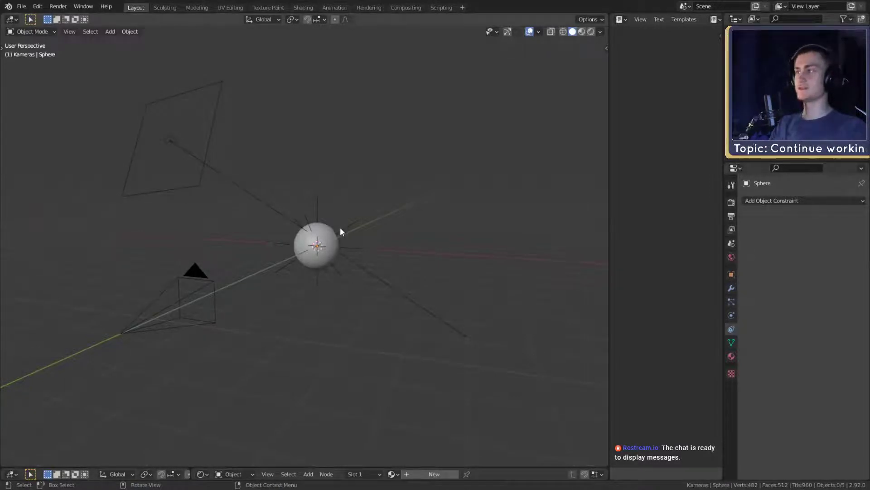
- Delete the area light from the scene
{"action": "middle_click_drag", "start_coordinate": [341, 232], "coordinate": [364, 295]}
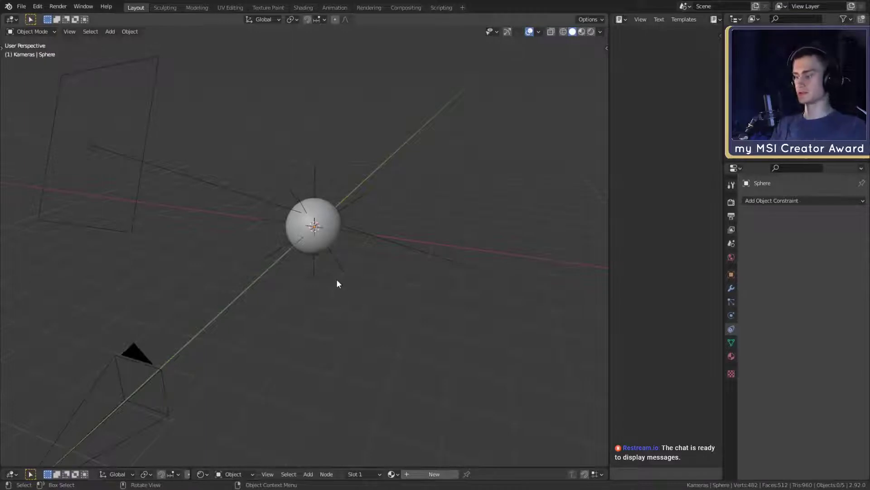
{"action": "middle_click_drag", "start_coordinate": [335, 284], "coordinate": [371, 284]}
{"action": "left_click", "coordinate": [354, 230]}
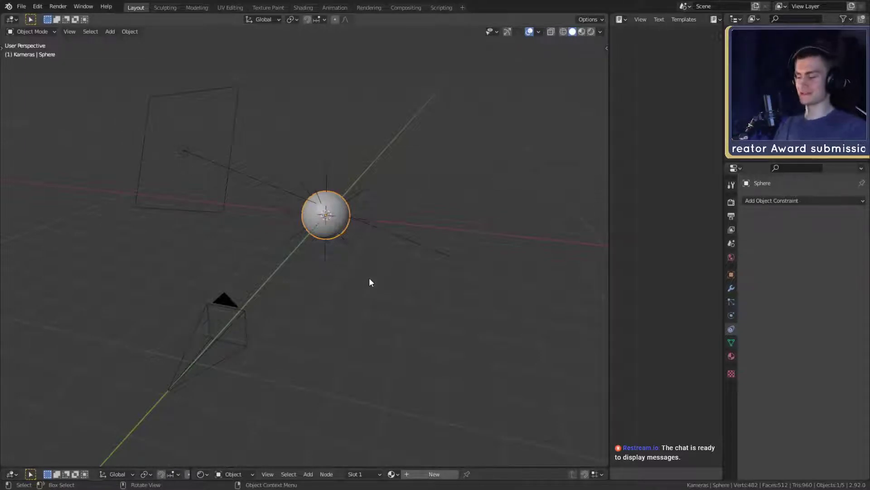
{"action": "middle_click_drag", "start_coordinate": [350, 272], "coordinate": [372, 248]}
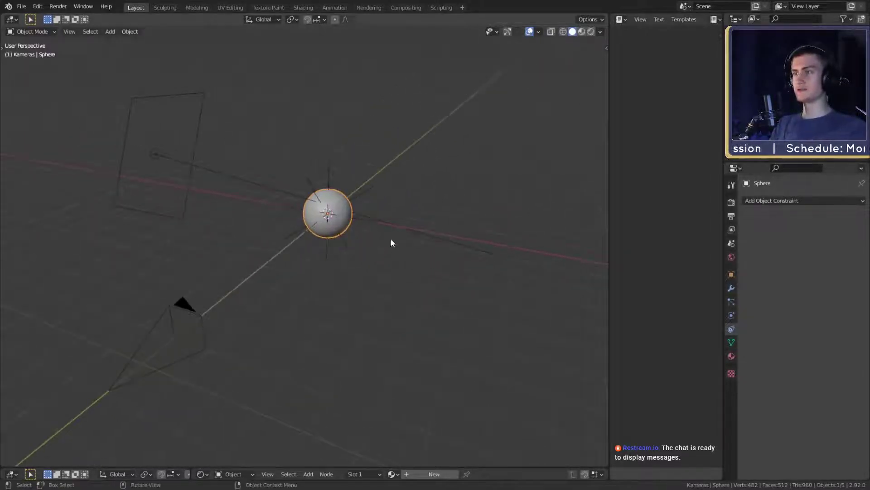
{"action": "left_click", "coordinate": [417, 204]}
{"action": "middle_click_drag", "start_coordinate": [417, 206], "coordinate": [395, 199]}
{"action": "left_click", "coordinate": [158, 225]}
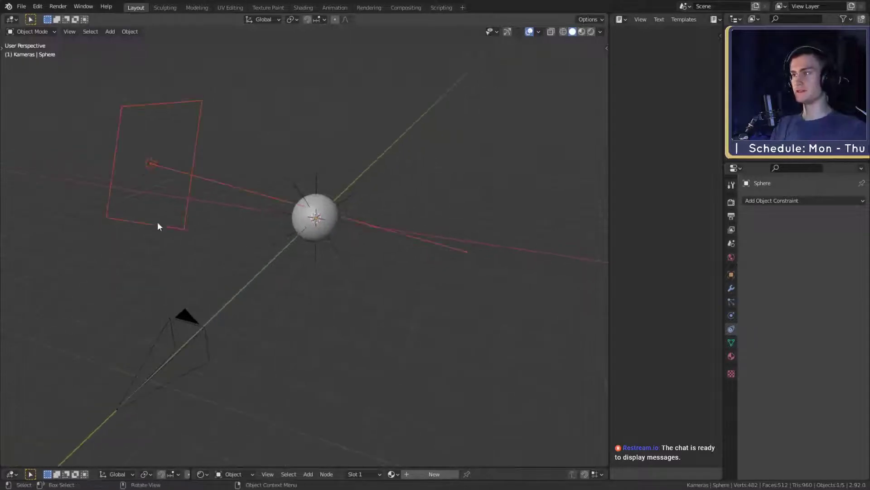
{"action": "key", "text": "Delete"}
- Delete the sphere at the world origin and leave nothing selected
{"action": "middle_click_drag", "start_coordinate": [262, 241], "coordinate": [300, 257]}
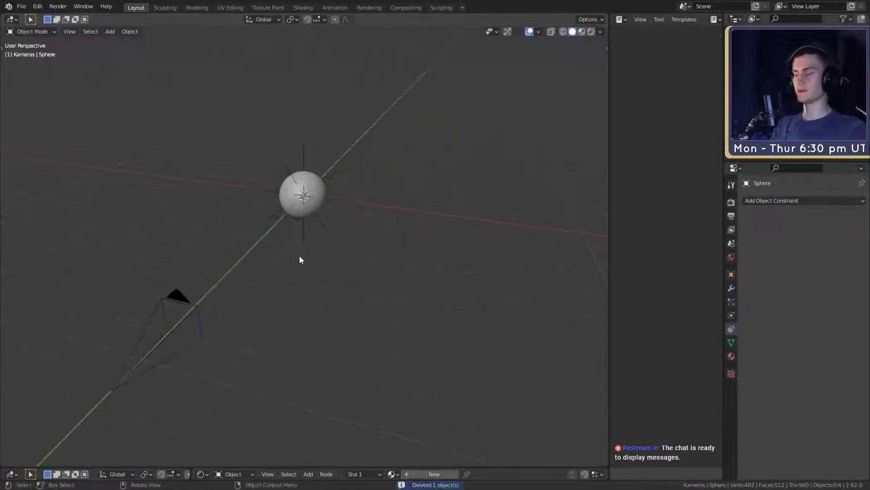
{"action": "left_click", "coordinate": [310, 213]}
{"action": "key", "text": "Delete"}
{"action": "left_click", "coordinate": [770, 73]}
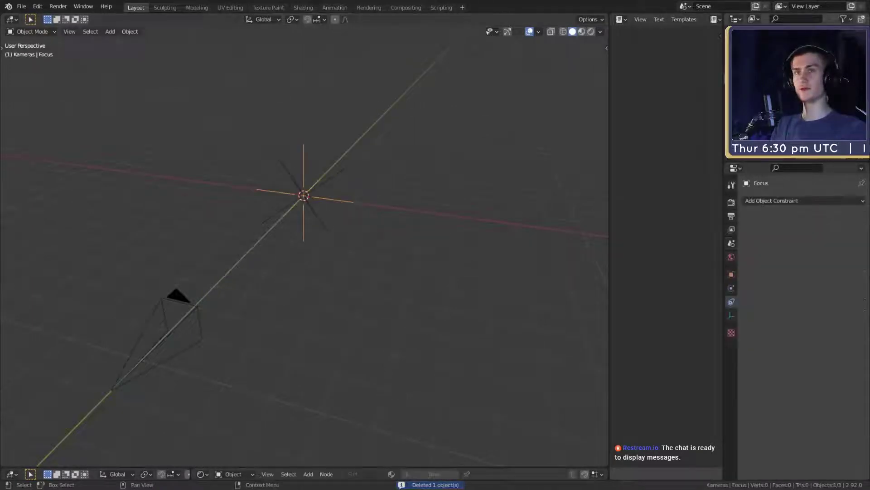
{"action": "left_click", "coordinate": [606, 135]}
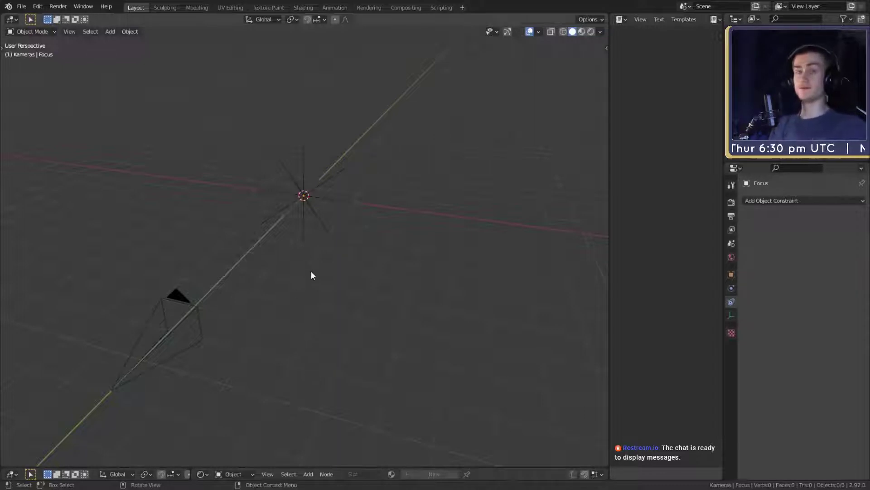
{"action": "middle_click_drag", "start_coordinate": [311, 274], "coordinate": [368, 257]}
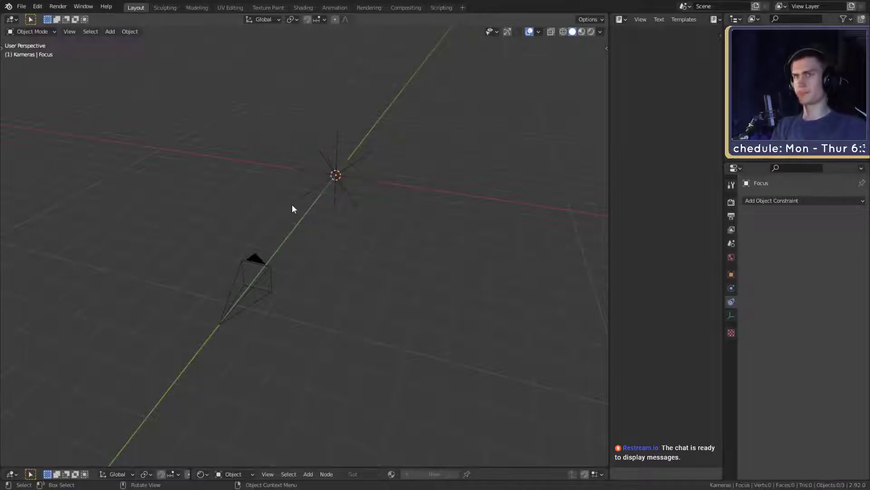
{"action": "middle_click_drag", "start_coordinate": [310, 248], "coordinate": [356, 277]}
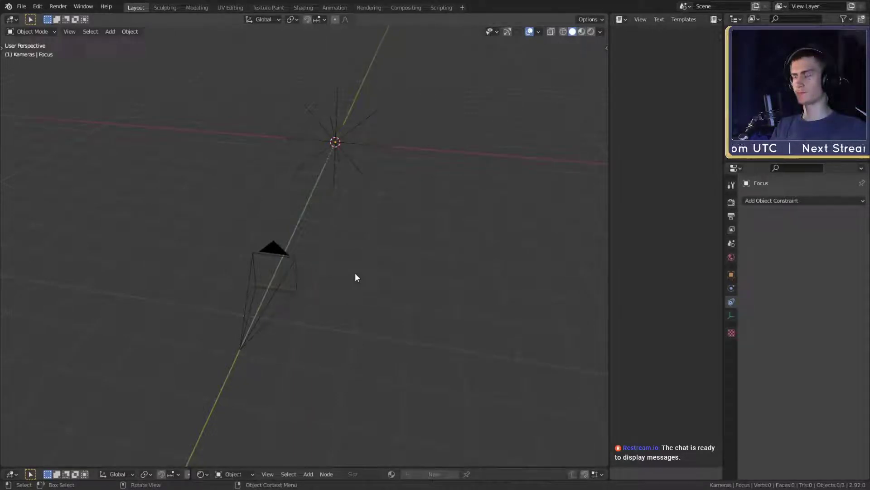
{"action": "middle_click_drag", "start_coordinate": [359, 250], "coordinate": [336, 276]}
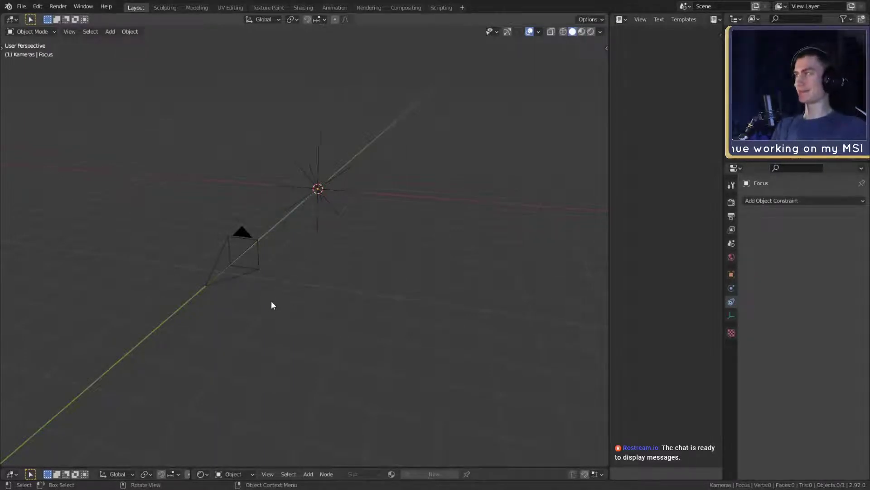
{"action": "middle_click_drag", "start_coordinate": [271, 301], "coordinate": [347, 288]}
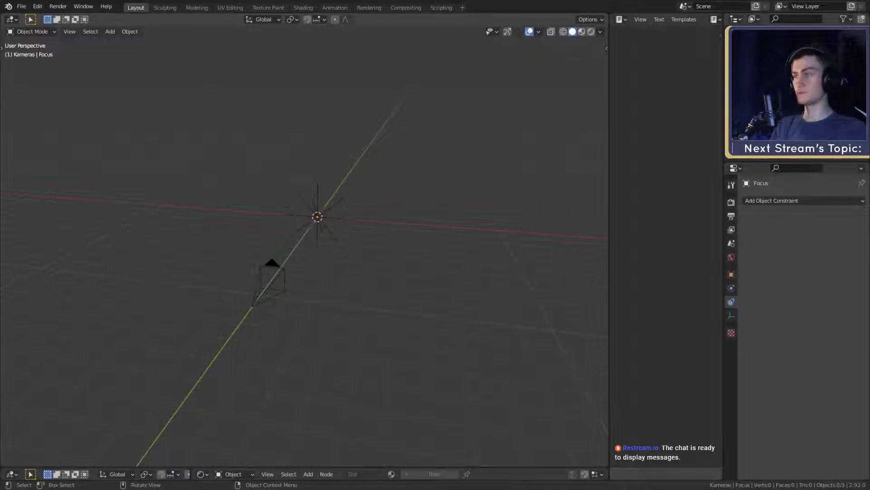
{"action": "middle_click_drag", "start_coordinate": [392, 242], "coordinate": [287, 414]}
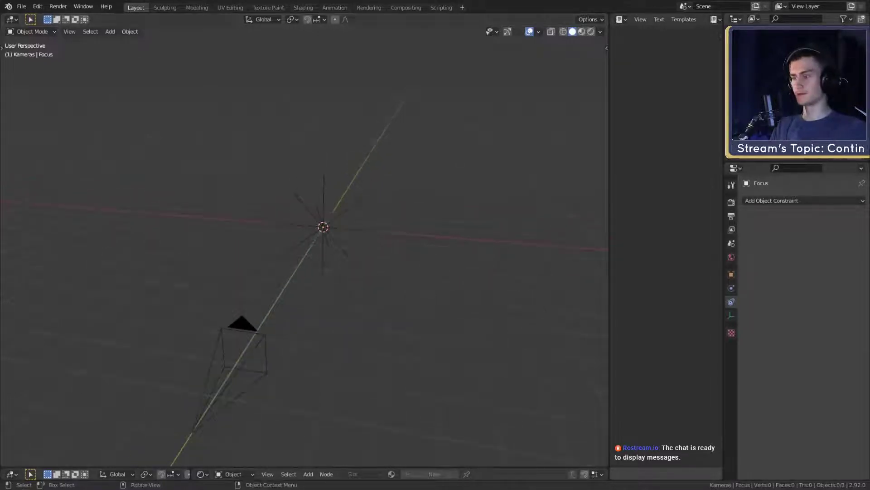
{"action": "left_click_drag", "start_coordinate": [0, 246], "coordinate": [143, 246]}
{"action": "left_click", "coordinate": [142, 245]}
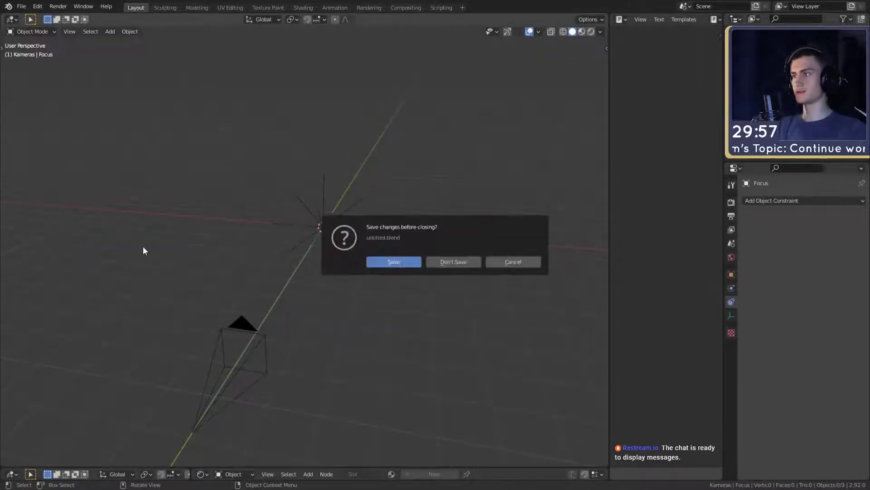
{"action": "left_click", "coordinate": [504, 258]}
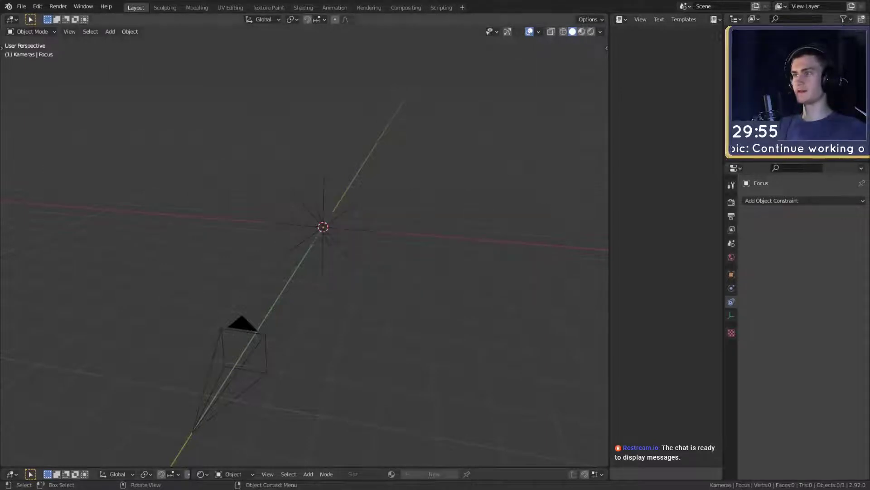
- Bring the rigged male character from its external file into the current scene
{"action": "left_click_drag", "start_coordinate": [0, 309], "coordinate": [133, 309]}
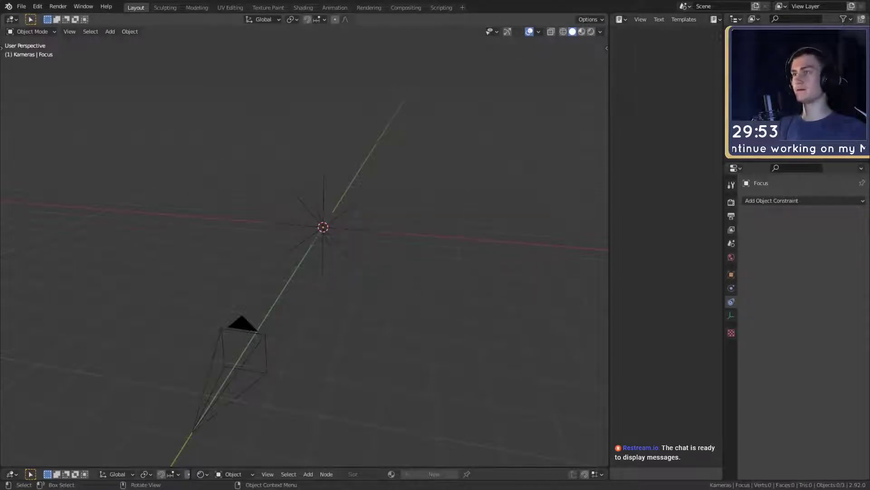
{"action": "left_click_drag", "start_coordinate": [0, 292], "coordinate": [139, 293]}
{"action": "left_click", "coordinate": [140, 318]}
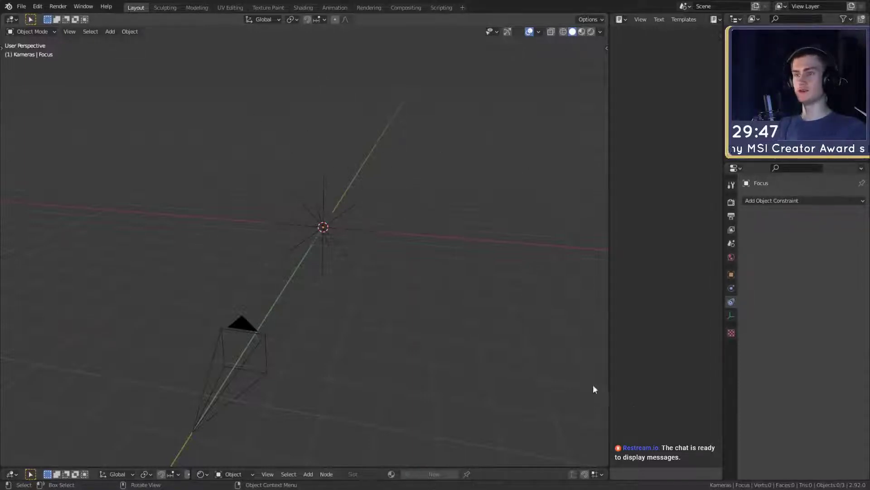
- Circle-select the row of loose control-shape objects extending from the character along the X axis and delete them
{"action": "scroll", "coordinate": [372, 262], "scroll_direction": "down", "scroll_amount": 6}
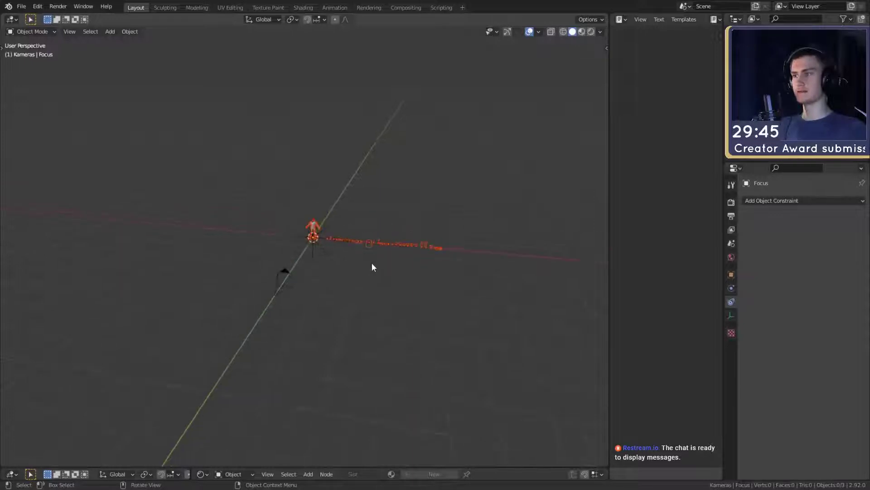
{"action": "mouse_move", "coordinate": [371, 263]}
{"action": "middle_mouse_down"}
{"action": "mouse_move", "coordinate": [372, 298]}
{"action": "mouse_move", "coordinate": [424, 246]}
{"action": "mouse_move", "coordinate": [381, 284]}
{"action": "mouse_move", "coordinate": [356, 262]}
{"action": "middle_mouse_up"}
{"action": "scroll", "coordinate": [371, 297], "scroll_direction": "up", "scroll_amount": 8}
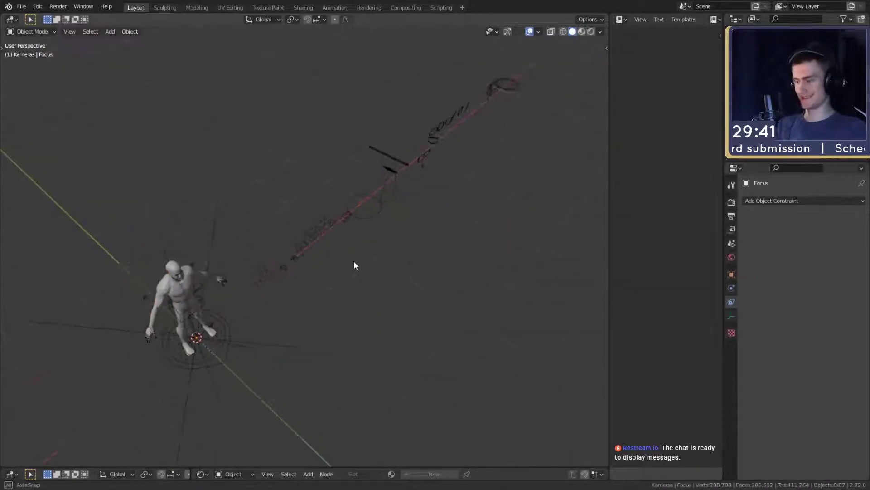
{"action": "key", "text": "c"}
{"action": "mouse_move", "coordinate": [396, 201]}
{"action": "left_mouse_down"}
{"action": "mouse_move", "coordinate": [367, 195]}
{"action": "mouse_move", "coordinate": [447, 117]}
{"action": "mouse_move", "coordinate": [399, 192]}
{"action": "mouse_move", "coordinate": [418, 213]}
{"action": "left_mouse_up"}
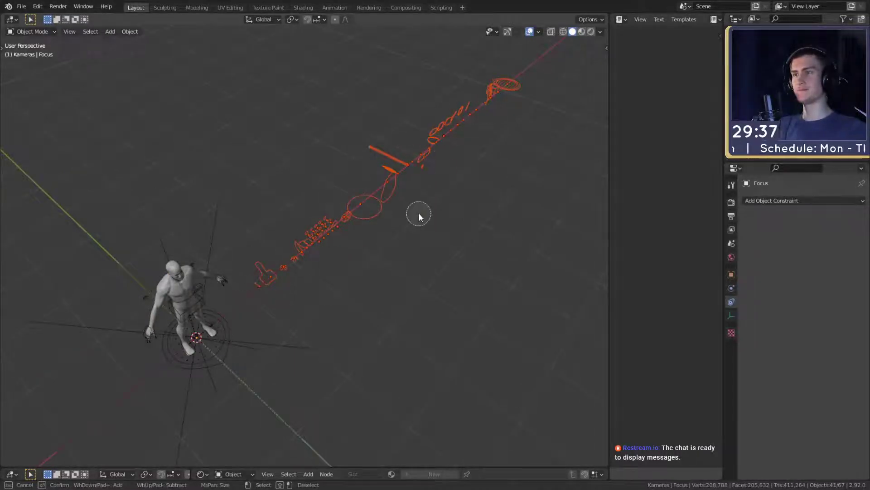
{"action": "right_click", "coordinate": [418, 213]}
{"action": "middle_click_drag", "start_coordinate": [418, 213], "coordinate": [362, 253]}
{"action": "key", "text": "Home"}
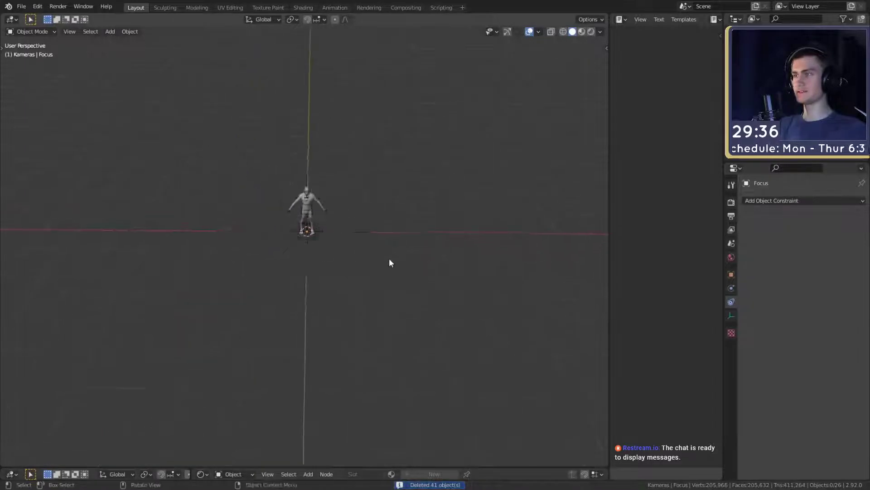
- Select the character's armature and switch it to Pose Mode
{"action": "scroll", "coordinate": [389, 258], "scroll_direction": "up", "scroll_amount": 4}
{"action": "middle_click_drag", "start_coordinate": [389, 258], "coordinate": [349, 265]}
{"action": "scroll", "coordinate": [350, 265], "scroll_direction": "up", "scroll_amount": 2}
{"action": "left_click", "coordinate": [301, 246]}
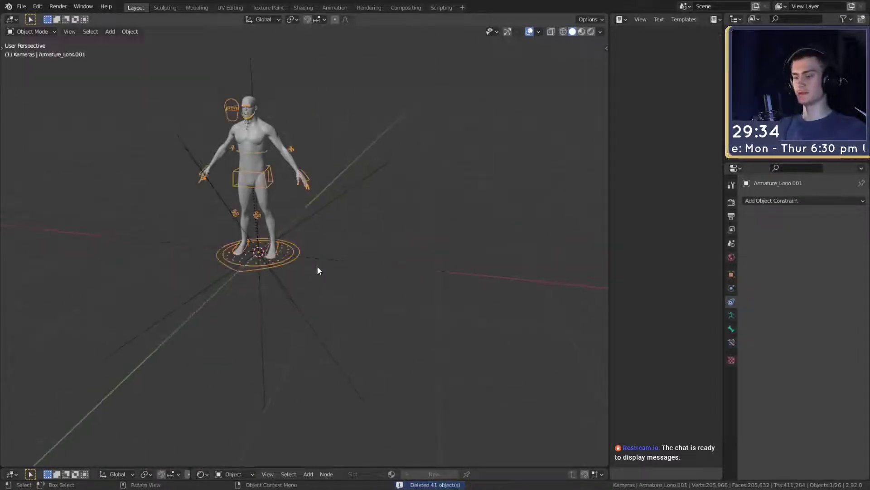
{"action": "scroll", "coordinate": [317, 266], "scroll_direction": "up", "scroll_amount": 3}
{"action": "scroll", "coordinate": [317, 266], "scroll_direction": "down", "scroll_amount": 5}
{"action": "scroll", "coordinate": [331, 267], "scroll_direction": "up", "scroll_amount": 5}
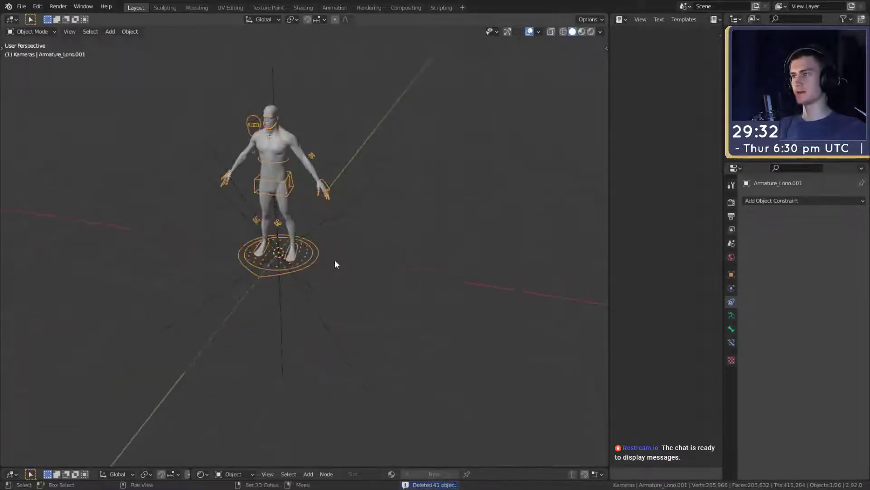
{"action": "middle_click_drag", "start_coordinate": [360, 312], "coordinate": [343, 318]}
{"action": "scroll", "coordinate": [369, 304], "scroll_direction": "down", "scroll_amount": 6}
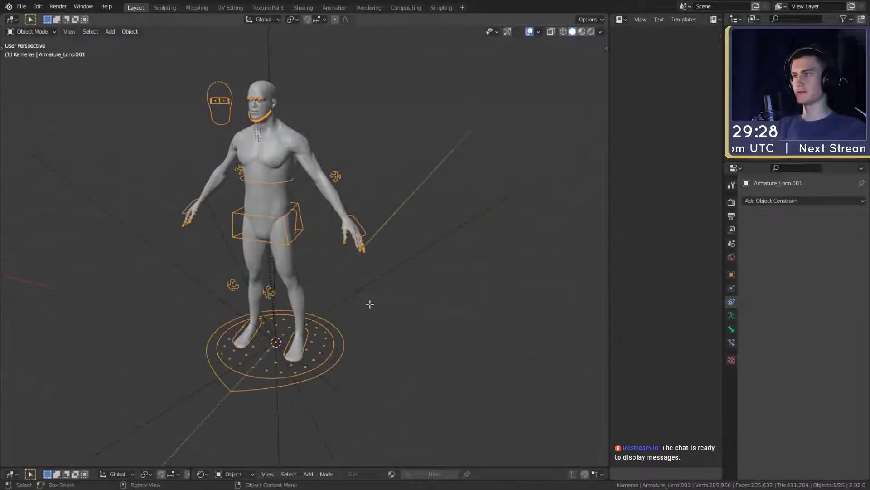
{"action": "scroll", "coordinate": [367, 291], "scroll_direction": "up", "scroll_amount": 6}
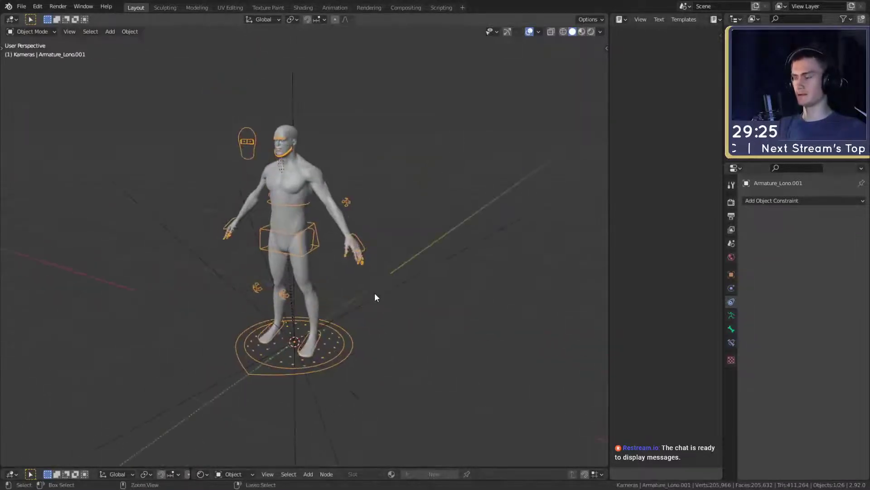
{"action": "key", "text": "ctrl+Tab"}
- Inspect the character and its rig controls from several angles and distances
{"action": "middle_click_drag", "start_coordinate": [374, 292], "coordinate": [333, 271]}
{"action": "scroll", "coordinate": [412, 303], "scroll_direction": "up", "scroll_amount": 4}
{"action": "scroll", "coordinate": [418, 292], "scroll_direction": "down", "scroll_amount": 2}
{"action": "scroll", "coordinate": [395, 295], "scroll_direction": "up", "scroll_amount": 2}
{"action": "scroll", "coordinate": [345, 295], "scroll_direction": "down", "scroll_amount": 3}
{"action": "middle_click_drag", "start_coordinate": [341, 320], "coordinate": [389, 300]}
{"action": "scroll", "coordinate": [359, 316], "scroll_direction": "up", "scroll_amount": 2}
{"action": "middle_click_drag", "start_coordinate": [357, 345], "coordinate": [303, 285]}
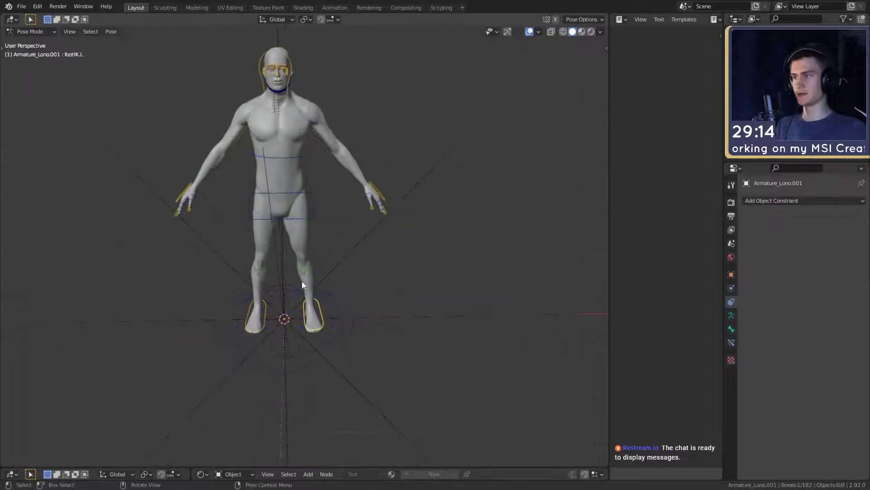
{"action": "left_click", "coordinate": [256, 220]}
{"action": "middle_click_drag", "start_coordinate": [325, 249], "coordinate": [404, 276]}
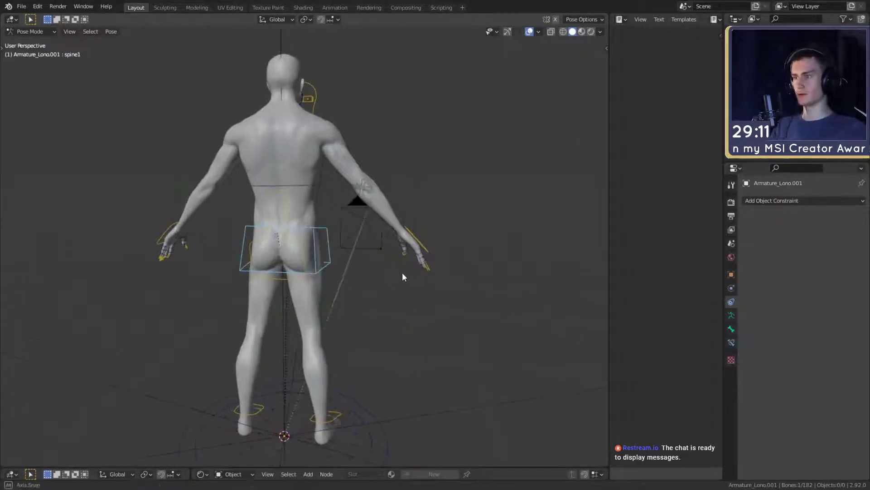
{"action": "key", "text": "x"}
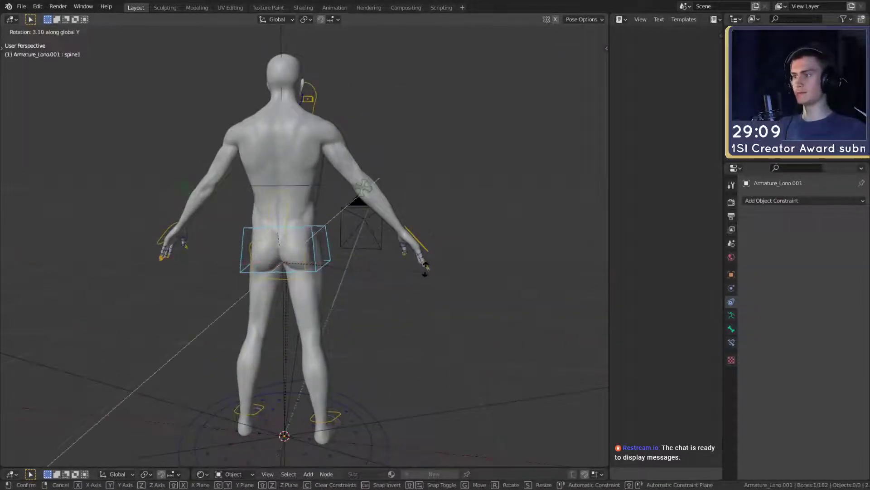
{"action": "right_click", "coordinate": [422, 258]}
- Rotate the spine_control bone about 7° around the global Y axis to tilt the upper body sideways
{"action": "middle_click_drag", "start_coordinate": [377, 252], "coordinate": [376, 232]}
{"action": "right_click", "coordinate": [306, 232]}
{"action": "left_click", "coordinate": [312, 237]}
{"action": "key", "text": "r"}
{"action": "key", "text": "x"}
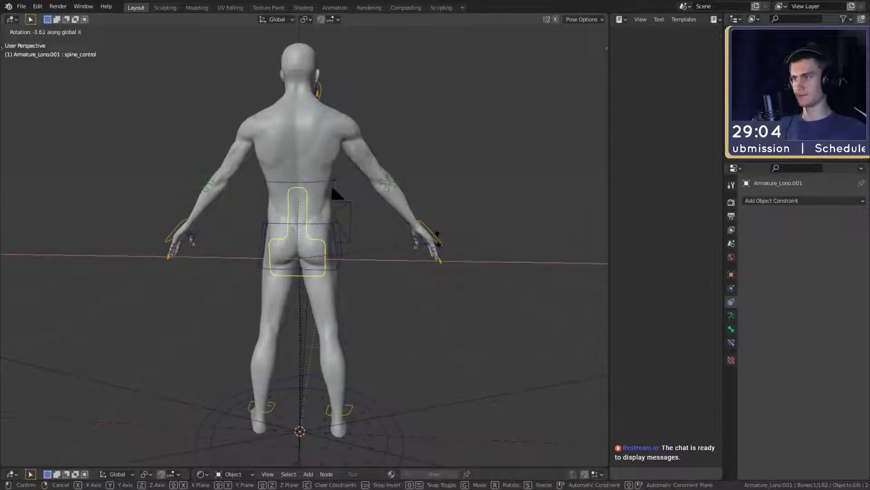
{"action": "key", "text": "y"}
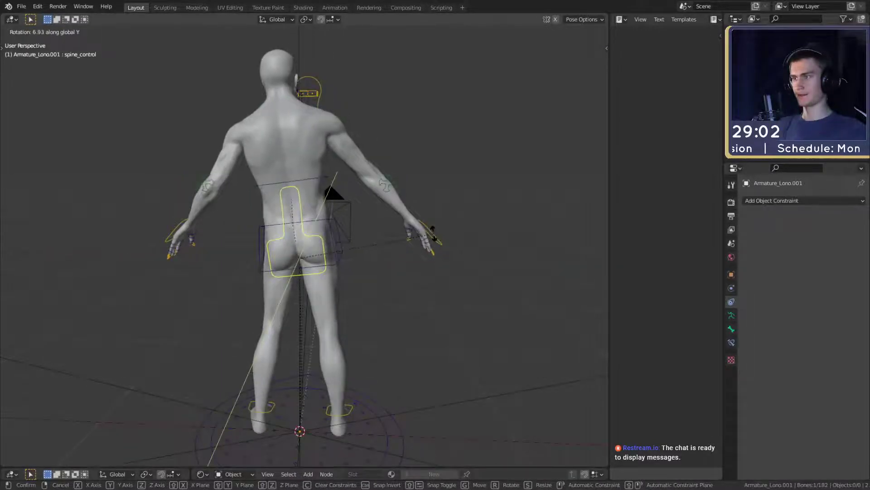
{"action": "left_click", "coordinate": [433, 232]}
- Rotate the box-shaped spine1 hip control about 3.75° around the global Y axis
{"action": "middle_click_drag", "start_coordinate": [368, 313], "coordinate": [412, 297]}
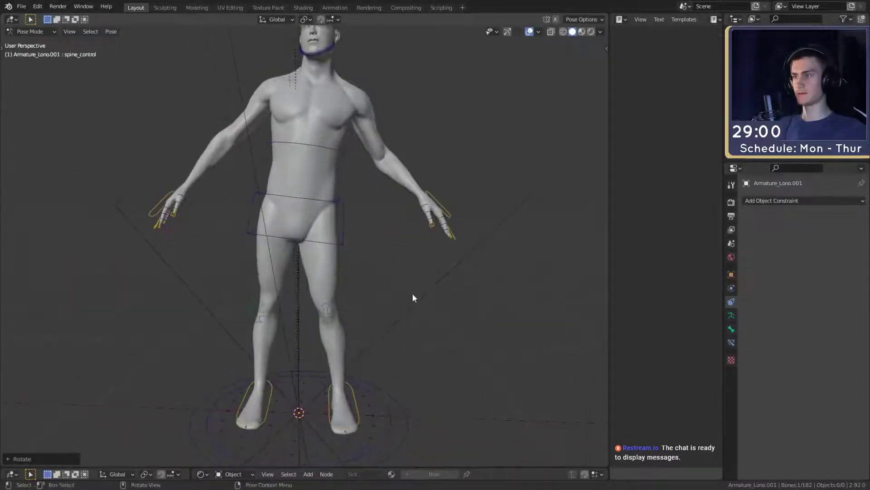
{"action": "left_click", "coordinate": [346, 234]}
{"action": "middle_click_drag", "start_coordinate": [345, 235], "coordinate": [382, 262]}
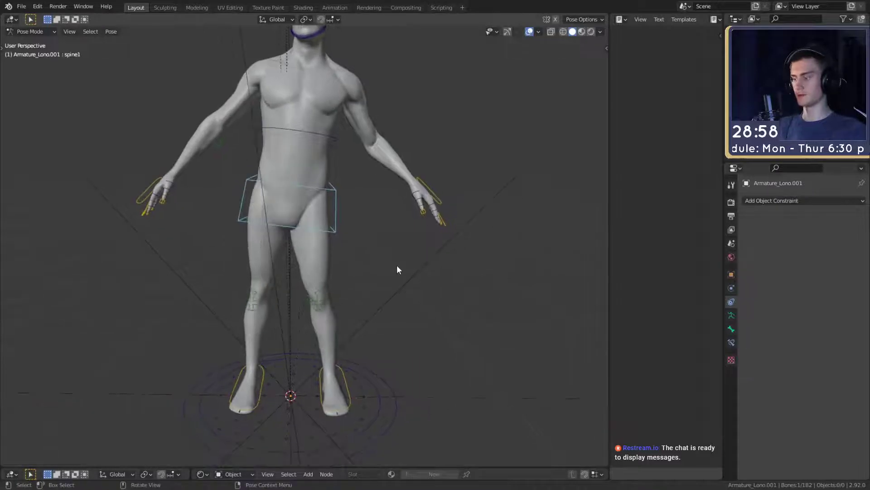
{"action": "key", "text": "r"}
{"action": "key", "text": "x"}
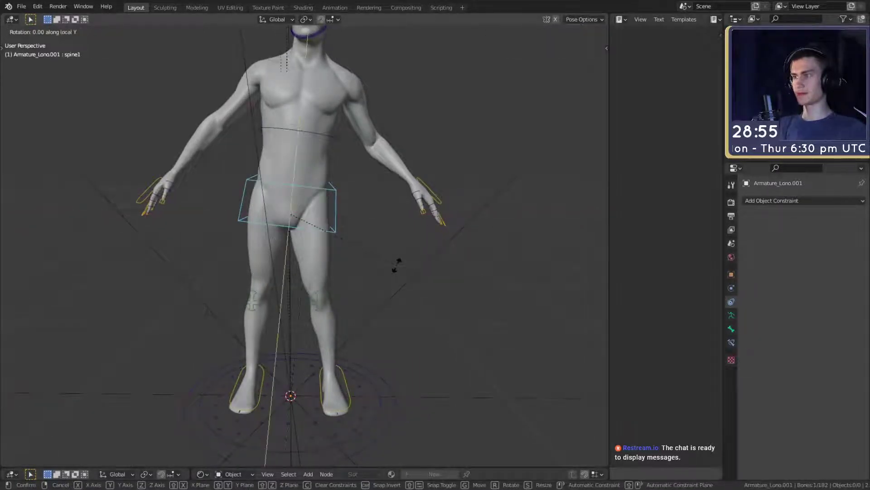
{"action": "key", "text": "y"}
{"action": "key", "text": "y"}
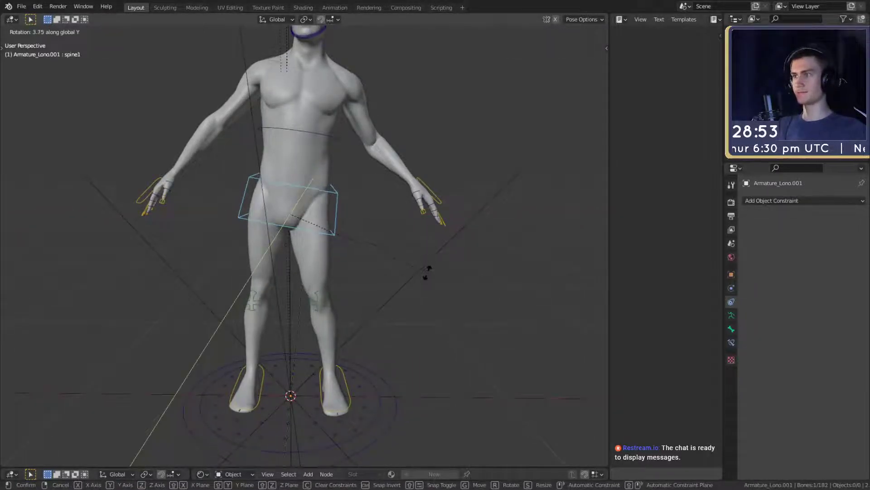
{"action": "left_click", "coordinate": [427, 272]}
- Move the right foot control footIK.R within the horizontal plane and rotate it around the global Z axis
{"action": "middle_click_drag", "start_coordinate": [427, 272], "coordinate": [282, 329]}
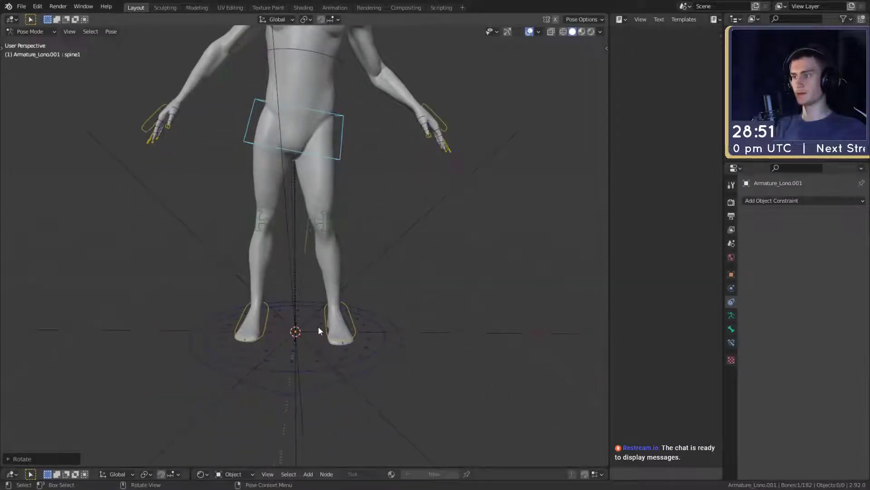
{"action": "left_click", "coordinate": [266, 327]}
{"action": "key", "text": "g"}
{"action": "key", "text": "shift+z"}
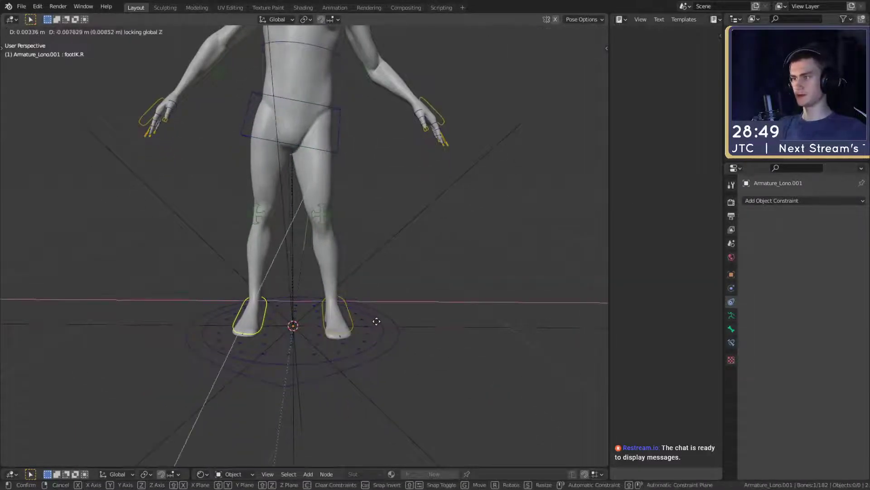
{"action": "left_click", "coordinate": [385, 321]}
{"action": "middle_click_drag", "start_coordinate": [384, 318], "coordinate": [388, 329]}
{"action": "key", "text": "r"}
{"action": "key", "text": "z"}
{"action": "left_click", "coordinate": [395, 336]}
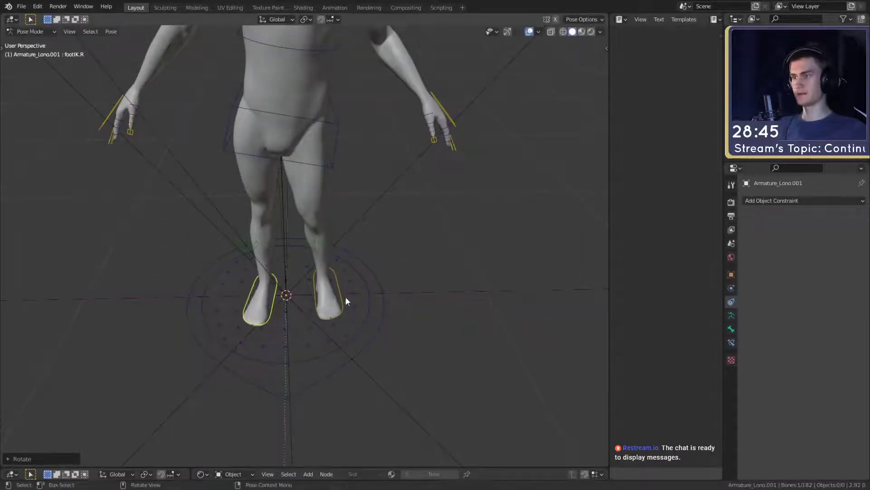
- From behind the character, shift the spine_control bone about 0.017 m sideways and down and adjust its rotation
{"action": "left_click", "coordinate": [345, 293]}
{"action": "middle_click_drag", "start_coordinate": [344, 293], "coordinate": [373, 240]}
{"action": "middle_click_drag", "start_coordinate": [362, 169], "coordinate": [262, 158]}
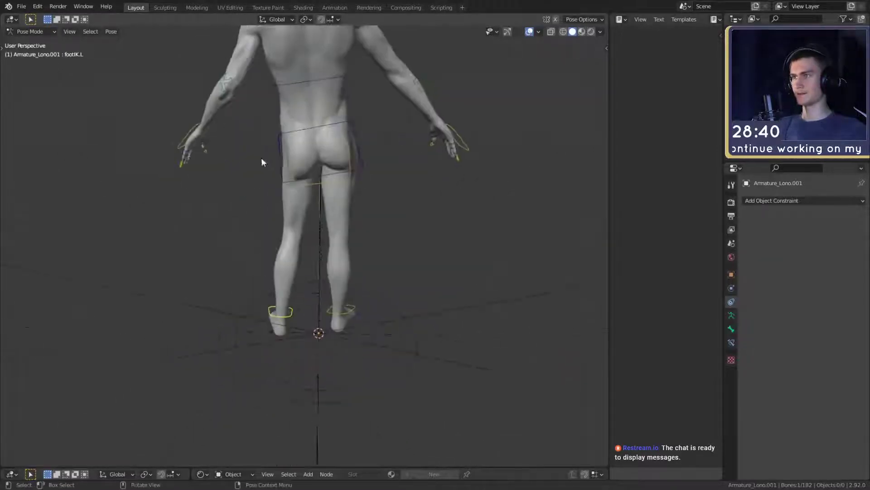
{"action": "left_click", "coordinate": [325, 116]}
{"action": "middle_click_drag", "start_coordinate": [366, 146], "coordinate": [377, 192]}
{"action": "key", "text": "g"}
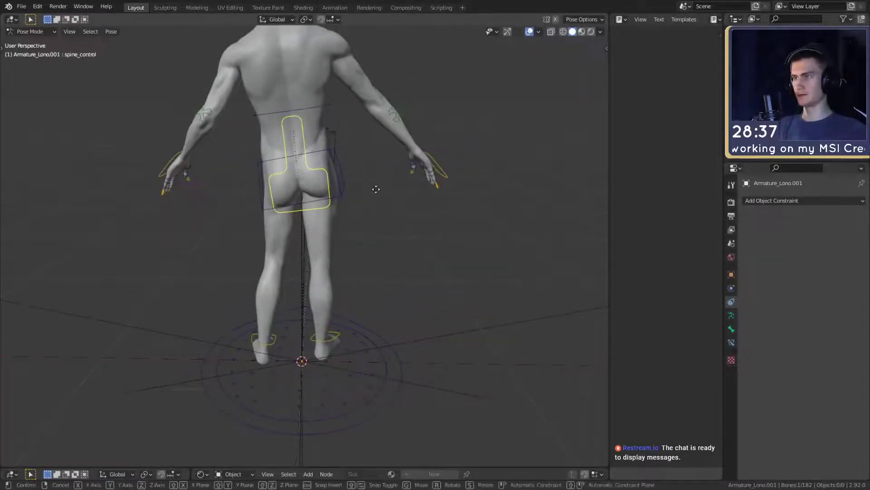
{"action": "key", "text": "z"}
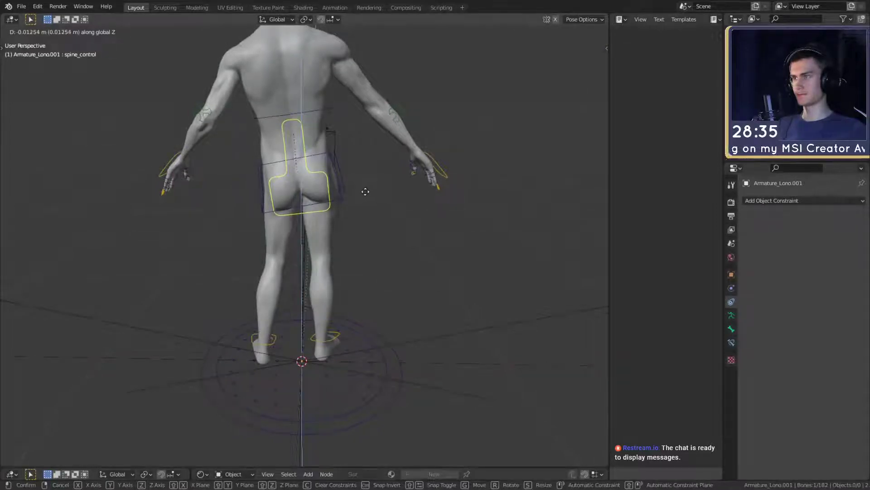
{"action": "key", "text": "z"}
{"action": "key", "text": "z"}
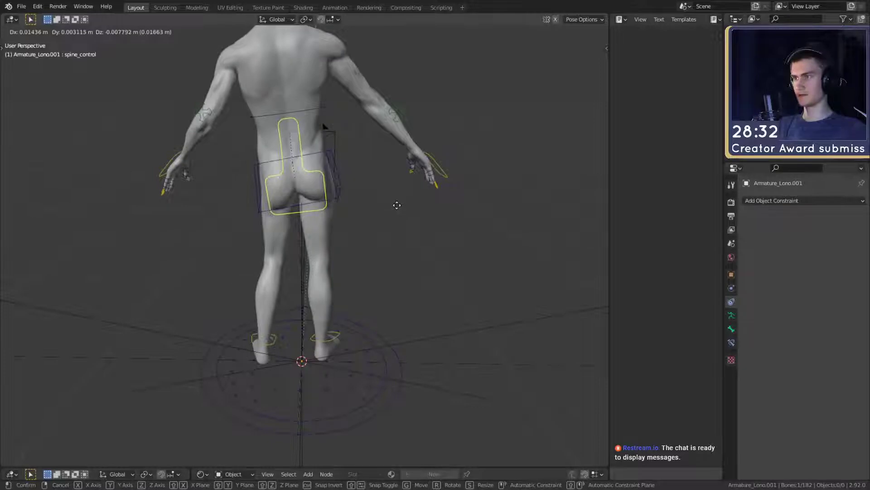
{"action": "left_click", "coordinate": [397, 205]}
{"action": "middle_click_drag", "start_coordinate": [395, 202], "coordinate": [395, 249]}
{"action": "key", "text": "r"}
{"action": "left_click", "coordinate": [371, 204]}
- Rotate the coreIK waist ring in two passes, the second about -8°, to tilt the chest against the hips
{"action": "left_click", "coordinate": [320, 153]}
{"action": "middle_click_drag", "start_coordinate": [320, 153], "coordinate": [320, 169], "text": "shift"}
{"action": "key", "text": "r"}
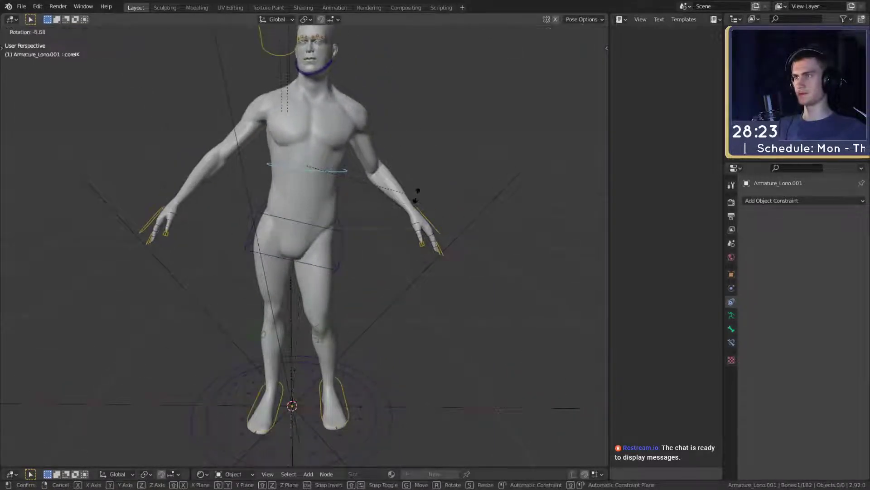
{"action": "left_click", "coordinate": [407, 187]}
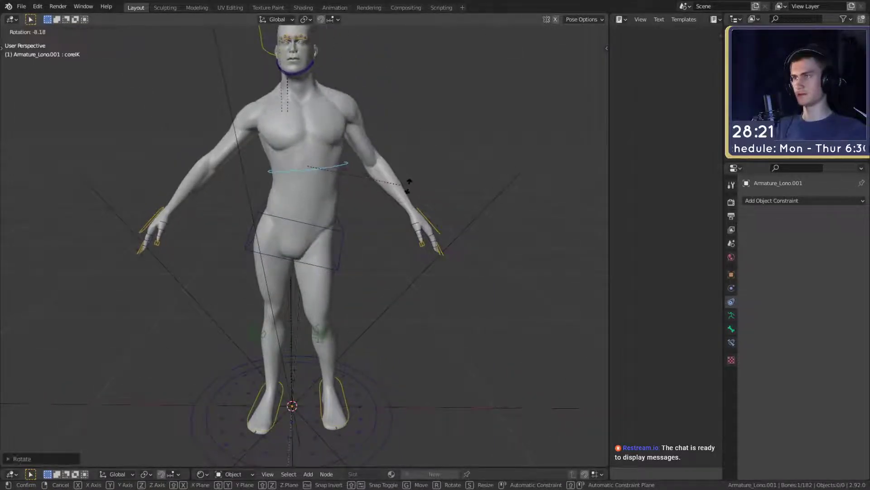
{"action": "left_click", "coordinate": [409, 188]}
- Rotate the box-shaped spine1 control slightly to refine the hip tilt
{"action": "scroll", "coordinate": [399, 259], "scroll_direction": "down", "scroll_amount": 2}
{"action": "scroll", "coordinate": [382, 254], "scroll_direction": "up", "scroll_amount": 2}
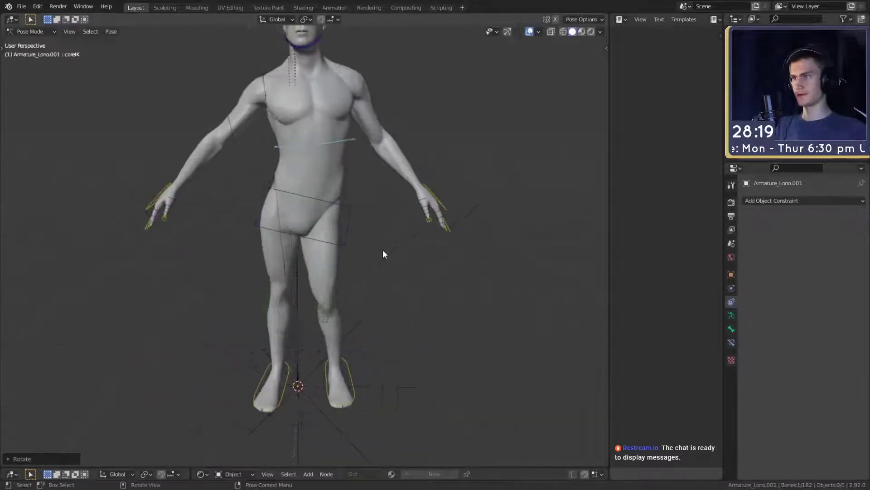
{"action": "middle_click_drag", "start_coordinate": [382, 251], "coordinate": [396, 238], "text": "shift"}
{"action": "left_click", "coordinate": [340, 241]}
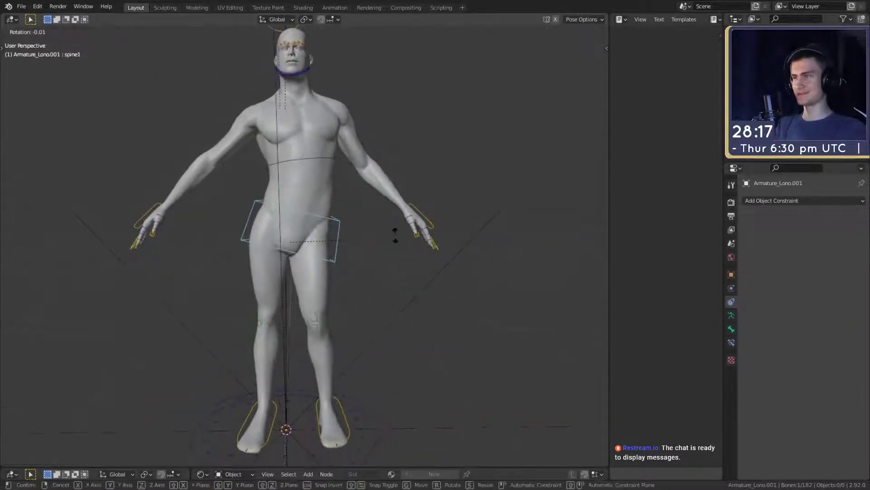
{"action": "left_click", "coordinate": [377, 216]}
- Fine-tune the rotation of the spine_control bone and of the coreIK waist ring from behind the character
{"action": "left_click", "coordinate": [322, 161]}
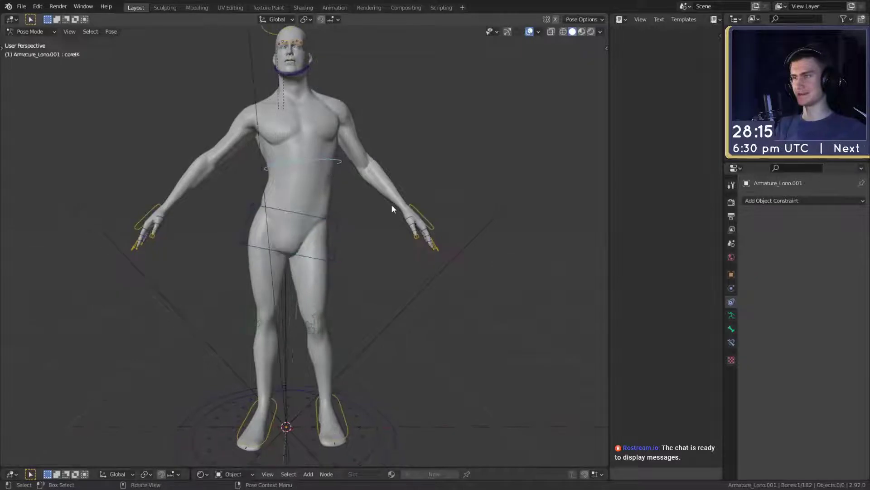
{"action": "middle_click_drag", "start_coordinate": [391, 204], "coordinate": [375, 197]}
{"action": "left_click", "coordinate": [320, 192]}
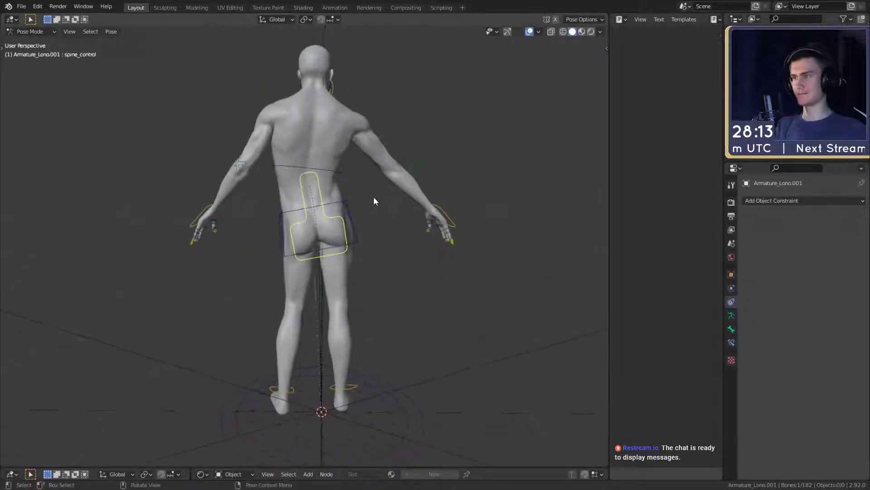
{"action": "key", "text": "r"}
{"action": "left_click", "coordinate": [361, 182]}
{"action": "left_click", "coordinate": [324, 171]}
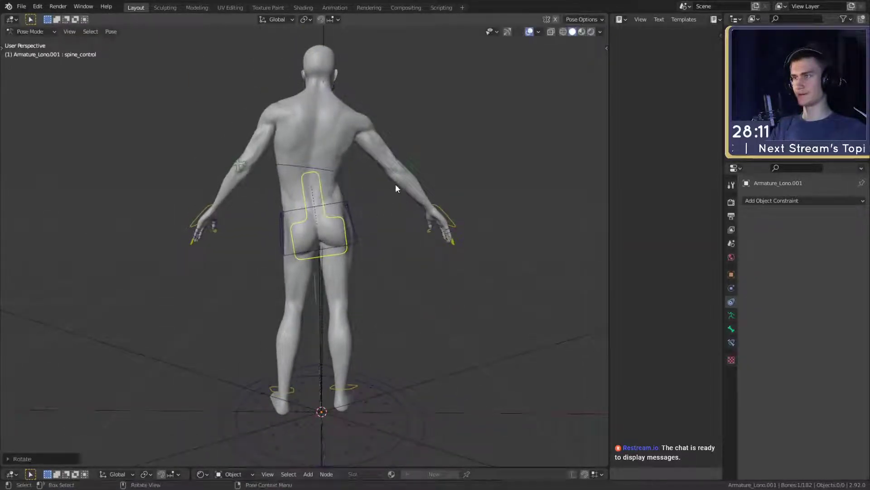
{"action": "key", "text": "r"}
{"action": "middle_click_drag", "start_coordinate": [395, 184], "coordinate": [297, 317]}
{"action": "left_click", "coordinate": [390, 186]}
- Move the left foot control footIK.L within the horizontal plane and turn it around the global Z axis
{"action": "scroll", "coordinate": [297, 318], "scroll_direction": "down", "scroll_amount": 3}
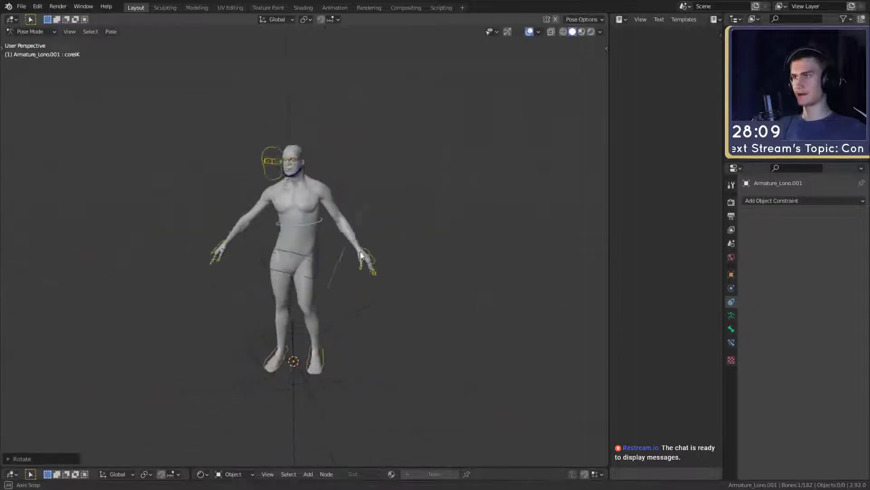
{"action": "scroll", "coordinate": [296, 317], "scroll_direction": "up", "scroll_amount": 4}
{"action": "middle_click_drag", "start_coordinate": [352, 221], "coordinate": [365, 237]}
{"action": "left_click", "coordinate": [342, 320]}
{"action": "middle_click_drag", "start_coordinate": [363, 337], "coordinate": [416, 327], "text": "shift"}
{"action": "key", "text": "shift+z"}
{"action": "left_click", "coordinate": [392, 326]}
{"action": "key", "text": "z"}
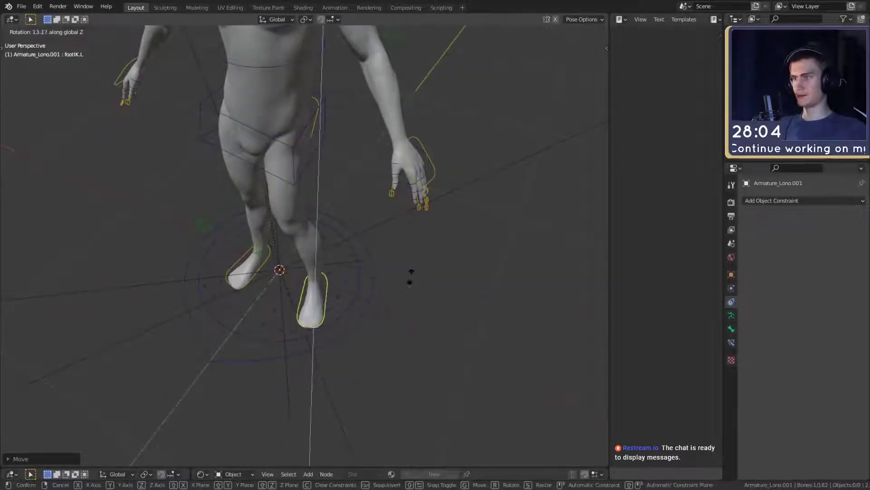
{"action": "left_click", "coordinate": [396, 280]}
- Rotate the coreIK waist ring to adjust the lean of the upper body
{"action": "scroll", "coordinate": [395, 279], "scroll_direction": "down", "scroll_amount": 2}
{"action": "middle_click_drag", "start_coordinate": [395, 279], "coordinate": [355, 236]}
{"action": "scroll", "coordinate": [407, 265], "scroll_direction": "up", "scroll_amount": 1}
{"action": "left_click", "coordinate": [365, 265]}
{"action": "middle_click_drag", "start_coordinate": [365, 265], "coordinate": [384, 240]}
{"action": "right_click", "coordinate": [388, 257]}
{"action": "key", "text": "r"}
{"action": "left_click", "coordinate": [392, 267]}
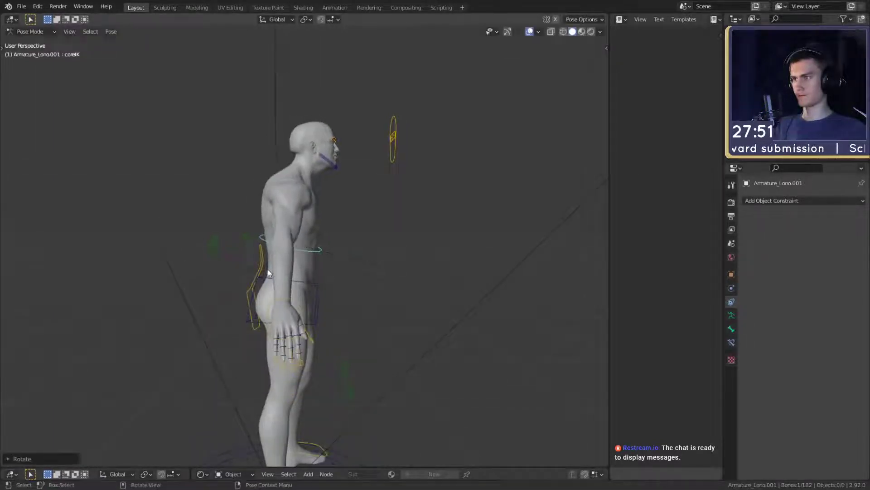
- Move the head_track target in front of the face downward so the head looks toward the floor
{"action": "left_click", "coordinate": [262, 262]}
{"action": "middle_click_drag", "start_coordinate": [339, 182], "coordinate": [246, 161]}
{"action": "left_click", "coordinate": [231, 156]}
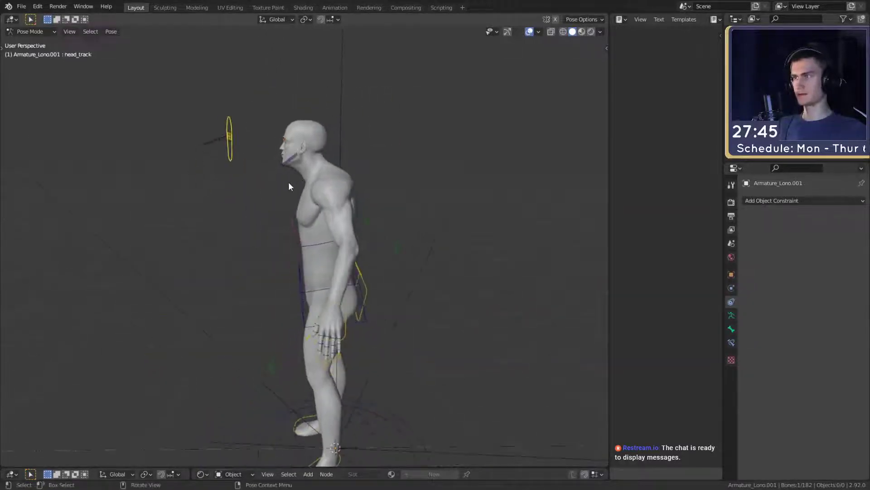
{"action": "key", "text": "g"}
{"action": "left_click", "coordinate": [297, 240]}
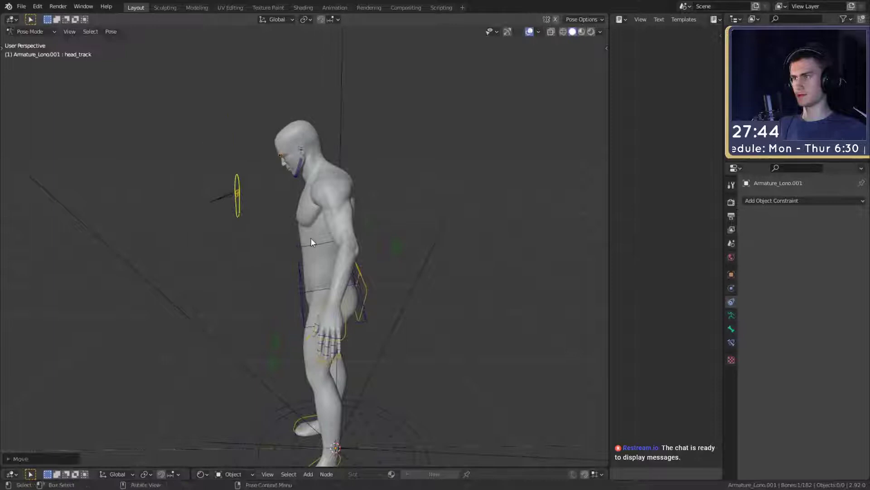
- Turn on X-ray display and bend the neck forward by rotating neck_1 and then neck_2, the latter about -14°
{"action": "left_click", "coordinate": [377, 235]}
{"action": "middle_click_drag", "start_coordinate": [369, 180], "coordinate": [318, 168]}
{"action": "scroll", "coordinate": [366, 179], "scroll_direction": "up", "scroll_amount": 2}
{"action": "key", "text": "alt+z"}
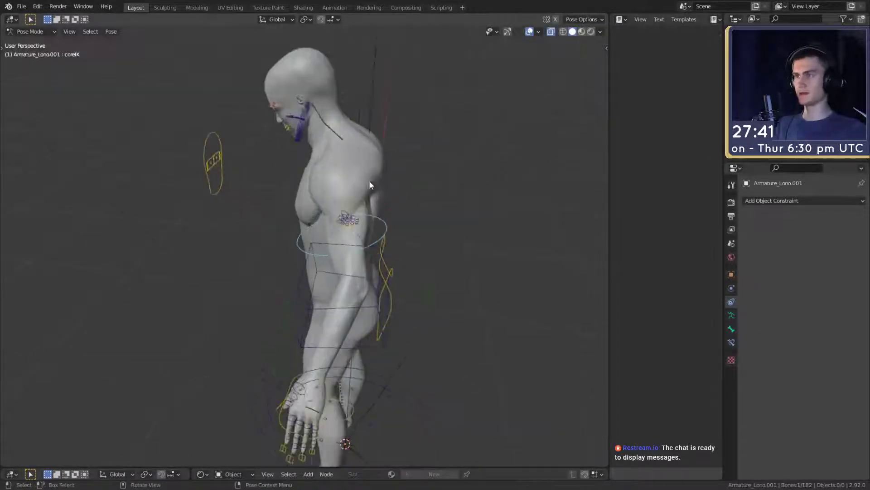
{"action": "middle_click_drag", "start_coordinate": [369, 181], "coordinate": [359, 207], "text": "shift"}
{"action": "left_click", "coordinate": [328, 166]}
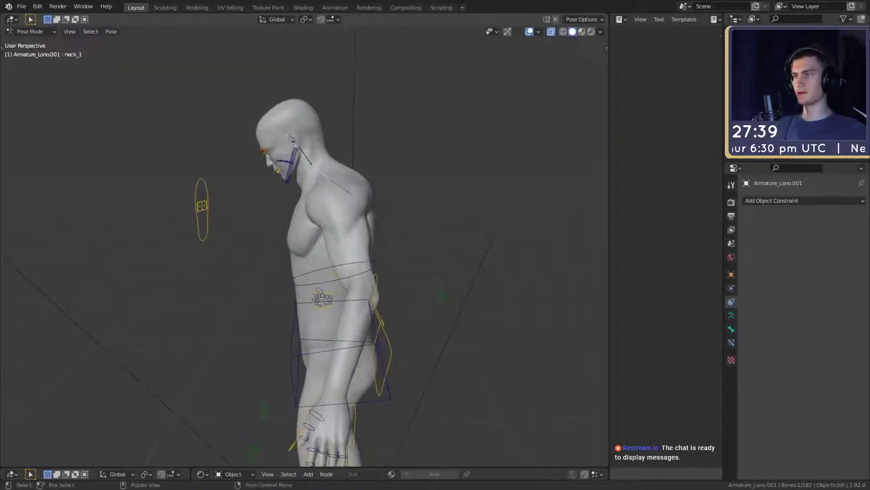
{"action": "key", "text": "r"}
{"action": "left_click", "coordinate": [393, 152]}
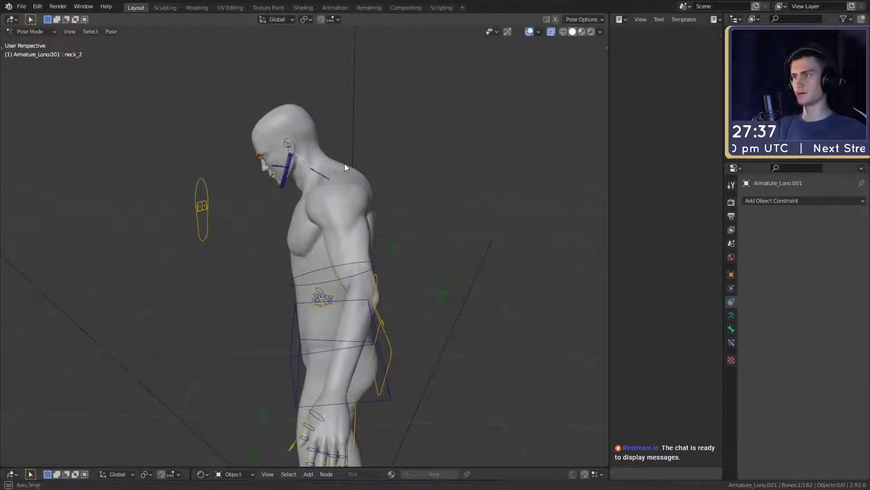
{"action": "key", "text": "r"}
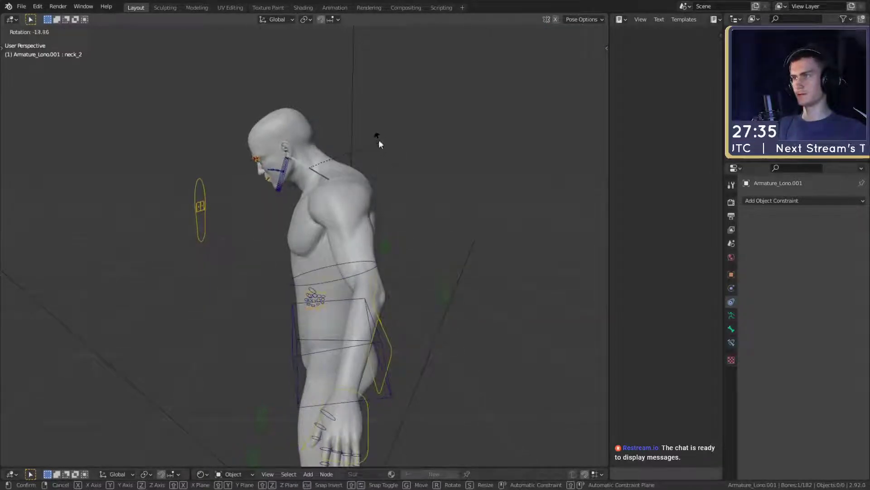
{"action": "left_click", "coordinate": [379, 142]}
- Lower the head_track target about 0.1 m so the head bends further down
{"action": "left_click", "coordinate": [213, 235]}
{"action": "key", "text": "g"}
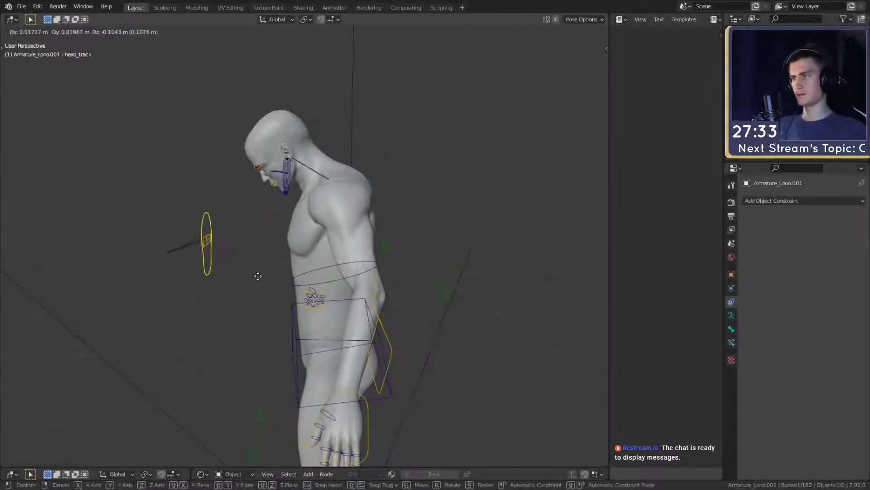
{"action": "left_click", "coordinate": [256, 278]}
- Shift the head_track target toward the character's left and rotate it to turn and tilt the head
{"action": "middle_click_drag", "start_coordinate": [246, 298], "coordinate": [217, 273]}
{"action": "key", "text": "g"}
{"action": "left_click", "coordinate": [388, 258]}
{"action": "key", "text": "r"}
{"action": "left_click", "coordinate": [385, 188]}
- Lower the right arm by moving handIK.R beside the right hip and rotating it until the hand hangs vertically
{"action": "middle_click_drag", "start_coordinate": [138, 246], "coordinate": [218, 250]}
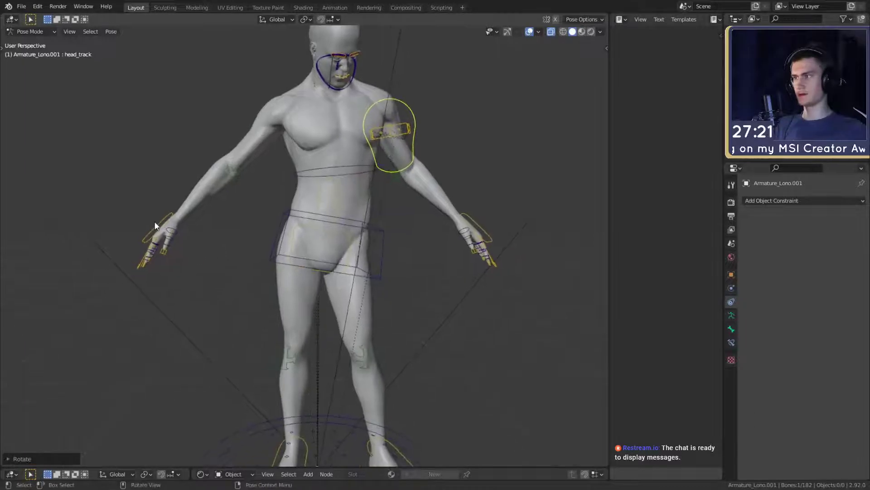
{"action": "key", "text": "g"}
{"action": "left_click", "coordinate": [304, 277]}
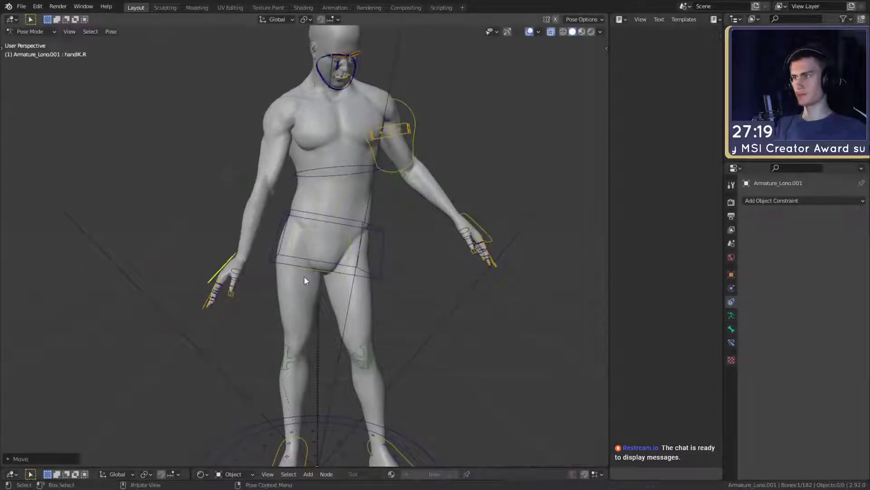
{"action": "key", "text": "r"}
{"action": "left_click", "coordinate": [313, 271]}
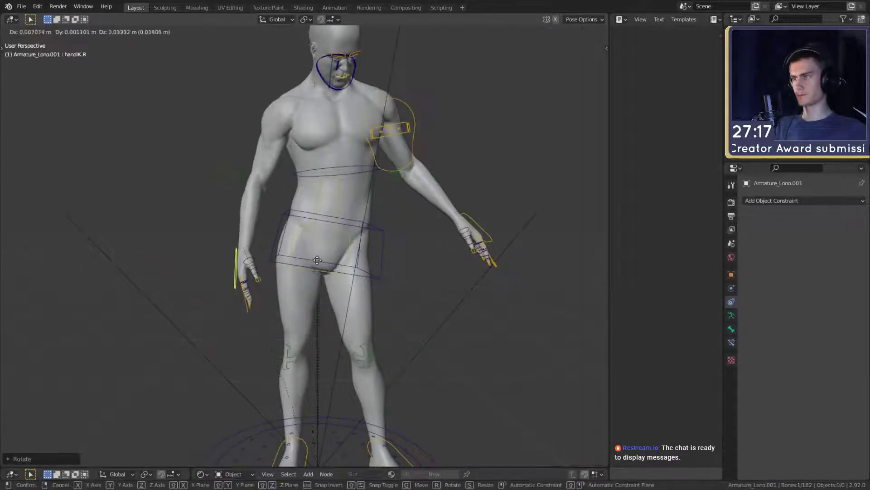
{"action": "left_click", "coordinate": [319, 272]}
- Adjust handIK.R from the side view, moving the right hand slightly and rotating it from two viewing angles
{"action": "middle_click_drag", "start_coordinate": [320, 272], "coordinate": [408, 275]}
{"action": "key", "text": "g"}
{"action": "left_click", "coordinate": [320, 276]}
{"action": "key", "text": "r"}
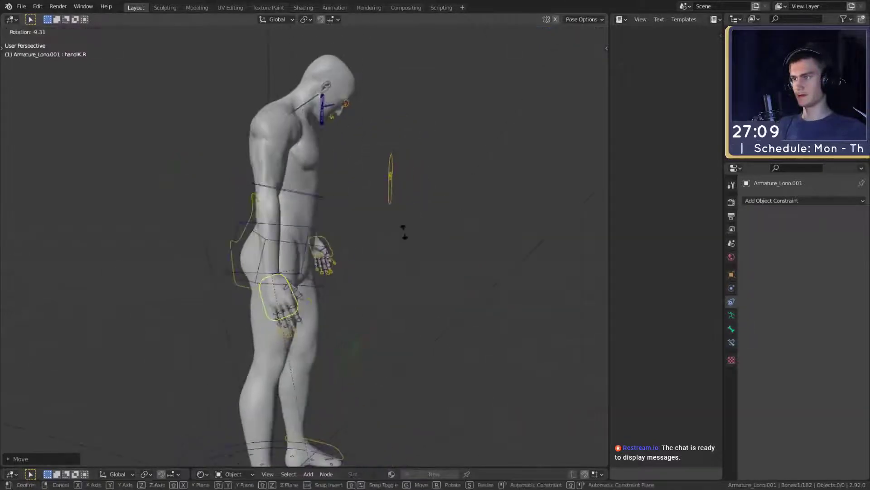
{"action": "left_click", "coordinate": [404, 231]}
{"action": "middle_click_drag", "start_coordinate": [404, 231], "coordinate": [374, 254]}
{"action": "key", "text": "r"}
{"action": "left_click", "coordinate": [350, 286]}
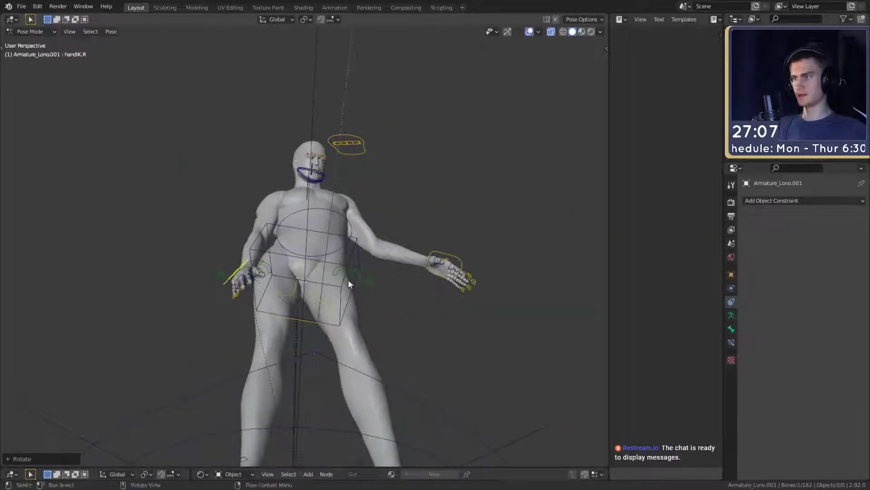
- Bring handIK.R closer to the front of the right thigh and rotate the hand inward
{"action": "middle_click_drag", "start_coordinate": [349, 286], "coordinate": [423, 317]}
{"action": "key", "text": "g"}
{"action": "left_click", "coordinate": [455, 286]}
{"action": "middle_click_drag", "start_coordinate": [455, 283], "coordinate": [393, 301]}
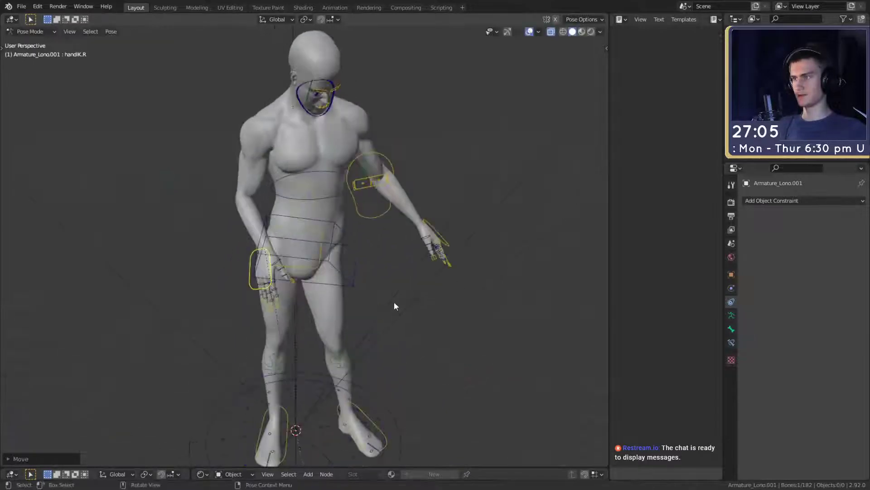
{"action": "key", "text": "r"}
{"action": "left_click", "coordinate": [408, 264]}
- Refine the position and rotation of handIK.R against the right thigh from a low viewing angle
{"action": "middle_click_drag", "start_coordinate": [408, 264], "coordinate": [379, 205]}
{"action": "scroll", "coordinate": [360, 274], "scroll_direction": "up", "scroll_amount": 1}
{"action": "scroll", "coordinate": [368, 288], "scroll_direction": "down", "scroll_amount": 1}
{"action": "scroll", "coordinate": [404, 296], "scroll_direction": "up", "scroll_amount": 2}
{"action": "key", "text": "g"}
{"action": "left_click", "coordinate": [488, 265]}
{"action": "key", "text": "r"}
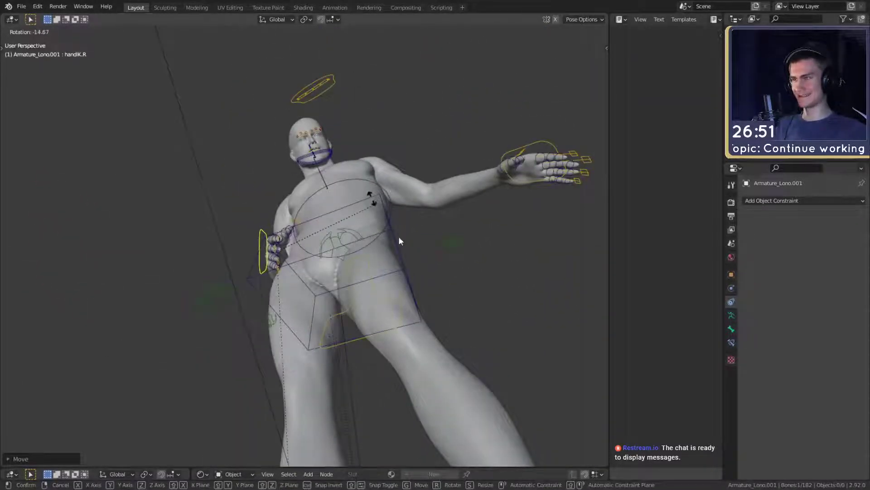
{"action": "left_click", "coordinate": [398, 236]}
- Try to rotate the right thumb's base bone thumb1.R around the Y axis
{"action": "middle_click_drag", "start_coordinate": [398, 235], "coordinate": [345, 274]}
{"action": "scroll", "coordinate": [331, 264], "scroll_direction": "up", "scroll_amount": 5}
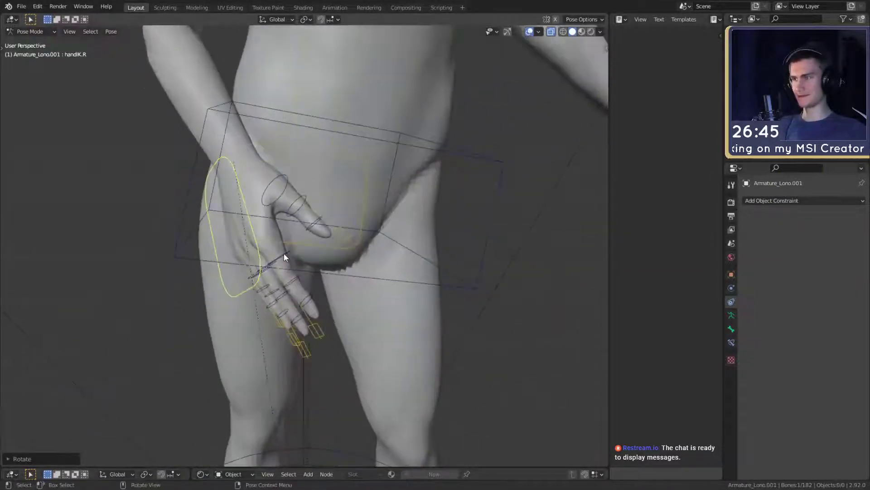
{"action": "left_click", "coordinate": [284, 253]}
{"action": "middle_click_drag", "start_coordinate": [284, 253], "coordinate": [324, 264]}
{"action": "left_click", "coordinate": [346, 201]}
{"action": "middle_click_drag", "start_coordinate": [346, 200], "coordinate": [391, 214]}
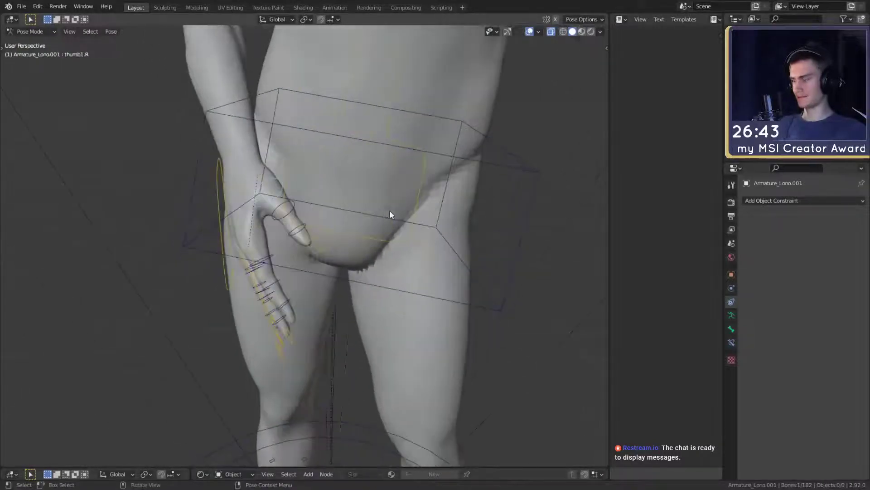
{"action": "key", "text": "y"}
{"action": "key", "text": "y"}
{"action": "left_click", "coordinate": [388, 230]}
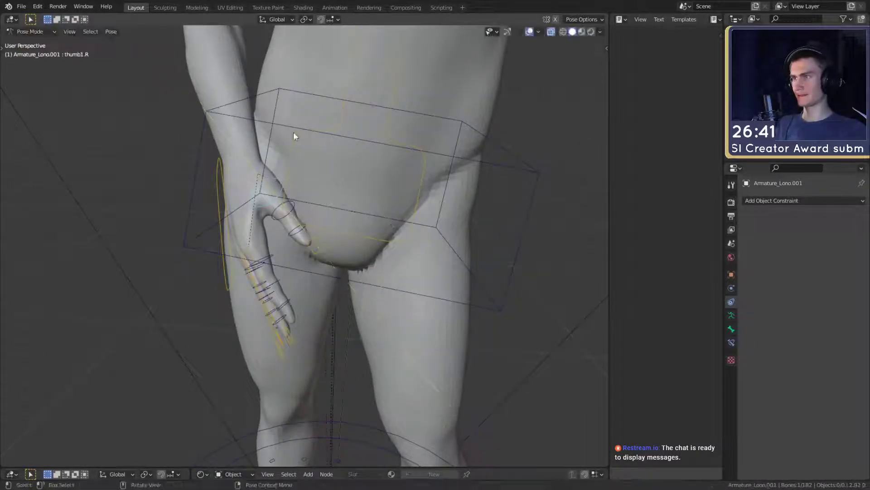
- Lower the viewport level of the body mesh's Multires modifier and return the armature to Pose Mode
{"action": "key", "text": "ctrl+Tab"}
{"action": "left_click", "coordinate": [373, 71]}
{"action": "left_click", "coordinate": [732, 285]}
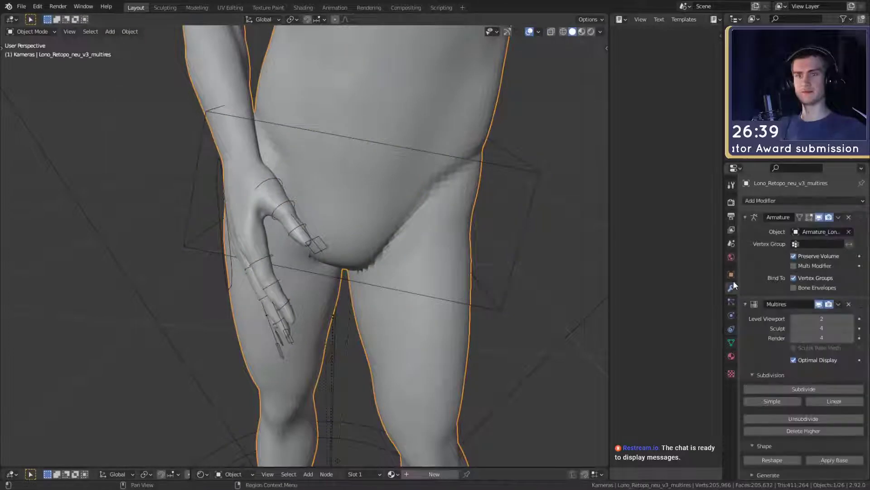
{"action": "left_click", "coordinate": [791, 318]}
{"action": "left_click", "coordinate": [288, 201]}
{"action": "key", "text": "ctrl+Tab"}
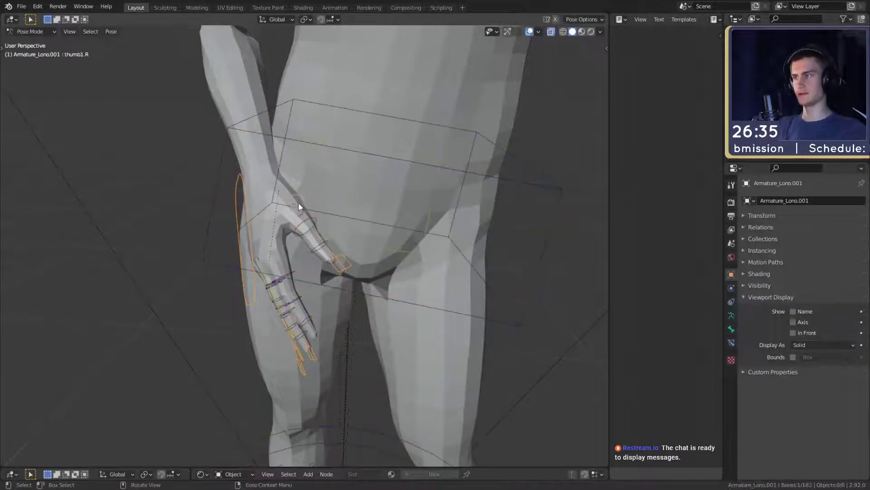
- Rotate the right thumb's base bone thumb1.R around its local X axis to bring the thumb closer to the hand
{"action": "middle_click_drag", "start_coordinate": [296, 211], "coordinate": [382, 237]}
{"action": "key", "text": "r"}
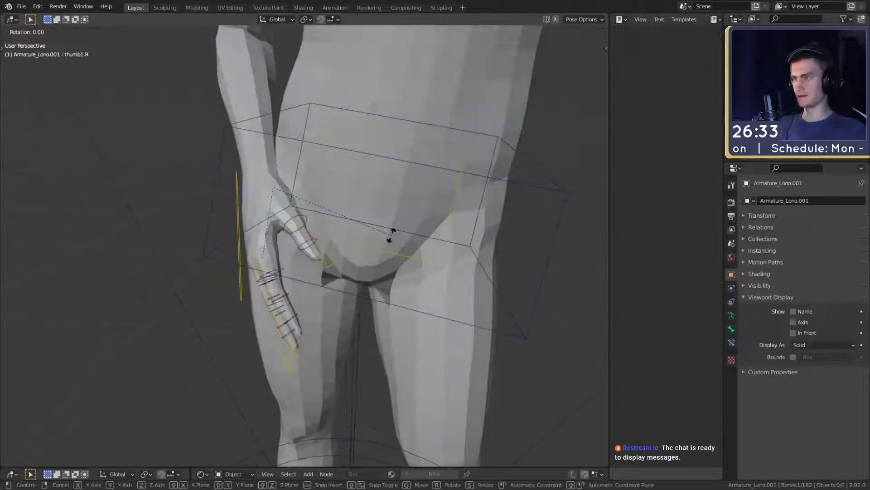
{"action": "key", "text": "x"}
{"action": "key", "text": "x"}
{"action": "left_click", "coordinate": [392, 284]}
- Refine the orientation of thumb1.R with further rotations around its local Y, Z and X axes
{"action": "key", "text": "r"}
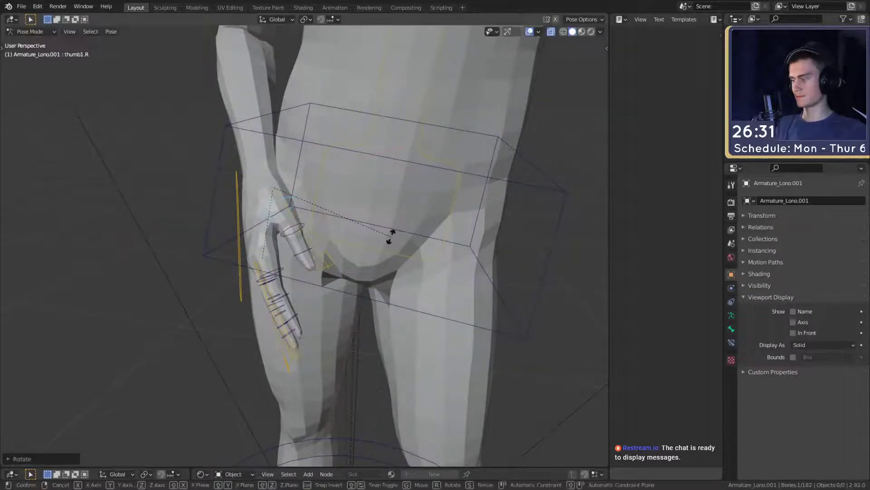
{"action": "key", "text": "y"}
{"action": "key", "text": "y"}
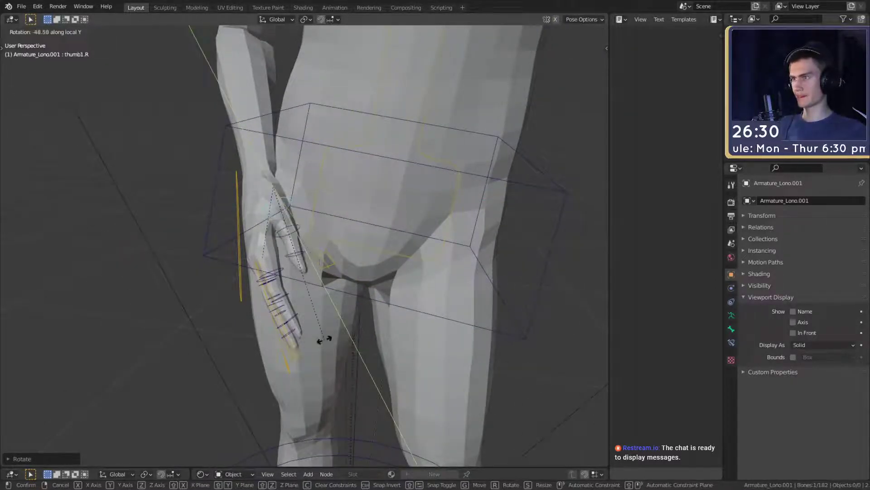
{"action": "key", "text": "z"}
{"action": "key", "text": "z"}
{"action": "left_click", "coordinate": [408, 281]}
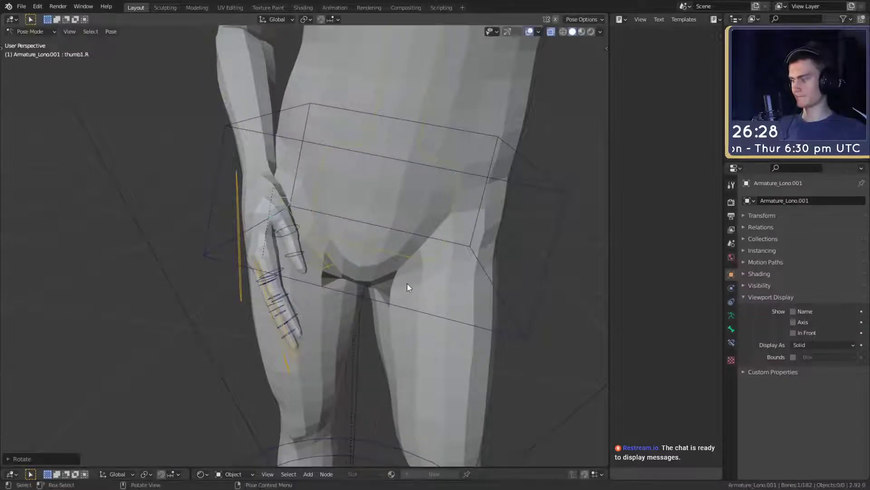
{"action": "key", "text": "r"}
{"action": "key", "text": "x"}
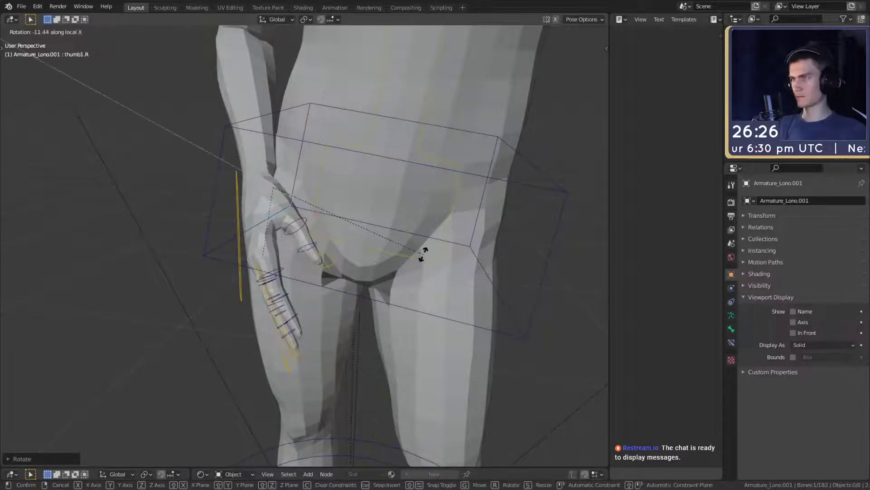
{"action": "left_click", "coordinate": [430, 241]}
- Bend the two outer bones of the right thumb inward around their local X axes
{"action": "left_click", "coordinate": [338, 19]}
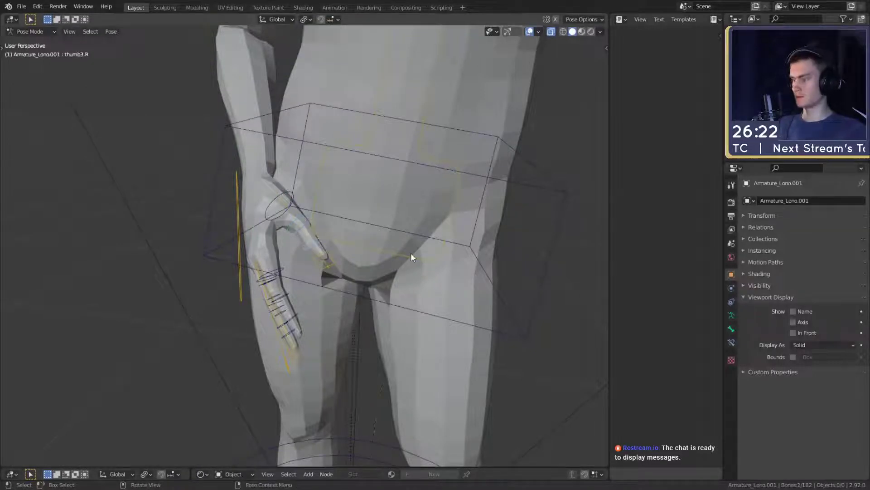
{"action": "key", "text": "x"}
{"action": "key", "text": "x"}
{"action": "left_click", "coordinate": [378, 288]}
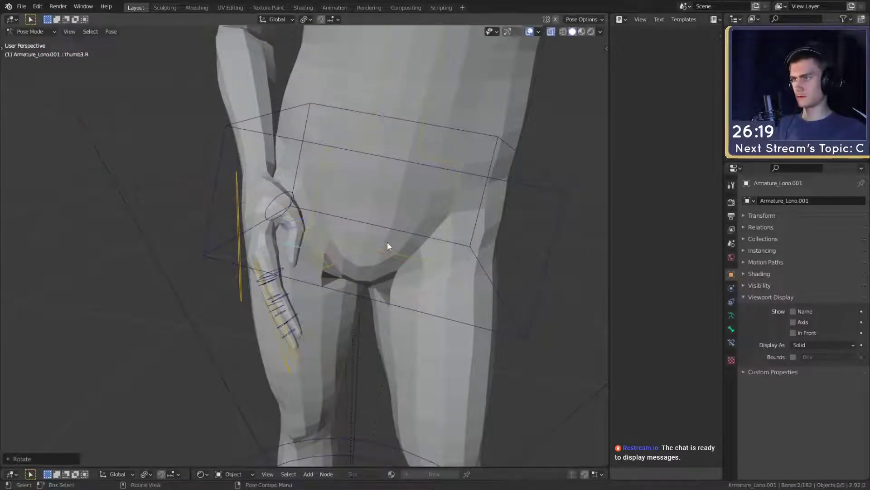
- Rotate thumb1.R slightly around its local X axis from a different viewing angle
{"action": "middle_click_drag", "start_coordinate": [388, 241], "coordinate": [274, 207]}
{"action": "key", "text": "r"}
{"action": "key", "text": "x"}
{"action": "key", "text": "x"}
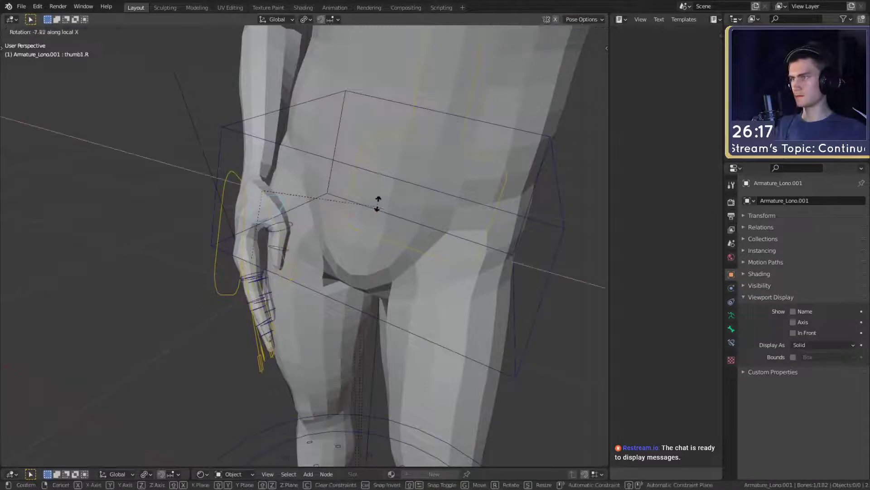
{"action": "left_click", "coordinate": [377, 204]}
- Curl all 12 right-hand finger bones, index to pinky, by about 48° around their local X axes into a loose fist
{"action": "middle_click_drag", "start_coordinate": [378, 204], "coordinate": [294, 238]}
{"action": "left_click", "coordinate": [316, 221], "text": "shift"}
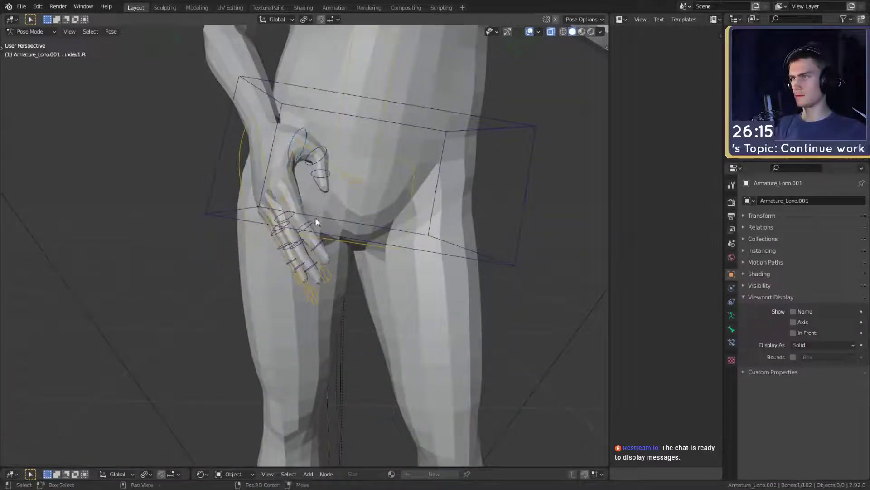
{"action": "left_click", "coordinate": [301, 243], "text": "shift"}
{"action": "middle_click_drag", "start_coordinate": [313, 247], "coordinate": [339, 229]}
{"action": "scroll", "coordinate": [339, 230], "scroll_direction": "up", "scroll_amount": 2}
{"action": "left_click", "coordinate": [273, 186], "text": "shift"}
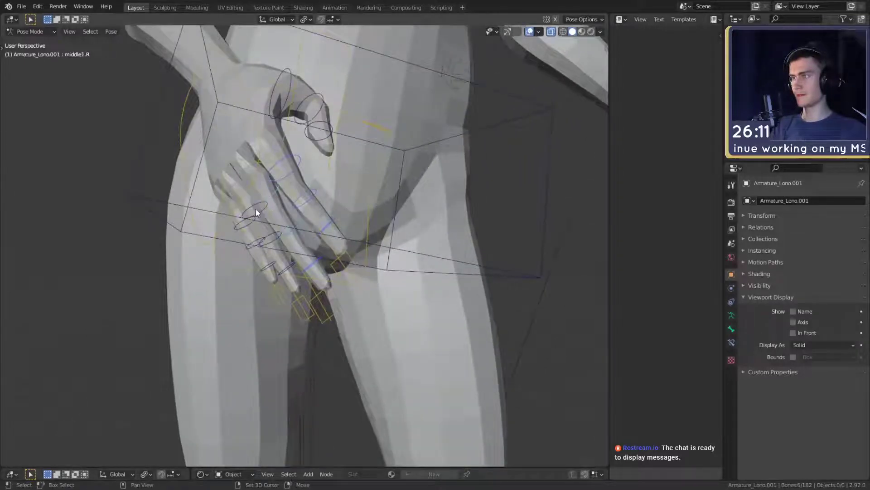
{"action": "left_click", "coordinate": [256, 212], "text": "shift"}
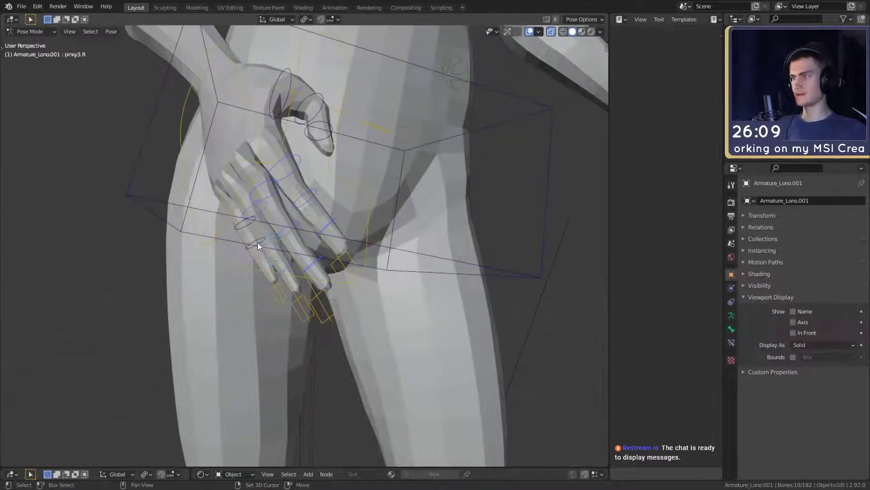
{"action": "middle_click_drag", "start_coordinate": [324, 238], "coordinate": [369, 284]}
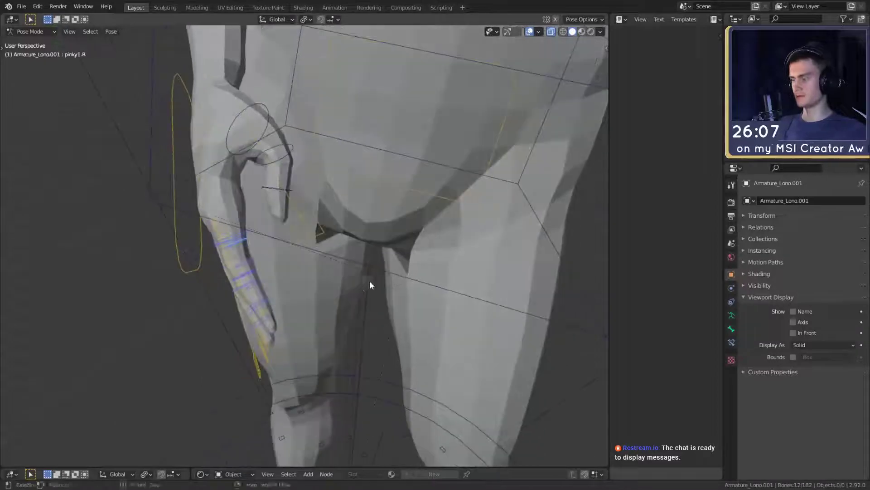
{"action": "key", "text": "r"}
{"action": "key", "text": "x"}
{"action": "key", "text": "x"}
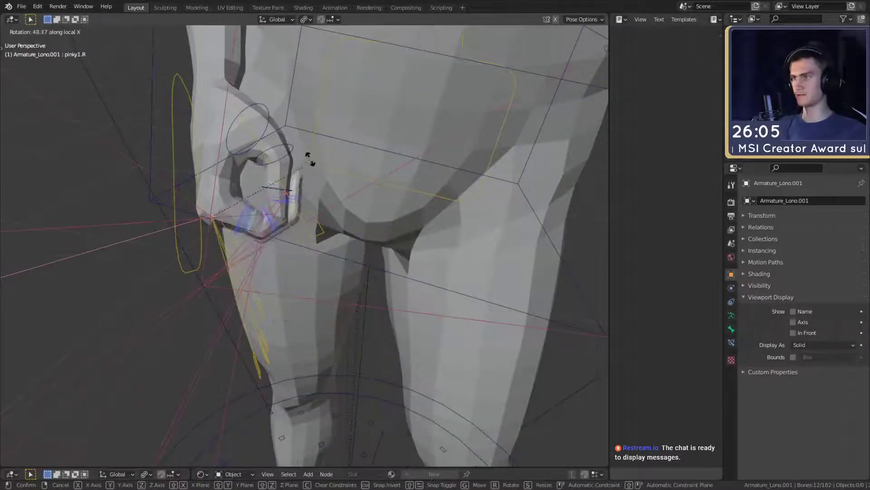
{"action": "left_click", "coordinate": [311, 162]}
- Examine the full figure's pose from the front, near and far, comparing the two arms
{"action": "scroll", "coordinate": [380, 235], "scroll_direction": "down", "scroll_amount": 3}
{"action": "scroll", "coordinate": [381, 232], "scroll_direction": "down", "scroll_amount": 10}
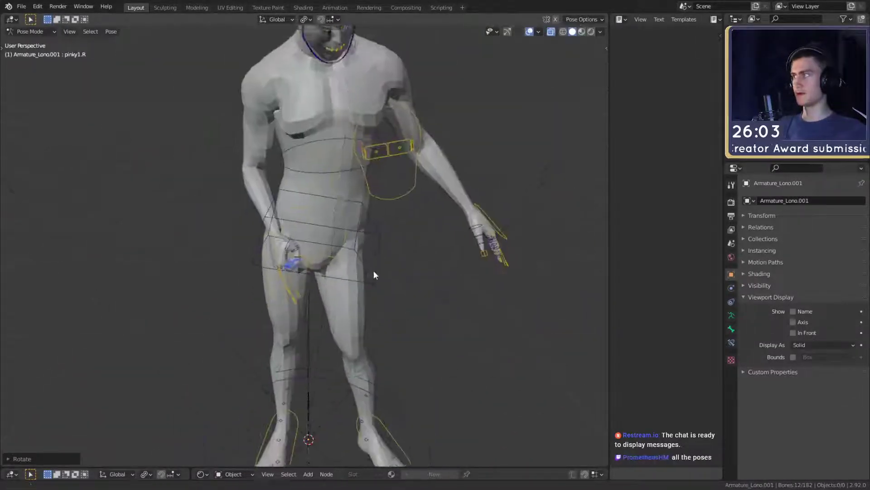
{"action": "middle_click_drag", "start_coordinate": [358, 248], "coordinate": [359, 255]}
{"action": "scroll", "coordinate": [359, 259], "scroll_direction": "up", "scroll_amount": 2}
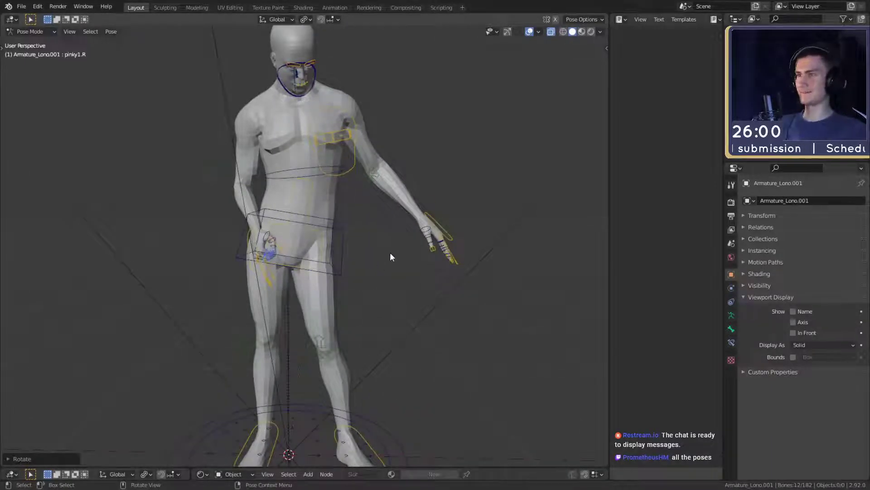
{"action": "scroll", "coordinate": [353, 270], "scroll_direction": "down", "scroll_amount": 3}
{"action": "scroll", "coordinate": [354, 260], "scroll_direction": "up", "scroll_amount": 3}
{"action": "middle_click_drag", "start_coordinate": [354, 260], "coordinate": [353, 272]}
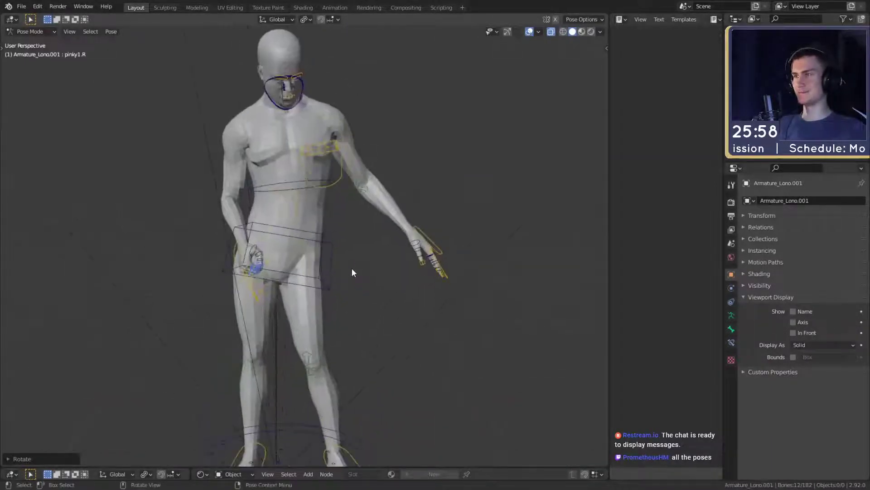
{"action": "scroll", "coordinate": [351, 272], "scroll_direction": "down", "scroll_amount": 3}
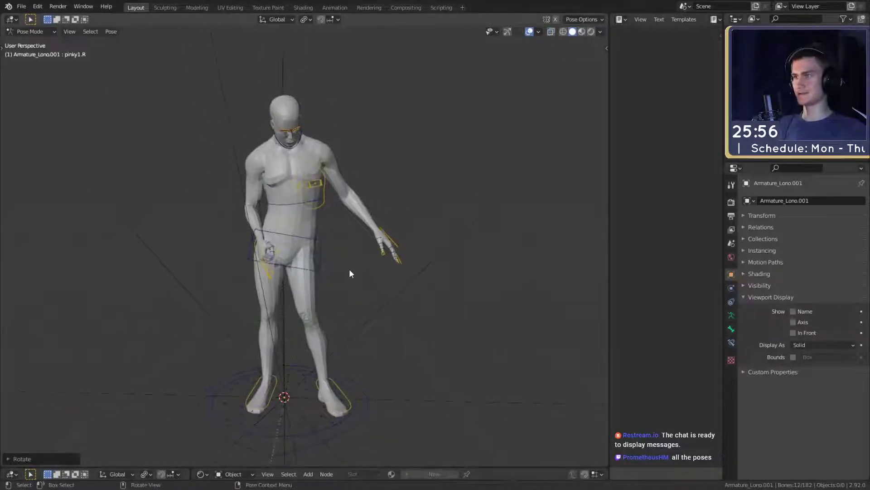
{"action": "scroll", "coordinate": [387, 270], "scroll_direction": "up", "scroll_amount": 3}
{"action": "middle_click_drag", "start_coordinate": [386, 265], "coordinate": [368, 274]}
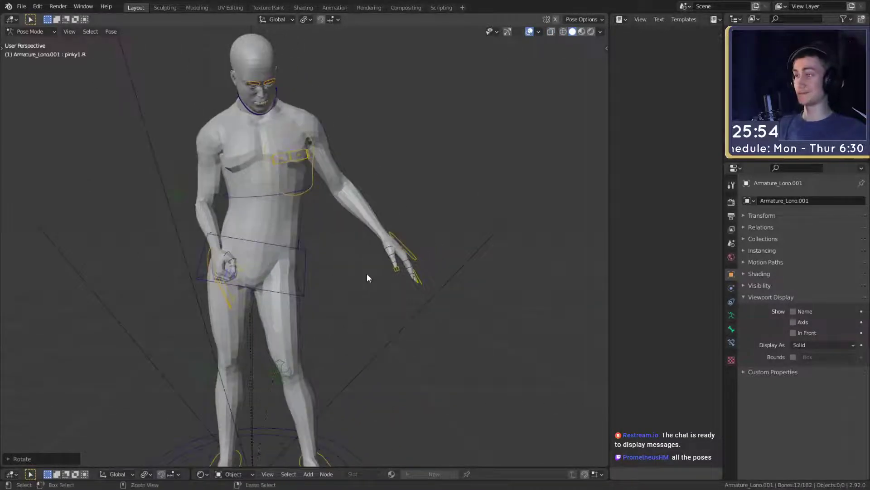
{"action": "scroll", "coordinate": [350, 252], "scroll_direction": "down", "scroll_amount": 3}
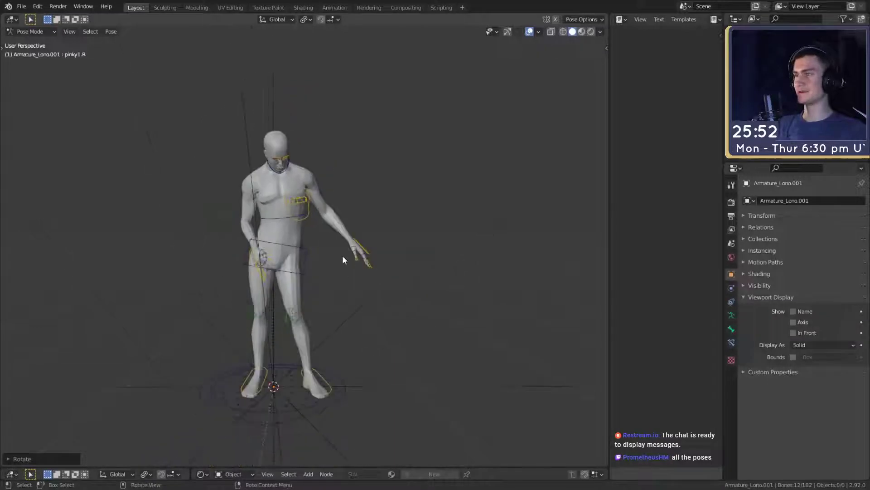
{"action": "scroll", "coordinate": [345, 268], "scroll_direction": "up", "scroll_amount": 3}
{"action": "scroll", "coordinate": [347, 267], "scroll_direction": "down", "scroll_amount": 1}
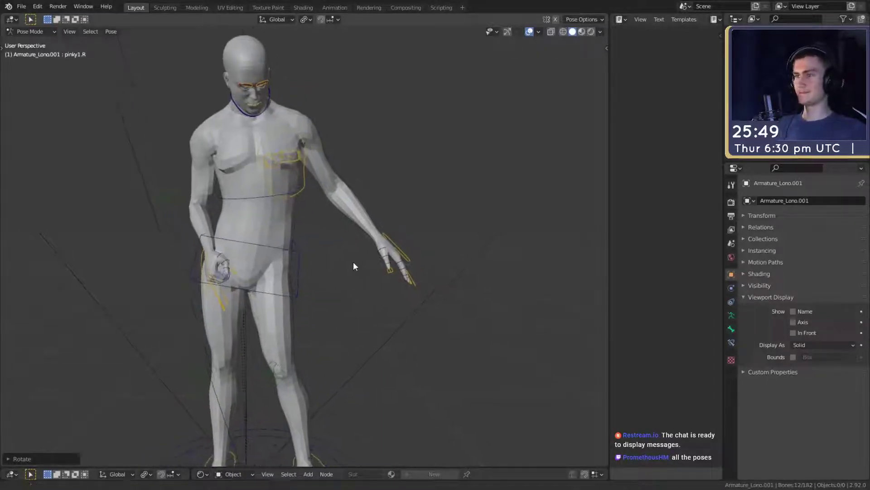
- Bring handIK.L in toward the left side of the body and rotate the hand to hang downward
{"action": "left_click", "coordinate": [402, 248]}
{"action": "scroll", "coordinate": [411, 254], "scroll_direction": "down", "scroll_amount": 3}
{"action": "middle_click_drag", "start_coordinate": [417, 258], "coordinate": [445, 270]}
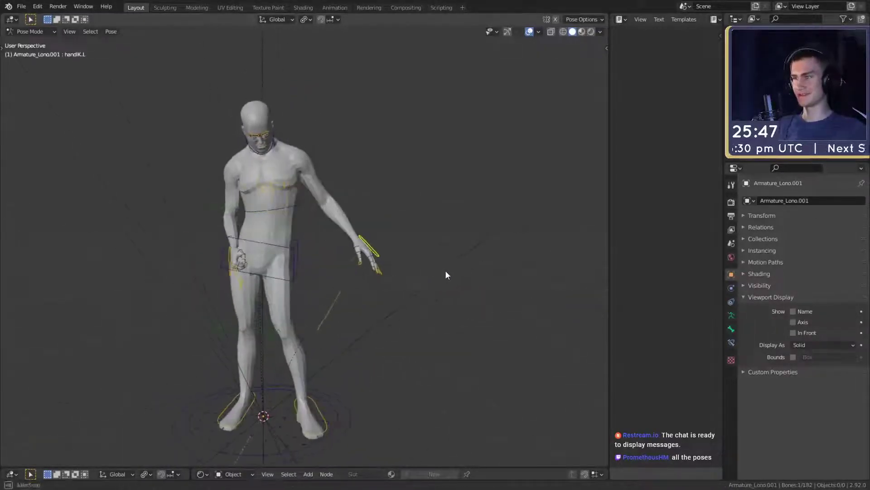
{"action": "key", "text": "g"}
{"action": "left_click", "coordinate": [401, 288]}
{"action": "key", "text": "r"}
{"action": "left_click", "coordinate": [384, 301]}
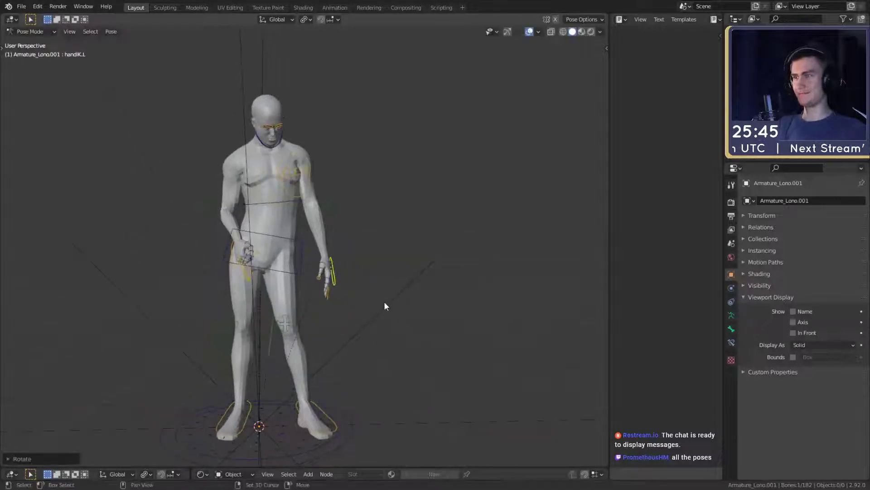
- Refine the position and rotation of handIK.L beside the left hip from several viewing angles
{"action": "middle_click_drag", "start_coordinate": [385, 301], "coordinate": [466, 256]}
{"action": "key", "text": "g"}
{"action": "left_click", "coordinate": [359, 272]}
{"action": "key", "text": "r"}
{"action": "left_click", "coordinate": [359, 302]}
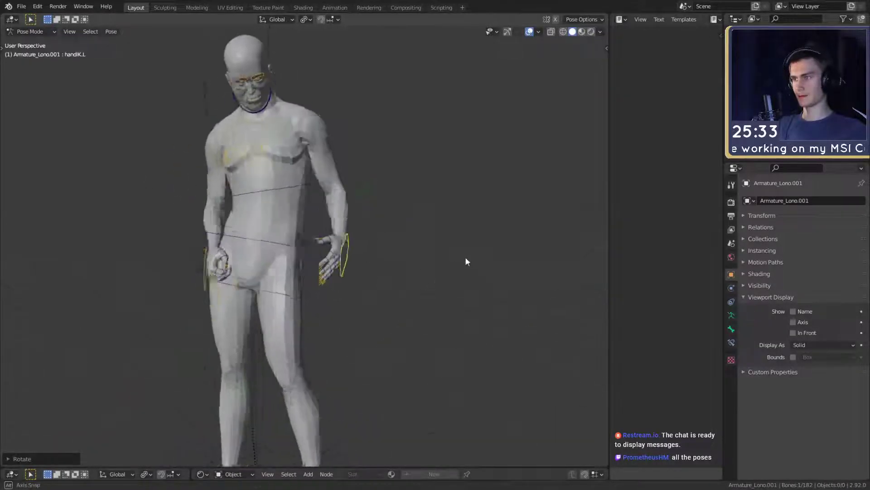
{"action": "key", "text": "r"}
{"action": "left_click", "coordinate": [455, 197]}
- Rotate the left thumb's base bone thumb1.L by about 20° around its local X axis
{"action": "scroll", "coordinate": [388, 270], "scroll_direction": "up", "scroll_amount": 8}
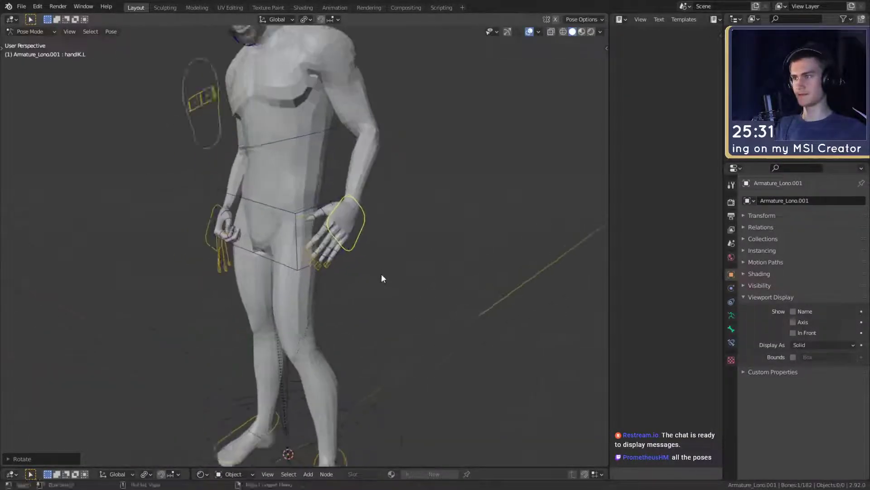
{"action": "middle_click_drag", "start_coordinate": [360, 251], "coordinate": [433, 240]}
{"action": "left_click", "coordinate": [415, 222]}
{"action": "left_click", "coordinate": [328, 222]}
{"action": "key", "text": "r"}
{"action": "key", "text": "x"}
{"action": "key", "text": "x"}
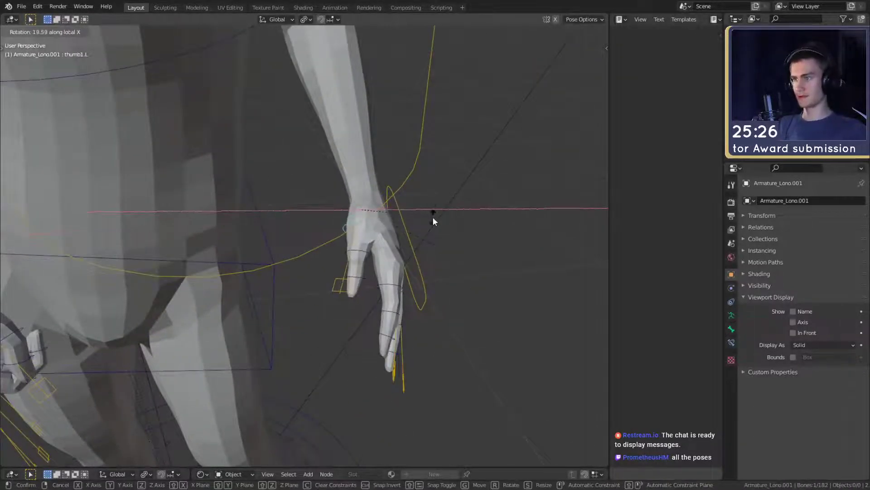
{"action": "left_click", "coordinate": [432, 217]}
- Bend the two outer bones of the left thumb by about 15° around their local X axes
{"action": "middle_click_drag", "start_coordinate": [432, 216], "coordinate": [415, 240]}
{"action": "key", "text": "shift+bracketright"}
{"action": "key", "text": "r"}
{"action": "key", "text": "x"}
{"action": "key", "text": "x"}
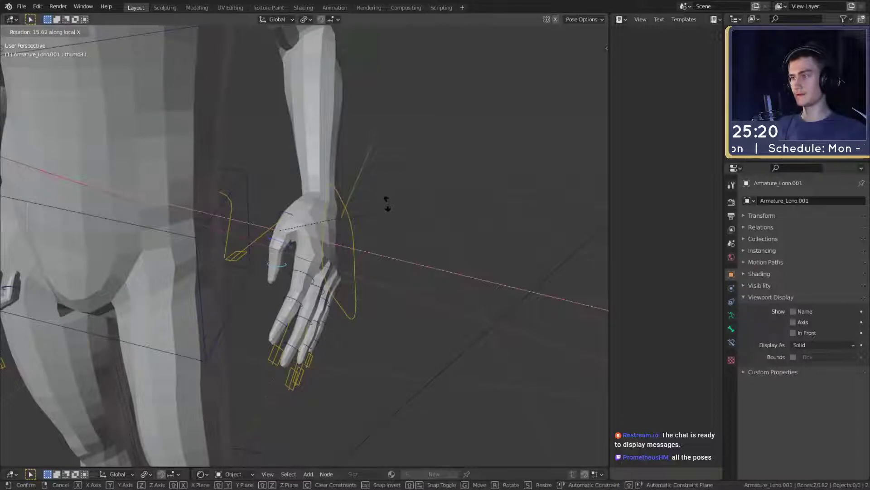
{"action": "left_click", "coordinate": [387, 204]}
- Turn thumb1.L inward around its local Y axis and refine its bend around local X
{"action": "left_click", "coordinate": [287, 225]}
{"action": "middle_click_drag", "start_coordinate": [375, 224], "coordinate": [401, 233]}
{"action": "left_click", "coordinate": [298, 214]}
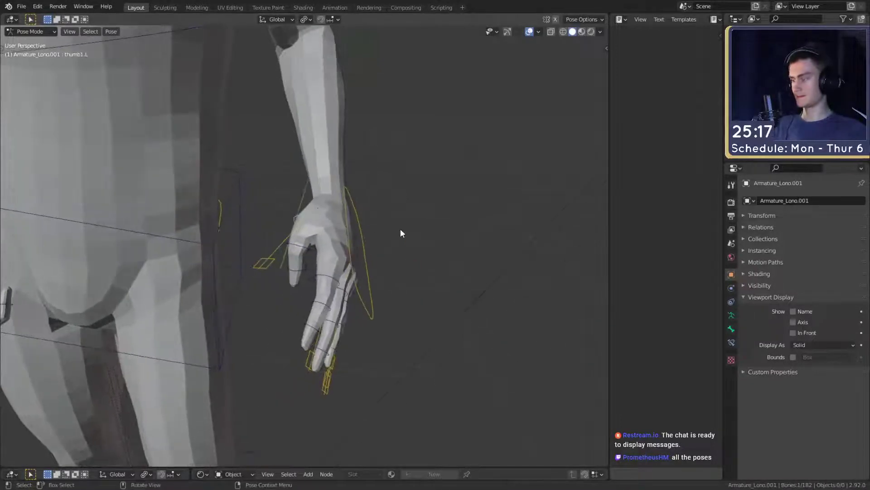
{"action": "key", "text": "r"}
{"action": "key", "text": "y"}
{"action": "key", "text": "y"}
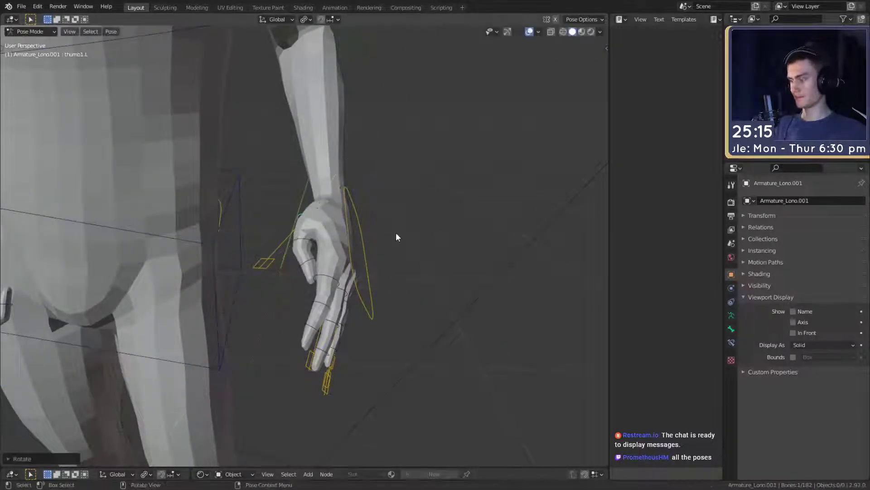
{"action": "key", "text": "x"}
{"action": "key", "text": "x"}
{"action": "left_click", "coordinate": [390, 253]}
- Curl all 12 left-hand finger bones, index to pinky, around their local X axes into a loose fist
{"action": "middle_click_drag", "start_coordinate": [390, 252], "coordinate": [238, 272]}
{"action": "left_click", "coordinate": [233, 265]}
{"action": "left_click", "coordinate": [205, 257], "text": "shift"}
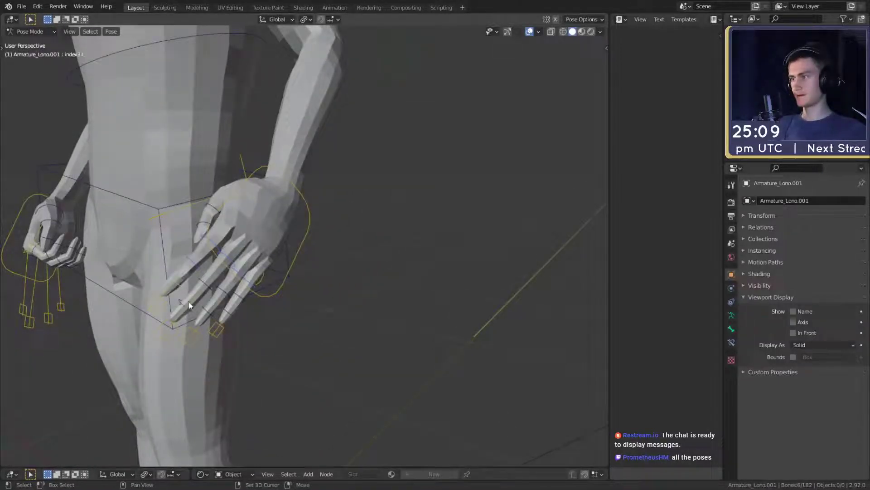
{"action": "left_click", "coordinate": [238, 292], "text": "shift"}
{"action": "middle_click_drag", "start_coordinate": [238, 292], "coordinate": [447, 301]}
{"action": "key", "text": "r"}
{"action": "key", "text": "x"}
{"action": "key", "text": "x"}
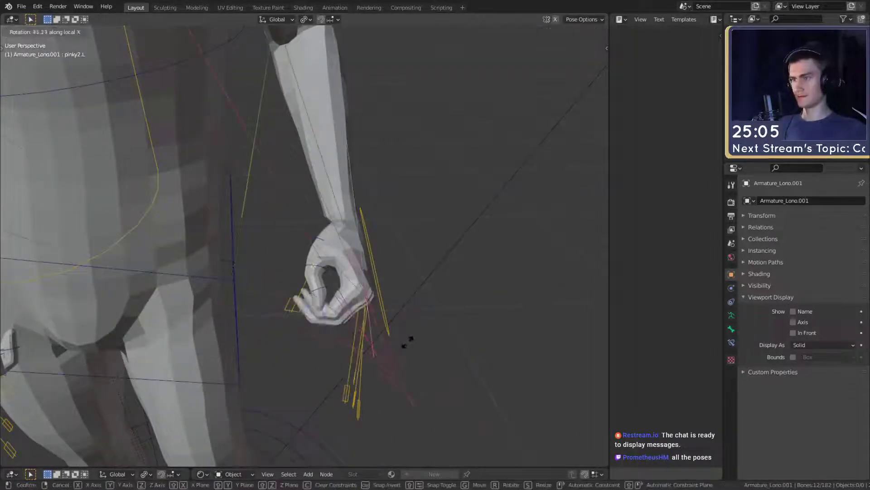
{"action": "left_click", "coordinate": [398, 346]}
- Compare the curled hands from several angles and examine the right hand's fingers up close
{"action": "scroll", "coordinate": [361, 287], "scroll_direction": "down", "scroll_amount": 6}
{"action": "middle_click_drag", "start_coordinate": [361, 286], "coordinate": [382, 271]}
{"action": "middle_click_drag", "start_coordinate": [309, 295], "coordinate": [354, 267], "text": "shift"}
{"action": "scroll", "coordinate": [355, 266], "scroll_direction": "up", "scroll_amount": 1}
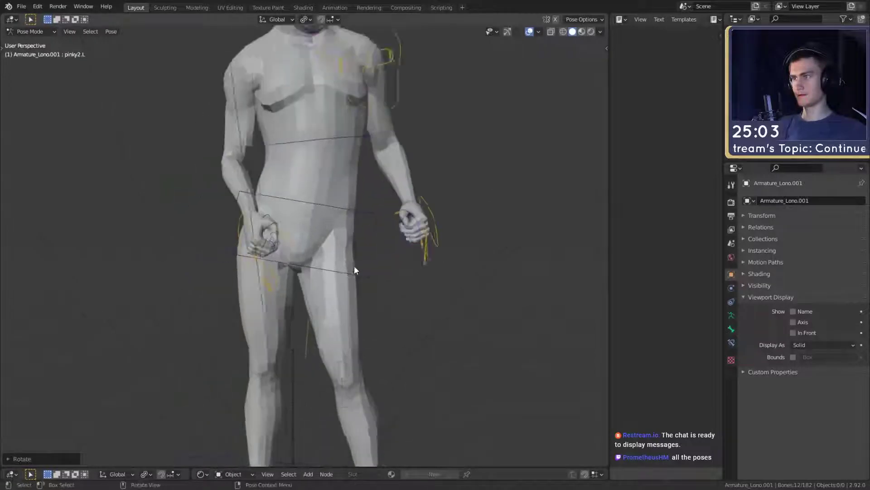
{"action": "scroll", "coordinate": [355, 265], "scroll_direction": "up", "scroll_amount": 6}
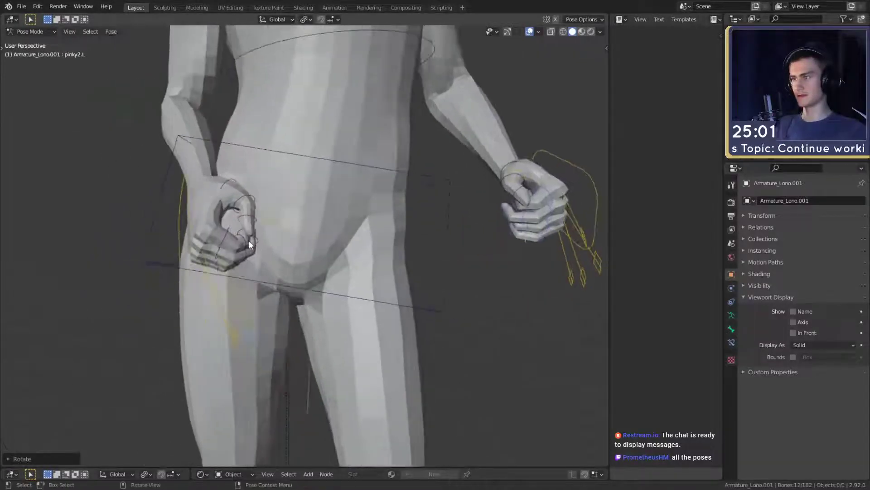
{"action": "middle_click_drag", "start_coordinate": [249, 244], "coordinate": [277, 253]}
{"action": "scroll", "coordinate": [277, 254], "scroll_direction": "up", "scroll_amount": 2}
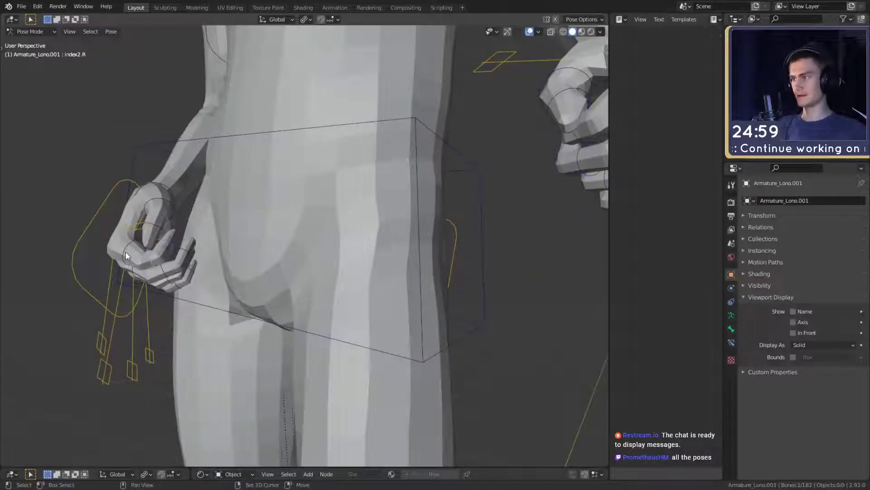
- Open up the right hand's index and middle fingers by rotating their bones around their local X axes
{"action": "key", "text": "r"}
{"action": "key", "text": "x"}
{"action": "key", "text": "x"}
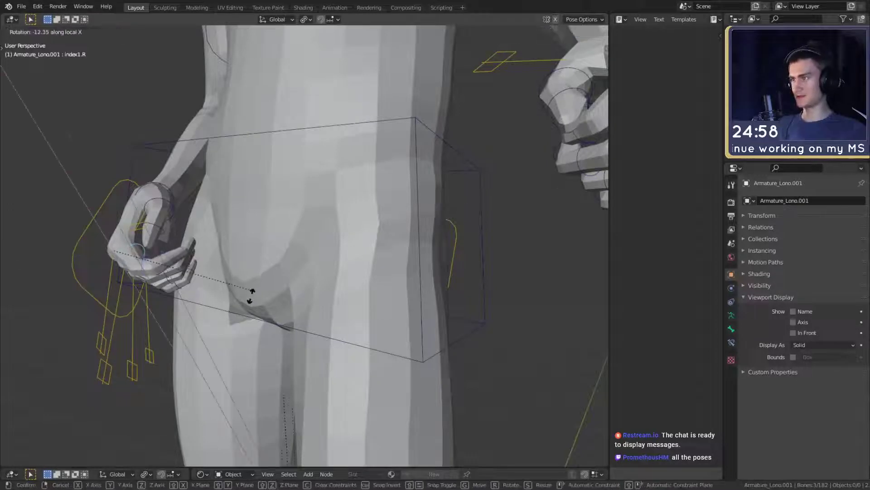
{"action": "left_click", "coordinate": [229, 324]}
{"action": "left_click", "coordinate": [163, 263]}
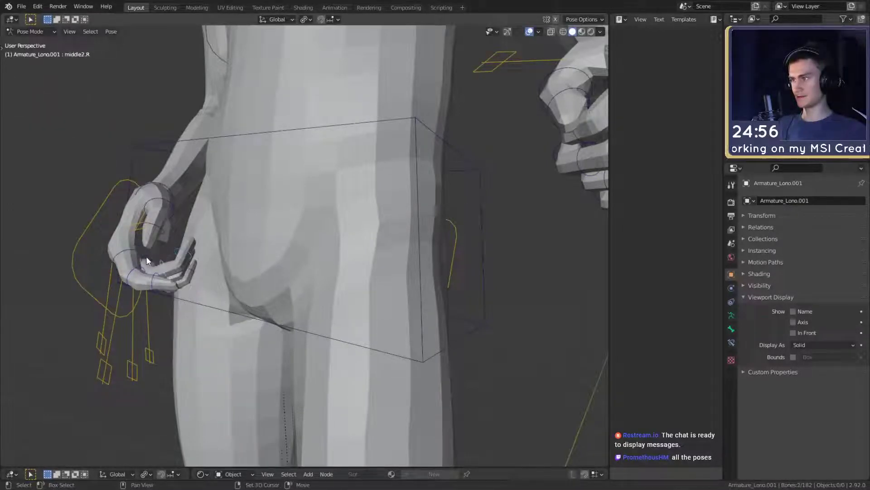
{"action": "key", "text": "r"}
{"action": "key", "text": "x"}
{"action": "key", "text": "x"}
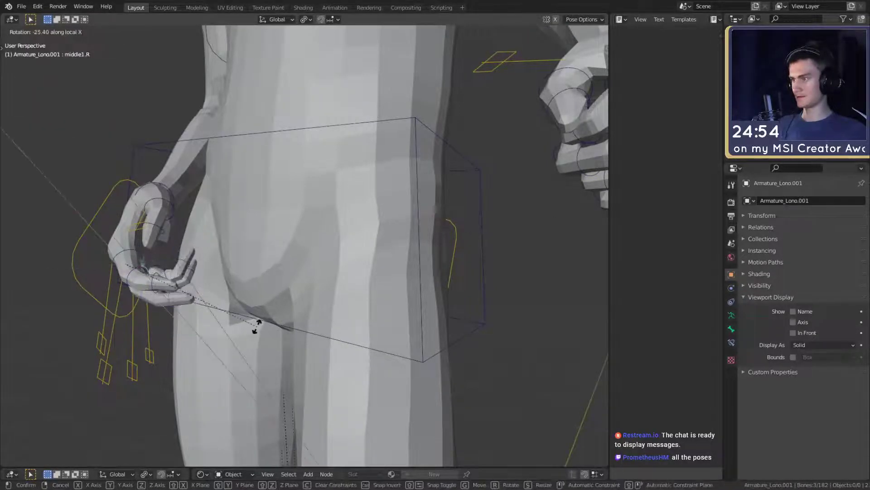
{"action": "left_click", "coordinate": [270, 306]}
{"action": "middle_click_drag", "start_coordinate": [270, 306], "coordinate": [216, 281]}
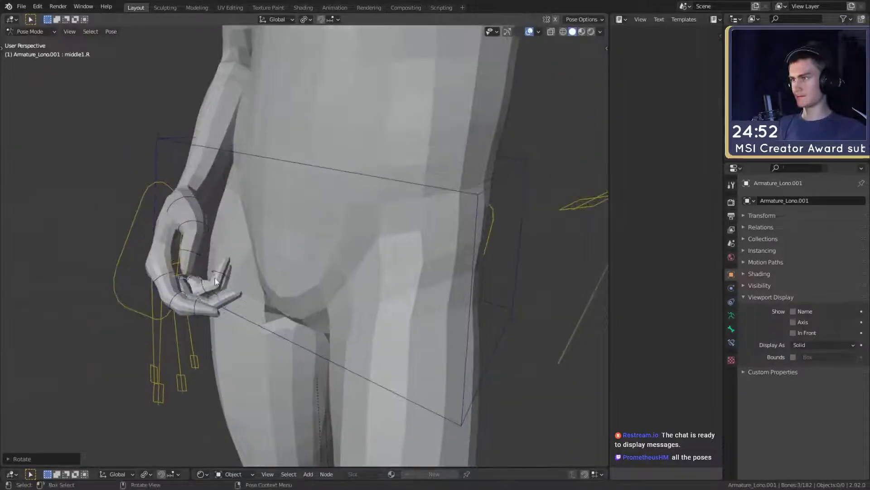
- Rotate the right hand's ring and pinky finger bones around their local X axes to loosen their curl
{"action": "left_click", "coordinate": [192, 277]}
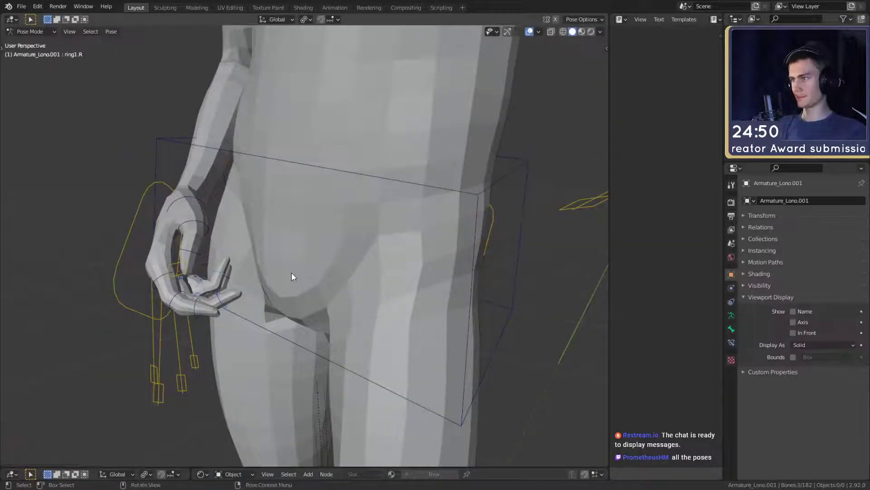
{"action": "key", "text": "r"}
{"action": "key", "text": "x"}
{"action": "key", "text": "x"}
{"action": "left_click", "coordinate": [237, 305]}
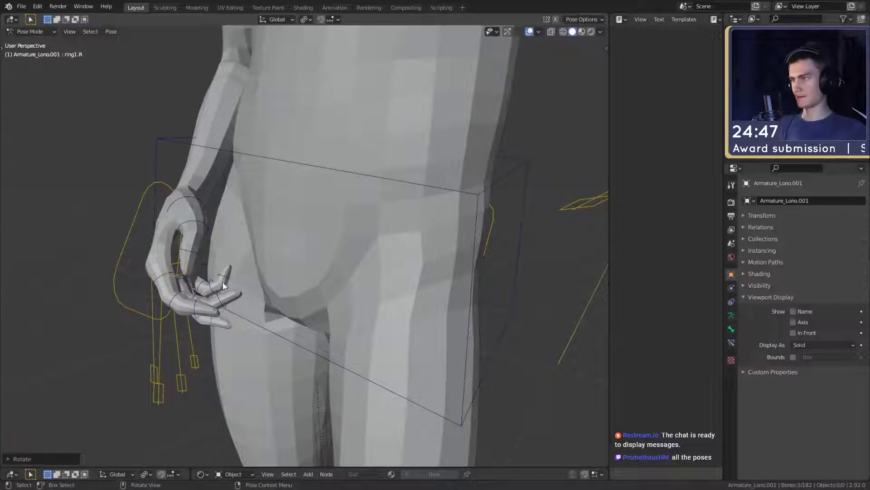
{"action": "left_click", "coordinate": [199, 280]}
{"action": "key", "text": "r"}
{"action": "key", "text": "x"}
{"action": "key", "text": "x"}
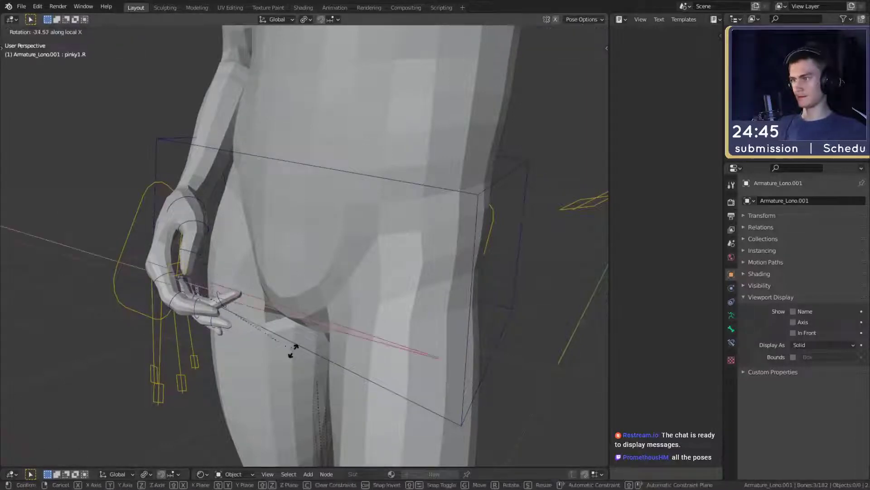
{"action": "left_click", "coordinate": [292, 350]}
- Examine the full figure from the front, comparing the poses of both hands
{"action": "scroll", "coordinate": [315, 309], "scroll_direction": "down", "scroll_amount": 5}
{"action": "middle_click_drag", "start_coordinate": [316, 309], "coordinate": [327, 326]}
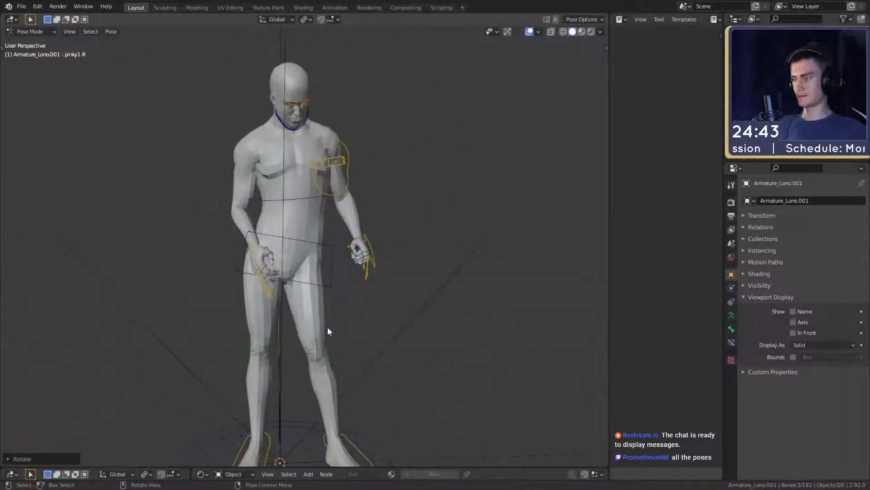
{"action": "scroll", "coordinate": [363, 289], "scroll_direction": "down", "scroll_amount": 3}
{"action": "scroll", "coordinate": [339, 301], "scroll_direction": "up", "scroll_amount": 2}
{"action": "middle_click_drag", "start_coordinate": [363, 289], "coordinate": [345, 295]}
{"action": "scroll", "coordinate": [346, 288], "scroll_direction": "up", "scroll_amount": 1}
{"action": "mouse_move", "coordinate": [345, 286]}
{"action": "middle_mouse_down", "text": "shift"}
{"action": "mouse_move", "coordinate": [342, 309]}
{"action": "mouse_move", "coordinate": [349, 296]}
{"action": "middle_mouse_up", "text": "shift"}
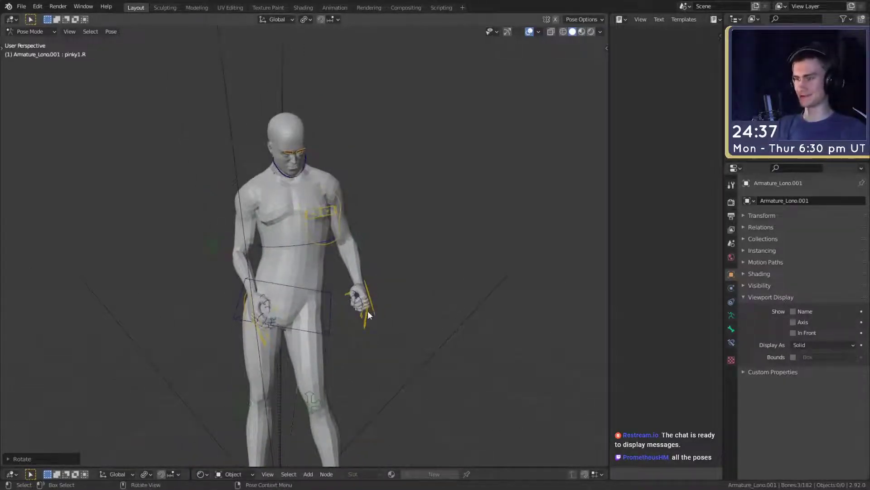
{"action": "scroll", "coordinate": [363, 304], "scroll_direction": "down", "scroll_amount": 4}
{"action": "scroll", "coordinate": [358, 305], "scroll_direction": "up", "scroll_amount": 5}
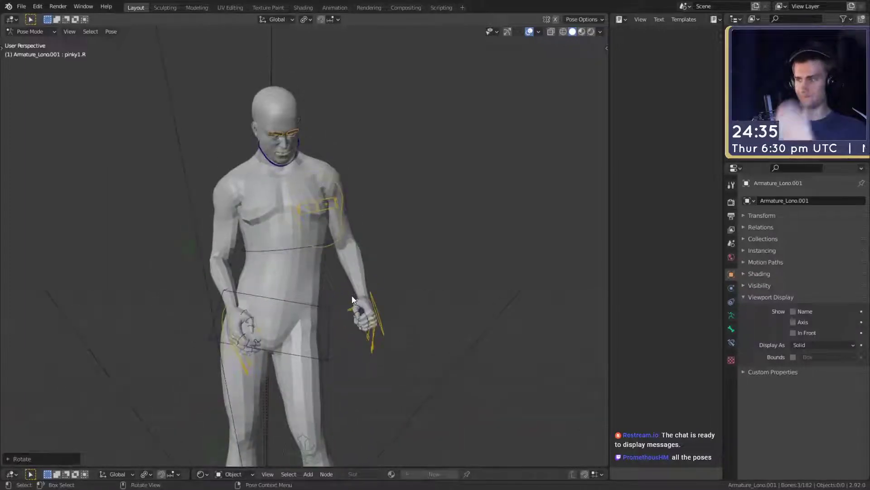
- Turn the left hand's IK control around its local Y axis
{"action": "scroll", "coordinate": [362, 291], "scroll_direction": "up", "scroll_amount": 4}
{"action": "left_click", "coordinate": [387, 318]}
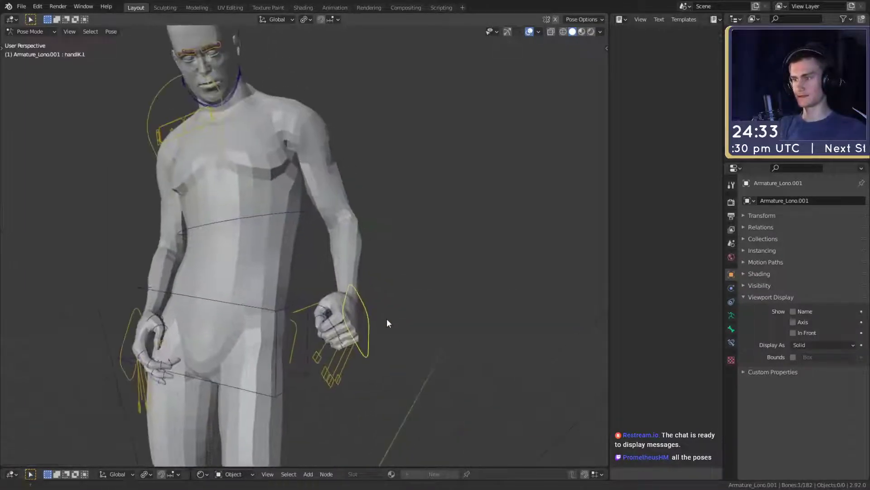
{"action": "key", "text": "r"}
{"action": "key", "text": "y"}
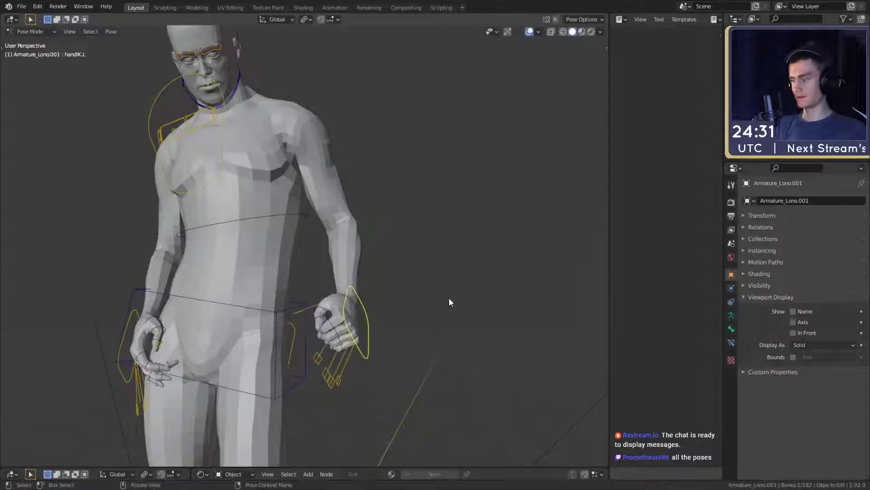
{"action": "key", "text": "y"}
{"action": "left_click", "coordinate": [427, 260]}
{"action": "scroll", "coordinate": [415, 315], "scroll_direction": "down", "scroll_amount": 3}
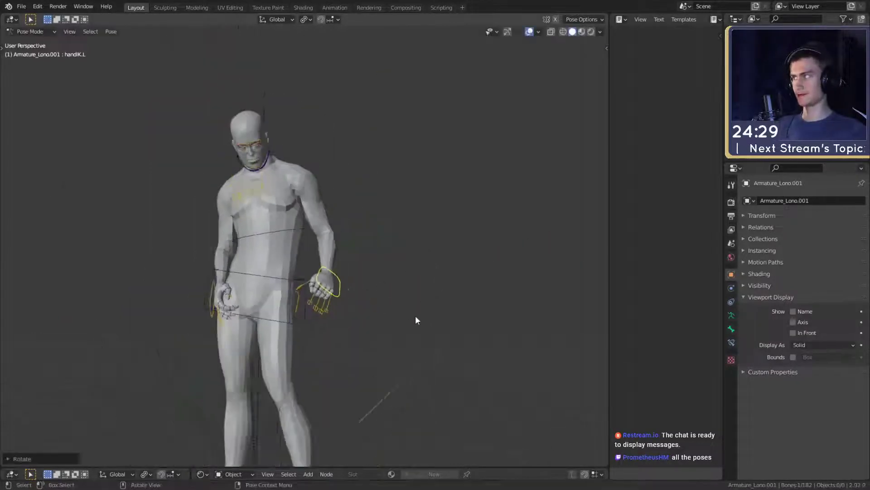
- Reposition the left hand's IK control from a side view of the body
{"action": "middle_click_drag", "start_coordinate": [416, 315], "coordinate": [330, 314]}
{"action": "scroll", "coordinate": [451, 317], "scroll_direction": "up", "scroll_amount": 2}
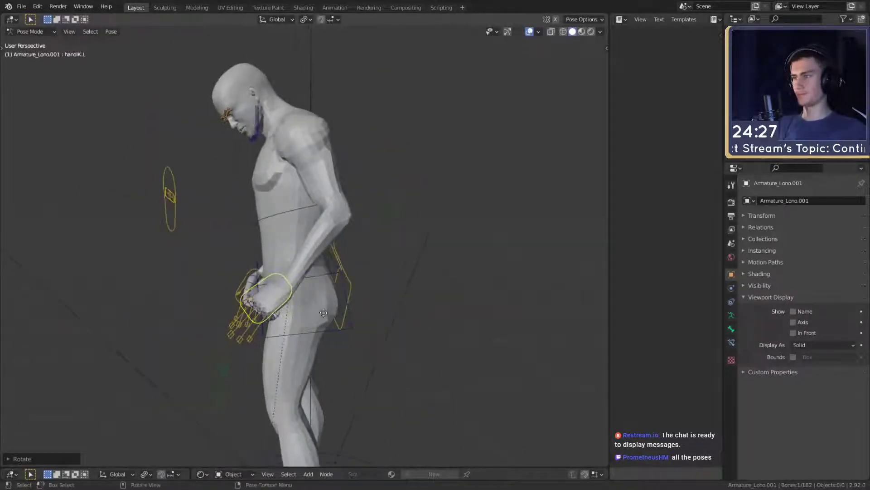
{"action": "key", "text": "g"}
{"action": "left_click", "coordinate": [302, 298]}
{"action": "middle_click_drag", "start_coordinate": [376, 289], "coordinate": [367, 262]}
{"action": "scroll", "coordinate": [459, 279], "scroll_direction": "down", "scroll_amount": 4}
{"action": "scroll", "coordinate": [380, 289], "scroll_direction": "up", "scroll_amount": 2}
- Return to Object Mode, deselect the armature and add a mesh cylinder
{"action": "key", "text": "ctrl+Tab"}
{"action": "scroll", "coordinate": [380, 299], "scroll_direction": "down", "scroll_amount": 2}
{"action": "left_click", "coordinate": [399, 294]}
{"action": "scroll", "coordinate": [398, 293], "scroll_direction": "up", "scroll_amount": 3}
{"action": "key", "text": "shift+a"}
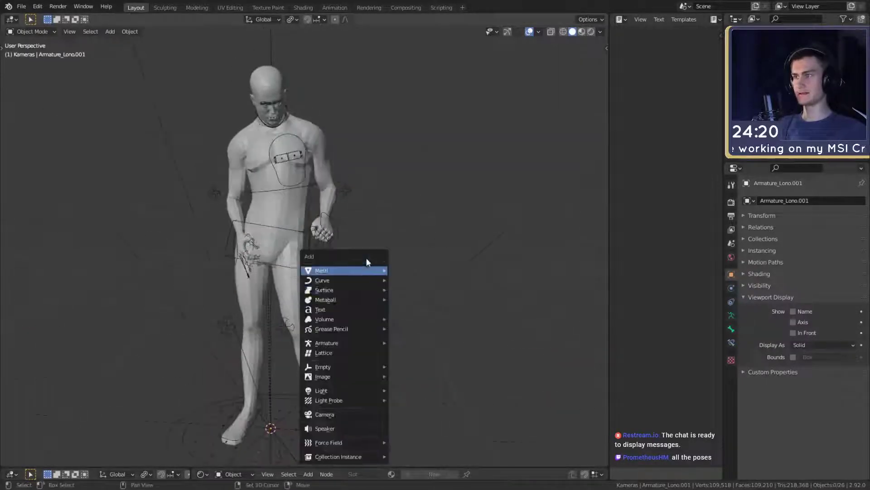
{"action": "mouse_move", "coordinate": [341, 272]}
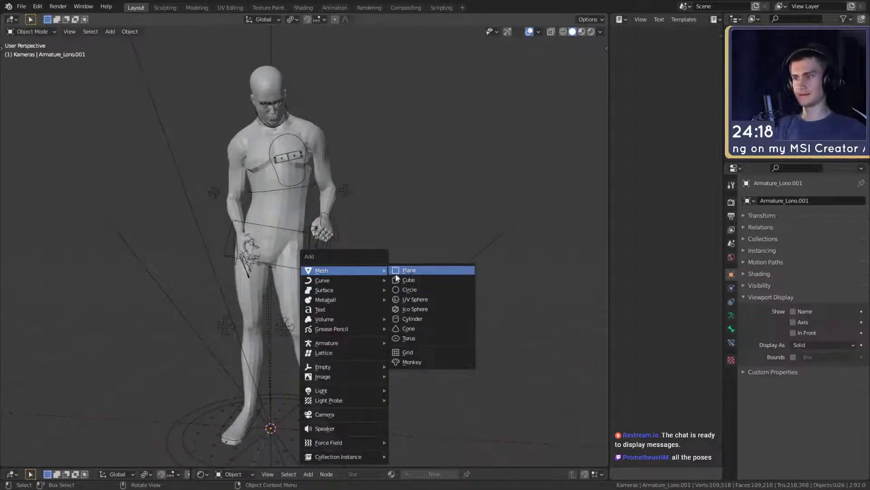
{"action": "left_click", "coordinate": [412, 320]}
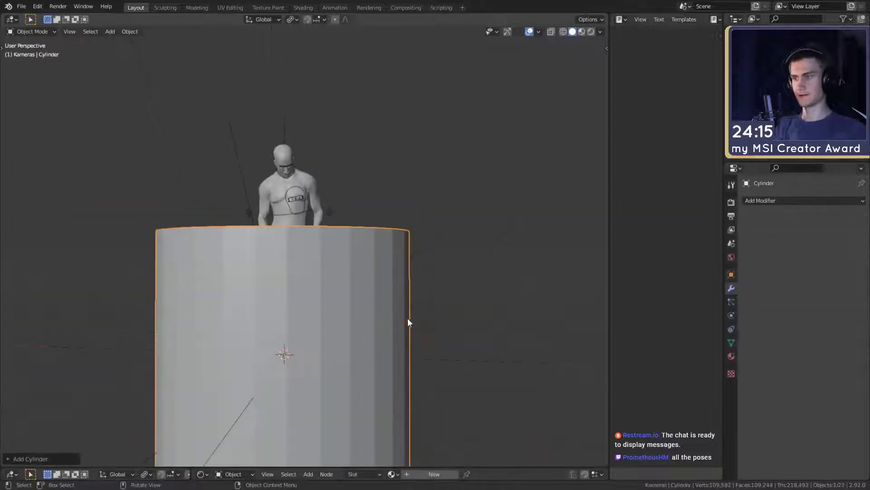
- Scale the cylinder down into a thin rod, locking the global Z axis for the narrowing
{"action": "key", "text": "s"}
{"action": "key", "text": "shift+z"}
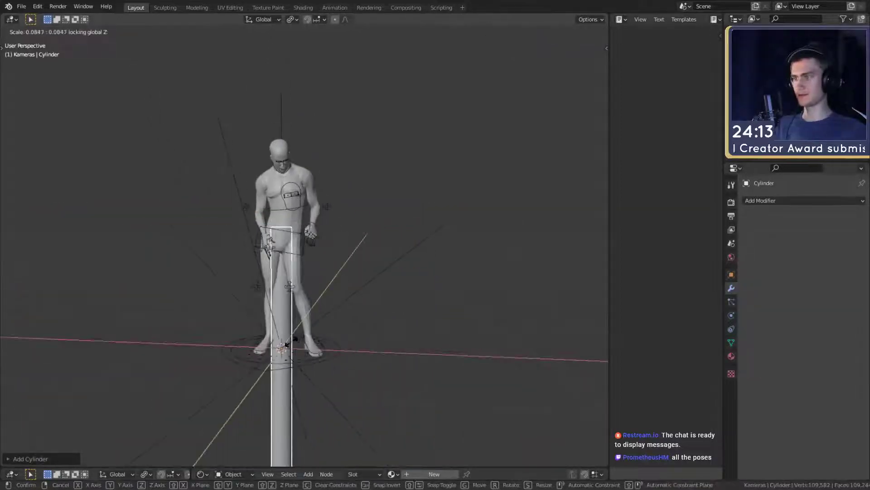
{"action": "left_click", "coordinate": [303, 368]}
- Move the thin cylinder up from the floor and place it in front of the body near the left hand
{"action": "middle_click_drag", "start_coordinate": [302, 364], "coordinate": [380, 344]}
{"action": "key", "text": "g"}
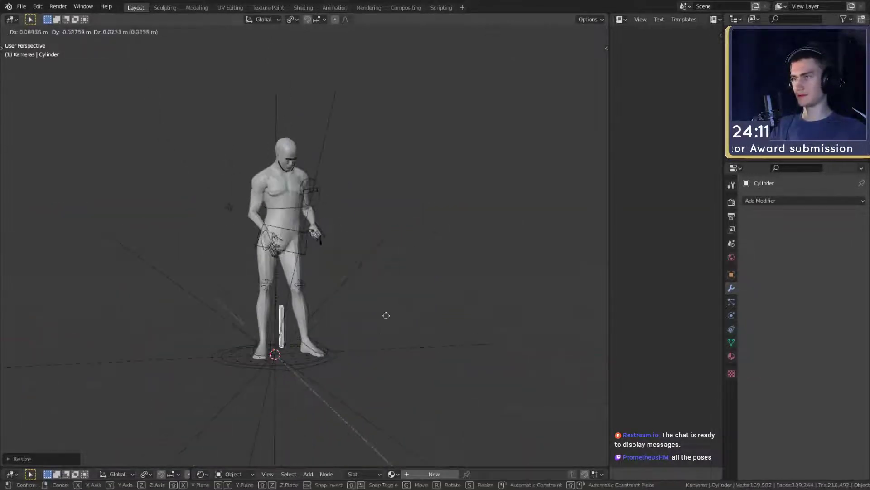
{"action": "left_click", "coordinate": [414, 245]}
{"action": "scroll", "coordinate": [414, 286], "scroll_direction": "up", "scroll_amount": 6}
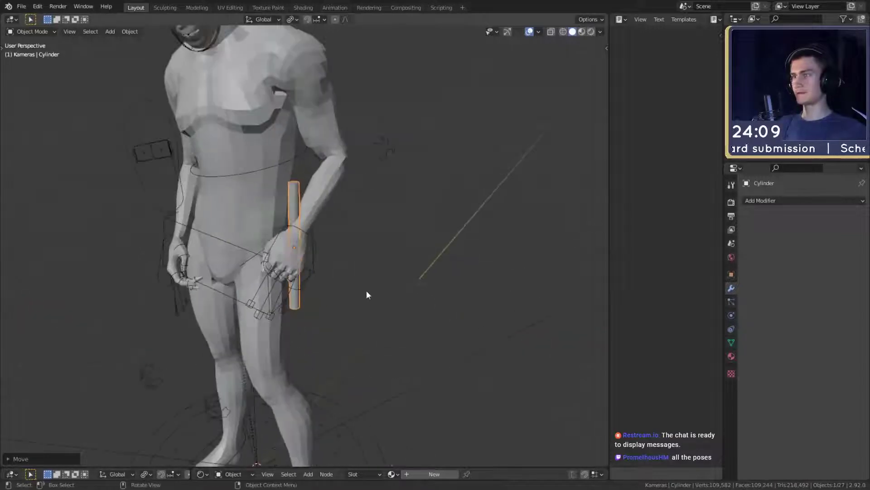
{"action": "key", "text": "g"}
{"action": "left_click", "coordinate": [293, 275]}
{"action": "middle_click_drag", "start_coordinate": [331, 266], "coordinate": [386, 238], "text": "shift"}
{"action": "scroll", "coordinate": [359, 292], "scroll_direction": "up", "scroll_amount": 2}
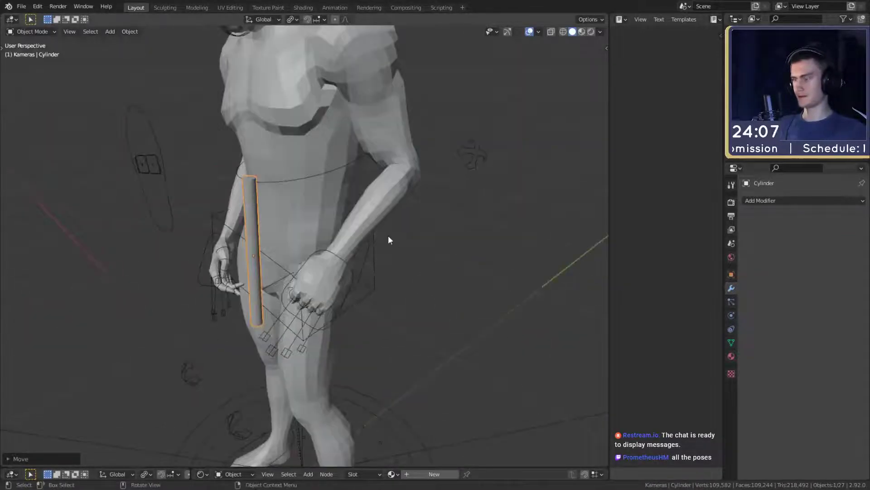
{"action": "key", "text": "r"}
{"action": "key", "text": "r"}
{"action": "right_click", "coordinate": [298, 225]}
- Tilt the cylinder with free trackball rotation so it points across the left hand's grip
{"action": "middle_click_drag", "start_coordinate": [297, 245], "coordinate": [404, 289]}
{"action": "key", "text": "r"}
{"action": "key", "text": "r"}
{"action": "left_click", "coordinate": [422, 330]}
- Inset the cylinder's end cap face in Edit Mode
{"action": "scroll", "coordinate": [408, 303], "scroll_direction": "up", "scroll_amount": 2}
{"action": "key", "text": "Tab"}
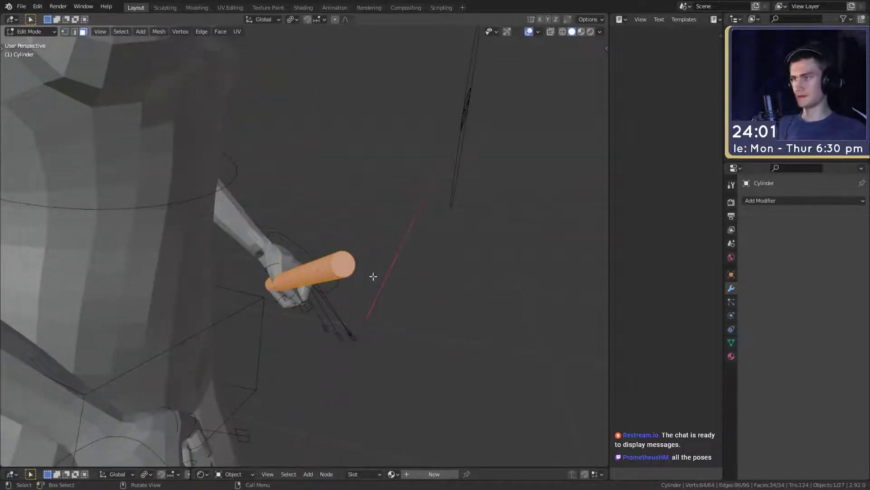
{"action": "left_click", "coordinate": [352, 270]}
{"action": "key", "text": "i"}
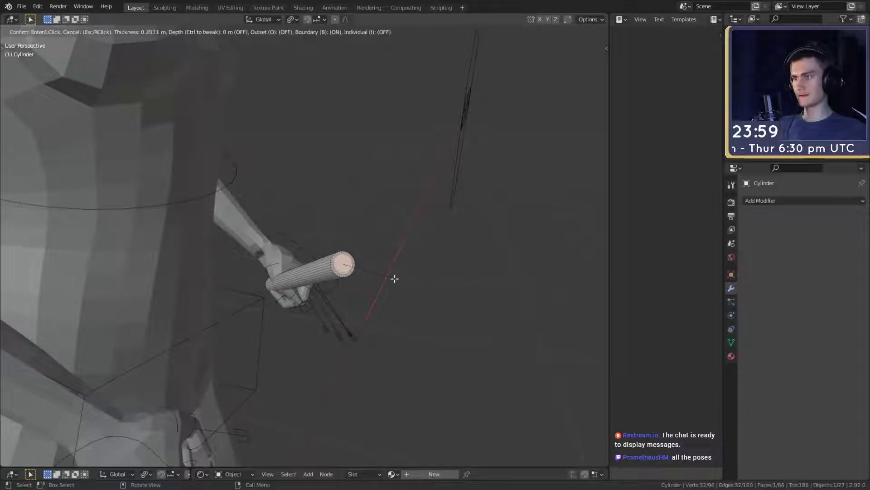
{"action": "left_click", "coordinate": [384, 274]}
- Shift the inset end face along its local Z axis to form a tapered tip and return to Object Mode
{"action": "middle_click_drag", "start_coordinate": [384, 274], "coordinate": [322, 257]}
{"action": "scroll", "coordinate": [381, 285], "scroll_direction": "up", "scroll_amount": 2}
{"action": "key", "text": "g"}
{"action": "key", "text": "z"}
{"action": "key", "text": "z"}
{"action": "left_click", "coordinate": [373, 283]}
{"action": "scroll", "coordinate": [367, 288], "scroll_direction": "down", "scroll_amount": 2}
{"action": "key", "text": "Tab"}
- Rotate the cylinder freely and move it so its lower end sits inside the left fist
{"action": "scroll", "coordinate": [419, 299], "scroll_direction": "down", "scroll_amount": 4}
{"action": "key", "text": "r"}
{"action": "key", "text": "r"}
{"action": "left_click", "coordinate": [385, 314]}
{"action": "key", "text": "g"}
{"action": "left_click", "coordinate": [393, 314]}
{"action": "scroll", "coordinate": [392, 314], "scroll_direction": "down", "scroll_amount": 2}
{"action": "scroll", "coordinate": [344, 315], "scroll_direction": "up", "scroll_amount": 2}
{"action": "scroll", "coordinate": [342, 314], "scroll_direction": "down", "scroll_amount": 4}
{"action": "scroll", "coordinate": [339, 313], "scroll_direction": "up", "scroll_amount": 2}
{"action": "scroll", "coordinate": [330, 309], "scroll_direction": "up", "scroll_amount": 2}
- Add a loop cut around the cylinder in Edit Mode and slide it close to the left hand
{"action": "key", "text": "Tab"}
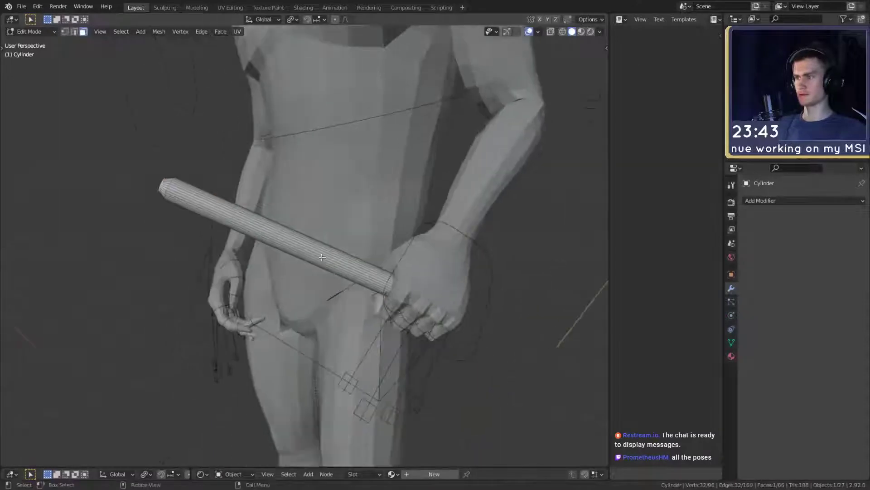
{"action": "left_click", "coordinate": [288, 237]}
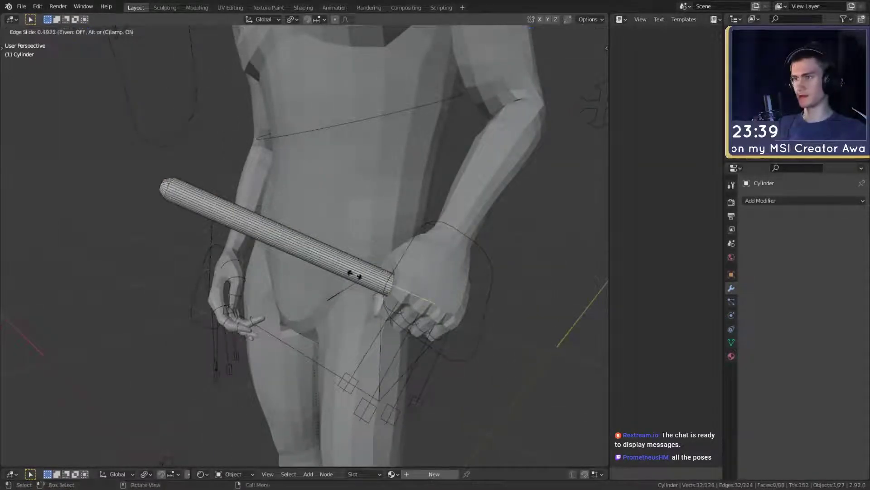
{"action": "left_click", "coordinate": [359, 277]}
- Add four evenly spaced loop cuts along the cylinder between its tip and the cut beside the hand
{"action": "middle_click_drag", "start_coordinate": [359, 277], "coordinate": [290, 247]}
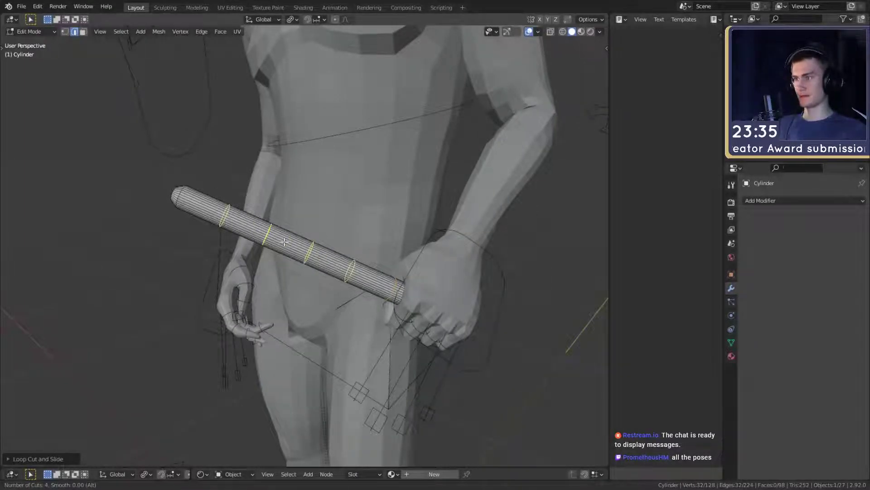
{"action": "left_click", "coordinate": [285, 242]}
{"action": "right_click", "coordinate": [284, 242]}
{"action": "middle_click_drag", "start_coordinate": [285, 241], "coordinate": [329, 255]}
{"action": "scroll", "coordinate": [301, 265], "scroll_direction": "up", "scroll_amount": 1}
- Select three alternating face bands along the cylinder, leaving two unselected bands between them
{"action": "key", "text": "3"}
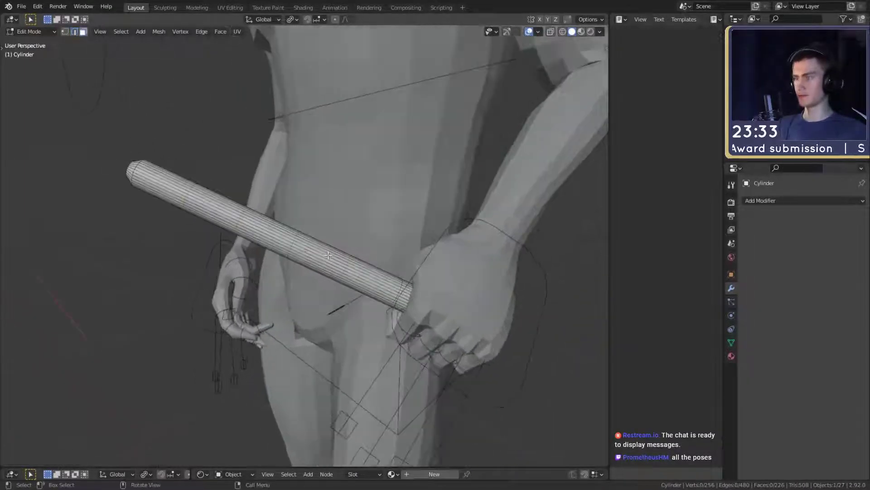
{"action": "left_click", "coordinate": [171, 181], "text": "alt+shift"}
{"action": "middle_click_drag", "start_coordinate": [171, 181], "coordinate": [385, 258]}
{"action": "left_click", "coordinate": [386, 276], "text": "alt+shift"}
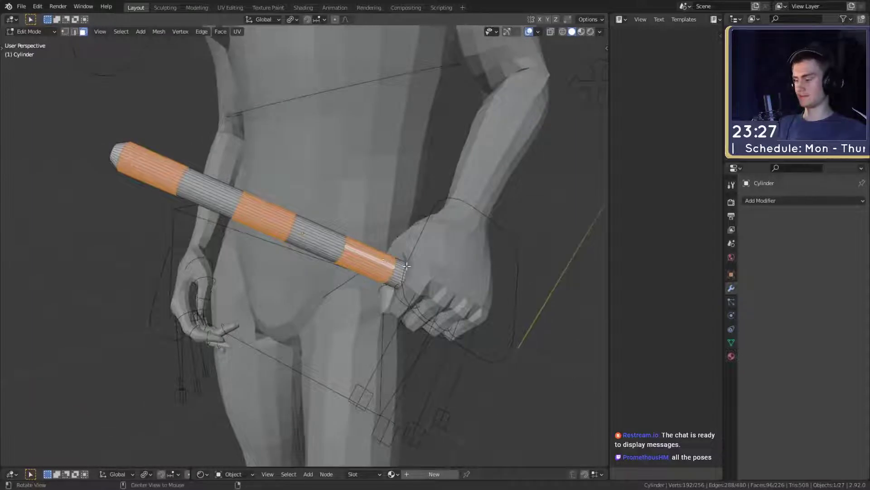
- Try to extrude the three selected bands outward along their normals
{"action": "key", "text": "alt+z"}
{"action": "key", "text": "alt+z"}
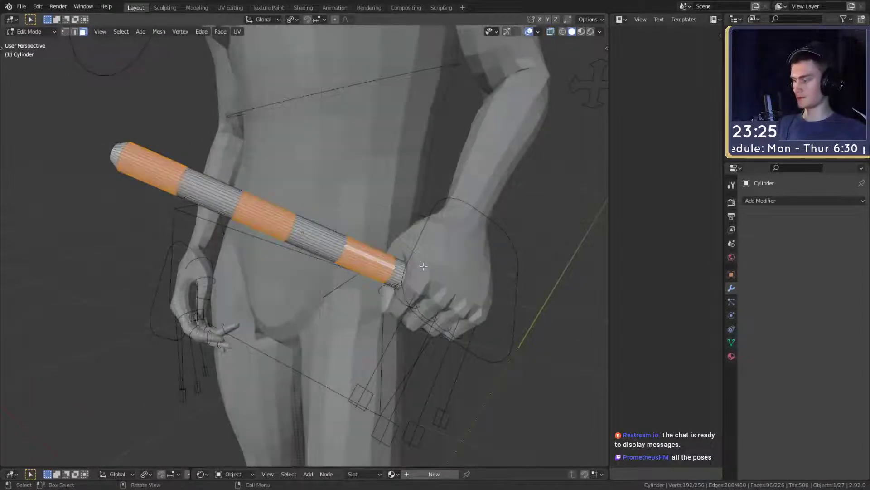
{"action": "key", "text": "alt+e"}
{"action": "left_click", "coordinate": [418, 275]}
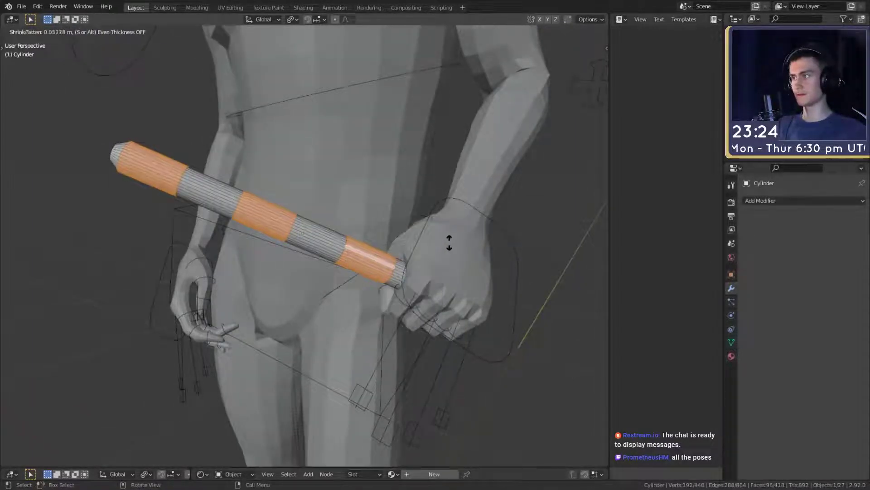
{"action": "left_click", "coordinate": [512, 151]}
- Inspect the thickened bands with X-ray shading and undo their extrusion
{"action": "scroll", "coordinate": [408, 272], "scroll_direction": "down", "scroll_amount": 5}
{"action": "middle_click_drag", "start_coordinate": [408, 276], "coordinate": [354, 268]}
{"action": "scroll", "coordinate": [355, 268], "scroll_direction": "up", "scroll_amount": 3}
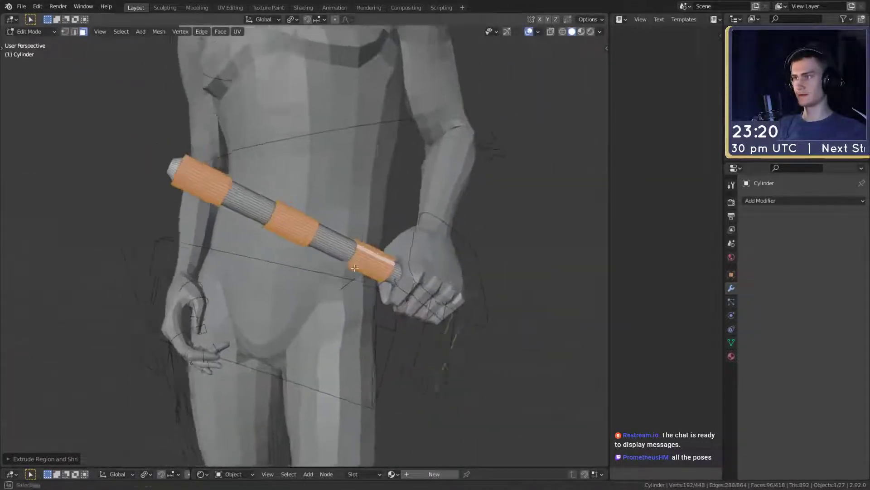
{"action": "scroll", "coordinate": [354, 268], "scroll_direction": "up", "scroll_amount": 2}
{"action": "key", "text": "alt+z"}
{"action": "scroll", "coordinate": [358, 272], "scroll_direction": "down", "scroll_amount": 6}
{"action": "scroll", "coordinate": [361, 275], "scroll_direction": "up", "scroll_amount": 4}
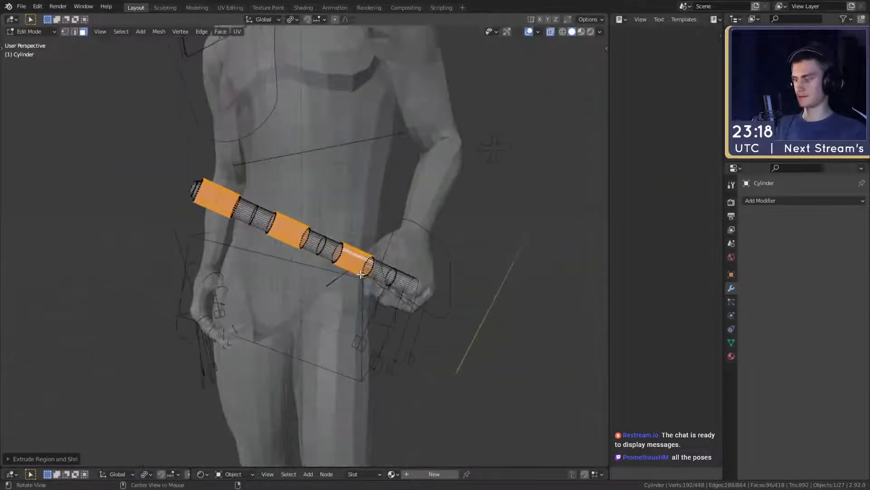
{"action": "key", "text": "alt+z"}
- Add the band between the two tip-side bands to the cylinder's face selection and deselect the band nearest the hand
{"action": "scroll", "coordinate": [360, 275], "scroll_direction": "up", "scroll_amount": 3}
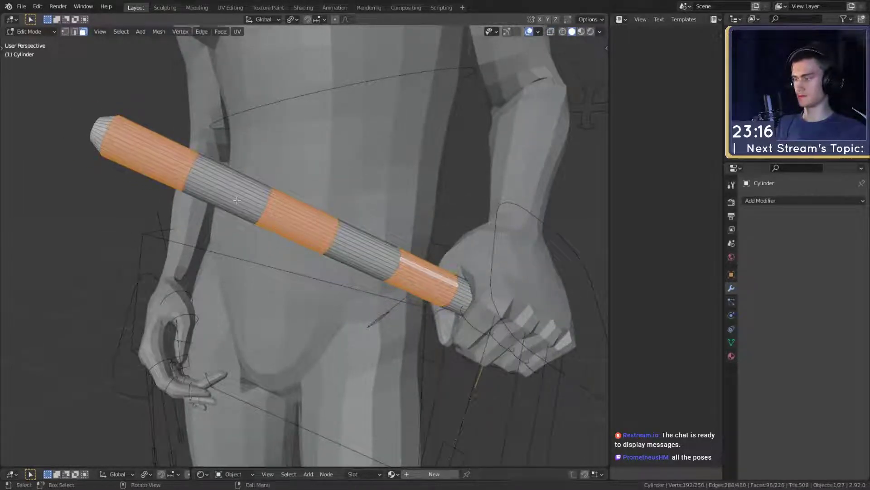
{"action": "left_click", "coordinate": [238, 190], "text": "alt+shift"}
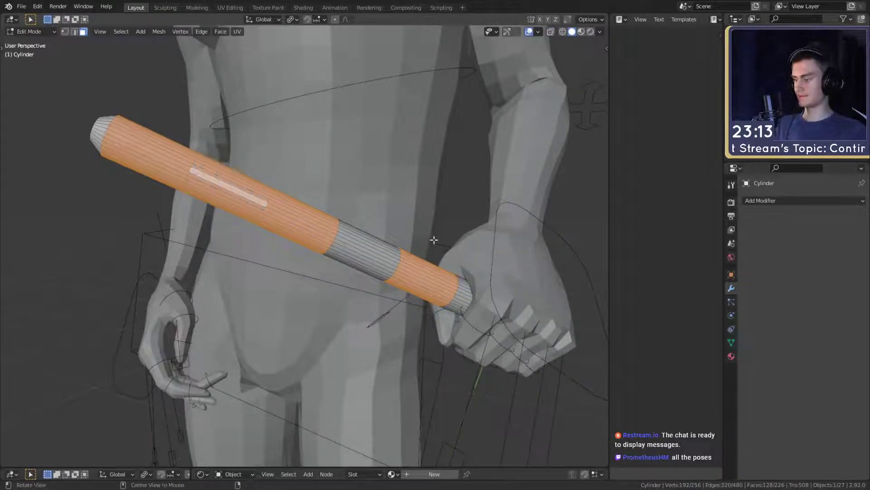
{"action": "key", "text": "alt+e"}
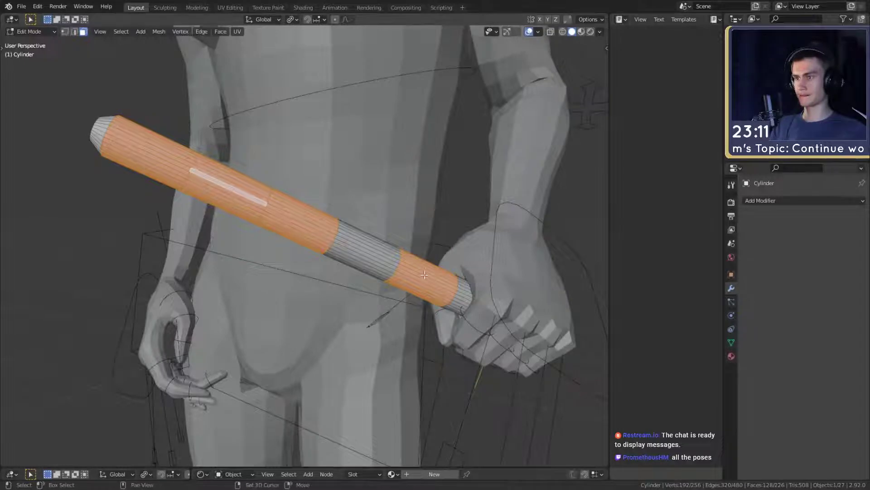
{"action": "middle_click_drag", "start_coordinate": [422, 277], "coordinate": [409, 256]}
{"action": "key", "text": "alt+z"}
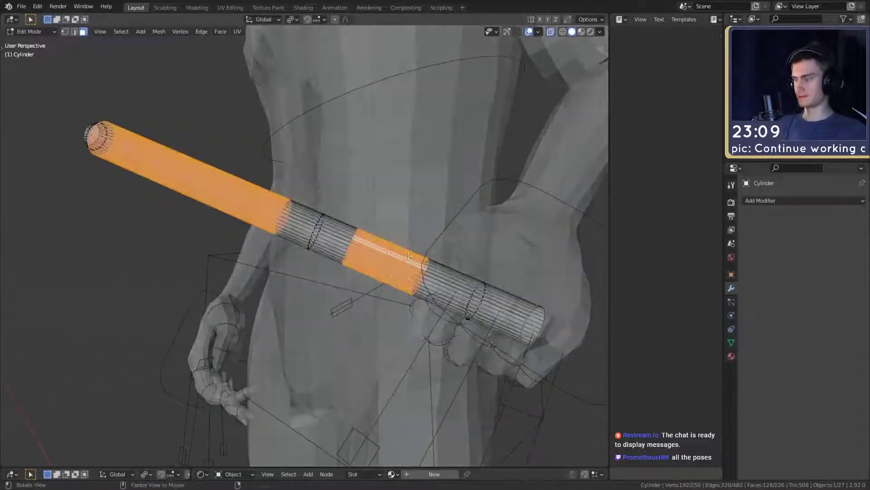
{"action": "key", "text": "c"}
{"action": "mouse_move", "coordinate": [384, 283]}
{"action": "middle_mouse_down"}
{"action": "mouse_move", "coordinate": [398, 242]}
{"action": "mouse_move", "coordinate": [401, 250]}
{"action": "middle_mouse_up"}
{"action": "key", "text": "alt+z"}
- Extrude the selected tip-side section of the cylinder outward along its normals to thicken it
{"action": "key", "text": "alt+e"}
{"action": "left_click", "coordinate": [381, 250]}
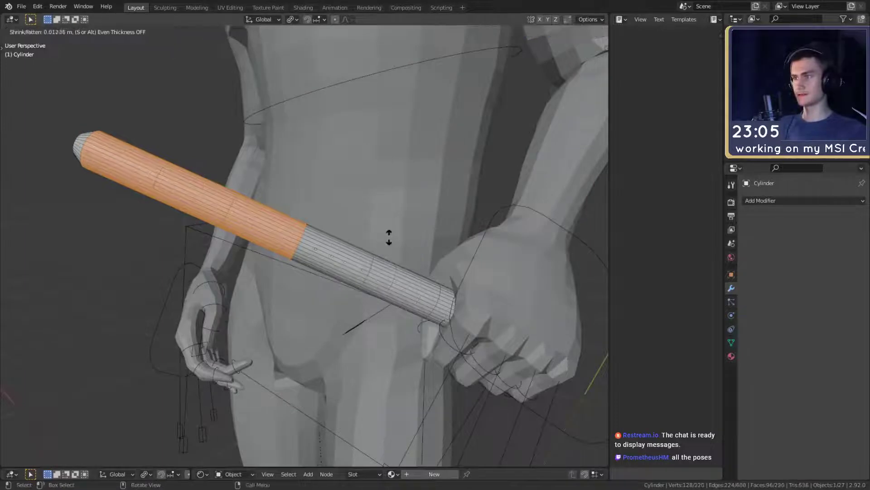
{"action": "left_click", "coordinate": [456, 74]}
- Examine the thickened rod against the whole character in solid and X-ray shading
{"action": "scroll", "coordinate": [364, 283], "scroll_direction": "down", "scroll_amount": 5}
{"action": "mouse_move", "coordinate": [363, 283]}
{"action": "middle_mouse_down"}
{"action": "mouse_move", "coordinate": [377, 301]}
{"action": "mouse_move", "coordinate": [360, 296]}
{"action": "middle_mouse_up"}
{"action": "scroll", "coordinate": [372, 309], "scroll_direction": "up", "scroll_amount": 3}
{"action": "scroll", "coordinate": [363, 300], "scroll_direction": "down", "scroll_amount": 4}
{"action": "key", "text": "alt+z"}
{"action": "scroll", "coordinate": [360, 295], "scroll_direction": "down", "scroll_amount": 1}
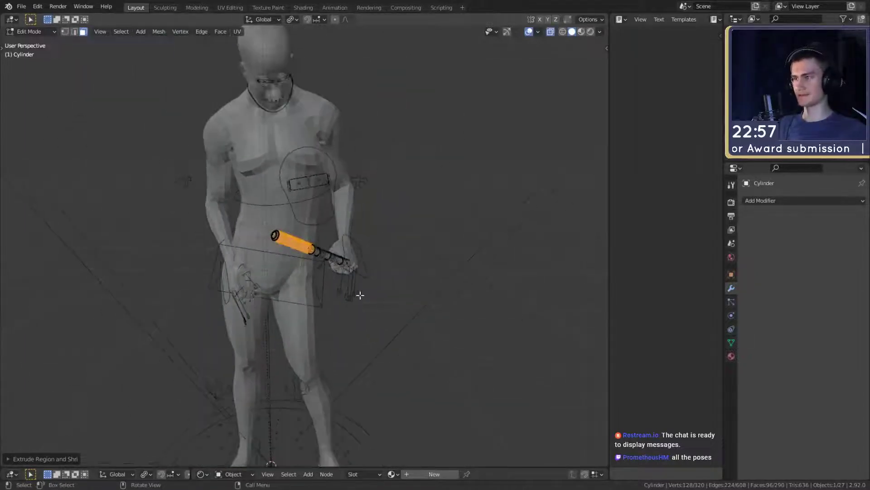
{"action": "key", "text": "alt+z"}
{"action": "scroll", "coordinate": [361, 295], "scroll_direction": "up", "scroll_amount": 2}
{"action": "middle_click_drag", "start_coordinate": [360, 295], "coordinate": [317, 274]}
- Leave mesh editing, select the camera and move it closer to the character
{"action": "scroll", "coordinate": [338, 293], "scroll_direction": "down", "scroll_amount": 4}
{"action": "scroll", "coordinate": [256, 271], "scroll_direction": "down", "scroll_amount": 3}
{"action": "scroll", "coordinate": [219, 320], "scroll_direction": "down", "scroll_amount": 3}
{"action": "middle_click_drag", "start_coordinate": [218, 321], "coordinate": [265, 309]}
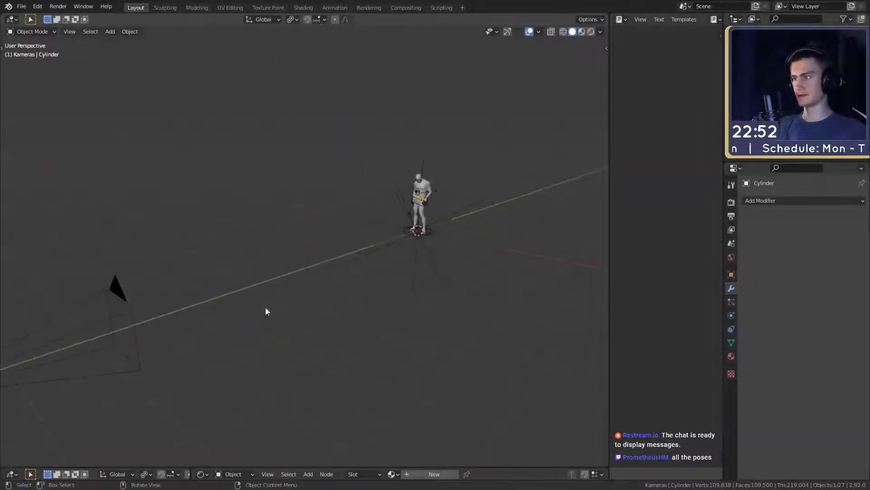
{"action": "left_click", "coordinate": [117, 288]}
{"action": "middle_click_drag", "start_coordinate": [117, 289], "coordinate": [198, 289]}
{"action": "key", "text": "g"}
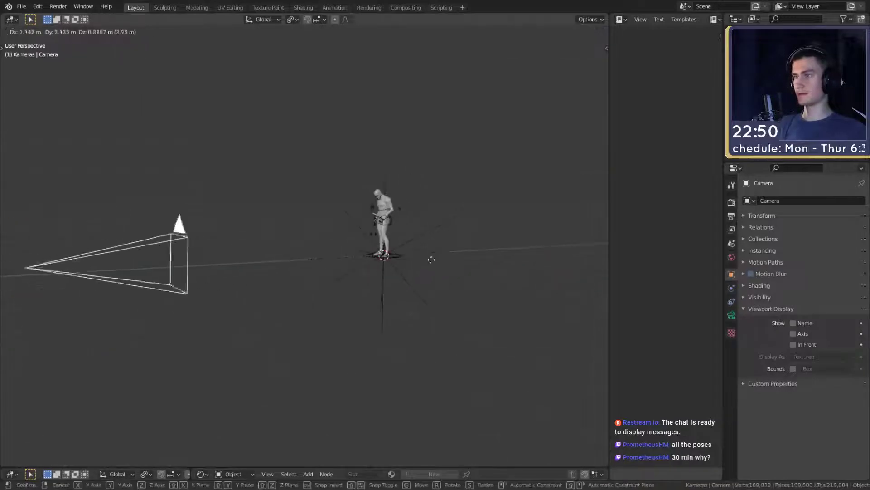
{"action": "left_click", "coordinate": [268, 276]}
- Raise the Focus empty about 1.55 m along the Z axis to the character's head
{"action": "middle_click_drag", "start_coordinate": [268, 276], "coordinate": [259, 295]}
{"action": "scroll", "coordinate": [254, 297], "scroll_direction": "up", "scroll_amount": 2}
{"action": "middle_click_drag", "start_coordinate": [313, 327], "coordinate": [363, 304]}
{"action": "left_click", "coordinate": [350, 309]}
{"action": "key", "text": "g"}
{"action": "key", "text": "z"}
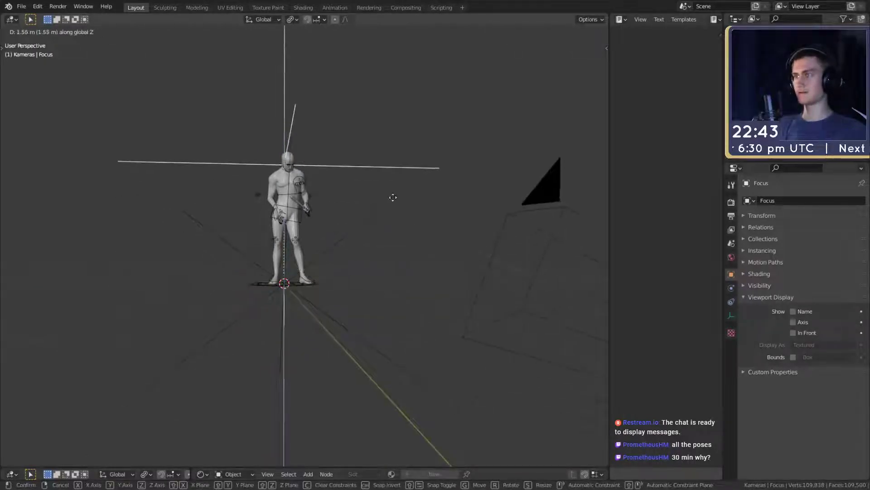
{"action": "left_click", "coordinate": [393, 198]}
- Fine-tune the Focus empty's position and height at the character's head
{"action": "middle_click_drag", "start_coordinate": [393, 198], "coordinate": [368, 266]}
{"action": "scroll", "coordinate": [322, 246], "scroll_direction": "up", "scroll_amount": 2}
{"action": "key", "text": "g"}
{"action": "left_click", "coordinate": [339, 316]}
{"action": "key", "text": "g"}
{"action": "key", "text": "z"}
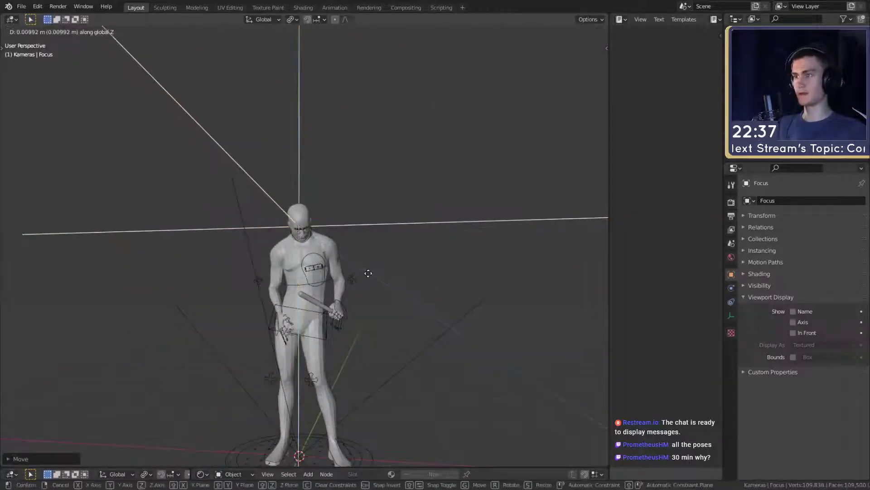
{"action": "left_click", "coordinate": [369, 272]}
- Enlarge the lower editor areas so the small camera view and the node editor are usable
{"action": "scroll", "coordinate": [377, 301], "scroll_direction": "down", "scroll_amount": 3}
{"action": "middle_click_drag", "start_coordinate": [377, 301], "coordinate": [327, 291]}
{"action": "scroll", "coordinate": [357, 320], "scroll_direction": "down", "scroll_amount": 3}
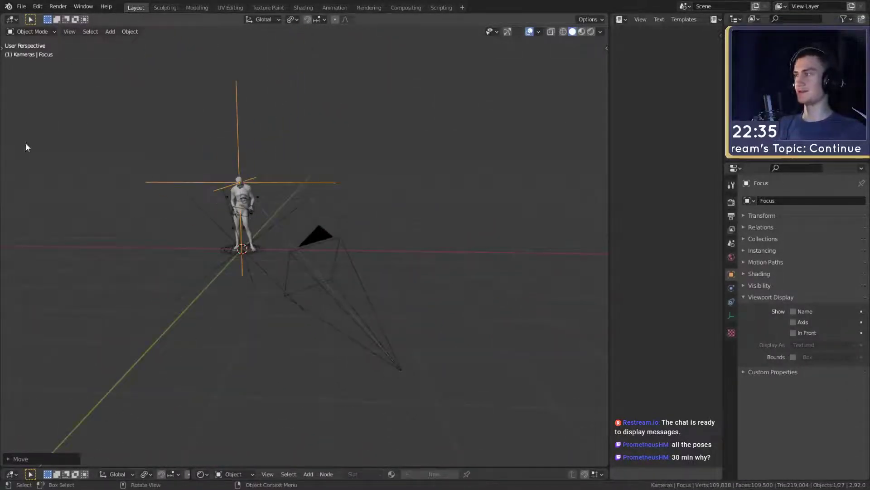
{"action": "left_click_drag", "start_coordinate": [293, 467], "coordinate": [328, 348]}
{"action": "scroll", "coordinate": [330, 283], "scroll_direction": "up", "scroll_amount": 2}
- Select the camera and reposition it in front of the character
{"action": "left_click", "coordinate": [341, 162]}
{"action": "scroll", "coordinate": [341, 162], "scroll_direction": "down", "scroll_amount": 3}
{"action": "middle_click_drag", "start_coordinate": [341, 162], "coordinate": [302, 265]}
{"action": "key", "text": "g"}
{"action": "left_click", "coordinate": [376, 227]}
- Set the camera's focal length to 50 mm
{"action": "scroll", "coordinate": [317, 256], "scroll_direction": "up", "scroll_amount": 2}
{"action": "left_click", "coordinate": [731, 316]}
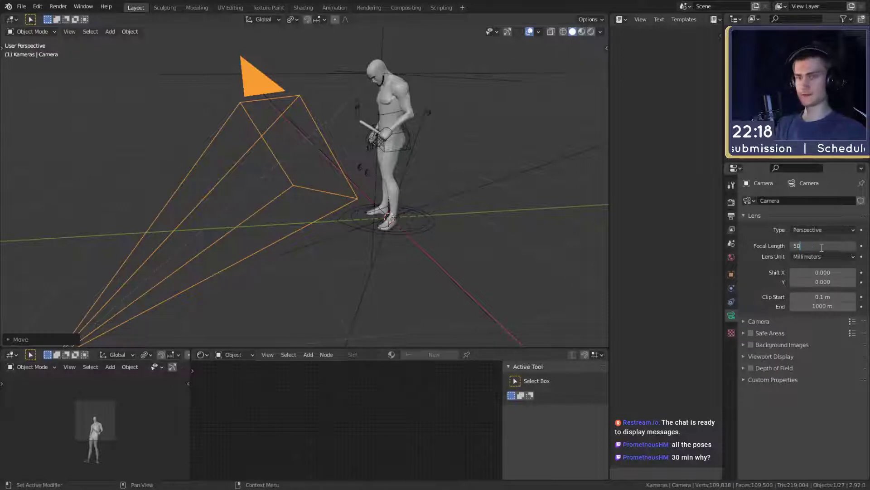
{"action": "left_click", "coordinate": [822, 247]}
{"action": "type", "text": "50"}
{"action": "key", "text": "Return"}
- Move the 50 mm camera closer to the character, adjusting it from the side and the front
{"action": "middle_click_drag", "start_coordinate": [312, 254], "coordinate": [211, 279]}
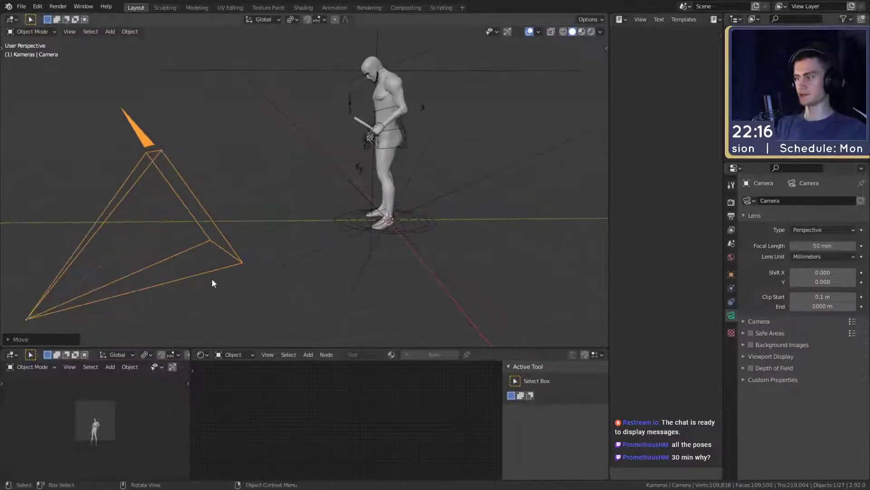
{"action": "key", "text": "g"}
{"action": "left_click", "coordinate": [291, 190]}
{"action": "middle_click_drag", "start_coordinate": [273, 196], "coordinate": [411, 210]}
{"action": "key", "text": "g"}
{"action": "left_click", "coordinate": [348, 229]}
- Refine the camera position for a tighter shot of the character and fit the camera frame to the small view
{"action": "middle_click_drag", "start_coordinate": [347, 229], "coordinate": [274, 259]}
{"action": "key", "text": "g"}
{"action": "left_click", "coordinate": [327, 245]}
{"action": "key", "text": "g"}
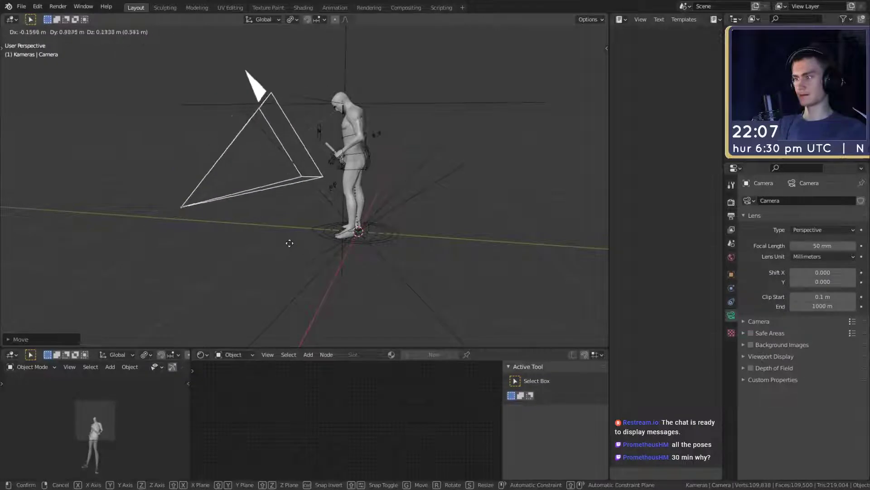
{"action": "left_click", "coordinate": [311, 230]}
{"action": "middle_click_drag", "start_coordinate": [311, 230], "coordinate": [450, 243]}
{"action": "key", "text": "g"}
{"action": "left_click", "coordinate": [350, 252]}
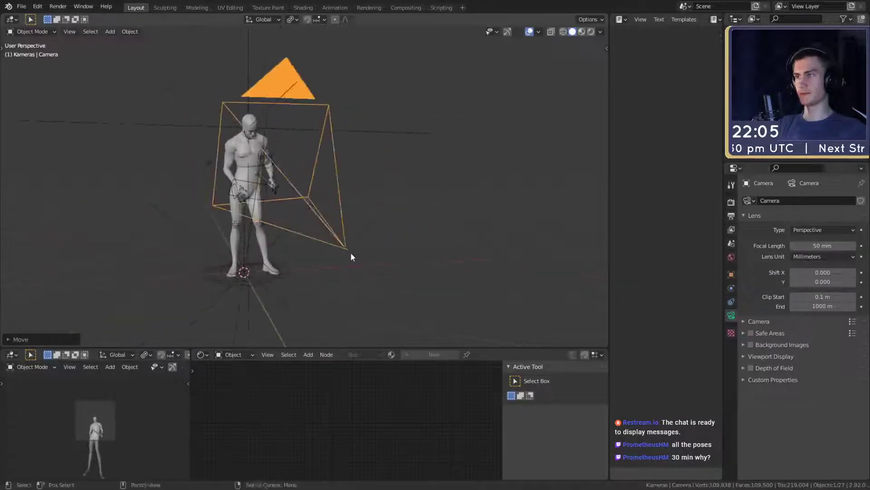
{"action": "mouse_move", "coordinate": [350, 252]}
{"action": "middle_mouse_down"}
{"action": "mouse_move", "coordinate": [347, 239]}
{"action": "mouse_move", "coordinate": [351, 251]}
{"action": "middle_mouse_up"}
{"action": "key", "text": "Home"}
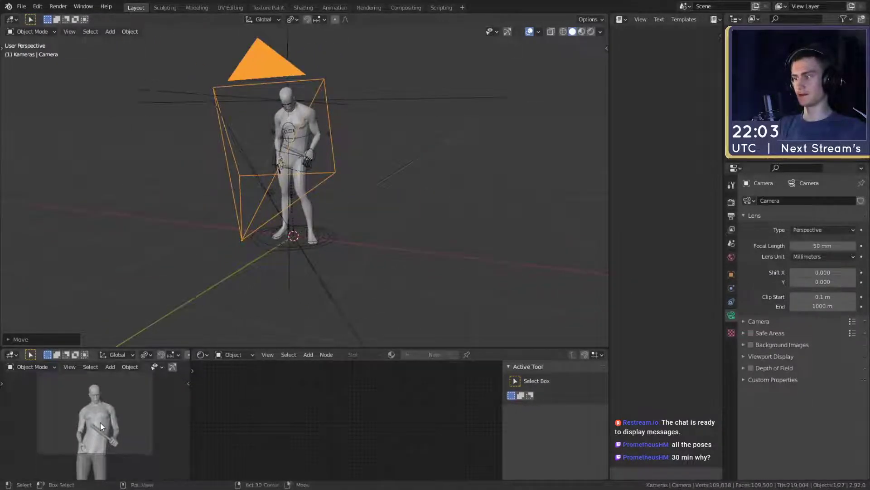
- Lower the Focus empty about 0.14 m along the Z axis to aim the camera lower
{"action": "middle_click_drag", "start_coordinate": [254, 272], "coordinate": [325, 161]}
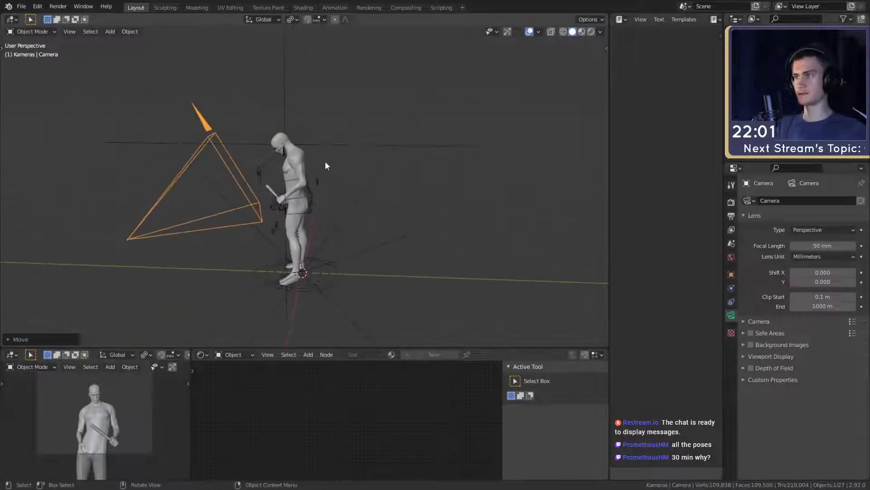
{"action": "left_click", "coordinate": [344, 146]}
{"action": "key", "text": "g"}
{"action": "key", "text": "z"}
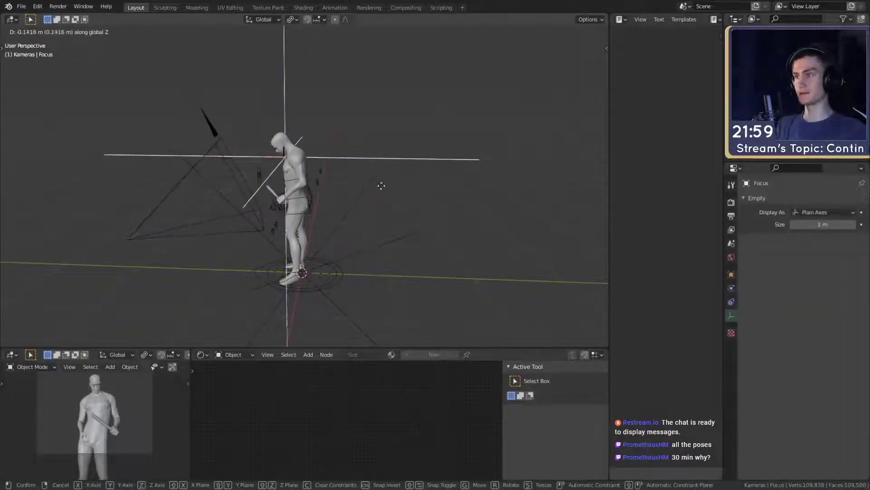
{"action": "left_click", "coordinate": [381, 186]}
{"action": "middle_click_drag", "start_coordinate": [343, 211], "coordinate": [392, 191], "text": "shift"}
{"action": "scroll", "coordinate": [134, 415], "scroll_direction": "down", "scroll_amount": 2}
{"action": "scroll", "coordinate": [138, 437], "scroll_direction": "up", "scroll_amount": 3}
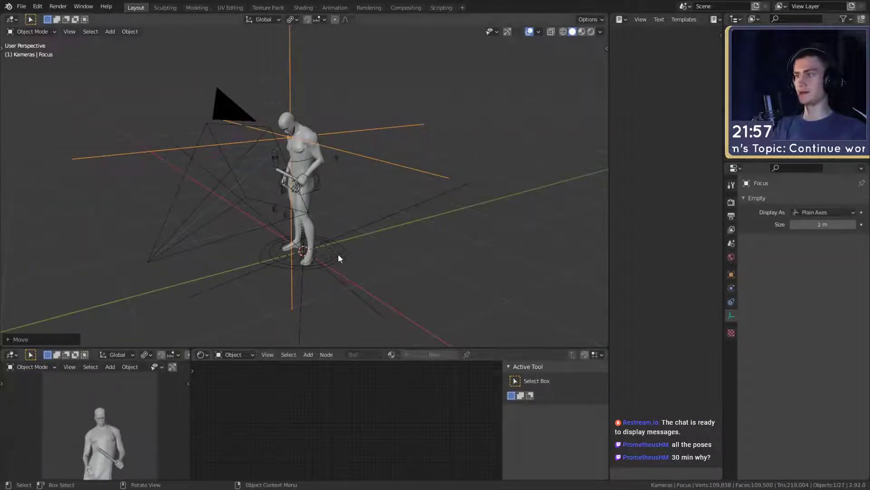
- Lower the Focus empty further along the Z axis to the character's torso
{"action": "middle_click_drag", "start_coordinate": [338, 254], "coordinate": [382, 174]}
{"action": "key", "text": "g"}
{"action": "key", "text": "z"}
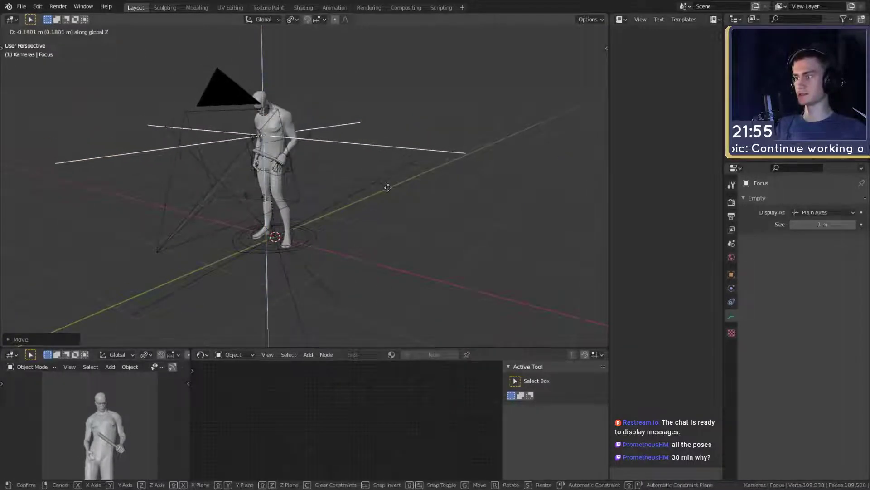
{"action": "left_click", "coordinate": [389, 199]}
- Check the character's framing through the camera and from several angles, and deselect the Focus empty
{"action": "scroll", "coordinate": [162, 454], "scroll_direction": "down", "scroll_amount": 3}
{"action": "middle_click_drag", "start_coordinate": [162, 453], "coordinate": [170, 433]}
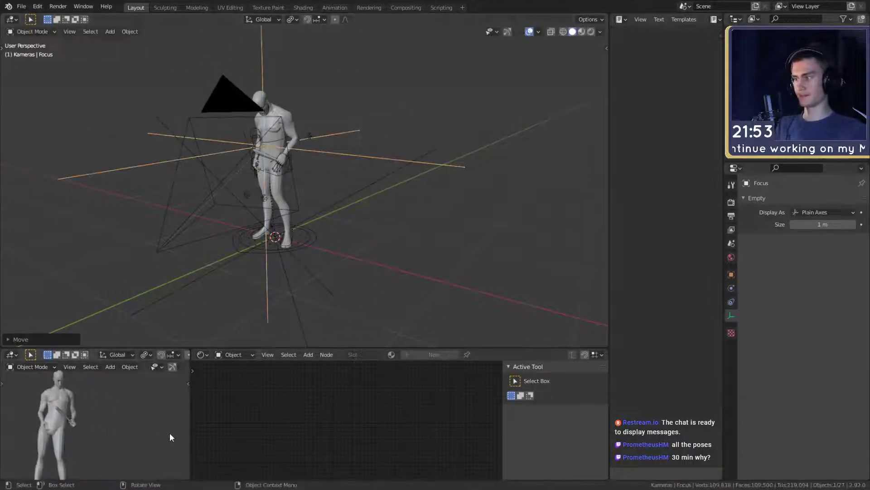
{"action": "key", "text": "KP_0"}
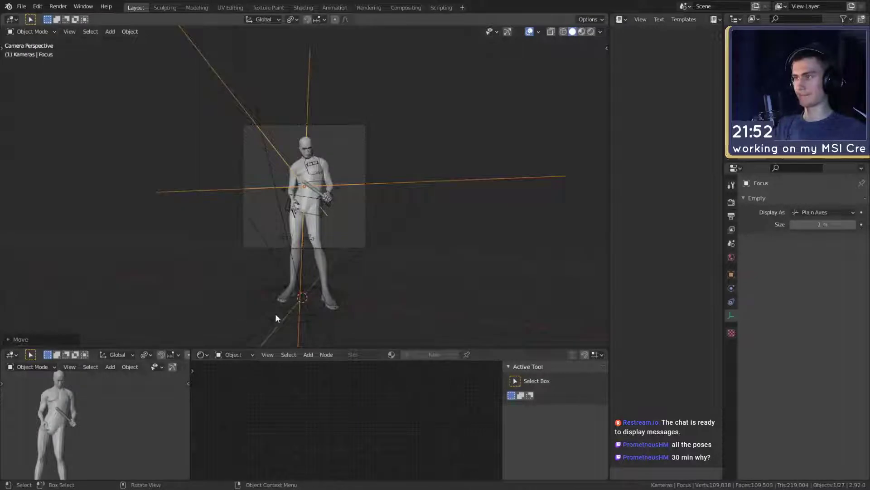
{"action": "key", "text": "KP_0"}
{"action": "scroll", "coordinate": [129, 420], "scroll_direction": "down", "scroll_amount": 3}
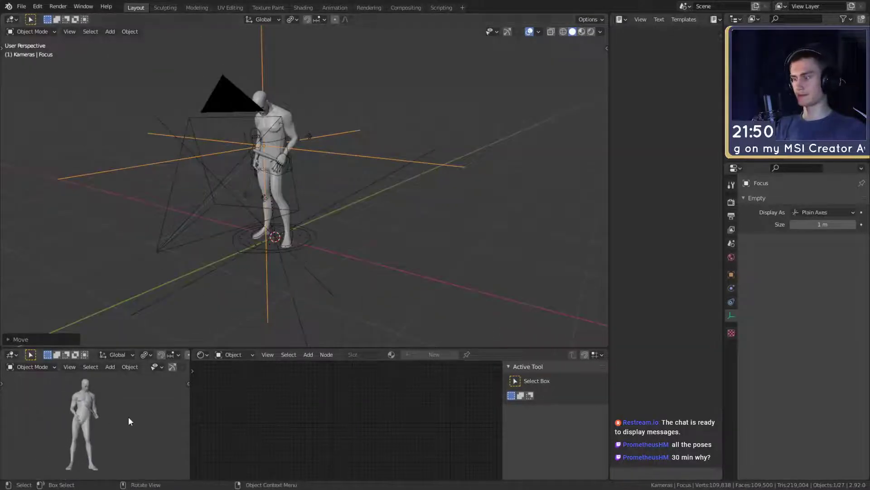
{"action": "scroll", "coordinate": [124, 417], "scroll_direction": "up", "scroll_amount": 4}
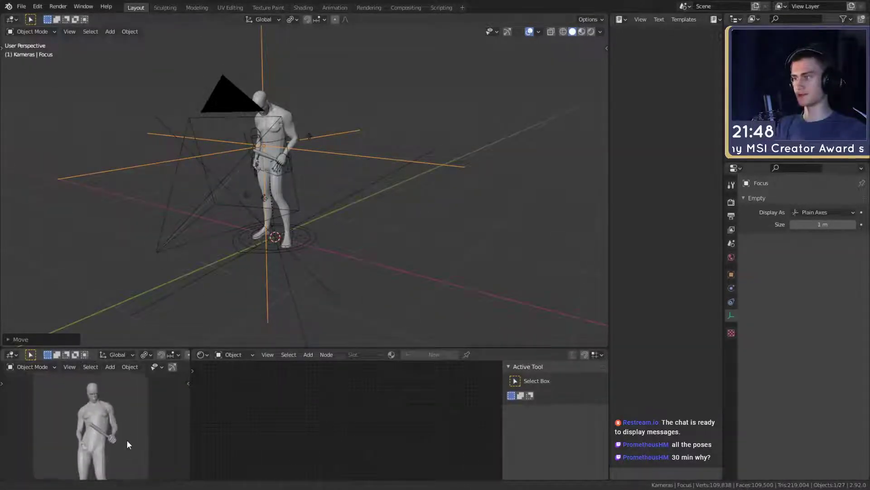
{"action": "middle_click_drag", "start_coordinate": [229, 297], "coordinate": [380, 221]}
{"action": "left_click", "coordinate": [447, 149]}
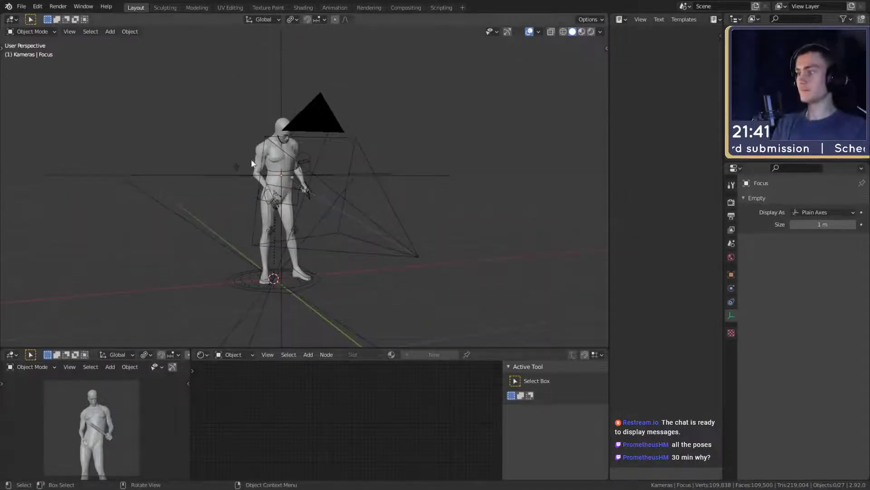
{"action": "scroll", "coordinate": [279, 204], "scroll_direction": "up", "scroll_amount": 3}
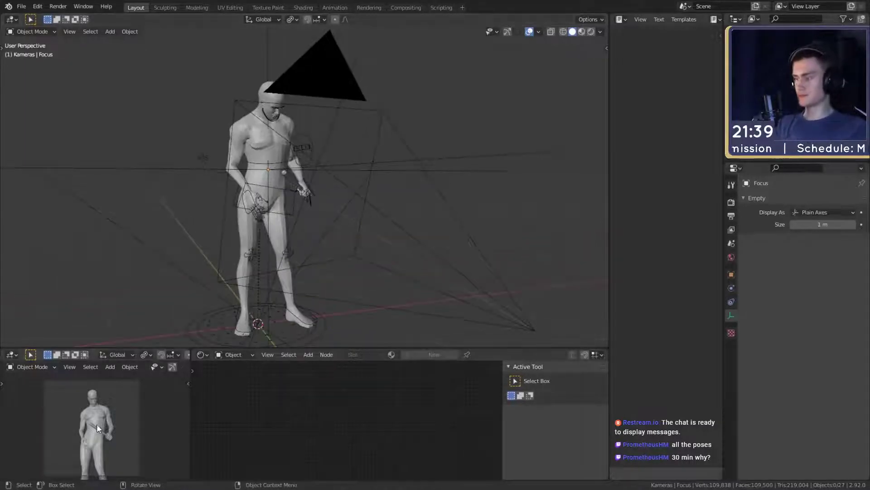
- Switch the small camera view to rendered shading and make the lower editors slightly taller
{"action": "key", "text": "z"}
{"action": "left_click", "coordinate": [111, 431]}
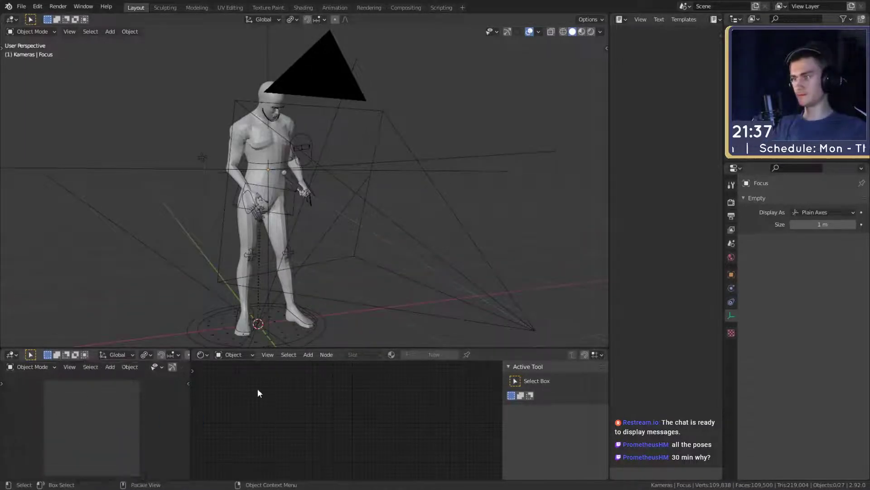
{"action": "left_click_drag", "start_coordinate": [330, 348], "coordinate": [329, 325]}
- Switch the node editor from object to World shading and locate the two Background nodes
{"action": "left_click", "coordinate": [235, 331]}
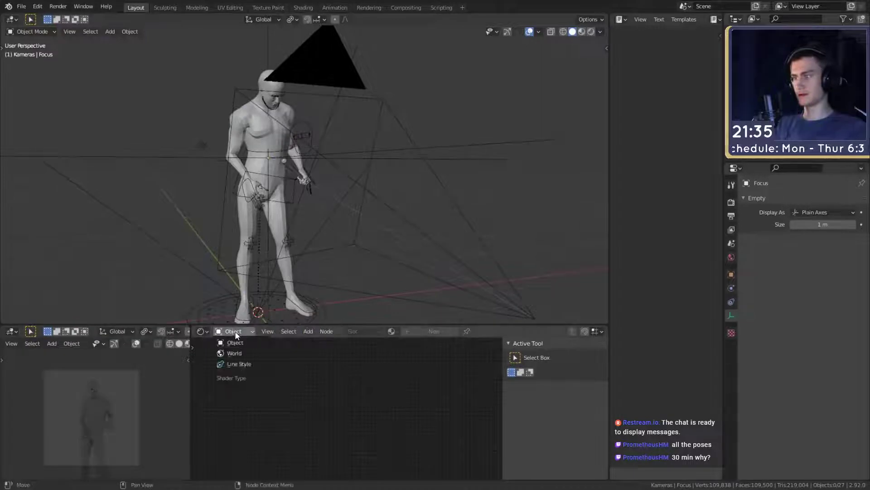
{"action": "left_click", "coordinate": [240, 352]}
{"action": "scroll", "coordinate": [363, 403], "scroll_direction": "down", "scroll_amount": 6}
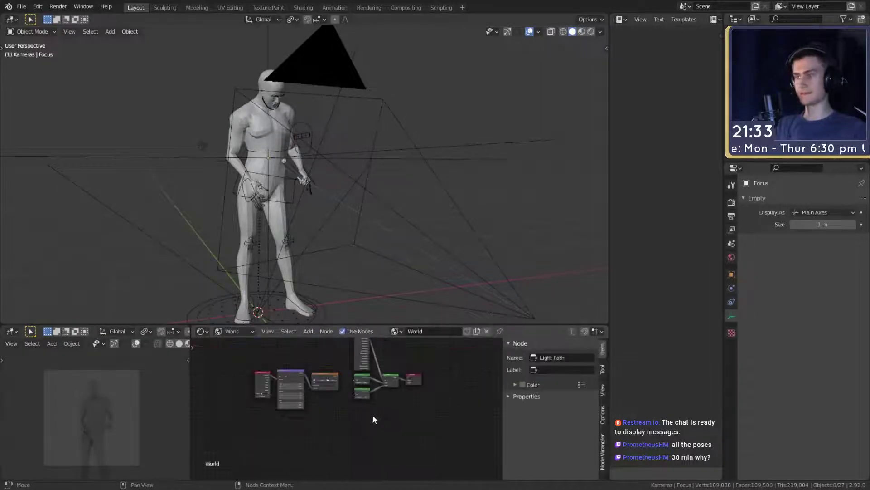
{"action": "middle_click_drag", "start_coordinate": [372, 414], "coordinate": [361, 443]}
{"action": "scroll", "coordinate": [364, 431], "scroll_direction": "up", "scroll_amount": 6}
{"action": "scroll", "coordinate": [364, 430], "scroll_direction": "up", "scroll_amount": 3}
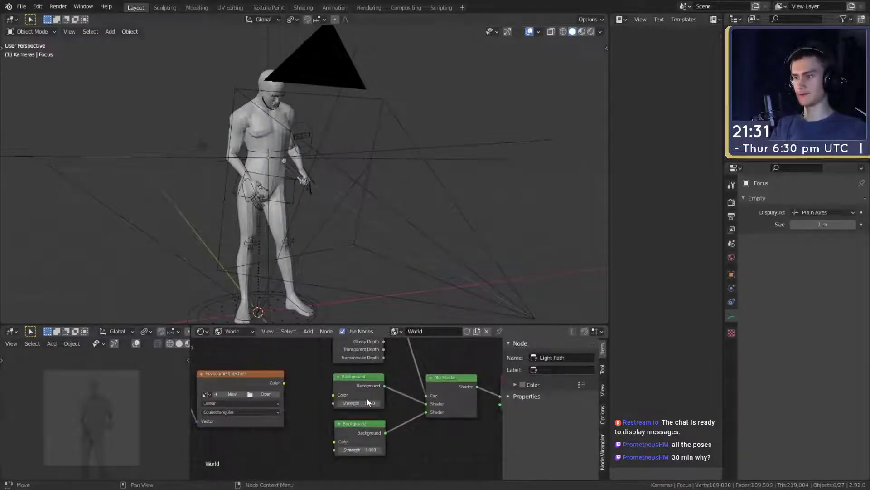
- Set the upper Background node's color to a near-black grey
{"action": "left_click", "coordinate": [368, 395]}
{"action": "left_click", "coordinate": [424, 330]}
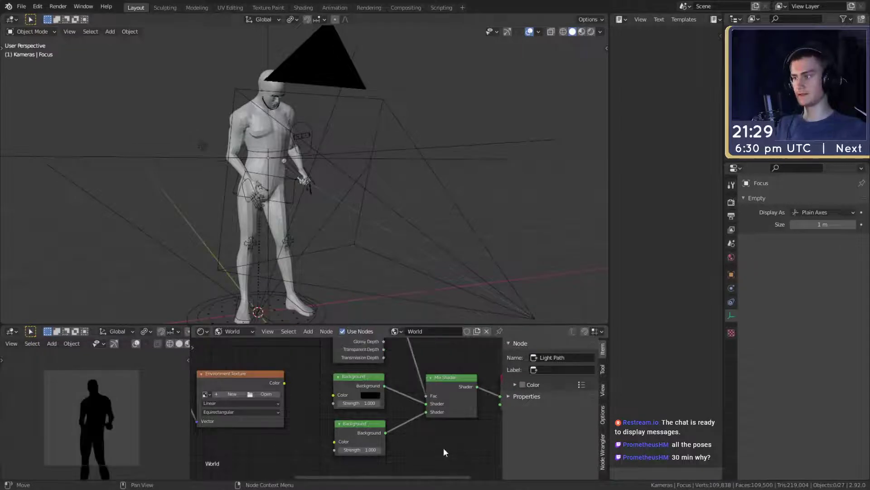
{"action": "left_click", "coordinate": [373, 396]}
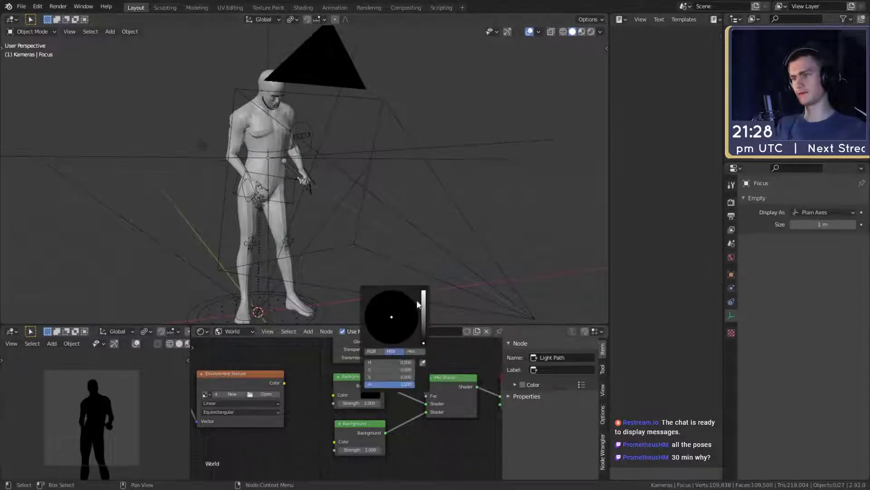
{"action": "left_click", "coordinate": [423, 342]}
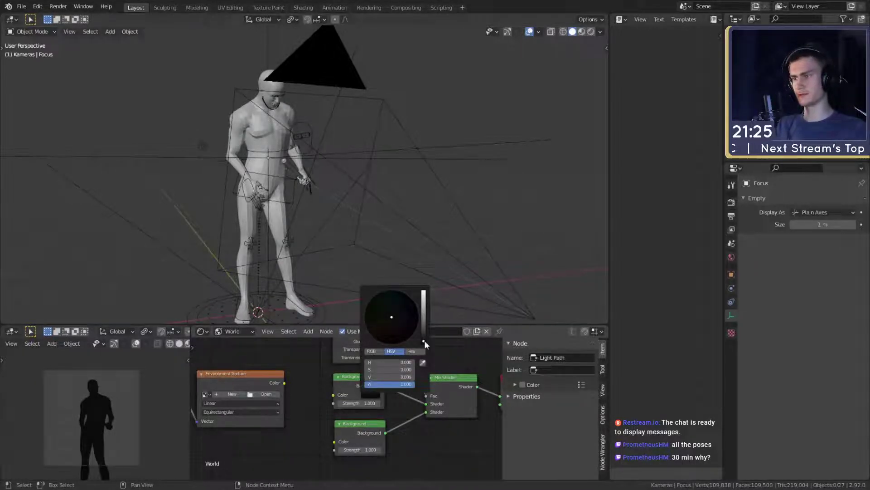
{"action": "scroll", "coordinate": [419, 206], "scroll_direction": "down", "scroll_amount": 2}
{"action": "scroll", "coordinate": [340, 198], "scroll_direction": "up", "scroll_amount": 2}
- Open the rod's mesh in Edit Mode and add a first material slot to it
{"action": "middle_click_drag", "start_coordinate": [419, 206], "coordinate": [290, 198]}
{"action": "left_click", "coordinate": [268, 185]}
{"action": "left_click", "coordinate": [731, 357]}
{"action": "key", "text": "Tab"}
{"action": "key", "text": "KP_Decimal"}
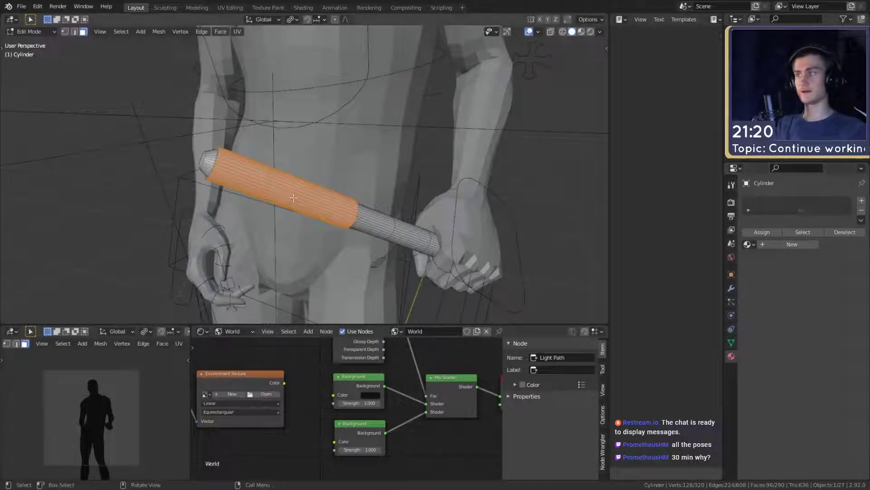
{"action": "middle_click_drag", "start_coordinate": [294, 195], "coordinate": [353, 200]}
{"action": "scroll", "coordinate": [402, 192], "scroll_direction": "down", "scroll_amount": 3}
{"action": "mouse_move", "coordinate": [530, 209]}
{"action": "middle_mouse_down"}
{"action": "mouse_move", "coordinate": [403, 192]}
{"action": "mouse_move", "coordinate": [526, 208]}
{"action": "middle_mouse_up"}
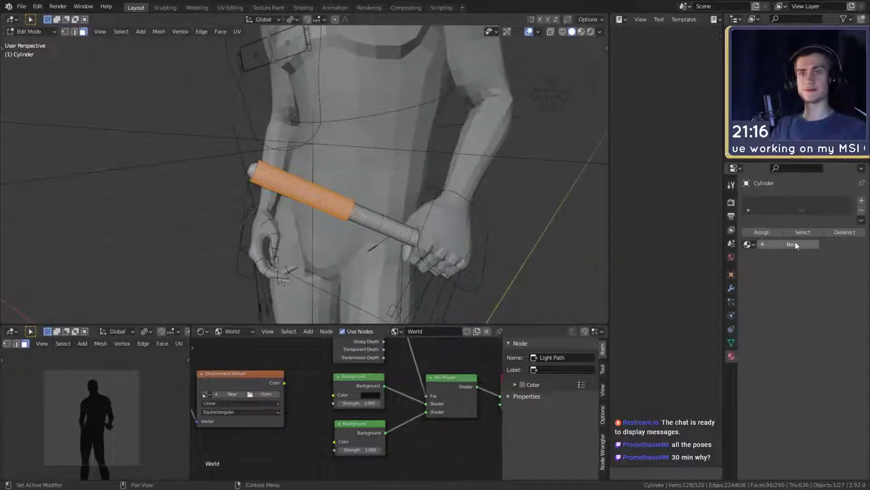
{"action": "left_click", "coordinate": [862, 201]}
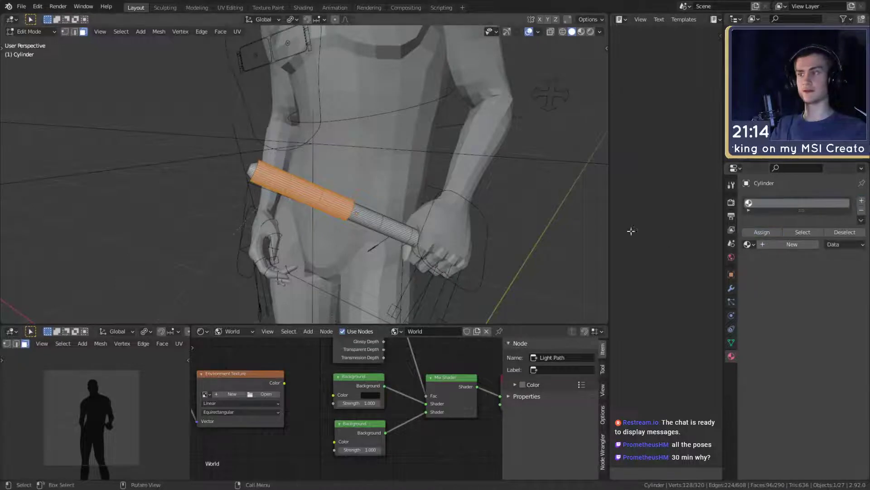
- Invert the face selection, assign the rod's handle and tip to a second material slot, and reselect the first slot
{"action": "key", "text": "ctrl+i"}
{"action": "left_click", "coordinate": [862, 201]}
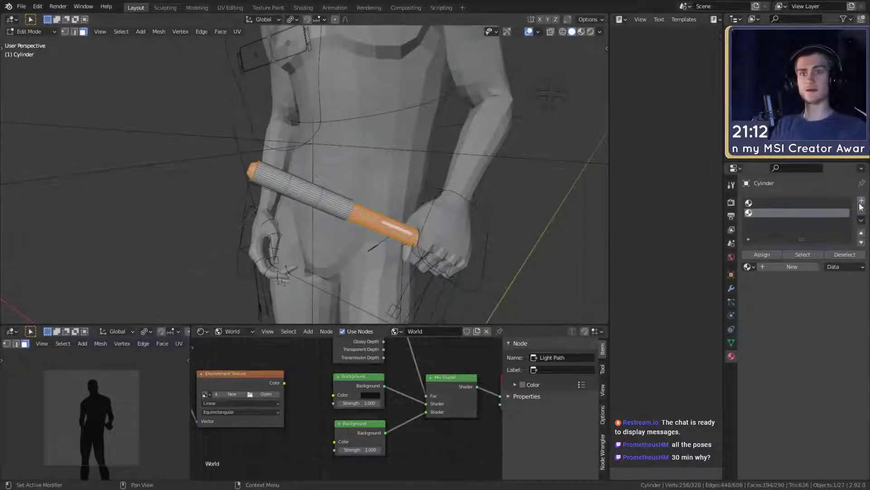
{"action": "left_click", "coordinate": [761, 254]}
{"action": "left_click", "coordinate": [760, 202]}
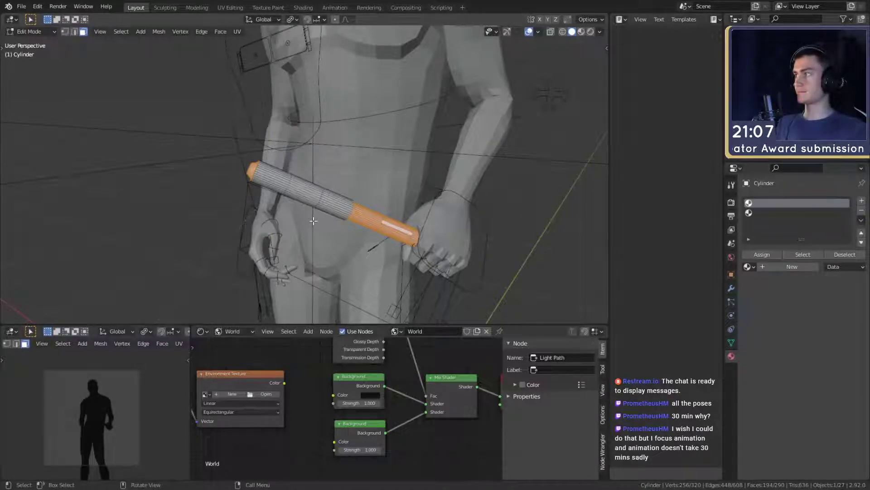
{"action": "middle_click_drag", "start_coordinate": [313, 221], "coordinate": [428, 221]}
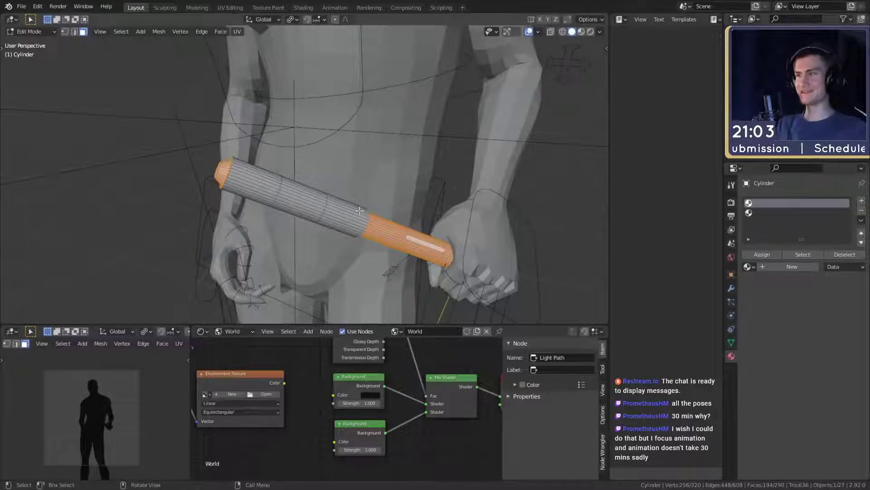
{"action": "middle_click_drag", "start_coordinate": [359, 210], "coordinate": [378, 188]}
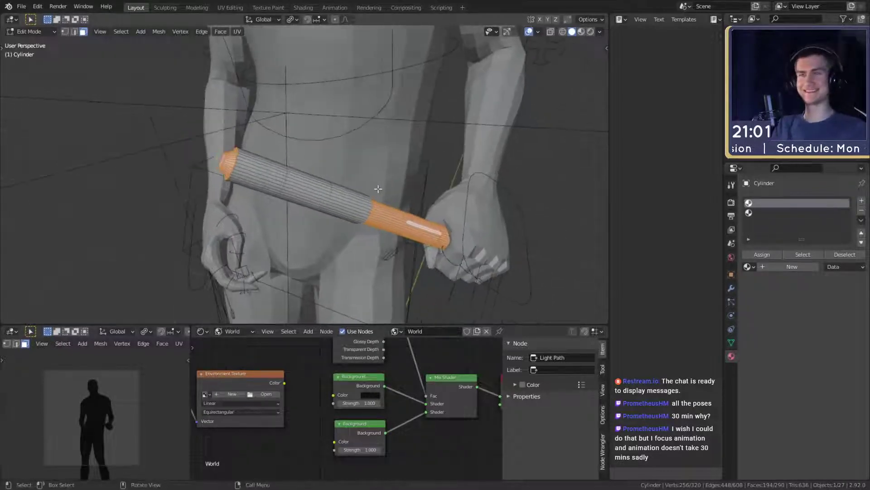
{"action": "key", "text": "ctrl+Tab"}
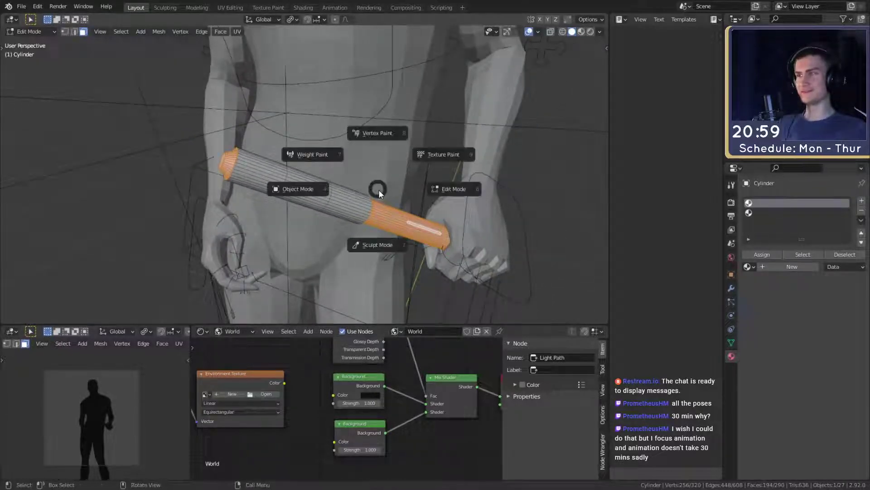
{"action": "left_click", "coordinate": [424, 197]}
{"action": "scroll", "coordinate": [420, 206], "scroll_direction": "down", "scroll_amount": 4}
{"action": "scroll", "coordinate": [420, 205], "scroll_direction": "up", "scroll_amount": 2}
{"action": "middle_click_drag", "start_coordinate": [420, 206], "coordinate": [405, 196]}
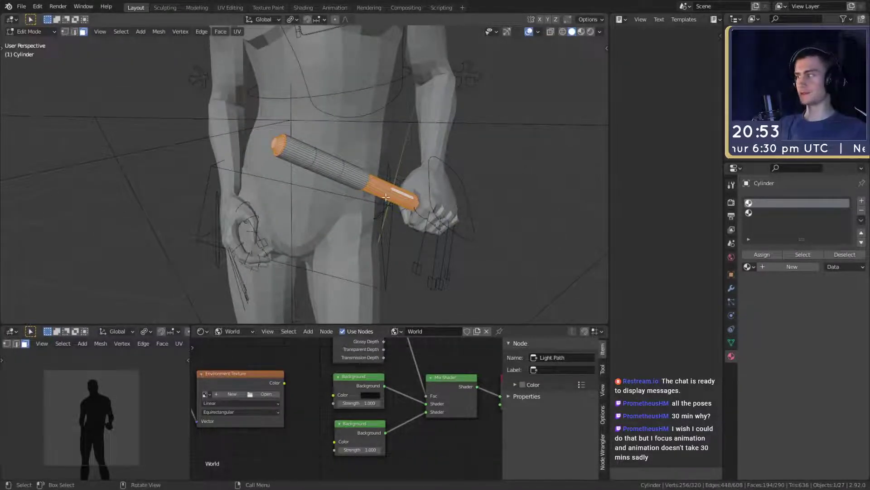
{"action": "scroll", "coordinate": [476, 188], "scroll_direction": "up", "scroll_amount": 2}
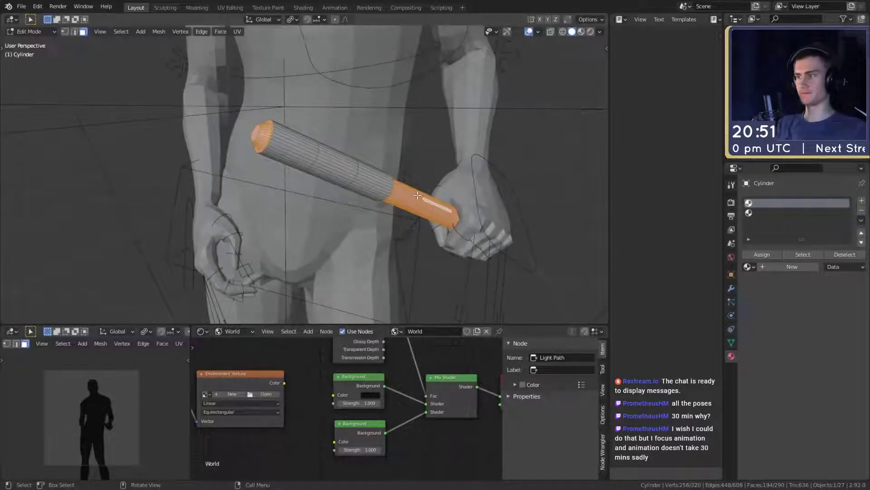
{"action": "middle_click_drag", "start_coordinate": [417, 195], "coordinate": [391, 189]}
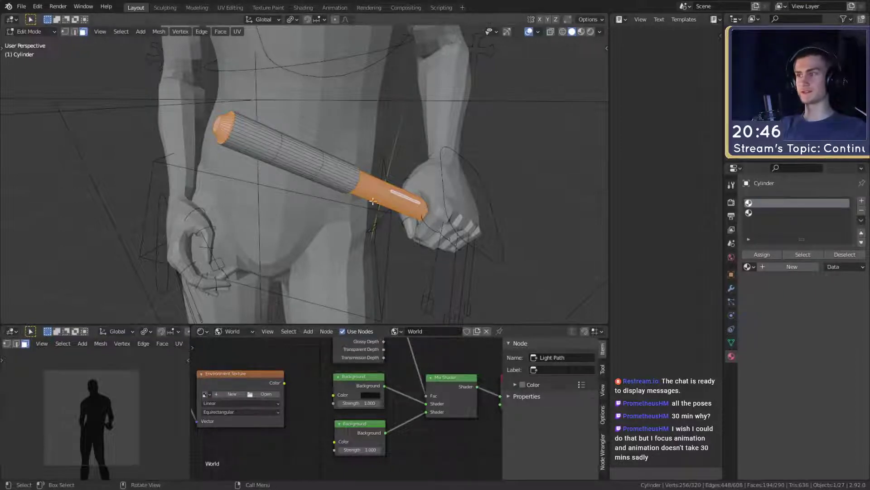
- Leave Edit Mode, create a new material in the rod's first slot, and switch the node editor to object shading
{"action": "key", "text": "Tab"}
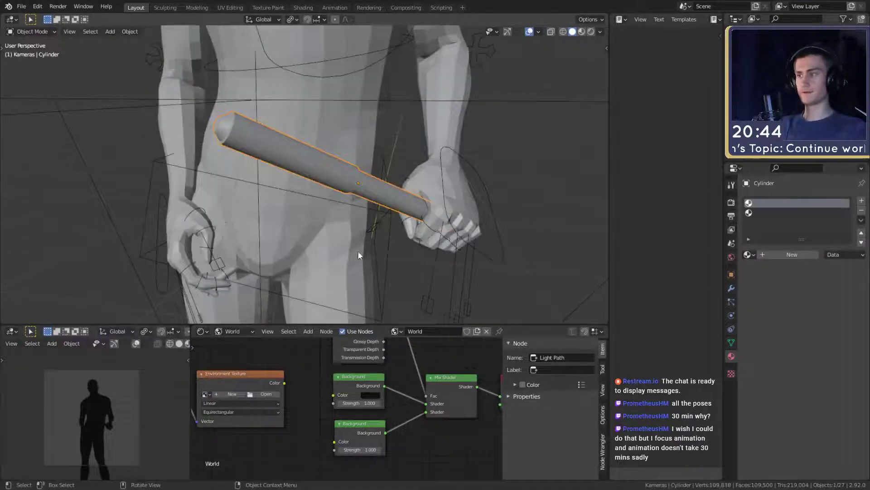
{"action": "left_click", "coordinate": [776, 255]}
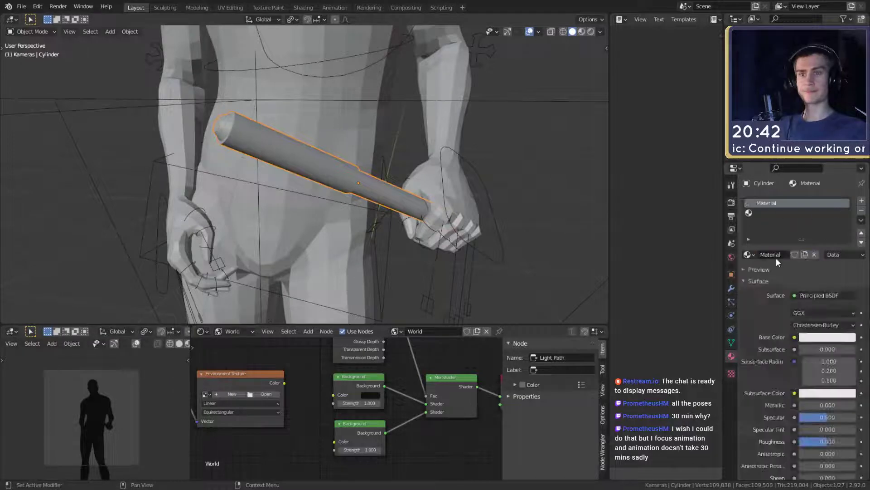
{"action": "scroll", "coordinate": [286, 391], "scroll_direction": "down", "scroll_amount": 3}
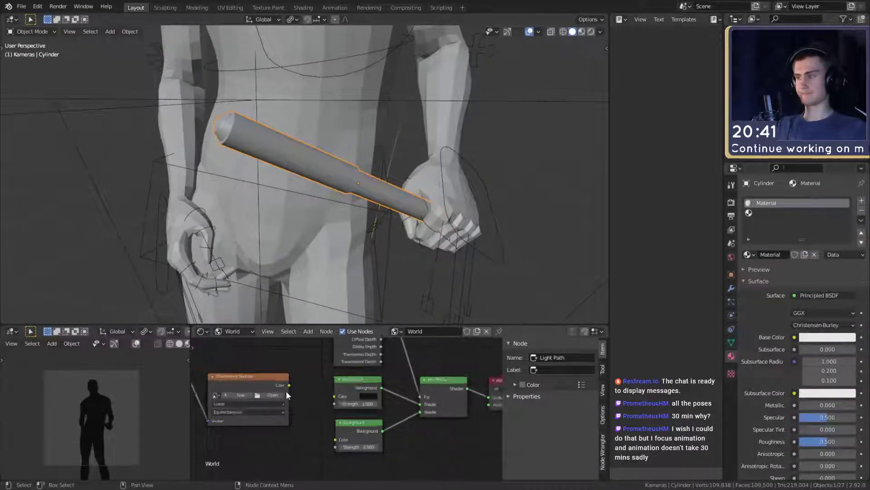
{"action": "left_click", "coordinate": [236, 333]}
{"action": "left_click", "coordinate": [239, 342]}
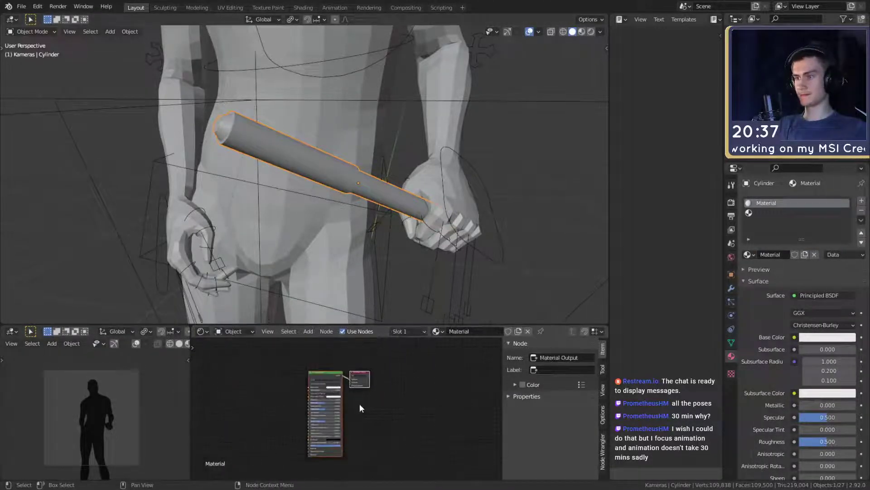
{"action": "scroll", "coordinate": [360, 404], "scroll_direction": "up", "scroll_amount": 3}
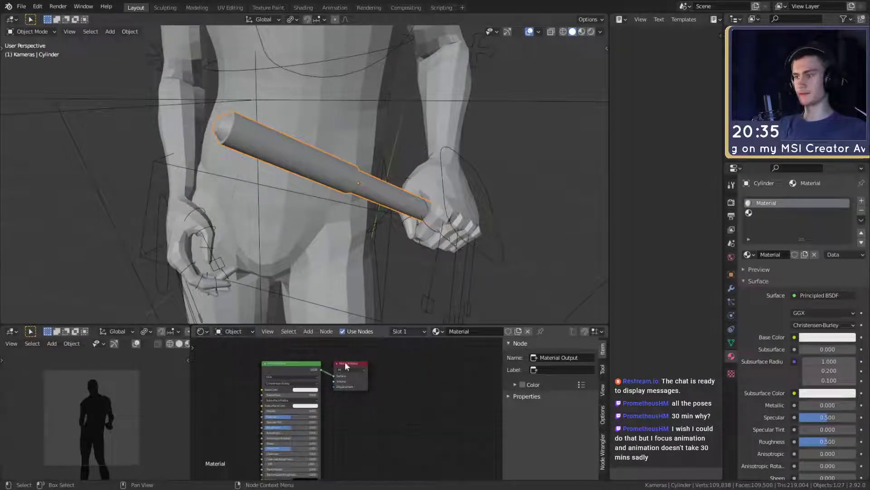
- Move the Material Output and Principled BSDF nodes apart to make room between them
{"action": "left_click_drag", "start_coordinate": [346, 366], "coordinate": [399, 368]}
{"action": "scroll", "coordinate": [366, 385], "scroll_direction": "down", "scroll_amount": 1}
{"action": "scroll", "coordinate": [352, 392], "scroll_direction": "up", "scroll_amount": 4}
{"action": "middle_click_drag", "start_coordinate": [317, 398], "coordinate": [364, 392]}
{"action": "left_click_drag", "start_coordinate": [310, 364], "coordinate": [265, 363]}
{"action": "scroll", "coordinate": [363, 403], "scroll_direction": "down", "scroll_amount": 2}
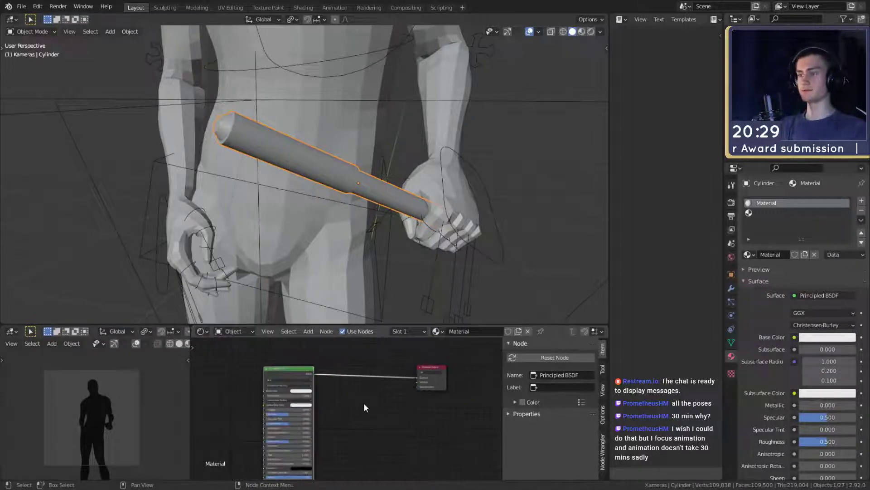
{"action": "scroll", "coordinate": [364, 402], "scroll_direction": "up", "scroll_amount": 2}
{"action": "scroll", "coordinate": [328, 412], "scroll_direction": "down", "scroll_amount": 1}
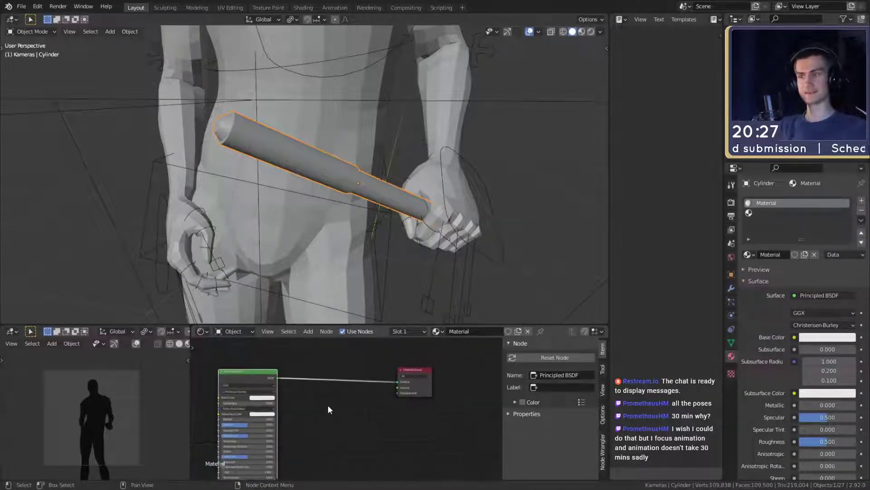
- Replace the Principled BSDF with an Emission shader connected to the Material Output, and check the rod's glow in the camera preview
{"action": "middle_click_drag", "start_coordinate": [328, 406], "coordinate": [369, 386]}
{"action": "scroll", "coordinate": [395, 417], "scroll_direction": "up", "scroll_amount": 3}
{"action": "scroll", "coordinate": [404, 391], "scroll_direction": "down", "scroll_amount": 6}
{"action": "scroll", "coordinate": [427, 417], "scroll_direction": "up", "scroll_amount": 5}
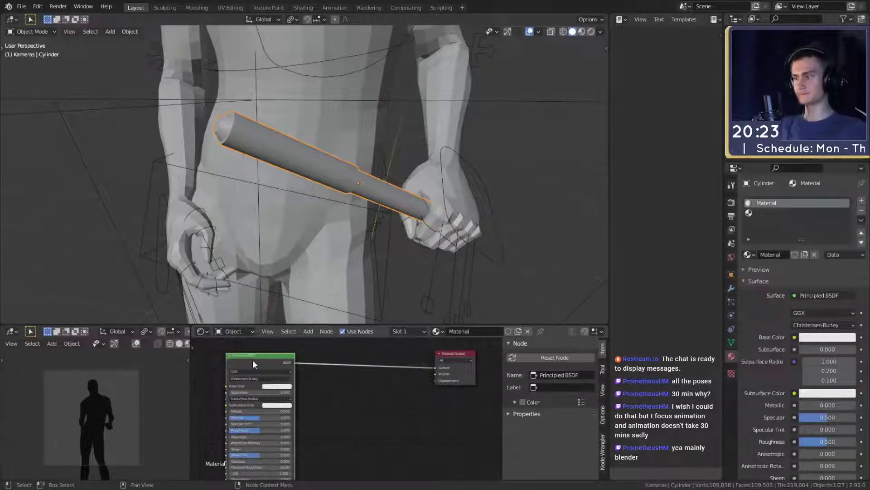
{"action": "key", "text": "x"}
{"action": "key", "text": "shift+a"}
{"action": "mouse_move", "coordinate": [299, 409]}
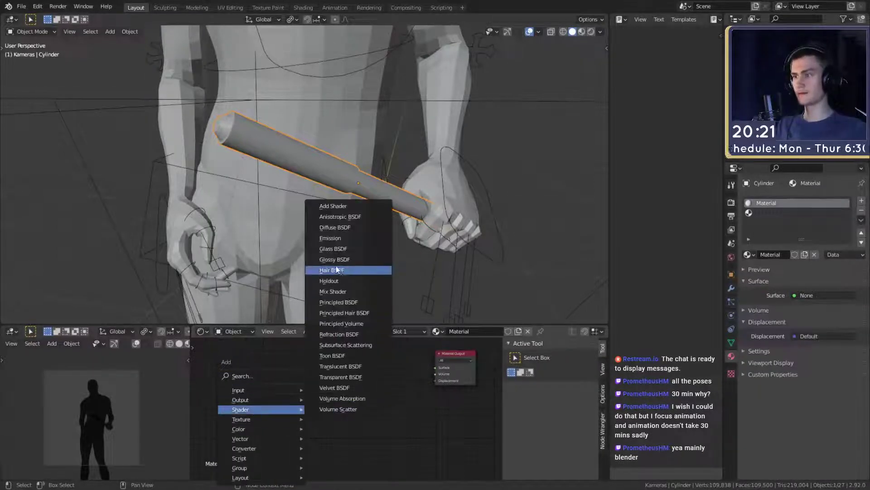
{"action": "left_click", "coordinate": [330, 237]}
{"action": "left_click", "coordinate": [364, 380], "text": "ctrl+shift"}
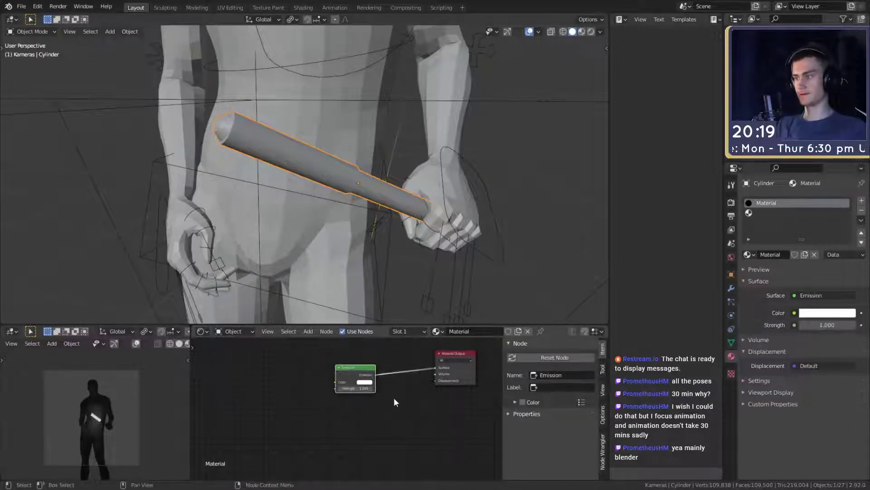
{"action": "scroll", "coordinate": [118, 429], "scroll_direction": "up", "scroll_amount": 4}
{"action": "middle_click_drag", "start_coordinate": [118, 434], "coordinate": [119, 388], "text": "shift"}
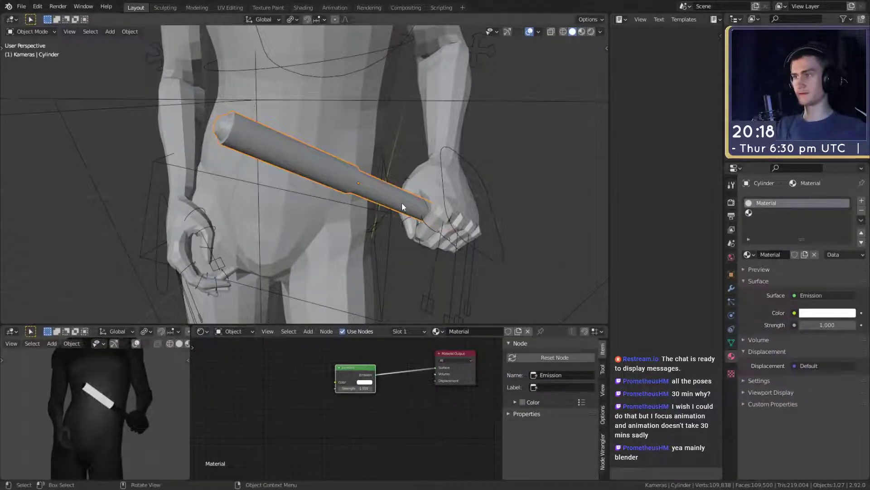
- Try to rotate the character's coreIK bone about the global X axis in Pose Mode, and return to Object Mode
{"action": "middle_click_drag", "start_coordinate": [402, 203], "coordinate": [346, 190]}
{"action": "left_click", "coordinate": [421, 202]}
{"action": "key", "text": "ctrl+Tab"}
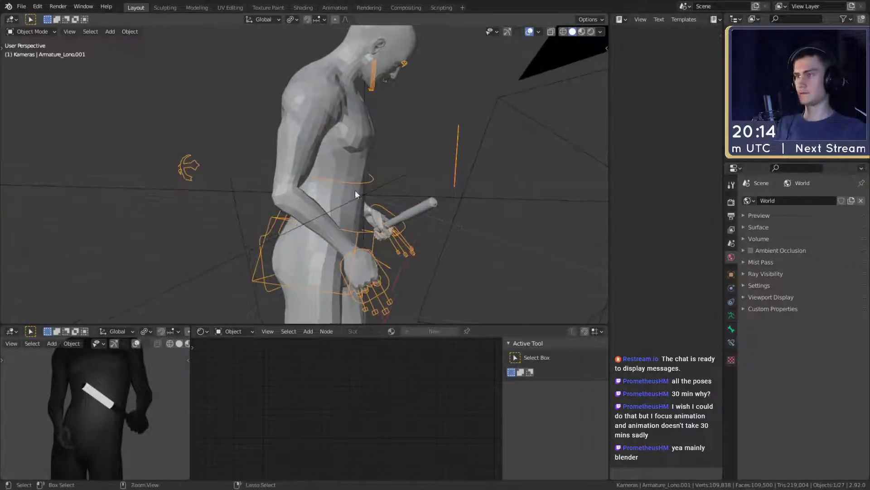
{"action": "left_click", "coordinate": [398, 201]}
{"action": "key", "text": "r"}
{"action": "key", "text": "x"}
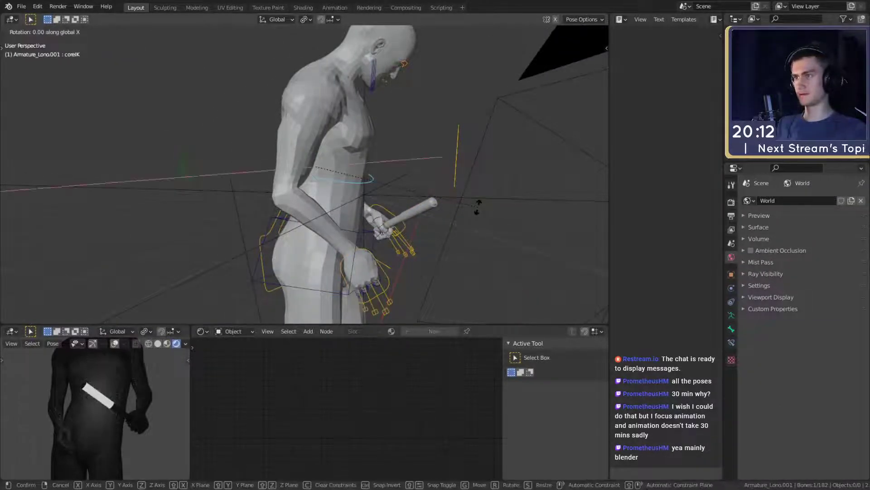
{"action": "left_click", "coordinate": [475, 226]}
{"action": "middle_click_drag", "start_coordinate": [475, 226], "coordinate": [346, 186]}
{"action": "scroll", "coordinate": [352, 218], "scroll_direction": "down", "scroll_amount": 2}
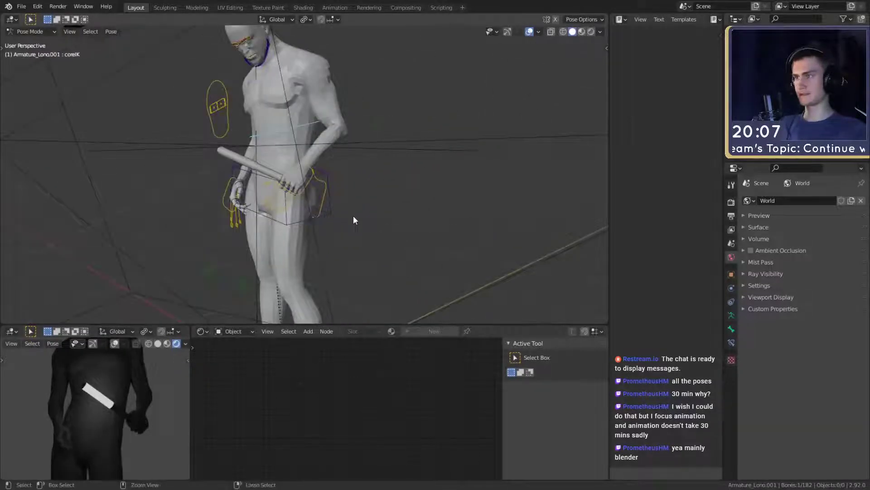
{"action": "key", "text": "ctrl+Tab"}
- Select the rod and set its Emission strength to 10
{"action": "scroll", "coordinate": [353, 216], "scroll_direction": "down", "scroll_amount": 2}
{"action": "middle_click_drag", "start_coordinate": [352, 216], "coordinate": [412, 186]}
{"action": "scroll", "coordinate": [412, 186], "scroll_direction": "up", "scroll_amount": 3}
{"action": "scroll", "coordinate": [120, 411], "scroll_direction": "down", "scroll_amount": 1}
{"action": "scroll", "coordinate": [120, 410], "scroll_direction": "down", "scroll_amount": 1}
{"action": "middle_click_drag", "start_coordinate": [118, 398], "coordinate": [123, 421], "text": "shift"}
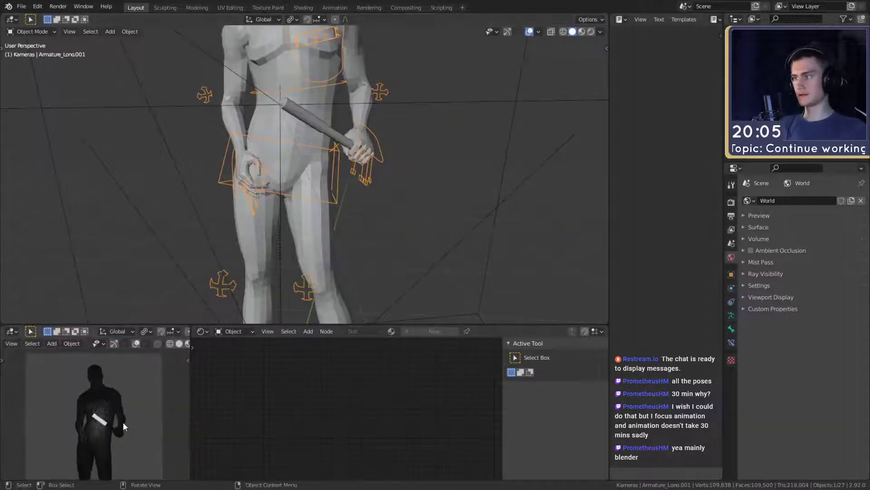
{"action": "scroll", "coordinate": [123, 421], "scroll_direction": "up", "scroll_amount": 2}
{"action": "middle_click_drag", "start_coordinate": [353, 181], "coordinate": [338, 219], "text": "shift"}
{"action": "middle_click_drag", "start_coordinate": [406, 181], "coordinate": [354, 199]}
{"action": "left_click", "coordinate": [352, 197]}
{"action": "scroll", "coordinate": [373, 409], "scroll_direction": "up", "scroll_amount": 4}
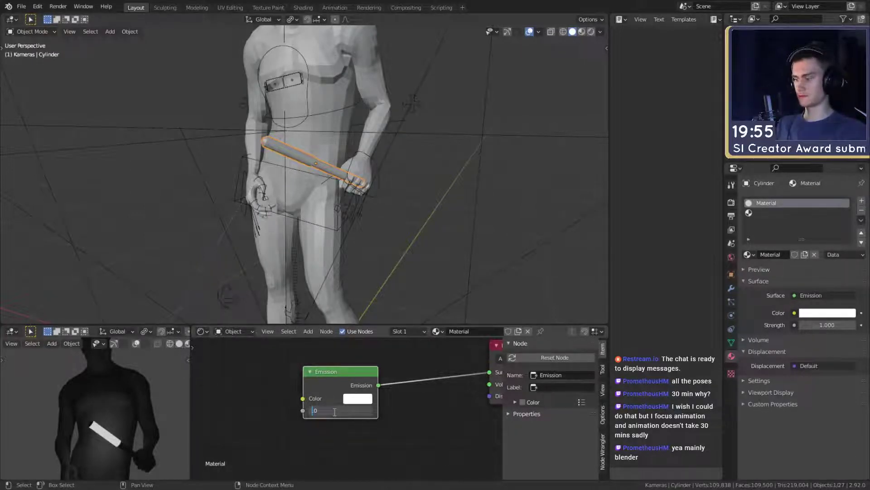
{"action": "key", "text": "Return"}
- Select the character's left eye object and frame it closely in the viewport
{"action": "scroll", "coordinate": [327, 198], "scroll_direction": "down", "scroll_amount": 3}
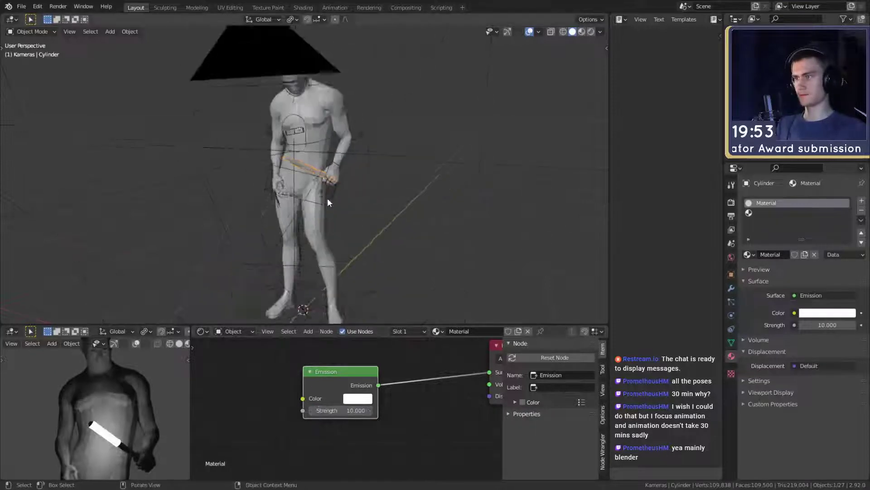
{"action": "middle_click_drag", "start_coordinate": [327, 197], "coordinate": [379, 223]}
{"action": "scroll", "coordinate": [363, 214], "scroll_direction": "up", "scroll_amount": 2}
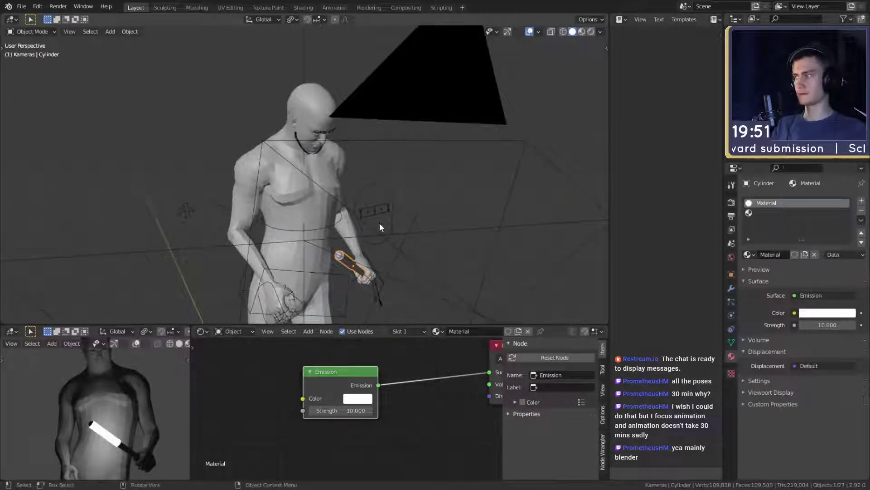
{"action": "middle_click_drag", "start_coordinate": [353, 152], "coordinate": [358, 189]}
{"action": "scroll", "coordinate": [391, 217], "scroll_direction": "down", "scroll_amount": 4}
{"action": "middle_click_drag", "start_coordinate": [392, 217], "coordinate": [331, 123]}
{"action": "scroll", "coordinate": [301, 213], "scroll_direction": "up", "scroll_amount": 4}
{"action": "scroll", "coordinate": [341, 224], "scroll_direction": "up", "scroll_amount": 3}
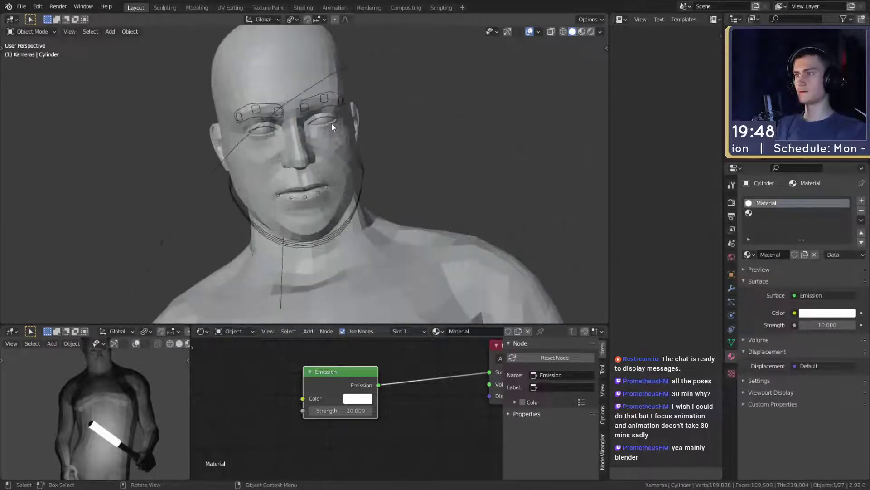
{"action": "left_click", "coordinate": [357, 149]}
{"action": "key", "text": "KP_Decimal"}
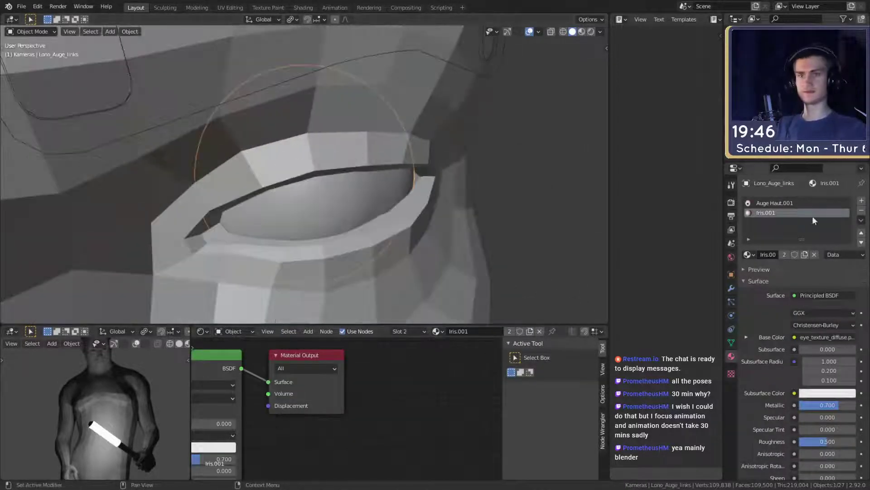
- Review the node setup of the eye's Auge Haut.001 material, and remove the Auge Haut.001 and Iris.001 slots from the left eye
{"action": "left_click", "coordinate": [776, 202]}
{"action": "scroll", "coordinate": [355, 411], "scroll_direction": "down", "scroll_amount": 8}
{"action": "middle_click_drag", "start_coordinate": [292, 435], "coordinate": [423, 397]}
{"action": "scroll", "coordinate": [384, 369], "scroll_direction": "up", "scroll_amount": 2}
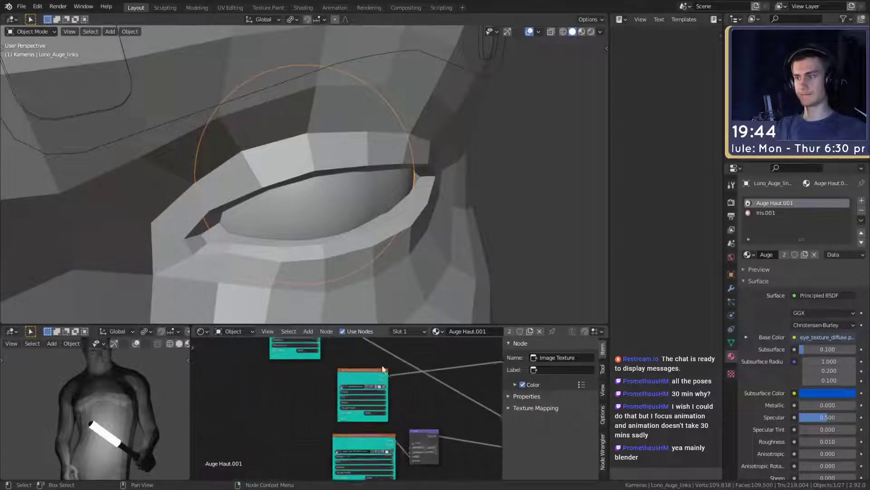
{"action": "scroll", "coordinate": [402, 415], "scroll_direction": "up", "scroll_amount": 2}
{"action": "middle_click_drag", "start_coordinate": [358, 340], "coordinate": [400, 395]}
{"action": "scroll", "coordinate": [403, 416], "scroll_direction": "up", "scroll_amount": 5}
{"action": "scroll", "coordinate": [396, 387], "scroll_direction": "up", "scroll_amount": 3}
{"action": "scroll", "coordinate": [399, 392], "scroll_direction": "down", "scroll_amount": 14}
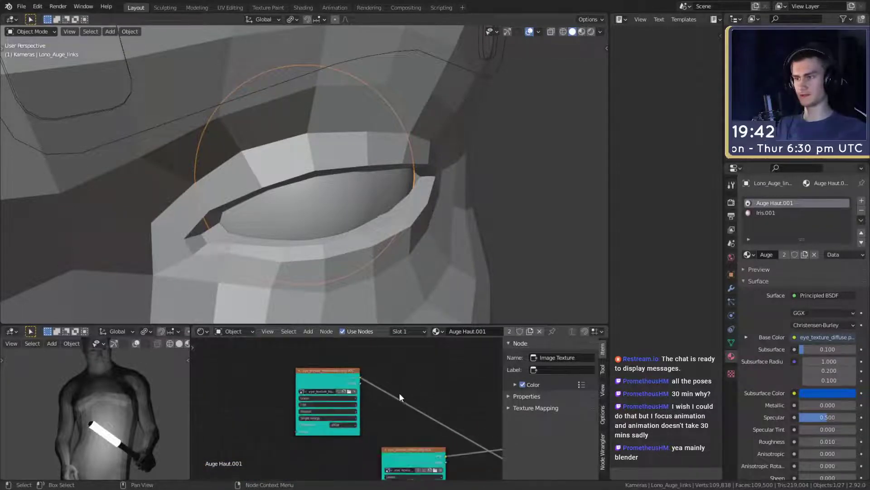
{"action": "scroll", "coordinate": [404, 431], "scroll_direction": "down", "scroll_amount": 4}
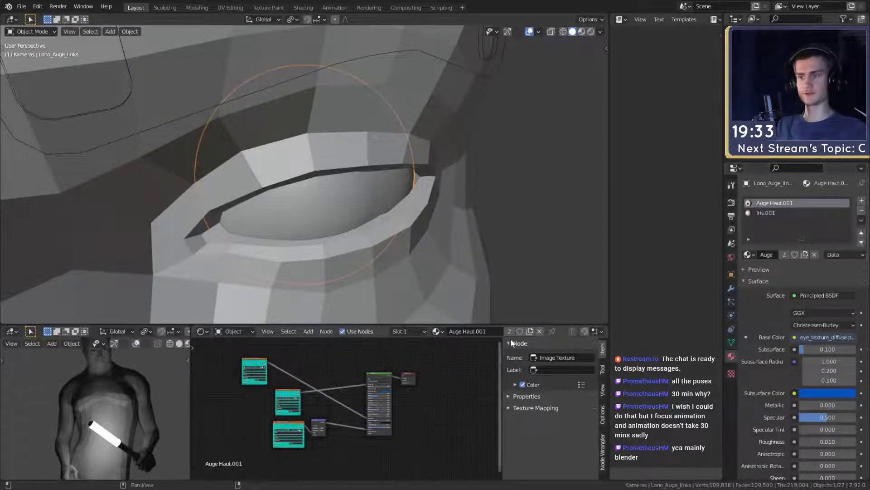
{"action": "left_click", "coordinate": [861, 210]}
{"action": "left_click", "coordinate": [861, 210]}
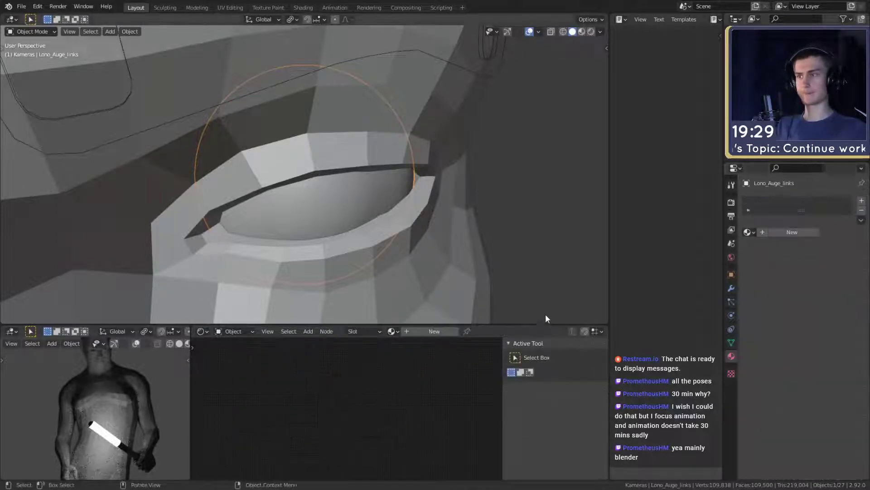
- Remove the Auge Haut.001 and Iris.001 material slots from the character's right eye
{"action": "middle_click_drag", "start_coordinate": [82, 381], "coordinate": [85, 443], "text": "shift"}
{"action": "scroll", "coordinate": [94, 401], "scroll_direction": "up", "scroll_amount": 6}
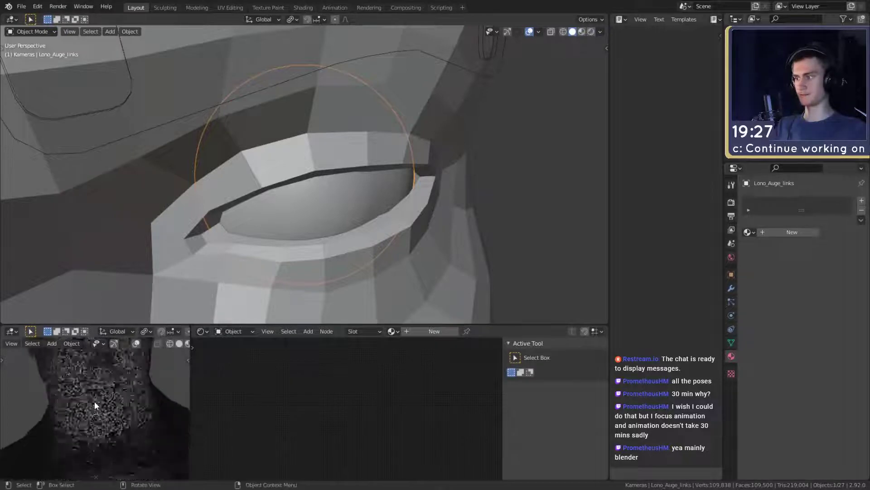
{"action": "middle_click_drag", "start_coordinate": [204, 195], "coordinate": [373, 136], "text": "shift"}
{"action": "scroll", "coordinate": [374, 139], "scroll_direction": "down", "scroll_amount": 4}
{"action": "left_click", "coordinate": [142, 208]}
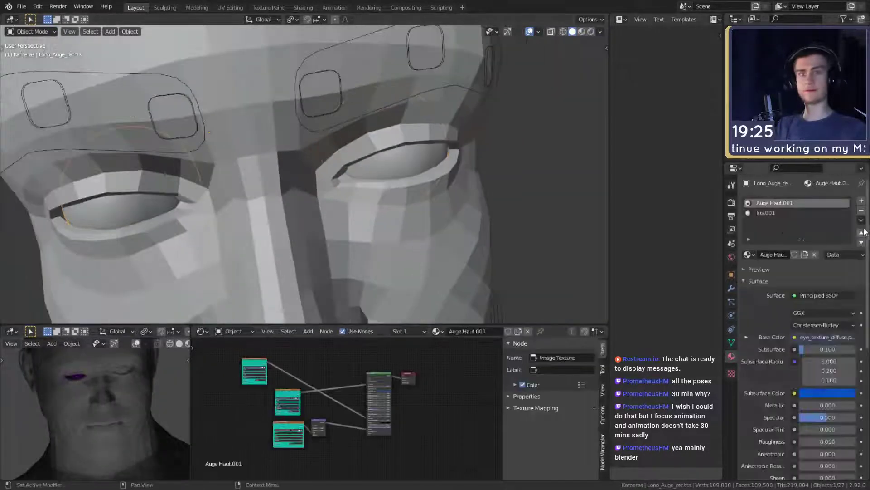
{"action": "left_click", "coordinate": [861, 210]}
{"action": "left_click", "coordinate": [861, 210]}
- Save the scene file
{"action": "scroll", "coordinate": [335, 230], "scroll_direction": "down", "scroll_amount": 8}
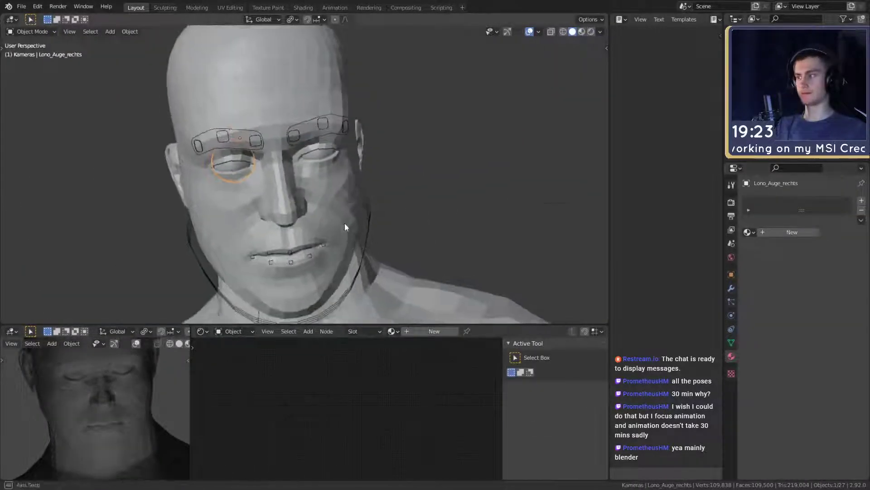
{"action": "middle_click_drag", "start_coordinate": [355, 237], "coordinate": [331, 206]}
{"action": "scroll", "coordinate": [125, 421], "scroll_direction": "down", "scroll_amount": 5}
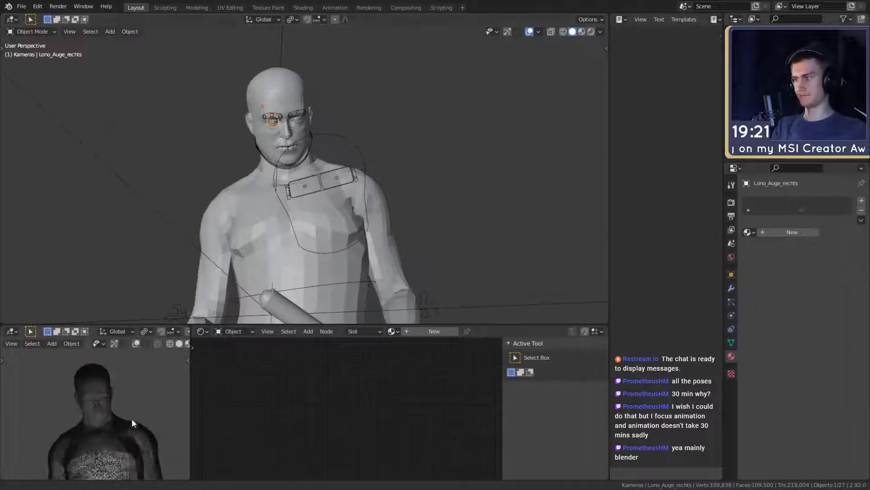
{"action": "scroll", "coordinate": [121, 412], "scroll_direction": "down", "scroll_amount": 3}
{"action": "scroll", "coordinate": [339, 186], "scroll_direction": "down", "scroll_amount": 8}
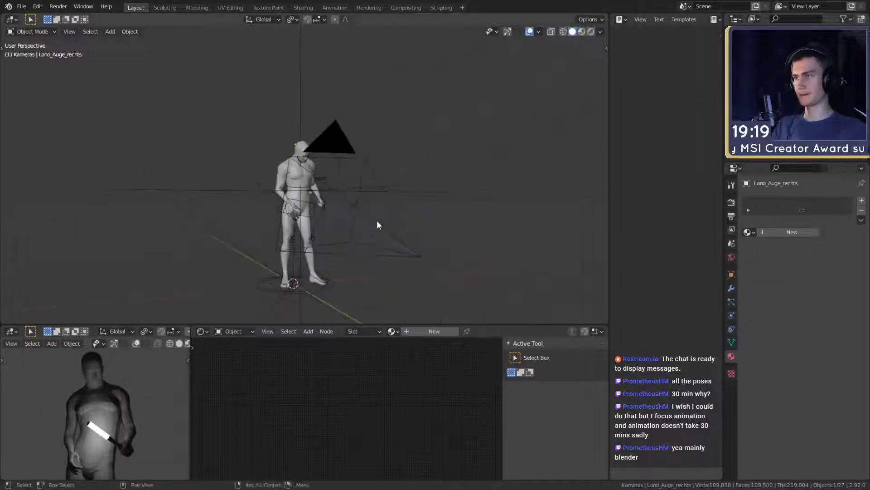
{"action": "middle_click_drag", "start_coordinate": [378, 225], "coordinate": [375, 180]}
{"action": "left_click", "coordinate": [22, 7]}
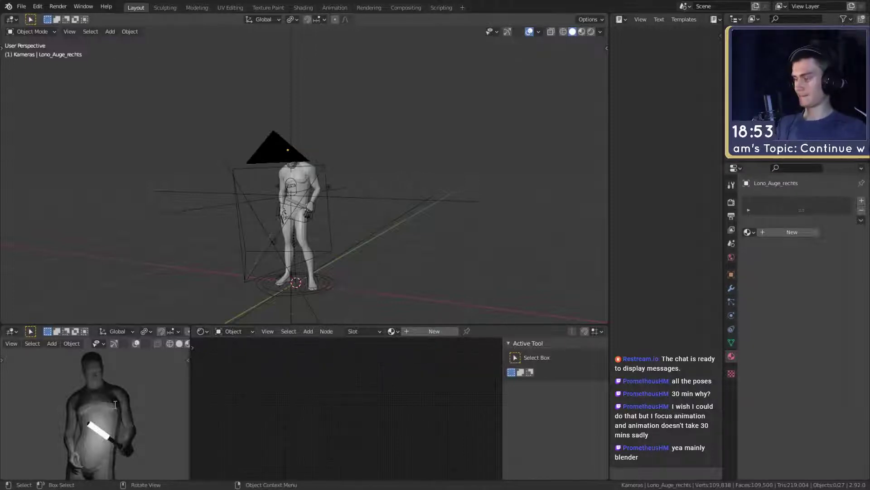
{"action": "key", "text": "ctrl+s"}
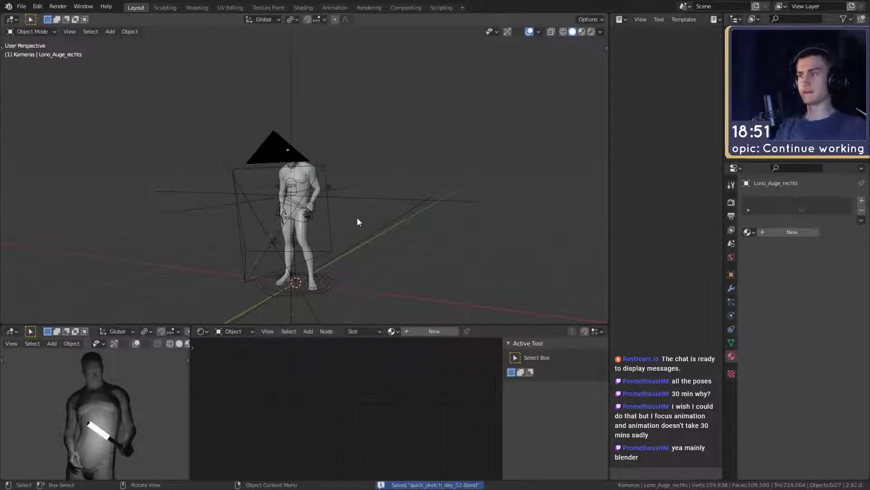
- Try a mesh plane raised above the character's head, and delete it
{"action": "middle_click_drag", "start_coordinate": [358, 217], "coordinate": [334, 226]}
{"action": "key", "text": "shift+a"}
{"action": "mouse_move", "coordinate": [273, 199]}
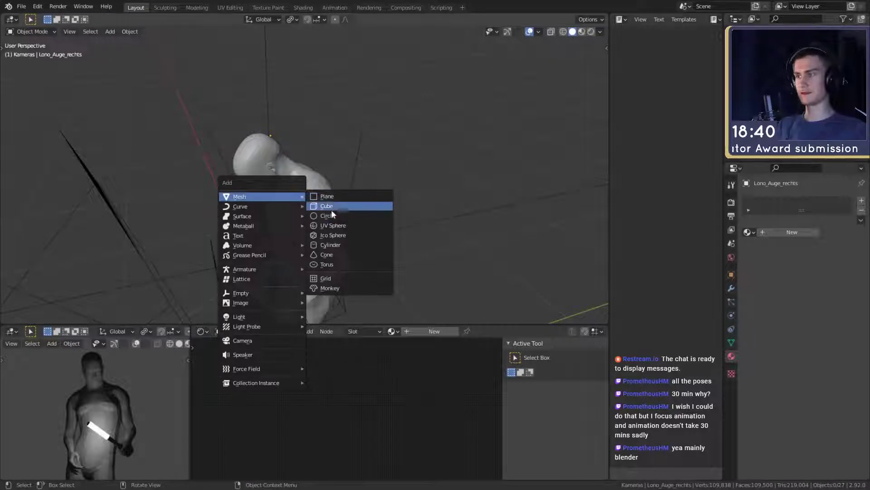
{"action": "middle_click_drag", "start_coordinate": [404, 202], "coordinate": [413, 207]}
{"action": "key", "text": "shift+a"}
{"action": "mouse_move", "coordinate": [306, 189]}
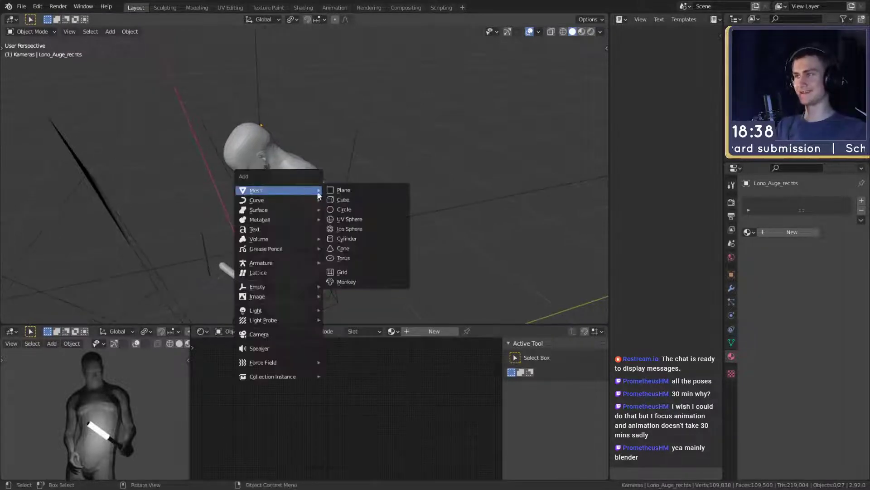
{"action": "left_click", "coordinate": [344, 192]}
{"action": "middle_click_drag", "start_coordinate": [343, 194], "coordinate": [398, 177]}
{"action": "scroll", "coordinate": [398, 178], "scroll_direction": "down", "scroll_amount": 5}
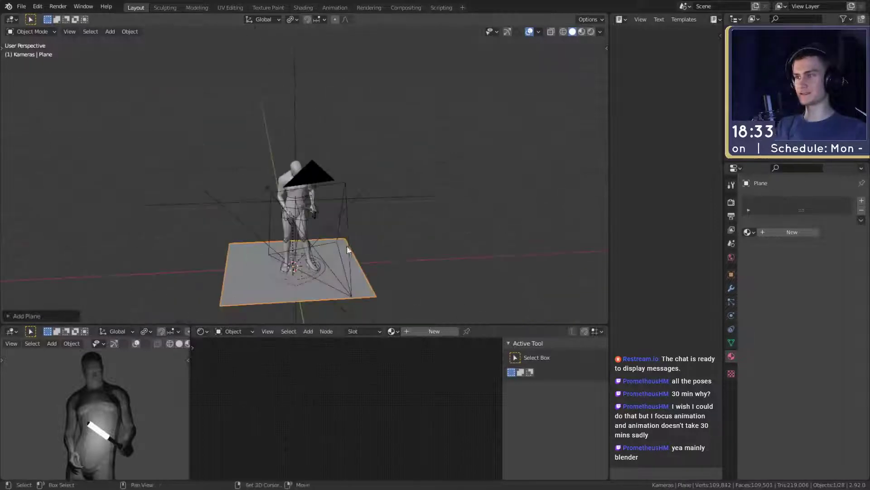
{"action": "middle_click_drag", "start_coordinate": [357, 282], "coordinate": [370, 250], "text": "shift"}
{"action": "key", "text": "g"}
{"action": "left_click", "coordinate": [384, 144]}
{"action": "scroll", "coordinate": [428, 194], "scroll_direction": "up", "scroll_amount": 5}
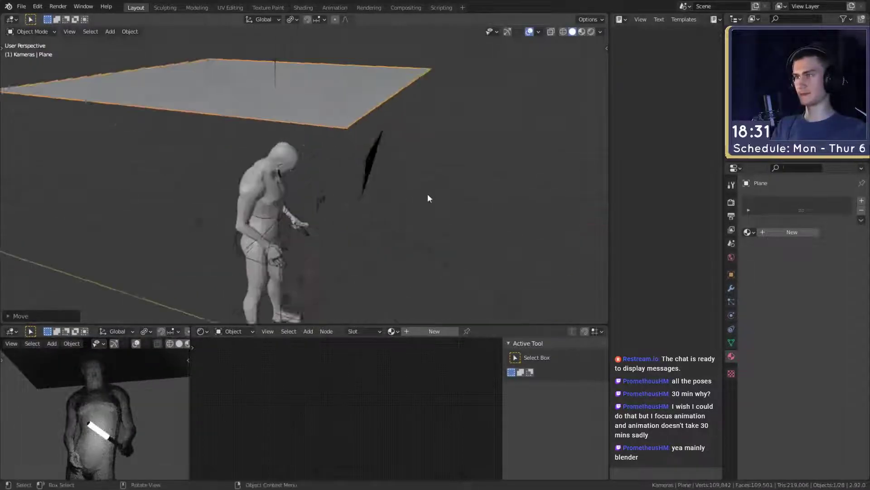
{"action": "middle_click_drag", "start_coordinate": [396, 213], "coordinate": [405, 178]}
{"action": "scroll", "coordinate": [393, 171], "scroll_direction": "down", "scroll_amount": 4}
{"action": "key", "text": "Delete"}
- Place the 3D cursor at the top of the character's head
{"action": "scroll", "coordinate": [404, 177], "scroll_direction": "up", "scroll_amount": 3}
{"action": "middle_click_drag", "start_coordinate": [323, 178], "coordinate": [340, 142]}
{"action": "scroll", "coordinate": [367, 197], "scroll_direction": "up", "scroll_amount": 2}
- Add a UV sphere at the 3D cursor and scale it down to surround the head
{"action": "key", "text": "shift+a"}
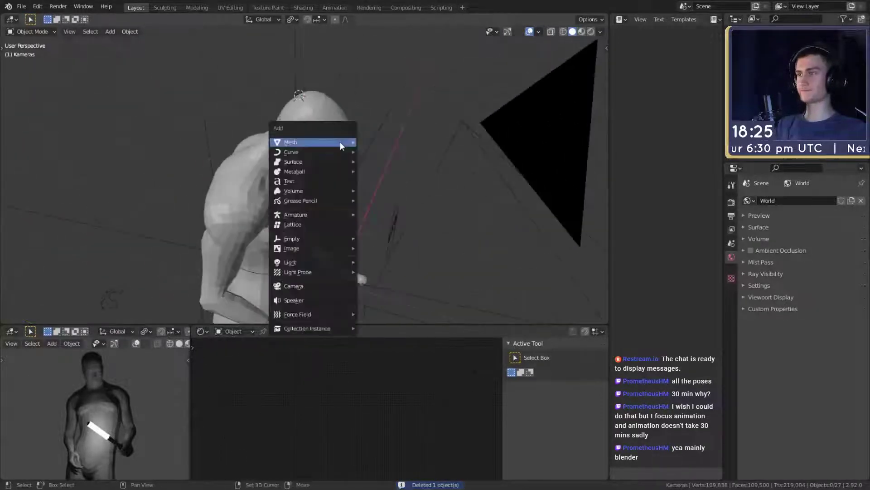
{"action": "mouse_move", "coordinate": [340, 142]}
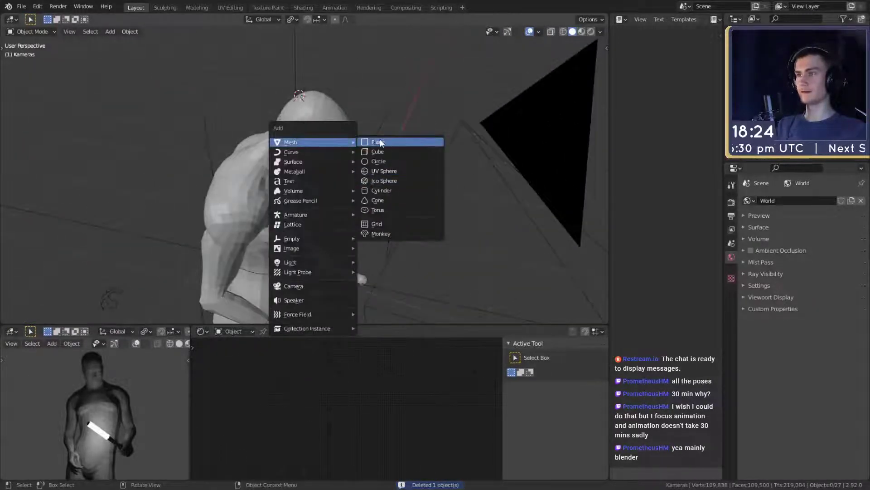
{"action": "left_click", "coordinate": [387, 171]}
{"action": "middle_click_drag", "start_coordinate": [388, 192], "coordinate": [408, 213]}
{"action": "key", "text": "s"}
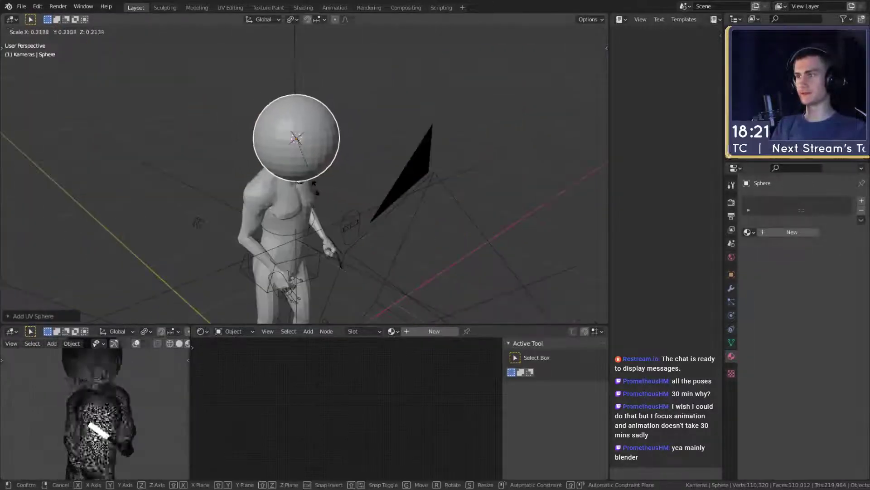
{"action": "left_click", "coordinate": [313, 181]}
{"action": "middle_click_drag", "start_coordinate": [354, 181], "coordinate": [446, 195]}
{"action": "scroll", "coordinate": [326, 190], "scroll_direction": "up", "scroll_amount": 3}
- Try rotating the sphere around the head, and delete it
{"action": "key", "text": "Tab"}
{"action": "scroll", "coordinate": [367, 212], "scroll_direction": "up", "scroll_amount": 2}
{"action": "scroll", "coordinate": [368, 195], "scroll_direction": "down", "scroll_amount": 2}
{"action": "key", "text": "Tab"}
{"action": "key", "text": "r"}
{"action": "left_click", "coordinate": [381, 198]}
{"action": "middle_click_drag", "start_coordinate": [381, 198], "coordinate": [404, 200]}
{"action": "key", "text": "Tab"}
{"action": "key", "text": "Tab"}
{"action": "key", "text": "Delete"}
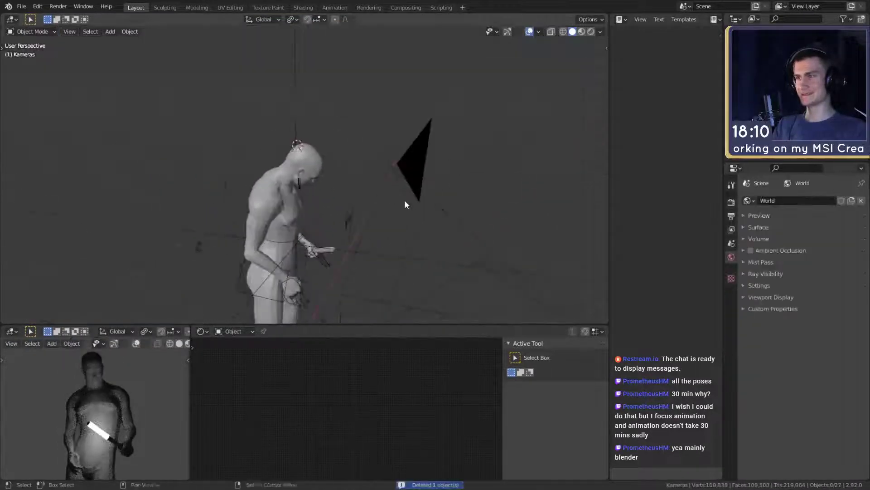
- Add a mesh plane at the 3D cursor and scale it down to a small square above the head
{"action": "key", "text": "shift+a"}
{"action": "mouse_move", "coordinate": [306, 184]}
{"action": "left_click", "coordinate": [376, 179]}
{"action": "key", "text": "s"}
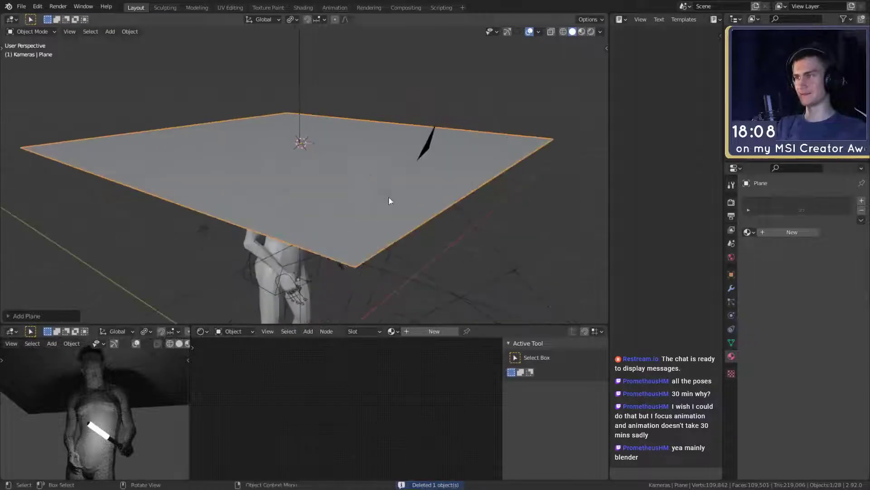
{"action": "left_click", "coordinate": [321, 178]}
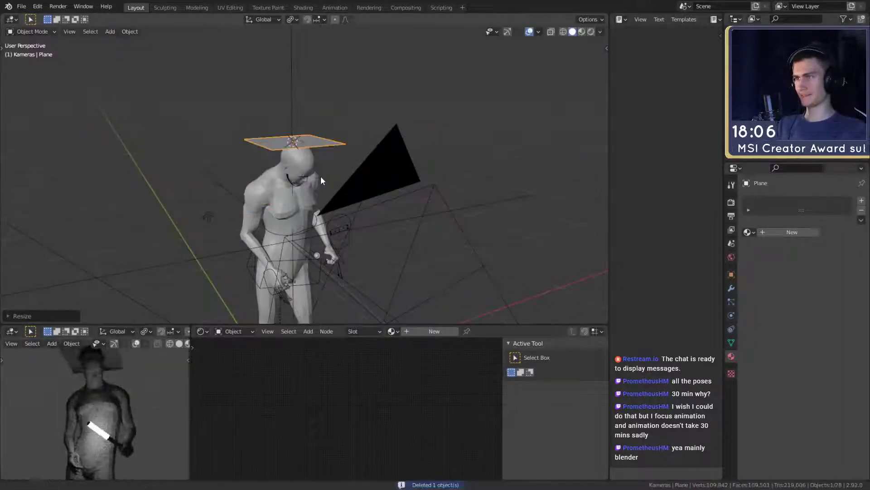
{"action": "middle_click_drag", "start_coordinate": [320, 178], "coordinate": [305, 210]}
- Cut the plane in half with a centred loop cut in Edit Mode
{"action": "key", "text": "Tab"}
{"action": "left_click", "coordinate": [317, 169]}
{"action": "right_click", "coordinate": [316, 169]}
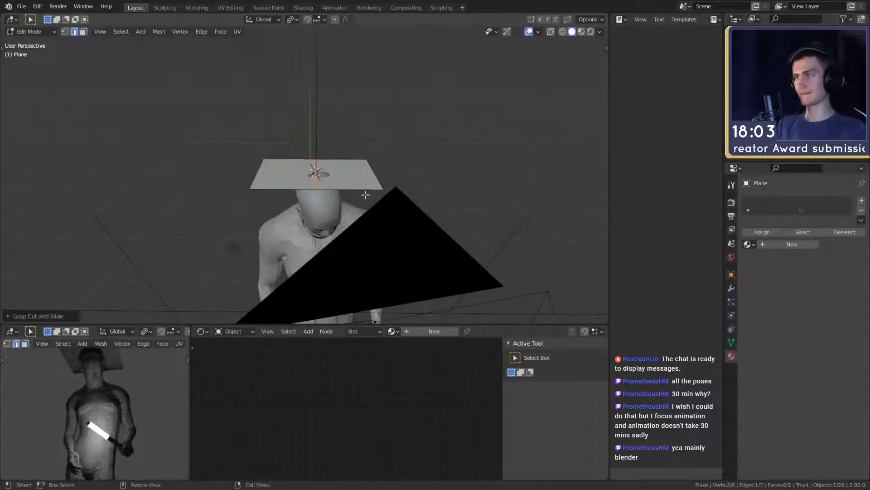
{"action": "middle_click_drag", "start_coordinate": [316, 170], "coordinate": [324, 204]}
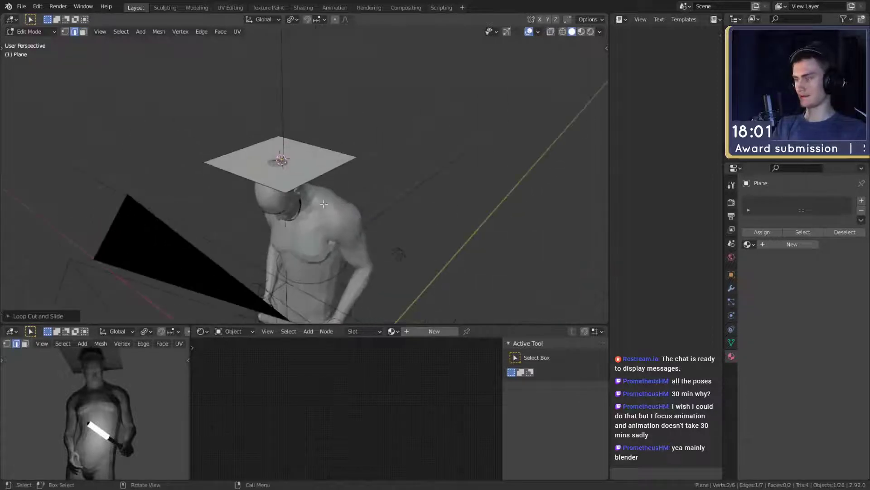
- Select both outer edges parallel to the cut and lower them along Z to form a roof-like hood
{"action": "left_click", "coordinate": [254, 158], "text": "shift"}
{"action": "middle_click_drag", "start_coordinate": [254, 159], "coordinate": [406, 150]}
{"action": "key", "text": "g"}
{"action": "key", "text": "z"}
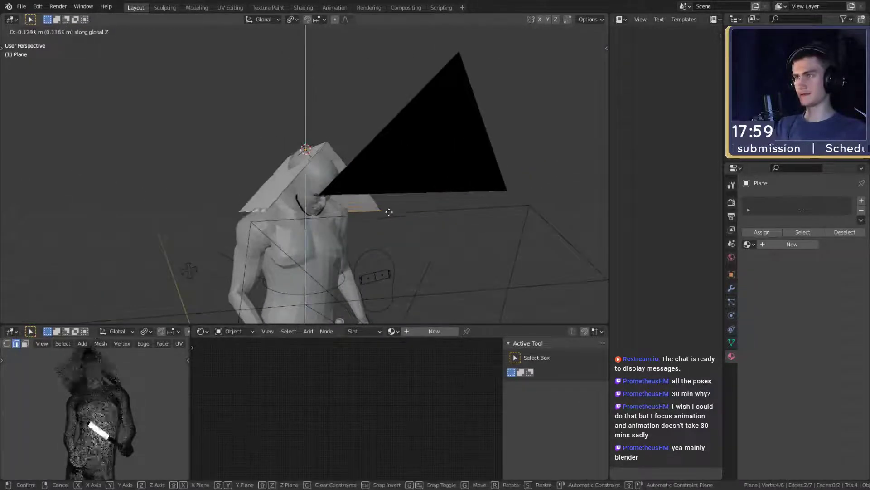
{"action": "left_click", "coordinate": [385, 220]}
- Narrow the hood's two lower edges along Y and shift them along the same axis
{"action": "middle_click_drag", "start_coordinate": [332, 210], "coordinate": [389, 247]}
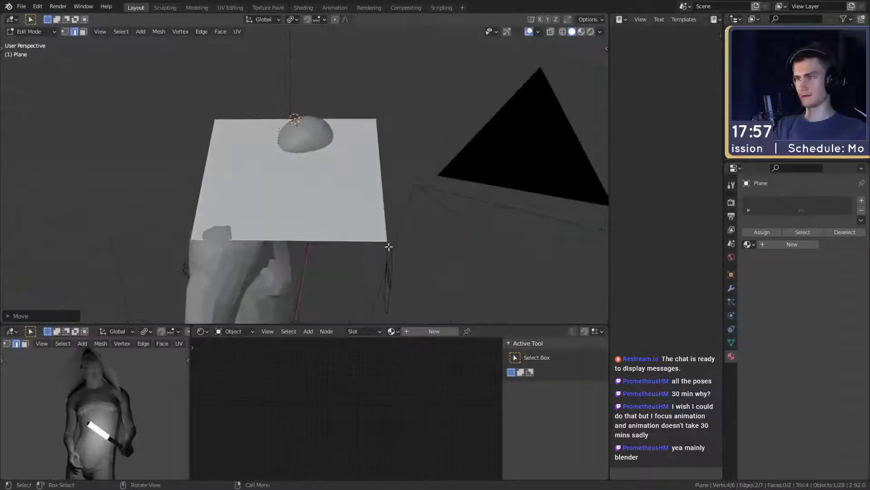
{"action": "key", "text": "s"}
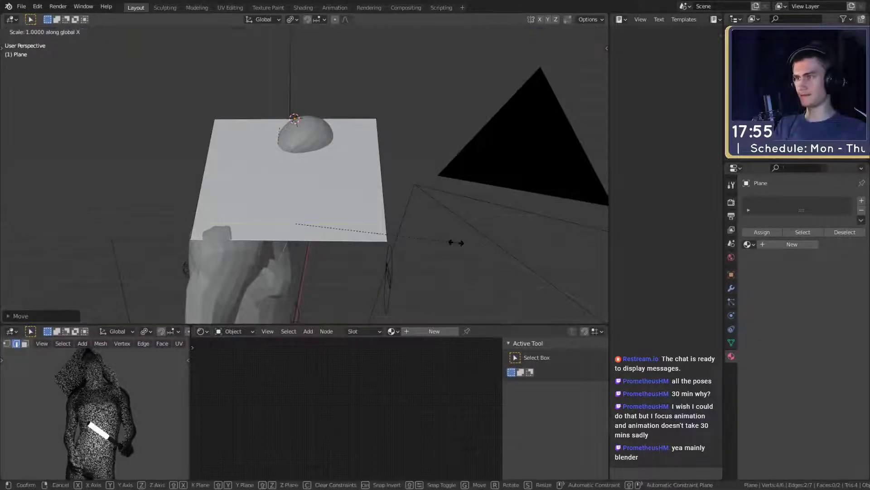
{"action": "key", "text": "y"}
{"action": "left_click", "coordinate": [373, 234]}
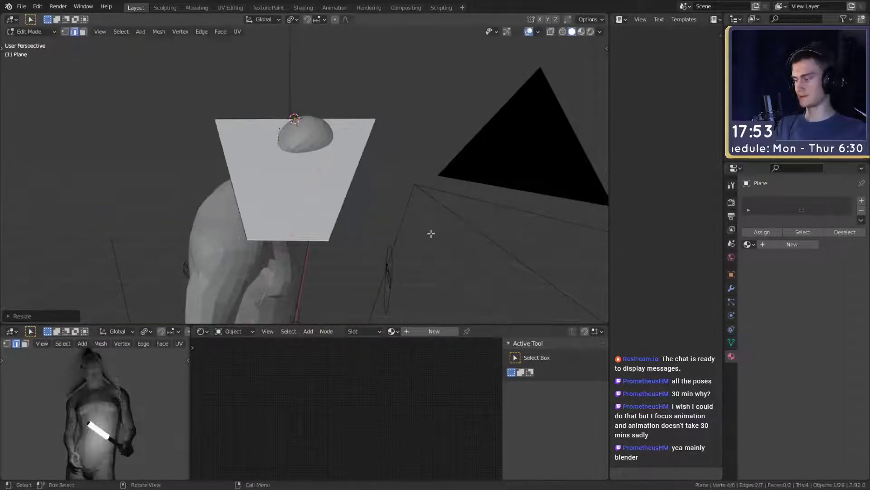
{"action": "key", "text": "g"}
{"action": "key", "text": "y"}
{"action": "left_click", "coordinate": [382, 225]}
- Adjust the height of the hood's lower edges along Z
{"action": "middle_click_drag", "start_coordinate": [382, 225], "coordinate": [422, 241]}
{"action": "middle_click_drag", "start_coordinate": [423, 198], "coordinate": [396, 213]}
{"action": "key", "text": "g"}
{"action": "key", "text": "z"}
{"action": "left_click", "coordinate": [390, 178]}
{"action": "middle_click_drag", "start_coordinate": [390, 179], "coordinate": [447, 137]}
{"action": "key", "text": "g"}
{"action": "key", "text": "z"}
{"action": "right_click", "coordinate": [332, 128]}
- Extrude the hood's rear ridge vertex backward along Y and lower the new vertex along Z
{"action": "key", "text": "g"}
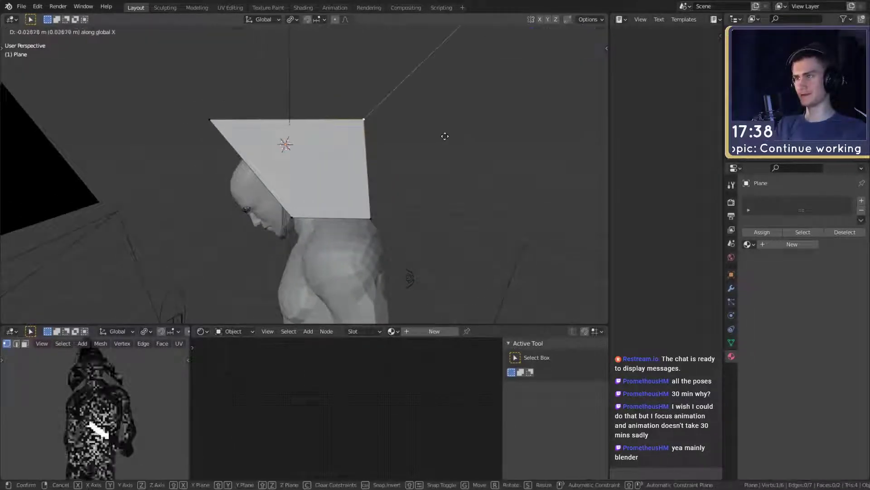
{"action": "key", "text": "y"}
{"action": "left_click", "coordinate": [395, 134]}
{"action": "mouse_move", "coordinate": [394, 134]}
{"action": "middle_mouse_down"}
{"action": "mouse_move", "coordinate": [350, 196]}
{"action": "mouse_move", "coordinate": [408, 165]}
{"action": "mouse_move", "coordinate": [411, 135]}
{"action": "middle_mouse_up"}
{"action": "key", "text": "g"}
{"action": "key", "text": "x"}
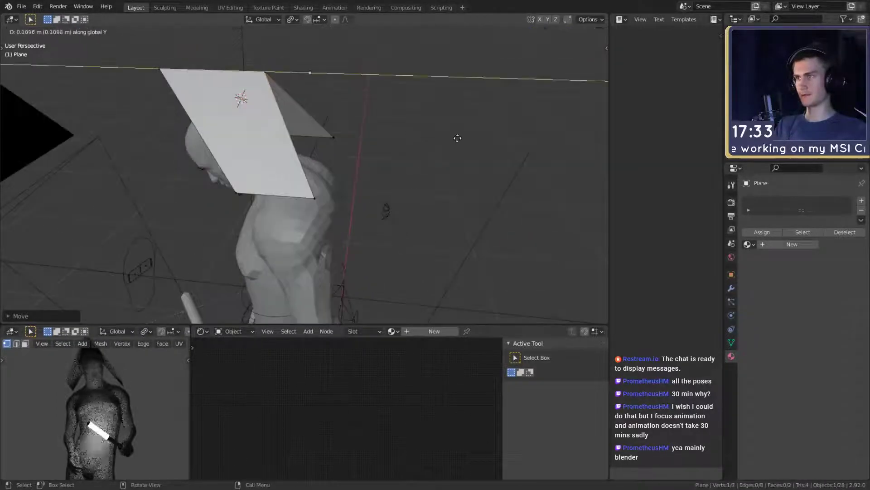
{"action": "left_click", "coordinate": [497, 141]}
{"action": "key", "text": "g"}
{"action": "key", "text": "z"}
{"action": "left_click", "coordinate": [480, 174]}
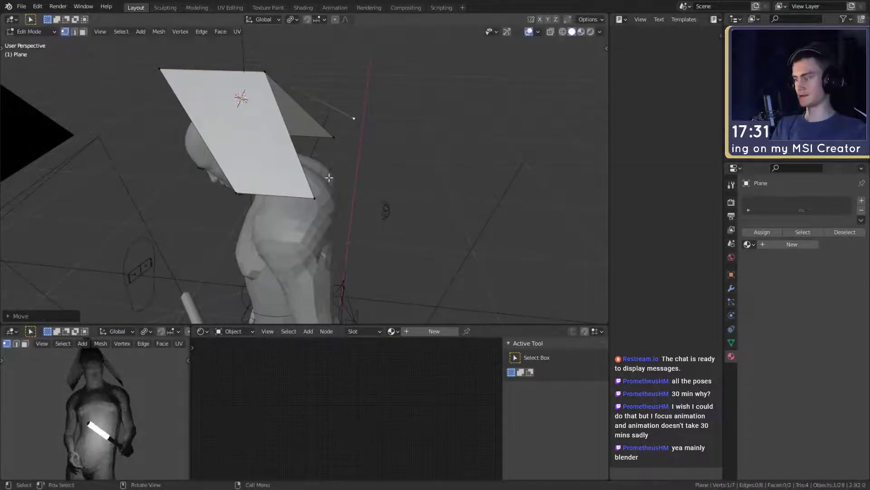
- Extrude the rear vertex downward, shift it along Y, and fill a face on one rear side of the hood
{"action": "middle_click_drag", "start_coordinate": [367, 120], "coordinate": [352, 130]}
{"action": "key", "text": "e"}
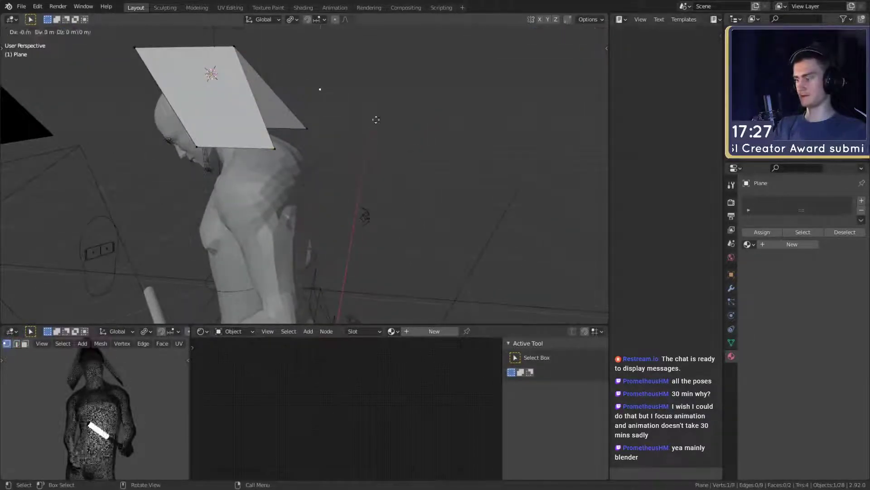
{"action": "left_click", "coordinate": [389, 197]}
{"action": "key", "text": "g"}
{"action": "key", "text": "x"}
{"action": "key", "text": "y"}
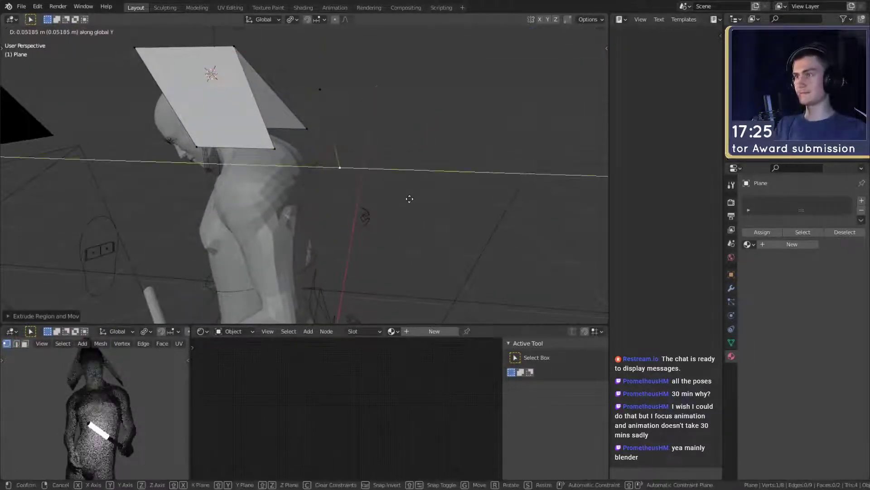
{"action": "left_click", "coordinate": [400, 194]}
{"action": "key", "text": "f"}
{"action": "middle_click_drag", "start_coordinate": [271, 118], "coordinate": [377, 166]}
- Fill the remaining open rear side of the hood with a face
{"action": "left_click", "coordinate": [264, 130]}
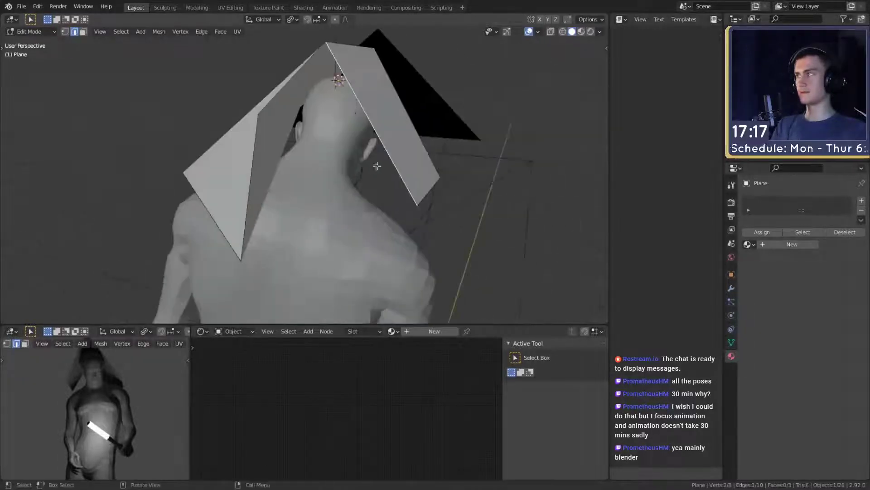
{"action": "scroll", "coordinate": [287, 182], "scroll_direction": "down", "scroll_amount": 2}
{"action": "key", "text": "f"}
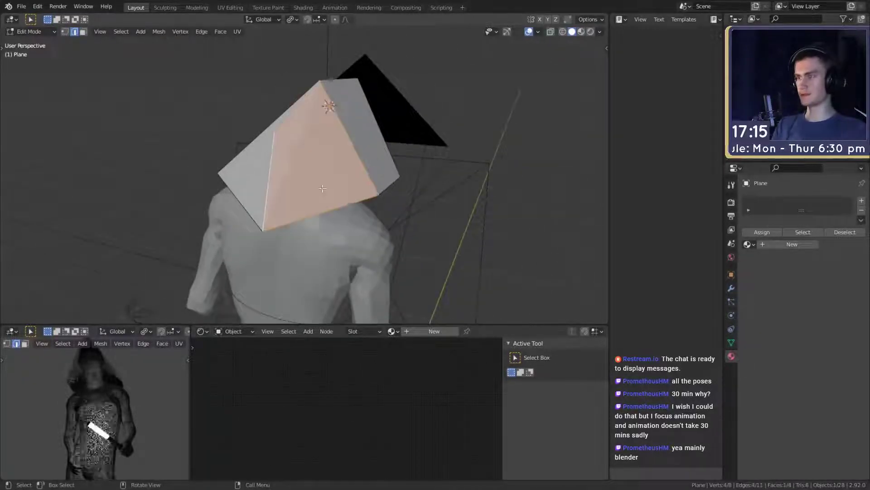
{"action": "scroll", "coordinate": [372, 179], "scroll_direction": "up", "scroll_amount": 2}
{"action": "middle_click_drag", "start_coordinate": [327, 190], "coordinate": [411, 210]}
{"action": "scroll", "coordinate": [410, 211], "scroll_direction": "up", "scroll_amount": 2}
{"action": "middle_click_drag", "start_coordinate": [340, 204], "coordinate": [280, 217]}
{"action": "scroll", "coordinate": [340, 218], "scroll_direction": "up", "scroll_amount": 1}
{"action": "key", "text": "ctrl+z"}
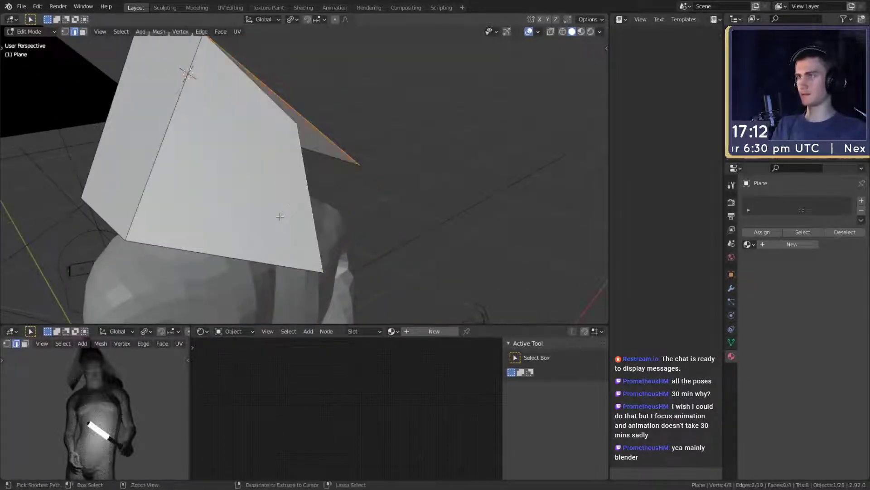
{"action": "middle_click_drag", "start_coordinate": [339, 182], "coordinate": [297, 181]}
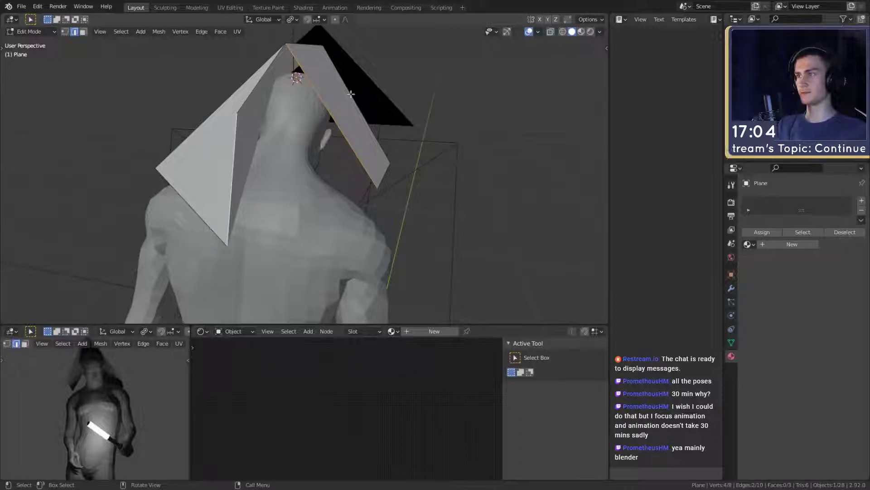
{"action": "key", "text": "f"}
{"action": "middle_click_drag", "start_coordinate": [326, 179], "coordinate": [334, 163]}
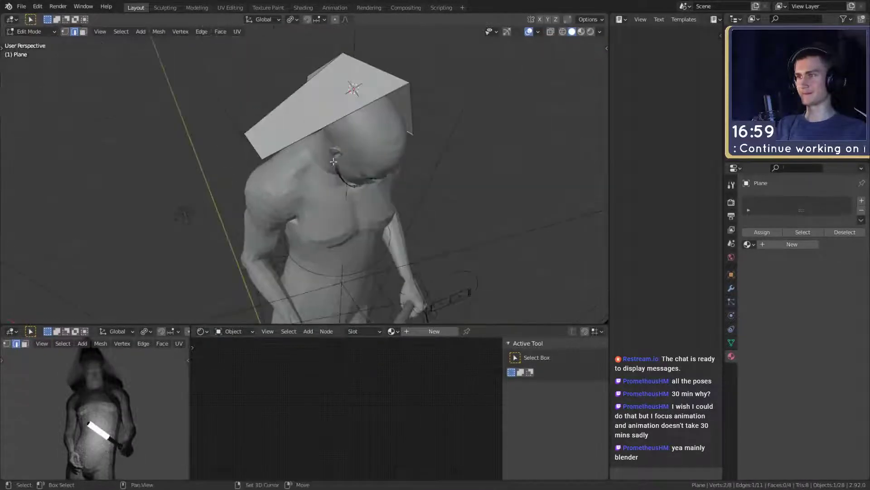
- Extrude the hood's two lower side edges and scale them along X
{"action": "left_click", "coordinate": [257, 149], "text": "shift"}
{"action": "middle_click_drag", "start_coordinate": [257, 148], "coordinate": [417, 192]}
{"action": "key", "text": "e"}
{"action": "key", "text": "s"}
{"action": "key", "text": "x"}
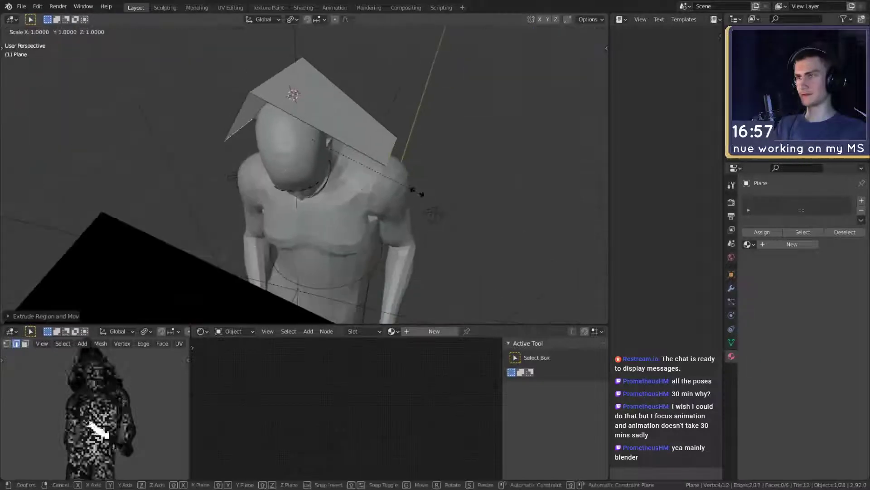
{"action": "left_click", "coordinate": [485, 204]}
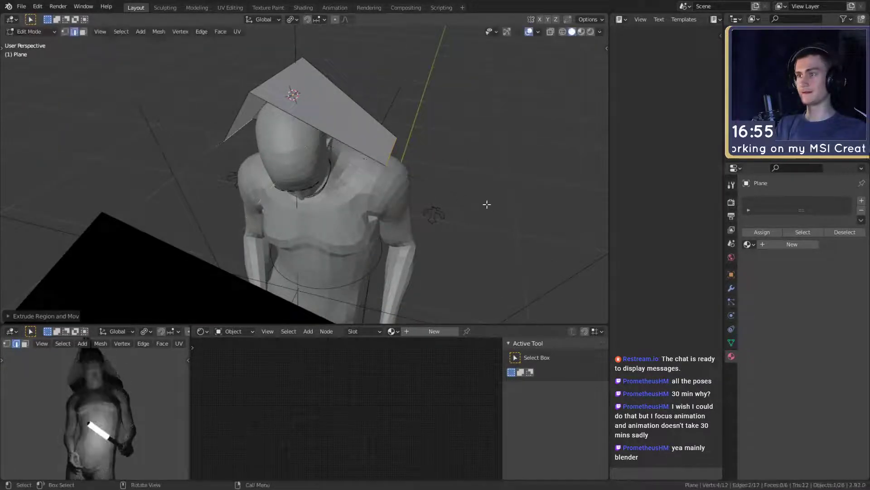
- Delete the vertices of the previous side extrusion and extrude the hood's two lower side edges again
{"action": "middle_click_drag", "start_coordinate": [445, 200], "coordinate": [395, 190]}
{"action": "key", "text": "x"}
{"action": "left_click", "coordinate": [371, 192]}
{"action": "middle_click_drag", "start_coordinate": [341, 170], "coordinate": [243, 166]}
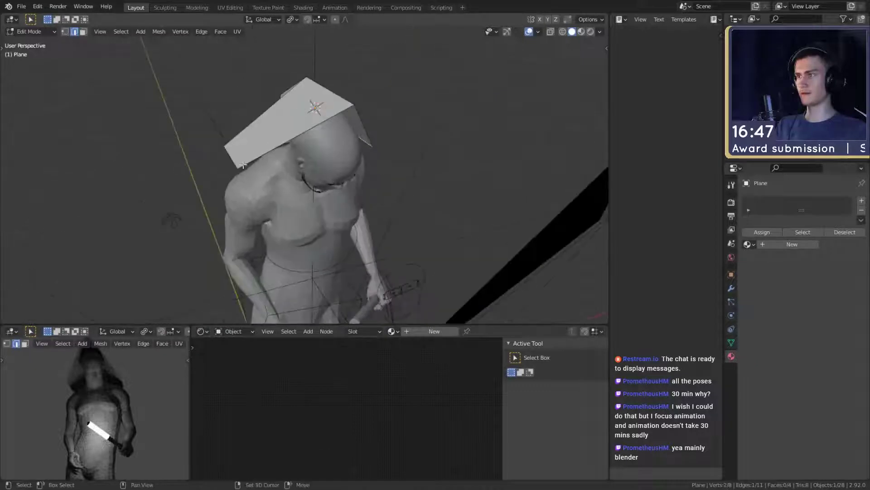
{"action": "middle_click_drag", "start_coordinate": [326, 177], "coordinate": [404, 183]}
{"action": "key", "text": "e"}
{"action": "left_click", "coordinate": [404, 183]}
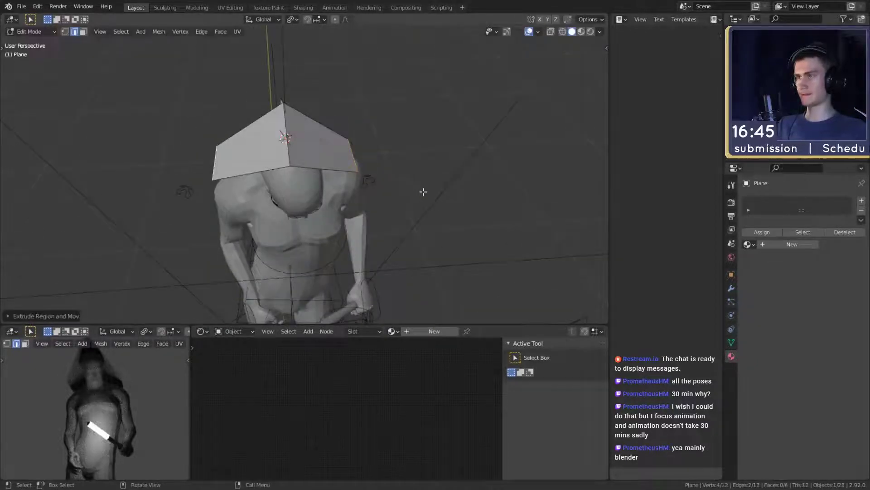
- Extrude the two side edges once more, change the transform pivot point, and scale them outward along X
{"action": "key", "text": "e"}
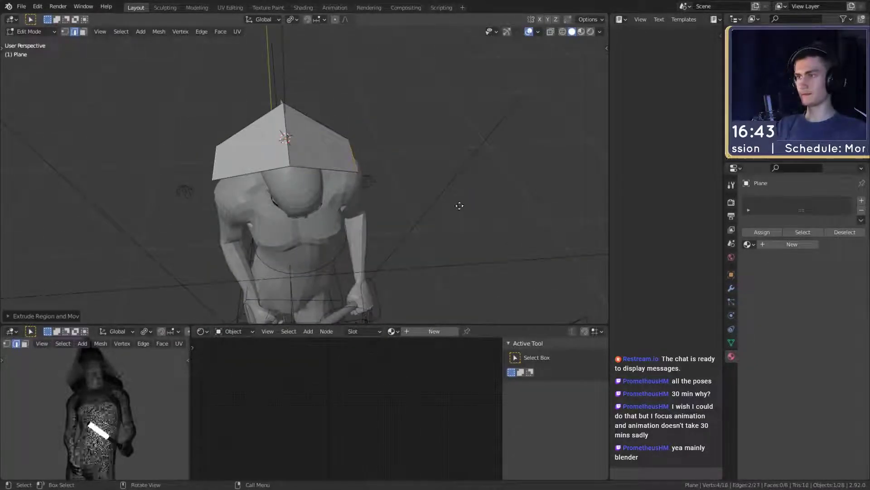
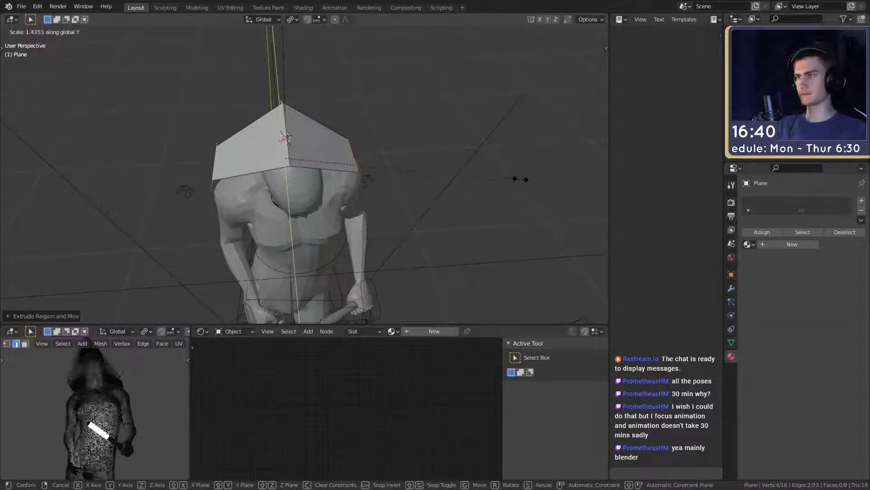
{"action": "middle_click_drag", "start_coordinate": [454, 184], "coordinate": [387, 175]}
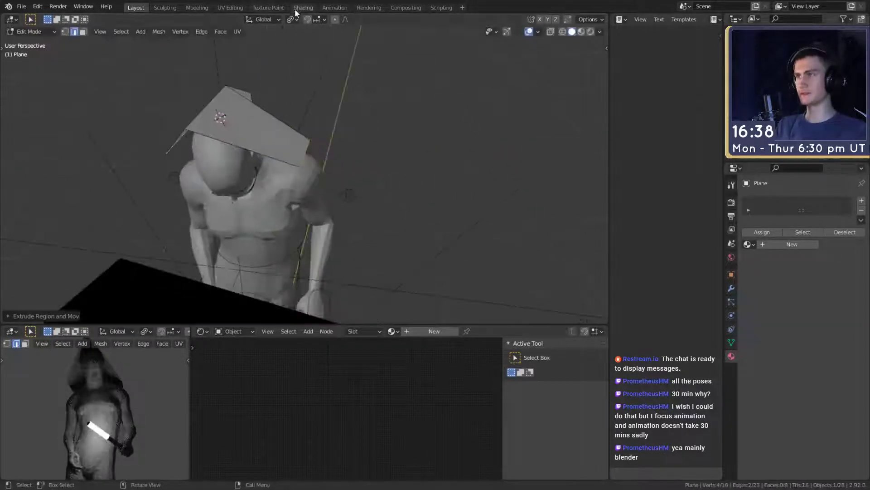
{"action": "left_click", "coordinate": [293, 19]}
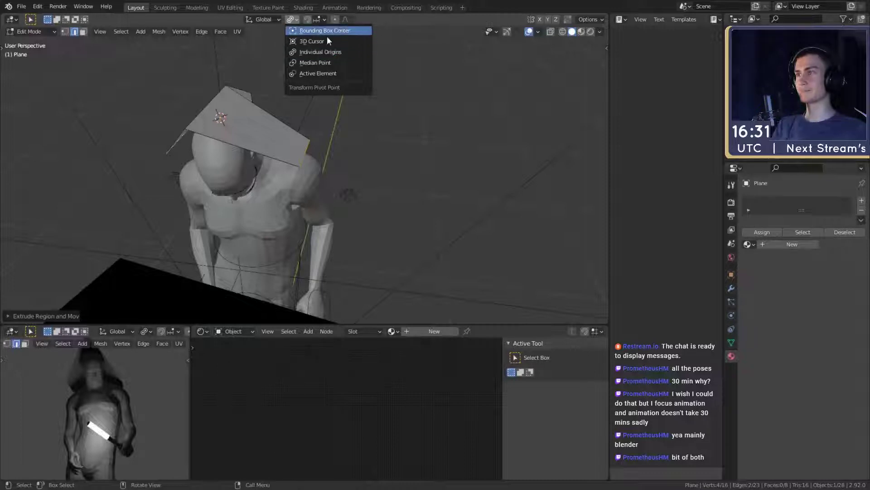
{"action": "key", "text": "s"}
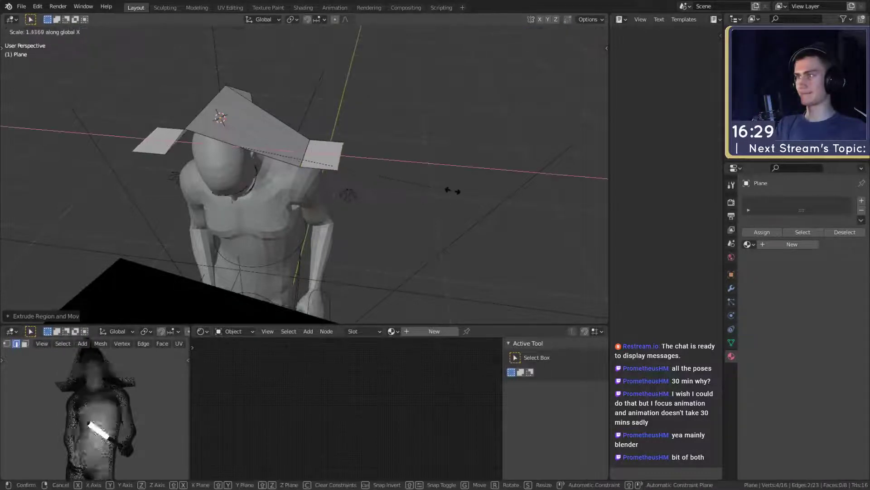
{"action": "left_click", "coordinate": [450, 192]}
- Move the extruded side edges into place and lower them along Z so the flaps slope down over the shoulders
{"action": "middle_click_drag", "start_coordinate": [450, 192], "coordinate": [426, 140]}
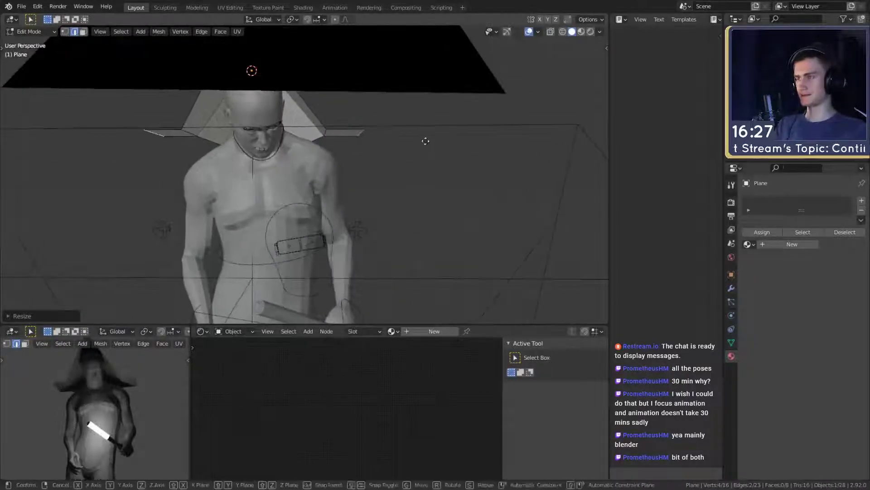
{"action": "key", "text": "g"}
{"action": "left_click", "coordinate": [383, 198]}
{"action": "middle_click_drag", "start_coordinate": [384, 198], "coordinate": [404, 184]}
{"action": "key", "text": "g"}
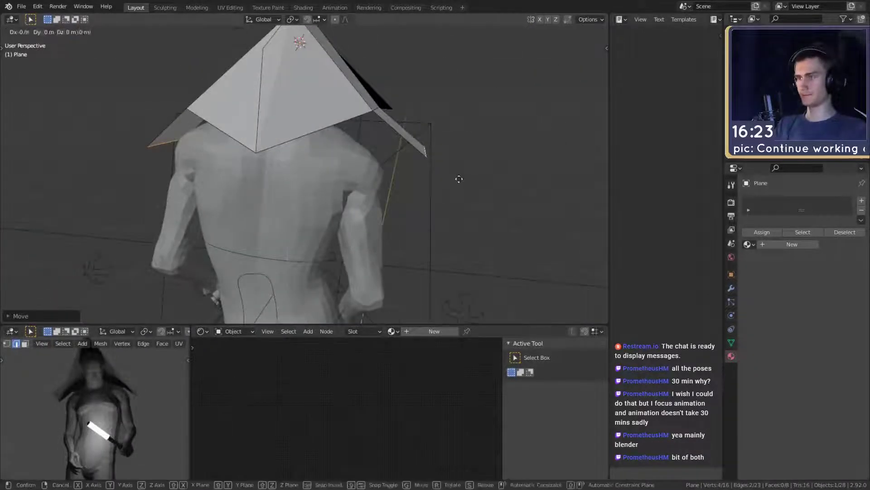
{"action": "key", "text": "z"}
{"action": "left_click", "coordinate": [442, 200]}
{"action": "middle_click_drag", "start_coordinate": [392, 217], "coordinate": [282, 126], "text": "shift"}
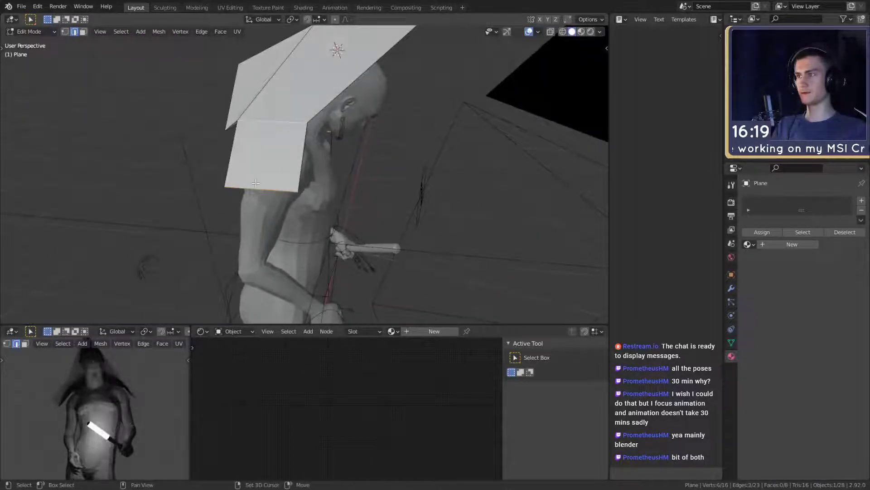
{"action": "left_click", "coordinate": [255, 183], "text": "shift"}
{"action": "middle_click_drag", "start_coordinate": [256, 183], "coordinate": [324, 165]}
{"action": "left_click", "coordinate": [257, 173], "text": "shift"}
{"action": "middle_click_drag", "start_coordinate": [257, 174], "coordinate": [266, 156]}
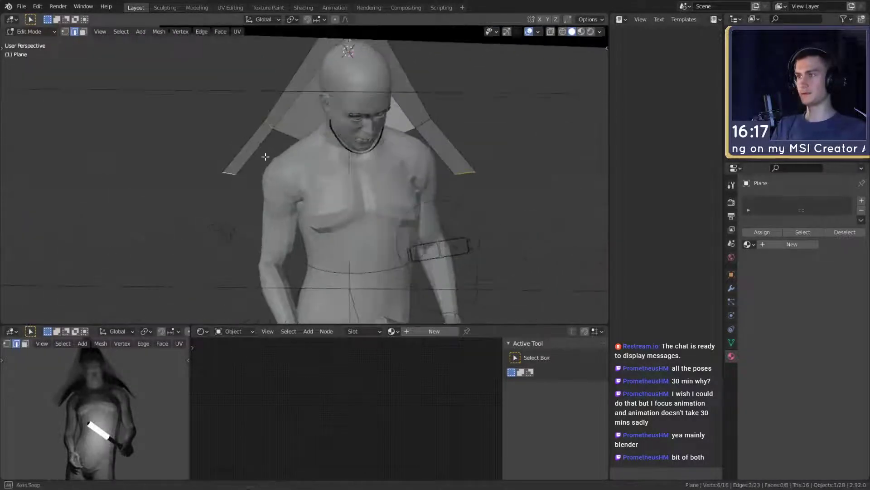
{"action": "key", "text": "g"}
{"action": "middle_click_drag", "start_coordinate": [362, 177], "coordinate": [373, 189]}
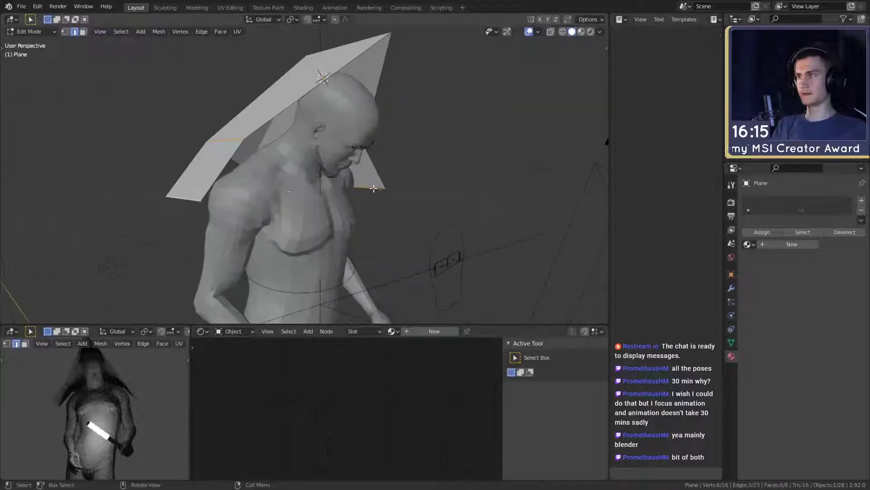
- Select the whole hood mesh, merge its duplicate vertices by distance, and clear the selection
{"action": "middle_click_drag", "start_coordinate": [252, 177], "coordinate": [458, 168]}
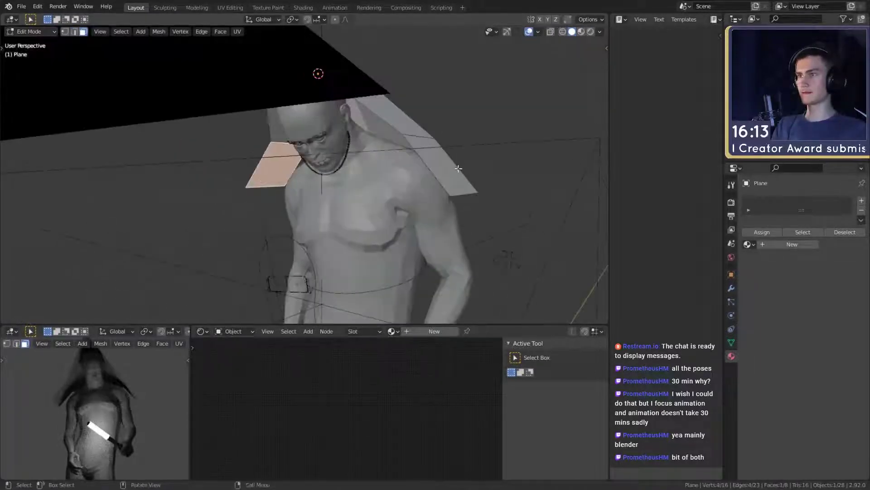
{"action": "key", "text": "a"}
{"action": "key", "text": "F3"}
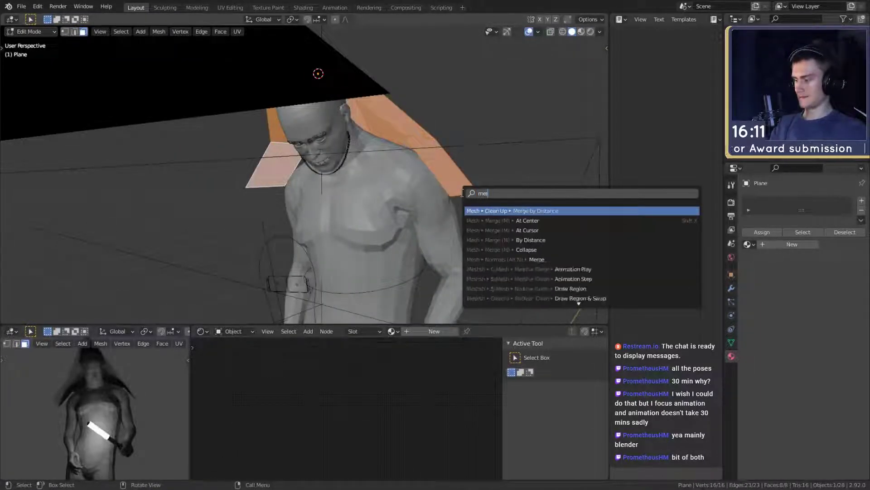
{"action": "key", "text": "Return"}
{"action": "middle_click_drag", "start_coordinate": [462, 194], "coordinate": [179, 158]}
{"action": "key", "text": "alt+a"}
- Move the face of one of the hood's side flaps
{"action": "left_click", "coordinate": [178, 185]}
{"action": "middle_click_drag", "start_coordinate": [290, 174], "coordinate": [270, 172]}
{"action": "key", "text": "g"}
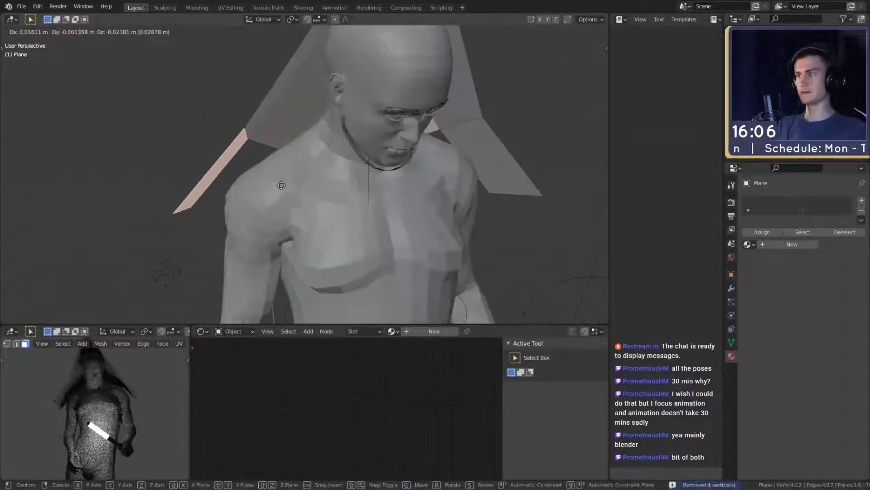
{"action": "left_click", "coordinate": [281, 184]}
{"action": "middle_click_drag", "start_coordinate": [364, 183], "coordinate": [286, 165]}
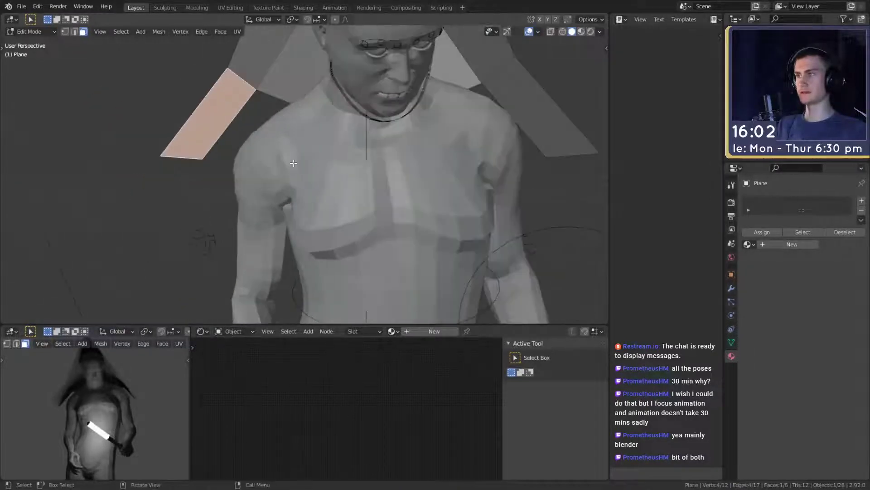
{"action": "key", "text": "g"}
{"action": "left_click", "coordinate": [311, 173]}
- Extrude the hood's lowest rear ridge vertex downward behind the character's back
{"action": "scroll", "coordinate": [381, 177], "scroll_direction": "down", "scroll_amount": 3}
{"action": "middle_click_drag", "start_coordinate": [390, 172], "coordinate": [388, 201], "text": "shift"}
{"action": "key", "text": "1"}
{"action": "middle_click_drag", "start_coordinate": [321, 187], "coordinate": [431, 155]}
{"action": "left_click", "coordinate": [340, 82]}
{"action": "scroll", "coordinate": [363, 154], "scroll_direction": "down", "scroll_amount": 3}
{"action": "left_click", "coordinate": [432, 223]}
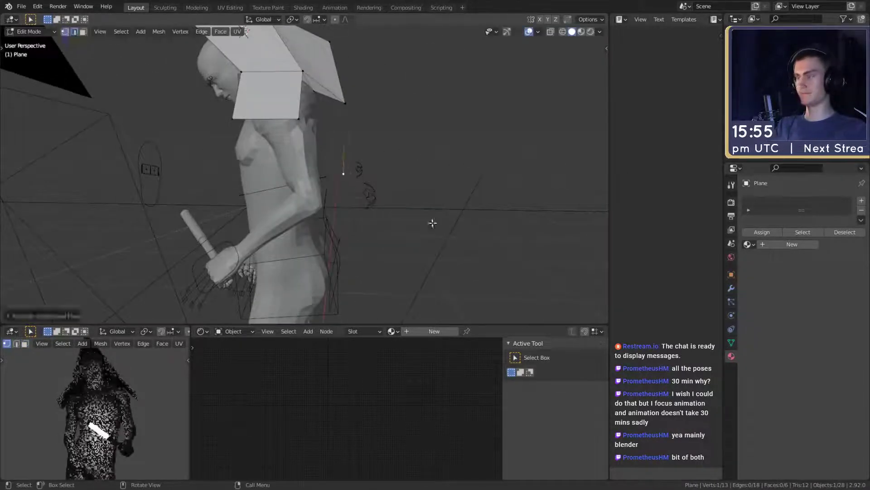
- Fill the faces between the new rear edge and both side flaps, and reposition the lower rear geometry
{"action": "key", "text": "2"}
{"action": "left_click", "coordinate": [296, 87], "text": "shift"}
{"action": "middle_click_drag", "start_coordinate": [362, 152], "coordinate": [300, 160]}
{"action": "key", "text": "f"}
{"action": "key", "text": "f"}
{"action": "middle_click_drag", "start_coordinate": [238, 170], "coordinate": [323, 192]}
{"action": "key", "text": "g"}
{"action": "left_click", "coordinate": [402, 155]}
{"action": "key", "text": "g"}
{"action": "left_click", "coordinate": [349, 167]}
- Delete one lower rear side face of the hood and refill it from its bordering edge
{"action": "key", "text": "3"}
{"action": "left_click", "coordinate": [305, 195]}
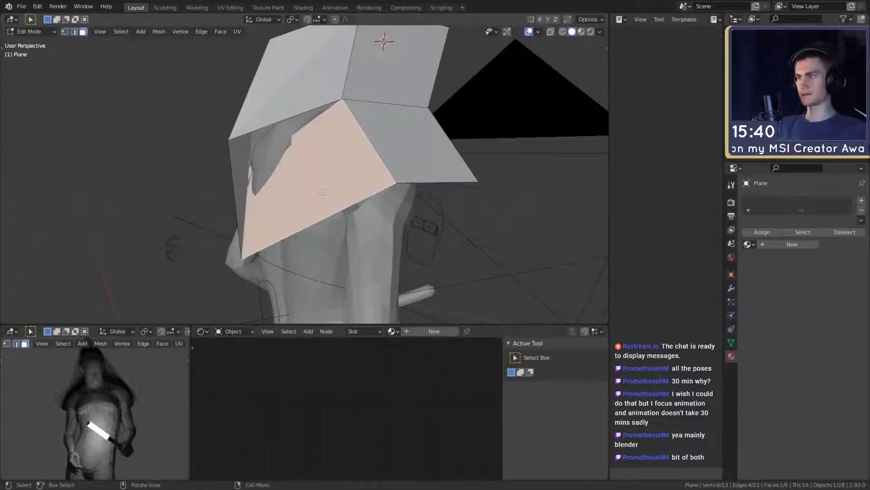
{"action": "key", "text": "x"}
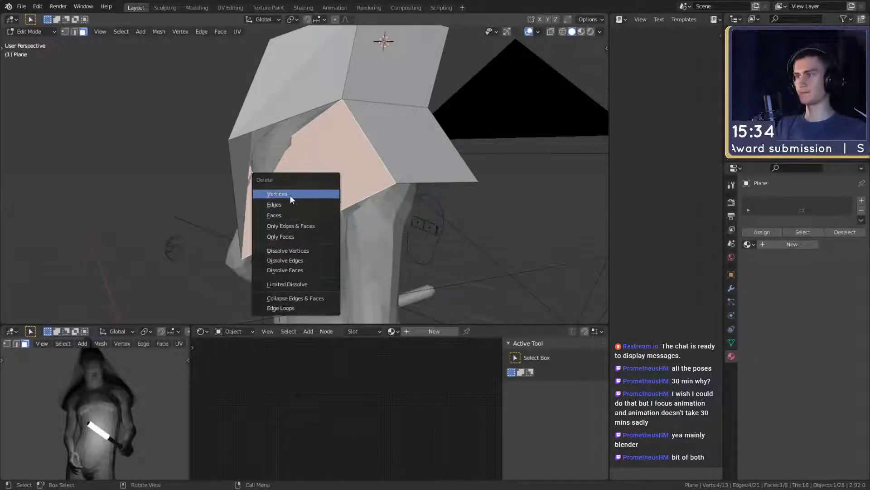
{"action": "left_click", "coordinate": [282, 214]}
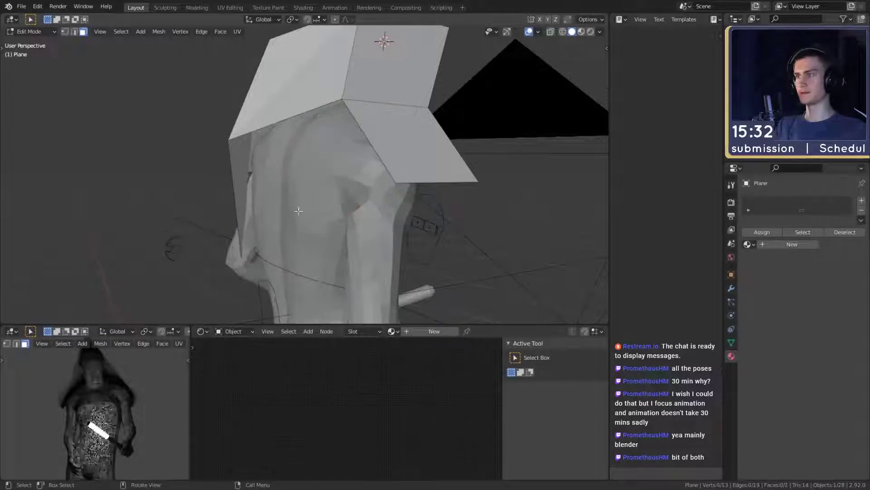
{"action": "middle_click_drag", "start_coordinate": [299, 211], "coordinate": [355, 200]}
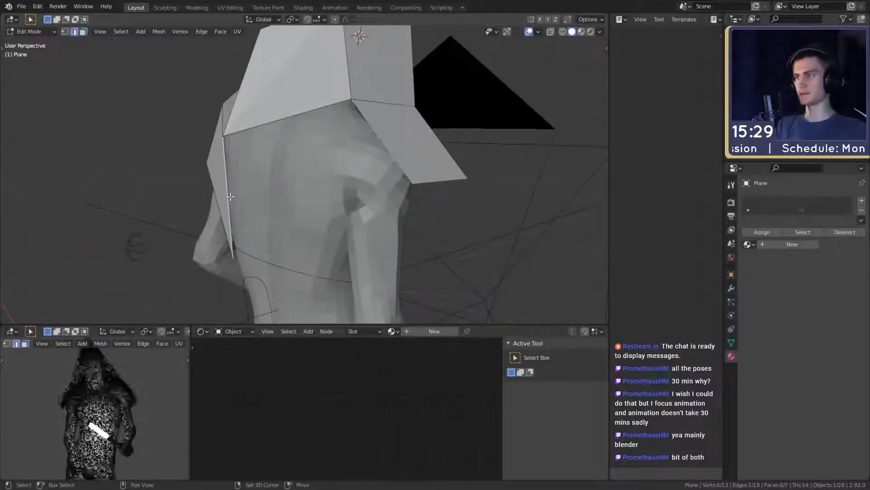
{"action": "key", "text": "f"}
- Extrude the hood's two front opening edges downward to form a rim around the face
{"action": "middle_click_drag", "start_coordinate": [230, 196], "coordinate": [270, 144]}
{"action": "left_click", "coordinate": [305, 144], "text": "shift"}
{"action": "key", "text": "e"}
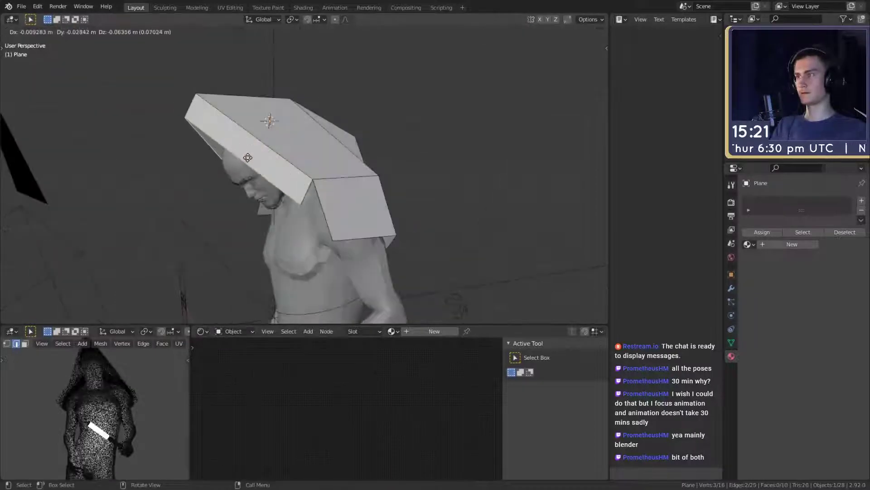
{"action": "left_click", "coordinate": [263, 178]}
{"action": "middle_click_drag", "start_coordinate": [262, 178], "coordinate": [230, 93]}
{"action": "scroll", "coordinate": [215, 77], "scroll_direction": "up", "scroll_amount": 1}
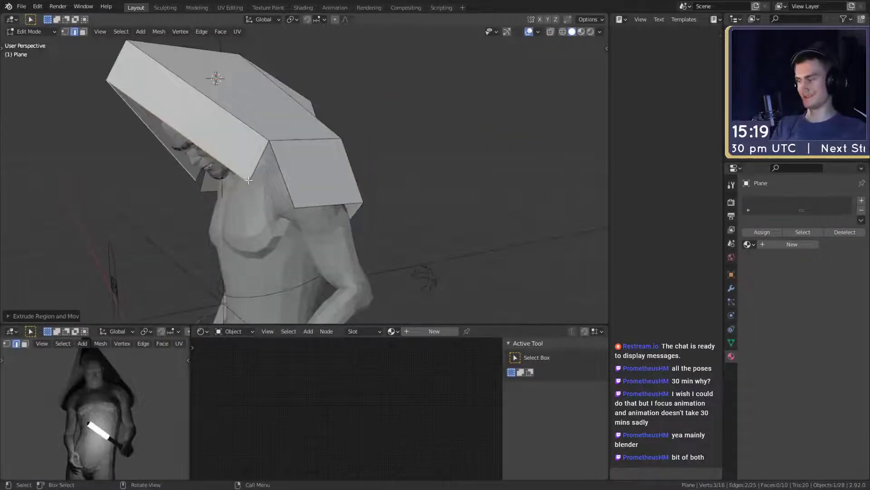
- Extrude the lower front rim vertex on one side downward and fill a face between it and the side flap
{"action": "key", "text": "1"}
{"action": "left_click", "coordinate": [264, 155]}
{"action": "middle_click_drag", "start_coordinate": [264, 155], "coordinate": [298, 175], "text": "shift"}
{"action": "left_click", "coordinate": [288, 165]}
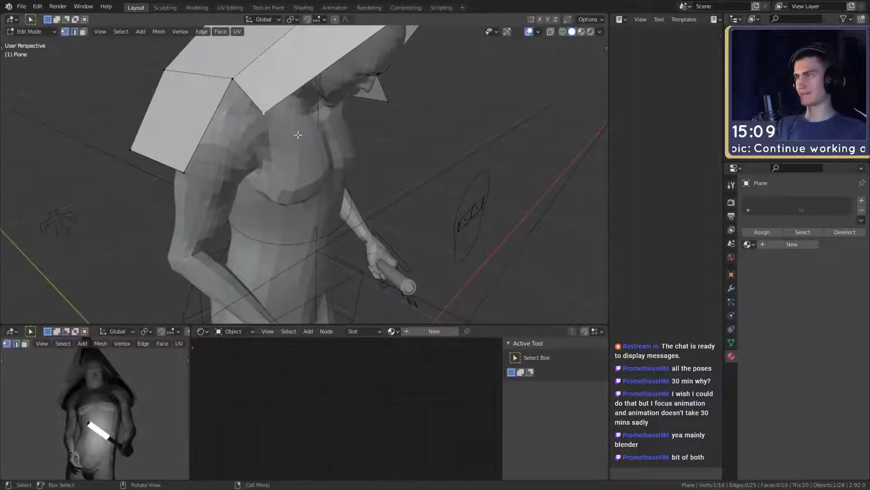
{"action": "middle_click_drag", "start_coordinate": [298, 135], "coordinate": [256, 154]}
{"action": "key", "text": "e"}
{"action": "left_click", "coordinate": [249, 189]}
{"action": "key", "text": "2"}
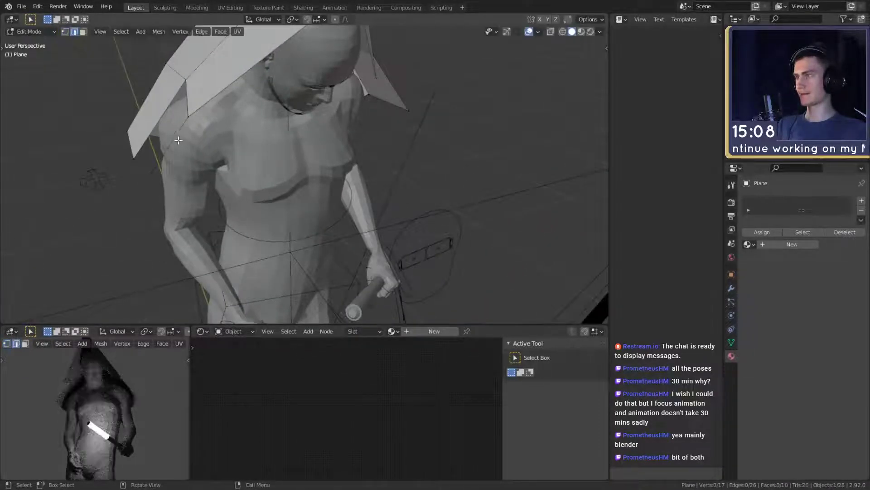
{"action": "middle_click_drag", "start_coordinate": [325, 131], "coordinate": [274, 150]}
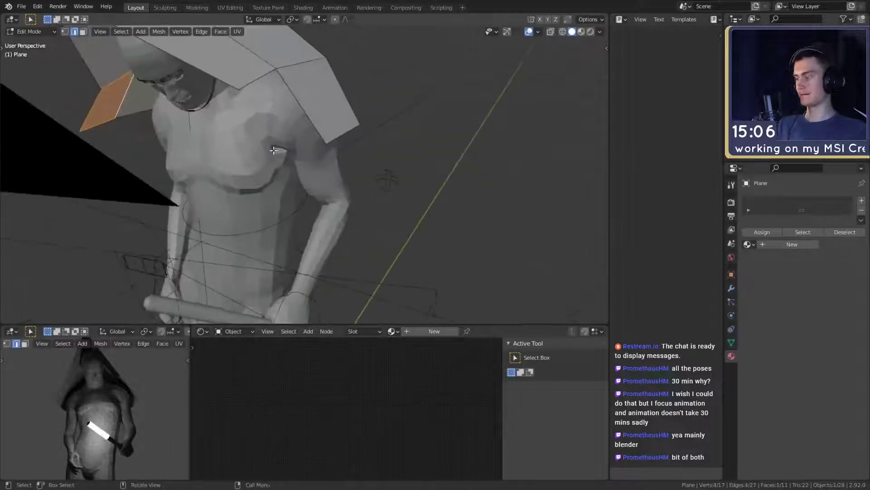
- Extrude the opposite lower front rim vertex and fill the matching face beside that shoulder flap
{"action": "left_click", "coordinate": [354, 190]}
{"action": "key", "text": "2"}
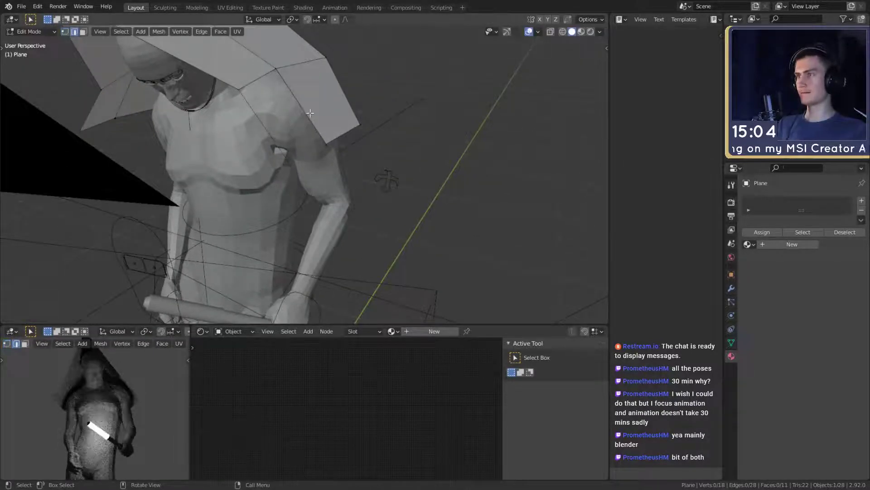
{"action": "middle_click_drag", "start_coordinate": [385, 151], "coordinate": [336, 115]}
{"action": "middle_click_drag", "start_coordinate": [235, 149], "coordinate": [371, 138]}
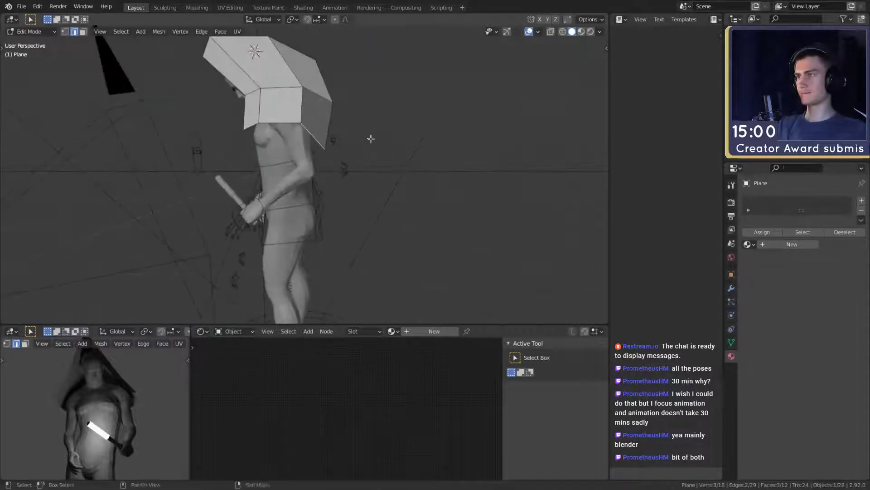
- Extrude the hood's lower border edges down to thigh level as a cloak and reposition the new hem
{"action": "mouse_move", "coordinate": [306, 138]}
{"action": "middle_mouse_down"}
{"action": "mouse_move", "coordinate": [390, 114]}
{"action": "mouse_move", "coordinate": [404, 127]}
{"action": "mouse_move", "coordinate": [302, 112]}
{"action": "mouse_move", "coordinate": [406, 127]}
{"action": "mouse_move", "coordinate": [317, 136]}
{"action": "middle_mouse_up"}
{"action": "key", "text": "e"}
{"action": "left_click", "coordinate": [307, 215]}
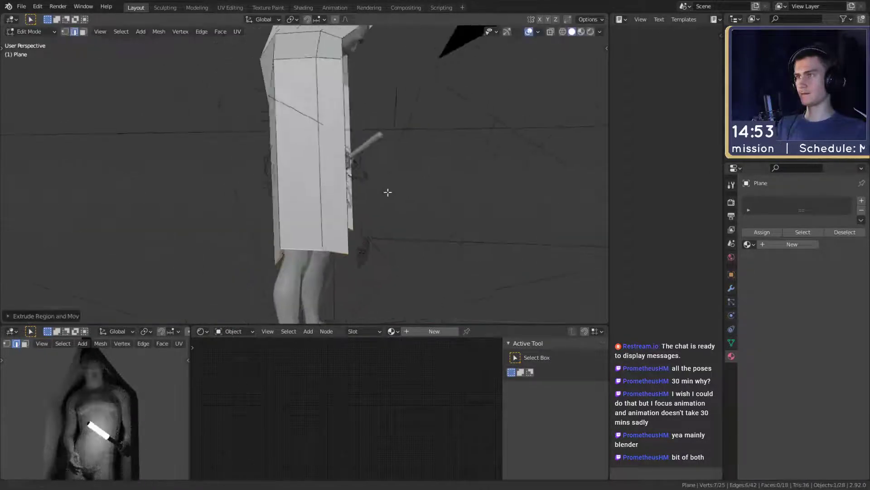
{"action": "key", "text": "g"}
{"action": "left_click", "coordinate": [363, 185]}
- Add a horizontal loop cut around the cloak and reposition one of its upper side vertices
{"action": "middle_click_drag", "start_coordinate": [363, 185], "coordinate": [442, 183]}
{"action": "key", "text": "ctrl+r"}
{"action": "left_click", "coordinate": [365, 183]}
{"action": "left_click", "coordinate": [364, 184]}
{"action": "middle_click_drag", "start_coordinate": [364, 183], "coordinate": [348, 154]}
{"action": "left_click", "coordinate": [415, 196]}
{"action": "left_click", "coordinate": [381, 147]}
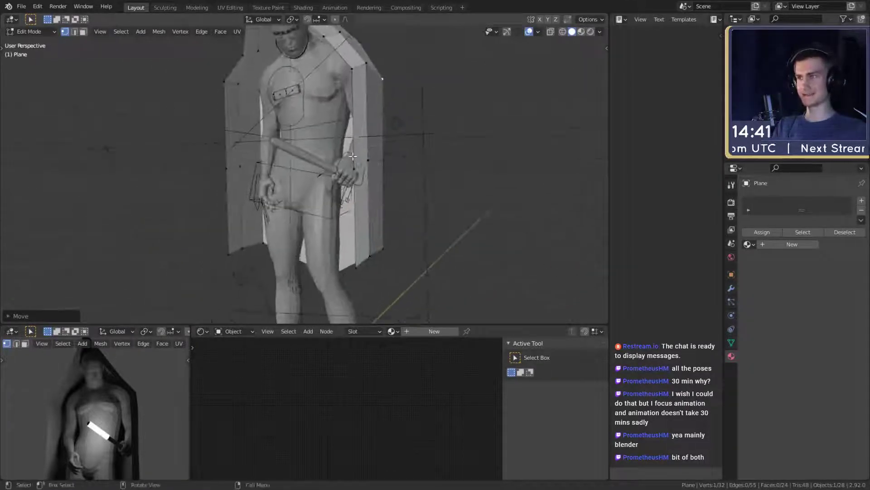
- Fill a face across the chest between the two front shoulder edges of the cloak
{"action": "middle_click_drag", "start_coordinate": [285, 172], "coordinate": [357, 171]}
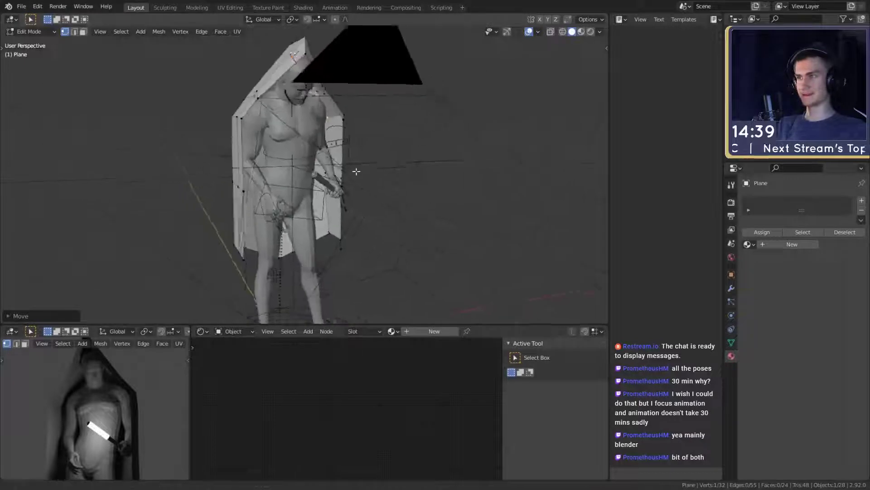
{"action": "middle_click_drag", "start_coordinate": [414, 174], "coordinate": [344, 183]}
{"action": "middle_click_drag", "start_coordinate": [341, 136], "coordinate": [384, 132]}
{"action": "key", "text": "2"}
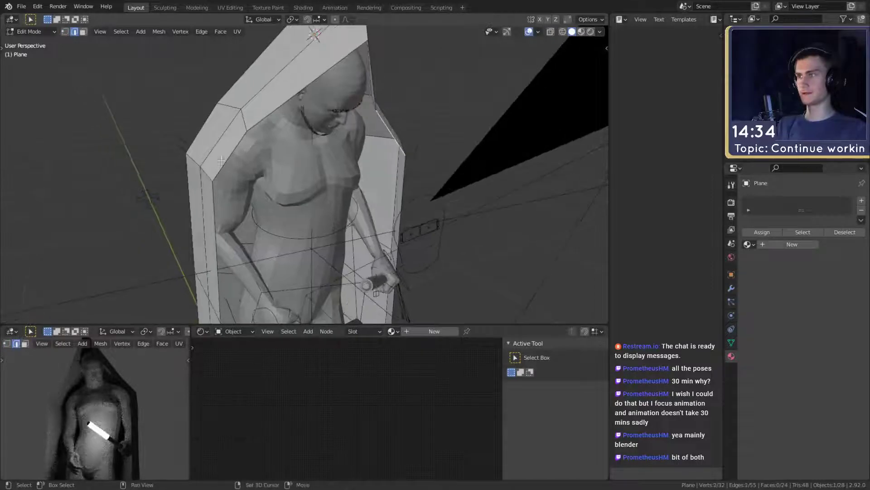
{"action": "middle_click_drag", "start_coordinate": [348, 167], "coordinate": [371, 183]}
{"action": "key", "text": "f"}
- Divide the chest face down the middle, move its centre to bend the face, and leave Edit Mode
{"action": "left_click", "coordinate": [265, 110]}
{"action": "right_click", "coordinate": [265, 110]}
{"action": "left_click", "coordinate": [316, 138]}
{"action": "key", "text": "g"}
{"action": "left_click", "coordinate": [468, 179]}
{"action": "key", "text": "Tab"}
{"action": "scroll", "coordinate": [306, 187], "scroll_direction": "down", "scroll_amount": 5}
{"action": "scroll", "coordinate": [362, 190], "scroll_direction": "up", "scroll_amount": 3}
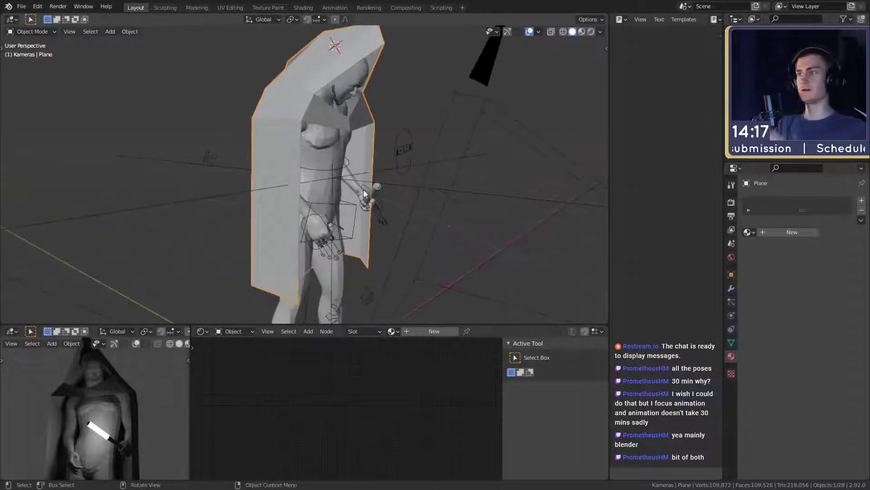
{"action": "scroll", "coordinate": [322, 145], "scroll_direction": "up", "scroll_amount": 4}
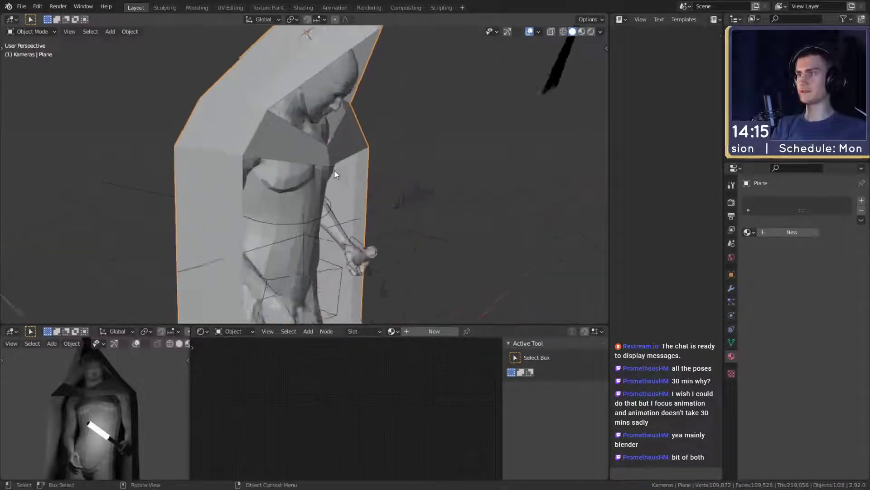
{"action": "middle_click_drag", "start_coordinate": [333, 169], "coordinate": [317, 172]}
{"action": "scroll", "coordinate": [336, 70], "scroll_direction": "down", "scroll_amount": 7}
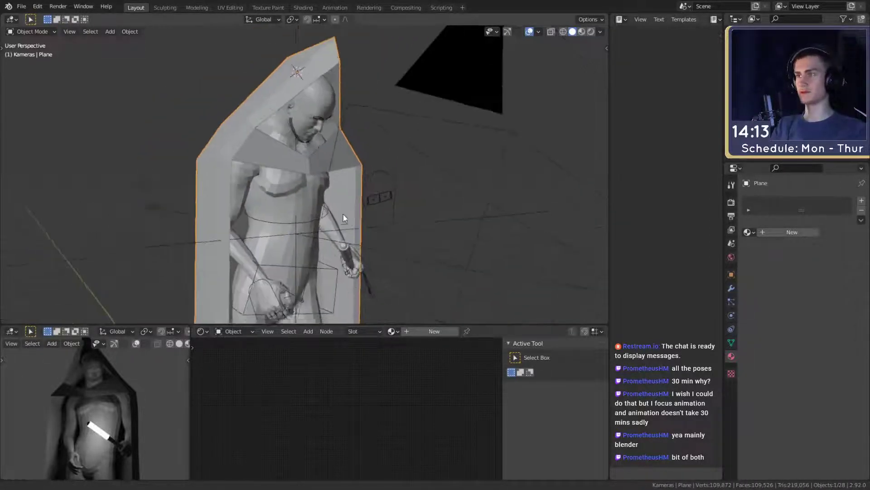
- Select the cloak and add a Subdivision Surface modifier to it
{"action": "middle_click_drag", "start_coordinate": [364, 222], "coordinate": [345, 207]}
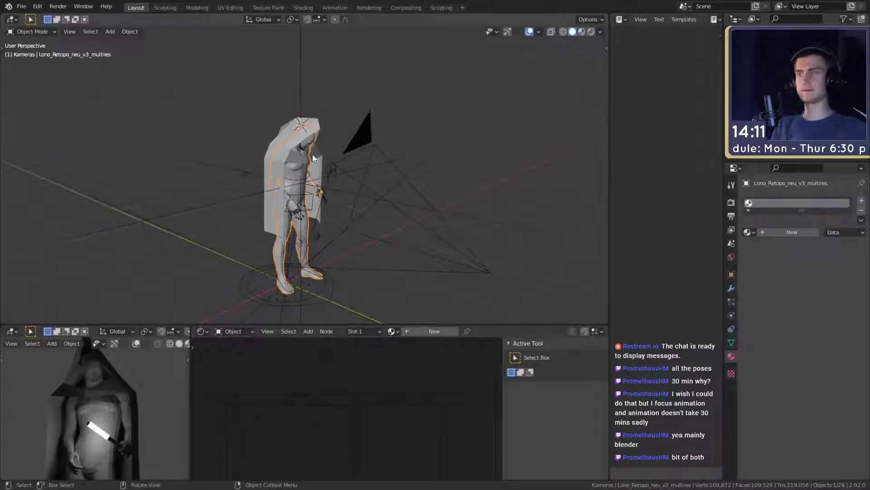
{"action": "left_click", "coordinate": [288, 135]}
{"action": "scroll", "coordinate": [328, 181], "scroll_direction": "up", "scroll_amount": 2}
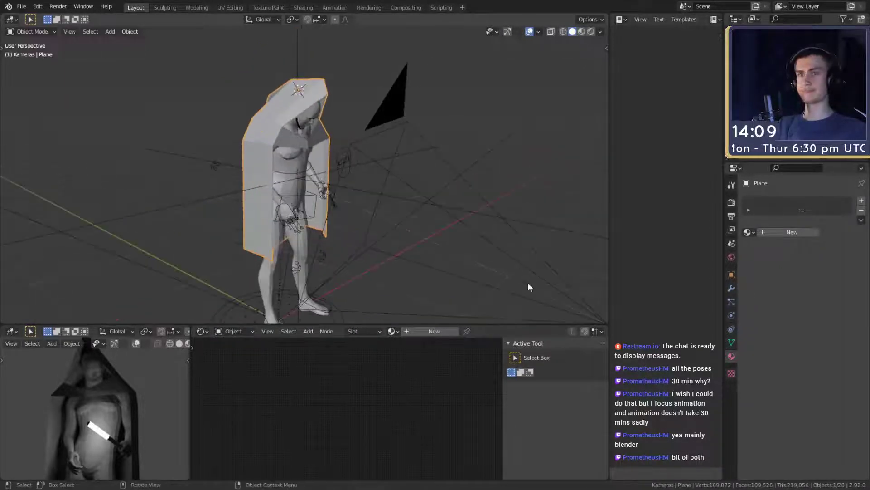
{"action": "left_click", "coordinate": [732, 287]}
{"action": "left_click", "coordinate": [766, 200]}
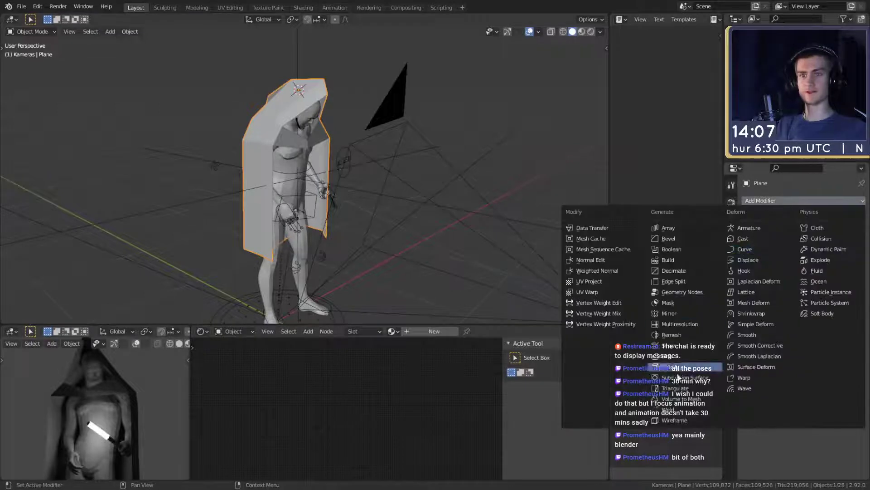
{"action": "left_click", "coordinate": [683, 378]}
- Try the cloak's subdivision with the Simple type and switch back to Catmull-Clark
{"action": "middle_click_drag", "start_coordinate": [414, 230], "coordinate": [446, 187]}
{"action": "left_click", "coordinate": [422, 190]}
{"action": "key", "text": "g"}
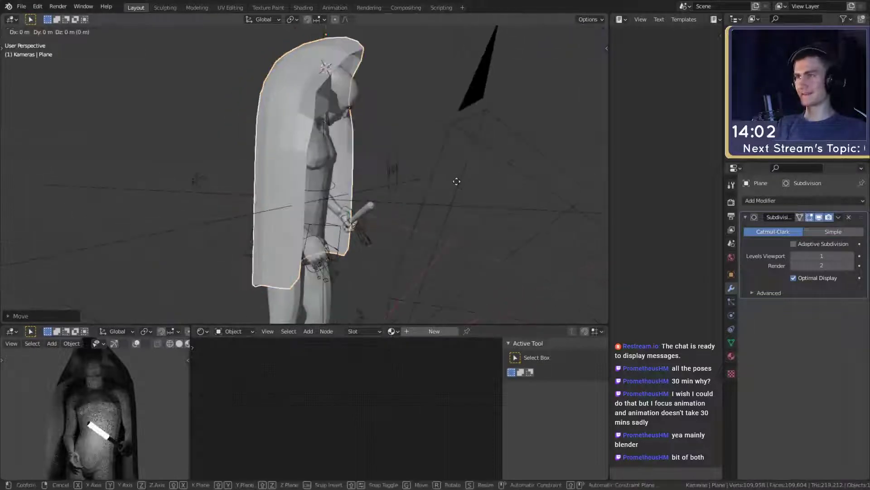
{"action": "right_click", "coordinate": [457, 180]}
{"action": "left_click", "coordinate": [847, 231]}
{"action": "middle_click_drag", "start_coordinate": [540, 224], "coordinate": [360, 202]}
{"action": "left_click", "coordinate": [769, 232]}
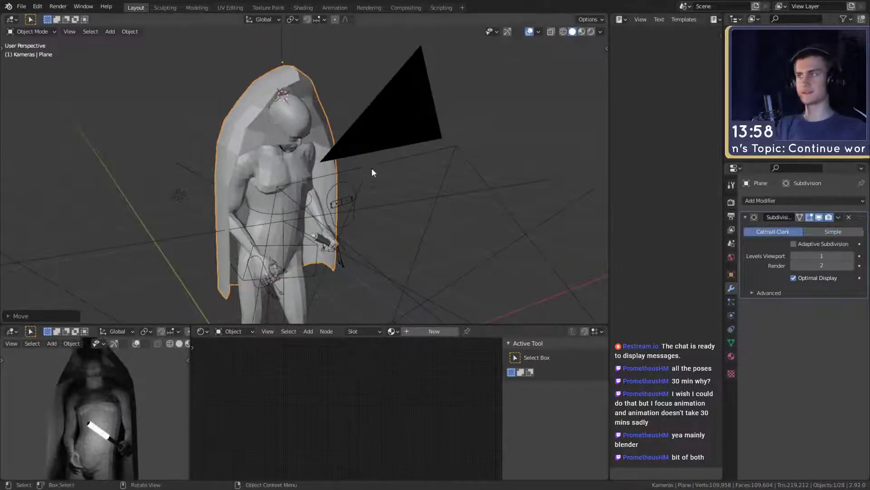
- Enter Edit Mode on the cloak and reposition the selected chest edge
{"action": "middle_click_drag", "start_coordinate": [371, 167], "coordinate": [413, 176]}
{"action": "key", "text": "Tab"}
{"action": "key", "text": "g"}
{"action": "left_click", "coordinate": [424, 214]}
- Select the edges at mid-height across the cloak's back and move them outward, away from the body
{"action": "middle_click_drag", "start_coordinate": [423, 213], "coordinate": [365, 200]}
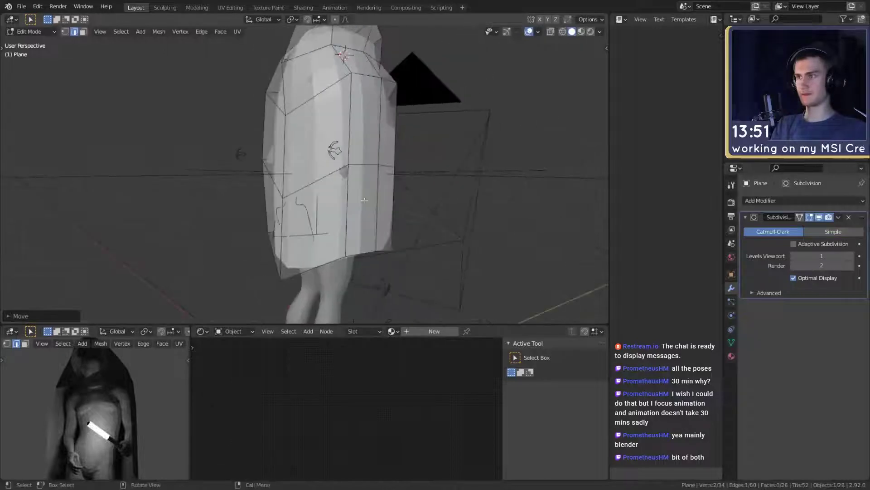
{"action": "left_click", "coordinate": [322, 178]}
{"action": "middle_click_drag", "start_coordinate": [322, 178], "coordinate": [442, 190]}
{"action": "left_click", "coordinate": [337, 176], "text": "shift"}
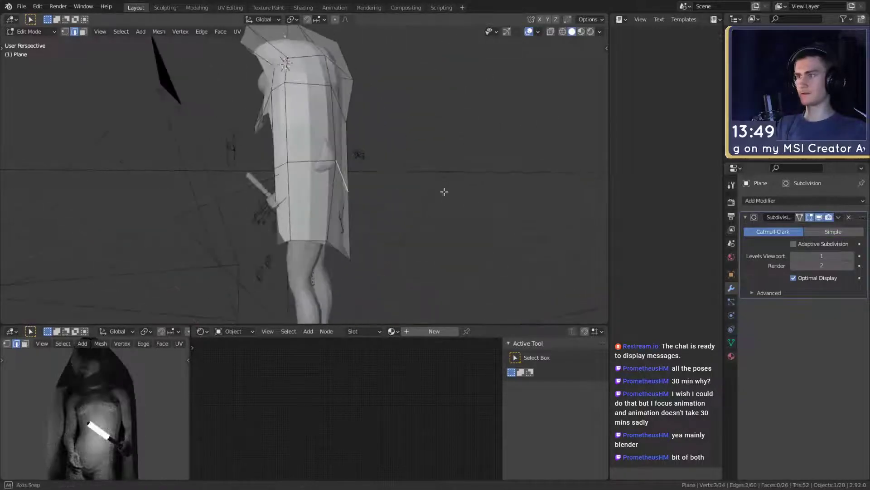
{"action": "key", "text": "g"}
{"action": "left_click", "coordinate": [454, 191]}
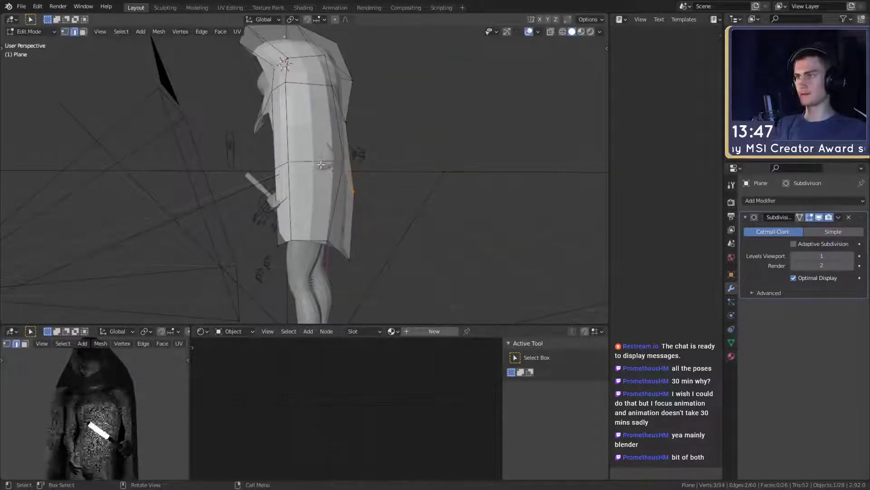
- Scale the two mid-height side edges of the cloak outward along X to widen it, and leave Edit Mode
{"action": "middle_click_drag", "start_coordinate": [352, 179], "coordinate": [264, 177]}
{"action": "key", "text": "s"}
{"action": "key", "text": "x"}
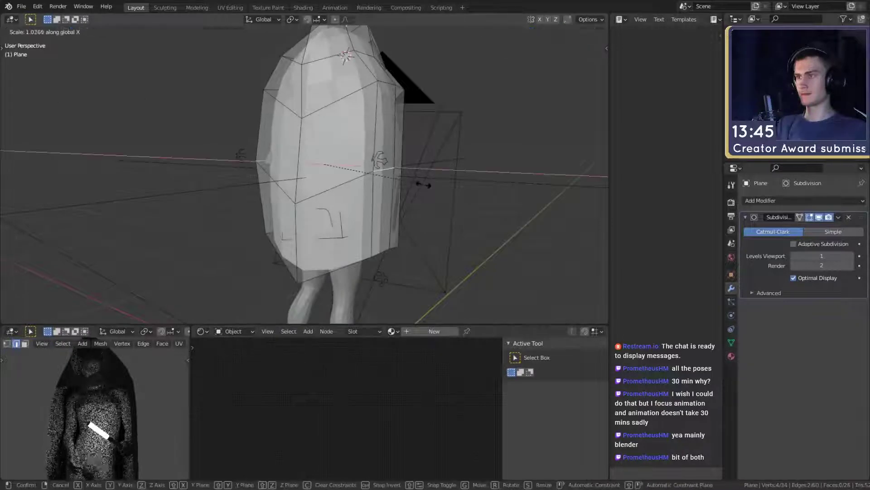
{"action": "left_click", "coordinate": [453, 189]}
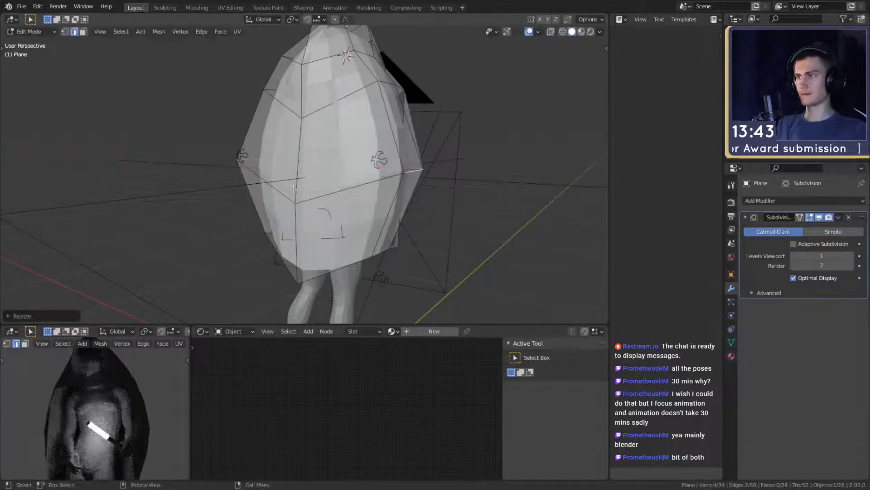
{"action": "middle_click_drag", "start_coordinate": [453, 189], "coordinate": [383, 195]}
{"action": "key", "text": "Tab"}
- Enable Cloth physics on the cloak, leaving Collision disabled
{"action": "left_click", "coordinate": [730, 316]}
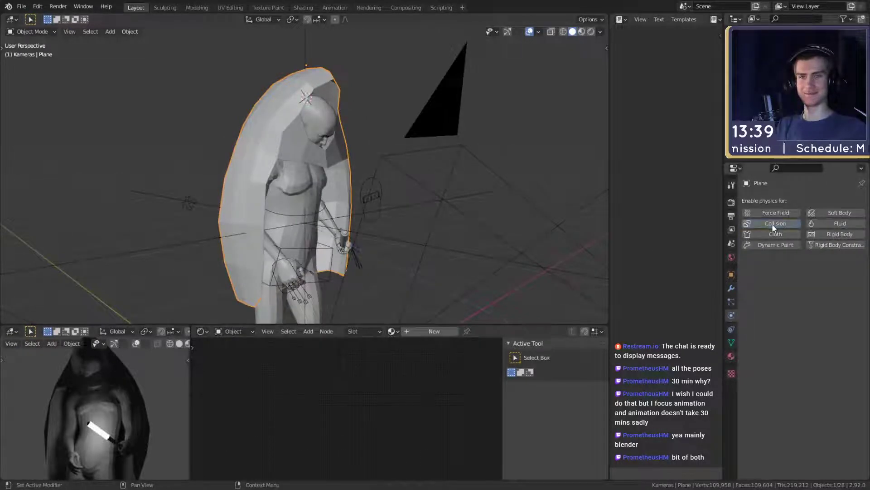
{"action": "left_click", "coordinate": [772, 224]}
{"action": "left_click", "coordinate": [748, 224]}
{"action": "middle_click_drag", "start_coordinate": [498, 230], "coordinate": [394, 229]}
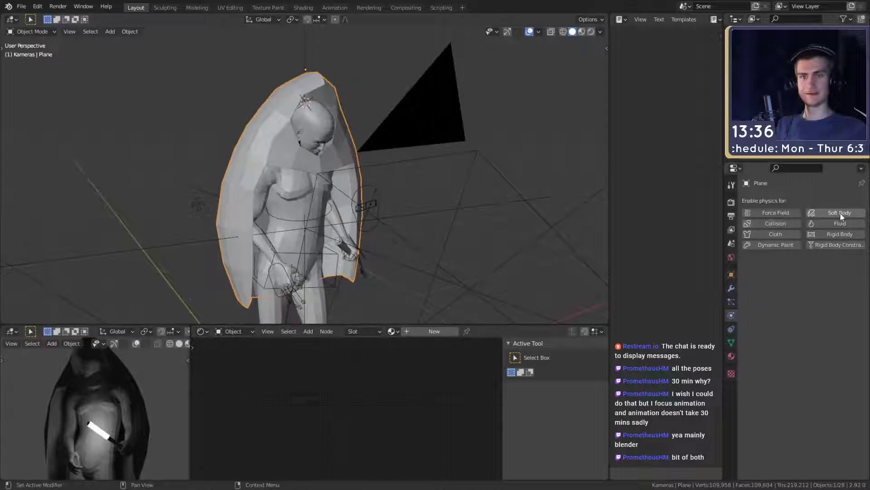
{"action": "left_click", "coordinate": [766, 236]}
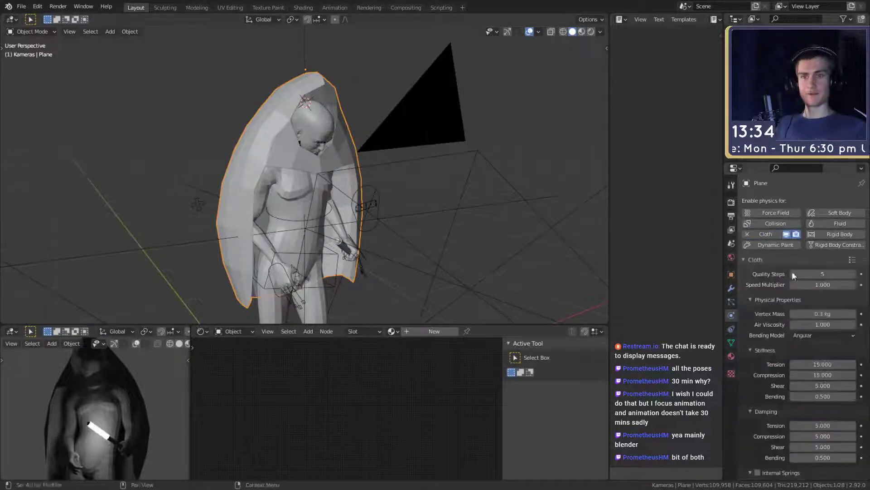
{"action": "middle_click_drag", "start_coordinate": [431, 217], "coordinate": [328, 228]}
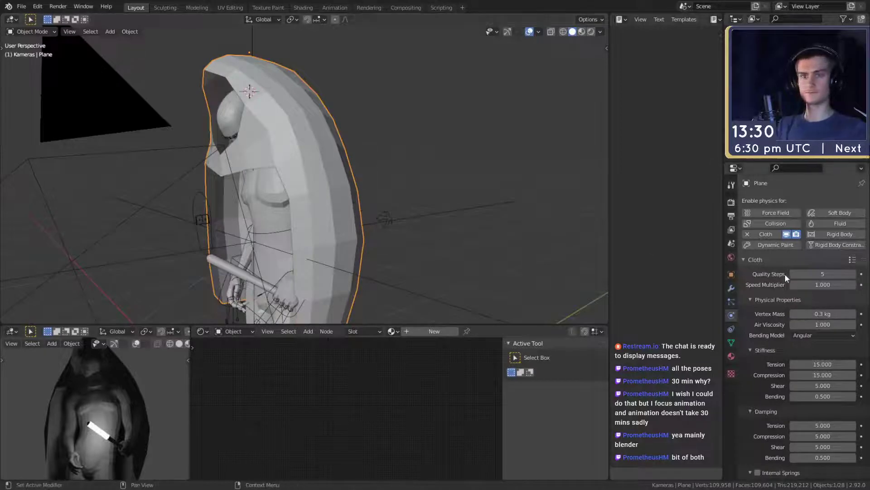
- Split off a new area below the main 3D viewport, resize it, and turn it into a Timeline
{"action": "middle_click_drag", "start_coordinate": [342, 235], "coordinate": [250, 339]}
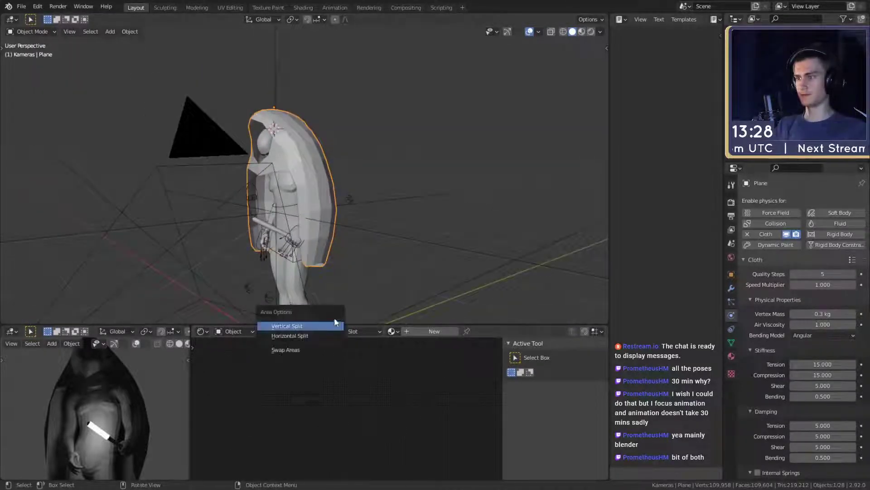
{"action": "left_click", "coordinate": [389, 273]}
{"action": "left_click_drag", "start_coordinate": [343, 325], "coordinate": [343, 392]}
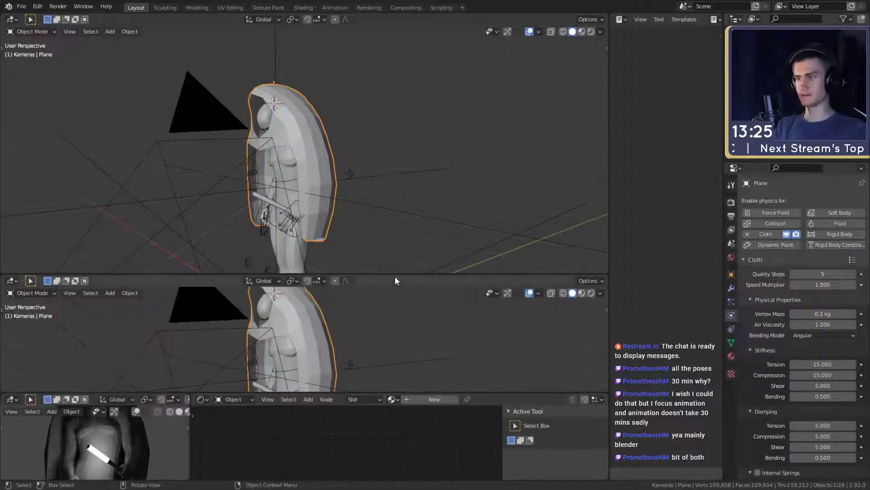
{"action": "left_click_drag", "start_coordinate": [395, 274], "coordinate": [395, 290]}
{"action": "key", "text": "shift+F12"}
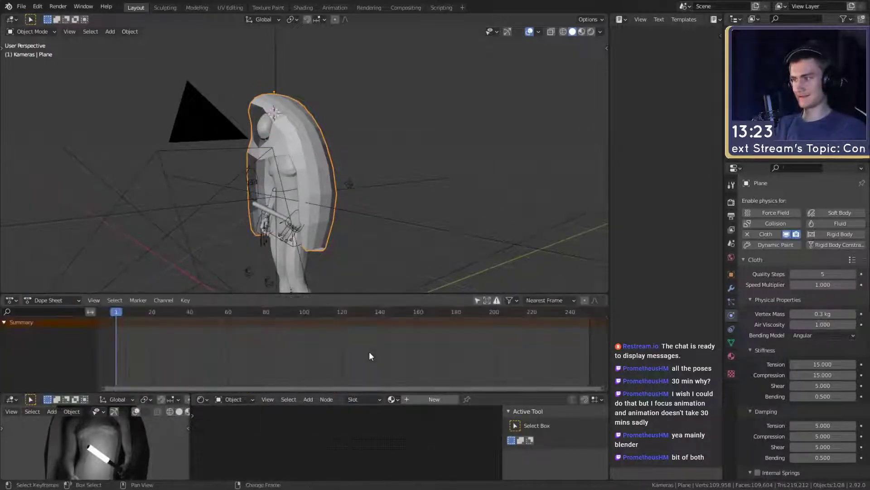
{"action": "key", "text": "shift+F12"}
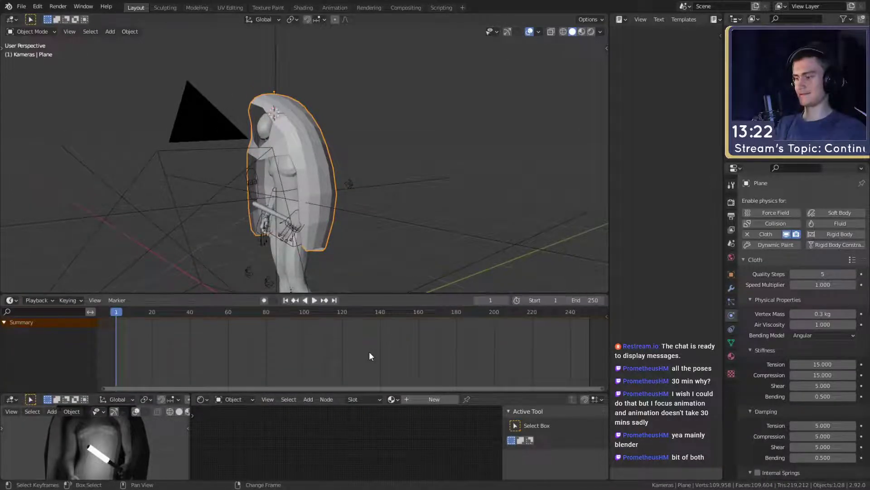
- Play the cloak's first cloth simulation briefly and return to frame 1
{"action": "left_click", "coordinate": [314, 300]}
{"action": "left_click", "coordinate": [315, 300]}
{"action": "left_click", "coordinate": [285, 300]}
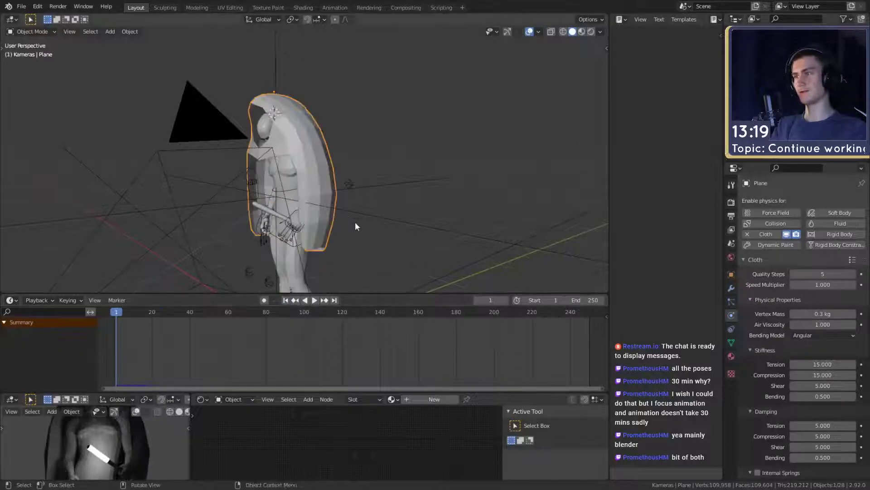
- Enable Collision physics on the character's body and reselect the cloak
{"action": "middle_click_drag", "start_coordinate": [355, 222], "coordinate": [337, 159]}
{"action": "left_click", "coordinate": [430, 205]}
{"action": "left_click", "coordinate": [774, 224]}
{"action": "left_click", "coordinate": [336, 159]}
{"action": "mouse_move", "coordinate": [377, 179]}
{"action": "middle_mouse_down"}
{"action": "mouse_move", "coordinate": [364, 181]}
{"action": "mouse_move", "coordinate": [375, 184]}
{"action": "middle_mouse_up"}
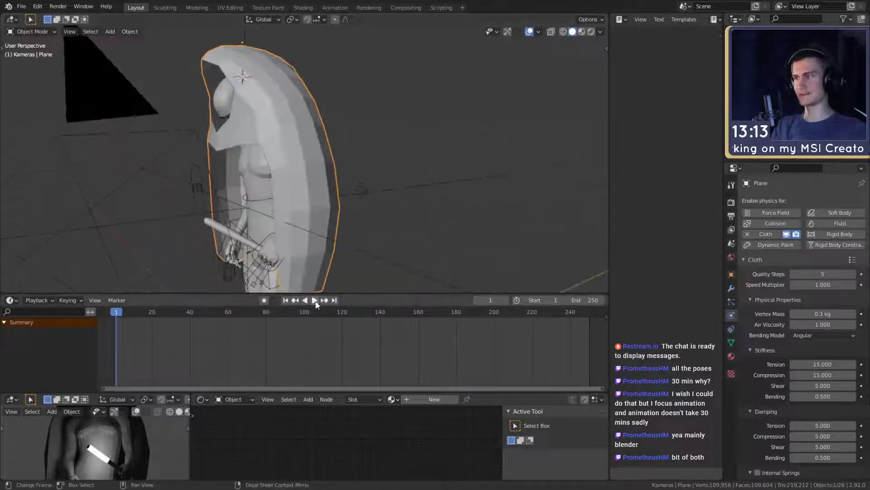
- Play the simulation to frame 26 with the body as collider, rewind, and review the body's collision settings
{"action": "left_click", "coordinate": [314, 300]}
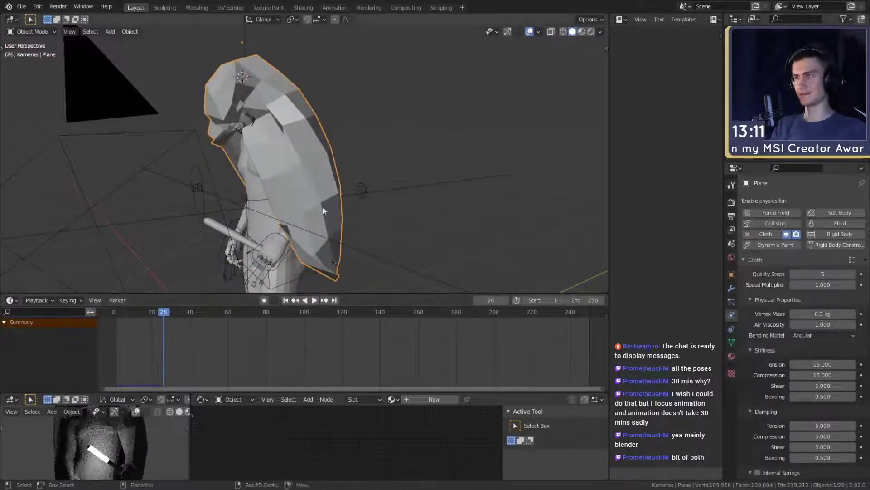
{"action": "middle_click_drag", "start_coordinate": [324, 210], "coordinate": [443, 158]}
{"action": "key", "text": "shift+Left"}
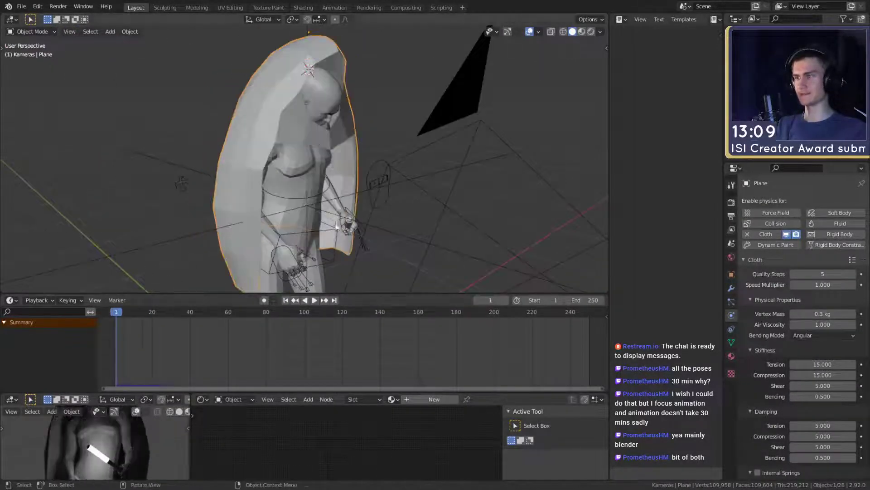
{"action": "left_click", "coordinate": [311, 188]}
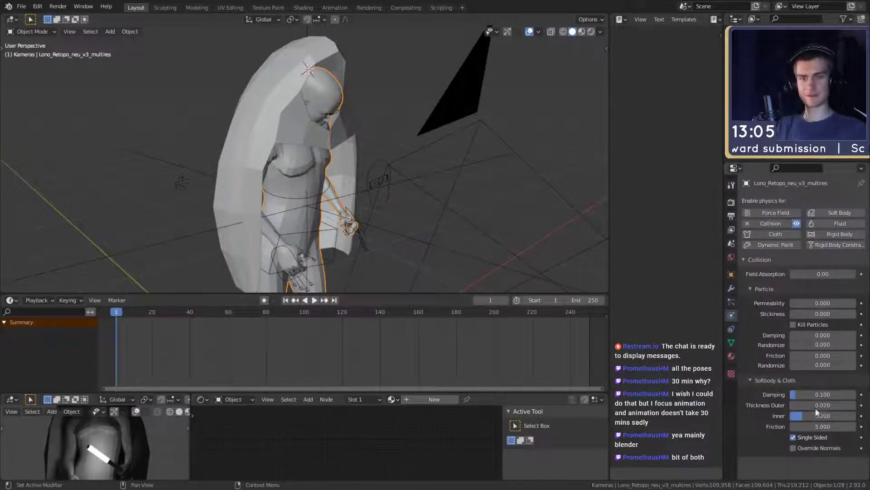
{"action": "middle_click_drag", "start_coordinate": [482, 236], "coordinate": [363, 189]}
- Raise the viewport level of the cloak's Subdivision modifier to 3
{"action": "left_click", "coordinate": [363, 188]}
{"action": "left_click", "coordinate": [732, 289]}
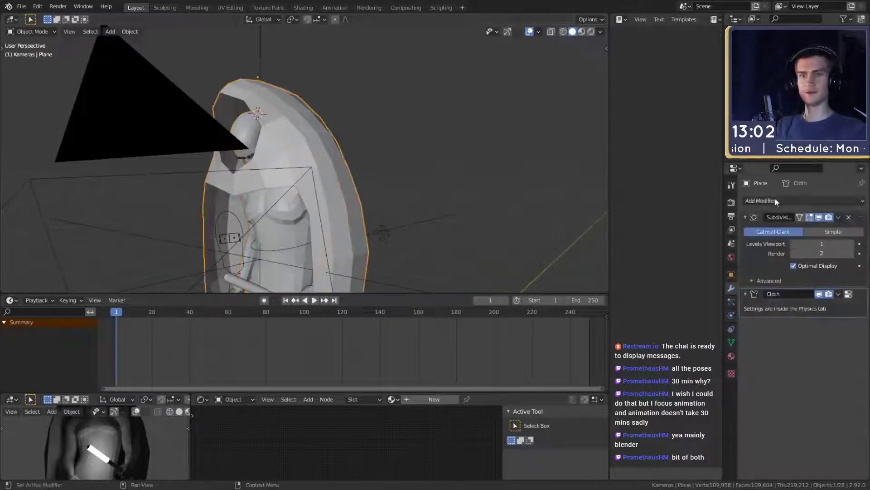
{"action": "left_click", "coordinate": [851, 244]}
{"action": "middle_click_drag", "start_coordinate": [495, 213], "coordinate": [418, 182]}
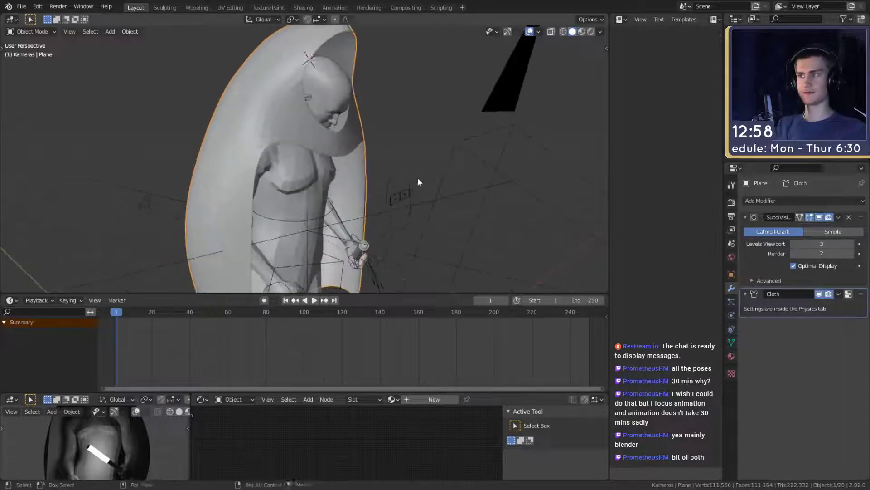
- Run the denser cloth simulation to frame 32 and enlarge the camera preview area to check the drape
{"action": "left_click", "coordinate": [314, 301]}
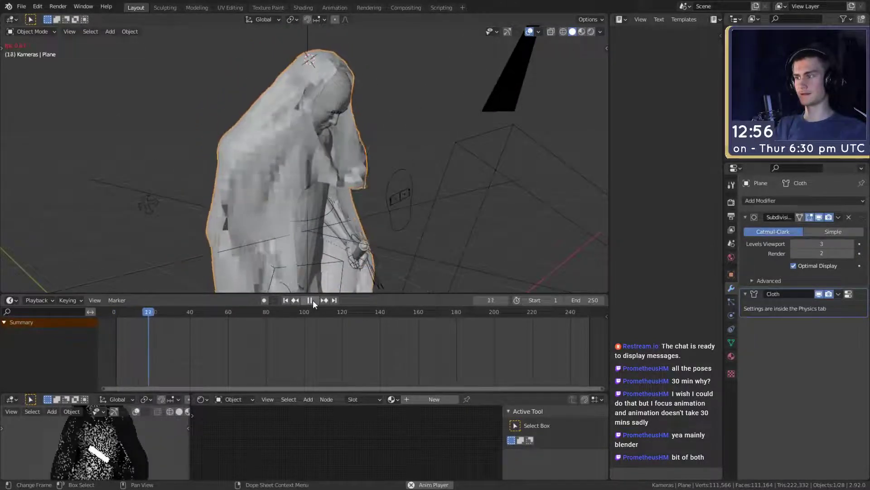
{"action": "left_click", "coordinate": [313, 300]}
{"action": "middle_click_drag", "start_coordinate": [330, 290], "coordinate": [363, 199]}
{"action": "scroll", "coordinate": [155, 399], "scroll_direction": "down", "scroll_amount": 2}
{"action": "scroll", "coordinate": [118, 456], "scroll_direction": "down", "scroll_amount": 3}
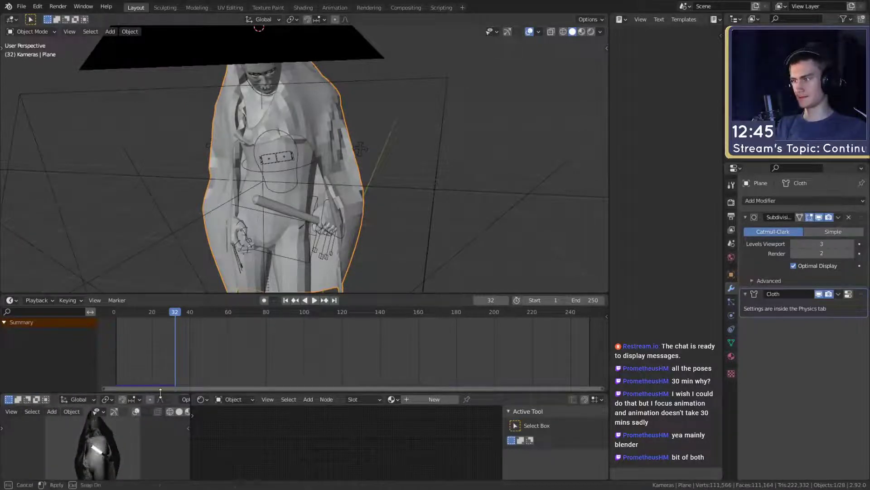
{"action": "left_click_drag", "start_coordinate": [159, 392], "coordinate": [157, 329]}
{"action": "scroll", "coordinate": [115, 418], "scroll_direction": "up", "scroll_amount": 3}
- Apply smooth shading to the draped cloak
{"action": "middle_click_drag", "start_coordinate": [254, 217], "coordinate": [353, 204]}
{"action": "right_click", "coordinate": [279, 144]}
{"action": "left_click", "coordinate": [280, 147]}
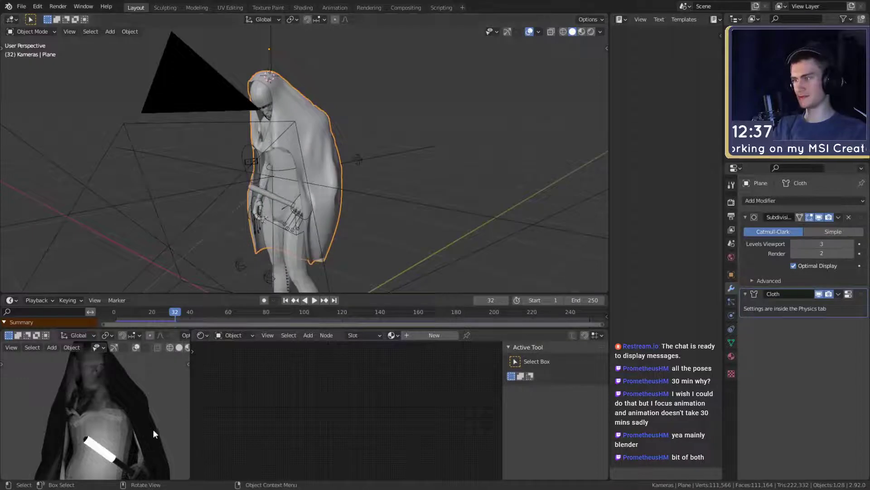
- Raise the cloak's viewport subdivision level to 4, test the simulation from frame 1, and rewind
{"action": "left_click", "coordinate": [851, 244]}
{"action": "left_click", "coordinate": [285, 300]}
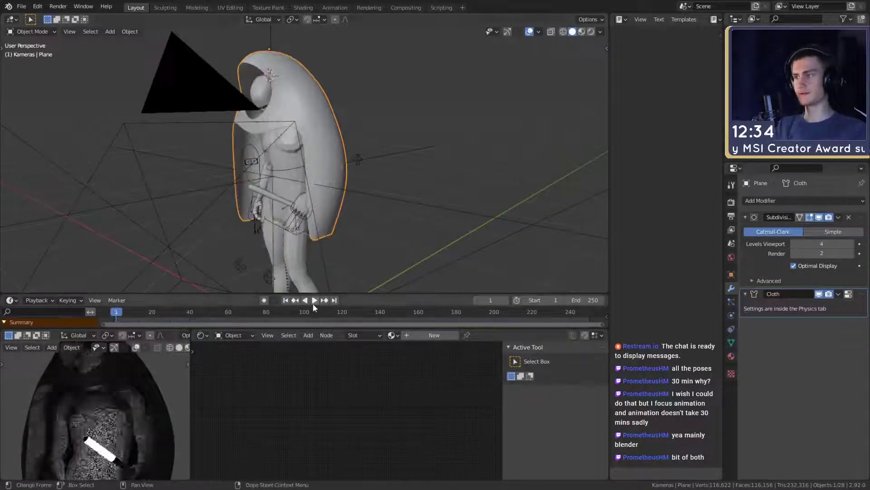
{"action": "left_click", "coordinate": [316, 300]}
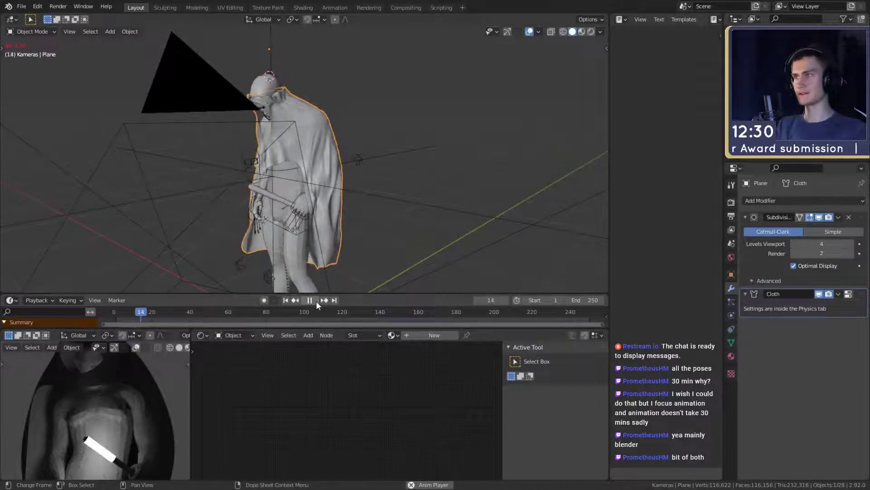
{"action": "left_click", "coordinate": [316, 301]}
{"action": "left_click", "coordinate": [287, 300]}
- Select the character's body and set its collision Thickness Outer to 0.010
{"action": "middle_click_drag", "start_coordinate": [353, 176], "coordinate": [443, 167]}
{"action": "left_click", "coordinate": [352, 87]}
{"action": "middle_click_drag", "start_coordinate": [352, 87], "coordinate": [388, 115]}
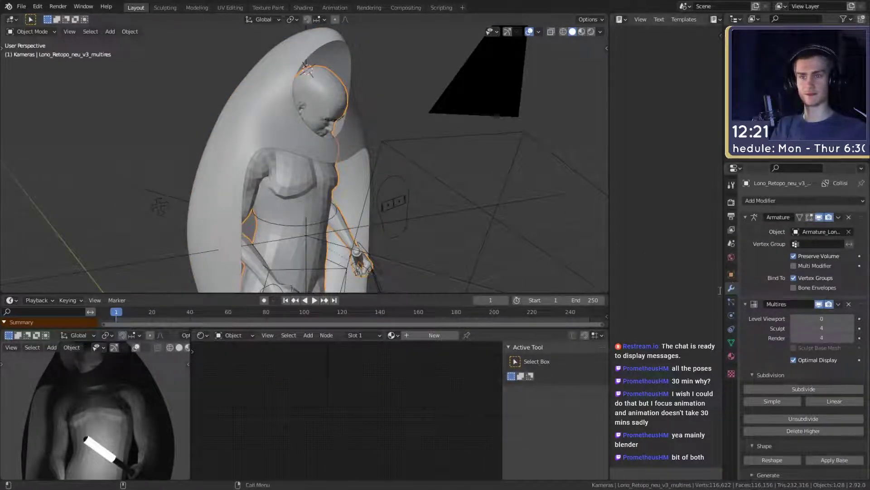
{"action": "left_click", "coordinate": [731, 316]}
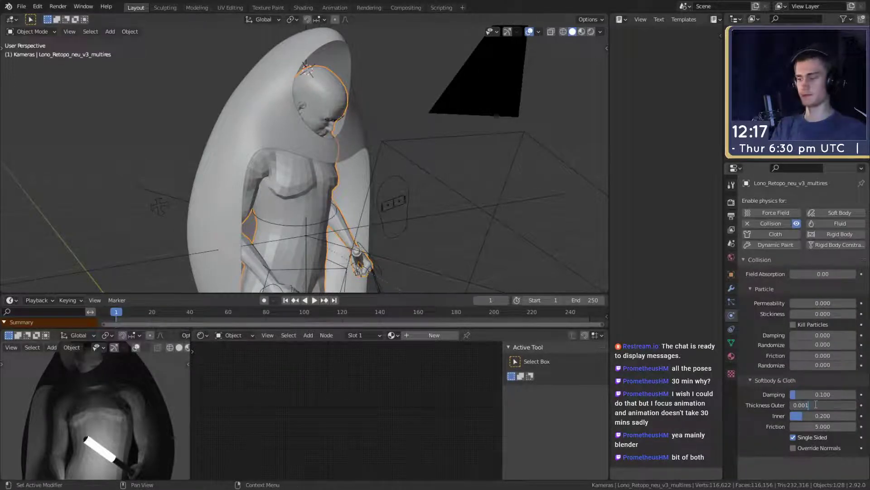
- Run the cloth simulation to frame 27, inspect how the hood drapes over the head, and select the cloak
{"action": "middle_click_drag", "start_coordinate": [483, 247], "coordinate": [328, 251]}
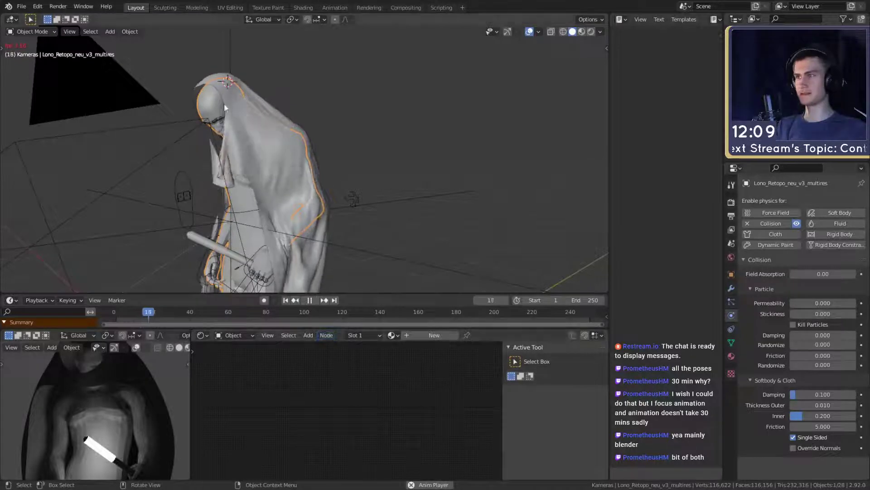
{"action": "left_click", "coordinate": [312, 301]}
{"action": "middle_click_drag", "start_coordinate": [314, 244], "coordinate": [371, 194]}
{"action": "scroll", "coordinate": [125, 443], "scroll_direction": "down", "scroll_amount": 3}
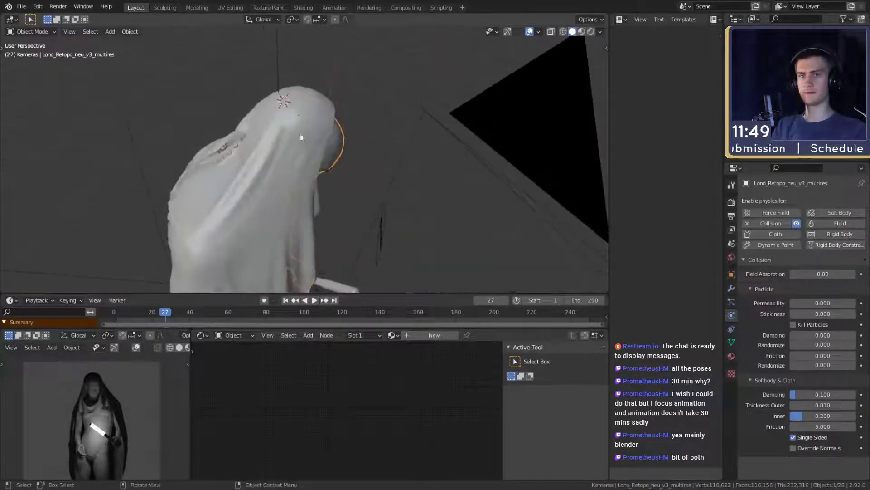
{"action": "left_click", "coordinate": [319, 94]}
{"action": "middle_click_drag", "start_coordinate": [447, 259], "coordinate": [406, 209]}
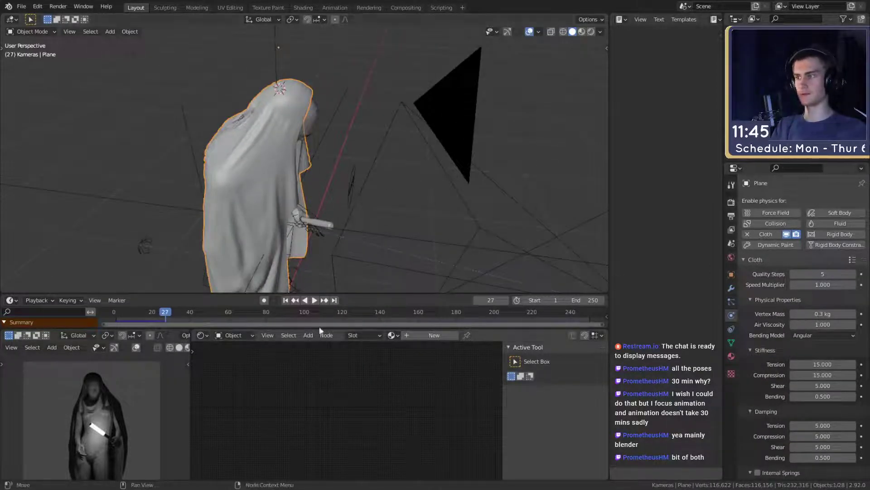
- Return to frame 1 and move the hood's front corner vertex to reshape the opening above the face
{"action": "key", "text": "shift+Left"}
{"action": "key", "text": "Tab"}
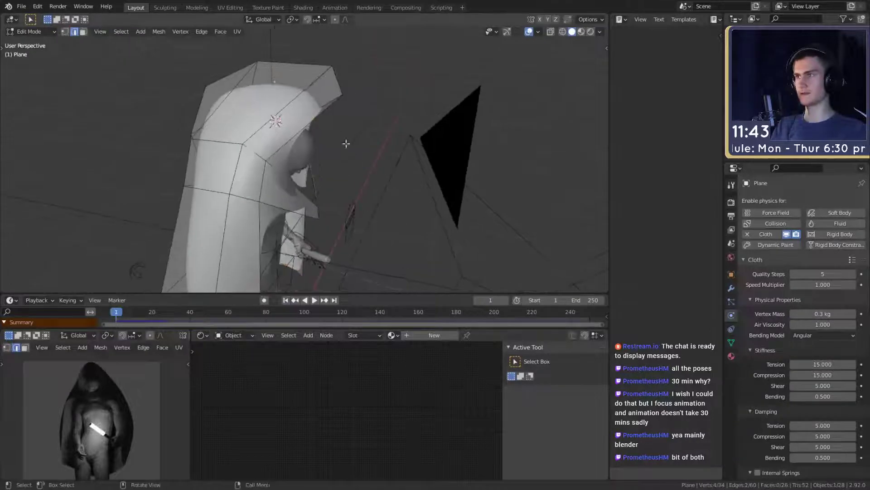
{"action": "left_click", "coordinate": [345, 100]}
{"action": "middle_click_drag", "start_coordinate": [345, 99], "coordinate": [366, 116]}
{"action": "key", "text": "g"}
{"action": "left_click", "coordinate": [384, 158]}
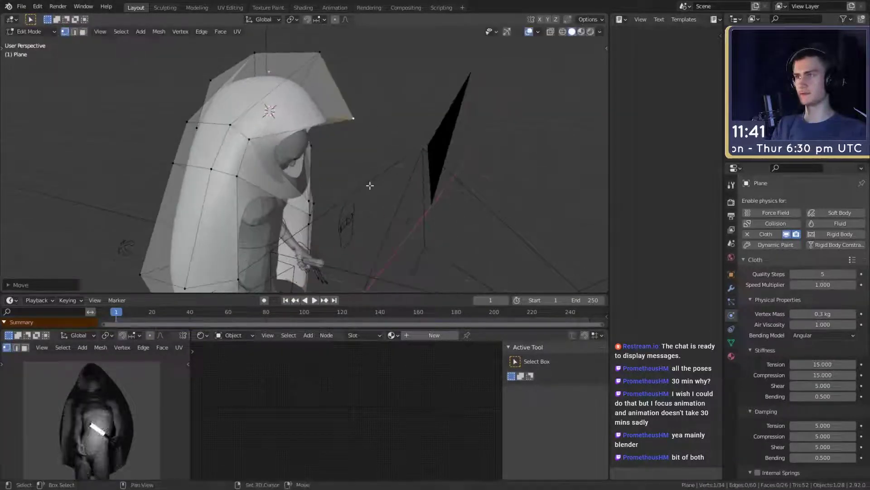
{"action": "middle_click_drag", "start_coordinate": [369, 185], "coordinate": [374, 223]}
{"action": "key", "text": "Tab"}
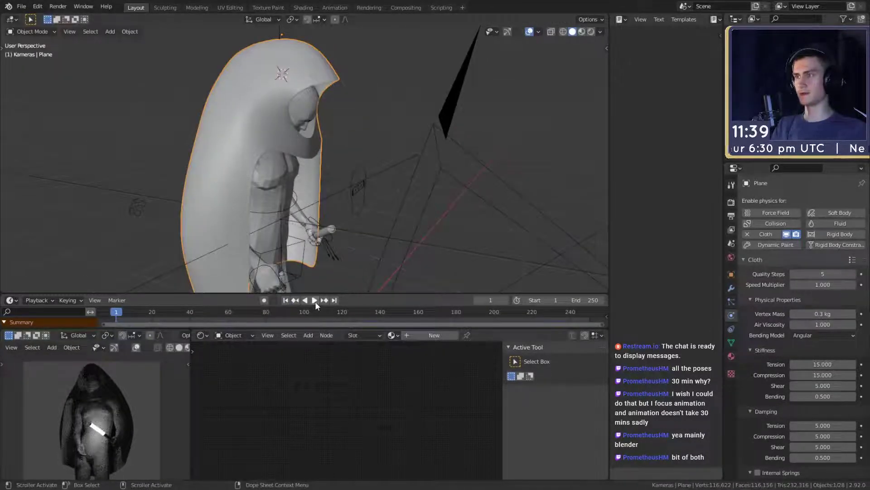
- Run the cloth simulation to frame 25 and check how the hood drapes around the face from the front
{"action": "left_click", "coordinate": [315, 301]}
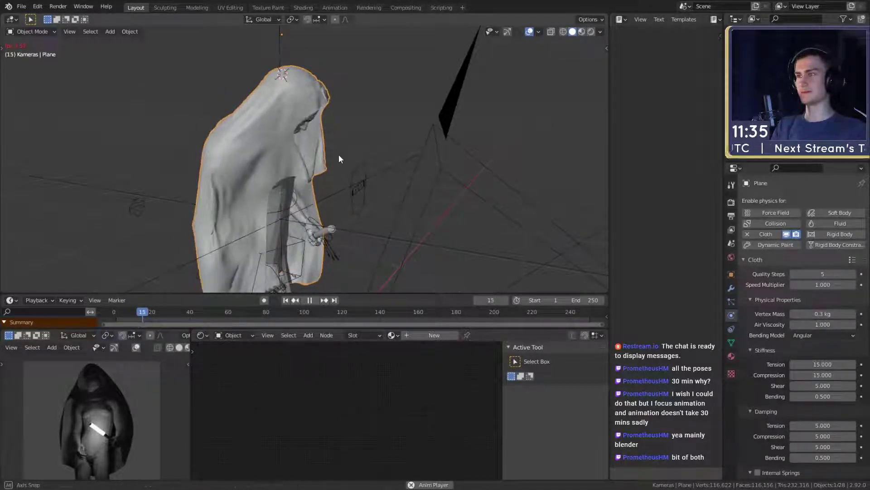
{"action": "left_click", "coordinate": [312, 300]}
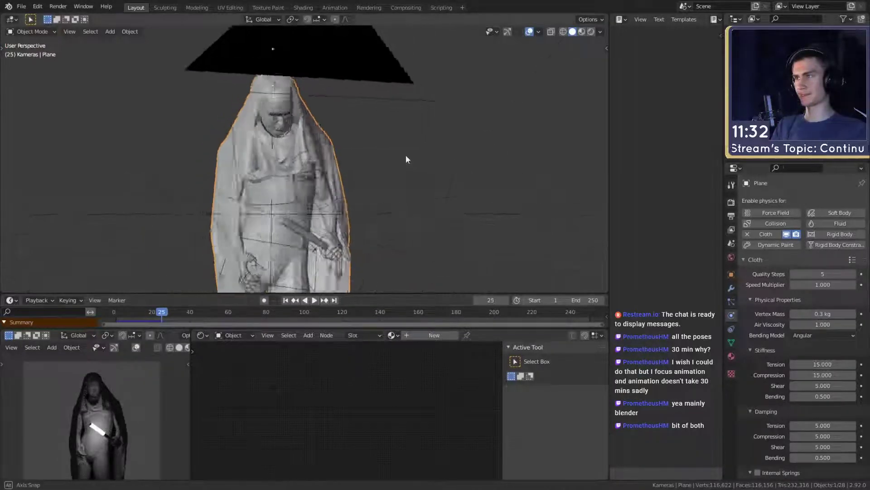
{"action": "middle_click_drag", "start_coordinate": [406, 154], "coordinate": [307, 209]}
{"action": "scroll", "coordinate": [307, 210], "scroll_direction": "up", "scroll_amount": 5}
{"action": "middle_click_drag", "start_coordinate": [393, 216], "coordinate": [80, 65]}
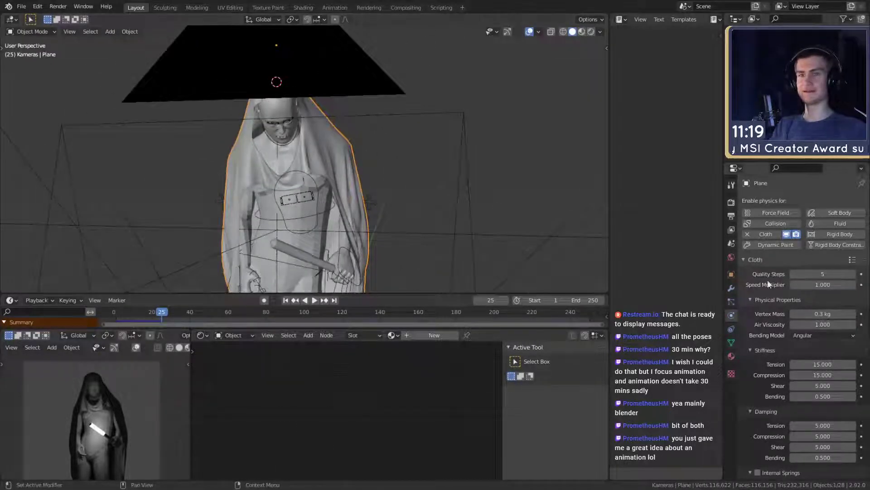
- Display the render settings and save the scene file
{"action": "left_click", "coordinate": [731, 203]}
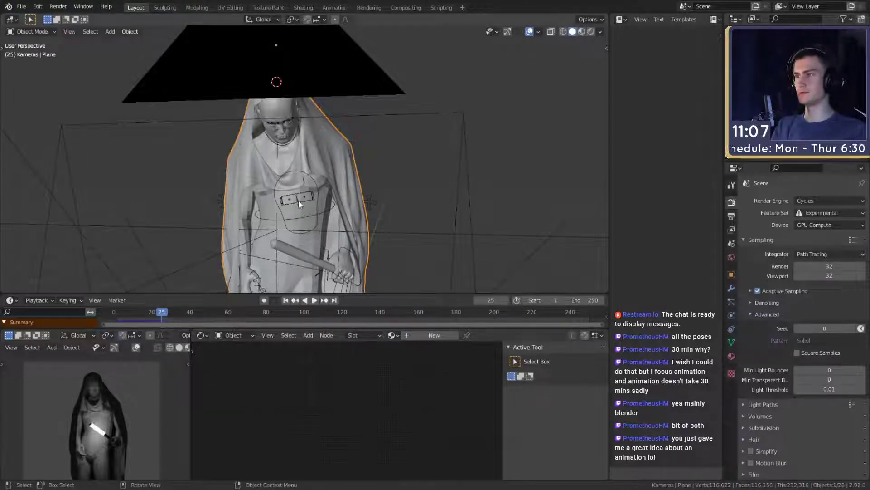
{"action": "left_click", "coordinate": [20, 8]}
{"action": "left_click", "coordinate": [42, 70]}
- Examine the draped cloak and the whole figure from the front and side, at close and wide range
{"action": "middle_click_drag", "start_coordinate": [387, 188], "coordinate": [232, 142]}
{"action": "middle_click_drag", "start_coordinate": [290, 219], "coordinate": [301, 170], "text": "shift"}
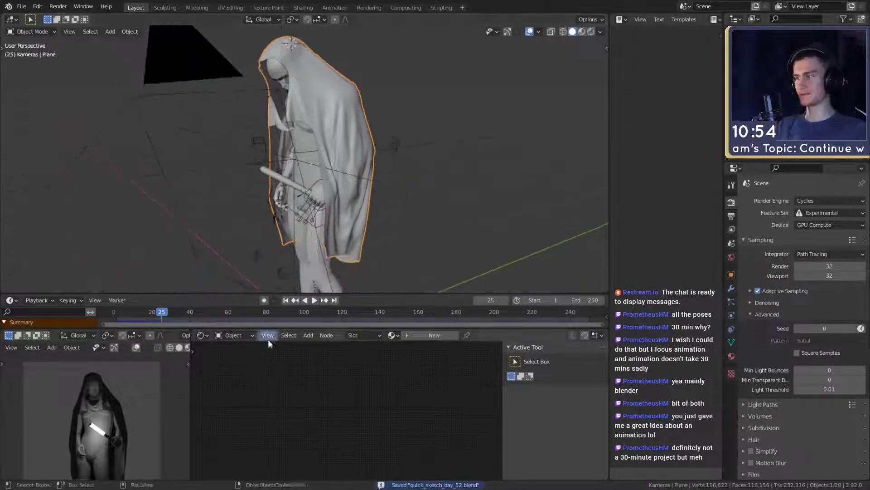
{"action": "scroll", "coordinate": [133, 447], "scroll_direction": "down", "scroll_amount": 4}
{"action": "scroll", "coordinate": [133, 447], "scroll_direction": "up", "scroll_amount": 4}
{"action": "scroll", "coordinate": [326, 200], "scroll_direction": "down", "scroll_amount": 4}
{"action": "middle_click_drag", "start_coordinate": [327, 200], "coordinate": [382, 174]}
{"action": "scroll", "coordinate": [381, 174], "scroll_direction": "up", "scroll_amount": 6}
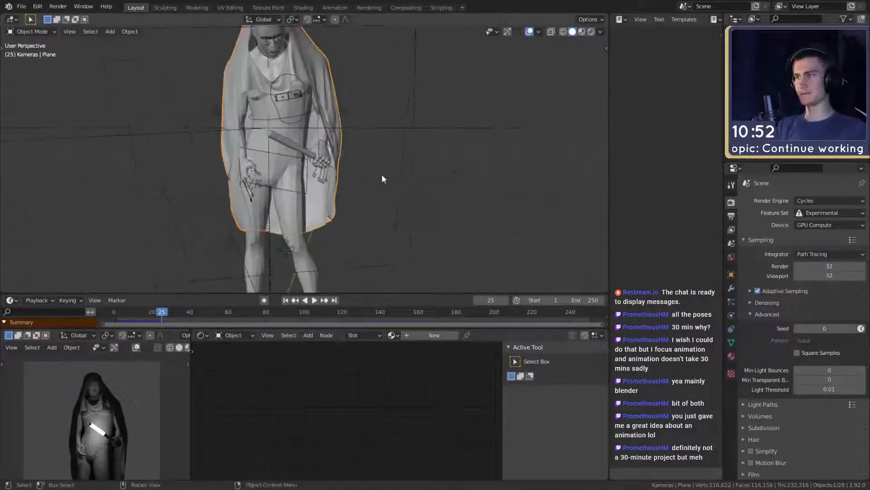
{"action": "middle_click_drag", "start_coordinate": [382, 205], "coordinate": [342, 227]}
{"action": "scroll", "coordinate": [418, 116], "scroll_direction": "down", "scroll_amount": 6}
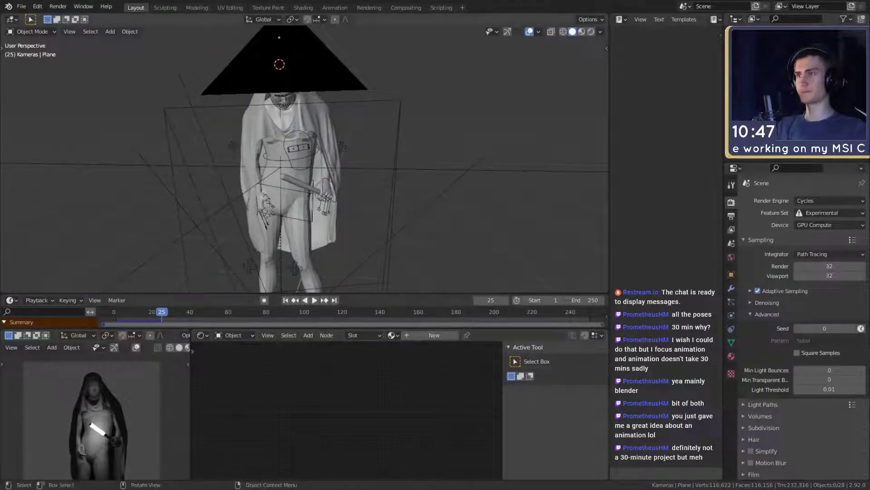
{"action": "scroll", "coordinate": [373, 167], "scroll_direction": "down", "scroll_amount": 3}
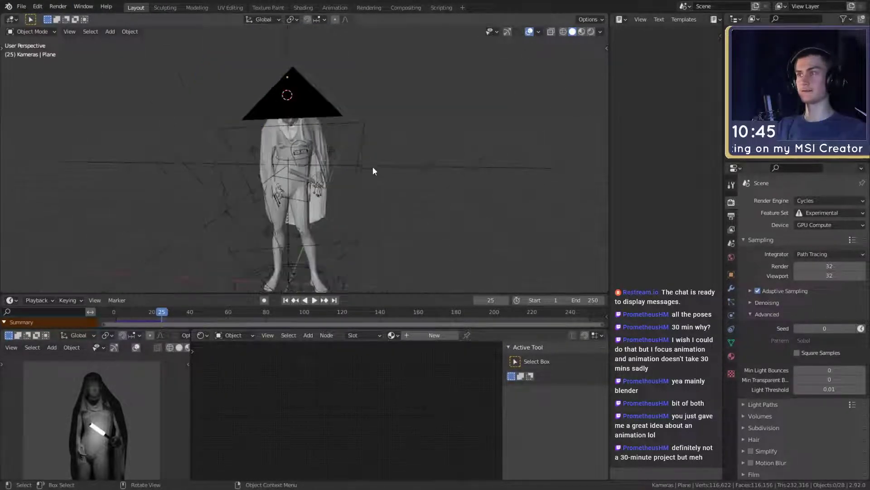
{"action": "scroll", "coordinate": [348, 178], "scroll_direction": "up", "scroll_amount": 4}
{"action": "middle_click_drag", "start_coordinate": [347, 178], "coordinate": [317, 186]}
{"action": "scroll", "coordinate": [344, 189], "scroll_direction": "up", "scroll_amount": 2}
{"action": "scroll", "coordinate": [273, 180], "scroll_direction": "down", "scroll_amount": 3}
{"action": "scroll", "coordinate": [301, 181], "scroll_direction": "up", "scroll_amount": 2}
{"action": "key", "text": "shift+a"}
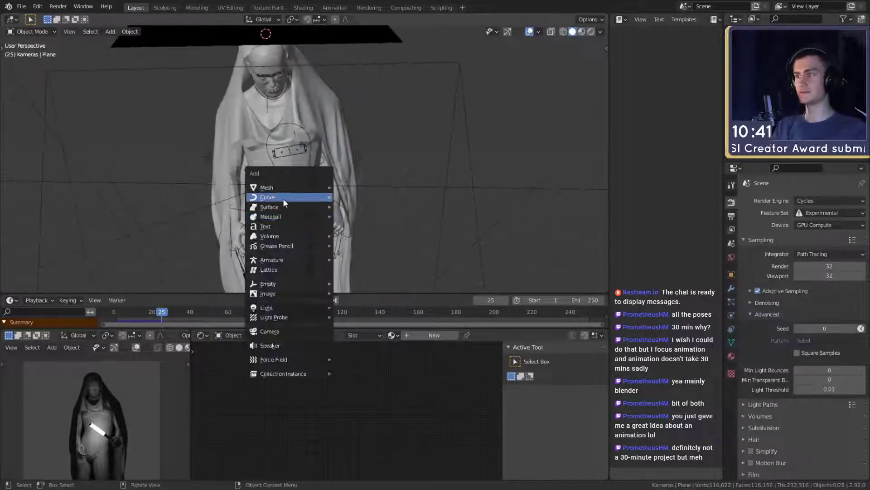
{"action": "mouse_move", "coordinate": [317, 187]}
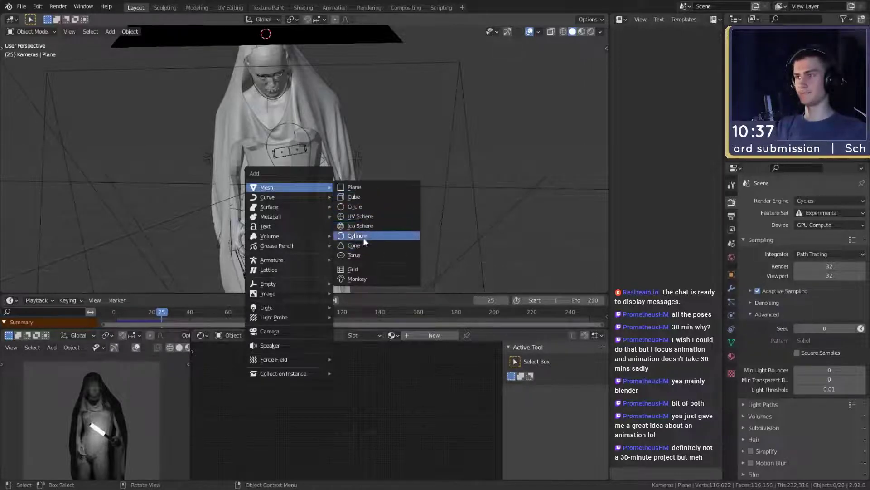
{"action": "left_click", "coordinate": [363, 189]}
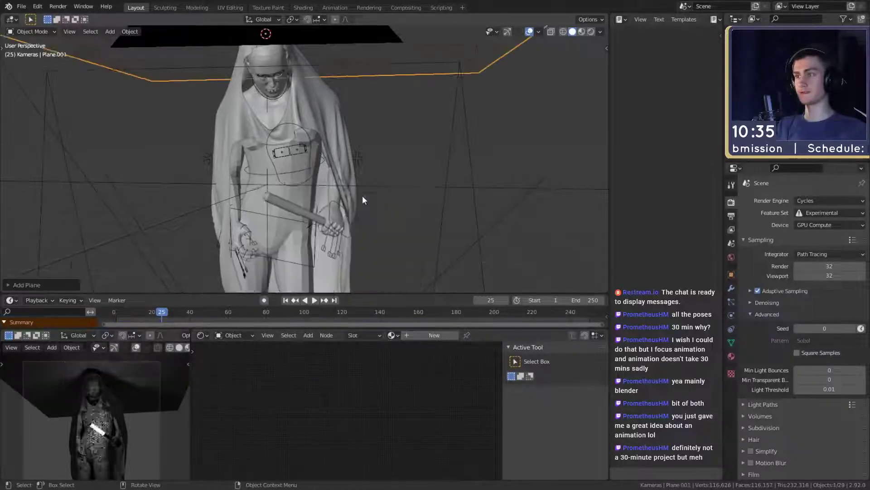
{"action": "middle_click_drag", "start_coordinate": [363, 196], "coordinate": [360, 201]}
{"action": "scroll", "coordinate": [388, 204], "scroll_direction": "down", "scroll_amount": 5}
{"action": "key", "text": "Delete"}
{"action": "scroll", "coordinate": [385, 208], "scroll_direction": "up", "scroll_amount": 5}
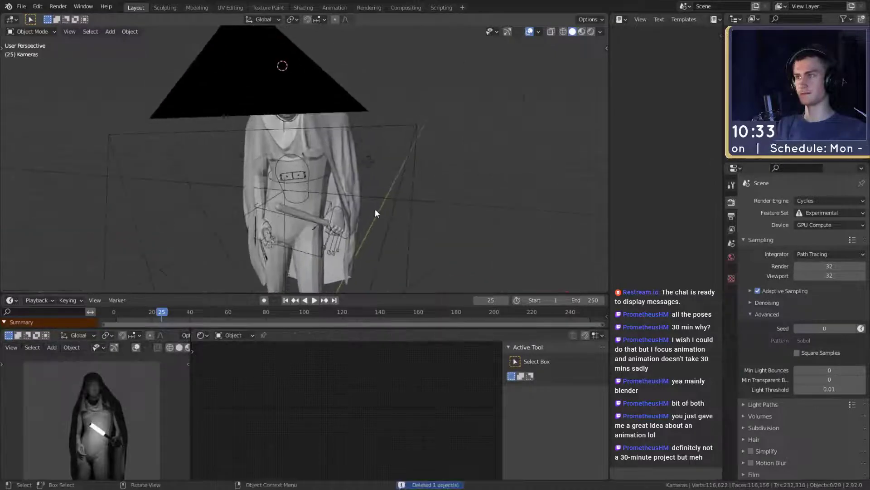
- Add a cylinder, scale it down to about the torso's width and move it to the character's waist
{"action": "key", "text": "shift+a"}
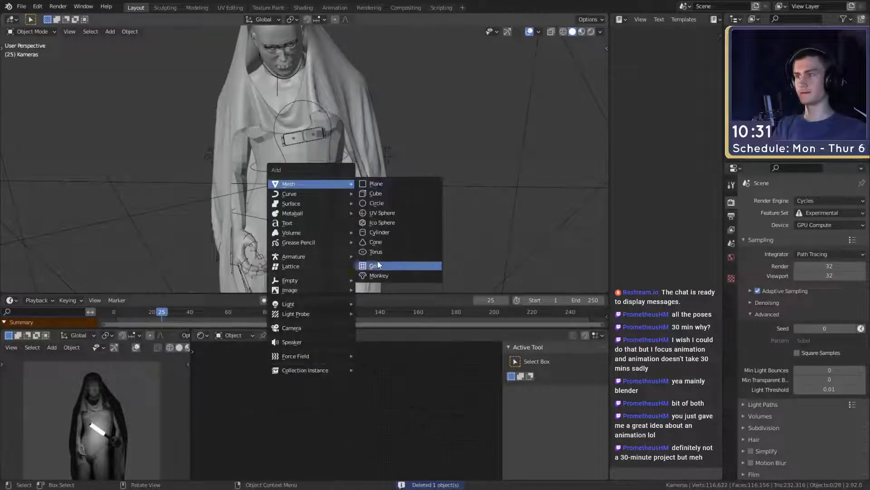
{"action": "left_click", "coordinate": [378, 232]}
{"action": "key", "text": "s"}
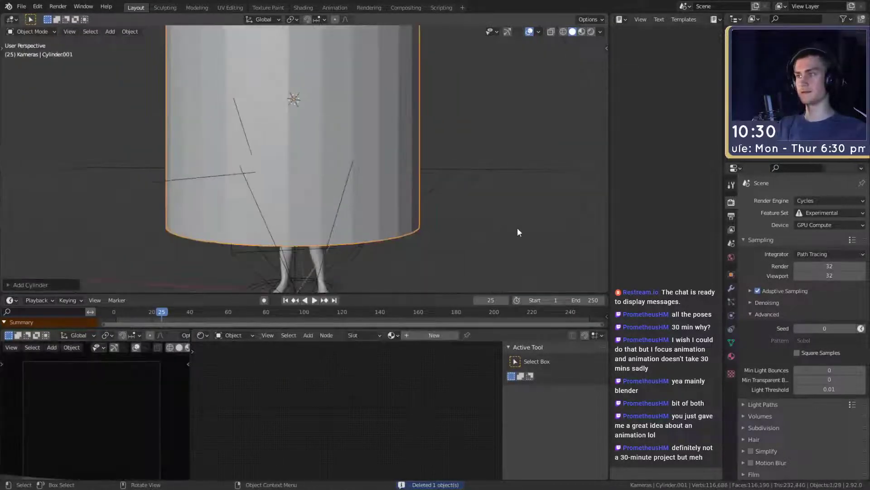
{"action": "left_click", "coordinate": [355, 136]}
{"action": "key", "text": "g"}
{"action": "left_click", "coordinate": [350, 213]}
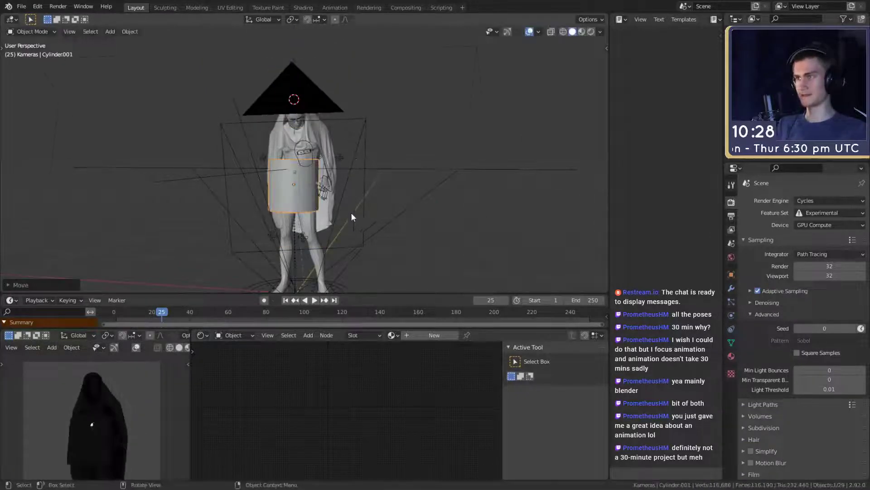
- Flatten the cylinder along Z into a narrow band and raise it to chest height
{"action": "scroll", "coordinate": [351, 212], "scroll_direction": "up", "scroll_amount": 3}
{"action": "key", "text": "s"}
{"action": "key", "text": "z"}
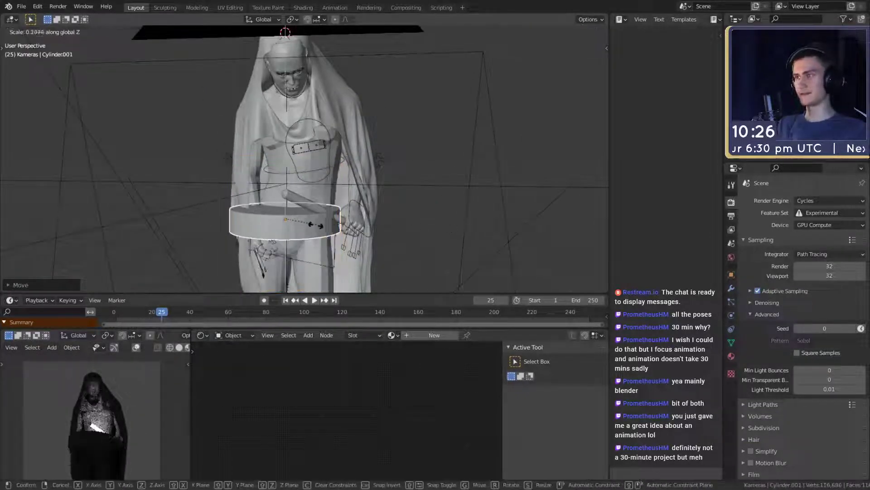
{"action": "left_click", "coordinate": [319, 232]}
{"action": "middle_click_drag", "start_coordinate": [379, 260], "coordinate": [381, 240], "text": "shift"}
{"action": "key", "text": "g"}
{"action": "left_click", "coordinate": [317, 184]}
{"action": "scroll", "coordinate": [317, 183], "scroll_direction": "up", "scroll_amount": 3}
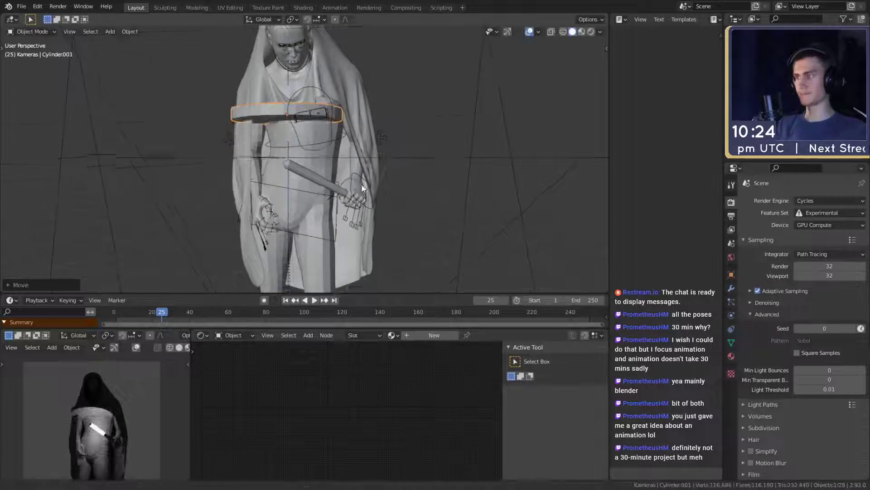
- Delete the cylinder's top and bottom cap faces, leaving an open ring around the torso
{"action": "middle_click_drag", "start_coordinate": [318, 183], "coordinate": [336, 175]}
{"action": "key", "text": "Tab"}
{"action": "scroll", "coordinate": [337, 174], "scroll_direction": "up", "scroll_amount": 1}
{"action": "key", "text": "3"}
{"action": "left_click", "coordinate": [270, 125]}
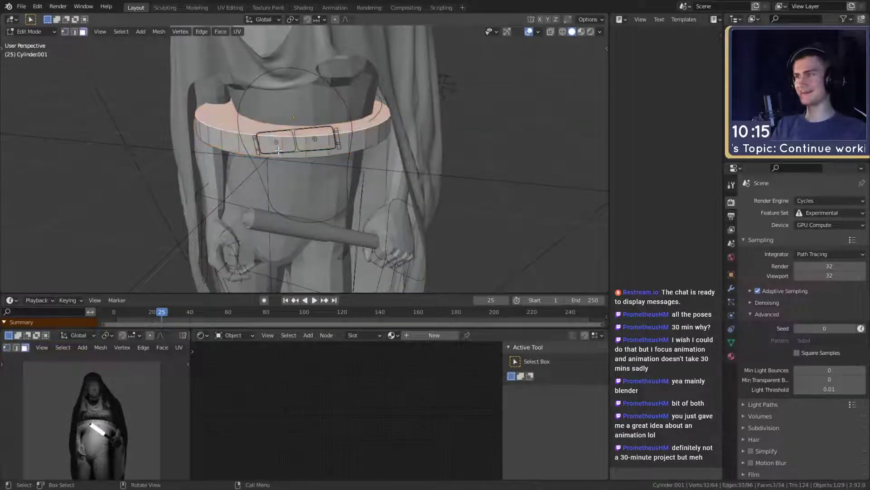
{"action": "middle_click_drag", "start_coordinate": [269, 125], "coordinate": [280, 152]}
{"action": "key", "text": "x"}
{"action": "left_click", "coordinate": [265, 143]}
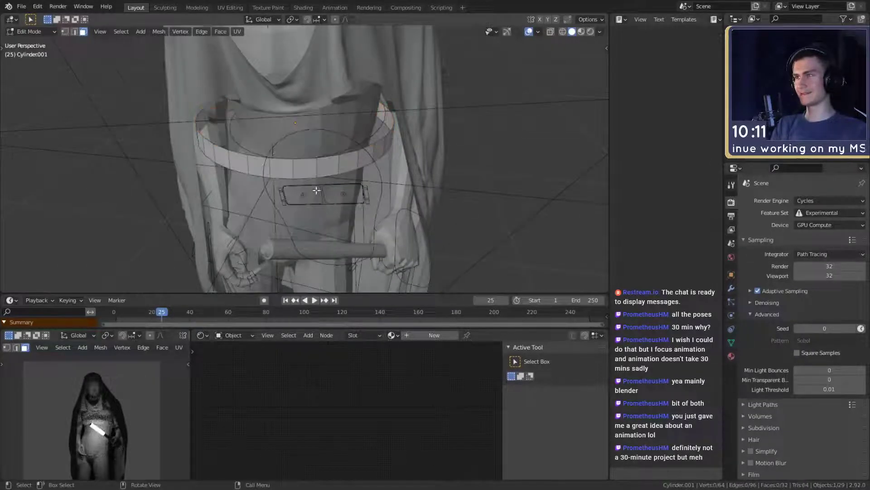
{"action": "scroll", "coordinate": [317, 213], "scroll_direction": "down", "scroll_amount": 4}
{"action": "middle_click_drag", "start_coordinate": [317, 213], "coordinate": [376, 180]}
{"action": "scroll", "coordinate": [325, 196], "scroll_direction": "up", "scroll_amount": 4}
{"action": "key", "text": "Tab"}
- Rotate, scale and move the ring so it runs diagonally from the shoulder to the opposite hip as a sash
{"action": "scroll", "coordinate": [334, 204], "scroll_direction": "down", "scroll_amount": 4}
{"action": "key", "text": "r"}
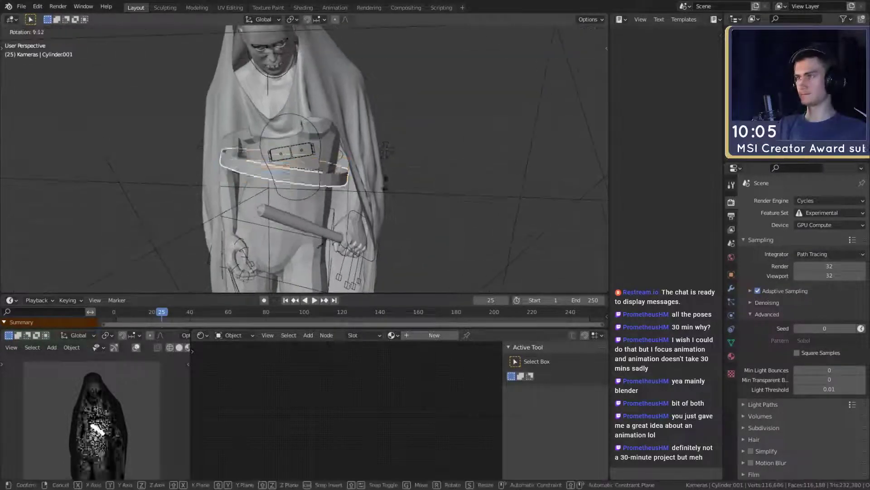
{"action": "left_click", "coordinate": [363, 229]}
{"action": "middle_click_drag", "start_coordinate": [362, 230], "coordinate": [364, 243]}
{"action": "key", "text": "s"}
{"action": "left_click", "coordinate": [384, 215]}
{"action": "key", "text": "g"}
{"action": "left_click", "coordinate": [389, 174]}
{"action": "key", "text": "r"}
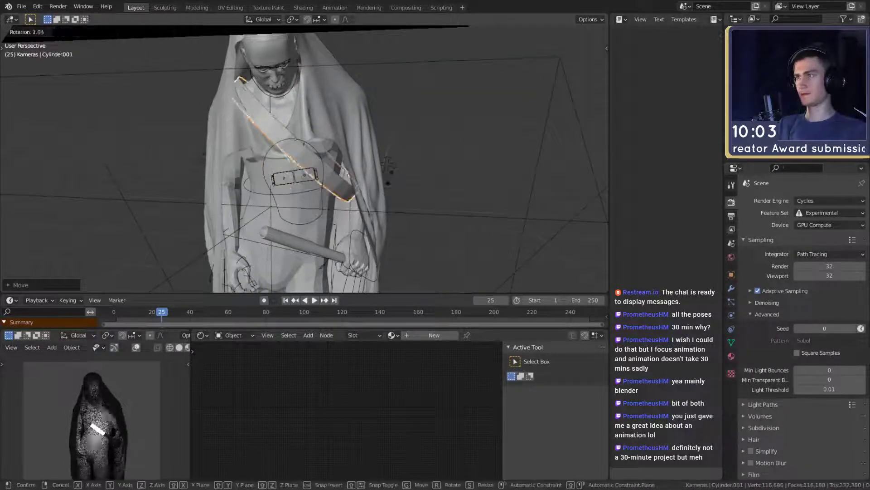
{"action": "left_click", "coordinate": [389, 186]}
- Scale the sash along Y and reposition it to wrap closely around the torso beneath the cloak
{"action": "middle_click_drag", "start_coordinate": [388, 183], "coordinate": [281, 181]}
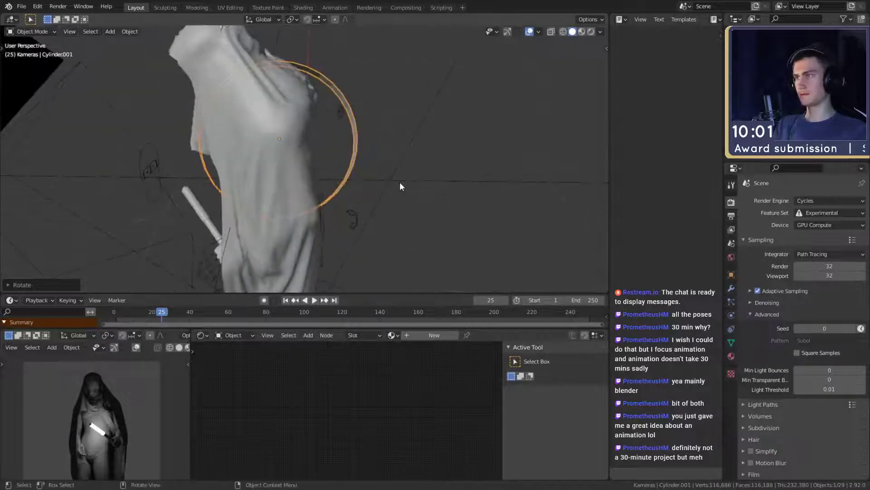
{"action": "key", "text": "s"}
{"action": "key", "text": "y"}
{"action": "left_click", "coordinate": [349, 169]}
{"action": "middle_click_drag", "start_coordinate": [349, 168], "coordinate": [544, 251]}
{"action": "key", "text": "g"}
{"action": "left_click", "coordinate": [341, 164]}
{"action": "key", "text": "alt+z"}
{"action": "key", "text": "alt+z"}
{"action": "scroll", "coordinate": [393, 182], "scroll_direction": "up", "scroll_amount": 2}
{"action": "key", "text": "g"}
{"action": "left_click", "coordinate": [403, 187]}
{"action": "scroll", "coordinate": [362, 176], "scroll_direction": "down", "scroll_amount": 2}
{"action": "key", "text": "Tab"}
{"action": "key", "text": "Tab"}
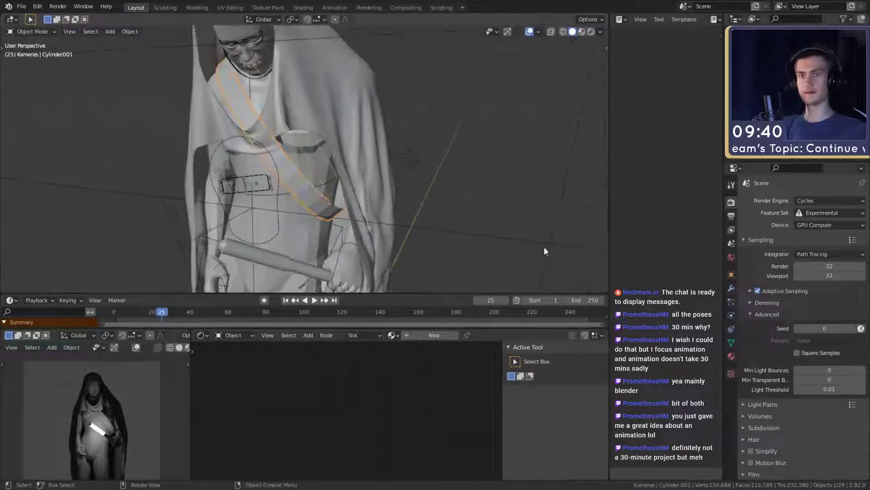
- Add a Solidify modifier to the sash and set its thickness to 0.05 m
{"action": "left_click", "coordinate": [731, 288]}
{"action": "left_click", "coordinate": [777, 201]}
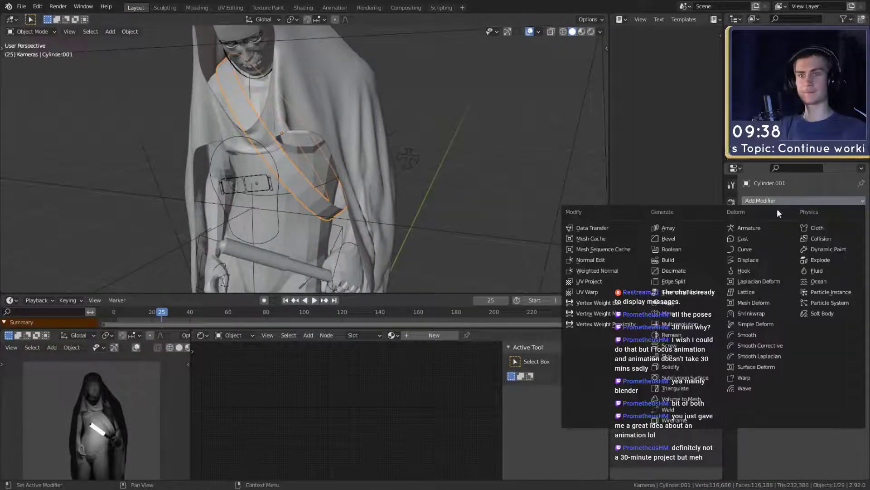
{"action": "left_click", "coordinate": [672, 368]}
{"action": "middle_click_drag", "start_coordinate": [389, 169], "coordinate": [360, 159]}
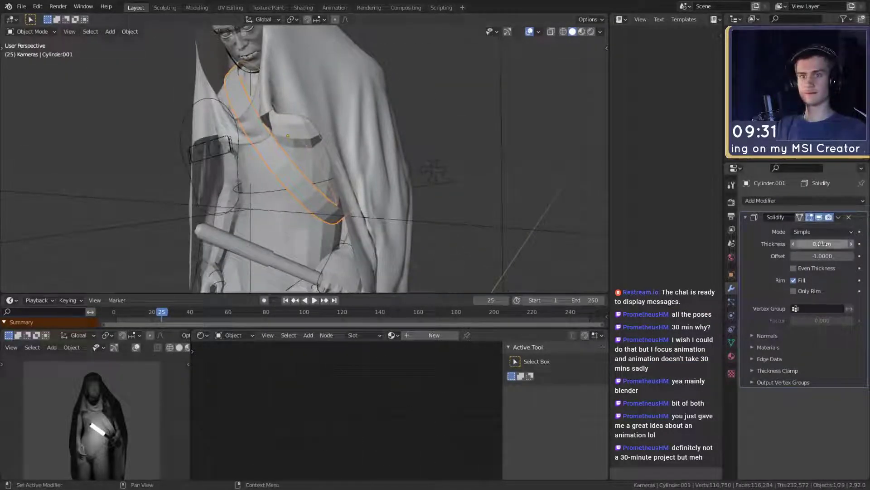
{"action": "left_click_drag", "start_coordinate": [823, 244], "coordinate": [831, 244]}
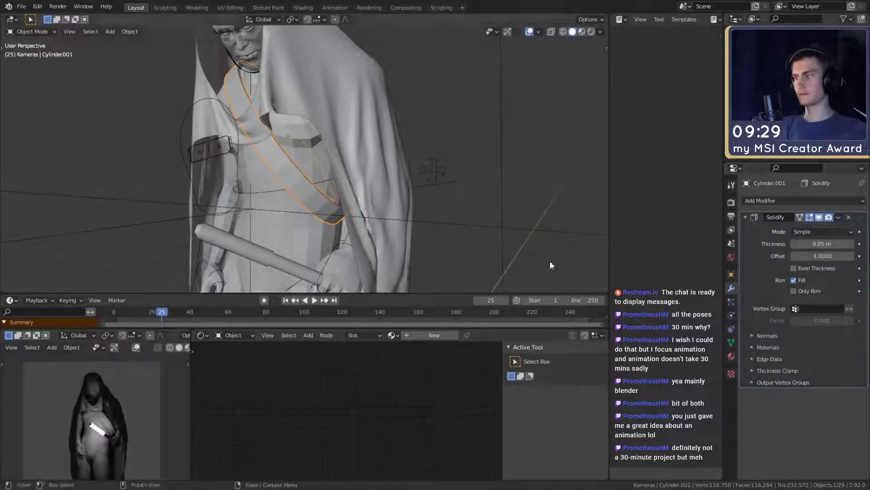
- Turn on proportional editing in the sash's mesh and move the selected face at its lower hip end
{"action": "scroll", "coordinate": [382, 214], "scroll_direction": "down", "scroll_amount": 3}
{"action": "scroll", "coordinate": [415, 221], "scroll_direction": "up", "scroll_amount": 2}
{"action": "middle_click_drag", "start_coordinate": [383, 214], "coordinate": [371, 185]}
{"action": "scroll", "coordinate": [402, 190], "scroll_direction": "up", "scroll_amount": 2}
{"action": "key", "text": "Tab"}
{"action": "middle_click_drag", "start_coordinate": [372, 185], "coordinate": [327, 164]}
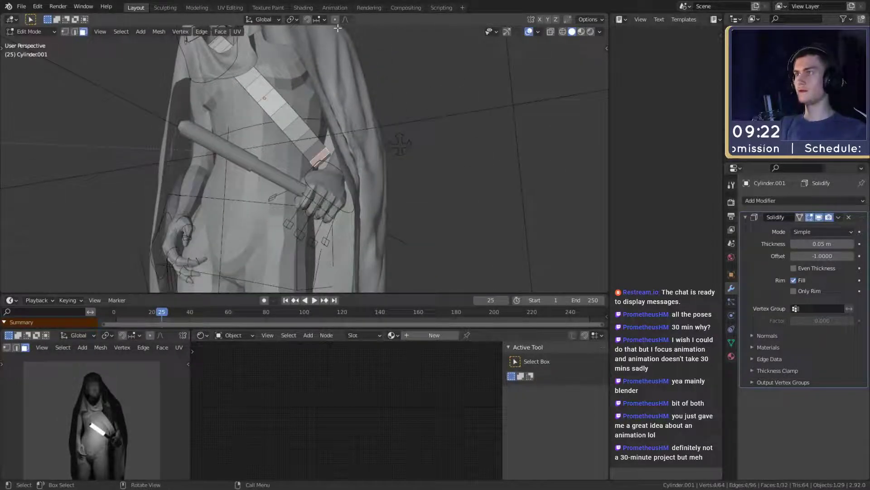
{"action": "middle_click_drag", "start_coordinate": [400, 166], "coordinate": [407, 186]}
{"action": "key", "text": "g"}
{"action": "left_click", "coordinate": [414, 224]}
- Rotate and raise the sash's hip end with a proportional size of about 0.32 to curve it, and finish mesh editing
{"action": "key", "text": "r"}
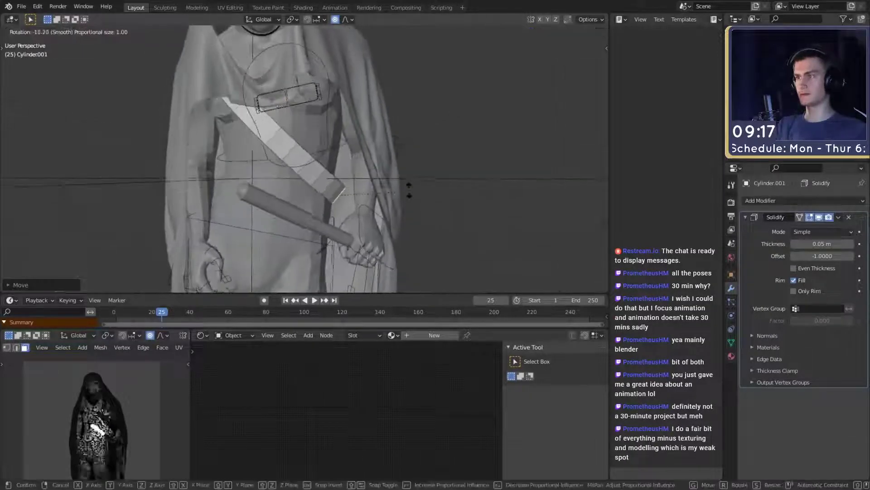
{"action": "key", "text": "Escape"}
{"action": "key", "text": "r"}
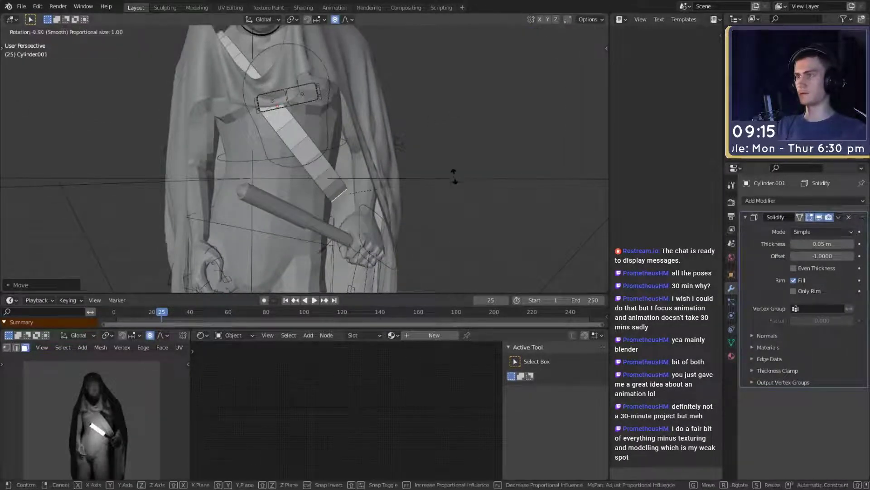
{"action": "scroll", "coordinate": [452, 170], "scroll_direction": "up", "scroll_amount": 4}
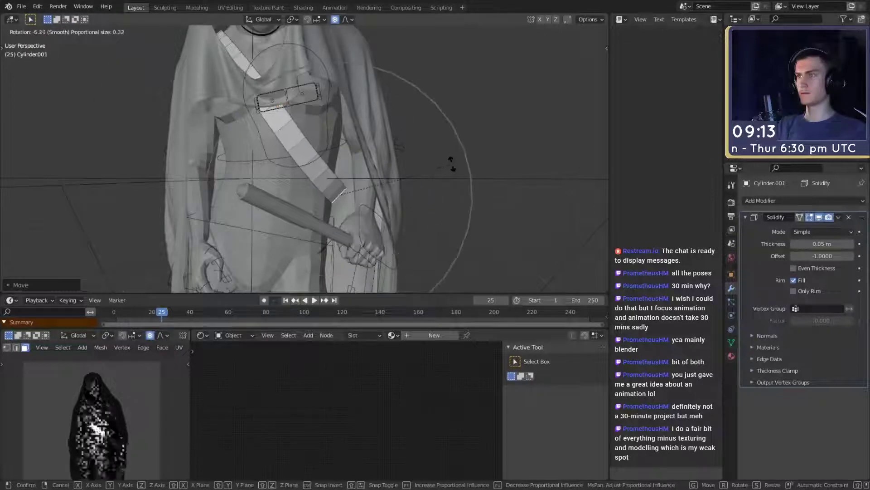
{"action": "left_click", "coordinate": [436, 125]}
{"action": "scroll", "coordinate": [429, 179], "scroll_direction": "down", "scroll_amount": 2}
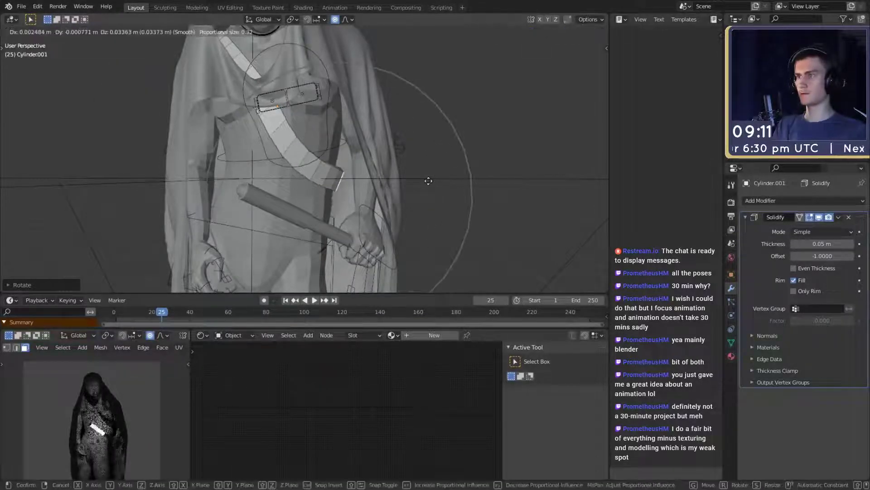
{"action": "key", "text": "Tab"}
{"action": "scroll", "coordinate": [398, 199], "scroll_direction": "down", "scroll_amount": 3}
{"action": "middle_click_drag", "start_coordinate": [384, 198], "coordinate": [338, 204]}
{"action": "scroll", "coordinate": [339, 200], "scroll_direction": "up", "scroll_amount": 2}
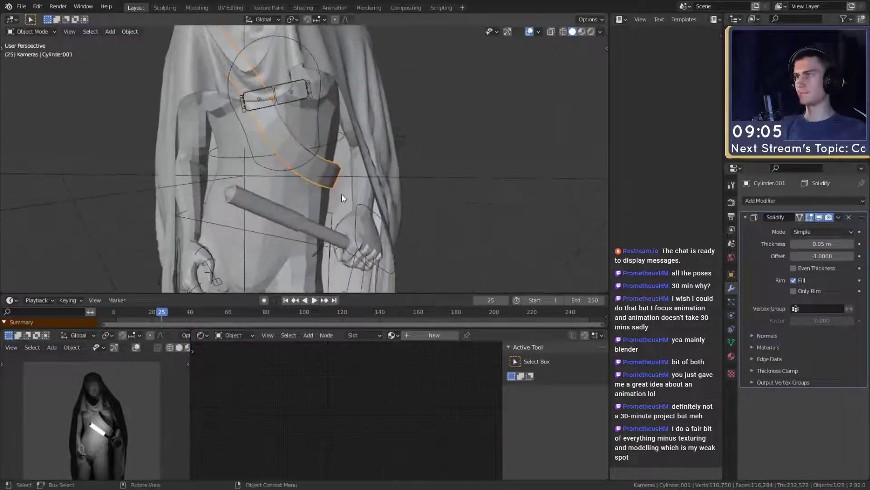
- Reopen the sash's mesh and move its hip end slightly upward with a proportional size of 0.32
{"action": "key", "text": "Tab"}
{"action": "key", "text": "g"}
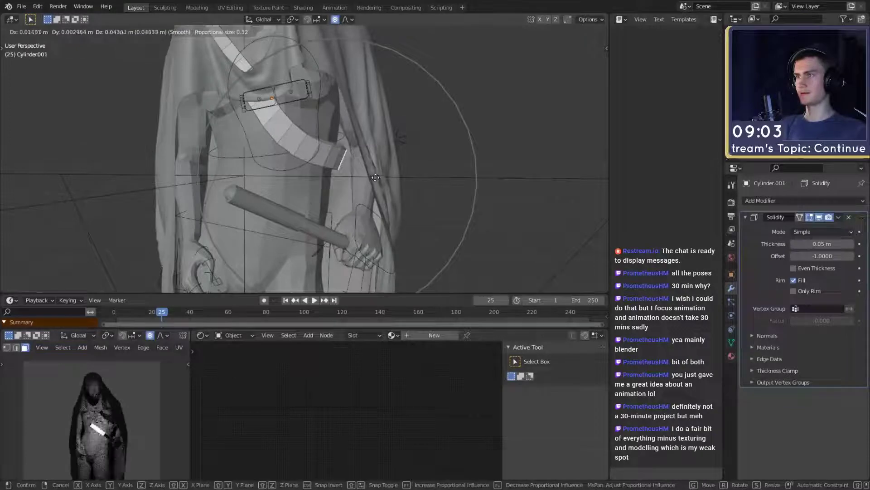
{"action": "left_click", "coordinate": [376, 177]}
- Shift the sash's chest face slightly down and sideways with a proportional size of 0.20, finish mesh editing and deselect the sash
{"action": "middle_click_drag", "start_coordinate": [376, 177], "coordinate": [294, 141]}
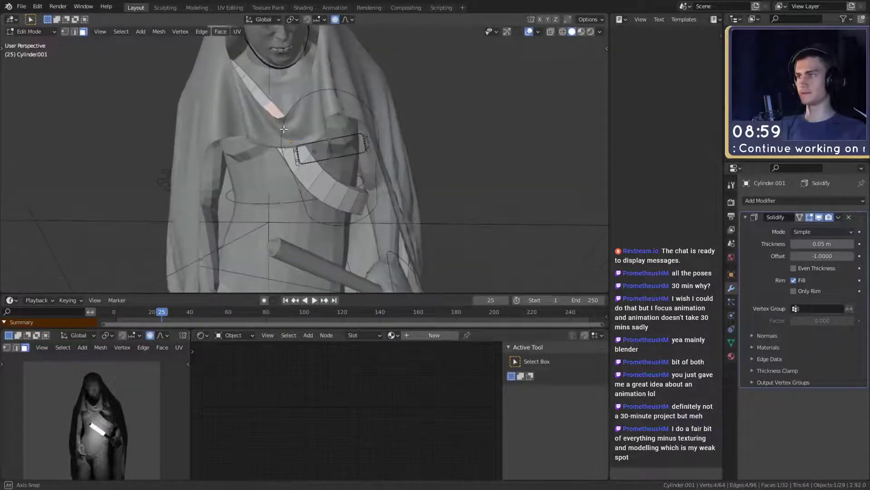
{"action": "key", "text": "g"}
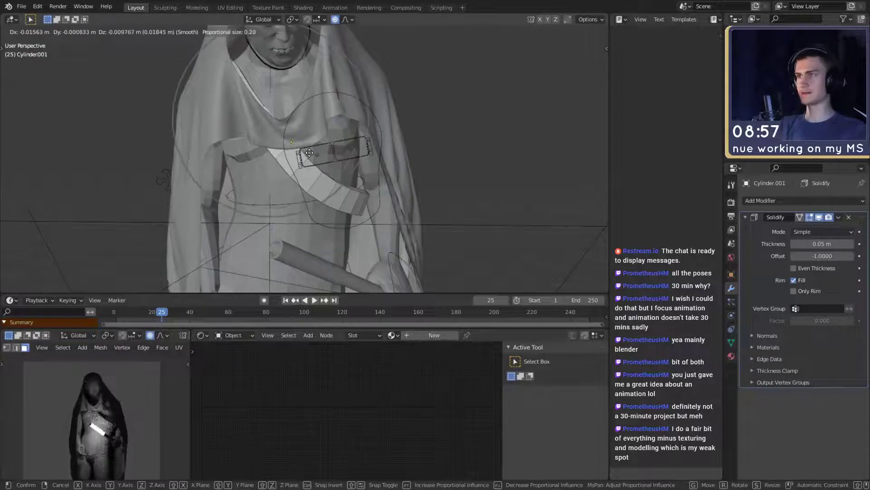
{"action": "left_click", "coordinate": [310, 153]}
{"action": "scroll", "coordinate": [309, 153], "scroll_direction": "down", "scroll_amount": 3}
{"action": "mouse_move", "coordinate": [362, 195]}
{"action": "middle_mouse_down"}
{"action": "mouse_move", "coordinate": [283, 209]}
{"action": "mouse_move", "coordinate": [355, 216]}
{"action": "mouse_move", "coordinate": [341, 203]}
{"action": "mouse_move", "coordinate": [329, 223]}
{"action": "mouse_move", "coordinate": [266, 197]}
{"action": "mouse_move", "coordinate": [396, 173]}
{"action": "mouse_move", "coordinate": [365, 176]}
{"action": "mouse_move", "coordinate": [369, 186]}
{"action": "middle_mouse_up"}
{"action": "key", "text": "Tab"}
{"action": "scroll", "coordinate": [331, 219], "scroll_direction": "down", "scroll_amount": 2}
{"action": "scroll", "coordinate": [345, 210], "scroll_direction": "up", "scroll_amount": 4}
{"action": "left_click", "coordinate": [416, 160]}
- Examine the cloaked figure with its sash and rod up close and at full length, comparing it with the camera preview
{"action": "scroll", "coordinate": [366, 178], "scroll_direction": "down", "scroll_amount": 6}
{"action": "scroll", "coordinate": [363, 180], "scroll_direction": "up", "scroll_amount": 6}
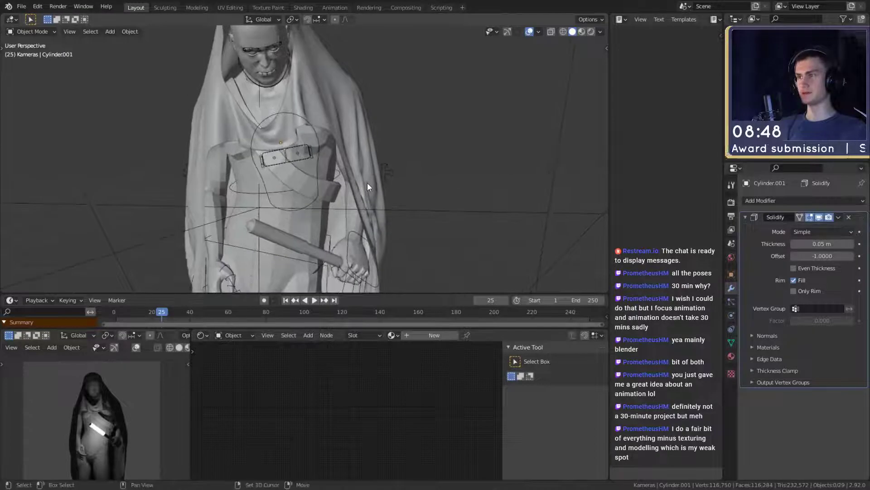
{"action": "scroll", "coordinate": [350, 169], "scroll_direction": "down", "scroll_amount": 4}
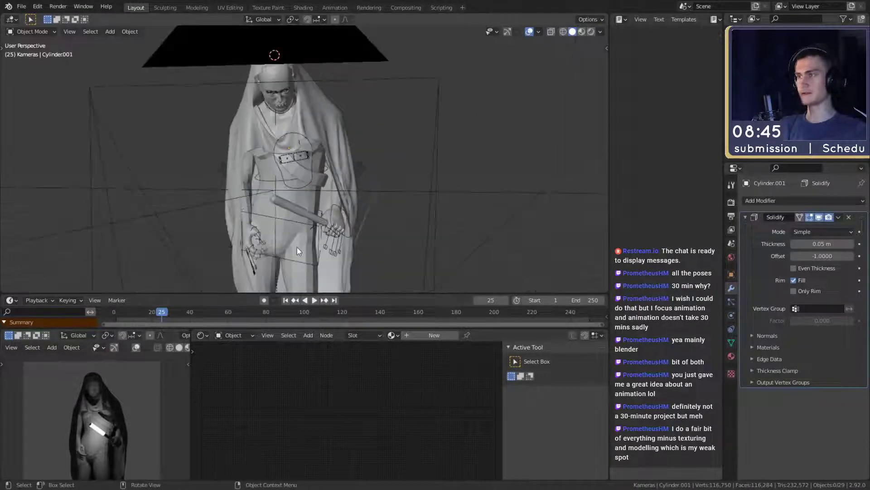
{"action": "scroll", "coordinate": [122, 408], "scroll_direction": "up", "scroll_amount": 1}
{"action": "scroll", "coordinate": [118, 418], "scroll_direction": "up", "scroll_amount": 2}
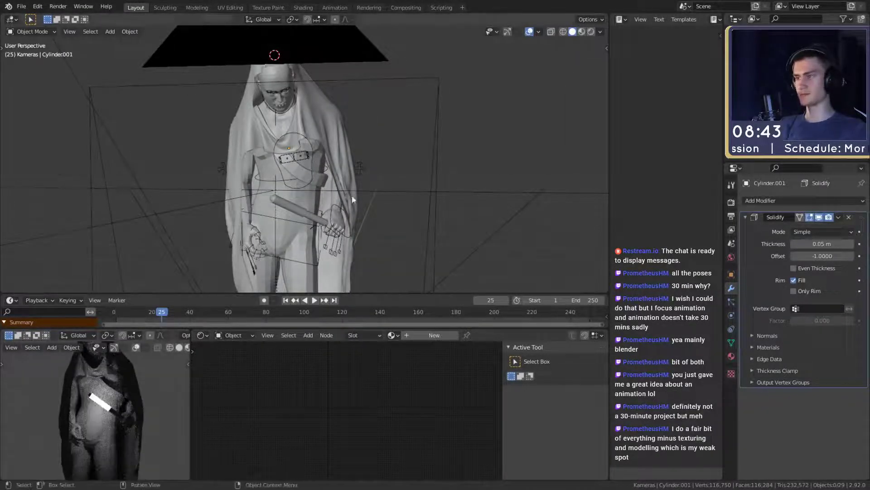
{"action": "scroll", "coordinate": [365, 164], "scroll_direction": "down", "scroll_amount": 3}
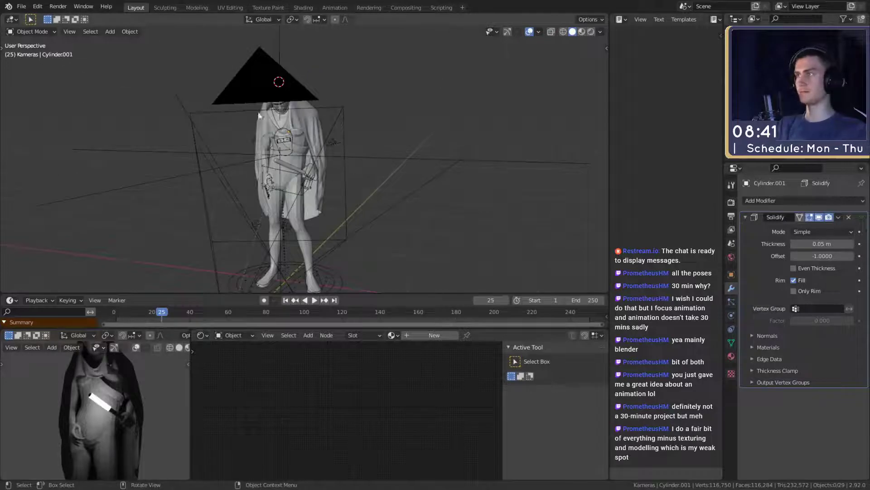
{"action": "left_click", "coordinate": [21, 6]}
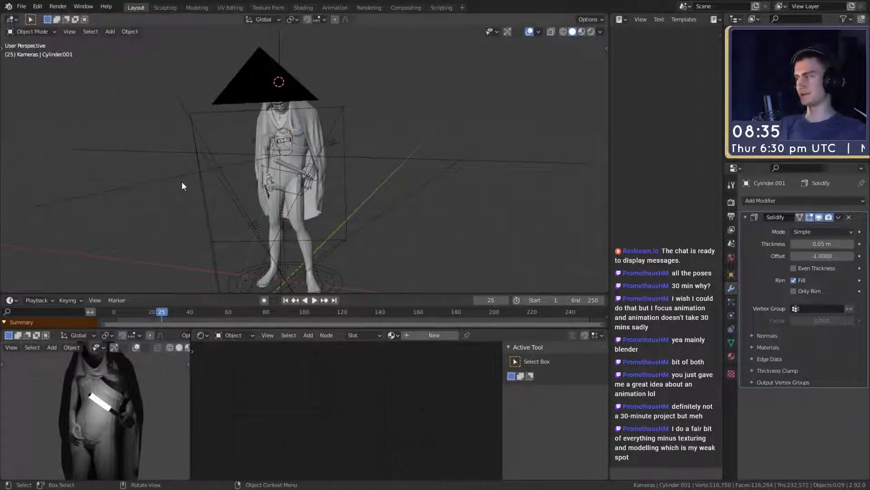
{"action": "scroll", "coordinate": [369, 205], "scroll_direction": "down", "scroll_amount": 2}
{"action": "scroll", "coordinate": [369, 205], "scroll_direction": "up", "scroll_amount": 6}
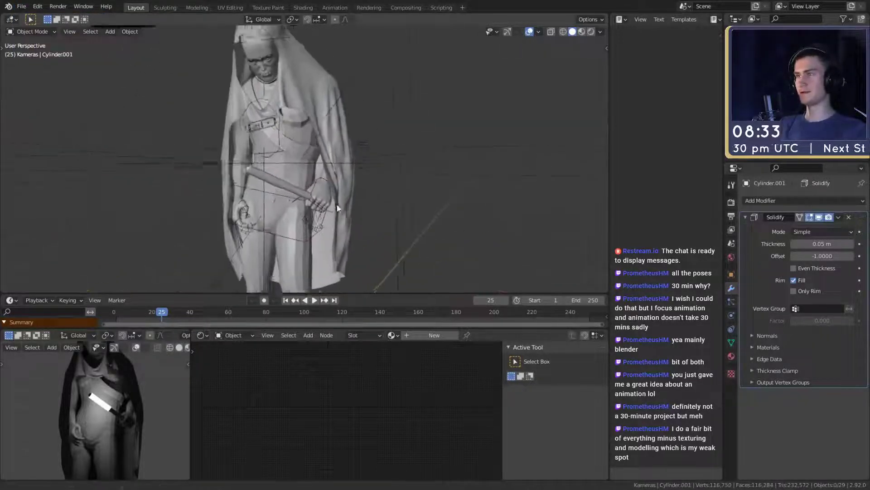
{"action": "scroll", "coordinate": [336, 204], "scroll_direction": "down", "scroll_amount": 4}
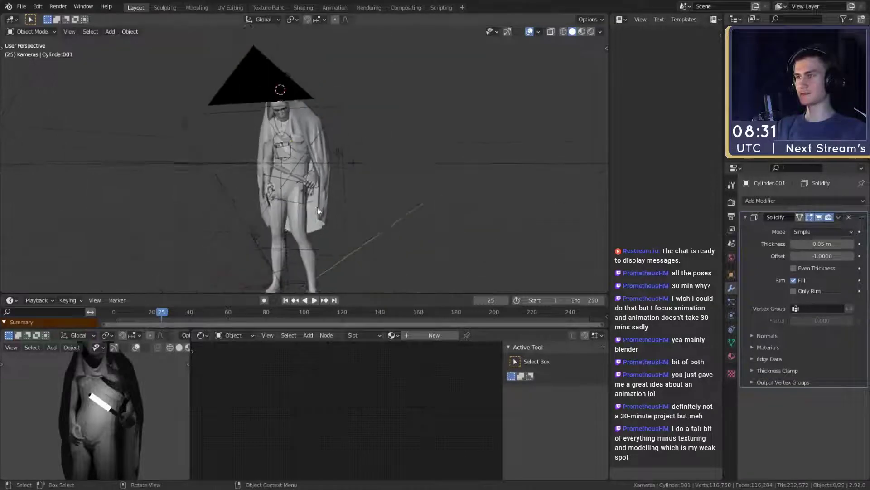
{"action": "middle_click_drag", "start_coordinate": [313, 200], "coordinate": [345, 189]}
{"action": "scroll", "coordinate": [338, 203], "scroll_direction": "up", "scroll_amount": 3}
{"action": "scroll", "coordinate": [346, 178], "scroll_direction": "up", "scroll_amount": 3}
{"action": "scroll", "coordinate": [345, 189], "scroll_direction": "down", "scroll_amount": 3}
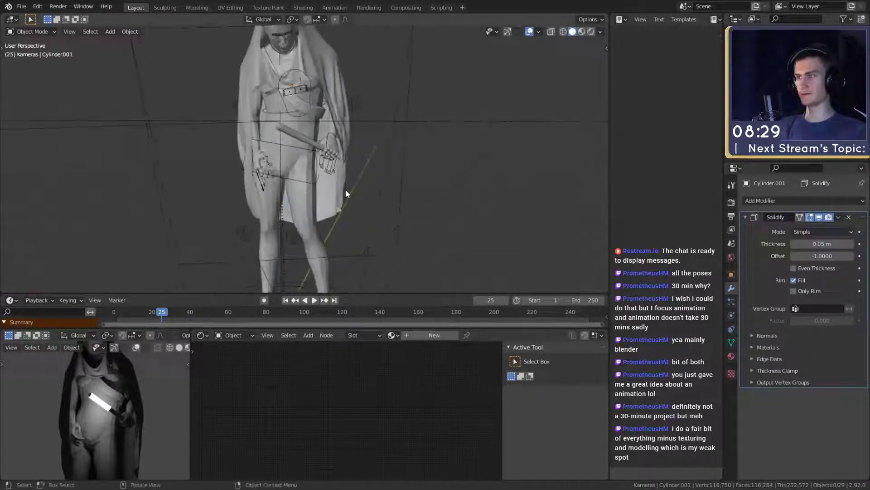
{"action": "key", "text": "shift+a"}
{"action": "mouse_move", "coordinate": [328, 190]}
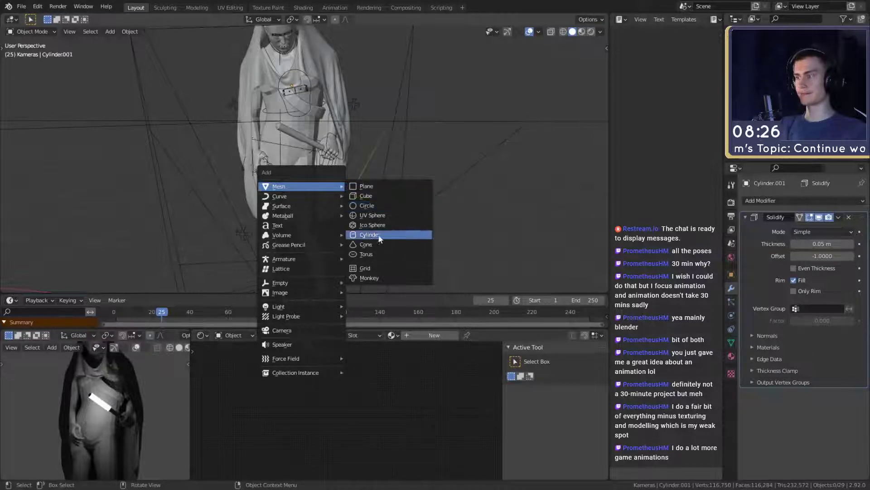
{"action": "key", "text": "Escape"}
{"action": "scroll", "coordinate": [412, 240], "scroll_direction": "up", "scroll_amount": 5}
{"action": "scroll", "coordinate": [420, 230], "scroll_direction": "down", "scroll_amount": 5}
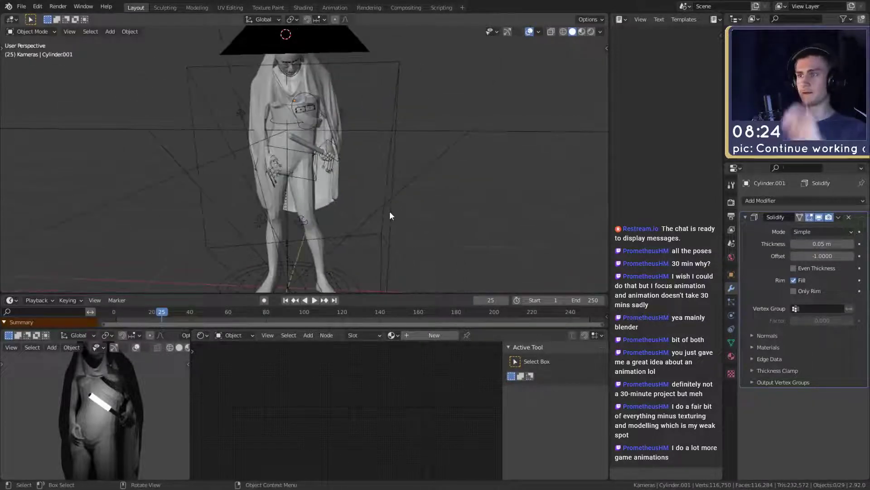
{"action": "scroll", "coordinate": [329, 202], "scroll_direction": "up", "scroll_amount": 5}
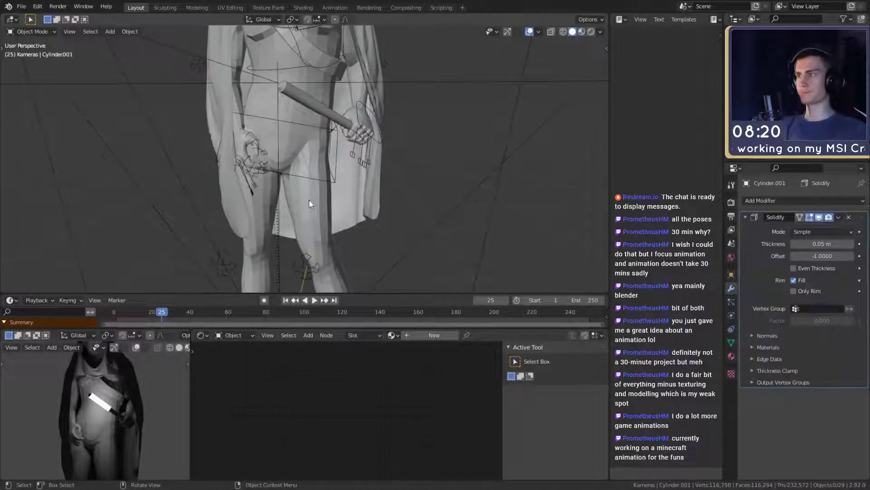
{"action": "key", "text": "shift+a"}
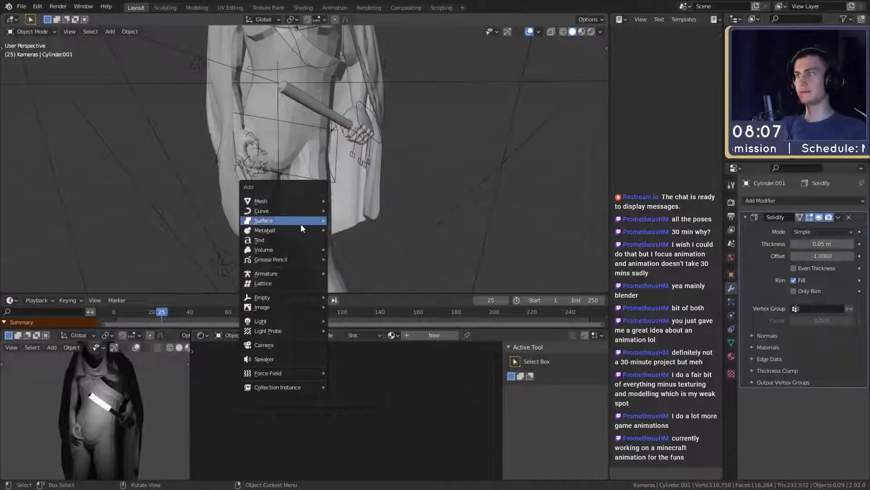
{"action": "mouse_move", "coordinate": [293, 203]}
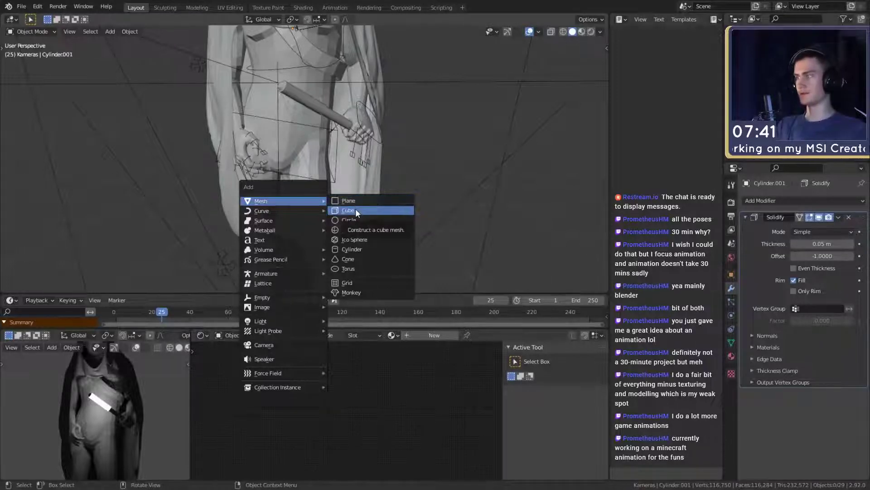
{"action": "scroll", "coordinate": [407, 218], "scroll_direction": "down", "scroll_amount": 6}
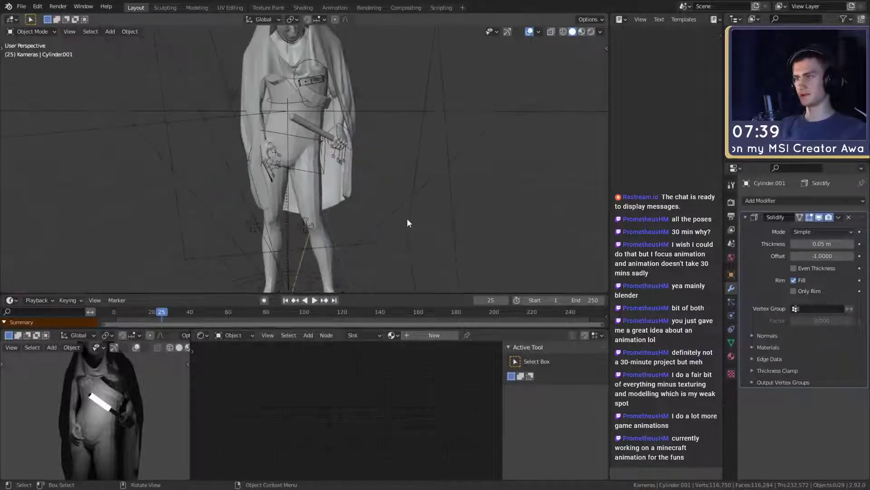
{"action": "middle_click_drag", "start_coordinate": [358, 216], "coordinate": [366, 216]}
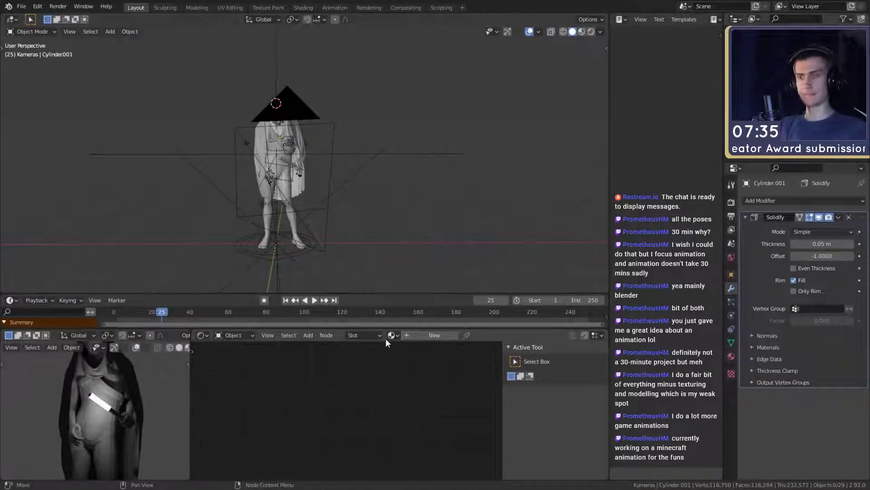
- Show the World shader nodes and darken the upper Background node's color to nearly black
{"action": "left_click", "coordinate": [233, 335]}
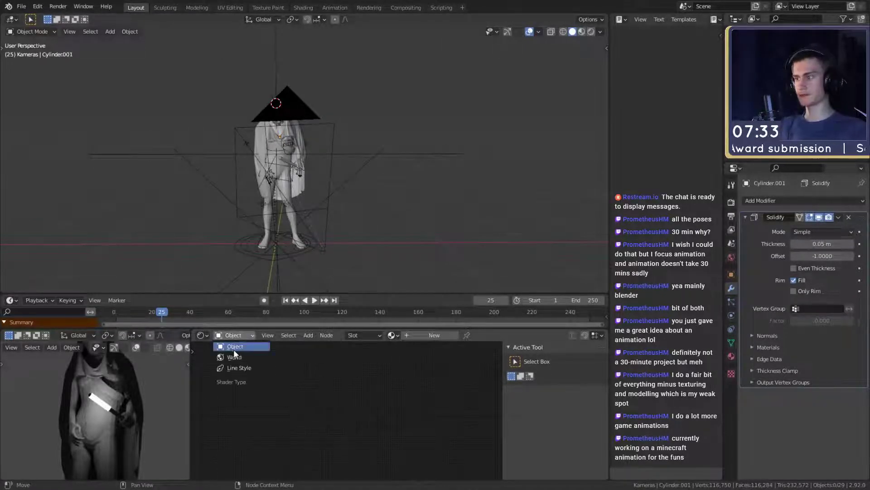
{"action": "left_click", "coordinate": [242, 357]}
{"action": "scroll", "coordinate": [363, 412], "scroll_direction": "down", "scroll_amount": 2}
{"action": "scroll", "coordinate": [385, 428], "scroll_direction": "up", "scroll_amount": 6}
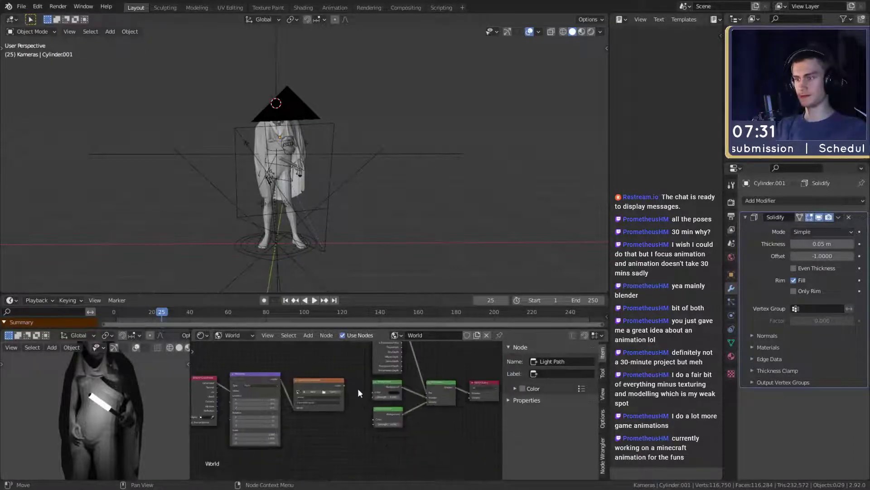
{"action": "scroll", "coordinate": [359, 399], "scroll_direction": "up", "scroll_amount": 1}
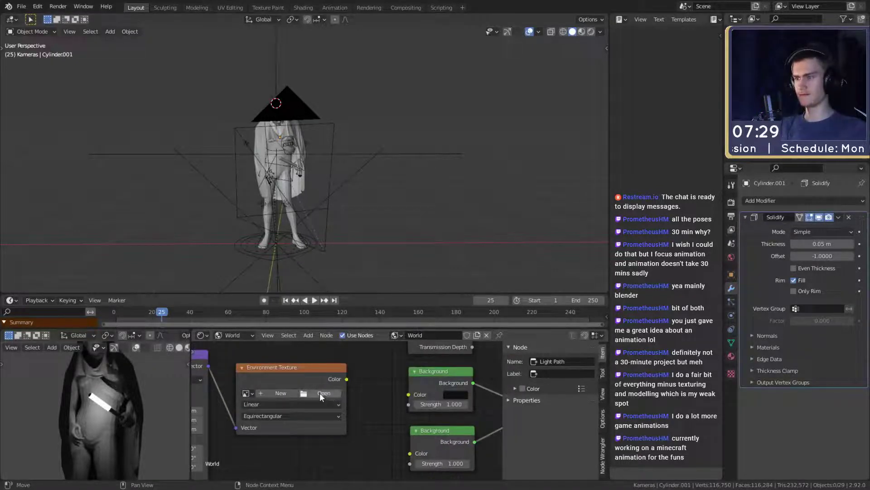
{"action": "left_click", "coordinate": [455, 395]}
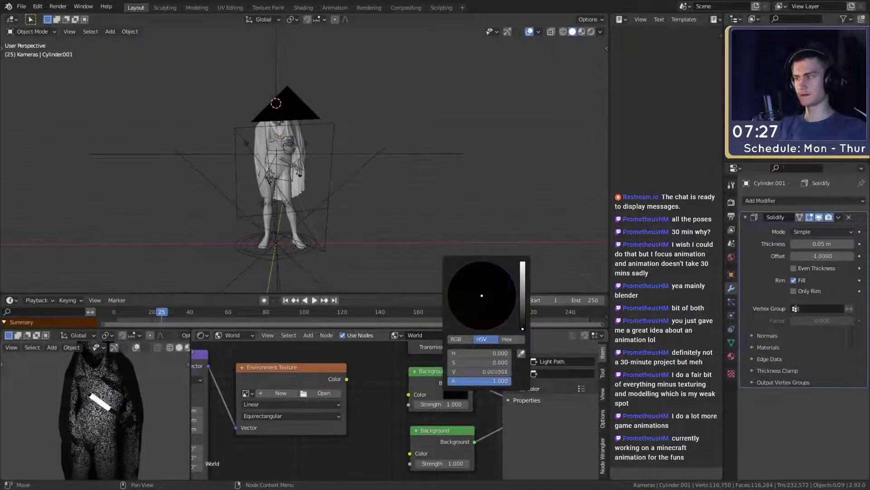
{"action": "scroll", "coordinate": [380, 418], "scroll_direction": "down", "scroll_amount": 8}
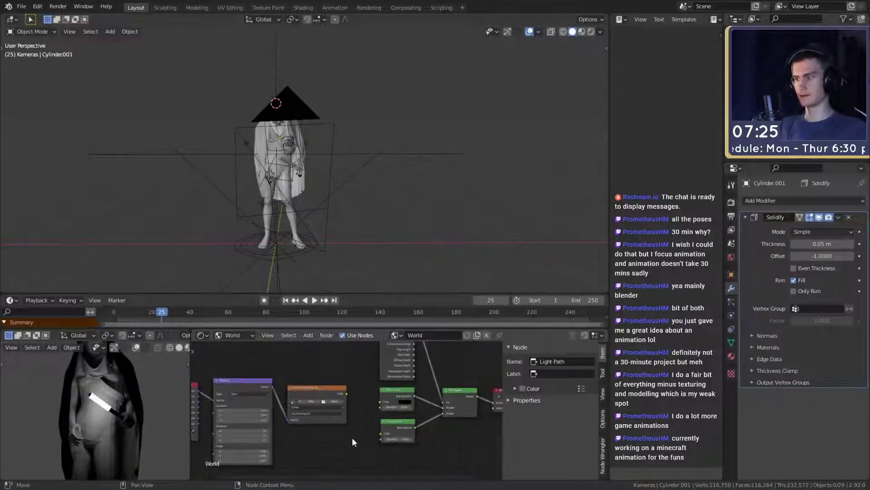
- Darken the lower Background node's color to a value of 0.003
{"action": "scroll", "coordinate": [140, 427], "scroll_direction": "down", "scroll_amount": 4}
{"action": "middle_click_drag", "start_coordinate": [316, 430], "coordinate": [284, 415]}
{"action": "scroll", "coordinate": [337, 428], "scroll_direction": "up", "scroll_amount": 7}
{"action": "left_click", "coordinate": [393, 369]}
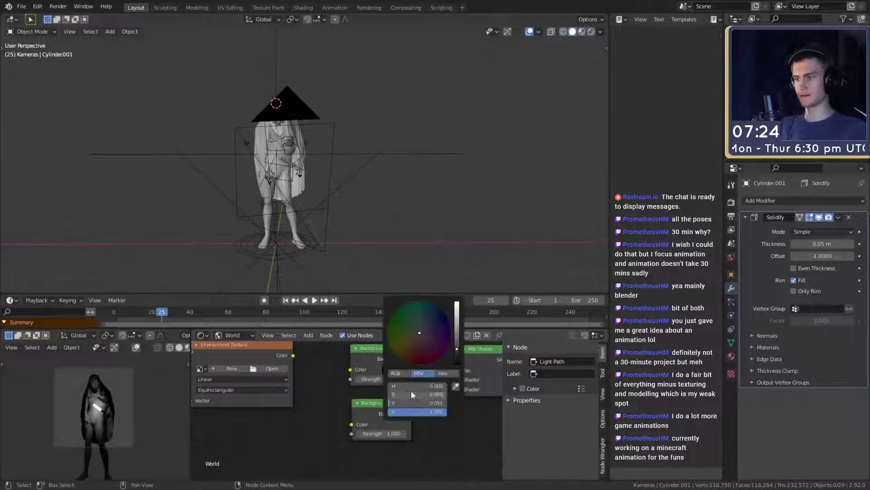
{"action": "left_click_drag", "start_coordinate": [458, 348], "coordinate": [457, 362]}
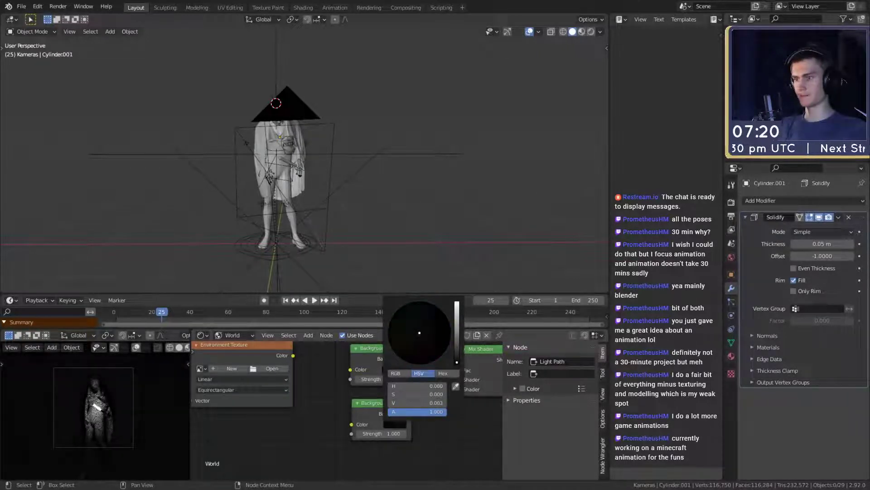
- Add an area light to the scene at the 3D cursor above the cloaked figure
{"action": "scroll", "coordinate": [377, 152], "scroll_direction": "down", "scroll_amount": 3}
{"action": "middle_click_drag", "start_coordinate": [376, 151], "coordinate": [343, 197]}
{"action": "scroll", "coordinate": [315, 209], "scroll_direction": "up", "scroll_amount": 3}
{"action": "key", "text": "shift+a"}
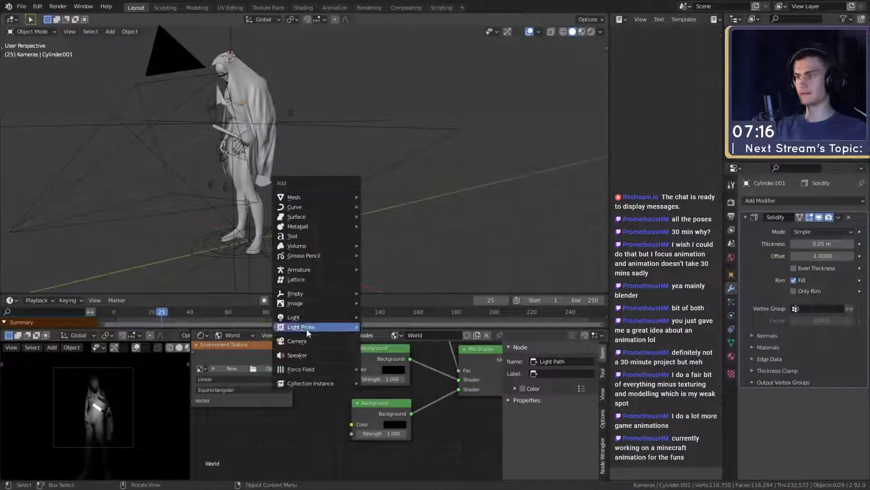
{"action": "mouse_move", "coordinate": [302, 317]}
{"action": "left_click", "coordinate": [382, 349]}
- Move the area light well behind the figure and rotate it upright so it faces the figure's back
{"action": "middle_click_drag", "start_coordinate": [426, 223], "coordinate": [288, 165]}
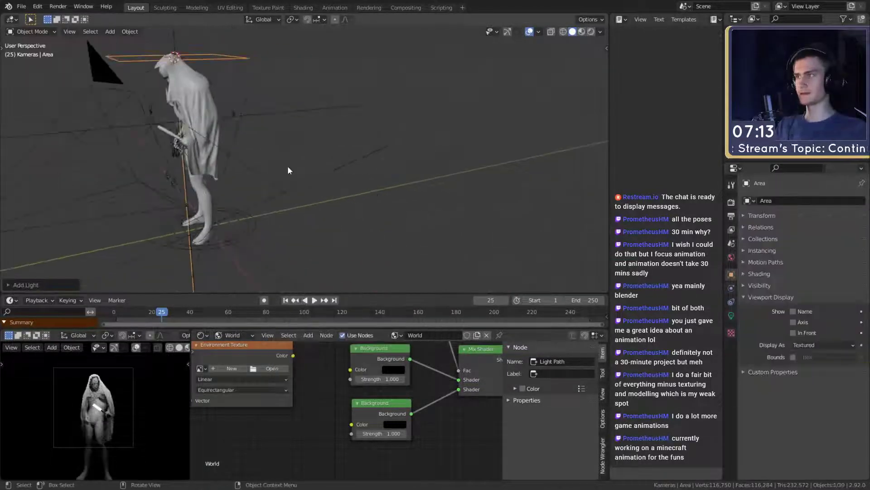
{"action": "key", "text": "g"}
{"action": "left_click", "coordinate": [578, 265]}
{"action": "key", "text": "r"}
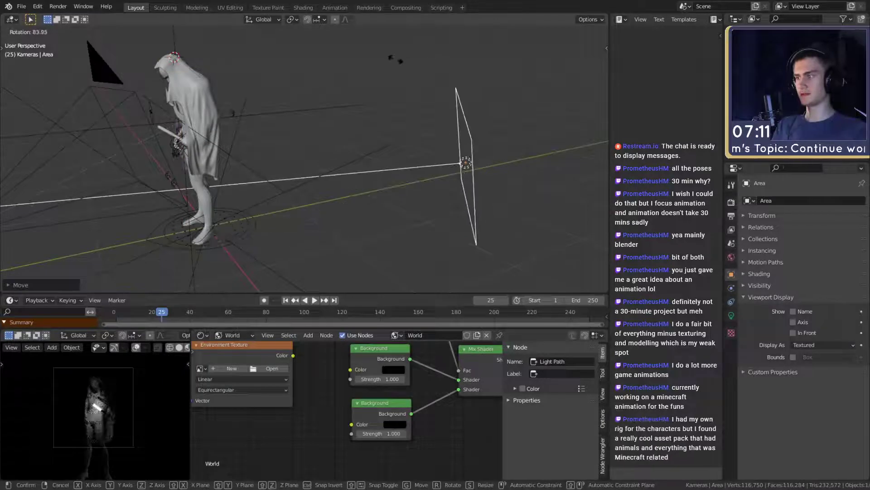
{"action": "left_click", "coordinate": [372, 73]}
{"action": "middle_click_drag", "start_coordinate": [373, 72], "coordinate": [425, 224]}
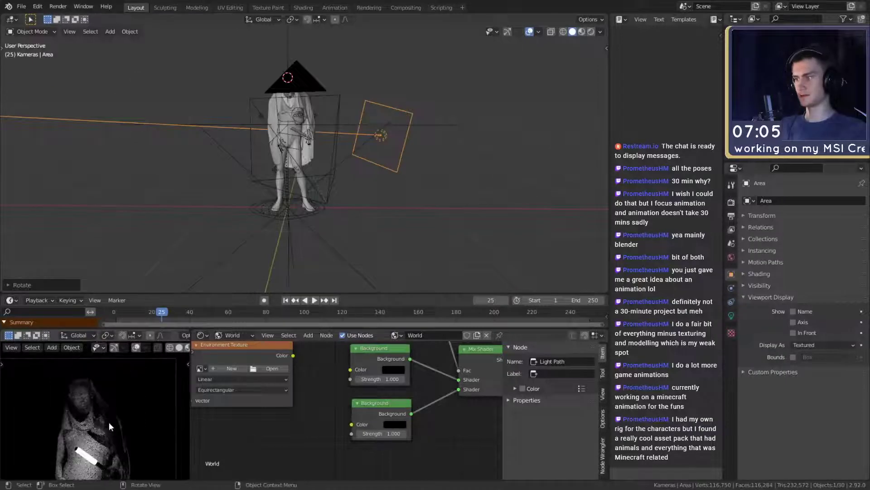
- Apply the Subdivision and Cloth modifiers on the cloak mesh
{"action": "scroll", "coordinate": [121, 419], "scroll_direction": "up", "scroll_amount": 1}
{"action": "middle_click_drag", "start_coordinate": [121, 419], "coordinate": [122, 436], "text": "shift"}
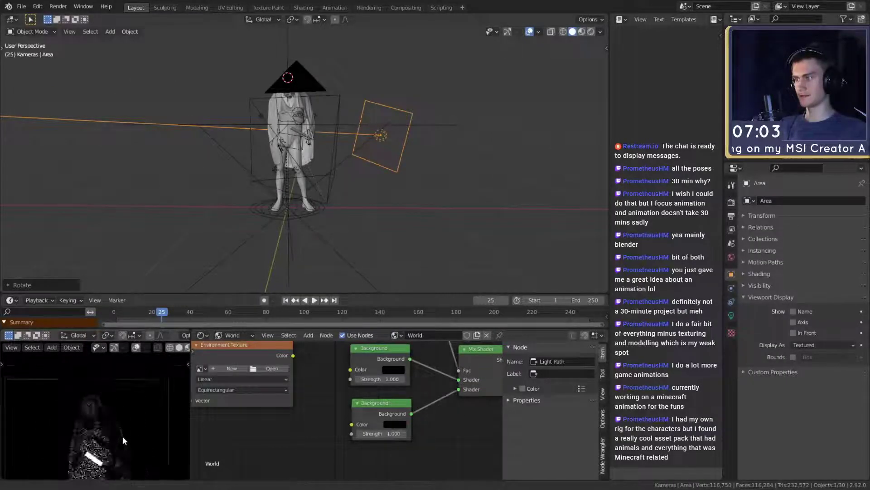
{"action": "scroll", "coordinate": [88, 412], "scroll_direction": "up", "scroll_amount": 3}
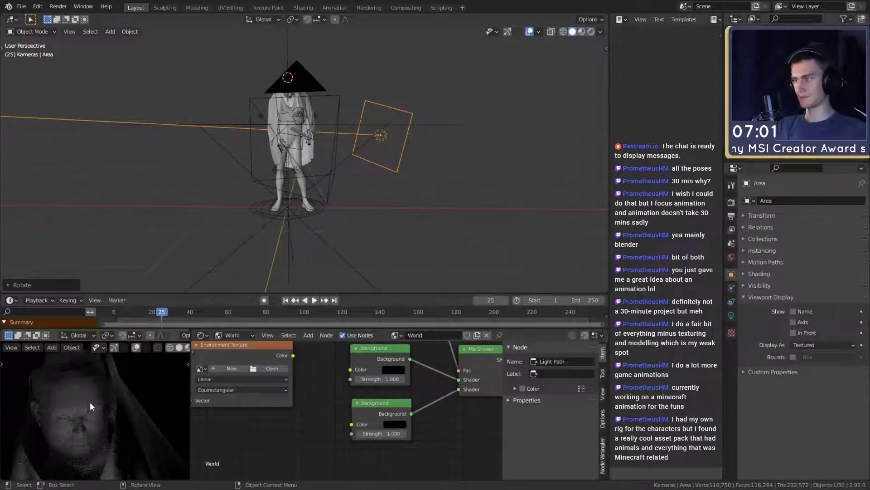
{"action": "middle_click_drag", "start_coordinate": [91, 391], "coordinate": [116, 423]}
{"action": "middle_click_drag", "start_coordinate": [254, 159], "coordinate": [298, 105]}
{"action": "scroll", "coordinate": [353, 170], "scroll_direction": "up", "scroll_amount": 5}
{"action": "left_click", "coordinate": [298, 104]}
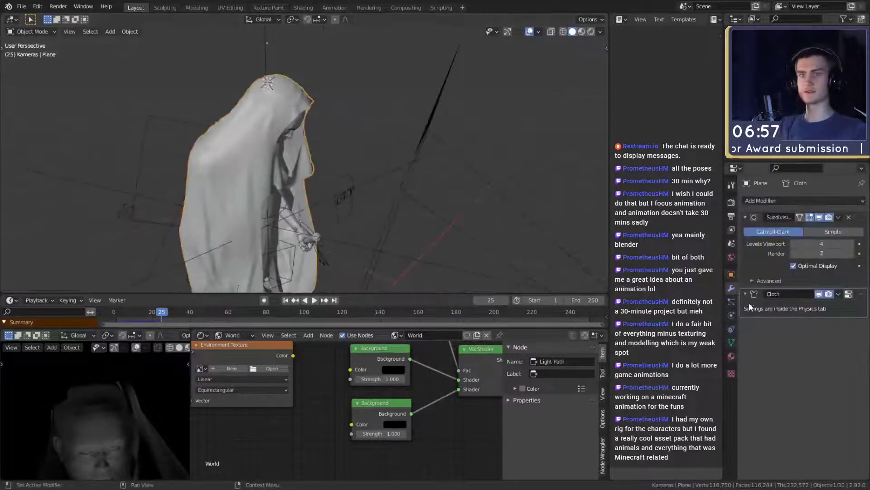
{"action": "left_click", "coordinate": [756, 252]}
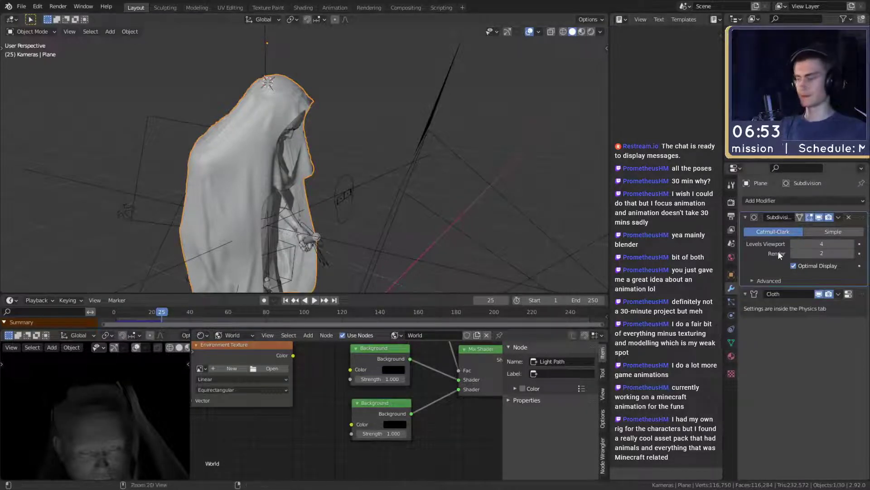
{"action": "key", "text": "ctrl+a"}
{"action": "key", "text": "ctrl+a"}
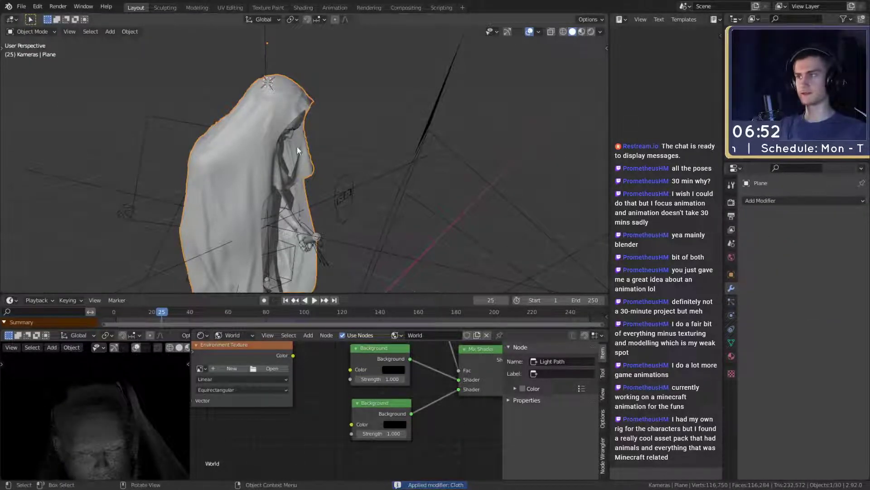
- Remove the Collision physics from the body mesh under the cloak
{"action": "middle_click_drag", "start_coordinate": [297, 146], "coordinate": [261, 92]}
{"action": "left_click", "coordinate": [261, 92]}
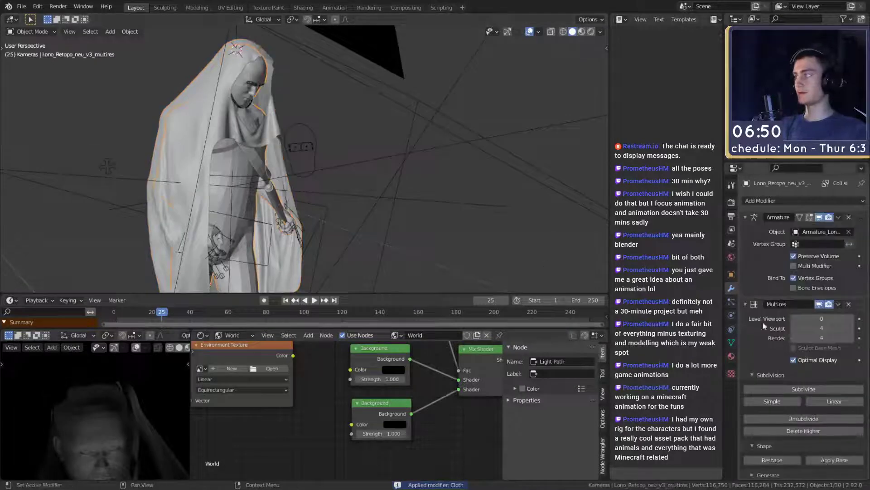
{"action": "left_click", "coordinate": [732, 315]}
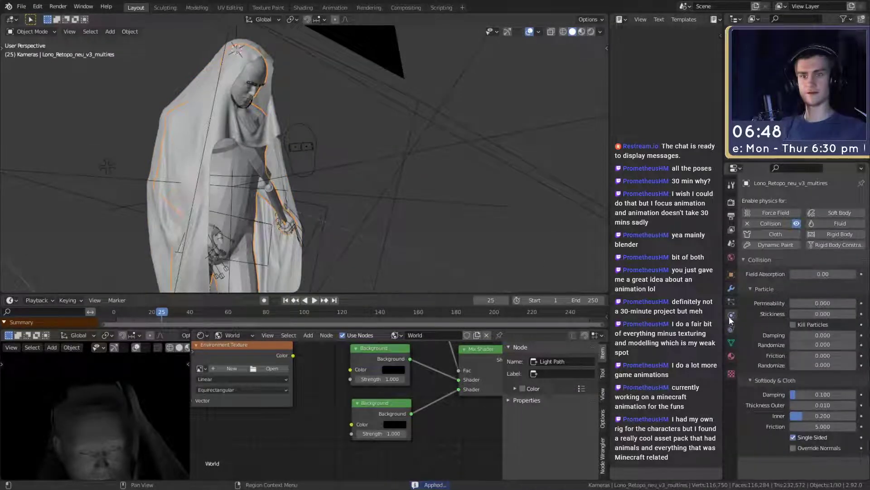
{"action": "left_click", "coordinate": [731, 290]}
{"action": "left_click", "coordinate": [732, 316]}
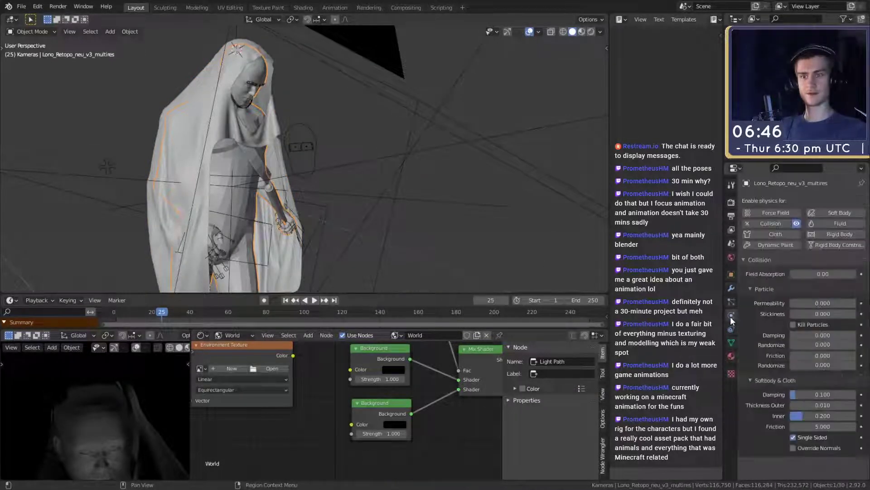
{"action": "left_click", "coordinate": [748, 224]}
- Add a Solidify modifier to the cloak mesh
{"action": "middle_click_drag", "start_coordinate": [291, 158], "coordinate": [252, 121]}
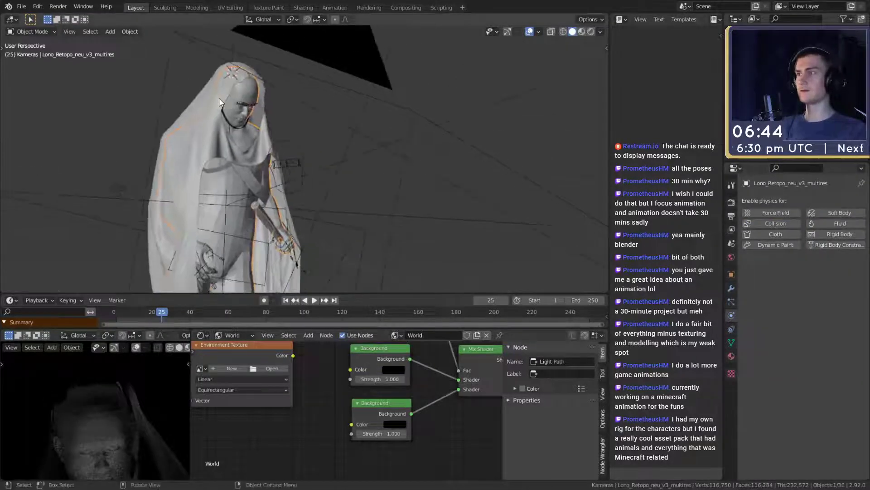
{"action": "left_click", "coordinate": [219, 100]}
{"action": "left_click", "coordinate": [731, 288]}
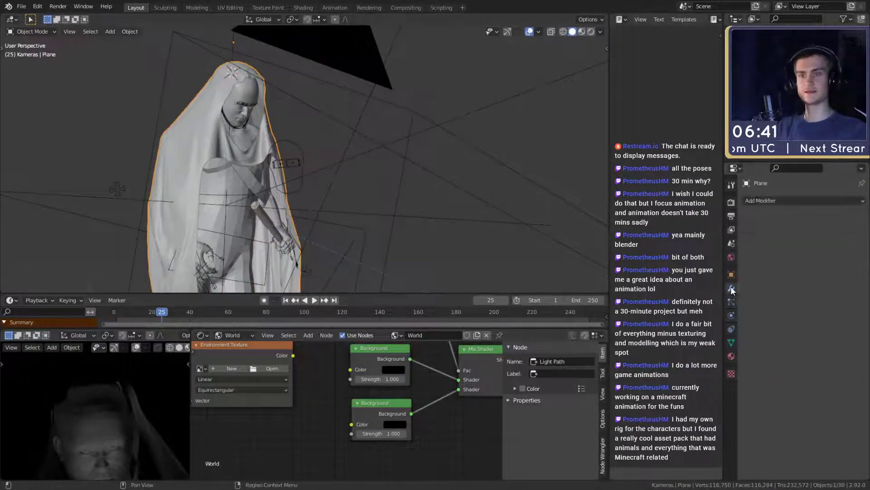
{"action": "left_click", "coordinate": [776, 201]}
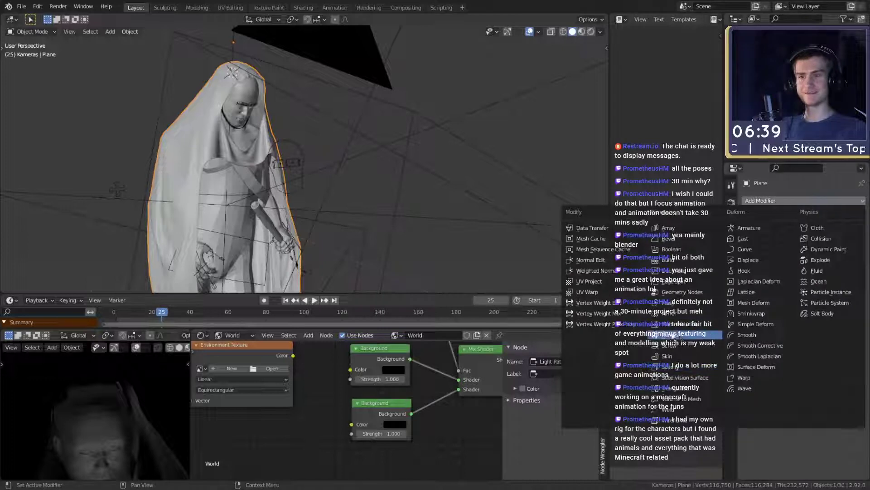
{"action": "left_click", "coordinate": [666, 369]}
- Set the cloak's Solidify thickness to 0.027 m, judging it at the hood's edge
{"action": "scroll", "coordinate": [361, 186], "scroll_direction": "up", "scroll_amount": 5}
{"action": "middle_click_drag", "start_coordinate": [264, 90], "coordinate": [407, 169], "text": "shift"}
{"action": "scroll", "coordinate": [429, 184], "scroll_direction": "up", "scroll_amount": 3}
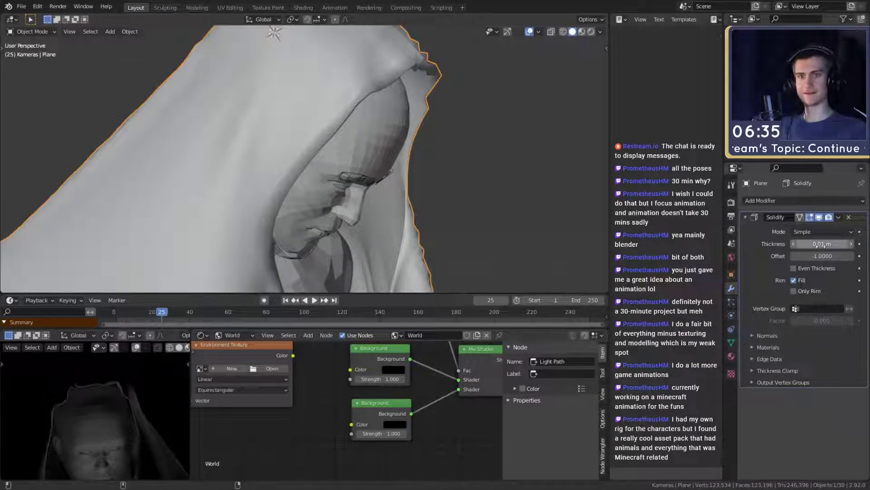
{"action": "mouse_move", "coordinate": [821, 243]}
{"action": "left_mouse_down"}
{"action": "mouse_move", "coordinate": [812, 244]}
{"action": "mouse_move", "coordinate": [835, 243]}
{"action": "left_mouse_up"}
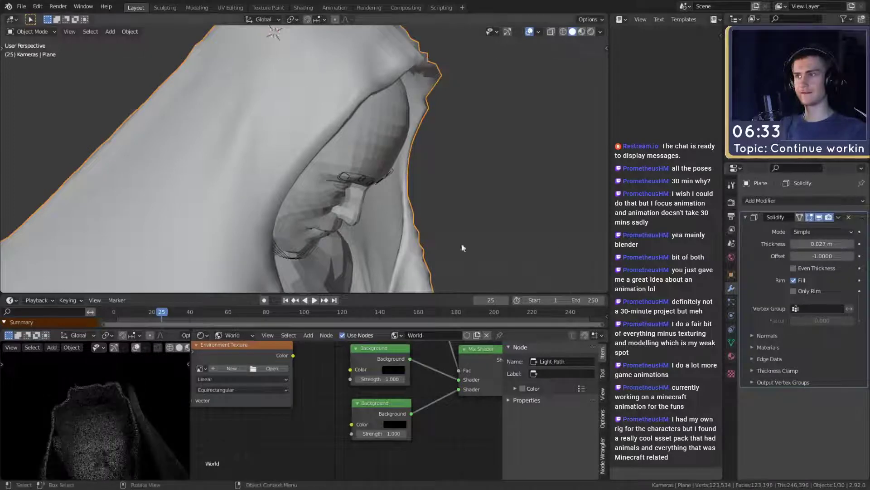
- Deselect the cloak and examine the thickened cloth and backlit figure in both the main viewport and the rendered preview
{"action": "scroll", "coordinate": [462, 249], "scroll_direction": "down", "scroll_amount": 4}
{"action": "middle_click_drag", "start_coordinate": [462, 248], "coordinate": [396, 176]}
{"action": "left_click", "coordinate": [396, 176]}
{"action": "middle_click_drag", "start_coordinate": [327, 249], "coordinate": [340, 206], "text": "shift"}
{"action": "scroll", "coordinate": [175, 446], "scroll_direction": "down", "scroll_amount": 4}
{"action": "middle_click_drag", "start_coordinate": [129, 446], "coordinate": [131, 387], "text": "shift"}
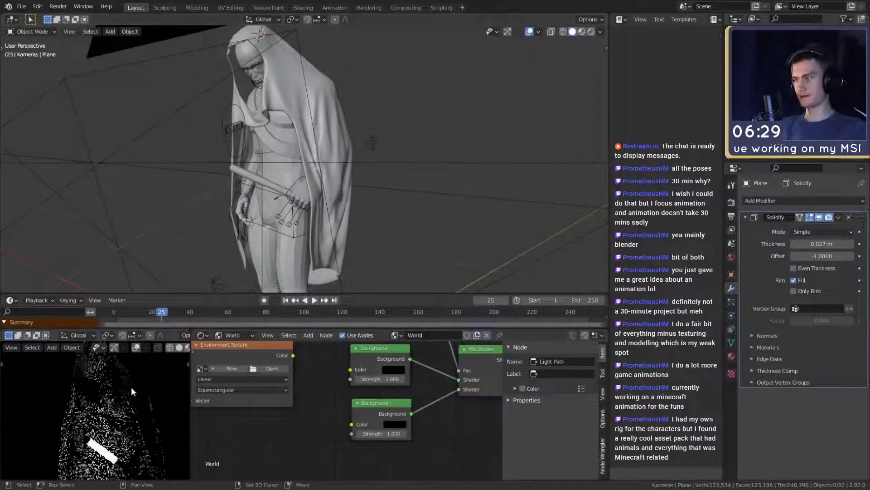
{"action": "scroll", "coordinate": [123, 446], "scroll_direction": "down", "scroll_amount": 1}
{"action": "middle_click_drag", "start_coordinate": [123, 447], "coordinate": [117, 396], "text": "shift"}
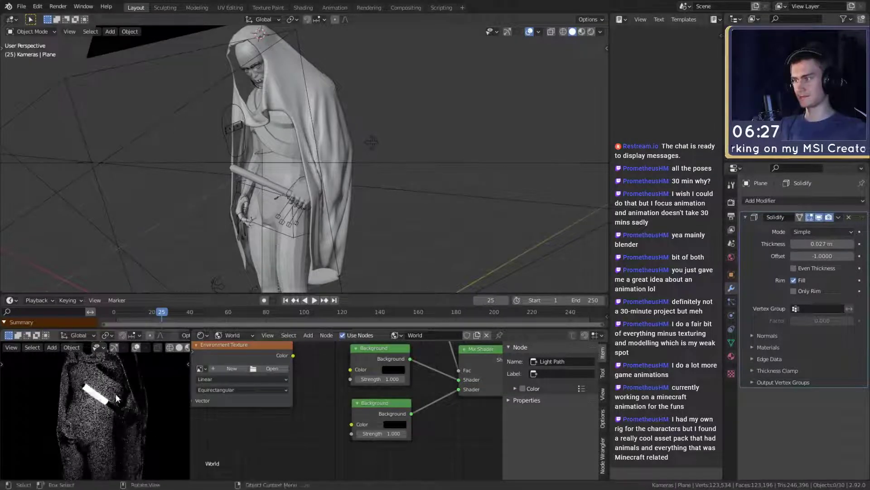
{"action": "scroll", "coordinate": [354, 200], "scroll_direction": "up", "scroll_amount": 1}
{"action": "scroll", "coordinate": [355, 199], "scroll_direction": "down", "scroll_amount": 2}
{"action": "middle_click_drag", "start_coordinate": [355, 200], "coordinate": [290, 158]}
{"action": "scroll", "coordinate": [349, 202], "scroll_direction": "up", "scroll_amount": 2}
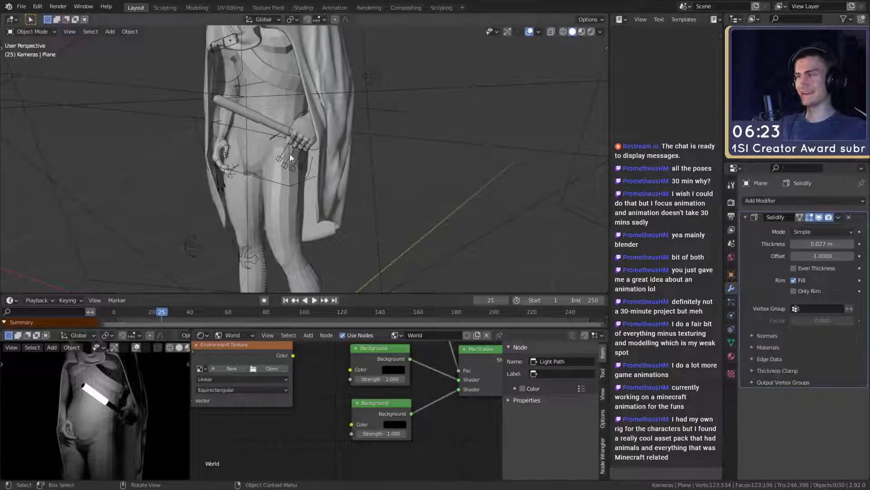
{"action": "middle_click_drag", "start_coordinate": [360, 156], "coordinate": [321, 158]}
{"action": "scroll", "coordinate": [124, 394], "scroll_direction": "down", "scroll_amount": 2}
{"action": "scroll", "coordinate": [341, 203], "scroll_direction": "down", "scroll_amount": 1}
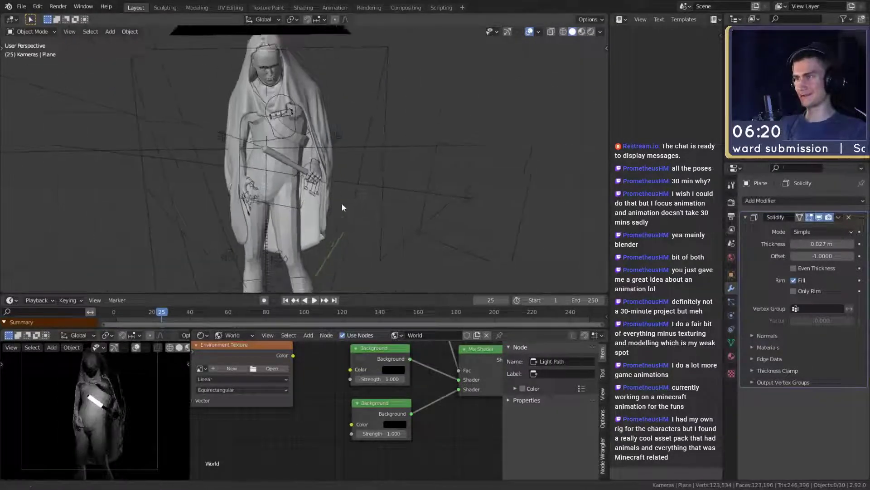
{"action": "middle_click_drag", "start_coordinate": [342, 203], "coordinate": [345, 179], "text": "shift"}
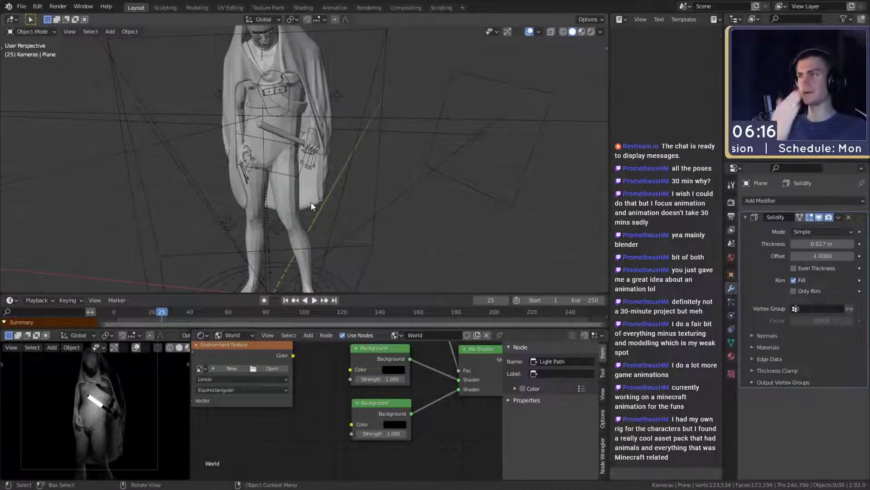
{"action": "scroll", "coordinate": [314, 201], "scroll_direction": "up", "scroll_amount": 4}
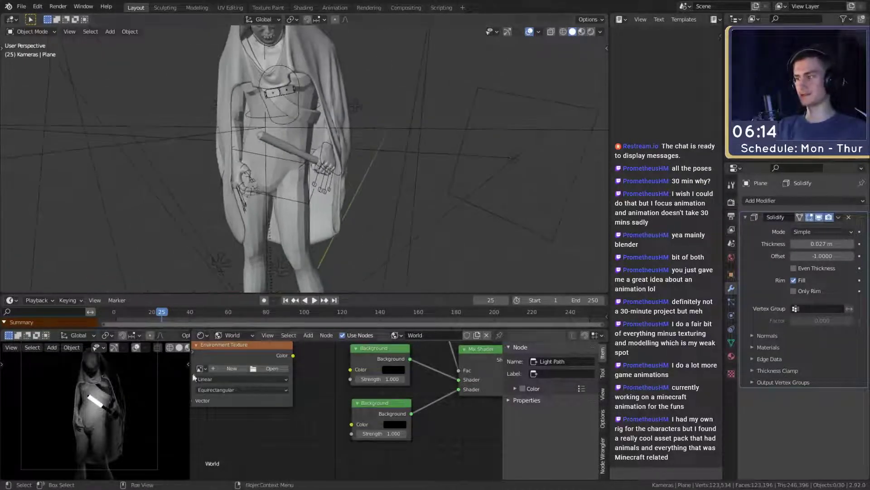
- Duplicate the area light beside the figure and place the copy on the figure's opposite side
{"action": "scroll", "coordinate": [179, 355], "scroll_direction": "down", "scroll_amount": 2}
{"action": "scroll", "coordinate": [349, 207], "scroll_direction": "up", "scroll_amount": 3}
{"action": "scroll", "coordinate": [352, 154], "scroll_direction": "down", "scroll_amount": 3}
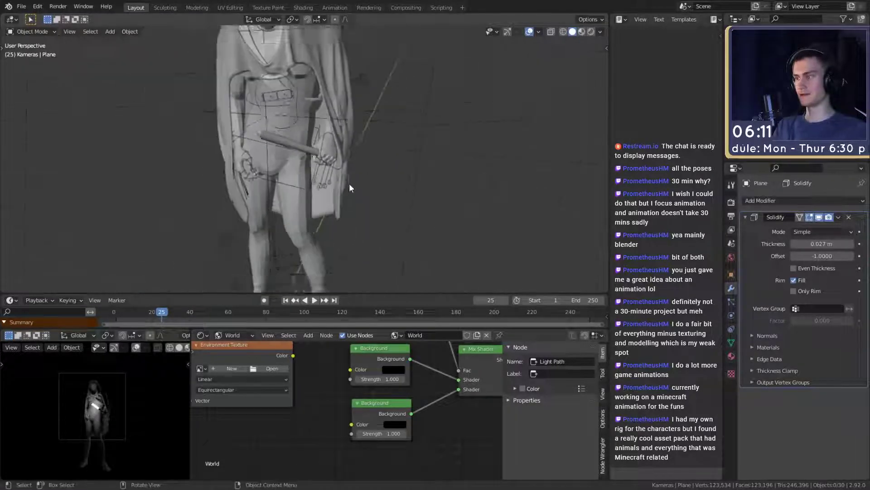
{"action": "middle_click_drag", "start_coordinate": [349, 184], "coordinate": [343, 184]}
{"action": "scroll", "coordinate": [349, 187], "scroll_direction": "down", "scroll_amount": 3}
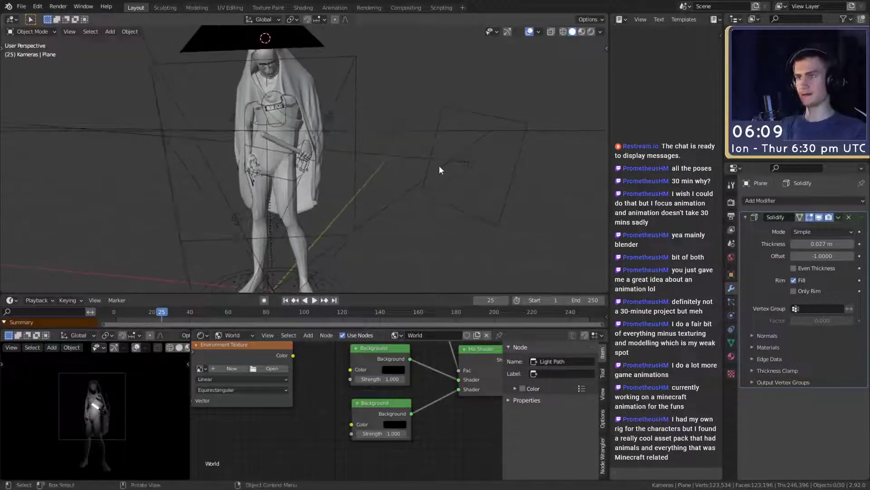
{"action": "left_click", "coordinate": [467, 162]}
{"action": "scroll", "coordinate": [156, 410], "scroll_direction": "up", "scroll_amount": 3}
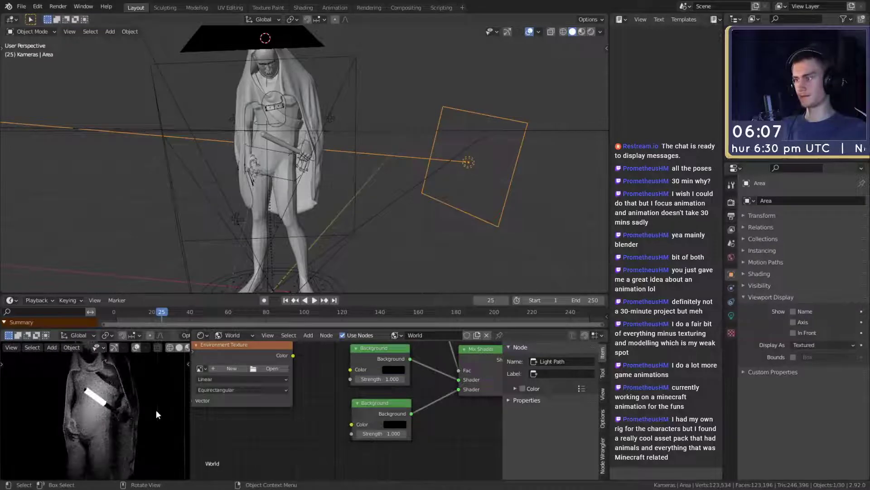
{"action": "middle_click_drag", "start_coordinate": [151, 381], "coordinate": [149, 415], "text": "shift"}
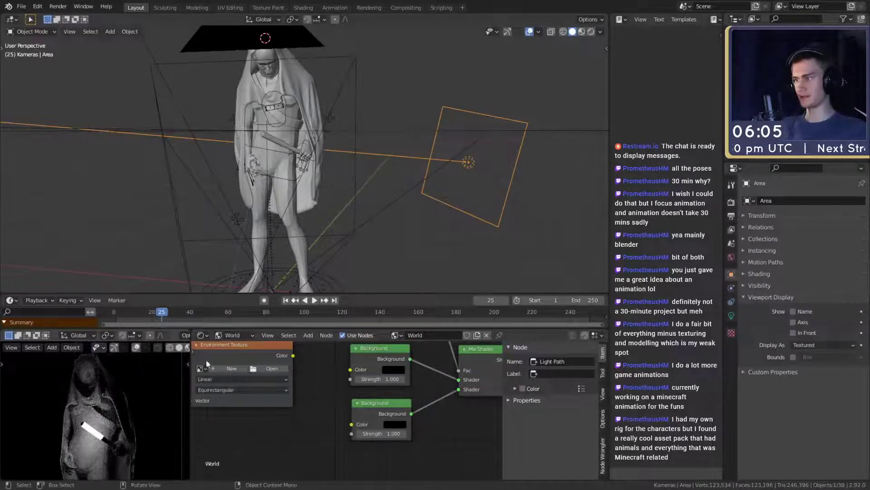
{"action": "scroll", "coordinate": [427, 185], "scroll_direction": "down", "scroll_amount": 3}
{"action": "middle_click_drag", "start_coordinate": [427, 185], "coordinate": [398, 189]}
{"action": "key", "text": "shift+d"}
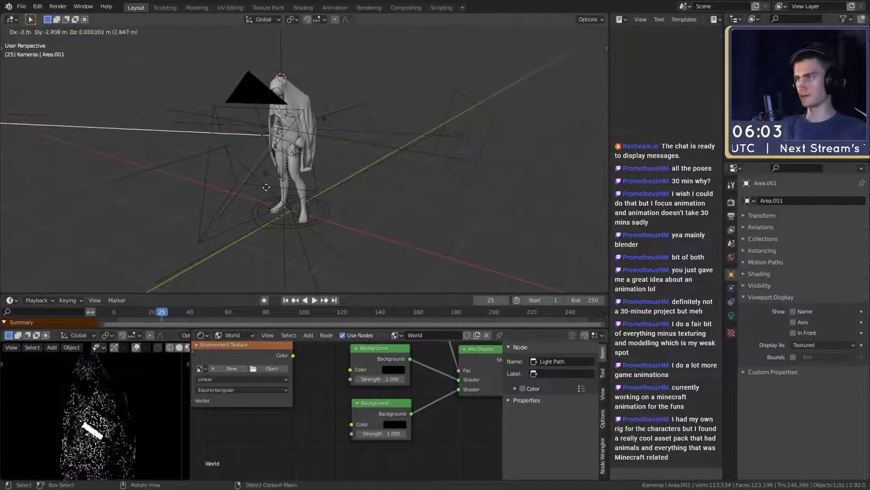
{"action": "left_click", "coordinate": [152, 190]}
- Rotate the duplicated area light about the global Z axis to turn it toward the figure
{"action": "middle_click_drag", "start_coordinate": [170, 192], "coordinate": [197, 185]}
{"action": "key", "text": "r"}
{"action": "key", "text": "z"}
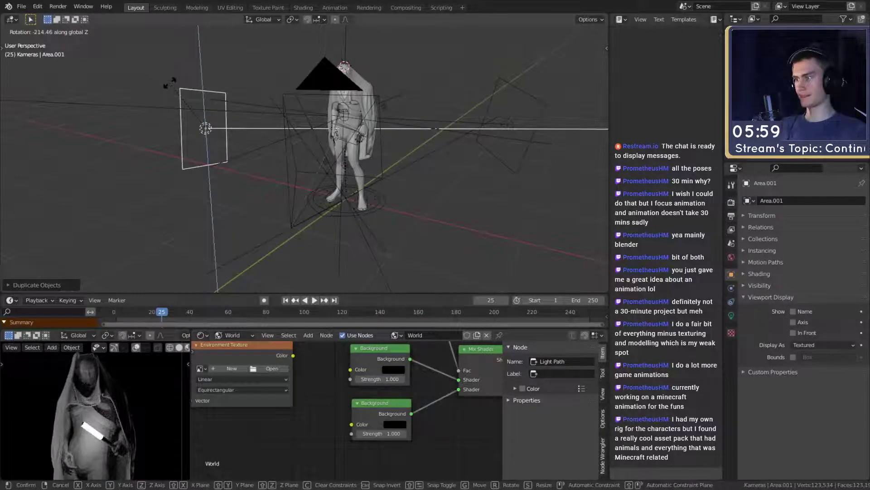
{"action": "left_click", "coordinate": [246, 88]}
{"action": "key", "text": "r"}
{"action": "key", "text": "z"}
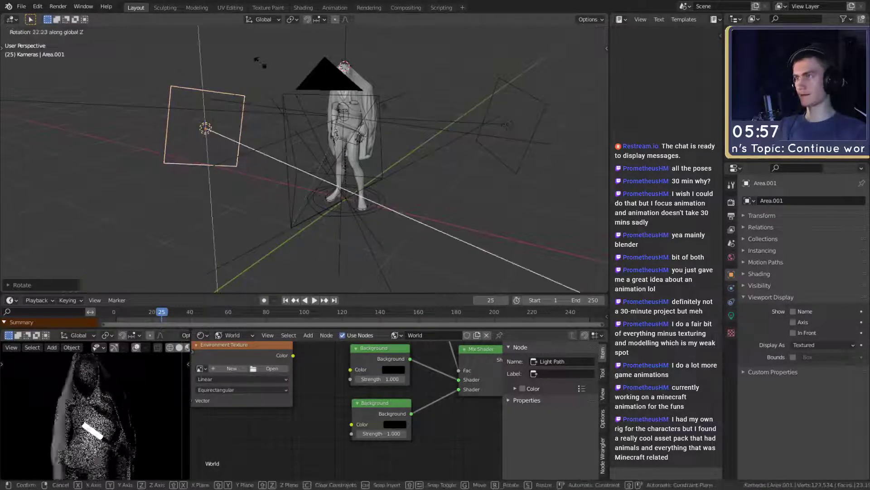
{"action": "left_click", "coordinate": [270, 67]}
- Move the duplicated area light horizontally, with Z locked, behind the figure and re-aim it about the Z axis
{"action": "middle_click_drag", "start_coordinate": [274, 148], "coordinate": [341, 256]}
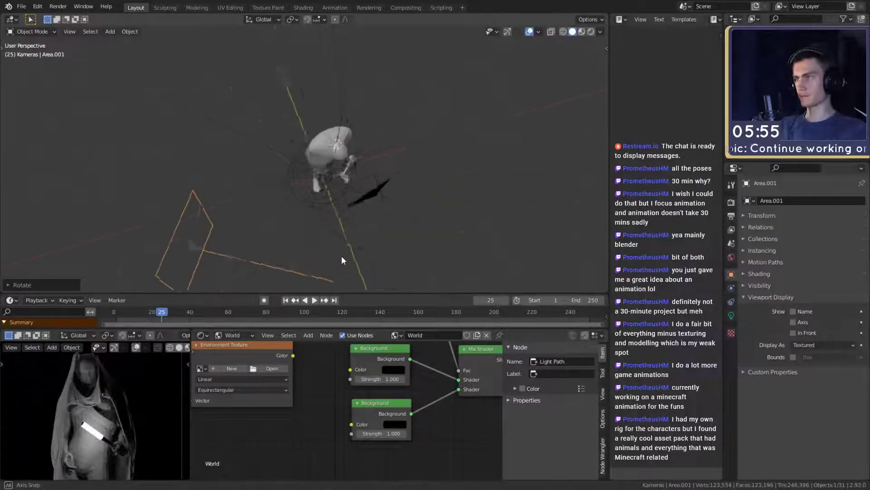
{"action": "key", "text": "g"}
{"action": "key", "text": "shift+z"}
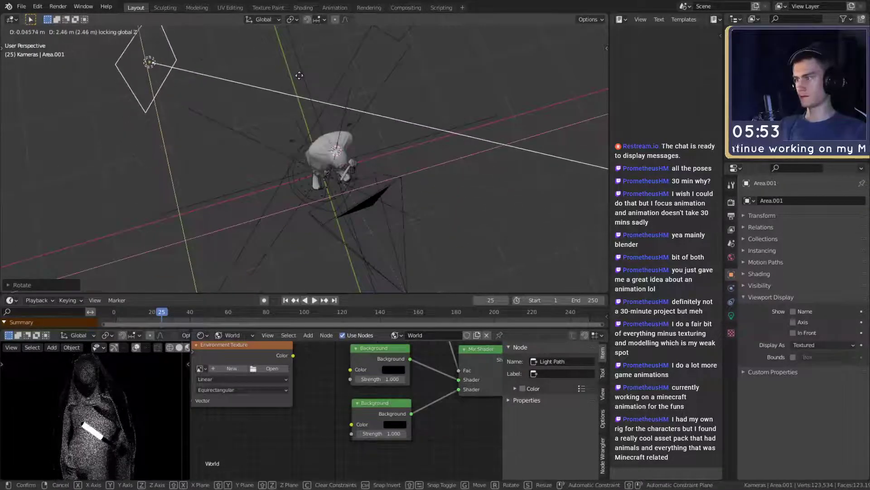
{"action": "left_click", "coordinate": [299, 75]}
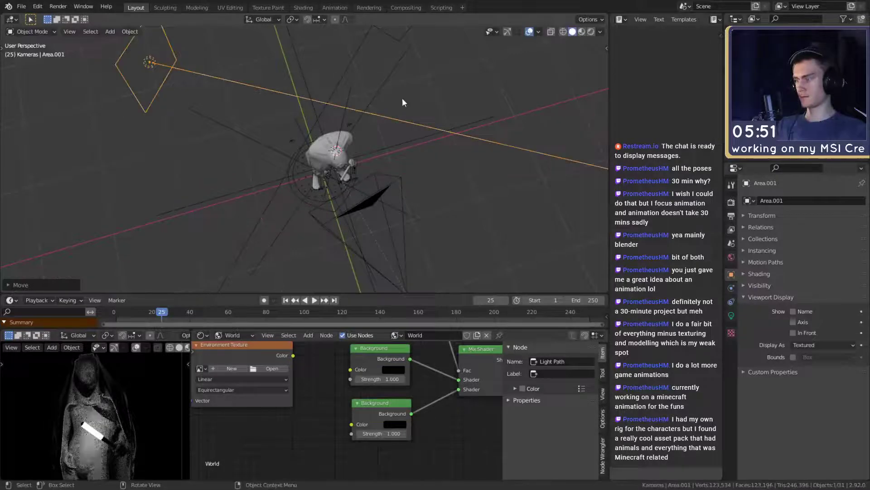
{"action": "key", "text": "r"}
{"action": "key", "text": "z"}
{"action": "left_click", "coordinate": [388, 127]}
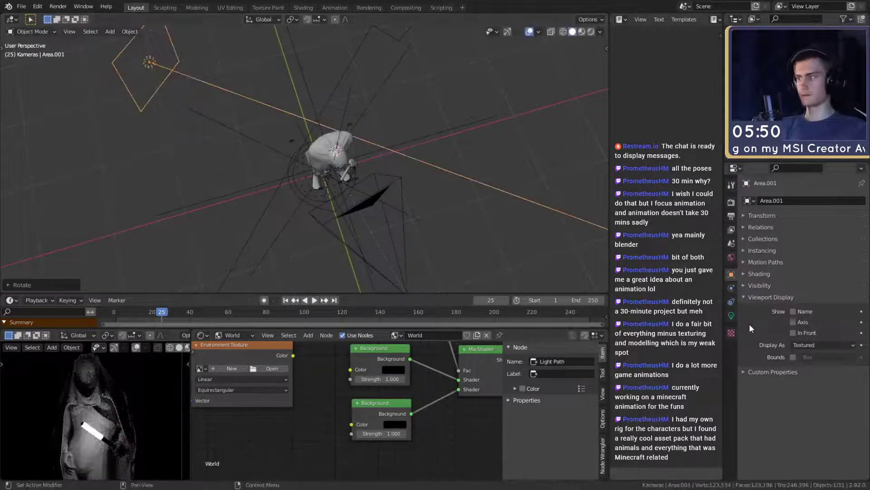
- Reposition the duplicated area light freely behind the cloaked figure, viewing the scene from the cloak side
{"action": "middle_click_drag", "start_coordinate": [360, 218], "coordinate": [322, 112]}
{"action": "scroll", "coordinate": [121, 432], "scroll_direction": "down", "scroll_amount": 3}
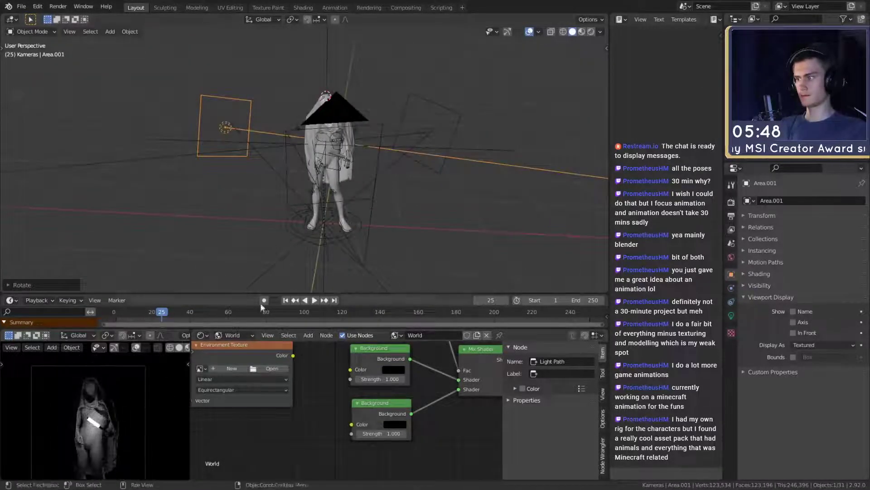
{"action": "middle_click_drag", "start_coordinate": [262, 307], "coordinate": [395, 193]}
{"action": "key", "text": "g"}
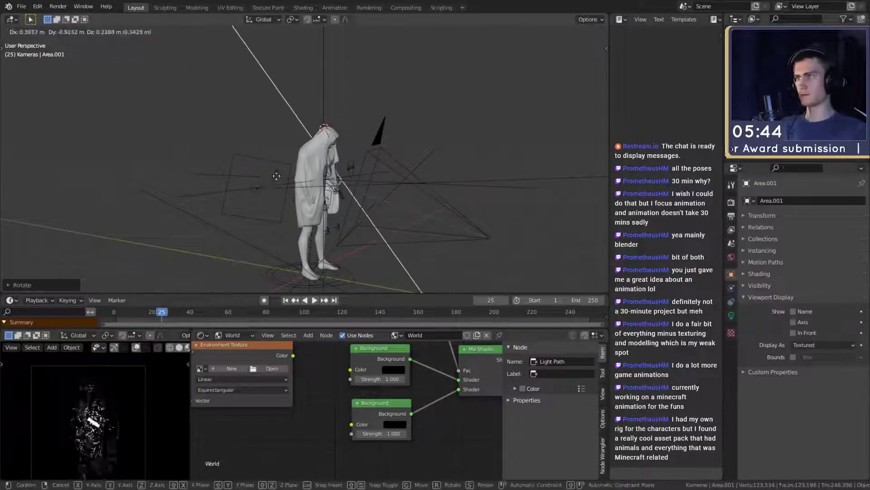
{"action": "left_click", "coordinate": [289, 171]}
- Set the duplicated area light's power to 100 W
{"action": "middle_click_drag", "start_coordinate": [289, 171], "coordinate": [223, 174]}
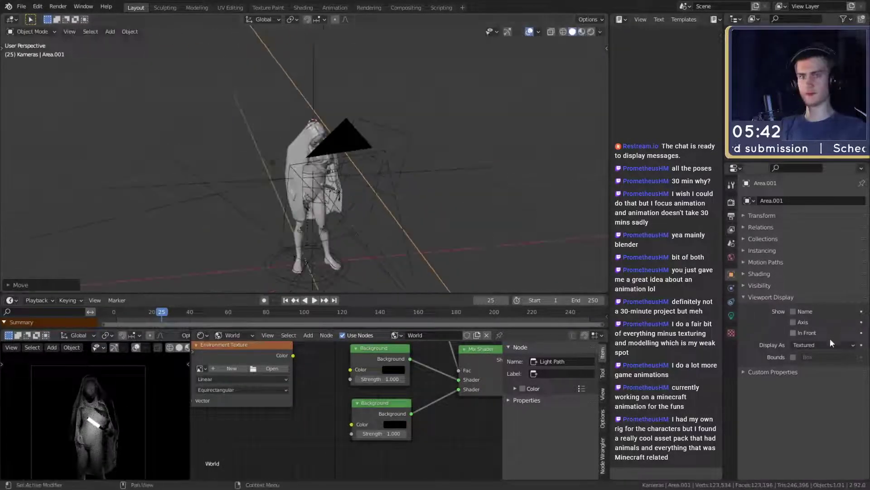
{"action": "left_click", "coordinate": [727, 317]}
{"action": "left_click", "coordinate": [821, 264]}
{"action": "type", "text": "1"}
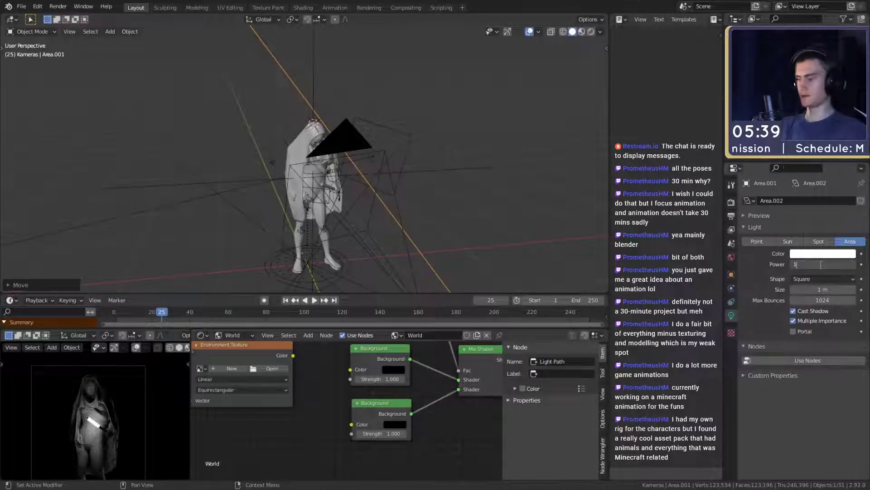
{"action": "type", "text": "00"}
{"action": "key", "text": "Return"}
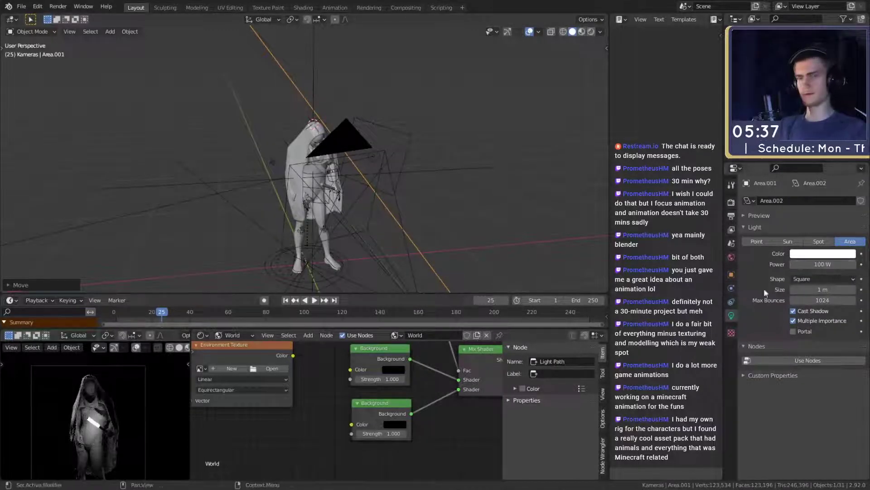
- Move the duplicated area light above and behind the figure and trackball-rotate it to aim down at the cloak
{"action": "middle_click_drag", "start_coordinate": [453, 208], "coordinate": [501, 192]}
{"action": "key", "text": "g"}
{"action": "left_click", "coordinate": [415, 215]}
{"action": "middle_click_drag", "start_coordinate": [408, 215], "coordinate": [456, 216]}
{"action": "key", "text": "r"}
{"action": "key", "text": "r"}
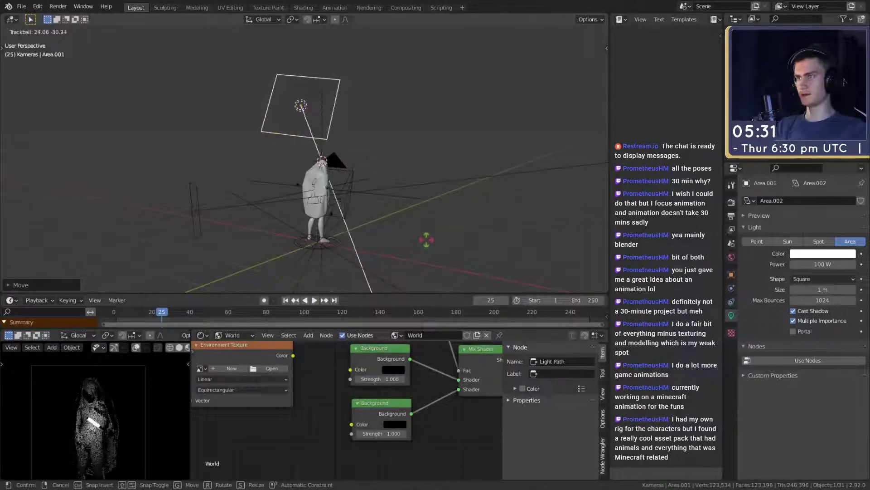
{"action": "left_click", "coordinate": [404, 213]}
{"action": "key", "text": "g"}
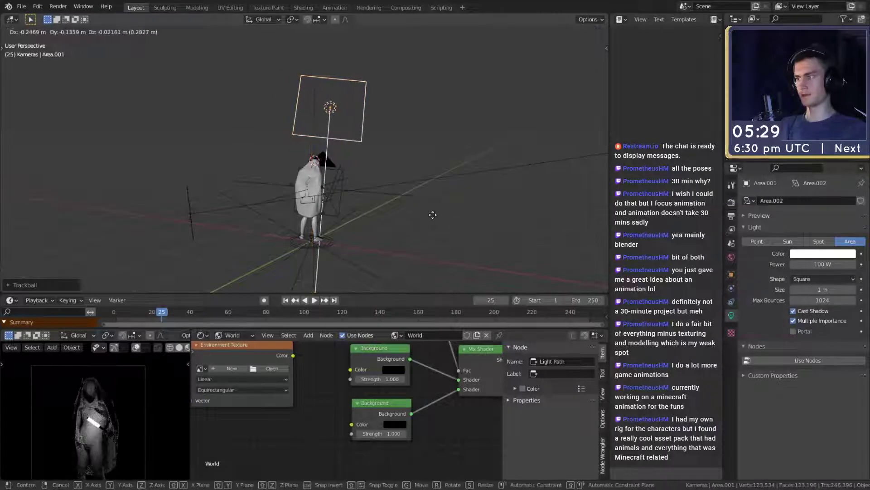
{"action": "left_click", "coordinate": [433, 214]}
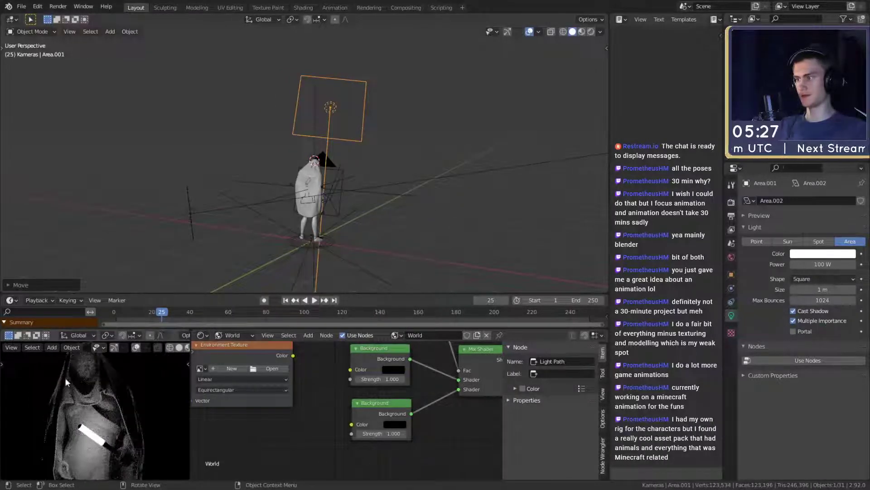
- Fine-tune the backlight's position and trackball rotation so it rims the hood and cloak edges
{"action": "scroll", "coordinate": [368, 191], "scroll_direction": "down", "scroll_amount": 3}
{"action": "key", "text": "g"}
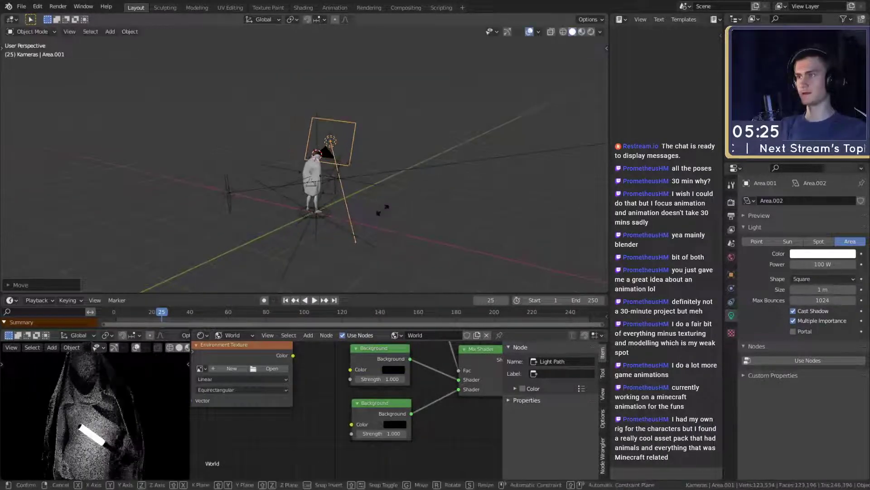
{"action": "key", "text": "r"}
{"action": "key", "text": "r"}
{"action": "left_click", "coordinate": [389, 211]}
{"action": "key", "text": "g"}
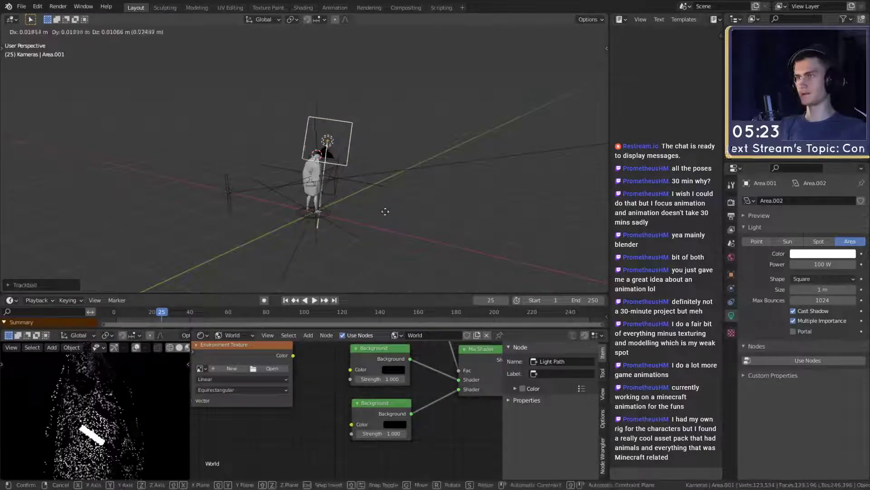
{"action": "left_click", "coordinate": [376, 211]}
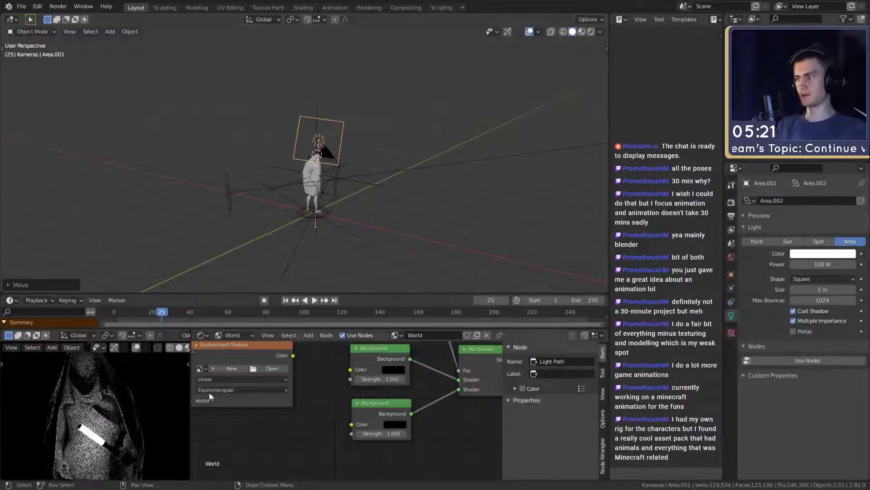
- Examine the backlit figure in the viewport and rendered preview, including how the hand grips the cylinder
{"action": "middle_click_drag", "start_coordinate": [301, 179], "coordinate": [319, 180]}
{"action": "scroll", "coordinate": [324, 255], "scroll_direction": "up", "scroll_amount": 2}
{"action": "scroll", "coordinate": [292, 209], "scroll_direction": "up", "scroll_amount": 1}
{"action": "scroll", "coordinate": [338, 201], "scroll_direction": "down", "scroll_amount": 4}
{"action": "scroll", "coordinate": [361, 193], "scroll_direction": "up", "scroll_amount": 2}
{"action": "scroll", "coordinate": [318, 179], "scroll_direction": "up", "scroll_amount": 4}
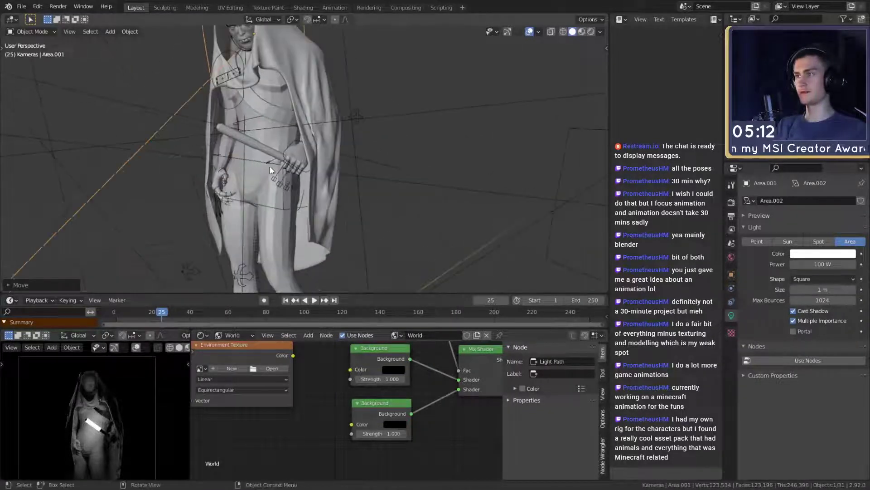
{"action": "left_click", "coordinate": [274, 152]}
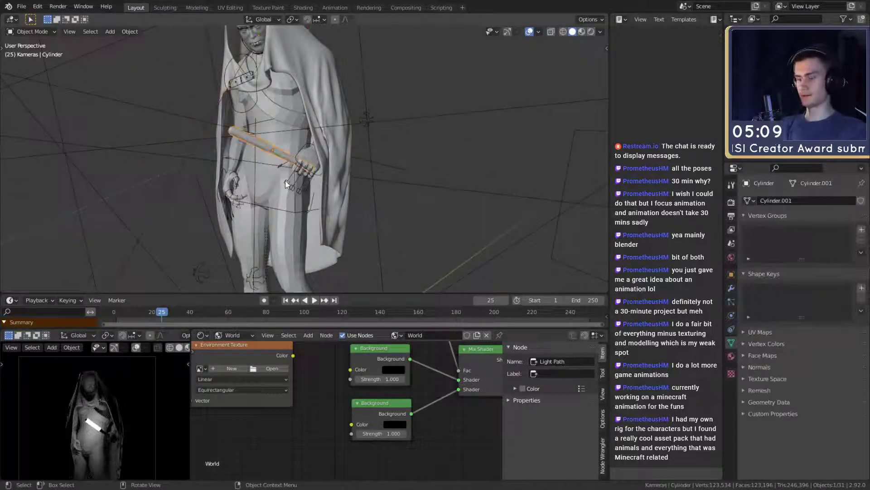
{"action": "scroll", "coordinate": [285, 180], "scroll_direction": "up", "scroll_amount": 4}
{"action": "scroll", "coordinate": [285, 178], "scroll_direction": "down", "scroll_amount": 2}
{"action": "middle_click_drag", "start_coordinate": [286, 178], "coordinate": [332, 158]}
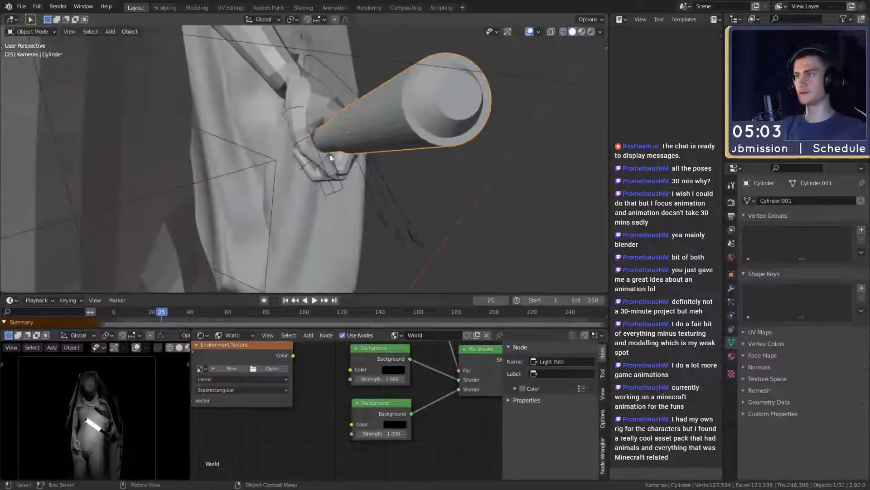
{"action": "left_click", "coordinate": [301, 144]}
{"action": "scroll", "coordinate": [292, 170], "scroll_direction": "down", "scroll_amount": 5}
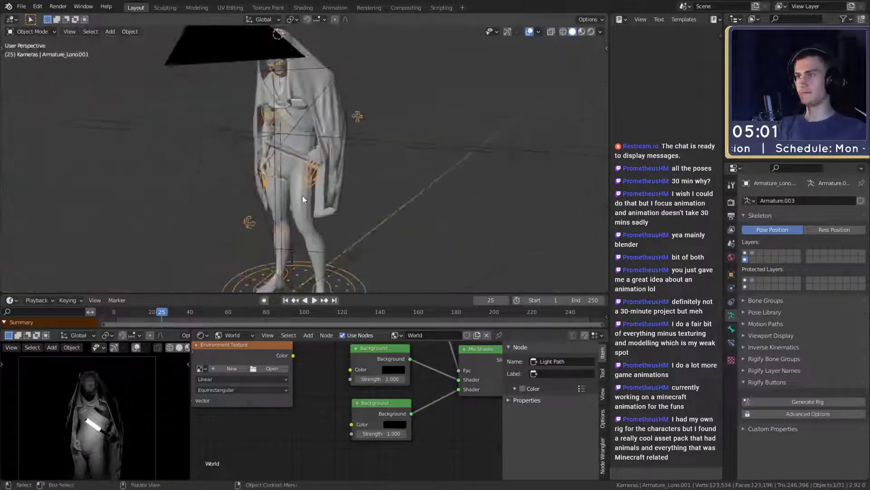
{"action": "left_click", "coordinate": [401, 156]}
{"action": "scroll", "coordinate": [399, 159], "scroll_direction": "down", "scroll_amount": 3}
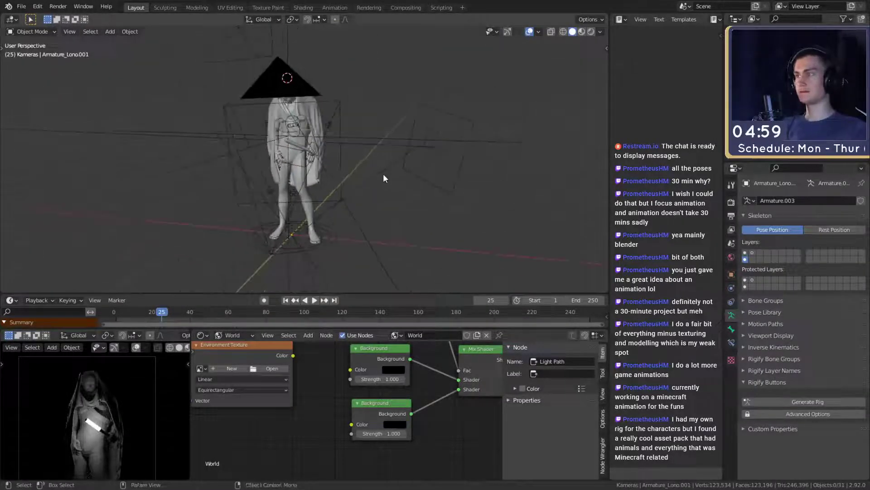
{"action": "scroll", "coordinate": [115, 408], "scroll_direction": "up", "scroll_amount": 4}
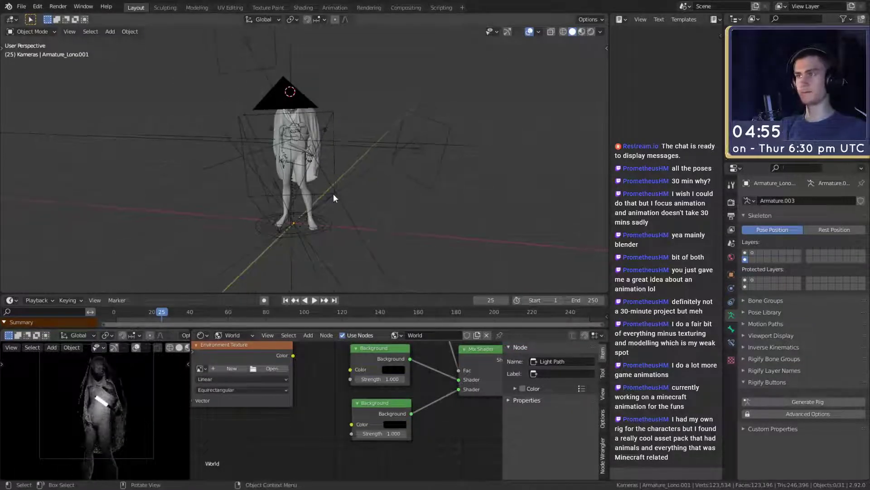
- Duplicate the figure's body mesh in place, without moving the copy
{"action": "middle_click_drag", "start_coordinate": [334, 194], "coordinate": [348, 218]}
{"action": "scroll", "coordinate": [337, 142], "scroll_direction": "up", "scroll_amount": 2}
{"action": "middle_click_drag", "start_coordinate": [337, 143], "coordinate": [363, 206], "text": "shift"}
{"action": "scroll", "coordinate": [358, 191], "scroll_direction": "up", "scroll_amount": 2}
{"action": "middle_click_drag", "start_coordinate": [328, 127], "coordinate": [348, 184], "text": "shift"}
{"action": "left_click", "coordinate": [345, 184]}
{"action": "key", "text": "Tab"}
{"action": "key", "text": "Tab"}
{"action": "scroll", "coordinate": [341, 162], "scroll_direction": "down", "scroll_amount": 2}
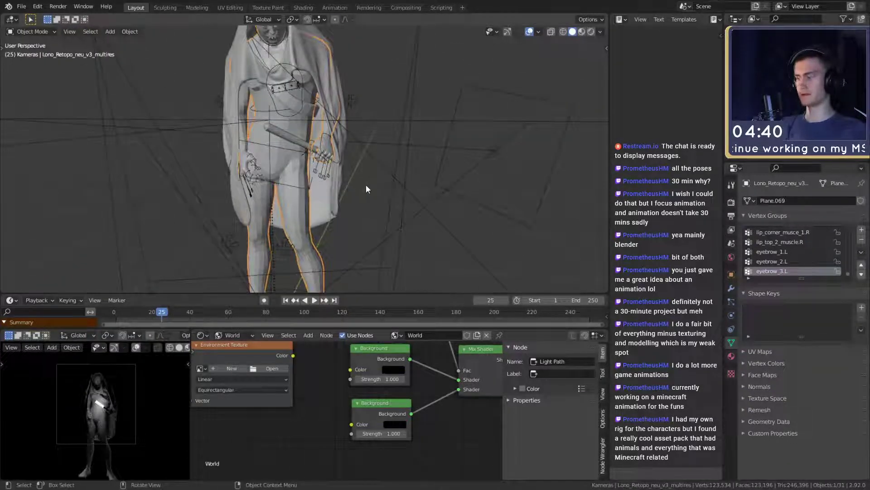
{"action": "key", "text": "shift+d"}
{"action": "right_click", "coordinate": [402, 183]}
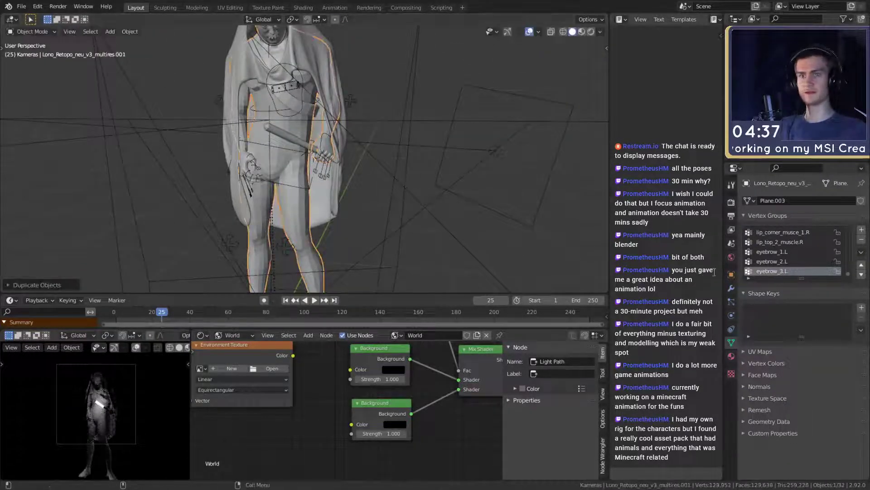
- Apply the Armature modifier on the duplicated body mesh and clear its parent while keeping the transformation
{"action": "left_click", "coordinate": [731, 287]}
{"action": "key", "text": "ctrl+a"}
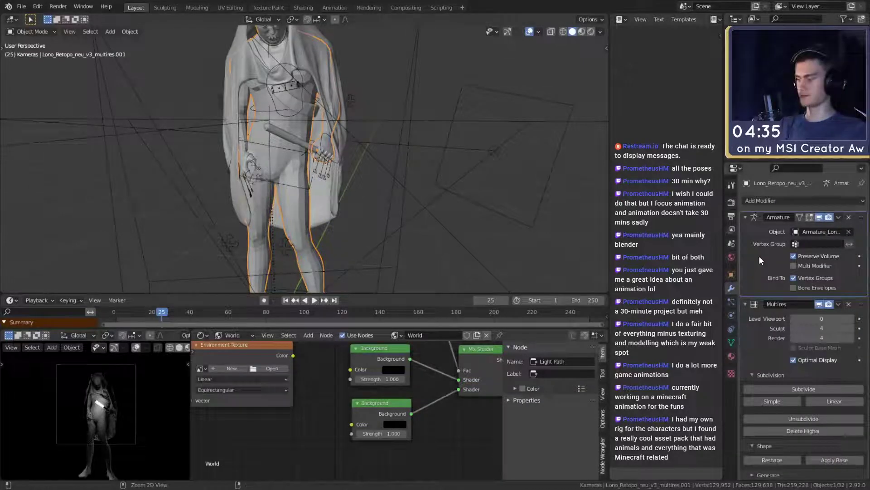
{"action": "key", "text": "Tab"}
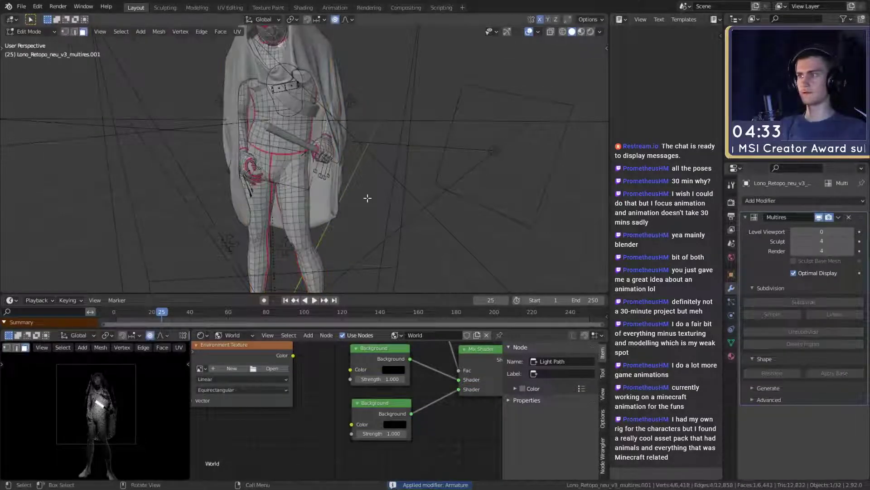
{"action": "key", "text": "Tab"}
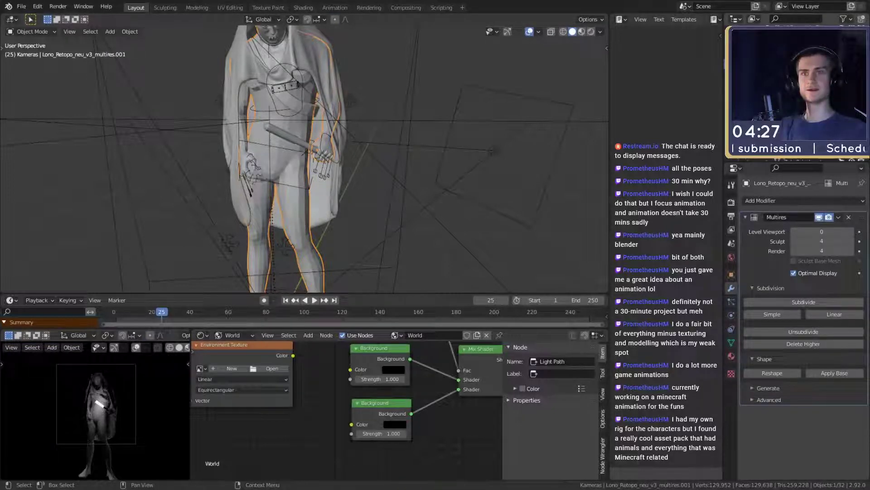
{"action": "key", "text": "alt+p"}
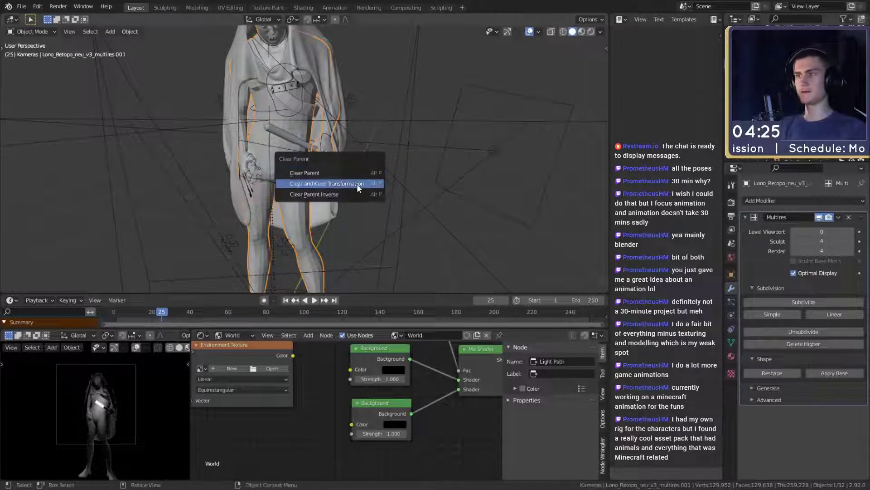
{"action": "left_click", "coordinate": [357, 184]}
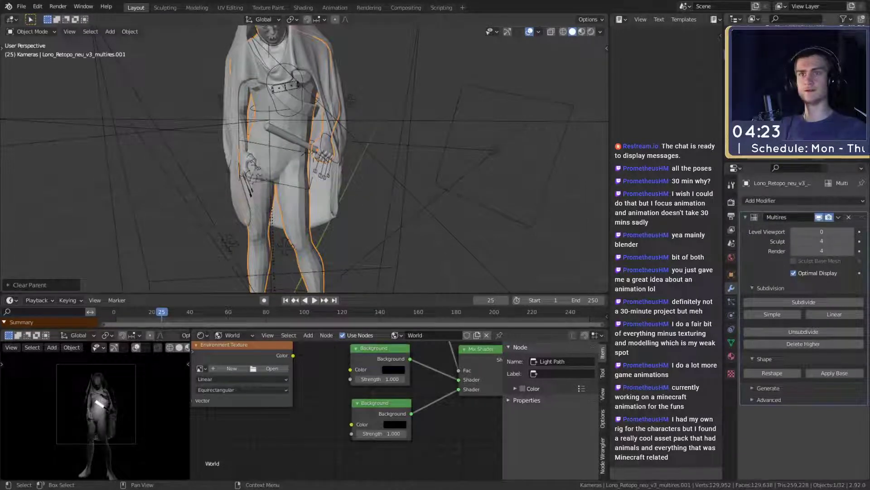
- Isolate the duplicated body by hiding the character rig and original body, and select the duplicate
{"action": "middle_click_drag", "start_coordinate": [379, 203], "coordinate": [356, 159], "text": "shift"}
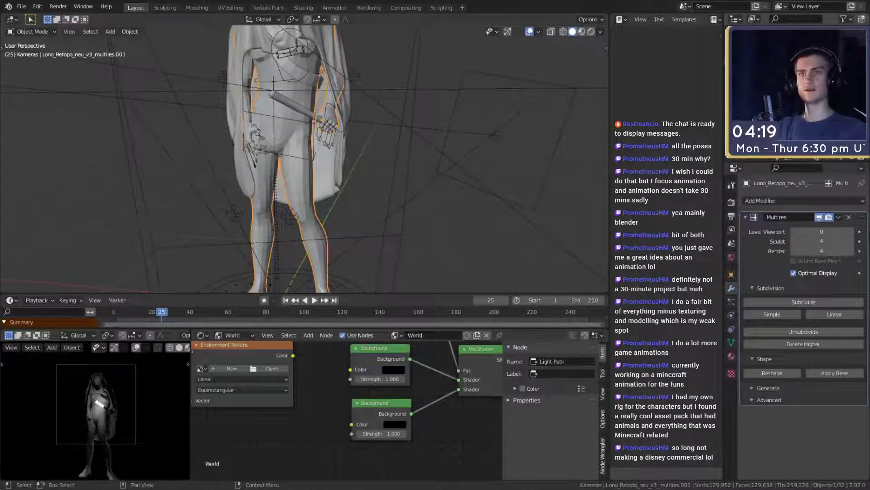
{"action": "middle_click_drag", "start_coordinate": [381, 121], "coordinate": [380, 152], "text": "shift"}
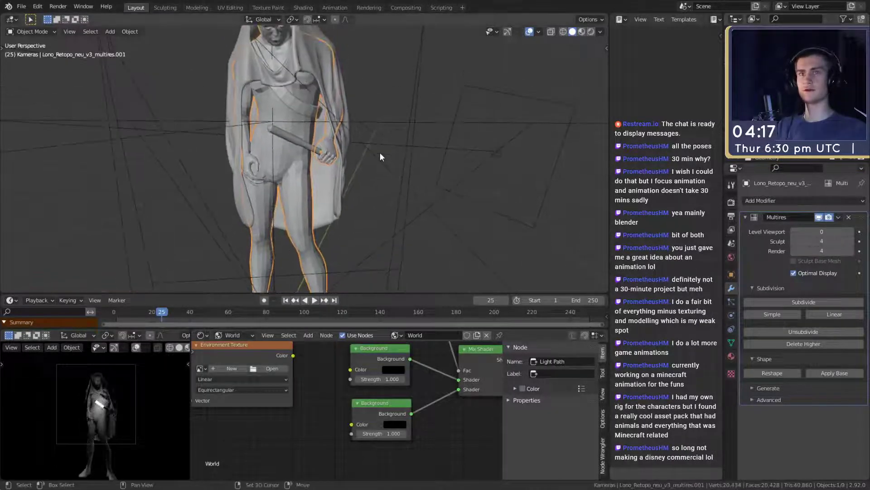
{"action": "left_click", "coordinate": [328, 178]}
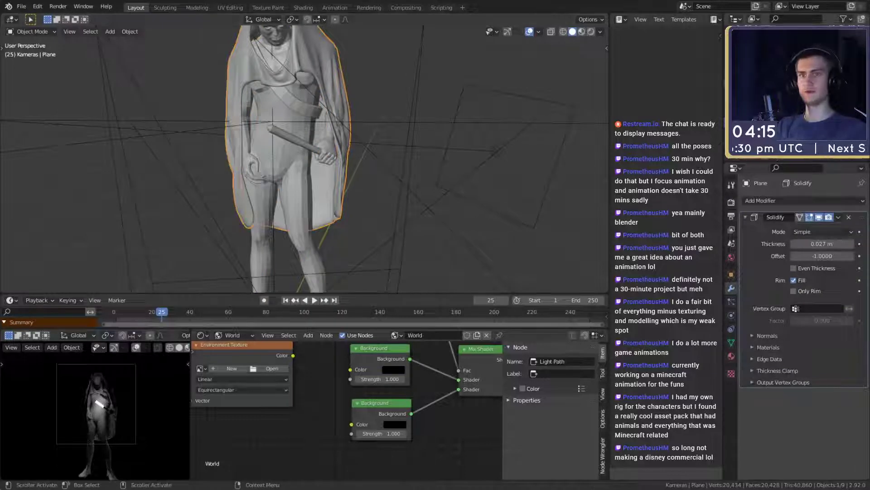
{"action": "left_click", "coordinate": [852, 155]}
{"action": "left_click", "coordinate": [852, 155]}
{"action": "middle_click_drag", "start_coordinate": [296, 214], "coordinate": [300, 189], "text": "shift"}
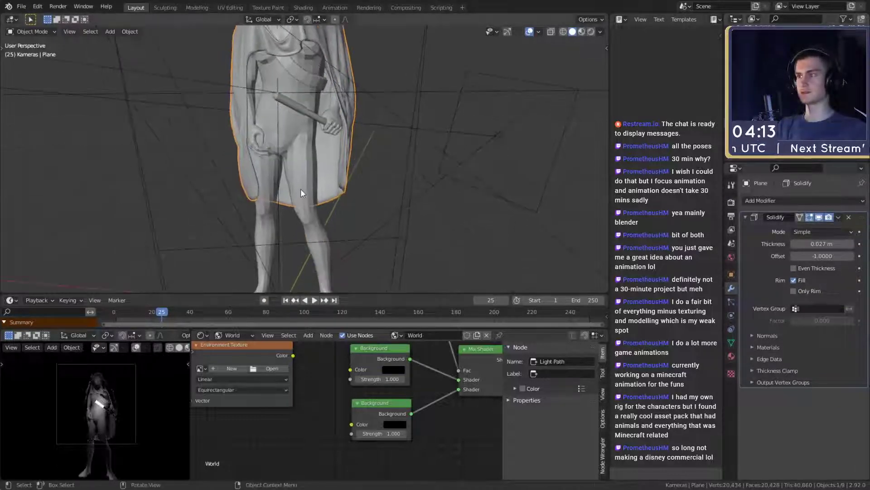
{"action": "left_click", "coordinate": [302, 189]}
- Enter Edit Mode on the duplicated body mesh and check its topology with and without X-ray
{"action": "scroll", "coordinate": [317, 188], "scroll_direction": "down", "scroll_amount": 2}
{"action": "scroll", "coordinate": [325, 187], "scroll_direction": "up", "scroll_amount": 5}
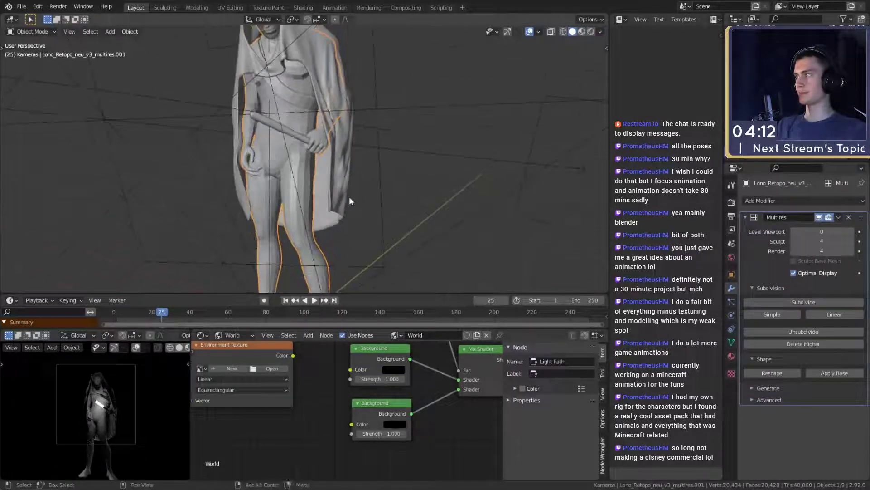
{"action": "scroll", "coordinate": [354, 151], "scroll_direction": "up", "scroll_amount": 4}
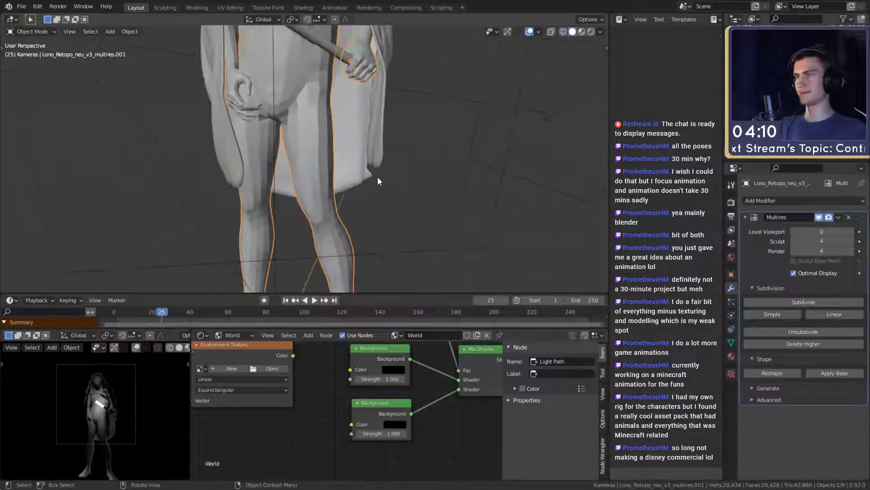
{"action": "key", "text": "Tab"}
{"action": "scroll", "coordinate": [378, 167], "scroll_direction": "down", "scroll_amount": 4}
{"action": "scroll", "coordinate": [345, 168], "scroll_direction": "down", "scroll_amount": 3}
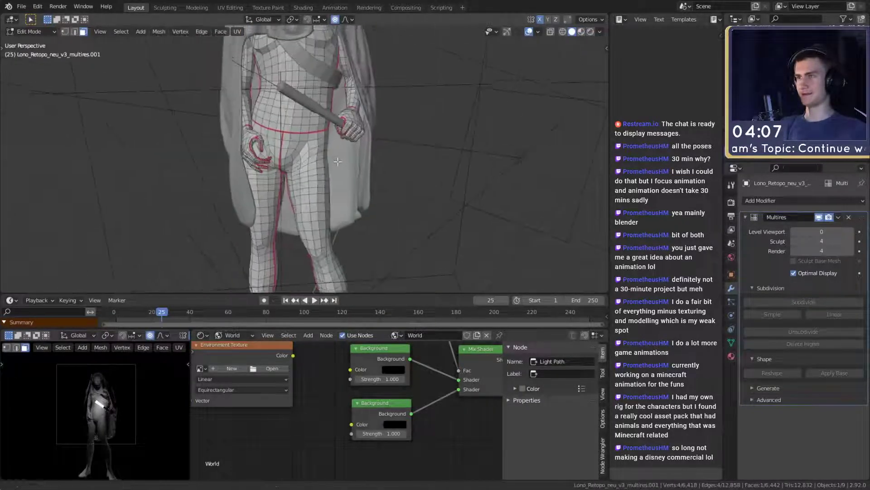
{"action": "key", "text": "alt+z"}
{"action": "middle_click_drag", "start_coordinate": [377, 147], "coordinate": [367, 167], "text": "shift"}
{"action": "key", "text": "alt+z"}
{"action": "scroll", "coordinate": [351, 165], "scroll_direction": "down", "scroll_amount": 1}
{"action": "key", "text": "x"}
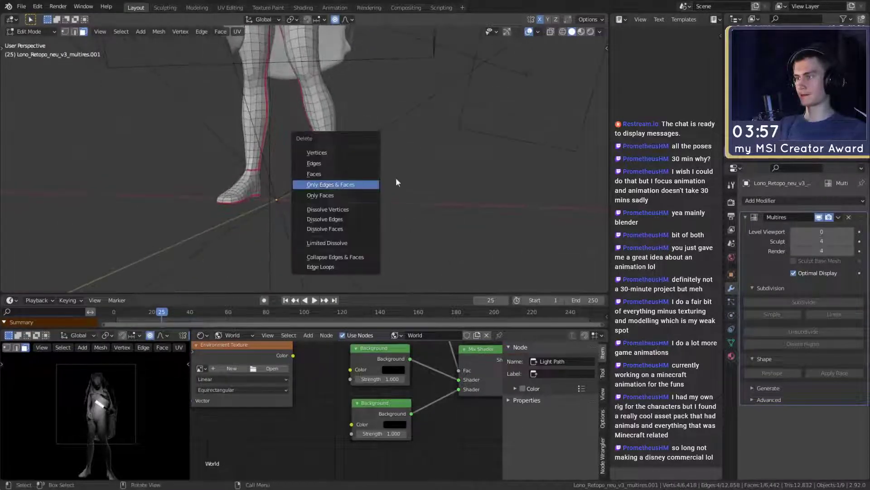
{"action": "middle_click_drag", "start_coordinate": [394, 105], "coordinate": [381, 225], "text": "shift"}
{"action": "scroll", "coordinate": [381, 132], "scroll_direction": "up", "scroll_amount": 1}
{"action": "middle_click_drag", "start_coordinate": [380, 132], "coordinate": [371, 204], "text": "shift"}
{"action": "scroll", "coordinate": [370, 204], "scroll_direction": "up", "scroll_amount": 1}
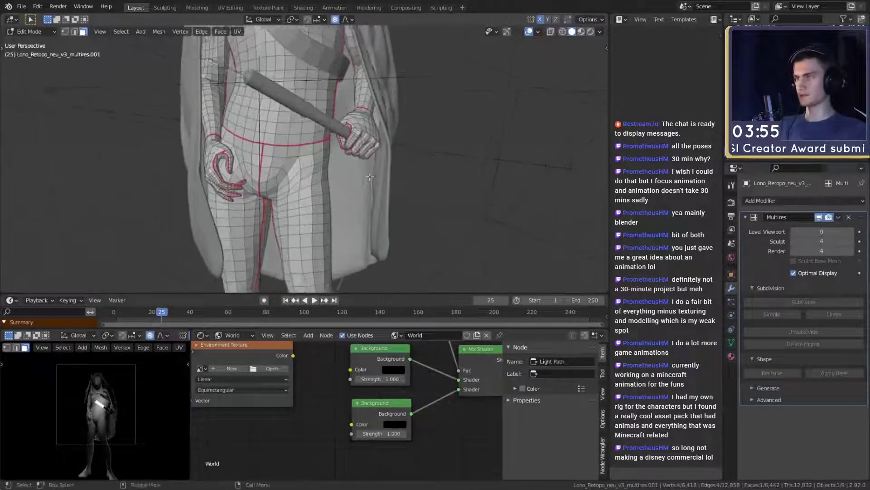
{"action": "middle_click_drag", "start_coordinate": [319, 134], "coordinate": [323, 139], "text": "shift"}
{"action": "key", "text": "c"}
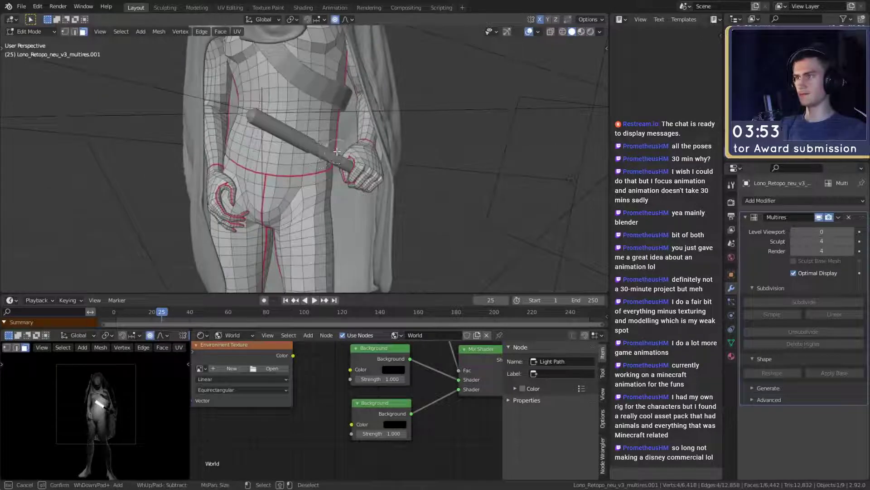
{"action": "left_click_drag", "start_coordinate": [337, 151], "coordinate": [246, 155]}
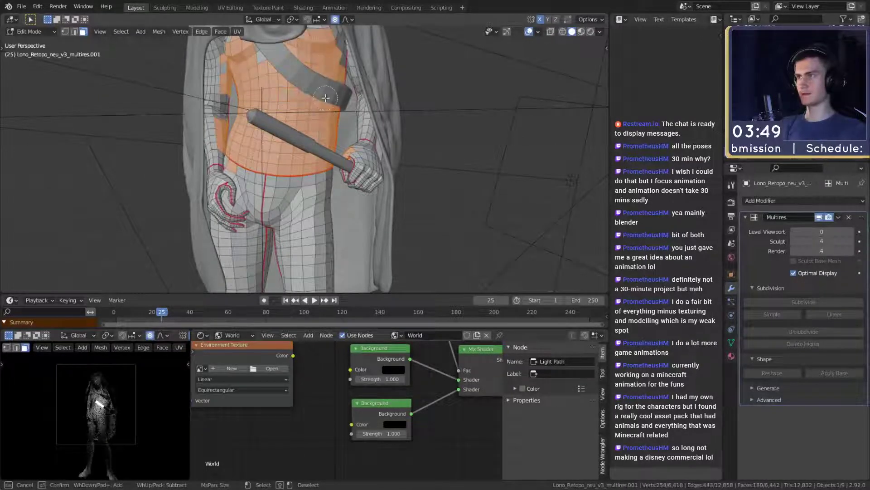
{"action": "scroll", "coordinate": [411, 187], "scroll_direction": "down", "scroll_amount": 4}
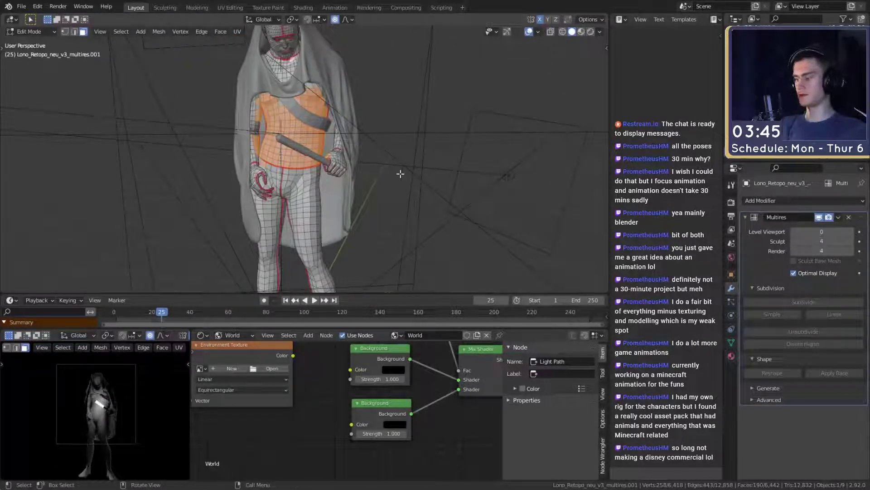
- Turn on X-ray, clear the face selection, and circle-select the faces of both hands and forearms
{"action": "key", "text": "alt+z"}
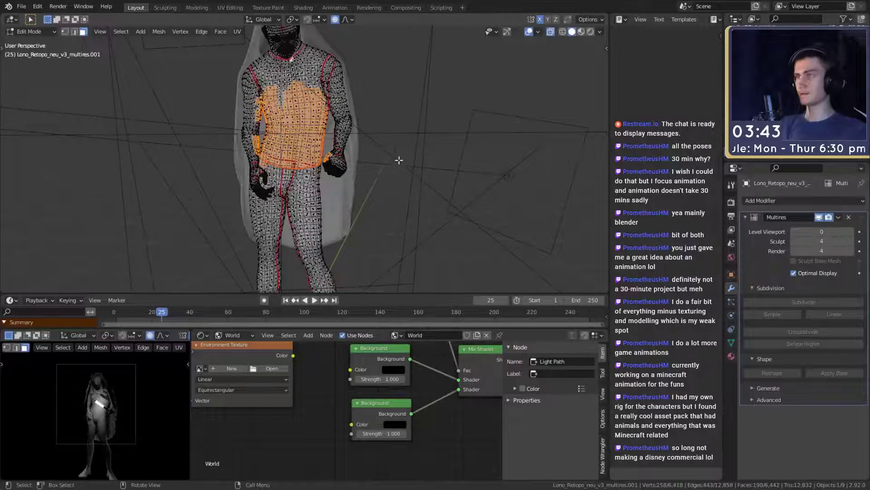
{"action": "key", "text": "a"}
{"action": "key", "text": "a"}
{"action": "middle_click_drag", "start_coordinate": [399, 160], "coordinate": [379, 173]}
{"action": "key", "text": "c"}
{"action": "left_click_drag", "start_coordinate": [336, 176], "coordinate": [330, 159]}
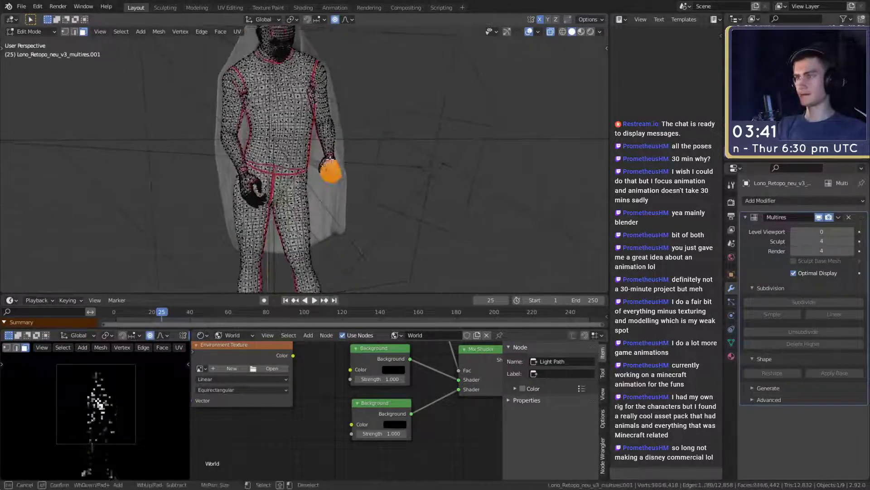
{"action": "middle_click_drag", "start_coordinate": [351, 122], "coordinate": [292, 159], "text": "shift"}
{"action": "scroll", "coordinate": [292, 181], "scroll_direction": "up", "scroll_amount": 2}
{"action": "middle_click_drag", "start_coordinate": [292, 204], "coordinate": [335, 136], "text": "shift"}
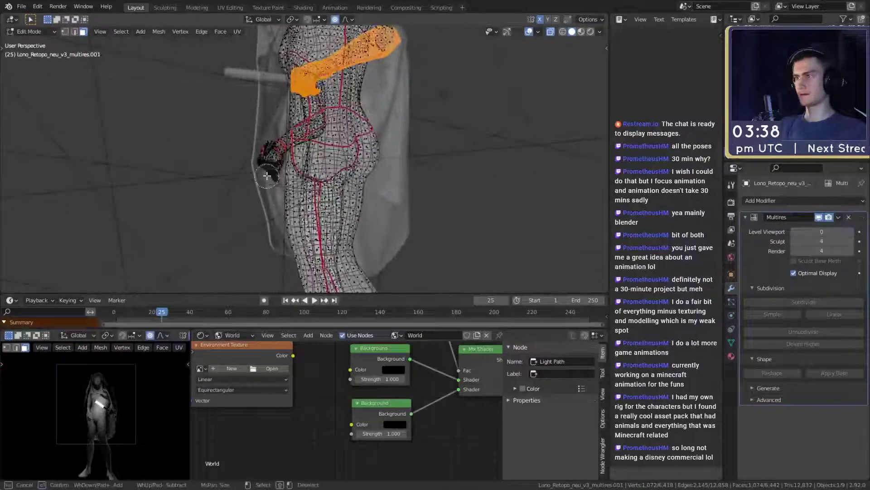
{"action": "right_click", "coordinate": [275, 138]}
- Grow the face selection up both arms and extend it to the shoulder seams with Circle Select
{"action": "middle_click_drag", "start_coordinate": [276, 138], "coordinate": [373, 213]}
{"action": "key", "text": "ctrl+KP_Add"}
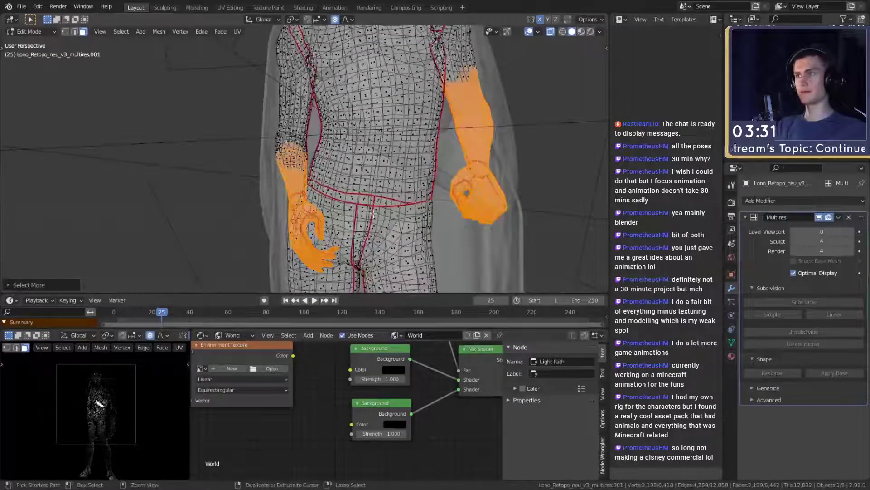
{"action": "key", "text": "ctrl+KP_Add"}
{"action": "scroll", "coordinate": [368, 204], "scroll_direction": "down", "scroll_amount": 2}
{"action": "scroll", "coordinate": [318, 145], "scroll_direction": "up", "scroll_amount": 2}
{"action": "middle_click_drag", "start_coordinate": [318, 146], "coordinate": [302, 197], "text": "shift"}
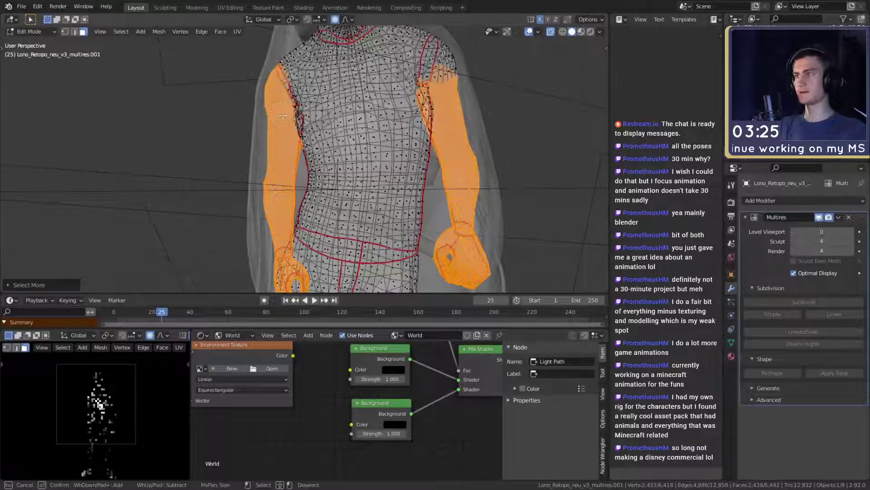
{"action": "middle_click_drag", "start_coordinate": [283, 116], "coordinate": [351, 109]}
{"action": "key", "text": "c"}
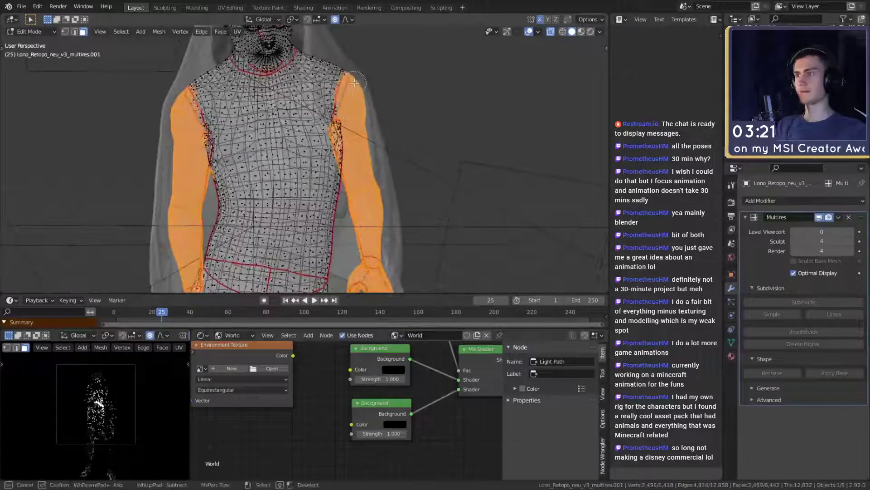
{"action": "right_click", "coordinate": [366, 113]}
- Delete the selected arm and hand faces from the duplicated body
{"action": "scroll", "coordinate": [352, 191], "scroll_direction": "down", "scroll_amount": 4}
{"action": "middle_click_drag", "start_coordinate": [352, 190], "coordinate": [383, 161]}
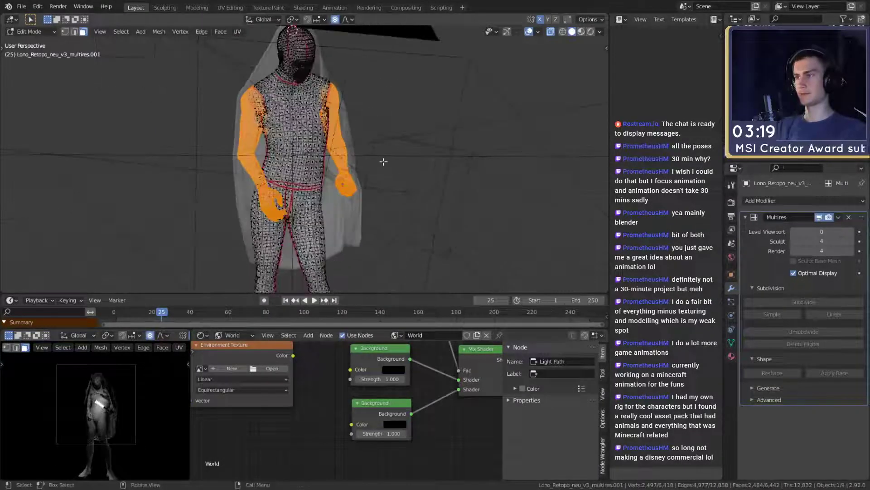
{"action": "key", "text": "x"}
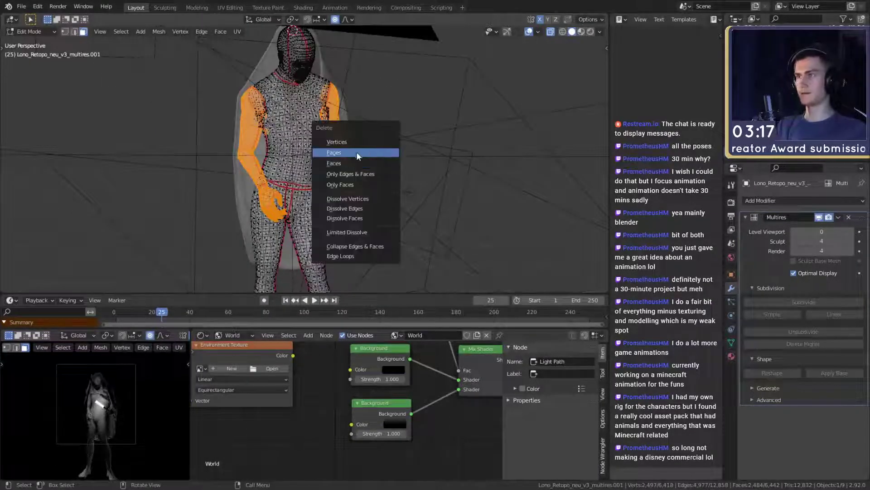
{"action": "middle_click_drag", "start_coordinate": [399, 142], "coordinate": [351, 158]}
{"action": "scroll", "coordinate": [373, 149], "scroll_direction": "up", "scroll_amount": 1}
{"action": "scroll", "coordinate": [351, 159], "scroll_direction": "up", "scroll_amount": 2}
{"action": "key", "text": "x"}
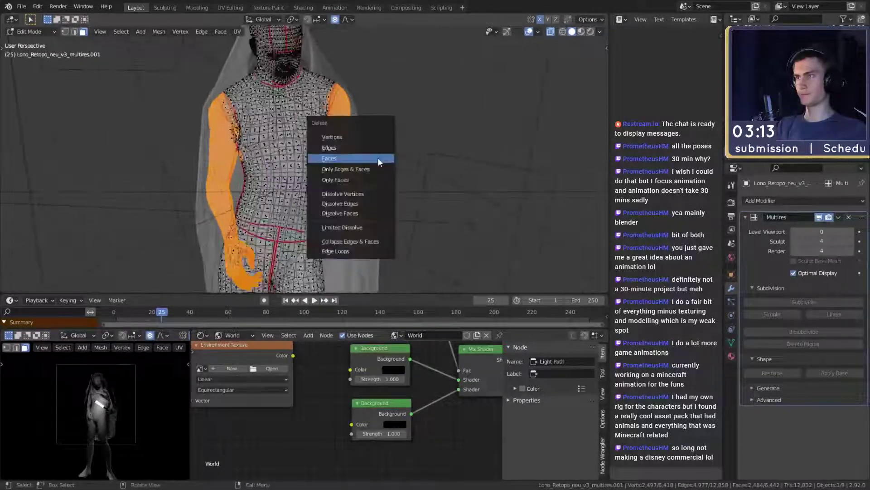
{"action": "left_click", "coordinate": [342, 159]}
- Turn off X-ray and return the armless body copy to Object Mode
{"action": "scroll", "coordinate": [371, 189], "scroll_direction": "down", "scroll_amount": 3}
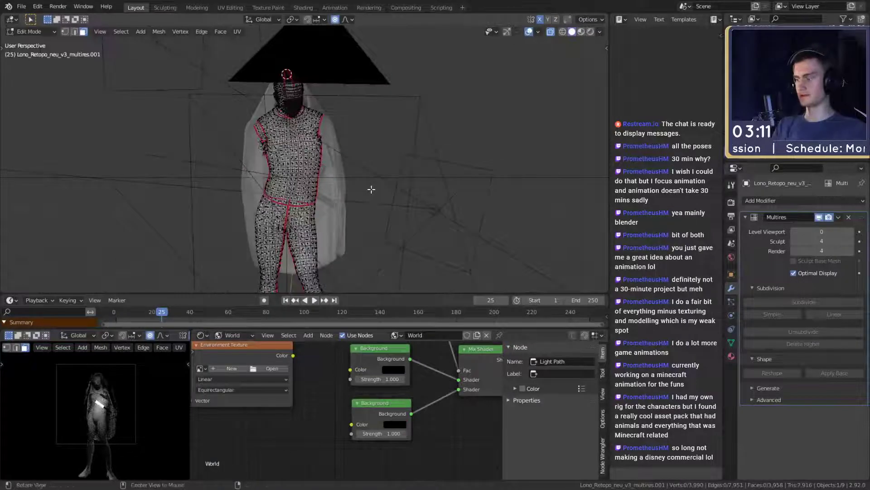
{"action": "key", "text": "alt+z"}
{"action": "scroll", "coordinate": [354, 222], "scroll_direction": "down", "scroll_amount": 4}
{"action": "scroll", "coordinate": [304, 77], "scroll_direction": "up", "scroll_amount": 5}
{"action": "middle_click_drag", "start_coordinate": [354, 222], "coordinate": [303, 107]}
{"action": "key", "text": "Tab"}
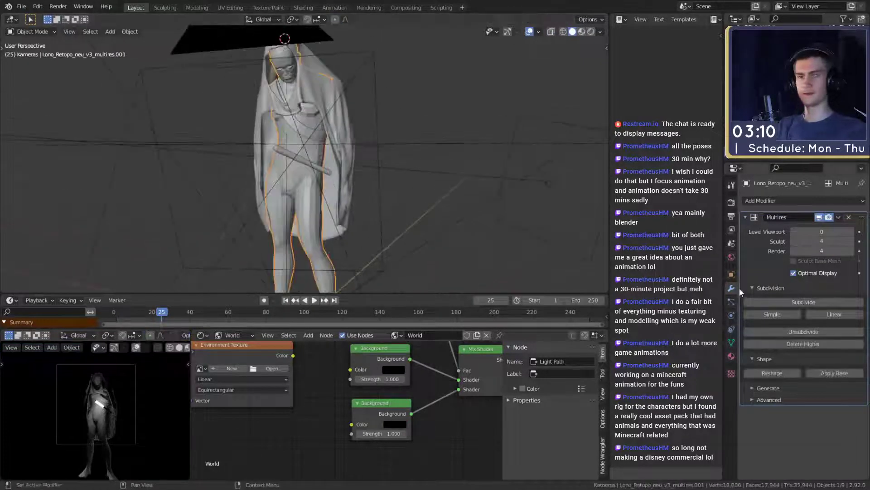
- Add a Solidify modifier to the armless body copy
{"action": "left_click", "coordinate": [762, 199]}
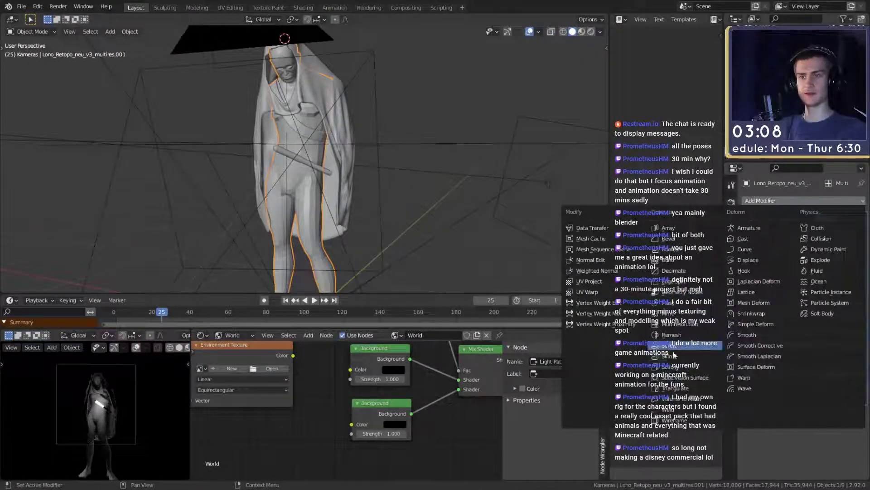
{"action": "left_click", "coordinate": [672, 369]}
{"action": "scroll", "coordinate": [451, 213], "scroll_direction": "up", "scroll_amount": 3}
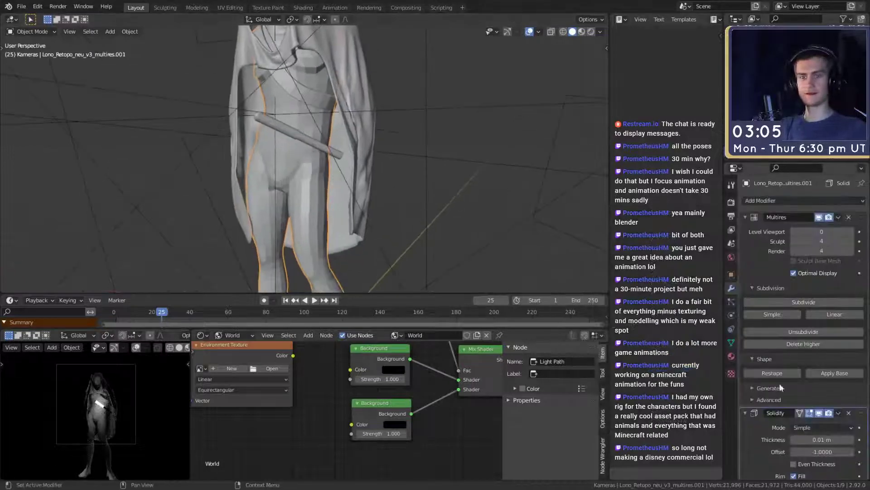
{"action": "scroll", "coordinate": [779, 383], "scroll_direction": "down", "scroll_amount": 3}
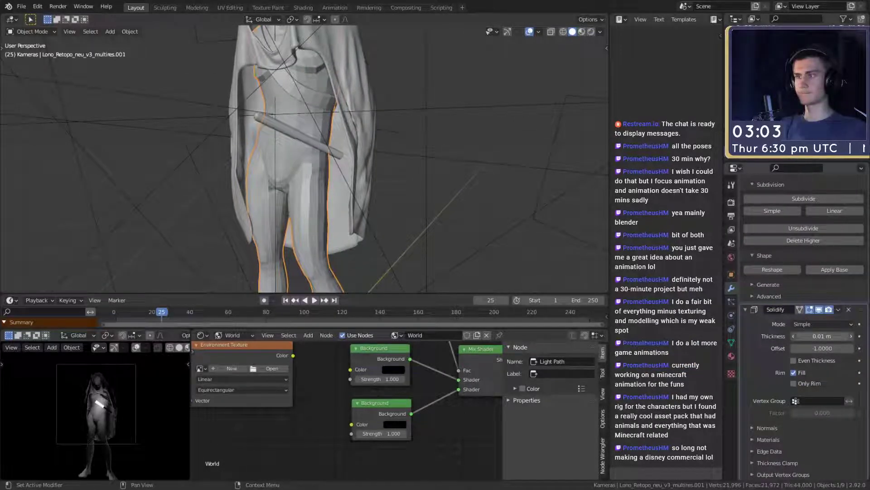
{"action": "scroll", "coordinate": [756, 305], "scroll_direction": "up", "scroll_amount": 5}
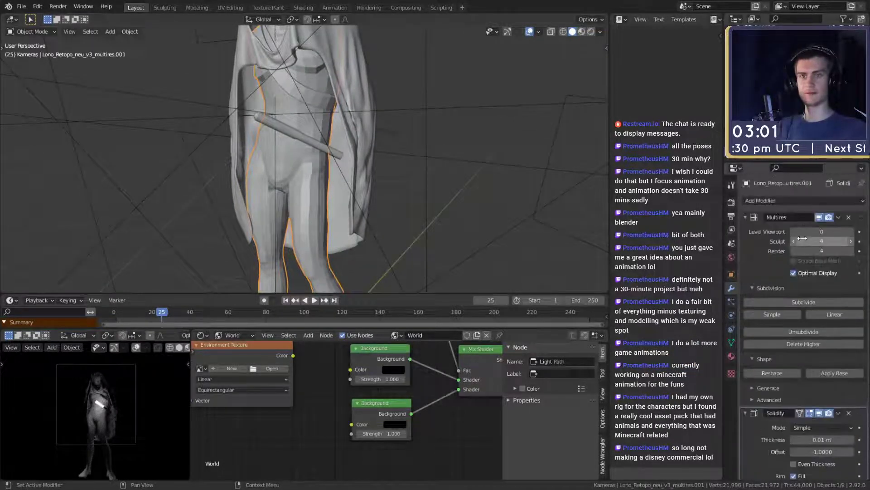
- Set the body copy's Multires viewport level to 1 and apply the Multires modifier
{"action": "left_click", "coordinate": [851, 232]}
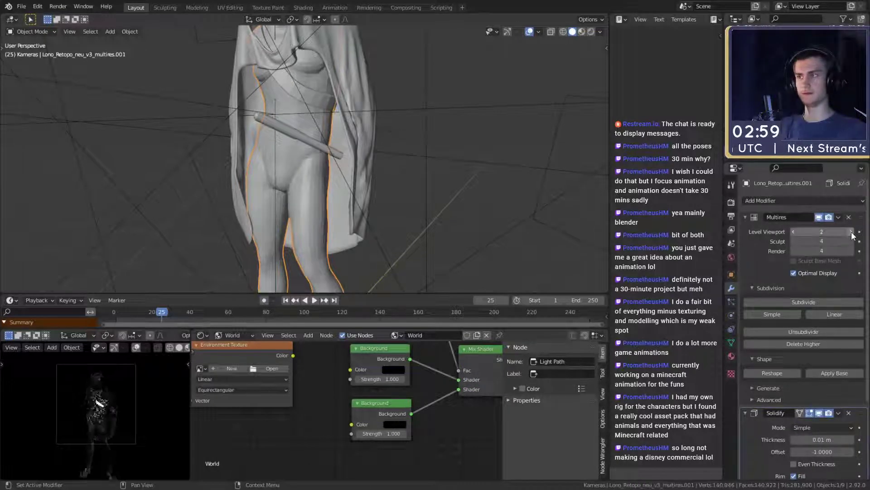
{"action": "left_click", "coordinate": [795, 232]}
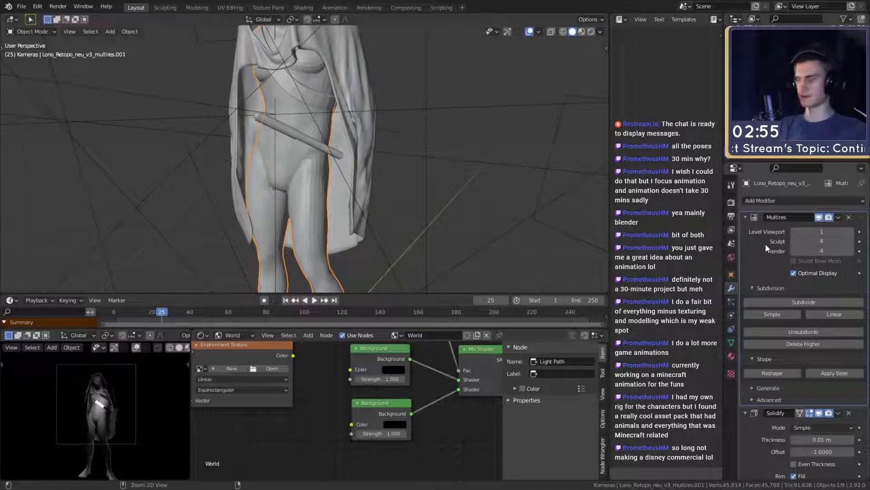
{"action": "key", "text": "ctrl+a"}
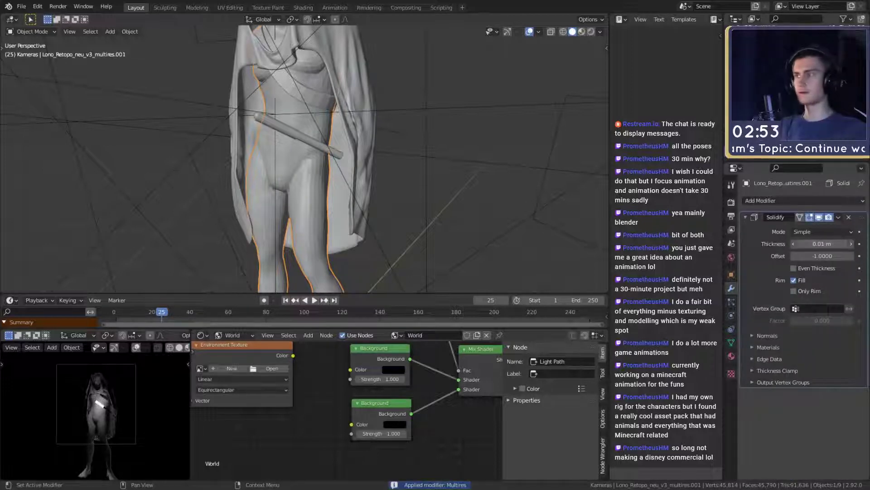
- Set the Solidify thickness to 0.007 m and its offset to 1, and check the body shell against the cloak
{"action": "mouse_move", "coordinate": [823, 244]}
{"action": "left_mouse_down"}
{"action": "mouse_move", "coordinate": [813, 244]}
{"action": "mouse_move", "coordinate": [854, 259]}
{"action": "mouse_move", "coordinate": [818, 243]}
{"action": "left_mouse_up"}
{"action": "scroll", "coordinate": [368, 196], "scroll_direction": "up", "scroll_amount": 4}
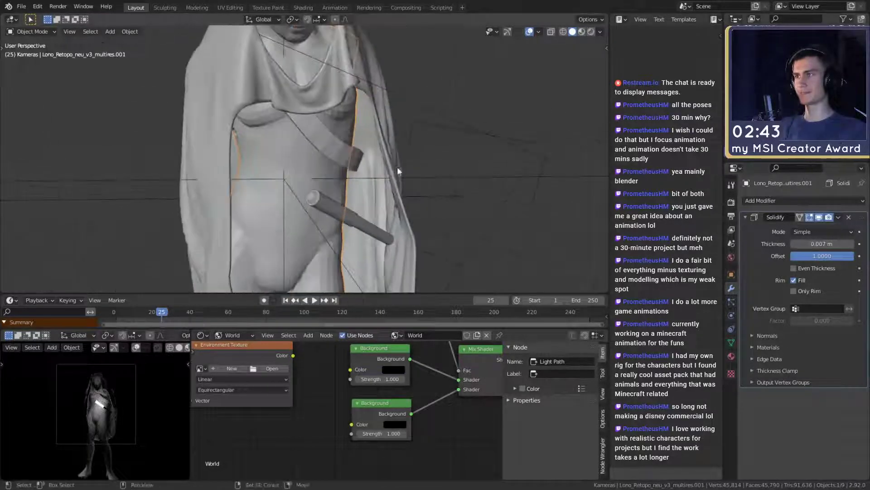
{"action": "middle_click_drag", "start_coordinate": [398, 171], "coordinate": [353, 185]}
{"action": "scroll", "coordinate": [353, 185], "scroll_direction": "down", "scroll_amount": 2}
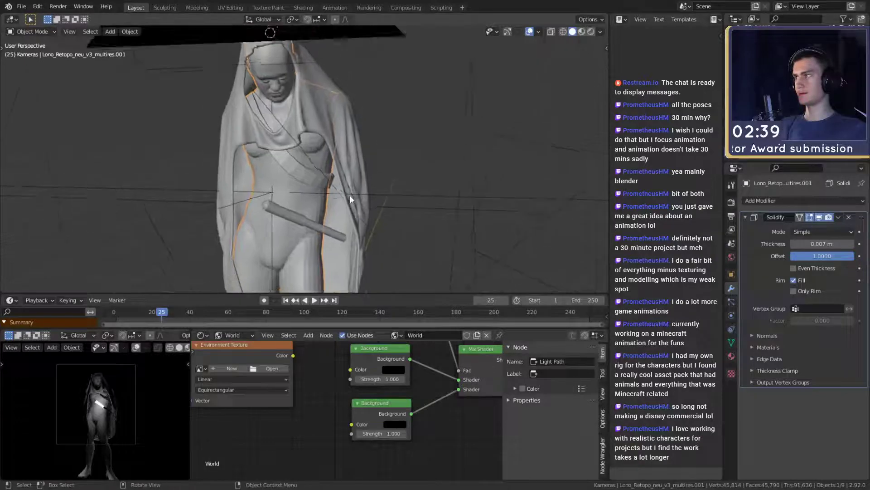
{"action": "scroll", "coordinate": [351, 186], "scroll_direction": "up", "scroll_amount": 5}
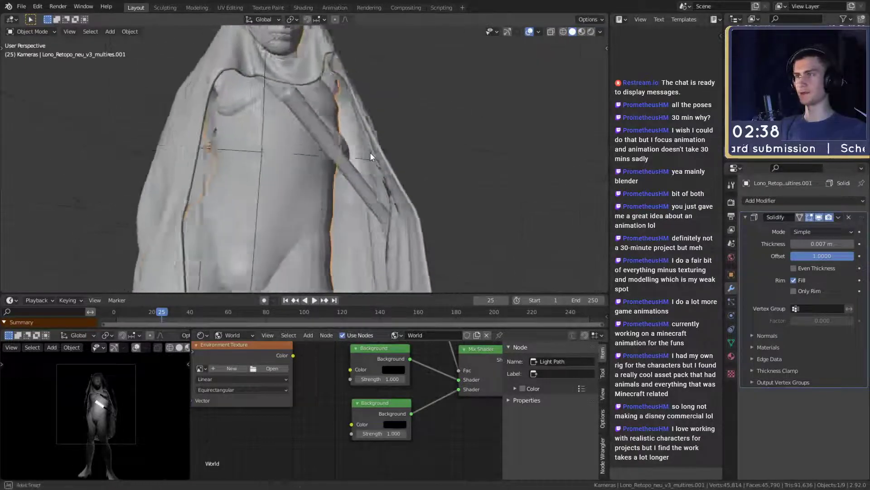
- Enter Edit Mode on the body copy and turn off the Solidify modifier's viewport display
{"action": "middle_click_drag", "start_coordinate": [370, 152], "coordinate": [363, 187]}
{"action": "key", "text": "Tab"}
{"action": "scroll", "coordinate": [361, 179], "scroll_direction": "up", "scroll_amount": 2}
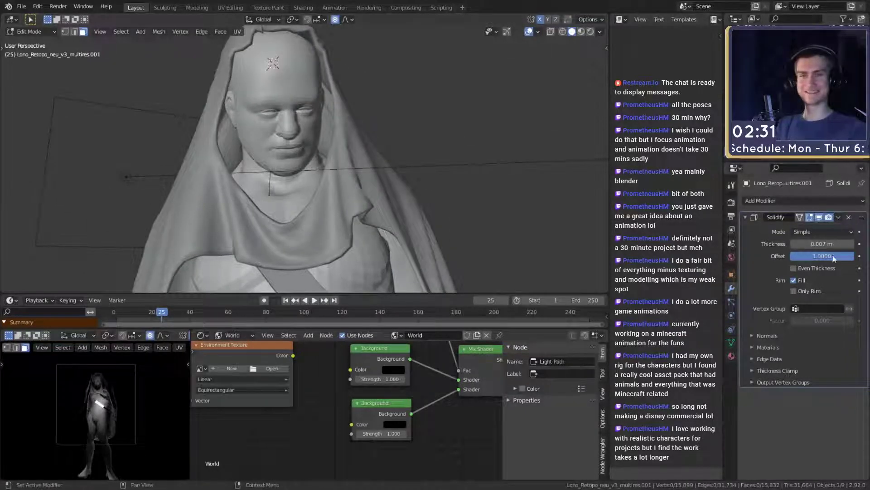
{"action": "left_click", "coordinate": [820, 218]}
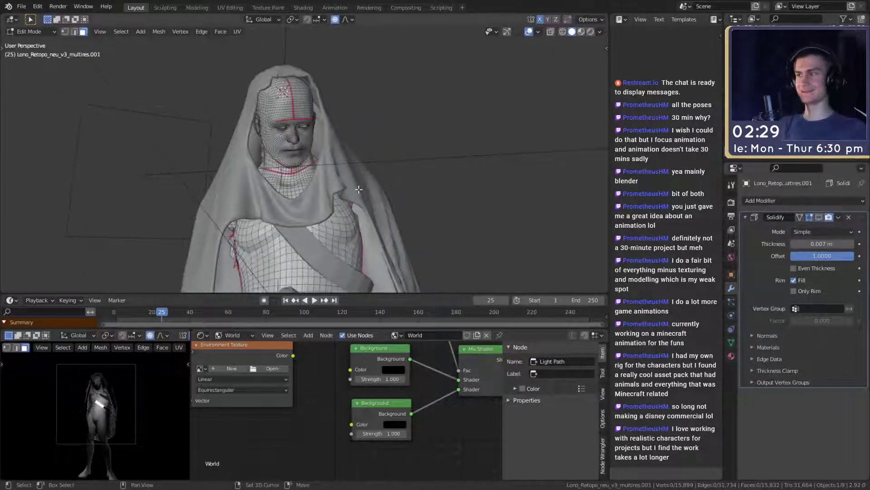
- With X-ray on, circle-select all head and upper neck faces of the body copy and delete them
{"action": "middle_click_drag", "start_coordinate": [363, 197], "coordinate": [366, 181]}
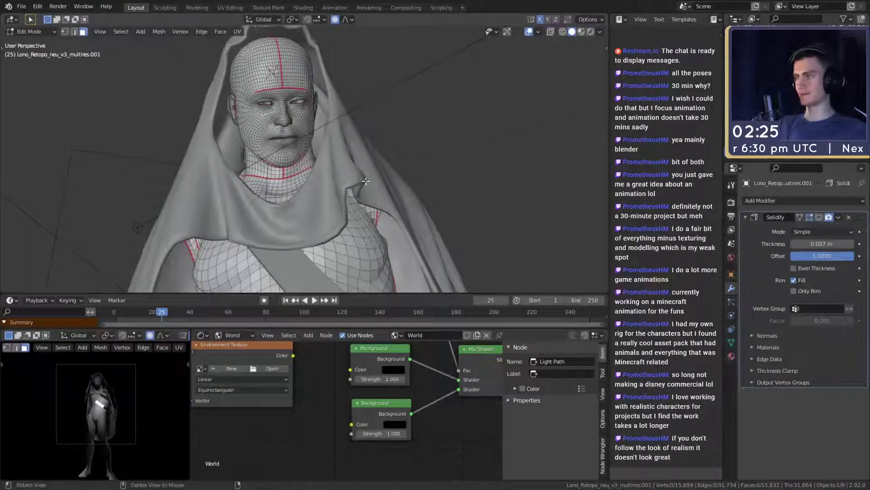
{"action": "key", "text": "alt+z"}
{"action": "middle_click_drag", "start_coordinate": [367, 175], "coordinate": [355, 177]}
{"action": "key", "text": "a"}
{"action": "key", "text": "alt+a"}
{"action": "key", "text": "c"}
{"action": "left_click_drag", "start_coordinate": [317, 150], "coordinate": [248, 163]}
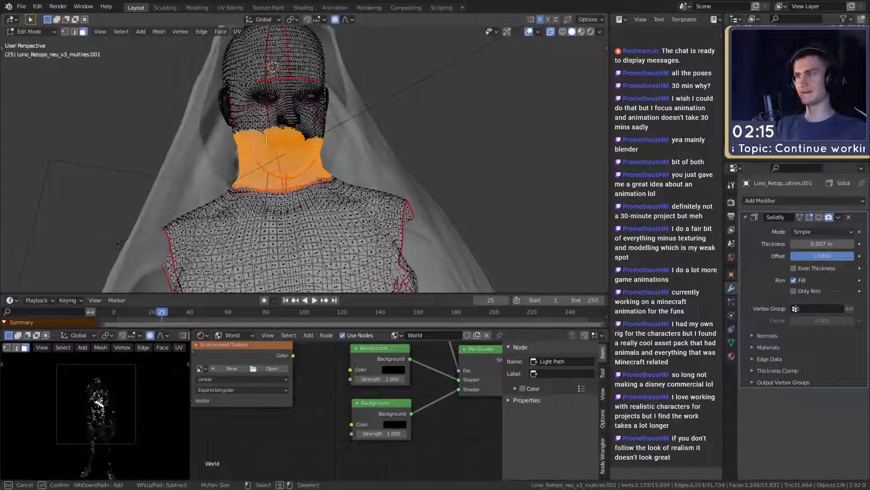
{"action": "left_click_drag", "start_coordinate": [322, 90], "coordinate": [289, 119]}
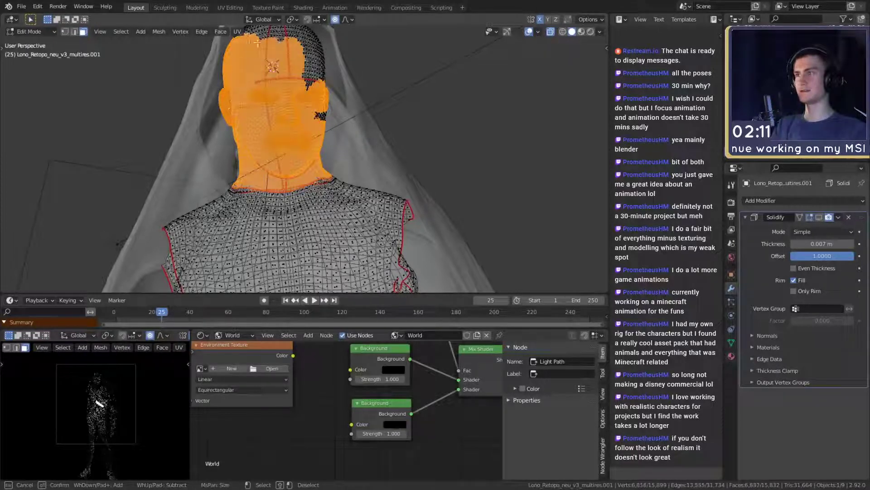
{"action": "left_click", "coordinate": [319, 115]}
{"action": "key", "text": "Escape"}
{"action": "middle_click_drag", "start_coordinate": [350, 78], "coordinate": [352, 130], "text": "shift"}
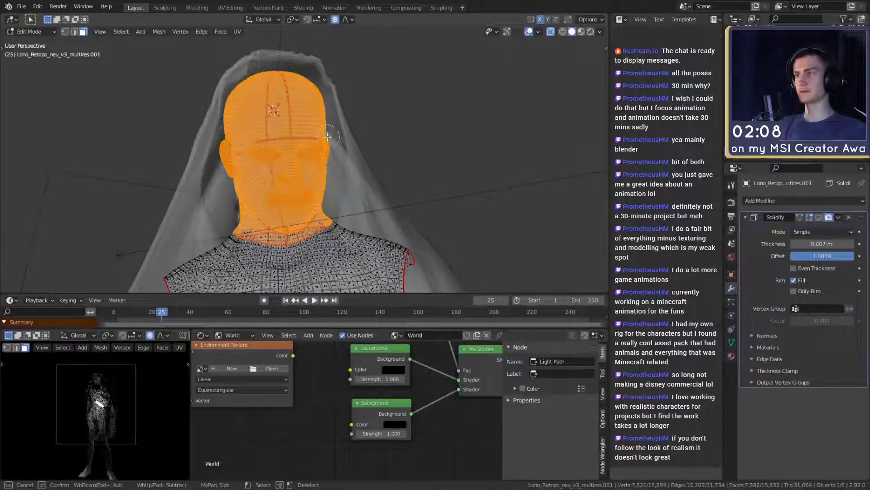
{"action": "middle_click_drag", "start_coordinate": [333, 136], "coordinate": [315, 181]}
{"action": "key", "text": "x"}
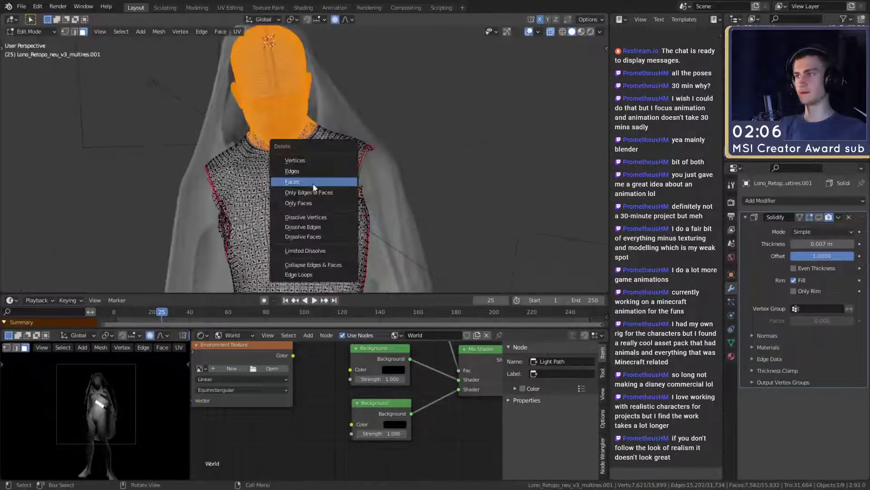
{"action": "left_click", "coordinate": [312, 183]}
- Select the leftover faces along the rim of the body copy's neck opening and delete them
{"action": "middle_click_drag", "start_coordinate": [381, 191], "coordinate": [395, 145]}
{"action": "scroll", "coordinate": [372, 172], "scroll_direction": "up", "scroll_amount": 4}
{"action": "left_click", "coordinate": [320, 131], "text": "shift"}
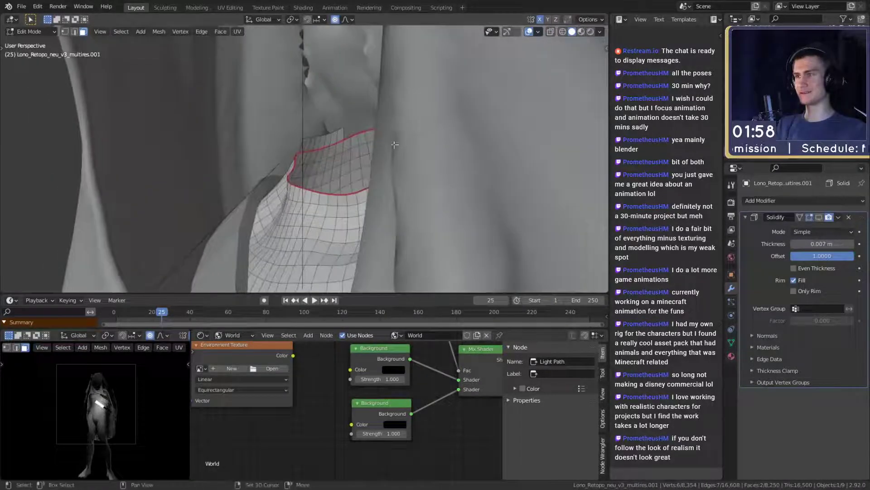
{"action": "left_click", "coordinate": [303, 143], "text": "ctrl"}
{"action": "key", "text": "x"}
{"action": "middle_click_drag", "start_coordinate": [303, 143], "coordinate": [340, 201]}
{"action": "left_click", "coordinate": [361, 161]}
{"action": "scroll", "coordinate": [359, 236], "scroll_direction": "down", "scroll_amount": 5}
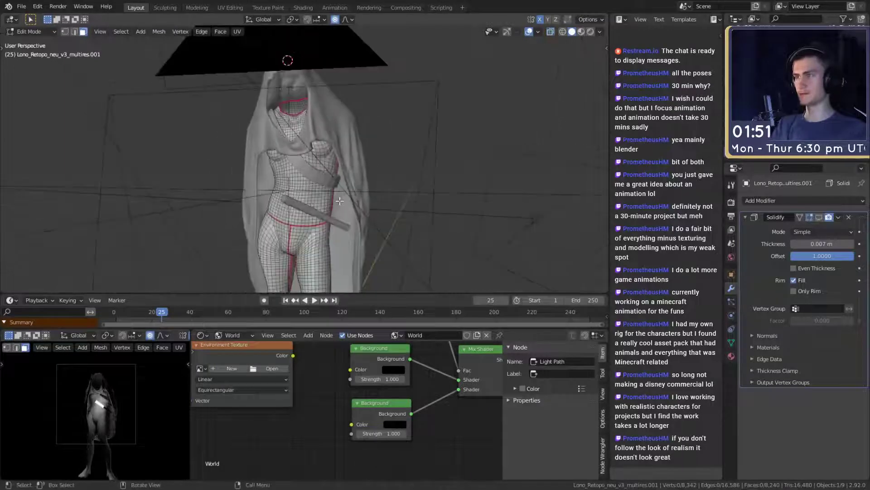
- Return to Object Mode and examine the body copy's neck opening and torso against the cloak
{"action": "key", "text": "Tab"}
{"action": "scroll", "coordinate": [349, 176], "scroll_direction": "up", "scroll_amount": 4}
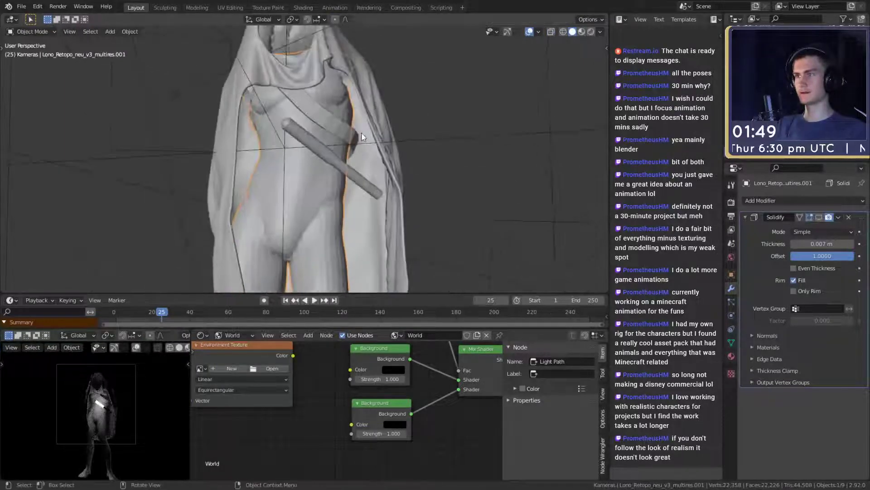
{"action": "middle_click_drag", "start_coordinate": [361, 133], "coordinate": [386, 199]}
{"action": "scroll", "coordinate": [386, 200], "scroll_direction": "up", "scroll_amount": 6}
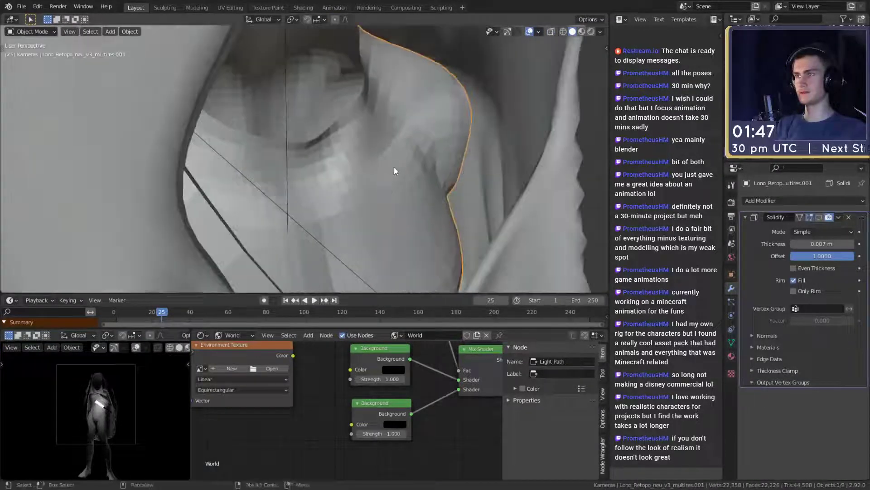
{"action": "middle_click_drag", "start_coordinate": [394, 170], "coordinate": [372, 183]}
{"action": "scroll", "coordinate": [446, 219], "scroll_direction": "down", "scroll_amount": 6}
{"action": "scroll", "coordinate": [360, 212], "scroll_direction": "down", "scroll_amount": 3}
{"action": "scroll", "coordinate": [360, 212], "scroll_direction": "up", "scroll_amount": 2}
{"action": "key", "text": "Tab"}
{"action": "key", "text": "Tab"}
{"action": "scroll", "coordinate": [371, 199], "scroll_direction": "down", "scroll_amount": 5}
- Duplicate the headless body copy in place and enter Edit Mode on the duplicate with its Solidify viewport display off
{"action": "key", "text": "shift+d"}
{"action": "right_click", "coordinate": [407, 198]}
{"action": "scroll", "coordinate": [364, 211], "scroll_direction": "up", "scroll_amount": 6}
{"action": "key", "text": "Tab"}
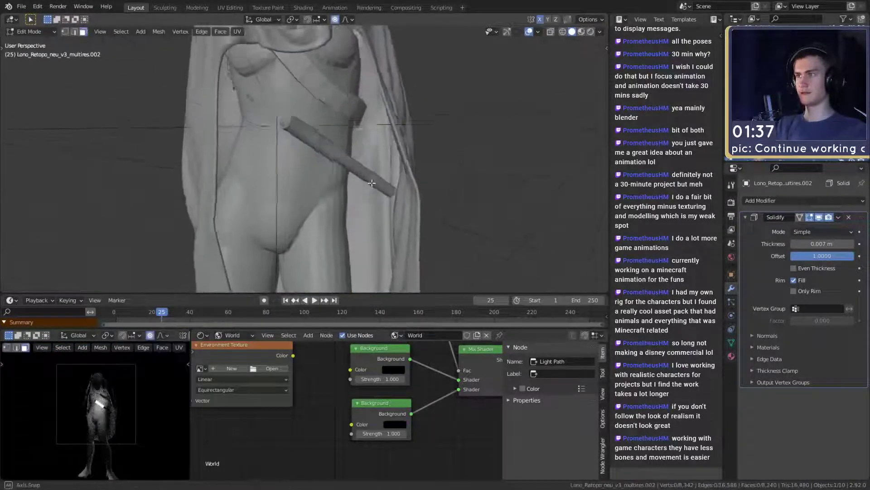
{"action": "key", "text": "Tab"}
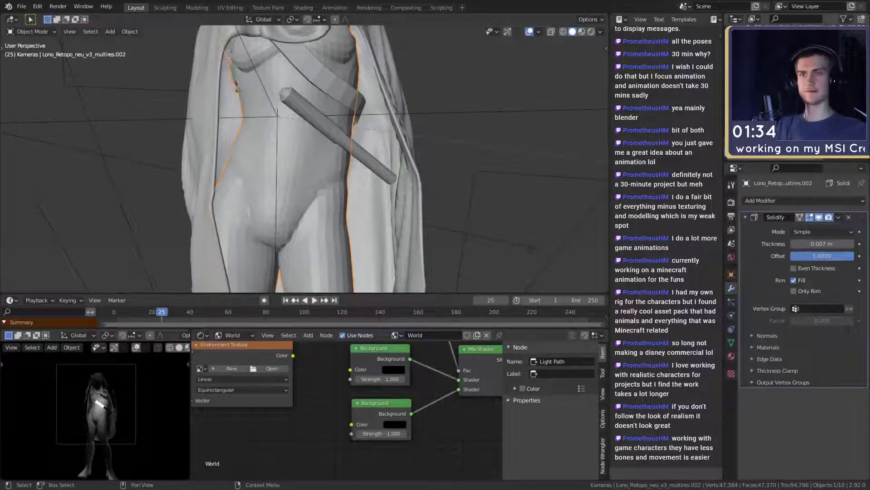
{"action": "key", "text": "Tab"}
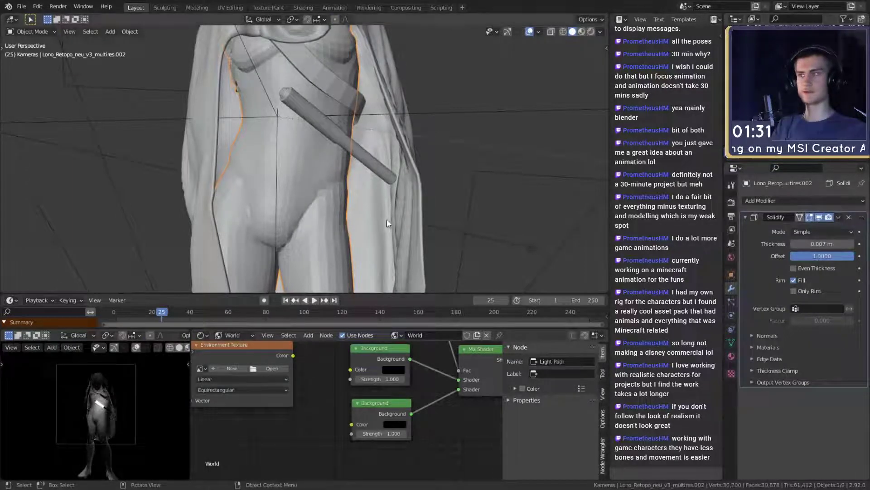
{"action": "scroll", "coordinate": [388, 219], "scroll_direction": "down", "scroll_amount": 5}
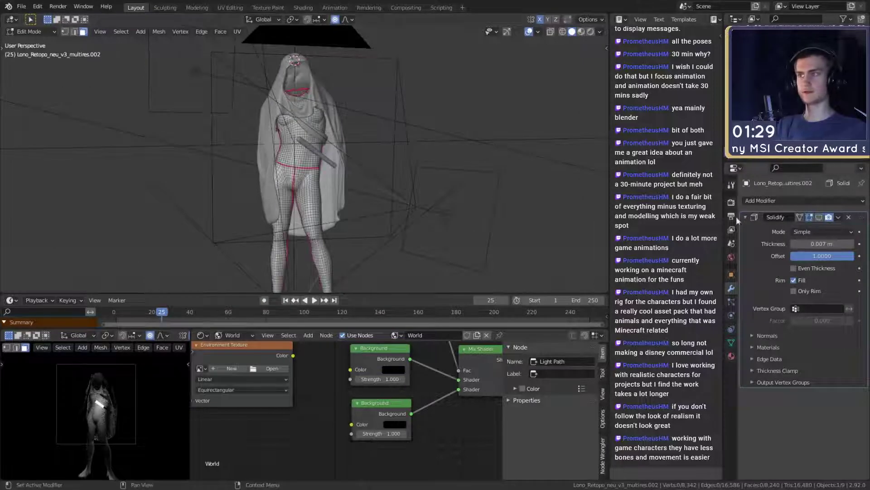
- Circle-select the duplicate's torso faces above the waist seam in X-ray and delete them, keeping only the legs
{"action": "scroll", "coordinate": [414, 200], "scroll_direction": "up", "scroll_amount": 5}
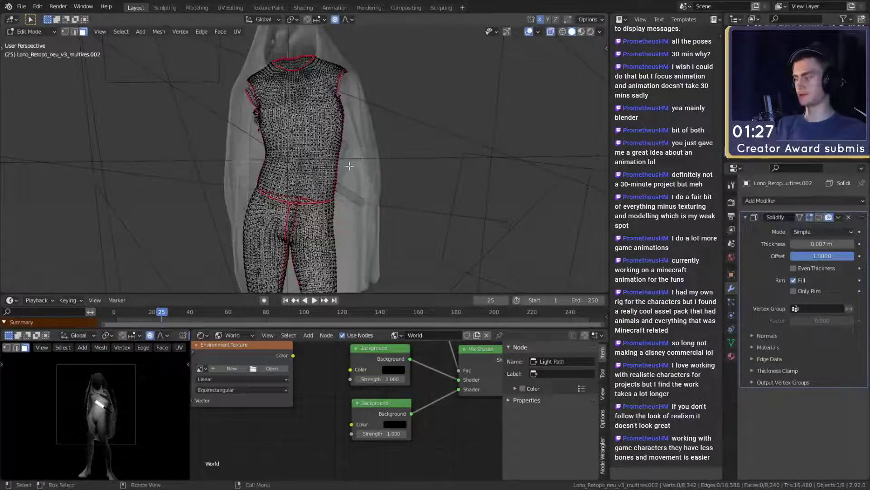
{"action": "middle_click_drag", "start_coordinate": [350, 166], "coordinate": [351, 164]}
{"action": "key", "text": "c"}
{"action": "left_click", "coordinate": [265, 178]}
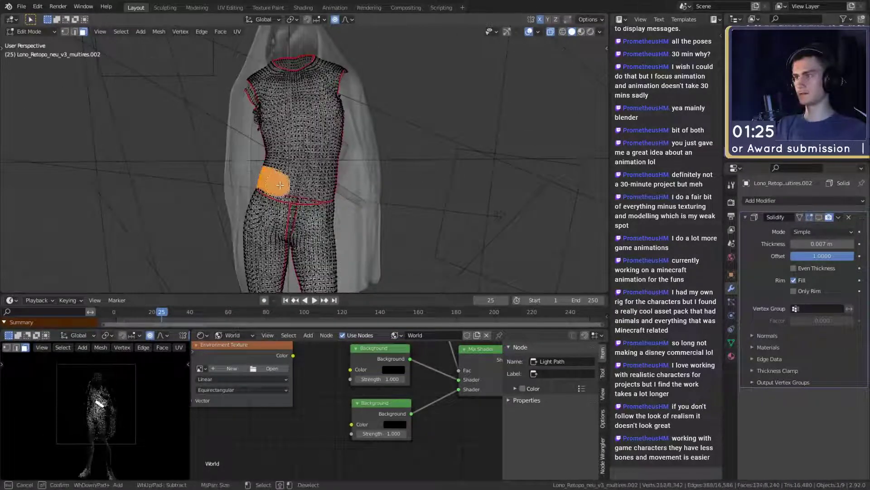
{"action": "mouse_move", "coordinate": [315, 190]}
{"action": "left_mouse_down"}
{"action": "mouse_move", "coordinate": [294, 192]}
{"action": "mouse_move", "coordinate": [317, 150]}
{"action": "mouse_move", "coordinate": [281, 82]}
{"action": "mouse_move", "coordinate": [260, 154]}
{"action": "mouse_move", "coordinate": [281, 82]}
{"action": "mouse_move", "coordinate": [316, 118]}
{"action": "mouse_move", "coordinate": [333, 91]}
{"action": "mouse_move", "coordinate": [327, 104]}
{"action": "left_mouse_up"}
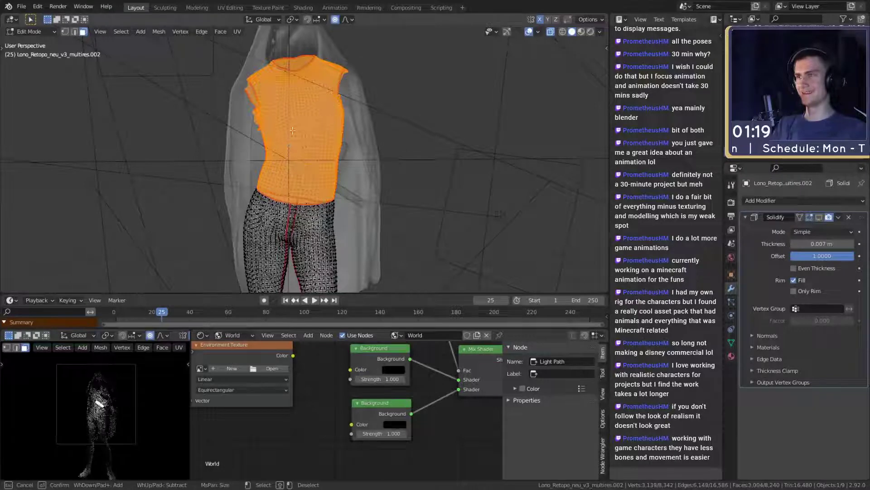
{"action": "key", "text": "Escape"}
{"action": "key", "text": "x"}
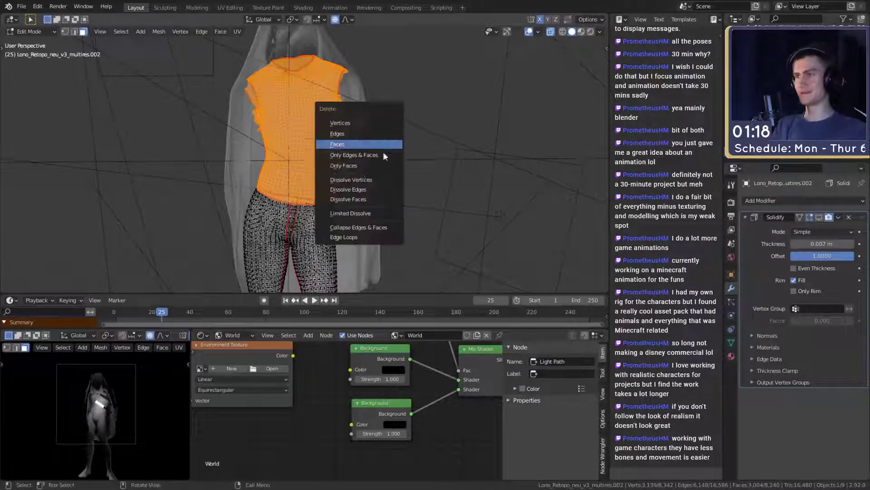
{"action": "left_click", "coordinate": [356, 144]}
{"action": "middle_click_drag", "start_coordinate": [353, 144], "coordinate": [398, 163]}
- Leave Edit Mode, show Solidify on the legs piece, and turn off Solidify's viewport display on the full body copy
{"action": "key", "text": "Tab"}
{"action": "left_click", "coordinate": [851, 152]}
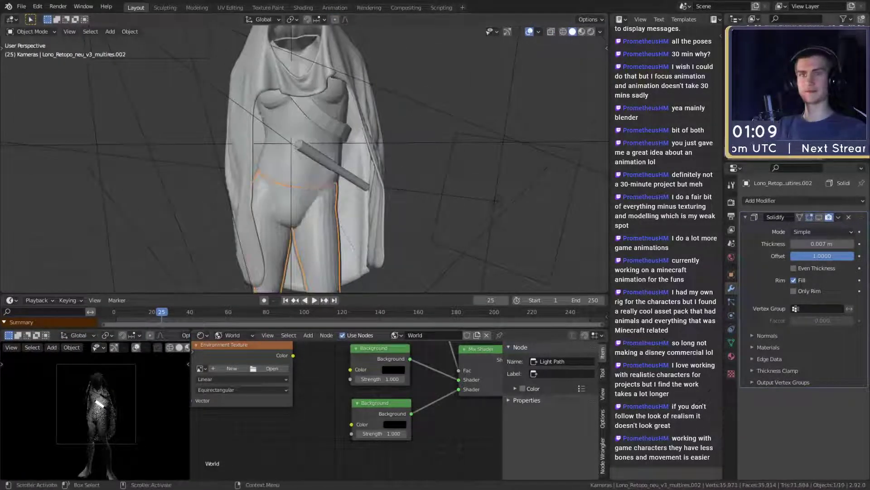
{"action": "left_click", "coordinate": [807, 152]}
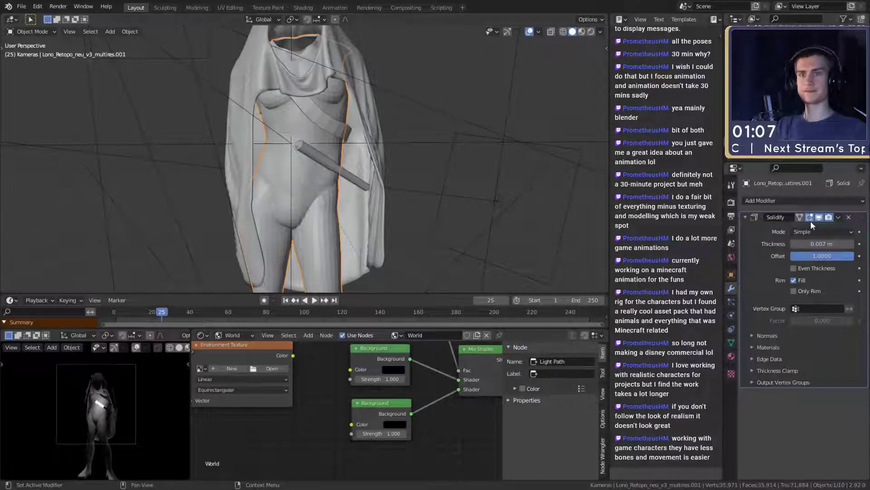
{"action": "middle_click_drag", "start_coordinate": [529, 218], "coordinate": [530, 196], "text": "shift"}
{"action": "left_click", "coordinate": [805, 154]}
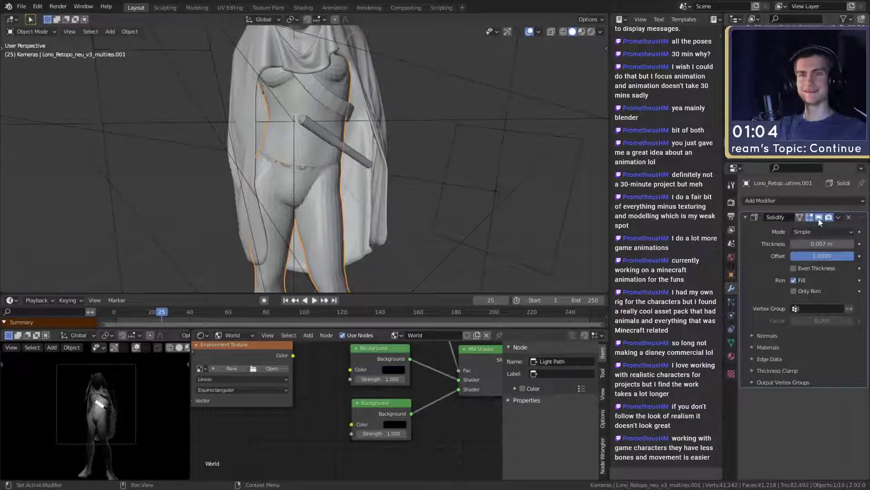
{"action": "left_click", "coordinate": [818, 217]}
- Enter Edit Mode on the full body copy with X-ray on and select the hip faces just below the waist seam
{"action": "scroll", "coordinate": [440, 206], "scroll_direction": "up", "scroll_amount": 2}
{"action": "middle_click_drag", "start_coordinate": [440, 205], "coordinate": [336, 138]}
{"action": "key", "text": "Tab"}
{"action": "scroll", "coordinate": [391, 196], "scroll_direction": "up", "scroll_amount": 3}
{"action": "key", "text": "alt+z"}
{"action": "left_click", "coordinate": [303, 123], "text": "alt"}
{"action": "scroll", "coordinate": [337, 138], "scroll_direction": "up", "scroll_amount": 2}
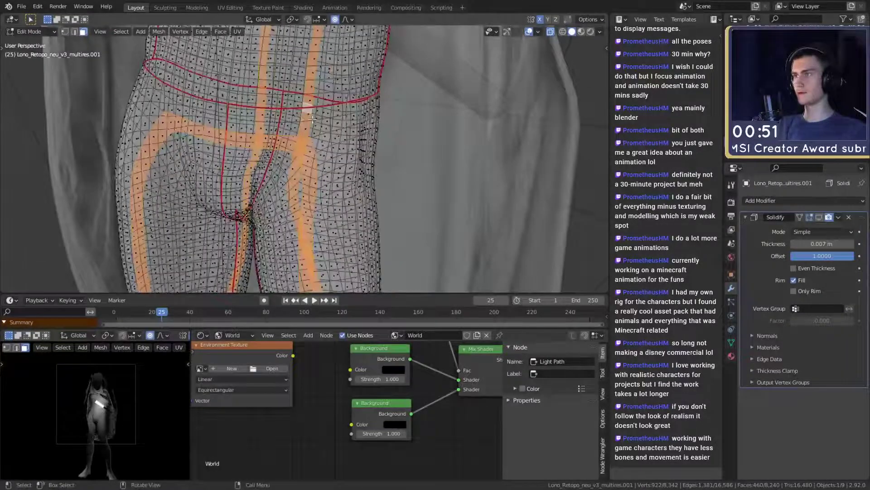
{"action": "left_click", "coordinate": [293, 117], "text": "alt"}
{"action": "middle_click_drag", "start_coordinate": [292, 116], "coordinate": [291, 124]}
{"action": "key", "text": "c"}
{"action": "left_click_drag", "start_coordinate": [365, 127], "coordinate": [249, 131]}
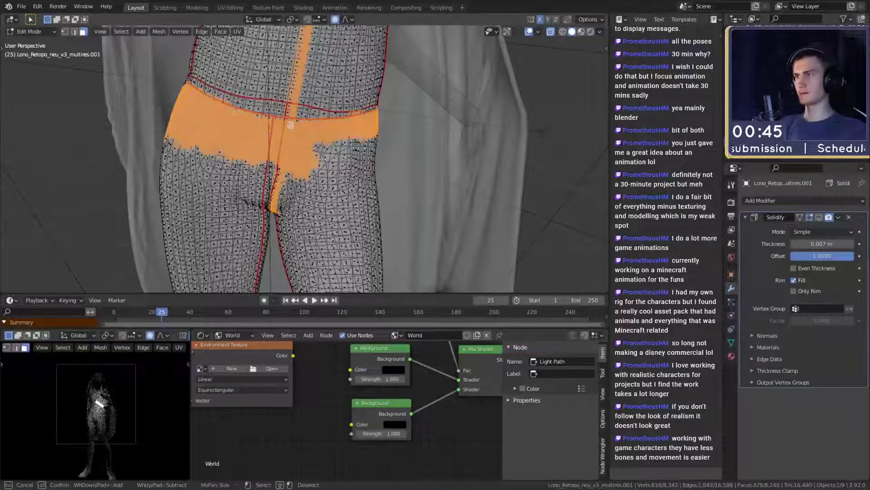
- Extend the circle selection over both legs and feet of the body copy
{"action": "scroll", "coordinate": [349, 168], "scroll_direction": "down", "scroll_amount": 4}
{"action": "key", "text": "c"}
{"action": "mouse_move", "coordinate": [335, 136]}
{"action": "left_mouse_down"}
{"action": "mouse_move", "coordinate": [299, 136]}
{"action": "mouse_move", "coordinate": [331, 130]}
{"action": "left_mouse_up"}
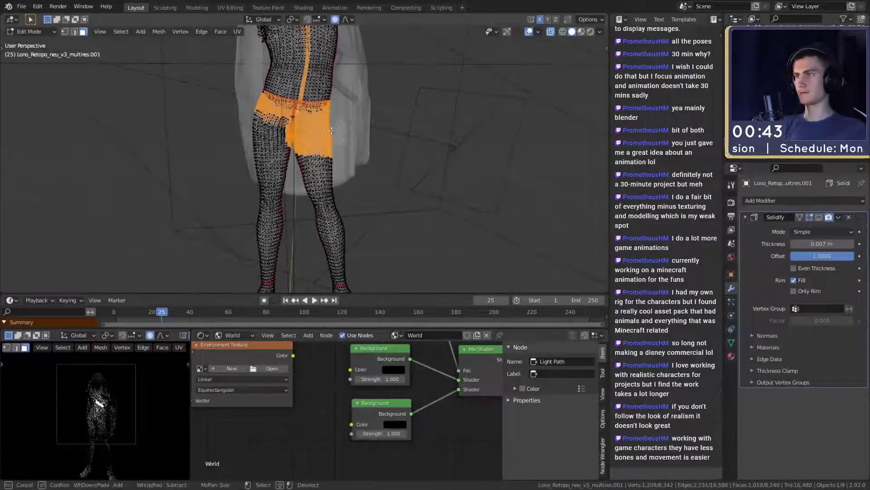
{"action": "mouse_move", "coordinate": [261, 128]}
{"action": "left_mouse_down"}
{"action": "mouse_move", "coordinate": [271, 227]}
{"action": "mouse_move", "coordinate": [316, 155]}
{"action": "left_mouse_up"}
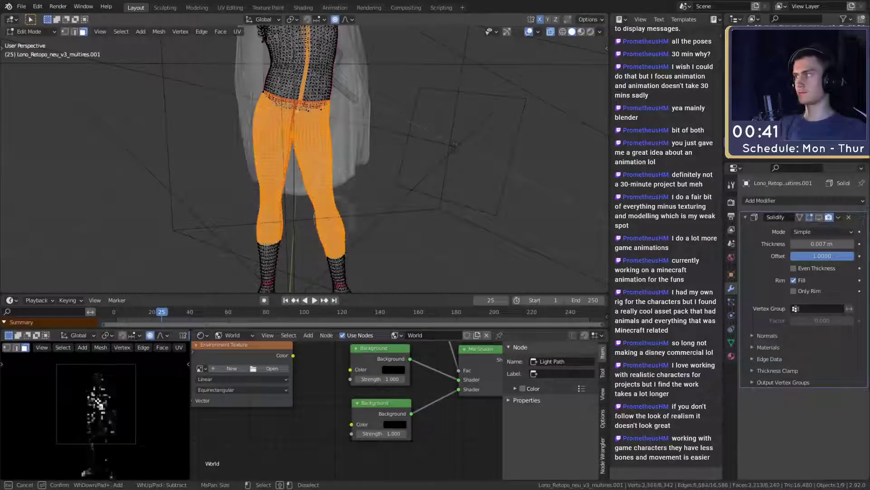
{"action": "left_click_drag", "start_coordinate": [331, 222], "coordinate": [365, 261]}
{"action": "middle_click_drag", "start_coordinate": [365, 260], "coordinate": [362, 177], "text": "shift"}
{"action": "mouse_move", "coordinate": [315, 171]}
{"action": "left_mouse_down"}
{"action": "mouse_move", "coordinate": [330, 220]}
{"action": "mouse_move", "coordinate": [262, 178]}
{"action": "left_mouse_up"}
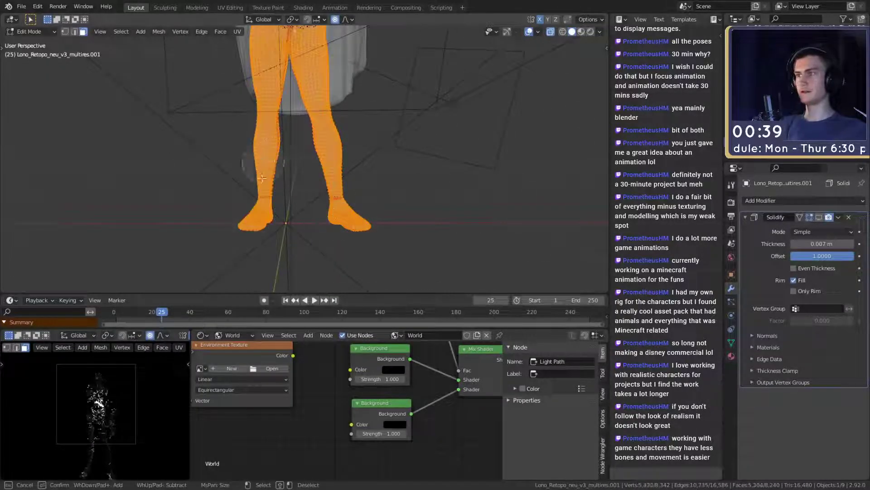
- Add the missed faces around the sides and back of the waist seam to the selection, and delete the selected faces
{"action": "middle_click_drag", "start_coordinate": [327, 170], "coordinate": [332, 213]}
{"action": "scroll", "coordinate": [332, 213], "scroll_direction": "up", "scroll_amount": 5}
{"action": "key", "text": "c"}
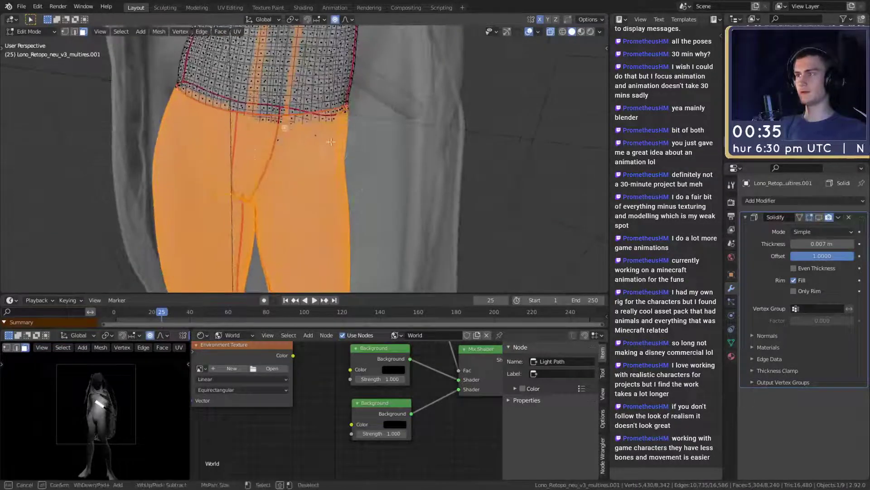
{"action": "right_click", "coordinate": [314, 156]}
{"action": "middle_click_drag", "start_coordinate": [315, 156], "coordinate": [278, 175]}
{"action": "key", "text": "c"}
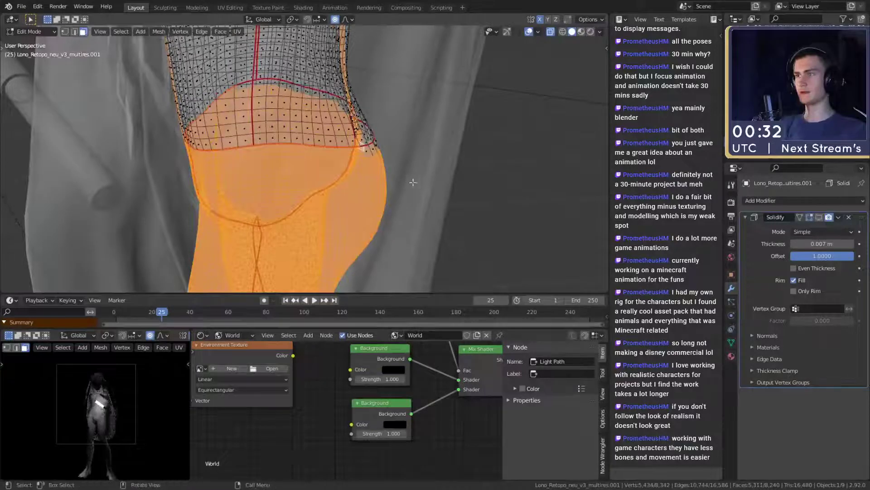
{"action": "middle_click_drag", "start_coordinate": [408, 179], "coordinate": [342, 170]}
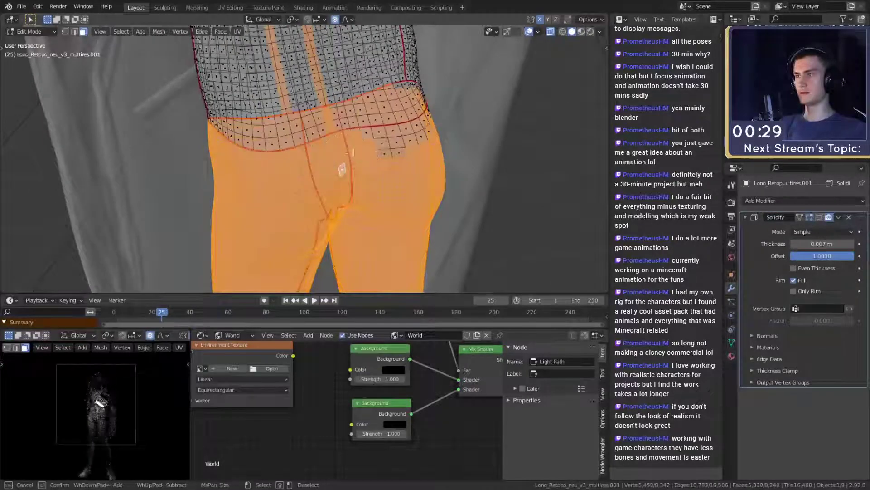
{"action": "middle_click_drag", "start_coordinate": [411, 149], "coordinate": [368, 167]}
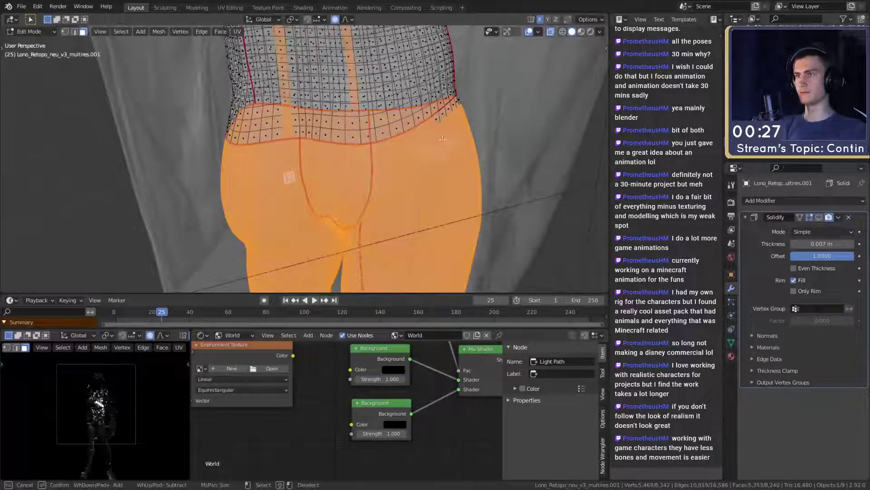
{"action": "middle_click_drag", "start_coordinate": [471, 115], "coordinate": [341, 169]}
{"action": "key", "text": "x"}
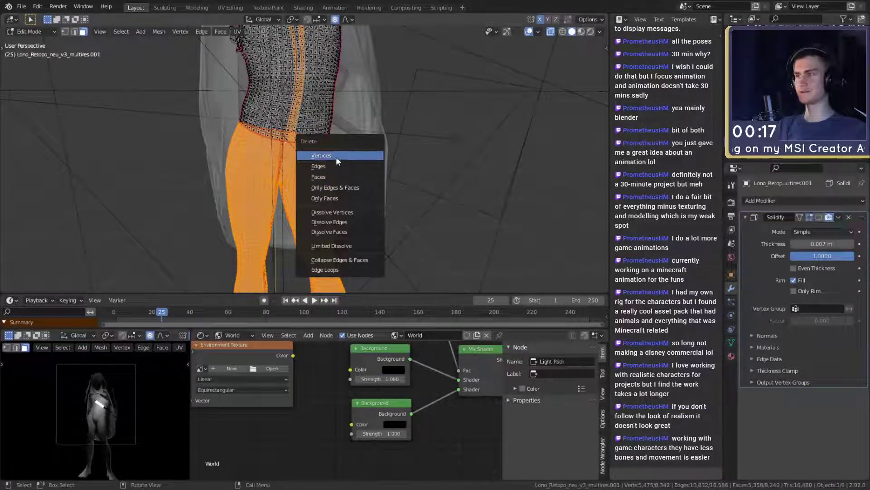
{"action": "left_click", "coordinate": [325, 178]}
- Check the remaining torso mesh, return to Object Mode with X-ray off, and turn on Solidify's viewport display for the torso
{"action": "scroll", "coordinate": [391, 189], "scroll_direction": "down", "scroll_amount": 4}
{"action": "key", "text": "Tab"}
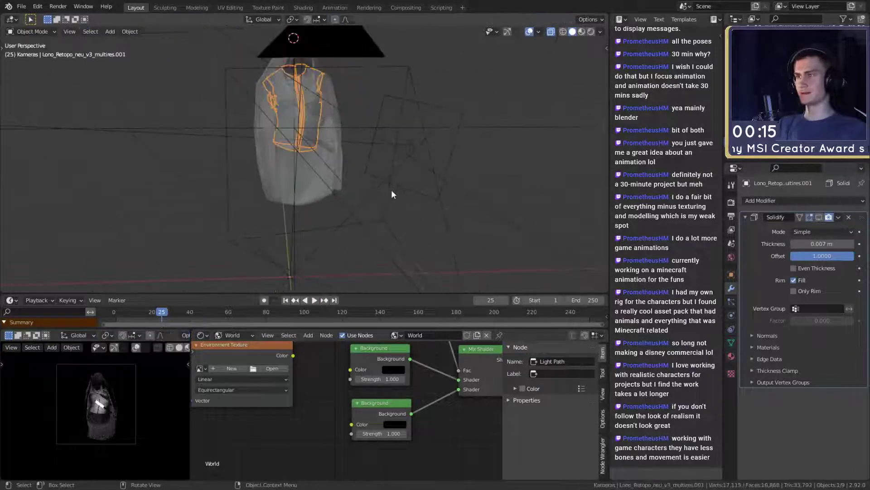
{"action": "scroll", "coordinate": [372, 151], "scroll_direction": "up", "scroll_amount": 4}
{"action": "scroll", "coordinate": [379, 184], "scroll_direction": "up", "scroll_amount": 2}
{"action": "key", "text": "Tab"}
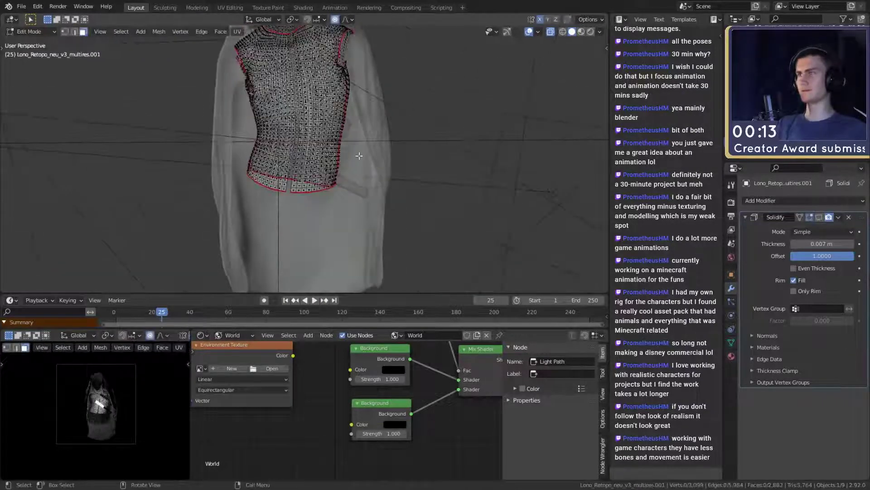
{"action": "middle_click_drag", "start_coordinate": [359, 156], "coordinate": [370, 175], "text": "shift"}
{"action": "key", "text": "Tab"}
{"action": "key", "text": "alt+z"}
{"action": "scroll", "coordinate": [370, 173], "scroll_direction": "down", "scroll_amount": 2}
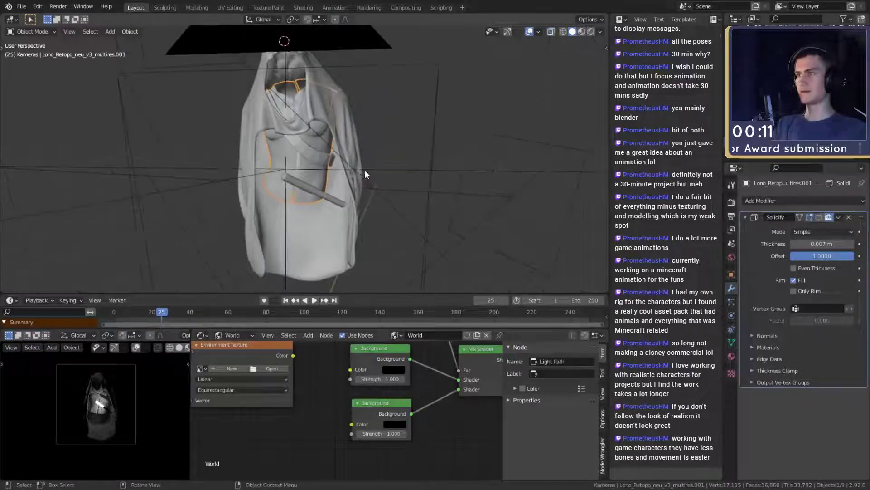
{"action": "scroll", "coordinate": [368, 171], "scroll_direction": "up", "scroll_amount": 3}
{"action": "left_click", "coordinate": [819, 217]}
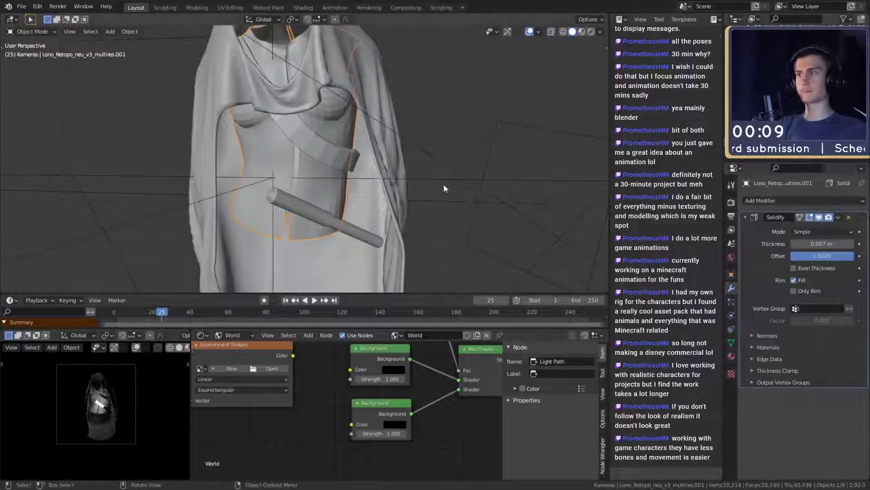
{"action": "scroll", "coordinate": [408, 182], "scroll_direction": "down", "scroll_amount": 2}
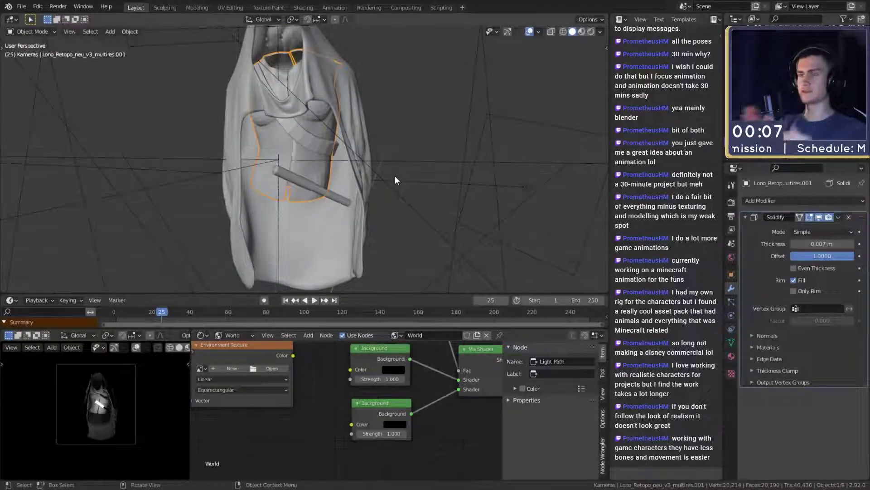
- Unhide the leg clothing layer below the torso layer, and clear the selection
{"action": "scroll", "coordinate": [395, 177], "scroll_direction": "up", "scroll_amount": 3}
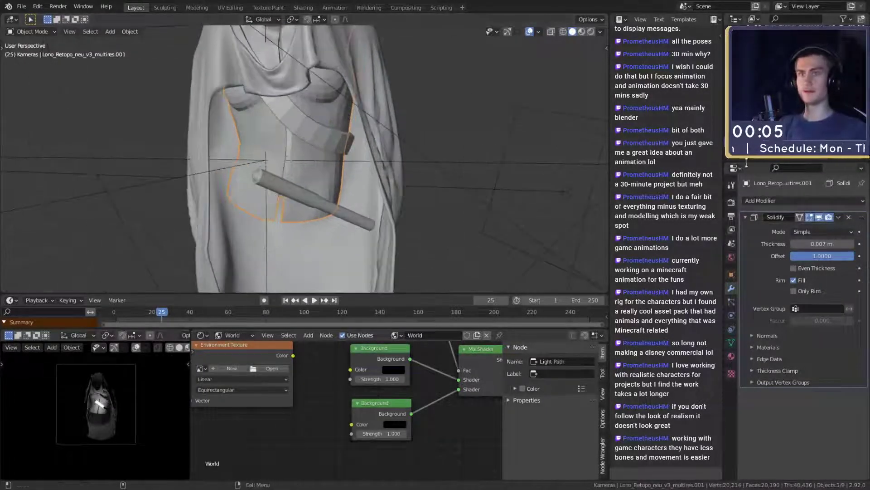
{"action": "key", "text": "alt+h"}
{"action": "scroll", "coordinate": [396, 227], "scroll_direction": "down", "scroll_amount": 2}
{"action": "middle_click_drag", "start_coordinate": [395, 227], "coordinate": [382, 200]}
{"action": "scroll", "coordinate": [382, 201], "scroll_direction": "up", "scroll_amount": 2}
{"action": "scroll", "coordinate": [382, 201], "scroll_direction": "down", "scroll_amount": 2}
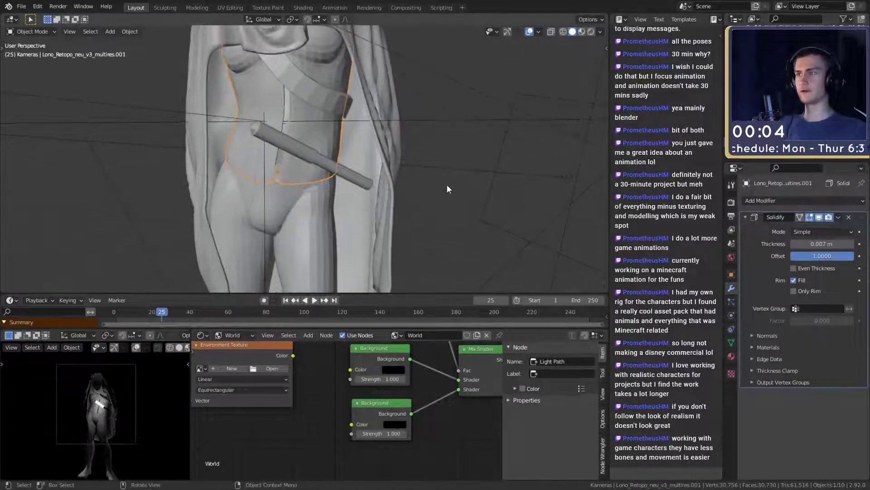
{"action": "left_click", "coordinate": [447, 185]}
{"action": "scroll", "coordinate": [377, 173], "scroll_direction": "down", "scroll_amount": 2}
{"action": "scroll", "coordinate": [376, 177], "scroll_direction": "up", "scroll_amount": 4}
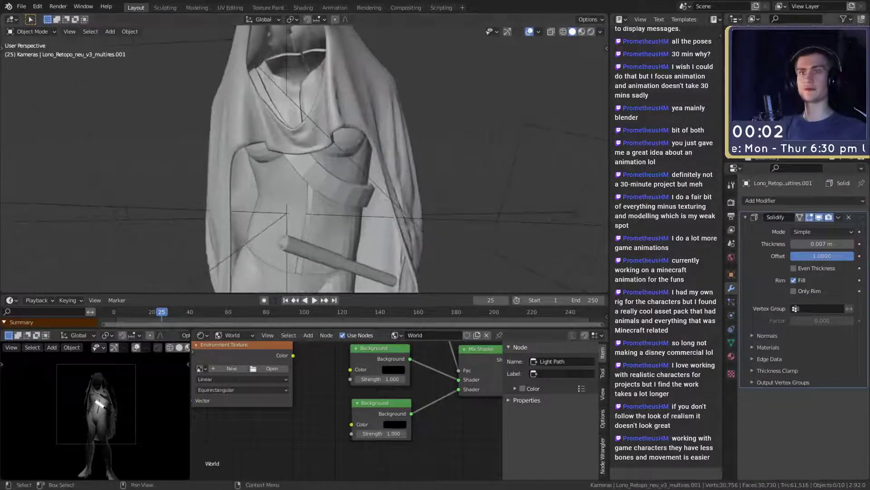
- Unhide the rig, the camera and lights, and the original body with its head and arms
{"action": "key", "text": "alt+h"}
{"action": "scroll", "coordinate": [359, 182], "scroll_direction": "down", "scroll_amount": 3}
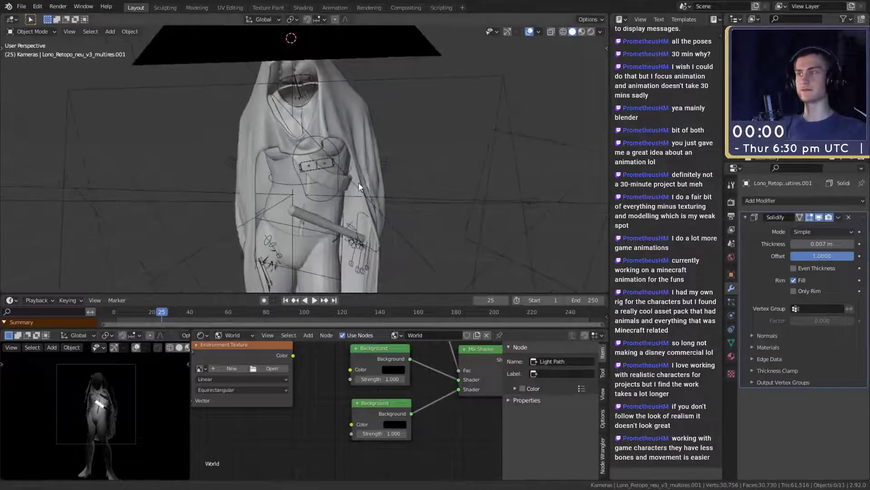
{"action": "scroll", "coordinate": [358, 179], "scroll_direction": "up", "scroll_amount": 3}
{"action": "scroll", "coordinate": [360, 178], "scroll_direction": "down", "scroll_amount": 4}
{"action": "middle_click_drag", "start_coordinate": [362, 180], "coordinate": [361, 197]}
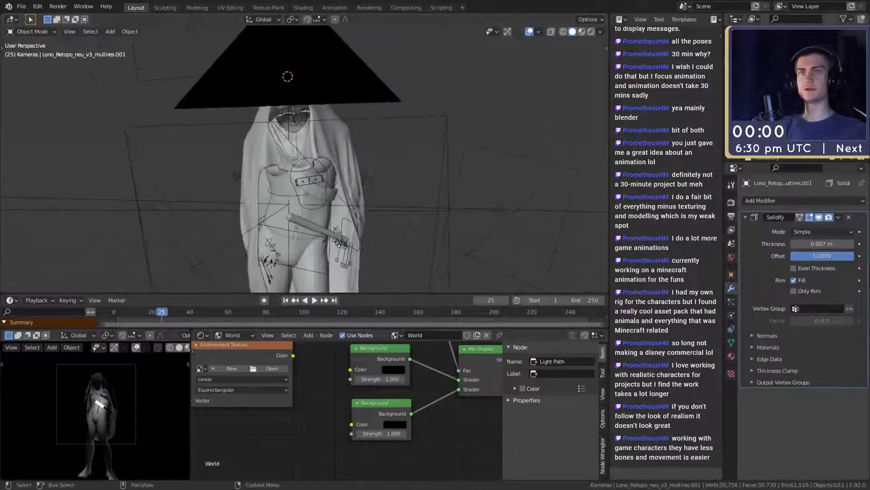
{"action": "key", "text": "alt+h"}
{"action": "middle_click_drag", "start_coordinate": [424, 202], "coordinate": [420, 193], "text": "shift"}
{"action": "scroll", "coordinate": [431, 134], "scroll_direction": "down", "scroll_amount": 3}
{"action": "scroll", "coordinate": [408, 161], "scroll_direction": "up", "scroll_amount": 4}
{"action": "middle_click_drag", "start_coordinate": [408, 161], "coordinate": [370, 200]}
{"action": "scroll", "coordinate": [399, 158], "scroll_direction": "up", "scroll_amount": 1}
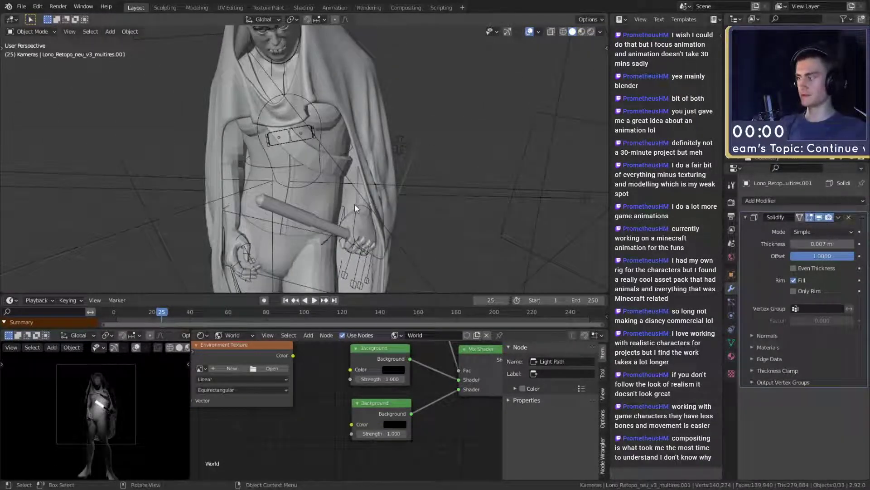
- Select the torso clothing layer and set its Solidify thickness to 0.017 m, checking the effect in the rendered preview
{"action": "scroll", "coordinate": [204, 129], "scroll_direction": "down", "scroll_amount": 6}
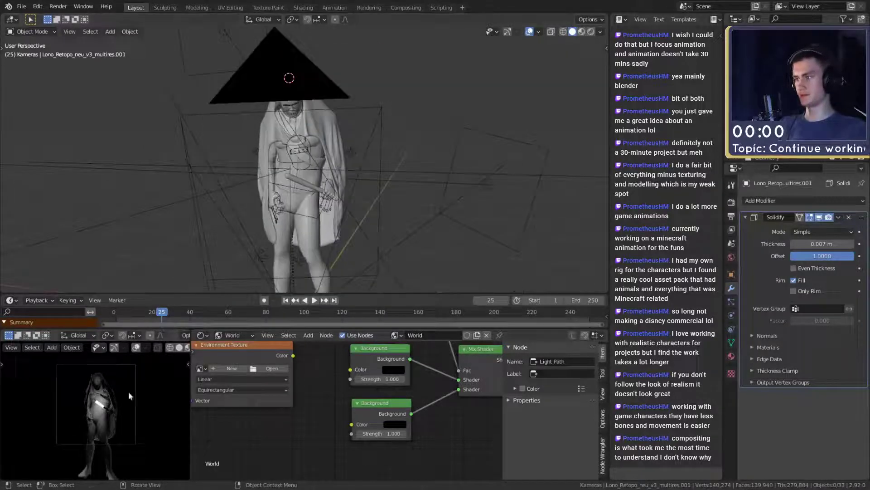
{"action": "scroll", "coordinate": [109, 426], "scroll_direction": "up", "scroll_amount": 5}
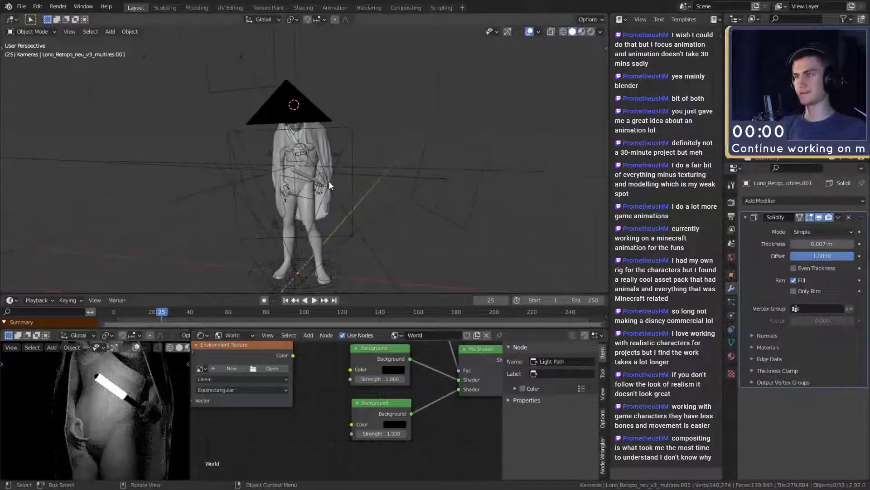
{"action": "scroll", "coordinate": [329, 181], "scroll_direction": "up", "scroll_amount": 5}
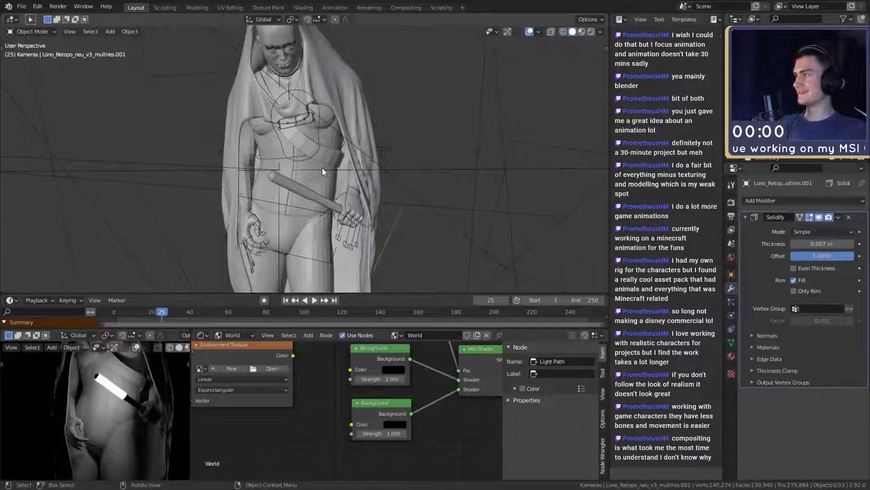
{"action": "scroll", "coordinate": [322, 171], "scroll_direction": "up", "scroll_amount": 3}
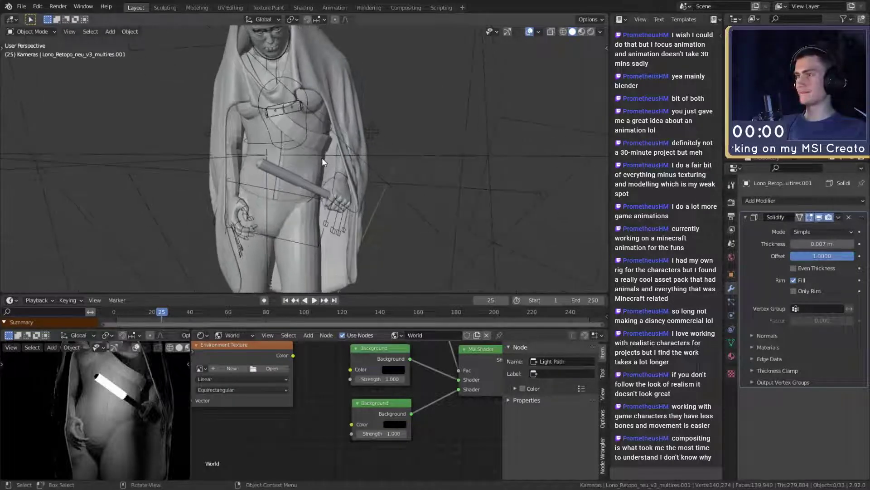
{"action": "left_click", "coordinate": [309, 170]}
{"action": "mouse_move", "coordinate": [319, 171]}
{"action": "middle_mouse_down"}
{"action": "mouse_move", "coordinate": [330, 169]}
{"action": "mouse_move", "coordinate": [325, 160]}
{"action": "middle_mouse_up"}
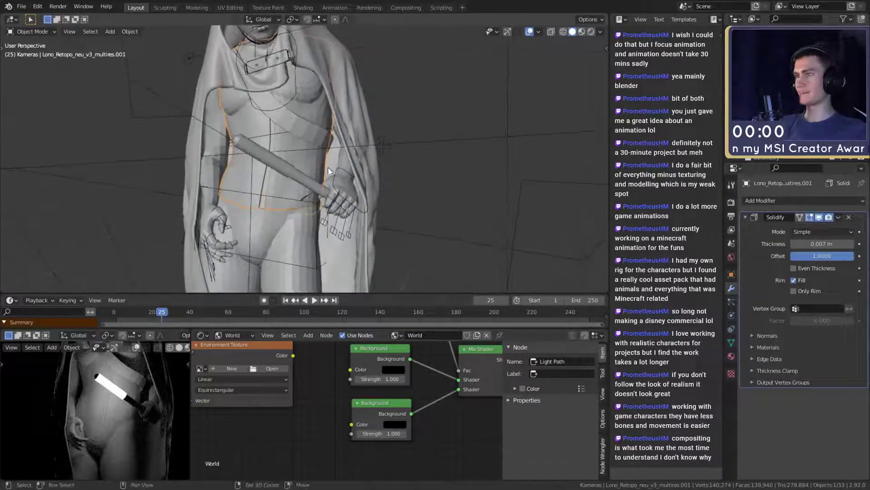
{"action": "left_click", "coordinate": [851, 244]}
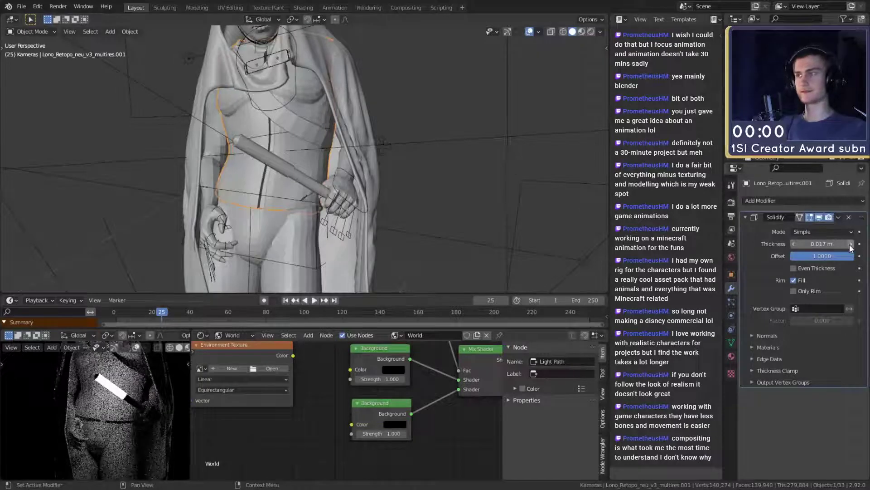
{"action": "left_click", "coordinate": [851, 245]}
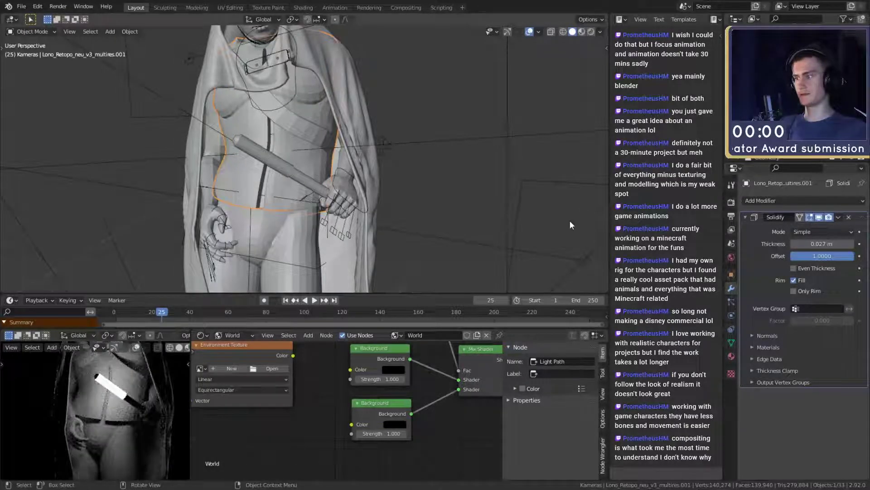
{"action": "left_click", "coordinate": [794, 244]}
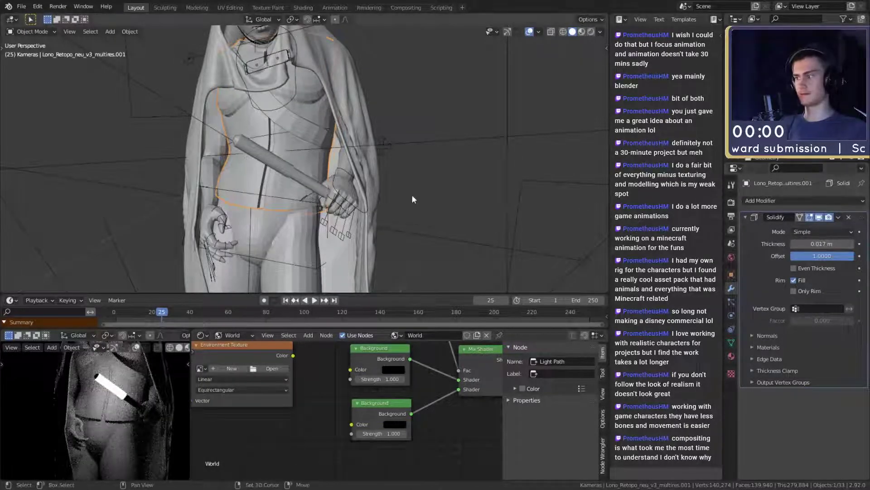
- Select the leg clothing layer, set its Solidify thickness to 0.017 m, and deselect it
{"action": "scroll", "coordinate": [401, 196], "scroll_direction": "down", "scroll_amount": 3}
{"action": "middle_click_drag", "start_coordinate": [405, 156], "coordinate": [386, 161]}
{"action": "left_click", "coordinate": [312, 201]}
{"action": "middle_click_drag", "start_coordinate": [340, 199], "coordinate": [390, 186], "text": "shift"}
{"action": "scroll", "coordinate": [376, 164], "scroll_direction": "up", "scroll_amount": 2}
{"action": "left_click", "coordinate": [851, 244]}
{"action": "scroll", "coordinate": [380, 156], "scroll_direction": "down", "scroll_amount": 2}
{"action": "left_click", "coordinate": [416, 147]}
{"action": "scroll", "coordinate": [93, 432], "scroll_direction": "down", "scroll_amount": 3}
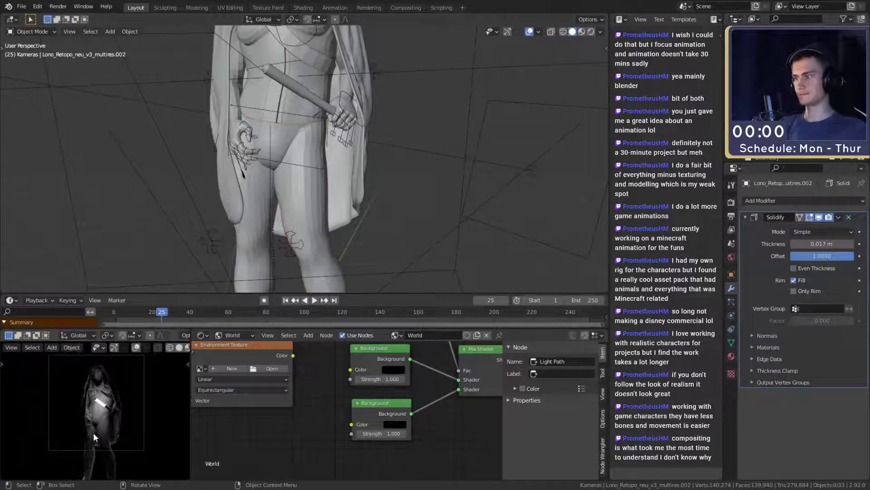
- Save the file, and inspect the thickened torso up close in the rendered preview
{"action": "left_click", "coordinate": [21, 6]}
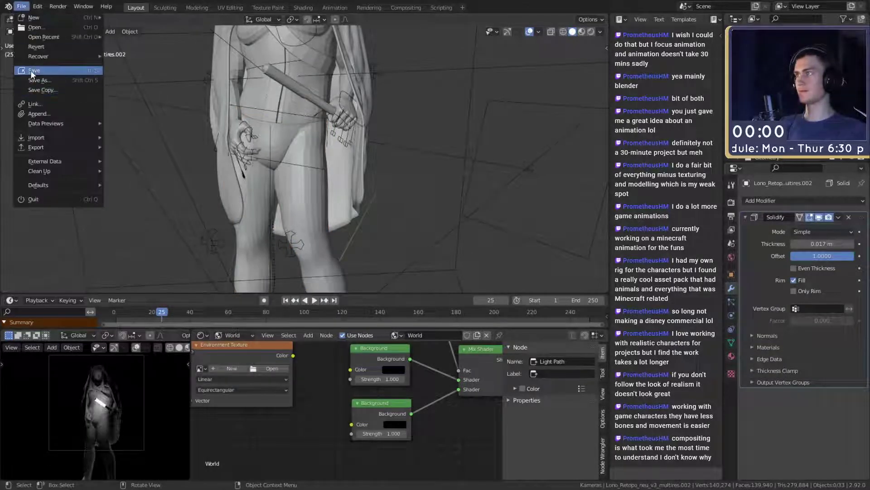
{"action": "left_click", "coordinate": [42, 70]}
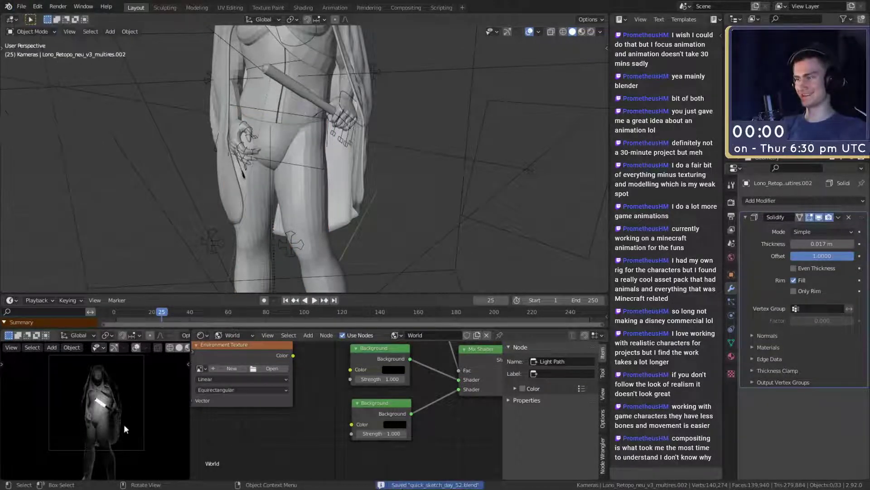
{"action": "scroll", "coordinate": [121, 425], "scroll_direction": "up", "scroll_amount": 4}
{"action": "scroll", "coordinate": [122, 425], "scroll_direction": "up", "scroll_amount": 5}
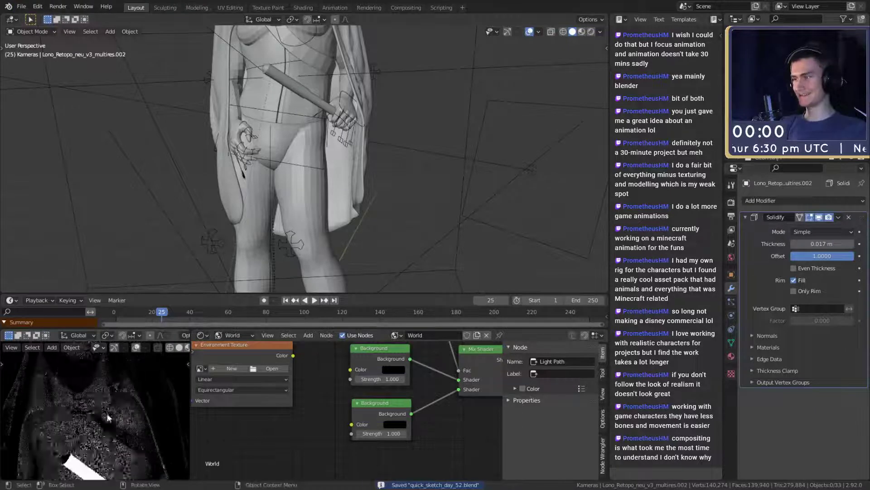
{"action": "scroll", "coordinate": [103, 412], "scroll_direction": "up", "scroll_amount": 3}
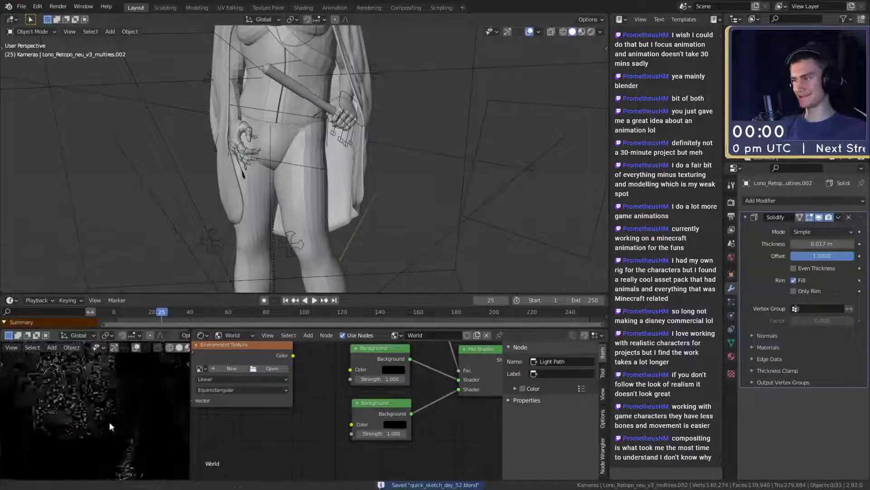
{"action": "scroll", "coordinate": [109, 422], "scroll_direction": "down", "scroll_amount": 6}
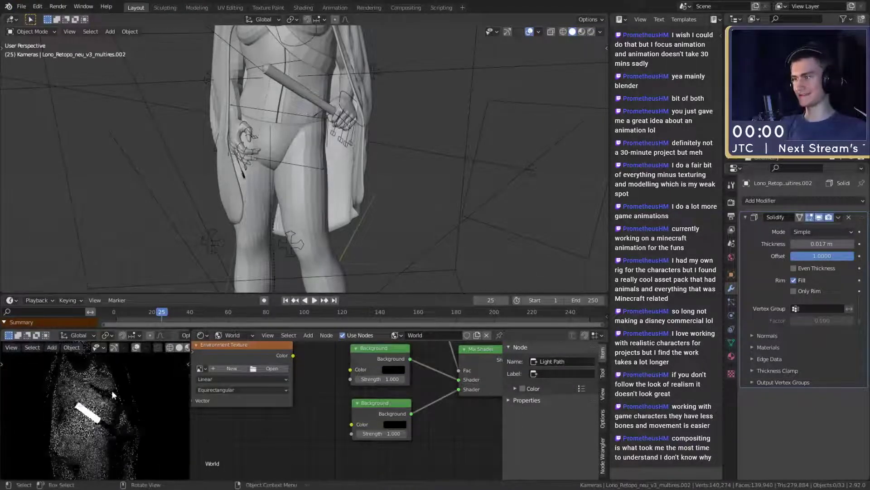
{"action": "scroll", "coordinate": [333, 202], "scroll_direction": "down", "scroll_amount": 3}
- Check the cloak from the side, clear the selection, and save the file again
{"action": "middle_click_drag", "start_coordinate": [333, 202], "coordinate": [417, 67]}
{"action": "middle_click_drag", "start_coordinate": [401, 129], "coordinate": [342, 86]}
{"action": "left_click", "coordinate": [356, 51]}
{"action": "middle_click_drag", "start_coordinate": [355, 52], "coordinate": [335, 127]}
{"action": "scroll", "coordinate": [322, 179], "scroll_direction": "down", "scroll_amount": 4}
{"action": "middle_click_drag", "start_coordinate": [322, 183], "coordinate": [329, 198]}
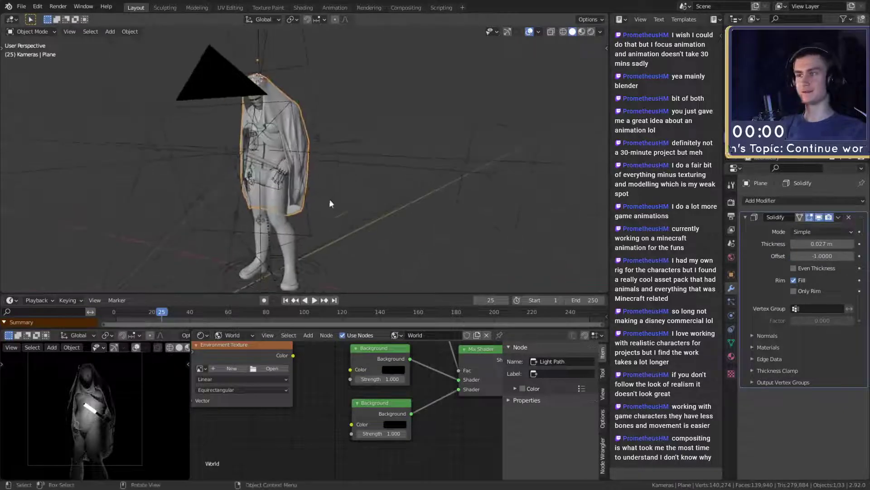
{"action": "left_click", "coordinate": [130, 115]}
{"action": "left_click", "coordinate": [22, 6]}
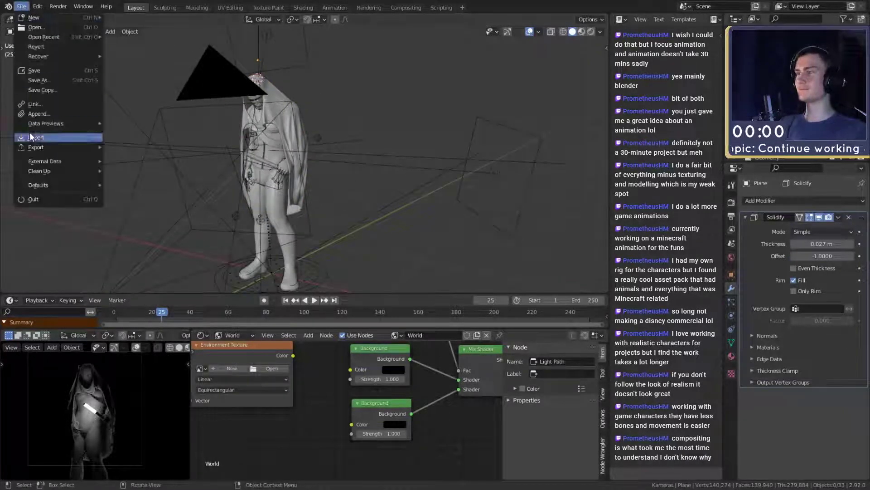
{"action": "left_click", "coordinate": [34, 71]}
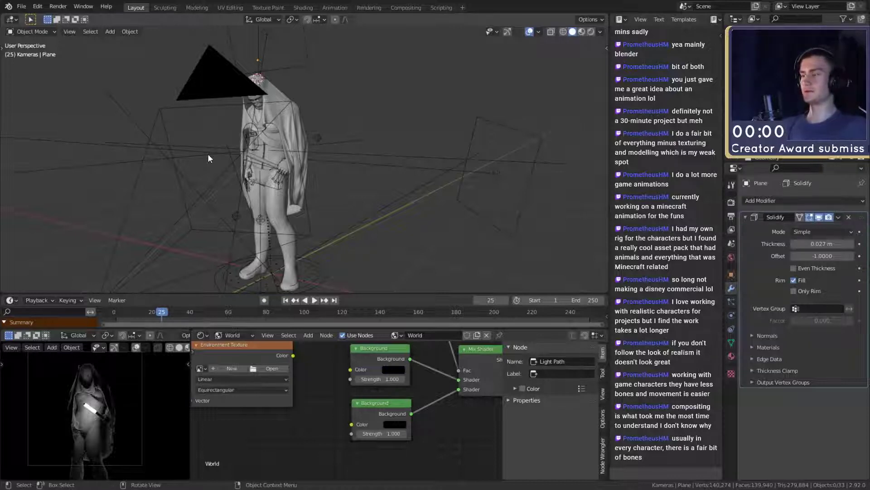
- Select the Focus empty and move it vertically along the global Z axis
{"action": "middle_click_drag", "start_coordinate": [199, 149], "coordinate": [309, 209]}
{"action": "scroll", "coordinate": [395, 181], "scroll_direction": "up", "scroll_amount": 1}
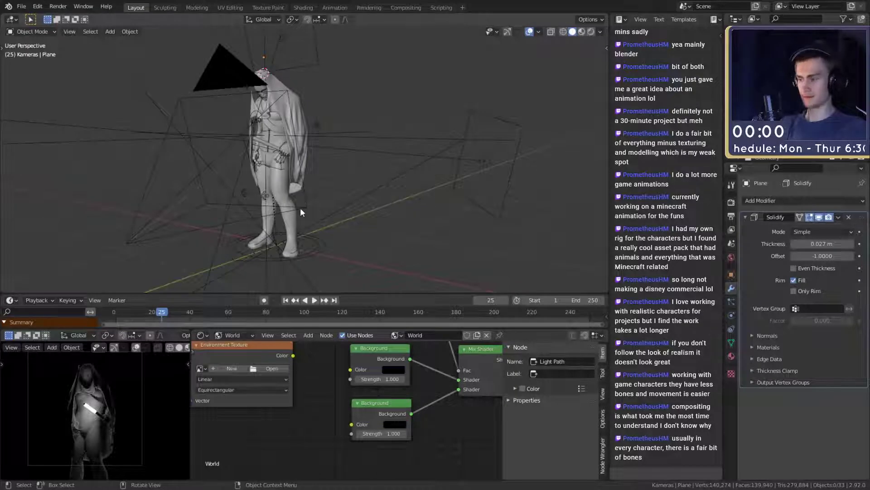
{"action": "scroll", "coordinate": [113, 427], "scroll_direction": "down", "scroll_amount": 1}
{"action": "scroll", "coordinate": [113, 427], "scroll_direction": "up", "scroll_amount": 1}
{"action": "middle_click_drag", "start_coordinate": [113, 427], "coordinate": [115, 426], "text": "shift"}
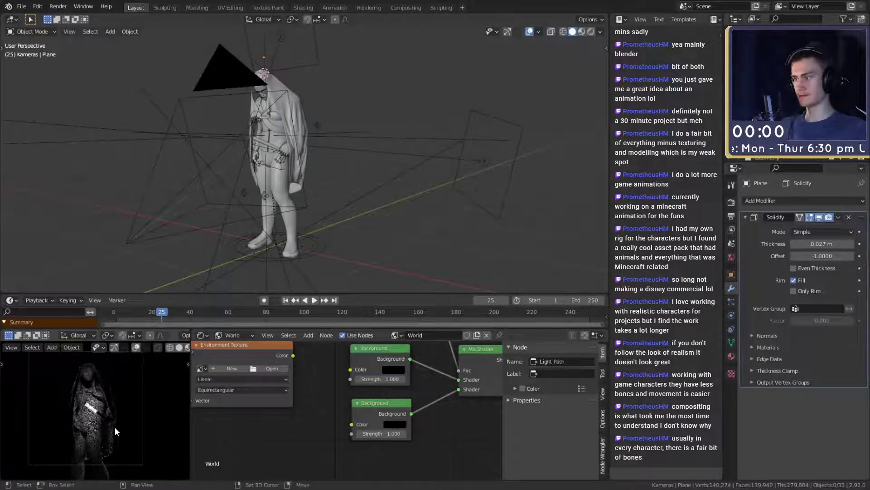
{"action": "middle_click_drag", "start_coordinate": [315, 109], "coordinate": [288, 71], "text": "shift"}
{"action": "left_click", "coordinate": [312, 108]}
{"action": "scroll", "coordinate": [115, 426], "scroll_direction": "down", "scroll_amount": 2}
{"action": "left_click", "coordinate": [288, 71]}
{"action": "key", "text": "g"}
{"action": "key", "text": "z"}
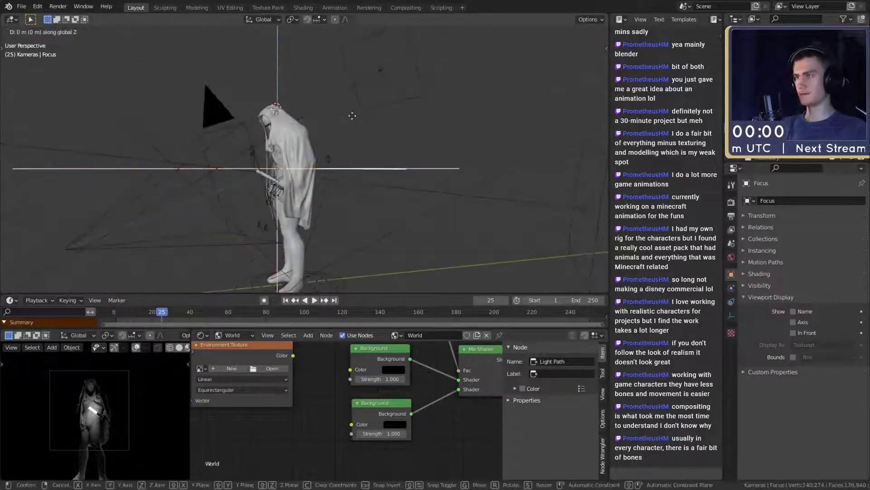
{"action": "left_click", "coordinate": [374, 181]}
- Move the camera about 0.18 m toward the figure along its local Z axis, and adjust its position freely from the side
{"action": "mouse_move", "coordinate": [374, 182]}
{"action": "middle_mouse_down"}
{"action": "mouse_move", "coordinate": [411, 186]}
{"action": "mouse_move", "coordinate": [360, 173]}
{"action": "middle_mouse_up"}
{"action": "left_click", "coordinate": [323, 123]}
{"action": "middle_click_drag", "start_coordinate": [323, 124], "coordinate": [394, 174]}
{"action": "key", "text": "g"}
{"action": "key", "text": "z"}
{"action": "key", "text": "z"}
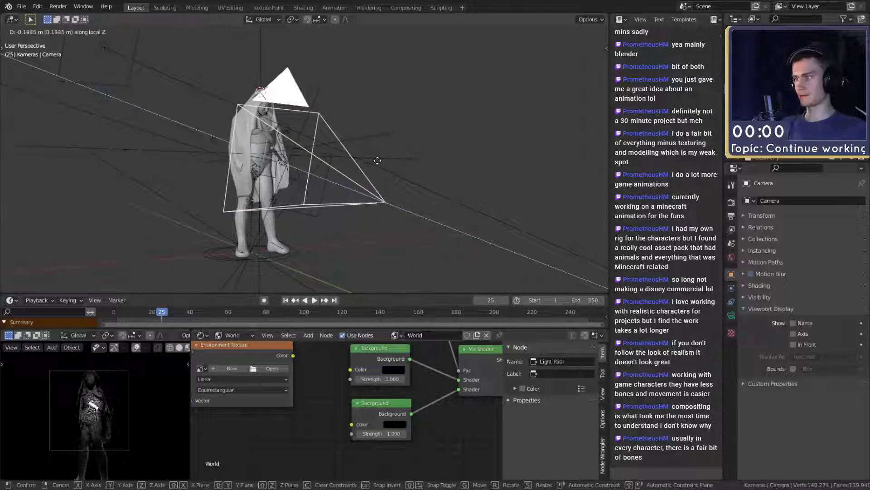
{"action": "left_click", "coordinate": [379, 157]}
{"action": "middle_click_drag", "start_coordinate": [382, 156], "coordinate": [494, 171]}
{"action": "key", "text": "g"}
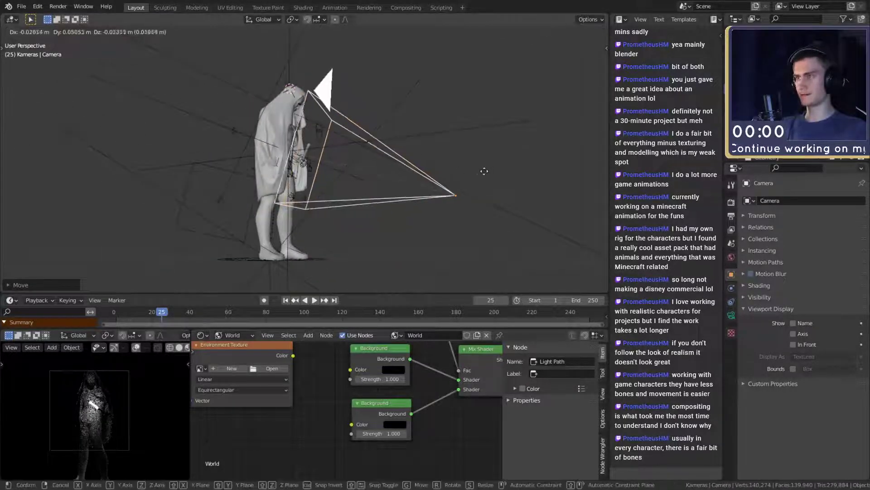
{"action": "left_click", "coordinate": [456, 156]}
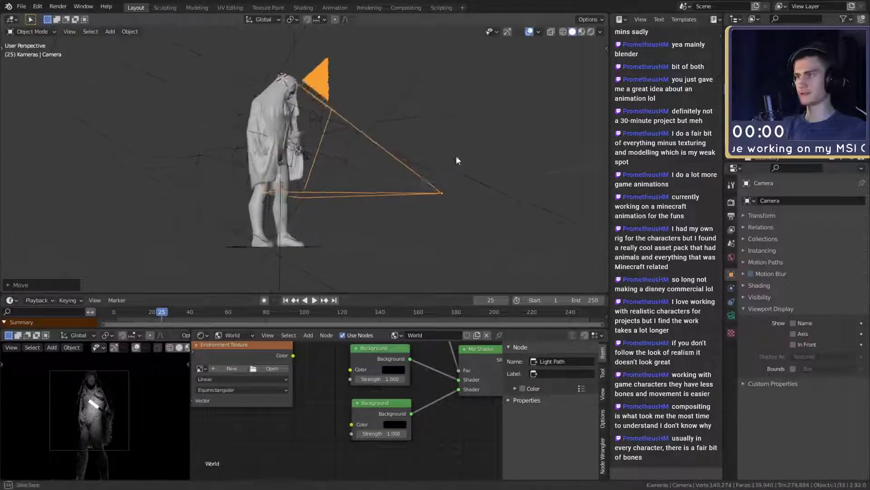
{"action": "middle_click_drag", "start_coordinate": [456, 156], "coordinate": [274, 80]}
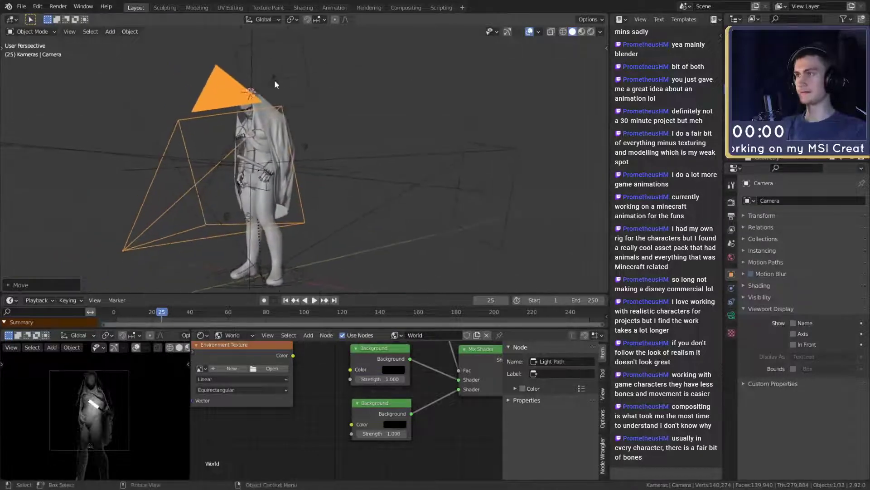
- Raise the Focus empty about 0.058 m along the global Z axis
{"action": "left_click", "coordinate": [249, 70]}
{"action": "key", "text": "g"}
{"action": "key", "text": "z"}
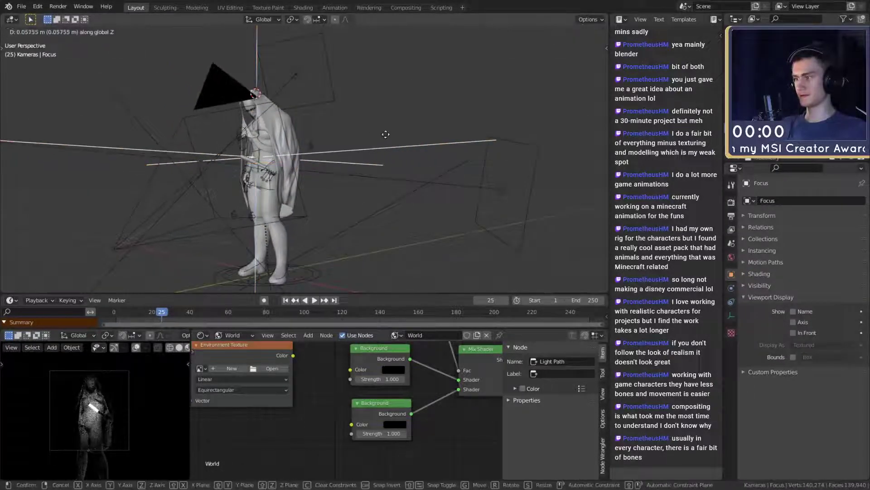
{"action": "left_click", "coordinate": [386, 134]}
{"action": "middle_click_drag", "start_coordinate": [395, 147], "coordinate": [383, 143]}
- Set the camera's focal length to 85 mm, and clear the selection
{"action": "left_click", "coordinate": [225, 89]}
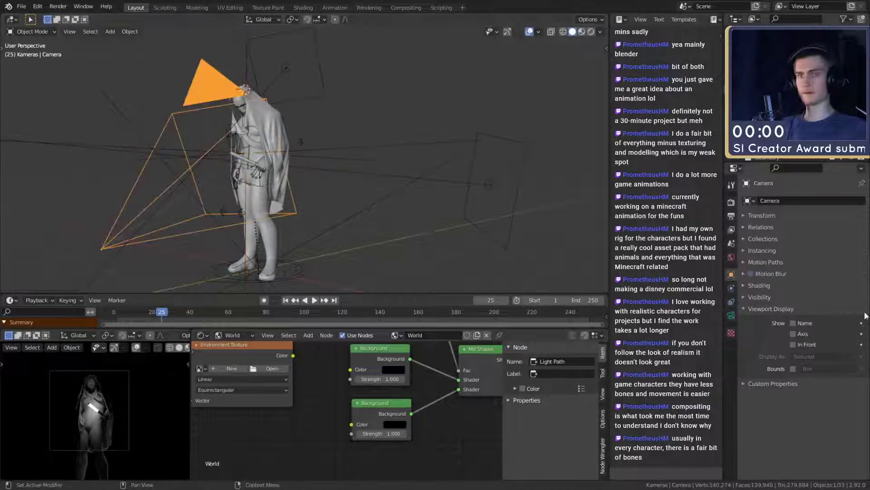
{"action": "left_click", "coordinate": [731, 314]}
{"action": "left_click", "coordinate": [820, 245]}
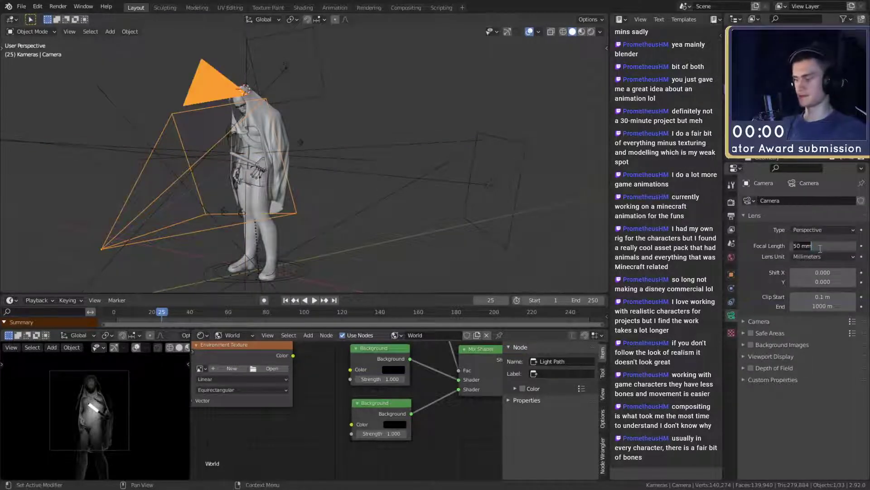
{"action": "type", "text": "85"}
{"action": "key", "text": "Return"}
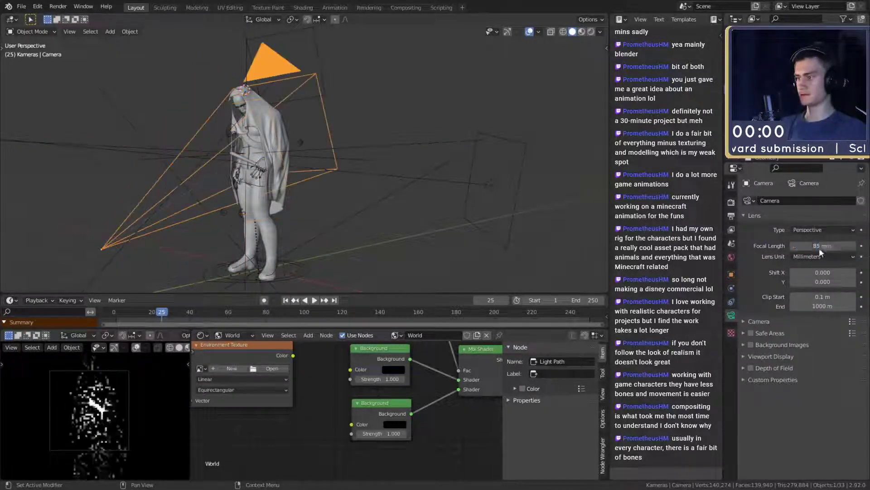
{"action": "left_click", "coordinate": [381, 81]}
{"action": "middle_click_drag", "start_coordinate": [381, 80], "coordinate": [286, 85]}
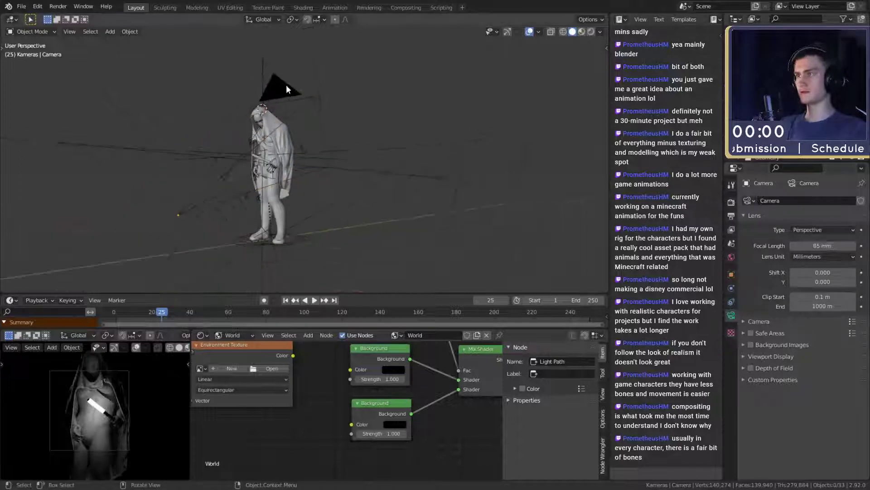
- Try to raise the Focus empty about 0.24 m along the global Z axis
{"action": "left_click", "coordinate": [328, 142]}
{"action": "key", "text": "g"}
{"action": "key", "text": "z"}
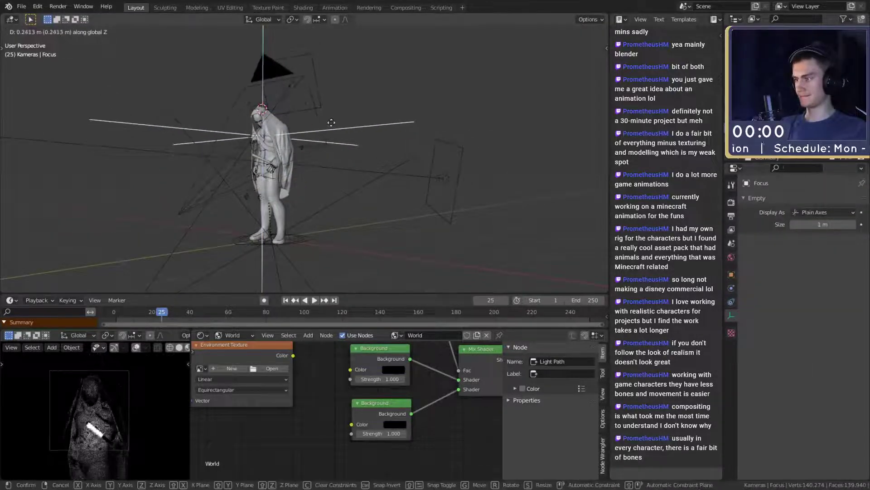
{"action": "left_click", "coordinate": [331, 122]}
{"action": "middle_click_drag", "start_coordinate": [332, 123], "coordinate": [341, 167]}
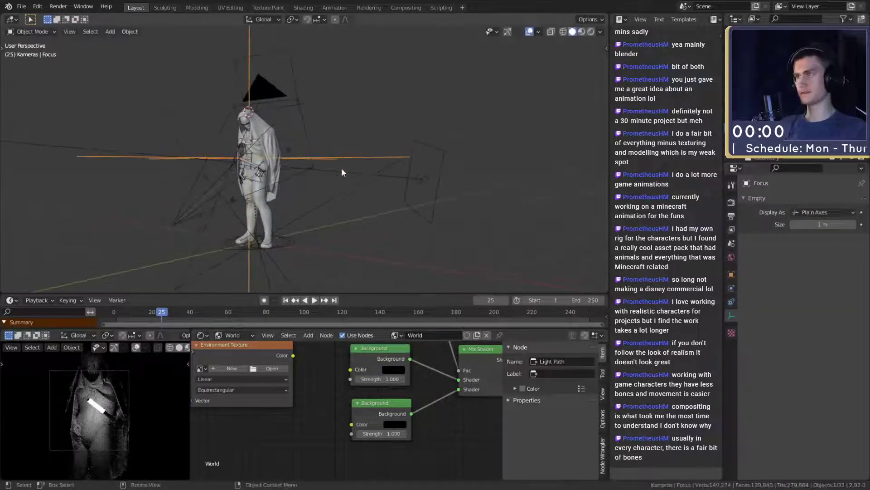
- Select the camera and set its focal length to 60 mm
{"action": "left_click", "coordinate": [273, 91]}
{"action": "left_click", "coordinate": [822, 243]}
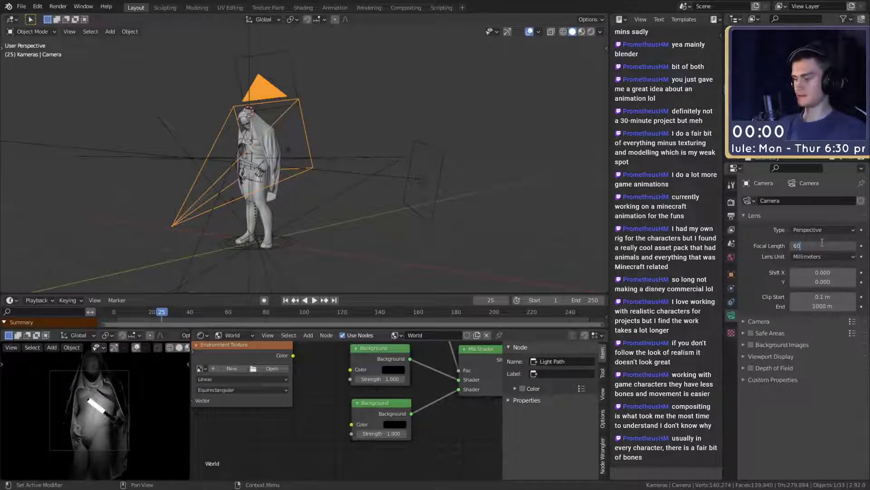
{"action": "type", "text": "60"}
{"action": "key", "text": "Return"}
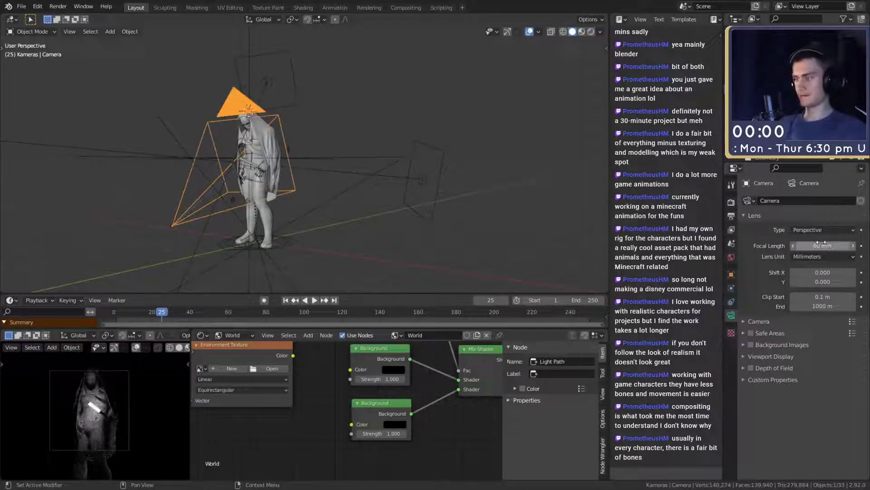
- Raise the Focus empty about 0.15 m along the global Z axis, and save the file
{"action": "left_click", "coordinate": [250, 58]}
{"action": "key", "text": "g"}
{"action": "key", "text": "z"}
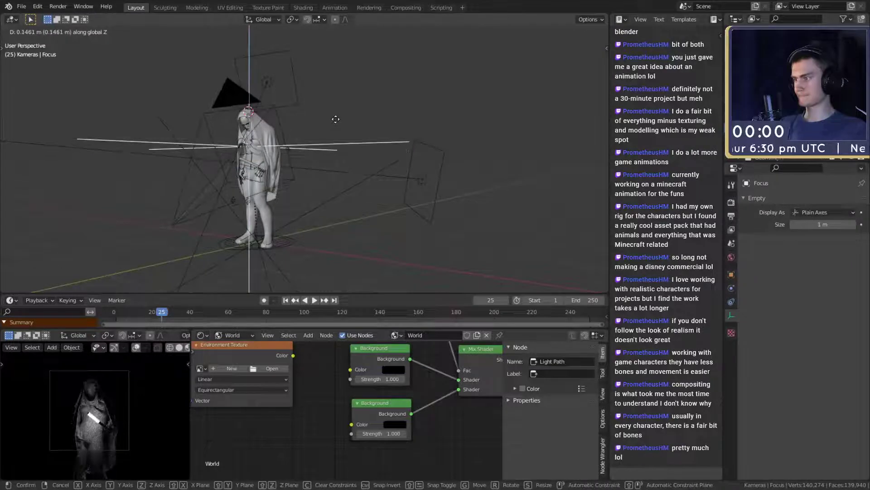
{"action": "left_click", "coordinate": [334, 123]}
{"action": "scroll", "coordinate": [334, 196], "scroll_direction": "down", "scroll_amount": 1}
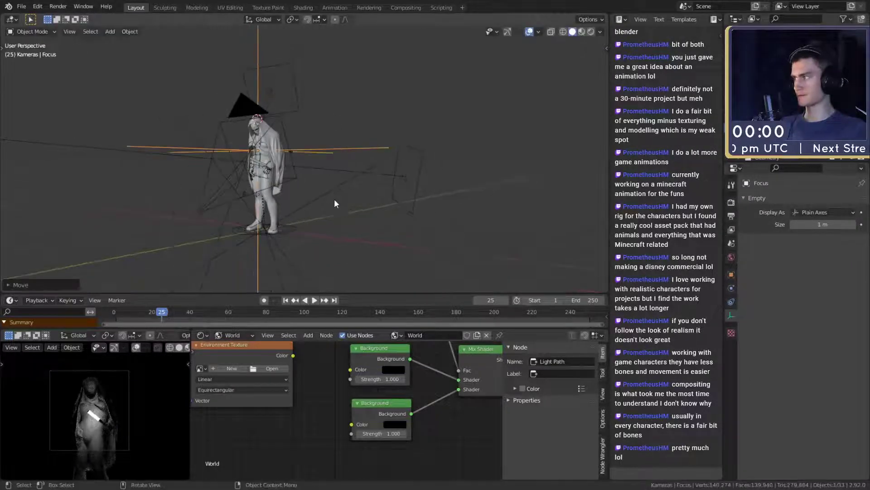
{"action": "mouse_move", "coordinate": [333, 199]}
{"action": "middle_mouse_down"}
{"action": "mouse_move", "coordinate": [341, 212]}
{"action": "mouse_move", "coordinate": [344, 201]}
{"action": "mouse_move", "coordinate": [350, 207]}
{"action": "mouse_move", "coordinate": [423, 159]}
{"action": "mouse_move", "coordinate": [335, 174]}
{"action": "mouse_move", "coordinate": [344, 178]}
{"action": "mouse_move", "coordinate": [337, 183]}
{"action": "middle_mouse_up"}
{"action": "left_click", "coordinate": [21, 6]}
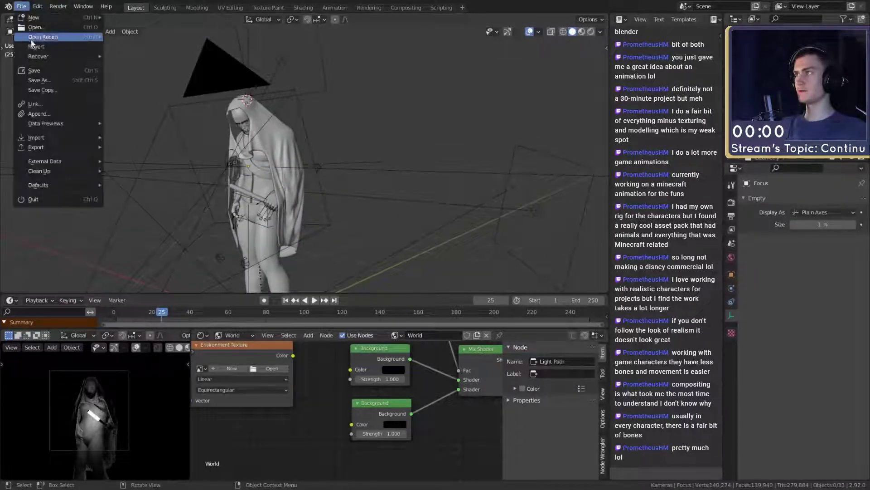
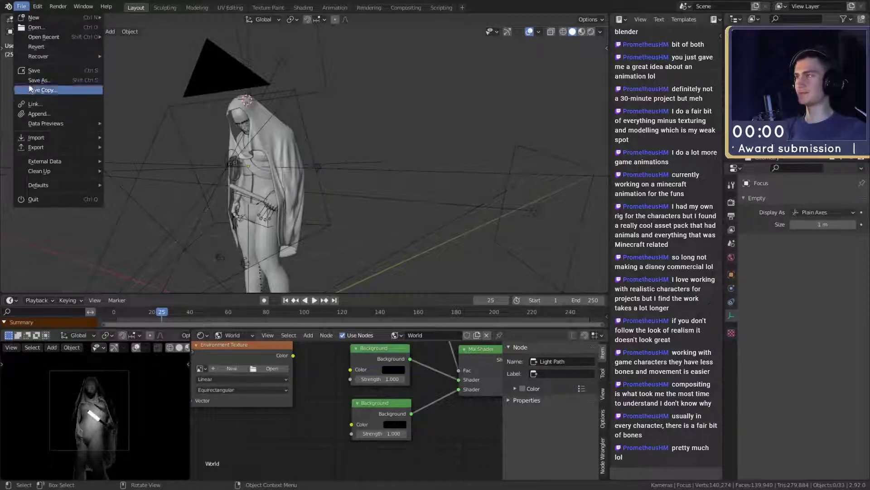
{"action": "left_click", "coordinate": [34, 70]}
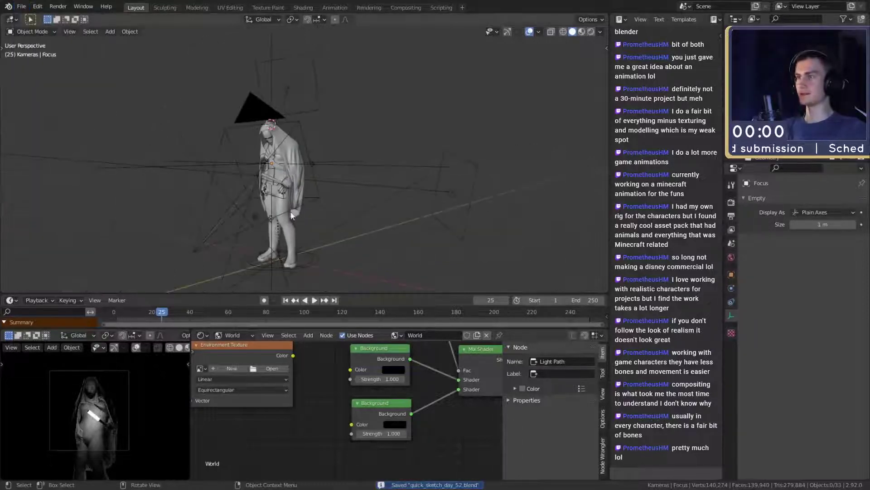
- Select the torso clothing layer on the figure and apply Shade Smooth to it
{"action": "middle_click_drag", "start_coordinate": [333, 163], "coordinate": [383, 160], "text": "shift"}
{"action": "left_click", "coordinate": [286, 179]}
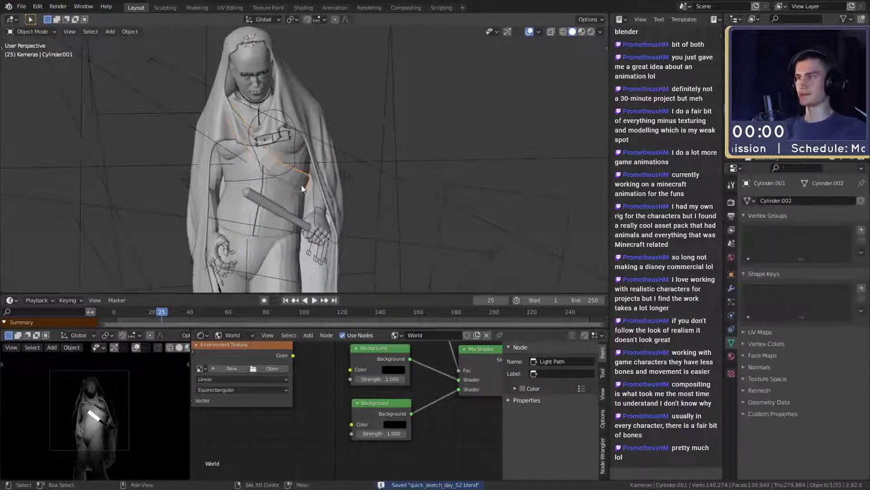
{"action": "left_click", "coordinate": [297, 157]}
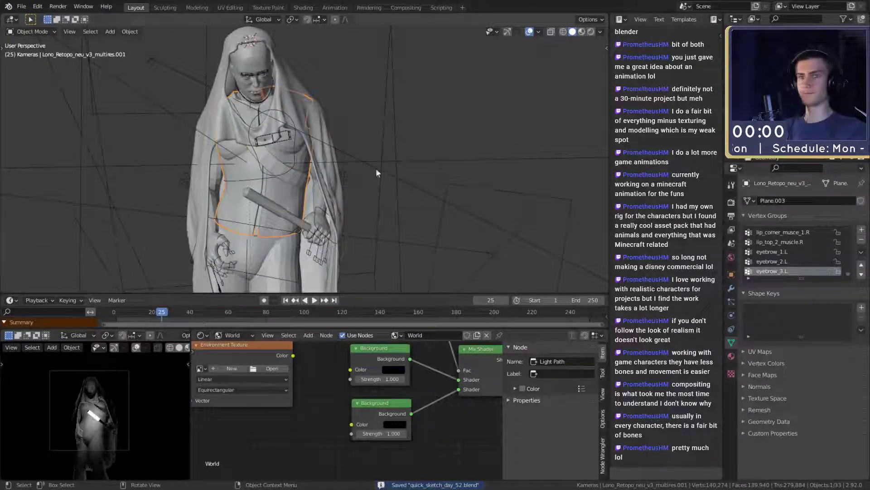
{"action": "right_click", "coordinate": [291, 156]}
{"action": "left_click", "coordinate": [291, 154]}
- Apply Shade Smooth to the figure's leg clothing layer, and save the file
{"action": "left_click", "coordinate": [275, 258]}
{"action": "right_click", "coordinate": [272, 258]}
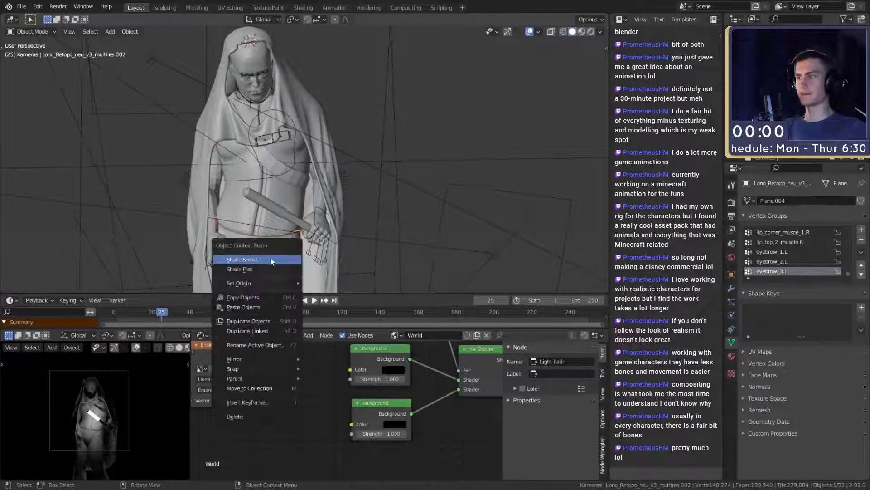
{"action": "left_click", "coordinate": [272, 257]}
{"action": "scroll", "coordinate": [331, 252], "scroll_direction": "down", "scroll_amount": 4}
{"action": "middle_click_drag", "start_coordinate": [336, 251], "coordinate": [323, 225]}
{"action": "left_click", "coordinate": [356, 187]}
{"action": "scroll", "coordinate": [357, 190], "scroll_direction": "up", "scroll_amount": 8}
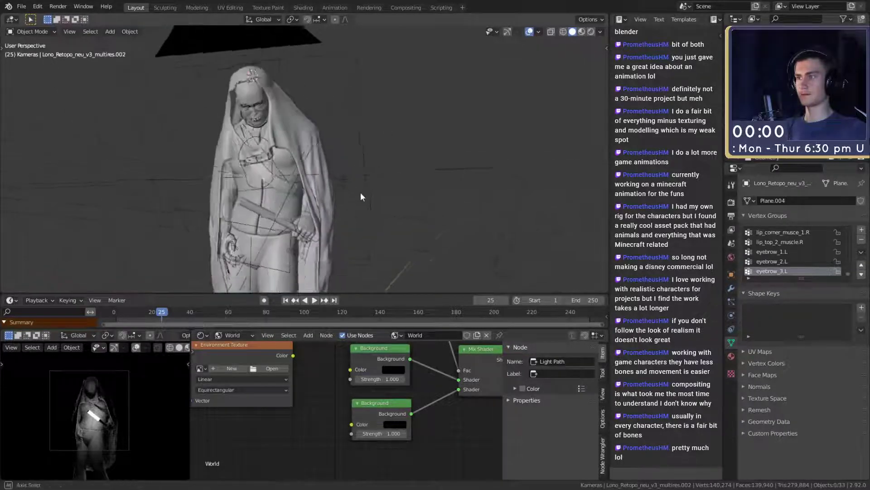
{"action": "scroll", "coordinate": [326, 204], "scroll_direction": "down", "scroll_amount": 8}
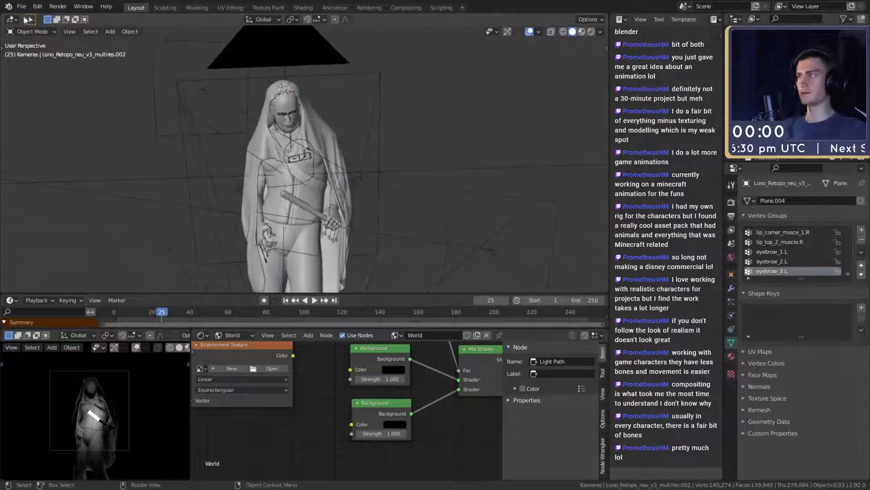
{"action": "left_click", "coordinate": [22, 6]}
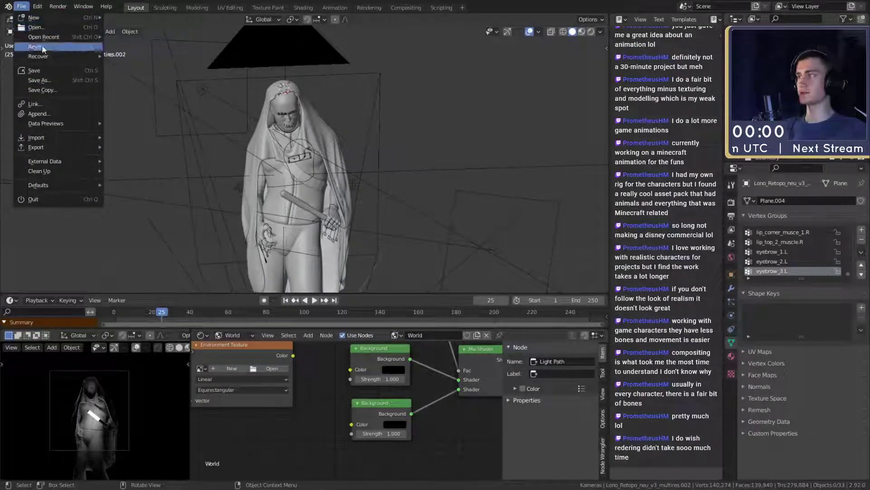
{"action": "left_click", "coordinate": [42, 70]}
- Save the scene over quick_sketch_day_52.blend, and display the scene's output settings
{"action": "middle_click_drag", "start_coordinate": [254, 190], "coordinate": [341, 217]}
{"action": "left_click", "coordinate": [275, 150]}
{"action": "scroll", "coordinate": [303, 177], "scroll_direction": "down", "scroll_amount": 3}
{"action": "scroll", "coordinate": [340, 213], "scroll_direction": "down", "scroll_amount": 2}
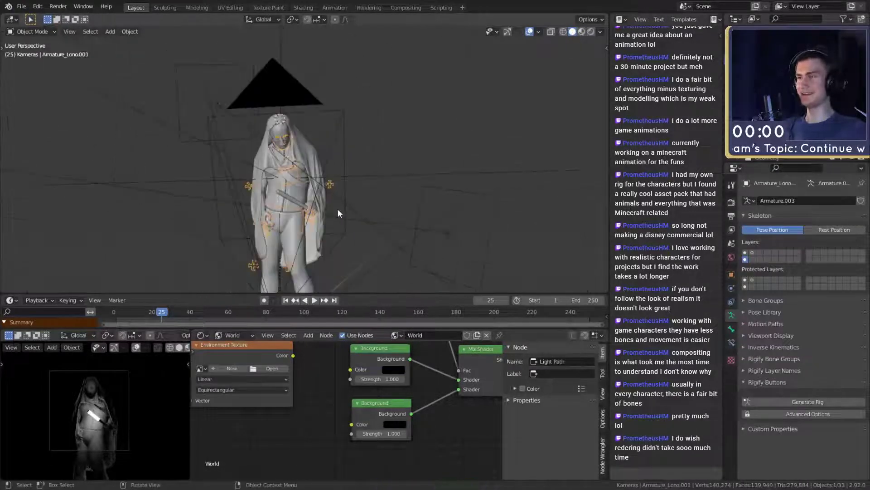
{"action": "left_click", "coordinate": [21, 6]}
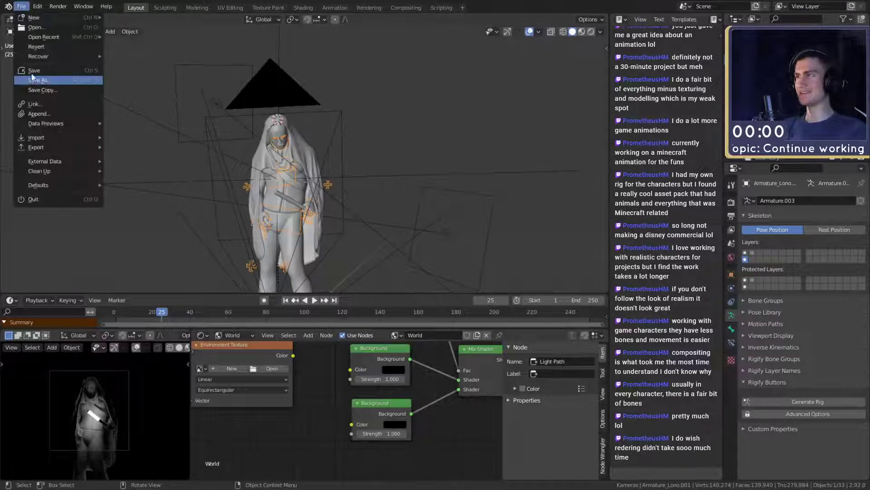
{"action": "left_click", "coordinate": [33, 71]}
{"action": "middle_click_drag", "start_coordinate": [311, 199], "coordinate": [324, 184]}
{"action": "left_click", "coordinate": [21, 6]}
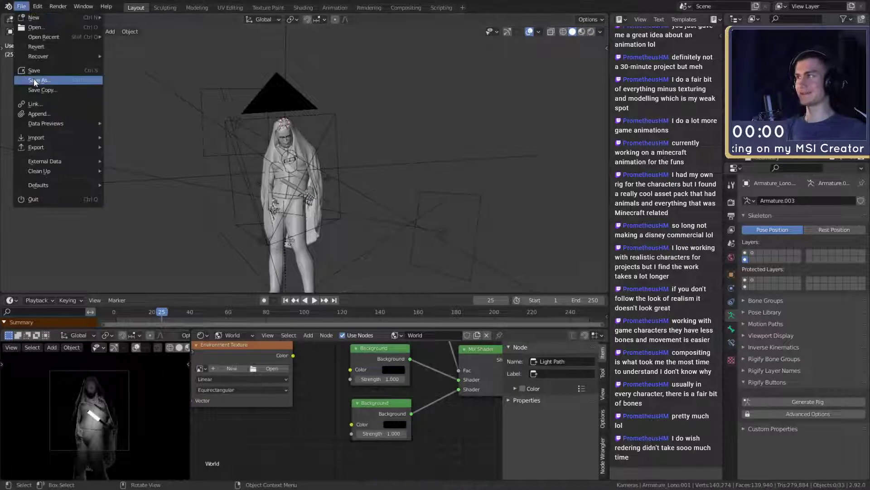
{"action": "left_click", "coordinate": [36, 75]}
{"action": "left_click", "coordinate": [732, 243]}
{"action": "left_click", "coordinate": [731, 217]}
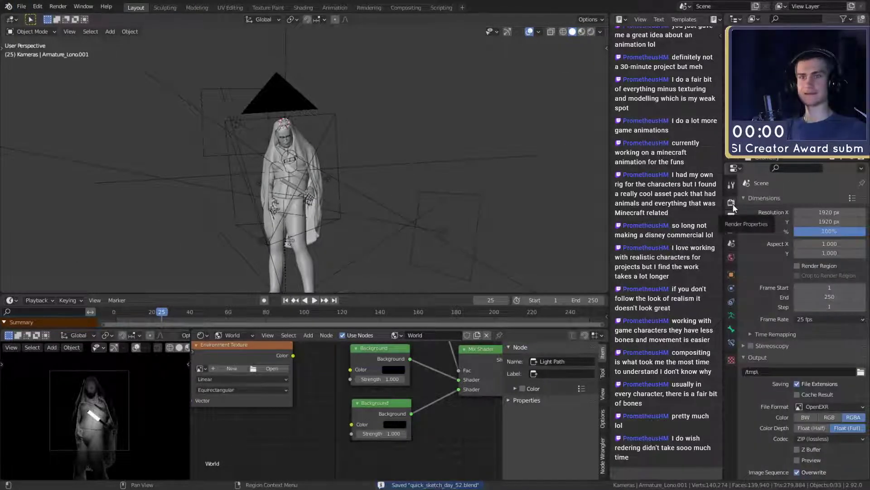
- Apply Shade Smooth to the strap running diagonally across the figure's chest, and save the file
{"action": "scroll", "coordinate": [410, 178], "scroll_direction": "up", "scroll_amount": 5}
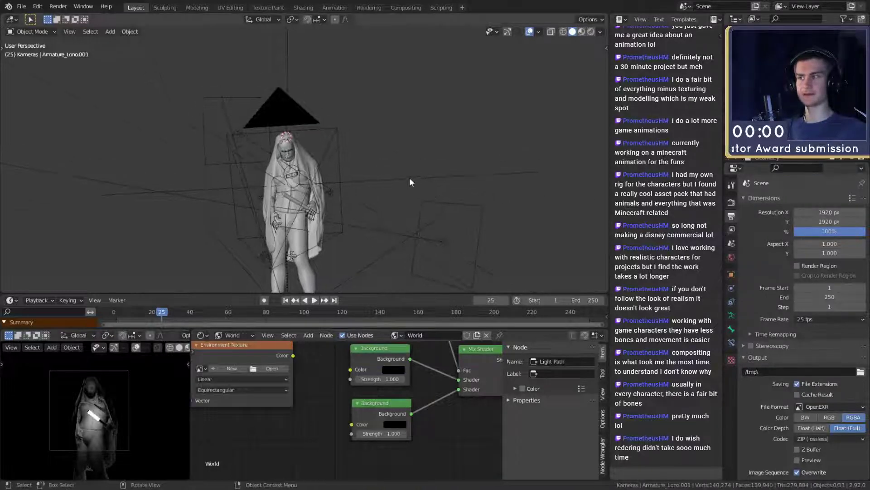
{"action": "left_click", "coordinate": [325, 184]}
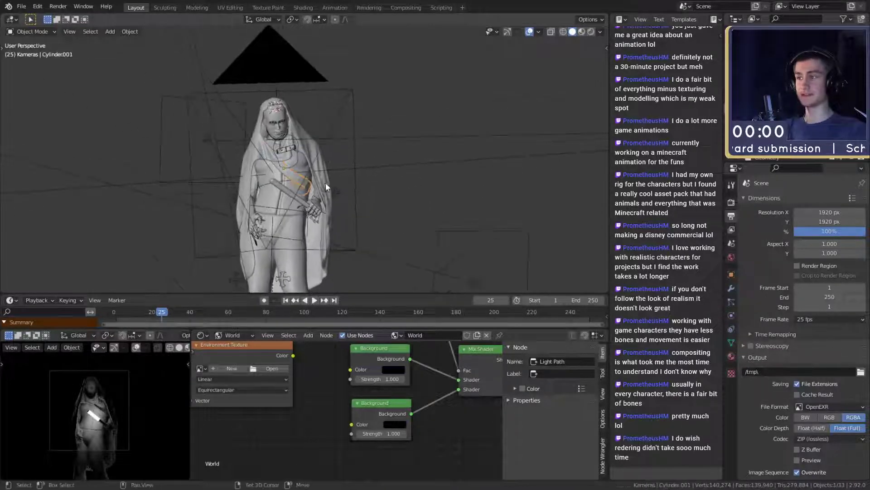
{"action": "scroll", "coordinate": [340, 185], "scroll_direction": "up", "scroll_amount": 3}
{"action": "right_click", "coordinate": [336, 172]}
{"action": "left_click", "coordinate": [336, 173]}
{"action": "middle_click_drag", "start_coordinate": [368, 197], "coordinate": [368, 214]}
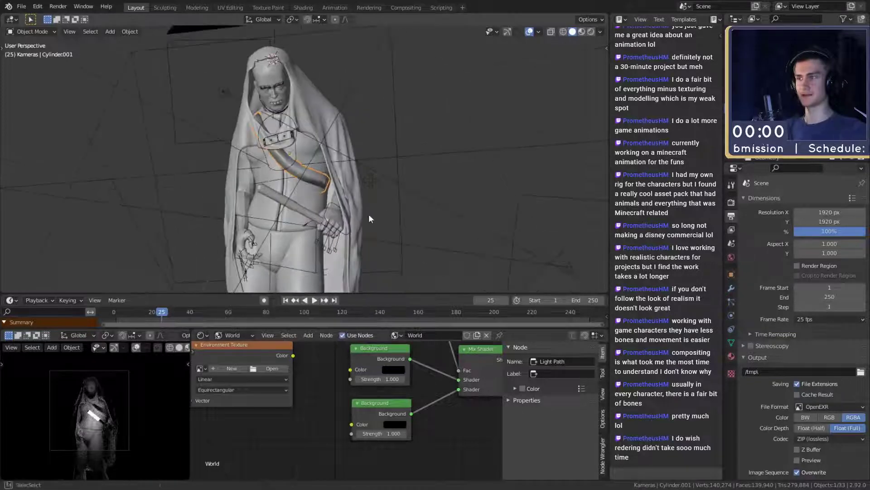
{"action": "left_click", "coordinate": [418, 177]}
{"action": "scroll", "coordinate": [415, 181], "scroll_direction": "down", "scroll_amount": 6}
{"action": "scroll", "coordinate": [397, 201], "scroll_direction": "up", "scroll_amount": 4}
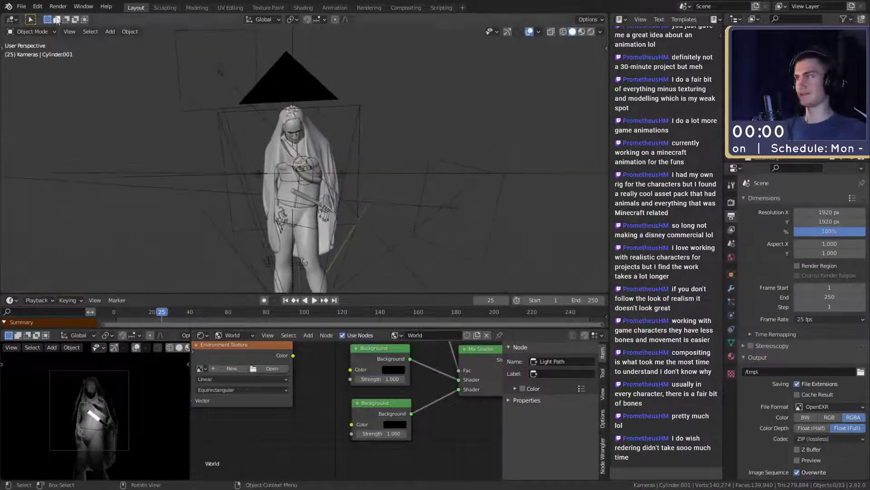
{"action": "left_click", "coordinate": [21, 6]}
{"action": "left_click", "coordinate": [35, 72]}
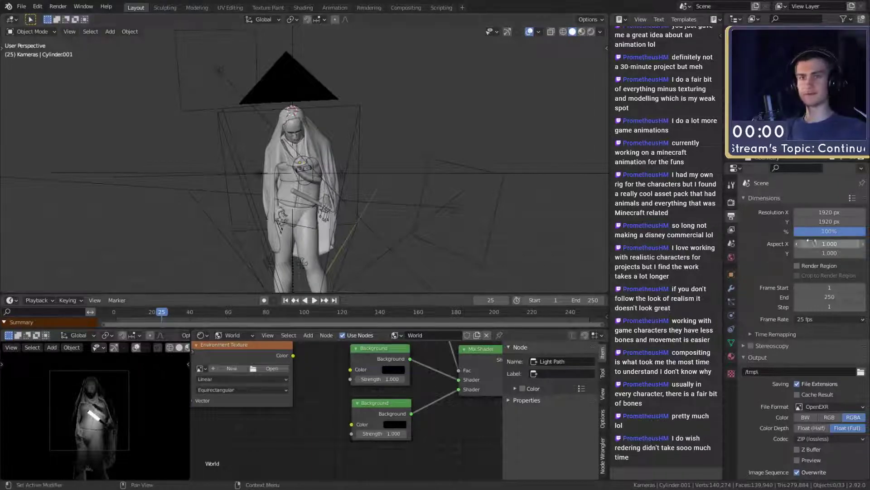
- Set the output resolution scale to 50%, and display the Cycles render settings
{"action": "left_click", "coordinate": [833, 232]}
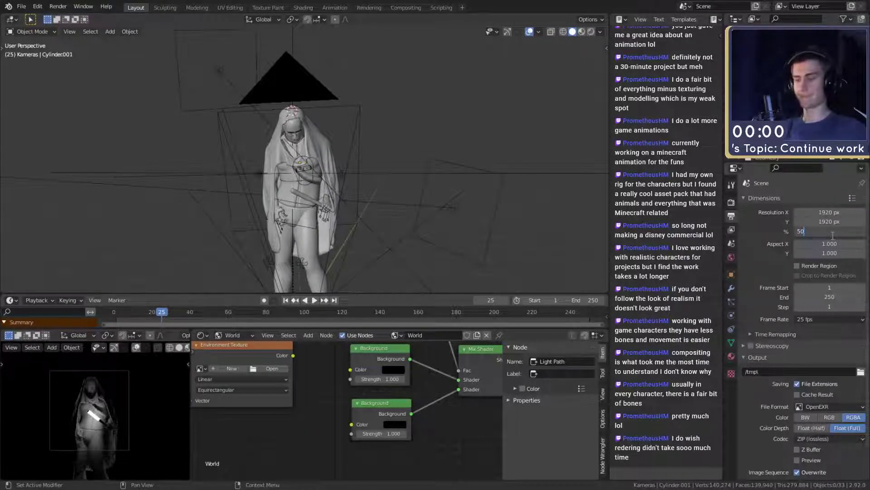
{"action": "type", "text": "50"}
{"action": "left_click", "coordinate": [731, 229]}
{"action": "left_click", "coordinate": [731, 202]}
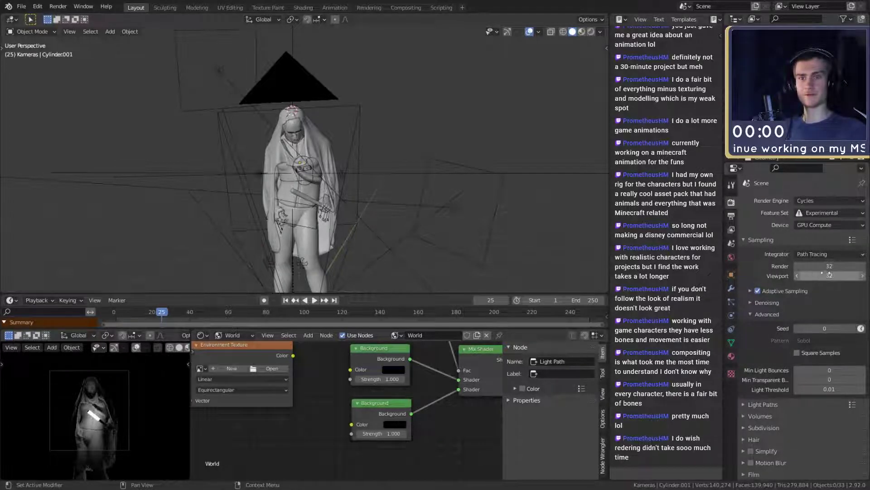
- Save the file and render the current frame as a still image
{"action": "left_click", "coordinate": [22, 6]}
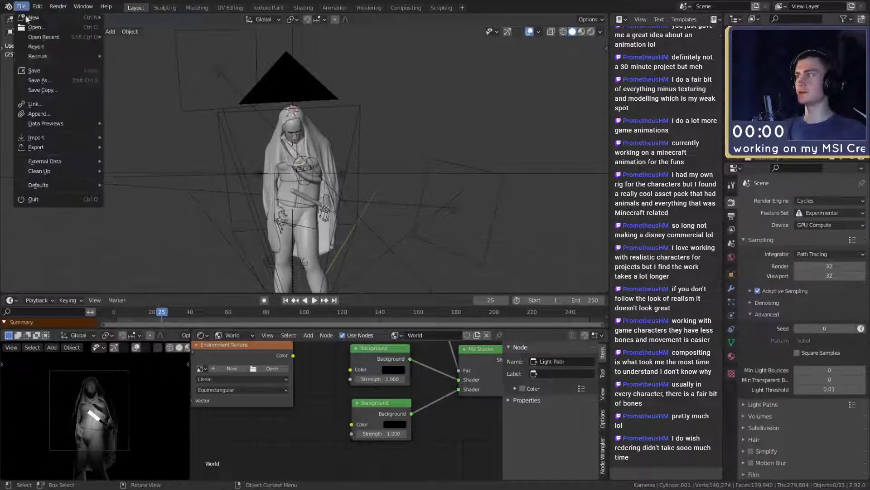
{"action": "left_click", "coordinate": [36, 70]}
{"action": "left_click", "coordinate": [58, 6]}
{"action": "left_click", "coordinate": [75, 17]}
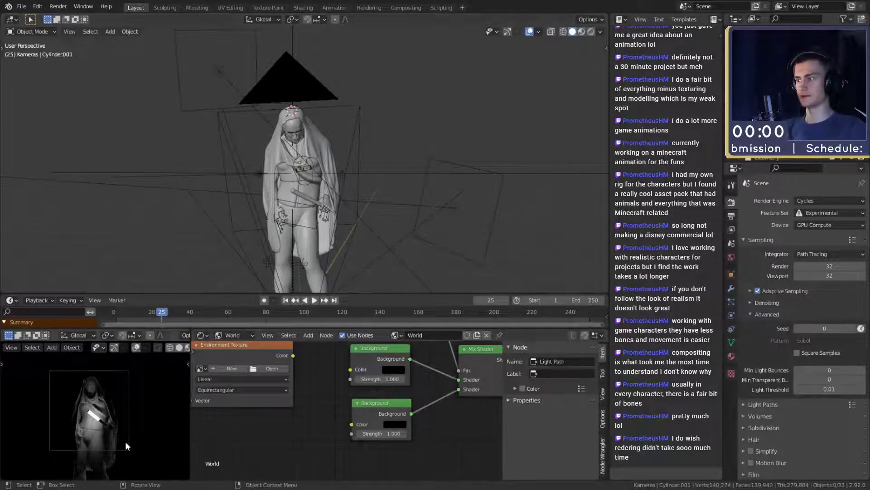
- Examine the figure's lighting in the camera preview and check the output resolution scale
{"action": "scroll", "coordinate": [113, 421], "scroll_direction": "up", "scroll_amount": 2}
{"action": "scroll", "coordinate": [113, 419], "scroll_direction": "down", "scroll_amount": 2}
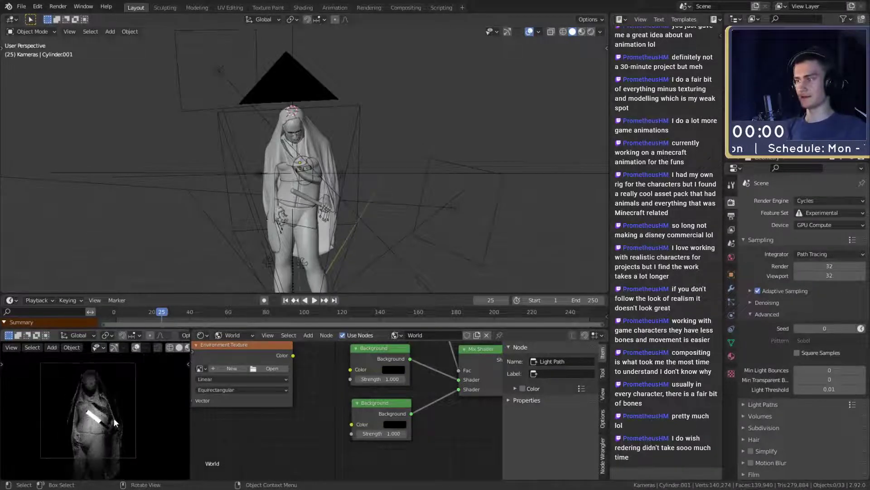
{"action": "middle_click_drag", "start_coordinate": [337, 212], "coordinate": [382, 208]}
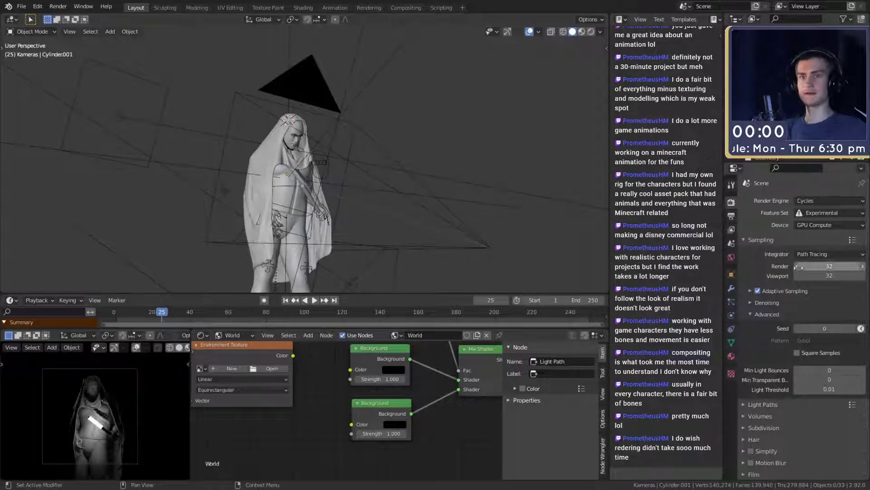
{"action": "left_click", "coordinate": [730, 217]}
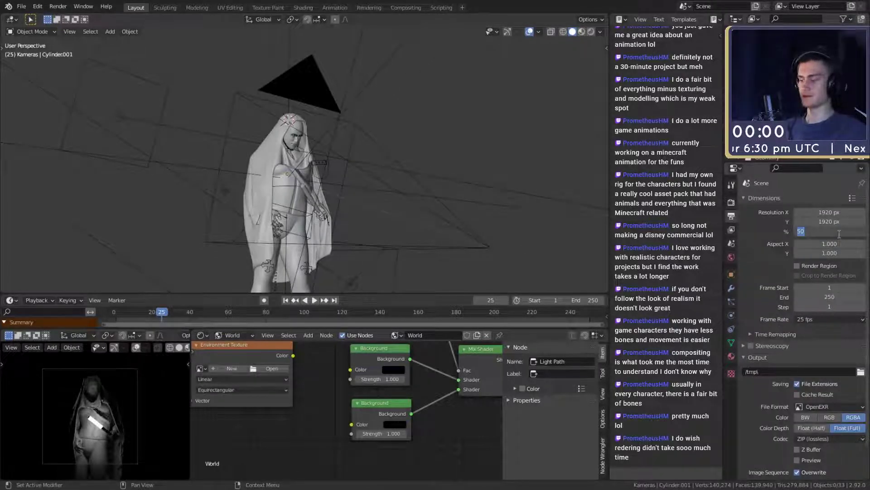
- Switch the node editor from the world shader to the compositor, and display the Glare and Lens Distortion nodes
{"action": "scroll", "coordinate": [366, 420], "scroll_direction": "down", "scroll_amount": 1}
{"action": "left_click", "coordinate": [234, 335]}
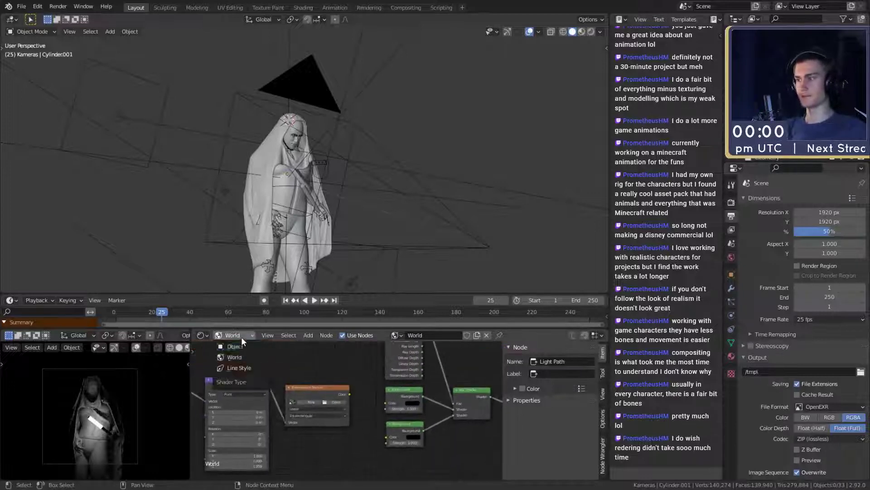
{"action": "left_click", "coordinate": [235, 355]}
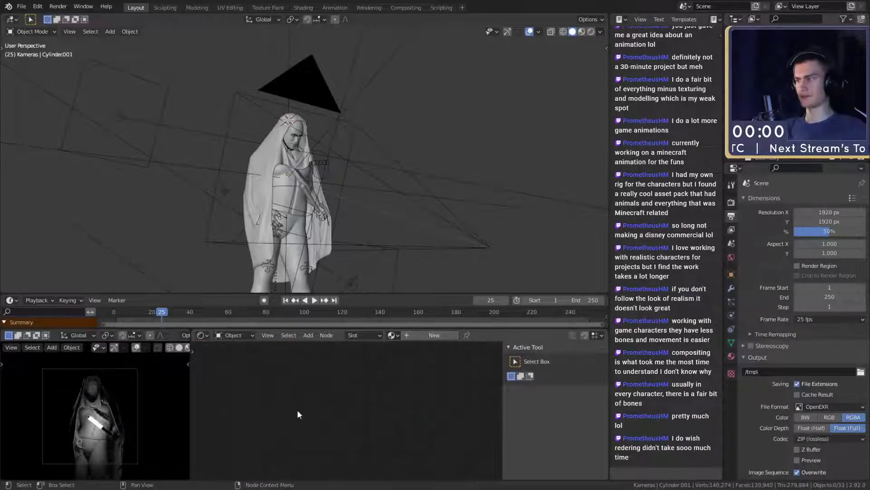
{"action": "left_click", "coordinate": [391, 335]}
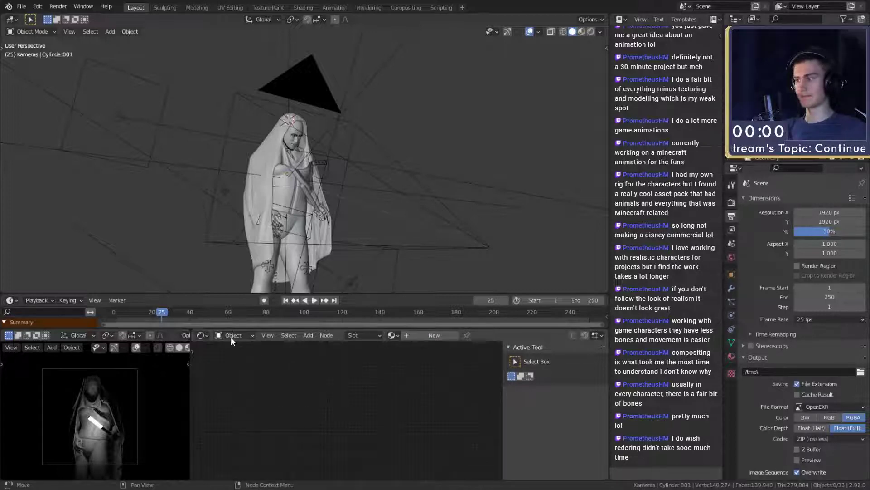
{"action": "key", "text": "shift+F3"}
{"action": "scroll", "coordinate": [350, 428], "scroll_direction": "up", "scroll_amount": 4}
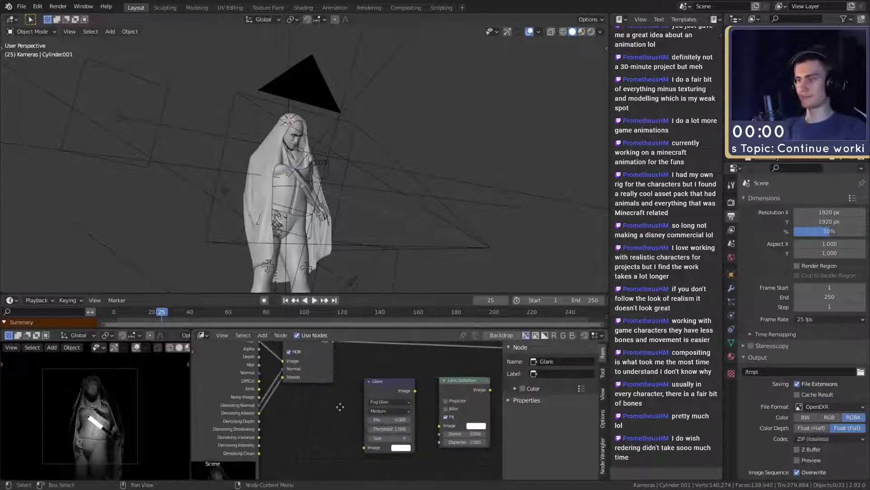
- Switch the small camera preview area to the Image Editor and display the full Render Result there
{"action": "scroll", "coordinate": [398, 407], "scroll_direction": "up", "scroll_amount": 2}
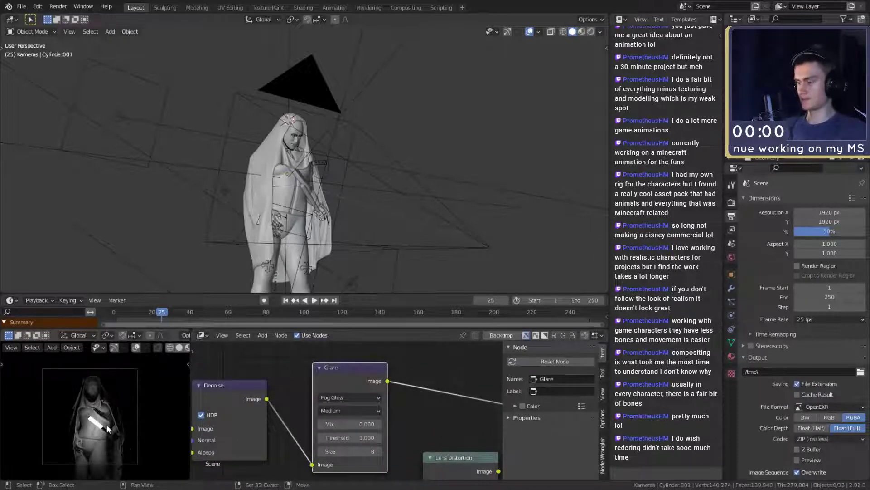
{"action": "key", "text": "shift+F10"}
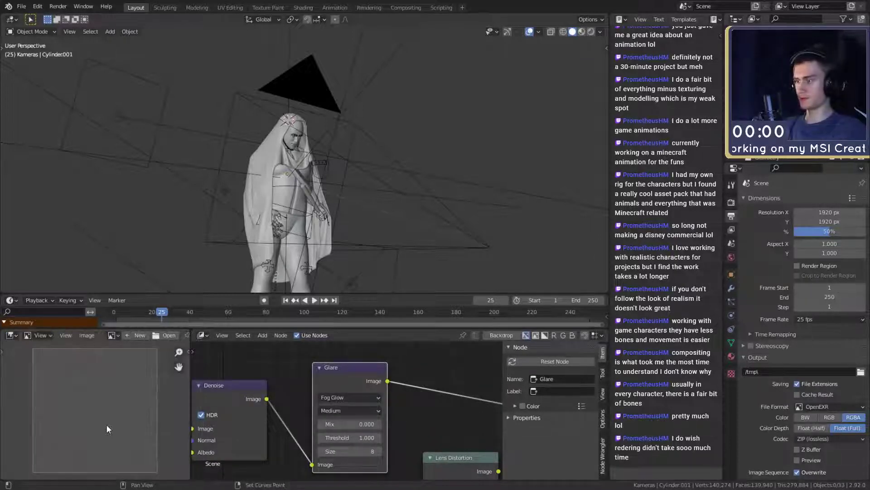
{"action": "left_click", "coordinate": [112, 335]}
{"action": "left_click", "coordinate": [142, 380]}
{"action": "scroll", "coordinate": [142, 381], "scroll_direction": "down", "scroll_amount": 4}
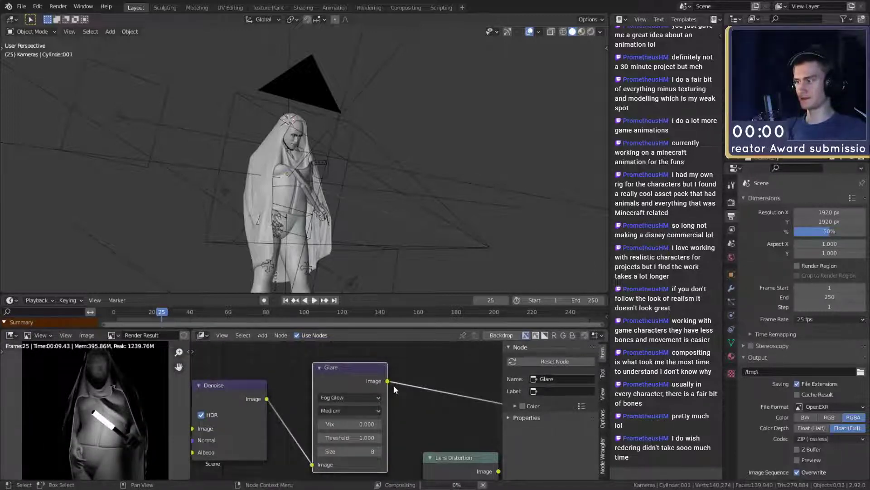
{"action": "scroll", "coordinate": [394, 385], "scroll_direction": "down", "scroll_amount": 2}
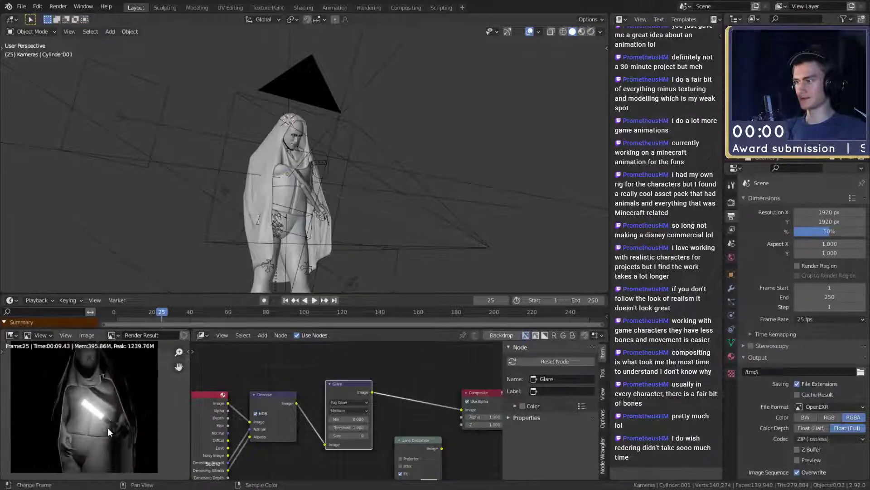
{"action": "scroll", "coordinate": [108, 425], "scroll_direction": "down", "scroll_amount": 1}
{"action": "scroll", "coordinate": [402, 387], "scroll_direction": "down", "scroll_amount": 1}
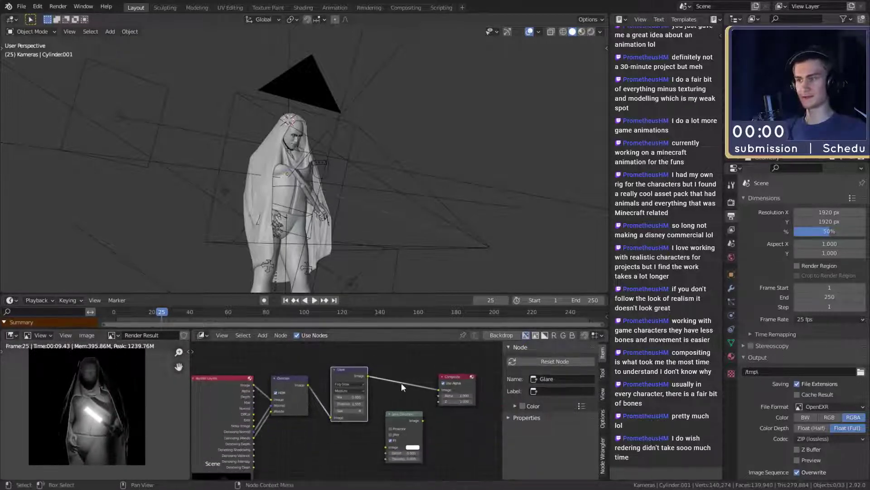
- Reposition the Lens Distortion node below the Glare-to-Composite link, and shift the Glare node slightly closer to Denoise
{"action": "scroll", "coordinate": [402, 384], "scroll_direction": "up", "scroll_amount": 6}
{"action": "middle_click_drag", "start_coordinate": [398, 393], "coordinate": [355, 393]}
{"action": "left_click_drag", "start_coordinate": [415, 425], "coordinate": [418, 395]}
{"action": "middle_click_drag", "start_coordinate": [370, 377], "coordinate": [374, 389]}
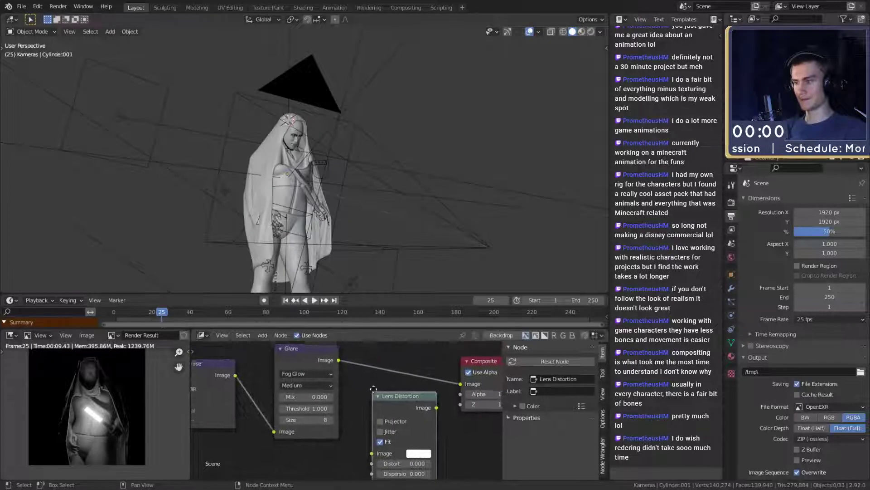
{"action": "left_click_drag", "start_coordinate": [399, 400], "coordinate": [404, 417]}
{"action": "middle_click_drag", "start_coordinate": [362, 393], "coordinate": [387, 416]}
{"action": "scroll", "coordinate": [382, 412], "scroll_direction": "up", "scroll_amount": 2}
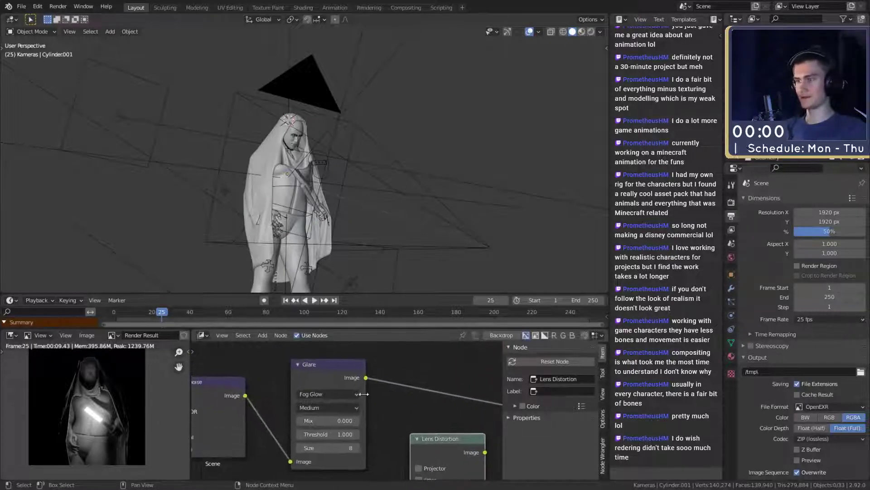
{"action": "left_click_drag", "start_coordinate": [364, 394], "coordinate": [356, 397]}
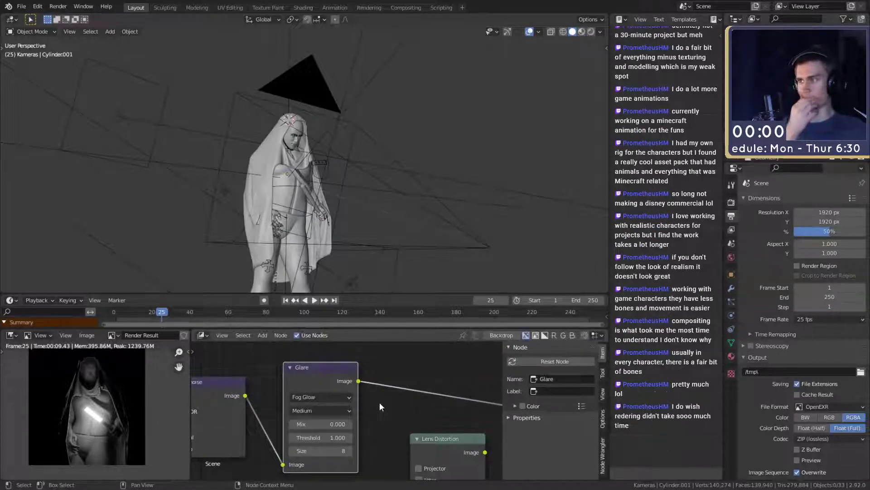
- Set the Glare node's threshold to 0.1 and inspect the glow around the cylinder in the rendered image
{"action": "middle_click_drag", "start_coordinate": [385, 420], "coordinate": [387, 410]}
{"action": "left_click", "coordinate": [327, 426]}
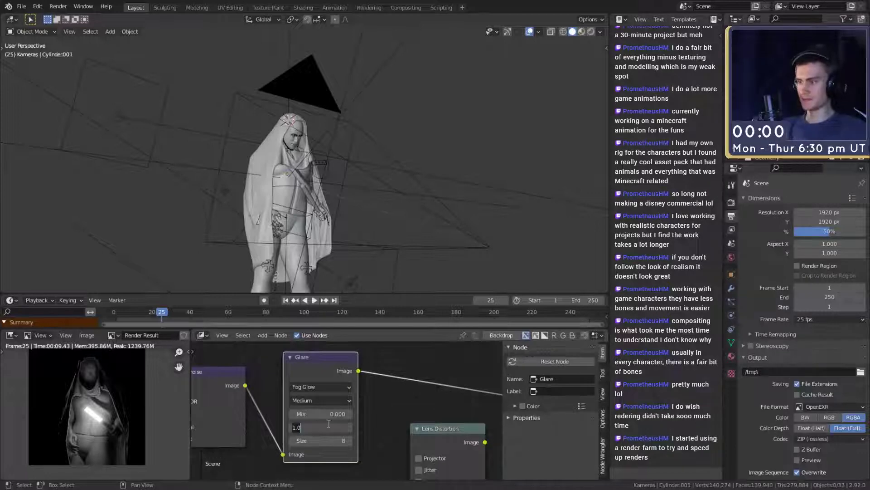
{"action": "type", "text": "0.1"}
{"action": "key", "text": "Return"}
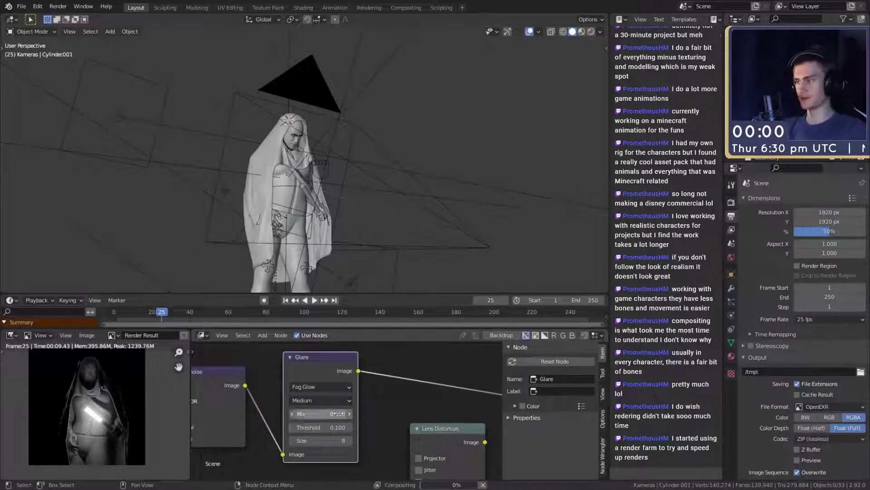
{"action": "scroll", "coordinate": [97, 431], "scroll_direction": "up", "scroll_amount": 3}
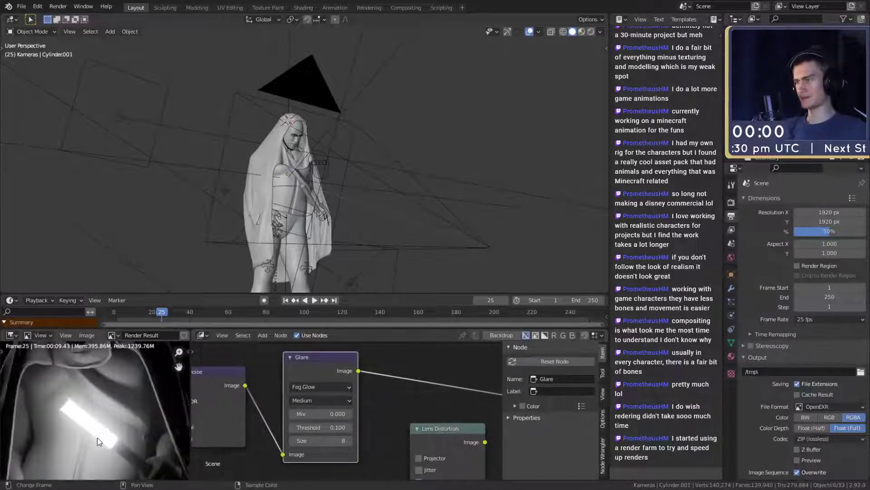
{"action": "scroll", "coordinate": [99, 421], "scroll_direction": "down", "scroll_amount": 5}
{"action": "scroll", "coordinate": [86, 394], "scroll_direction": "up", "scroll_amount": 3}
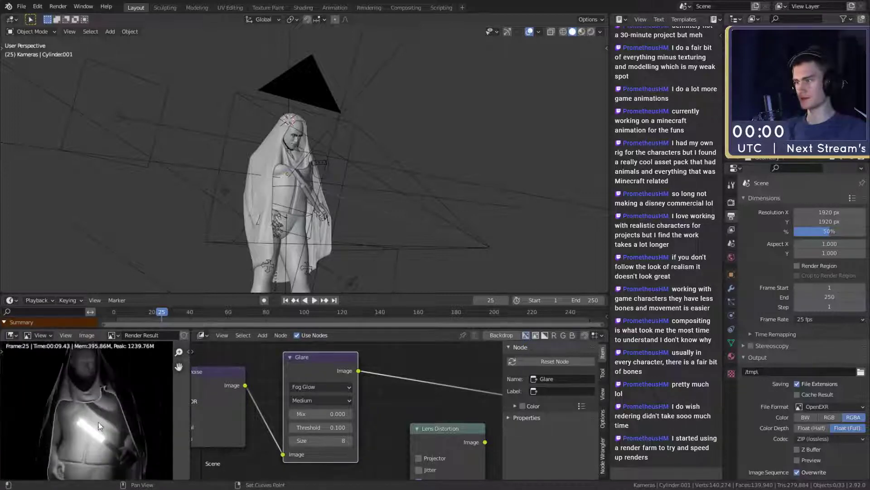
{"action": "scroll", "coordinate": [66, 361], "scroll_direction": "down", "scroll_amount": 3}
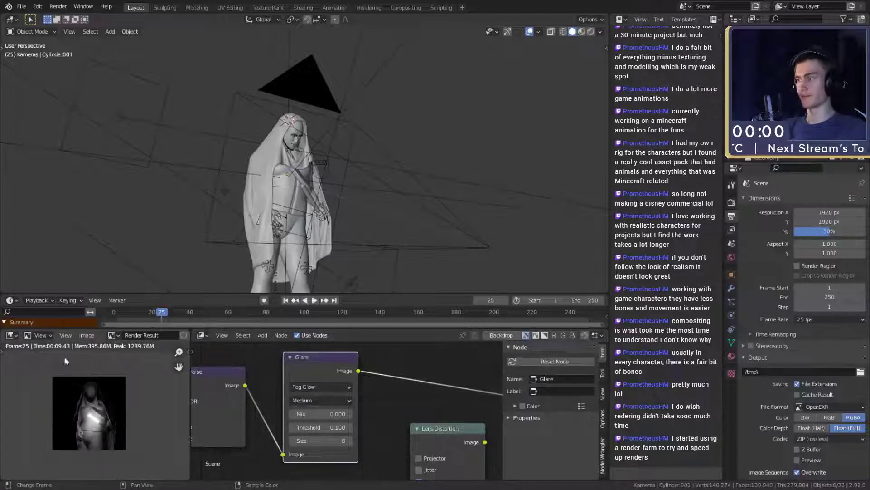
- Set the output resolution scale to 100% and save the file
{"action": "left_click", "coordinate": [23, 7]}
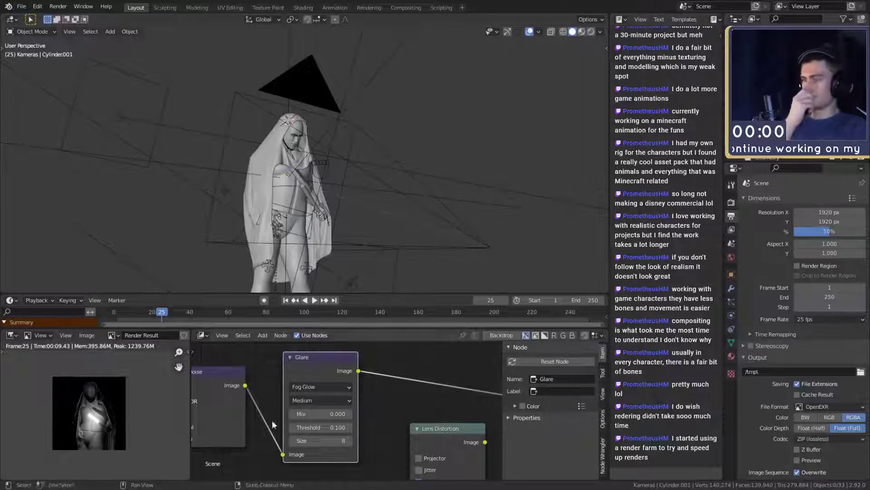
{"action": "left_click_drag", "start_coordinate": [827, 233], "coordinate": [866, 231]}
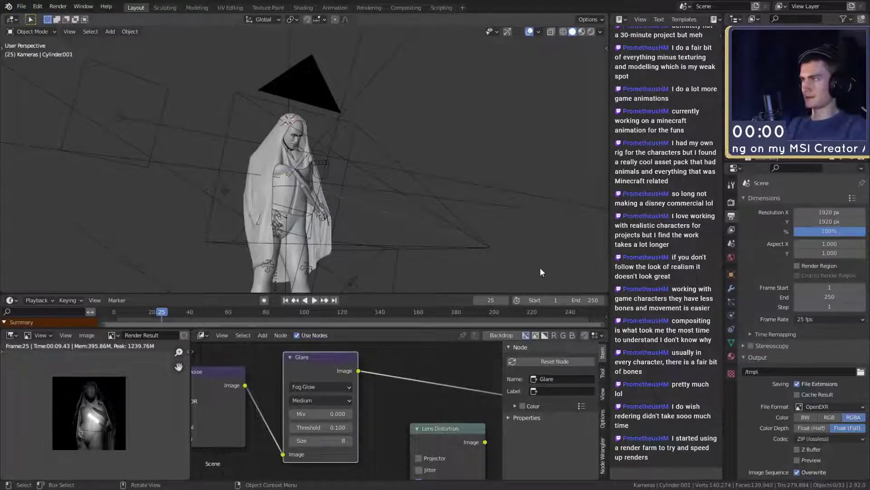
{"action": "middle_click_drag", "start_coordinate": [355, 231], "coordinate": [349, 186]}
{"action": "left_click", "coordinate": [21, 8]}
{"action": "left_click", "coordinate": [36, 73]}
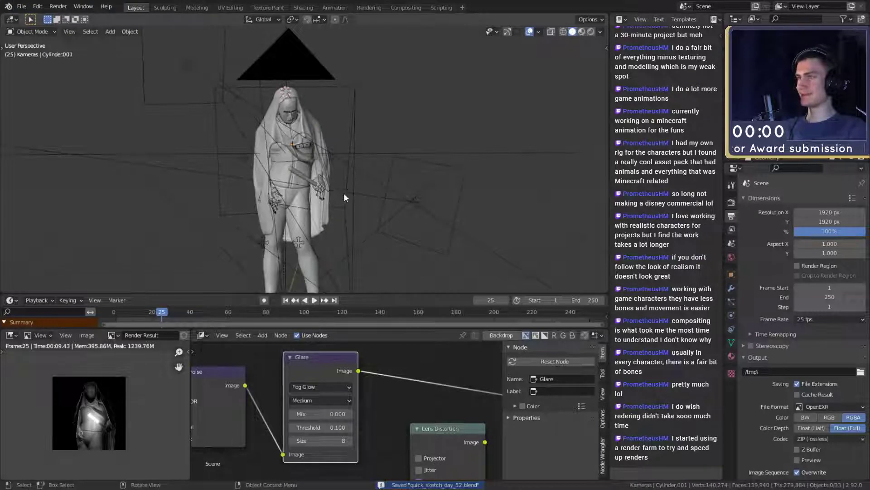
- Review the Cycles sampling and output resolution settings, and examine the figure in the scene and in the rendered image
{"action": "scroll", "coordinate": [373, 202], "scroll_direction": "down", "scroll_amount": 3}
{"action": "scroll", "coordinate": [368, 205], "scroll_direction": "up", "scroll_amount": 1}
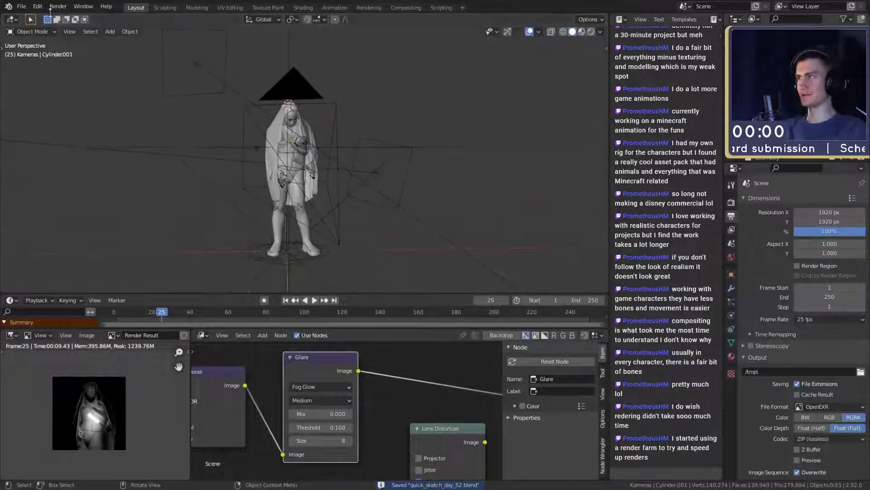
{"action": "left_click", "coordinate": [730, 202]}
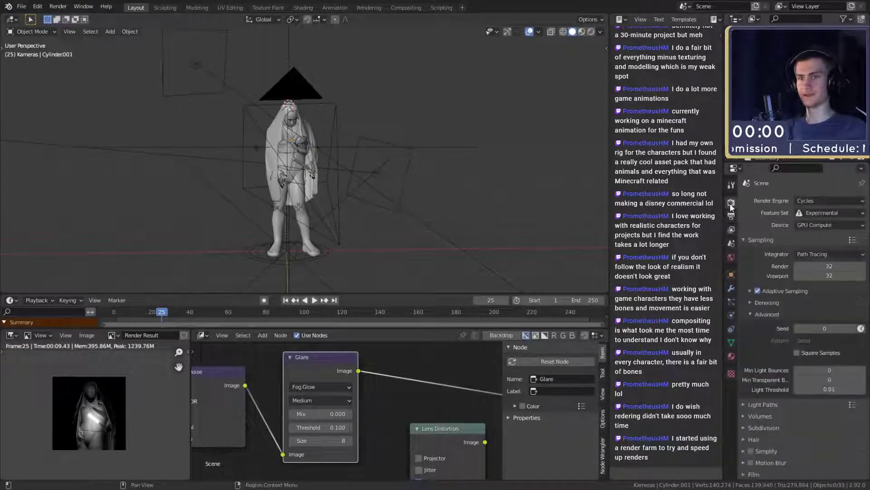
{"action": "left_click", "coordinate": [732, 216]}
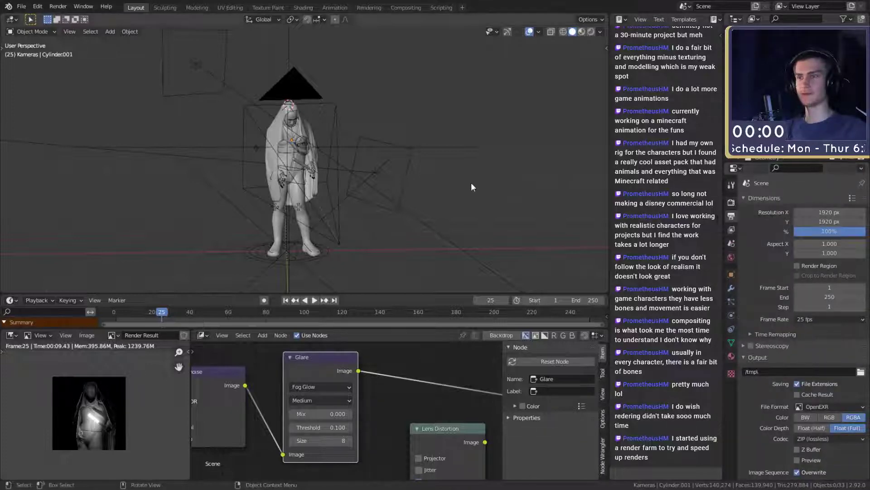
{"action": "left_click", "coordinate": [731, 203]}
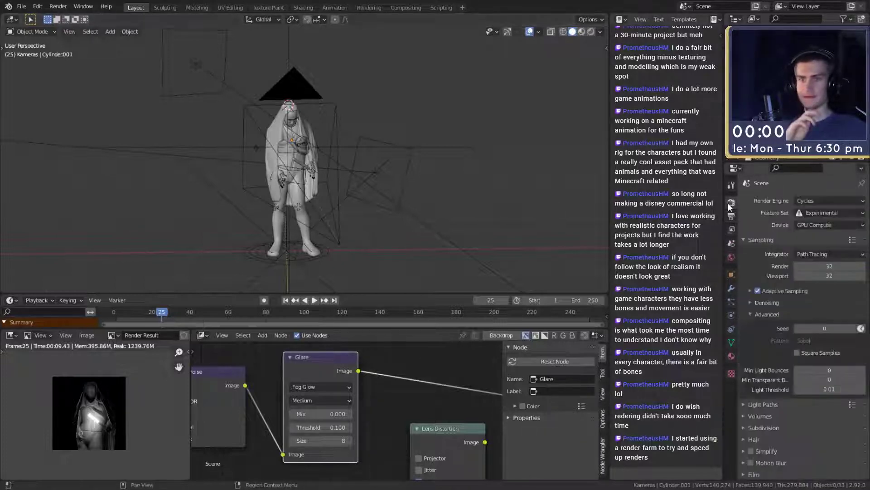
{"action": "left_click", "coordinate": [731, 217]}
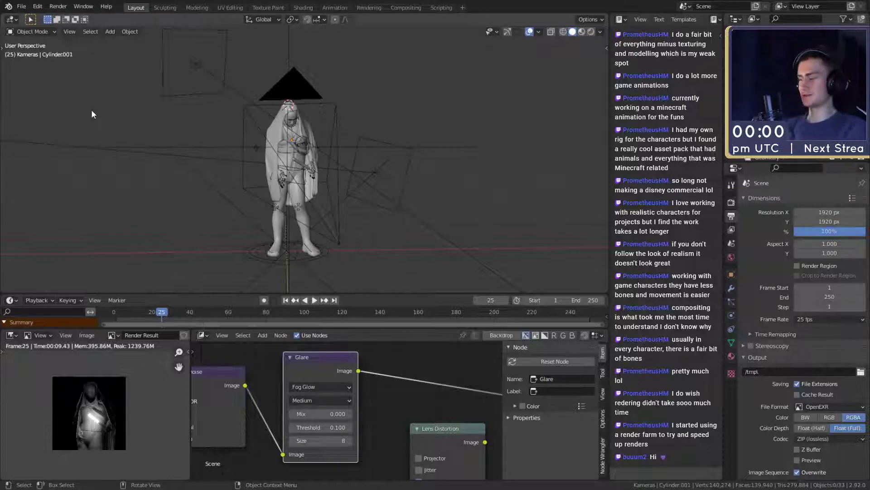
{"action": "scroll", "coordinate": [267, 205], "scroll_direction": "down", "scroll_amount": 3}
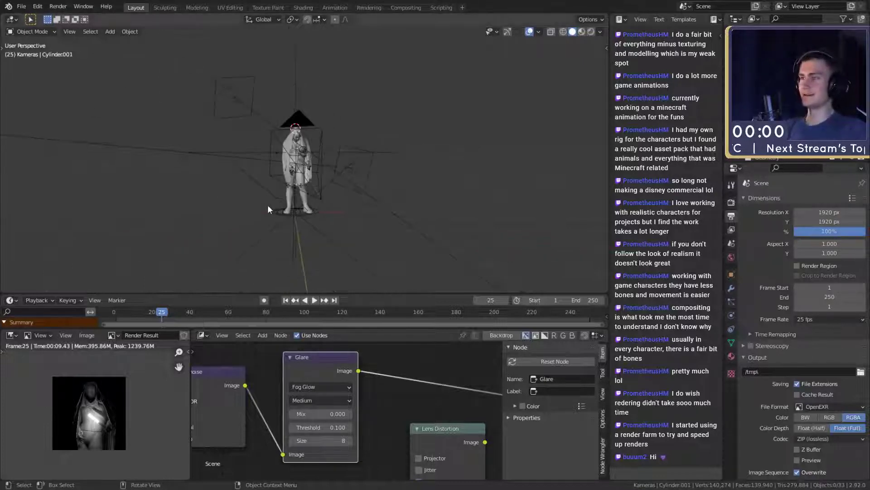
{"action": "scroll", "coordinate": [295, 190], "scroll_direction": "up", "scroll_amount": 3}
{"action": "middle_click_drag", "start_coordinate": [295, 190], "coordinate": [328, 200]}
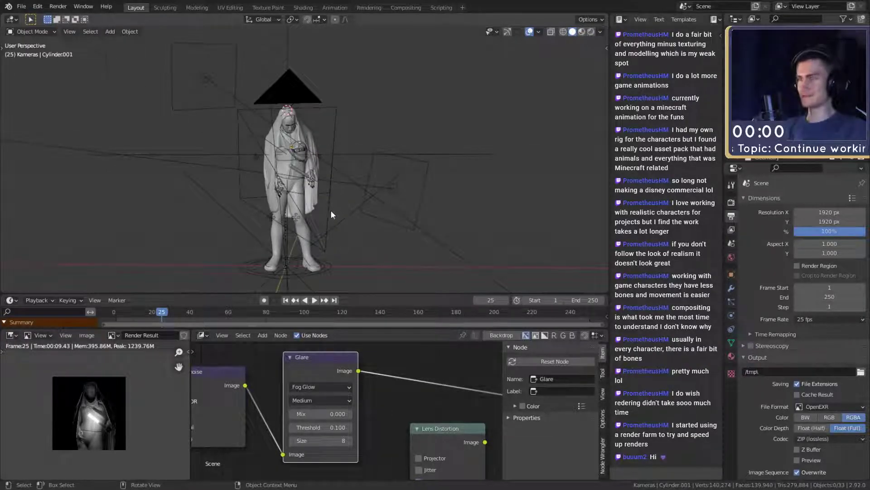
{"action": "scroll", "coordinate": [331, 210], "scroll_direction": "up", "scroll_amount": 3}
{"action": "scroll", "coordinate": [325, 208], "scroll_direction": "down", "scroll_amount": 2}
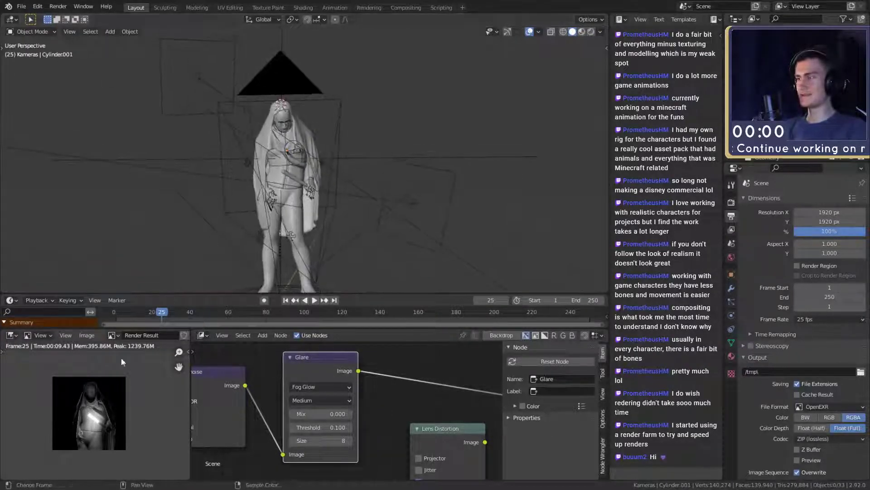
{"action": "scroll", "coordinate": [103, 417], "scroll_direction": "up", "scroll_amount": 3}
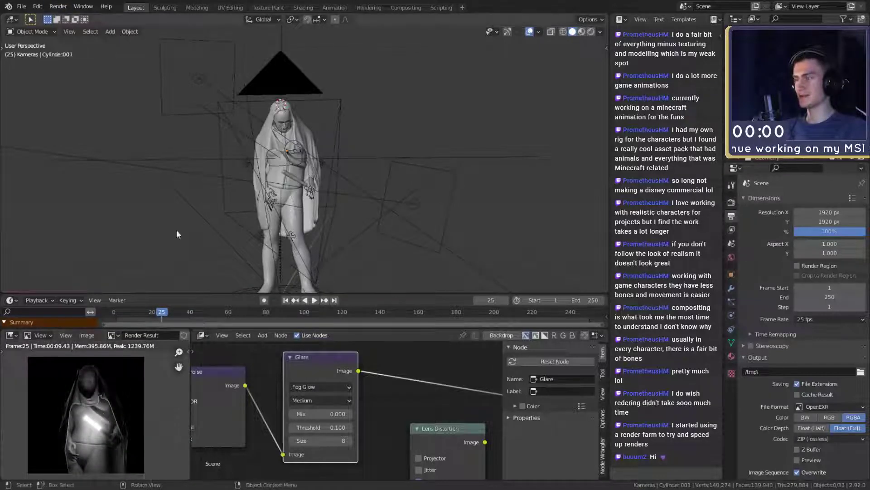
{"action": "left_click", "coordinate": [21, 7]}
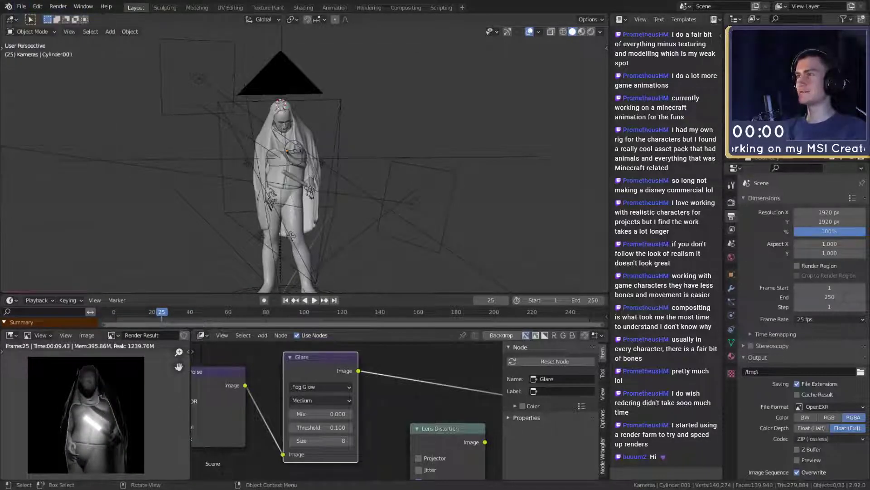
{"action": "left_click", "coordinate": [731, 203]}
{"action": "left_click", "coordinate": [732, 217]}
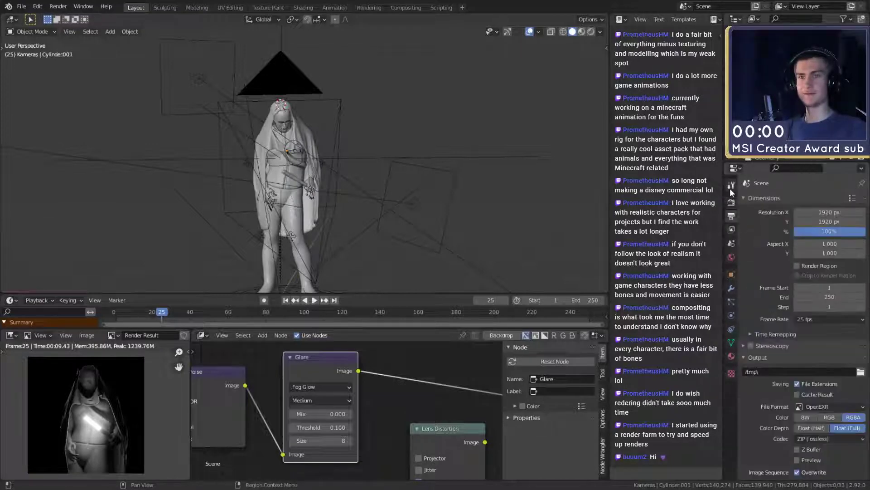
{"action": "left_click", "coordinate": [731, 202]}
{"action": "left_click", "coordinate": [816, 266]}
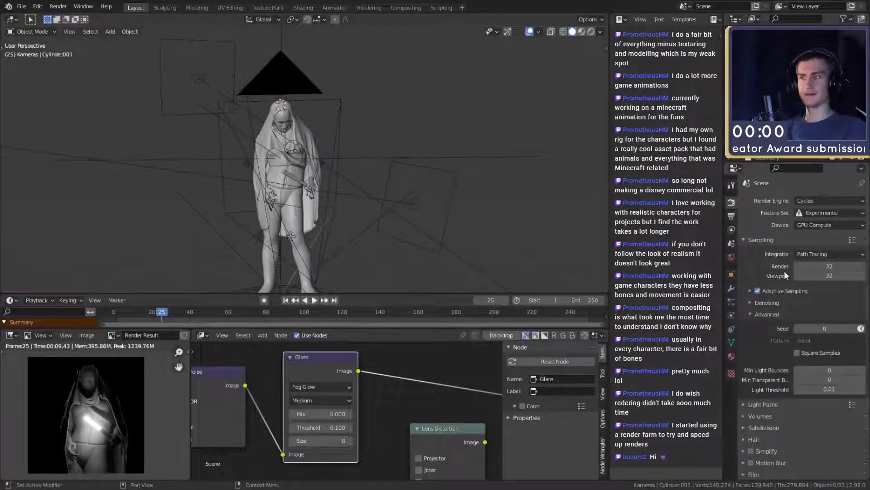
{"action": "key", "text": "Return"}
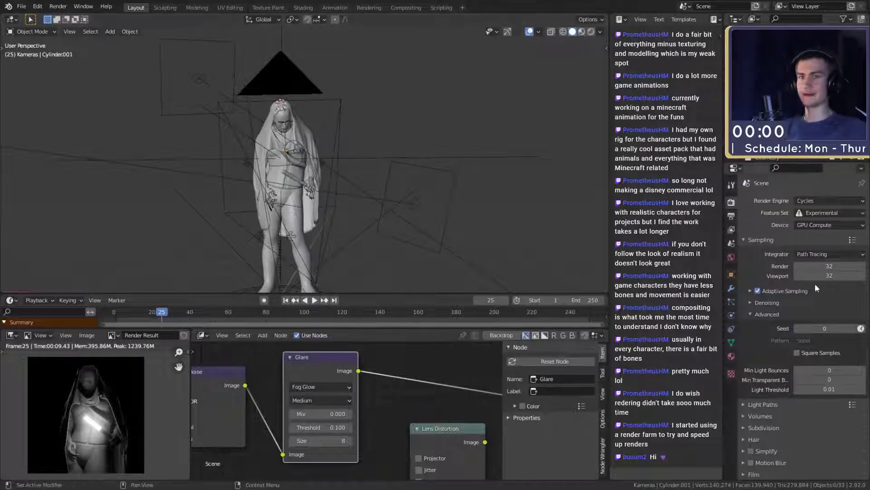
{"action": "middle_click_drag", "start_coordinate": [365, 201], "coordinate": [365, 203]}
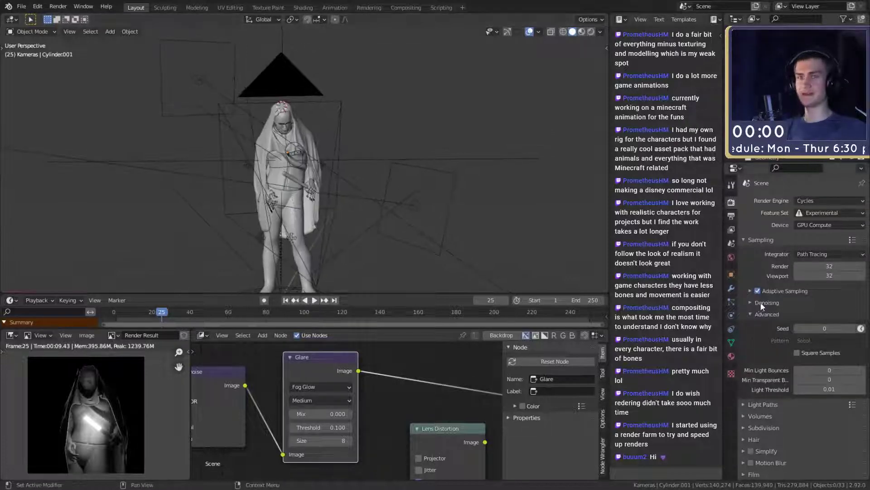
{"action": "double_click", "coordinate": [816, 266]}
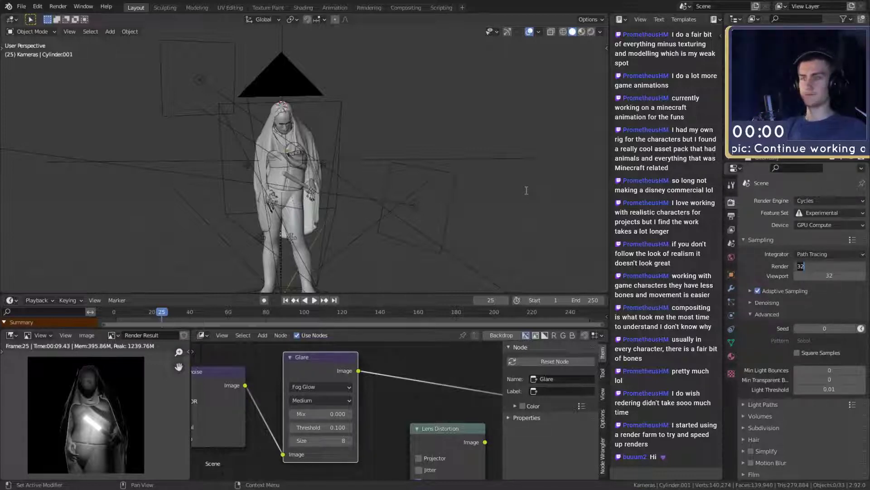
{"action": "left_click_drag", "start_coordinate": [818, 266], "coordinate": [774, 268]}
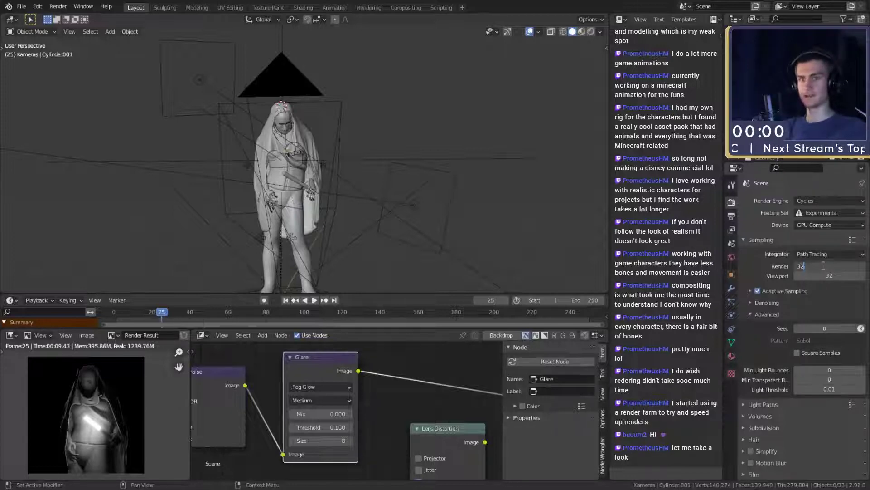
{"action": "left_click_drag", "start_coordinate": [823, 266], "coordinate": [763, 262]}
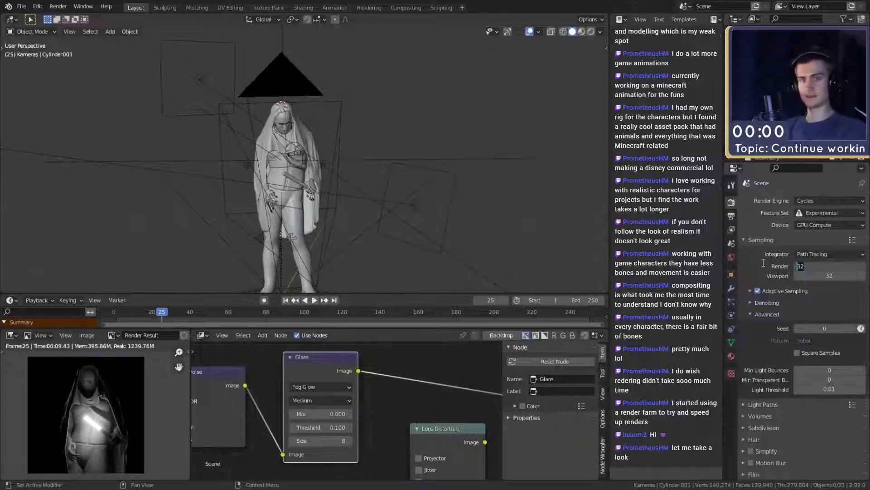
{"action": "key", "text": "Right"}
{"action": "type", "text": "*"}
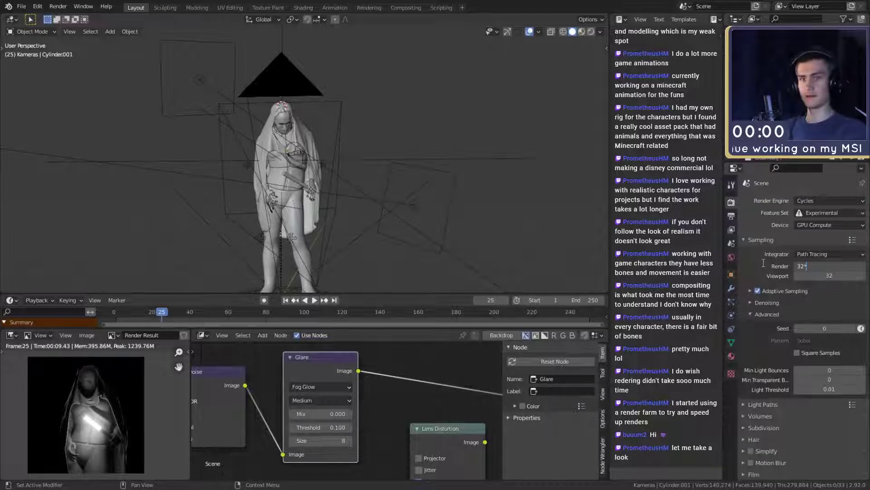
{"action": "scroll", "coordinate": [101, 439], "scroll_direction": "up", "scroll_amount": 3}
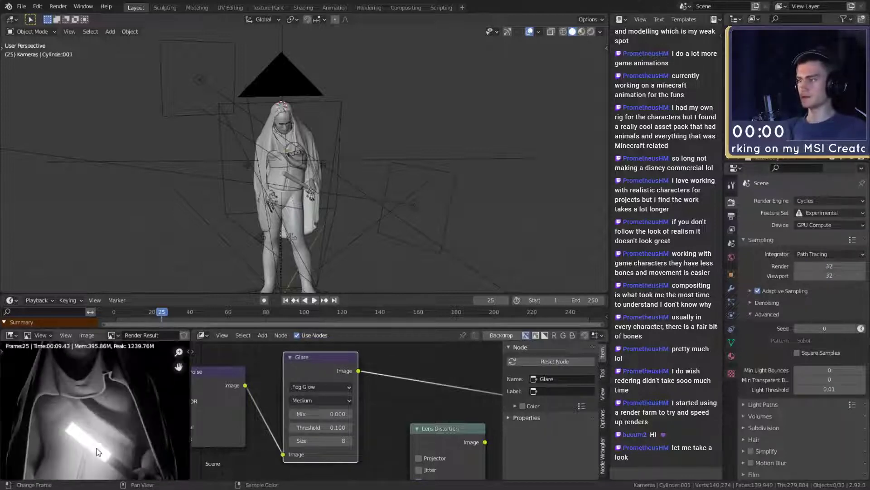
- Set the Cycles render samples to 128 and save the file
{"action": "middle_click_drag", "start_coordinate": [91, 387], "coordinate": [105, 430]}
{"action": "scroll", "coordinate": [103, 417], "scroll_direction": "down", "scroll_amount": 3}
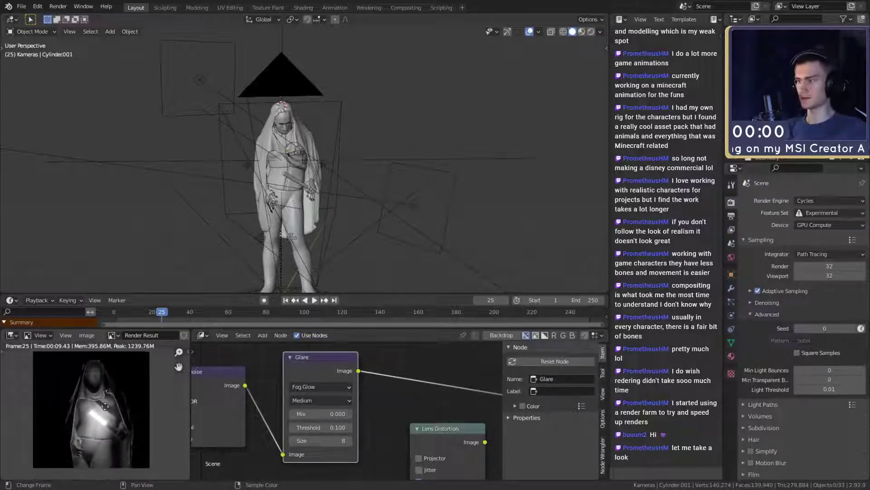
{"action": "double_click", "coordinate": [832, 267]}
{"action": "type", "text": "*4"}
{"action": "key", "text": "Return"}
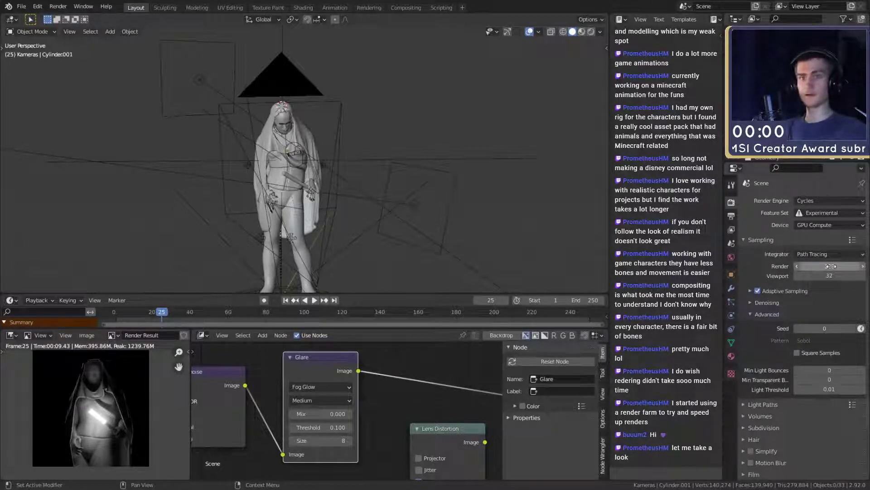
{"action": "left_click", "coordinate": [22, 6]}
{"action": "left_click", "coordinate": [41, 70]}
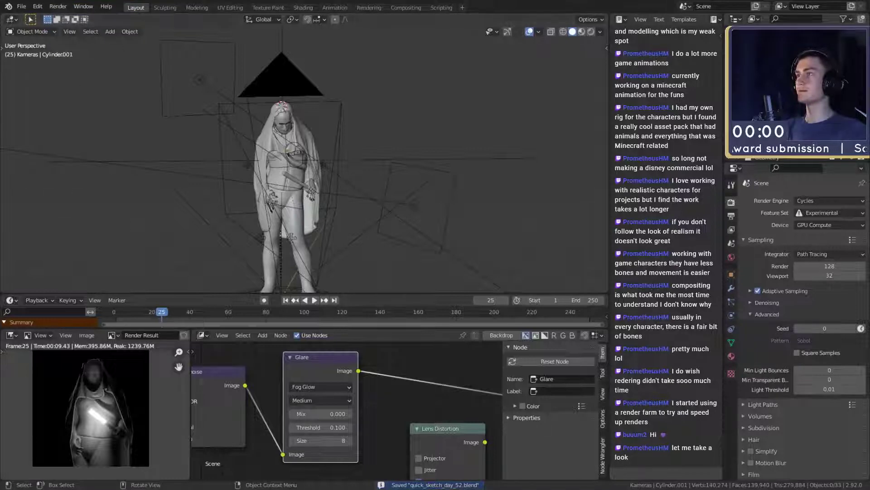
- Render the final image of frame 25 and save the file
{"action": "left_click", "coordinate": [58, 6]}
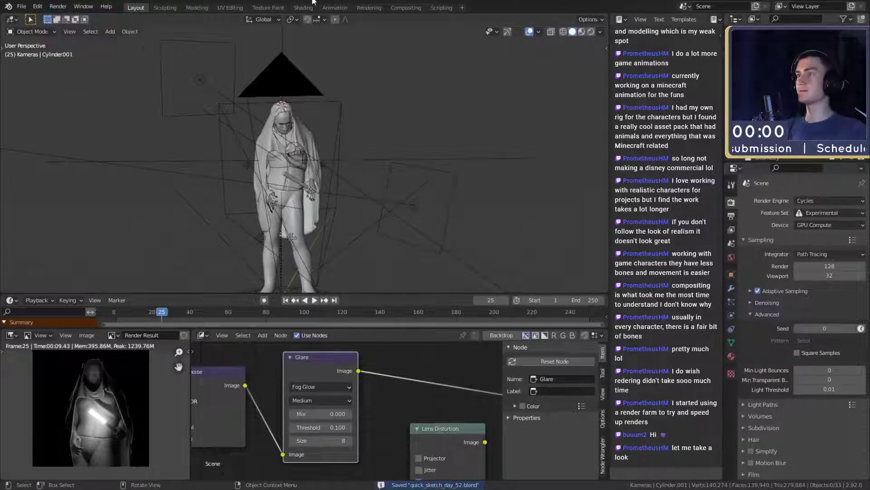
{"action": "left_click", "coordinate": [63, 6]}
{"action": "left_click", "coordinate": [58, 8]}
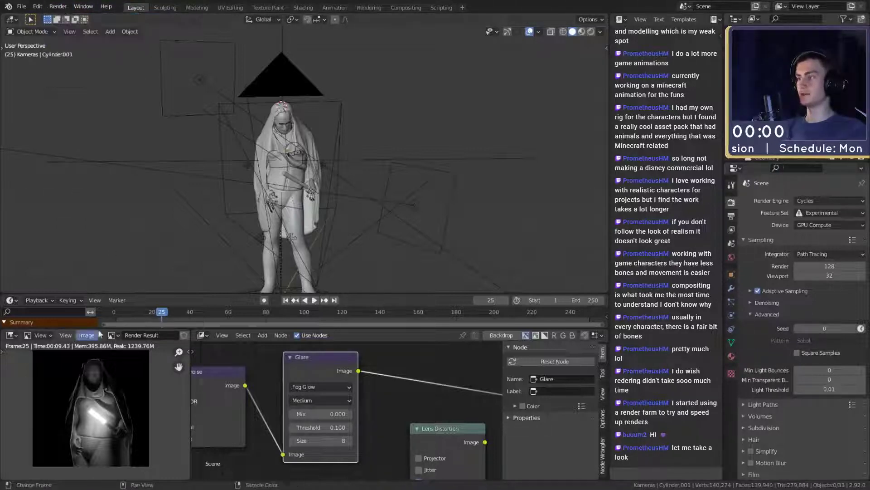
{"action": "left_click", "coordinate": [58, 8]}
{"action": "left_click", "coordinate": [98, 78]}
{"action": "left_click", "coordinate": [63, 7]}
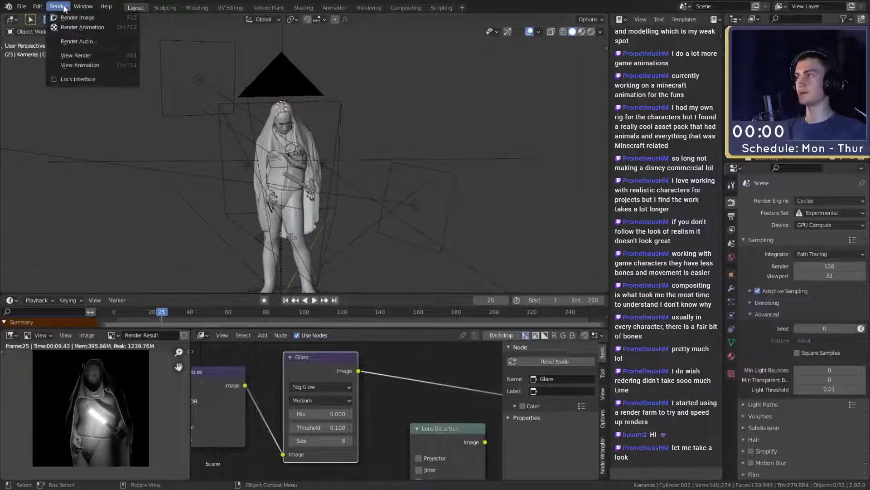
{"action": "left_click", "coordinate": [68, 17]}
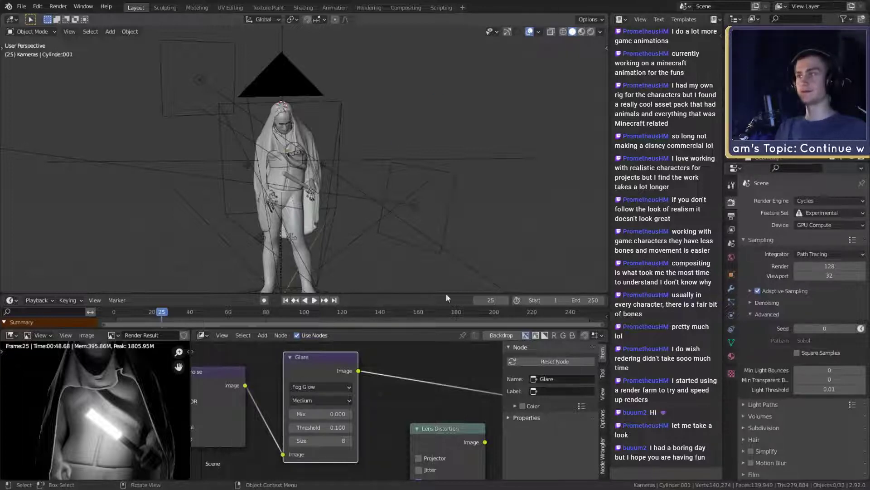
{"action": "left_click", "coordinate": [21, 7]}
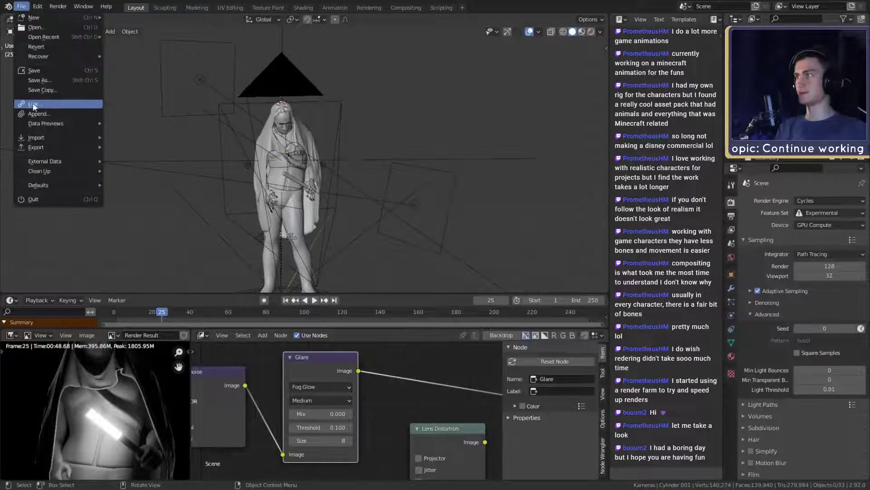
{"action": "left_click", "coordinate": [39, 72]}
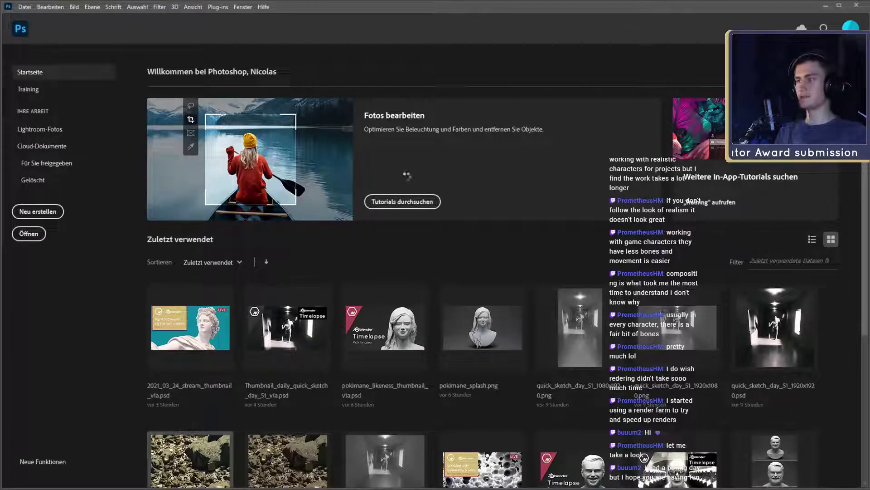
- In Photoshop, add a Color Lookup adjustment layer over quick_sketch_day_52.png and browse its presets, choosing a warm, high-contrast, nearly monochrome look
{"action": "key", "text": "Escape"}
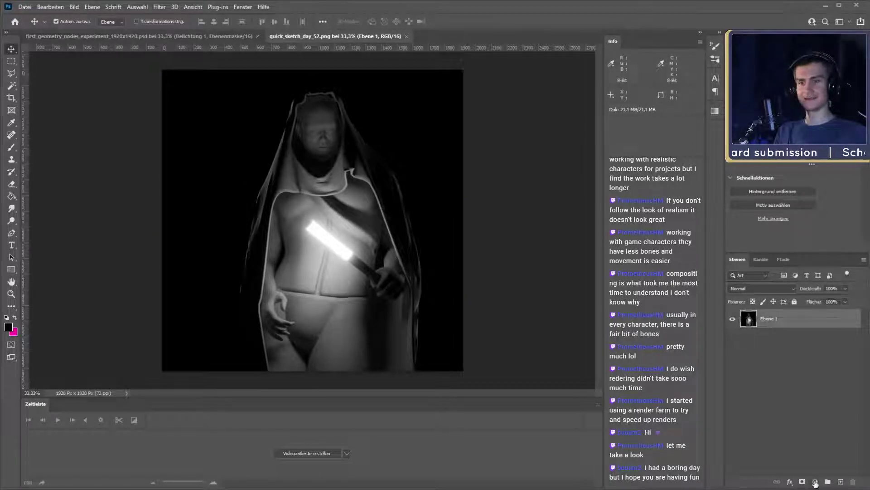
{"action": "left_click", "coordinate": [836, 428]}
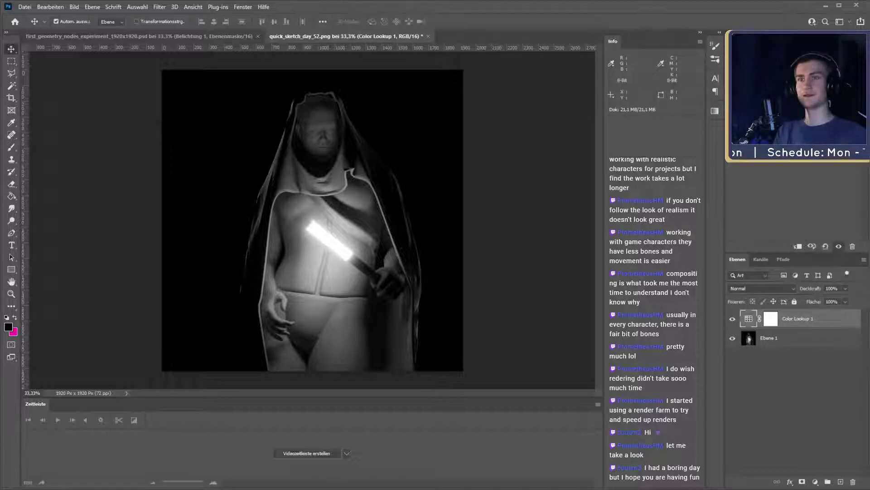
{"action": "key", "text": "Down"}
{"action": "key", "text": "Down"}
{"action": "key", "text": "Down"}
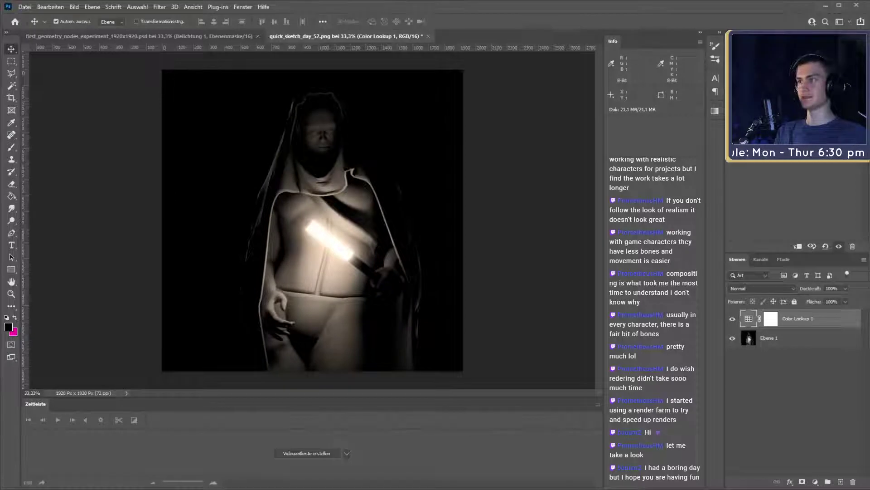
{"action": "key", "text": "Down"}
{"action": "key", "text": "Down"}
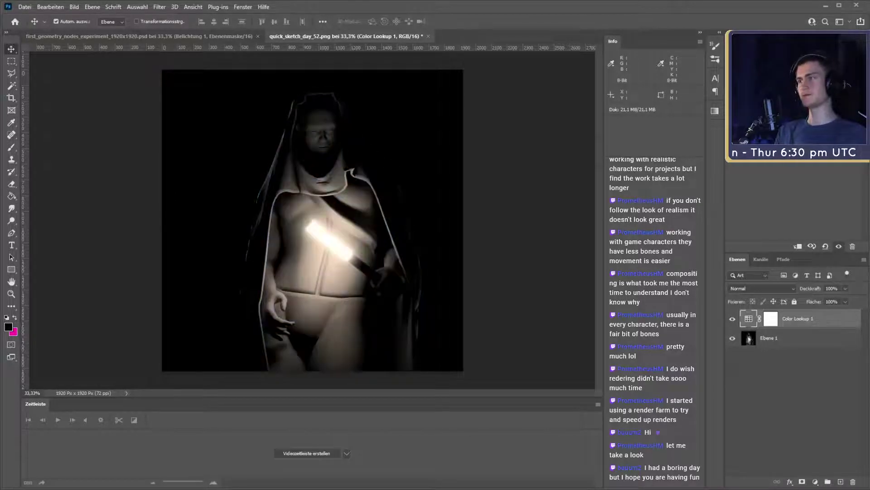
{"action": "key", "text": "Down"}
{"action": "key", "text": "Down"}
{"action": "key", "text": "Down"}
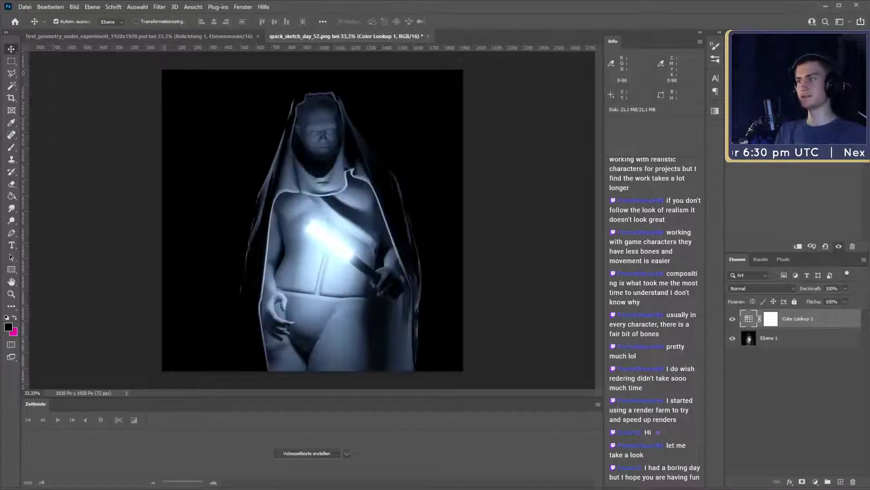
{"action": "key", "text": "Down"}
{"action": "key", "text": "Down"}
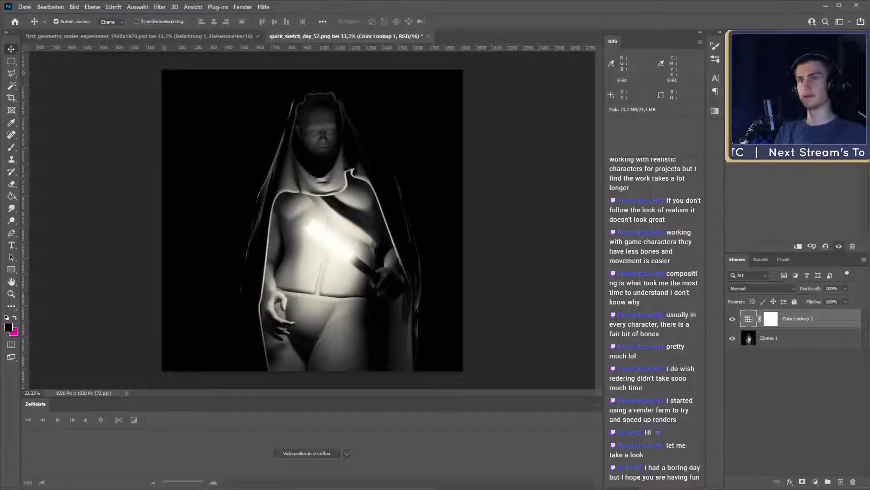
{"action": "key", "text": "Down"}
{"action": "key", "text": "Down"}
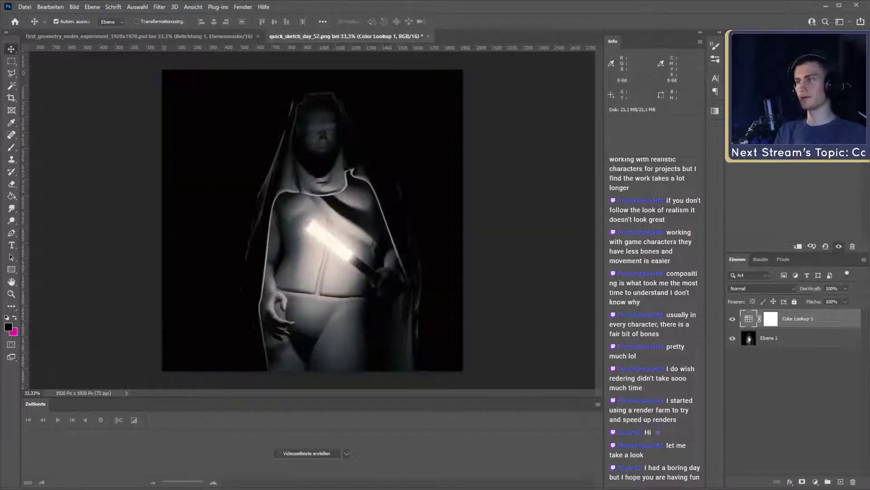
{"action": "key", "text": "Down"}
{"action": "key", "text": "Down"}
{"action": "key", "text": "Down"}
{"action": "key", "text": "Down"}
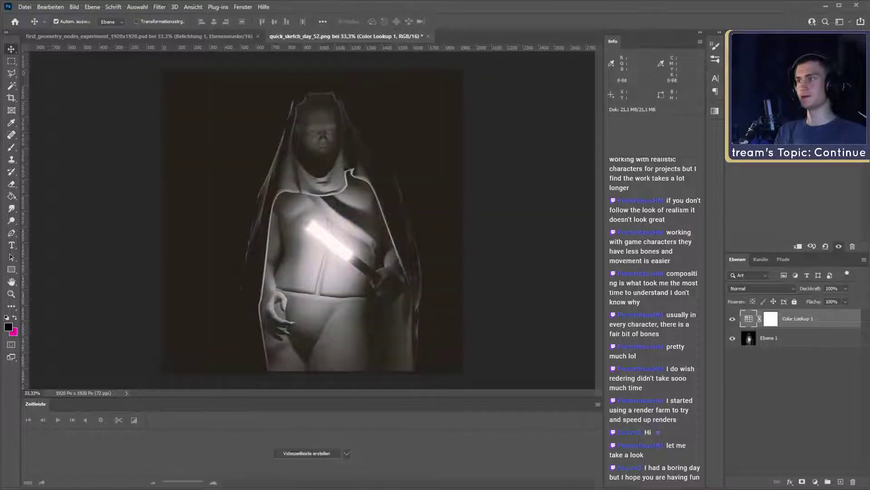
{"action": "key", "text": "Down"}
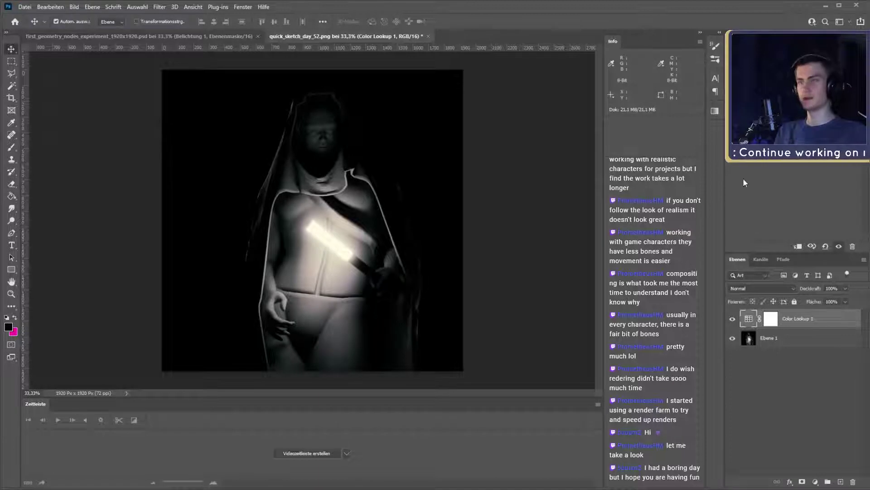
{"action": "key", "text": "Down"}
{"action": "key", "text": "Down"}
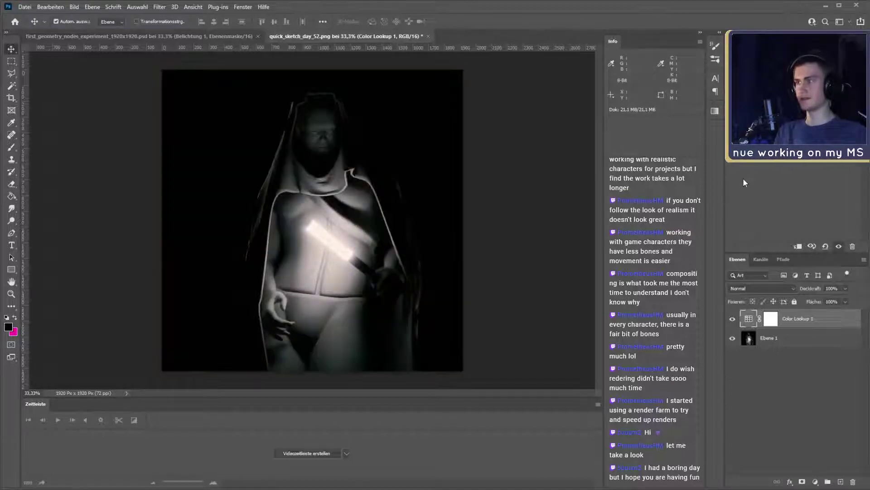
{"action": "key", "text": "Down"}
{"action": "key", "text": "Down"}
{"action": "key", "text": "Down"}
{"action": "key", "text": "Down"}
{"action": "key", "text": "Down"}
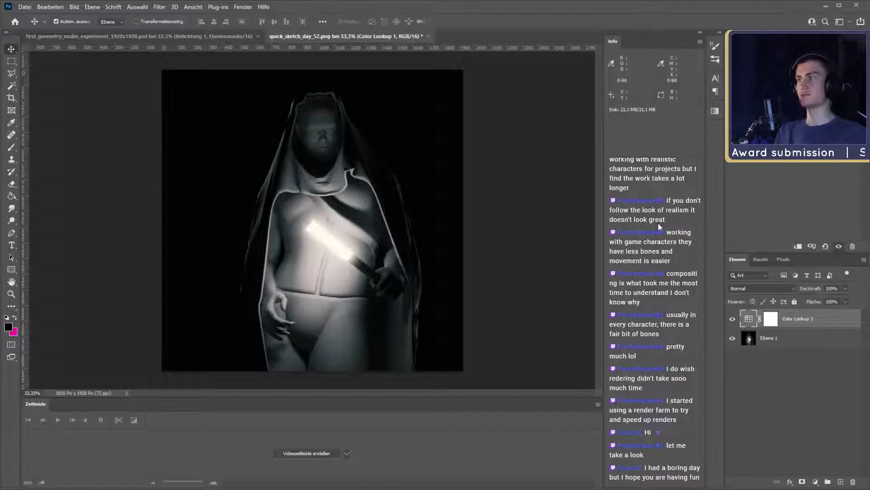
{"action": "key", "text": "Down"}
{"action": "key", "text": "Down"}
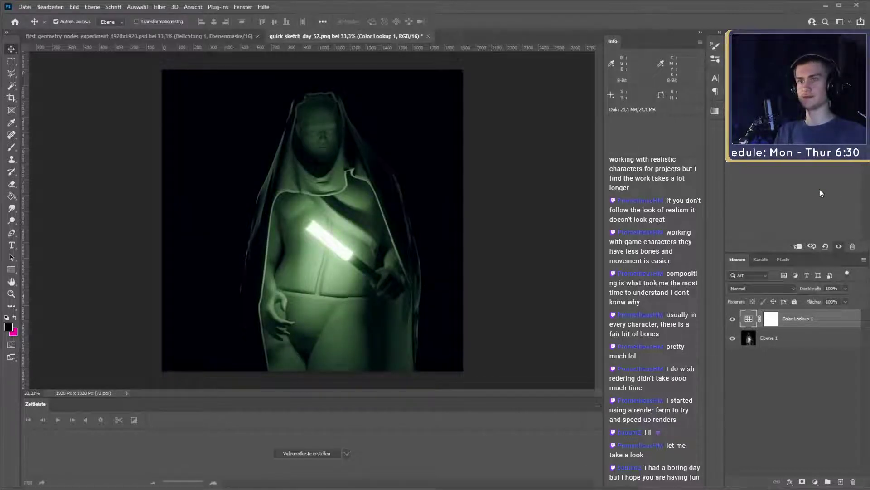
{"action": "key", "text": "Down"}
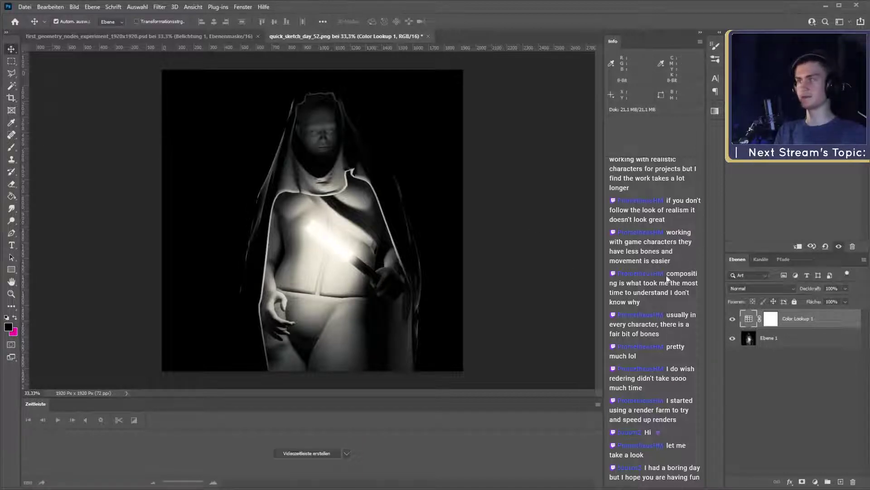
- Set the Color Lookup layer's opacity to 75% and deselect the layer
{"action": "left_click_drag", "start_coordinate": [845, 286], "coordinate": [816, 291]}
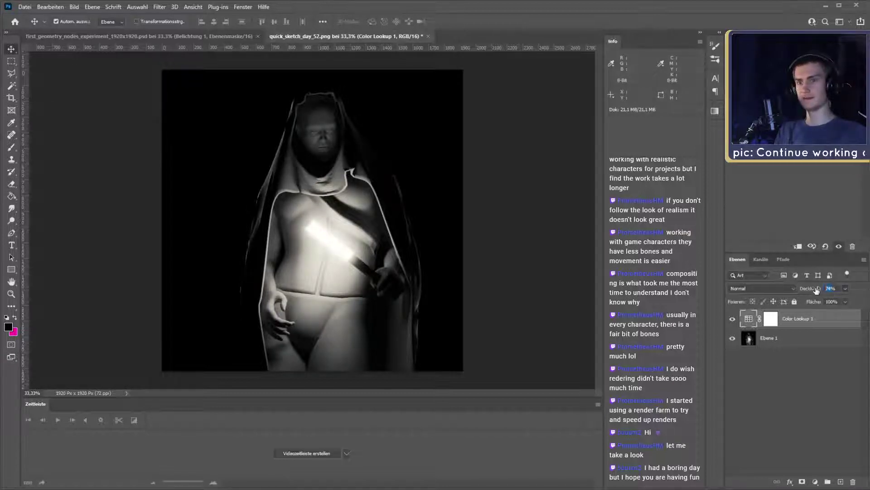
{"action": "type", "text": "75"}
{"action": "key", "text": "Return"}
{"action": "left_click", "coordinate": [800, 363]}
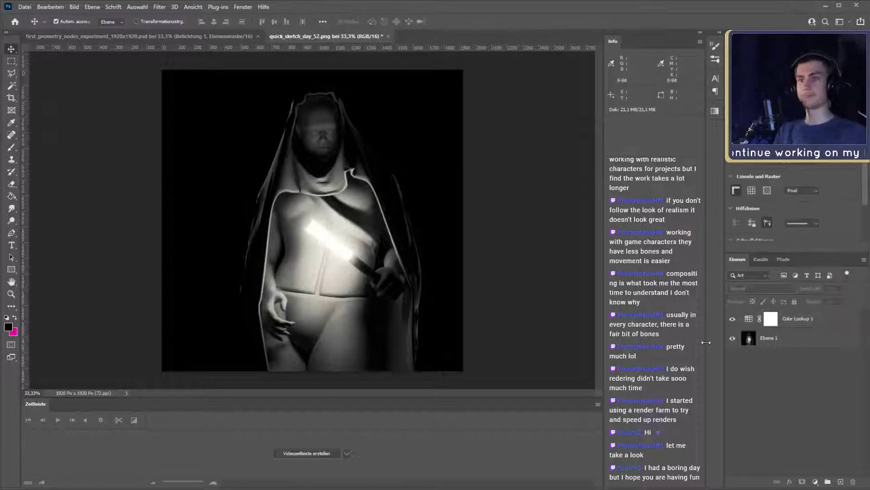
- Add a Brightness/Contrast (Helligkeit/Kontrast) adjustment layer above the Color Lookup layer and open its settings
{"action": "left_click", "coordinate": [798, 327]}
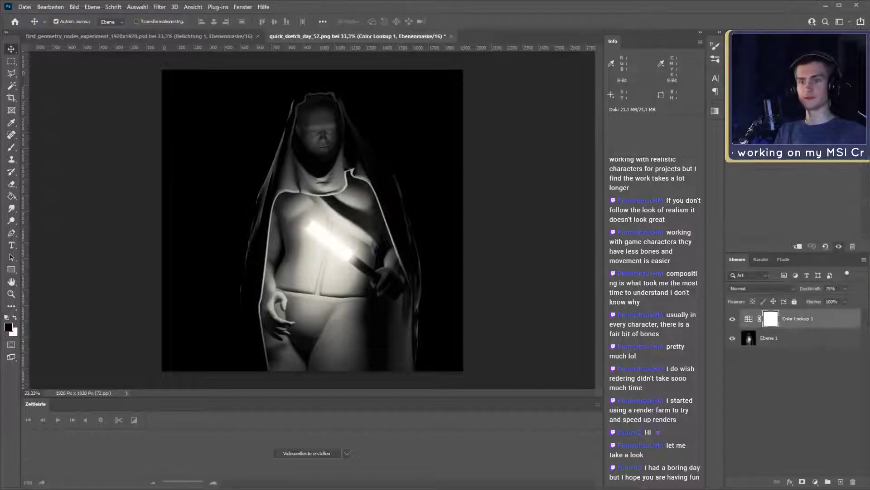
{"action": "left_click", "coordinate": [848, 341]}
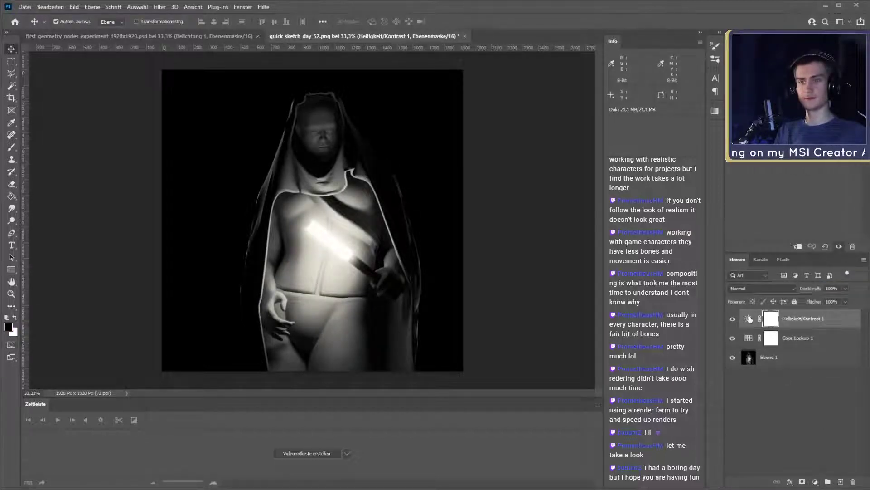
{"action": "left_click", "coordinate": [749, 318]}
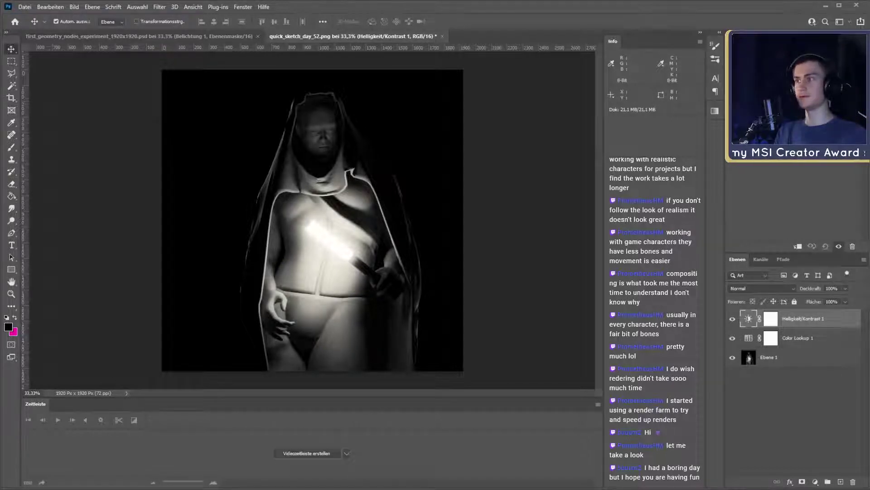
{"action": "left_click", "coordinate": [818, 457]}
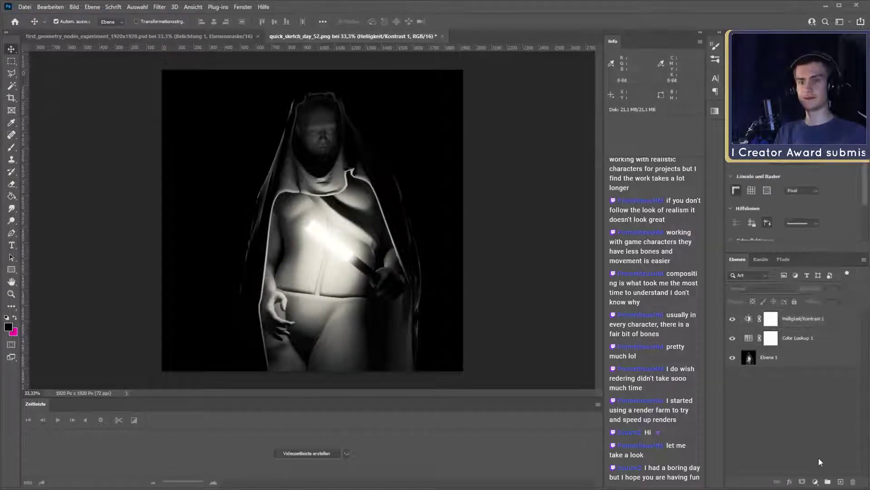
- Add an Exposure (Belichtung) adjustment layer above Brightness/Contrast, open its settings and check the glow around the cylinder
{"action": "left_click", "coordinate": [816, 481]}
{"action": "left_click", "coordinate": [831, 379]}
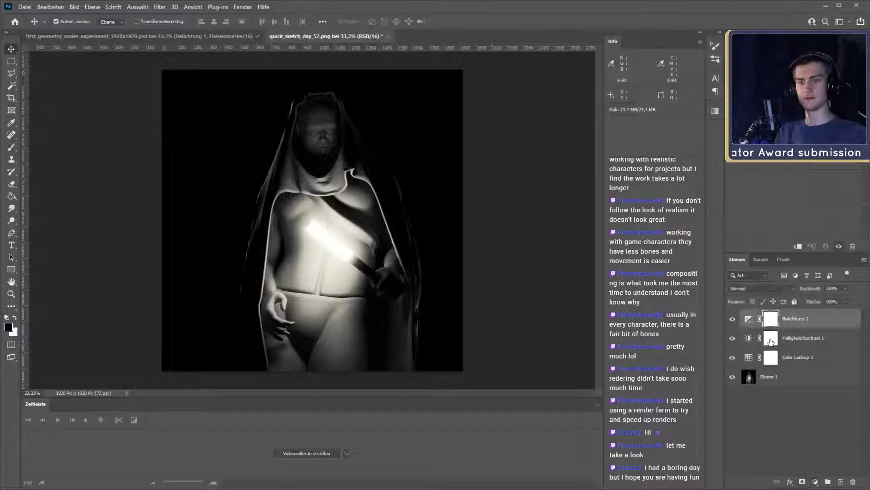
{"action": "left_click", "coordinate": [748, 319]}
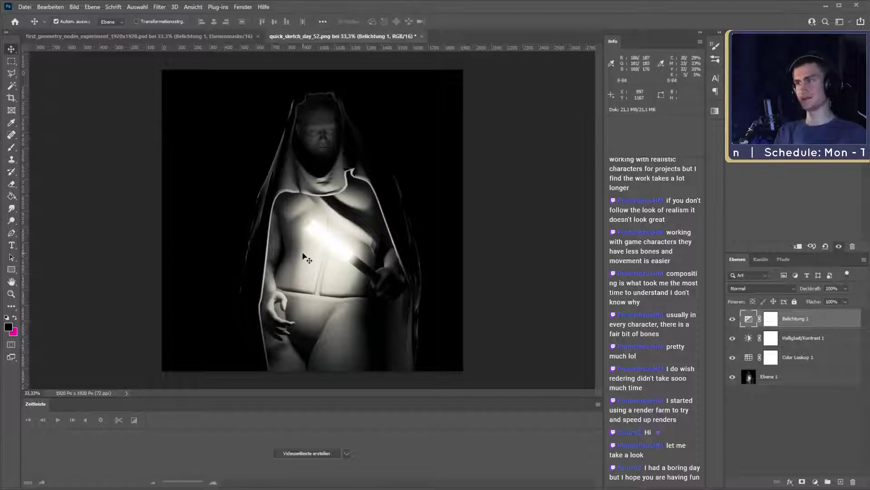
{"action": "key", "text": "z"}
{"action": "mouse_move", "coordinate": [338, 222]}
{"action": "left_mouse_down"}
{"action": "mouse_move", "coordinate": [353, 225]}
{"action": "mouse_move", "coordinate": [338, 225]}
{"action": "left_mouse_up"}
{"action": "left_click", "coordinate": [11, 49]}
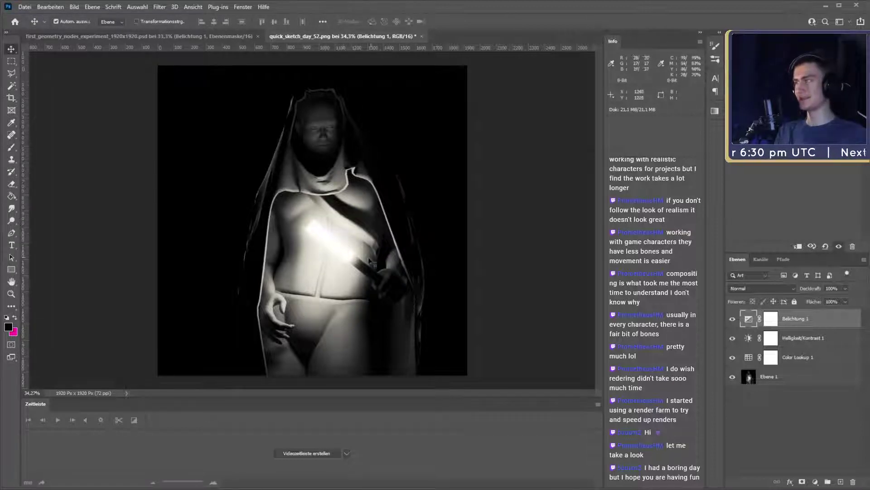
- Add a Vibrance (Dynamik) adjustment layer above the Exposure layer and open its settings
{"action": "left_click", "coordinate": [808, 459]}
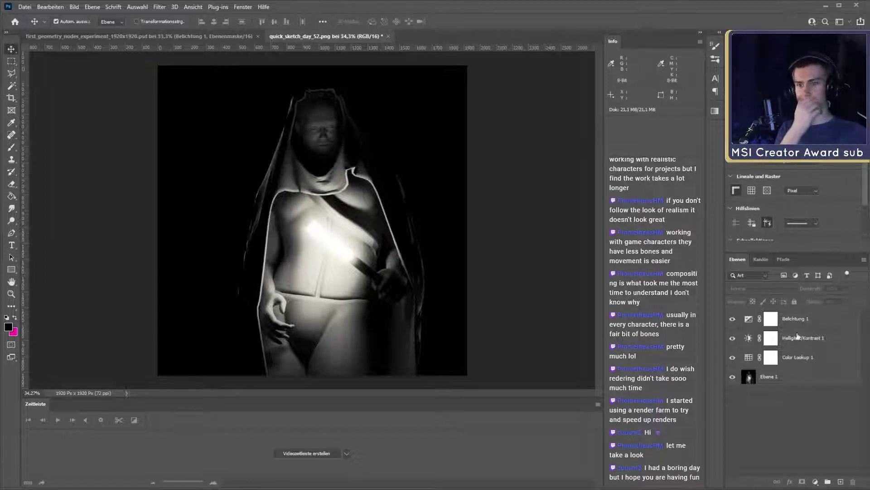
{"action": "left_click", "coordinate": [771, 319]}
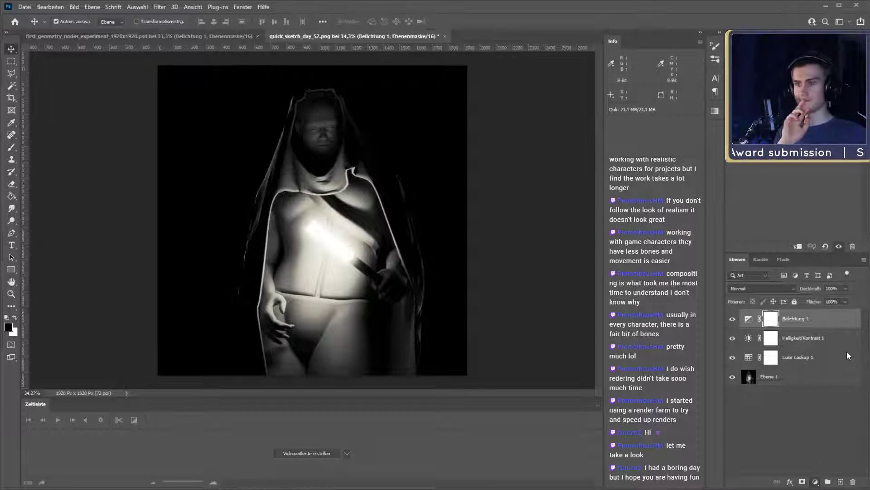
{"action": "left_click", "coordinate": [836, 383]}
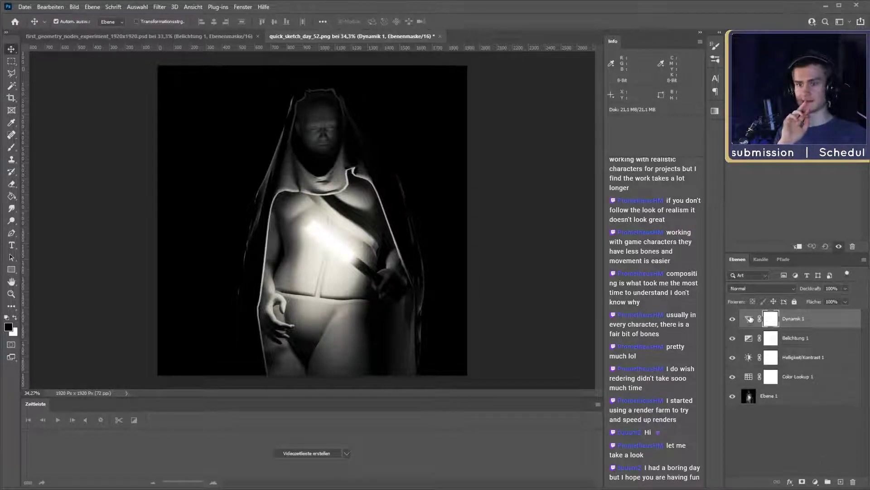
{"action": "left_click", "coordinate": [749, 319]}
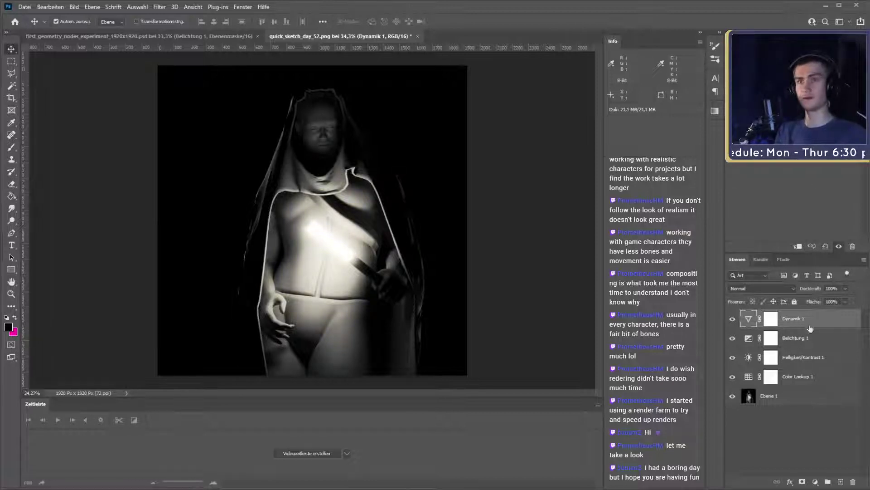
- Delete the Vibrance (Dynamik 1) adjustment layer
{"action": "key", "text": "Delete"}
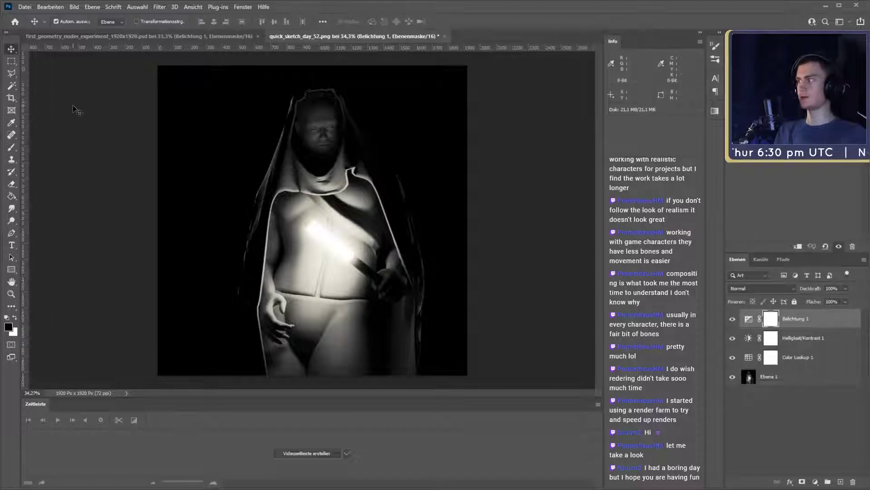
- Add a new layer above the Exposure layer, fill it with black and render a clouds pattern on it
{"action": "key", "text": "ctrl+shift+alt+n"}
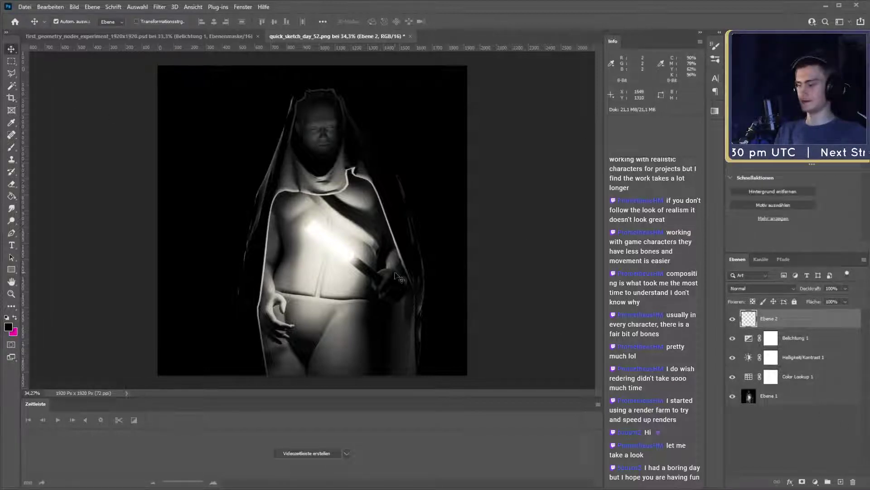
{"action": "key", "text": "g"}
{"action": "left_click", "coordinate": [177, 87]}
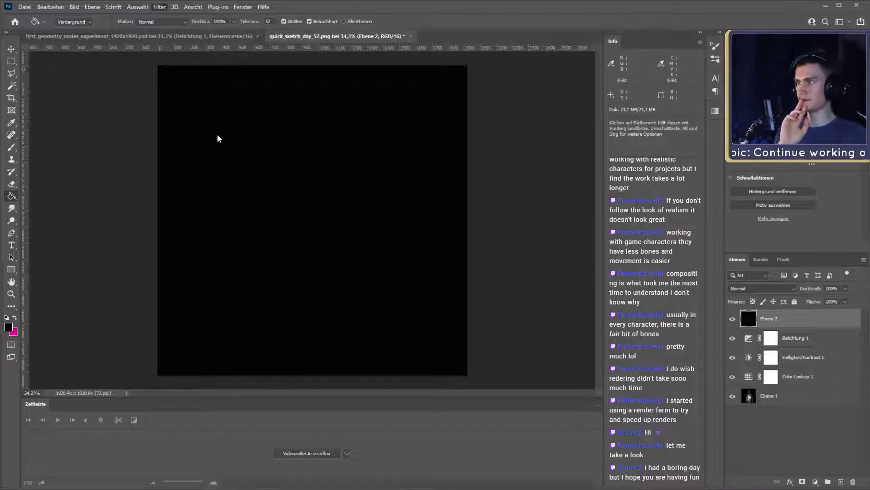
{"action": "key", "text": "ctrl+alt+f"}
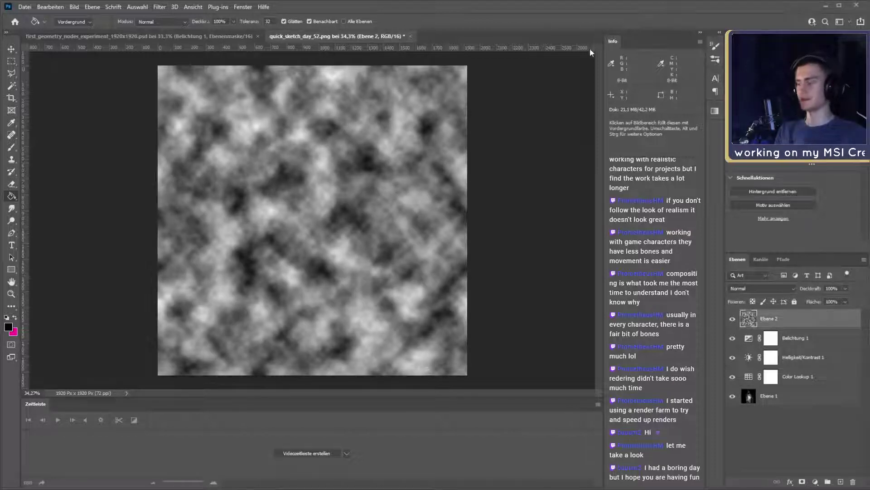
{"action": "left_click", "coordinate": [12, 50]}
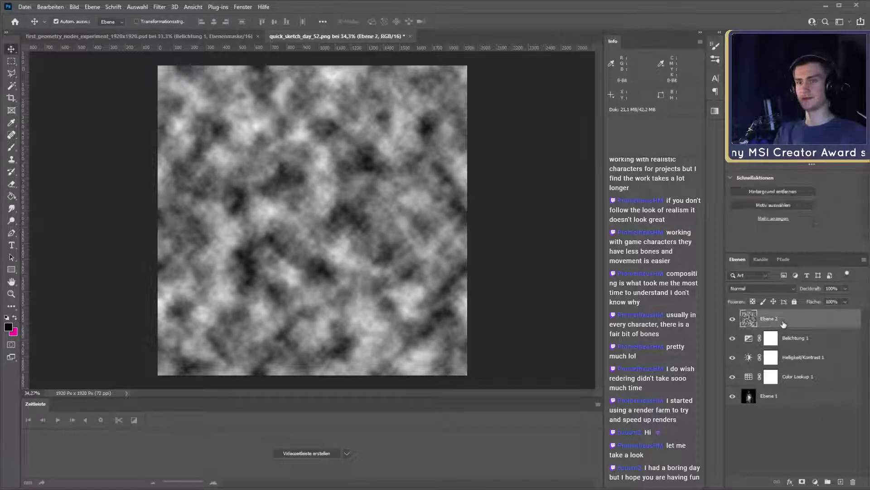
- Try the blend modes from Multiply (Multiplizieren) through Difference (Differenz) to Saturation (Sättigung) on the clouds layer
{"action": "left_click", "coordinate": [769, 287]}
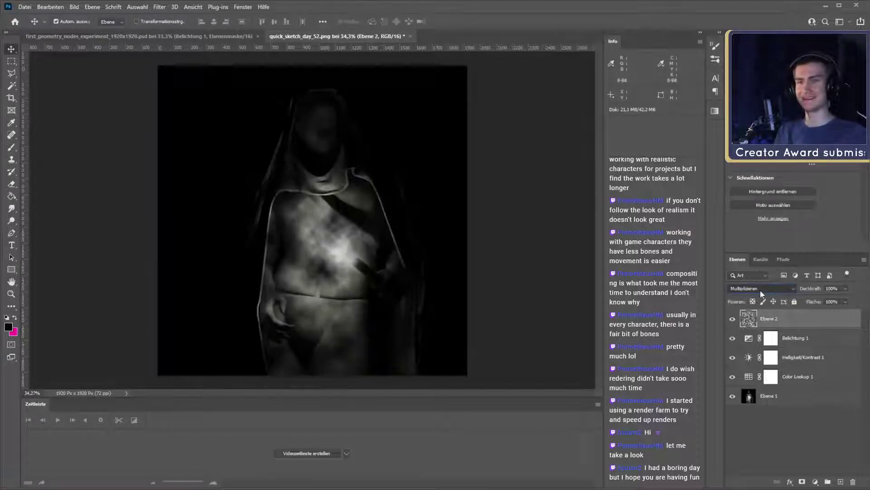
{"action": "scroll", "coordinate": [755, 286], "scroll_direction": "down", "scroll_amount": 5}
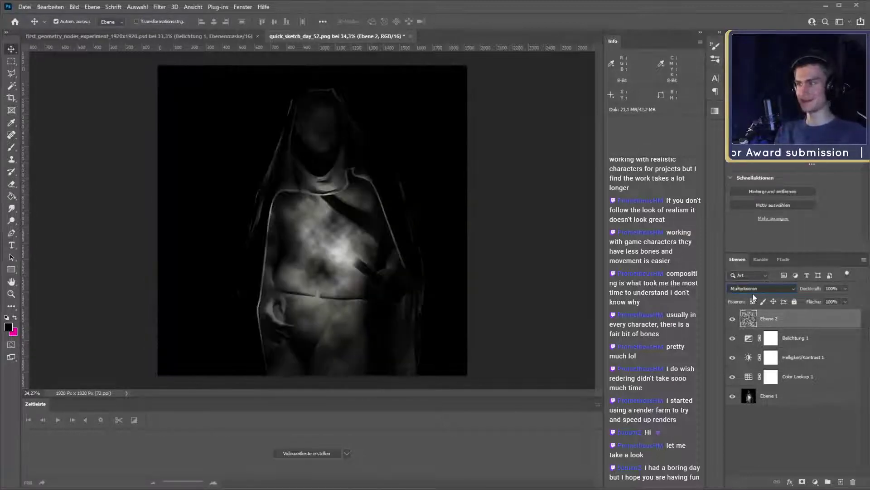
{"action": "scroll", "coordinate": [756, 309], "scroll_direction": "up", "scroll_amount": 1}
{"action": "scroll", "coordinate": [754, 318], "scroll_direction": "down", "scroll_amount": 2}
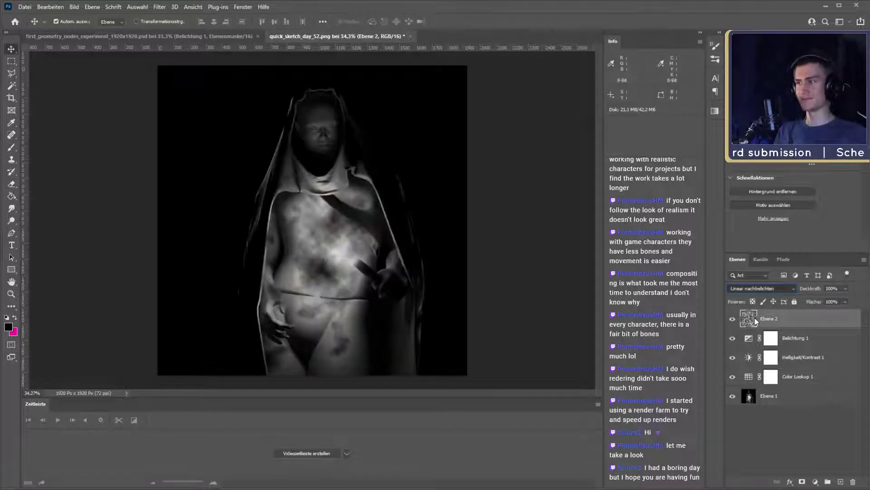
{"action": "scroll", "coordinate": [753, 336], "scroll_direction": "down", "scroll_amount": 2}
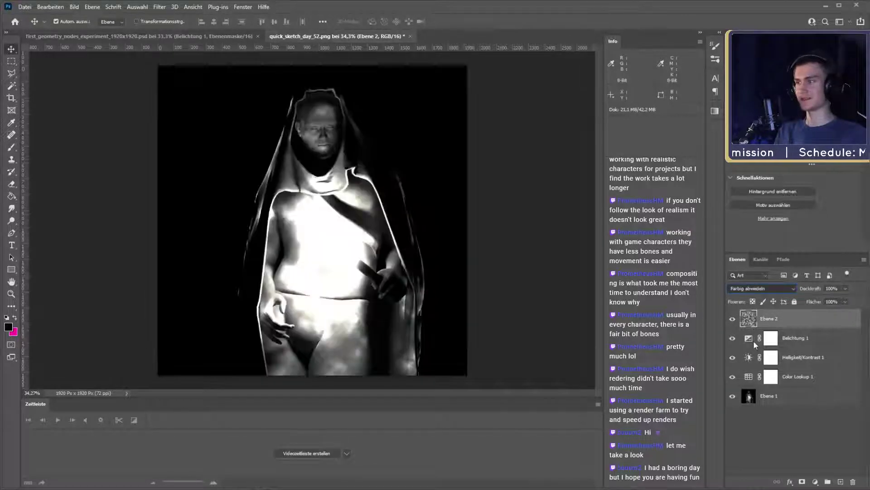
{"action": "scroll", "coordinate": [753, 347], "scroll_direction": "down", "scroll_amount": 1}
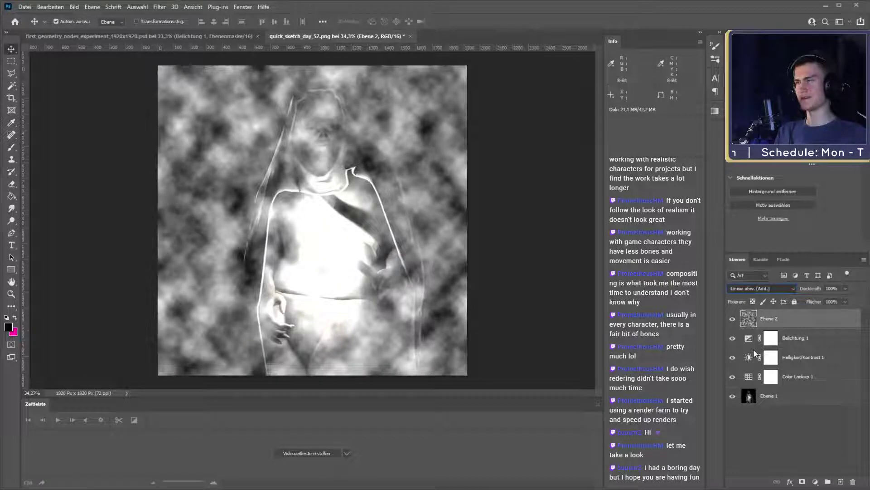
{"action": "scroll", "coordinate": [754, 359], "scroll_direction": "down", "scroll_amount": 3}
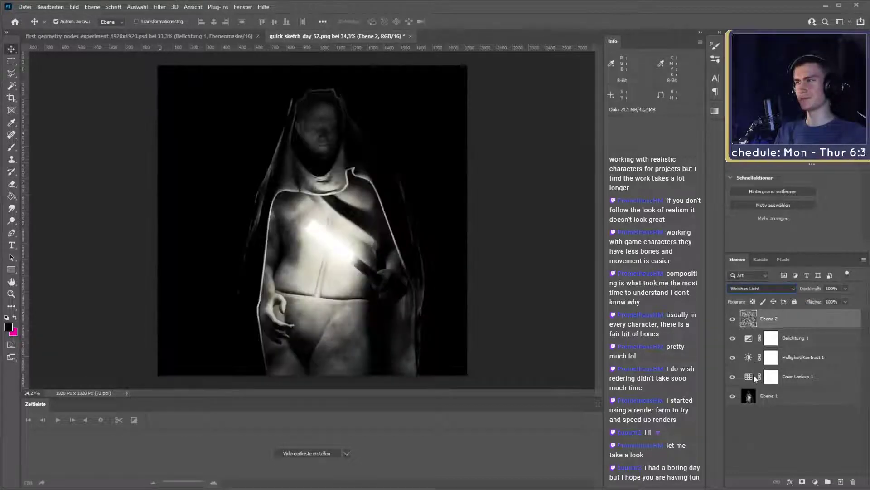
{"action": "scroll", "coordinate": [753, 384], "scroll_direction": "down", "scroll_amount": 3}
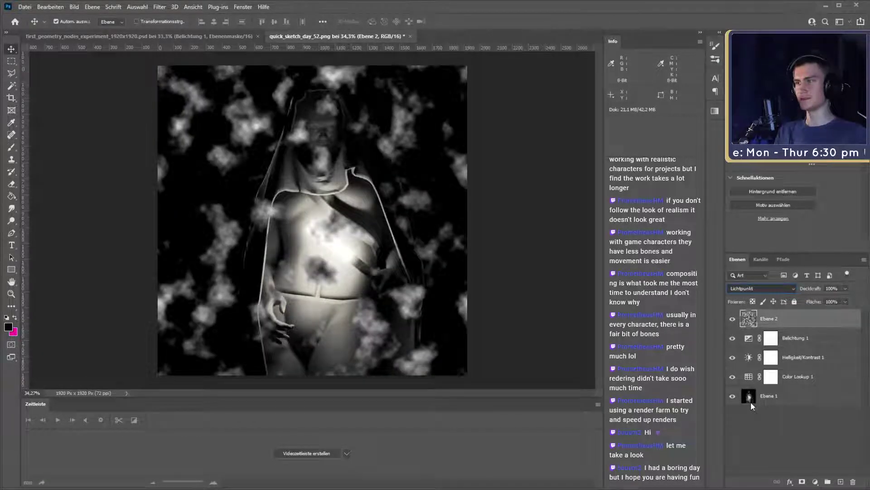
{"action": "scroll", "coordinate": [750, 403], "scroll_direction": "down", "scroll_amount": 2}
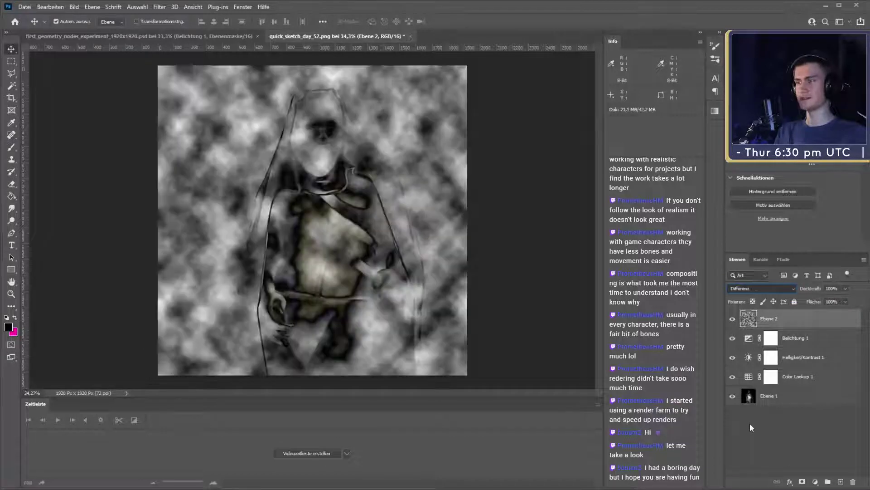
{"action": "scroll", "coordinate": [750, 423], "scroll_direction": "down", "scroll_amount": 4}
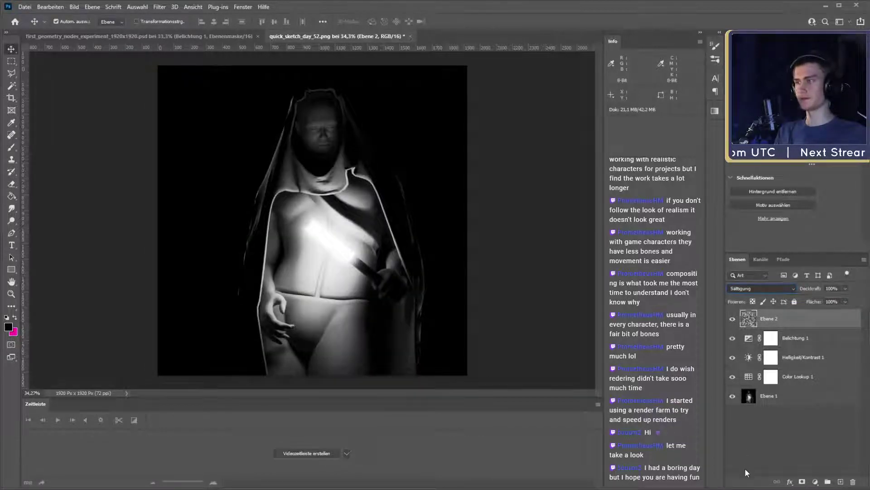
- Return the clouds layer to the Normal blend mode and delete the layer
{"action": "left_click", "coordinate": [822, 399]}
{"action": "left_click", "coordinate": [793, 333]}
{"action": "left_click", "coordinate": [793, 323]}
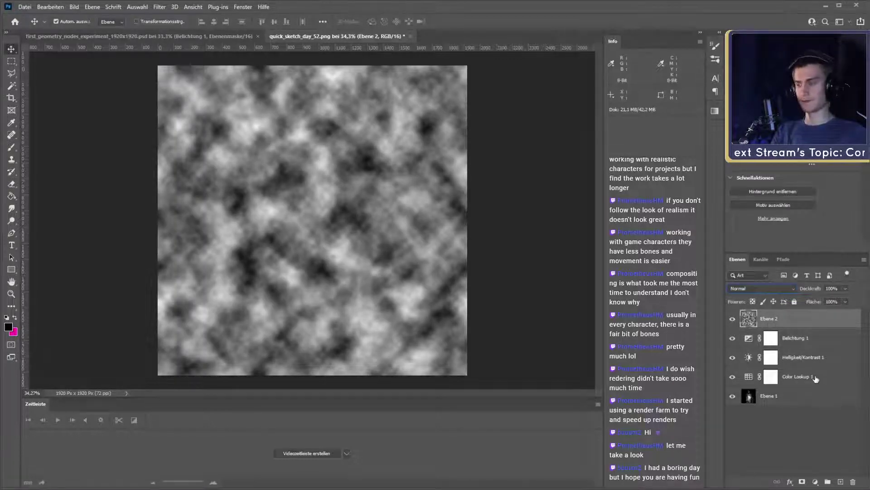
{"action": "key", "text": "Delete"}
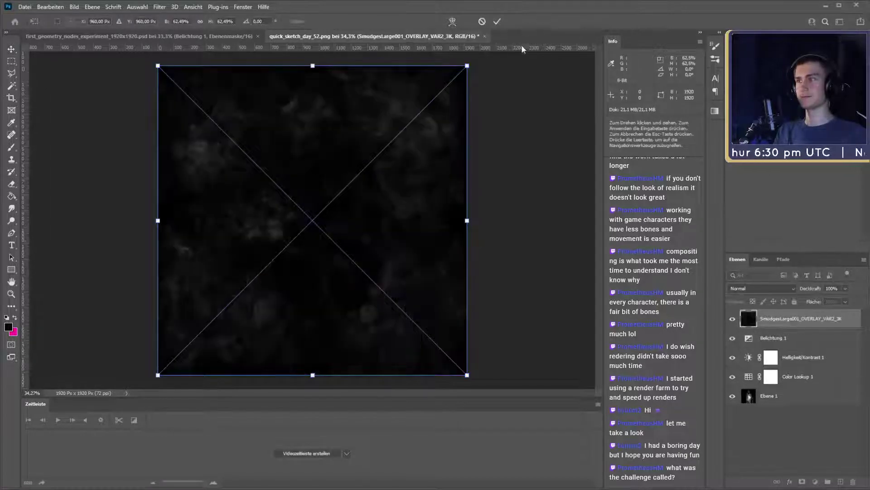
- Place the SmudgesLarge001_OVERLAY_VAR2_3K texture above the Exposure layer and scale it up from its centre to about 127%
{"action": "key", "text": "Return"}
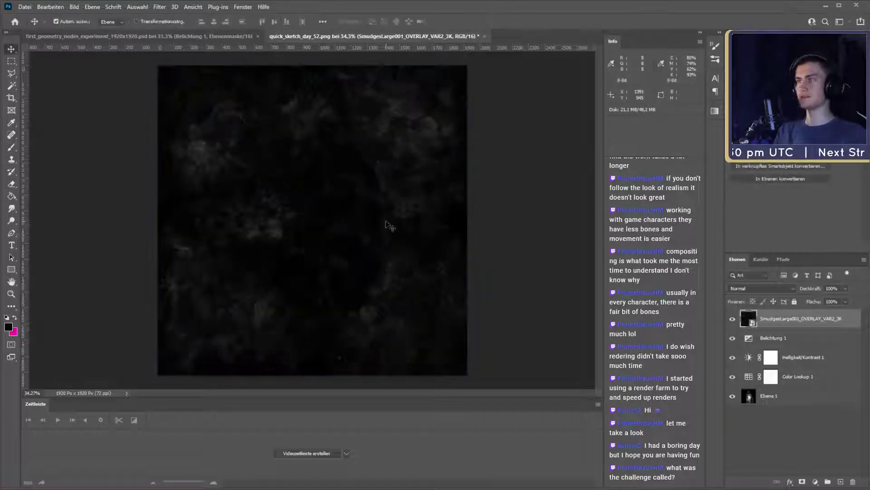
{"action": "key", "text": "z"}
{"action": "left_click_drag", "start_coordinate": [372, 238], "coordinate": [342, 235]}
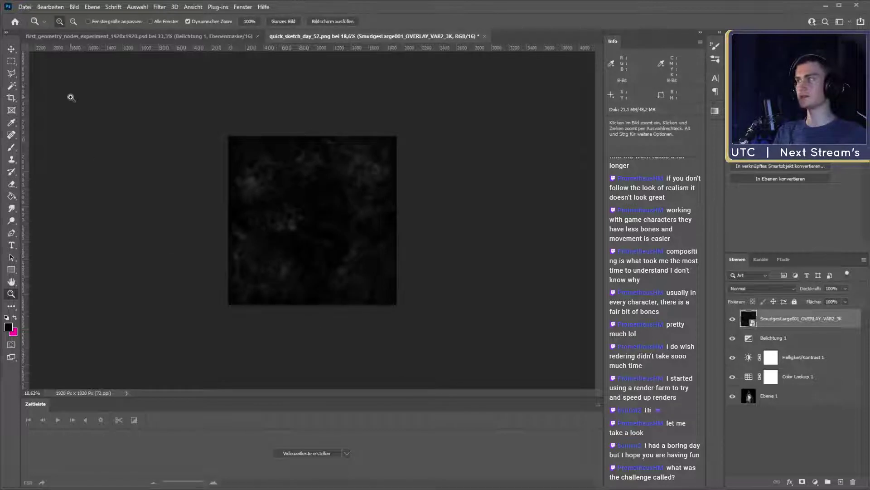
{"action": "left_click", "coordinate": [11, 48]}
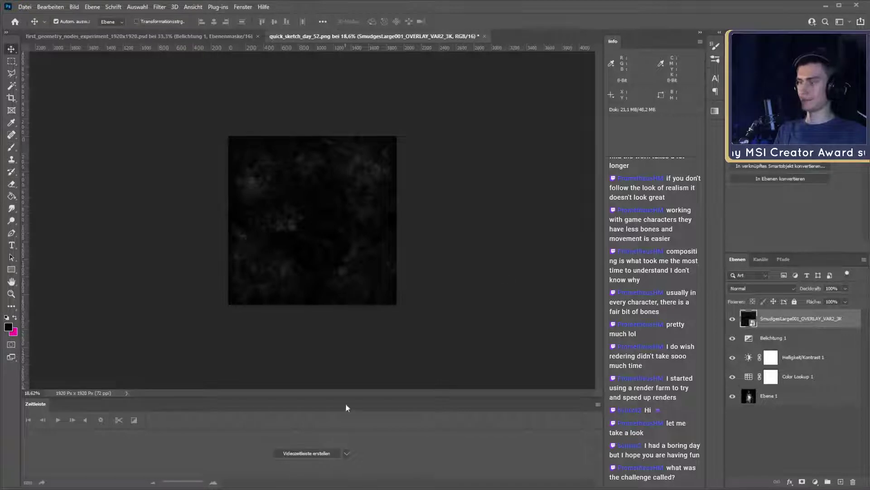
{"action": "key", "text": "ctrl+t"}
{"action": "left_click_drag", "start_coordinate": [396, 303], "coordinate": [488, 402], "text": "alt"}
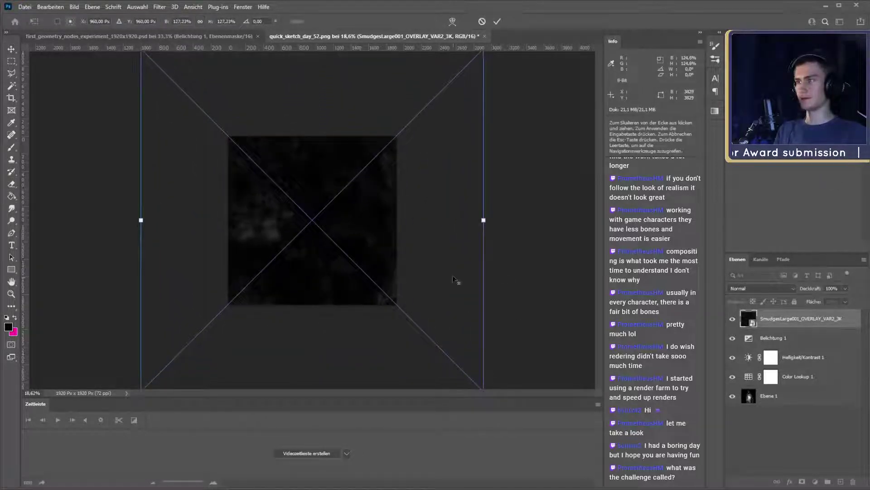
{"action": "left_click", "coordinate": [497, 21]}
- Try the Screen (Negativ multiplizieren) blend mode on the smudges layer and check the effect around the figure
{"action": "left_click", "coordinate": [756, 420]}
{"action": "left_click", "coordinate": [778, 319]}
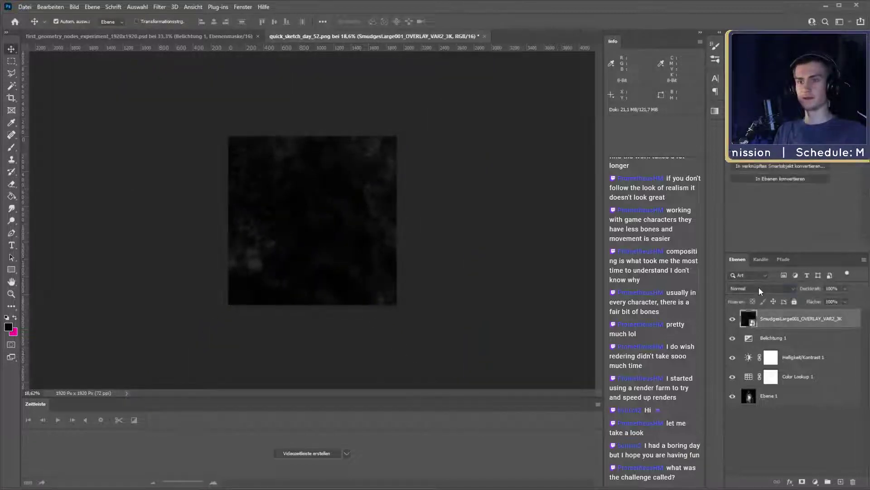
{"action": "left_click", "coordinate": [759, 288]}
{"action": "scroll", "coordinate": [748, 290], "scroll_direction": "down", "scroll_amount": 4}
{"action": "scroll", "coordinate": [748, 290], "scroll_direction": "down", "scroll_amount": 3}
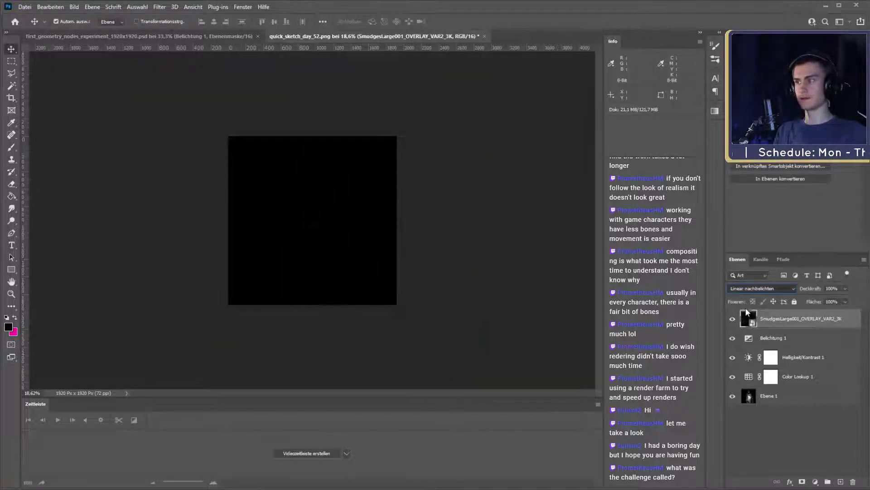
{"action": "key", "text": "shift+plus"}
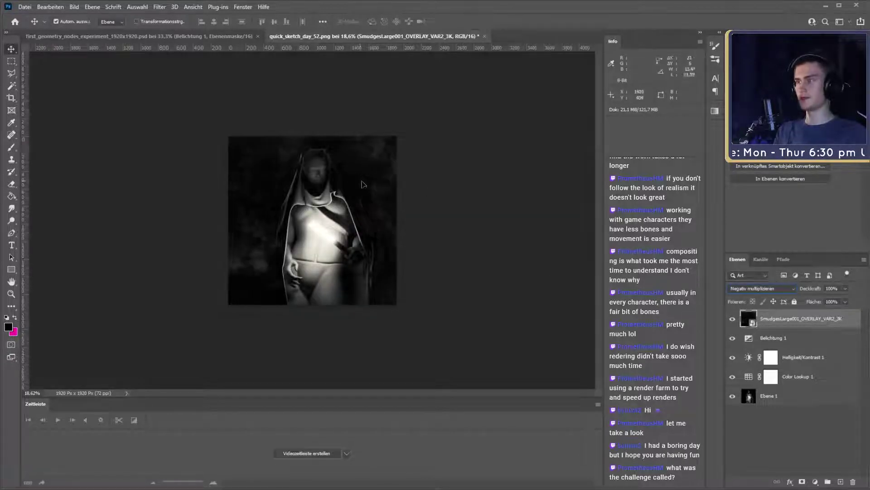
{"action": "mouse_move", "coordinate": [356, 183]}
{"action": "left_mouse_down"}
{"action": "mouse_move", "coordinate": [371, 184]}
{"action": "mouse_move", "coordinate": [378, 213]}
{"action": "mouse_move", "coordinate": [374, 189]}
{"action": "left_mouse_up"}
{"action": "key", "text": "z"}
{"action": "key", "text": "v"}
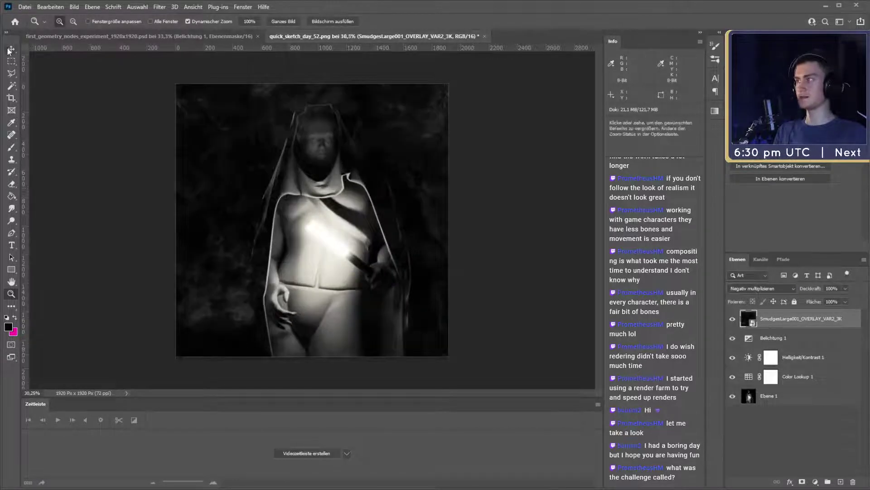
- Set the smudges layer's blend mode to Linear Dodge (Linear abw. (Add.))
{"action": "left_click", "coordinate": [781, 339]}
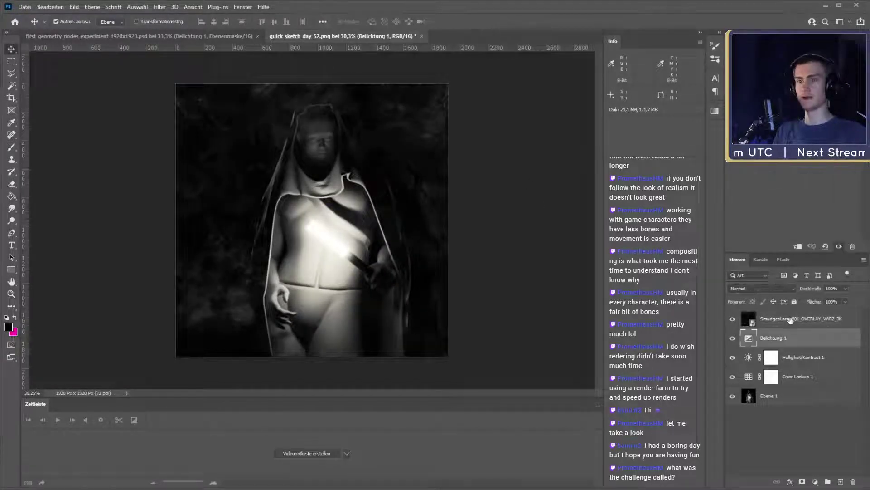
{"action": "left_click", "coordinate": [789, 320]}
{"action": "left_click", "coordinate": [758, 291]}
{"action": "key", "text": "Up"}
{"action": "key", "text": "Up"}
{"action": "key", "text": "Down"}
{"action": "key", "text": "Down"}
{"action": "key", "text": "Down"}
{"action": "key", "text": "Down"}
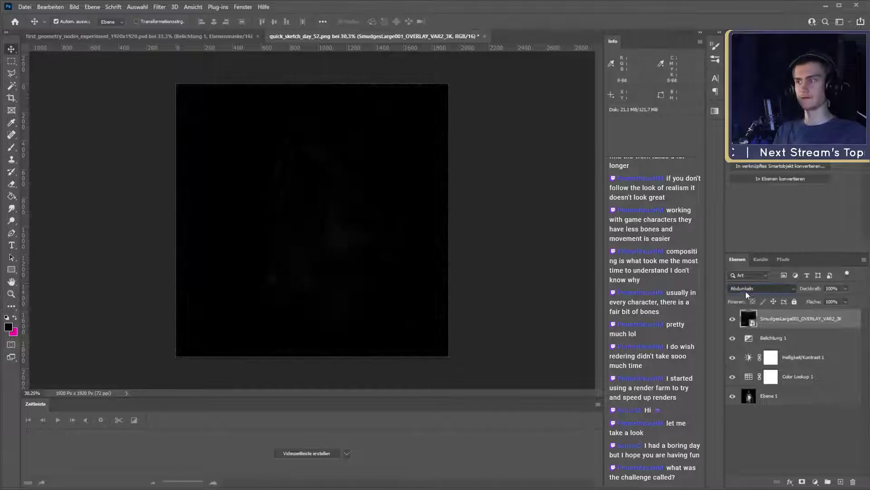
{"action": "key", "text": "shift+plus"}
{"action": "key", "text": "shift+plus"}
{"action": "key", "text": "shift+plus"}
{"action": "key", "text": "shift+plus"}
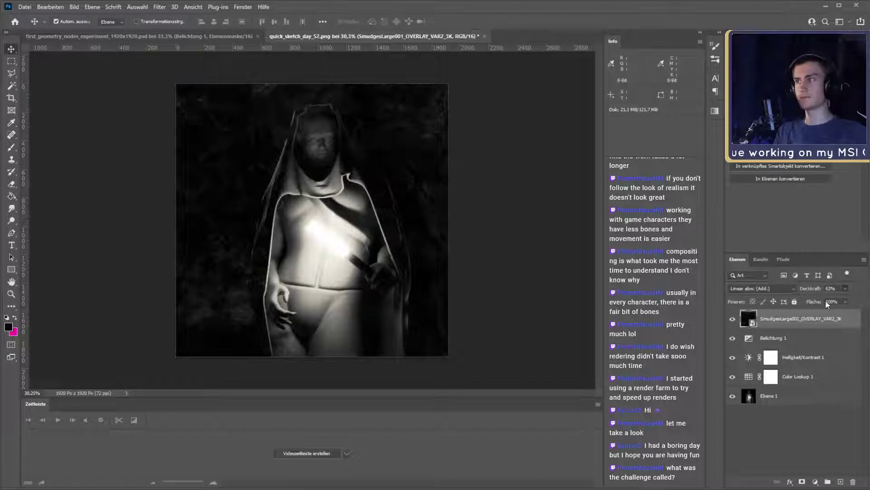
- Lower the smudges layer's opacity to 34% and check the background texture up close
{"action": "key", "text": "5"}
{"action": "key", "text": "2"}
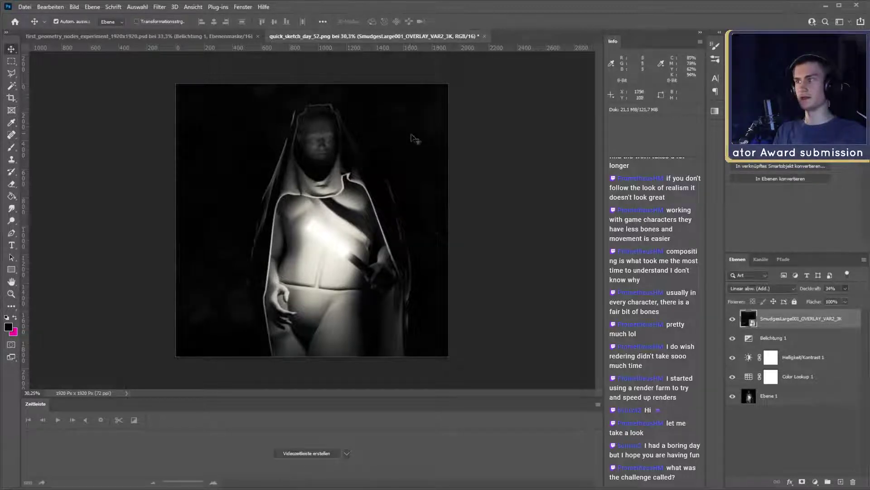
{"action": "key", "text": "z"}
{"action": "left_click", "coordinate": [368, 207]}
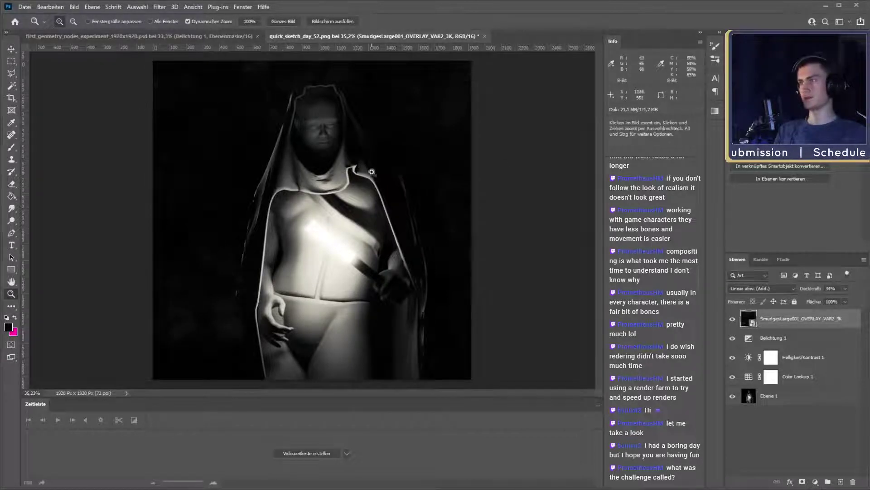
{"action": "left_click_drag", "start_coordinate": [336, 146], "coordinate": [192, 100]}
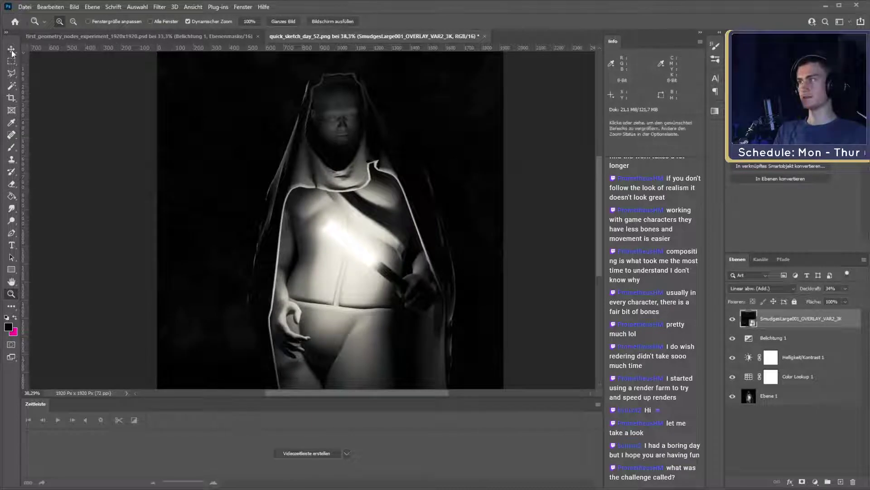
- Move the smudges texture with Free Transform to about X 174 px, Y 1641 px and check the whole composition
{"action": "key", "text": "v"}
{"action": "key", "text": "ctrl"}
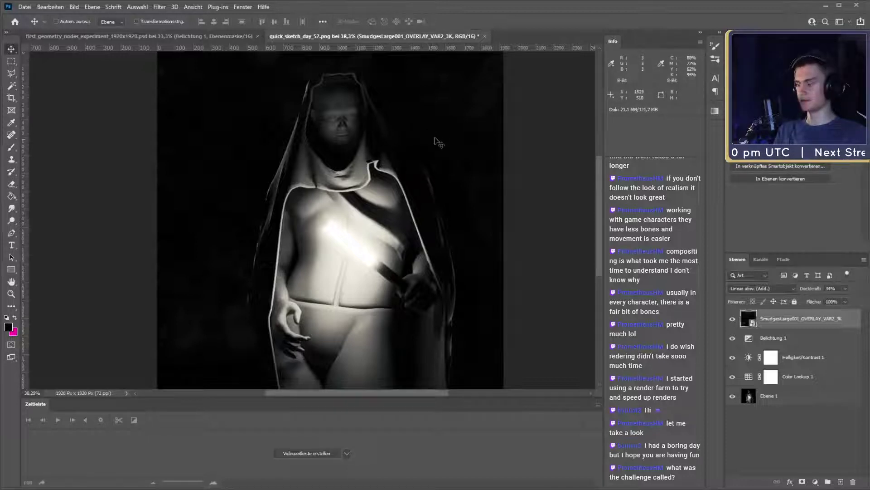
{"action": "key", "text": "ctrl+t"}
{"action": "mouse_move", "coordinate": [451, 148]}
{"action": "left_mouse_down"}
{"action": "mouse_move", "coordinate": [513, 171]}
{"action": "mouse_move", "coordinate": [312, 158]}
{"action": "mouse_move", "coordinate": [320, 153]}
{"action": "left_mouse_up"}
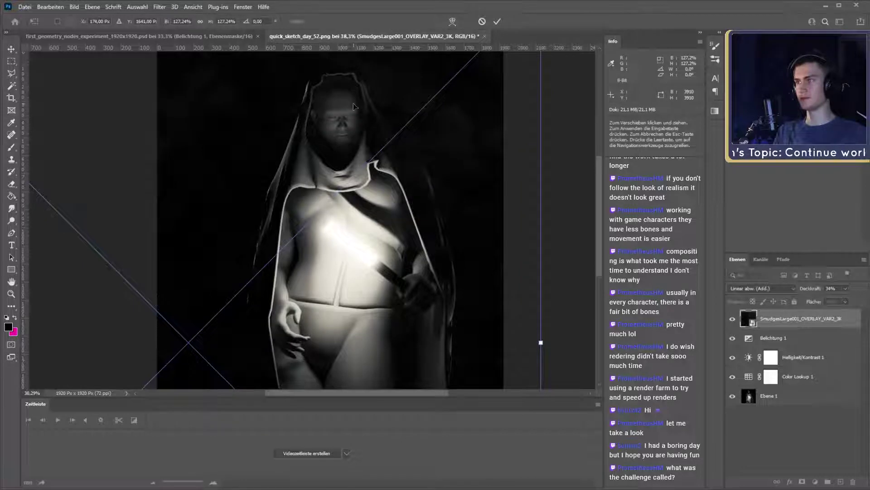
{"action": "left_click", "coordinate": [497, 22]}
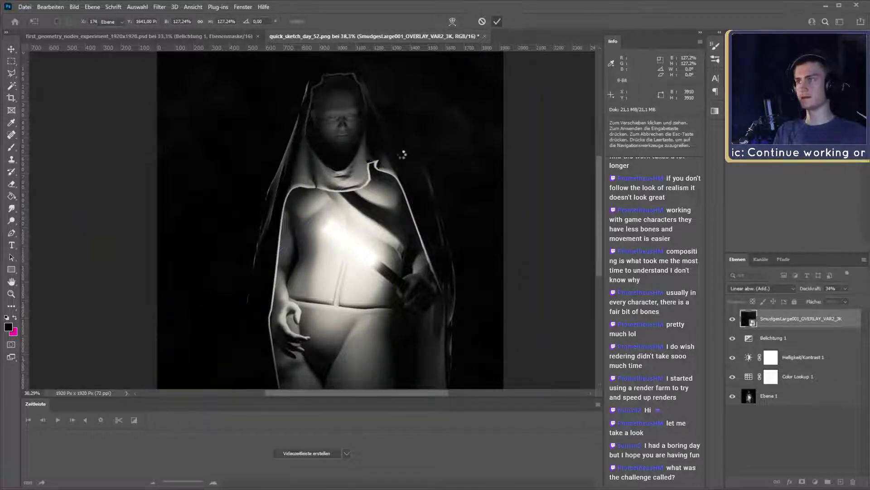
{"action": "key", "text": "z"}
{"action": "left_click_drag", "start_coordinate": [371, 136], "coordinate": [352, 148]}
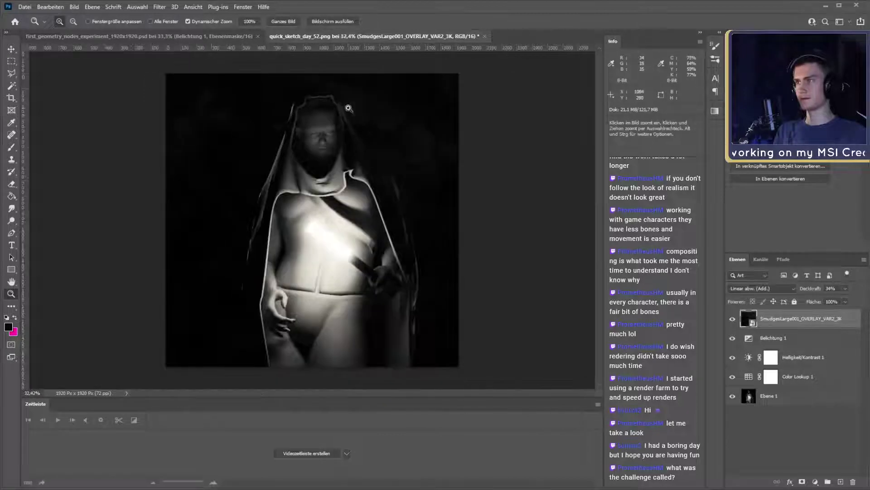
{"action": "key", "text": "v"}
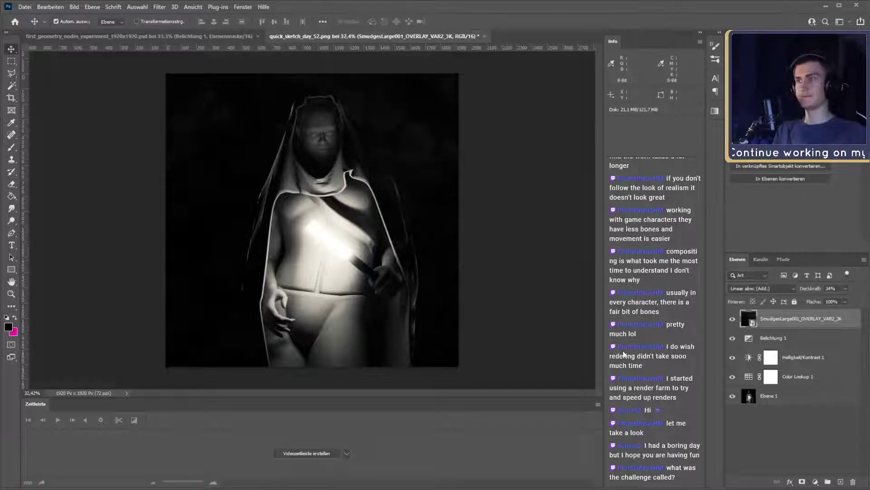
- Save the graded composition as quick_sketch_day_52_1920x1920.psd, deselect its layers and compare it with the geometry nodes image
{"action": "key", "text": "ctrl+s"}
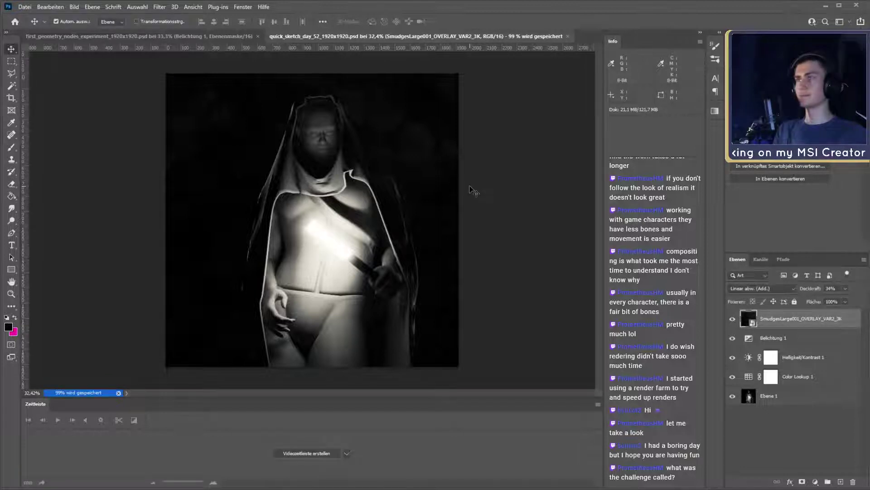
{"action": "left_click", "coordinate": [490, 208]}
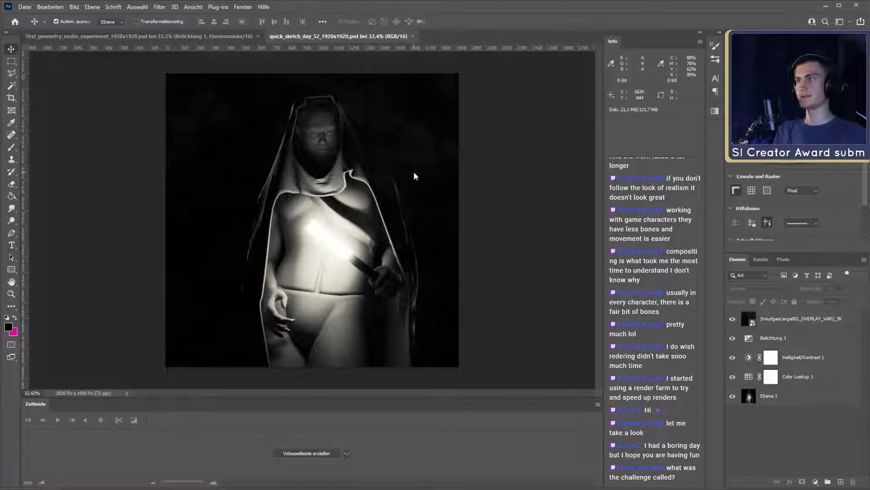
{"action": "key", "text": "ctrl"}
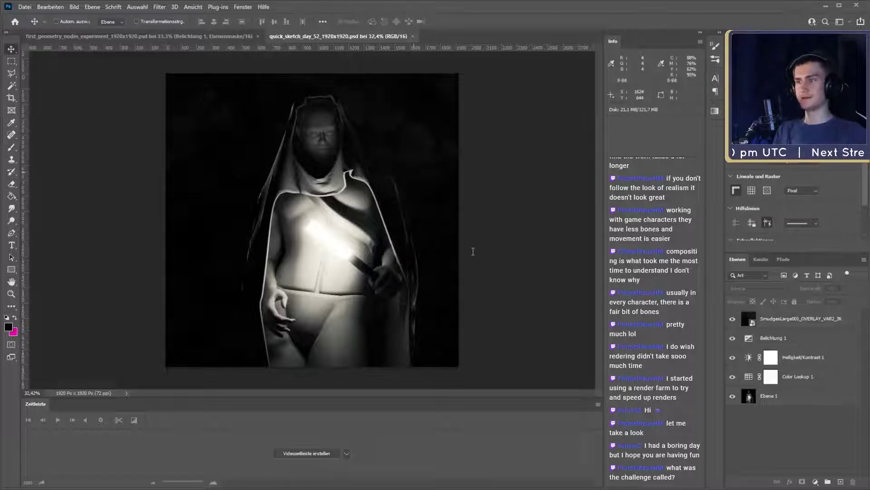
{"action": "key", "text": "ctrl"}
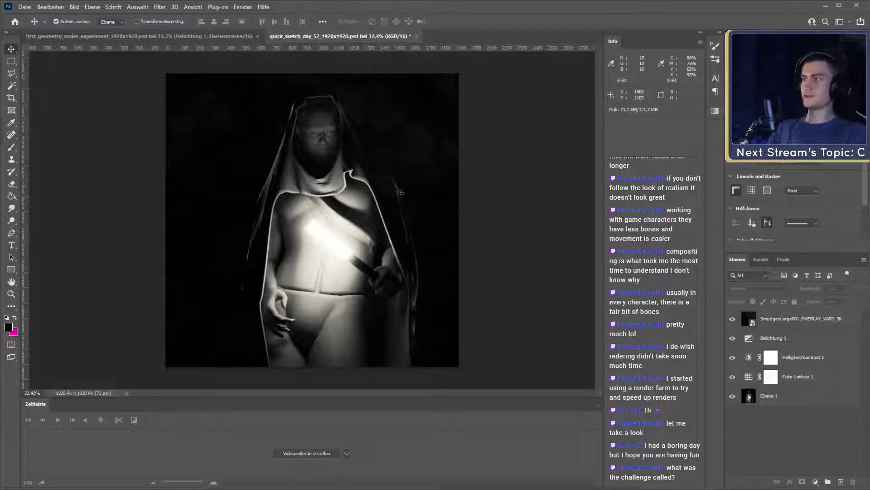
{"action": "left_click", "coordinate": [164, 37]}
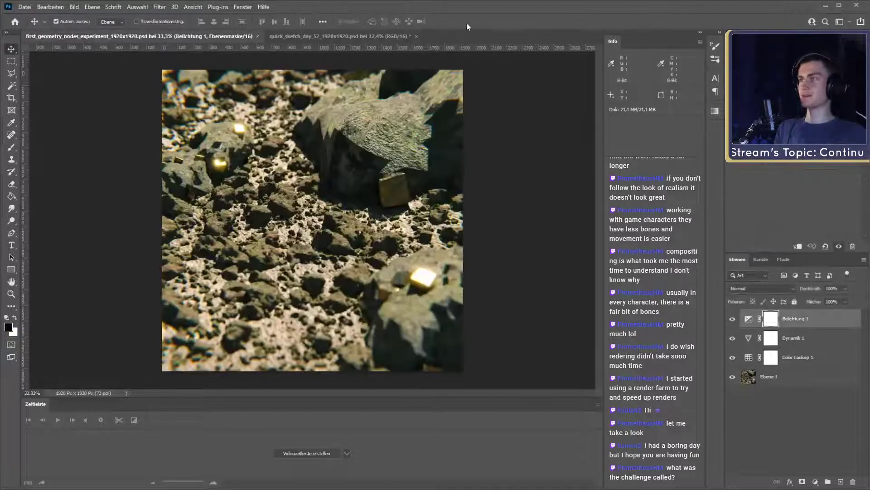
{"action": "left_click", "coordinate": [325, 37]}
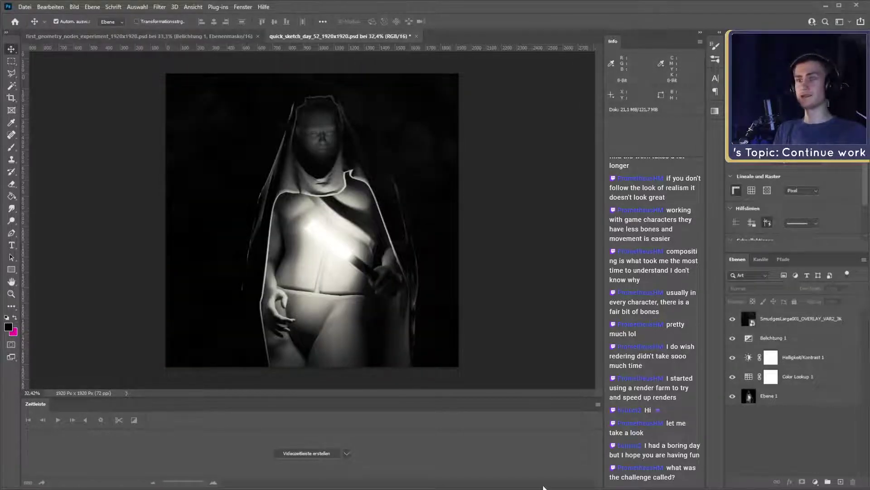
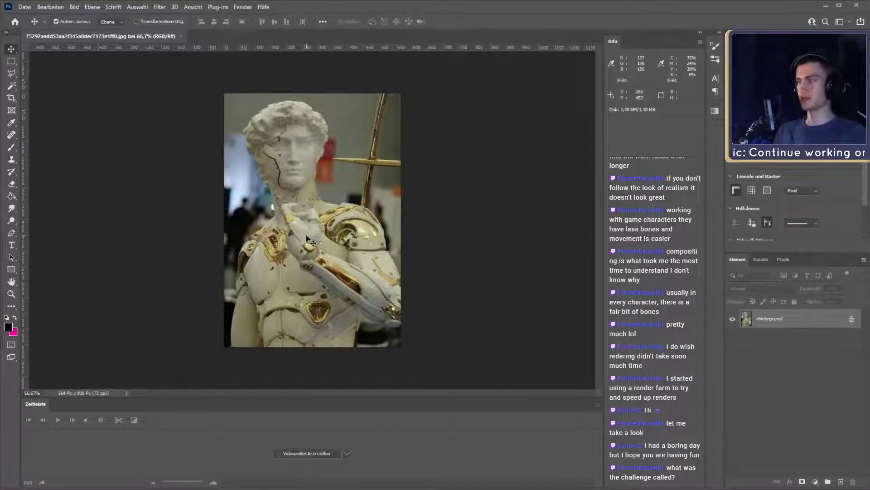
- Examine the marble android statue reference with gold details up close
{"action": "key", "text": "z"}
{"action": "left_click_drag", "start_coordinate": [297, 220], "coordinate": [317, 219]}
{"action": "key", "text": "v"}
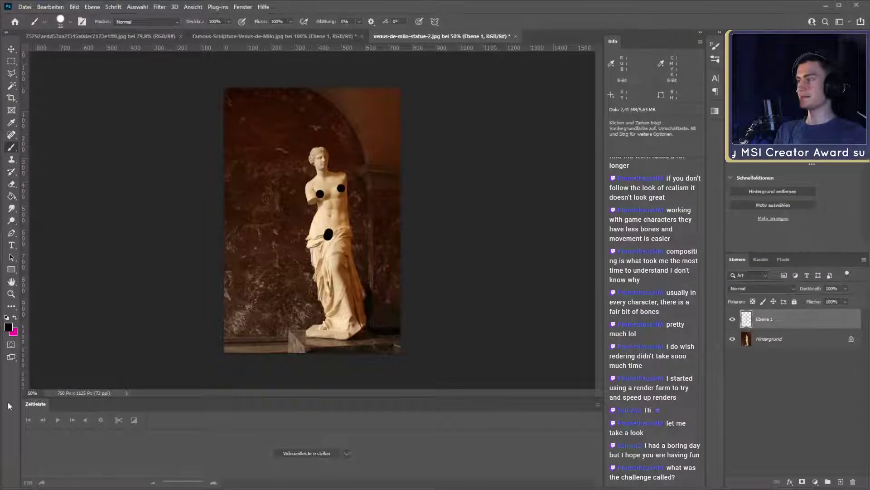
- Examine the Venus de Milo reference in venus-de-milo-statue-2.jpg from head to drapery, up close and from farther away
{"action": "key", "text": "z"}
{"action": "left_click_drag", "start_coordinate": [337, 201], "coordinate": [358, 203]}
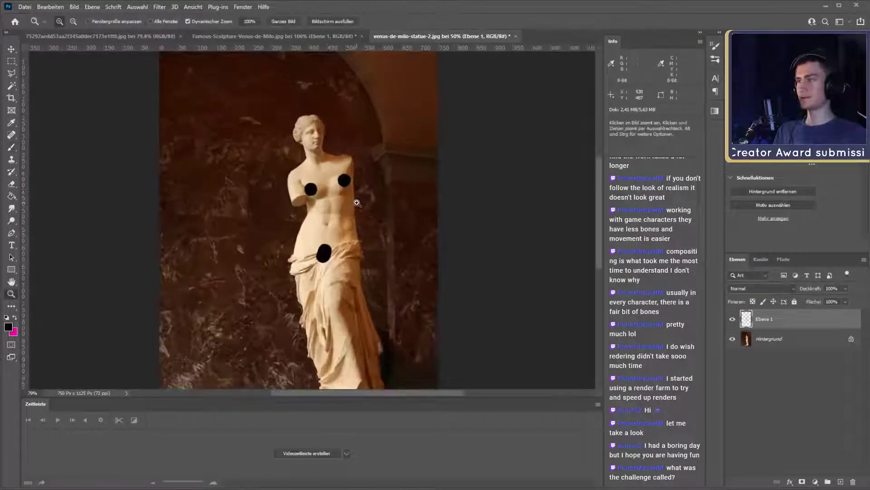
{"action": "key", "text": "v"}
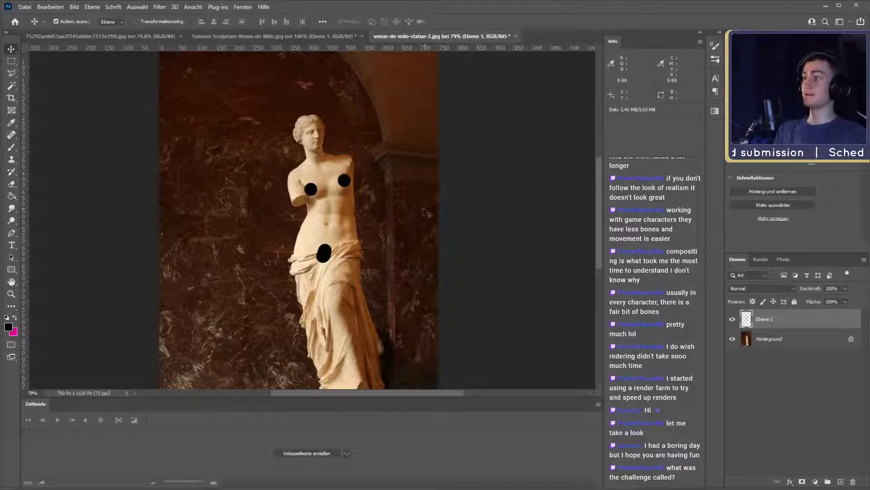
{"action": "key", "text": "z"}
{"action": "left_click_drag", "start_coordinate": [355, 200], "coordinate": [379, 195]}
{"action": "key", "text": "v"}
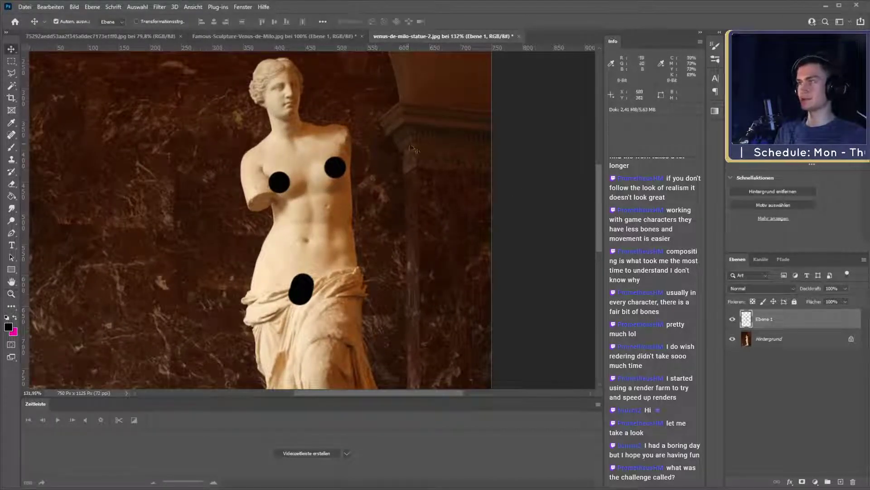
{"action": "left_click_drag", "start_coordinate": [373, 180], "coordinate": [398, 84]}
{"action": "left_click_drag", "start_coordinate": [400, 223], "coordinate": [395, 276]}
{"action": "key", "text": "z"}
{"action": "left_click_drag", "start_coordinate": [372, 241], "coordinate": [352, 244]}
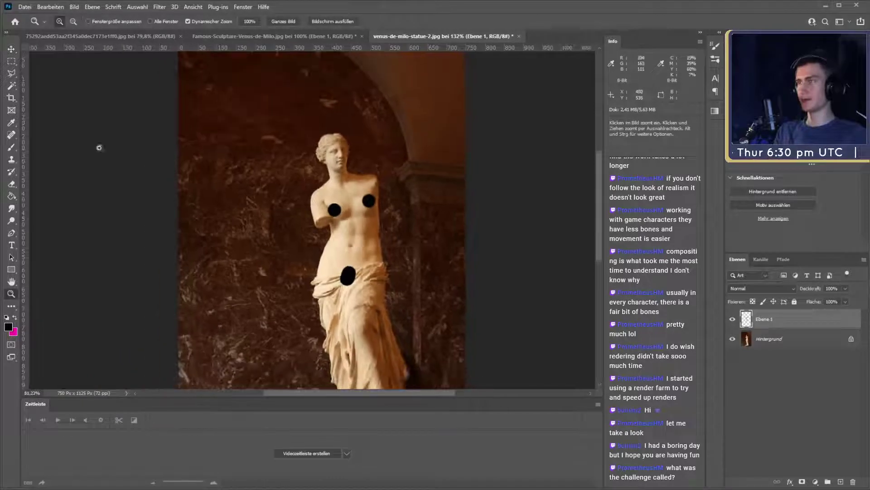
{"action": "left_click", "coordinate": [11, 49]}
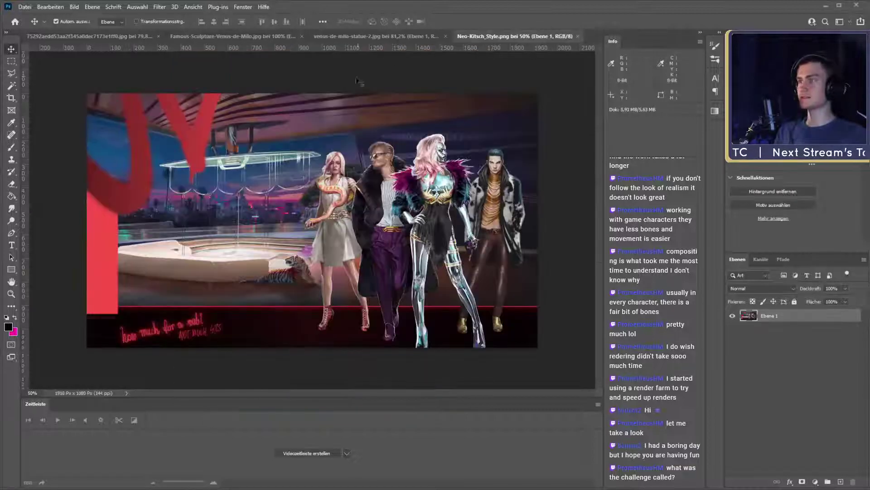
- Examine the four characters in the Neo-Kitsch_Style.png reference, focusing on the chrome-bodied woman with pink hair
{"action": "key", "text": "z"}
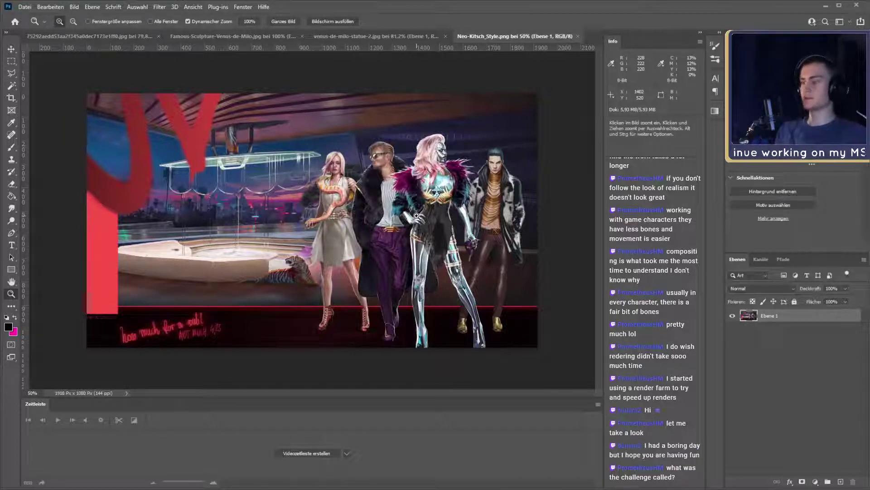
{"action": "left_click_drag", "start_coordinate": [460, 216], "coordinate": [474, 217]}
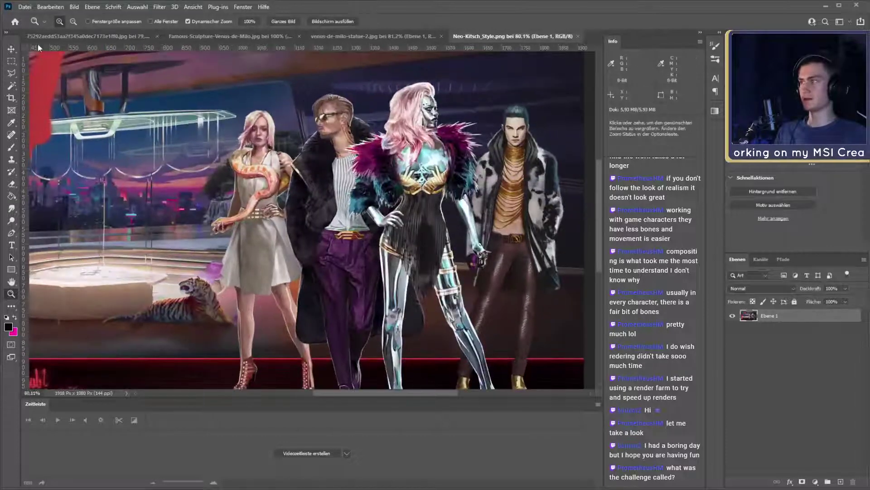
{"action": "key", "text": "v"}
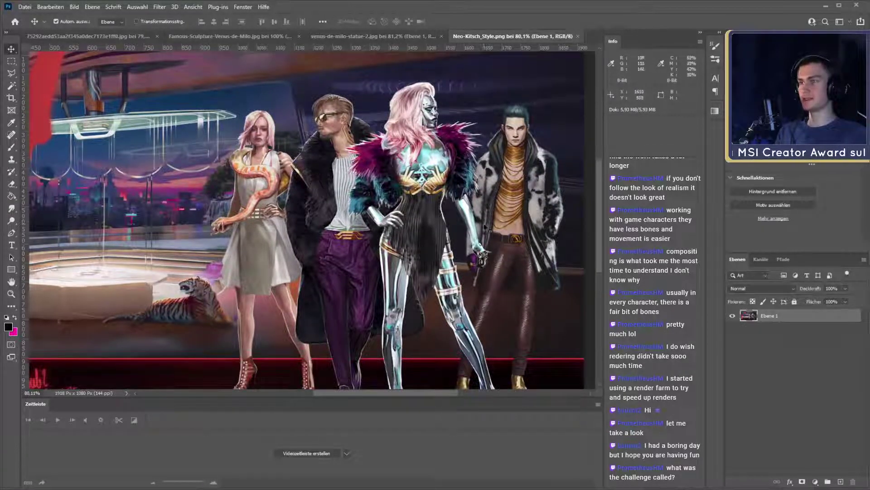
{"action": "mouse_move", "coordinate": [470, 239]}
{"action": "left_mouse_down"}
{"action": "mouse_move", "coordinate": [451, 177]}
{"action": "mouse_move", "coordinate": [442, 199]}
{"action": "mouse_move", "coordinate": [475, 233]}
{"action": "mouse_move", "coordinate": [466, 224]}
{"action": "left_mouse_up"}
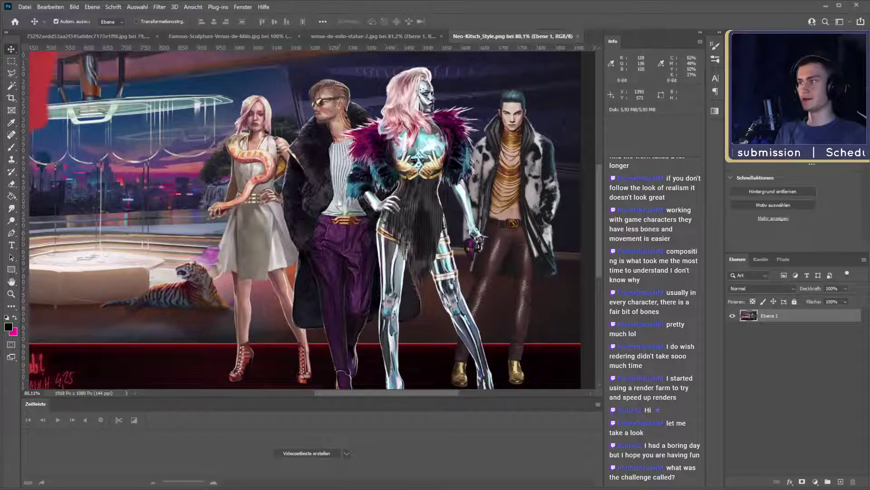
{"action": "left_click_drag", "start_coordinate": [340, 204], "coordinate": [321, 191]}
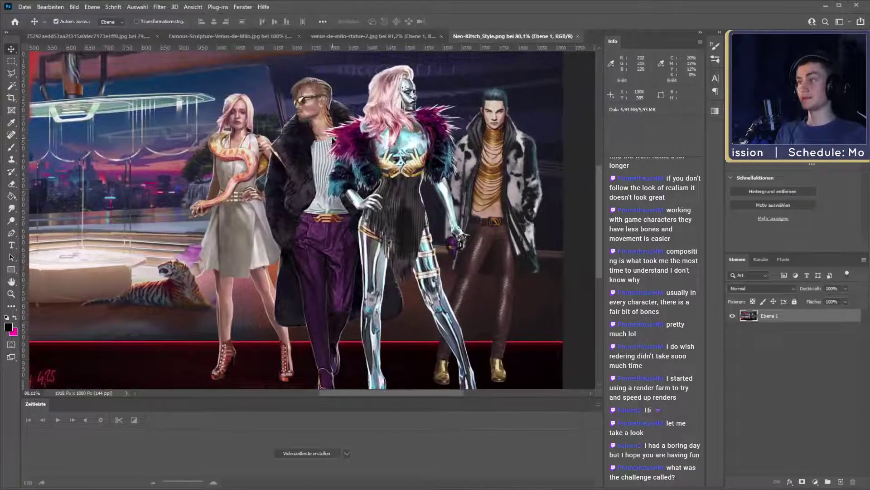
{"action": "left_click_drag", "start_coordinate": [362, 168], "coordinate": [370, 174]}
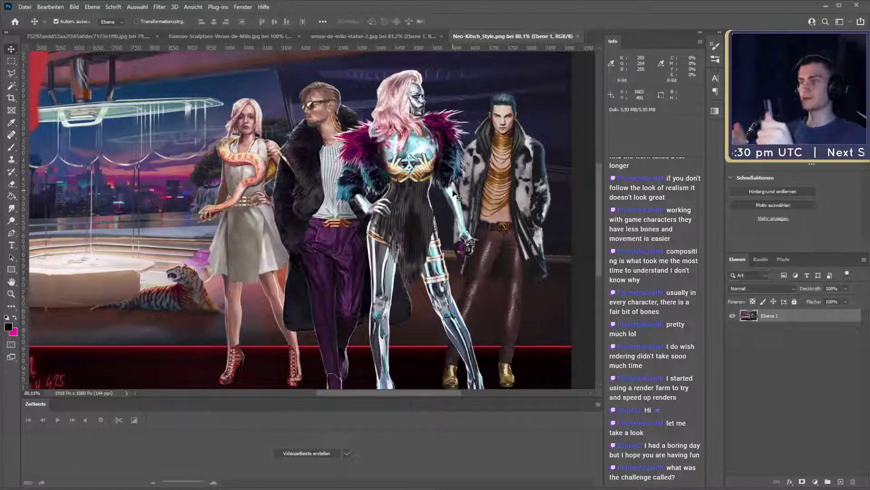
{"action": "left_click_drag", "start_coordinate": [418, 252], "coordinate": [412, 237]}
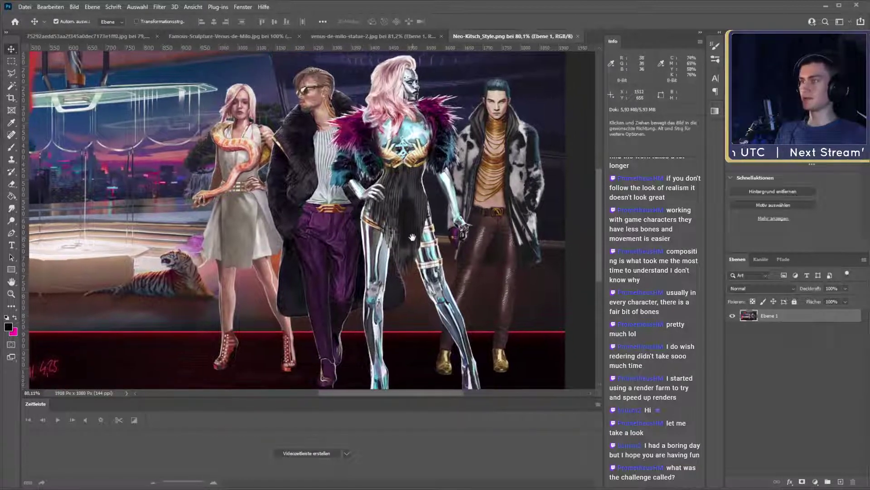
- Compare the Neo-Kitsch characters with both Venus de Milo photos and the android statue reference
{"action": "left_click", "coordinate": [371, 36]}
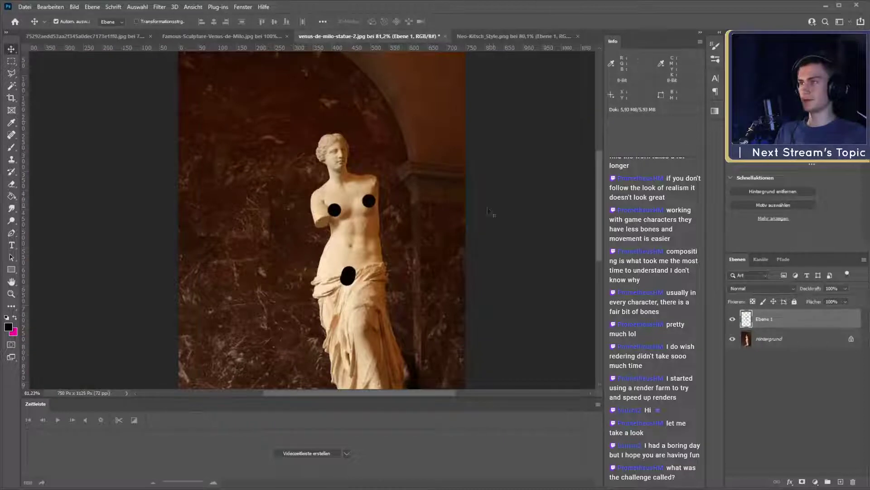
{"action": "left_click", "coordinate": [524, 36]}
{"action": "left_click_drag", "start_coordinate": [480, 157], "coordinate": [448, 167]}
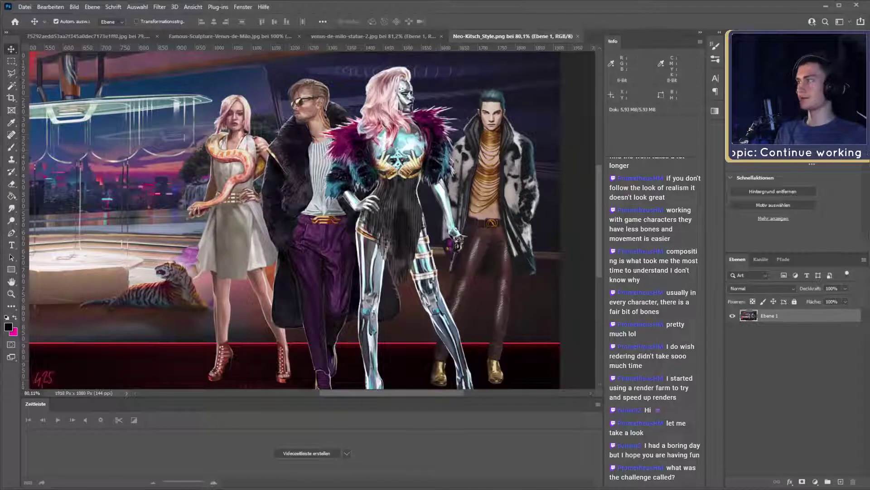
{"action": "left_click", "coordinate": [199, 37]}
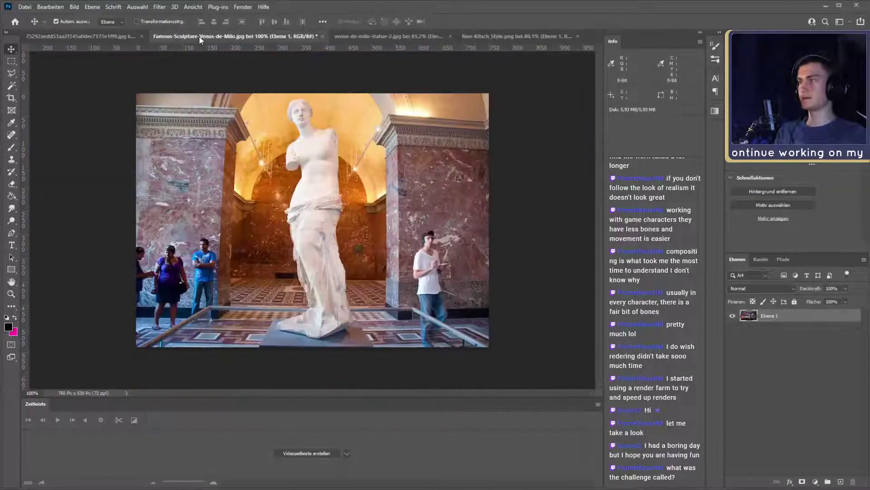
{"action": "left_click", "coordinate": [104, 35]}
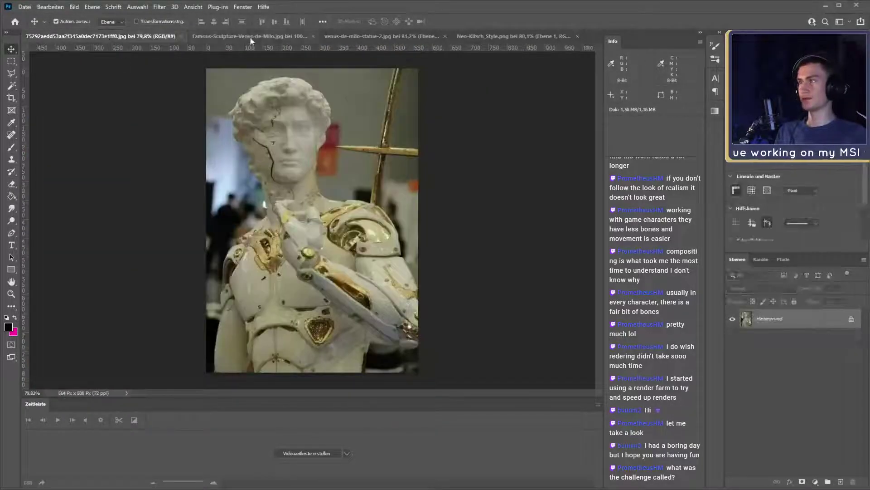
- Close the Famous-Sculpture-Venus-de-Milo.jpg document
{"action": "left_click", "coordinate": [309, 36]}
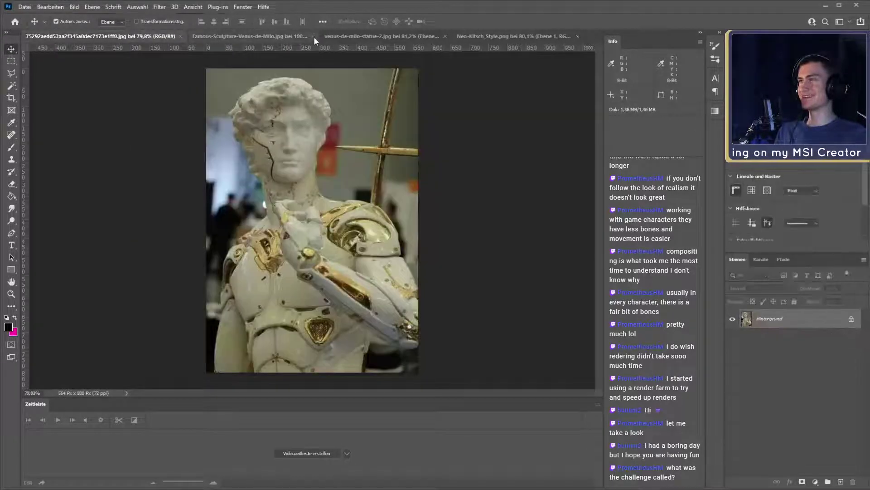
{"action": "left_click", "coordinate": [313, 36]}
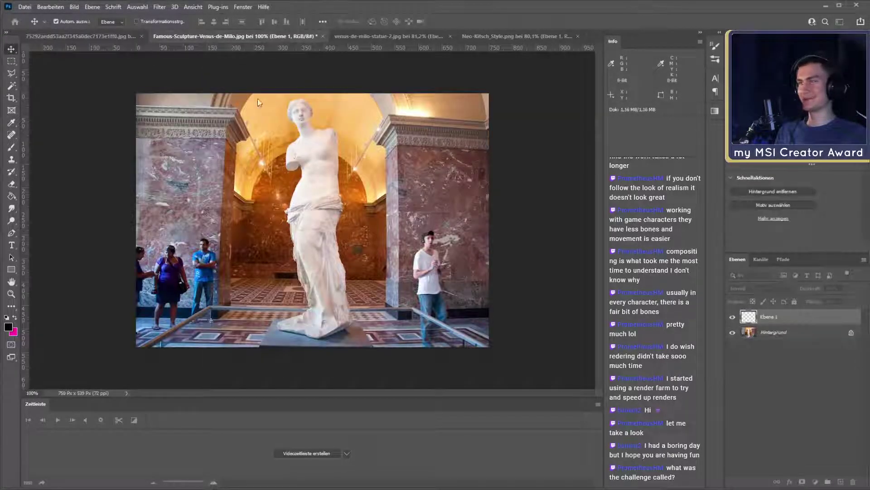
{"action": "key", "text": "ctrl+w"}
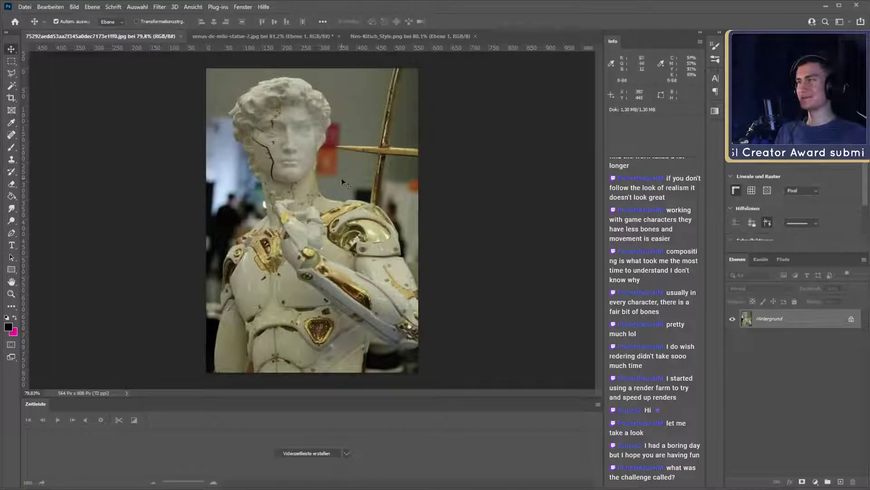
- Revisit the Neo-Kitsch and android statue references and view the robot's face in overwatch-hero-rotaton-bans-echo.jpg
{"action": "left_click", "coordinate": [408, 36]}
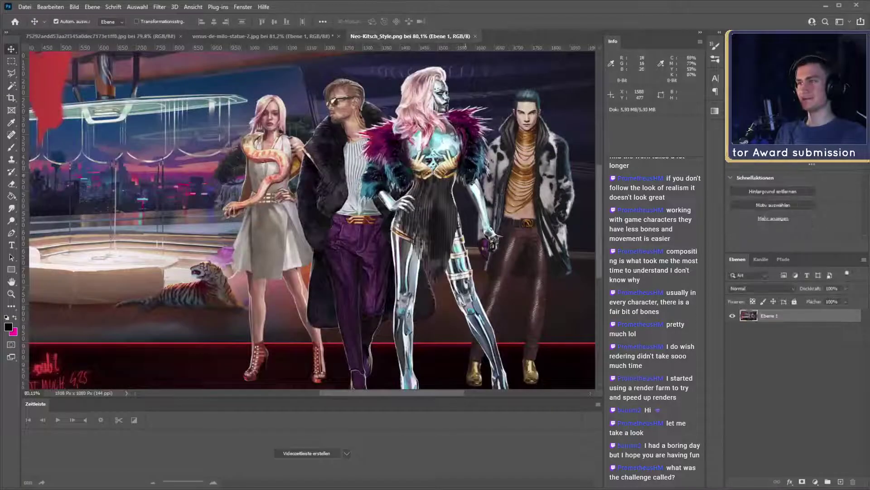
{"action": "left_click", "coordinate": [91, 37]}
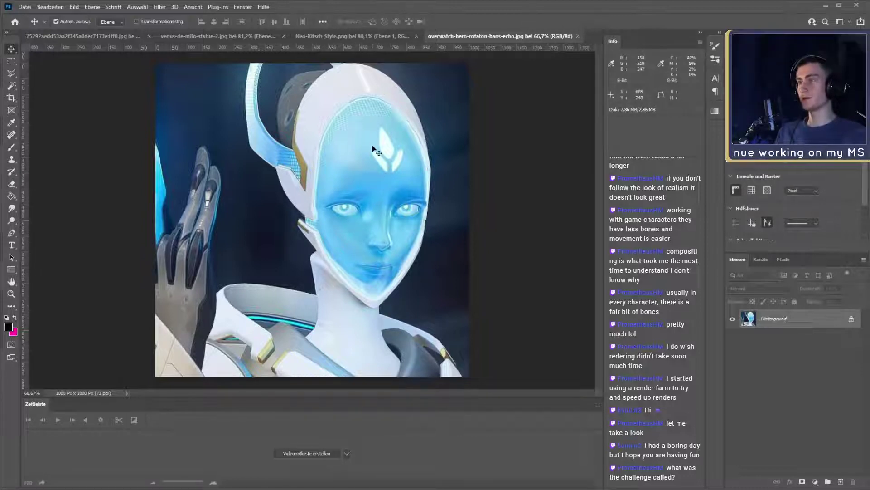
{"action": "key", "text": "z"}
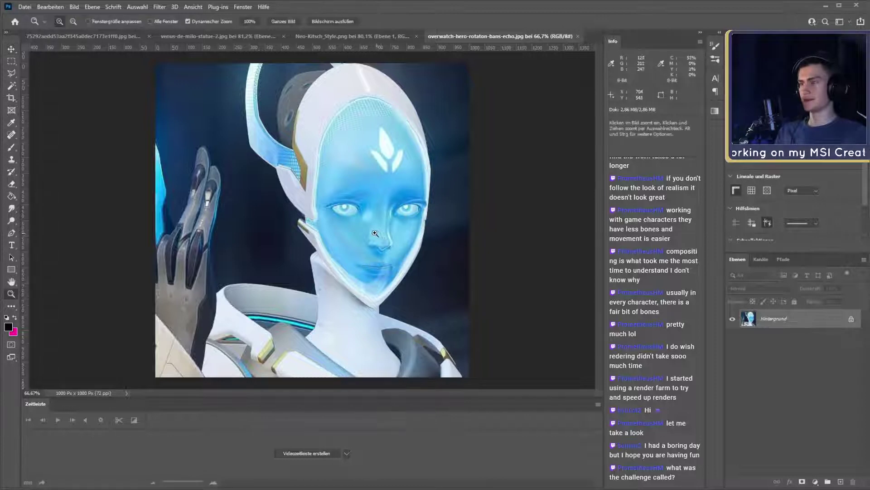
{"action": "left_click_drag", "start_coordinate": [381, 237], "coordinate": [361, 233]}
- Return to venus-de-milo-statue-2.jpg and examine the statue's head up close, followed by its torso and drapery
{"action": "left_click", "coordinate": [336, 40]}
{"action": "left_click", "coordinate": [226, 32]}
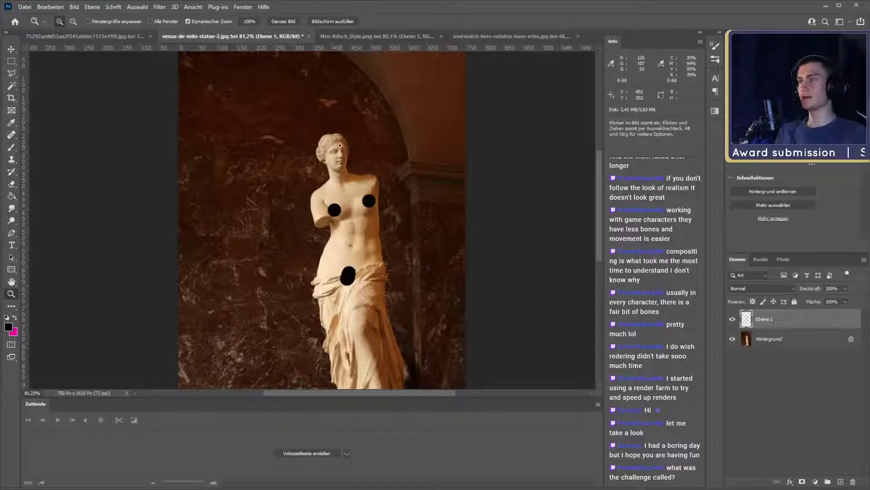
{"action": "key", "text": "v"}
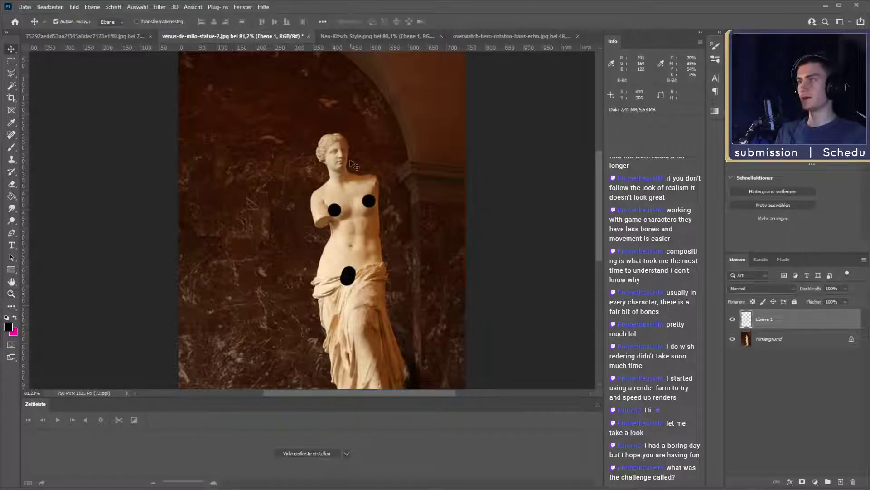
{"action": "left_click", "coordinate": [338, 149]}
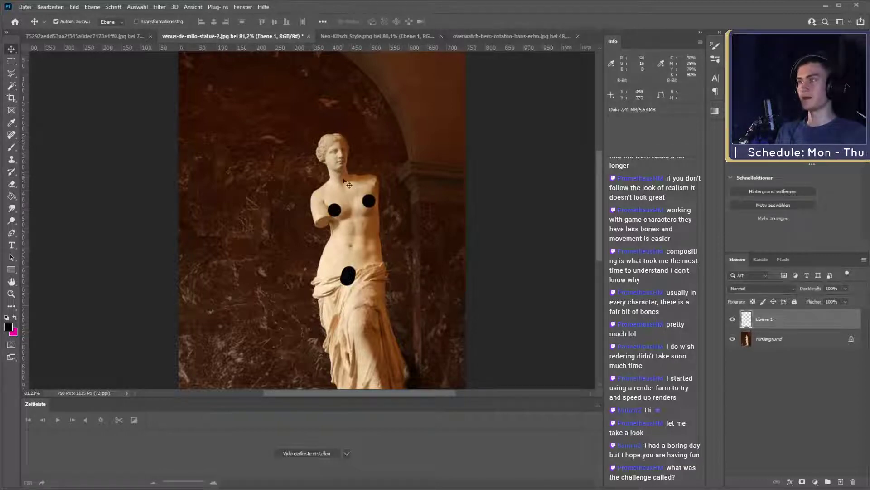
{"action": "key", "text": "z"}
{"action": "left_click_drag", "start_coordinate": [344, 154], "coordinate": [395, 156]}
{"action": "left_click", "coordinate": [12, 49]}
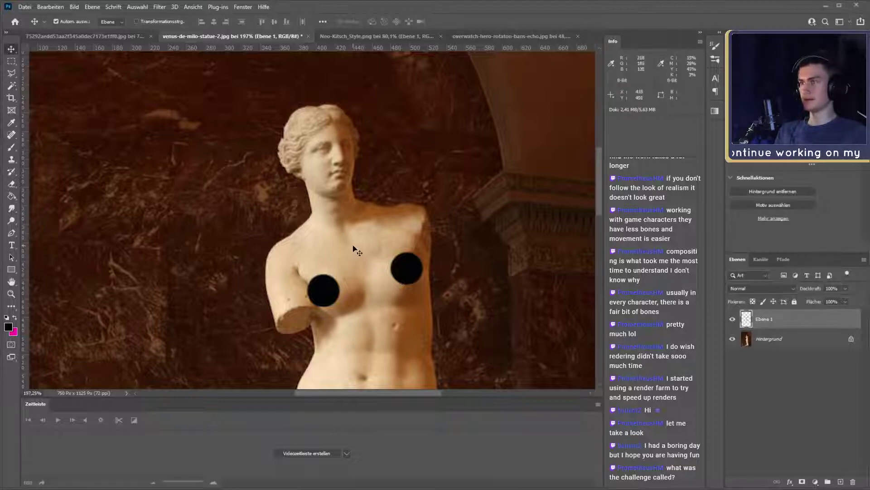
{"action": "key", "text": "z"}
{"action": "left_click_drag", "start_coordinate": [381, 218], "coordinate": [348, 217]}
{"action": "left_click_drag", "start_coordinate": [383, 240], "coordinate": [363, 169]}
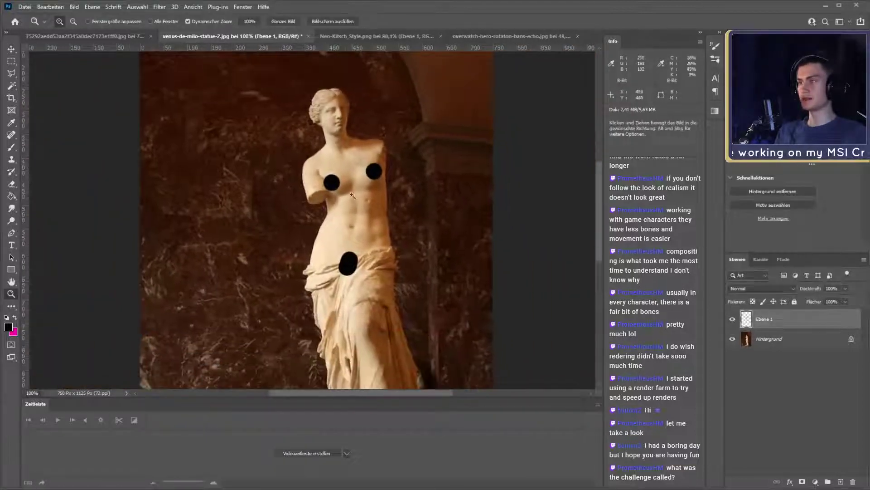
- Study the marble statue's proportions in venus-de-milo-statue-2.jpg, from the upper body and waist to the draped legs
{"action": "left_click_drag", "start_coordinate": [358, 204], "coordinate": [380, 198]}
{"action": "left_click_drag", "start_coordinate": [422, 159], "coordinate": [413, 181]}
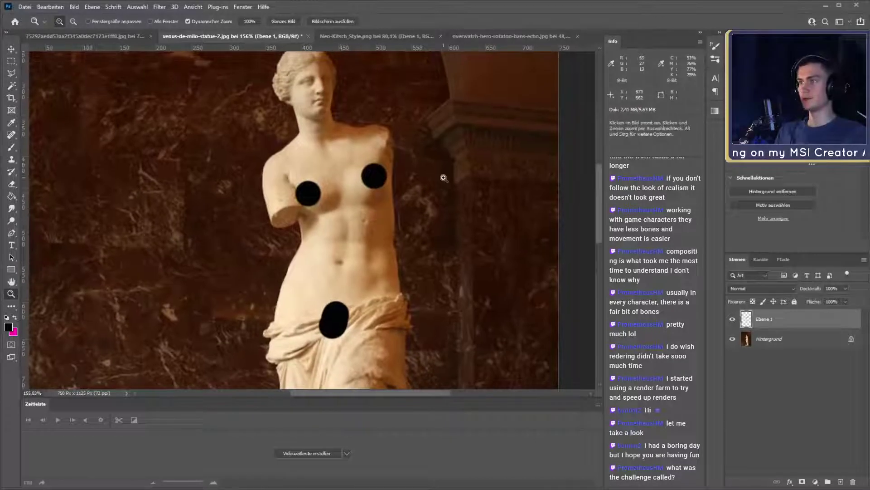
{"action": "left_click_drag", "start_coordinate": [388, 225], "coordinate": [393, 165]}
{"action": "left_click_drag", "start_coordinate": [357, 227], "coordinate": [334, 226]}
{"action": "left_click_drag", "start_coordinate": [336, 146], "coordinate": [319, 176]}
{"action": "left_click_drag", "start_coordinate": [369, 255], "coordinate": [393, 213]}
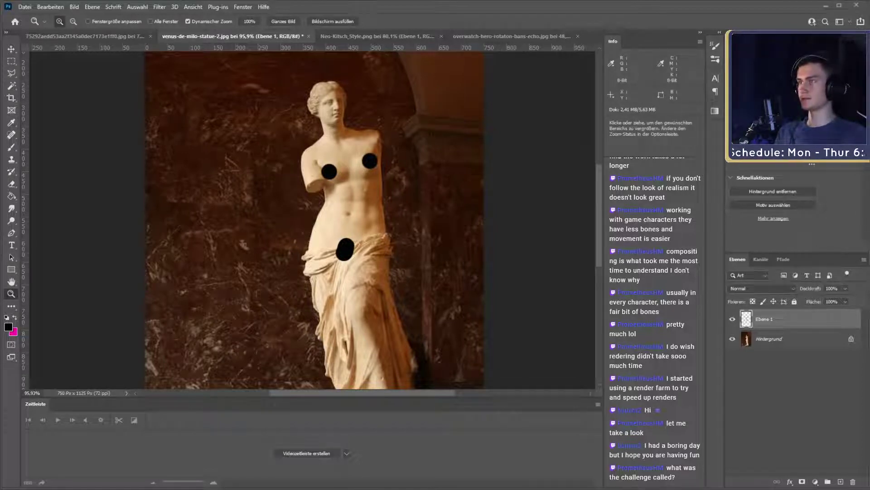
- Switch to the Cyberpunk 2077 Styles of Night City screenshot and examine the man's face, metallic neck implant, gold chains and jacket up close
{"action": "left_click", "coordinate": [512, 36]}
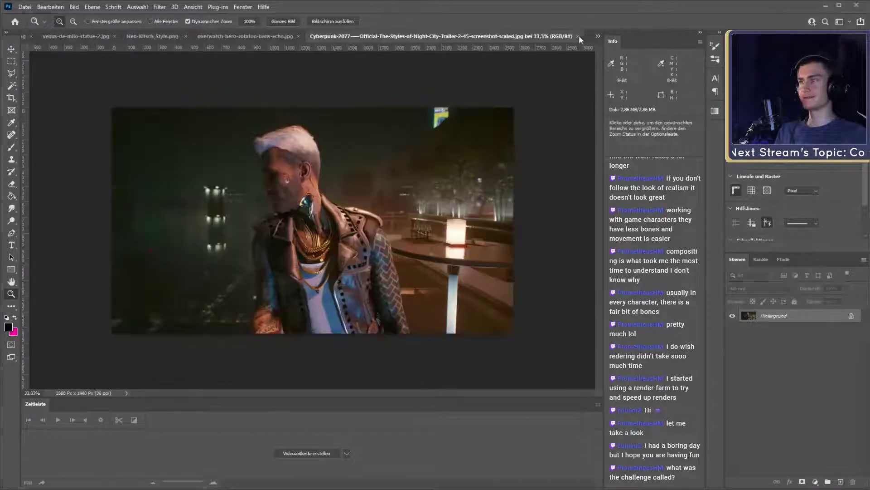
{"action": "left_click_drag", "start_coordinate": [288, 199], "coordinate": [319, 202]}
{"action": "left_click", "coordinate": [319, 203]}
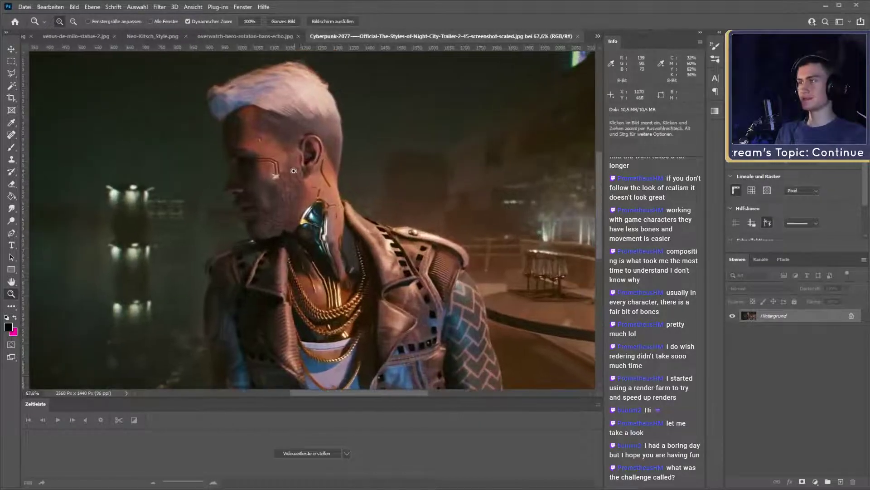
{"action": "left_click_drag", "start_coordinate": [321, 263], "coordinate": [317, 228]}
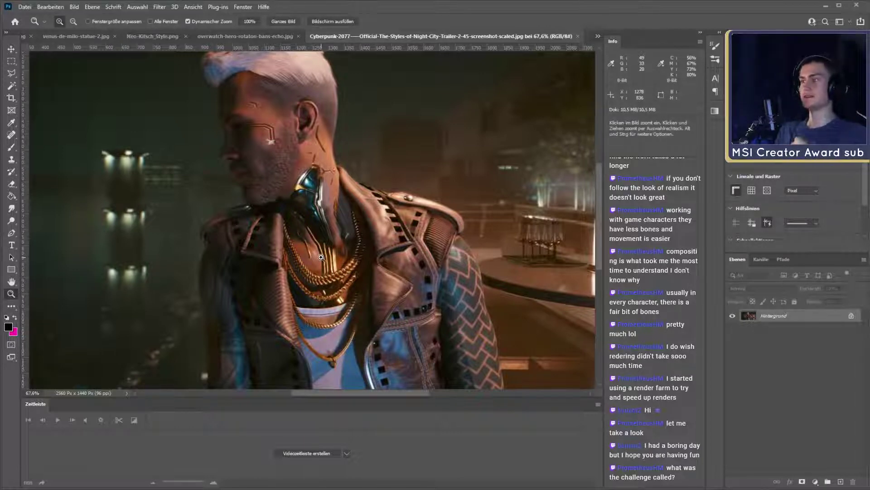
{"action": "key", "text": "space"}
{"action": "left_click_drag", "start_coordinate": [332, 297], "coordinate": [326, 236]}
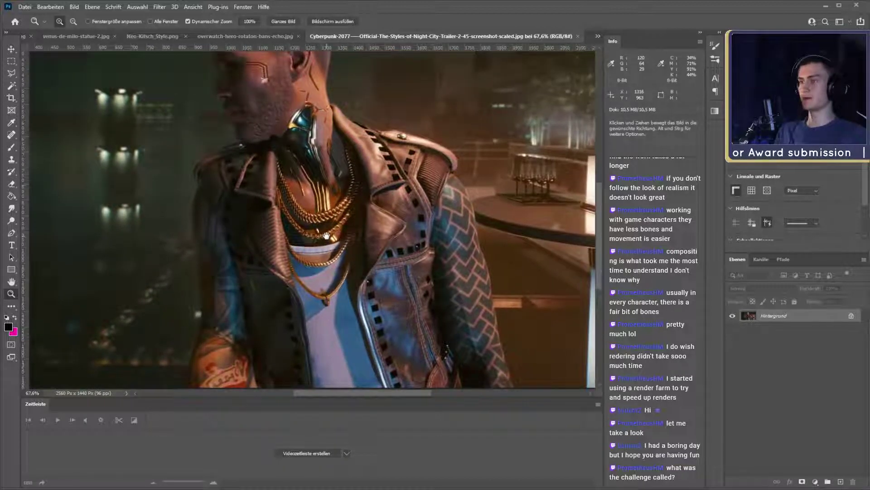
- Examine the Neo-Kitsch style reference, and study the Venus de Milo statue image both as a whole and around the torso
{"action": "left_click", "coordinate": [244, 35]}
{"action": "left_click", "coordinate": [158, 36]}
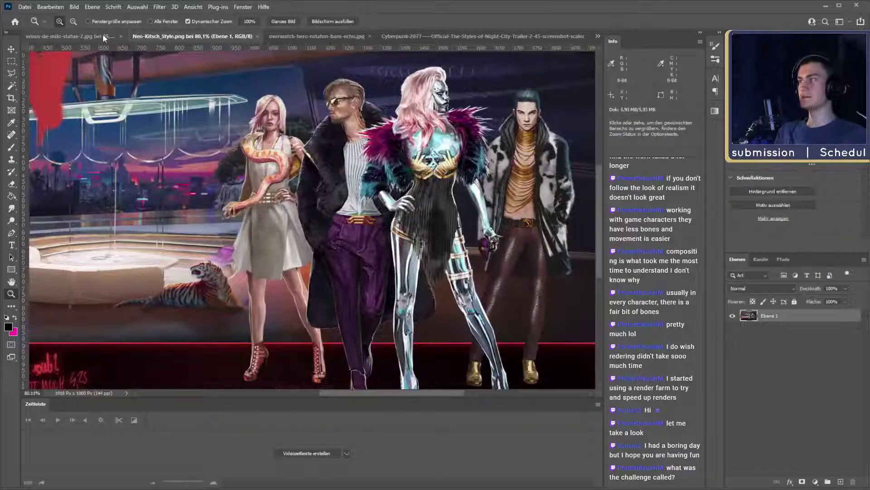
{"action": "left_click", "coordinate": [102, 36]}
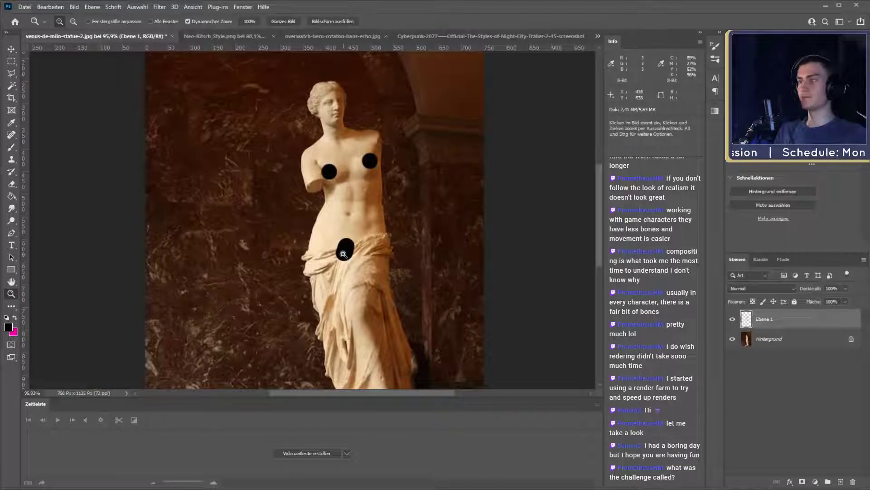
{"action": "scroll", "coordinate": [396, 171], "scroll_direction": "up", "scroll_amount": 1}
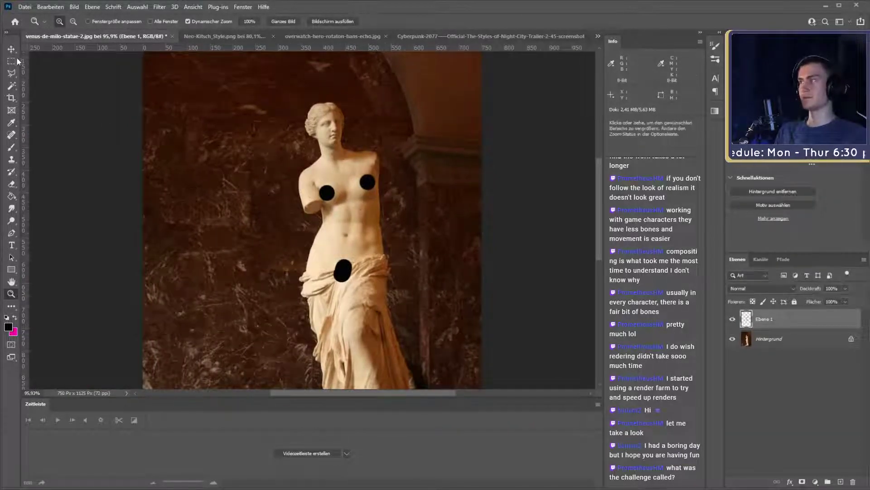
{"action": "key", "text": "v"}
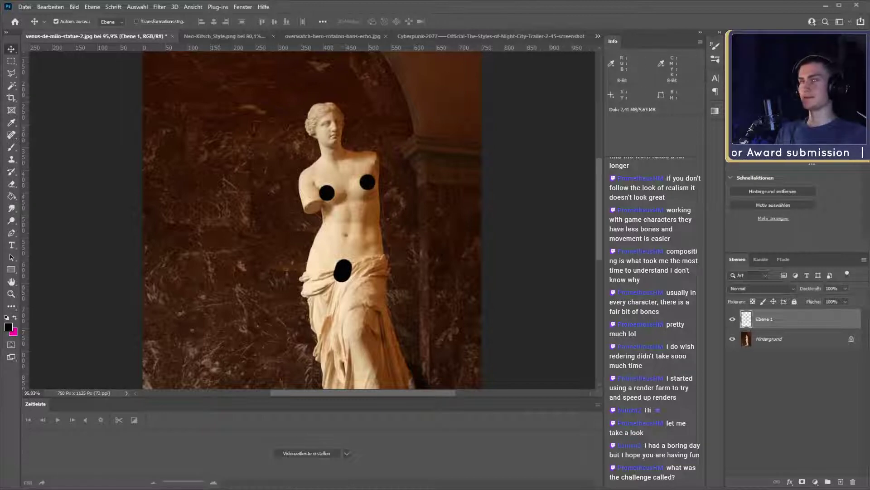
{"action": "key", "text": "z"}
{"action": "left_click_drag", "start_coordinate": [336, 216], "coordinate": [310, 220]}
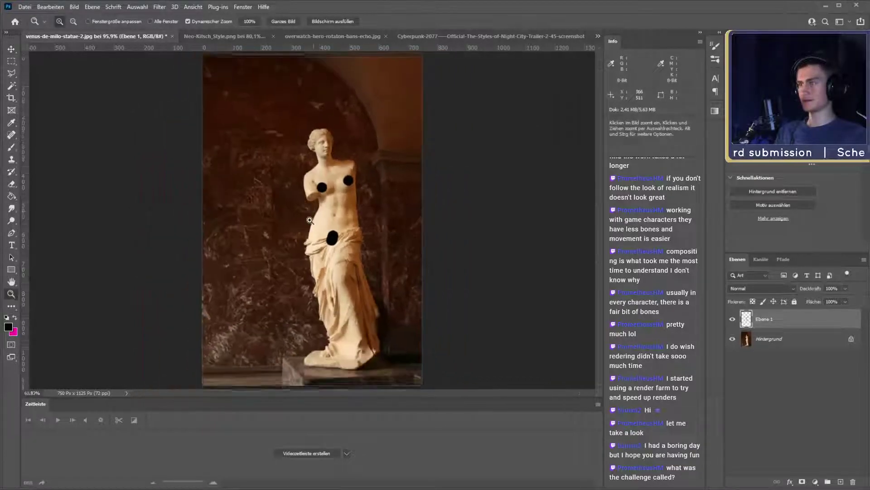
{"action": "key", "text": "v"}
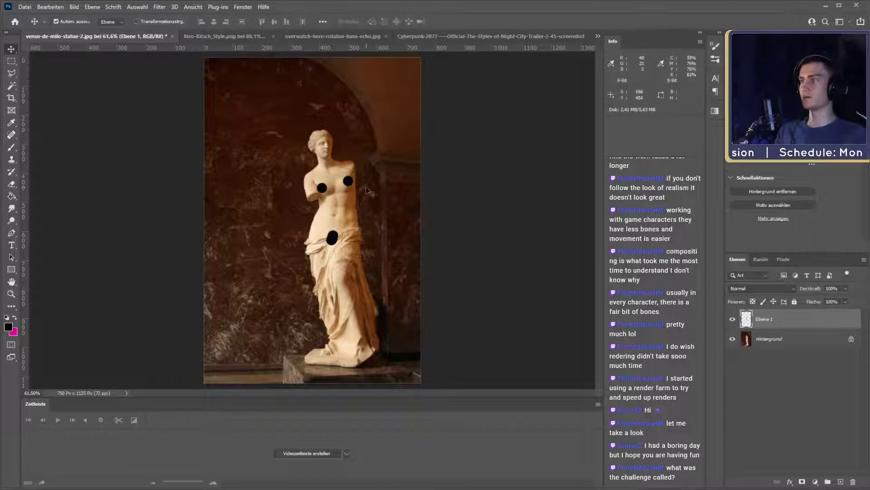
{"action": "key", "text": "z"}
{"action": "left_click_drag", "start_coordinate": [341, 183], "coordinate": [378, 186]}
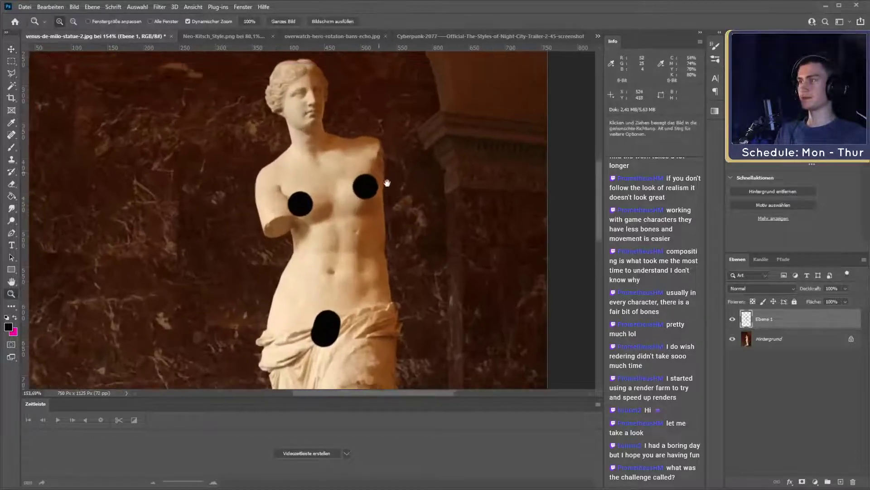
{"action": "key", "text": "v"}
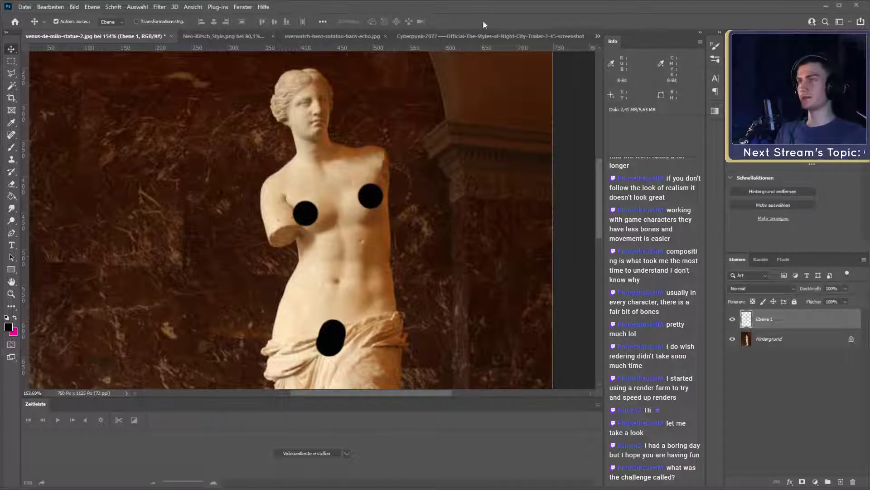
{"action": "key", "text": "z"}
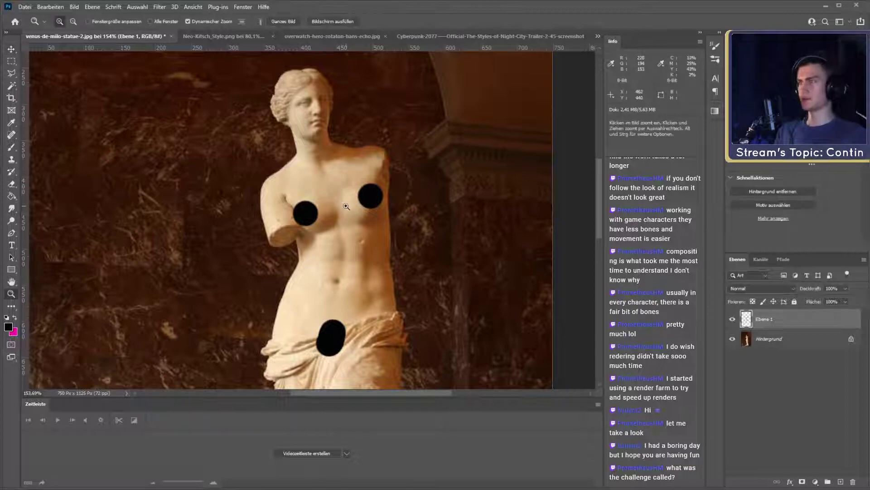
{"action": "left_click_drag", "start_coordinate": [344, 206], "coordinate": [332, 205]}
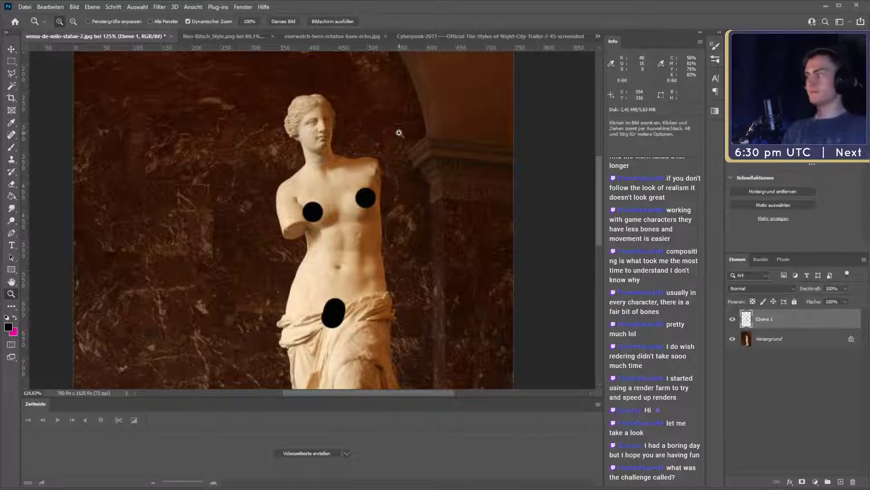
{"action": "left_click", "coordinate": [11, 49]}
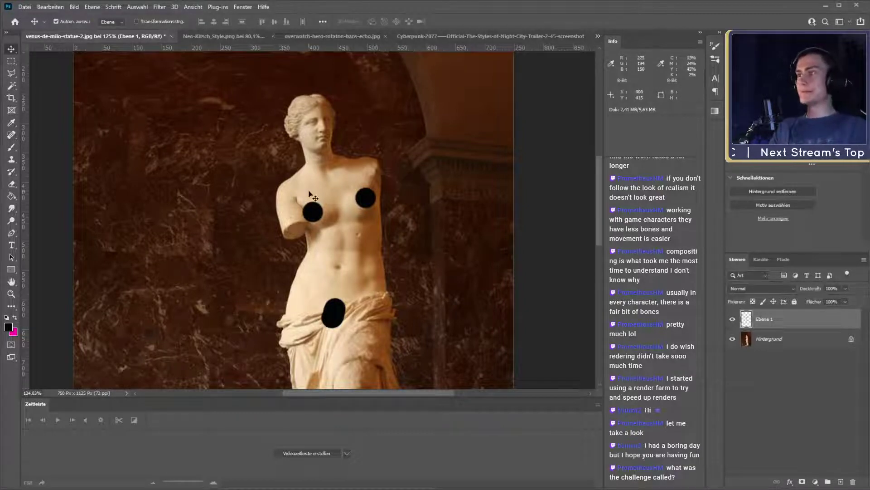
- Examine the Cyberpunk 2077 screenshot of the man in the studded jacket, from his neck implant to the full frame
{"action": "left_click", "coordinate": [497, 37]}
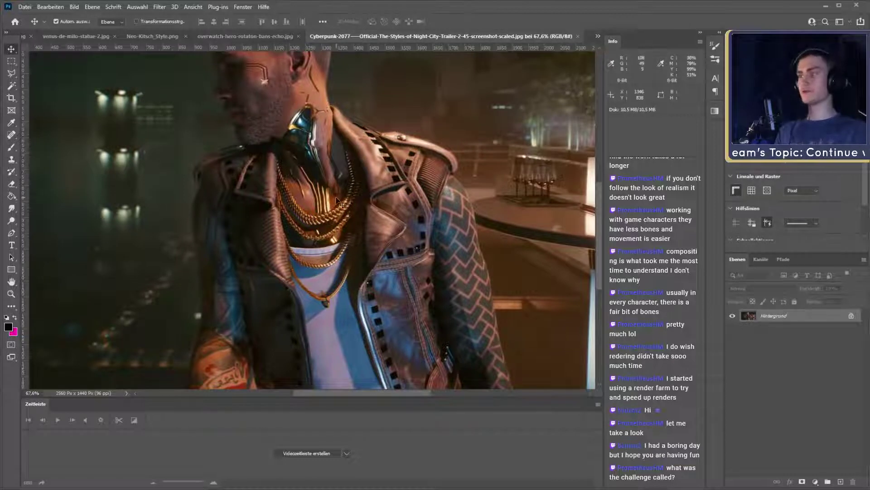
{"action": "key", "text": "z"}
{"action": "left_click_drag", "start_coordinate": [316, 200], "coordinate": [307, 222]}
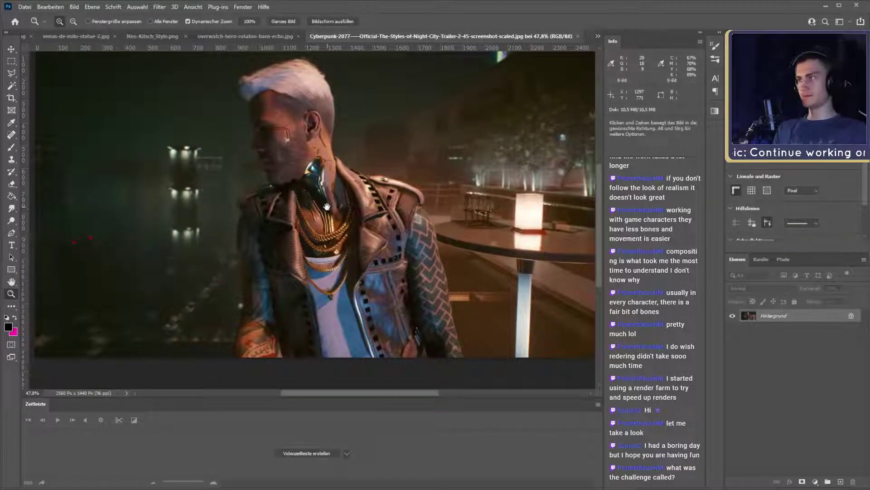
{"action": "left_click", "coordinate": [11, 49]}
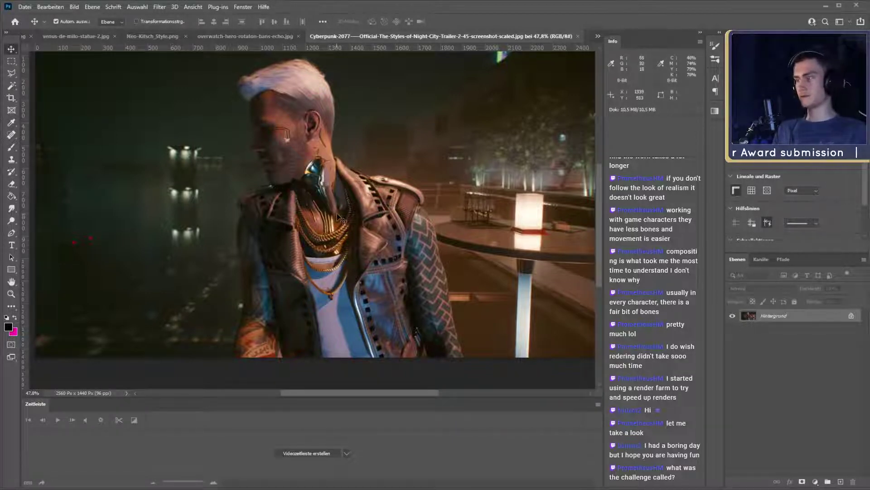
{"action": "key", "text": "z"}
{"action": "left_click_drag", "start_coordinate": [336, 205], "coordinate": [331, 203]}
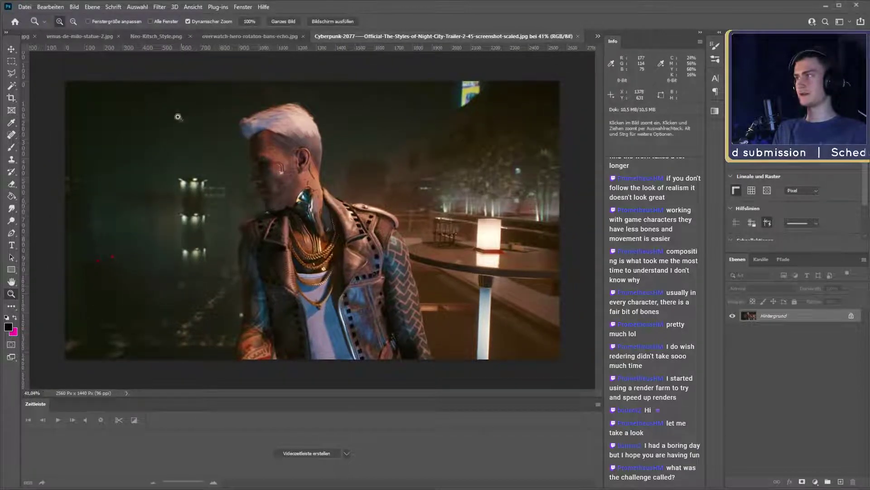
- Examine the full-body design of the robot character in Echo-portrait.png, from head and torso down to the legs
{"action": "key", "text": "v"}
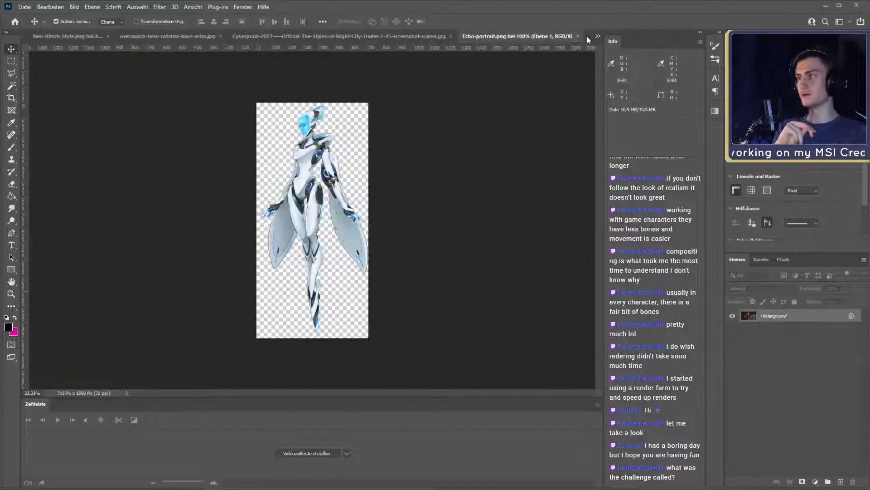
{"action": "key", "text": "z"}
{"action": "left_click_drag", "start_coordinate": [339, 179], "coordinate": [372, 183]}
{"action": "left_click_drag", "start_coordinate": [369, 148], "coordinate": [402, 179]}
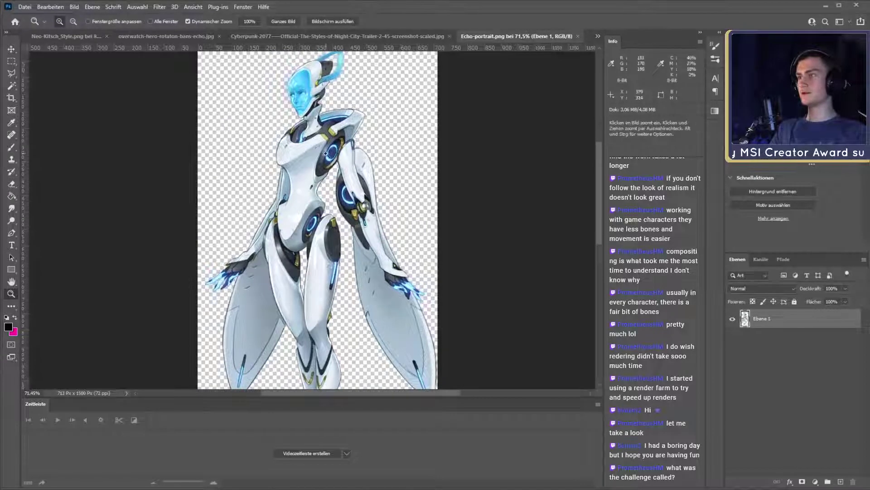
{"action": "left_click", "coordinate": [12, 53]}
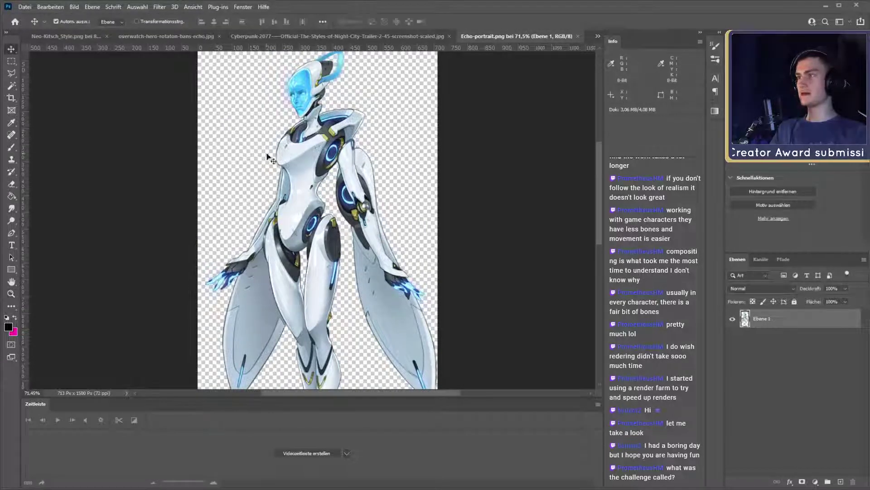
{"action": "left_click_drag", "start_coordinate": [336, 281], "coordinate": [366, 248]}
{"action": "left_click_drag", "start_coordinate": [353, 198], "coordinate": [352, 219]}
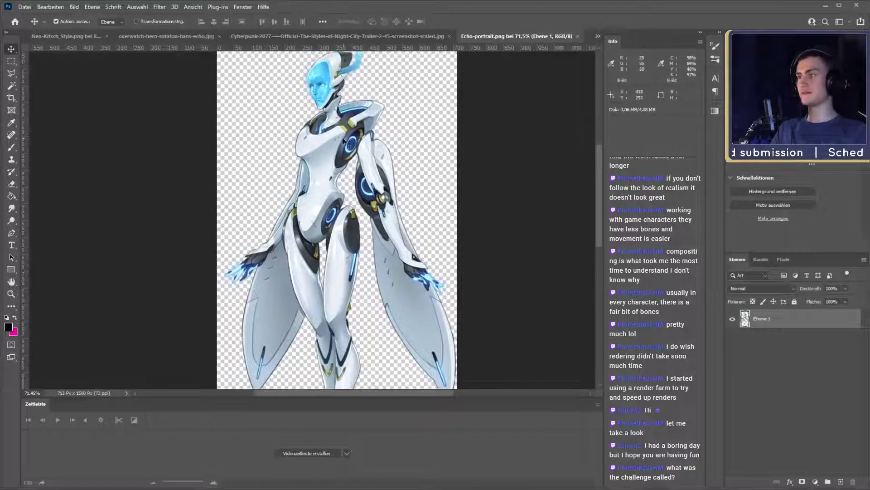
{"action": "left_click_drag", "start_coordinate": [399, 128], "coordinate": [383, 142]}
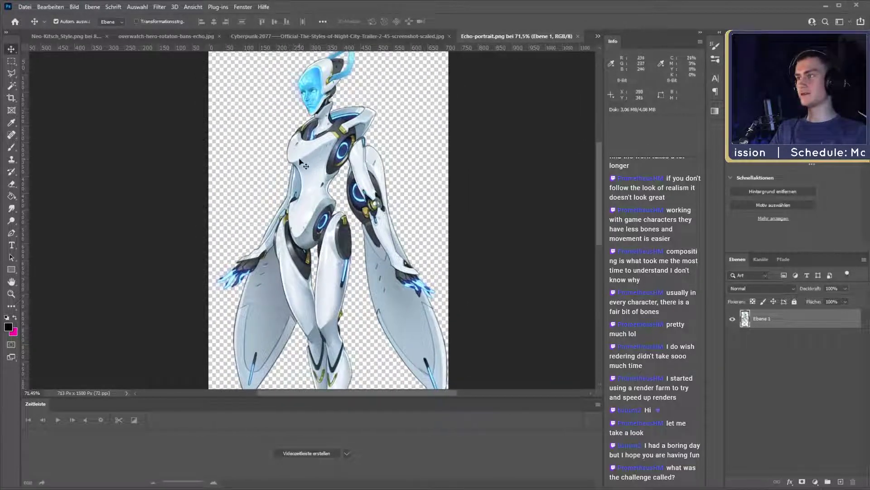
{"action": "scroll", "coordinate": [300, 170], "scroll_direction": "down", "scroll_amount": 1}
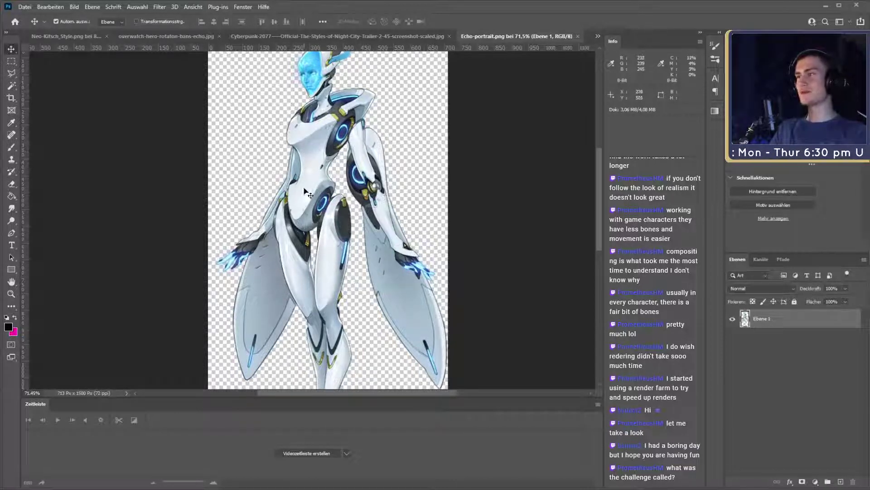
{"action": "left_click_drag", "start_coordinate": [317, 159], "coordinate": [326, 187]}
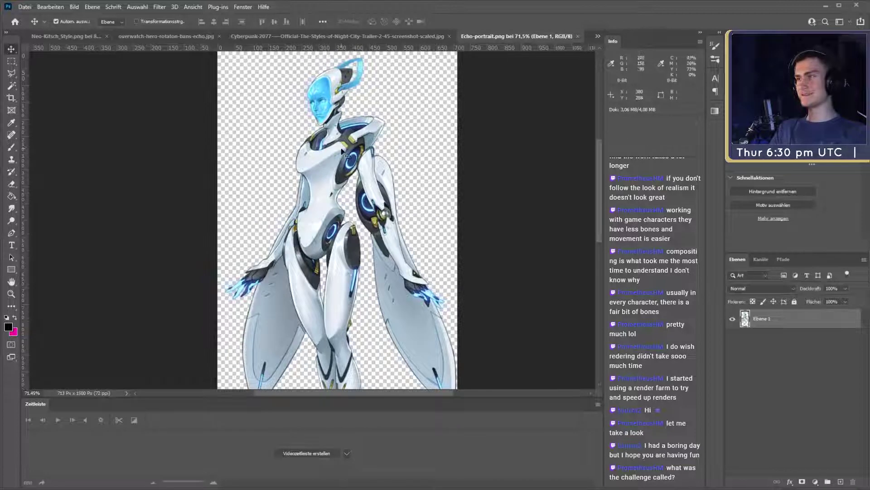
{"action": "left_click_drag", "start_coordinate": [375, 203], "coordinate": [364, 173]}
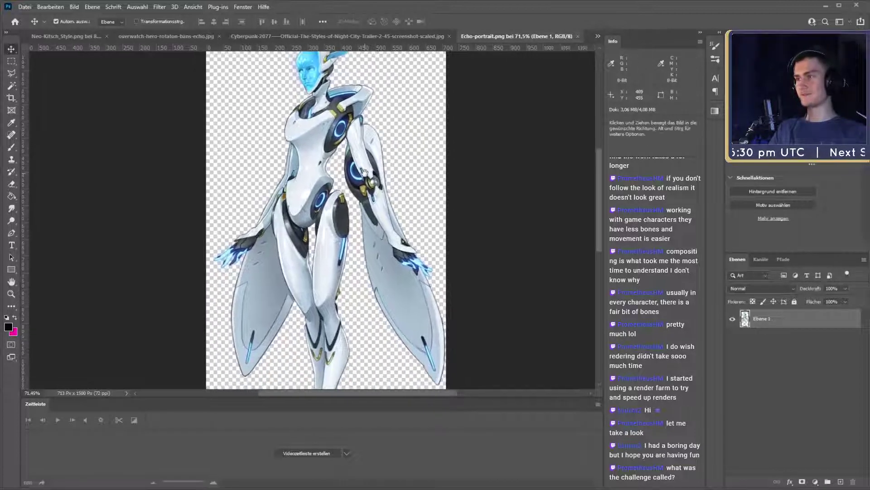
{"action": "left_click_drag", "start_coordinate": [367, 132], "coordinate": [361, 138]}
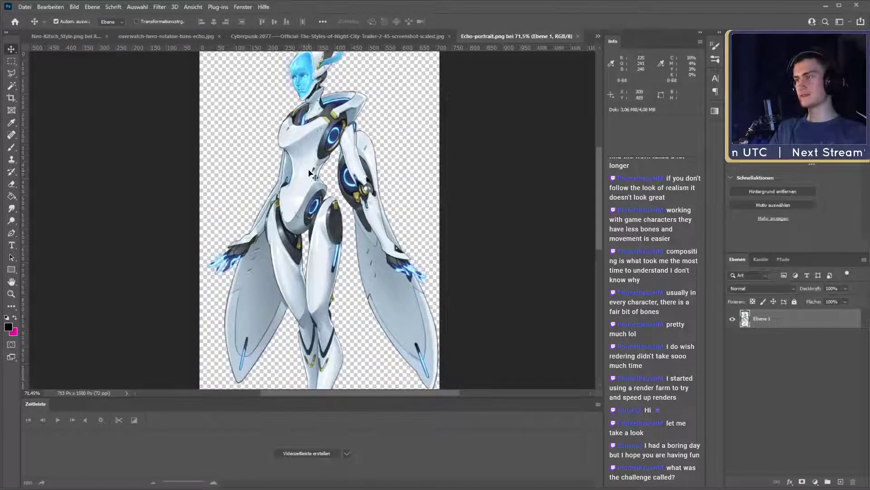
{"action": "key", "text": "space"}
{"action": "scroll", "coordinate": [359, 141], "scroll_direction": "down", "scroll_amount": 5}
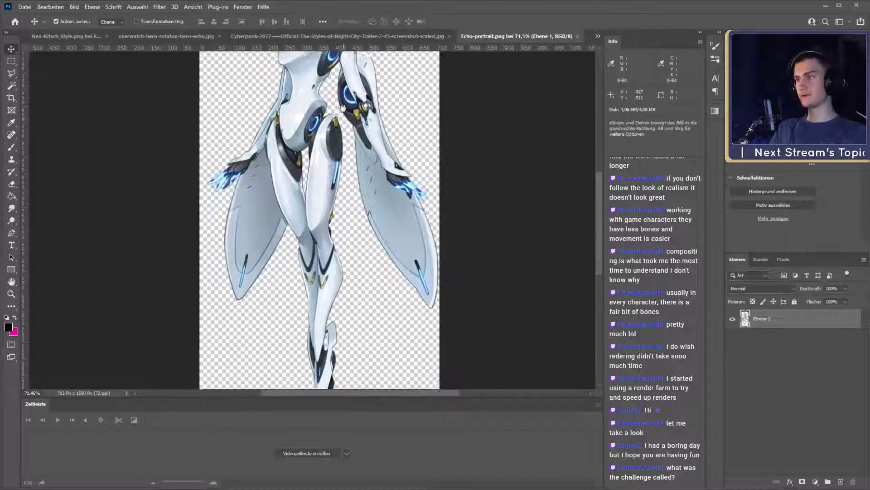
{"action": "scroll", "coordinate": [359, 149], "scroll_direction": "up", "scroll_amount": 5}
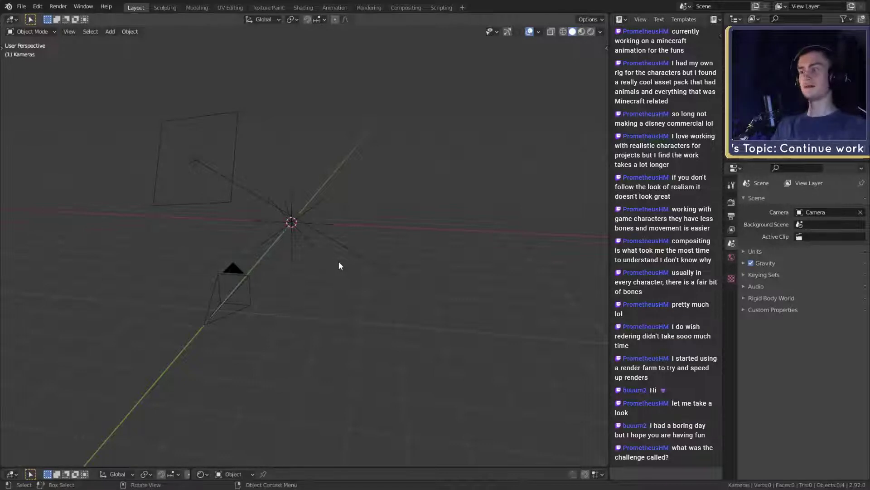
- Switch to Blender and add a UV sphere to the scene
{"action": "middle_click_drag", "start_coordinate": [344, 238], "coordinate": [323, 282]}
{"action": "key", "text": "shift+a"}
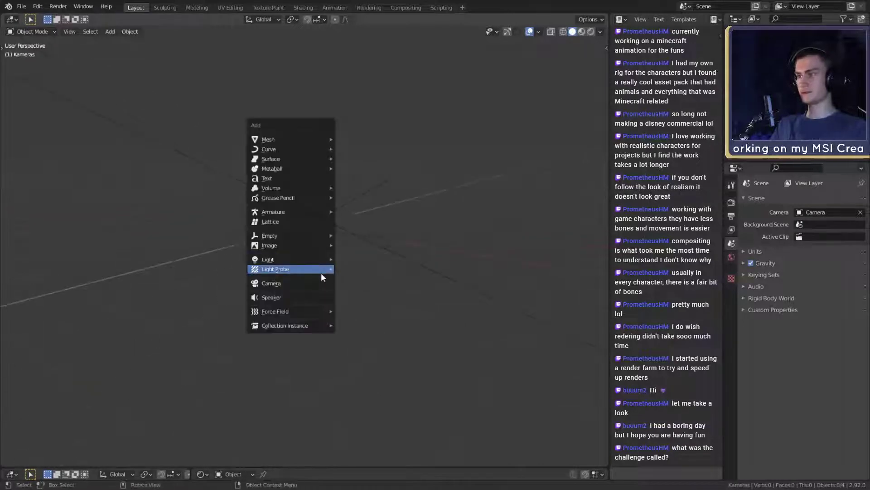
{"action": "mouse_move", "coordinate": [297, 138]}
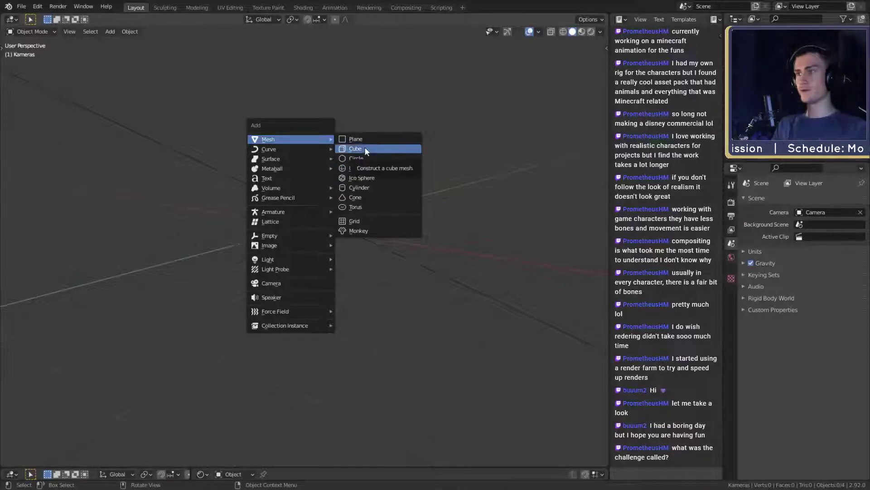
{"action": "left_click", "coordinate": [367, 170]}
{"action": "scroll", "coordinate": [413, 247], "scroll_direction": "up", "scroll_amount": 3}
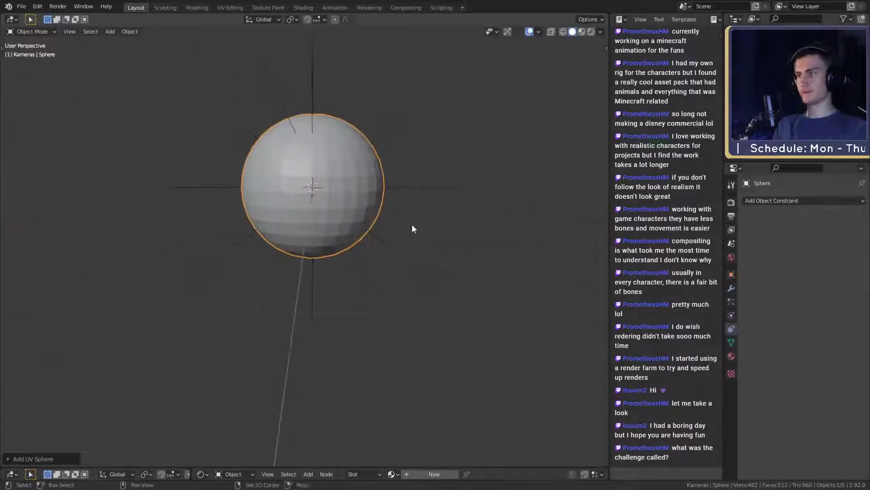
- Select a vertex on the front of the sphere in Edit Mode and enable proportional editing with Smooth falloff
{"action": "middle_click_drag", "start_coordinate": [451, 239], "coordinate": [372, 172]}
{"action": "key", "text": "Tab"}
{"action": "left_click", "coordinate": [323, 187]}
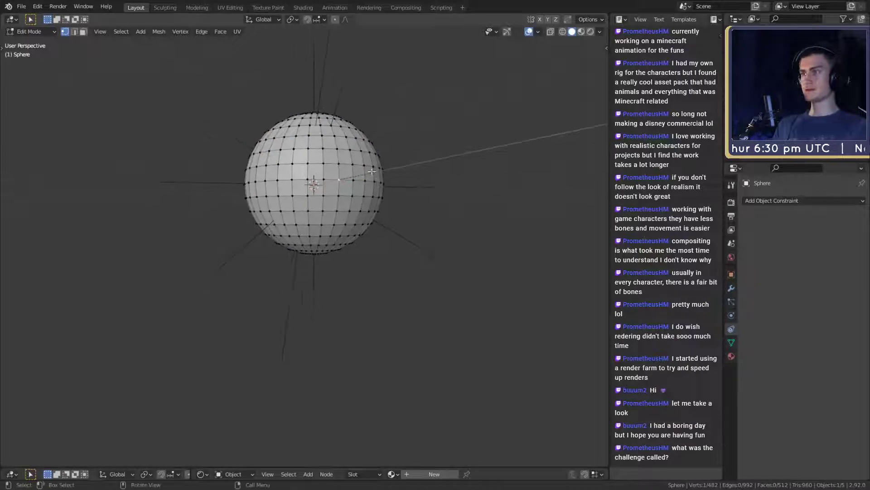
{"action": "left_click", "coordinate": [346, 19]}
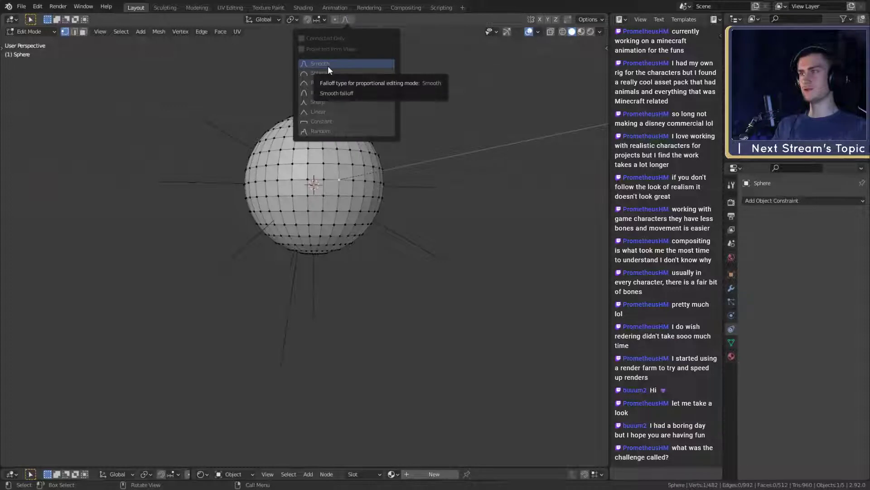
{"action": "left_click", "coordinate": [327, 64]}
{"action": "left_click", "coordinate": [335, 19]}
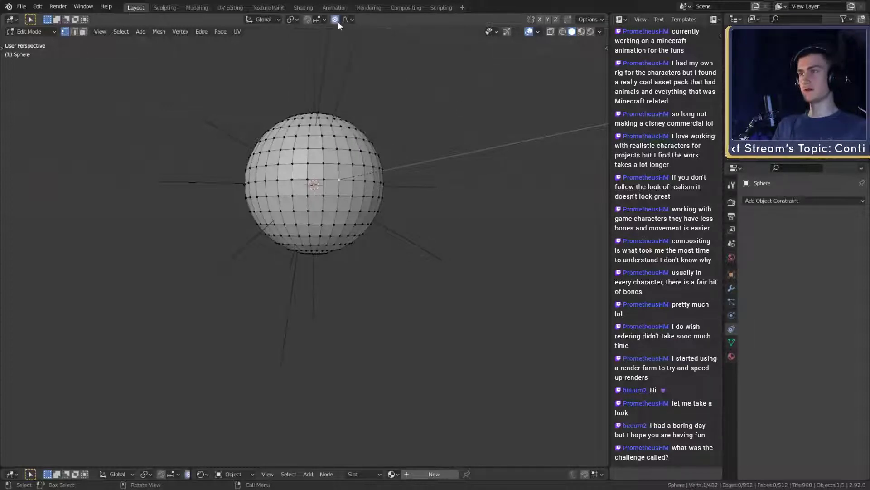
- Try to pull the selected vertex about 1.35 m down along the Z axis with proportional editing
{"action": "key", "text": "g"}
{"action": "key", "text": "z"}
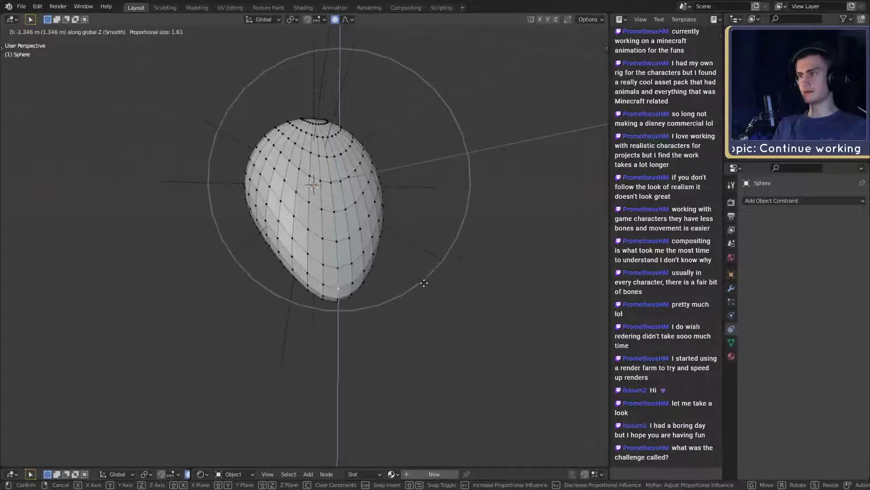
{"action": "right_click", "coordinate": [424, 282]}
- Leave Edit Mode and return the sphere to Object Mode
{"action": "middle_click_drag", "start_coordinate": [397, 229], "coordinate": [385, 211], "text": "shift"}
{"action": "middle_click_drag", "start_coordinate": [386, 211], "coordinate": [543, 215]}
{"action": "key", "text": "Tab"}
{"action": "key", "text": "Tab"}
{"action": "key", "text": "Tab"}
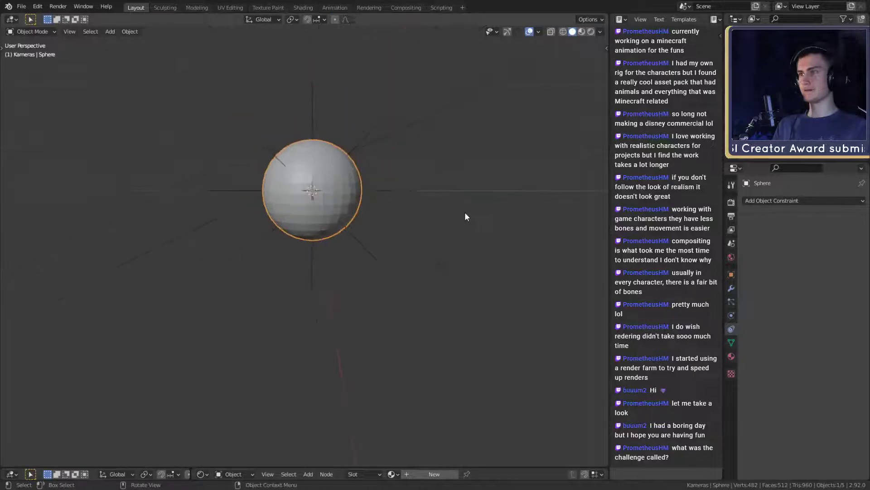
{"action": "middle_click_drag", "start_coordinate": [464, 211], "coordinate": [309, 225]}
{"action": "key", "text": "shift+a"}
{"action": "mouse_move", "coordinate": [273, 196]}
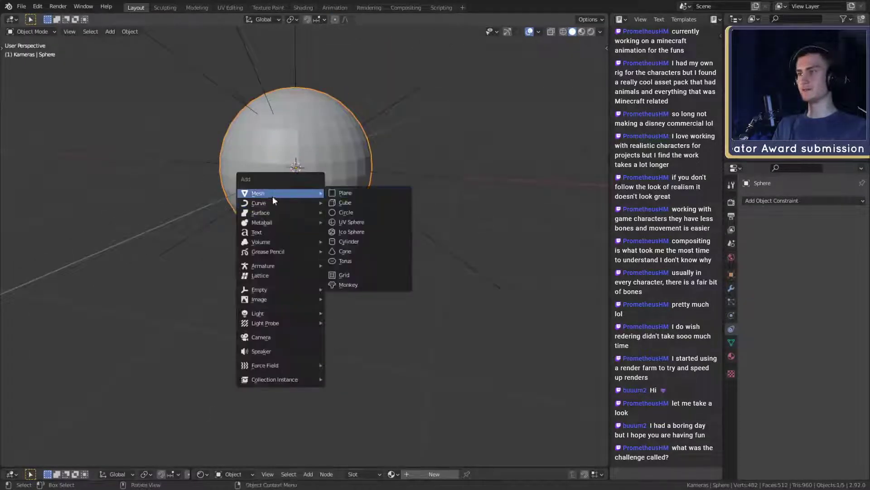
{"action": "left_click", "coordinate": [347, 201]}
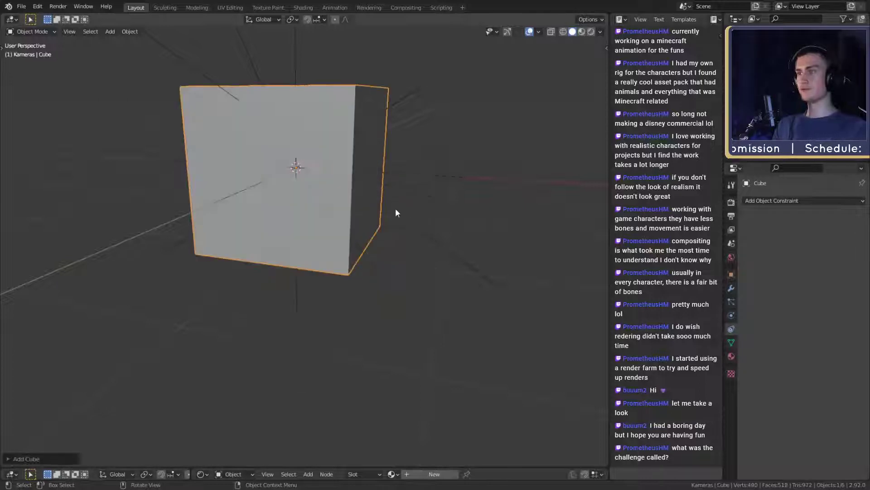
{"action": "key", "text": "s"}
{"action": "right_click", "coordinate": [436, 200]}
{"action": "key", "text": "Delete"}
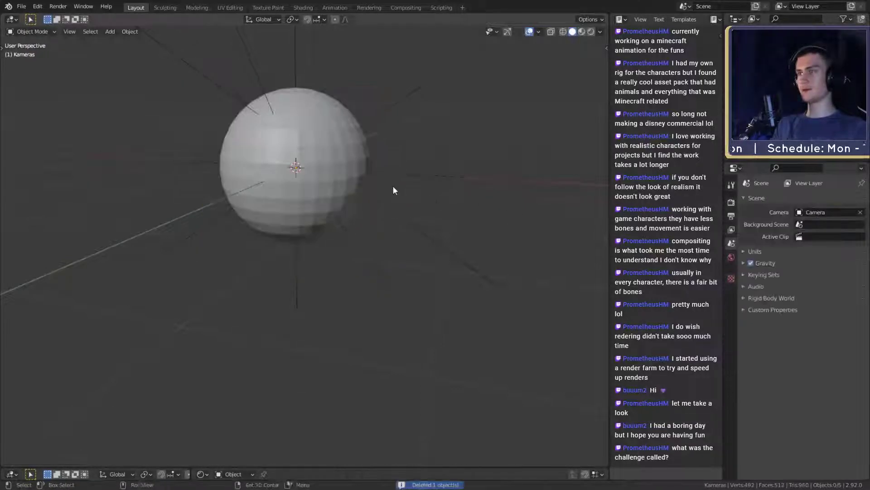
- Add a cylinder around the sphere and move it about 0.9 m down along the Z axis
{"action": "key", "text": "shift+a"}
{"action": "left_click", "coordinate": [439, 234]}
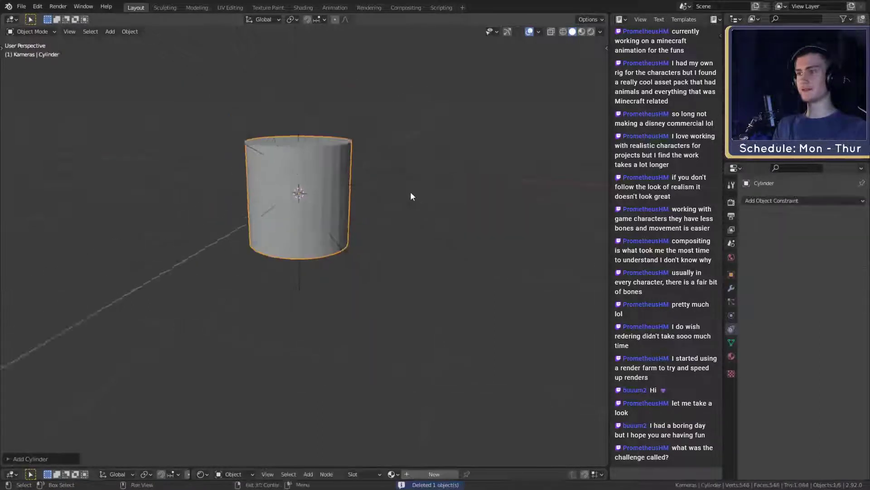
{"action": "key", "text": "s"}
{"action": "left_click", "coordinate": [437, 235]}
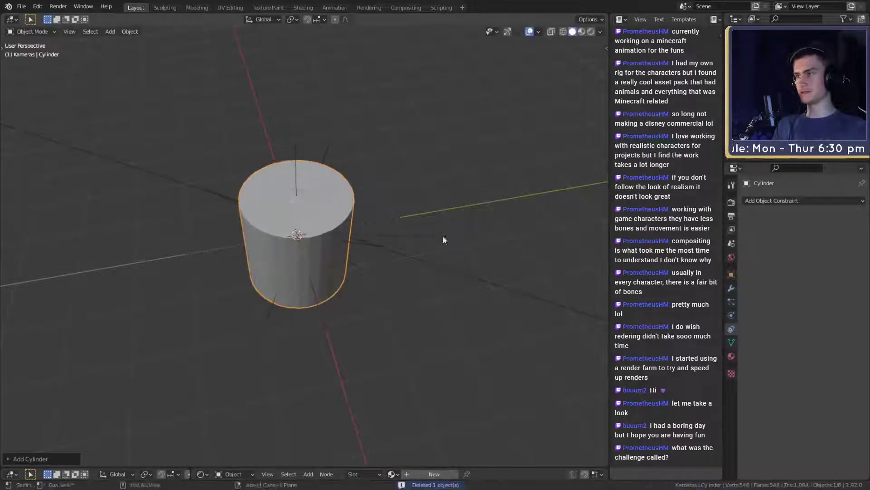
{"action": "key", "text": "g"}
{"action": "key", "text": "z"}
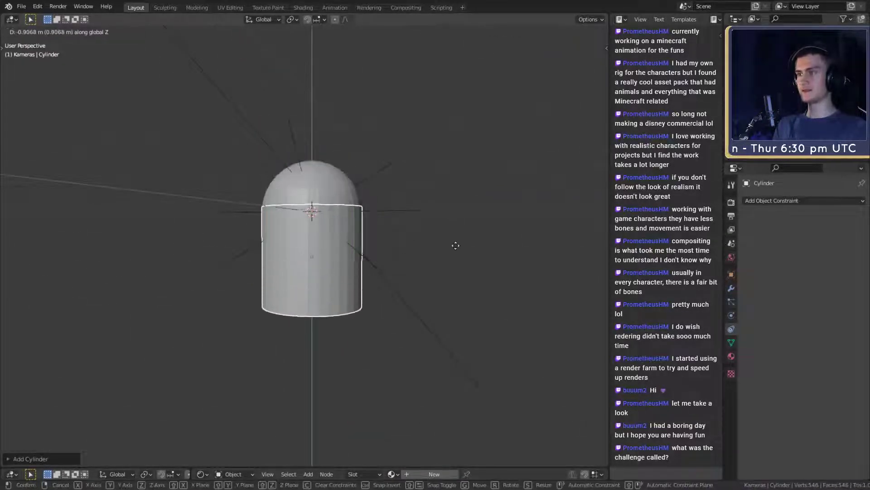
{"action": "left_click", "coordinate": [450, 243]}
- Scale the cylinder slightly so that its diameter matches the sphere
{"action": "scroll", "coordinate": [447, 238], "scroll_direction": "up", "scroll_amount": 3}
{"action": "middle_click_drag", "start_coordinate": [447, 234], "coordinate": [410, 247]}
{"action": "scroll", "coordinate": [417, 246], "scroll_direction": "up", "scroll_amount": 3}
{"action": "key", "text": "s"}
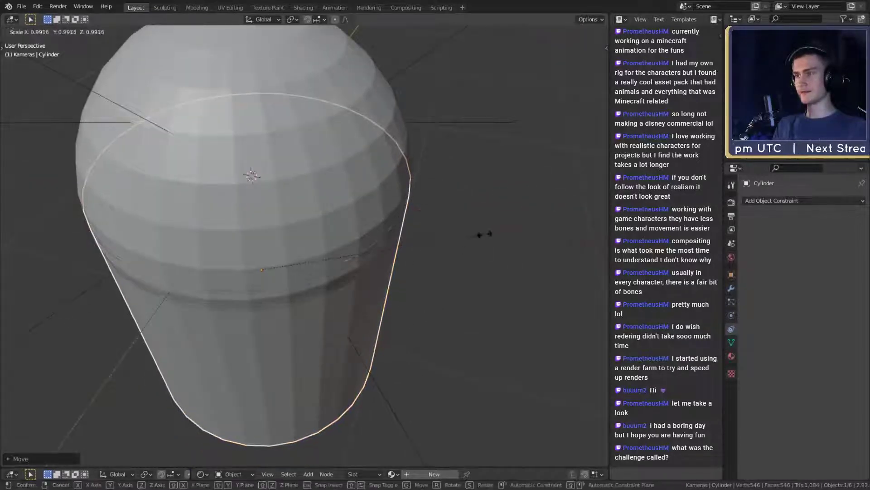
{"action": "left_click", "coordinate": [443, 233]}
{"action": "scroll", "coordinate": [356, 220], "scroll_direction": "down", "scroll_amount": 4}
{"action": "scroll", "coordinate": [325, 226], "scroll_direction": "up", "scroll_amount": 3}
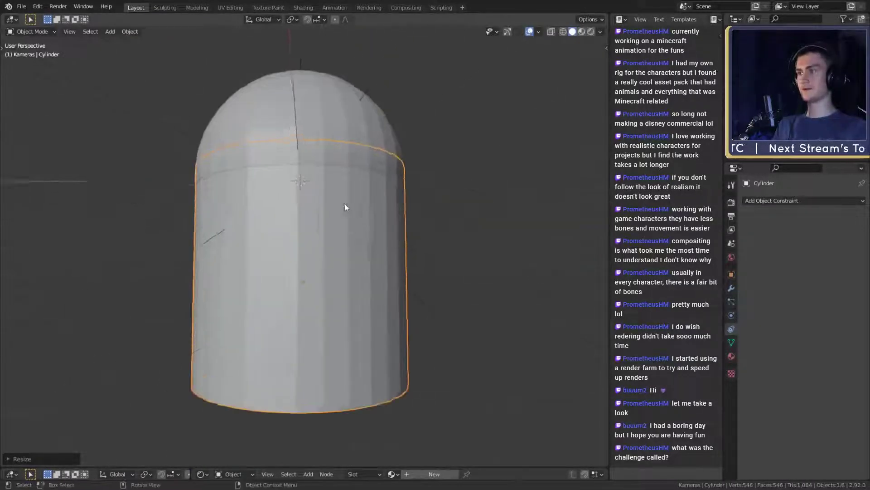
- Shorten the cylinder along the Z axis to roughly half its height, so its upper rim sits below the sphere's middle
{"action": "scroll", "coordinate": [373, 225], "scroll_direction": "down", "scroll_amount": 3}
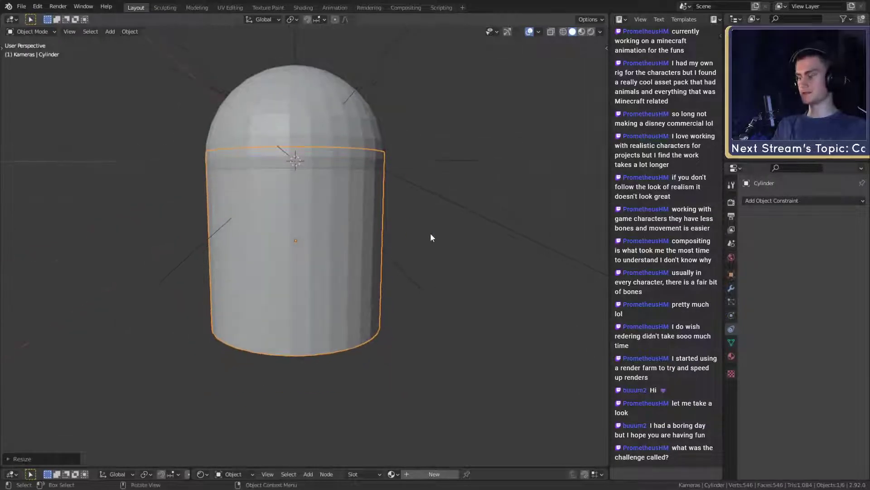
{"action": "key", "text": "s"}
{"action": "key", "text": "z"}
{"action": "left_click", "coordinate": [396, 223]}
{"action": "middle_click_drag", "start_coordinate": [396, 222], "coordinate": [448, 235], "text": "shift"}
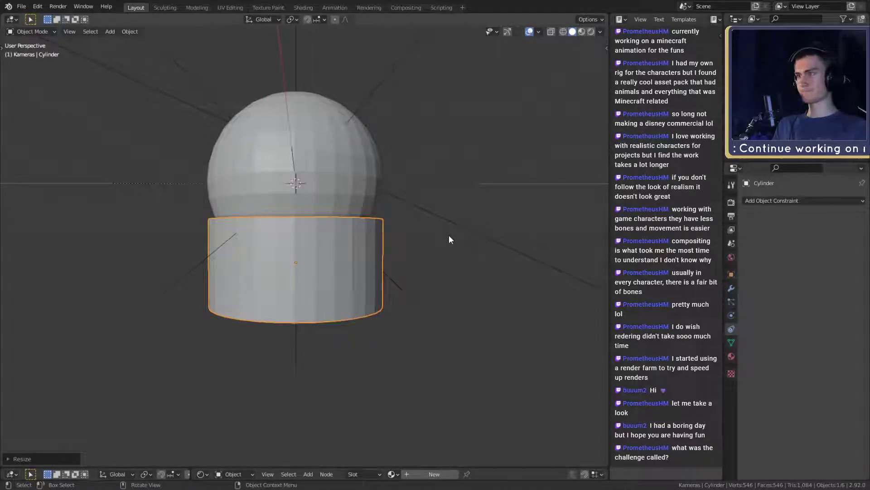
{"action": "middle_click_drag", "start_coordinate": [449, 234], "coordinate": [302, 230]}
- Select two front side faces of the cylinder in Edit Mode, grow the selection twice and undo the last growth
{"action": "key", "text": "Tab"}
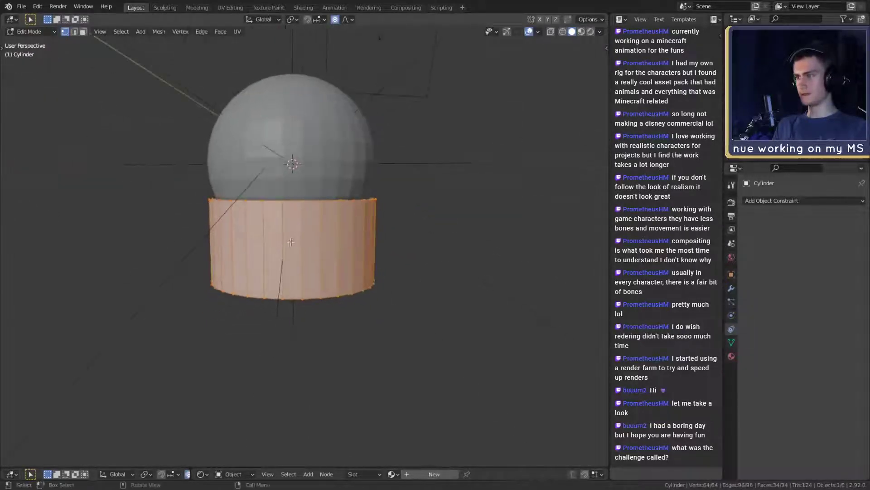
{"action": "key", "text": "3"}
{"action": "left_click", "coordinate": [291, 241]}
{"action": "left_click", "coordinate": [273, 244], "text": "shift"}
{"action": "key", "text": "ctrl+KP_Add"}
{"action": "key", "text": "ctrl+KP_Add"}
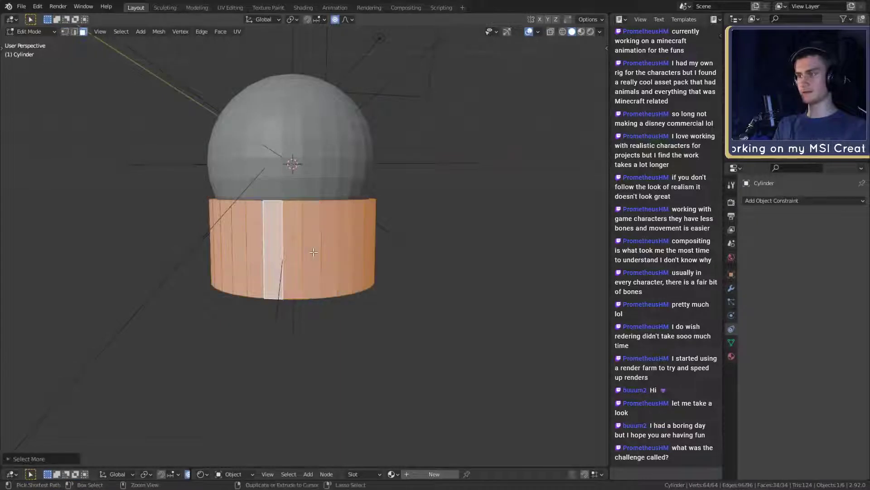
{"action": "key", "text": "ctrl+z"}
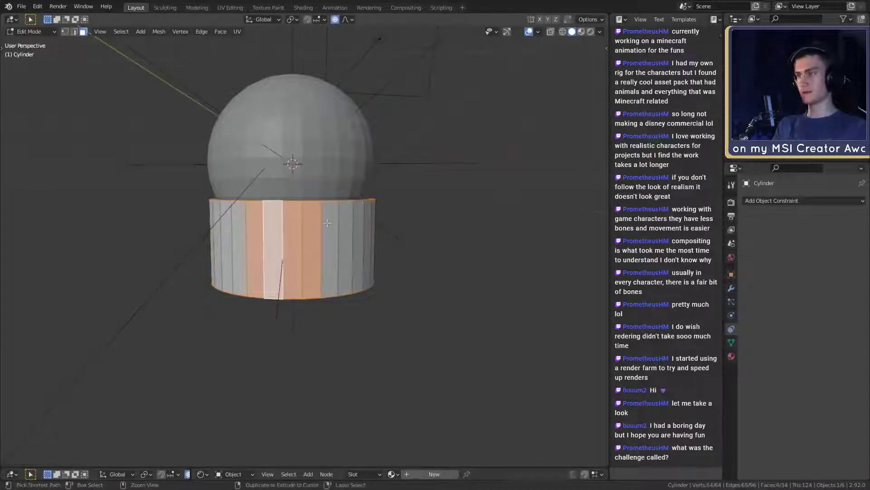
- Select the run of side faces covering half of the cylinder's circumference and delete them
{"action": "middle_click_drag", "start_coordinate": [329, 223], "coordinate": [349, 243]}
{"action": "middle_click_drag", "start_coordinate": [283, 244], "coordinate": [458, 240]}
{"action": "left_click", "coordinate": [308, 238]}
{"action": "left_click", "coordinate": [294, 246]}
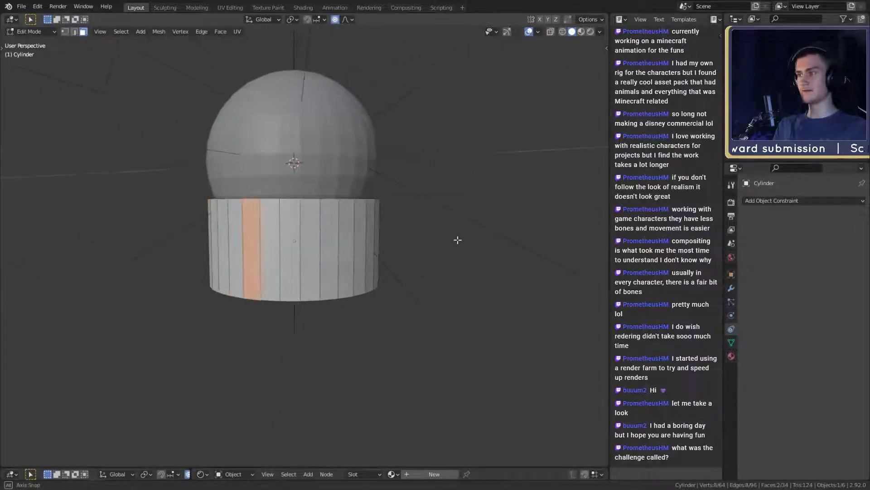
{"action": "middle_click_drag", "start_coordinate": [352, 243], "coordinate": [334, 233]}
{"action": "left_click", "coordinate": [363, 242], "text": "ctrl"}
{"action": "key", "text": "x"}
{"action": "left_click", "coordinate": [368, 251]}
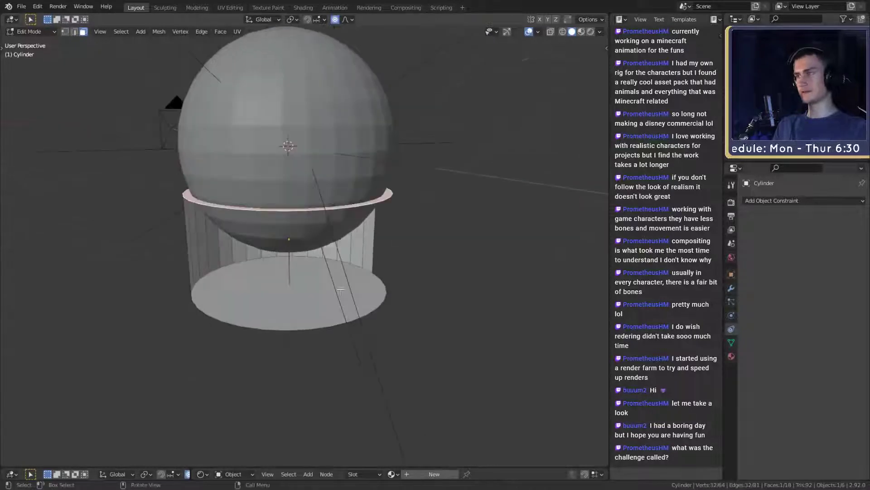
- Delete the round top and bottom cap faces of the half cylinder
{"action": "key", "text": "x"}
{"action": "left_click", "coordinate": [311, 300], "text": "shift"}
{"action": "key", "text": "x"}
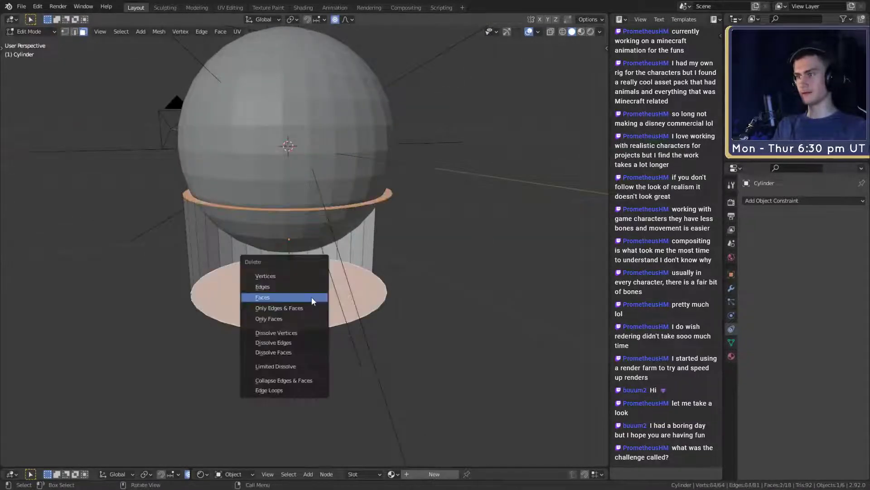
{"action": "left_click", "coordinate": [277, 298]}
- Select the open bottom rim of the half cylinder and fill it with a face
{"action": "middle_click_drag", "start_coordinate": [355, 285], "coordinate": [378, 245]}
{"action": "left_click", "coordinate": [394, 252]}
{"action": "left_click", "coordinate": [407, 263]}
{"action": "key", "text": "f"}
- Select the curved edges along the open top rim of the half cylinder and fill the rim with a face
{"action": "left_click", "coordinate": [203, 225]}
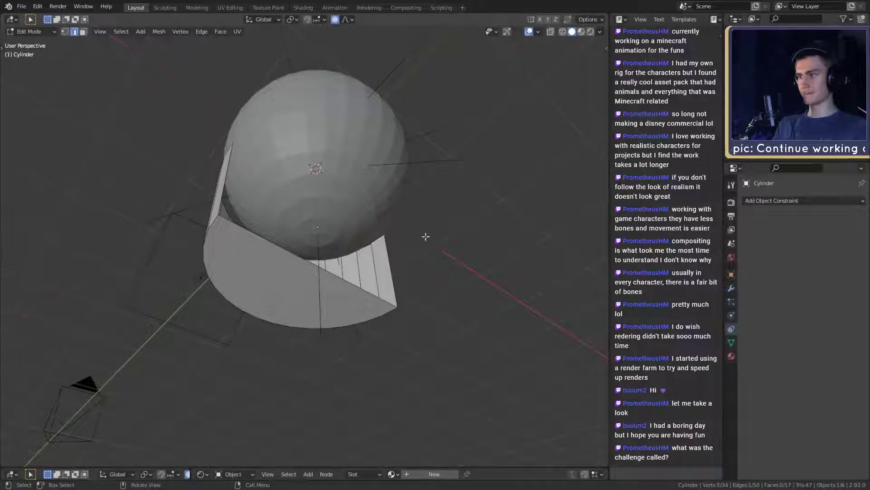
{"action": "mouse_move", "coordinate": [426, 236]}
{"action": "middle_mouse_down"}
{"action": "mouse_move", "coordinate": [213, 250]}
{"action": "mouse_move", "coordinate": [413, 226]}
{"action": "middle_mouse_up"}
{"action": "left_click", "coordinate": [213, 243], "text": "ctrl"}
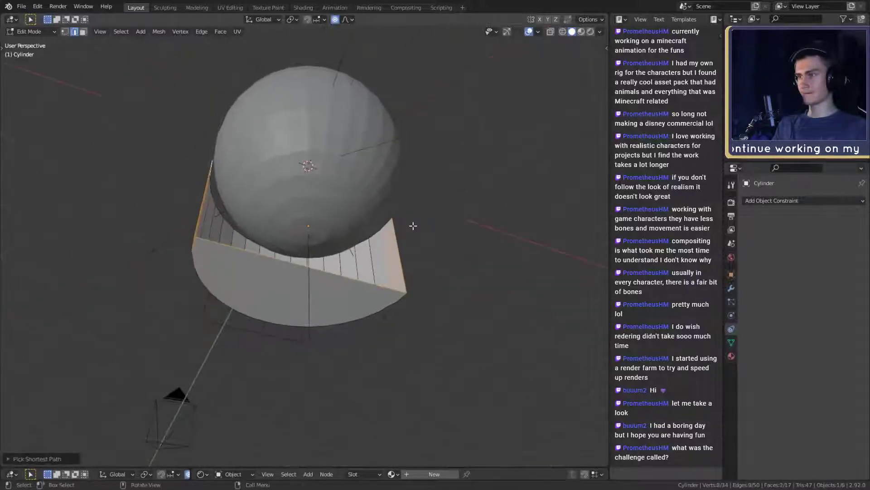
{"action": "left_click", "coordinate": [350, 245]}
{"action": "middle_click_drag", "start_coordinate": [350, 249], "coordinate": [394, 235]}
{"action": "left_click", "coordinate": [203, 212], "text": "ctrl"}
{"action": "left_click", "coordinate": [412, 200]}
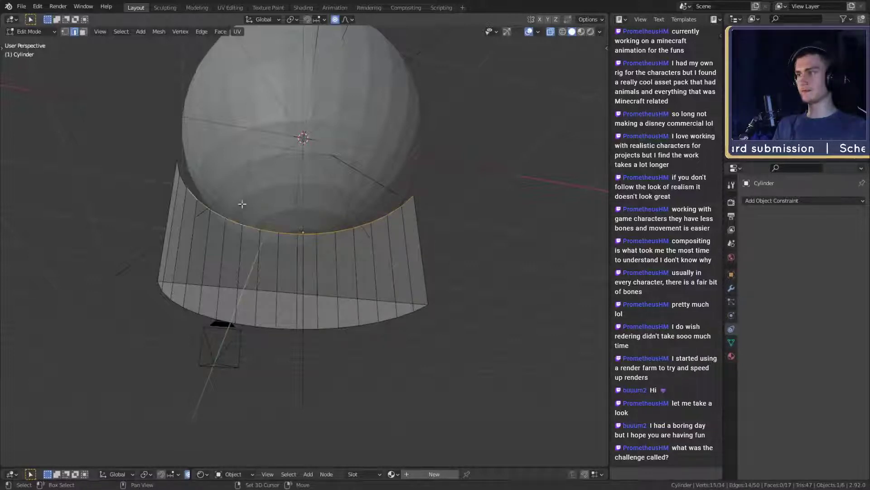
{"action": "middle_click_drag", "start_coordinate": [242, 204], "coordinate": [416, 249]}
{"action": "left_click", "coordinate": [197, 216], "text": "shift"}
{"action": "left_click", "coordinate": [181, 208], "text": "shift"}
{"action": "scroll", "coordinate": [246, 229], "scroll_direction": "down", "scroll_amount": 4}
{"action": "scroll", "coordinate": [437, 245], "scroll_direction": "up", "scroll_amount": 3}
- In Object Mode, move the half cylinder up against the sphere and stretch it taller along the Z axis
{"action": "key", "text": "Tab"}
{"action": "key", "text": "g"}
{"action": "left_click", "coordinate": [378, 250]}
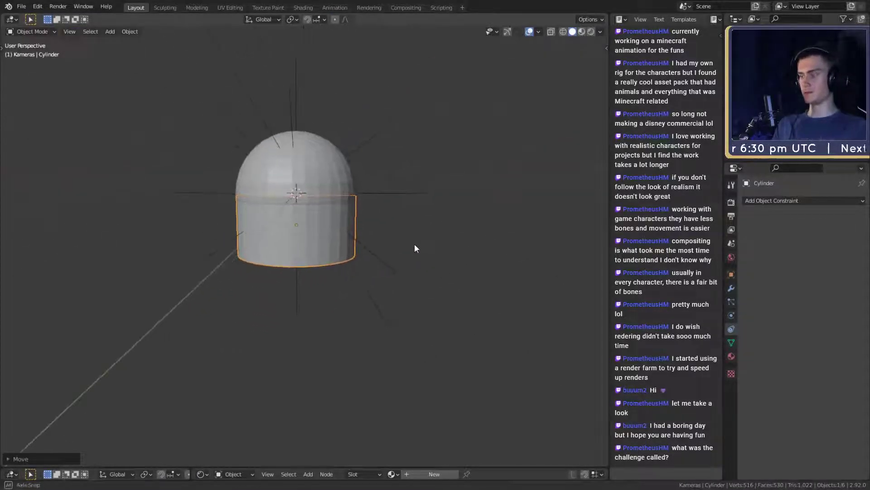
{"action": "key", "text": "s"}
{"action": "key", "text": "z"}
{"action": "left_click", "coordinate": [475, 237]}
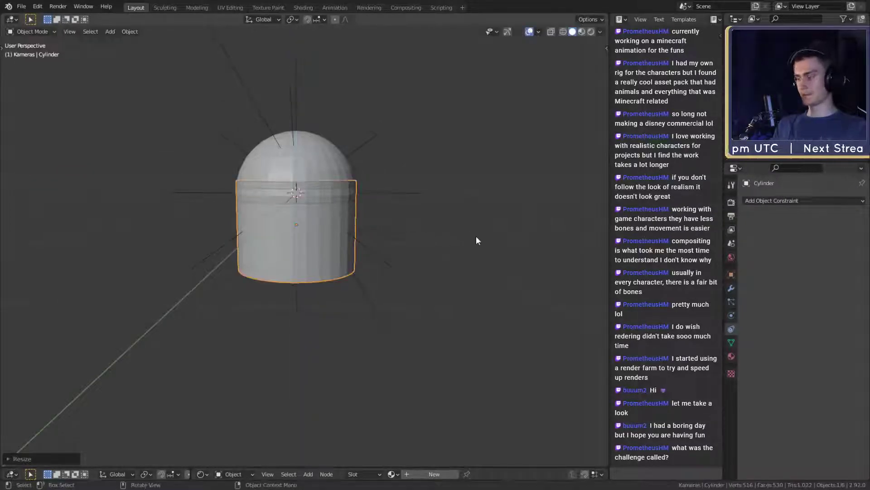
- Lower the half cylinder along the Z axis until its top rim lines up with the sphere's middle
{"action": "key", "text": "g"}
{"action": "key", "text": "z"}
{"action": "left_click", "coordinate": [469, 253]}
{"action": "middle_click_drag", "start_coordinate": [470, 253], "coordinate": [457, 241]}
{"action": "key", "text": "g"}
{"action": "key", "text": "z"}
{"action": "left_click", "coordinate": [462, 239]}
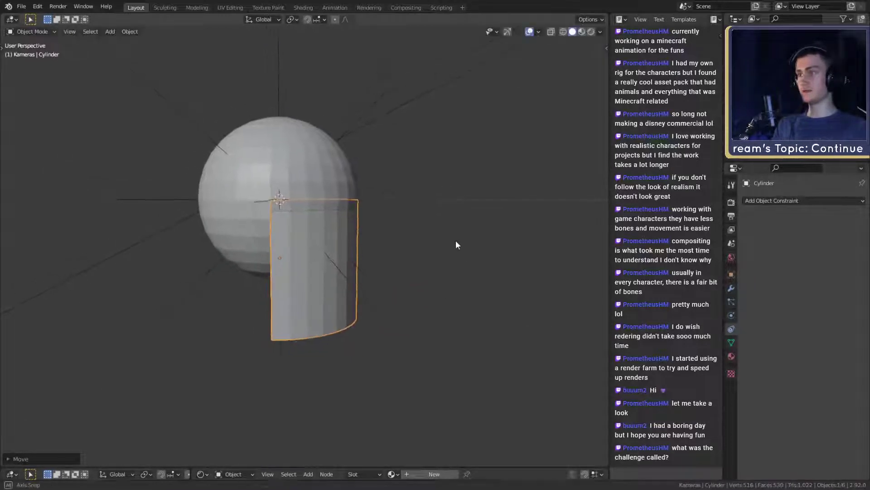
- Shift the half cylinder about -0.02 m along the Y axis
{"action": "key", "text": "g"}
{"action": "key", "text": "x"}
{"action": "key", "text": "y"}
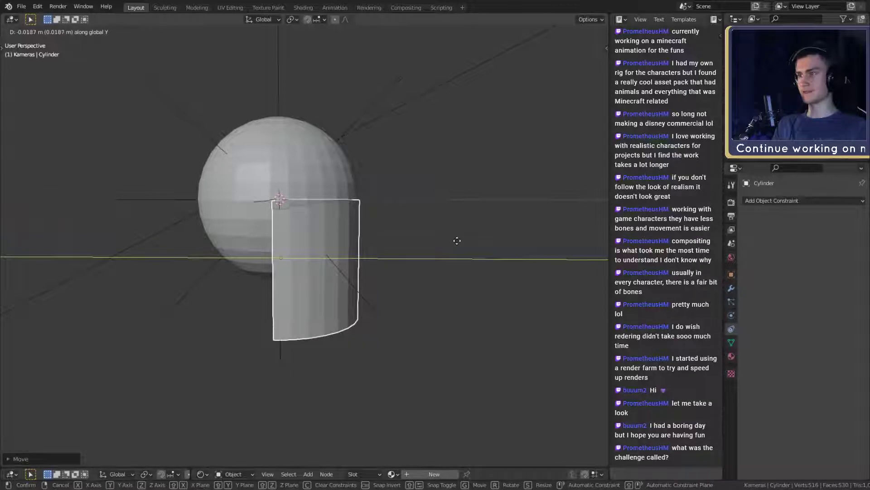
{"action": "left_click", "coordinate": [457, 241]}
- Try to narrow the half cylinder's bottom face to about 0.97 along the X axis with proportional editing
{"action": "middle_click_drag", "start_coordinate": [502, 269], "coordinate": [458, 274]}
{"action": "key", "text": "Tab"}
{"action": "left_click", "coordinate": [284, 270]}
{"action": "key", "text": "s"}
{"action": "key", "text": "x"}
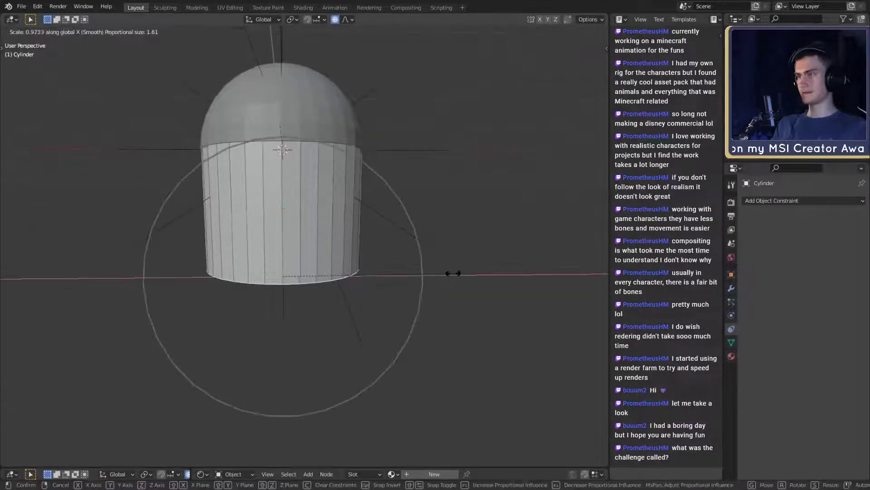
{"action": "left_click", "coordinate": [433, 271]}
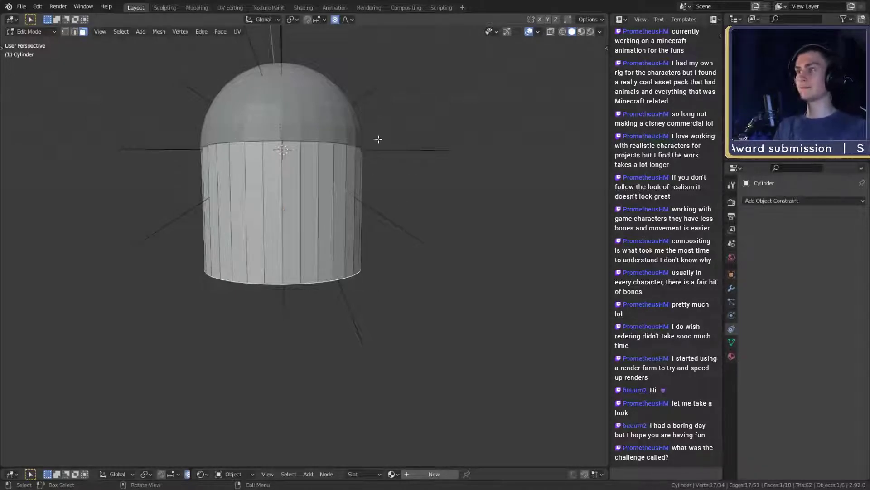
{"action": "key", "text": "Tab"}
- Close the flat open back of the half cylinder with a face between its two outer vertical edges
{"action": "middle_click_drag", "start_coordinate": [390, 202], "coordinate": [286, 272]}
{"action": "scroll", "coordinate": [388, 249], "scroll_direction": "up", "scroll_amount": 2}
{"action": "key", "text": "Tab"}
{"action": "left_click", "coordinate": [369, 258]}
{"action": "left_click", "coordinate": [366, 262]}
{"action": "left_click", "coordinate": [215, 274], "text": "shift"}
{"action": "key", "text": "f"}
{"action": "middle_click_drag", "start_coordinate": [217, 274], "coordinate": [552, 290]}
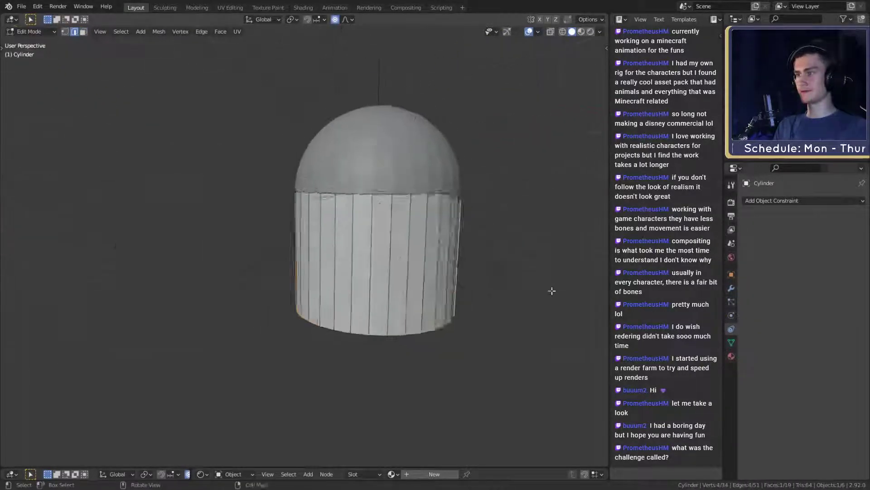
{"action": "key", "text": "Tab"}
- Give the half cylinder a level 2 subdivision and add a horizontal loop cut close to its top rim
{"action": "middle_click_drag", "start_coordinate": [489, 287], "coordinate": [408, 259]}
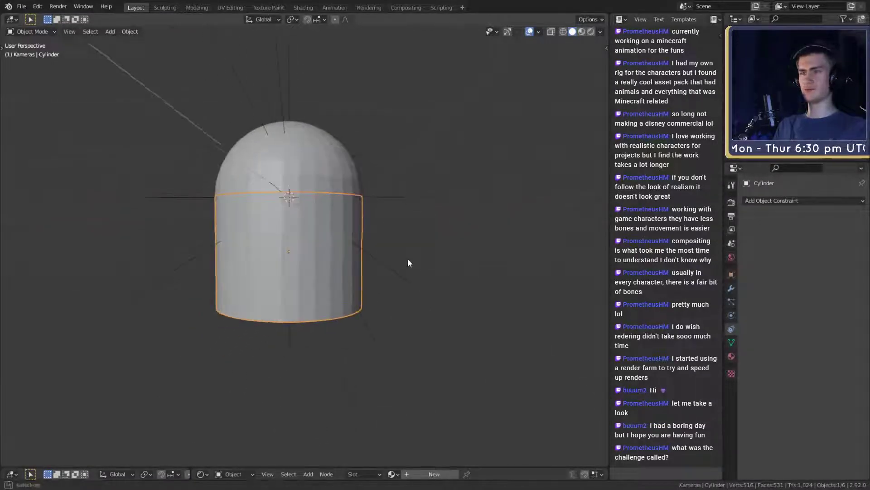
{"action": "key", "text": "ctrl+2"}
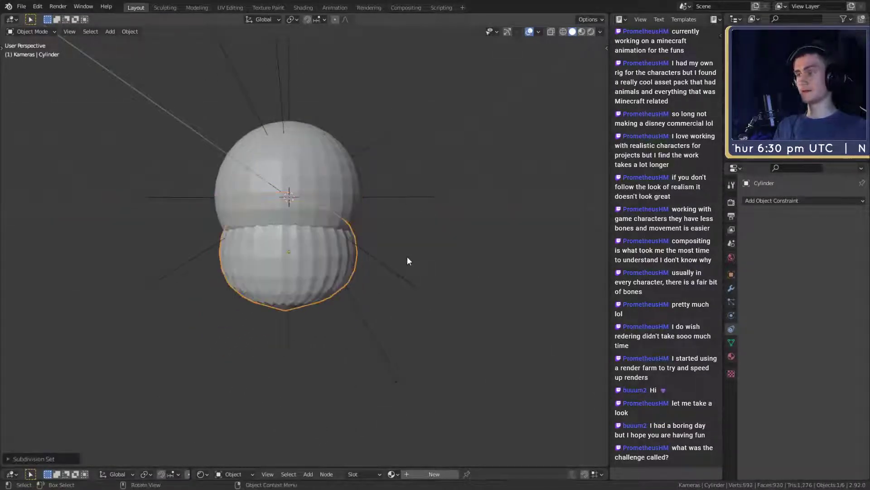
{"action": "key", "text": "Tab"}
{"action": "key", "text": "ctrl+r"}
{"action": "left_click", "coordinate": [317, 254]}
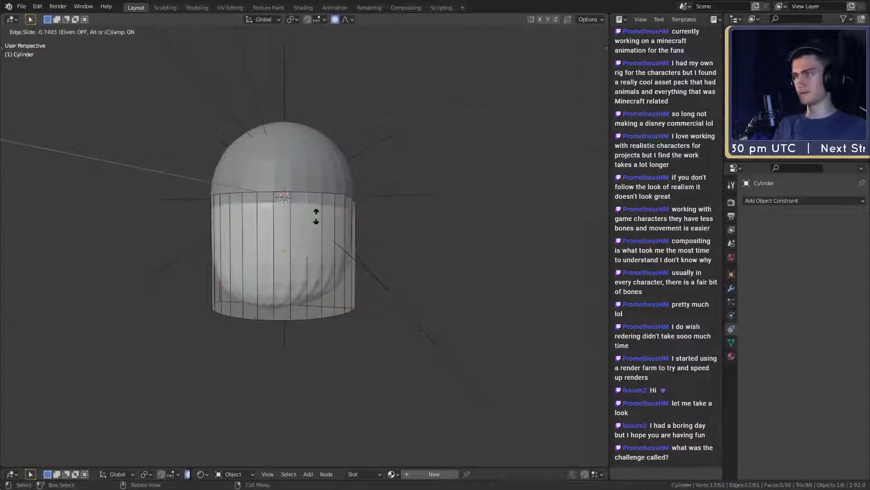
{"action": "left_click", "coordinate": [321, 202]}
{"action": "middle_click_drag", "start_coordinate": [320, 202], "coordinate": [458, 250]}
{"action": "key", "text": "Tab"}
{"action": "middle_click_drag", "start_coordinate": [386, 239], "coordinate": [320, 188]}
- Apply smooth shading to the half cylinder and check its subdivided shape against the sphere
{"action": "right_click", "coordinate": [306, 236]}
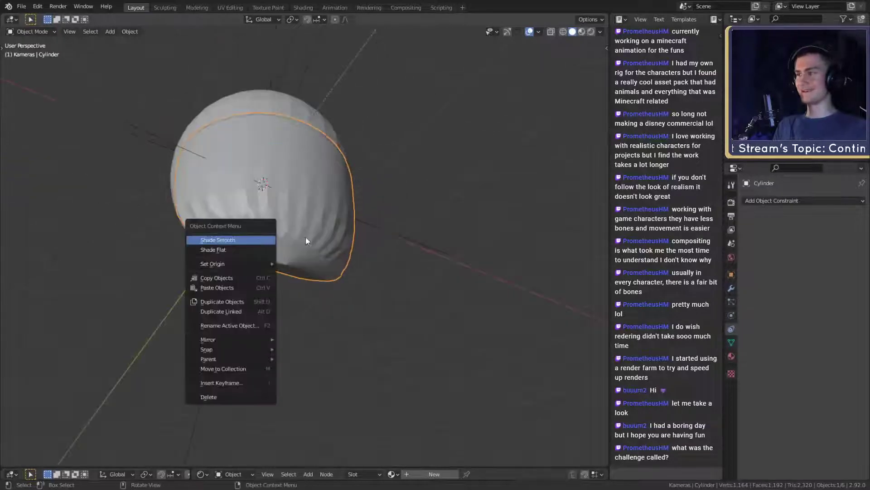
{"action": "middle_click_drag", "start_coordinate": [306, 237], "coordinate": [334, 256]}
{"action": "key", "text": "Tab"}
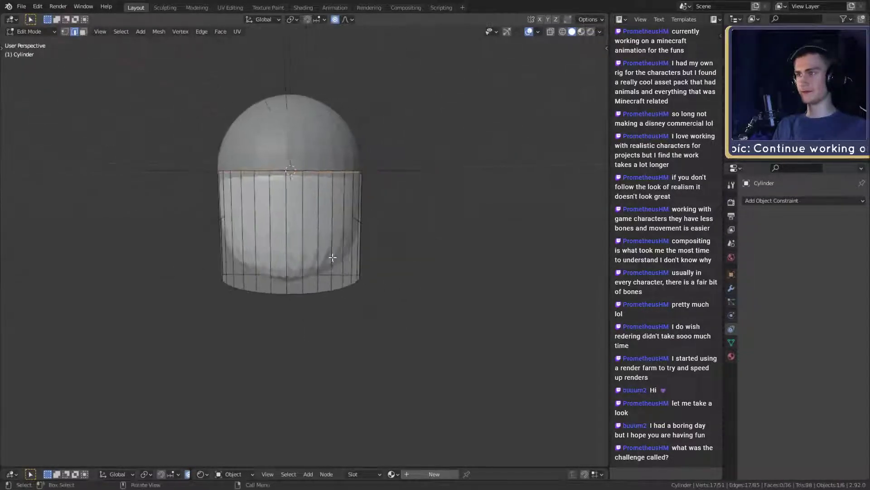
{"action": "key", "text": "Tab"}
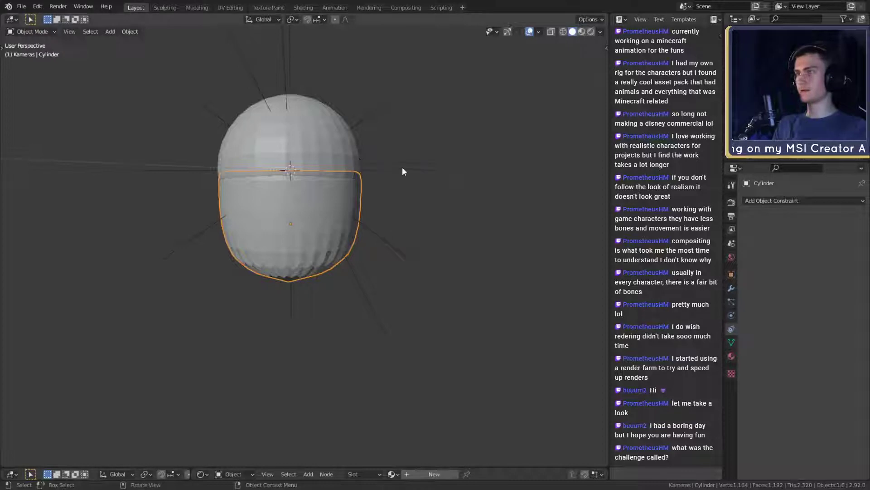
{"action": "middle_click_drag", "start_coordinate": [403, 171], "coordinate": [456, 215]}
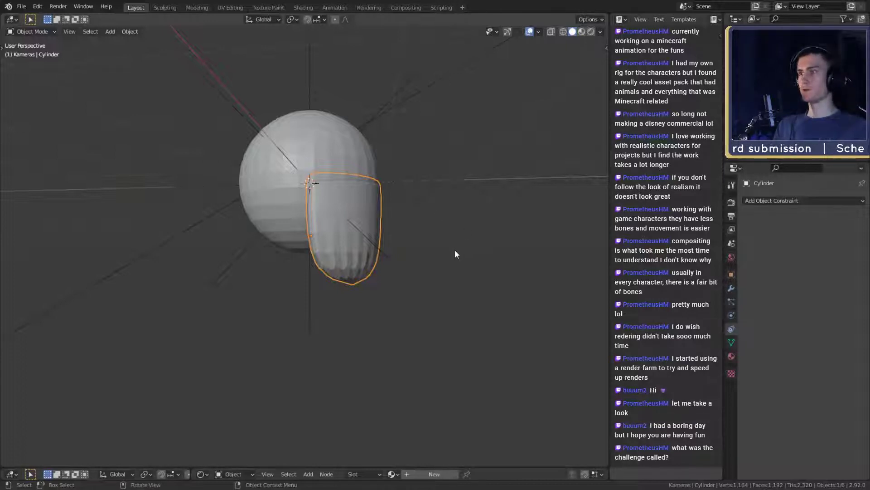
- Add a vertical loop cut to the half cylinder close to its flat back side
{"action": "middle_click_drag", "start_coordinate": [454, 252], "coordinate": [412, 262]}
{"action": "key", "text": "Tab"}
{"action": "key", "text": "ctrl+r"}
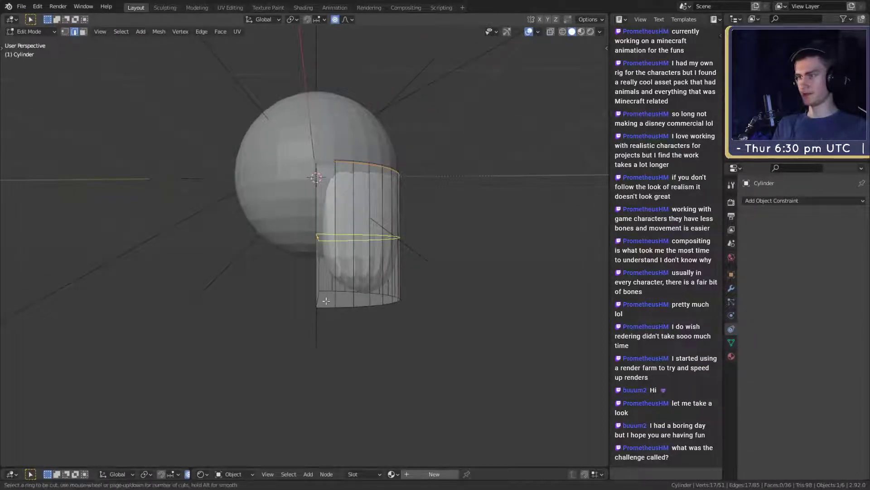
{"action": "left_click", "coordinate": [321, 312]}
{"action": "left_click", "coordinate": [318, 312]}
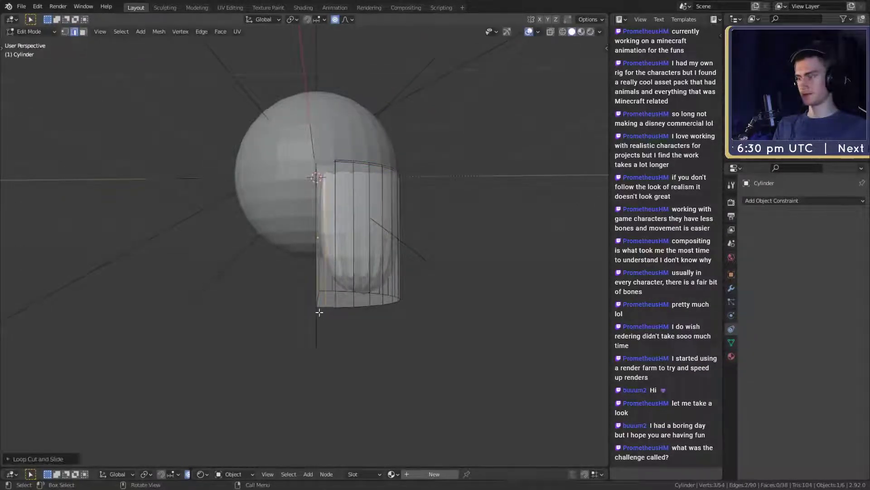
- Inset the half cylinder's flat back face and check the subdivided result
{"action": "middle_click_drag", "start_coordinate": [445, 286], "coordinate": [509, 232]}
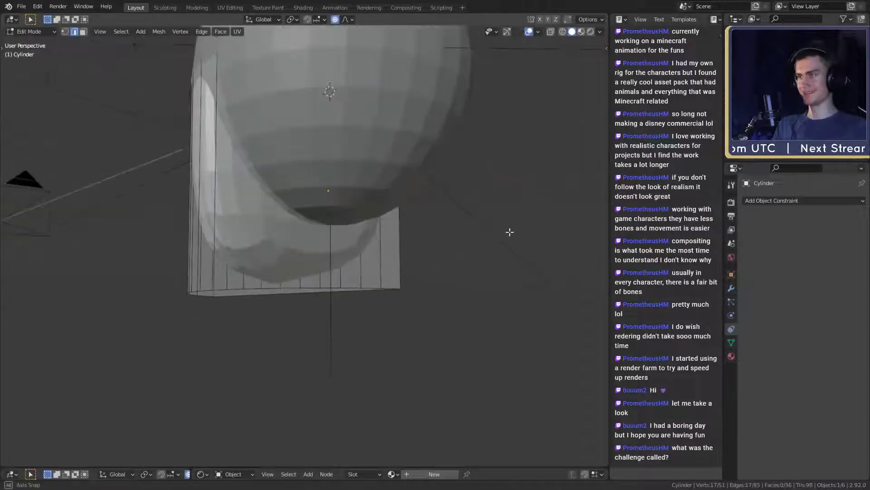
{"action": "key", "text": "3"}
{"action": "left_click", "coordinate": [376, 244]}
{"action": "middle_click_drag", "start_coordinate": [404, 229], "coordinate": [259, 187]}
{"action": "key", "text": "i"}
{"action": "left_click", "coordinate": [437, 237]}
{"action": "key", "text": "Tab"}
{"action": "middle_click_drag", "start_coordinate": [281, 234], "coordinate": [335, 245]}
- Add a horizontal loop cut around the half cylinder close to its bottom rim
{"action": "key", "text": "Tab"}
{"action": "key", "text": "ctrl+r"}
{"action": "left_click", "coordinate": [320, 219]}
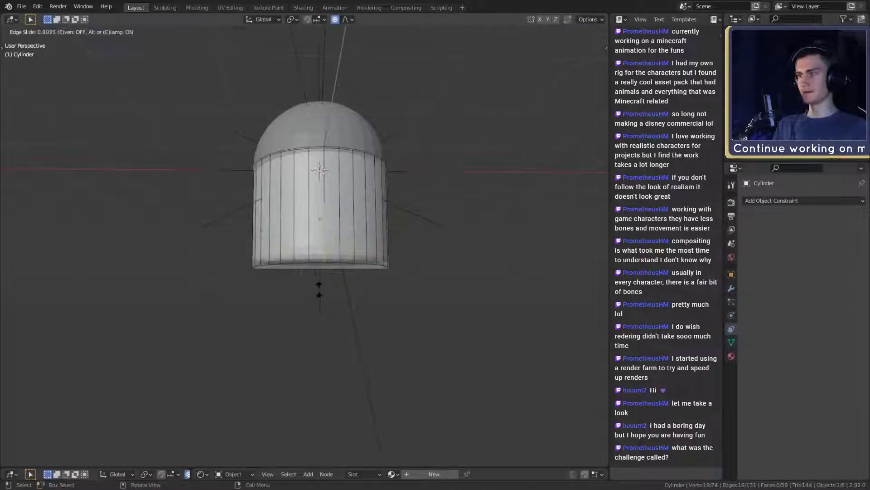
{"action": "left_click", "coordinate": [322, 290]}
{"action": "middle_click_drag", "start_coordinate": [322, 290], "coordinate": [387, 242]}
- Scale the half cylinder's bottom face to about 0.9 using proportional editing with an influence size of about 0.62
{"action": "key", "text": "3"}
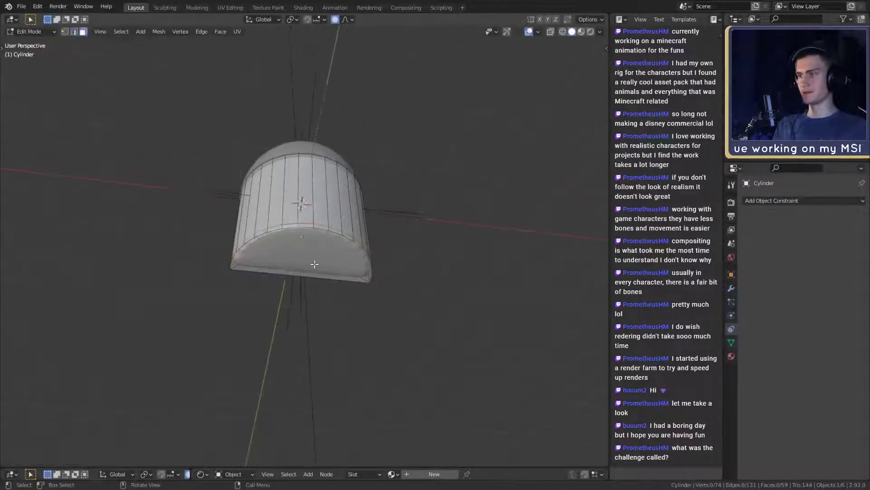
{"action": "left_click", "coordinate": [314, 264]}
{"action": "middle_click_drag", "start_coordinate": [314, 265], "coordinate": [317, 281]}
{"action": "middle_click_drag", "start_coordinate": [377, 213], "coordinate": [418, 262]}
{"action": "key", "text": "s"}
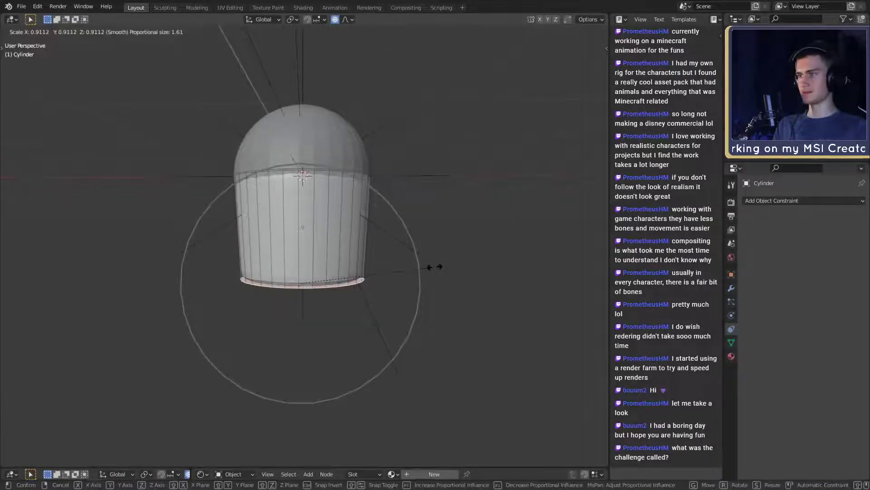
{"action": "scroll", "coordinate": [435, 267], "scroll_direction": "up", "scroll_amount": 7}
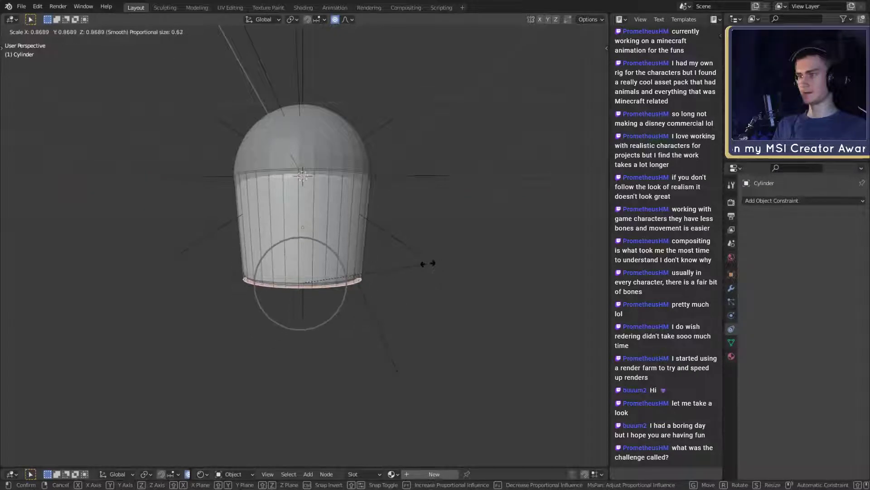
{"action": "left_click", "coordinate": [433, 267]}
{"action": "middle_click_drag", "start_coordinate": [433, 267], "coordinate": [366, 243]}
{"action": "key", "text": "Tab"}
{"action": "scroll", "coordinate": [406, 267], "scroll_direction": "up", "scroll_amount": 2}
{"action": "key", "text": "Tab"}
- Raise the faces along the half cylinder's lower back edge on the Z axis, using proportional editing with linear falloff
{"action": "scroll", "coordinate": [405, 246], "scroll_direction": "up", "scroll_amount": 3}
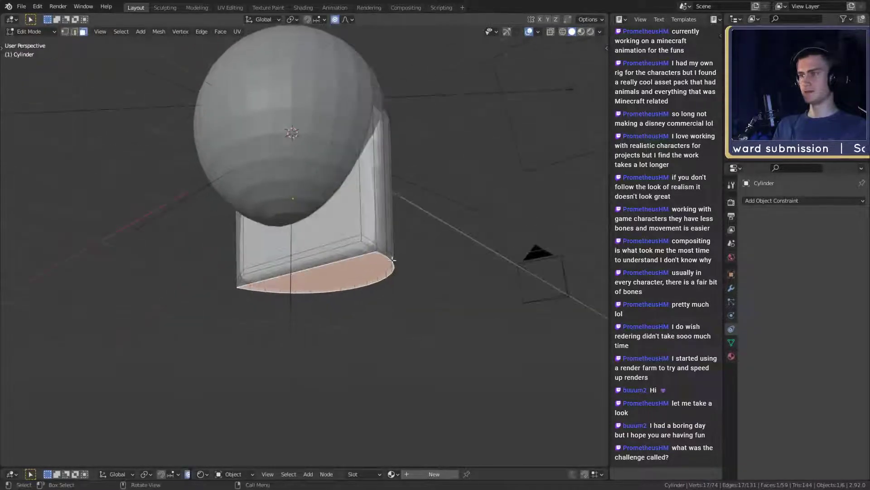
{"action": "left_click", "coordinate": [366, 244]}
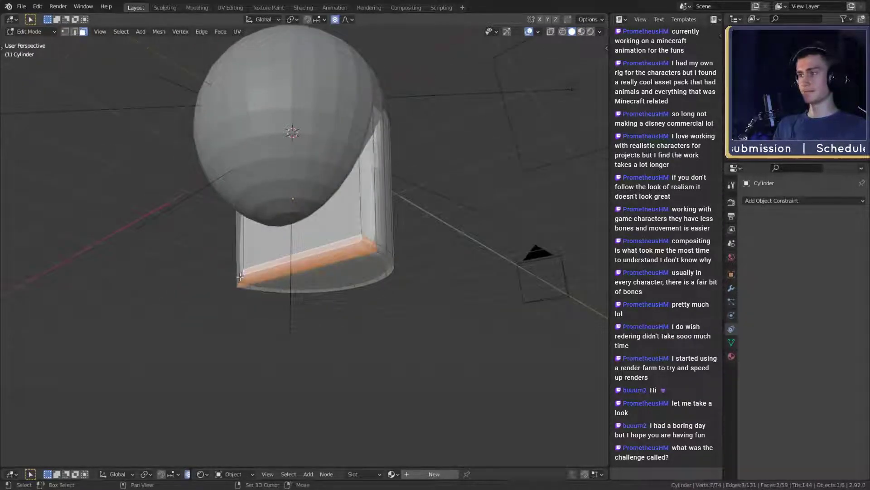
{"action": "middle_click_drag", "start_coordinate": [240, 276], "coordinate": [394, 276]}
{"action": "key", "text": "g"}
{"action": "key", "text": "z"}
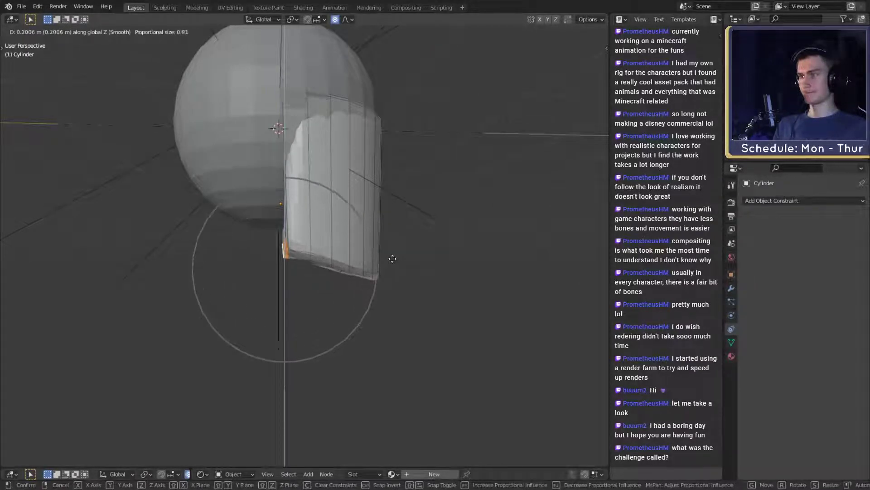
{"action": "left_click", "coordinate": [392, 260]}
{"action": "left_click", "coordinate": [348, 20]}
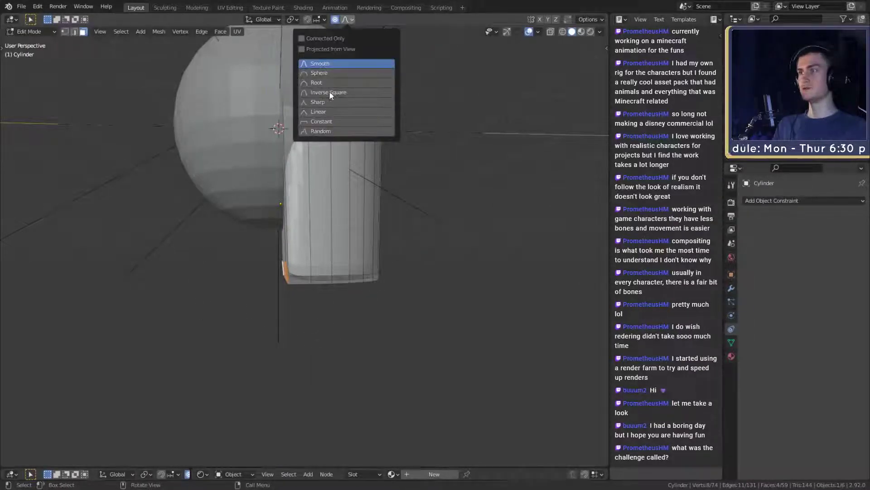
{"action": "key", "text": "g"}
{"action": "key", "text": "z"}
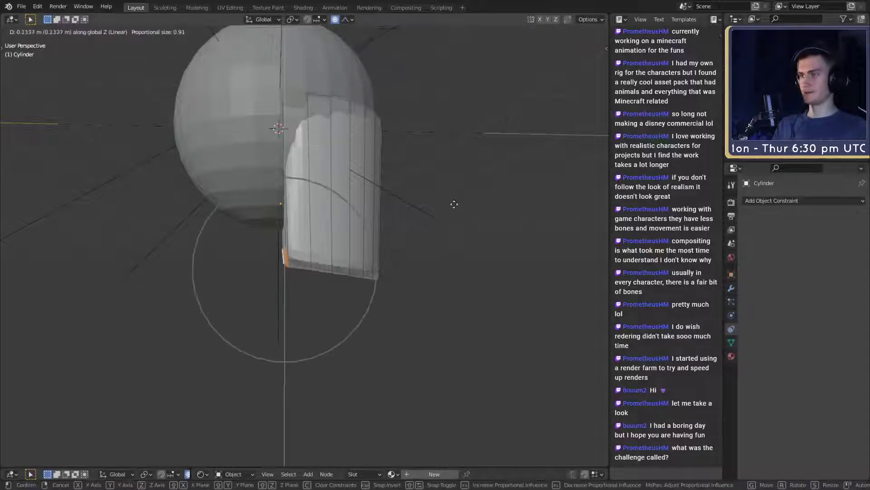
{"action": "left_click", "coordinate": [454, 187]}
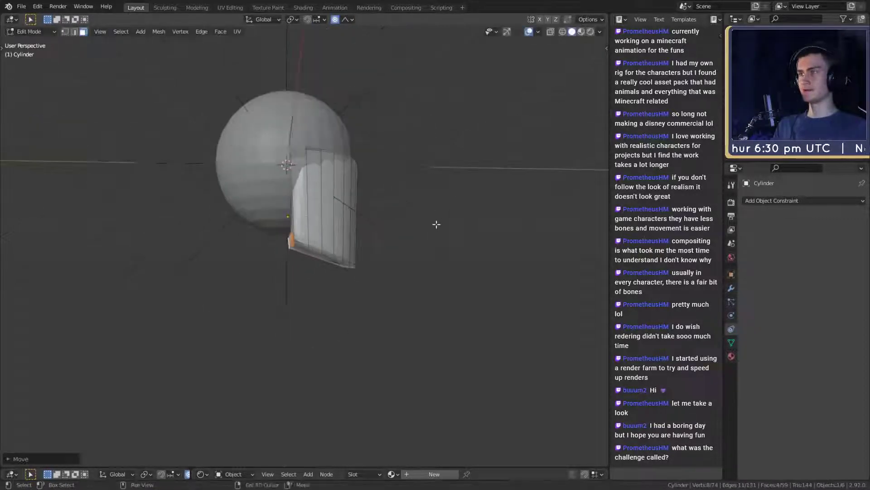
{"action": "middle_click_drag", "start_coordinate": [435, 223], "coordinate": [320, 256]}
{"action": "key", "text": "Tab"}
- Narrow the sphere and the half cylinder together by scaling them slightly down along the X axis
{"action": "scroll", "coordinate": [343, 260], "scroll_direction": "up", "scroll_amount": 2}
{"action": "scroll", "coordinate": [437, 246], "scroll_direction": "down", "scroll_amount": 5}
{"action": "scroll", "coordinate": [389, 213], "scroll_direction": "up", "scroll_amount": 1}
{"action": "middle_click_drag", "start_coordinate": [388, 212], "coordinate": [391, 232], "text": "shift"}
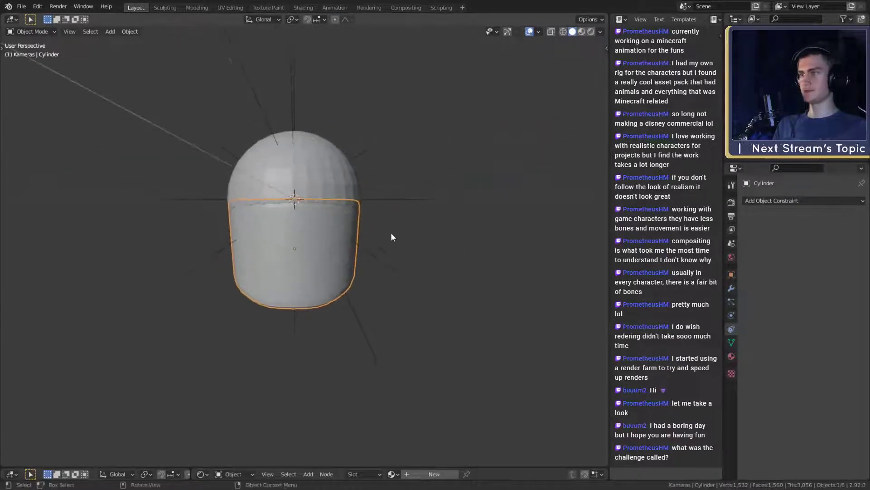
{"action": "left_click", "coordinate": [335, 231], "text": "shift"}
{"action": "key", "text": "s"}
{"action": "key", "text": "x"}
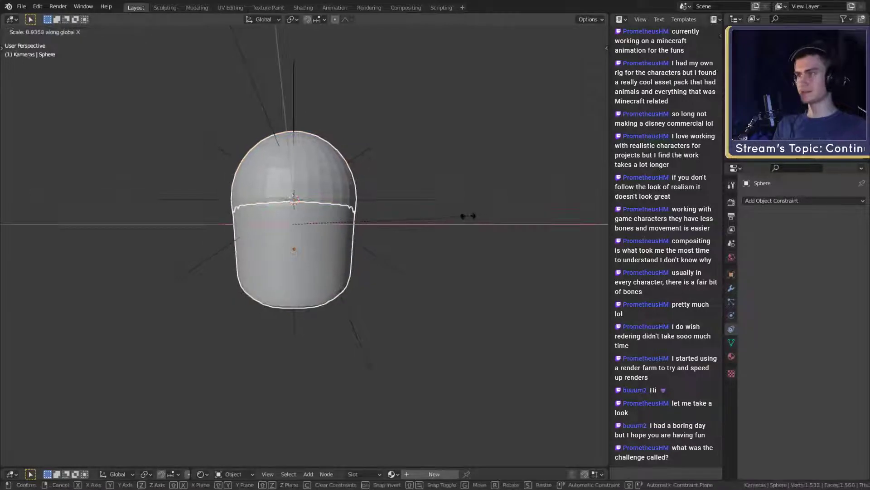
{"action": "left_click", "coordinate": [456, 216]}
{"action": "mouse_move", "coordinate": [414, 194]}
{"action": "middle_mouse_down"}
{"action": "mouse_move", "coordinate": [406, 210]}
{"action": "mouse_move", "coordinate": [415, 211]}
{"action": "mouse_move", "coordinate": [425, 176]}
{"action": "mouse_move", "coordinate": [413, 197]}
{"action": "middle_mouse_up"}
{"action": "scroll", "coordinate": [406, 210], "scroll_direction": "up", "scroll_amount": 1}
{"action": "left_click", "coordinate": [424, 176]}
- Flatten the sphere by scaling it to about 0.9 along the Z axis
{"action": "scroll", "coordinate": [400, 273], "scroll_direction": "down", "scroll_amount": 4}
{"action": "middle_click_drag", "start_coordinate": [400, 274], "coordinate": [418, 251]}
{"action": "scroll", "coordinate": [446, 256], "scroll_direction": "up", "scroll_amount": 2}
{"action": "scroll", "coordinate": [353, 269], "scroll_direction": "up", "scroll_amount": 2}
{"action": "left_click", "coordinate": [376, 187]}
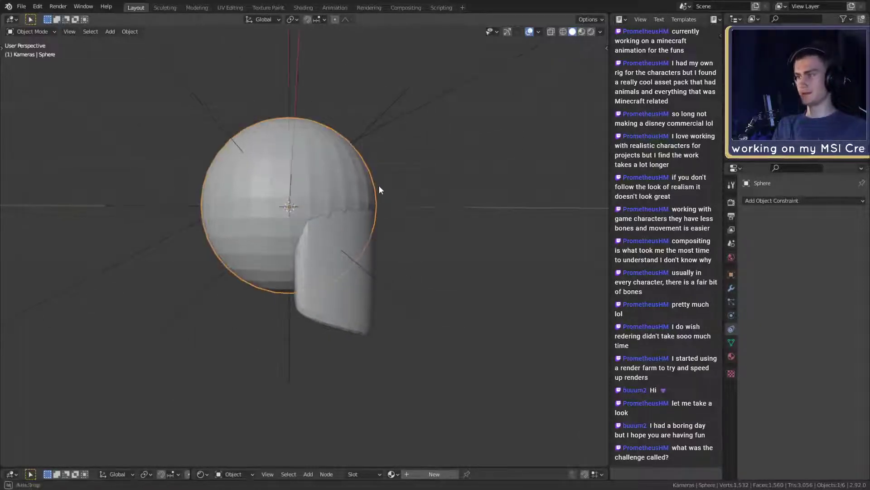
{"action": "key", "text": "s"}
{"action": "key", "text": "z"}
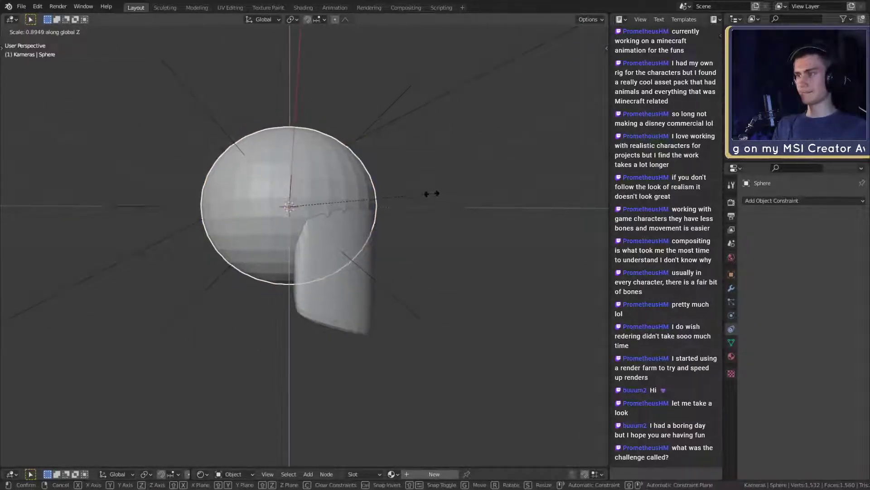
{"action": "left_click", "coordinate": [433, 194]}
{"action": "middle_click_drag", "start_coordinate": [436, 212], "coordinate": [363, 235]}
{"action": "scroll", "coordinate": [352, 214], "scroll_direction": "down", "scroll_amount": 2}
{"action": "scroll", "coordinate": [360, 222], "scroll_direction": "up", "scroll_amount": 2}
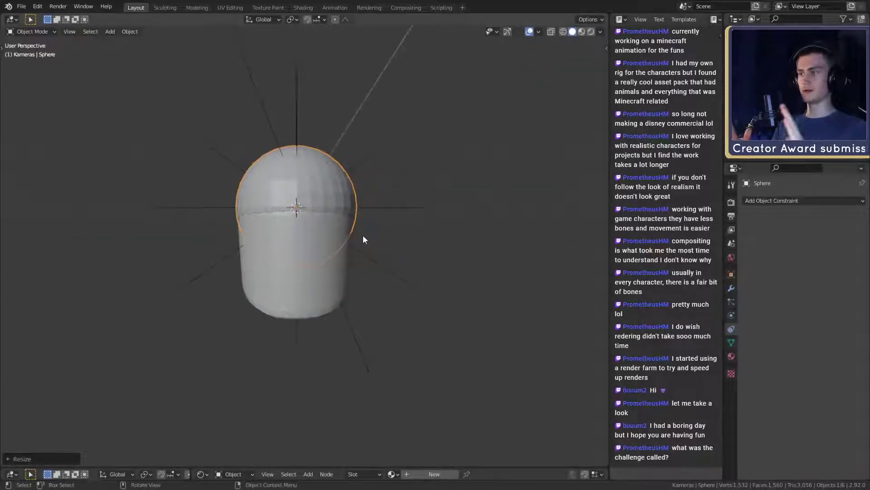
- Deselect everything and enlarge the camera view and node editor areas beneath the main viewport
{"action": "left_click", "coordinate": [433, 238]}
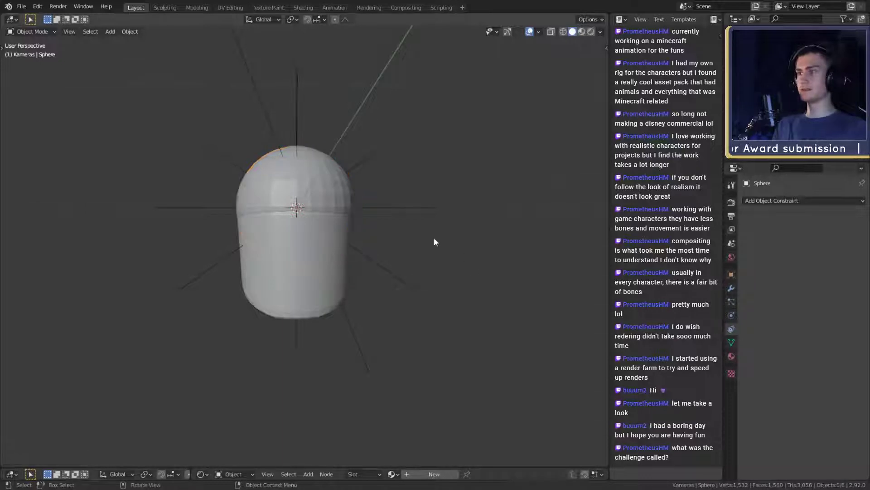
{"action": "left_click_drag", "start_coordinate": [393, 465], "coordinate": [394, 285]}
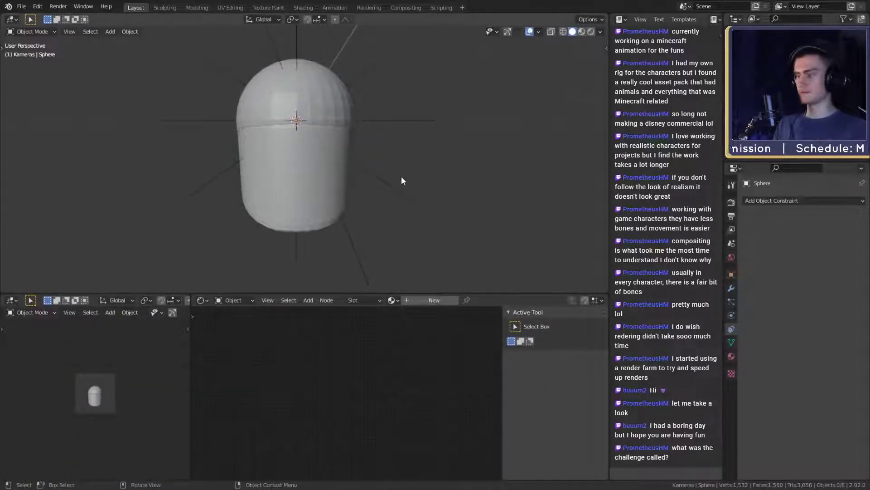
{"action": "middle_click_drag", "start_coordinate": [372, 187], "coordinate": [374, 209], "text": "shift"}
{"action": "left_click_drag", "start_coordinate": [383, 293], "coordinate": [382, 329]}
{"action": "middle_click_drag", "start_coordinate": [406, 298], "coordinate": [381, 240]}
{"action": "scroll", "coordinate": [372, 228], "scroll_direction": "up", "scroll_amount": 1}
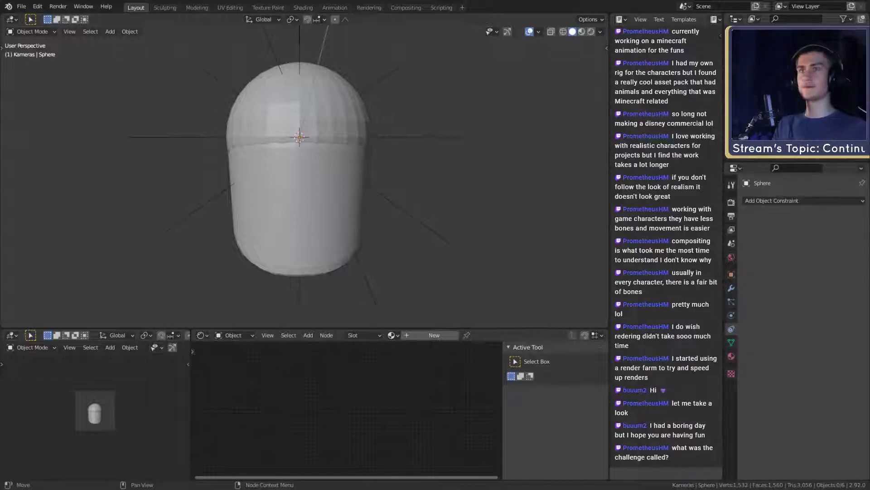
- Turn the node editor into an Image Editor showing the Venus de Milo statue image, framed on the head
{"action": "key", "text": "shift+F10"}
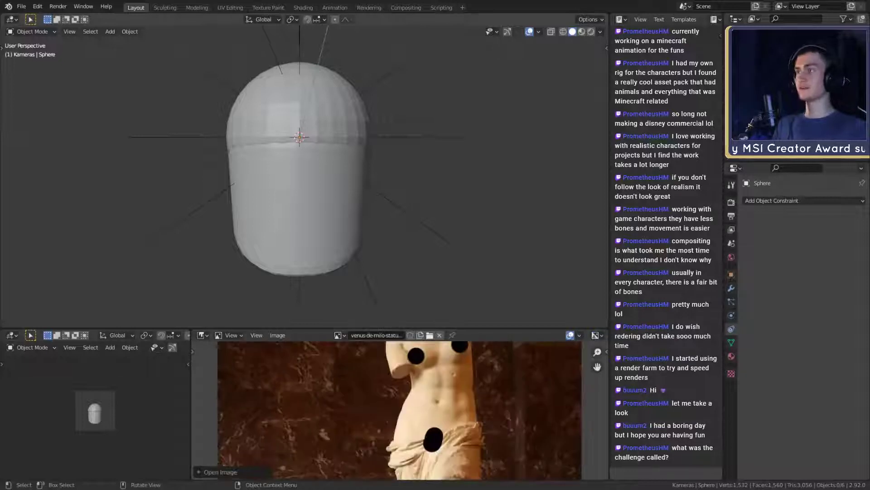
{"action": "key", "text": "Home"}
{"action": "scroll", "coordinate": [420, 396], "scroll_direction": "up", "scroll_amount": 4}
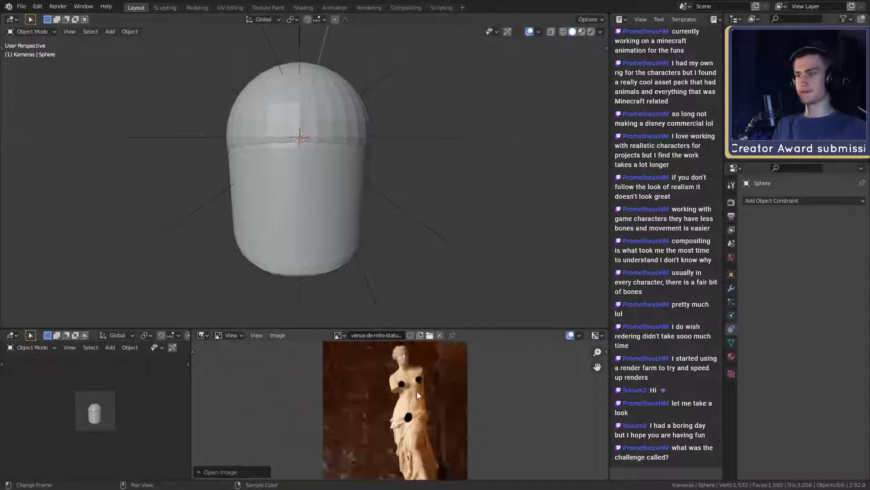
{"action": "scroll", "coordinate": [389, 381], "scroll_direction": "up", "scroll_amount": 6}
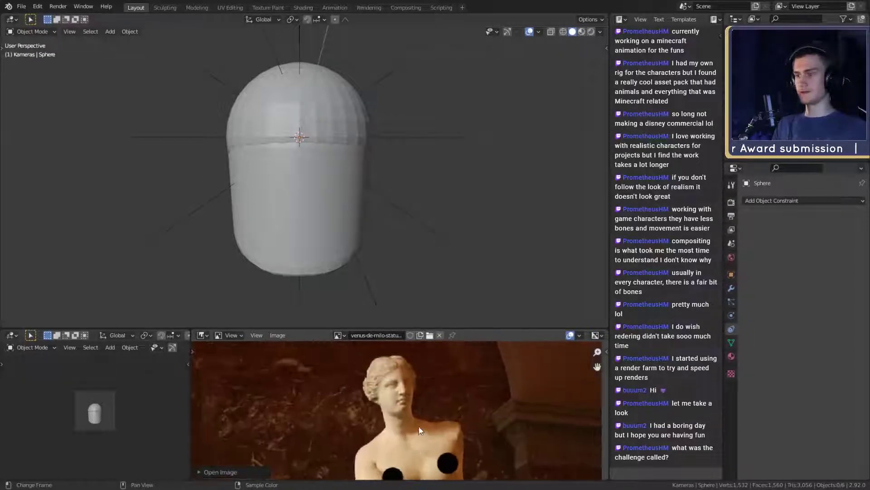
- Give the sphere a level 2 subdivision
{"action": "middle_click_drag", "start_coordinate": [403, 237], "coordinate": [375, 165]}
{"action": "left_click", "coordinate": [353, 186]}
{"action": "key", "text": "ctrl+2"}
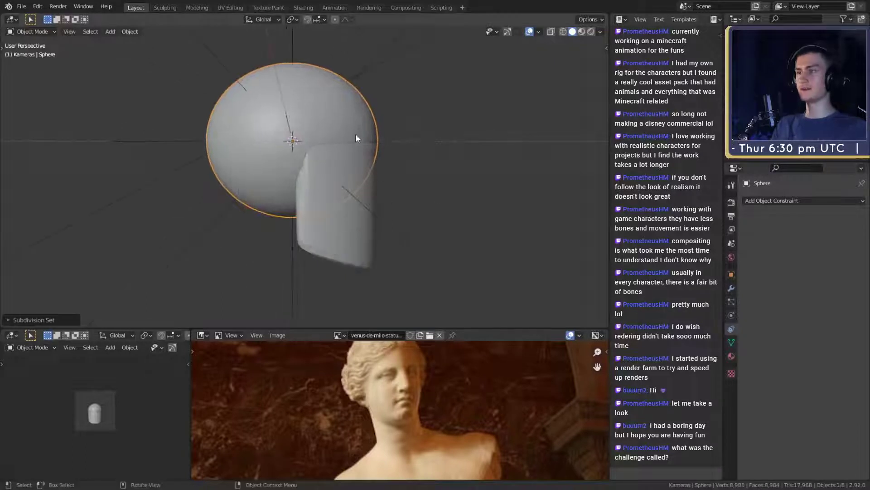
{"action": "middle_click_drag", "start_coordinate": [407, 203], "coordinate": [349, 199]}
{"action": "scroll", "coordinate": [424, 223], "scroll_direction": "up", "scroll_amount": 1}
- Add a Boolean modifier to the sphere, set to Union with the Cylinder as its object
{"action": "left_click", "coordinate": [340, 215]}
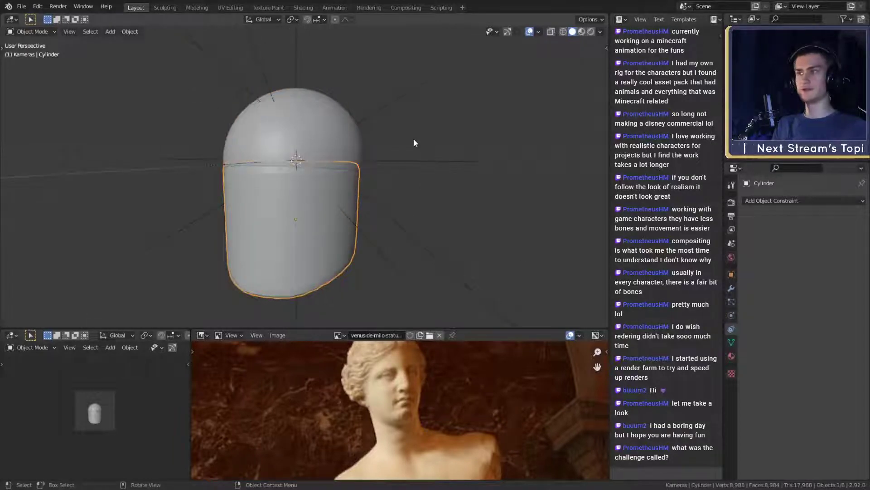
{"action": "left_click", "coordinate": [335, 136]}
{"action": "left_click", "coordinate": [731, 289]}
{"action": "left_click", "coordinate": [787, 201]}
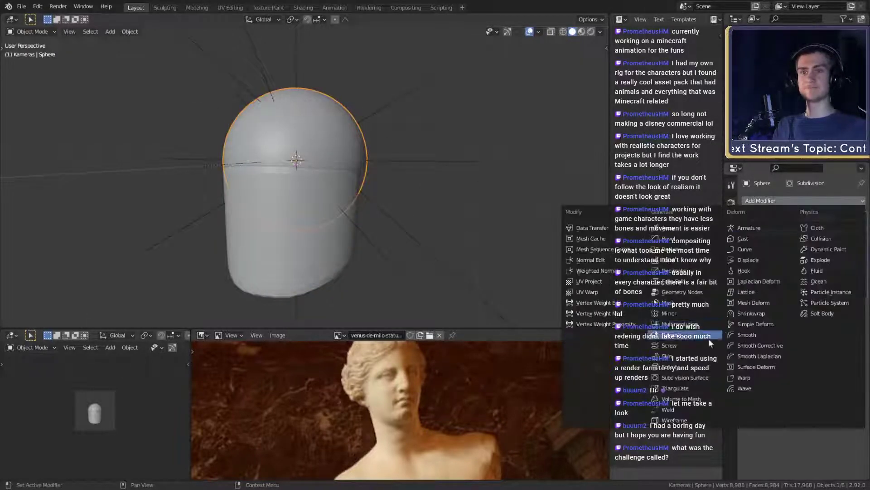
{"action": "left_click", "coordinate": [682, 242]}
{"action": "left_click", "coordinate": [849, 332]}
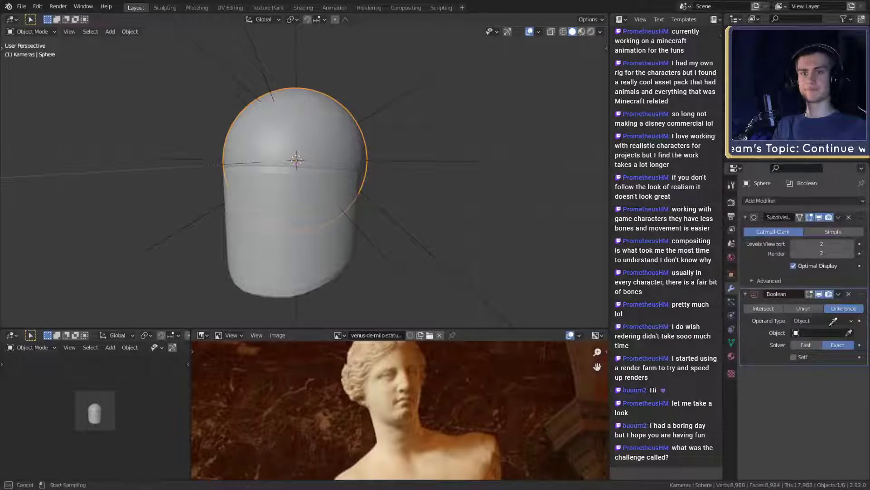
{"action": "left_click", "coordinate": [347, 239]}
{"action": "middle_click_drag", "start_coordinate": [395, 255], "coordinate": [412, 233]}
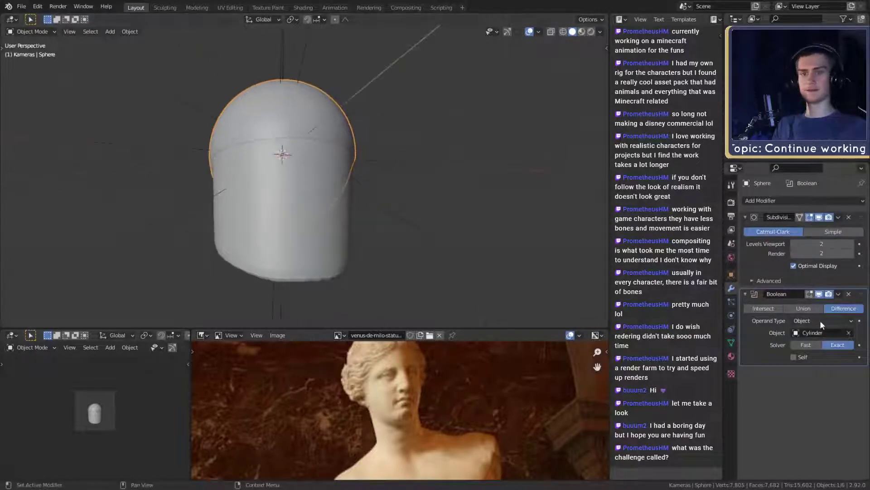
{"action": "left_click", "coordinate": [804, 308]}
{"action": "middle_click_drag", "start_coordinate": [363, 195], "coordinate": [458, 205]}
{"action": "scroll", "coordinate": [401, 192], "scroll_direction": "down", "scroll_amount": 6}
{"action": "scroll", "coordinate": [415, 189], "scroll_direction": "up", "scroll_amount": 3}
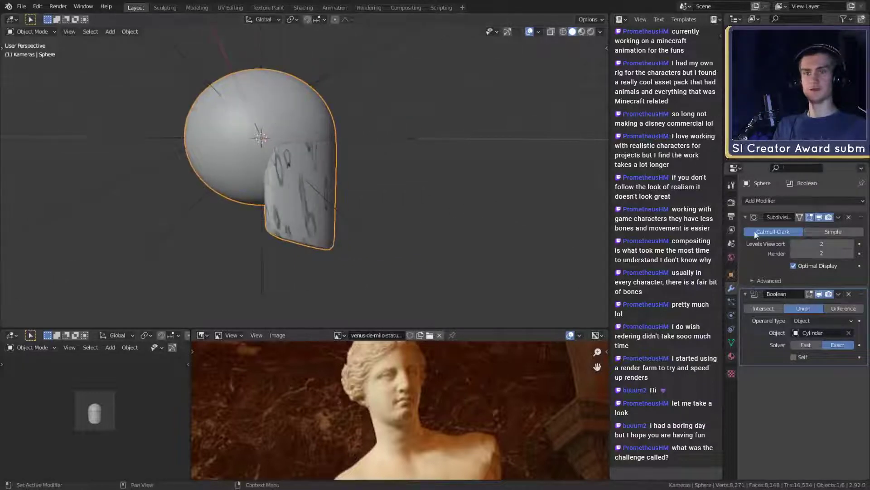
- Apply the sphere's Subdivision and Boolean modifiers and delete the leftover half cylinder
{"action": "left_click", "coordinate": [755, 254]}
{"action": "key", "text": "ctrl+a"}
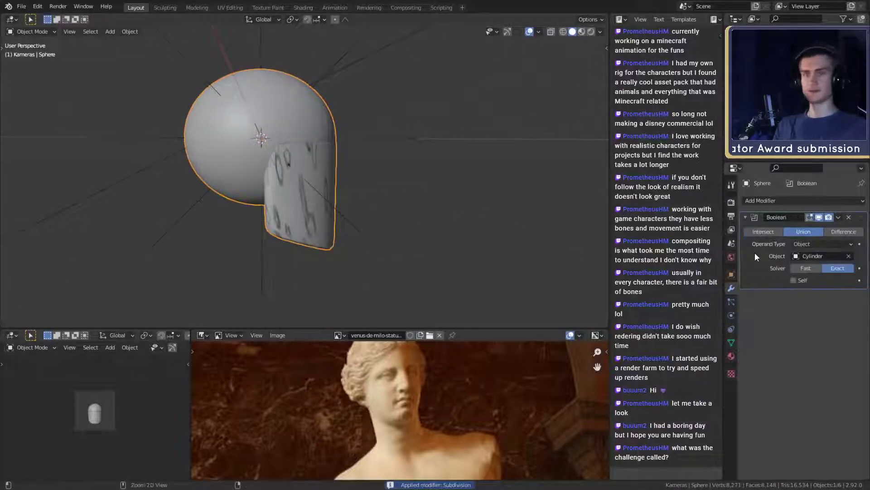
{"action": "key", "text": "ctrl+x"}
{"action": "left_click", "coordinate": [310, 223]}
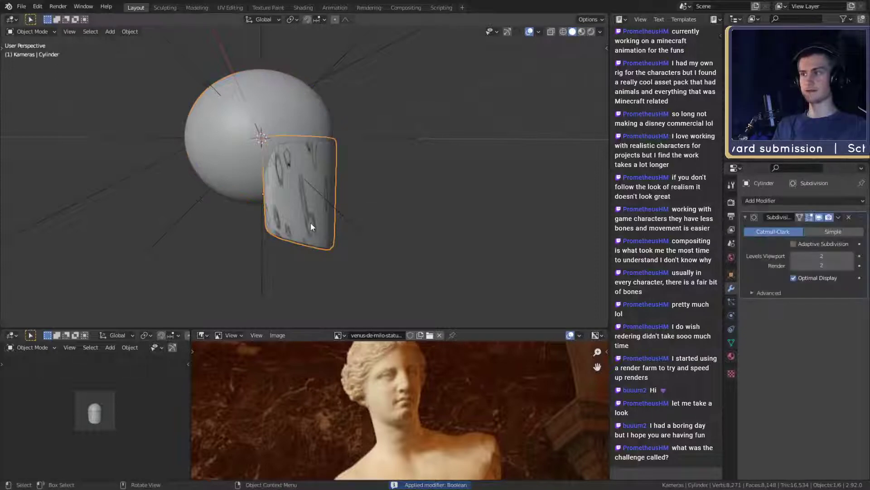
{"action": "key", "text": "Delete"}
{"action": "middle_click_drag", "start_coordinate": [322, 202], "coordinate": [385, 232]}
{"action": "scroll", "coordinate": [355, 206], "scroll_direction": "down", "scroll_amount": 3}
{"action": "scroll", "coordinate": [371, 221], "scroll_direction": "up", "scroll_amount": 4}
- Scale the merged head down uniformly and move it up along the Z axis, well above the world origin
{"action": "left_click", "coordinate": [313, 208]}
{"action": "scroll", "coordinate": [318, 209], "scroll_direction": "down", "scroll_amount": 4}
{"action": "key", "text": "s"}
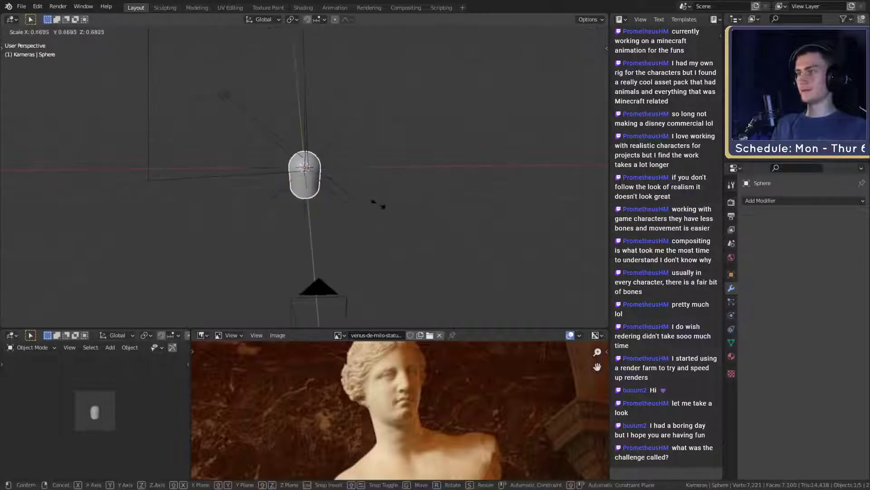
{"action": "left_click", "coordinate": [368, 190]}
{"action": "middle_click_drag", "start_coordinate": [368, 191], "coordinate": [373, 206]}
{"action": "key", "text": "g"}
{"action": "key", "text": "z"}
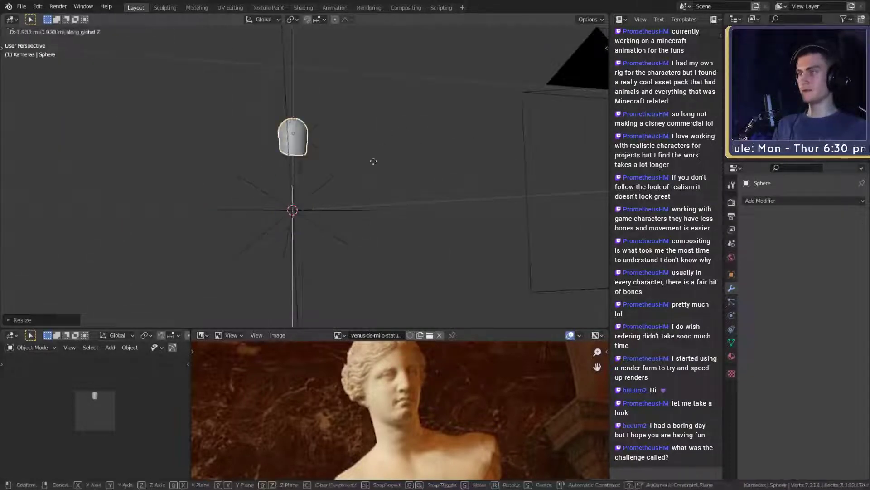
{"action": "left_click", "coordinate": [373, 91]}
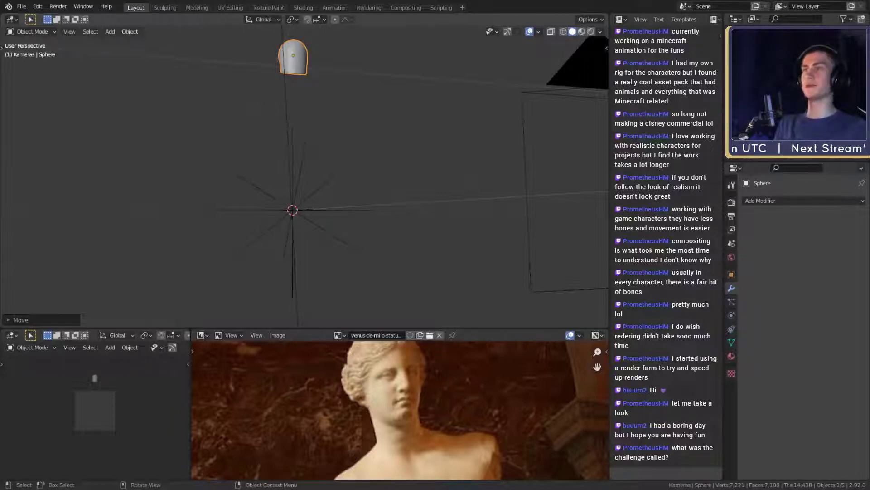
{"action": "middle_click_drag", "start_coordinate": [331, 133], "coordinate": [354, 224]}
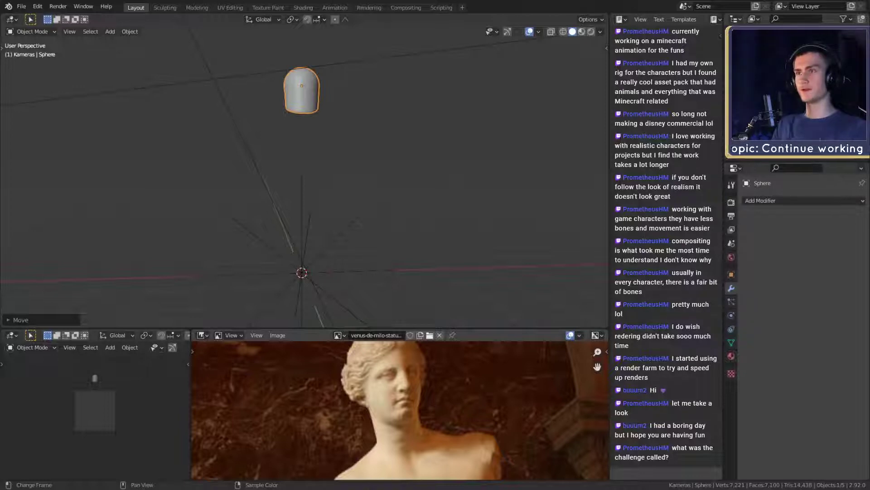
{"action": "middle_click_drag", "start_coordinate": [384, 127], "coordinate": [365, 194], "text": "shift"}
{"action": "scroll", "coordinate": [373, 186], "scroll_direction": "up", "scroll_amount": 3}
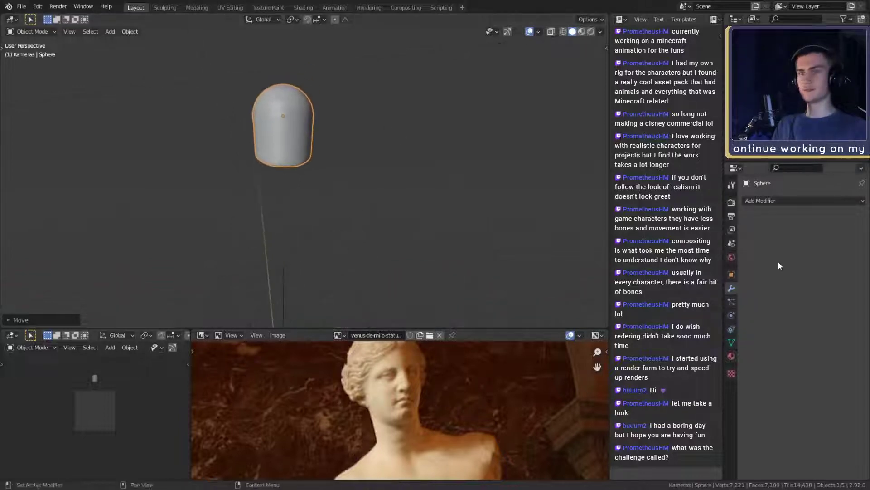
- Add an Array modifier to the head with relative offset factors of X 0 and Z -1 so the copies stack downward
{"action": "left_click", "coordinate": [789, 200]}
{"action": "left_click", "coordinate": [667, 228]}
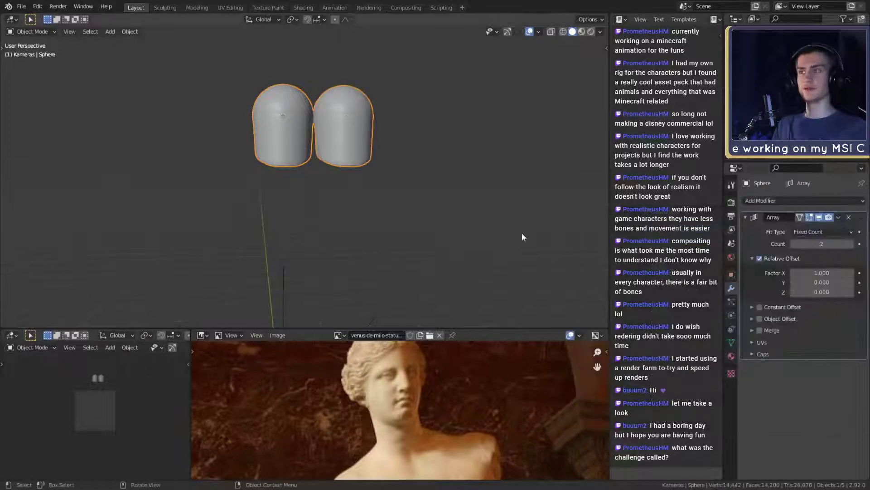
{"action": "scroll", "coordinate": [437, 241], "scroll_direction": "down", "scroll_amount": 4}
{"action": "type", "text": "0"}
{"action": "key", "text": "Return"}
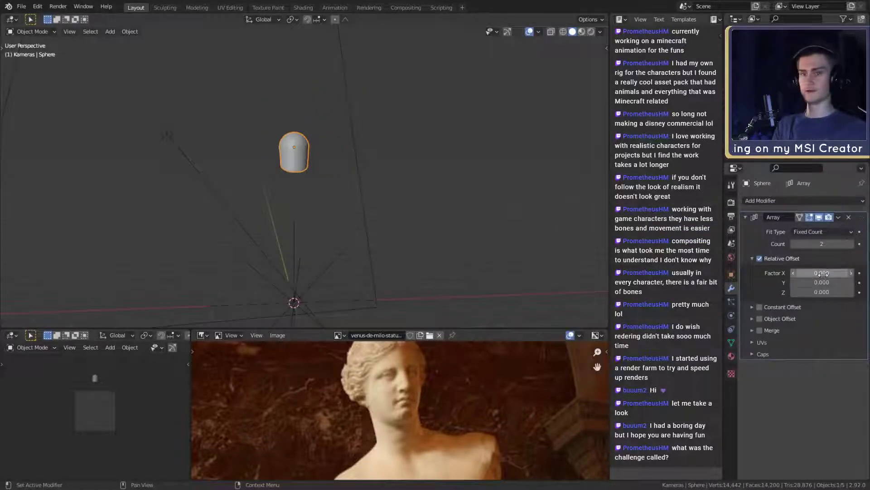
{"action": "type", "text": "1"}
{"action": "key", "text": "Return"}
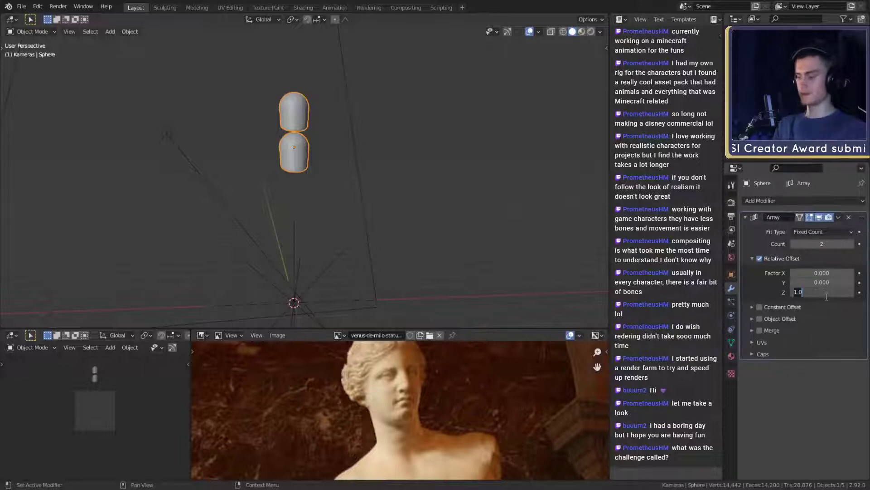
{"action": "key", "text": "Return"}
- Set the head array's count to 8
{"action": "scroll", "coordinate": [397, 172], "scroll_direction": "down", "scroll_amount": 3}
{"action": "middle_click_drag", "start_coordinate": [397, 172], "coordinate": [390, 197]}
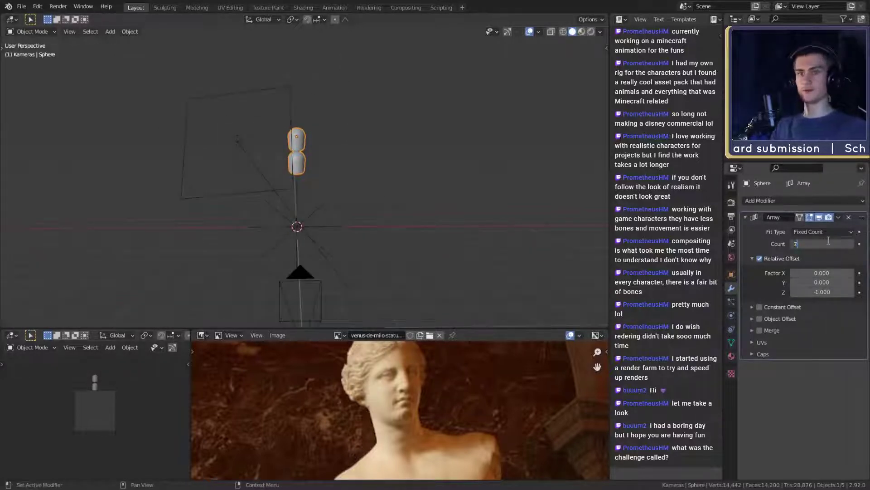
{"action": "type", "text": "8"}
{"action": "key", "text": "Return"}
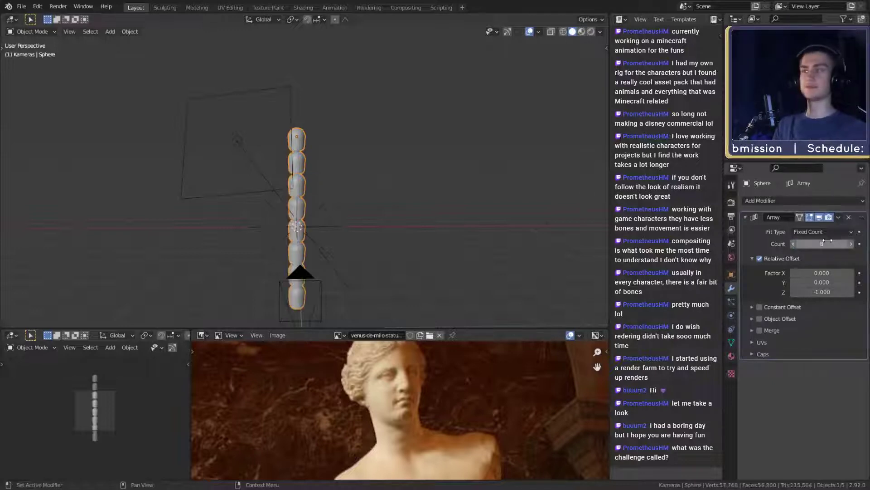
- Scale the column of heads down uniformly and position it along the Z axis with its base near the world origin
{"action": "key", "text": "g"}
{"action": "key", "text": "z"}
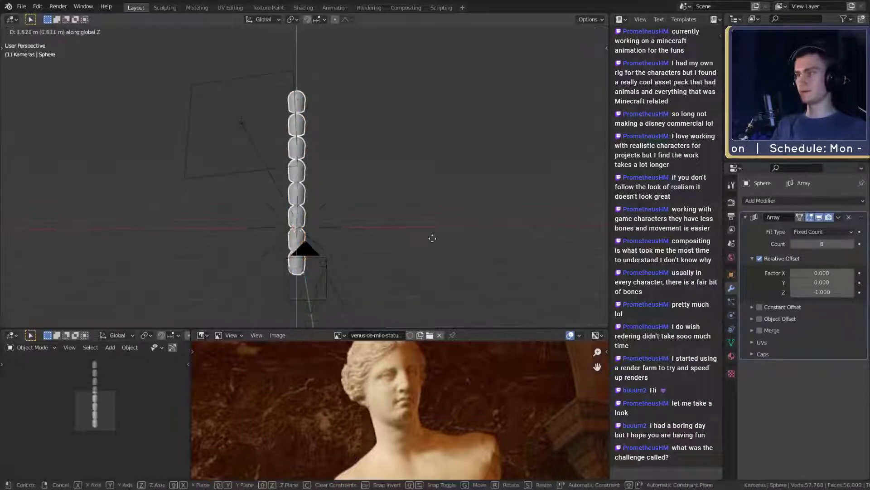
{"action": "key", "text": "s"}
{"action": "left_click", "coordinate": [415, 181]}
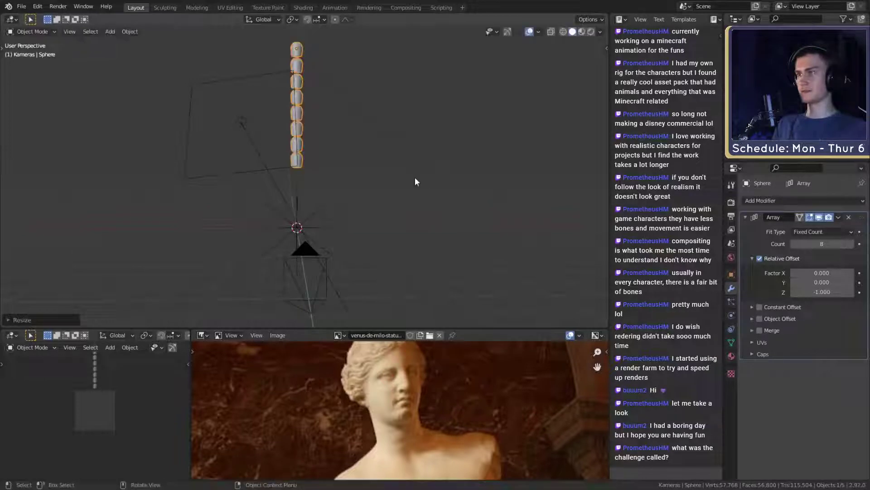
{"action": "key", "text": "g"}
{"action": "key", "text": "z"}
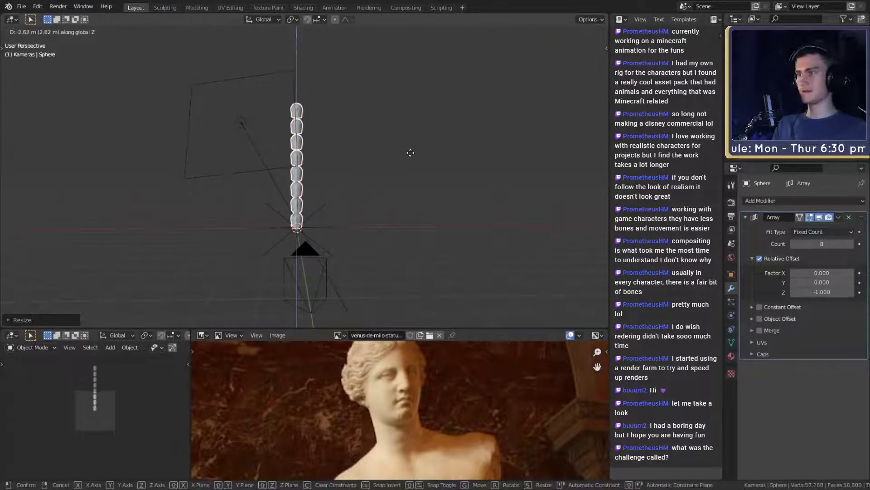
{"action": "left_click", "coordinate": [410, 152]}
- Shrink the column of heads further and lower it along Z until its base rests on the world origin
{"action": "key", "text": "s"}
{"action": "left_click", "coordinate": [388, 157]}
{"action": "key", "text": "g"}
{"action": "key", "text": "z"}
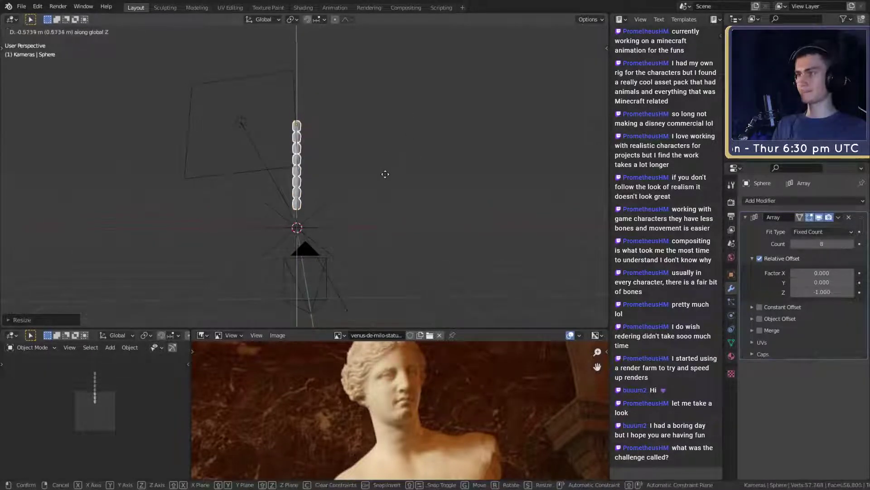
{"action": "left_click", "coordinate": [376, 202]}
{"action": "scroll", "coordinate": [375, 208], "scroll_direction": "up", "scroll_amount": 4}
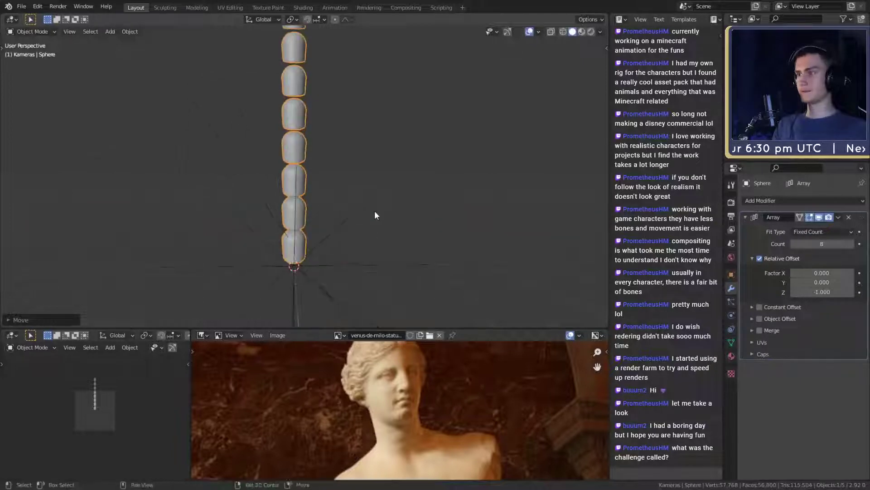
{"action": "key", "text": "g"}
{"action": "key", "text": "z"}
{"action": "left_click", "coordinate": [385, 195]}
{"action": "scroll", "coordinate": [384, 200], "scroll_direction": "down", "scroll_amount": 3}
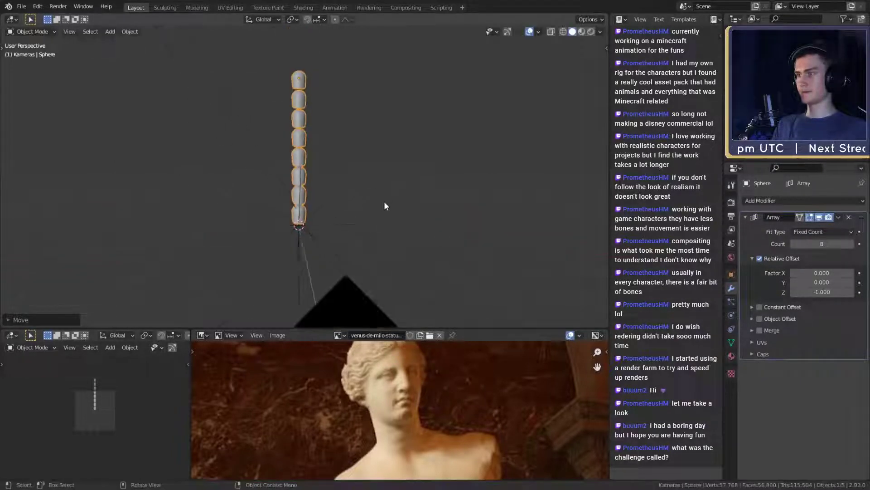
{"action": "mouse_move", "coordinate": [385, 203]}
{"action": "middle_mouse_down"}
{"action": "mouse_move", "coordinate": [383, 221]}
{"action": "mouse_move", "coordinate": [387, 210]}
{"action": "middle_mouse_up"}
{"action": "scroll", "coordinate": [386, 217], "scroll_direction": "up", "scroll_amount": 3}
{"action": "scroll", "coordinate": [382, 231], "scroll_direction": "down", "scroll_amount": 4}
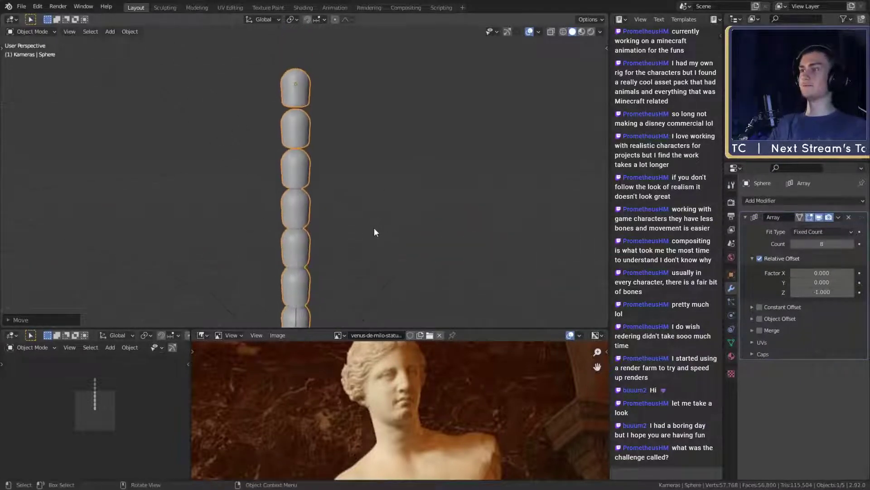
- Deselect the column, add a cube at the world origin and give it a level 2 subdivision
{"action": "left_click", "coordinate": [368, 185]}
{"action": "middle_click_drag", "start_coordinate": [355, 160], "coordinate": [361, 241]}
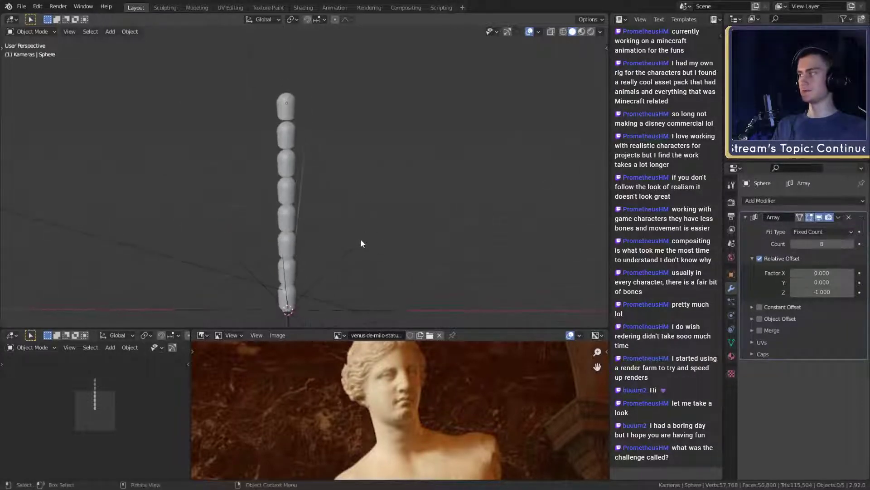
{"action": "middle_click_drag", "start_coordinate": [216, 170], "coordinate": [396, 210]}
{"action": "key", "text": "shift+a"}
{"action": "mouse_move", "coordinate": [312, 198]}
{"action": "left_click", "coordinate": [371, 208]}
{"action": "key", "text": "ctrl+2"}
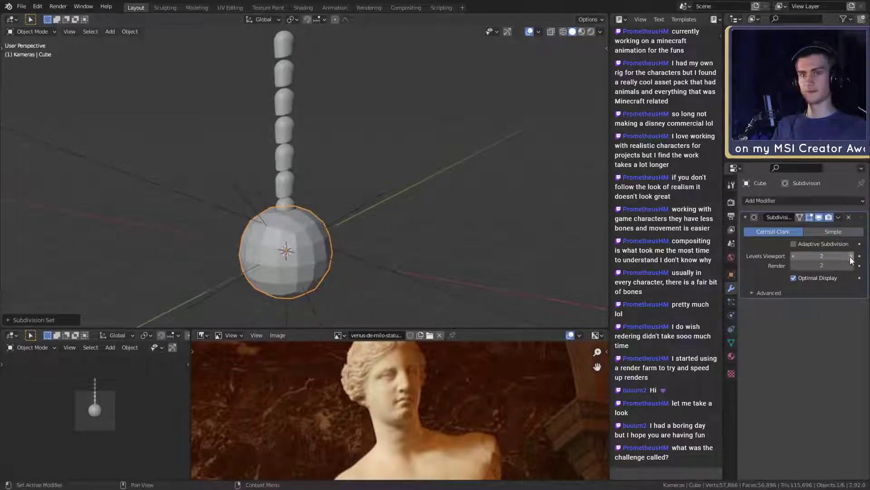
{"action": "middle_click_drag", "start_coordinate": [341, 232], "coordinate": [393, 227], "text": "shift"}
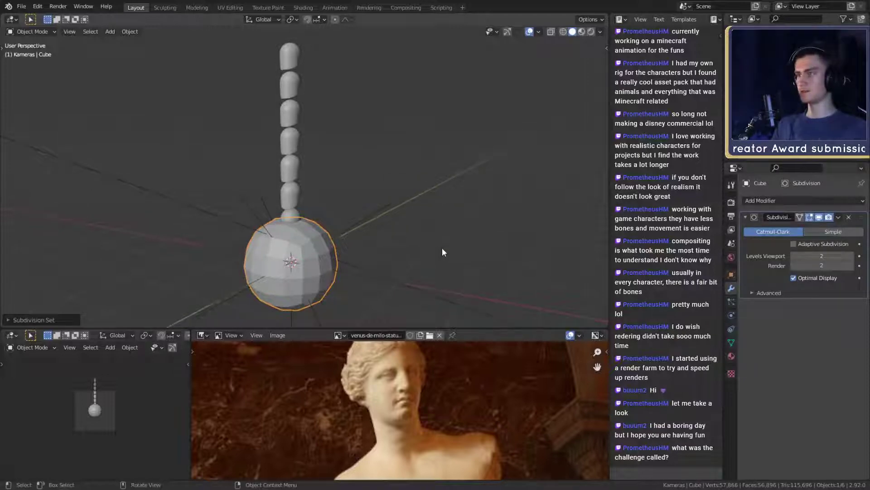
- Move the subdivided cube up along the Z axis to the upper end of the head column
{"action": "key", "text": "g"}
{"action": "key", "text": "z"}
{"action": "left_click", "coordinate": [444, 90]}
{"action": "middle_click_drag", "start_coordinate": [444, 90], "coordinate": [355, 195]}
- Flatten the cube's mesh along the Y axis with proportional editing turned off
{"action": "key", "text": "Tab"}
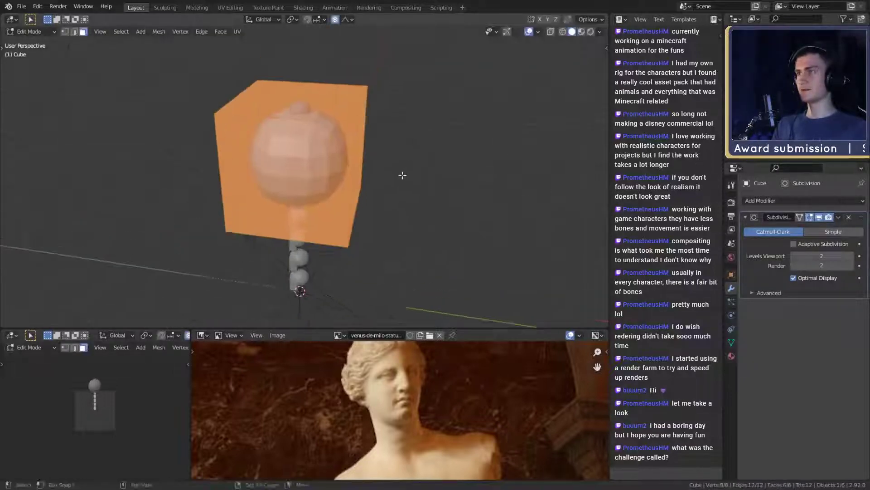
{"action": "middle_click_drag", "start_coordinate": [402, 175], "coordinate": [482, 175]}
{"action": "key", "text": "s"}
{"action": "key", "text": "y"}
{"action": "key", "text": "Escape"}
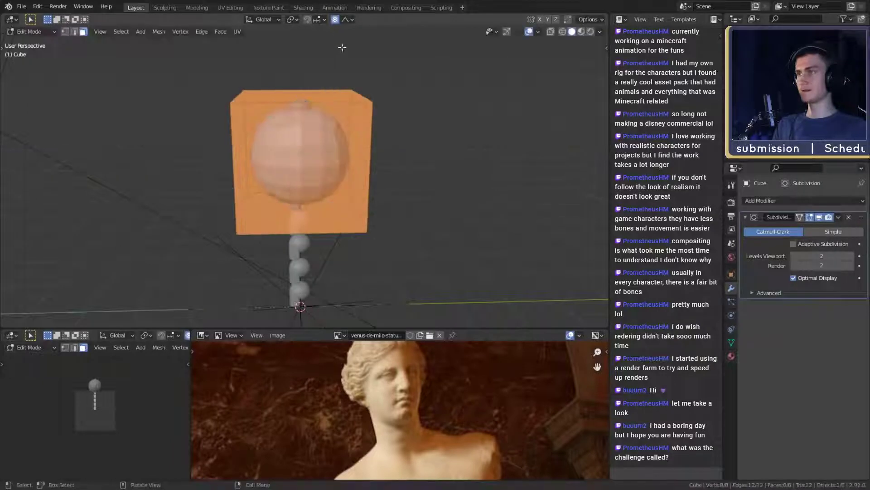
{"action": "key", "text": "s"}
{"action": "key", "text": "y"}
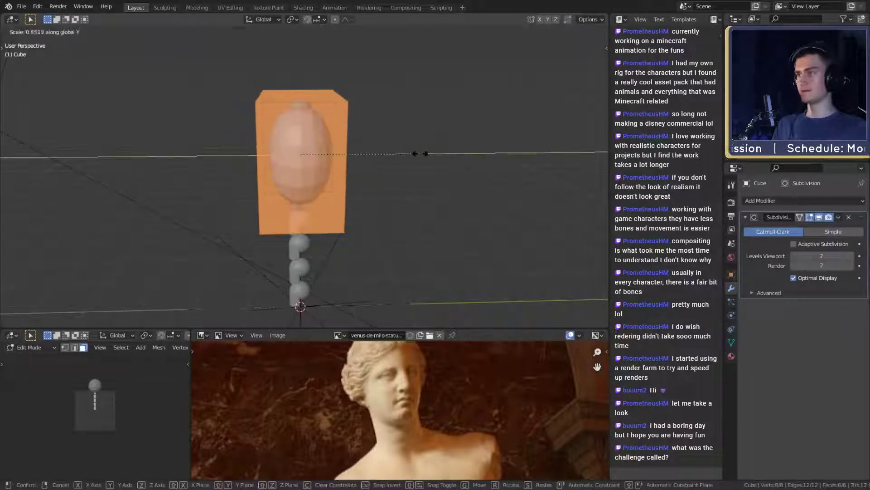
{"action": "left_click", "coordinate": [396, 156]}
- Insert a horizontal loop cut near the base of the cube to square off the torso's underside
{"action": "scroll", "coordinate": [384, 161], "scroll_direction": "up", "scroll_amount": 2}
{"action": "middle_click_drag", "start_coordinate": [360, 184], "coordinate": [459, 193]}
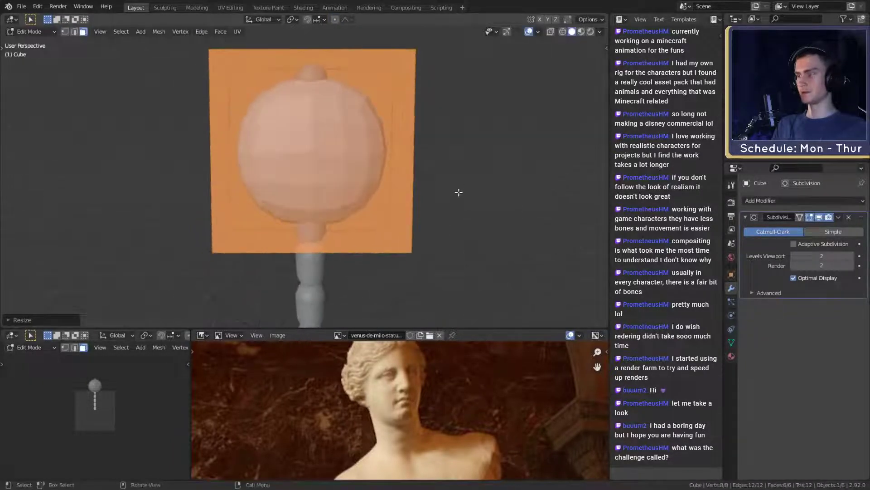
{"action": "left_click", "coordinate": [401, 148]}
{"action": "left_click", "coordinate": [404, 202]}
{"action": "middle_click_drag", "start_coordinate": [404, 202], "coordinate": [451, 171]}
{"action": "key", "text": "Tab"}
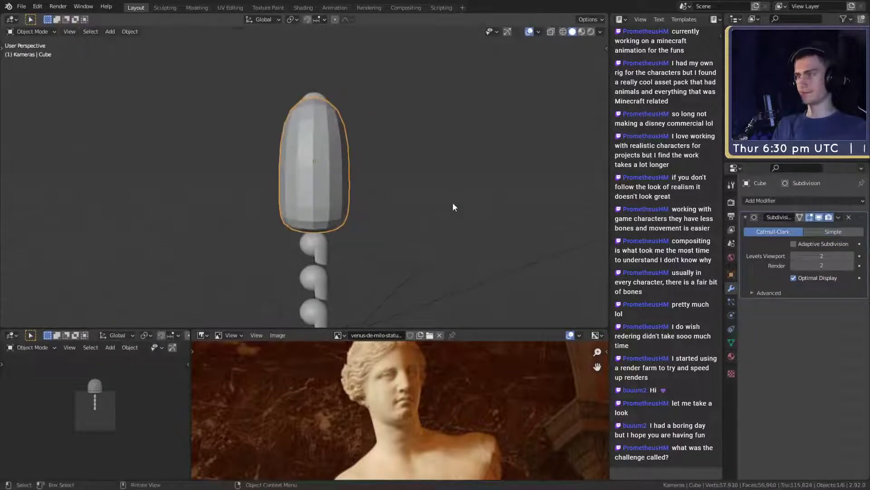
- Rotate the torso shape in side view so that it tilts slightly off vertical
{"action": "key", "text": "r"}
{"action": "left_click", "coordinate": [455, 151]}
{"action": "middle_click_drag", "start_coordinate": [445, 183], "coordinate": [339, 214]}
{"action": "scroll", "coordinate": [339, 213], "scroll_direction": "up", "scroll_amount": 2}
- Taper the torso by scaling down the upper face of its cage
{"action": "key", "text": "Tab"}
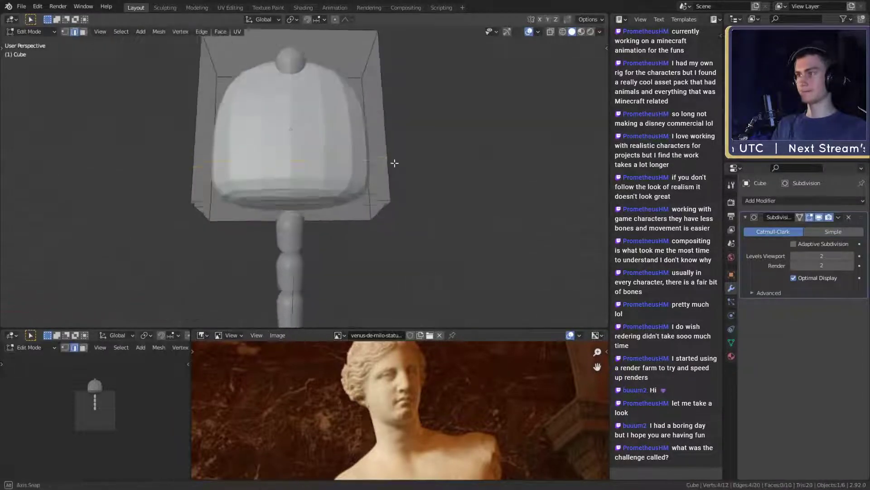
{"action": "left_click", "coordinate": [394, 163]}
{"action": "middle_click_drag", "start_coordinate": [386, 121], "coordinate": [221, 193]}
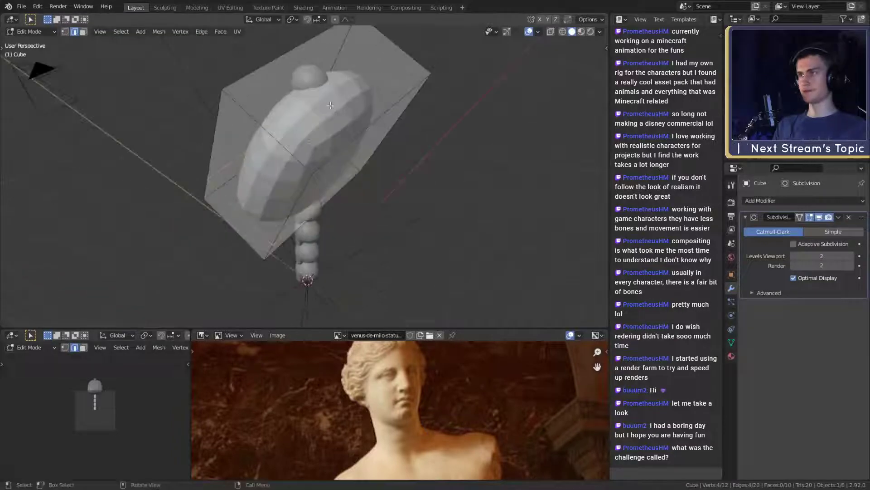
{"action": "middle_click_drag", "start_coordinate": [403, 97], "coordinate": [447, 134]}
{"action": "key", "text": "3"}
{"action": "left_click", "coordinate": [346, 146]}
{"action": "key", "text": "s"}
{"action": "left_click", "coordinate": [429, 172]}
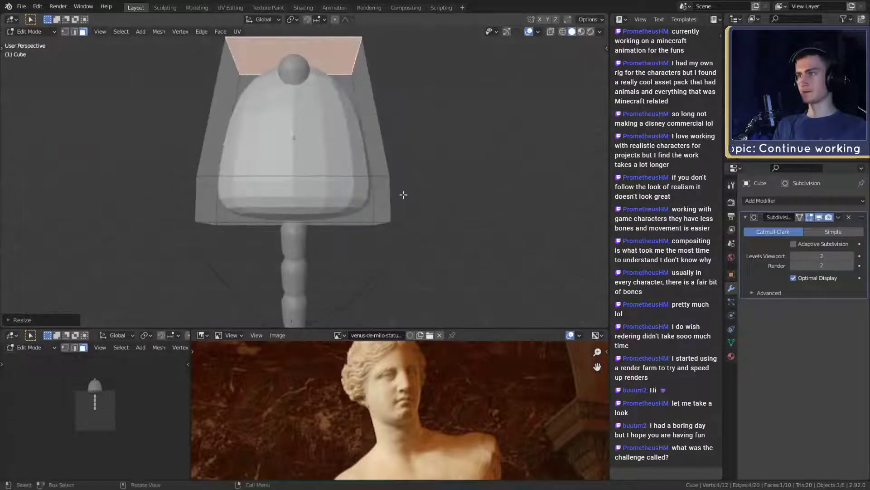
{"action": "key", "text": "ctrl+z"}
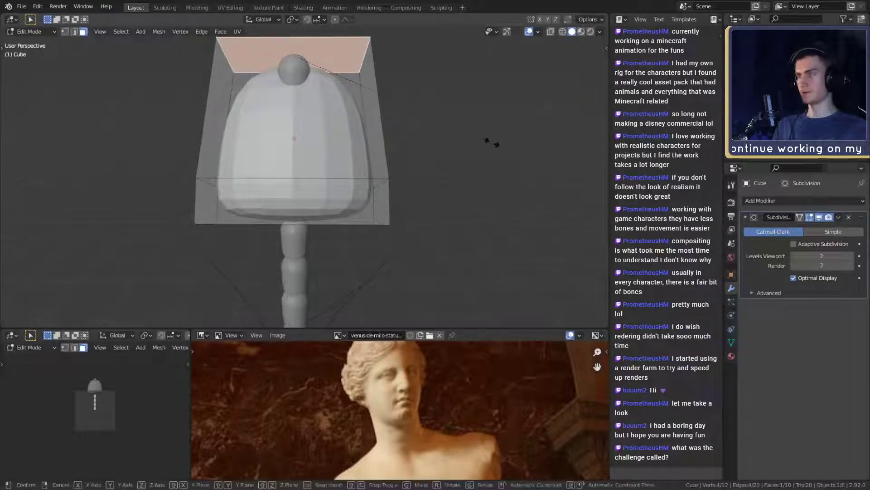
{"action": "key", "text": "s"}
{"action": "left_click", "coordinate": [472, 142]}
{"action": "scroll", "coordinate": [447, 192], "scroll_direction": "down", "scroll_amount": 2}
{"action": "middle_click_drag", "start_coordinate": [447, 192], "coordinate": [286, 174]}
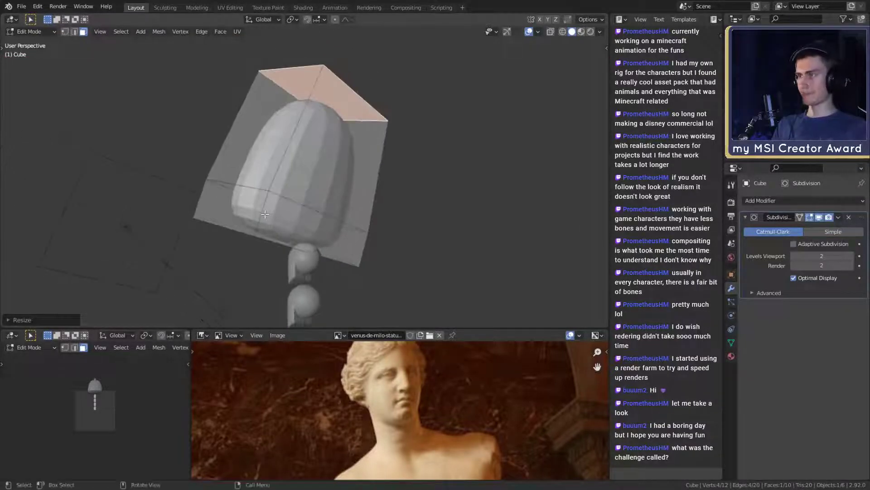
- Reposition the two short vertical edges at the torso's lower corners, finishing with a shift of about 0.1 m along global Y
{"action": "key", "text": "2"}
{"action": "left_click", "coordinate": [262, 216]}
{"action": "middle_click_drag", "start_coordinate": [402, 218], "coordinate": [464, 252]}
{"action": "left_click", "coordinate": [385, 248], "text": "shift"}
{"action": "key", "text": "g"}
{"action": "left_click", "coordinate": [475, 231]}
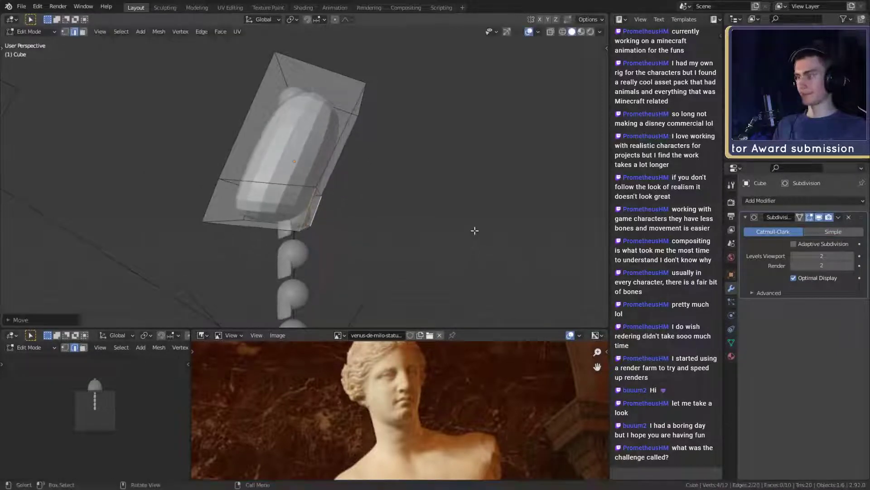
{"action": "key", "text": "g"}
{"action": "key", "text": "y"}
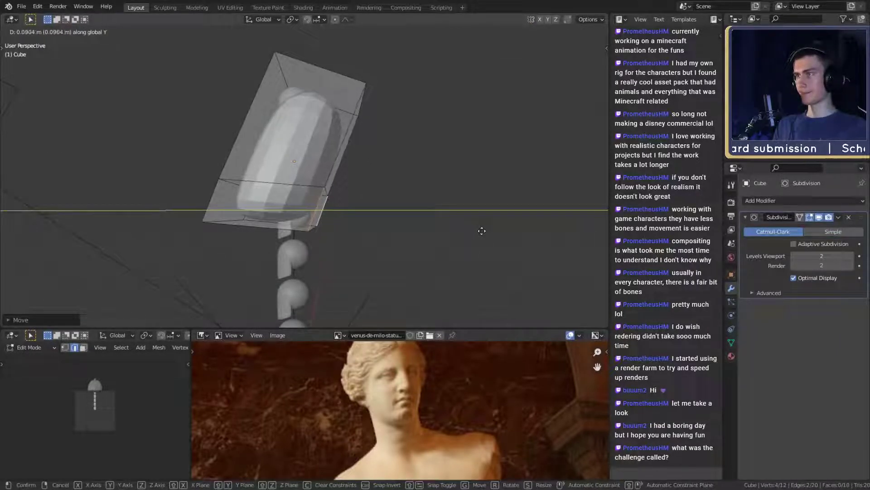
{"action": "left_click", "coordinate": [481, 231]}
{"action": "middle_click_drag", "start_coordinate": [376, 192], "coordinate": [469, 210]}
{"action": "scroll", "coordinate": [414, 217], "scroll_direction": "down", "scroll_amount": 3}
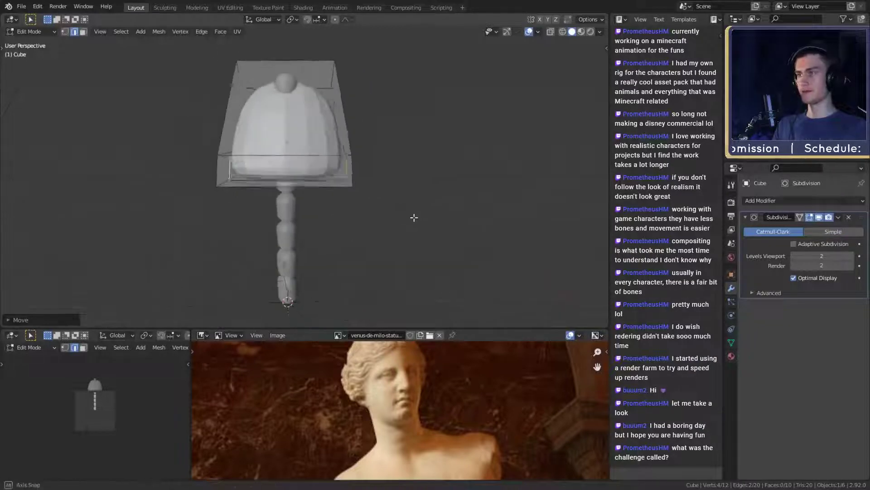
{"action": "scroll", "coordinate": [411, 214], "scroll_direction": "up", "scroll_amount": 3}
{"action": "key", "text": "Tab"}
- Narrow the torso along the X axis and lower it along Z below the top head of the column
{"action": "scroll", "coordinate": [405, 207], "scroll_direction": "down", "scroll_amount": 3}
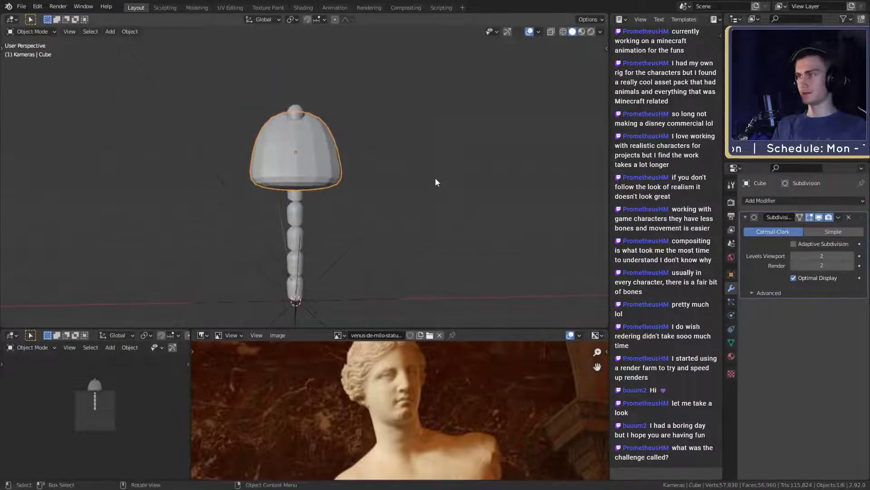
{"action": "key", "text": "s"}
{"action": "key", "text": "x"}
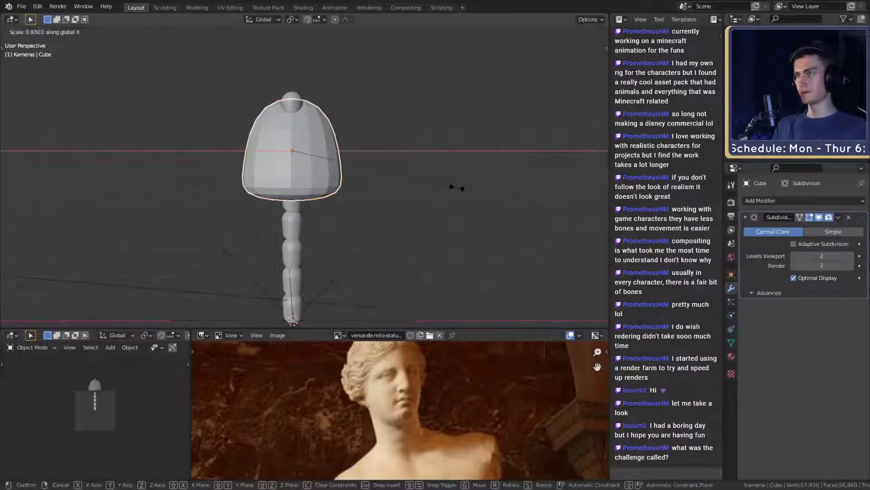
{"action": "left_click", "coordinate": [441, 188]}
{"action": "key", "text": "g"}
{"action": "key", "text": "z"}
{"action": "left_click", "coordinate": [445, 189]}
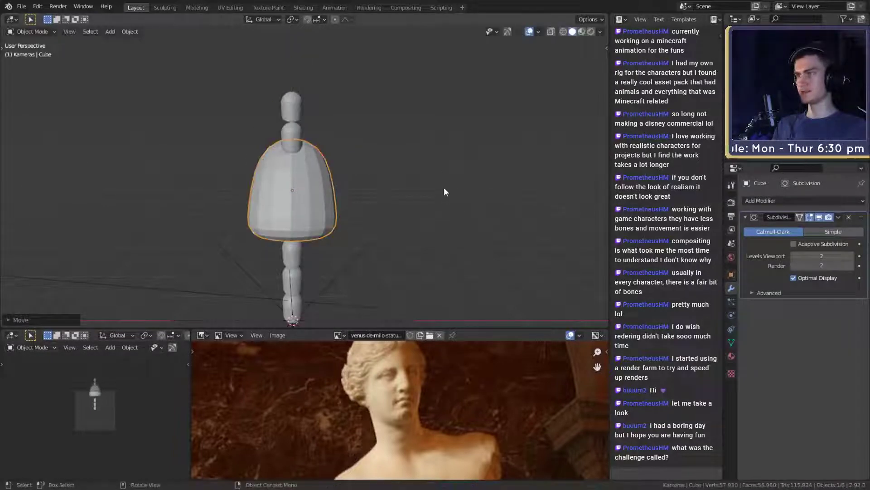
- Scale the torso down uniformly, raise it along Z to just beneath the top head, and check the overlap in X-ray
{"action": "middle_click_drag", "start_coordinate": [444, 190], "coordinate": [419, 200]}
{"action": "key", "text": "s"}
{"action": "left_click", "coordinate": [363, 192]}
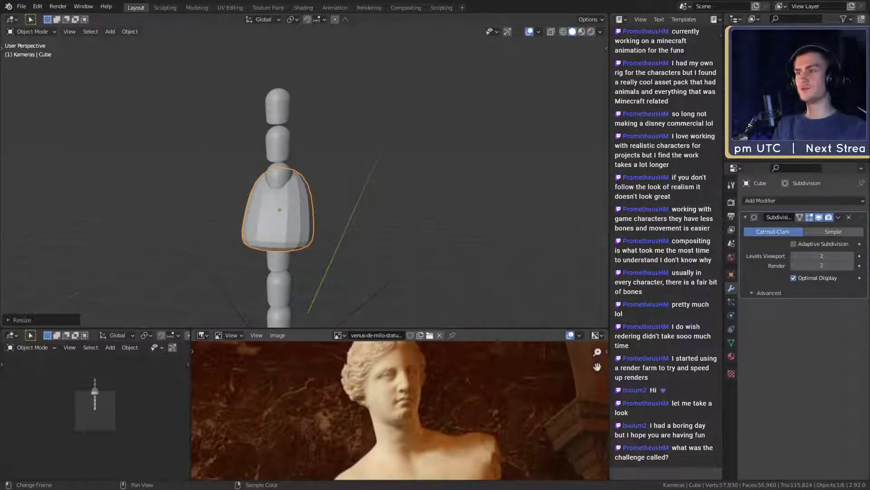
{"action": "middle_click_drag", "start_coordinate": [362, 195], "coordinate": [406, 208]}
{"action": "key", "text": "g"}
{"action": "key", "text": "z"}
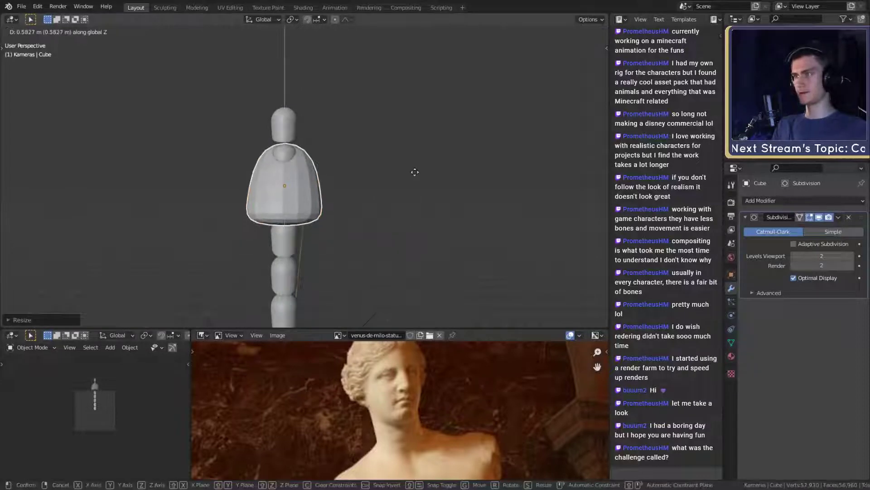
{"action": "left_click", "coordinate": [414, 174]}
{"action": "middle_click_drag", "start_coordinate": [415, 174], "coordinate": [379, 183]}
{"action": "key", "text": "alt+z"}
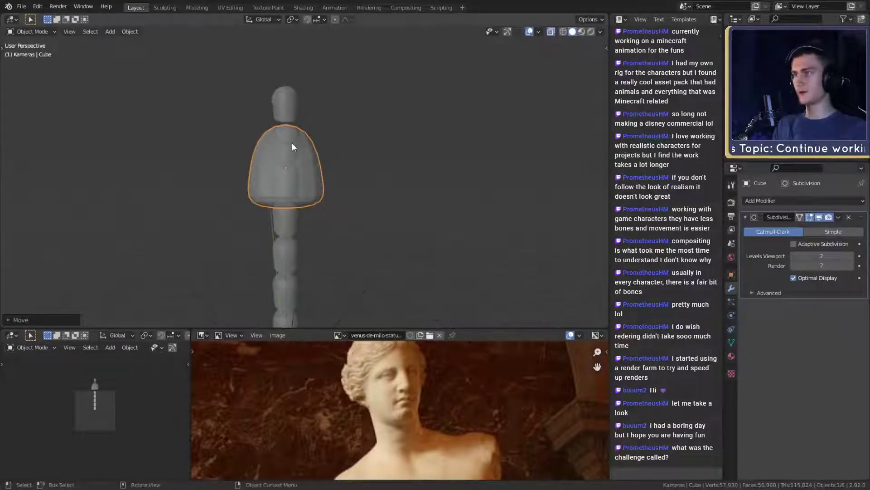
{"action": "key", "text": "alt+z"}
{"action": "scroll", "coordinate": [395, 169], "scroll_direction": "up", "scroll_amount": 3}
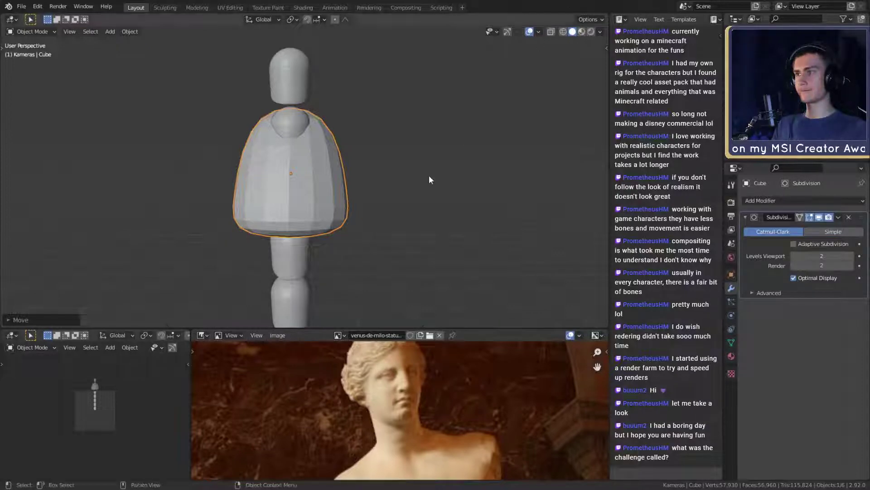
- Scale the torso down a bit more uniformly and move it back up along Z toward the top head
{"action": "middle_click_drag", "start_coordinate": [429, 175], "coordinate": [417, 195]}
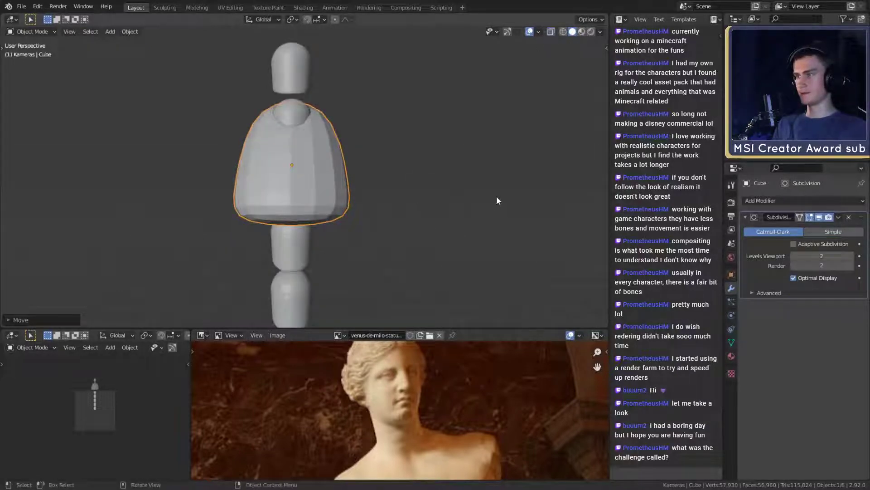
{"action": "key", "text": "s"}
{"action": "left_click", "coordinate": [476, 193]}
{"action": "key", "text": "g"}
{"action": "key", "text": "z"}
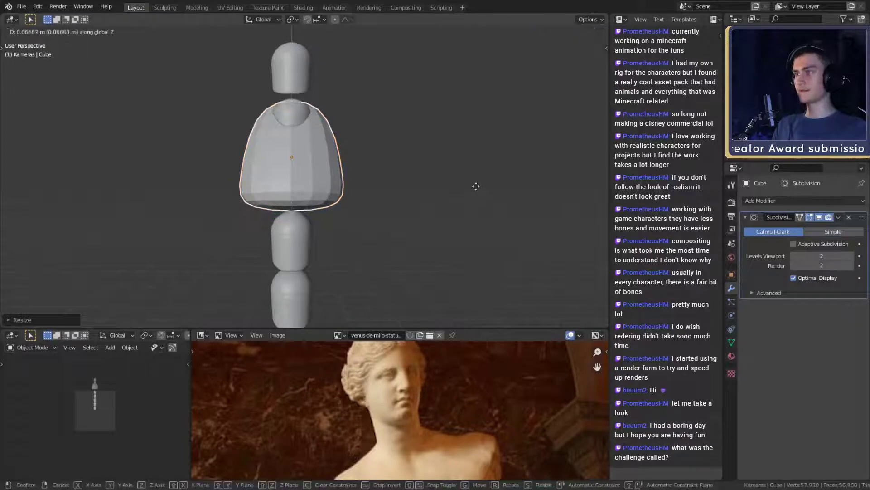
{"action": "left_click", "coordinate": [474, 189]}
{"action": "scroll", "coordinate": [423, 230], "scroll_direction": "down", "scroll_amount": 6}
{"action": "scroll", "coordinate": [397, 230], "scroll_direction": "up", "scroll_amount": 5}
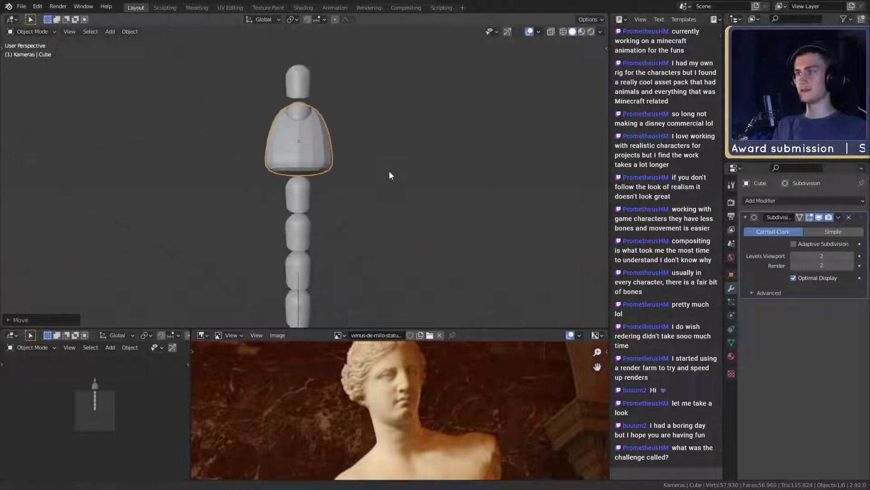
- Narrow the torso along the X axis and check its proportions against the column of heads
{"action": "key", "text": "s"}
{"action": "key", "text": "x"}
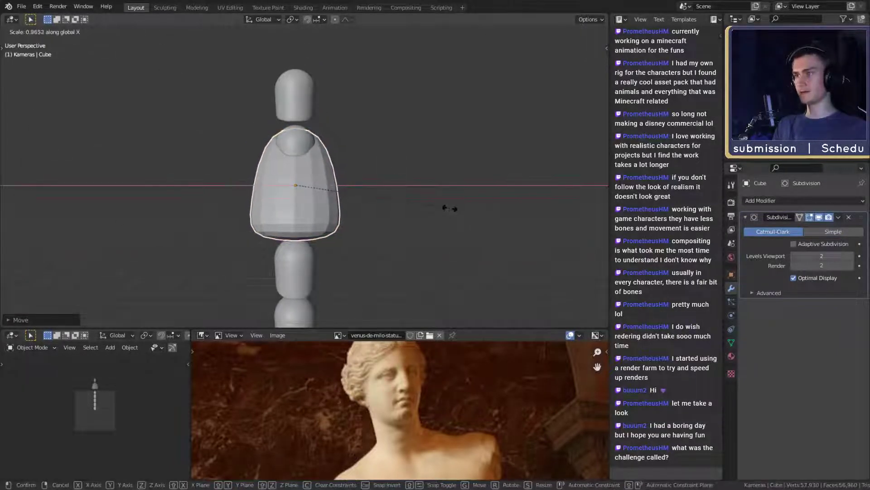
{"action": "left_click", "coordinate": [449, 208]}
{"action": "scroll", "coordinate": [389, 209], "scroll_direction": "down", "scroll_amount": 6}
{"action": "scroll", "coordinate": [383, 215], "scroll_direction": "up", "scroll_amount": 3}
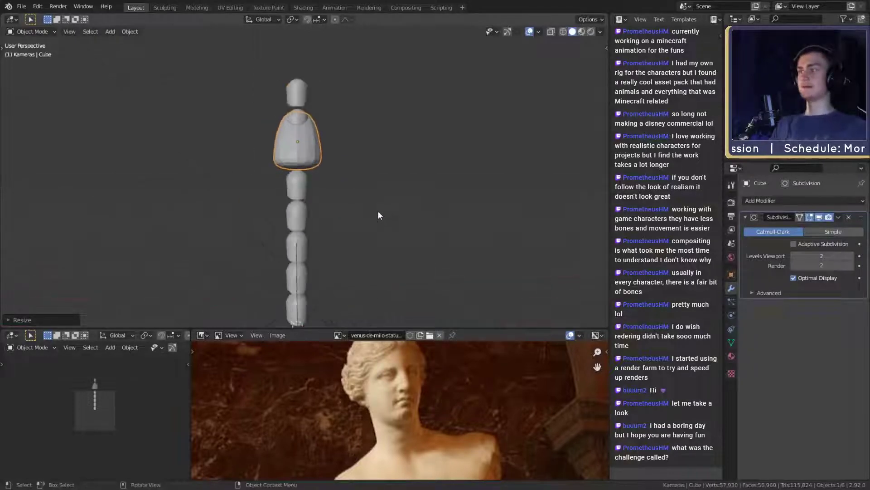
{"action": "scroll", "coordinate": [378, 212], "scroll_direction": "up", "scroll_amount": 1}
{"action": "middle_click_drag", "start_coordinate": [378, 211], "coordinate": [379, 165], "text": "shift"}
{"action": "scroll", "coordinate": [389, 214], "scroll_direction": "down", "scroll_amount": 2}
{"action": "scroll", "coordinate": [387, 217], "scroll_direction": "up", "scroll_amount": 3}
{"action": "middle_click_drag", "start_coordinate": [386, 217], "coordinate": [388, 215]}
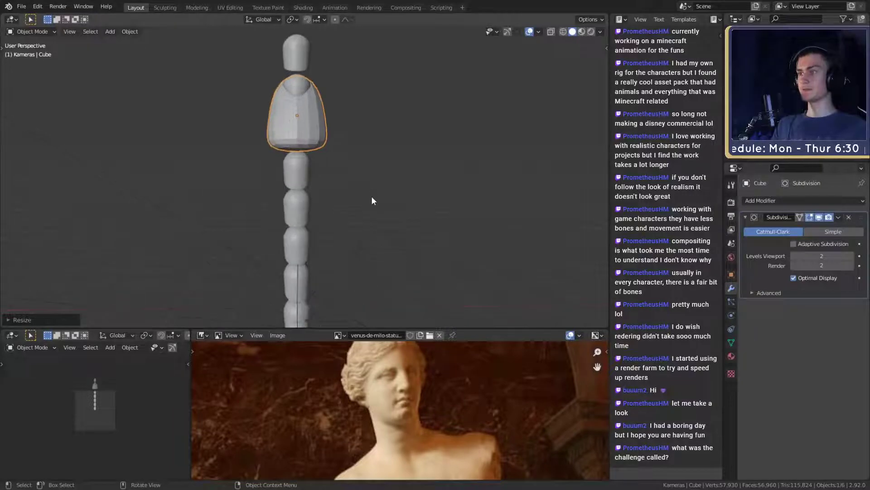
- Add a cube for the waist and round it with a level 2 subdivision surface
{"action": "mouse_move", "coordinate": [377, 214]}
{"action": "middle_mouse_down"}
{"action": "mouse_move", "coordinate": [273, 221]}
{"action": "mouse_move", "coordinate": [374, 202]}
{"action": "middle_mouse_up"}
{"action": "key", "text": "shift+a"}
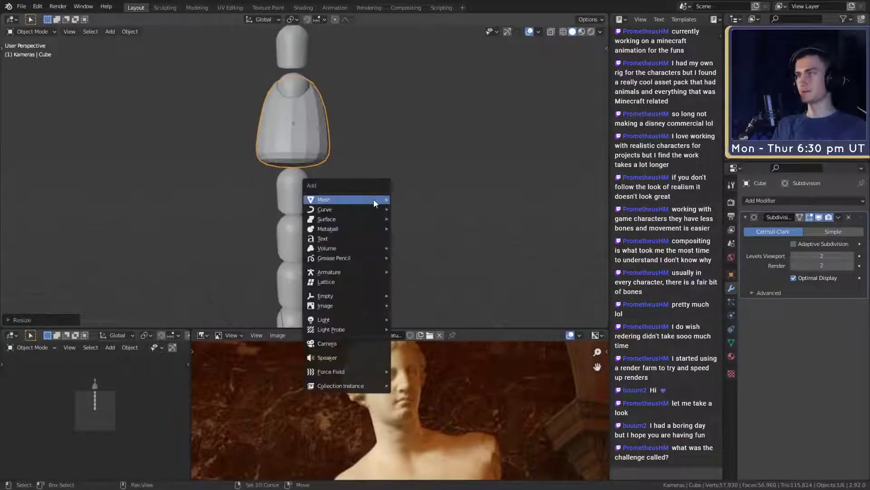
{"action": "mouse_move", "coordinate": [340, 199]}
{"action": "left_click", "coordinate": [423, 207]}
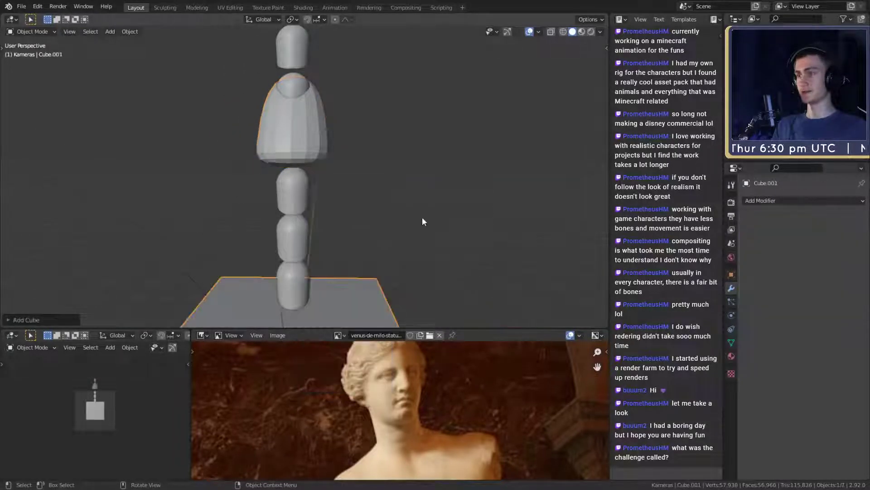
{"action": "scroll", "coordinate": [417, 204], "scroll_direction": "down", "scroll_amount": 3}
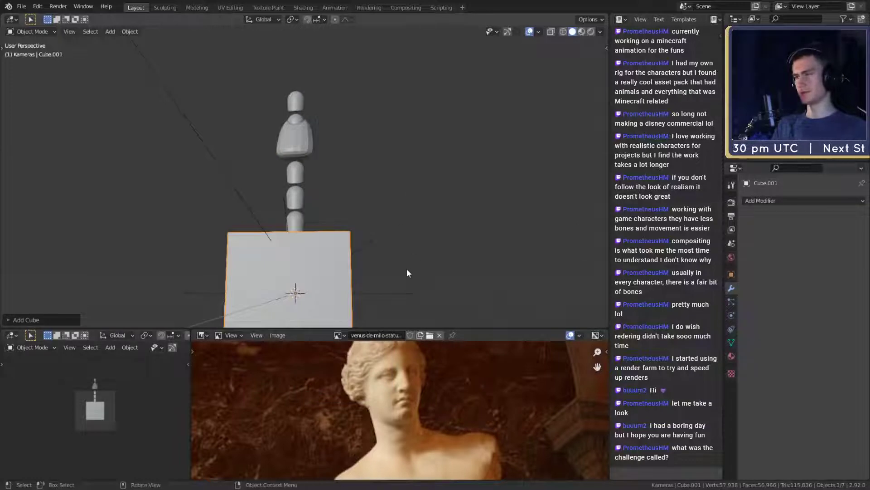
{"action": "middle_click_drag", "start_coordinate": [407, 268], "coordinate": [363, 223]}
{"action": "key", "text": "ctrl+2"}
{"action": "scroll", "coordinate": [418, 214], "scroll_direction": "up", "scroll_amount": 2}
- Scale the rounded waist cube down and move it up the column to directly beneath the torso
{"action": "key", "text": "s"}
{"action": "left_click", "coordinate": [326, 242]}
{"action": "key", "text": "h"}
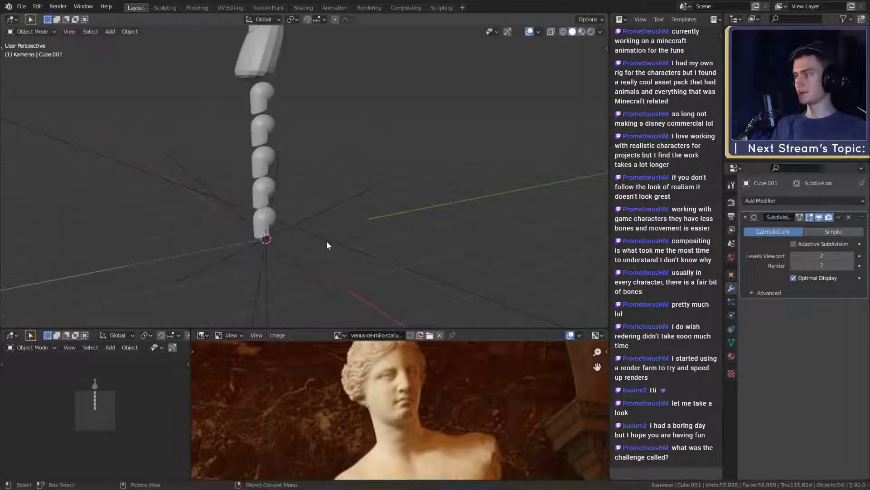
{"action": "key", "text": "ctrl+z"}
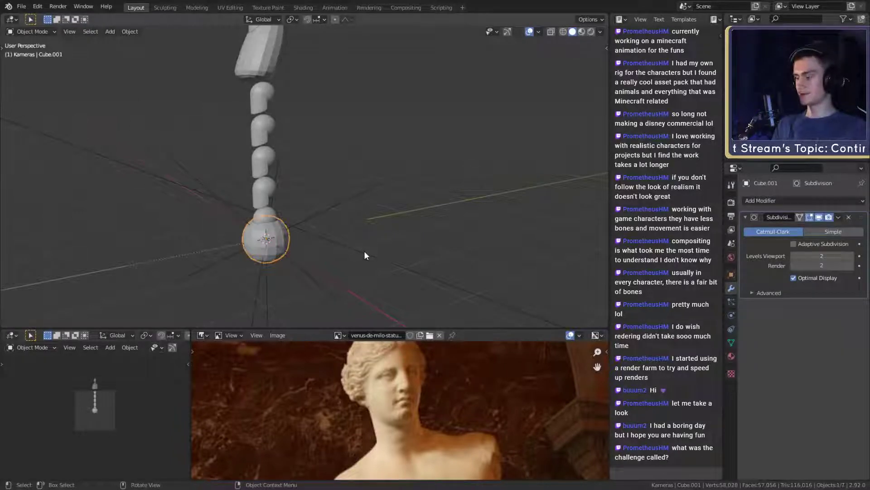
{"action": "key", "text": "g"}
{"action": "left_click", "coordinate": [379, 99]}
{"action": "middle_click_drag", "start_coordinate": [379, 100], "coordinate": [407, 194]}
{"action": "scroll", "coordinate": [418, 177], "scroll_direction": "up", "scroll_amount": 3}
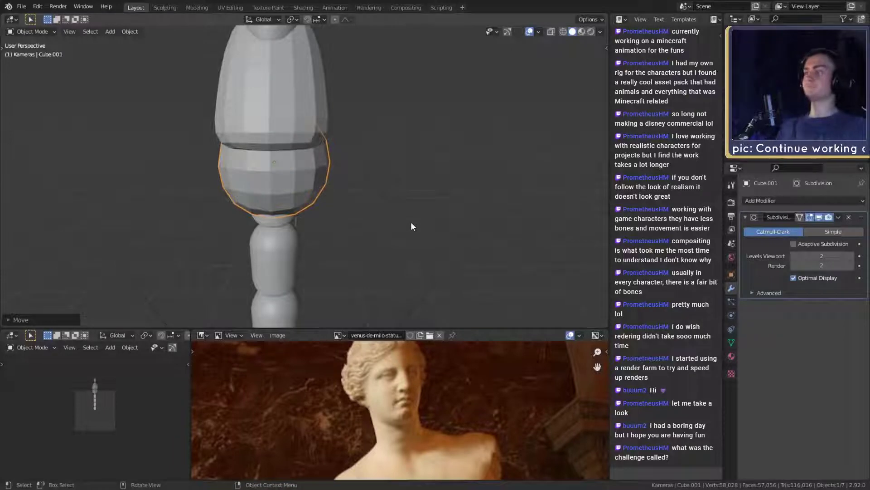
- Shrink the waist shape uniformly and adjust its width along the X axis to fit under the torso
{"action": "key", "text": "s"}
{"action": "left_click", "coordinate": [410, 217]}
{"action": "middle_click_drag", "start_coordinate": [411, 216], "coordinate": [344, 203]}
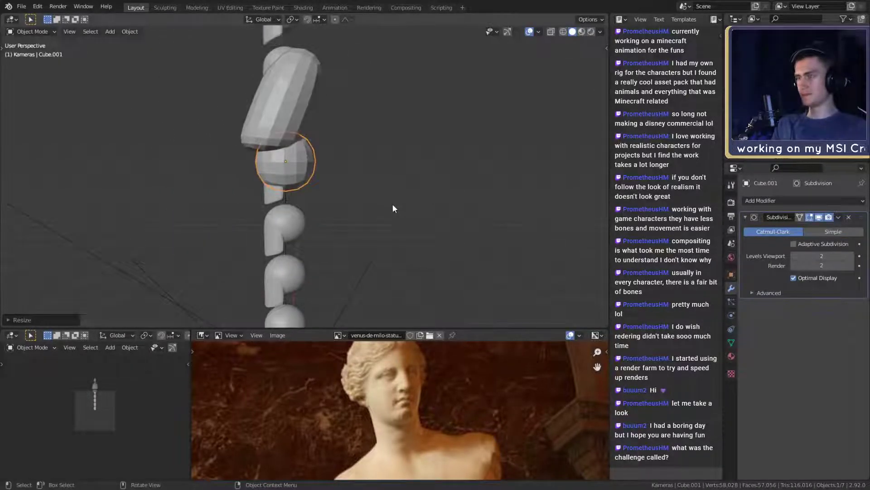
{"action": "key", "text": "s"}
{"action": "key", "text": "x"}
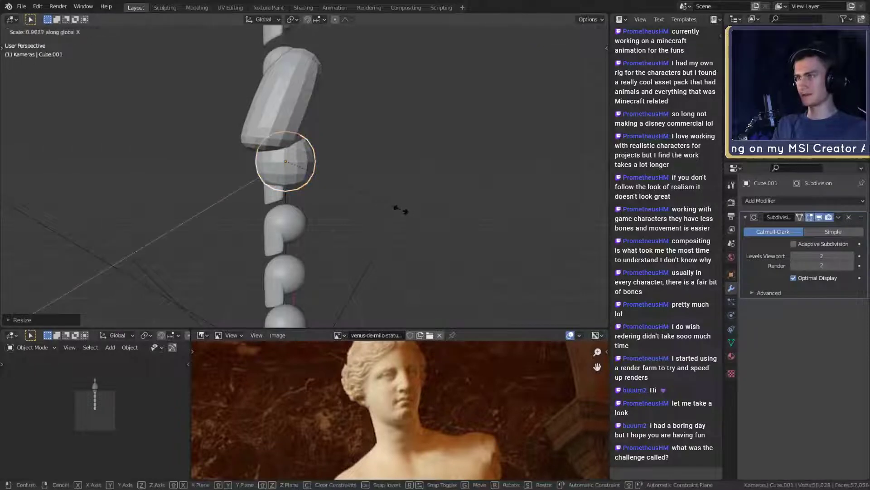
{"action": "left_click", "coordinate": [360, 202]}
{"action": "middle_click_drag", "start_coordinate": [361, 202], "coordinate": [391, 192]}
{"action": "key", "text": "s"}
{"action": "key", "text": "x"}
{"action": "left_click", "coordinate": [404, 205]}
- Shift the waist shape along the Y axis and rescale it uniformly
{"action": "key", "text": "g"}
{"action": "key", "text": "y"}
{"action": "left_click", "coordinate": [403, 204]}
{"action": "key", "text": "s"}
{"action": "left_click", "coordinate": [404, 198]}
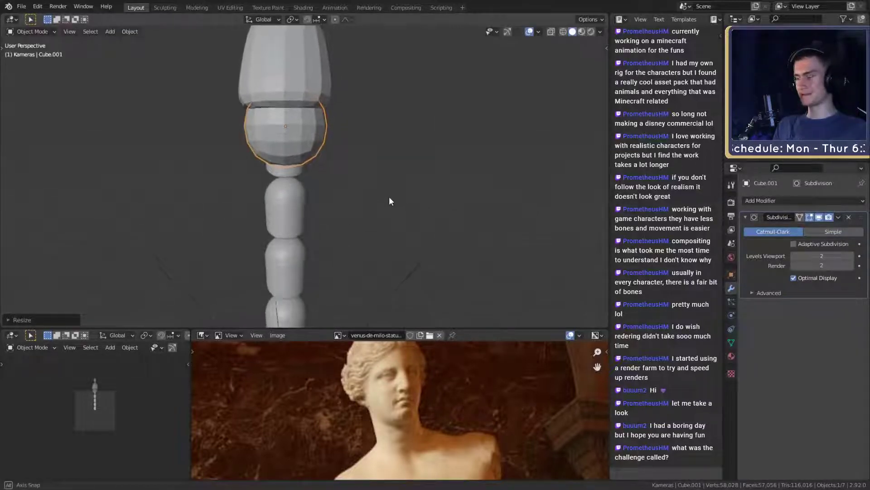
- Lower the waist shape beneath the torso and scale it up slightly
{"action": "key", "text": "g"}
{"action": "left_click", "coordinate": [388, 201]}
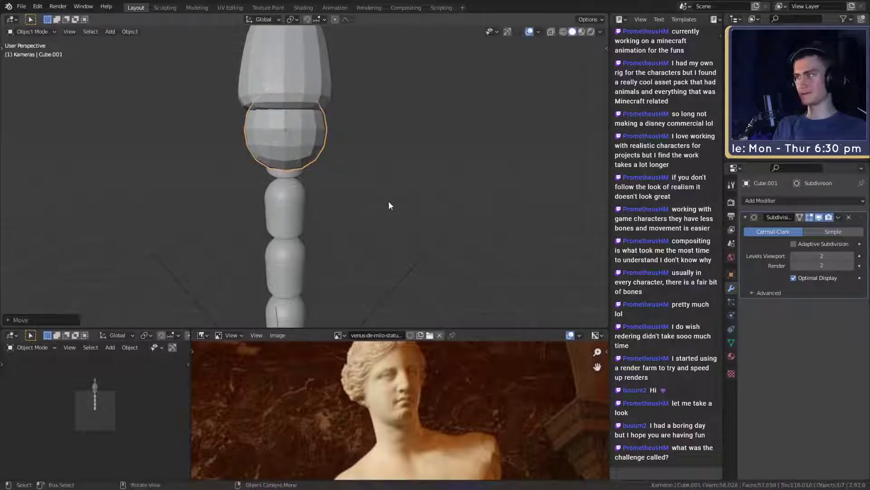
{"action": "middle_click_drag", "start_coordinate": [388, 201], "coordinate": [365, 189]}
{"action": "scroll", "coordinate": [374, 226], "scroll_direction": "down", "scroll_amount": 3}
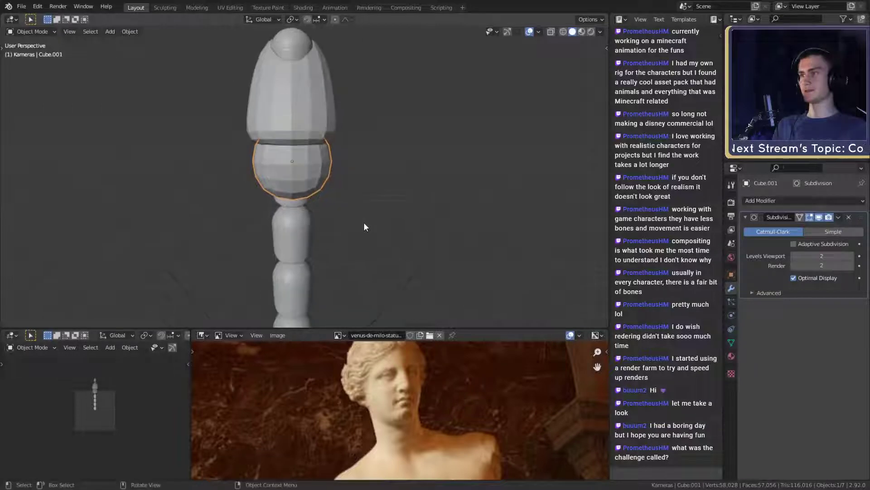
{"action": "key", "text": "s"}
{"action": "left_click", "coordinate": [414, 202]}
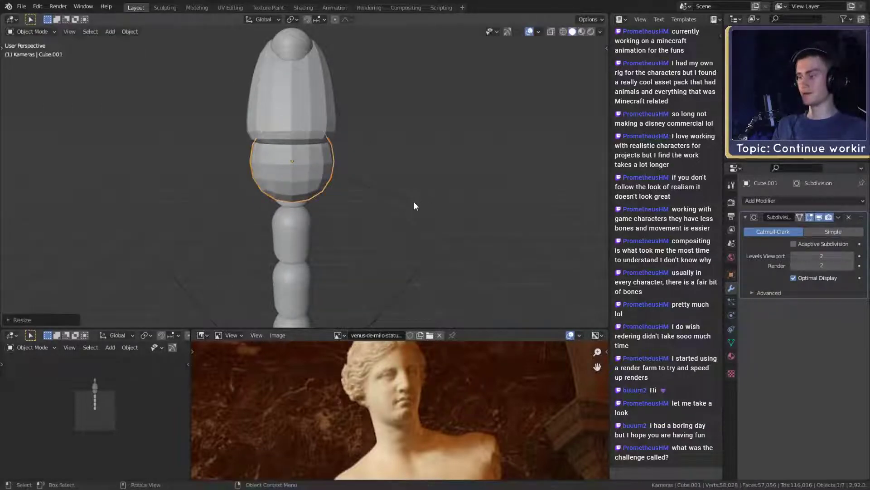
{"action": "key", "text": "g"}
{"action": "left_click", "coordinate": [415, 208]}
{"action": "scroll", "coordinate": [396, 191], "scroll_direction": "up", "scroll_amount": 2}
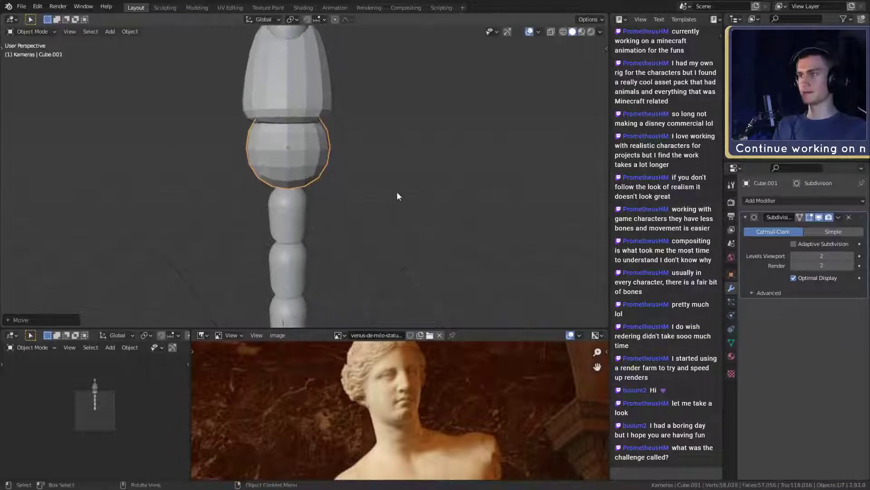
- Nudge the waist shape along the Z axis, keeping it between the torso and the next head of the column
{"action": "scroll", "coordinate": [385, 203], "scroll_direction": "down", "scroll_amount": 4}
{"action": "scroll", "coordinate": [373, 195], "scroll_direction": "up", "scroll_amount": 3}
{"action": "key", "text": "g"}
{"action": "left_click", "coordinate": [383, 203]}
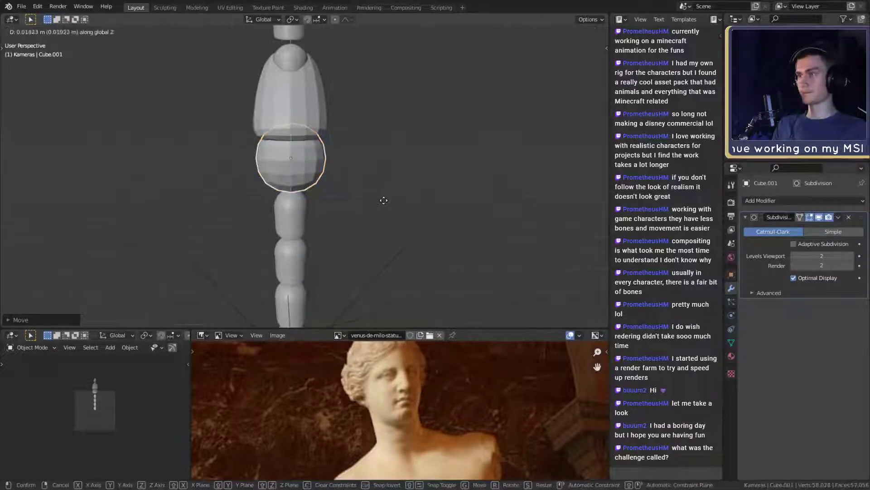
{"action": "scroll", "coordinate": [383, 199], "scroll_direction": "down", "scroll_amount": 3}
{"action": "scroll", "coordinate": [368, 194], "scroll_direction": "up", "scroll_amount": 3}
{"action": "scroll", "coordinate": [379, 181], "scroll_direction": "up", "scroll_amount": 1}
{"action": "mouse_move", "coordinate": [378, 181]}
{"action": "middle_mouse_down", "text": "shift"}
{"action": "mouse_move", "coordinate": [379, 204]}
{"action": "mouse_move", "coordinate": [381, 189]}
{"action": "middle_mouse_up", "text": "shift"}
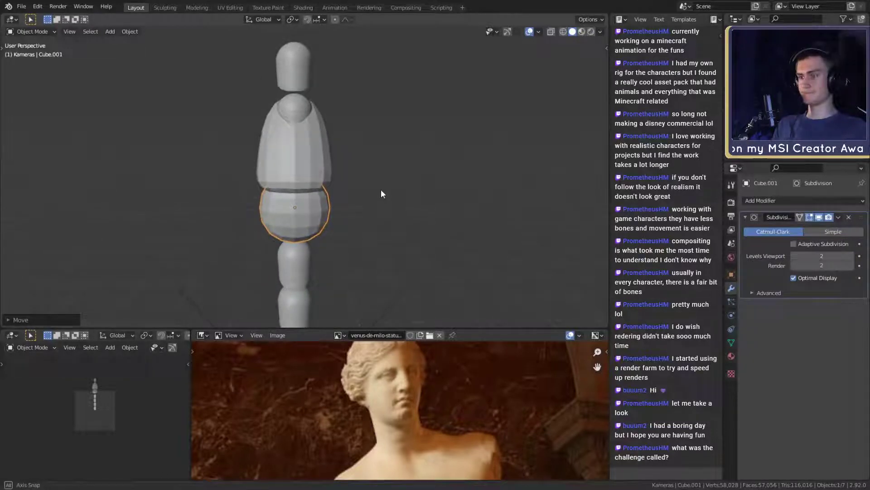
- Compare the blockout with the full statue reference and raise the waist shape slightly along Z into the torso's lower edge
{"action": "scroll", "coordinate": [439, 463], "scroll_direction": "down", "scroll_amount": 4}
{"action": "middle_click_drag", "start_coordinate": [432, 451], "coordinate": [429, 388]}
{"action": "scroll", "coordinate": [428, 399], "scroll_direction": "down", "scroll_amount": 2}
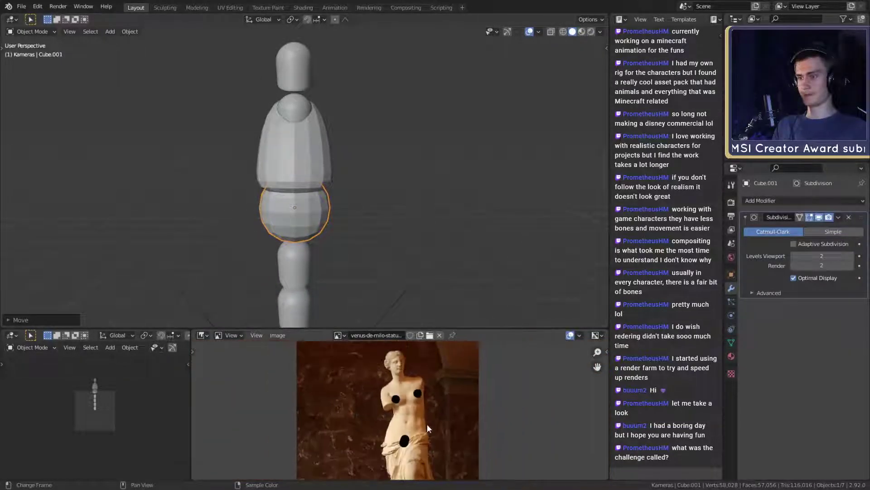
{"action": "middle_click_drag", "start_coordinate": [427, 423], "coordinate": [425, 414]}
{"action": "scroll", "coordinate": [389, 245], "scroll_direction": "down", "scroll_amount": 1}
{"action": "middle_click_drag", "start_coordinate": [383, 229], "coordinate": [392, 203], "text": "shift"}
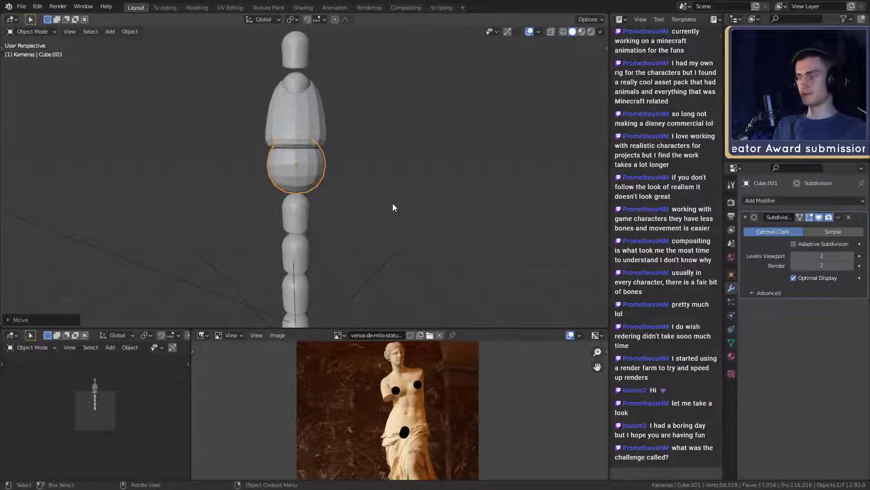
{"action": "key", "text": "g"}
{"action": "key", "text": "z"}
{"action": "left_click", "coordinate": [392, 200]}
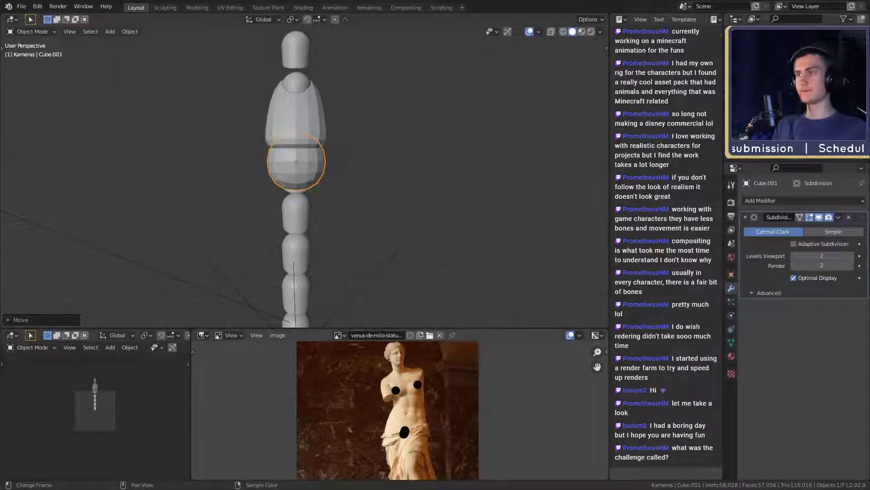
- Add another cube for the hips and round it with a level 2 subdivision surface
{"action": "left_click", "coordinate": [388, 179]}
{"action": "scroll", "coordinate": [357, 229], "scroll_direction": "down", "scroll_amount": 3}
{"action": "scroll", "coordinate": [357, 230], "scroll_direction": "up", "scroll_amount": 3}
{"action": "middle_click_drag", "start_coordinate": [359, 230], "coordinate": [355, 170], "text": "shift"}
{"action": "left_click", "coordinate": [364, 185]}
{"action": "left_click", "coordinate": [320, 128]}
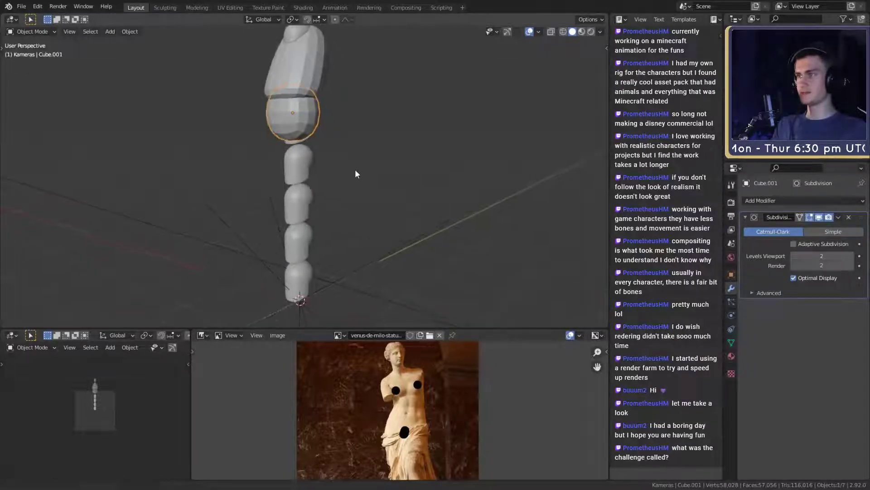
{"action": "left_click", "coordinate": [389, 177]}
{"action": "middle_click_drag", "start_coordinate": [389, 219], "coordinate": [344, 189]}
- Scale the rounded hip cube and position it along Z directly below the waist shape
{"action": "key", "text": "g"}
{"action": "left_click", "coordinate": [370, 183]}
{"action": "key", "text": "s"}
{"action": "left_click", "coordinate": [363, 188]}
{"action": "key", "text": "g"}
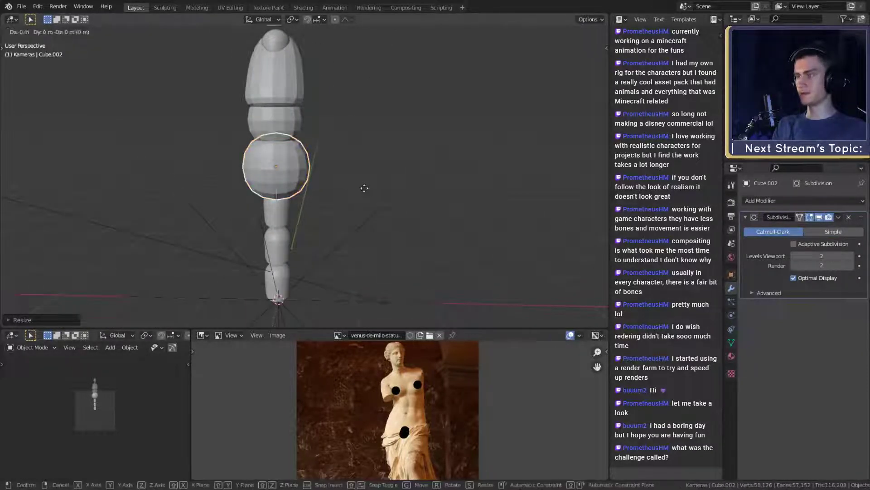
{"action": "key", "text": "z"}
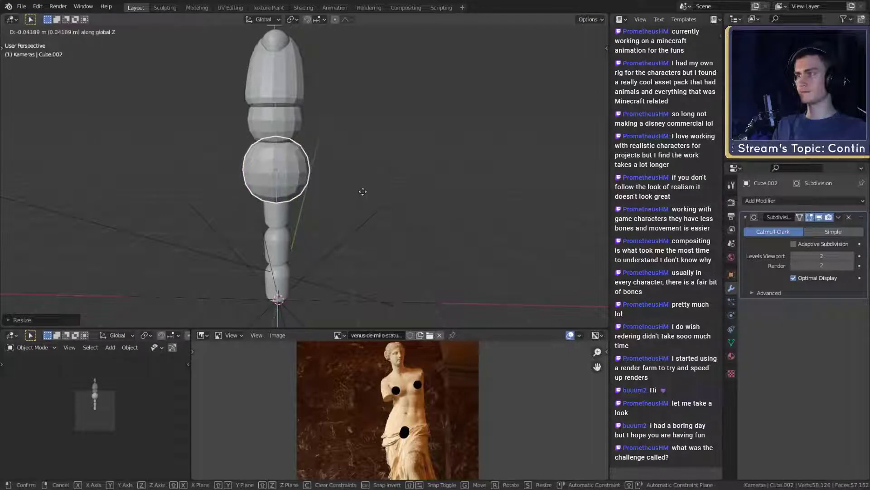
{"action": "left_click", "coordinate": [363, 194]}
{"action": "scroll", "coordinate": [363, 194], "scroll_direction": "down", "scroll_amount": 4}
{"action": "scroll", "coordinate": [362, 196], "scroll_direction": "up", "scroll_amount": 4}
{"action": "scroll", "coordinate": [384, 220], "scroll_direction": "up", "scroll_amount": 2}
{"action": "middle_click_drag", "start_coordinate": [360, 196], "coordinate": [387, 200], "text": "shift"}
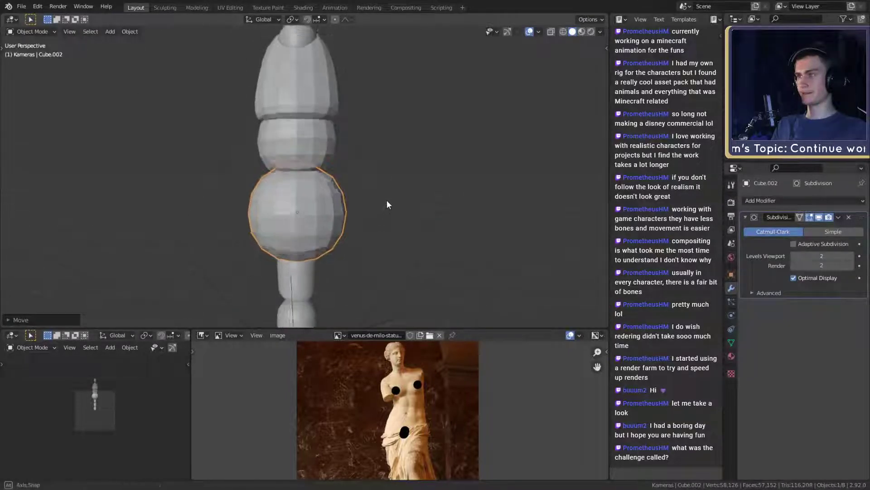
- Add a horizontal loop cut to the hip cage and slide it toward the lower edge
{"action": "key", "text": "Tab"}
{"action": "middle_click_drag", "start_coordinate": [388, 239], "coordinate": [241, 175]}
{"action": "left_click", "coordinate": [346, 167]}
{"action": "left_click", "coordinate": [349, 193]}
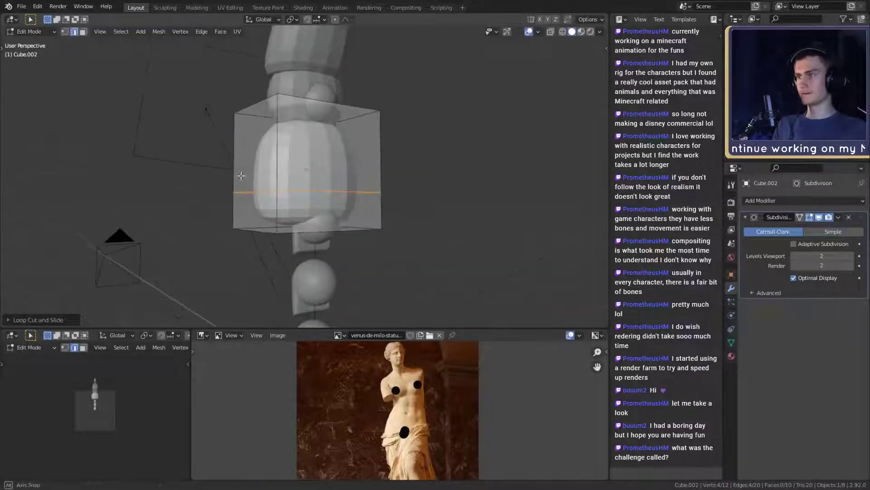
- Raise the bottom front edge and the loop-cut edge above it on the hip cage about 0.2 m along Z
{"action": "left_click", "coordinate": [348, 232]}
{"action": "key", "text": "2"}
{"action": "left_click", "coordinate": [381, 230]}
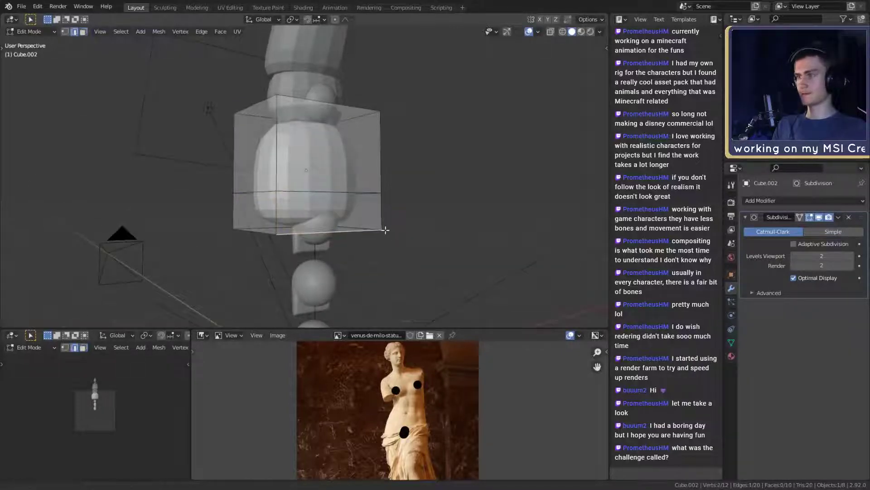
{"action": "middle_click_drag", "start_coordinate": [383, 230], "coordinate": [338, 203]}
{"action": "middle_click_drag", "start_coordinate": [415, 223], "coordinate": [442, 207]}
{"action": "middle_click_drag", "start_coordinate": [244, 230], "coordinate": [319, 225]}
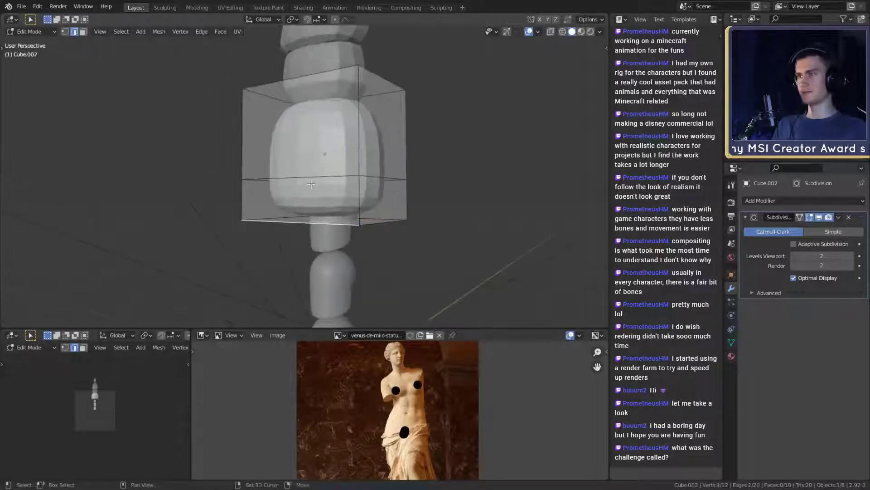
{"action": "key", "text": "g"}
{"action": "key", "text": "z"}
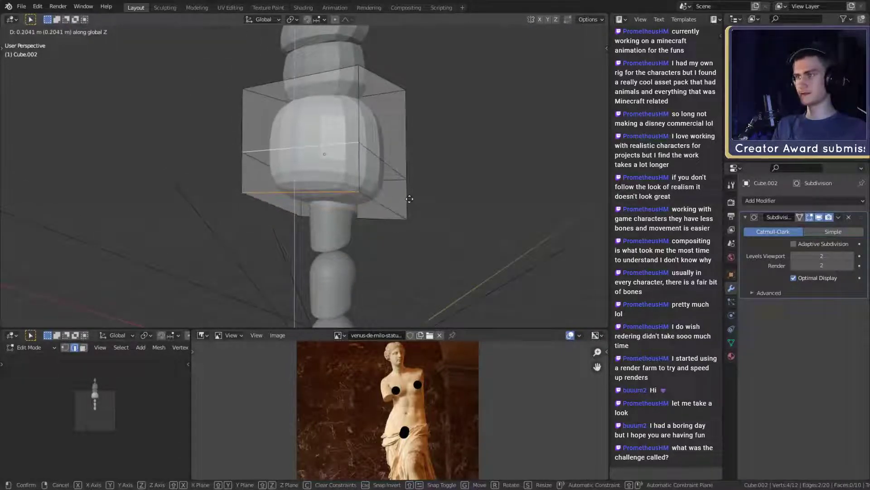
{"action": "left_click", "coordinate": [409, 199]}
- Push the bottom back edge and the loop-cut edge above it on the hip cage outward along global Y
{"action": "middle_click_drag", "start_coordinate": [410, 199], "coordinate": [347, 191]}
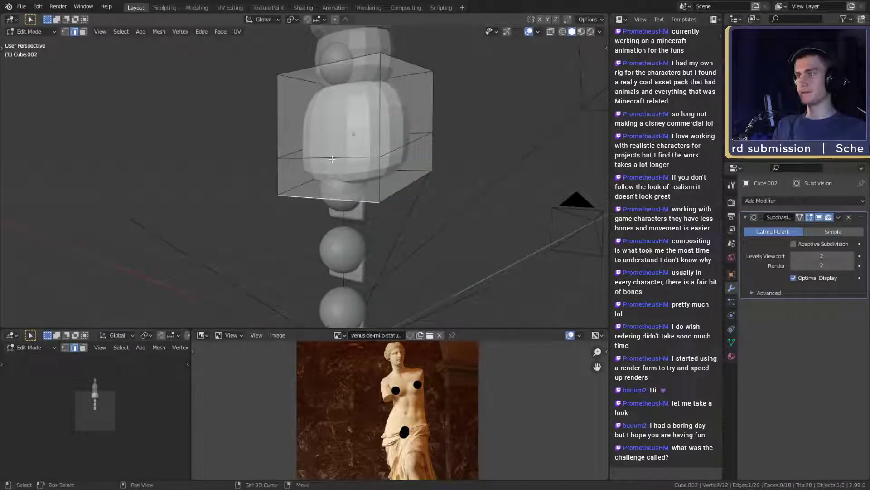
{"action": "middle_click_drag", "start_coordinate": [333, 160], "coordinate": [358, 179]}
{"action": "key", "text": "g"}
{"action": "key", "text": "x"}
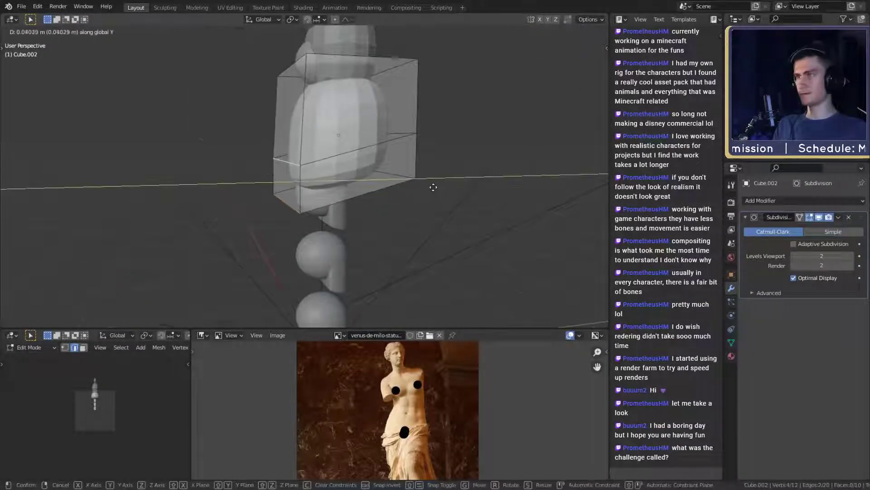
{"action": "left_click", "coordinate": [422, 189]}
{"action": "scroll", "coordinate": [412, 150], "scroll_direction": "down", "scroll_amount": 4}
{"action": "middle_click_drag", "start_coordinate": [412, 150], "coordinate": [393, 183], "text": "shift"}
{"action": "middle_click_drag", "start_coordinate": [393, 183], "coordinate": [381, 186]}
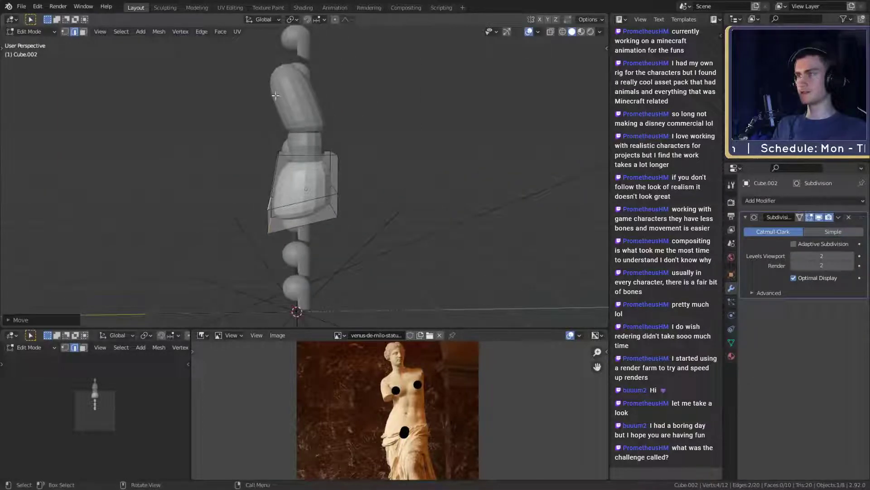
- Move the selected lower back edges of the hip cage, and shift its top front edge along global Y
{"action": "middle_click_drag", "start_coordinate": [285, 211], "coordinate": [344, 200]}
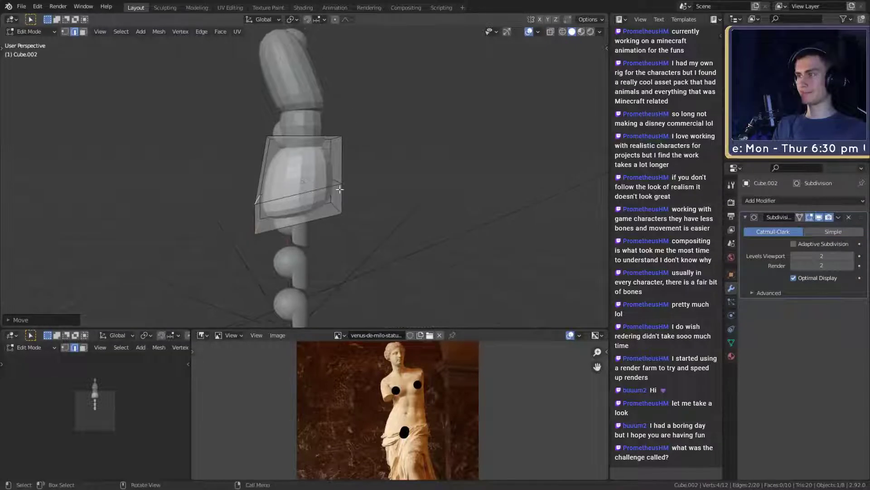
{"action": "scroll", "coordinate": [340, 188], "scroll_direction": "up", "scroll_amount": 2}
{"action": "key", "text": "g"}
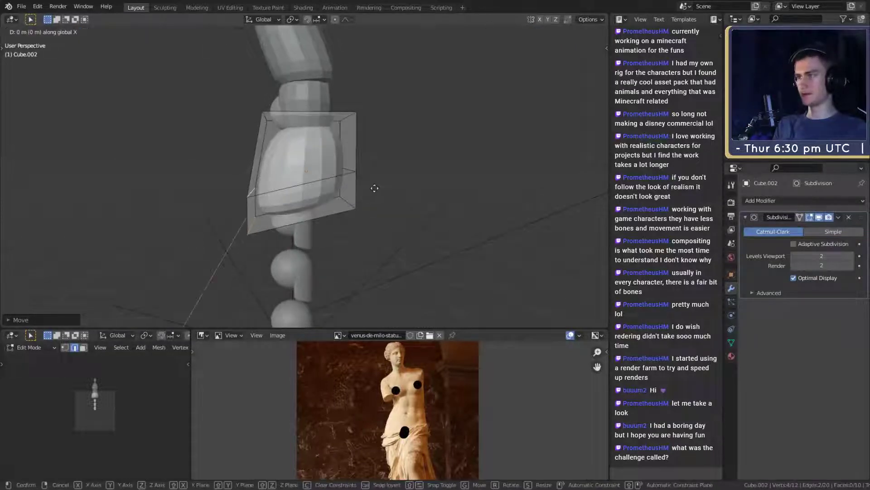
{"action": "left_click", "coordinate": [377, 188]}
{"action": "middle_click_drag", "start_coordinate": [382, 183], "coordinate": [347, 199]}
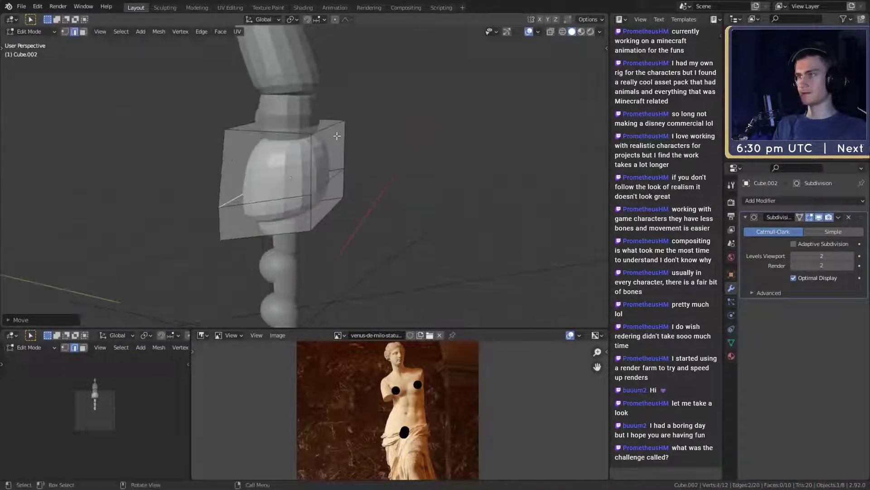
{"action": "left_click", "coordinate": [334, 134]}
{"action": "key", "text": "g"}
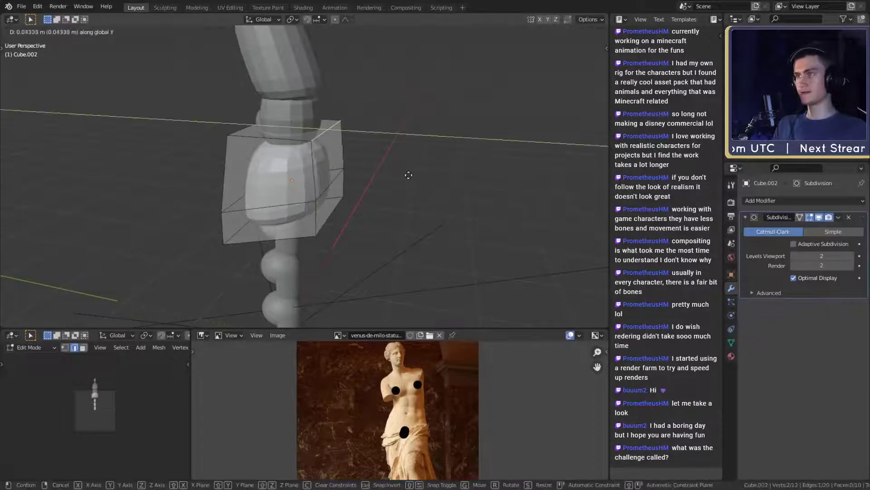
{"action": "left_click", "coordinate": [408, 175]}
- Reposition the front edge below the top one on the hip cage and leave Edit Mode
{"action": "middle_click_drag", "start_coordinate": [402, 175], "coordinate": [339, 204]}
{"action": "left_click", "coordinate": [336, 182]}
{"action": "key", "text": "g"}
{"action": "key", "text": "x"}
{"action": "left_click", "coordinate": [406, 196]}
{"action": "key", "text": "Tab"}
- Move the whole hip shape slightly up toward the waist
{"action": "scroll", "coordinate": [318, 207], "scroll_direction": "up", "scroll_amount": 2}
{"action": "scroll", "coordinate": [391, 236], "scroll_direction": "down", "scroll_amount": 4}
{"action": "scroll", "coordinate": [339, 204], "scroll_direction": "up", "scroll_amount": 2}
{"action": "key", "text": "g"}
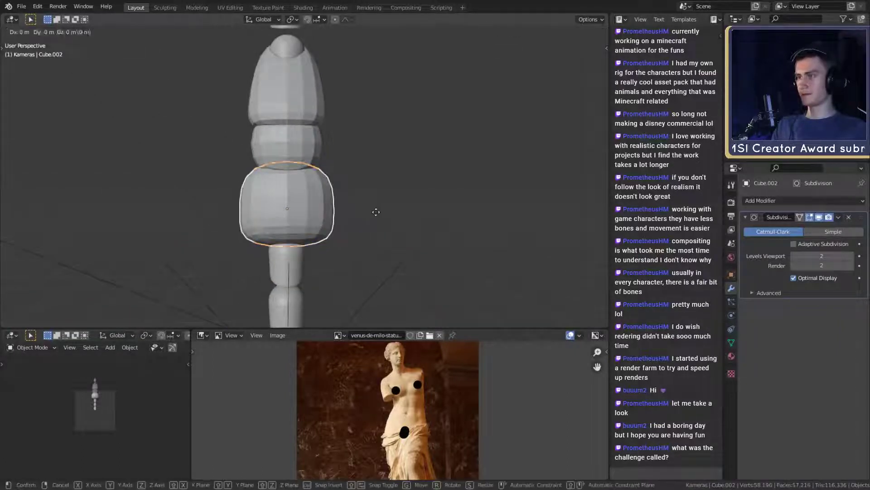
{"action": "left_click", "coordinate": [377, 200]}
- Scale the torso shape slightly down along global Z and make it thinner along Y
{"action": "scroll", "coordinate": [362, 218], "scroll_direction": "down", "scroll_amount": 3}
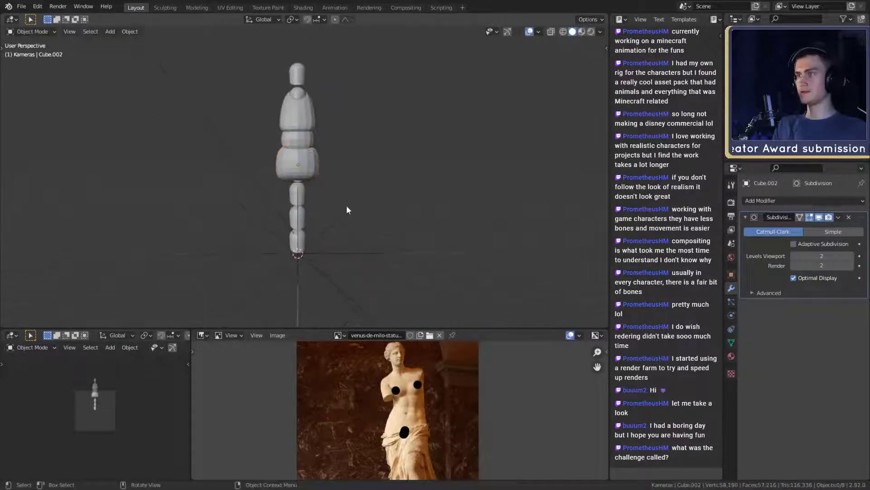
{"action": "scroll", "coordinate": [349, 204], "scroll_direction": "up", "scroll_amount": 2}
{"action": "scroll", "coordinate": [381, 170], "scroll_direction": "up", "scroll_amount": 3}
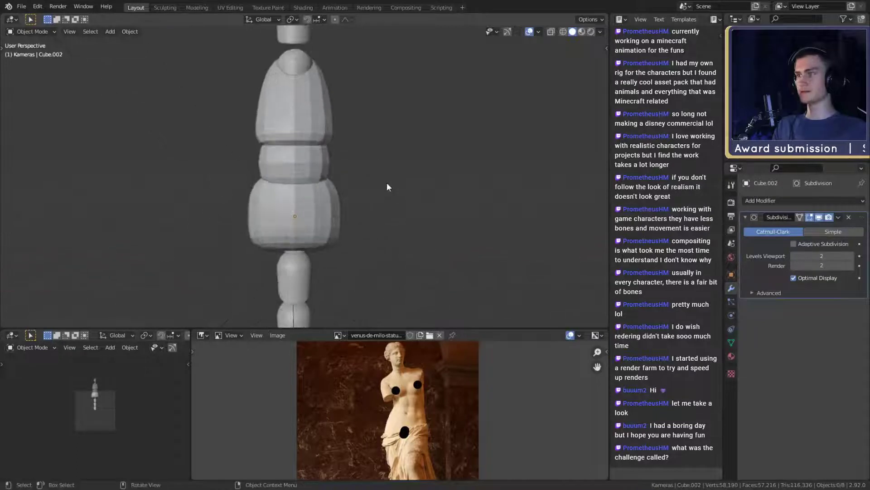
{"action": "left_click", "coordinate": [331, 126]}
{"action": "key", "text": "s"}
{"action": "key", "text": "z"}
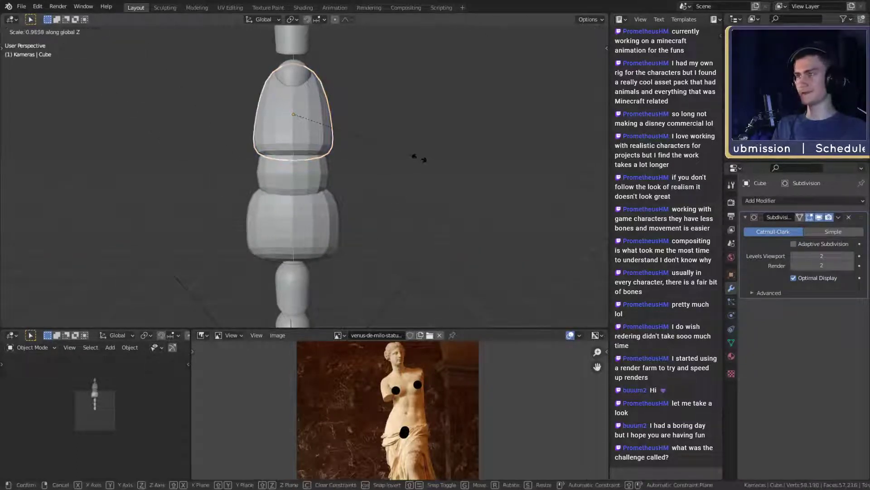
{"action": "left_click", "coordinate": [405, 156]}
{"action": "middle_click_drag", "start_coordinate": [415, 147], "coordinate": [484, 190]}
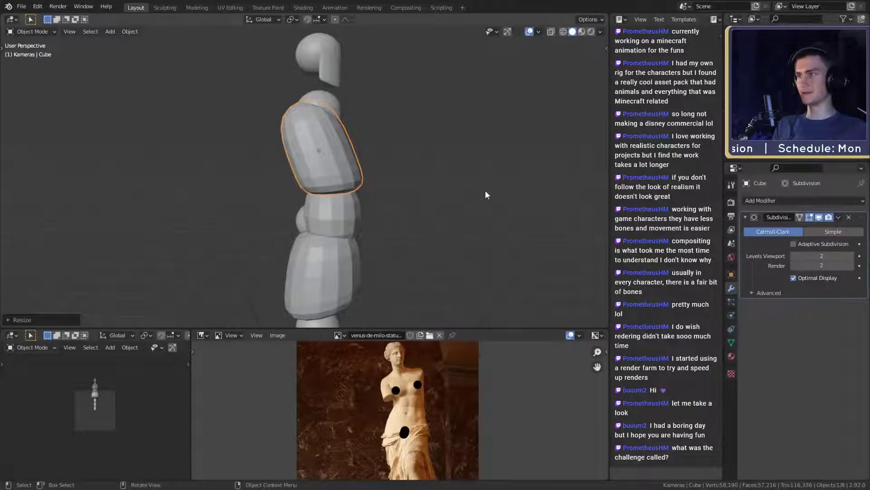
{"action": "key", "text": "s"}
{"action": "key", "text": "y"}
{"action": "left_click", "coordinate": [450, 189]}
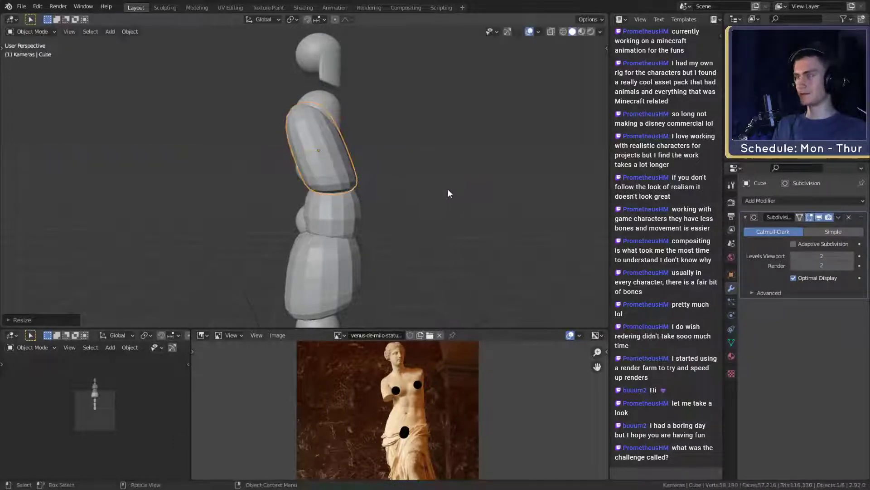
- Raise the torso shape about 0.11 m along Z and adjust its width along X
{"action": "key", "text": "g"}
{"action": "key", "text": "z"}
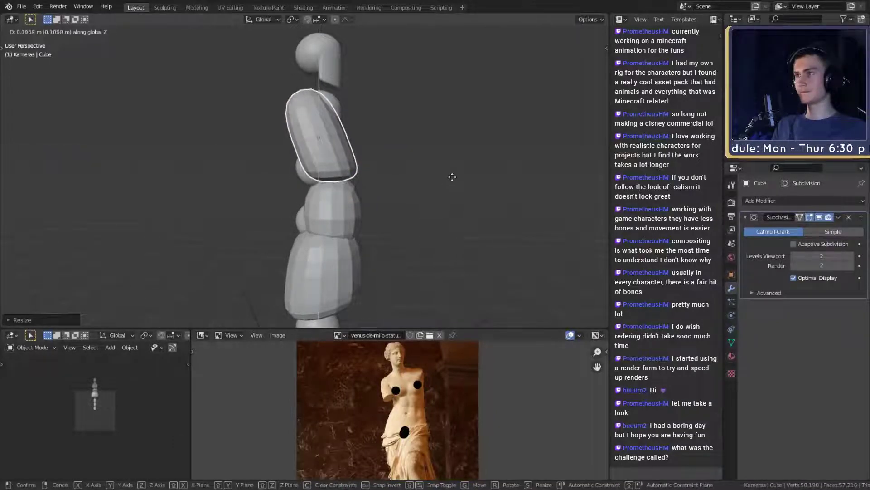
{"action": "left_click", "coordinate": [451, 177]}
{"action": "middle_click_drag", "start_coordinate": [450, 178], "coordinate": [320, 183]}
{"action": "key", "text": "s"}
{"action": "key", "text": "x"}
{"action": "left_click", "coordinate": [401, 181]}
- Scale the waist shape down and raise it about 0.22 m along Z into the bottom of the torso
{"action": "left_click", "coordinate": [279, 215]}
{"action": "key", "text": "s"}
{"action": "left_click", "coordinate": [349, 198]}
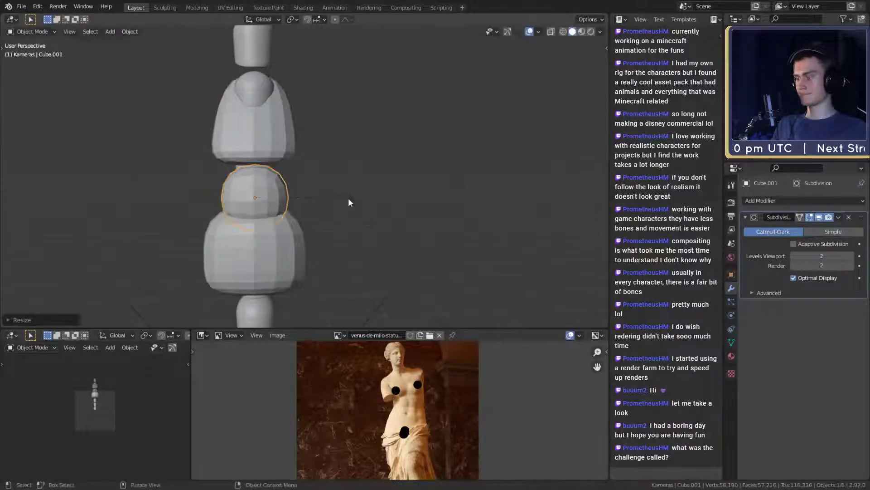
{"action": "key", "text": "g"}
{"action": "key", "text": "z"}
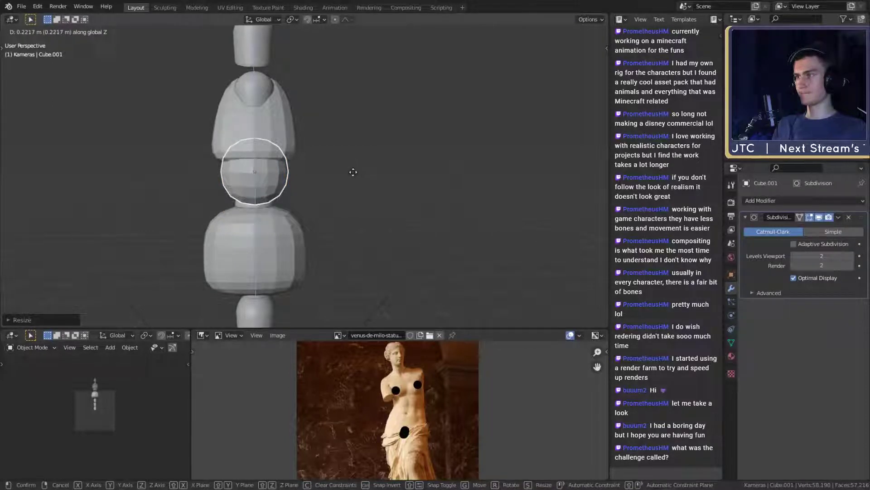
{"action": "left_click", "coordinate": [353, 172]}
- Raise the hip shape along Z until it meets the waist
{"action": "left_click", "coordinate": [294, 241]}
{"action": "key", "text": "g"}
{"action": "key", "text": "z"}
{"action": "left_click", "coordinate": [368, 204]}
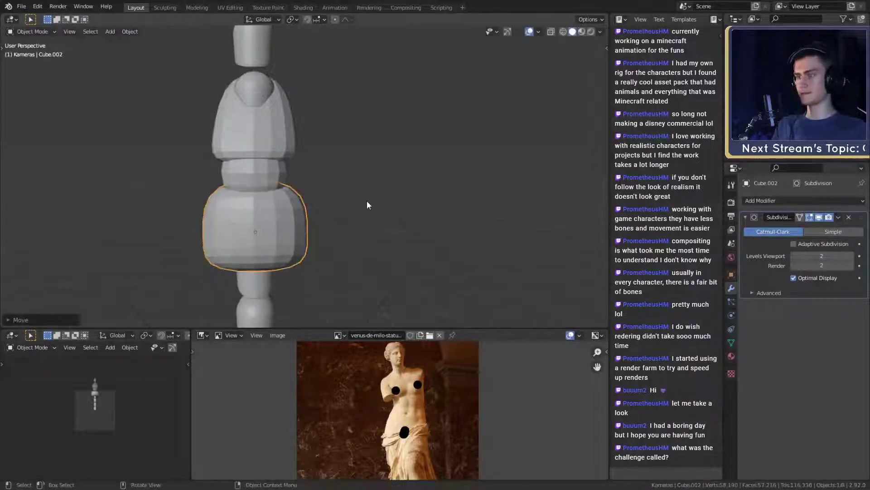
- Scale the hip shape horizontally and along Z, and reposition it along Z beneath the waist
{"action": "scroll", "coordinate": [367, 200], "scroll_direction": "down", "scroll_amount": 4}
{"action": "middle_click_drag", "start_coordinate": [340, 248], "coordinate": [380, 170], "text": "shift"}
{"action": "scroll", "coordinate": [363, 200], "scroll_direction": "up", "scroll_amount": 3}
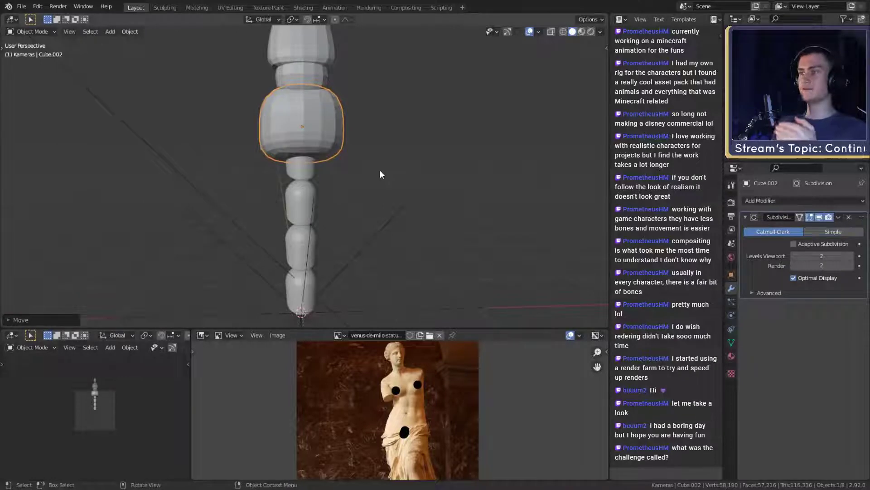
{"action": "scroll", "coordinate": [380, 172], "scroll_direction": "down", "scroll_amount": 2}
{"action": "scroll", "coordinate": [382, 171], "scroll_direction": "up", "scroll_amount": 3}
{"action": "middle_click_drag", "start_coordinate": [377, 202], "coordinate": [485, 187]}
{"action": "key", "text": "s"}
{"action": "key", "text": "x"}
{"action": "left_click", "coordinate": [414, 177]}
{"action": "key", "text": "s"}
{"action": "key", "text": "z"}
{"action": "left_click", "coordinate": [481, 178]}
{"action": "key", "text": "g"}
{"action": "key", "text": "z"}
{"action": "left_click", "coordinate": [403, 175]}
- Open the hip shape's cage for mesh editing
{"action": "scroll", "coordinate": [403, 175], "scroll_direction": "down", "scroll_amount": 3}
{"action": "scroll", "coordinate": [485, 188], "scroll_direction": "up", "scroll_amount": 2}
{"action": "middle_click_drag", "start_coordinate": [485, 187], "coordinate": [402, 193]}
{"action": "key", "text": "Tab"}
{"action": "scroll", "coordinate": [382, 189], "scroll_direction": "up", "scroll_amount": 2}
{"action": "middle_click_drag", "start_coordinate": [339, 196], "coordinate": [403, 222], "text": "shift"}
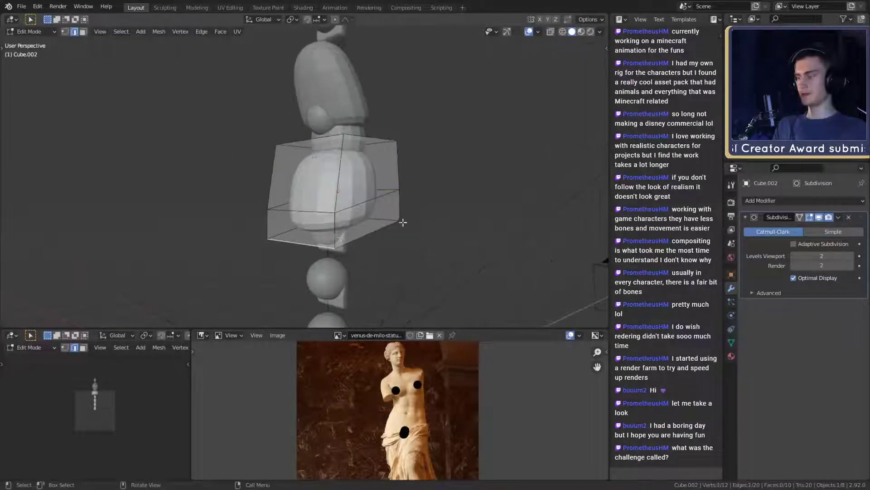
{"action": "left_click", "coordinate": [284, 229]}
{"action": "middle_click_drag", "start_coordinate": [283, 229], "coordinate": [280, 170]}
{"action": "key", "text": "g"}
{"action": "key", "text": "x"}
{"action": "right_click", "coordinate": [382, 209]}
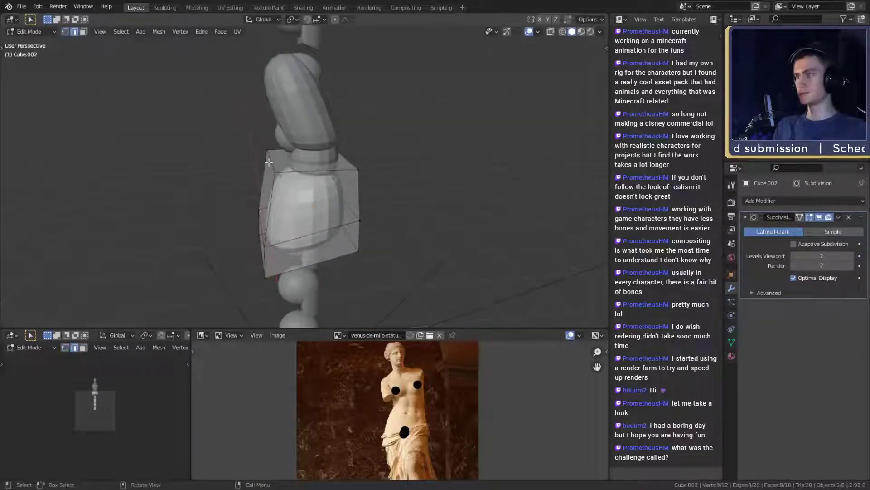
- Move the top back edge of the hip cage inward about 0.08 m along global Y
{"action": "left_click", "coordinate": [269, 162]}
{"action": "key", "text": "g"}
{"action": "key", "text": "x"}
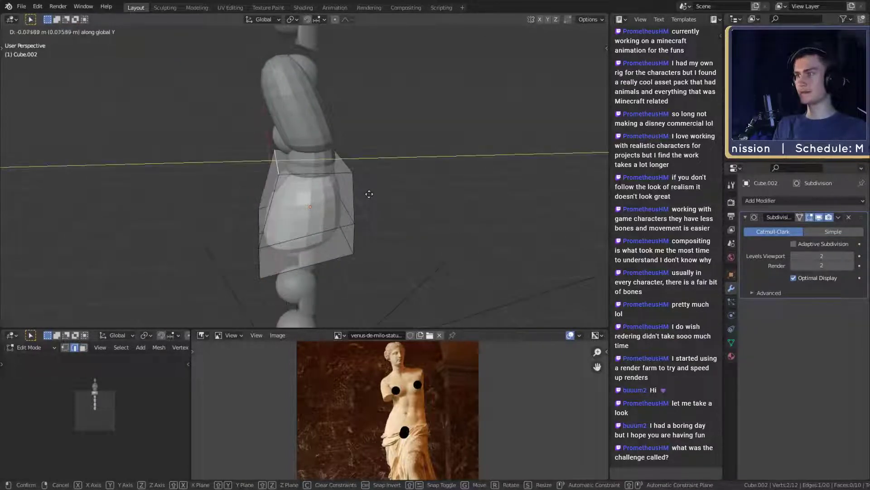
{"action": "left_click", "coordinate": [370, 194]}
- Move the lower back face of the hip cage about 0.04 m along global Y and return to Object Mode
{"action": "middle_click_drag", "start_coordinate": [383, 208], "coordinate": [408, 202]}
{"action": "key", "text": "3"}
{"action": "left_click", "coordinate": [320, 227]}
{"action": "key", "text": "g"}
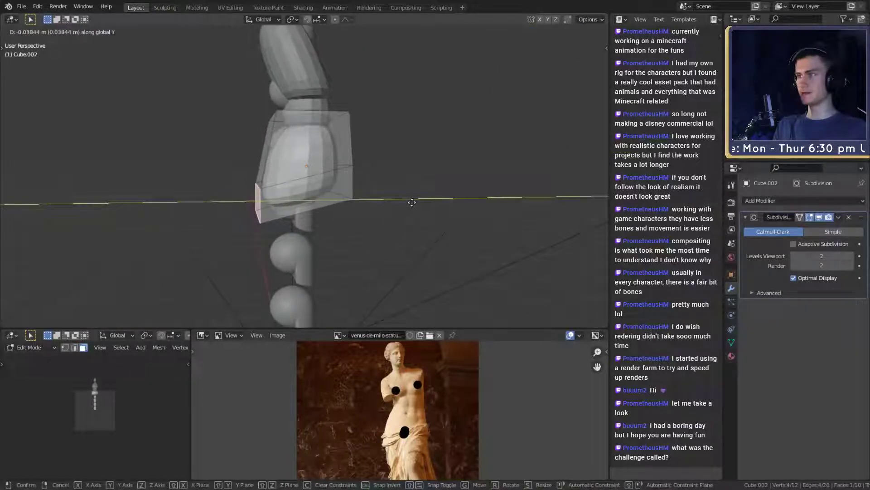
{"action": "left_click", "coordinate": [413, 202]}
{"action": "middle_click_drag", "start_coordinate": [413, 202], "coordinate": [371, 206]}
{"action": "key", "text": "Tab"}
{"action": "scroll", "coordinate": [367, 233], "scroll_direction": "down", "scroll_amount": 3}
{"action": "scroll", "coordinate": [367, 214], "scroll_direction": "up", "scroll_amount": 1}
{"action": "scroll", "coordinate": [359, 207], "scroll_direction": "up", "scroll_amount": 4}
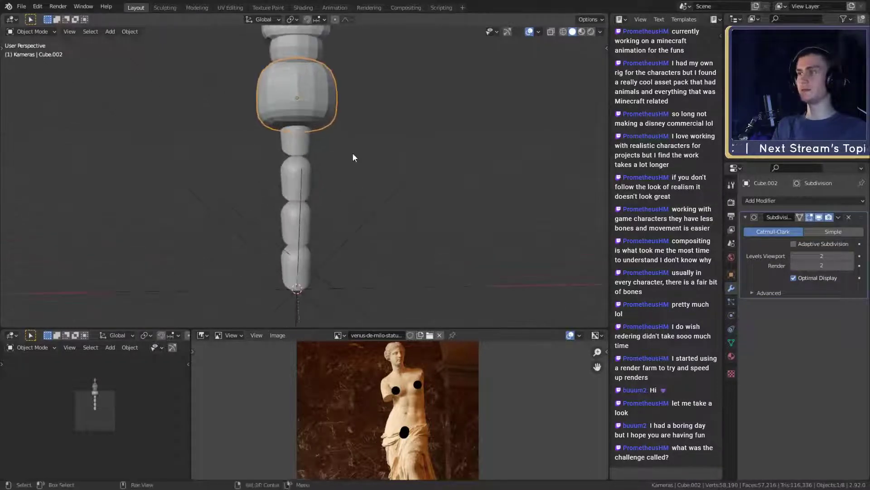
{"action": "scroll", "coordinate": [355, 239], "scroll_direction": "up", "scroll_amount": 1}
{"action": "middle_click_drag", "start_coordinate": [353, 155], "coordinate": [439, 227], "text": "shift"}
{"action": "key", "text": "Tab"}
{"action": "left_click", "coordinate": [342, 209]}
{"action": "key", "text": "1"}
{"action": "middle_click_drag", "start_coordinate": [284, 129], "coordinate": [323, 130]}
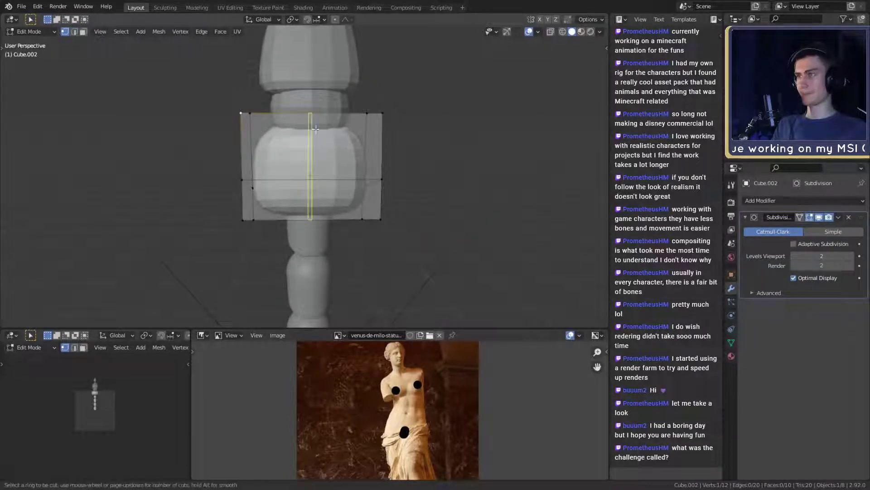
{"action": "key", "text": "Tab"}
- Add a cube for the upper leg and give it a level 2 Subdivision modifier
{"action": "scroll", "coordinate": [420, 197], "scroll_direction": "down", "scroll_amount": 5}
{"action": "scroll", "coordinate": [373, 203], "scroll_direction": "up", "scroll_amount": 2}
{"action": "middle_click_drag", "start_coordinate": [378, 233], "coordinate": [369, 186], "text": "shift"}
{"action": "key", "text": "shift+a"}
{"action": "mouse_move", "coordinate": [340, 161]}
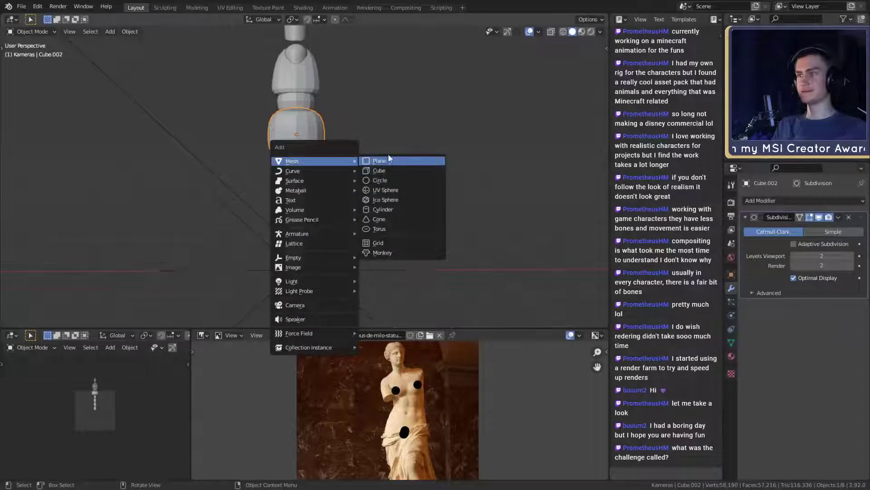
{"action": "left_click", "coordinate": [383, 170]}
{"action": "middle_click_drag", "start_coordinate": [393, 180], "coordinate": [444, 245]}
{"action": "key", "text": "ctrl+2"}
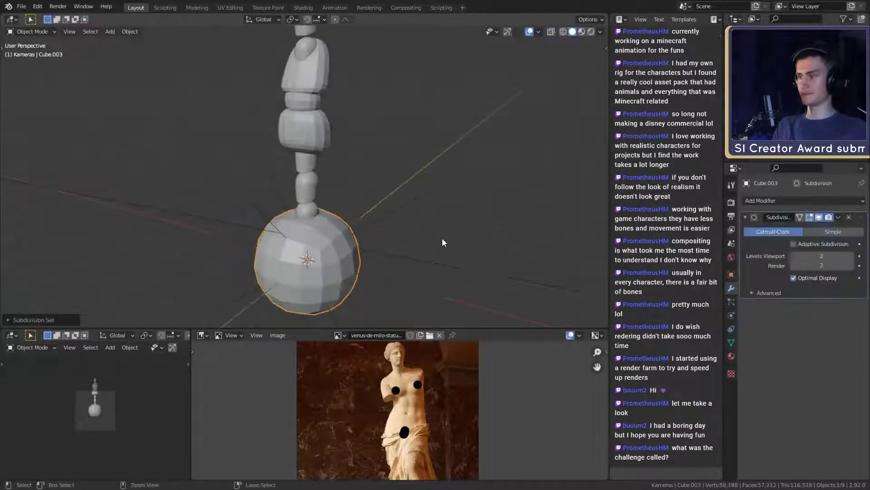
- Add two horizontal loop cuts to the new cube and scale them apart toward its top and bottom
{"action": "scroll", "coordinate": [401, 172], "scroll_direction": "up", "scroll_amount": 2}
{"action": "middle_click_drag", "start_coordinate": [400, 173], "coordinate": [424, 169]}
{"action": "scroll", "coordinate": [317, 222], "scroll_direction": "down", "scroll_amount": 3}
{"action": "key", "text": "Tab"}
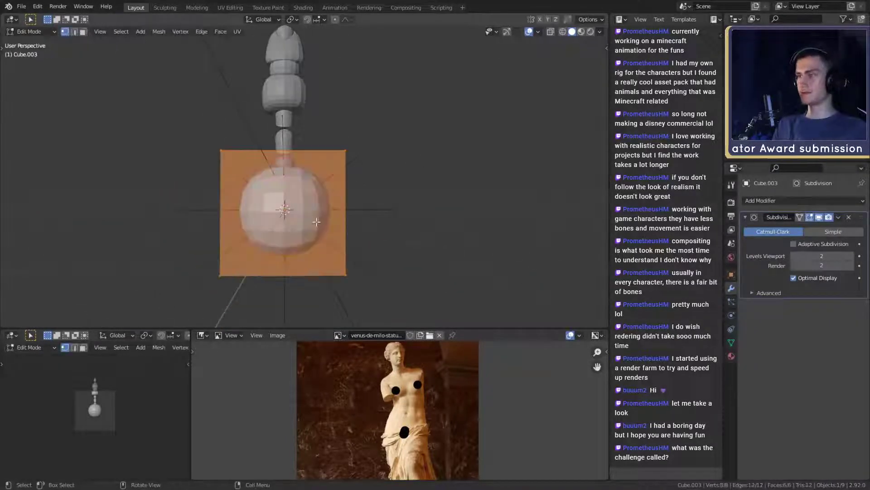
{"action": "left_click", "coordinate": [337, 204]}
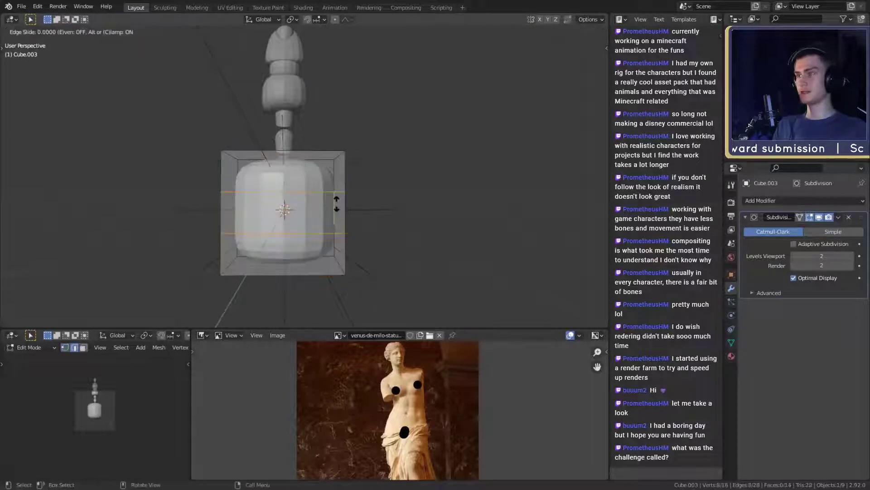
{"action": "right_click", "coordinate": [337, 204]}
{"action": "key", "text": "s"}
{"action": "left_click", "coordinate": [494, 199]}
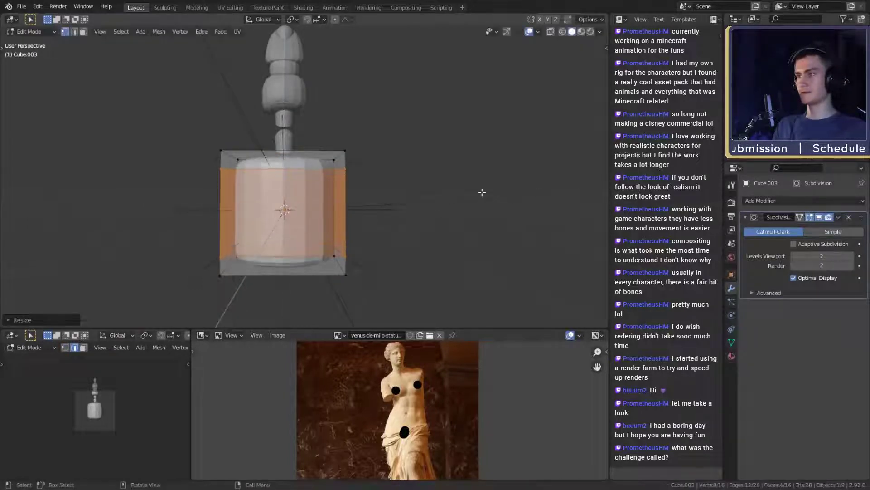
- Scale the entire leg cage to about 0.29 with the Z axis locked and return to Object Mode
{"action": "middle_click_drag", "start_coordinate": [494, 199], "coordinate": [410, 251]}
{"action": "key", "text": "Tab"}
{"action": "key", "text": "Tab"}
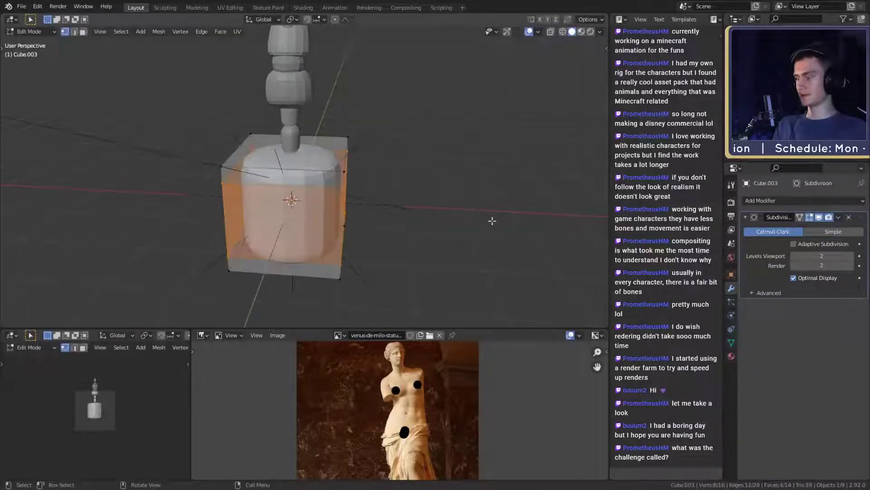
{"action": "key", "text": "shift+s"}
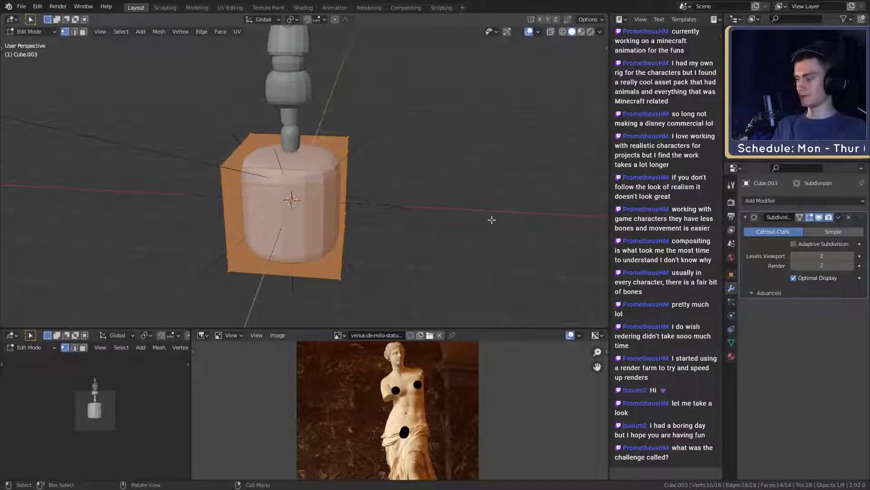
{"action": "key", "text": "s"}
{"action": "key", "text": "shift+z"}
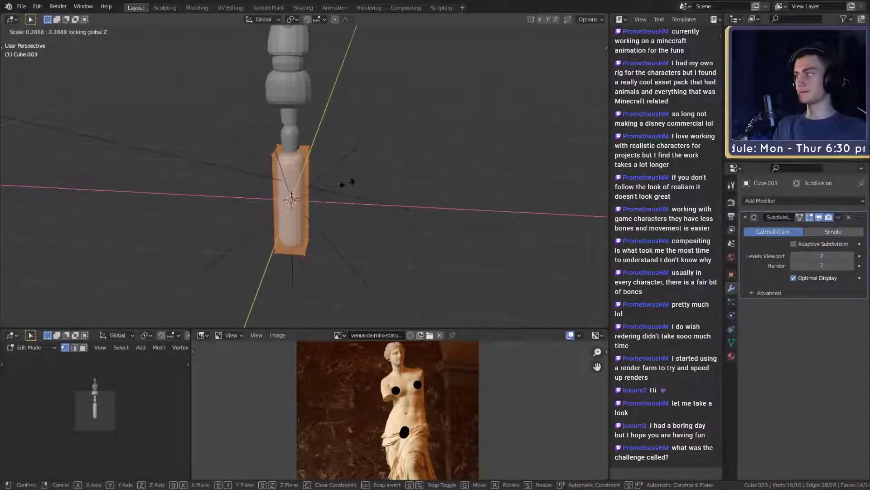
{"action": "left_click", "coordinate": [347, 183]}
{"action": "middle_click_drag", "start_coordinate": [353, 189], "coordinate": [371, 240]}
{"action": "key", "text": "Tab"}
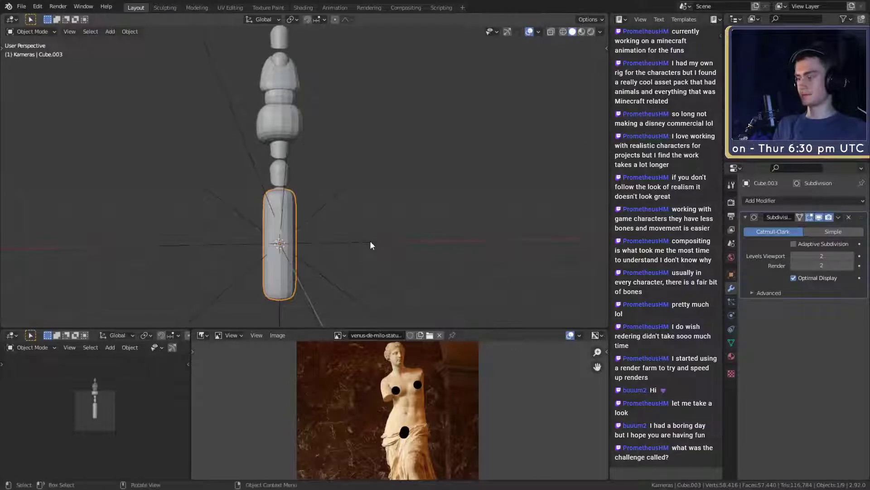
- Move the leg shape up directly below the hips and scale it to about 0.65
{"action": "key", "text": "g"}
{"action": "left_click", "coordinate": [382, 170]}
{"action": "key", "text": "s"}
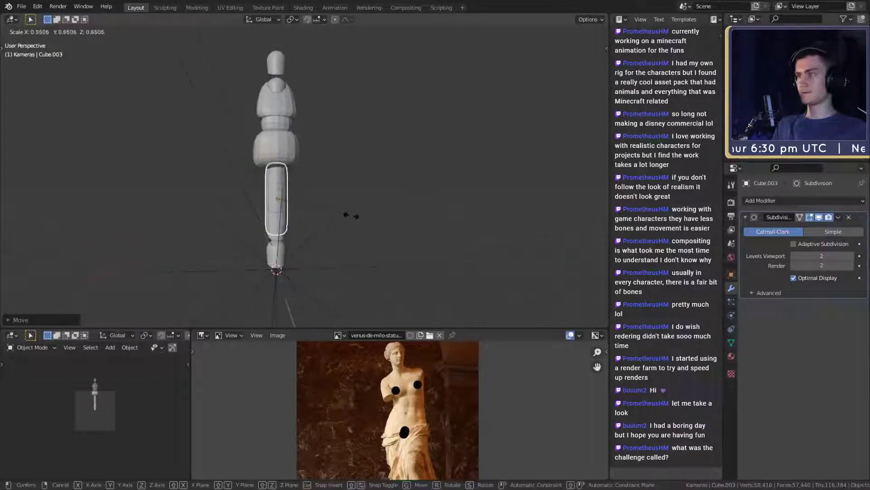
{"action": "left_click", "coordinate": [345, 214]}
- Reposition the leg shape beneath one side of the hips, checking it from different angles
{"action": "scroll", "coordinate": [343, 213], "scroll_direction": "up", "scroll_amount": 3}
{"action": "middle_click_drag", "start_coordinate": [344, 212], "coordinate": [365, 217]}
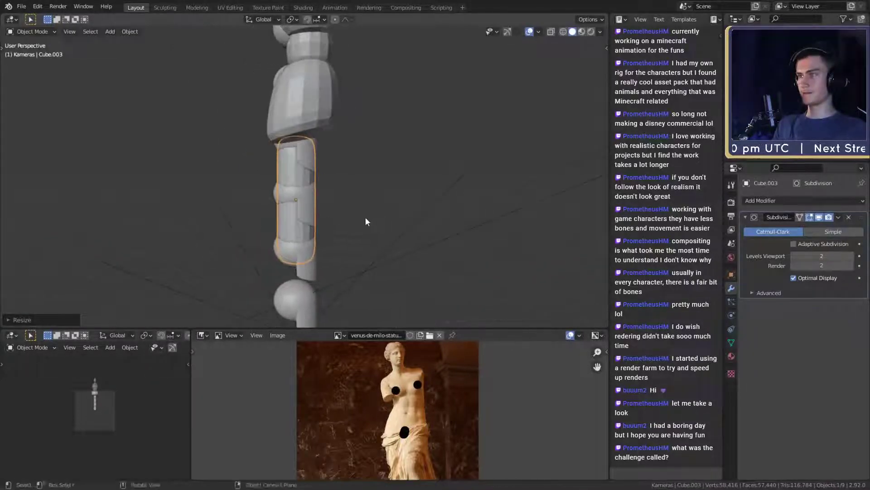
{"action": "key", "text": "g"}
{"action": "left_click", "coordinate": [383, 192]}
{"action": "middle_click_drag", "start_coordinate": [411, 189], "coordinate": [386, 180]}
{"action": "key", "text": "g"}
{"action": "left_click", "coordinate": [341, 197]}
- Tilt the leg shape in the side view and shift it back under the hips
{"action": "key", "text": "r"}
{"action": "left_click", "coordinate": [391, 181]}
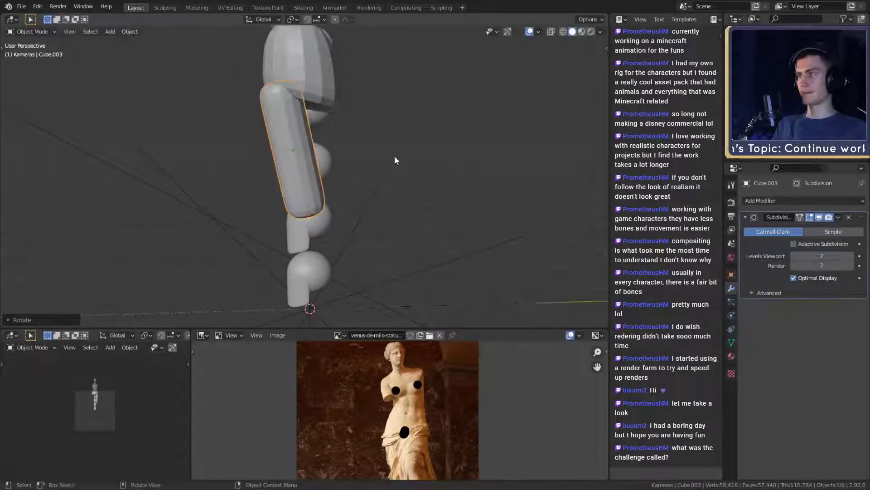
{"action": "key", "text": "g"}
{"action": "left_click", "coordinate": [361, 164]}
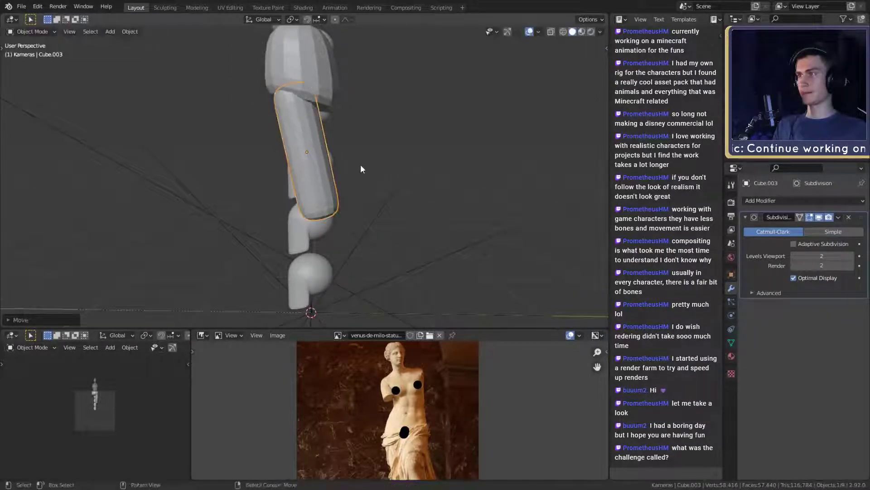
- Rotate the leg shape slightly in the front view and realign it with the hips
{"action": "middle_click_drag", "start_coordinate": [360, 164], "coordinate": [270, 194]}
{"action": "key", "text": "r"}
{"action": "left_click", "coordinate": [363, 175]}
{"action": "key", "text": "g"}
{"action": "left_click", "coordinate": [366, 175]}
- Move one face of the leg shape's cage in Edit Mode to refine the thigh
{"action": "key", "text": "Tab"}
{"action": "key", "text": "3"}
{"action": "left_click", "coordinate": [317, 149]}
{"action": "middle_click_drag", "start_coordinate": [340, 151], "coordinate": [437, 167]}
{"action": "key", "text": "g"}
{"action": "left_click", "coordinate": [402, 148]}
{"action": "scroll", "coordinate": [389, 140], "scroll_direction": "up", "scroll_amount": 1}
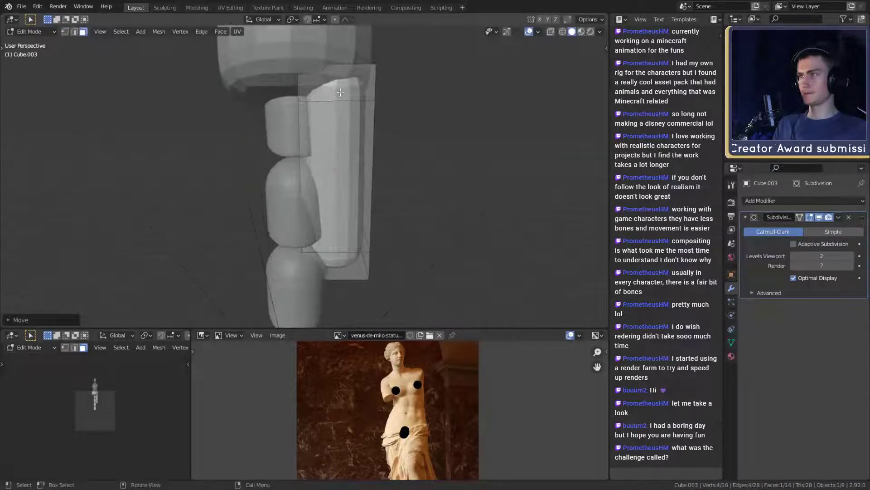
- Reposition the upper face of the thigh cage and pull its outer top edge outward and up beside the hips
{"action": "middle_click_drag", "start_coordinate": [340, 92], "coordinate": [322, 172]}
{"action": "key", "text": "g"}
{"action": "left_click", "coordinate": [320, 159]}
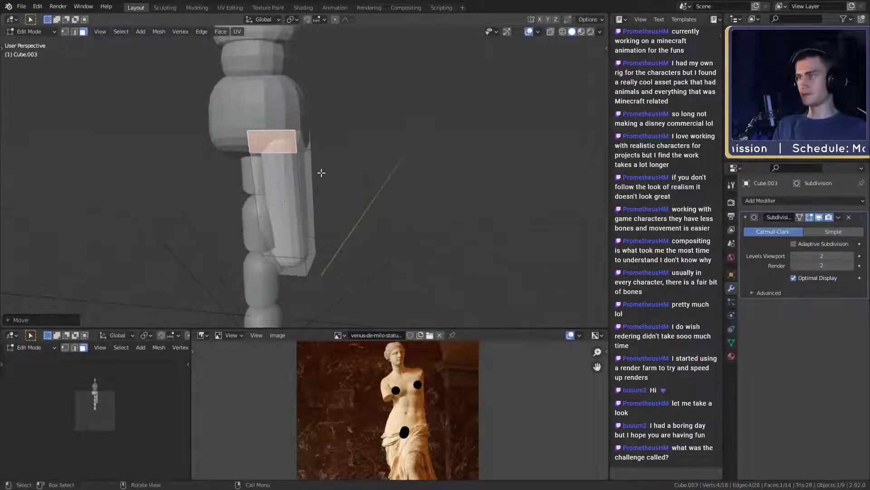
{"action": "middle_click_drag", "start_coordinate": [305, 144], "coordinate": [350, 152]}
{"action": "key", "text": "g"}
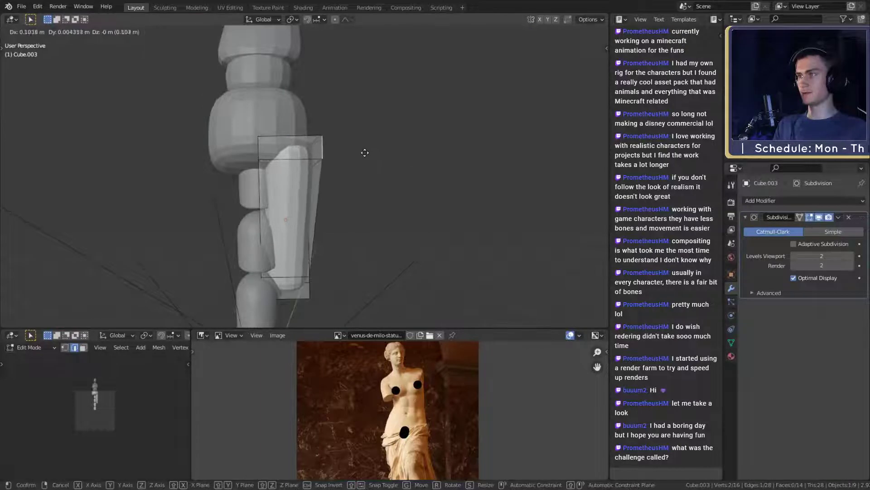
{"action": "left_click", "coordinate": [369, 151]}
{"action": "key", "text": "g"}
{"action": "left_click", "coordinate": [365, 135]}
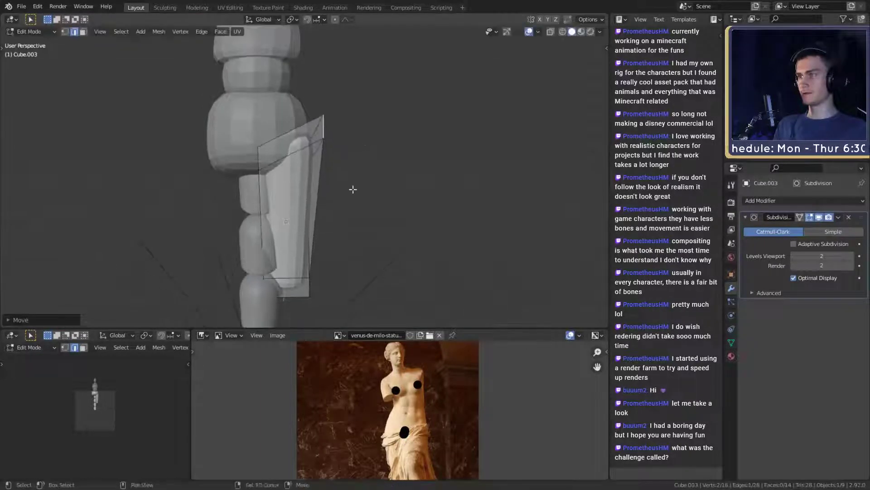
- Add a loop cut around the middle of the thigh cage and pull its outer vertex outward
{"action": "middle_click_drag", "start_coordinate": [351, 189], "coordinate": [357, 153], "text": "shift"}
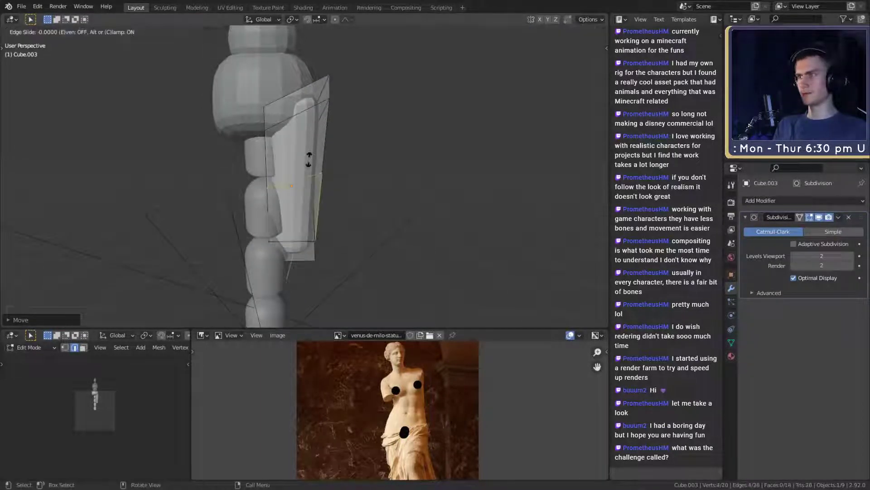
{"action": "key", "text": "g"}
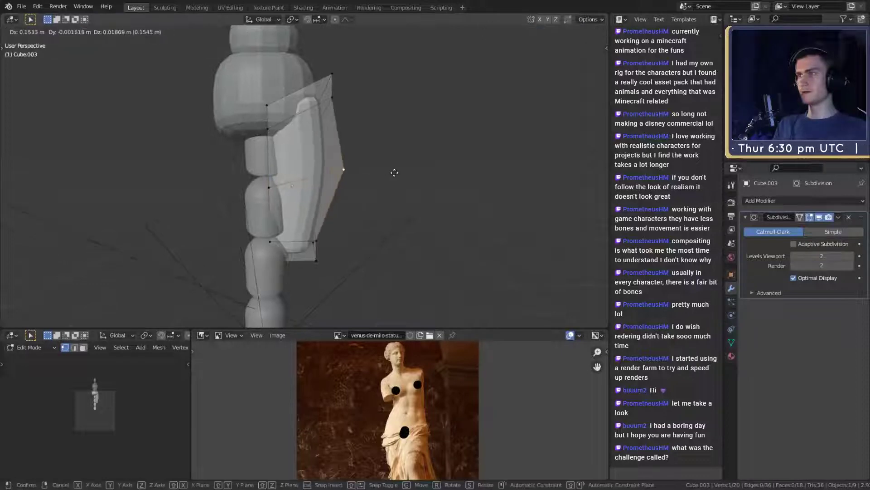
{"action": "left_click", "coordinate": [386, 169]}
- Move the two outer top corner vertices of the thigh cage to round it off beside the hips
{"action": "left_click", "coordinate": [331, 74]}
{"action": "middle_click_drag", "start_coordinate": [433, 99], "coordinate": [406, 103]}
{"action": "key", "text": "g"}
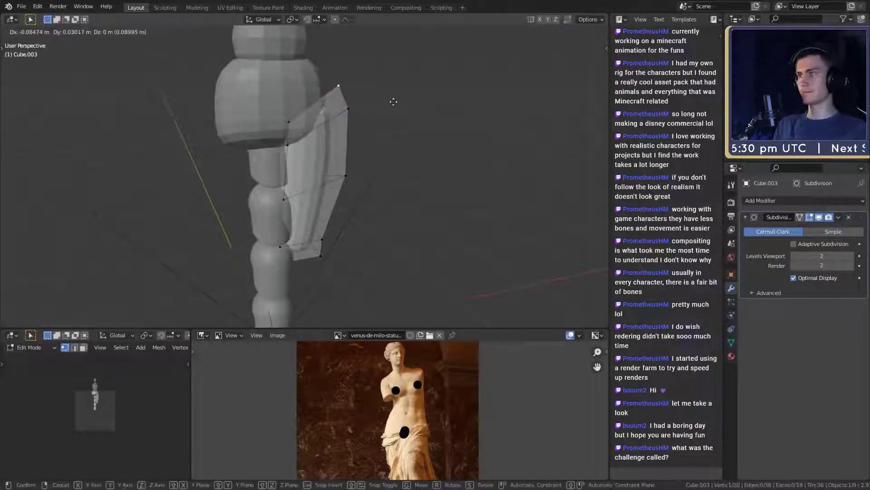
{"action": "left_click", "coordinate": [394, 102]}
{"action": "left_click", "coordinate": [351, 109]}
{"action": "middle_click_drag", "start_coordinate": [353, 110], "coordinate": [380, 116]}
{"action": "key", "text": "g"}
{"action": "left_click", "coordinate": [385, 117]}
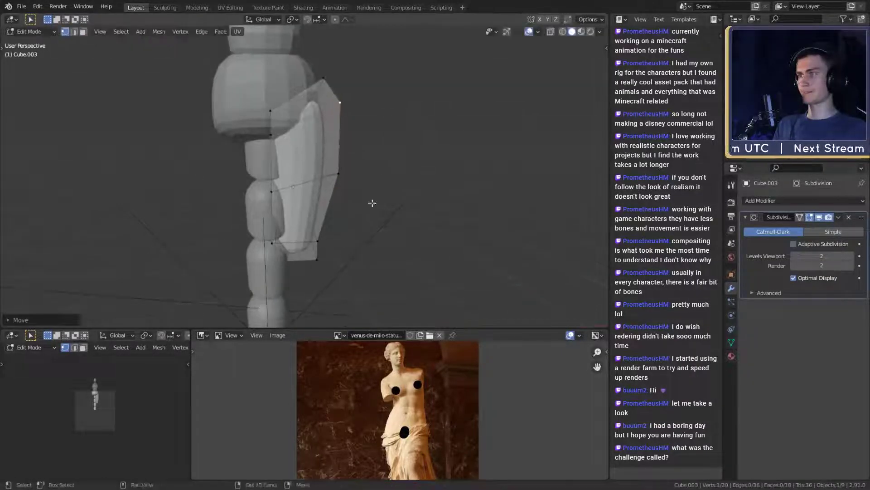
- Move the inner vertex at mid-thigh outward, away from the proportion column
{"action": "middle_click_drag", "start_coordinate": [369, 203], "coordinate": [306, 150]}
{"action": "key", "text": "g"}
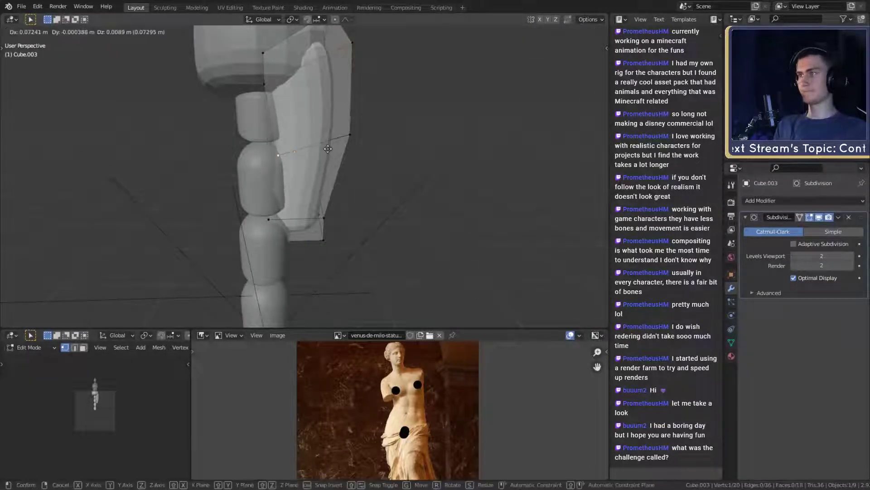
{"action": "left_click", "coordinate": [334, 186]}
- Shorten the whole thigh shape vertically in Object Mode and move it slightly up toward the hips
{"action": "middle_click_drag", "start_coordinate": [334, 186], "coordinate": [338, 149]}
{"action": "middle_click_drag", "start_coordinate": [350, 181], "coordinate": [355, 209]}
{"action": "key", "text": "Tab"}
{"action": "scroll", "coordinate": [362, 211], "scroll_direction": "up", "scroll_amount": 1}
{"action": "key", "text": "s"}
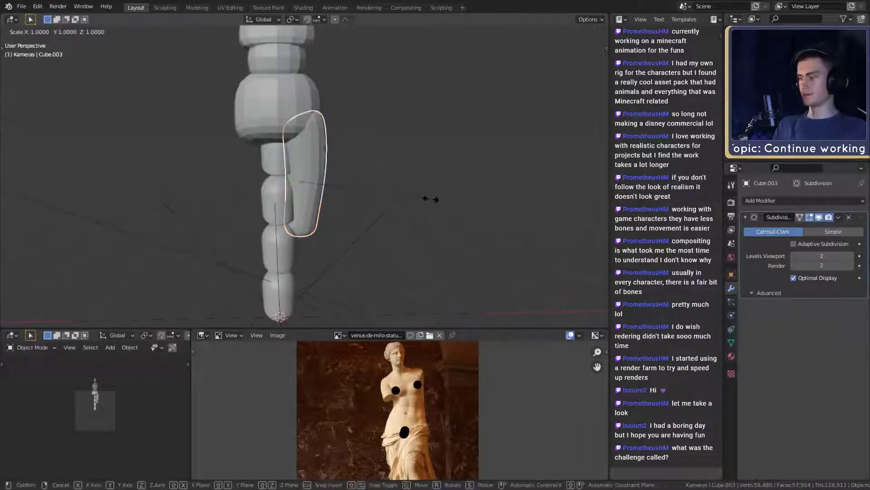
{"action": "left_click", "coordinate": [413, 196]}
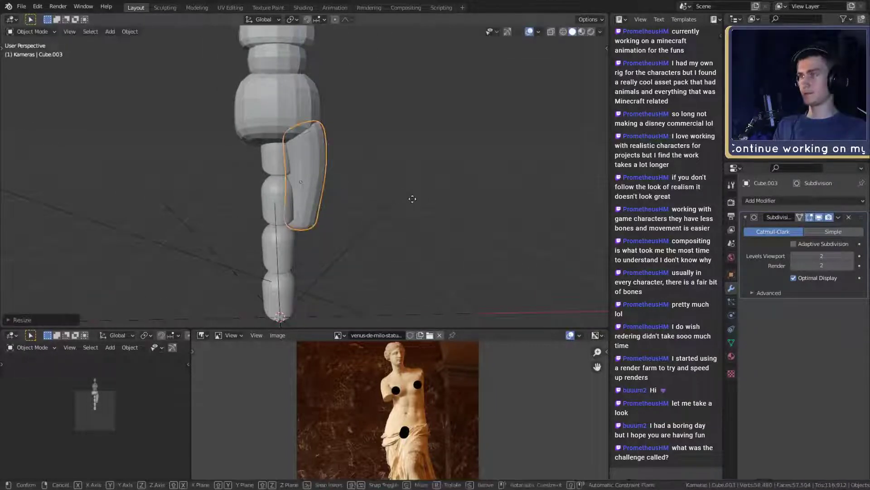
{"action": "key", "text": "g"}
{"action": "left_click", "coordinate": [413, 189]}
- Move one edge of the thigh cage in Edit Mode to refine its profile, and return to Object Mode
{"action": "scroll", "coordinate": [405, 198], "scroll_direction": "down", "scroll_amount": 4}
{"action": "scroll", "coordinate": [404, 195], "scroll_direction": "up", "scroll_amount": 6}
{"action": "middle_click_drag", "start_coordinate": [405, 194], "coordinate": [391, 173], "text": "shift"}
{"action": "scroll", "coordinate": [240, 154], "scroll_direction": "up", "scroll_amount": 2}
{"action": "key", "text": "Tab"}
{"action": "key", "text": "g"}
{"action": "left_click", "coordinate": [423, 161]}
{"action": "key", "text": "Tab"}
- Rotate the thigh about -3.7° around the global X axis and shift it slightly along the global Y axis
{"action": "key", "text": "r"}
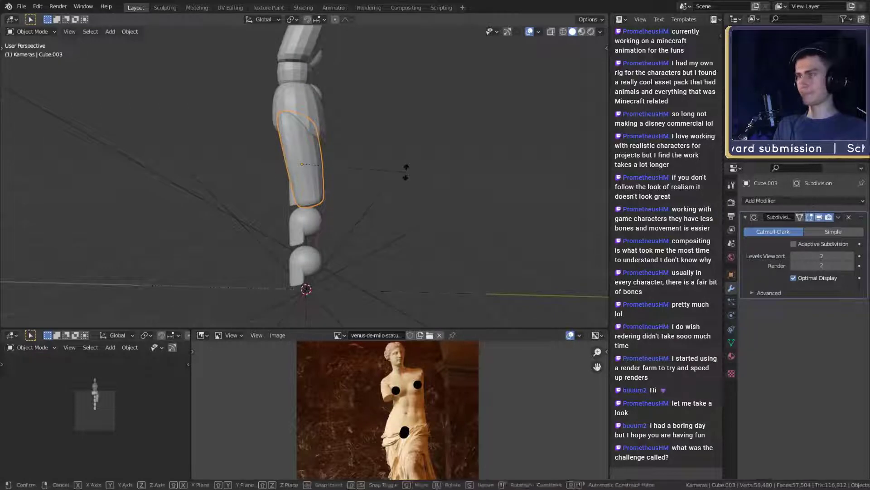
{"action": "key", "text": "x"}
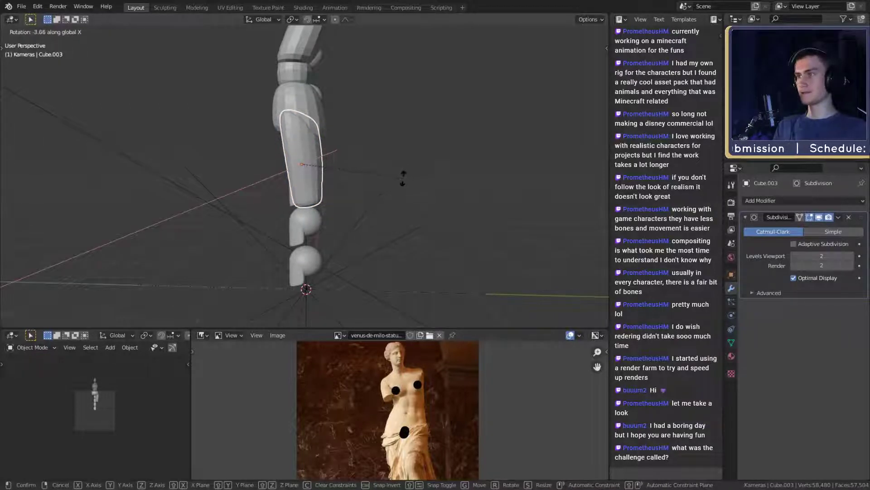
{"action": "left_click", "coordinate": [403, 178]}
{"action": "key", "text": "g"}
{"action": "key", "text": "y"}
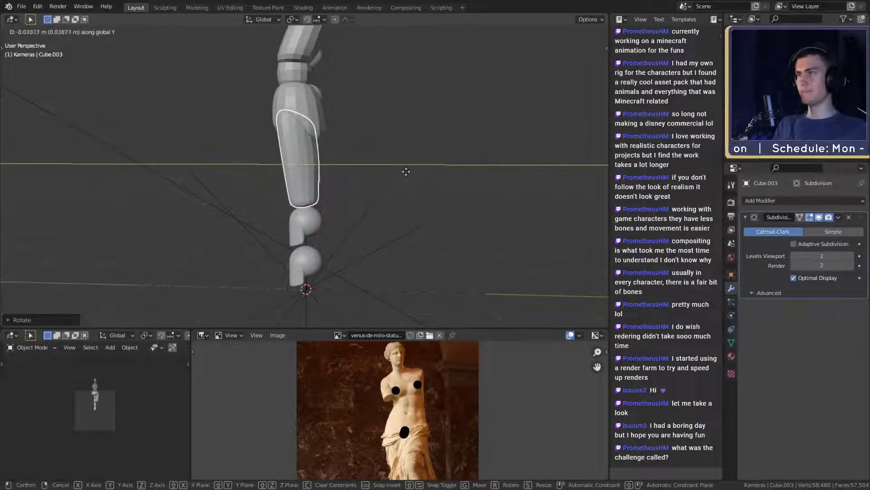
{"action": "left_click", "coordinate": [404, 172]}
- Move an edge at the upper end of the thigh cage to fit it against the hips
{"action": "mouse_move", "coordinate": [403, 172]}
{"action": "middle_mouse_down"}
{"action": "mouse_move", "coordinate": [334, 178]}
{"action": "mouse_move", "coordinate": [461, 179]}
{"action": "mouse_move", "coordinate": [391, 189]}
{"action": "mouse_move", "coordinate": [379, 180]}
{"action": "mouse_move", "coordinate": [393, 195]}
{"action": "mouse_move", "coordinate": [408, 177]}
{"action": "mouse_move", "coordinate": [402, 185]}
{"action": "middle_mouse_up"}
{"action": "scroll", "coordinate": [393, 195], "scroll_direction": "up", "scroll_amount": 3}
{"action": "key", "text": "Tab"}
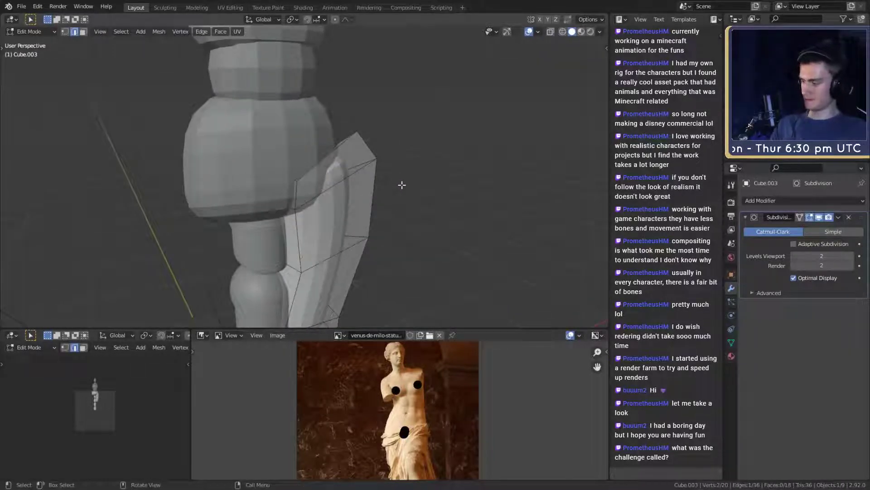
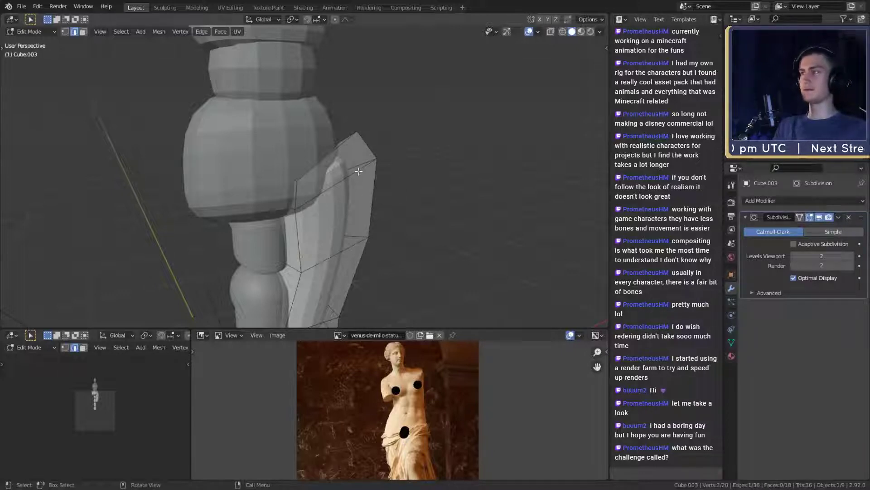
{"action": "middle_click_drag", "start_coordinate": [413, 169], "coordinate": [363, 184]}
{"action": "key", "text": "g"}
{"action": "left_click", "coordinate": [389, 155]}
- Move the lower back face of the thigh cage to shape the area above the knee
{"action": "key", "text": "Tab"}
{"action": "middle_click_drag", "start_coordinate": [244, 174], "coordinate": [390, 233]}
{"action": "key", "text": "Tab"}
{"action": "key", "text": "g"}
{"action": "left_click", "coordinate": [388, 178]}
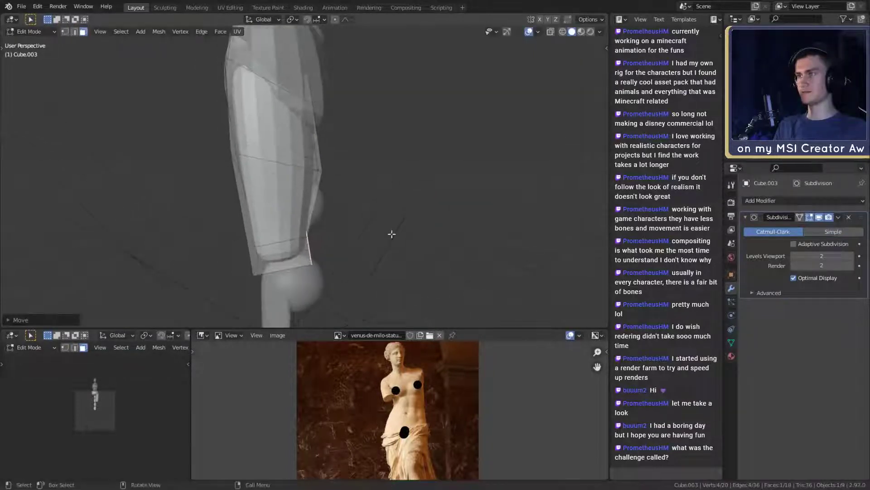
- Return to Object Mode and adjust the thigh's height against the proportion column along the Z axis
{"action": "scroll", "coordinate": [375, 190], "scroll_direction": "down", "scroll_amount": 4}
{"action": "scroll", "coordinate": [376, 190], "scroll_direction": "up", "scroll_amount": 3}
{"action": "middle_click_drag", "start_coordinate": [376, 189], "coordinate": [402, 181]}
{"action": "key", "text": "Tab"}
{"action": "scroll", "coordinate": [398, 184], "scroll_direction": "up", "scroll_amount": 1}
{"action": "scroll", "coordinate": [374, 184], "scroll_direction": "down", "scroll_amount": 5}
{"action": "scroll", "coordinate": [368, 189], "scroll_direction": "up", "scroll_amount": 2}
{"action": "scroll", "coordinate": [409, 174], "scroll_direction": "down", "scroll_amount": 6}
{"action": "scroll", "coordinate": [408, 174], "scroll_direction": "up", "scroll_amount": 4}
{"action": "key", "text": "g"}
{"action": "key", "text": "z"}
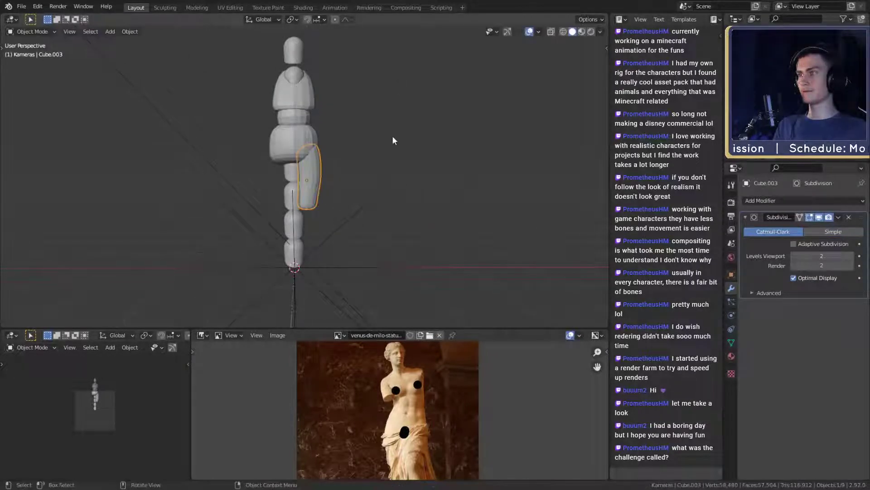
{"action": "left_click", "coordinate": [386, 154]}
- Add a cube mesh for the lower leg and give it a level 2 subdivision modifier
{"action": "scroll", "coordinate": [378, 176], "scroll_direction": "up", "scroll_amount": 3}
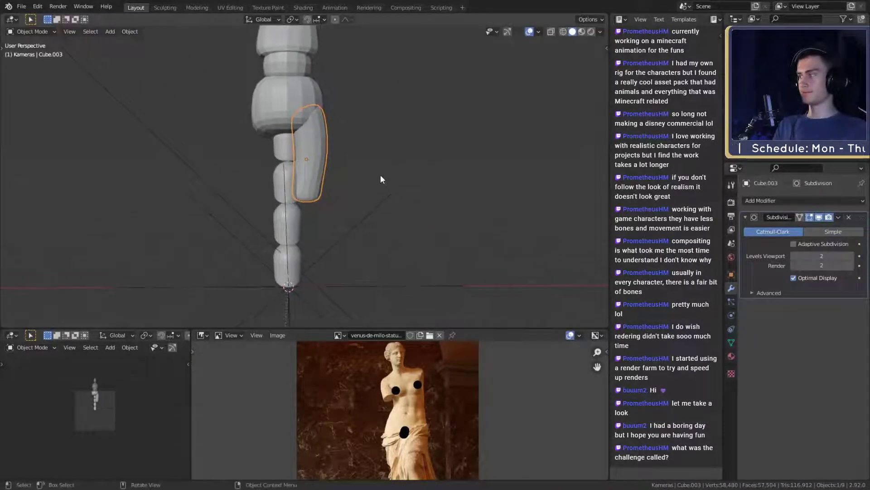
{"action": "middle_click_drag", "start_coordinate": [366, 181], "coordinate": [369, 160], "text": "shift"}
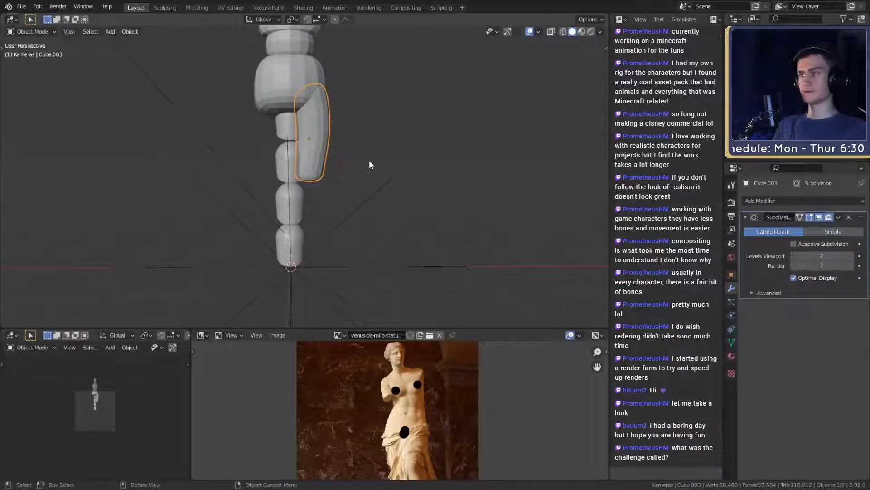
{"action": "key", "text": "shift+a"}
{"action": "mouse_move", "coordinate": [395, 143]}
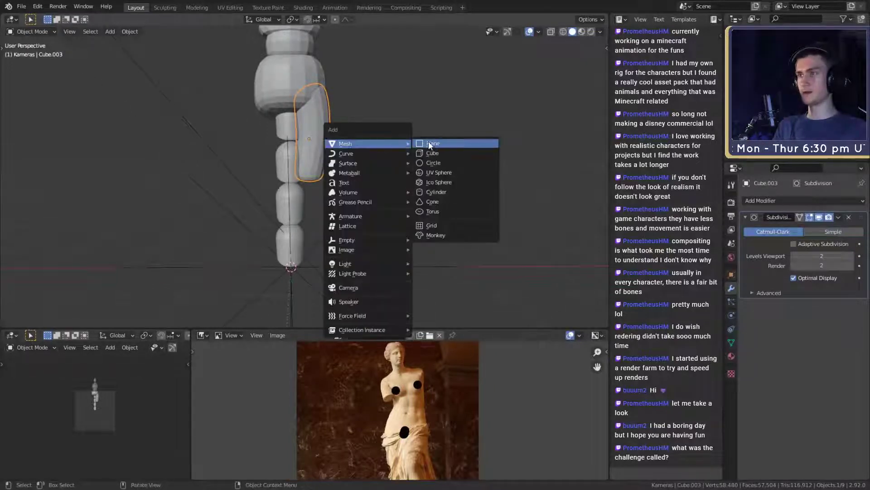
{"action": "left_click", "coordinate": [433, 152]}
{"action": "key", "text": "ctrl+2"}
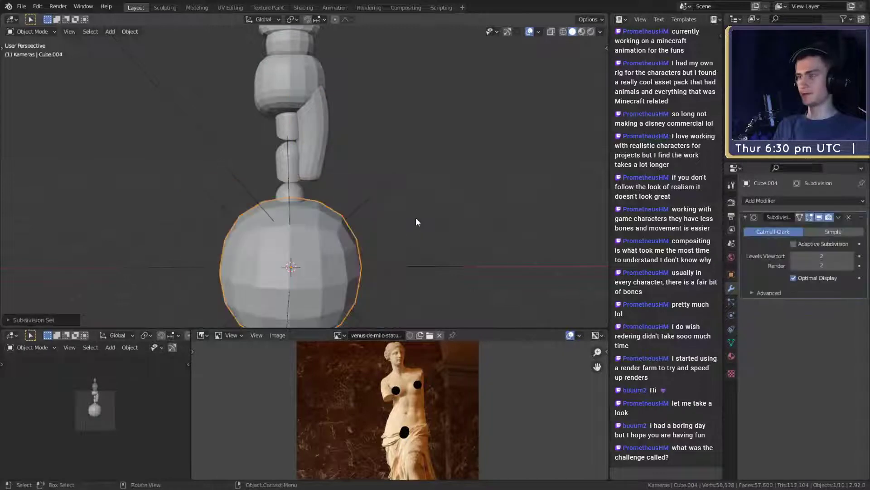
- Cut two horizontal edge loops into the new cube and spread them along Z toward its top and bottom
{"action": "scroll", "coordinate": [416, 217], "scroll_direction": "down", "scroll_amount": 3}
{"action": "scroll", "coordinate": [419, 217], "scroll_direction": "up", "scroll_amount": 2}
{"action": "middle_click_drag", "start_coordinate": [396, 225], "coordinate": [312, 141]}
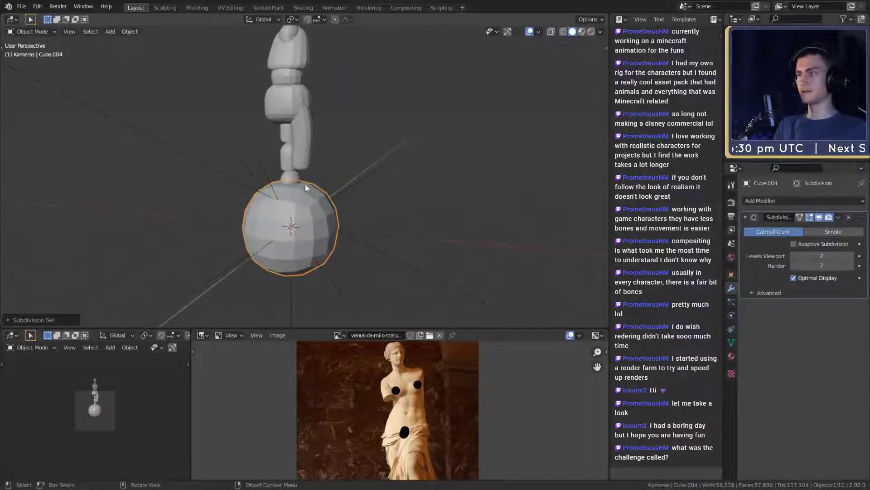
{"action": "middle_click_drag", "start_coordinate": [305, 183], "coordinate": [262, 181]}
{"action": "middle_click_drag", "start_coordinate": [327, 216], "coordinate": [346, 177]}
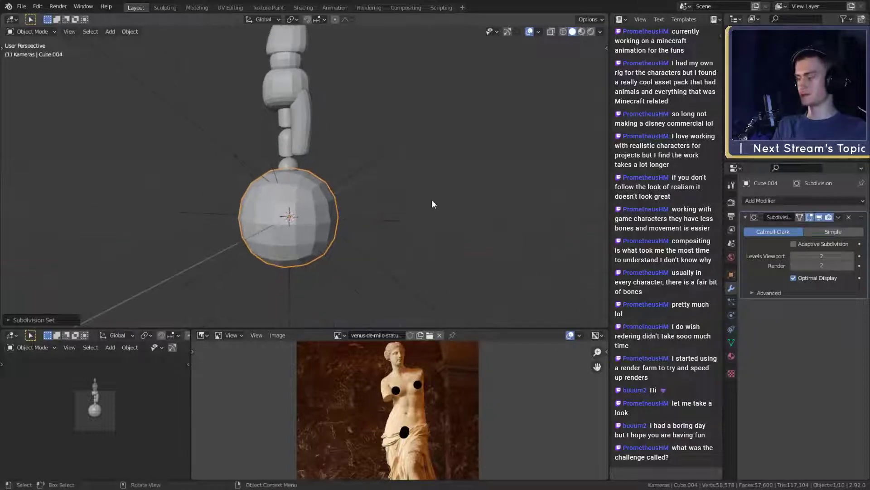
{"action": "key", "text": "Tab"}
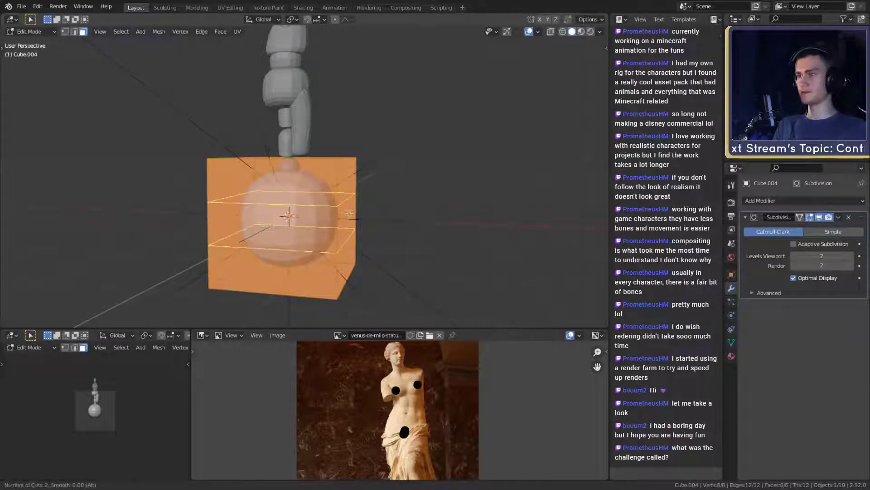
{"action": "left_click", "coordinate": [349, 213]}
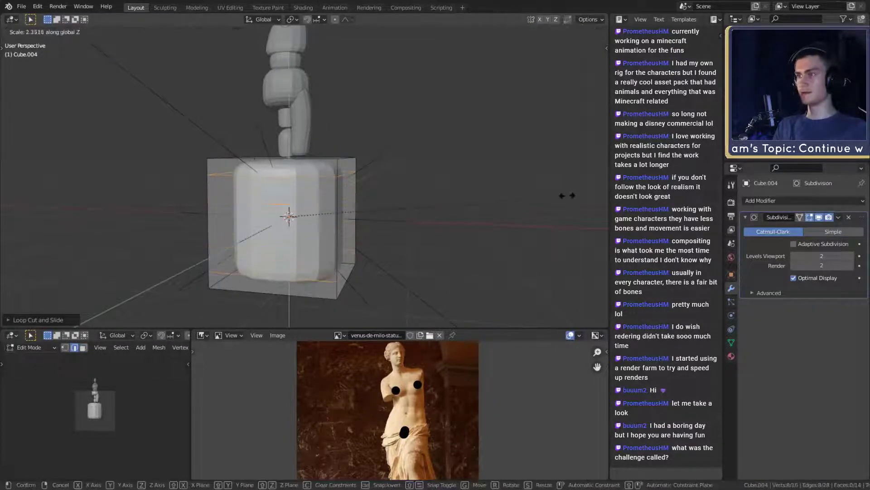
{"action": "left_click", "coordinate": [597, 192]}
- Scale the cube thinner in X and Y into a lower leg shape and move it toward the thigh
{"action": "scroll", "coordinate": [408, 245], "scroll_direction": "down", "scroll_amount": 3}
{"action": "middle_click_drag", "start_coordinate": [419, 199], "coordinate": [426, 219]}
{"action": "scroll", "coordinate": [400, 222], "scroll_direction": "up", "scroll_amount": 4}
{"action": "key", "text": "Tab"}
{"action": "key", "text": "s"}
{"action": "key", "text": "shift+z"}
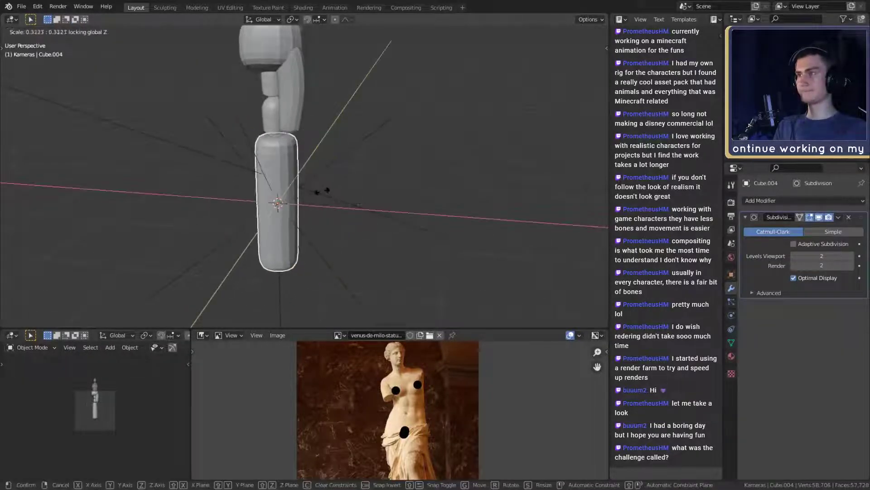
{"action": "left_click", "coordinate": [309, 189]}
{"action": "middle_click_drag", "start_coordinate": [314, 192], "coordinate": [449, 197]}
{"action": "key", "text": "g"}
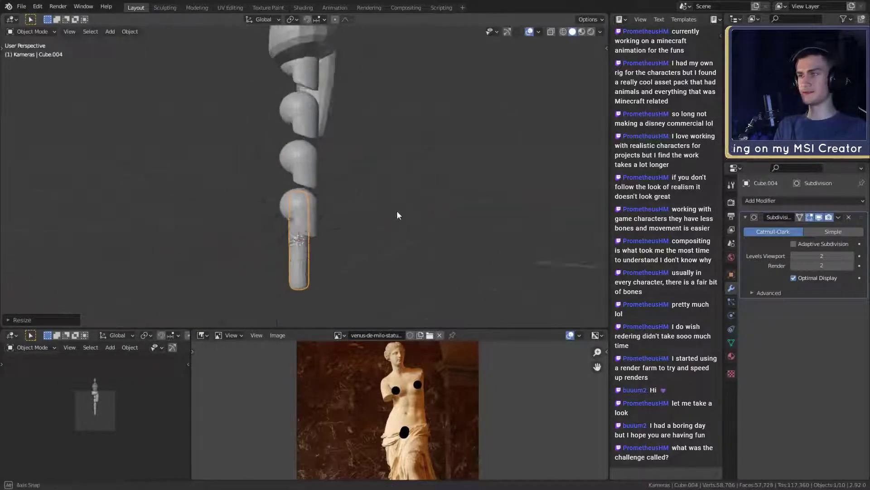
{"action": "left_click", "coordinate": [453, 177]}
- Refine the lower leg cage in Edit Mode to meet the lower end of the thigh
{"action": "middle_click_drag", "start_coordinate": [453, 177], "coordinate": [392, 217]}
{"action": "key", "text": "Tab"}
{"action": "middle_click_drag", "start_coordinate": [309, 185], "coordinate": [353, 178]}
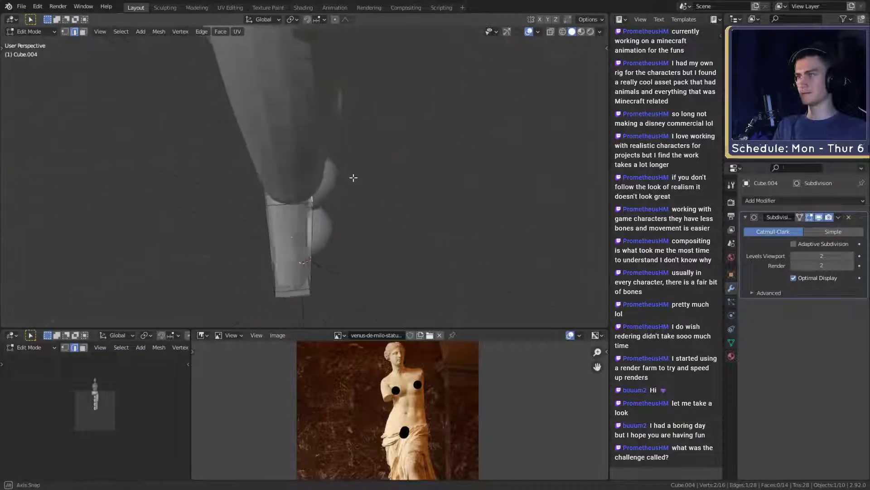
{"action": "middle_click_drag", "start_coordinate": [292, 184], "coordinate": [339, 156]}
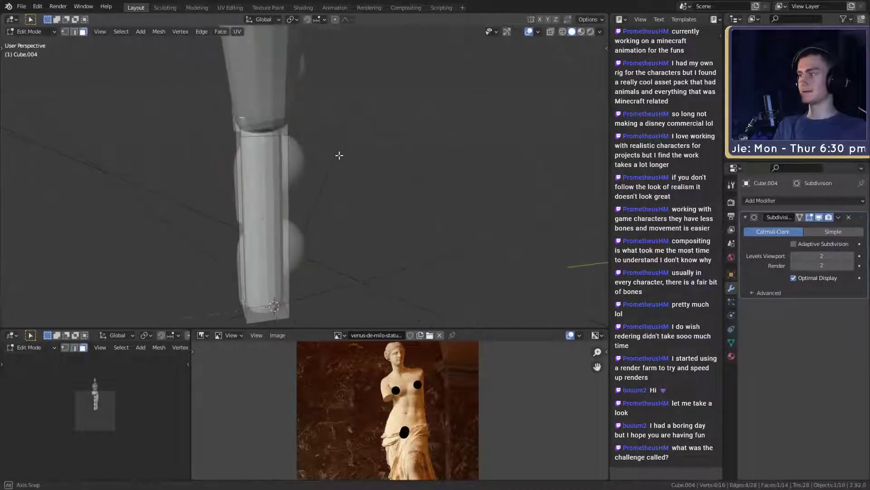
{"action": "middle_click_drag", "start_coordinate": [349, 186], "coordinate": [402, 203]}
- Adjust the lower leg's thickness without changing its height and reposition it directly beneath the thigh
{"action": "key", "text": "Tab"}
{"action": "key", "text": "shift+z"}
{"action": "left_click", "coordinate": [406, 176]}
{"action": "key", "text": "g"}
{"action": "left_click", "coordinate": [431, 208]}
{"action": "key", "text": "g"}
{"action": "key", "text": "shift+z"}
{"action": "left_click", "coordinate": [408, 230]}
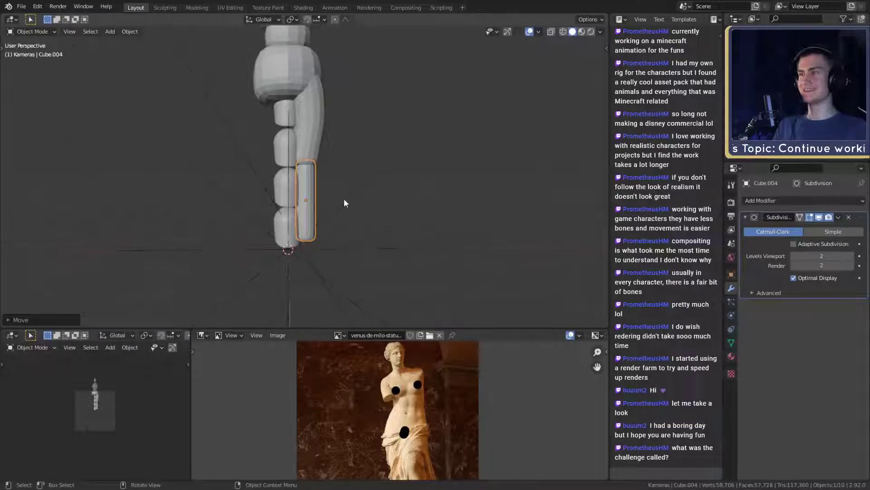
- Scale down the bottom of the lower leg cage to taper it at the ankle
{"action": "scroll", "coordinate": [345, 199], "scroll_direction": "up", "scroll_amount": 5}
{"action": "middle_click_drag", "start_coordinate": [347, 198], "coordinate": [338, 156], "text": "shift"}
{"action": "mouse_move", "coordinate": [356, 215]}
{"action": "middle_mouse_down", "text": "shift"}
{"action": "mouse_move", "coordinate": [346, 205]}
{"action": "mouse_move", "coordinate": [352, 149]}
{"action": "mouse_move", "coordinate": [346, 179]}
{"action": "mouse_move", "coordinate": [370, 157]}
{"action": "mouse_move", "coordinate": [383, 184]}
{"action": "mouse_move", "coordinate": [345, 223]}
{"action": "middle_mouse_up", "text": "shift"}
{"action": "scroll", "coordinate": [346, 205], "scroll_direction": "down", "scroll_amount": 5}
{"action": "scroll", "coordinate": [350, 173], "scroll_direction": "up", "scroll_amount": 4}
{"action": "key", "text": "Tab"}
{"action": "scroll", "coordinate": [349, 196], "scroll_direction": "up", "scroll_amount": 2}
{"action": "key", "text": "s"}
{"action": "left_click", "coordinate": [380, 181]}
- Select the edge loop just above the lower leg's bottom and scale it down to narrow the ankle
{"action": "middle_click_drag", "start_coordinate": [357, 191], "coordinate": [391, 204]}
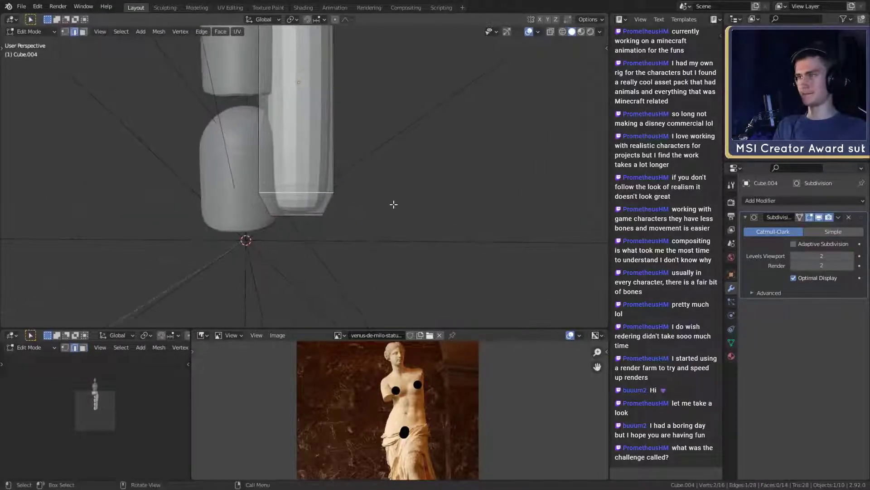
{"action": "key", "text": "s"}
{"action": "right_click", "coordinate": [370, 200]}
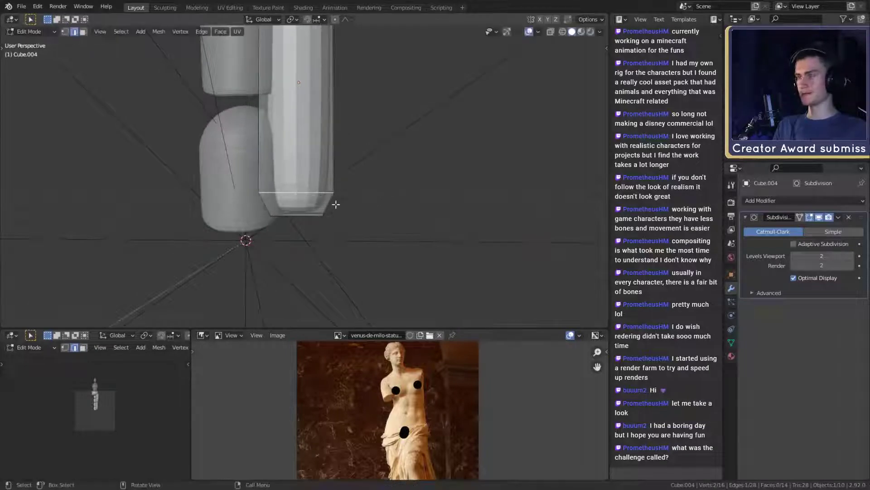
{"action": "left_click", "coordinate": [314, 193], "text": "alt"}
{"action": "middle_click_drag", "start_coordinate": [322, 195], "coordinate": [391, 205]}
{"action": "key", "text": "s"}
{"action": "left_click", "coordinate": [368, 201]}
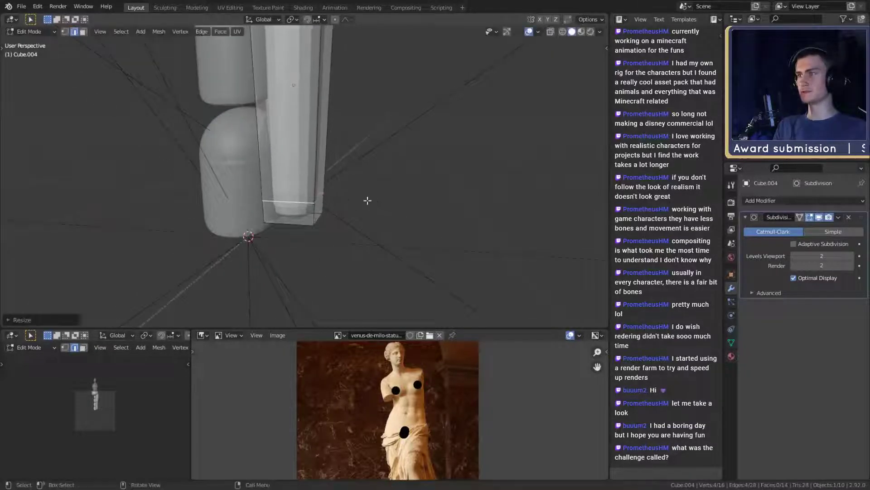
- Add an edge loop midway down the lower leg cage and shift its back edge along the X axis
{"action": "scroll", "coordinate": [369, 182], "scroll_direction": "down", "scroll_amount": 3}
{"action": "scroll", "coordinate": [386, 204], "scroll_direction": "up", "scroll_amount": 4}
{"action": "middle_click_drag", "start_coordinate": [371, 148], "coordinate": [367, 199], "text": "shift"}
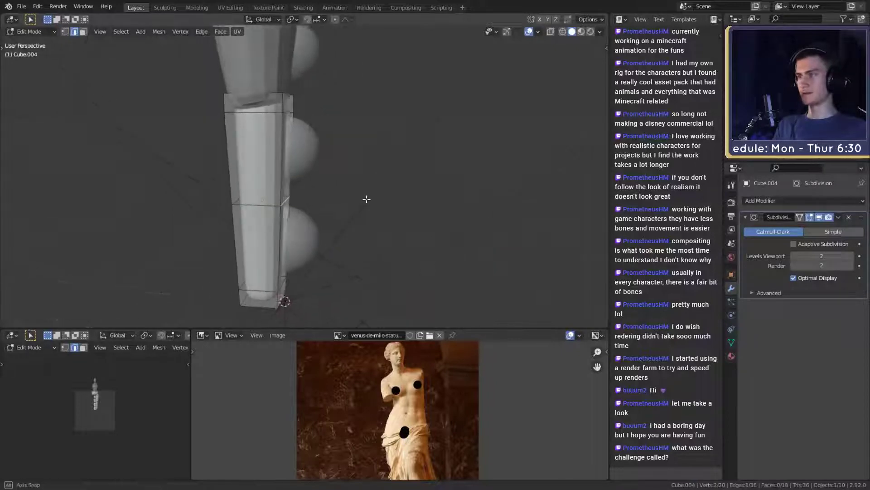
{"action": "middle_click_drag", "start_coordinate": [267, 205], "coordinate": [374, 171]}
{"action": "key", "text": "g"}
{"action": "key", "text": "g"}
{"action": "left_click", "coordinate": [358, 184]}
{"action": "left_click", "coordinate": [300, 184]}
{"action": "key", "text": "g"}
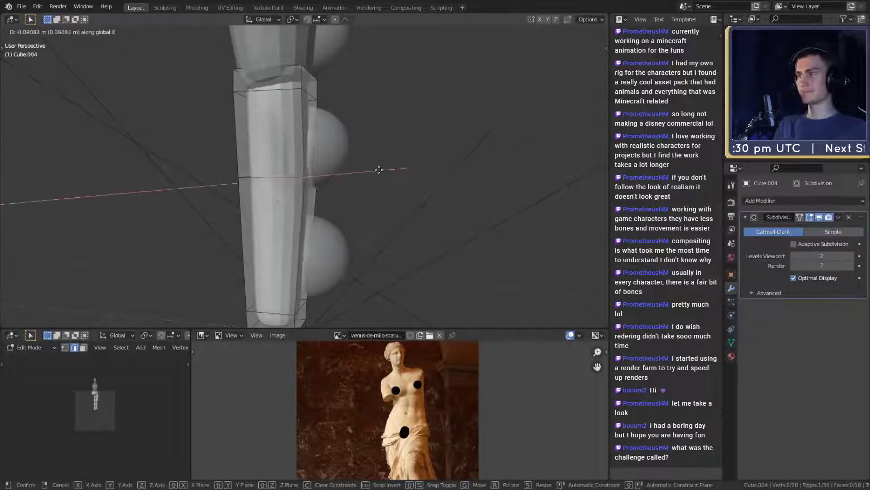
{"action": "left_click", "coordinate": [384, 170]}
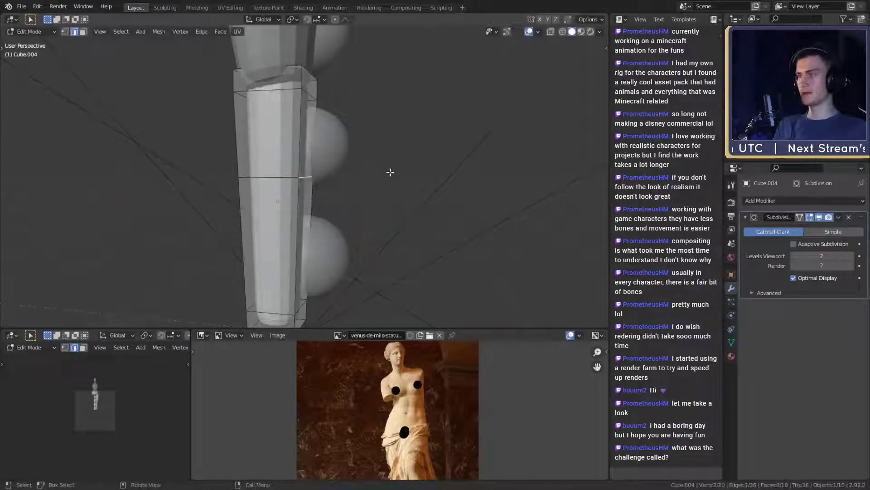
- Pull the lower leg's back middle edge outward about 0.05 m along Y and widen it along X to form the calf
{"action": "key", "text": "g"}
{"action": "key", "text": "y"}
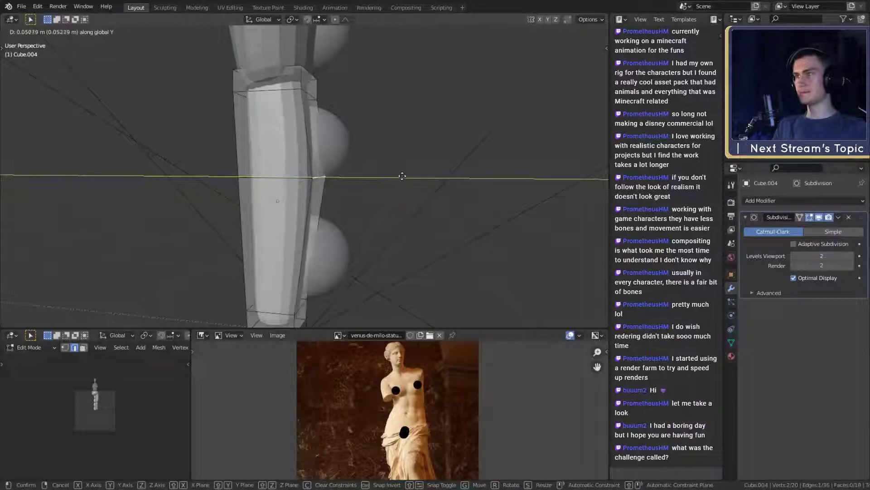
{"action": "left_click", "coordinate": [403, 177]}
{"action": "middle_click_drag", "start_coordinate": [406, 177], "coordinate": [358, 172]}
{"action": "key", "text": "s"}
{"action": "key", "text": "x"}
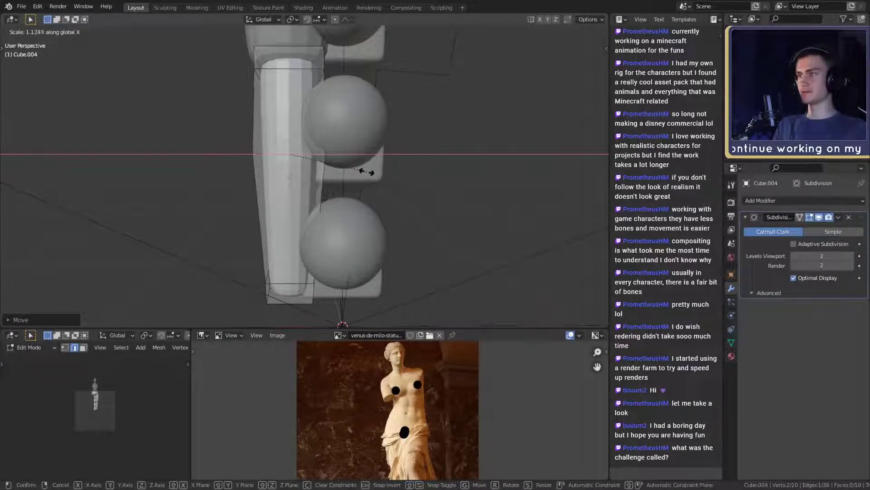
{"action": "left_click", "coordinate": [394, 171]}
- Scale the front edge of the lower leg's middle loop
{"action": "middle_click_drag", "start_coordinate": [201, 192], "coordinate": [355, 203]}
{"action": "key", "text": "s"}
{"action": "left_click", "coordinate": [363, 179]}
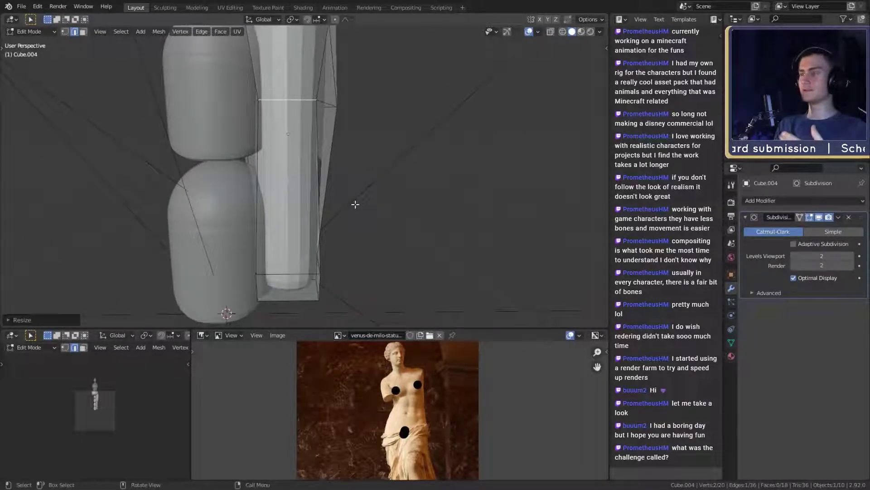
- Select the two side edges at the top of the lower leg and scale them inward along X to narrow the knee
{"action": "middle_click_drag", "start_coordinate": [358, 192], "coordinate": [373, 141]}
{"action": "left_click", "coordinate": [374, 141]}
{"action": "left_click", "coordinate": [240, 138], "text": "shift"}
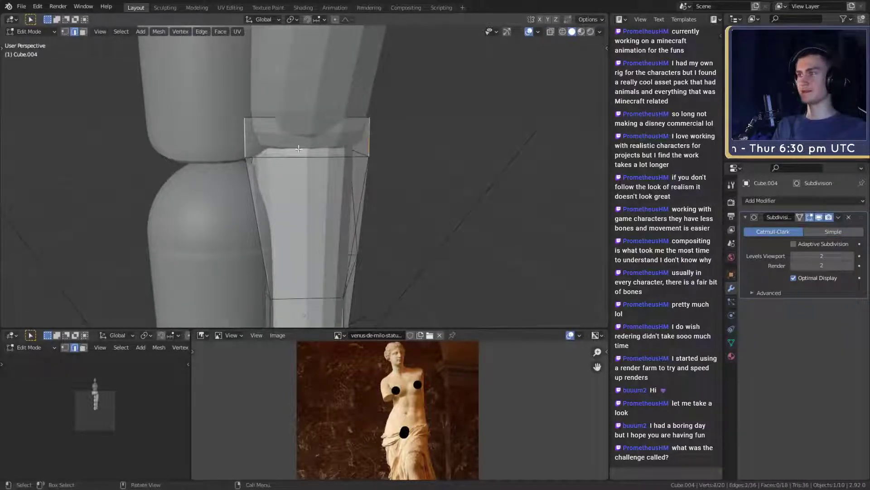
{"action": "key", "text": "s"}
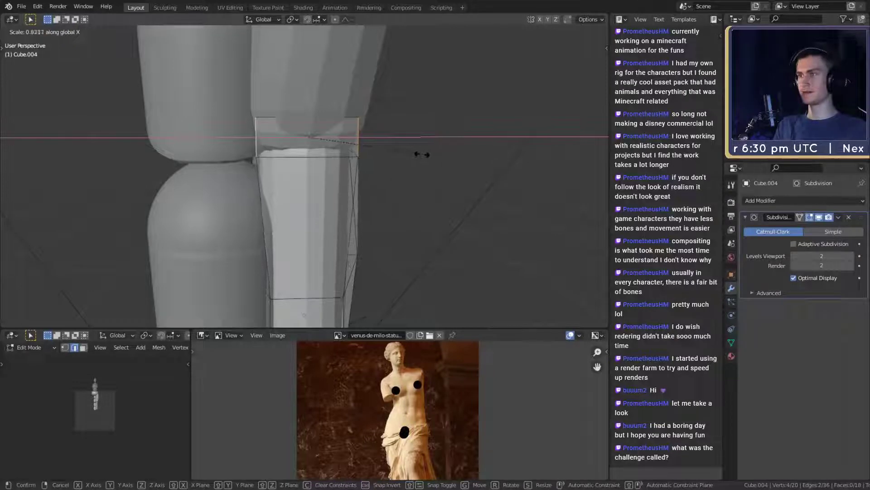
{"action": "left_click", "coordinate": [422, 155]}
- Adjust the faces at the lower leg's bottom end and scale them down to slim the ankle
{"action": "middle_click_drag", "start_coordinate": [421, 154], "coordinate": [360, 224]}
{"action": "key", "text": "g"}
{"action": "left_click", "coordinate": [385, 191]}
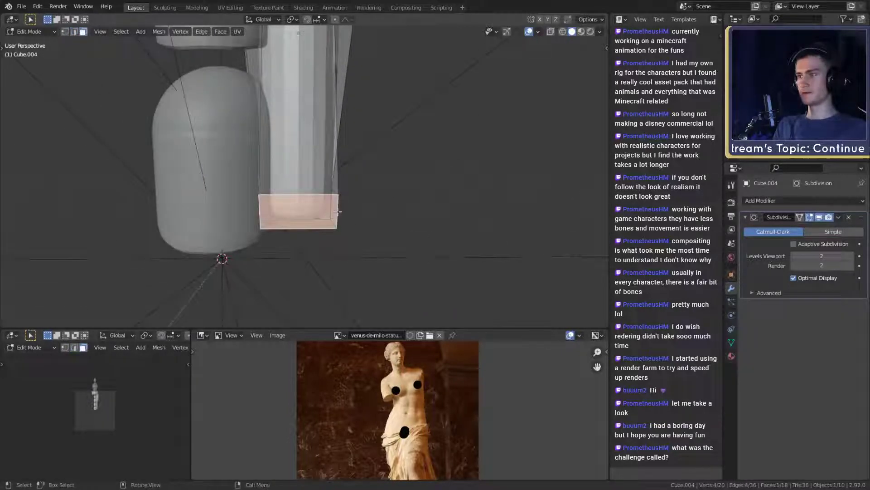
{"action": "key", "text": "s"}
{"action": "left_click", "coordinate": [381, 204]}
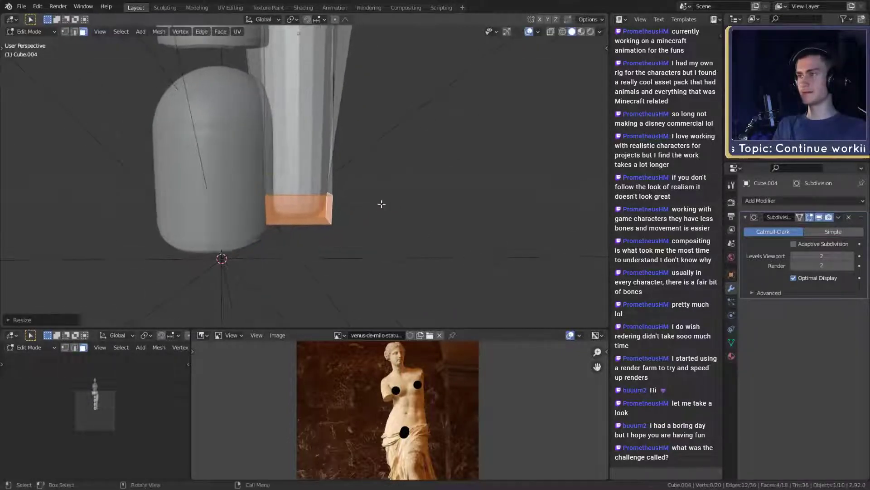
{"action": "mouse_move", "coordinate": [381, 204]}
{"action": "middle_mouse_down"}
{"action": "mouse_move", "coordinate": [371, 211]}
{"action": "mouse_move", "coordinate": [371, 191]}
{"action": "mouse_move", "coordinate": [375, 208]}
{"action": "middle_mouse_up"}
{"action": "scroll", "coordinate": [378, 208], "scroll_direction": "down", "scroll_amount": 4}
{"action": "scroll", "coordinate": [371, 212], "scroll_direction": "up", "scroll_amount": 2}
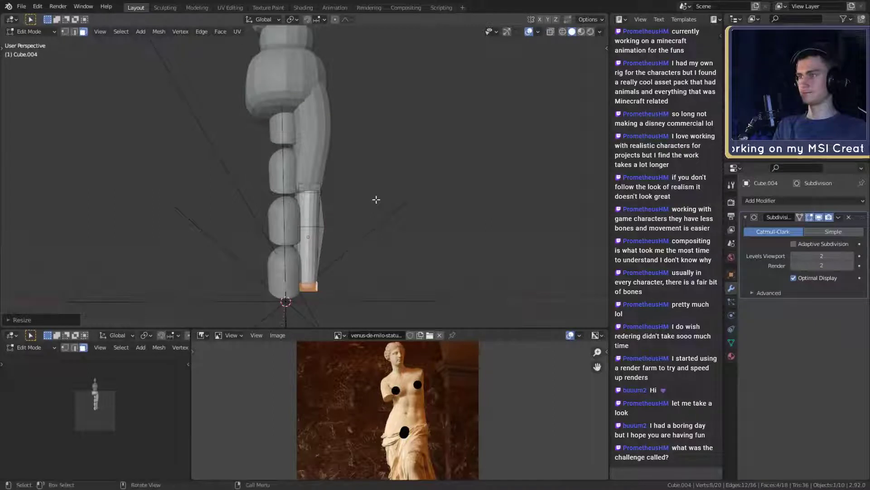
- Edit the thigh cage and move its bottom edges inward along X from both sides to narrow it toward the knee
{"action": "middle_click_drag", "start_coordinate": [366, 227], "coordinate": [408, 185]}
{"action": "scroll", "coordinate": [397, 142], "scroll_direction": "up", "scroll_amount": 1}
{"action": "key", "text": "Tab"}
{"action": "middle_click_drag", "start_coordinate": [397, 142], "coordinate": [383, 158], "text": "shift"}
{"action": "key", "text": "Tab"}
{"action": "middle_click_drag", "start_coordinate": [369, 171], "coordinate": [394, 207]}
{"action": "key", "text": "g"}
{"action": "key", "text": "x"}
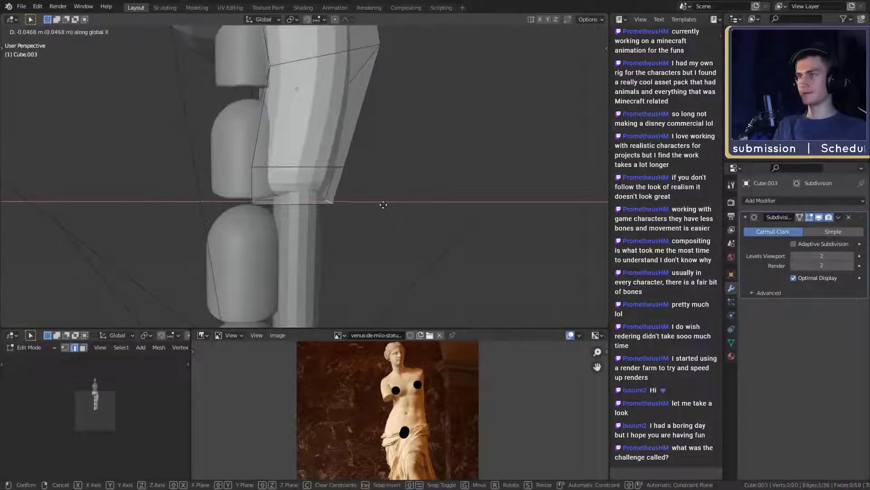
{"action": "left_click", "coordinate": [381, 204]}
{"action": "middle_click_drag", "start_coordinate": [353, 189], "coordinate": [337, 215]}
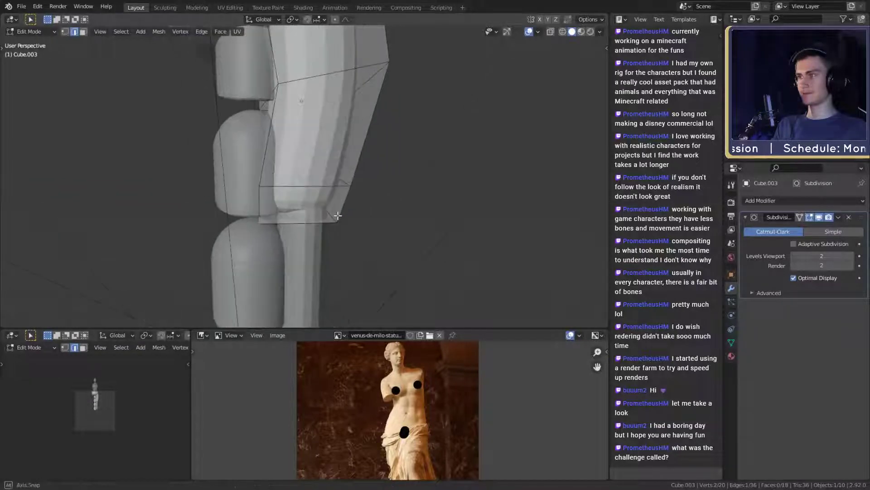
{"action": "key", "text": "g"}
{"action": "key", "text": "x"}
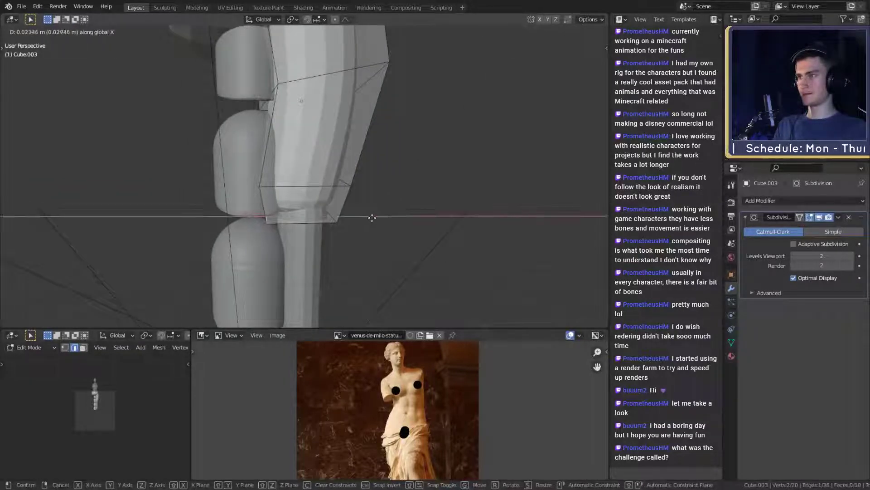
{"action": "left_click", "coordinate": [375, 218]}
- Return to Object Mode and compare the leg's shape with the legs of the statue in the reference image
{"action": "scroll", "coordinate": [372, 216], "scroll_direction": "down", "scroll_amount": 3}
{"action": "middle_click_drag", "start_coordinate": [371, 215], "coordinate": [369, 156]}
{"action": "middle_click_drag", "start_coordinate": [370, 281], "coordinate": [332, 158], "text": "shift"}
{"action": "key", "text": "Tab"}
{"action": "scroll", "coordinate": [330, 198], "scroll_direction": "down", "scroll_amount": 4}
{"action": "scroll", "coordinate": [339, 202], "scroll_direction": "up", "scroll_amount": 4}
{"action": "middle_click_drag", "start_coordinate": [332, 159], "coordinate": [428, 147]}
{"action": "scroll", "coordinate": [388, 407], "scroll_direction": "down", "scroll_amount": 5}
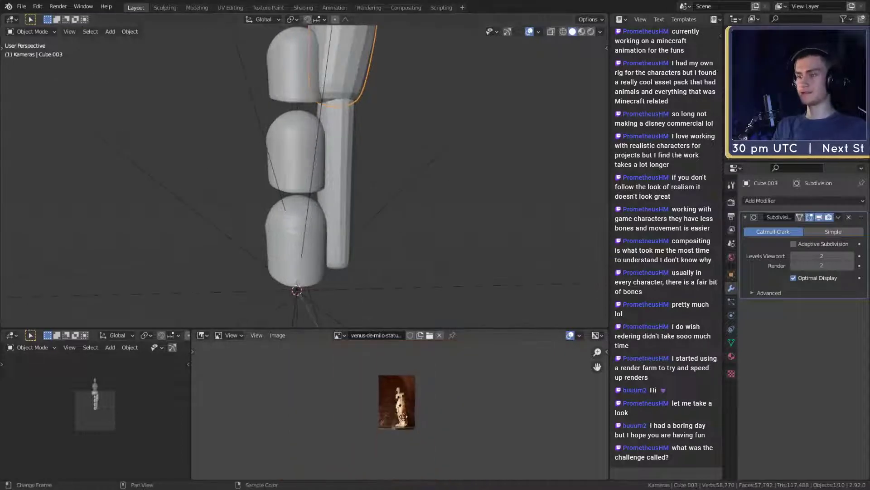
{"action": "scroll", "coordinate": [407, 394], "scroll_direction": "up", "scroll_amount": 8}
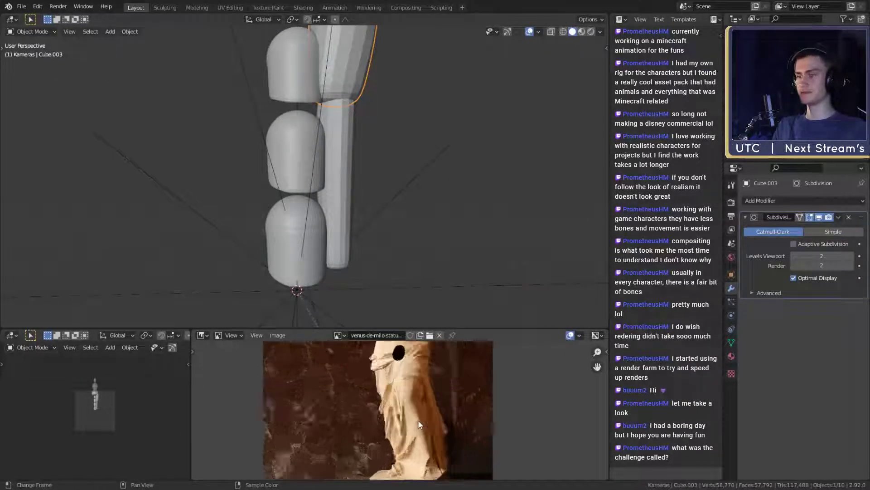
{"action": "scroll", "coordinate": [419, 408], "scroll_direction": "down", "scroll_amount": 6}
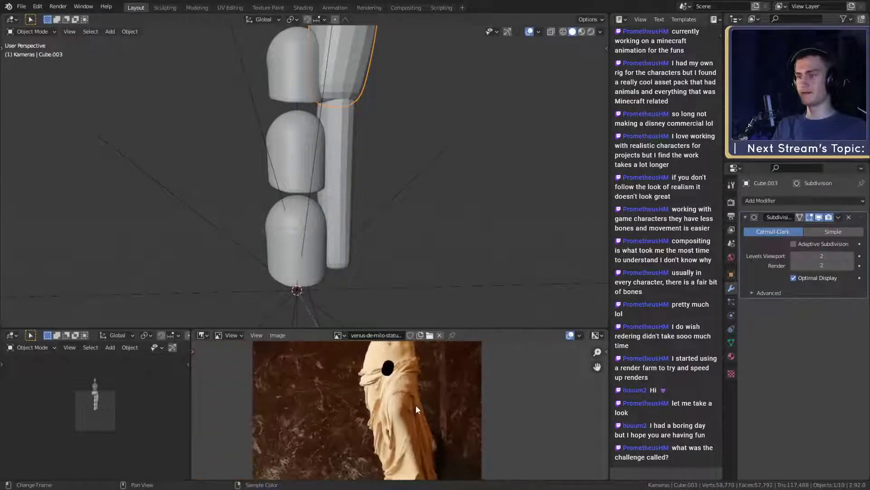
- Reposition the inner edge near the thigh cage's lower end to smooth the transition into the knee
{"action": "middle_click_drag", "start_coordinate": [397, 202], "coordinate": [351, 260]}
{"action": "scroll", "coordinate": [364, 262], "scroll_direction": "down", "scroll_amount": 2}
{"action": "middle_click_drag", "start_coordinate": [352, 259], "coordinate": [373, 215], "text": "shift"}
{"action": "scroll", "coordinate": [356, 240], "scroll_direction": "up", "scroll_amount": 4}
{"action": "key", "text": "Tab"}
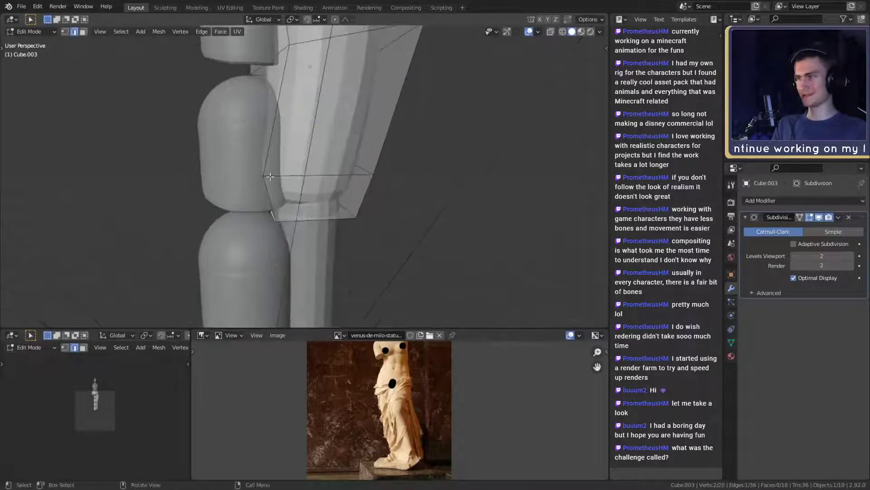
{"action": "middle_click_drag", "start_coordinate": [267, 176], "coordinate": [295, 197]}
{"action": "middle_click_drag", "start_coordinate": [235, 212], "coordinate": [319, 224]}
{"action": "key", "text": "g"}
{"action": "left_click", "coordinate": [257, 205]}
{"action": "key", "text": "Tab"}
{"action": "middle_click_drag", "start_coordinate": [331, 255], "coordinate": [347, 178], "text": "shift"}
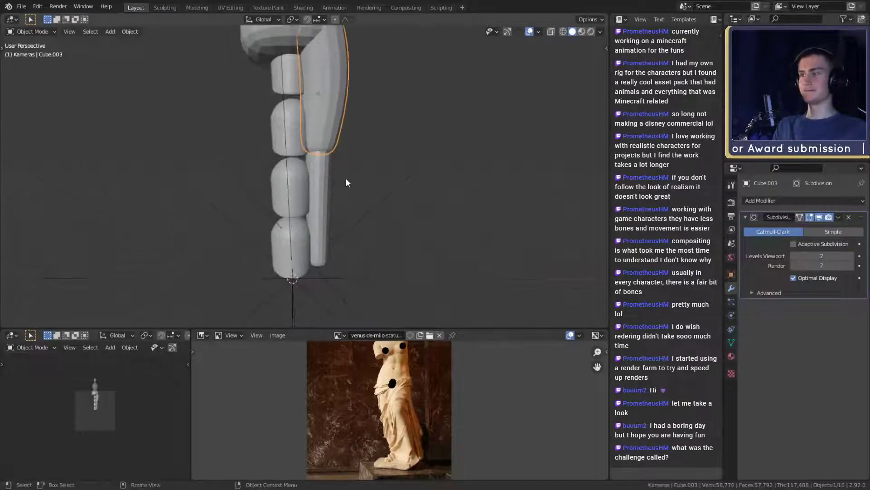
- Add an edge loop between the lower leg's calf and ankle, then narrow its back edge and shift it along X
{"action": "scroll", "coordinate": [350, 236], "scroll_direction": "up", "scroll_amount": 4}
{"action": "scroll", "coordinate": [350, 236], "scroll_direction": "down", "scroll_amount": 4}
{"action": "middle_click_drag", "start_coordinate": [350, 226], "coordinate": [392, 196]}
{"action": "scroll", "coordinate": [335, 225], "scroll_direction": "up", "scroll_amount": 3}
{"action": "left_click", "coordinate": [332, 162]}
{"action": "key", "text": "Tab"}
{"action": "scroll", "coordinate": [390, 240], "scroll_direction": "up", "scroll_amount": 4}
{"action": "middle_click_drag", "start_coordinate": [391, 240], "coordinate": [406, 209]}
{"action": "left_click", "coordinate": [333, 203]}
{"action": "key", "text": "s"}
{"action": "key", "text": "x"}
{"action": "left_click", "coordinate": [387, 219]}
{"action": "key", "text": "g"}
{"action": "key", "text": "x"}
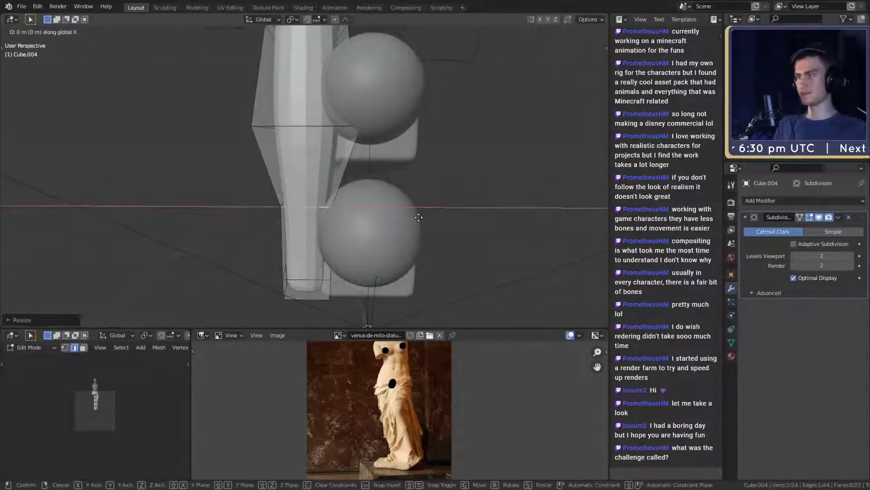
{"action": "left_click", "coordinate": [409, 212]}
- Try shifting the lower calf edge further along X and undo the shift
{"action": "middle_click_drag", "start_coordinate": [408, 212], "coordinate": [406, 235]}
{"action": "key", "text": "g"}
{"action": "key", "text": "x"}
{"action": "left_click", "coordinate": [393, 198]}
{"action": "left_click", "coordinate": [313, 160]}
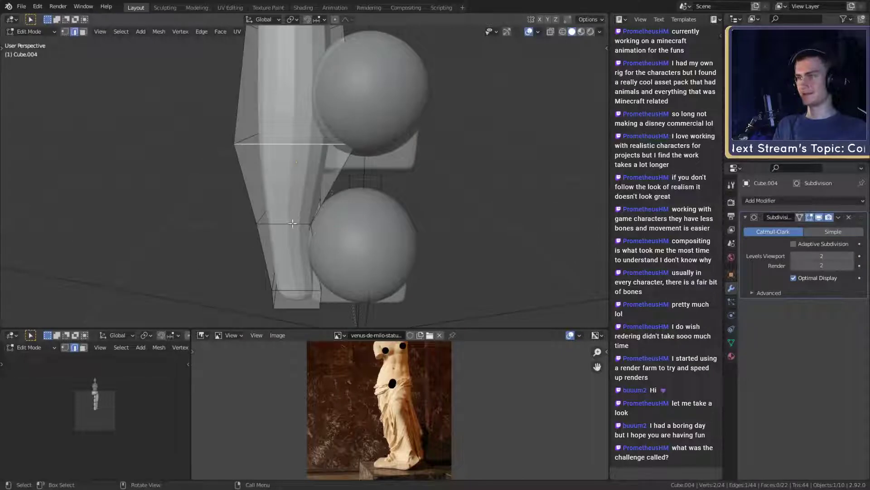
{"action": "key", "text": "g"}
{"action": "key", "text": "x"}
{"action": "right_click", "coordinate": [392, 228]}
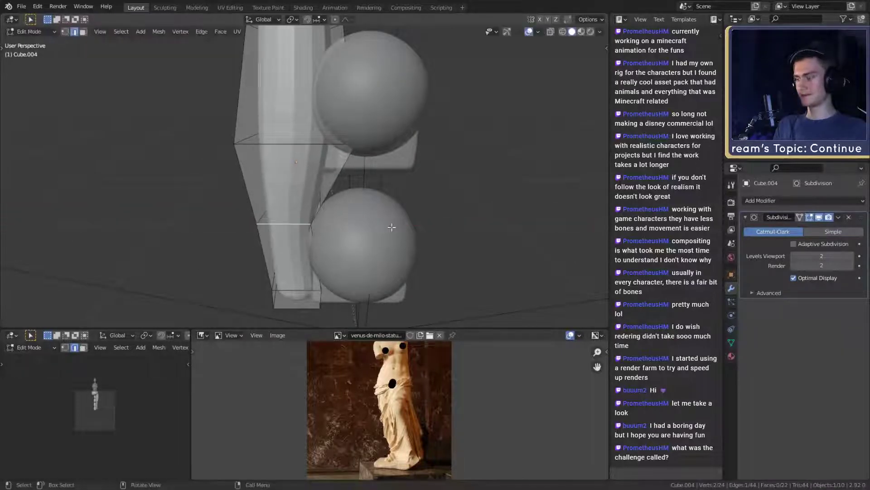
{"action": "key", "text": "ctrl+z"}
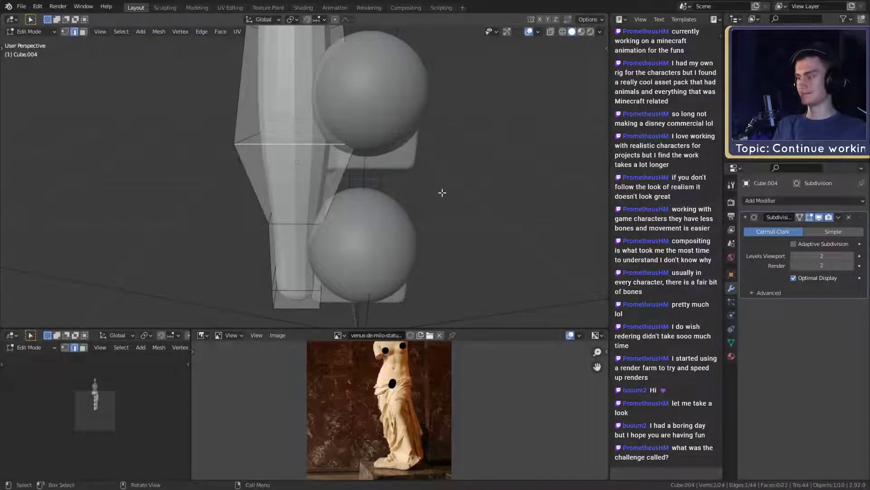
- Move the lower leg's middle calf edge outward along X and return to Object Mode
{"action": "key", "text": "g"}
{"action": "key", "text": "x"}
{"action": "left_click", "coordinate": [423, 191]}
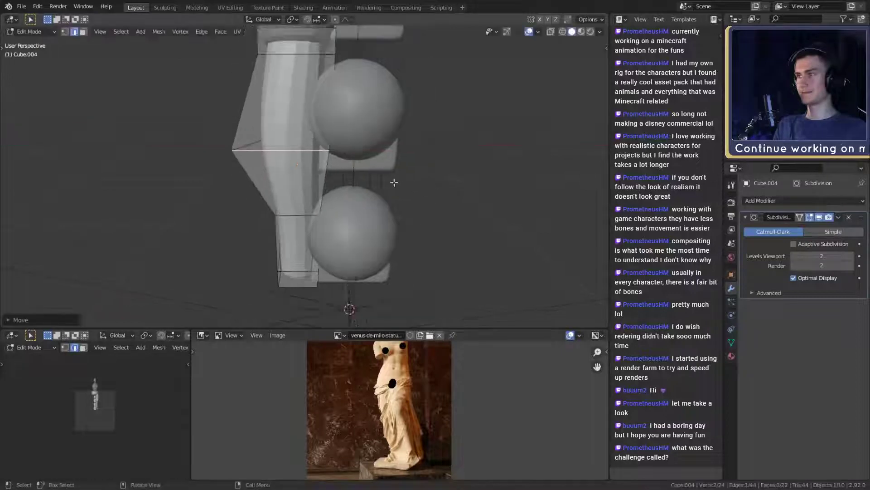
{"action": "middle_click_drag", "start_coordinate": [423, 191], "coordinate": [443, 210]}
{"action": "key", "text": "Tab"}
{"action": "scroll", "coordinate": [431, 206], "scroll_direction": "down", "scroll_amount": 8}
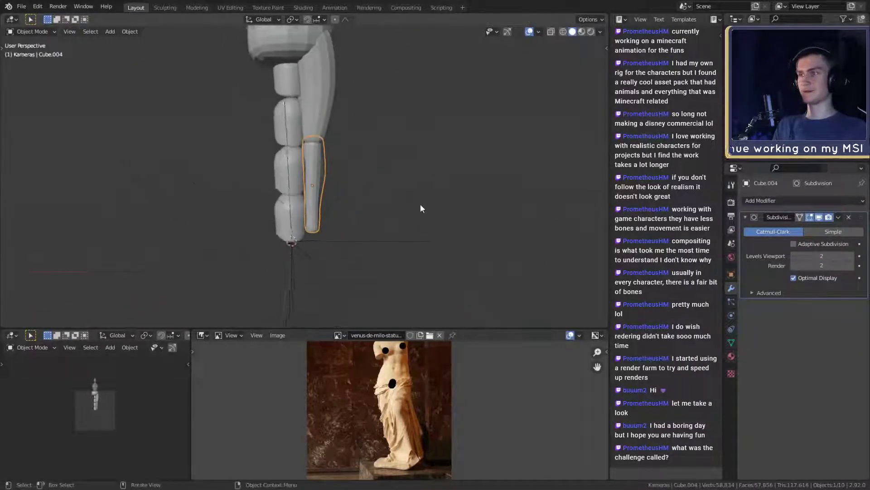
- Hide the head column's Array modifier in the viewport so that only the single head is displayed
{"action": "left_click", "coordinate": [301, 123]}
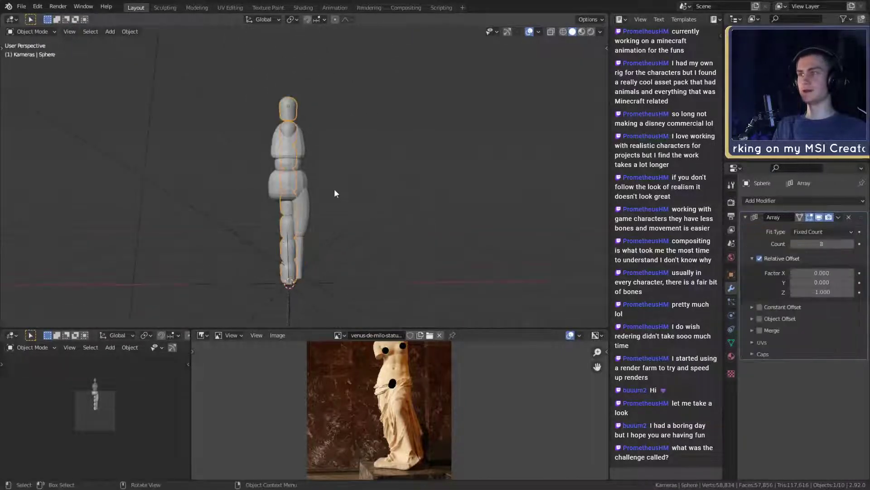
{"action": "middle_click_drag", "start_coordinate": [334, 189], "coordinate": [328, 175]}
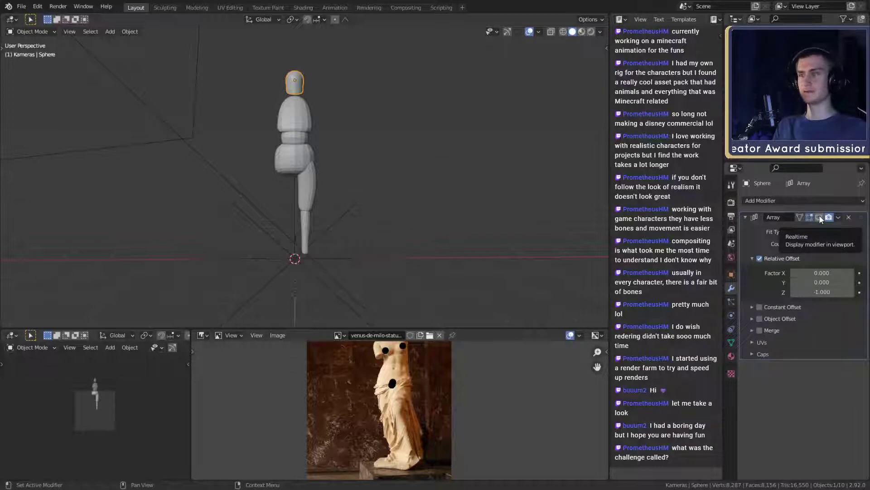
{"action": "scroll", "coordinate": [348, 202], "scroll_direction": "up", "scroll_amount": 5}
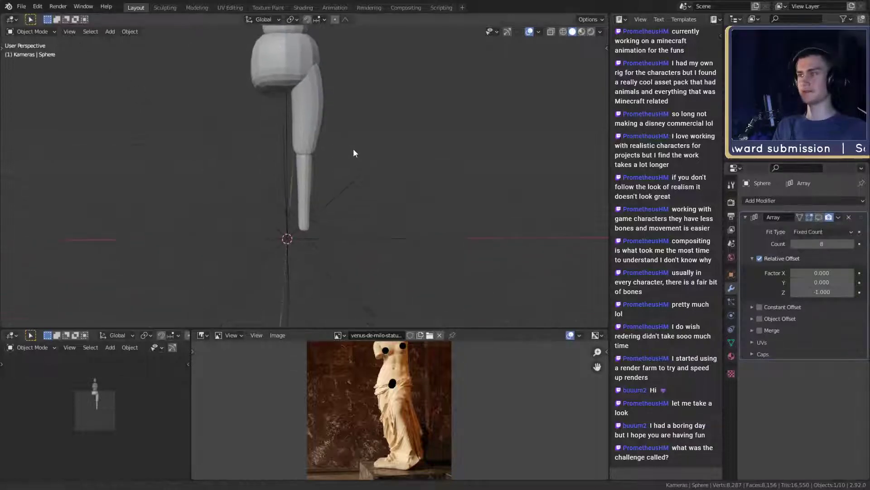
- Select the chest, waist and hips, scale them down to about 0.87 and raise them about 0.1 m along Z
{"action": "scroll", "coordinate": [354, 182], "scroll_direction": "down", "scroll_amount": 4}
{"action": "scroll", "coordinate": [357, 195], "scroll_direction": "up", "scroll_amount": 2}
{"action": "middle_click_drag", "start_coordinate": [372, 151], "coordinate": [377, 206], "text": "shift"}
{"action": "left_click", "coordinate": [298, 176]}
{"action": "left_click", "coordinate": [307, 138], "text": "shift"}
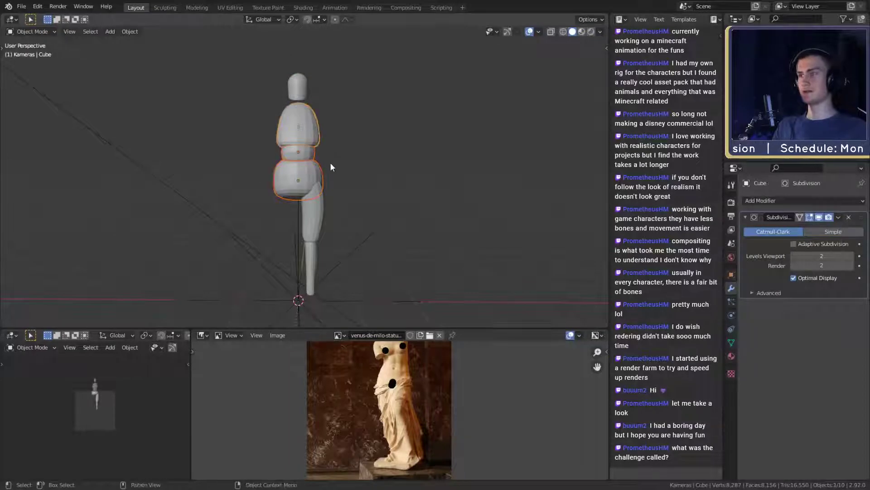
{"action": "key", "text": "s"}
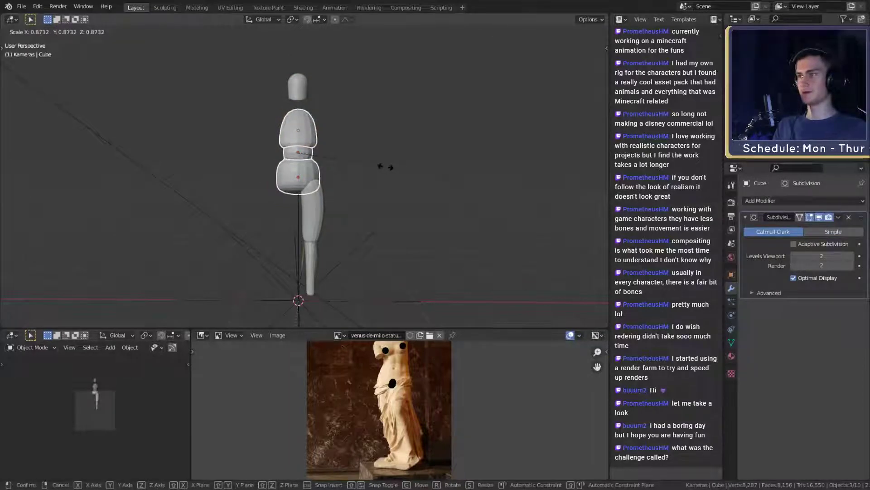
{"action": "left_click", "coordinate": [385, 167]}
{"action": "key", "text": "g"}
{"action": "key", "text": "z"}
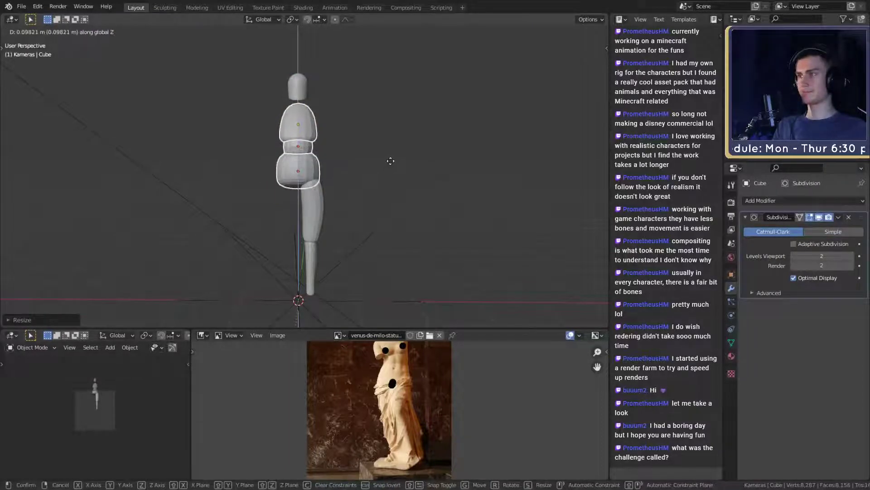
{"action": "left_click", "coordinate": [390, 161]}
- Select the thigh and lower leg together and scale them up to about 1.08
{"action": "middle_click_drag", "start_coordinate": [319, 221], "coordinate": [358, 204]}
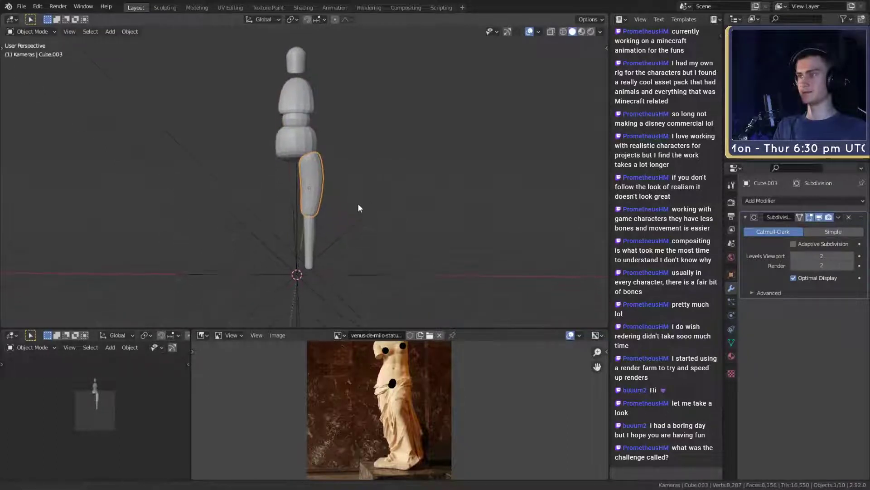
{"action": "key", "text": "s"}
{"action": "right_click", "coordinate": [357, 218]}
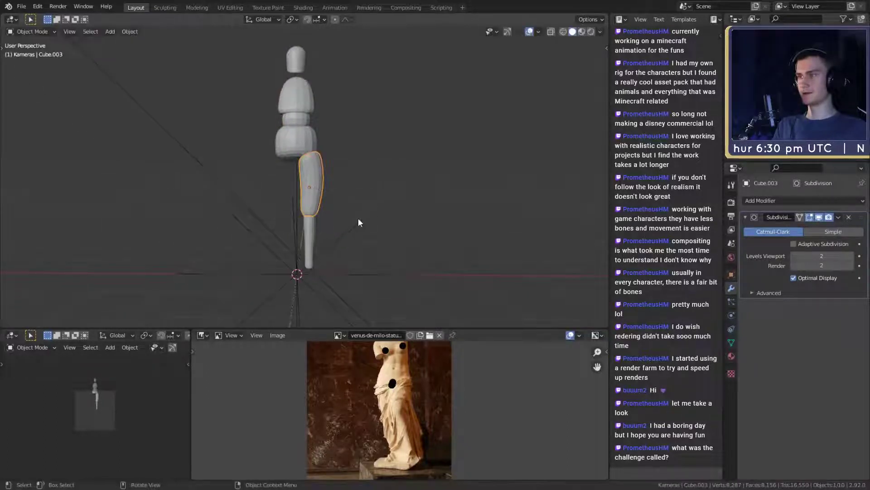
{"action": "key", "text": "s"}
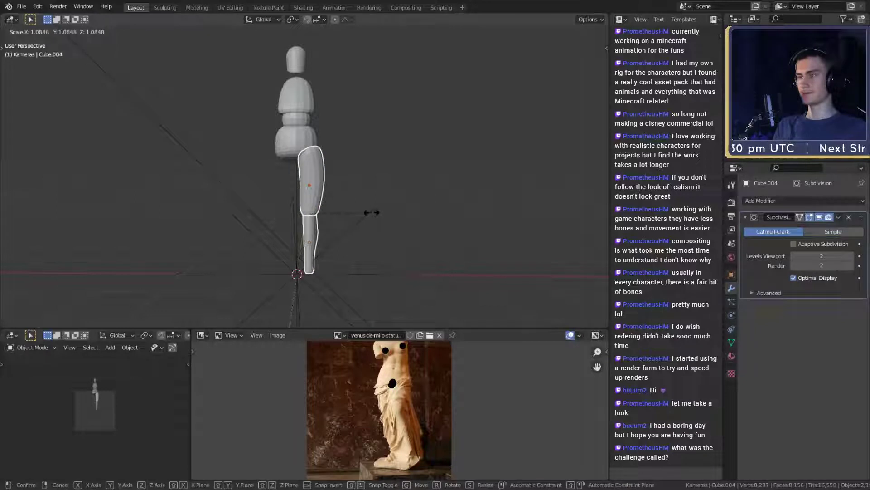
{"action": "left_click", "coordinate": [372, 213]}
{"action": "middle_click_drag", "start_coordinate": [371, 212], "coordinate": [326, 209]}
{"action": "scroll", "coordinate": [326, 209], "scroll_direction": "up", "scroll_amount": 5}
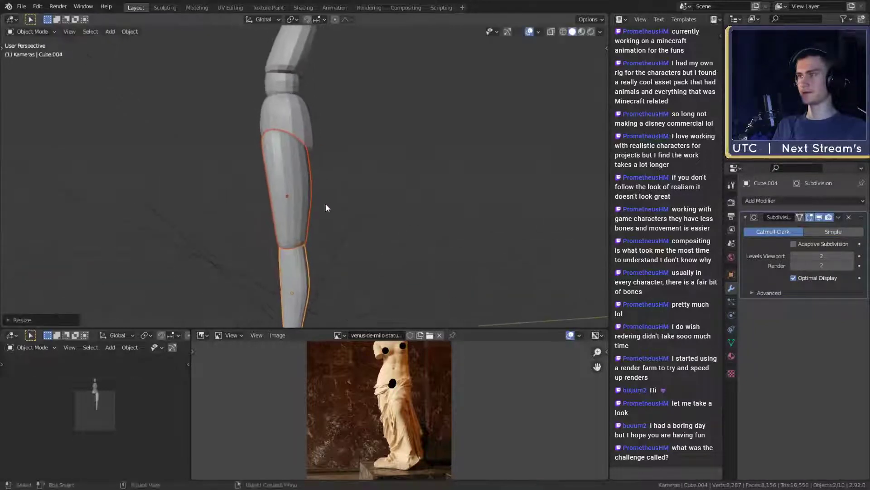
- Shift the thigh and lower leg together slightly along Y beneath the hips
{"action": "key", "text": "g"}
{"action": "key", "text": "x"}
{"action": "key", "text": "y"}
{"action": "left_click", "coordinate": [356, 207]}
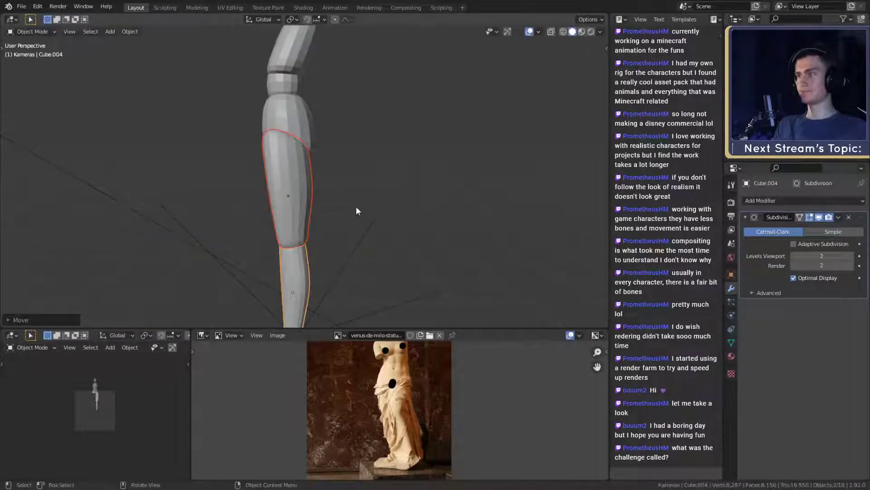
{"action": "middle_click_drag", "start_coordinate": [356, 207], "coordinate": [379, 203]}
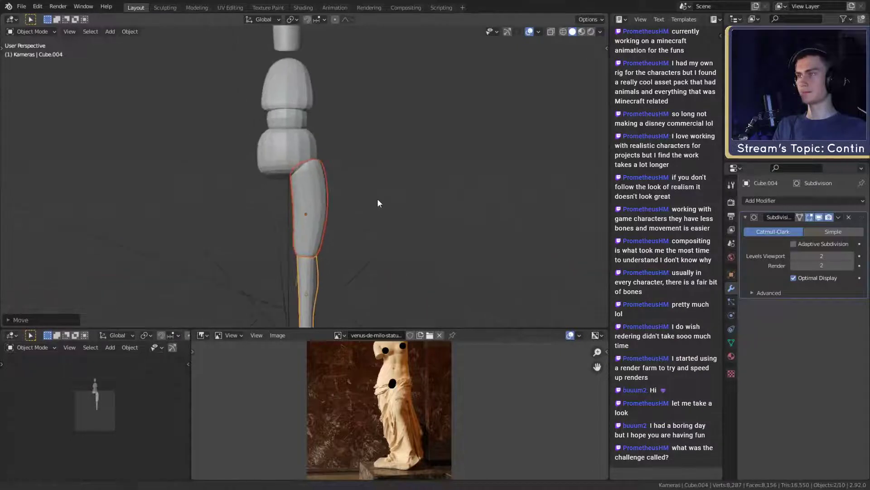
- Compare with the full statue reference, and in Edit Mode move the thigh's top outer vertex further up beside the hips
{"action": "scroll", "coordinate": [405, 377], "scroll_direction": "up", "scroll_amount": 1}
{"action": "middle_click_drag", "start_coordinate": [404, 378], "coordinate": [399, 408]}
{"action": "scroll", "coordinate": [400, 414], "scroll_direction": "down", "scroll_amount": 3}
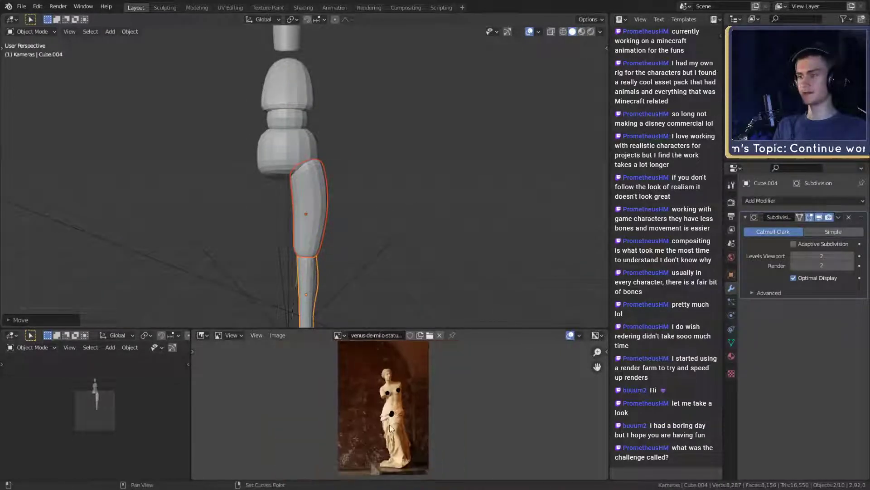
{"action": "left_click", "coordinate": [418, 211]}
{"action": "middle_click_drag", "start_coordinate": [378, 218], "coordinate": [374, 199]}
{"action": "left_click", "coordinate": [326, 193]}
{"action": "key", "text": "Tab"}
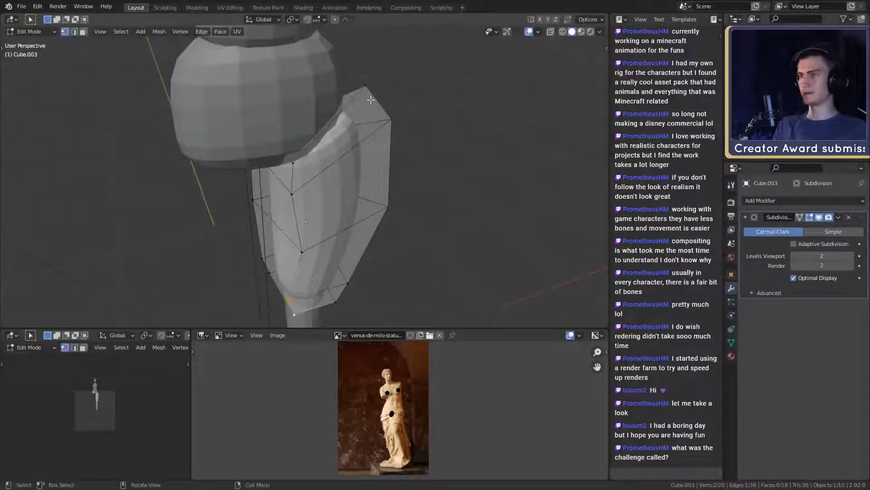
{"action": "left_click", "coordinate": [371, 100]}
{"action": "middle_click_drag", "start_coordinate": [371, 99], "coordinate": [447, 156]}
{"action": "key", "text": "g"}
{"action": "left_click", "coordinate": [425, 118]}
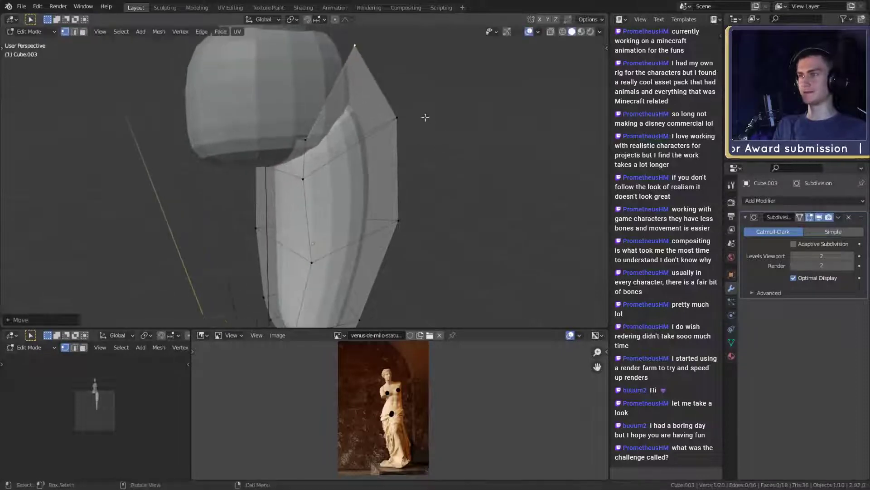
- Move the thigh's outer edge just above the knee inward along X to taper the thigh
{"action": "scroll", "coordinate": [439, 180], "scroll_direction": "down", "scroll_amount": 3}
{"action": "middle_click_drag", "start_coordinate": [407, 202], "coordinate": [373, 183]}
{"action": "key", "text": "Tab"}
{"action": "key", "text": "Tab"}
{"action": "scroll", "coordinate": [330, 154], "scroll_direction": "up", "scroll_amount": 5}
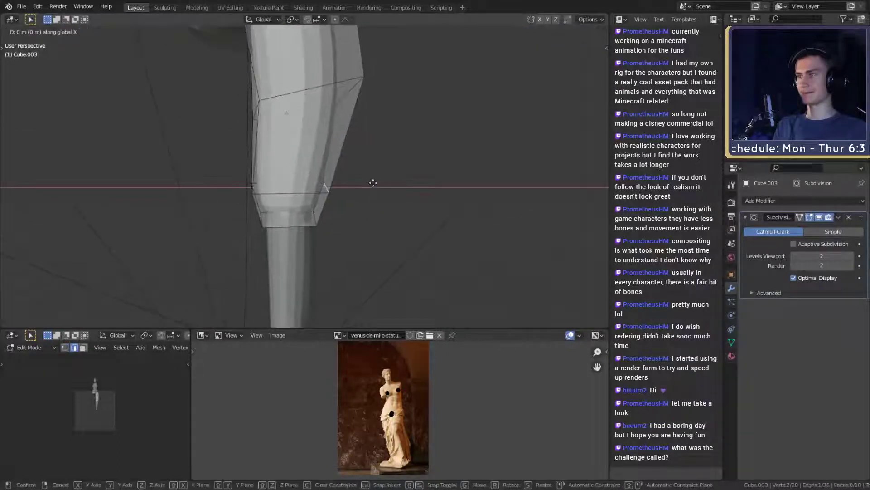
{"action": "left_click", "coordinate": [358, 182]}
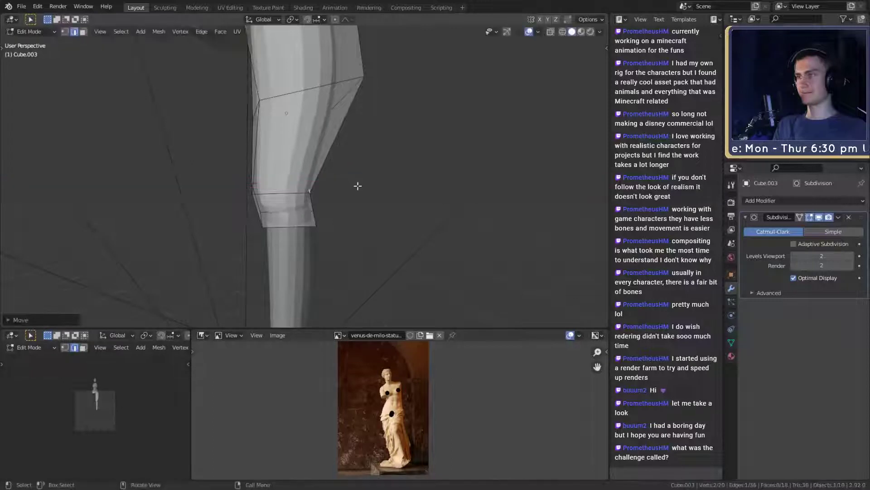
{"action": "key", "text": "g"}
{"action": "key", "text": "x"}
{"action": "left_click", "coordinate": [361, 186]}
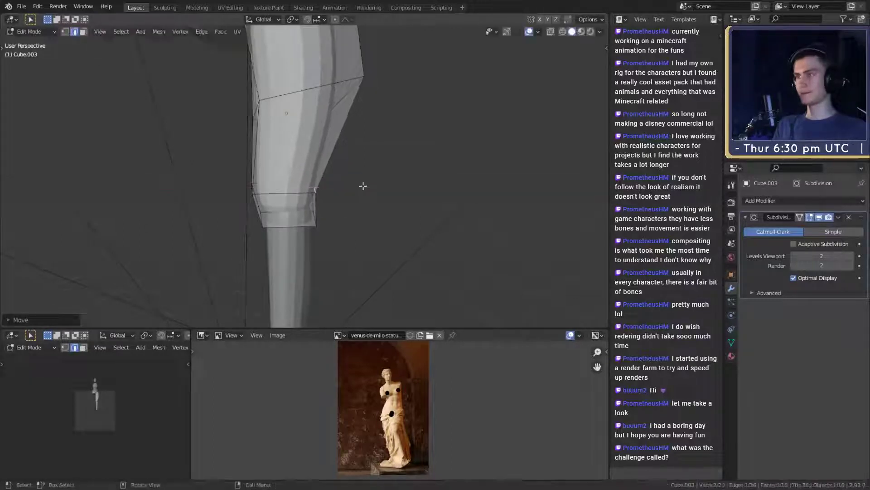
- Adjust the thigh's rear inner vertices along X, moving the upper one about 0.08 m towards the body's centre, and return to Object Mode
{"action": "middle_click_drag", "start_coordinate": [363, 186], "coordinate": [219, 175]}
{"action": "key", "text": "1"}
{"action": "middle_click_drag", "start_coordinate": [358, 121], "coordinate": [378, 179]}
{"action": "key", "text": "g"}
{"action": "key", "text": "x"}
{"action": "left_click", "coordinate": [354, 132]}
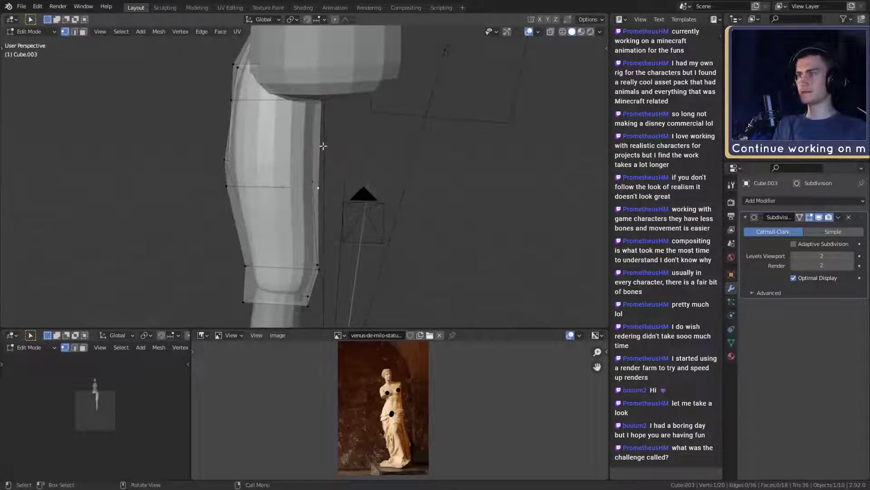
{"action": "middle_click_drag", "start_coordinate": [369, 131], "coordinate": [373, 155]}
{"action": "key", "text": "g"}
{"action": "key", "text": "x"}
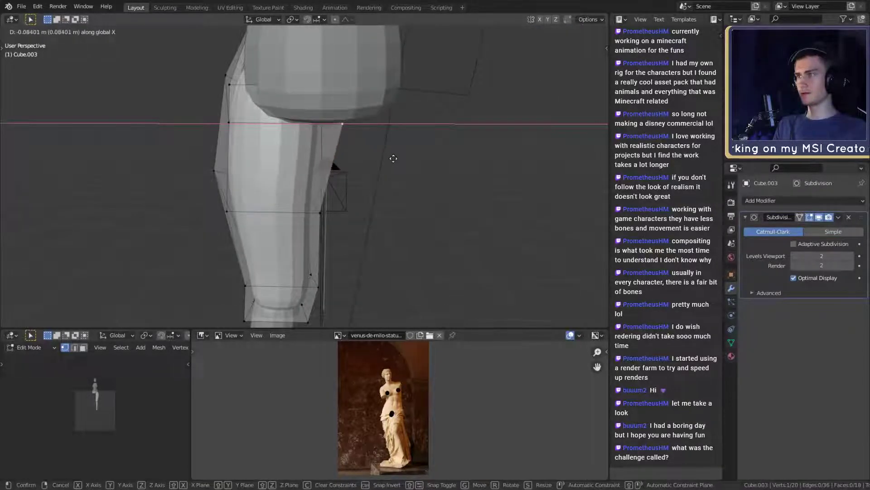
{"action": "left_click", "coordinate": [393, 158]}
{"action": "key", "text": "Tab"}
{"action": "scroll", "coordinate": [381, 199], "scroll_direction": "down", "scroll_amount": 6}
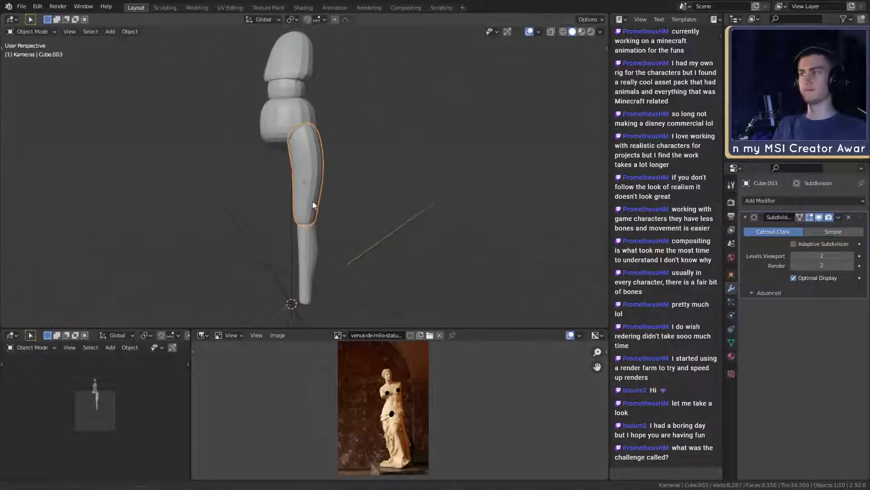
- Examine the proportions of the head, torso, hips and leg from several angles and distances
{"action": "middle_click_drag", "start_coordinate": [313, 204], "coordinate": [325, 157]}
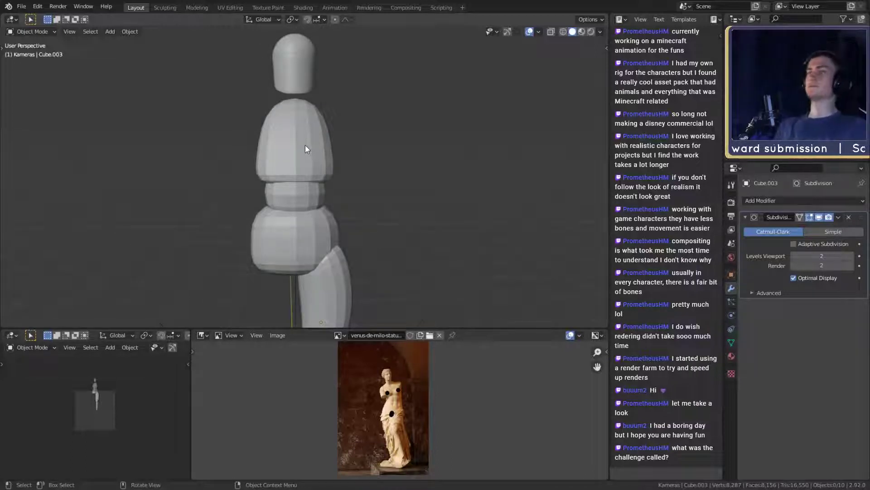
{"action": "middle_click_drag", "start_coordinate": [305, 149], "coordinate": [334, 157]}
{"action": "scroll", "coordinate": [360, 165], "scroll_direction": "down", "scroll_amount": 3}
{"action": "middle_click_drag", "start_coordinate": [365, 208], "coordinate": [330, 176], "text": "shift"}
{"action": "scroll", "coordinate": [366, 172], "scroll_direction": "up", "scroll_amount": 3}
{"action": "scroll", "coordinate": [324, 206], "scroll_direction": "down", "scroll_amount": 4}
{"action": "middle_click_drag", "start_coordinate": [319, 242], "coordinate": [351, 253], "text": "shift"}
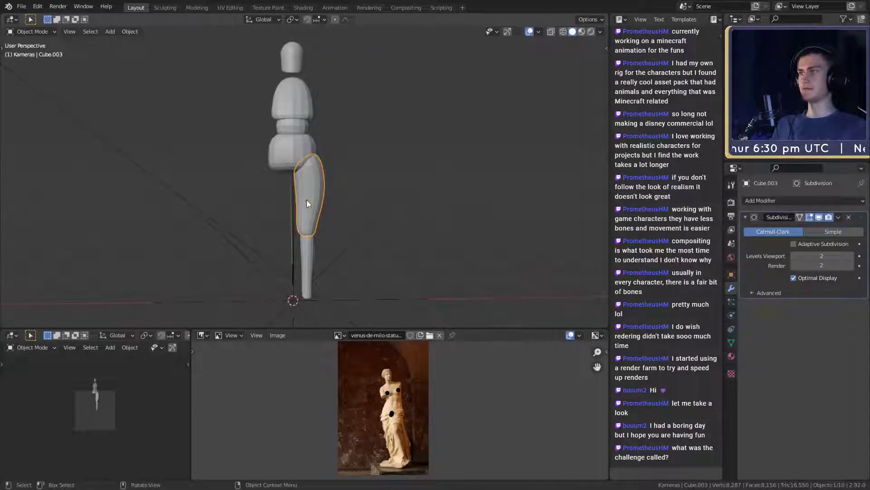
{"action": "middle_click_drag", "start_coordinate": [349, 223], "coordinate": [354, 114], "text": "shift"}
{"action": "scroll", "coordinate": [359, 149], "scroll_direction": "up", "scroll_amount": 3}
{"action": "middle_click_drag", "start_coordinate": [359, 149], "coordinate": [343, 173], "text": "shift"}
{"action": "left_click", "coordinate": [338, 175]}
{"action": "key", "text": "Tab"}
{"action": "scroll", "coordinate": [410, 175], "scroll_direction": "up", "scroll_amount": 2}
{"action": "key", "text": "Tab"}
{"action": "scroll", "coordinate": [375, 189], "scroll_direction": "down", "scroll_amount": 6}
{"action": "scroll", "coordinate": [376, 191], "scroll_direction": "up", "scroll_amount": 2}
- Scale the thigh down slightly and raise it about 0.05 m along Z
{"action": "left_click", "coordinate": [314, 145]}
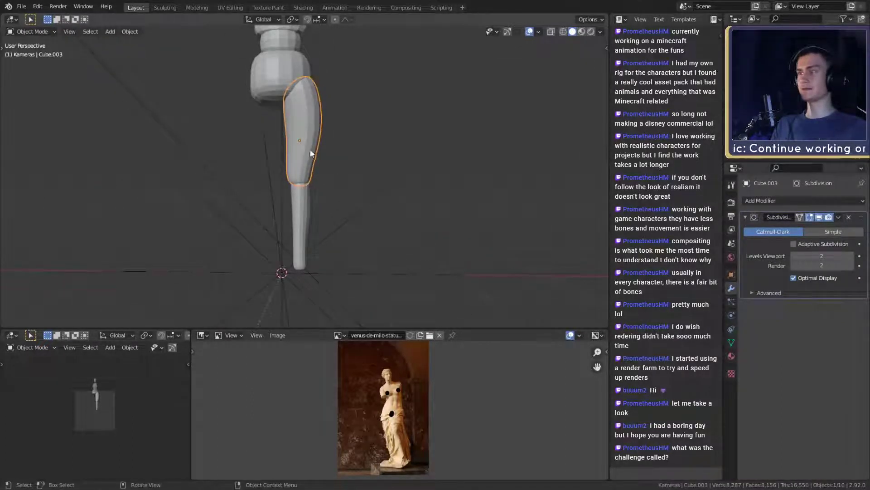
{"action": "middle_click_drag", "start_coordinate": [330, 160], "coordinate": [369, 176]}
{"action": "scroll", "coordinate": [350, 176], "scroll_direction": "up", "scroll_amount": 2}
{"action": "key", "text": "Tab"}
{"action": "scroll", "coordinate": [352, 176], "scroll_direction": "up", "scroll_amount": 1}
{"action": "key", "text": "Tab"}
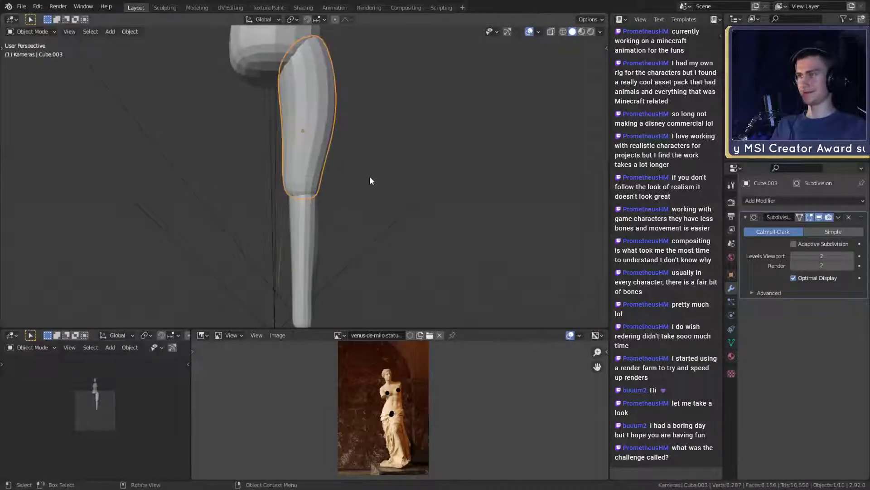
{"action": "key", "text": "s"}
{"action": "left_click", "coordinate": [394, 164]}
{"action": "key", "text": "g"}
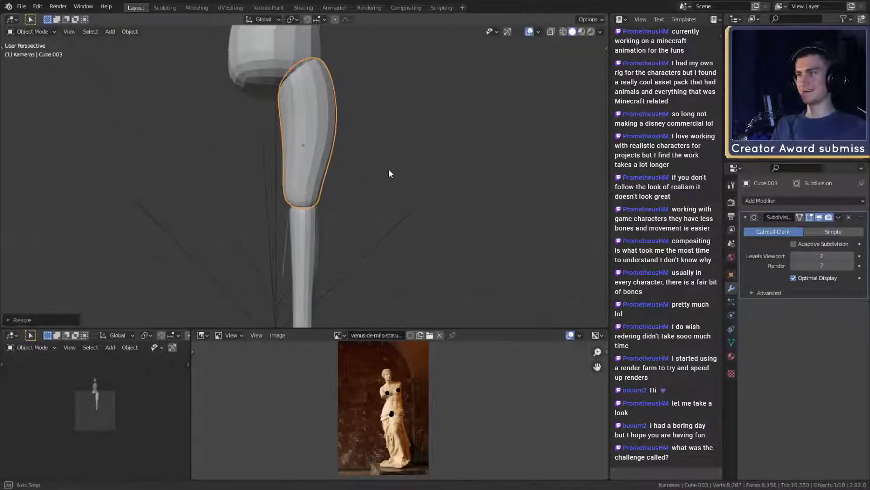
{"action": "key", "text": "z"}
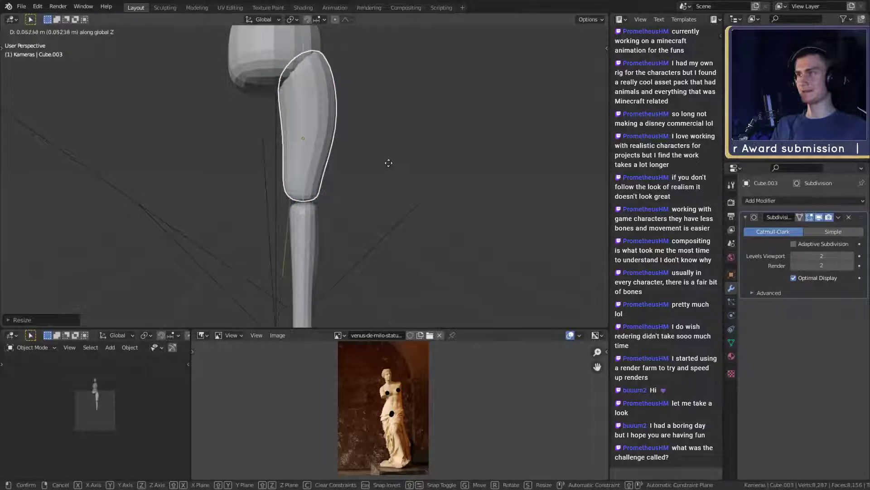
{"action": "left_click", "coordinate": [389, 164]}
- Raise the lower leg along Z to meet the bottom of the thigh and nudge it into line
{"action": "scroll", "coordinate": [385, 172], "scroll_direction": "down", "scroll_amount": 2}
{"action": "middle_click_drag", "start_coordinate": [368, 198], "coordinate": [372, 176], "text": "shift"}
{"action": "scroll", "coordinate": [369, 180], "scroll_direction": "up", "scroll_amount": 2}
{"action": "left_click", "coordinate": [321, 204]}
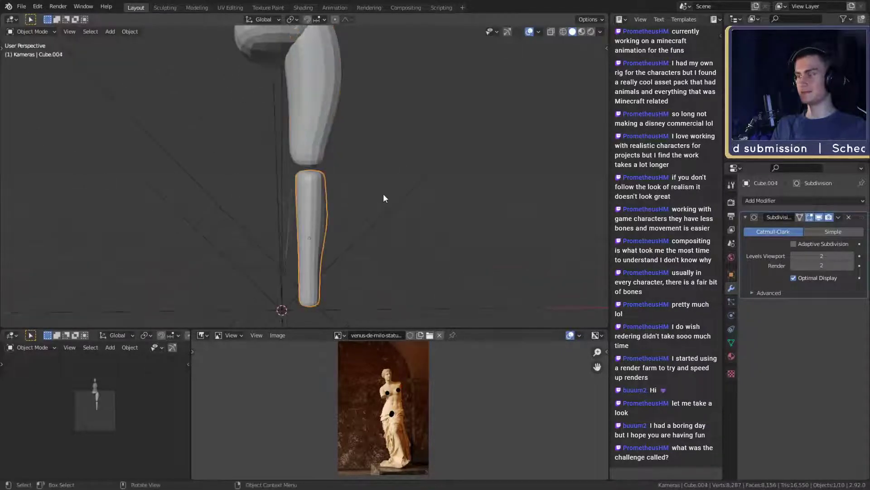
{"action": "key", "text": "s"}
{"action": "key", "text": "z"}
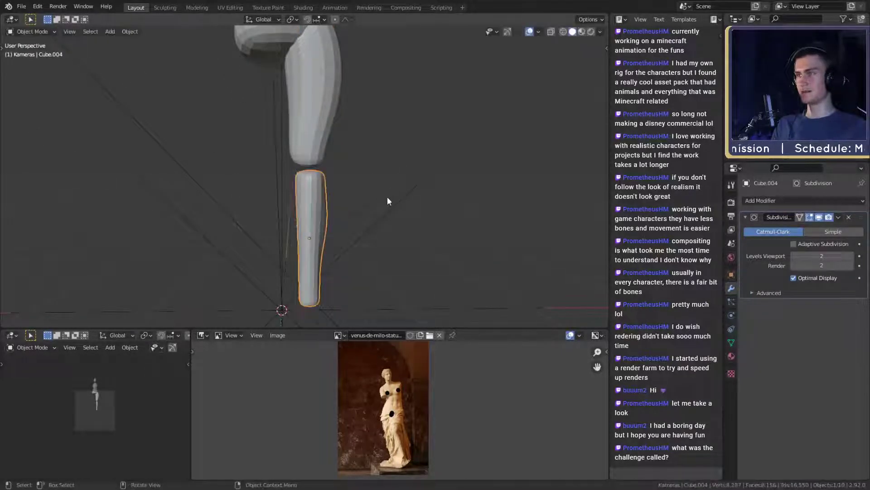
{"action": "left_click", "coordinate": [387, 196]}
{"action": "key", "text": "g"}
{"action": "key", "text": "z"}
{"action": "left_click", "coordinate": [385, 186]}
{"action": "scroll", "coordinate": [372, 181], "scroll_direction": "down", "scroll_amount": 6}
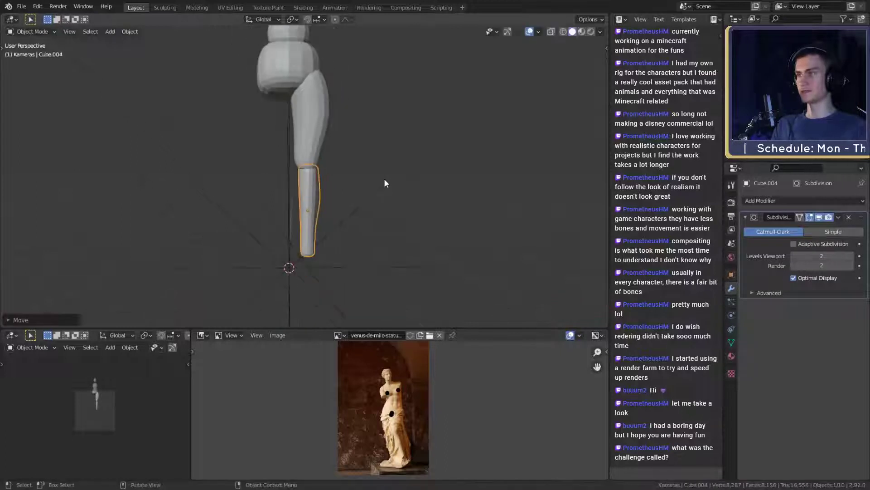
{"action": "scroll", "coordinate": [361, 183], "scroll_direction": "up", "scroll_amount": 5}
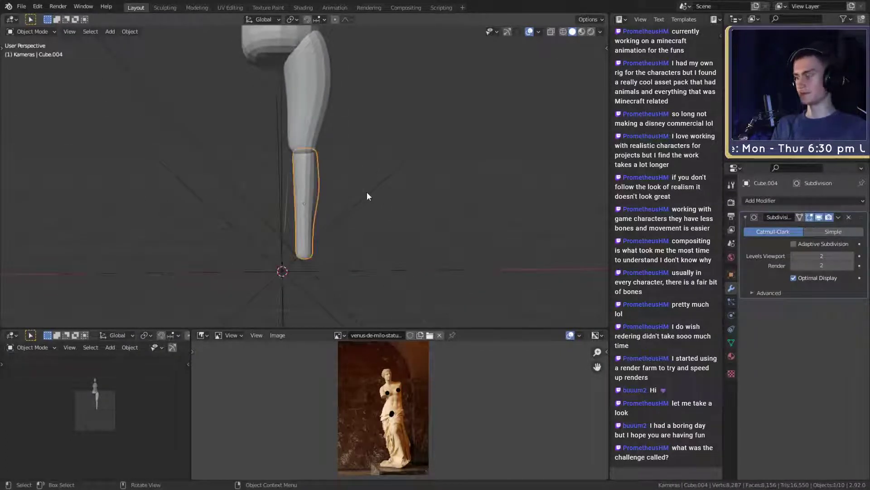
{"action": "key", "text": "g"}
{"action": "left_click", "coordinate": [365, 192]}
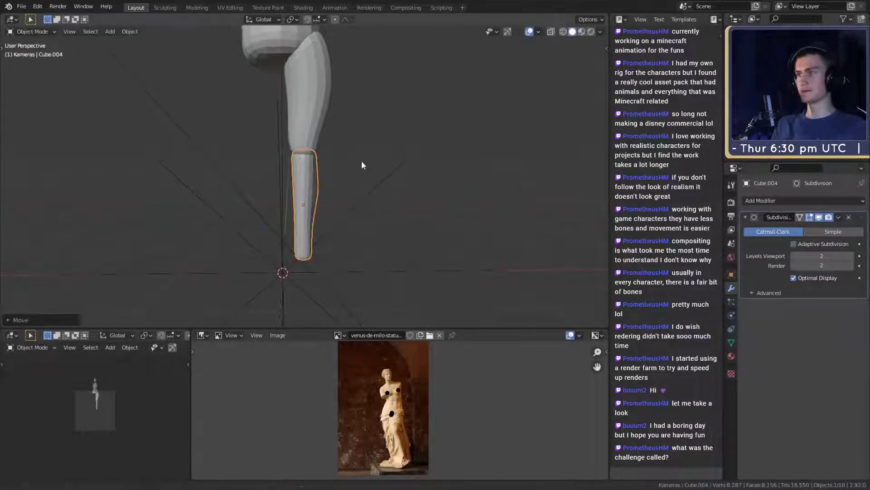
{"action": "middle_click_drag", "start_coordinate": [361, 161], "coordinate": [354, 192]}
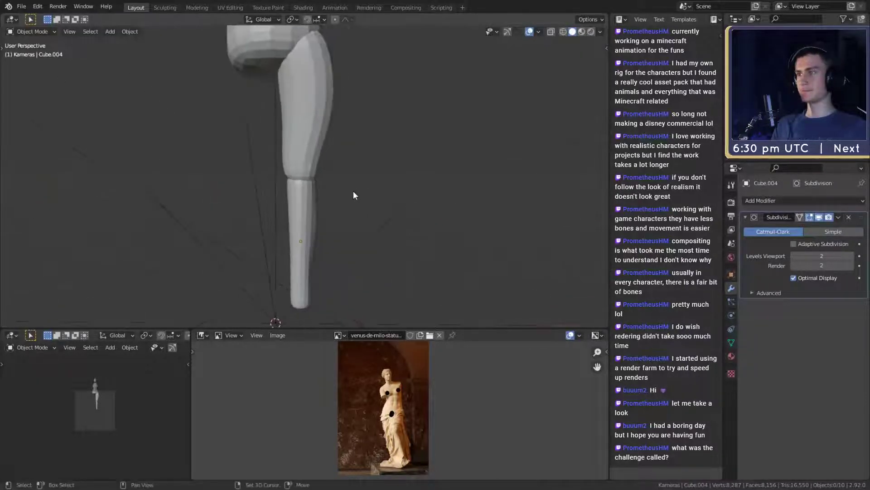
- Add a cube with a level 2 Subdivision modifier, shrink it and place it at the knee between thigh and lower leg
{"action": "key", "text": "shift+a"}
{"action": "mouse_move", "coordinate": [317, 191]}
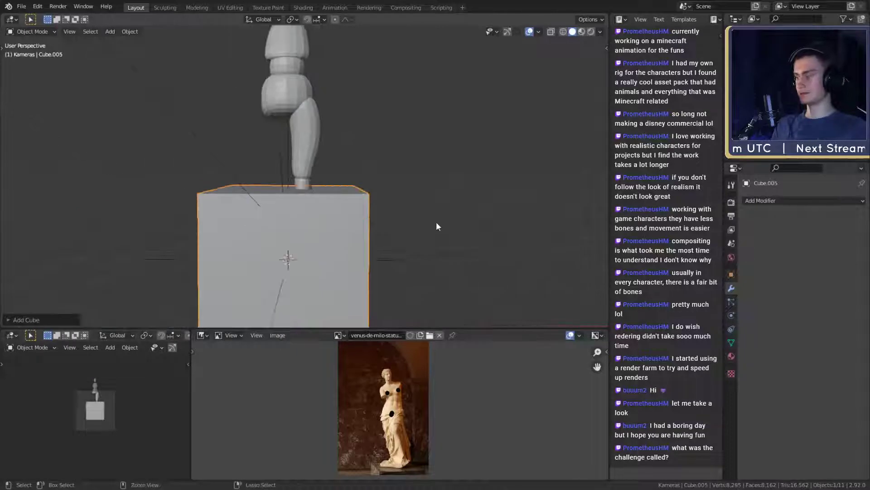
{"action": "key", "text": "ctrl+2"}
{"action": "key", "text": "s"}
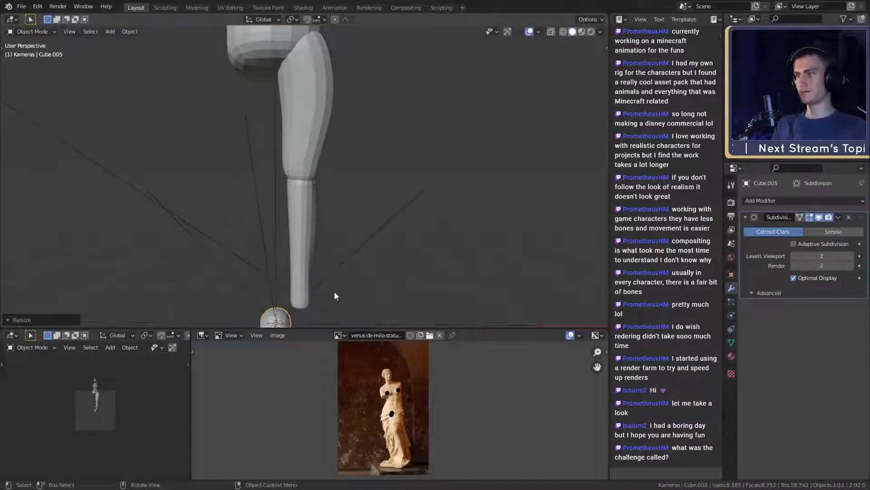
{"action": "key", "text": "g"}
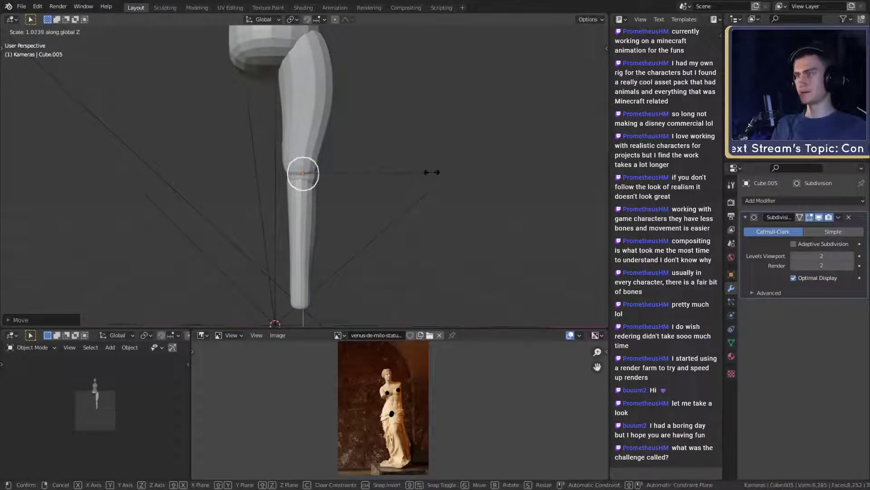
- Stretch the knee piece along Z, then resize and reposition it at the joint
{"action": "left_click", "coordinate": [463, 173]}
{"action": "middle_click_drag", "start_coordinate": [460, 173], "coordinate": [494, 174]}
{"action": "scroll", "coordinate": [334, 181], "scroll_direction": "up", "scroll_amount": 2}
{"action": "left_click", "coordinate": [401, 159]}
{"action": "key", "text": "g"}
{"action": "left_click", "coordinate": [397, 168]}
{"action": "key", "text": "s"}
{"action": "left_click", "coordinate": [469, 176]}
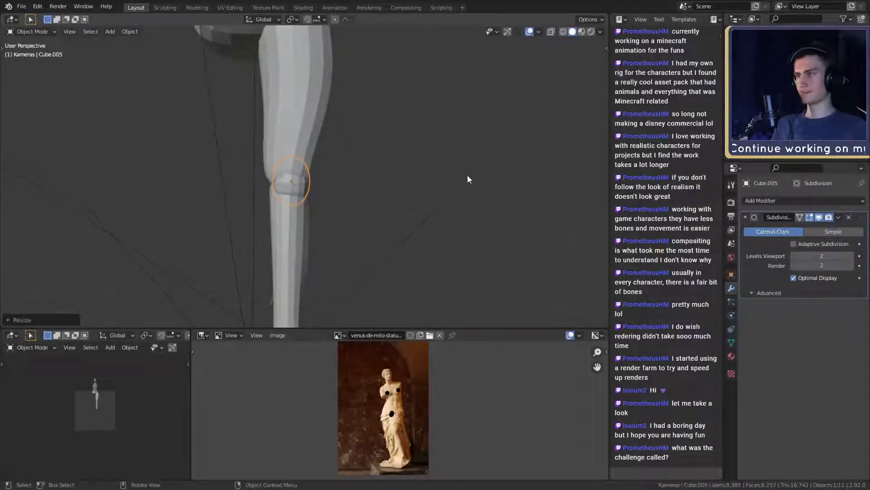
{"action": "key", "text": "g"}
{"action": "left_click", "coordinate": [465, 176]}
- Reposition the knee piece from the side and front so it sits embedded in the leg joint, and deselect it
{"action": "middle_click_drag", "start_coordinate": [410, 180], "coordinate": [355, 178]}
{"action": "key", "text": "g"}
{"action": "left_click", "coordinate": [468, 188]}
{"action": "scroll", "coordinate": [428, 184], "scroll_direction": "up", "scroll_amount": 6}
{"action": "key", "text": "g"}
{"action": "left_click", "coordinate": [361, 195]}
{"action": "scroll", "coordinate": [361, 195], "scroll_direction": "down", "scroll_amount": 6}
{"action": "left_click", "coordinate": [379, 197]}
{"action": "scroll", "coordinate": [328, 193], "scroll_direction": "down", "scroll_amount": 4}
{"action": "scroll", "coordinate": [360, 205], "scroll_direction": "up", "scroll_amount": 3}
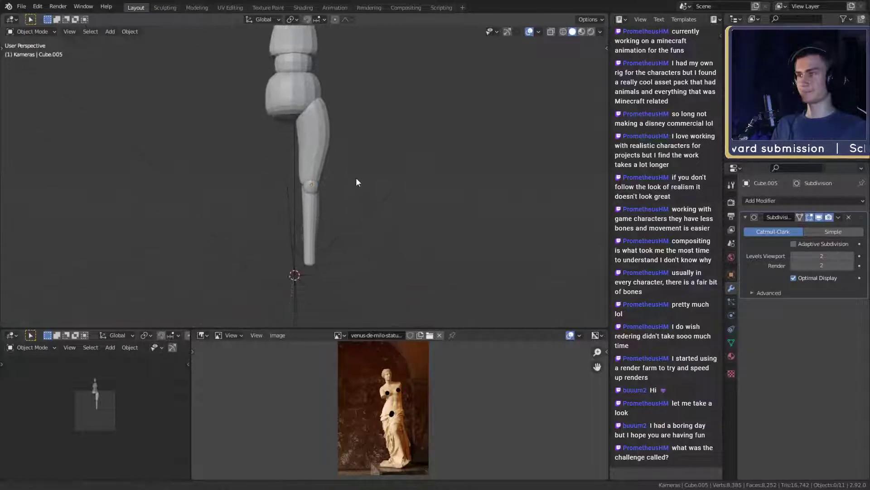
- Nudge the knee piece about 0.006 m inward along X and deselect it
{"action": "scroll", "coordinate": [355, 178], "scroll_direction": "up", "scroll_amount": 3}
{"action": "left_click", "coordinate": [322, 182]}
{"action": "key", "text": "g"}
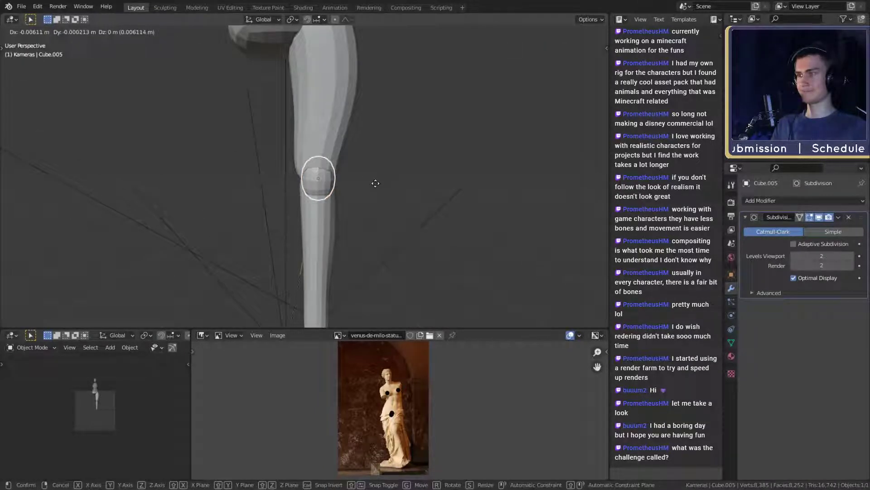
{"action": "left_click", "coordinate": [374, 183]}
{"action": "left_click", "coordinate": [373, 184]}
{"action": "scroll", "coordinate": [373, 184], "scroll_direction": "down", "scroll_amount": 7}
{"action": "middle_click_drag", "start_coordinate": [366, 182], "coordinate": [349, 162]}
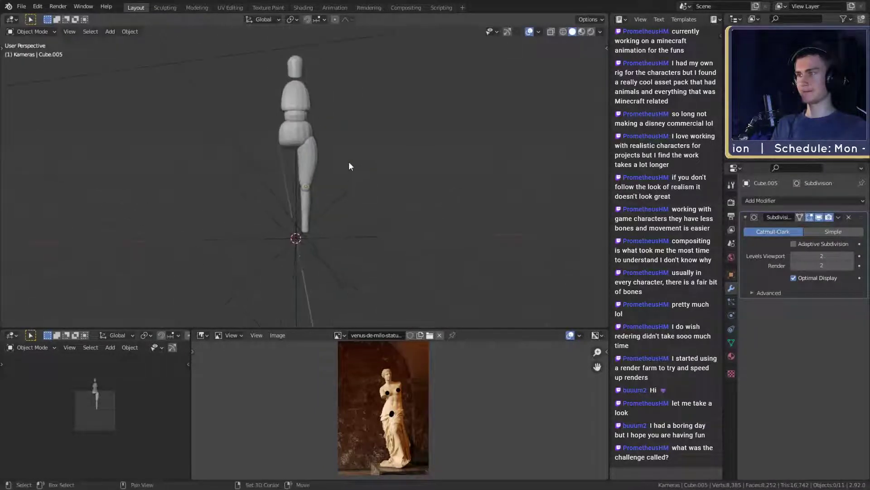
- Move the thigh's outer middle vertex about 0.05 m inward in Edit Mode and return to Object Mode
{"action": "scroll", "coordinate": [354, 174], "scroll_direction": "up", "scroll_amount": 5}
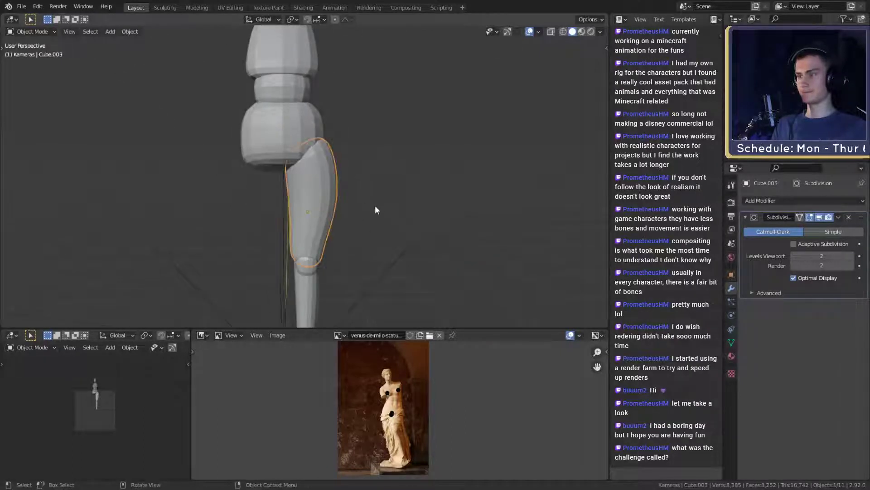
{"action": "key", "text": "Tab"}
{"action": "key", "text": "g"}
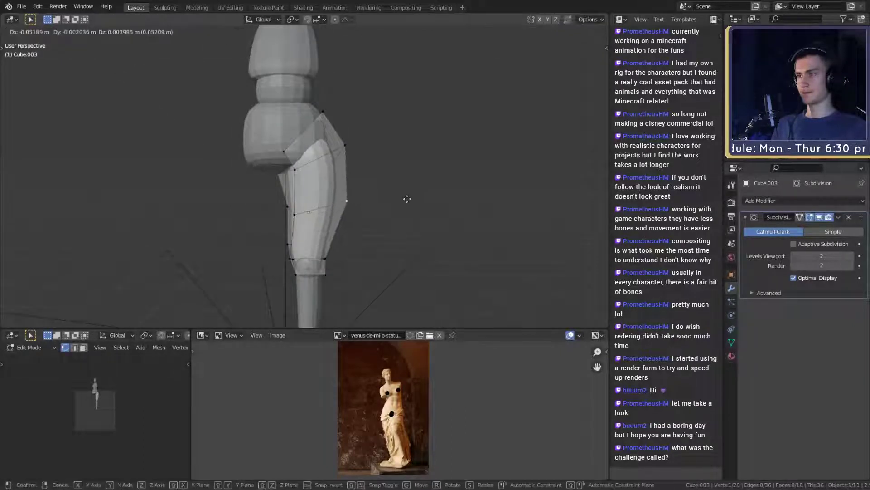
{"action": "left_click", "coordinate": [406, 199]}
{"action": "key", "text": "Tab"}
- Narrow the top of the hips by scaling its two upper side edges along X, and return to Object Mode
{"action": "scroll", "coordinate": [379, 191], "scroll_direction": "down", "scroll_amount": 2}
{"action": "middle_click_drag", "start_coordinate": [377, 191], "coordinate": [385, 230], "text": "shift"}
{"action": "scroll", "coordinate": [336, 202], "scroll_direction": "up", "scroll_amount": 1}
{"action": "left_click", "coordinate": [330, 207]}
{"action": "scroll", "coordinate": [358, 218], "scroll_direction": "up", "scroll_amount": 4}
{"action": "key", "text": "Tab"}
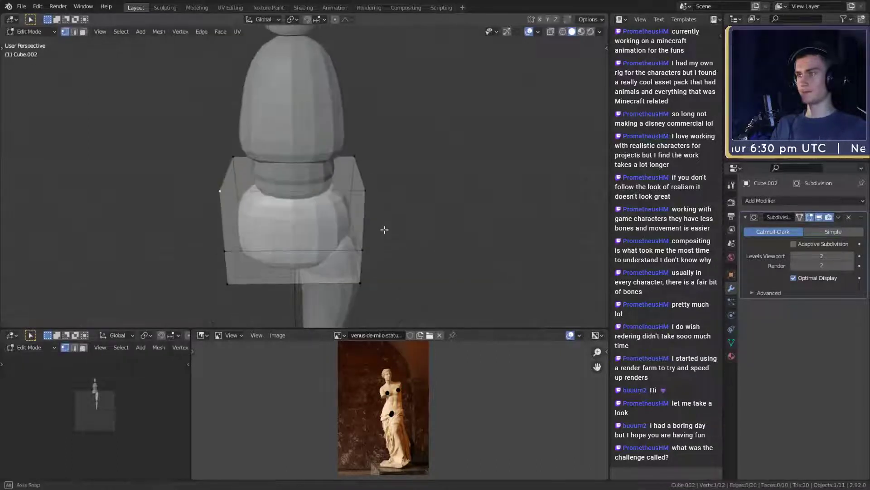
{"action": "key", "text": "s"}
{"action": "key", "text": "x"}
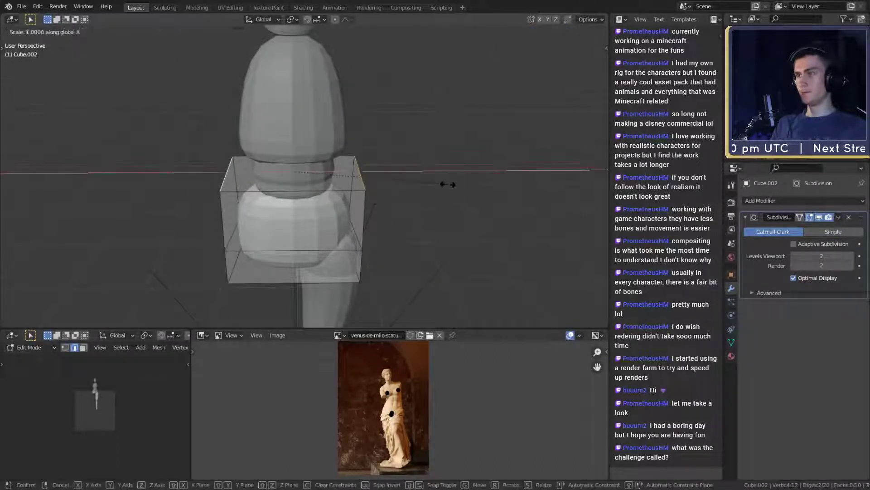
{"action": "left_click", "coordinate": [433, 183]}
{"action": "scroll", "coordinate": [428, 181], "scroll_direction": "down", "scroll_amount": 3}
{"action": "key", "text": "Tab"}
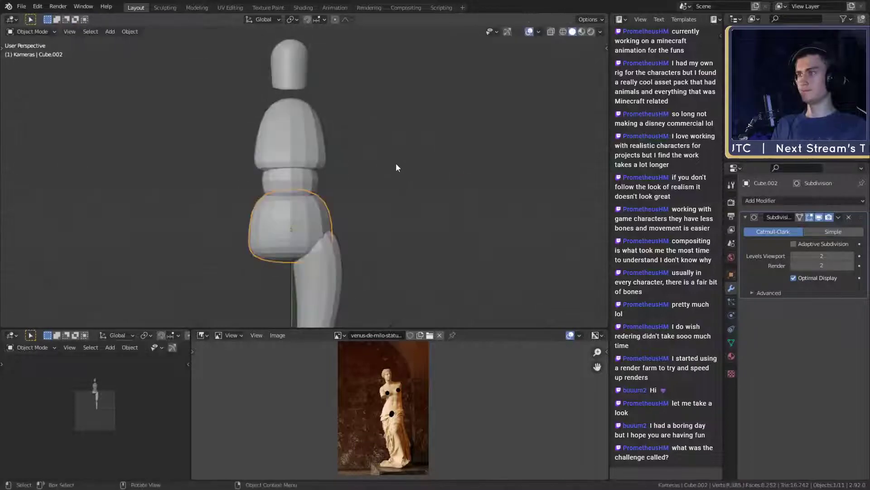
- Move part of the hips mesh in Edit Mode, return to Object Mode and deselect the hips
{"action": "scroll", "coordinate": [397, 165], "scroll_direction": "down", "scroll_amount": 1}
{"action": "scroll", "coordinate": [390, 239], "scroll_direction": "down", "scroll_amount": 1}
{"action": "middle_click_drag", "start_coordinate": [390, 236], "coordinate": [383, 200], "text": "shift"}
{"action": "left_click", "coordinate": [375, 176]}
{"action": "scroll", "coordinate": [369, 168], "scroll_direction": "up", "scroll_amount": 3}
{"action": "scroll", "coordinate": [308, 204], "scroll_direction": "up", "scroll_amount": 2}
{"action": "key", "text": "Tab"}
{"action": "middle_click_drag", "start_coordinate": [379, 163], "coordinate": [354, 209]}
{"action": "key", "text": "g"}
{"action": "left_click", "coordinate": [471, 171]}
{"action": "key", "text": "Tab"}
{"action": "scroll", "coordinate": [402, 195], "scroll_direction": "down", "scroll_amount": 8}
{"action": "left_click", "coordinate": [403, 201]}
- Add a cube at the base of the leg and give it a level 2 Subdivision modifier
{"action": "scroll", "coordinate": [332, 195], "scroll_direction": "up", "scroll_amount": 4}
{"action": "key", "text": "shift+a"}
{"action": "mouse_move", "coordinate": [301, 199]}
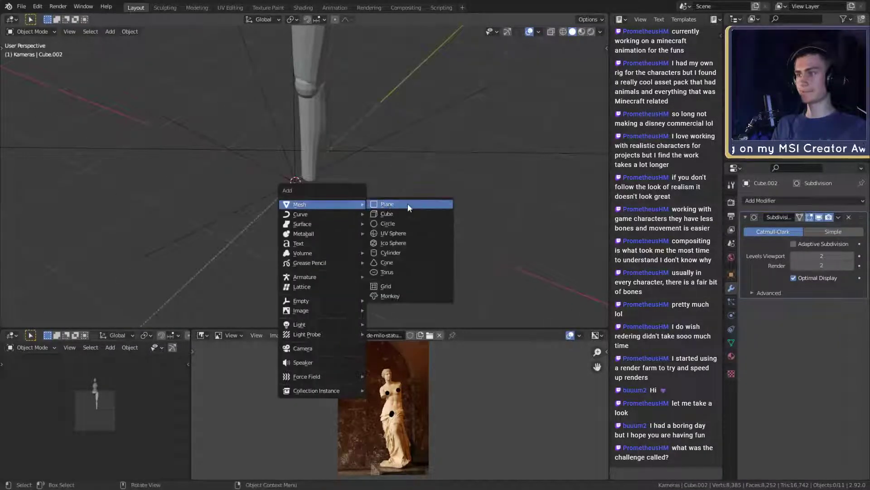
{"action": "left_click", "coordinate": [389, 214]}
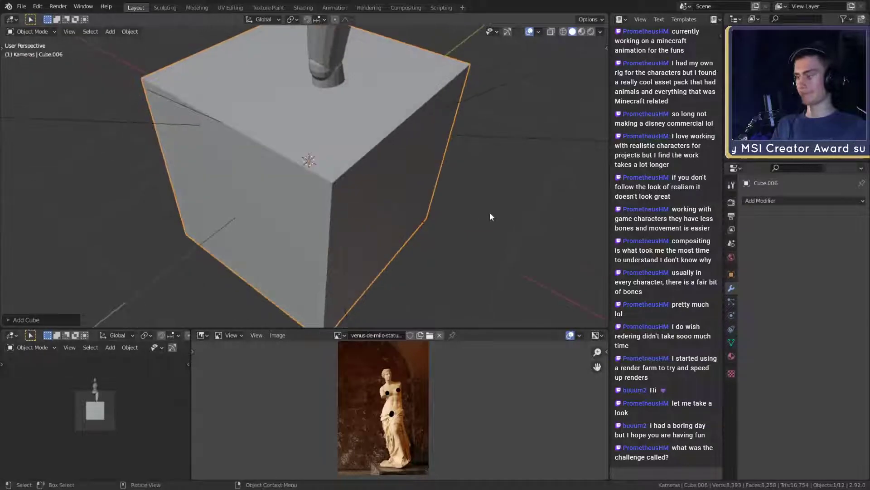
{"action": "key", "text": "ctrl+2"}
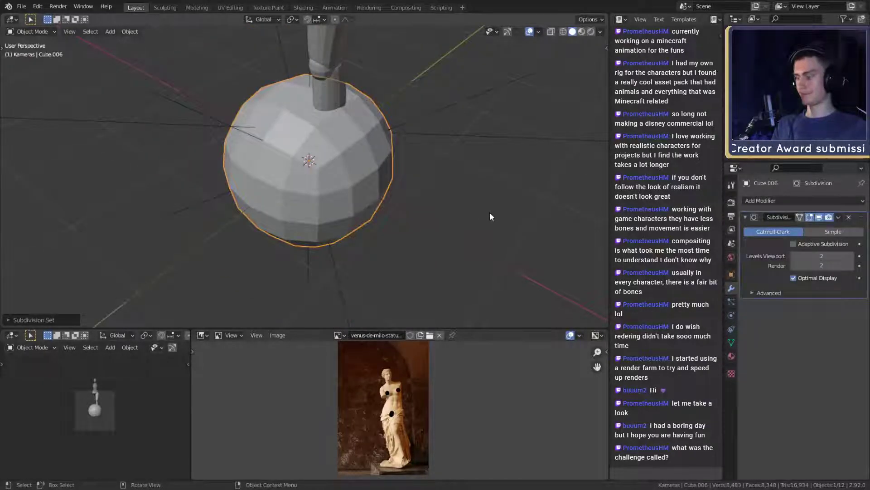
- Scale the new cube down to about foot size and move it horizontally beside the lower leg
{"action": "key", "text": "s"}
{"action": "left_click", "coordinate": [379, 202]}
{"action": "middle_click_drag", "start_coordinate": [334, 194], "coordinate": [425, 204]}
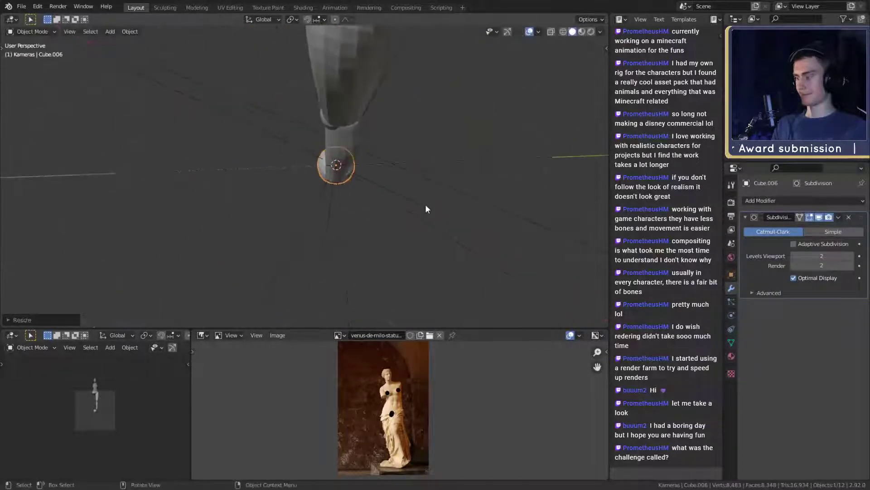
{"action": "key", "text": "g"}
{"action": "key", "text": "shift+z"}
{"action": "left_click", "coordinate": [360, 222]}
{"action": "middle_click_drag", "start_coordinate": [360, 222], "coordinate": [322, 180]}
- Flatten the whole foot cube along Z in Edit Mode
{"action": "key", "text": "Tab"}
{"action": "left_click", "coordinate": [300, 196]}
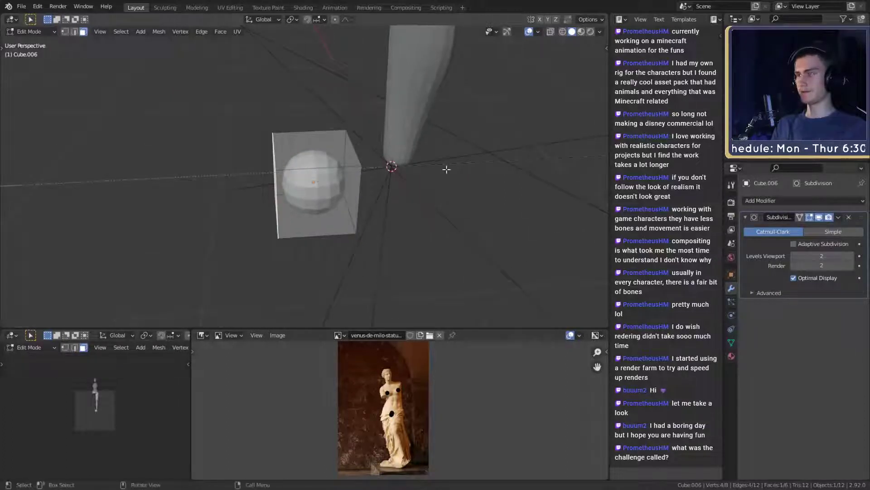
{"action": "key", "text": "Tab"}
{"action": "key", "text": "Tab"}
{"action": "key", "text": "a"}
{"action": "key", "text": "s"}
{"action": "key", "text": "z"}
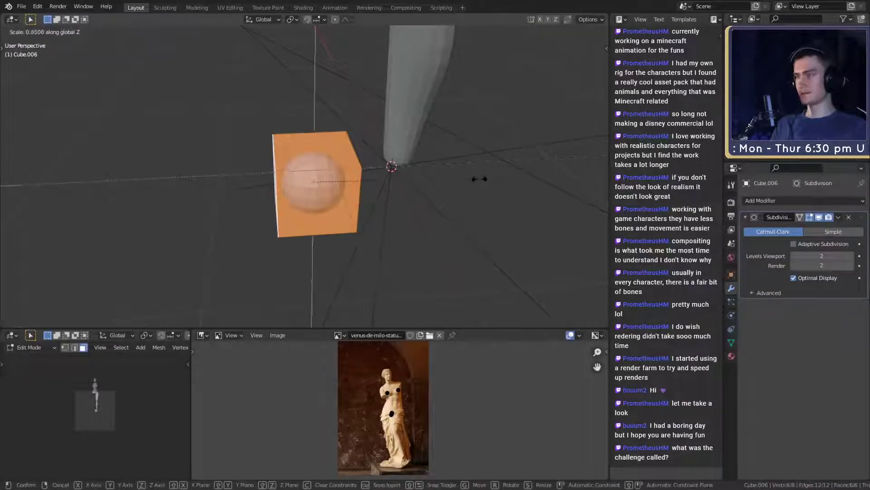
{"action": "left_click", "coordinate": [387, 187]}
{"action": "middle_click_drag", "start_coordinate": [387, 187], "coordinate": [364, 153], "text": "shift"}
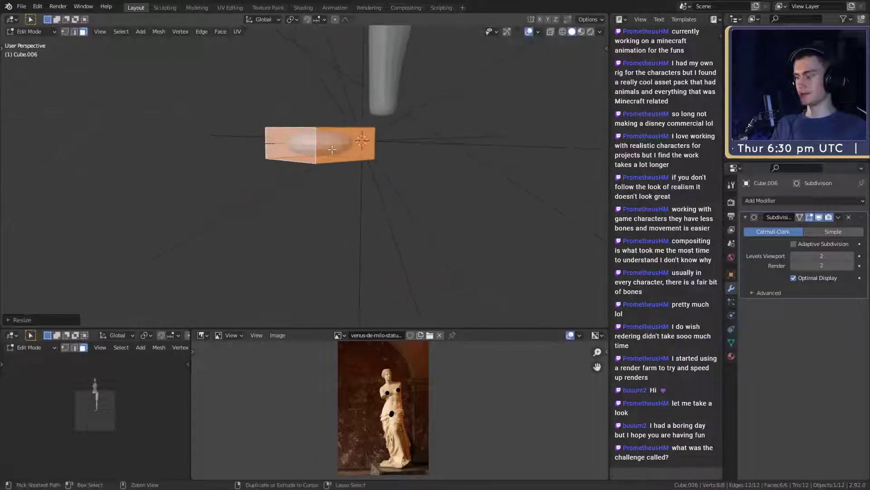
- Add a horizontal loop cut close to the underside of the foot block to flatten its sole
{"action": "key", "text": "ctrl+r"}
{"action": "left_click", "coordinate": [318, 147]}
{"action": "left_click", "coordinate": [320, 156]}
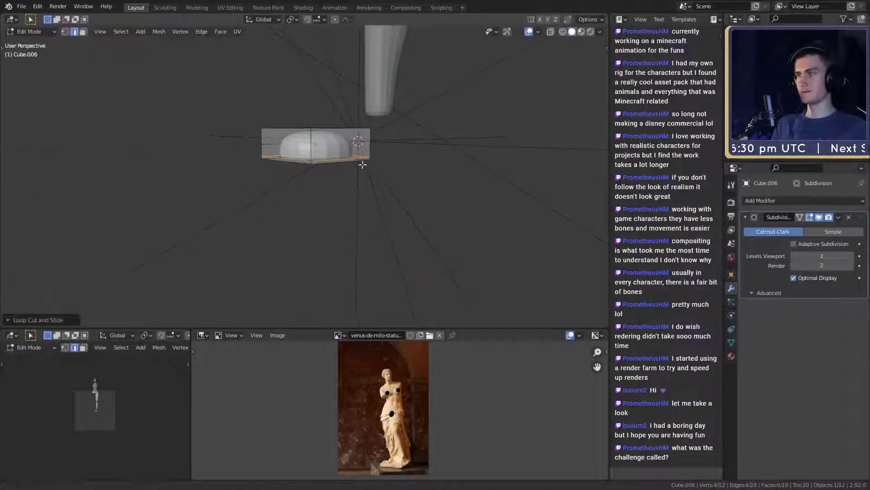
{"action": "middle_click_drag", "start_coordinate": [338, 150], "coordinate": [415, 168]}
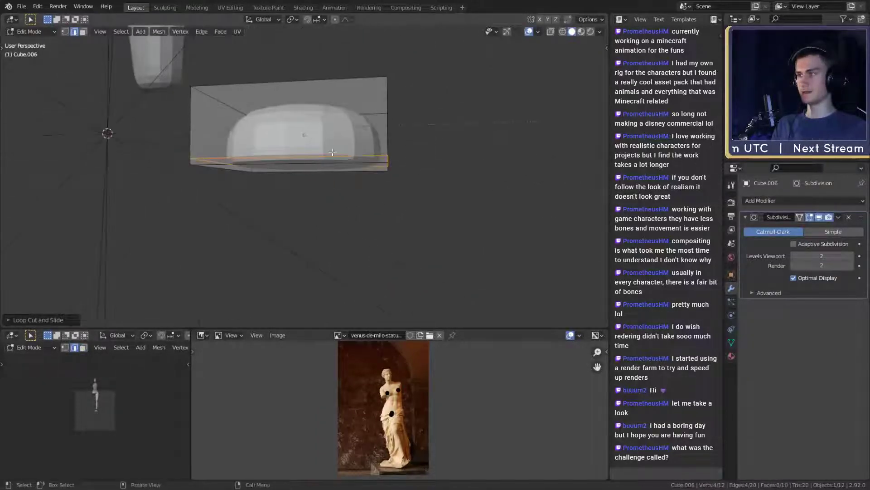
{"action": "middle_click_drag", "start_coordinate": [332, 152], "coordinate": [285, 169]}
{"action": "middle_click_drag", "start_coordinate": [362, 173], "coordinate": [255, 167]}
{"action": "key", "text": "alt+a"}
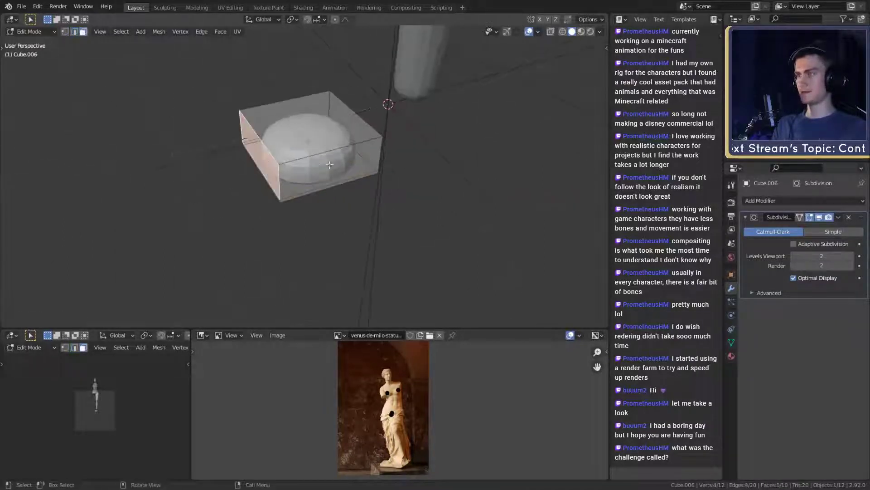
{"action": "middle_click_drag", "start_coordinate": [330, 165], "coordinate": [348, 162]}
- Stretch the whole foot block along Y into an elongated shape
{"action": "key", "text": "s"}
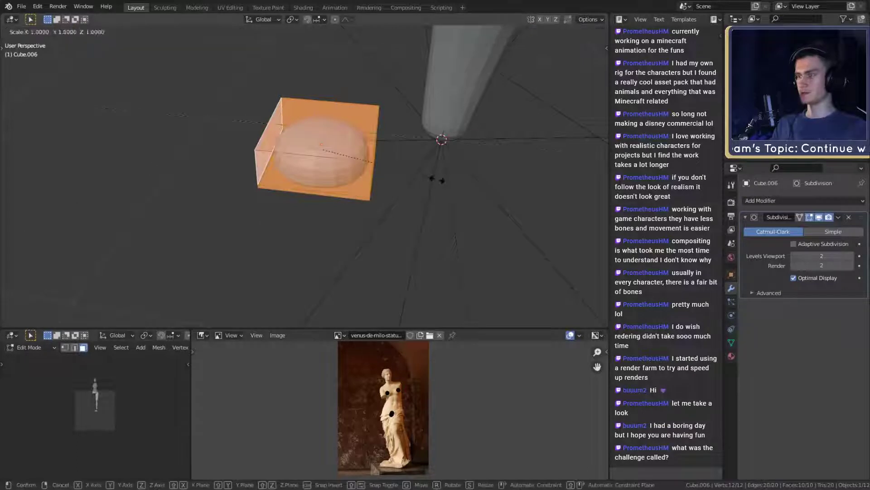
{"action": "key", "text": "y"}
{"action": "left_click", "coordinate": [90, 175]}
{"action": "scroll", "coordinate": [365, 144], "scroll_direction": "down", "scroll_amount": 7}
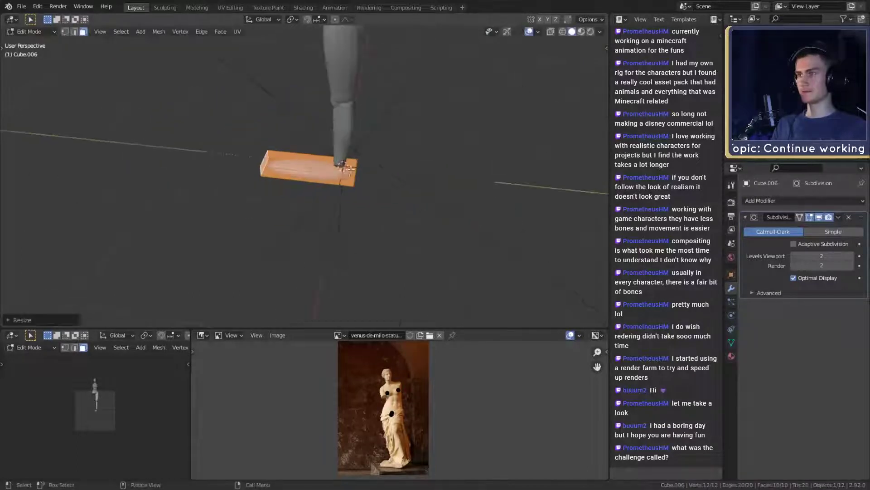
{"action": "middle_click_drag", "start_coordinate": [365, 144], "coordinate": [336, 202], "text": "shift"}
{"action": "scroll", "coordinate": [338, 206], "scroll_direction": "down", "scroll_amount": 4}
{"action": "scroll", "coordinate": [334, 227], "scroll_direction": "up", "scroll_amount": 6}
{"action": "middle_click_drag", "start_coordinate": [328, 249], "coordinate": [336, 202]}
- Narrow the whole foot block along X
{"action": "key", "text": "s"}
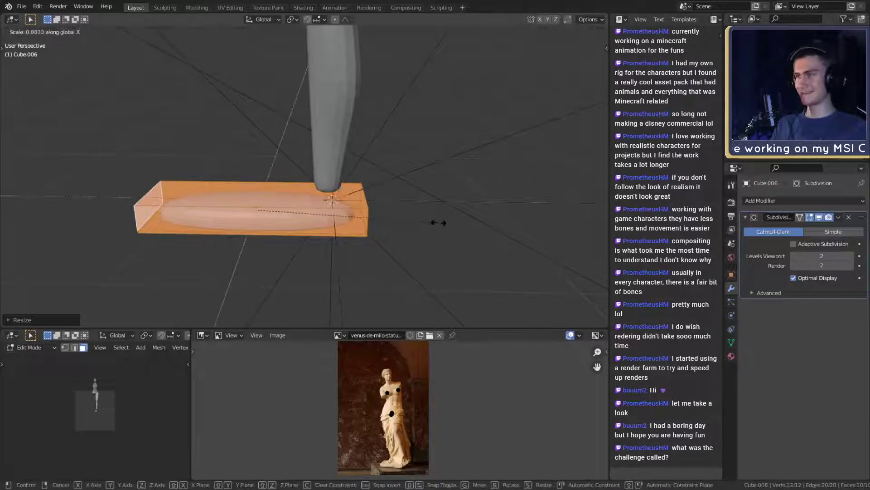
{"action": "left_click", "coordinate": [385, 221]}
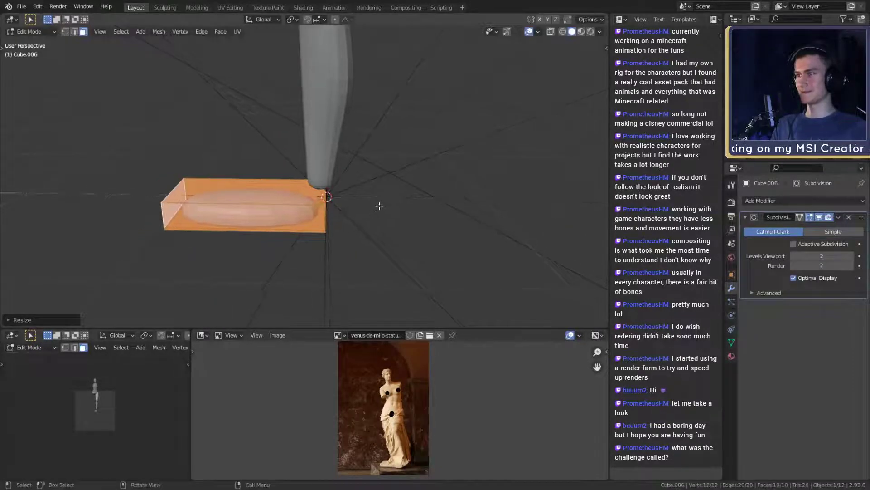
{"action": "scroll", "coordinate": [378, 177], "scroll_direction": "down", "scroll_amount": 4}
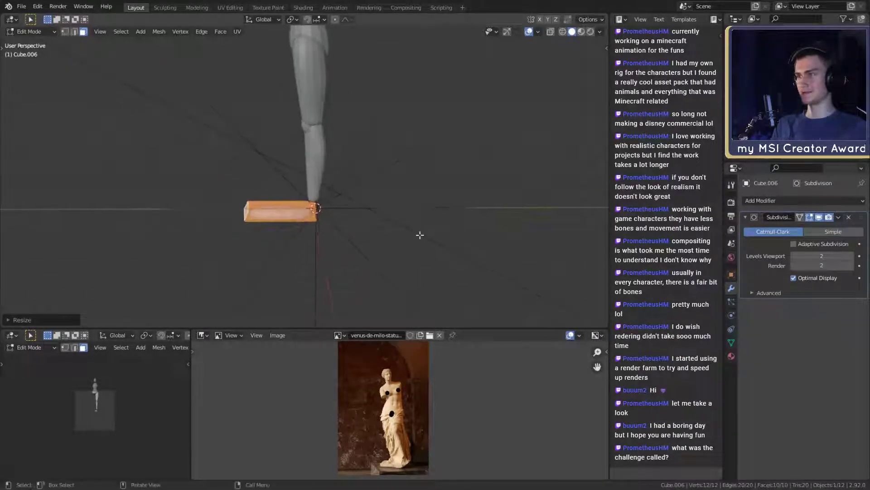
{"action": "key", "text": "s"}
{"action": "key", "text": "x"}
{"action": "left_click", "coordinate": [386, 232]}
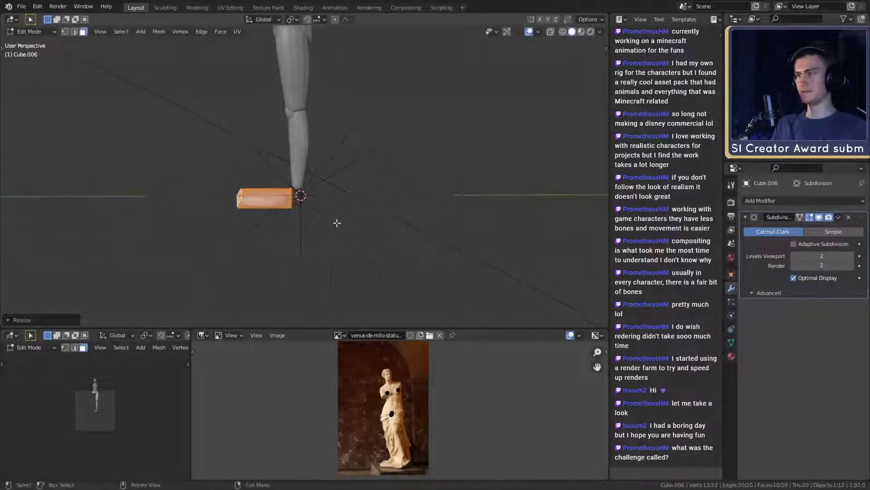
- Shorten the foot block along Y and reposition it horizontally beneath the lower leg
{"action": "middle_click_drag", "start_coordinate": [336, 222], "coordinate": [433, 223]}
{"action": "key", "text": "s"}
{"action": "key", "text": "y"}
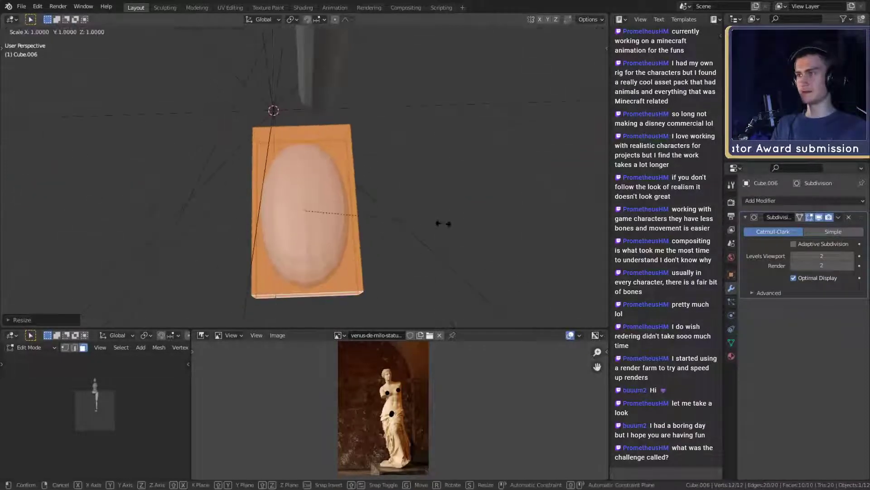
{"action": "left_click", "coordinate": [411, 222]}
{"action": "middle_click_drag", "start_coordinate": [410, 222], "coordinate": [306, 230]}
{"action": "key", "text": "g"}
{"action": "key", "text": "shift+z"}
{"action": "left_click", "coordinate": [406, 233]}
{"action": "key", "text": "g"}
{"action": "key", "text": "shift+z"}
{"action": "left_click", "coordinate": [420, 257]}
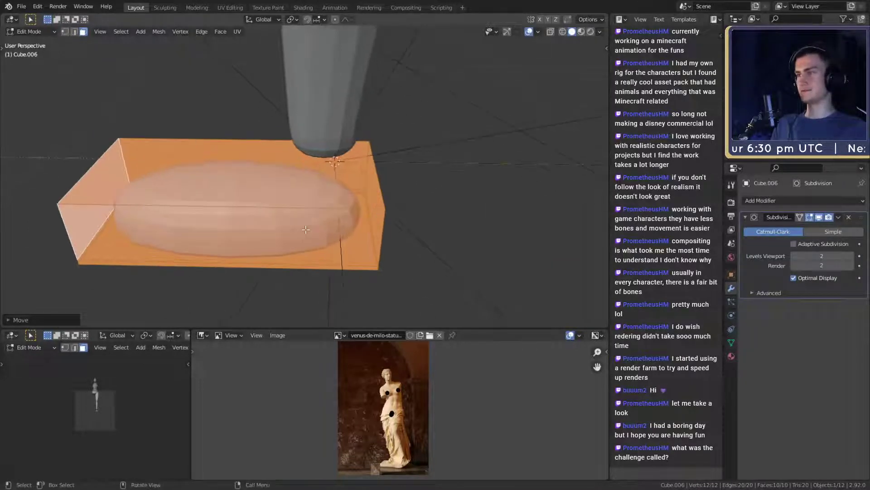
- Inset the foot block's top face by about 0.535 m and shrink the inset face along Y
{"action": "left_click", "coordinate": [255, 190]}
{"action": "middle_click_drag", "start_coordinate": [256, 190], "coordinate": [268, 199]}
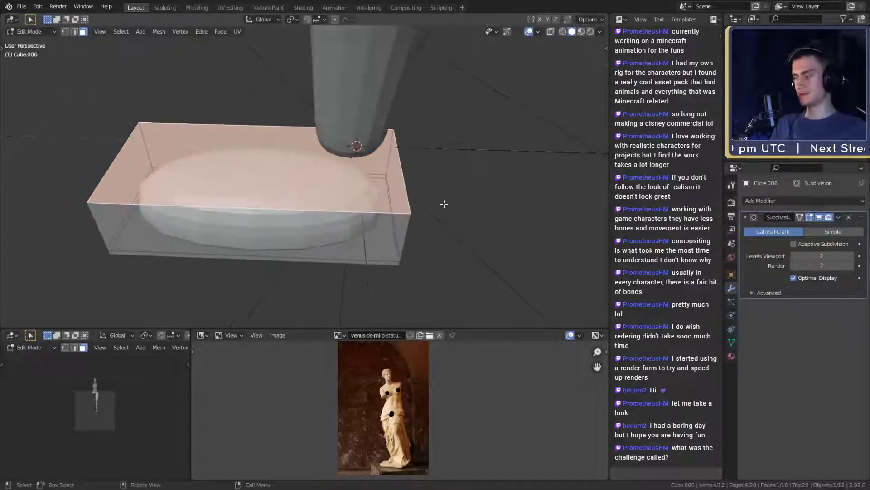
{"action": "key", "text": "i"}
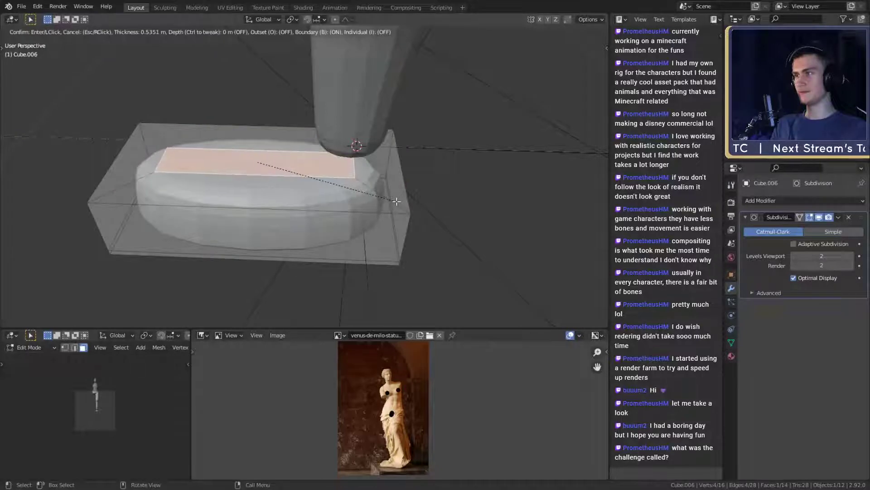
{"action": "left_click", "coordinate": [397, 201]}
{"action": "middle_click_drag", "start_coordinate": [396, 202], "coordinate": [401, 215]}
{"action": "key", "text": "s"}
{"action": "key", "text": "x"}
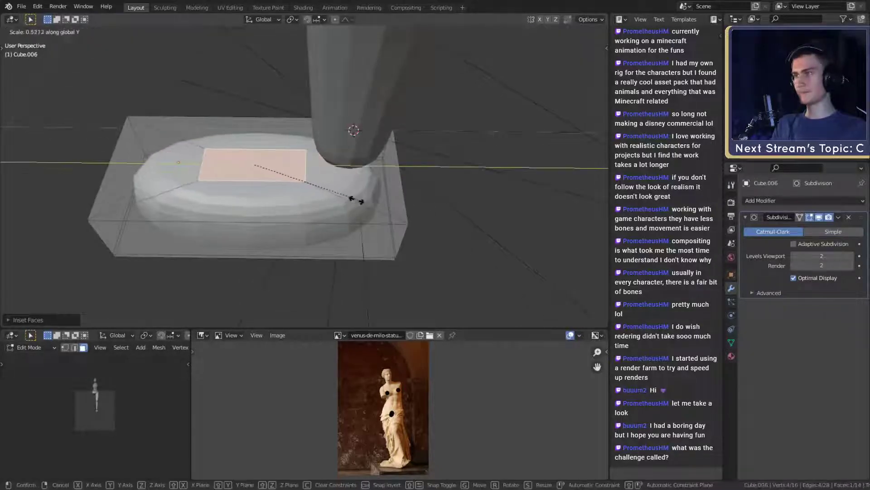
{"action": "left_click", "coordinate": [311, 195]}
- Move the inset top face back and up so it sits under the ankle
{"action": "key", "text": "g"}
{"action": "key", "text": "x"}
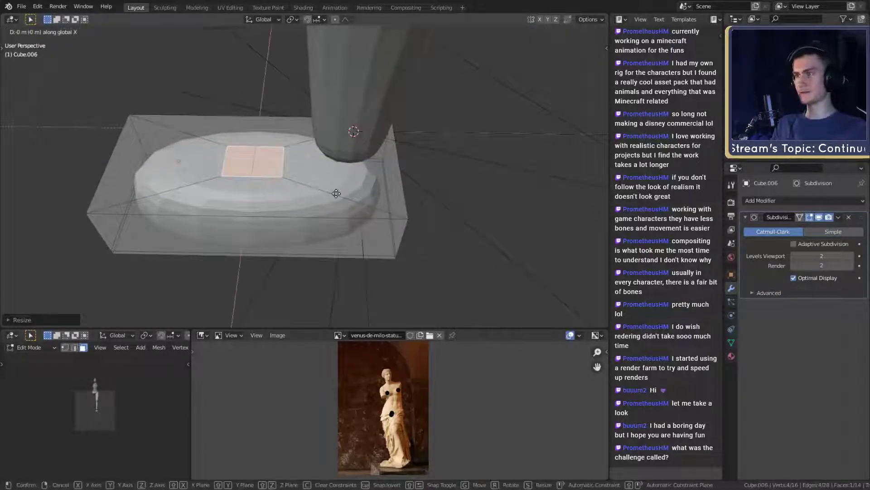
{"action": "left_click", "coordinate": [417, 197]}
{"action": "middle_click_drag", "start_coordinate": [431, 194], "coordinate": [338, 191]}
{"action": "key", "text": "g"}
{"action": "left_click", "coordinate": [414, 170]}
- Lower the foot's upper toe edge about 0.141 m along Z so the foot slopes down to the toes
{"action": "left_click", "coordinate": [263, 229]}
{"action": "middle_click_drag", "start_coordinate": [263, 229], "coordinate": [405, 173]}
{"action": "key", "text": "2"}
{"action": "left_click", "coordinate": [294, 207]}
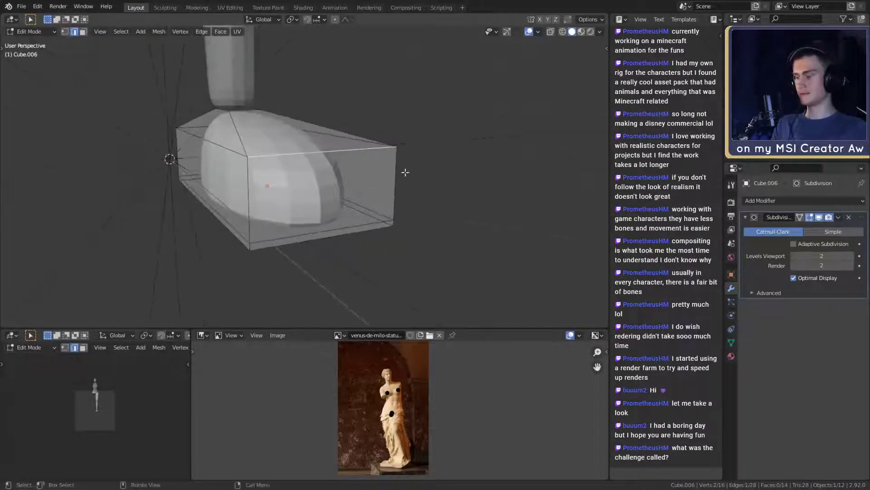
{"action": "key", "text": "g"}
{"action": "key", "text": "z"}
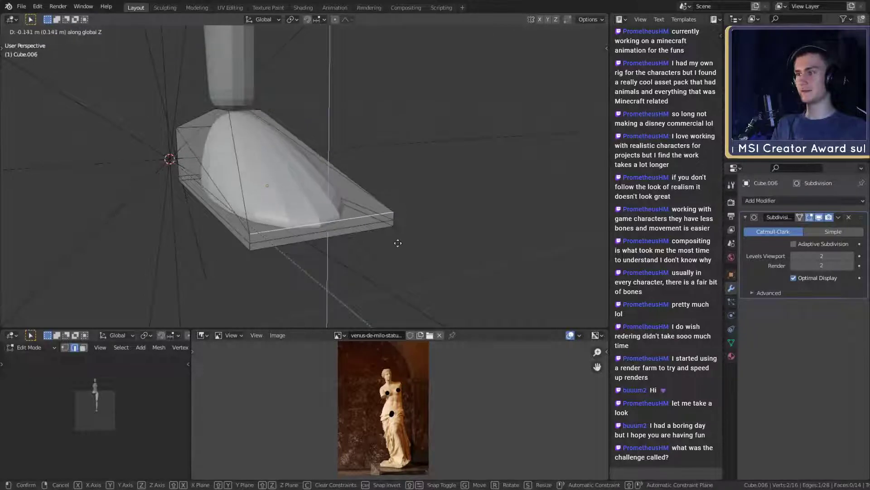
{"action": "left_click", "coordinate": [398, 243]}
- Add a loop cut across the middle of the foot's sides
{"action": "middle_click_drag", "start_coordinate": [398, 241], "coordinate": [291, 200]}
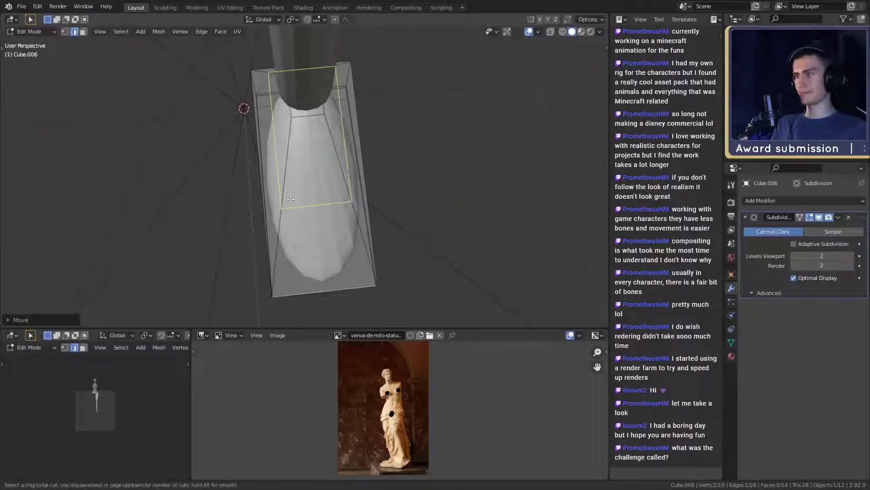
{"action": "left_click", "coordinate": [272, 198]}
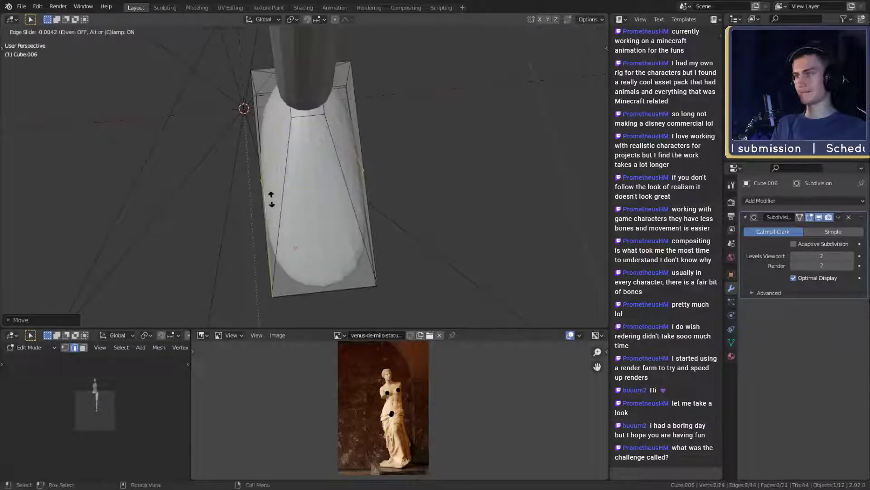
{"action": "middle_click_drag", "start_coordinate": [309, 185], "coordinate": [372, 239]}
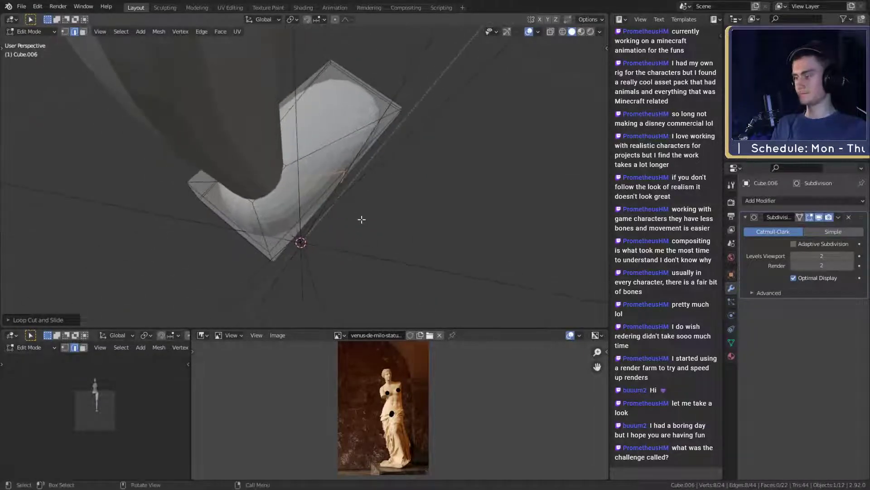
- Slide the middle edges on the foot's inner side and move them along X to shape the arch
{"action": "middle_click_drag", "start_coordinate": [364, 192], "coordinate": [428, 248]}
{"action": "key", "text": "g"}
{"action": "key", "text": "g"}
{"action": "left_click", "coordinate": [350, 191]}
{"action": "key", "text": "g"}
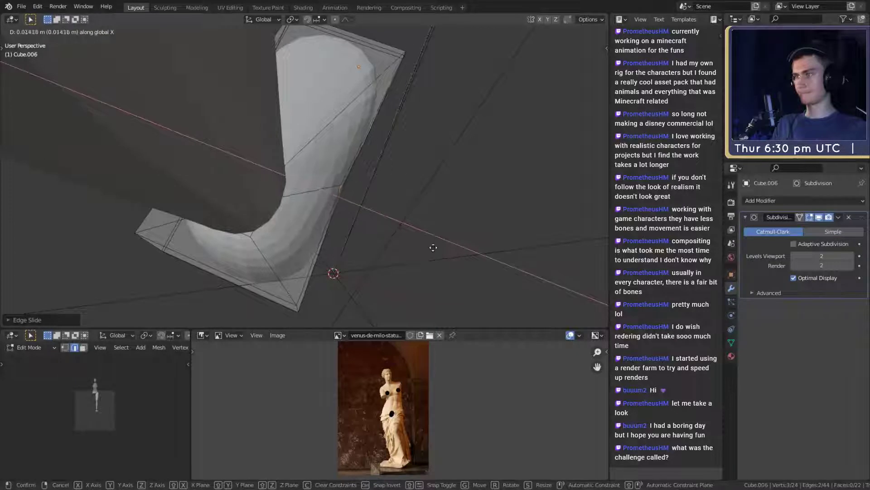
{"action": "left_click", "coordinate": [404, 244]}
{"action": "middle_click_drag", "start_coordinate": [404, 244], "coordinate": [253, 185]}
{"action": "key", "text": "g"}
{"action": "left_click", "coordinate": [397, 228]}
- Select the middle edges on the foot's outer side and reposition them along X
{"action": "key", "text": "1"}
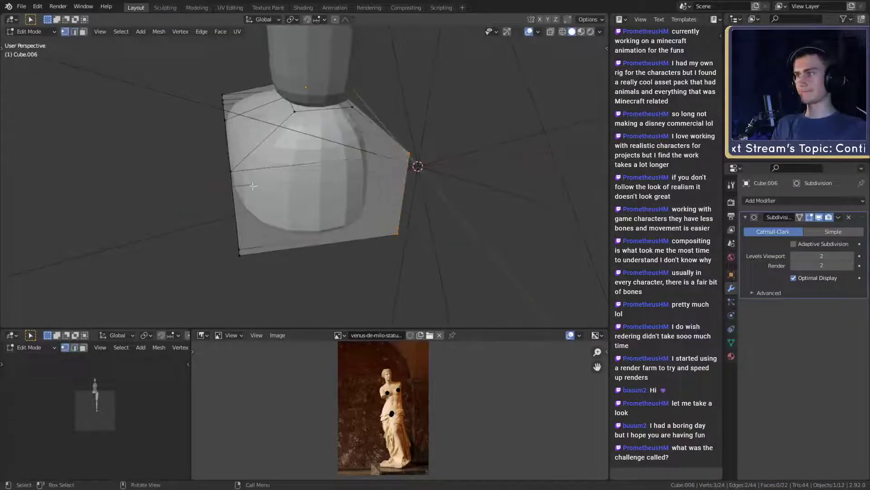
{"action": "key", "text": "s"}
{"action": "middle_click_drag", "start_coordinate": [373, 189], "coordinate": [282, 212]}
{"action": "left_click", "coordinate": [409, 182]}
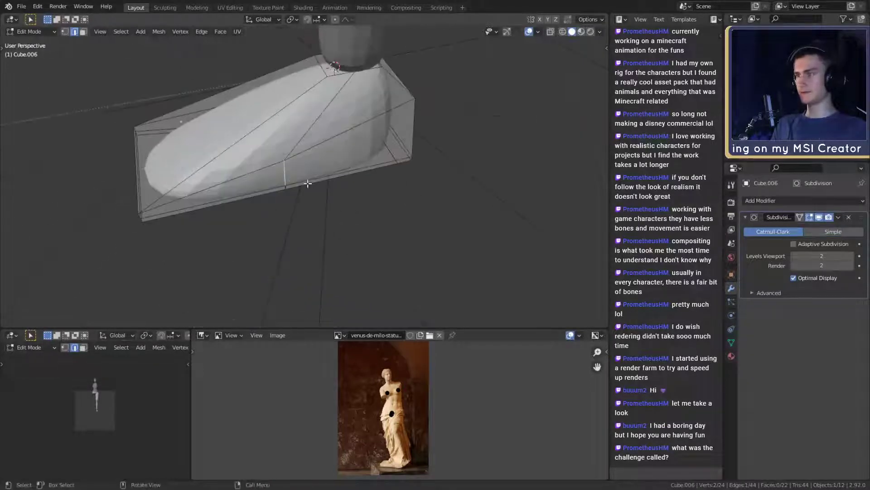
{"action": "mouse_move", "coordinate": [308, 183]}
{"action": "middle_mouse_down"}
{"action": "mouse_move", "coordinate": [294, 180]}
{"action": "mouse_move", "coordinate": [311, 167]}
{"action": "middle_mouse_up"}
{"action": "scroll", "coordinate": [311, 167], "scroll_direction": "up", "scroll_amount": 2}
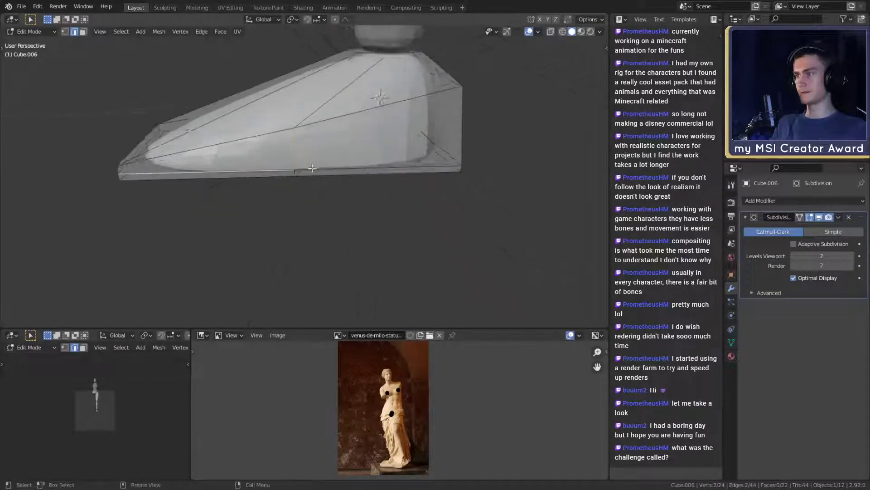
{"action": "left_click", "coordinate": [294, 149]}
{"action": "left_click", "coordinate": [293, 172], "text": "shift"}
{"action": "scroll", "coordinate": [293, 171], "scroll_direction": "down", "scroll_amount": 2}
{"action": "middle_click_drag", "start_coordinate": [385, 154], "coordinate": [276, 207]}
{"action": "key", "text": "g"}
{"action": "left_click", "coordinate": [373, 205]}
{"action": "key", "text": "g"}
{"action": "key", "text": "x"}
{"action": "left_click", "coordinate": [421, 239]}
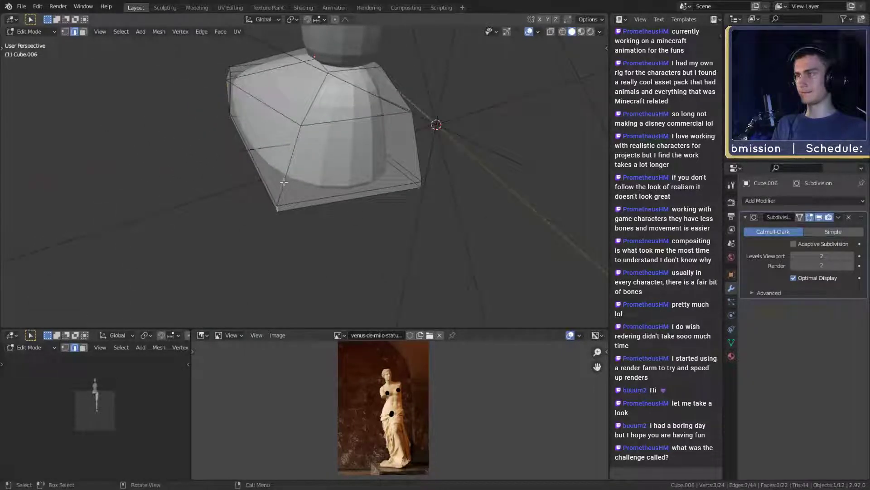
- Move the edges at the heel's outer corner along X to refine the foot's outline
{"action": "left_click", "coordinate": [278, 210]}
{"action": "middle_click_drag", "start_coordinate": [329, 203], "coordinate": [352, 207]}
{"action": "key", "text": "g"}
{"action": "key", "text": "x"}
{"action": "left_click", "coordinate": [334, 194]}
{"action": "left_click", "coordinate": [324, 150], "text": "shift"}
{"action": "key", "text": "g"}
{"action": "key", "text": "x"}
{"action": "left_click", "coordinate": [398, 184]}
- Return to Object Mode and examine the foot's proportions against the whole leg
{"action": "scroll", "coordinate": [370, 213], "scroll_direction": "down", "scroll_amount": 8}
{"action": "key", "text": "Tab"}
{"action": "scroll", "coordinate": [372, 226], "scroll_direction": "down", "scroll_amount": 2}
{"action": "scroll", "coordinate": [373, 253], "scroll_direction": "down", "scroll_amount": 1}
{"action": "scroll", "coordinate": [365, 188], "scroll_direction": "up", "scroll_amount": 4}
{"action": "scroll", "coordinate": [362, 198], "scroll_direction": "up", "scroll_amount": 2}
- Lower the edges on top of the foot under the ankle along Z in Edit Mode
{"action": "key", "text": "Tab"}
{"action": "scroll", "coordinate": [291, 203], "scroll_direction": "up", "scroll_amount": 2}
{"action": "scroll", "coordinate": [352, 206], "scroll_direction": "up", "scroll_amount": 1}
{"action": "middle_click_drag", "start_coordinate": [257, 208], "coordinate": [348, 199]}
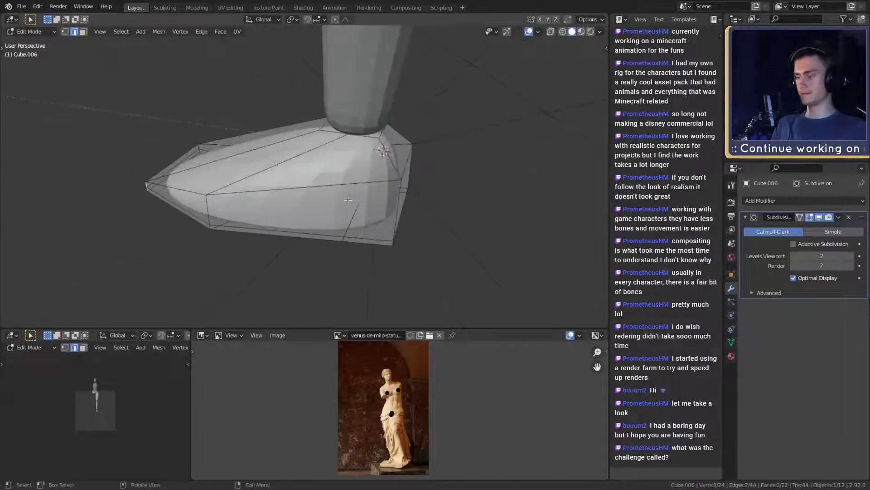
{"action": "left_click", "coordinate": [355, 129], "text": "shift"}
{"action": "middle_click_drag", "start_coordinate": [354, 129], "coordinate": [335, 184]}
{"action": "key", "text": "z"}
{"action": "left_click", "coordinate": [423, 173]}
{"action": "middle_click_drag", "start_coordinate": [377, 172], "coordinate": [359, 181]}
- Move the heel's upper back edge to adjust the heel shape, and return to Object Mode
{"action": "left_click", "coordinate": [321, 184]}
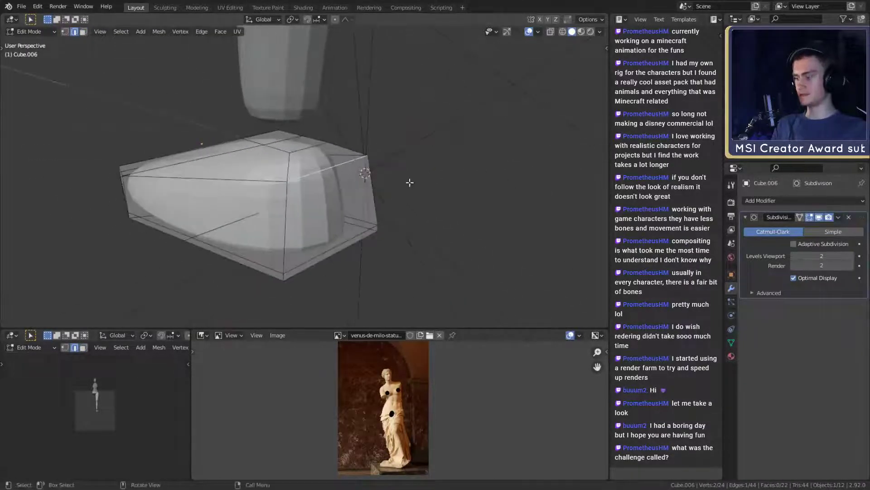
{"action": "key", "text": "g"}
{"action": "left_click", "coordinate": [405, 202]}
{"action": "middle_click_drag", "start_coordinate": [405, 202], "coordinate": [272, 204]}
{"action": "key", "text": "g"}
{"action": "key", "text": "Escape"}
{"action": "key", "text": "Tab"}
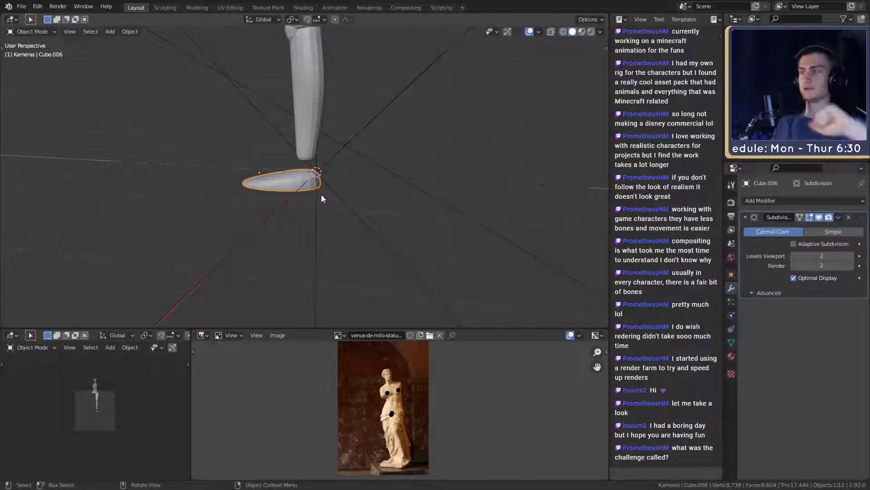
- Raise the foot along Z until it meets the lower end of the leg
{"action": "middle_click_drag", "start_coordinate": [231, 176], "coordinate": [333, 205]}
{"action": "key", "text": "g"}
{"action": "key", "text": "z"}
{"action": "left_click", "coordinate": [358, 165]}
- Raise the edge at the front of the ankle along Z in Edit Mode, and return to Object Mode
{"action": "key", "text": "Tab"}
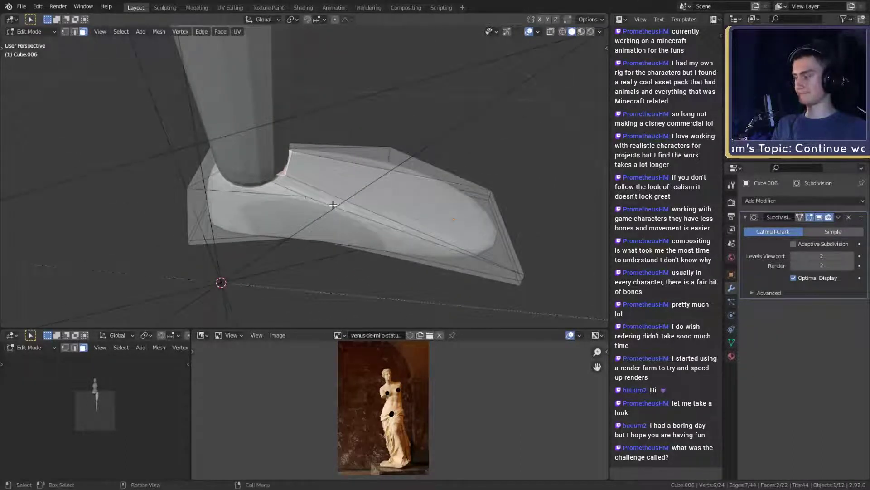
{"action": "key", "text": "g"}
{"action": "key", "text": "z"}
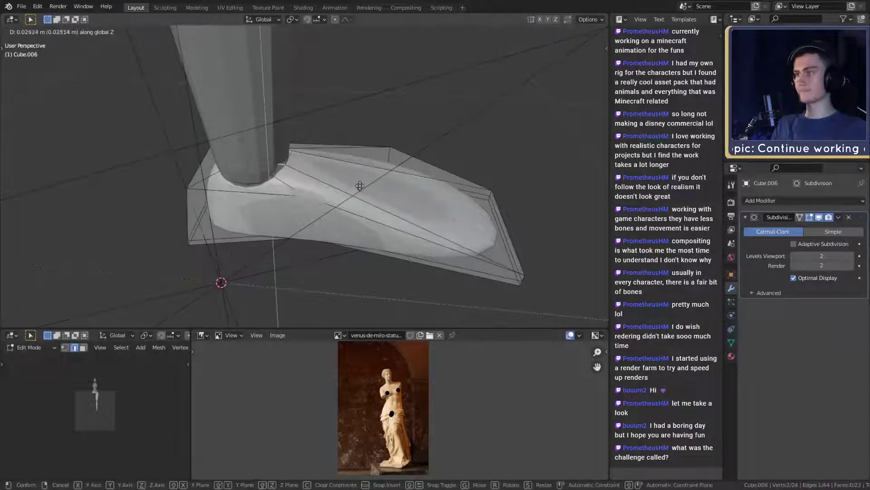
{"action": "left_click", "coordinate": [360, 175]}
{"action": "key", "text": "Tab"}
- Examine the foot's shape and its connection to the leg from the front and from farther away
{"action": "middle_click_drag", "start_coordinate": [360, 177], "coordinate": [262, 211]}
{"action": "key", "text": "Tab"}
{"action": "key", "text": "Tab"}
{"action": "scroll", "coordinate": [313, 208], "scroll_direction": "down", "scroll_amount": 7}
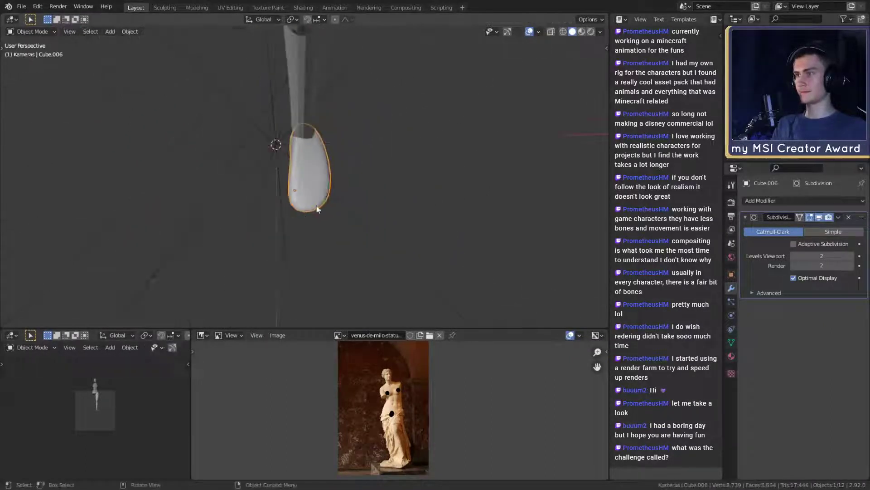
{"action": "middle_click_drag", "start_coordinate": [317, 208], "coordinate": [336, 163]}
{"action": "scroll", "coordinate": [341, 175], "scroll_direction": "down", "scroll_amount": 6}
{"action": "scroll", "coordinate": [352, 233], "scroll_direction": "up", "scroll_amount": 5}
{"action": "middle_click_drag", "start_coordinate": [336, 163], "coordinate": [349, 180]}
{"action": "scroll", "coordinate": [336, 205], "scroll_direction": "up", "scroll_amount": 2}
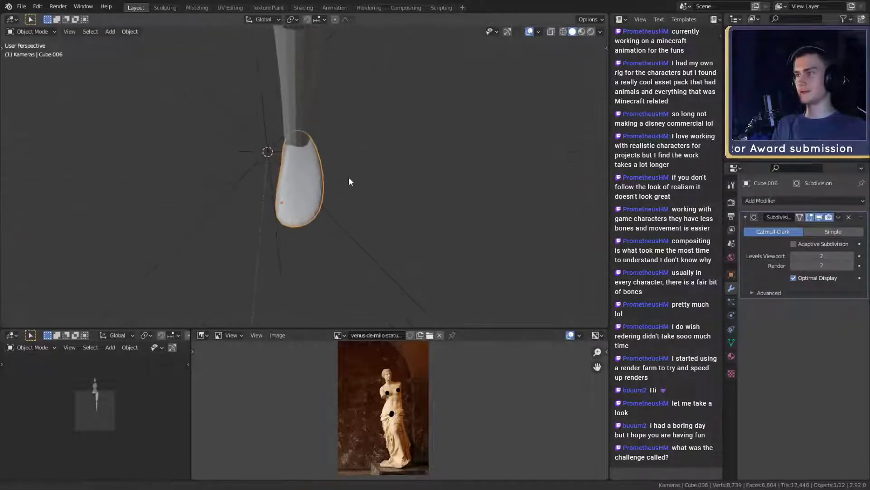
{"action": "scroll", "coordinate": [358, 193], "scroll_direction": "up", "scroll_amount": 3}
- Add a centered loop cut across the rear part of the foot under the ankle in Edit Mode
{"action": "key", "text": "Tab"}
{"action": "middle_click_drag", "start_coordinate": [369, 208], "coordinate": [339, 190]}
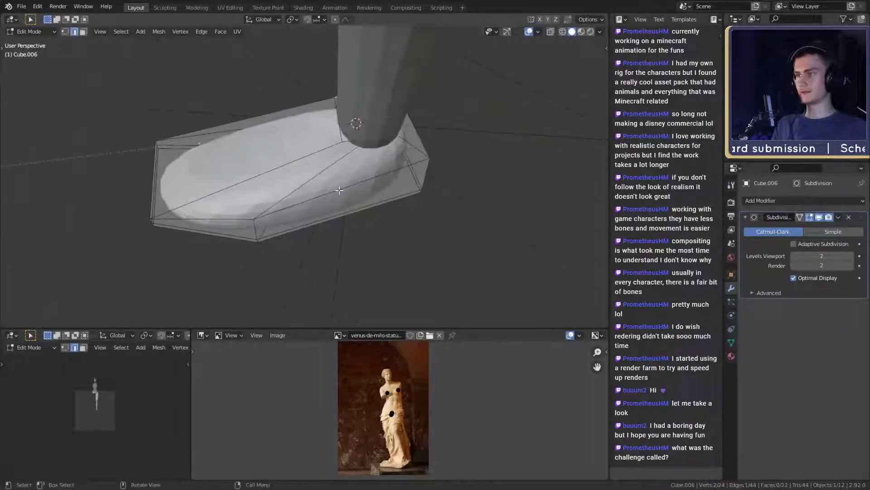
{"action": "key", "text": "ctrl+r"}
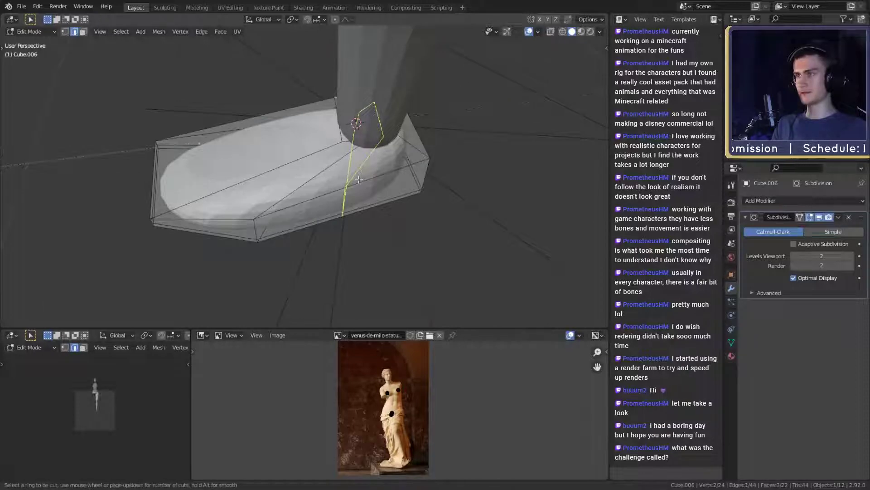
{"action": "left_click", "coordinate": [359, 180]}
{"action": "right_click", "coordinate": [391, 208]}
- Slide the lower side edges at the new loop cut along the foot and move them along X
{"action": "middle_click_drag", "start_coordinate": [390, 208], "coordinate": [312, 190]}
{"action": "left_click", "coordinate": [311, 266]}
{"action": "left_click", "coordinate": [312, 243], "text": "shift"}
{"action": "key", "text": "g"}
{"action": "key", "text": "g"}
{"action": "left_click", "coordinate": [378, 257]}
{"action": "key", "text": "g"}
{"action": "key", "text": "x"}
{"action": "left_click", "coordinate": [449, 208]}
- Check the foot in Object Mode and adjust its bottom outer edge along X in Edit Mode
{"action": "scroll", "coordinate": [448, 208], "scroll_direction": "down", "scroll_amount": 4}
{"action": "middle_click_drag", "start_coordinate": [435, 195], "coordinate": [359, 227]}
{"action": "key", "text": "Tab"}
{"action": "key", "text": "Tab"}
{"action": "key", "text": "g"}
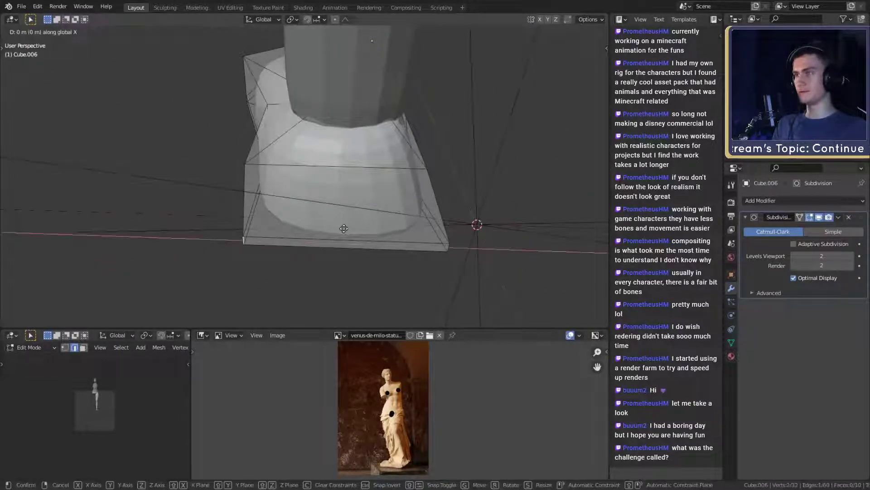
{"action": "key", "text": "x"}
{"action": "left_click", "coordinate": [334, 218]}
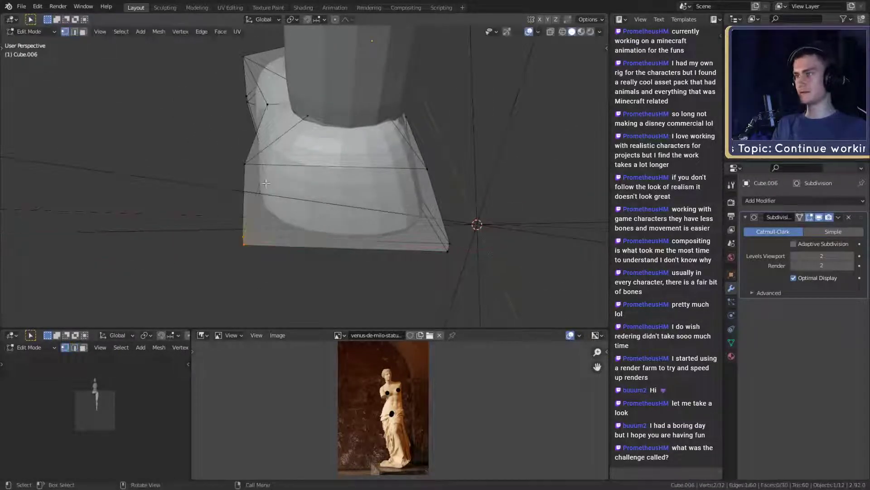
- Shift the selected vertices on the side of the foot mesh inward along X by about 0.02 m
{"action": "key", "text": "g"}
{"action": "key", "text": "x"}
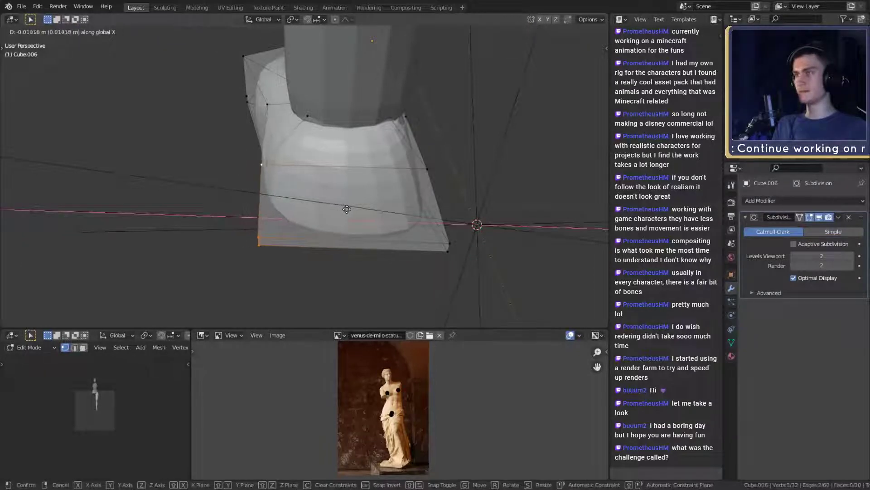
{"action": "left_click", "coordinate": [346, 208]}
- Select further geometry on the foot mesh, scale it, and return to Object Mode
{"action": "scroll", "coordinate": [346, 208], "scroll_direction": "down", "scroll_amount": 2}
{"action": "middle_click_drag", "start_coordinate": [346, 208], "coordinate": [494, 177]}
{"action": "left_click", "coordinate": [357, 271]}
{"action": "key", "text": "s"}
{"action": "left_click", "coordinate": [387, 227]}
{"action": "key", "text": "Tab"}
- Lower the top edge at the front of the ankle on the foot mesh, then leave Edit Mode
{"action": "scroll", "coordinate": [295, 204], "scroll_direction": "down", "scroll_amount": 3}
{"action": "middle_click_drag", "start_coordinate": [295, 204], "coordinate": [420, 220]}
{"action": "scroll", "coordinate": [420, 220], "scroll_direction": "up", "scroll_amount": 2}
{"action": "middle_click_drag", "start_coordinate": [371, 177], "coordinate": [345, 132]}
{"action": "key", "text": "Tab"}
{"action": "left_click", "coordinate": [271, 123], "text": "shift"}
{"action": "middle_click_drag", "start_coordinate": [271, 123], "coordinate": [347, 118]}
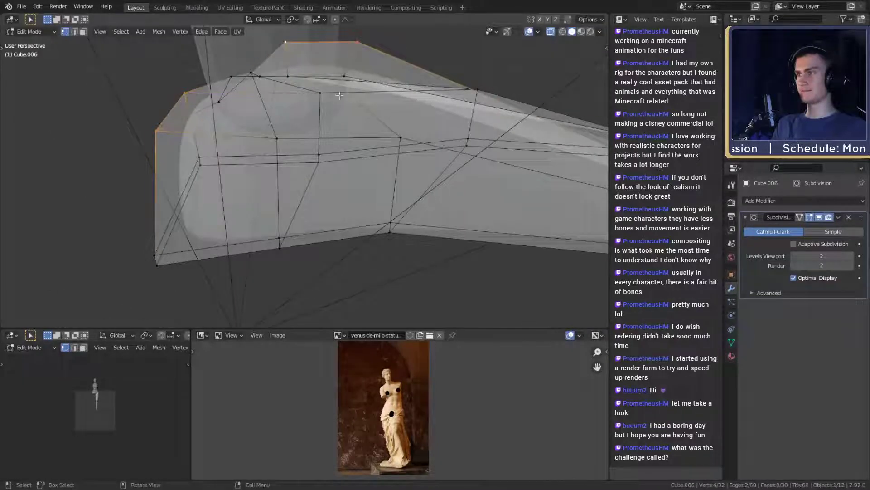
{"action": "key", "text": "alt+a"}
{"action": "middle_click_drag", "start_coordinate": [357, 60], "coordinate": [384, 45]}
{"action": "left_click", "coordinate": [356, 37], "text": "shift"}
{"action": "key", "text": "g"}
{"action": "left_click", "coordinate": [394, 80]}
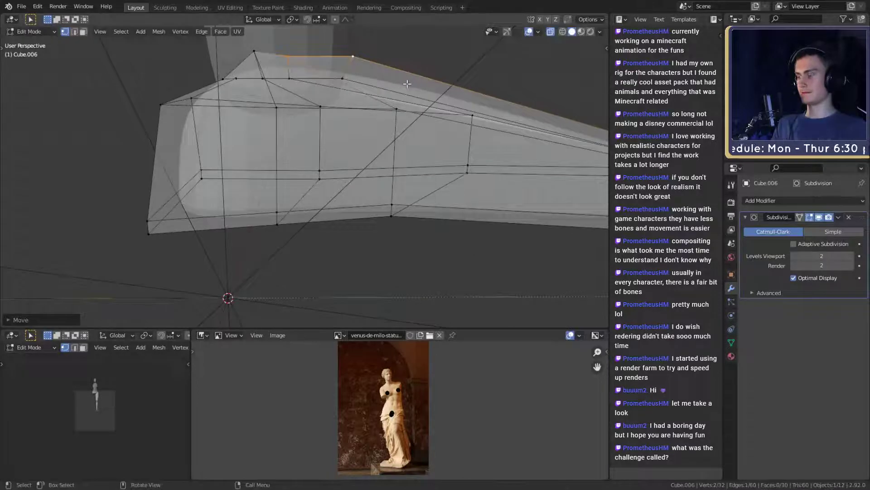
{"action": "key", "text": "Tab"}
- Examine the foot's shape and proportions against the whole leg from several angles
{"action": "middle_click_drag", "start_coordinate": [398, 127], "coordinate": [316, 161]}
{"action": "scroll", "coordinate": [316, 161], "scroll_direction": "down", "scroll_amount": 8}
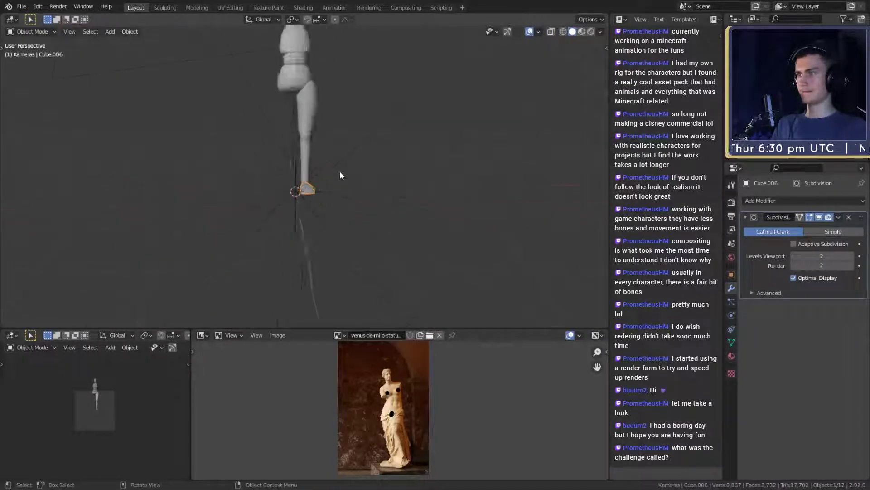
{"action": "scroll", "coordinate": [335, 172], "scroll_direction": "up", "scroll_amount": 4}
{"action": "mouse_move", "coordinate": [335, 168]}
{"action": "middle_mouse_down"}
{"action": "mouse_move", "coordinate": [383, 195]}
{"action": "mouse_move", "coordinate": [340, 172]}
{"action": "middle_mouse_up"}
{"action": "left_click", "coordinate": [383, 195]}
{"action": "scroll", "coordinate": [362, 208], "scroll_direction": "down", "scroll_amount": 2}
{"action": "scroll", "coordinate": [340, 172], "scroll_direction": "up", "scroll_amount": 4}
{"action": "scroll", "coordinate": [341, 176], "scroll_direction": "up", "scroll_amount": 5}
- Move the selected edges on the outer side of the foot mesh slightly inward along X, then leave Edit Mode
{"action": "left_click", "coordinate": [352, 199]}
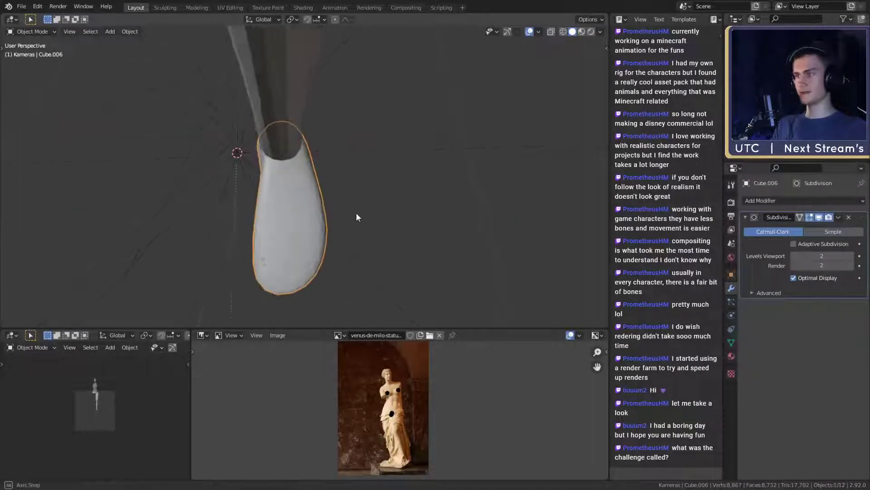
{"action": "key", "text": "Tab"}
{"action": "middle_click_drag", "start_coordinate": [389, 212], "coordinate": [326, 161]}
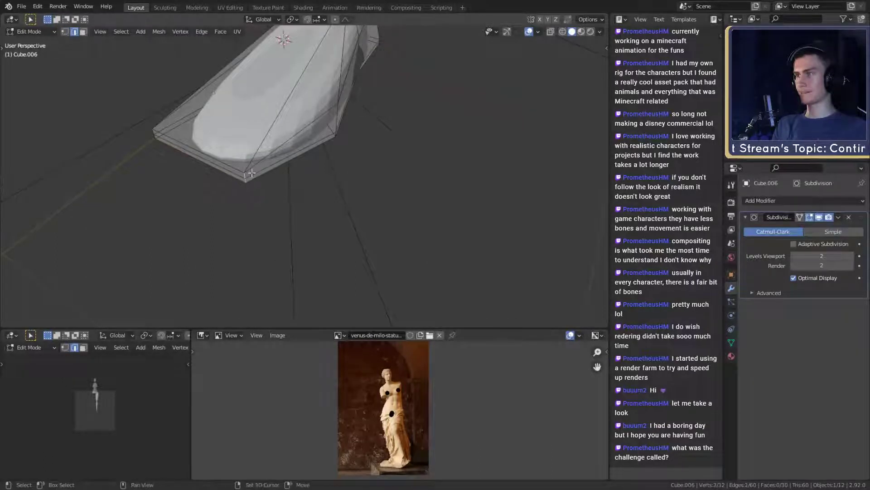
{"action": "middle_click_drag", "start_coordinate": [252, 173], "coordinate": [416, 176]}
{"action": "left_click", "coordinate": [297, 70], "text": "shift"}
{"action": "key", "text": "g"}
{"action": "key", "text": "x"}
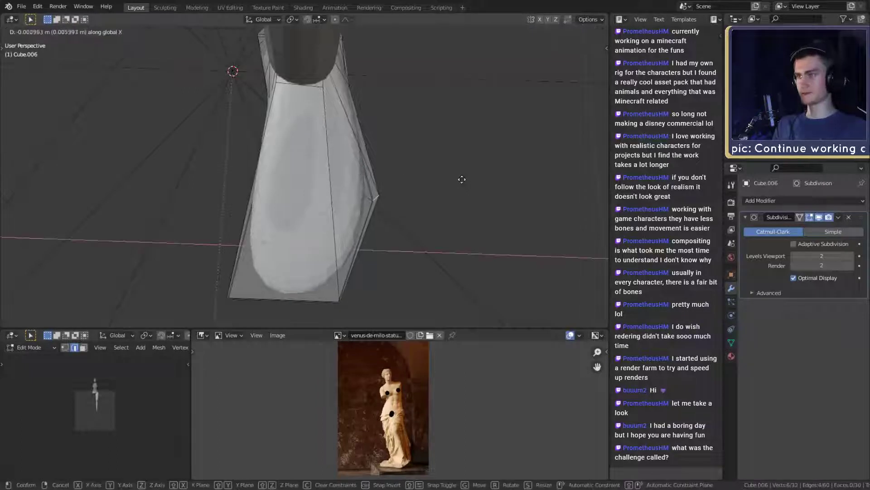
{"action": "left_click", "coordinate": [449, 179]}
{"action": "key", "text": "Tab"}
- Select the foot object and move it along X to sit under the shin
{"action": "scroll", "coordinate": [370, 180], "scroll_direction": "down", "scroll_amount": 5}
{"action": "mouse_move", "coordinate": [369, 179]}
{"action": "middle_mouse_down"}
{"action": "mouse_move", "coordinate": [380, 123]}
{"action": "mouse_move", "coordinate": [361, 157]}
{"action": "mouse_move", "coordinate": [375, 172]}
{"action": "mouse_move", "coordinate": [375, 147]}
{"action": "mouse_move", "coordinate": [375, 181]}
{"action": "middle_mouse_up"}
{"action": "scroll", "coordinate": [380, 121], "scroll_direction": "down", "scroll_amount": 4}
{"action": "left_click", "coordinate": [374, 173]}
{"action": "left_click", "coordinate": [317, 202], "text": "shift"}
{"action": "left_click", "coordinate": [307, 137], "text": "shift"}
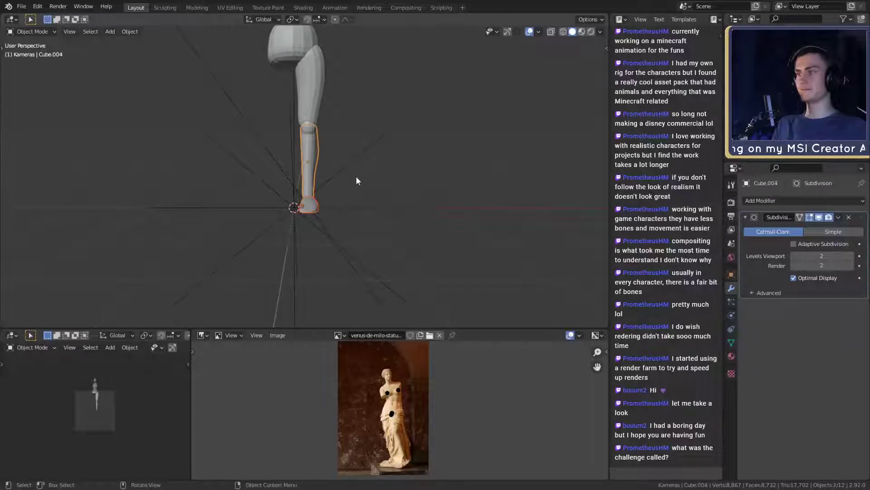
{"action": "key", "text": "g"}
{"action": "key", "text": "x"}
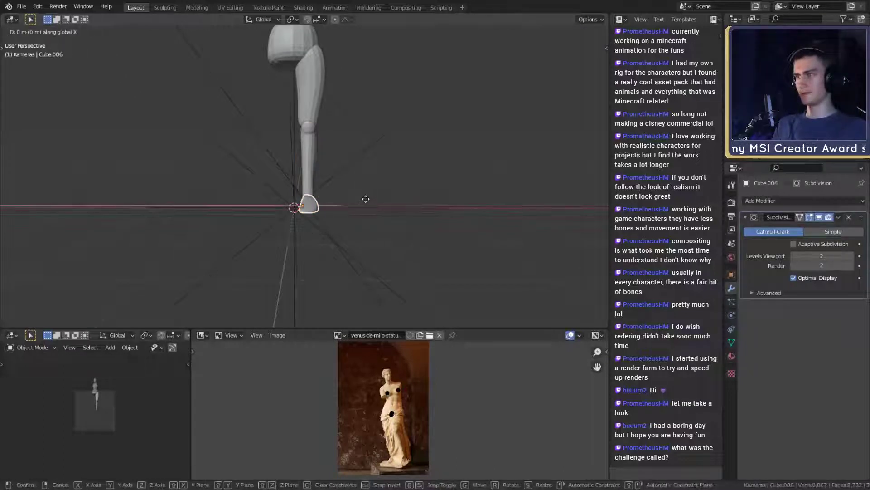
{"action": "left_click", "coordinate": [356, 201]}
- Duplicate the leg's thigh, knee, shin and foot and place the copy along X under the opposite hip
{"action": "middle_click_drag", "start_coordinate": [356, 201], "coordinate": [339, 213]}
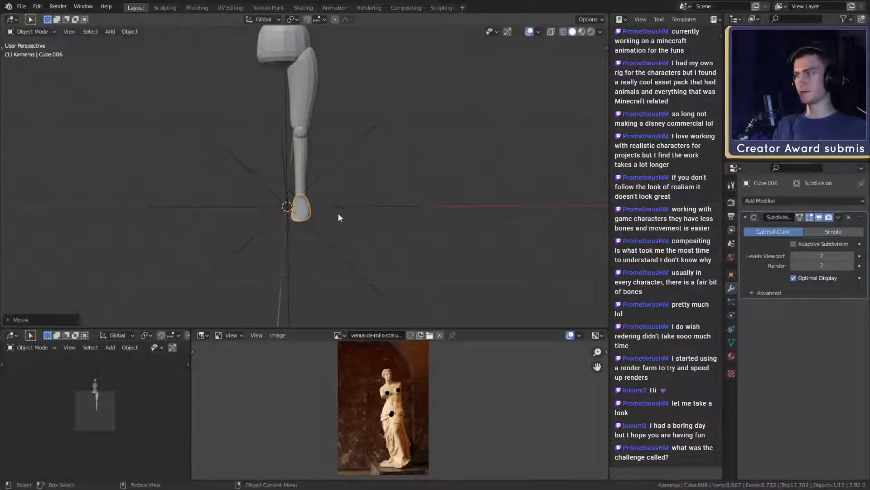
{"action": "left_click", "coordinate": [303, 102], "text": "shift"}
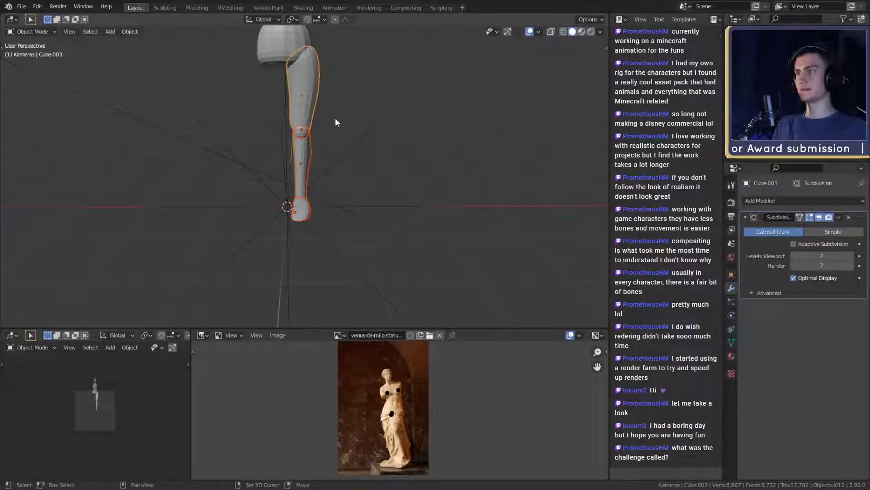
{"action": "middle_click_drag", "start_coordinate": [335, 118], "coordinate": [389, 159]}
{"action": "key", "text": "shift+d"}
{"action": "key", "text": "x"}
{"action": "left_click", "coordinate": [373, 168]}
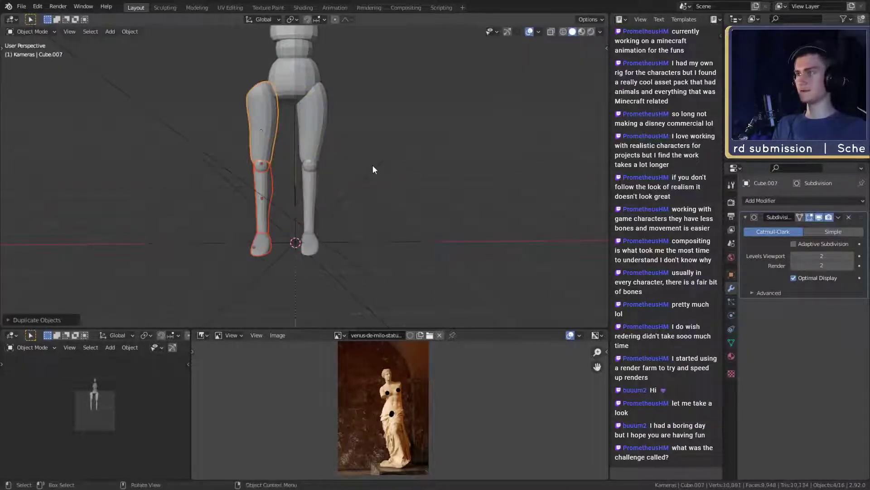
- Mirror the duplicated leg by scaling it -1 along X
{"action": "key", "text": "s"}
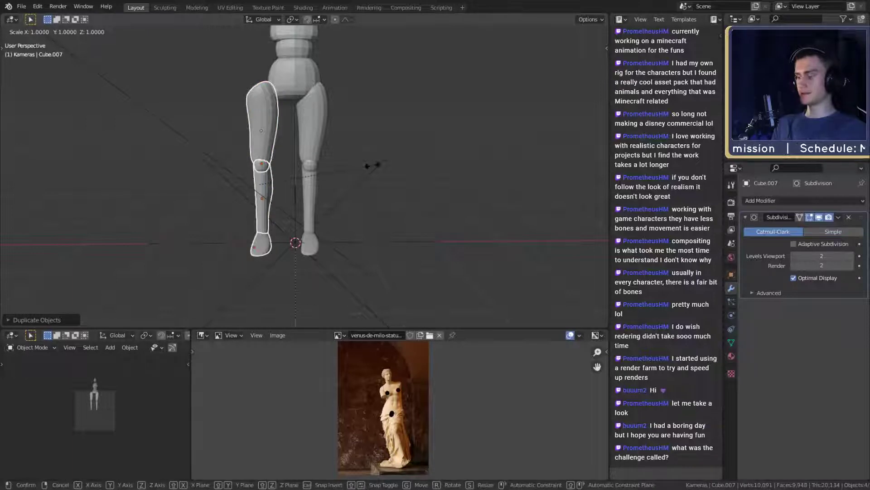
{"action": "type", "text": "x"}
{"action": "type", "text": "-1"}
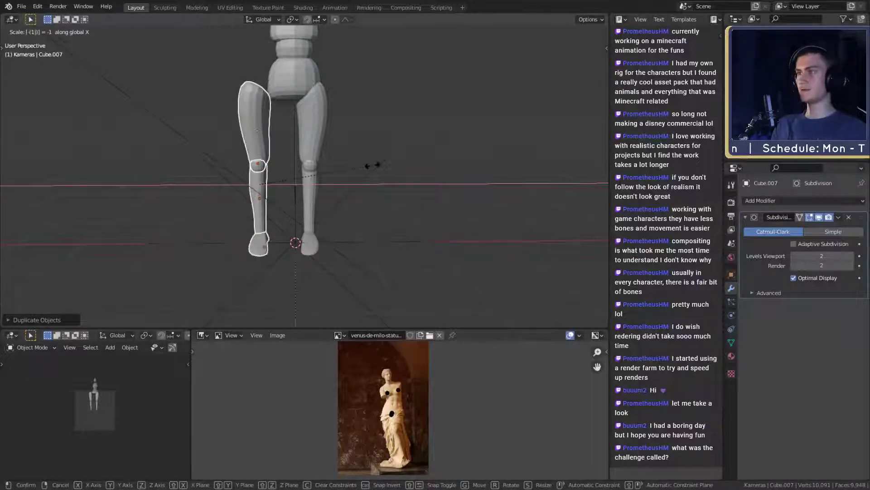
{"action": "key", "text": "Return"}
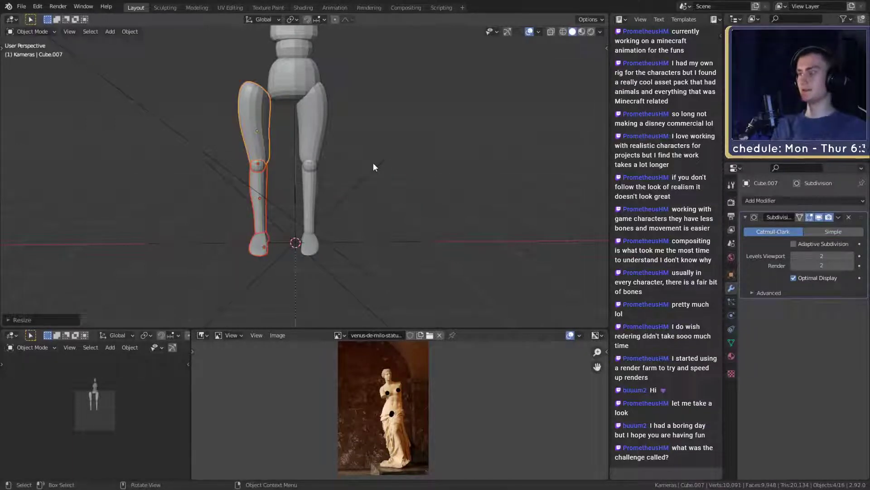
- Flip the normals of all the mirrored leg's meshes and return to Object Mode
{"action": "key", "text": "F3"}
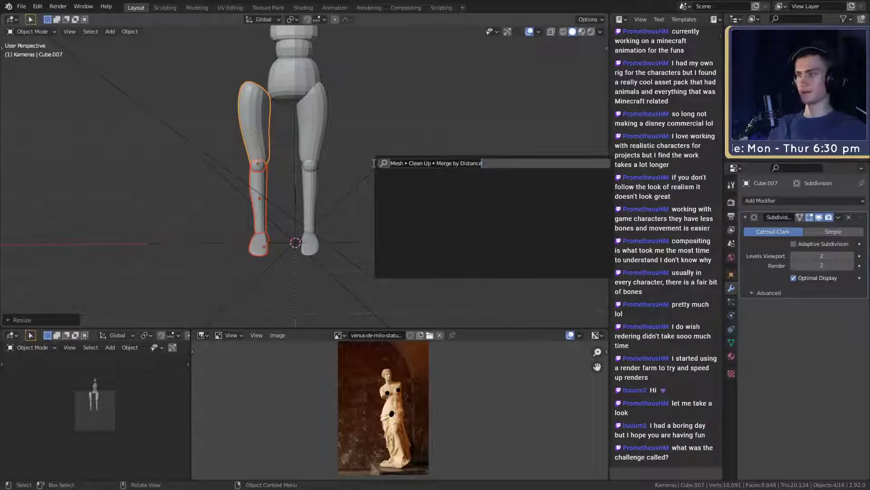
{"action": "key", "text": "Escape"}
{"action": "key", "text": "Tab"}
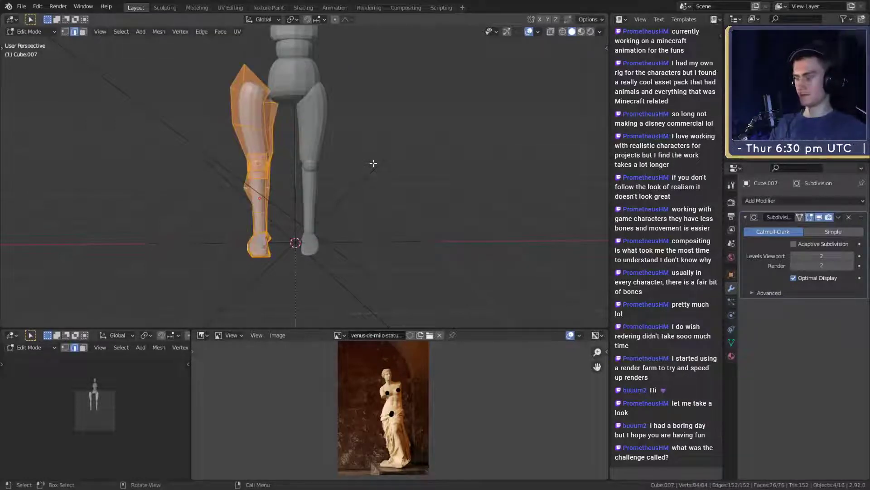
{"action": "key", "text": "F3"}
{"action": "type", "text": "flip"}
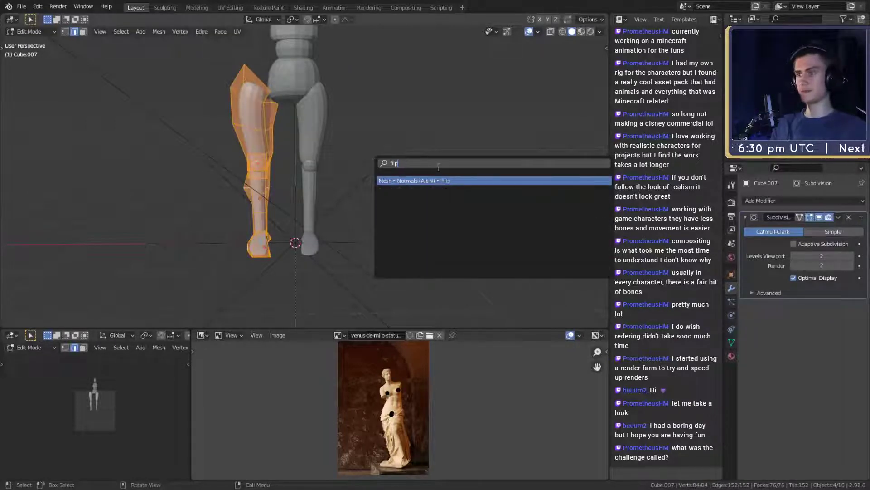
{"action": "key", "text": "Return"}
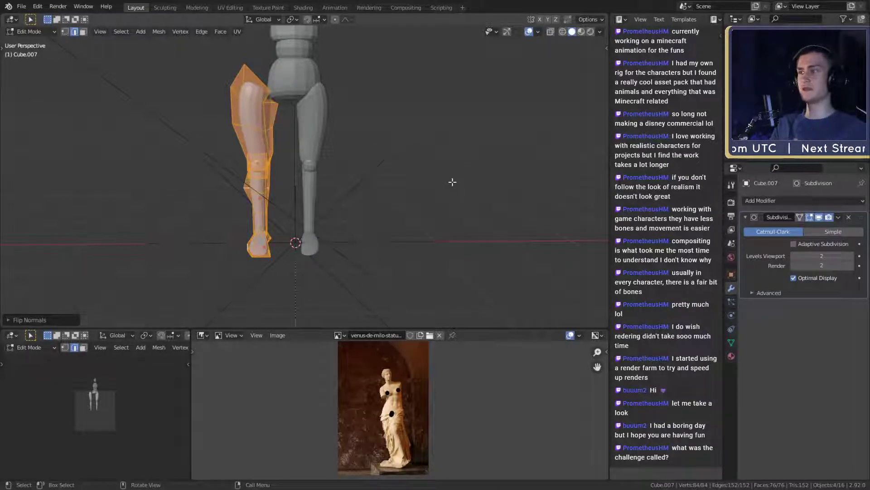
{"action": "scroll", "coordinate": [294, 185], "scroll_direction": "up", "scroll_amount": 2}
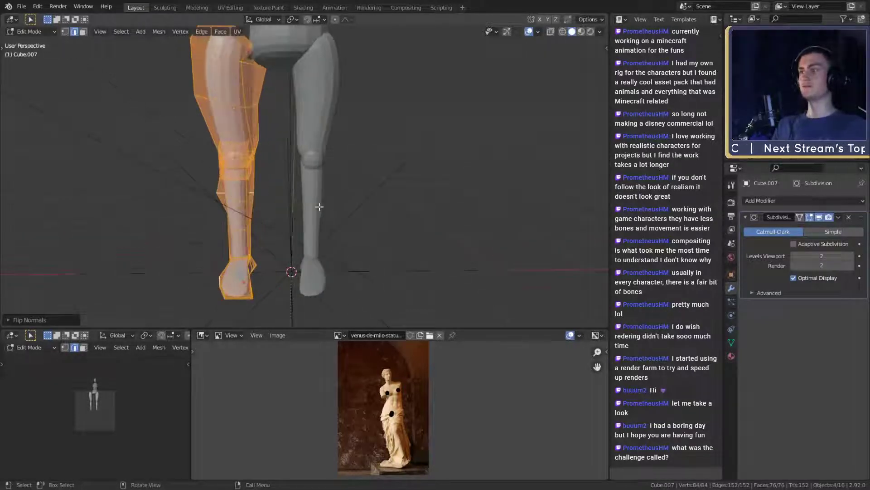
{"action": "mouse_move", "coordinate": [328, 217]}
{"action": "middle_mouse_down", "text": "shift"}
{"action": "mouse_move", "coordinate": [340, 250]}
{"action": "mouse_move", "coordinate": [343, 218]}
{"action": "middle_mouse_up", "text": "shift"}
{"action": "key", "text": "Tab"}
- Move the mirrored leg along X, outward away from the torso
{"action": "scroll", "coordinate": [337, 250], "scroll_direction": "down", "scroll_amount": 3}
{"action": "scroll", "coordinate": [344, 217], "scroll_direction": "up", "scroll_amount": 3}
{"action": "middle_click_drag", "start_coordinate": [286, 143], "coordinate": [277, 169], "text": "shift"}
{"action": "scroll", "coordinate": [300, 203], "scroll_direction": "down", "scroll_amount": 2}
{"action": "middle_click_drag", "start_coordinate": [300, 202], "coordinate": [314, 200]}
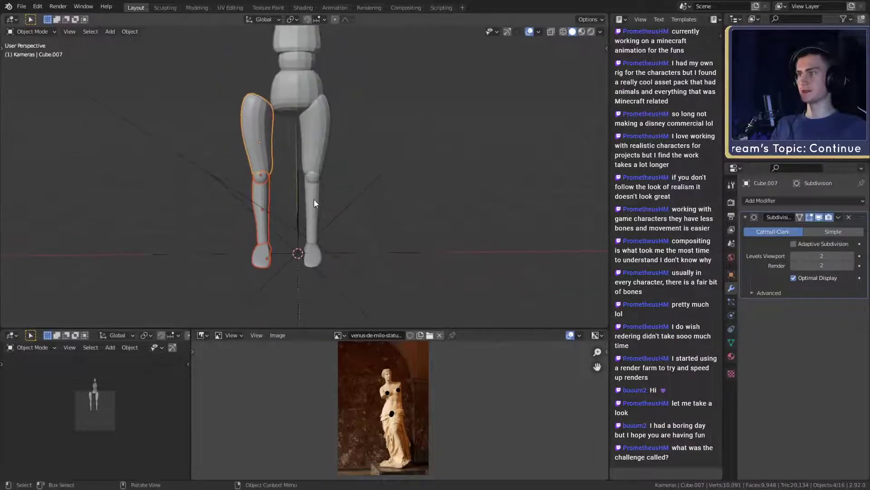
{"action": "key", "text": "g"}
{"action": "key", "text": "x"}
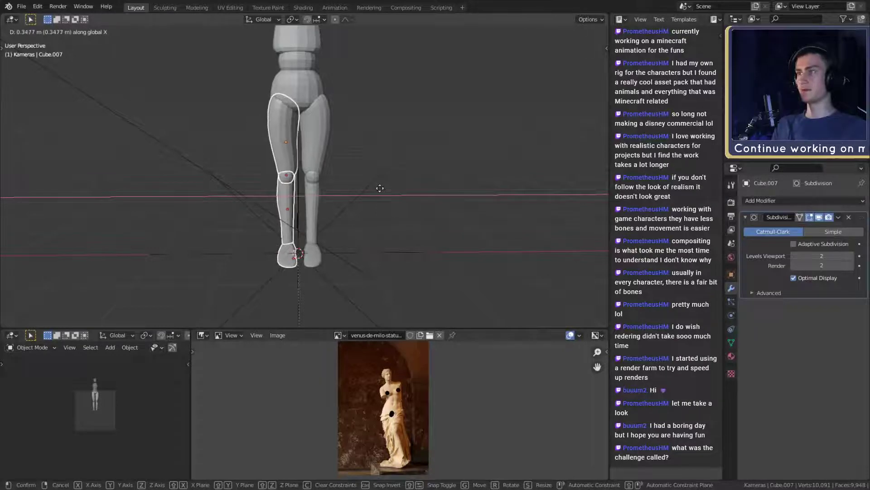
{"action": "left_click", "coordinate": [312, 207]}
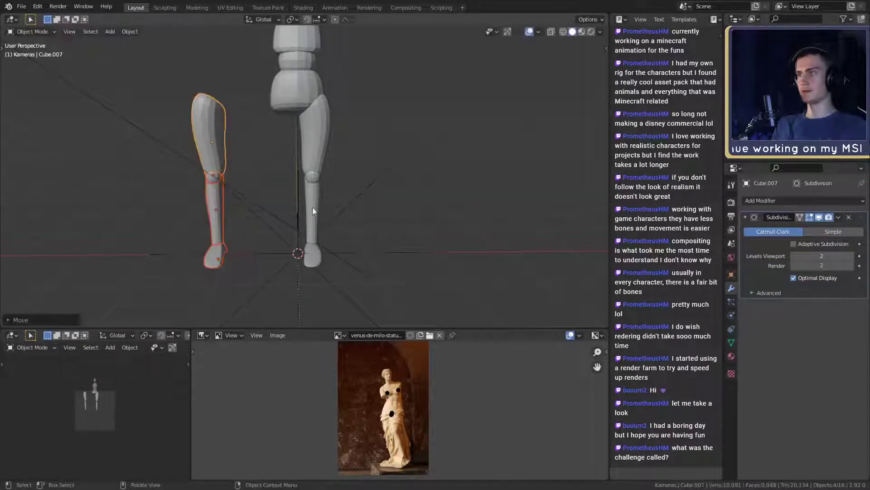
- Display the object transform values and compare the original leg's parts with the mirrored ones
{"action": "left_click", "coordinate": [318, 198]}
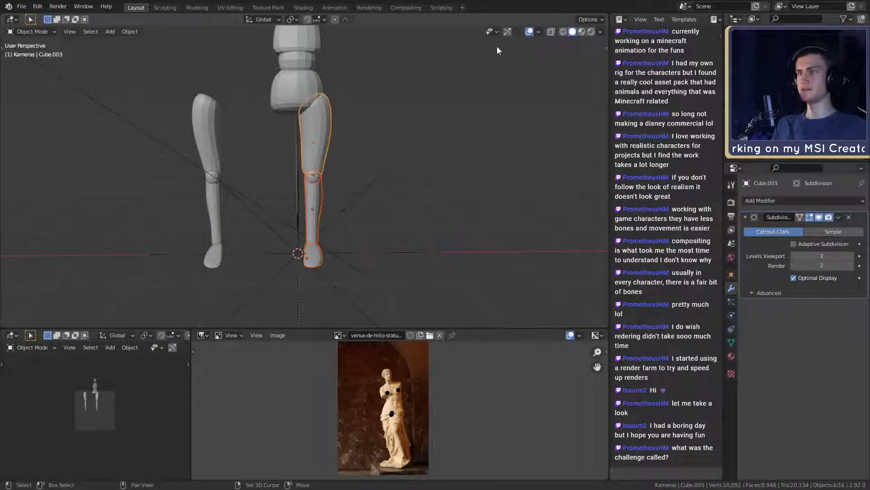
{"action": "left_click", "coordinate": [606, 49]}
{"action": "left_click", "coordinate": [603, 50]}
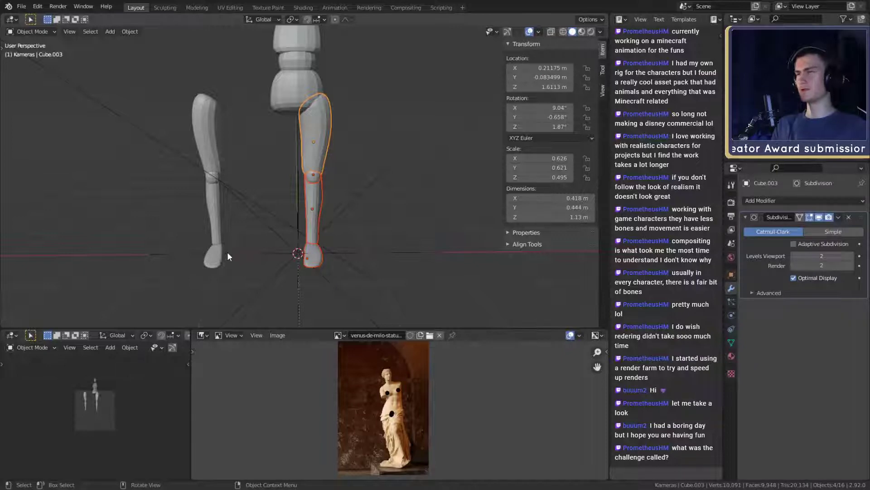
{"action": "left_click", "coordinate": [213, 186]}
{"action": "left_click", "coordinate": [217, 177]}
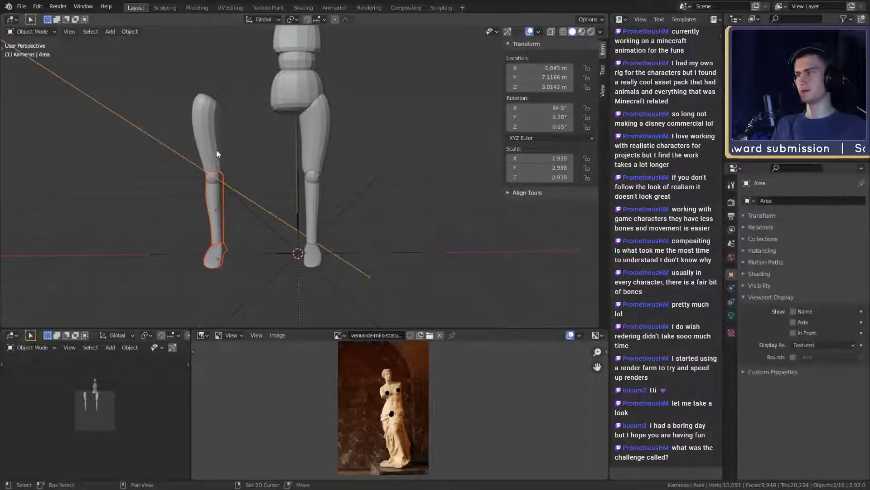
{"action": "left_click", "coordinate": [232, 270]}
{"action": "middle_click_drag", "start_coordinate": [232, 270], "coordinate": [271, 243]}
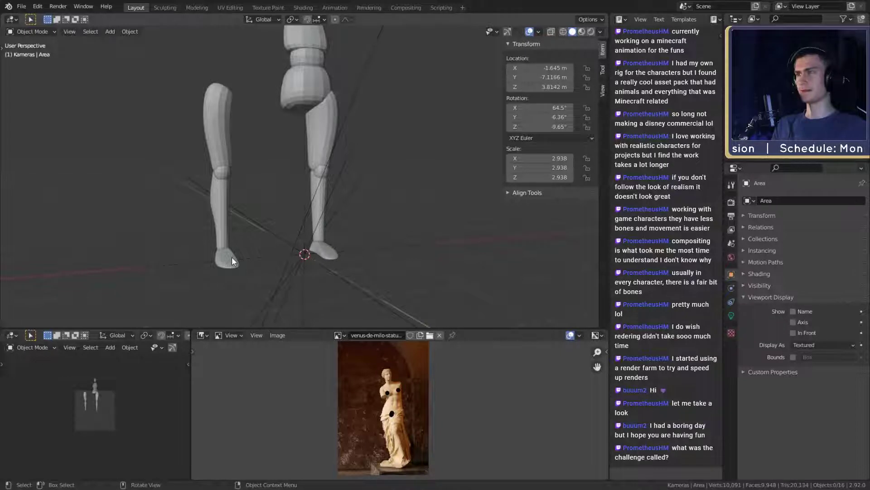
{"action": "middle_click_drag", "start_coordinate": [232, 257], "coordinate": [362, 199]}
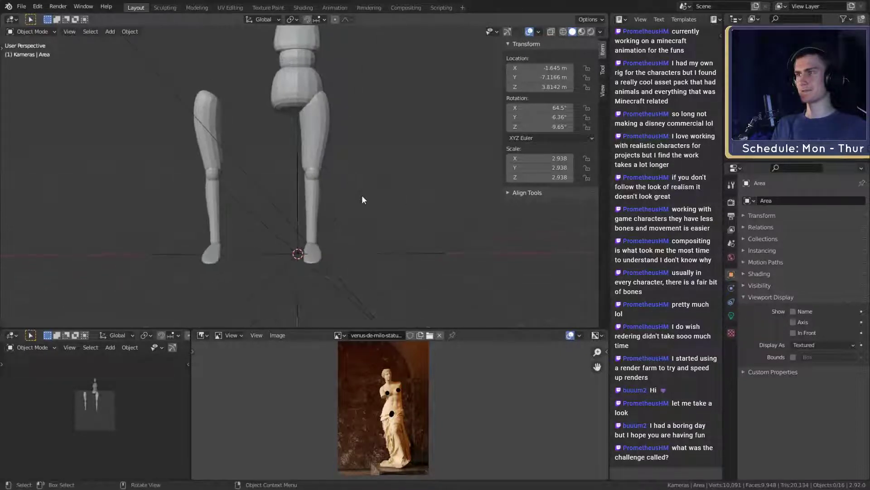
- Copy the original foot's X location and try to apply it negated, as -0.117265 m, to the mirrored leg
{"action": "left_click", "coordinate": [313, 176]}
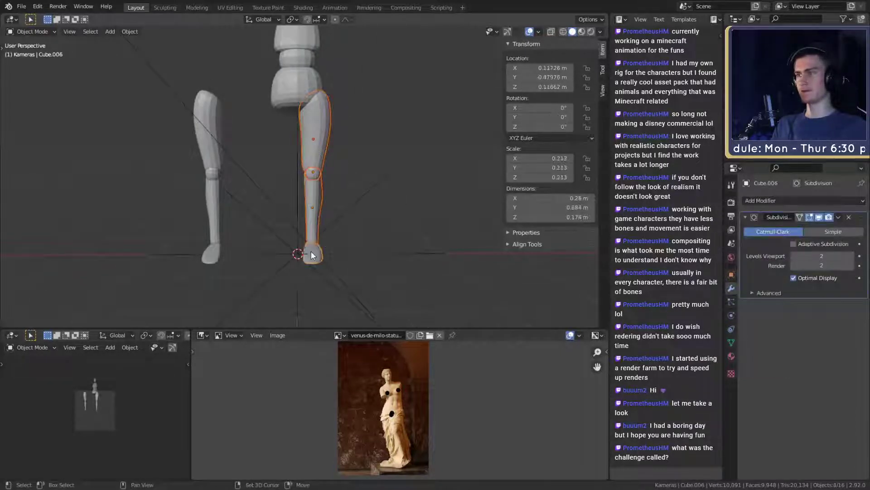
{"action": "middle_click_drag", "start_coordinate": [313, 255], "coordinate": [543, 60]}
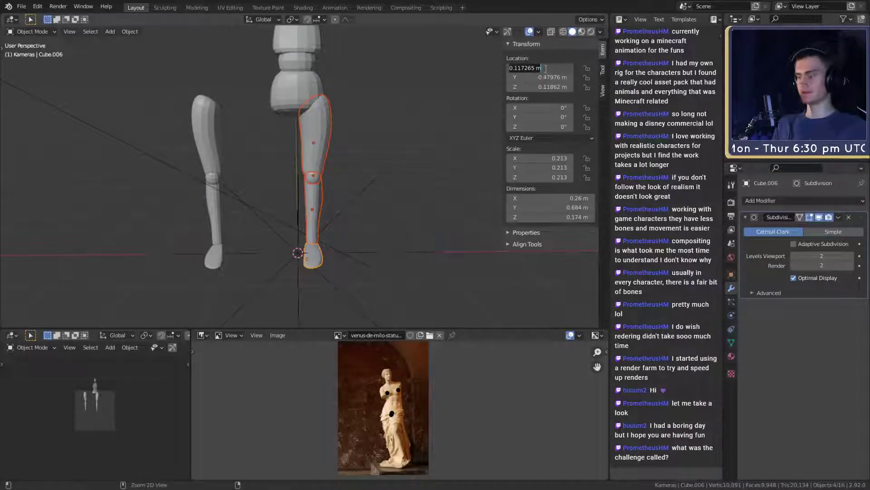
{"action": "key", "text": "Return"}
{"action": "left_click", "coordinate": [220, 238]}
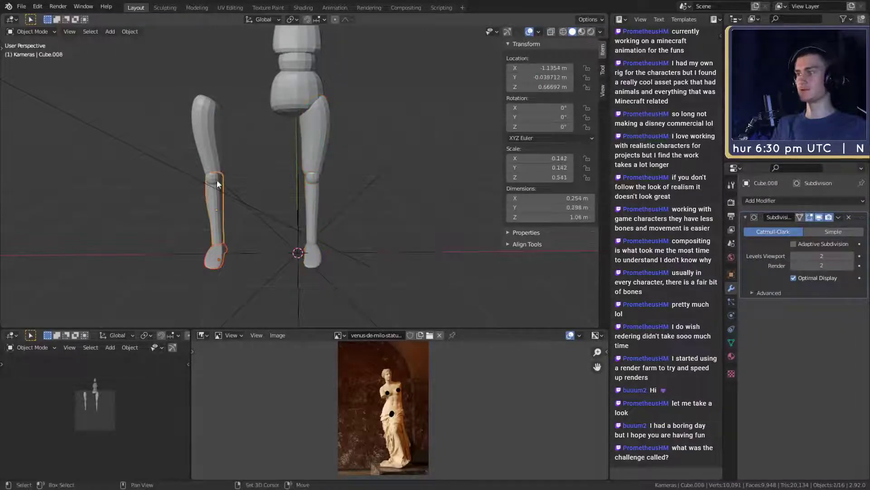
{"action": "left_click", "coordinate": [211, 136], "text": "shift"}
{"action": "left_click", "coordinate": [539, 68]}
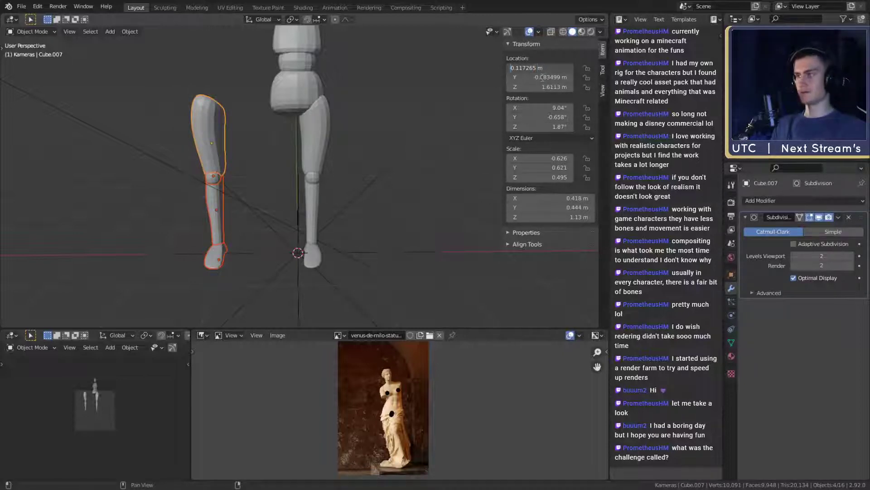
{"action": "type", "text": "-"}
{"action": "key", "text": "Return"}
{"action": "key", "text": "ctrl+z"}
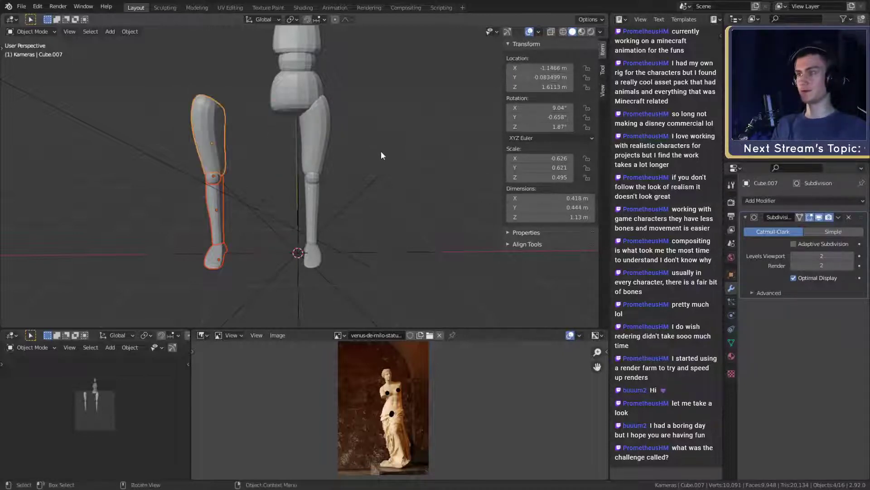
- Delete the mirrored leg copy piece by piece: the foot, lower leg, knee and thigh
{"action": "left_click", "coordinate": [413, 116]}
{"action": "middle_click_drag", "start_coordinate": [372, 177], "coordinate": [363, 184]}
{"action": "left_click", "coordinate": [211, 254]}
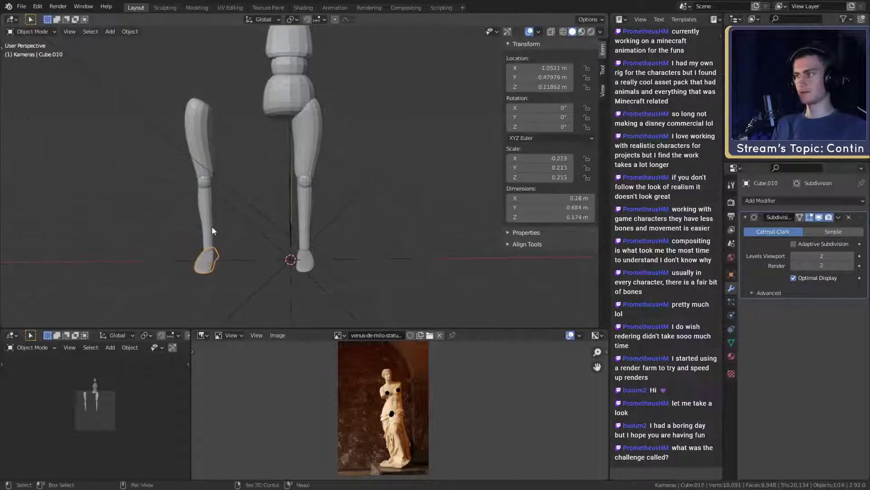
{"action": "key", "text": "Delete"}
{"action": "left_click", "coordinate": [211, 229]}
{"action": "key", "text": "Delete"}
{"action": "left_click", "coordinate": [204, 188]}
{"action": "key", "text": "Delete"}
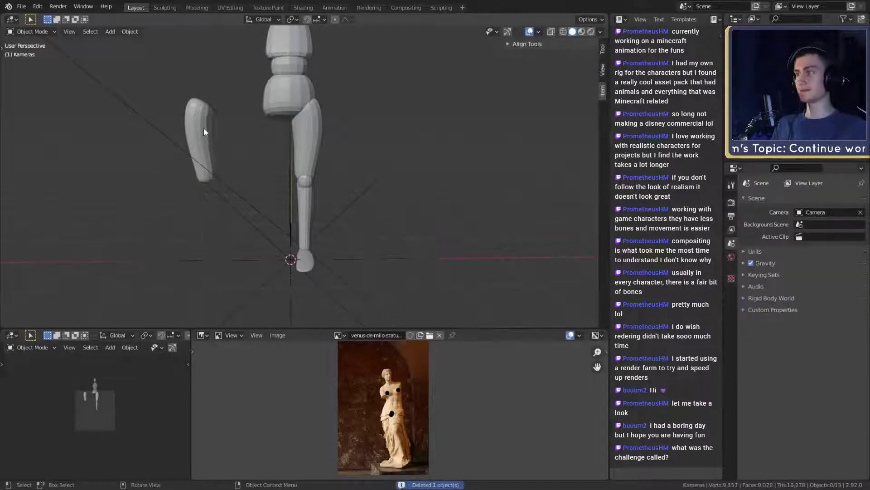
- Add a Mirror modifier on the X axis to the original thigh, using Focus as the mirror object
{"action": "left_click", "coordinate": [331, 147]}
{"action": "middle_click_drag", "start_coordinate": [340, 150], "coordinate": [338, 155]}
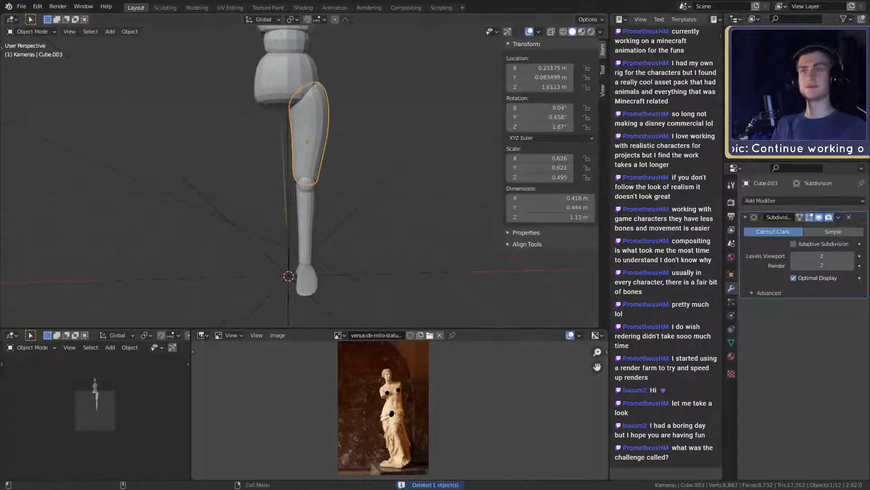
{"action": "left_click", "coordinate": [757, 201]}
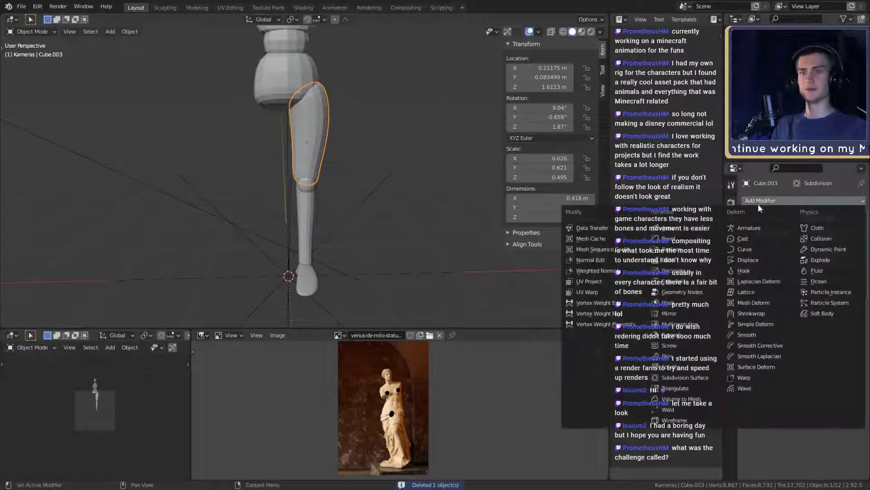
{"action": "left_click", "coordinate": [669, 313]}
{"action": "middle_click_drag", "start_coordinate": [408, 155], "coordinate": [408, 188]}
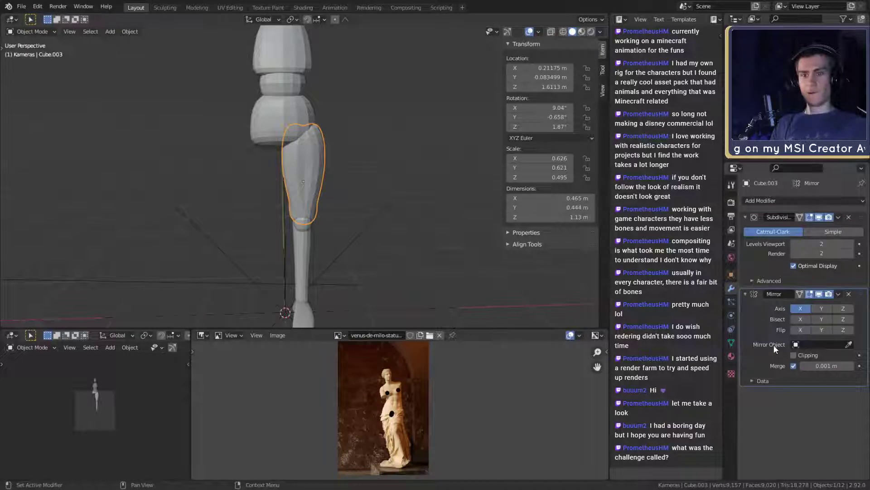
{"action": "middle_click_drag", "start_coordinate": [314, 222], "coordinate": [271, 197]}
{"action": "left_click", "coordinate": [814, 345]}
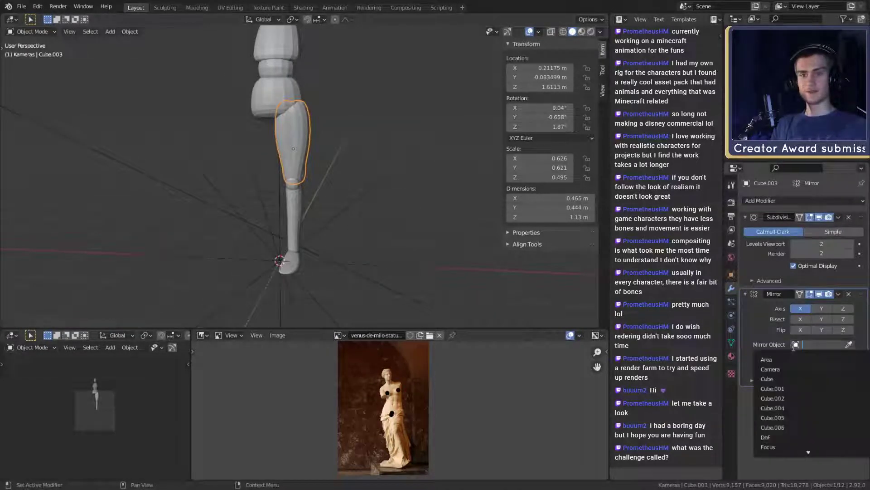
{"action": "left_click", "coordinate": [768, 447]}
{"action": "scroll", "coordinate": [374, 258], "scroll_direction": "up", "scroll_amount": 5}
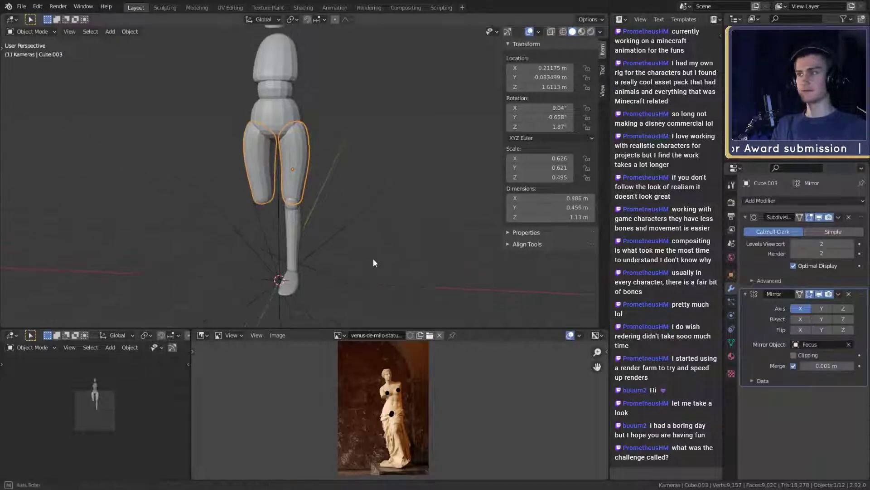
{"action": "scroll", "coordinate": [360, 203], "scroll_direction": "down", "scroll_amount": 5}
{"action": "scroll", "coordinate": [359, 203], "scroll_direction": "up", "scroll_amount": 4}
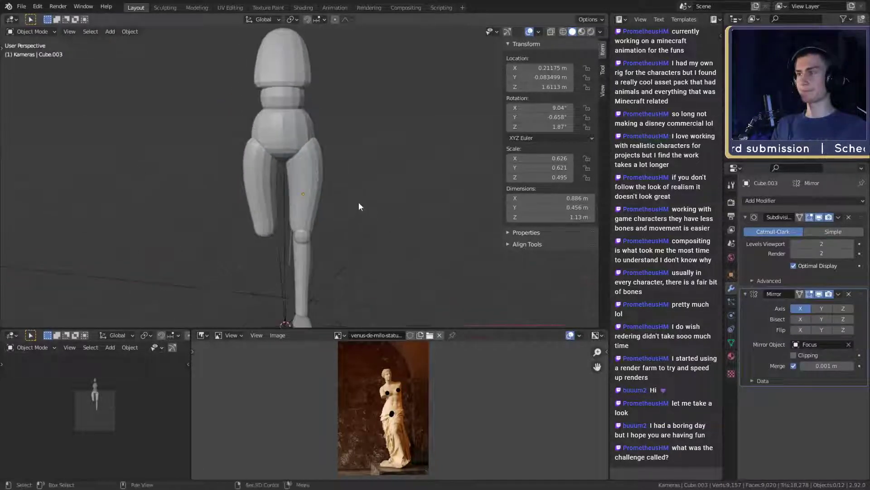
- Inspect the waist and chest pieces one after another, then clear the selection
{"action": "left_click", "coordinate": [312, 125]}
{"action": "left_click", "coordinate": [292, 92]}
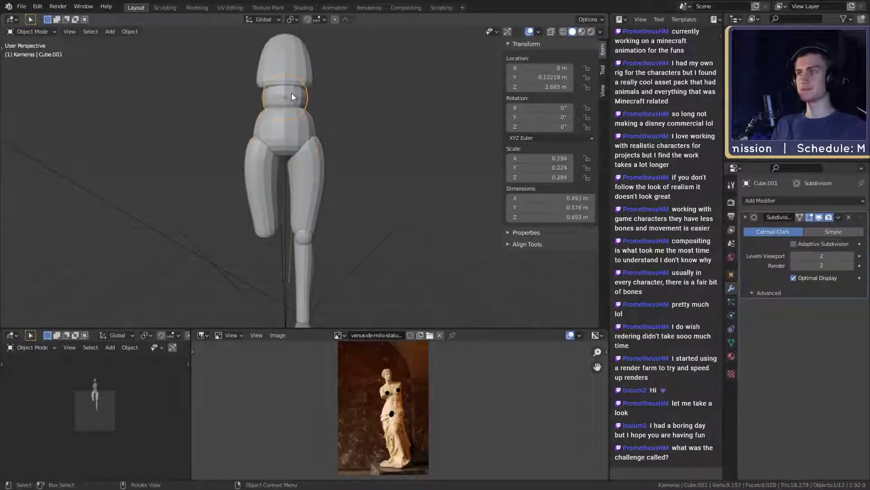
{"action": "left_click", "coordinate": [300, 74]}
{"action": "scroll", "coordinate": [355, 203], "scroll_direction": "down", "scroll_amount": 3}
{"action": "scroll", "coordinate": [358, 148], "scroll_direction": "up", "scroll_amount": 3}
{"action": "middle_click_drag", "start_coordinate": [360, 170], "coordinate": [365, 130], "text": "shift"}
{"action": "scroll", "coordinate": [365, 137], "scroll_direction": "up", "scroll_amount": 1}
{"action": "left_click", "coordinate": [364, 137]}
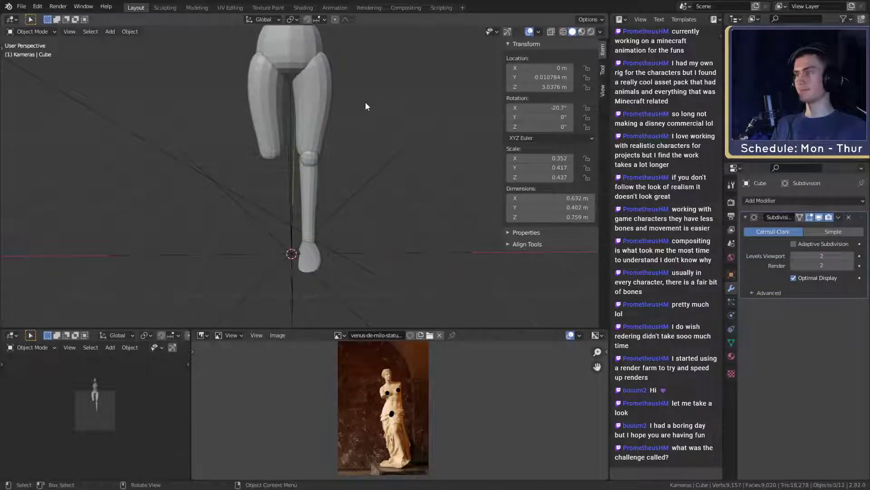
- Add a Mirror modifier to the knee joint with Focus as the mirror object
{"action": "left_click", "coordinate": [311, 159]}
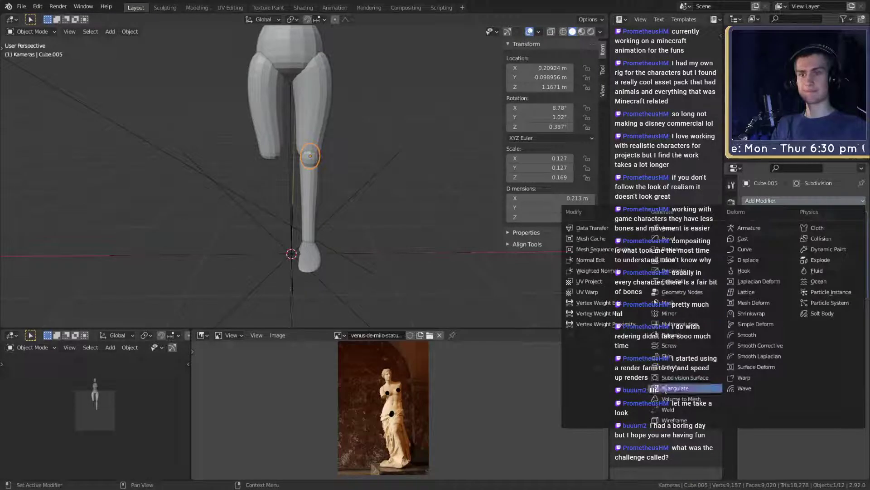
{"action": "left_click", "coordinate": [689, 314]}
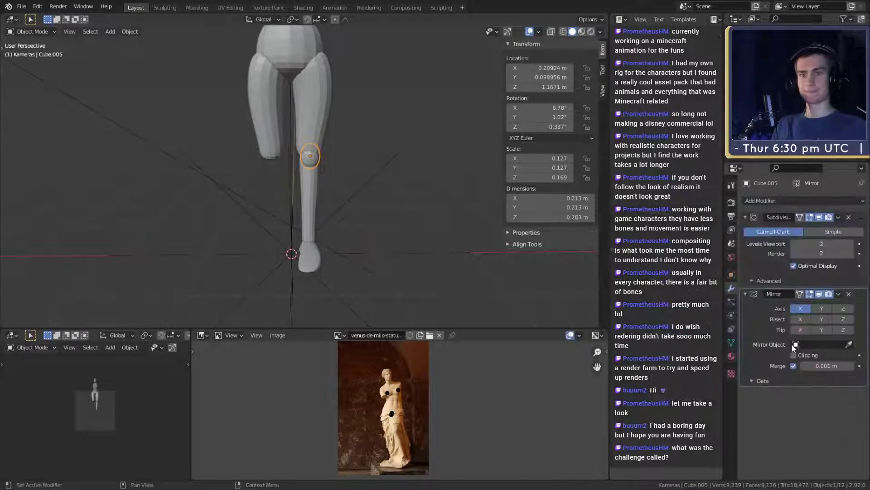
{"action": "left_click", "coordinate": [823, 344]}
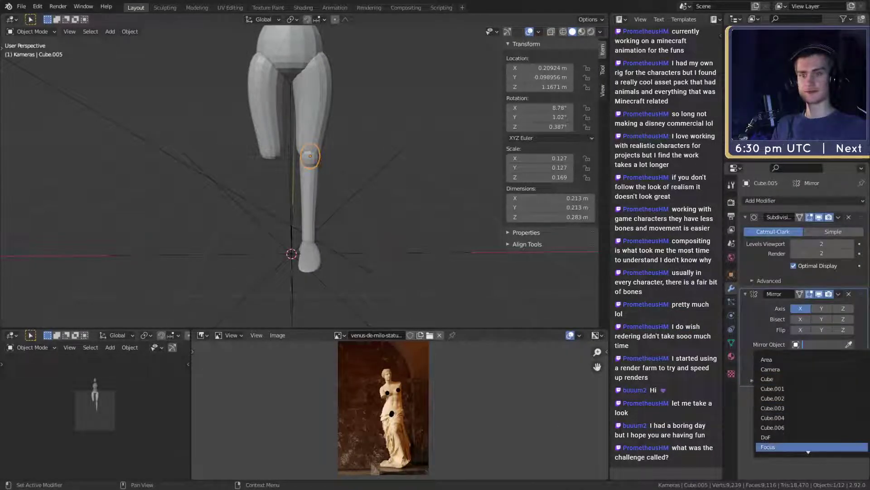
{"action": "left_click", "coordinate": [808, 448]}
- Mirror the lower leg across the X axis with a Mirror modifier that uses Focus as its mirror object
{"action": "left_click", "coordinate": [317, 197]}
{"action": "left_click", "coordinate": [768, 201]}
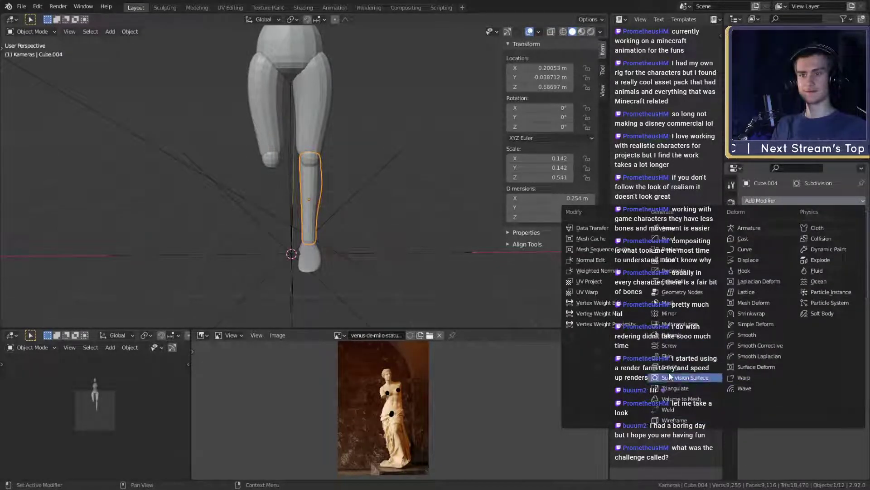
{"action": "left_click", "coordinate": [668, 313]}
{"action": "left_click", "coordinate": [796, 345]}
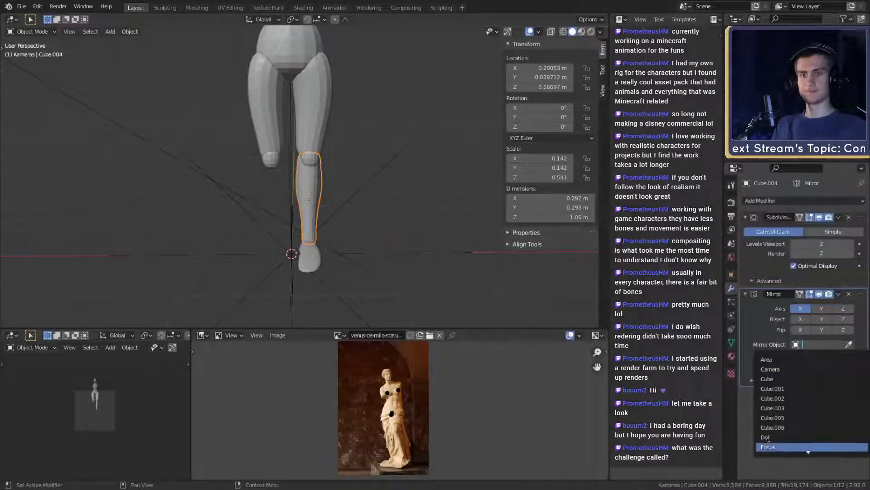
{"action": "left_click", "coordinate": [780, 447]}
- Give the foot a Mirror modifier and set its mirror object to Focus
{"action": "scroll", "coordinate": [353, 222], "scroll_direction": "up", "scroll_amount": 2}
{"action": "scroll", "coordinate": [362, 224], "scroll_direction": "up", "scroll_amount": 2}
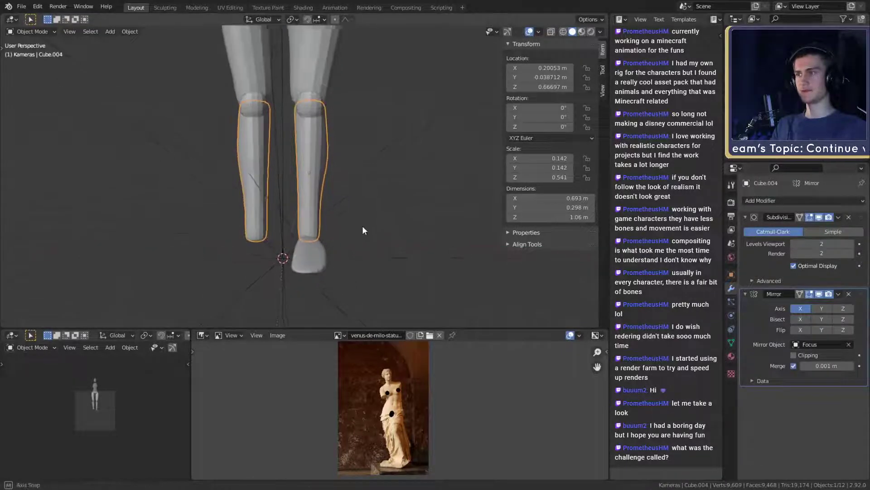
{"action": "middle_click_drag", "start_coordinate": [386, 256], "coordinate": [448, 255], "text": "shift"}
{"action": "left_click", "coordinate": [315, 230]}
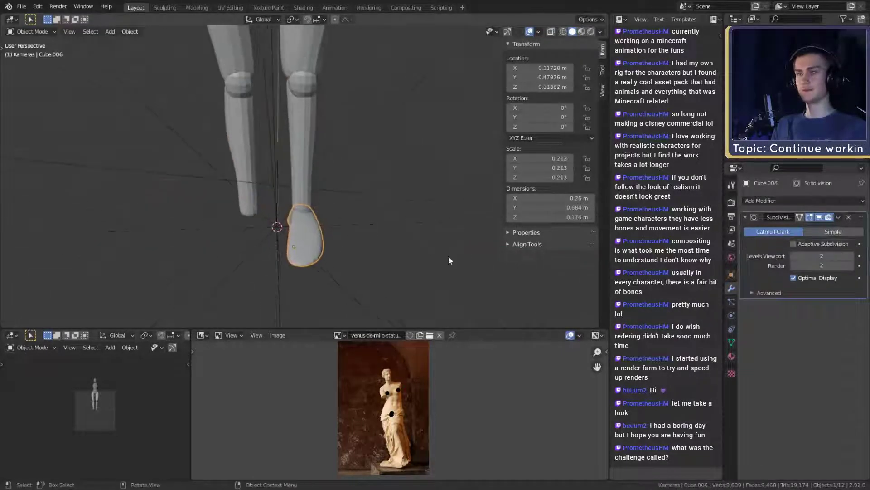
{"action": "left_click", "coordinate": [761, 201]}
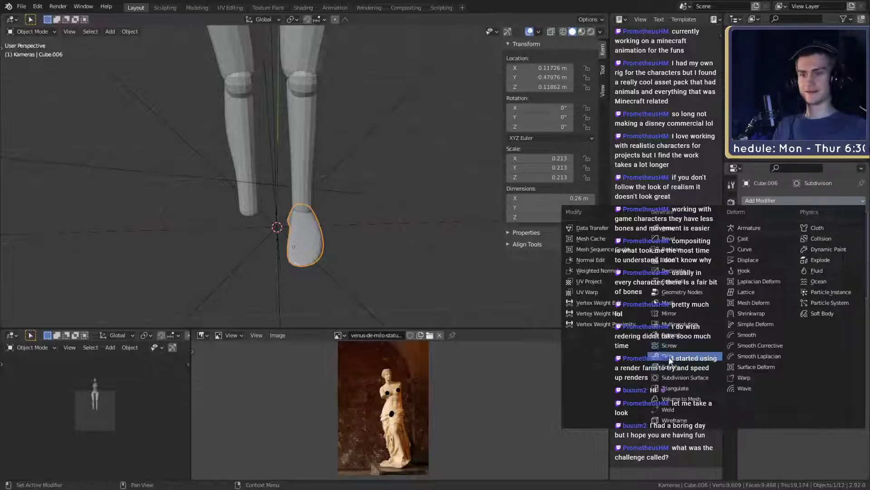
{"action": "left_click", "coordinate": [669, 314]}
{"action": "middle_click_drag", "start_coordinate": [494, 300], "coordinate": [411, 261]}
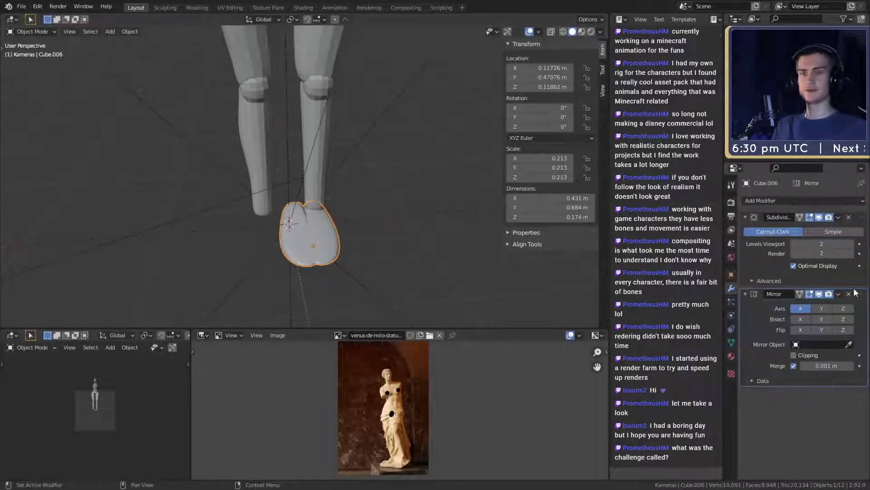
{"action": "mouse_move", "coordinate": [421, 277]}
{"action": "middle_mouse_down"}
{"action": "mouse_move", "coordinate": [430, 283]}
{"action": "mouse_move", "coordinate": [418, 256]}
{"action": "mouse_move", "coordinate": [415, 263]}
{"action": "middle_mouse_up"}
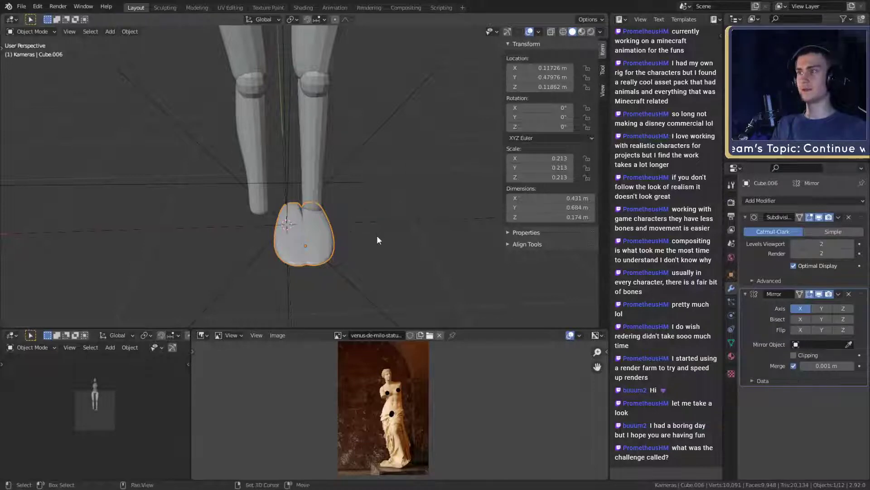
{"action": "middle_click_drag", "start_coordinate": [377, 240], "coordinate": [438, 259]}
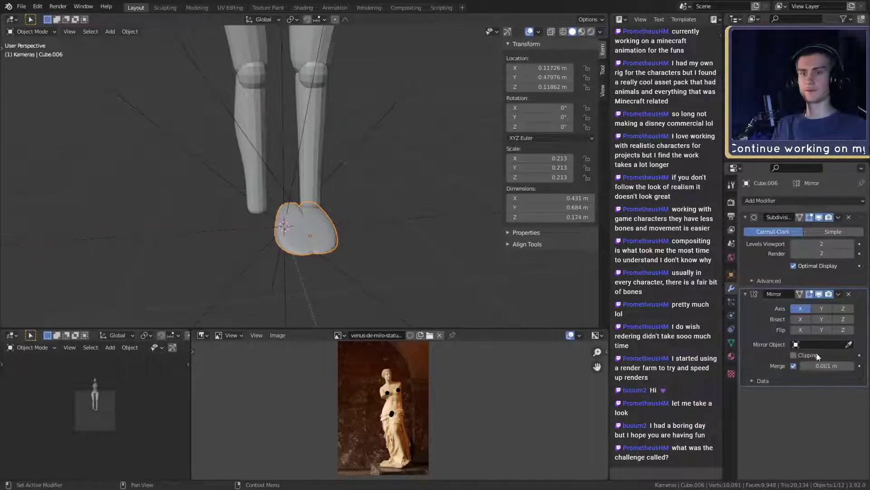
{"action": "left_click", "coordinate": [798, 345]}
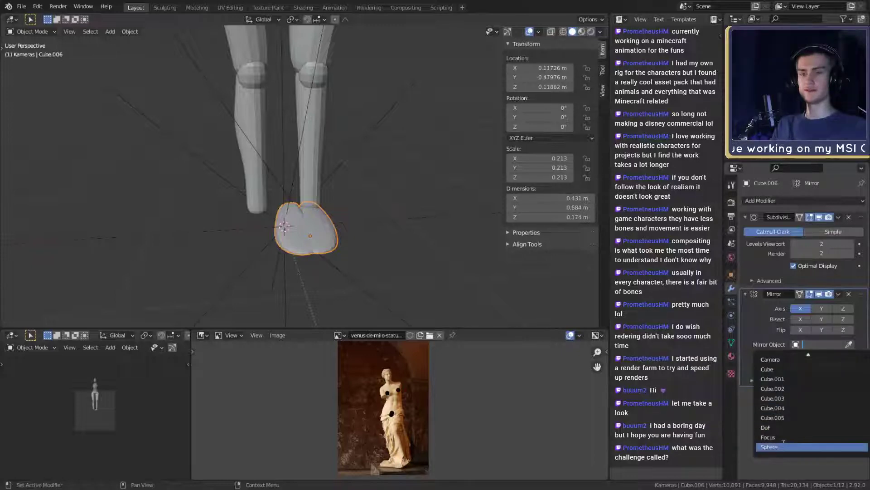
{"action": "scroll", "coordinate": [780, 385], "scroll_direction": "up", "scroll_amount": 1}
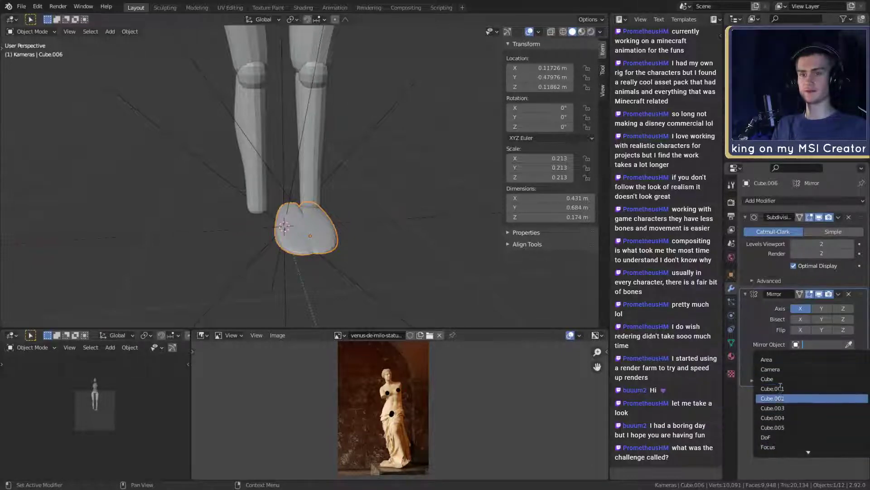
{"action": "scroll", "coordinate": [777, 432], "scroll_direction": "down", "scroll_amount": 1}
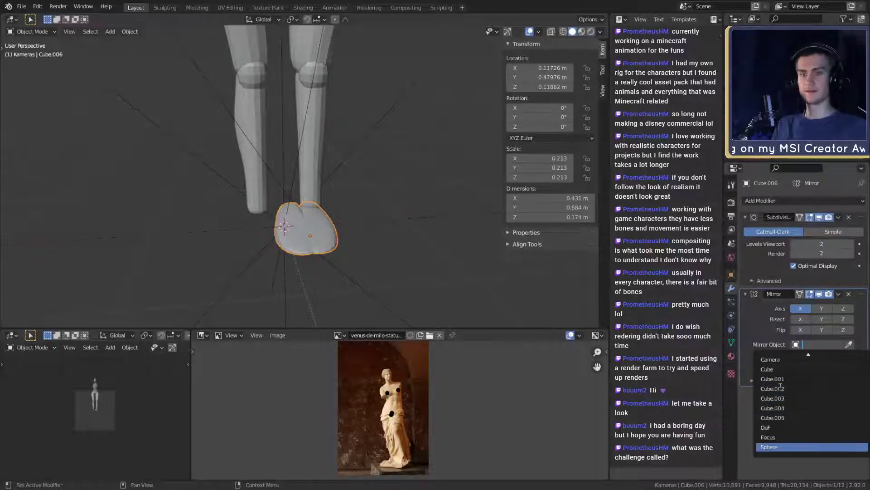
{"action": "left_click", "coordinate": [775, 437]}
- Select the chest piece and open its mesh for editing
{"action": "middle_click_drag", "start_coordinate": [330, 247], "coordinate": [365, 243]}
{"action": "middle_click_drag", "start_coordinate": [363, 176], "coordinate": [326, 127]}
{"action": "left_click", "coordinate": [325, 128]}
{"action": "scroll", "coordinate": [388, 177], "scroll_direction": "down", "scroll_amount": 4}
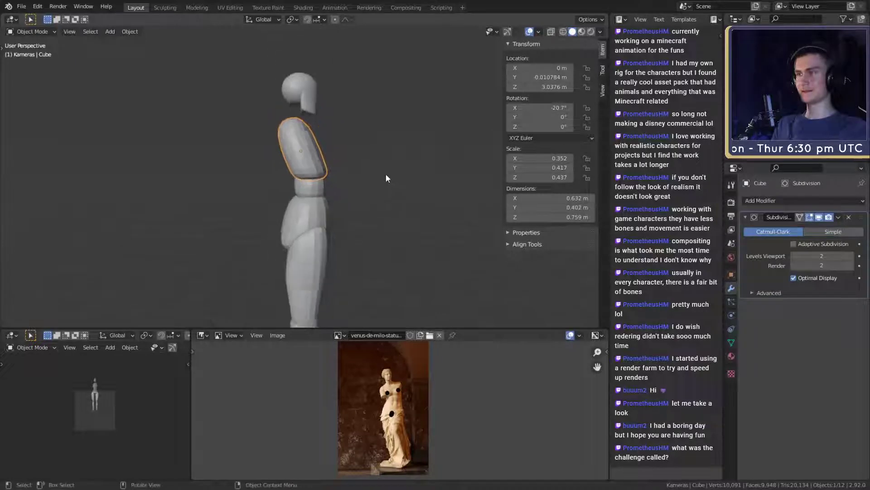
{"action": "scroll", "coordinate": [387, 186], "scroll_direction": "up", "scroll_amount": 3}
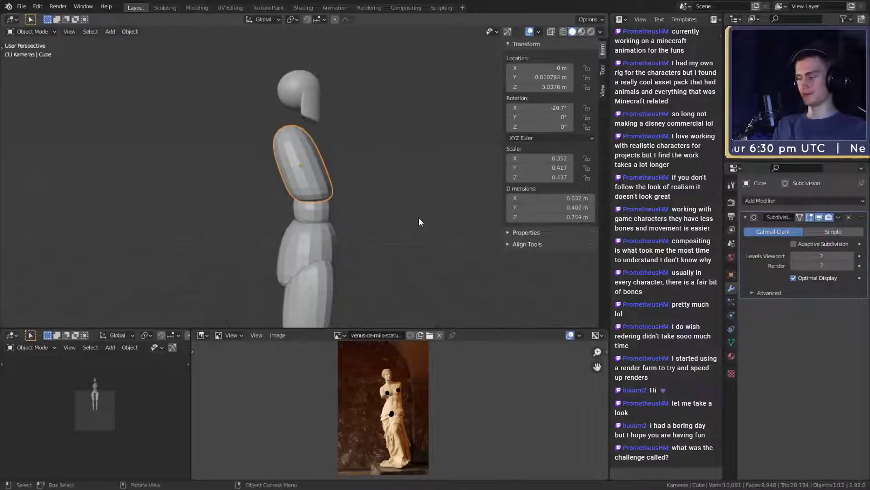
{"action": "scroll", "coordinate": [417, 217], "scroll_direction": "up", "scroll_amount": 1}
{"action": "middle_click_drag", "start_coordinate": [401, 214], "coordinate": [354, 211]}
{"action": "key", "text": "Tab"}
{"action": "scroll", "coordinate": [468, 229], "scroll_direction": "up", "scroll_amount": 3}
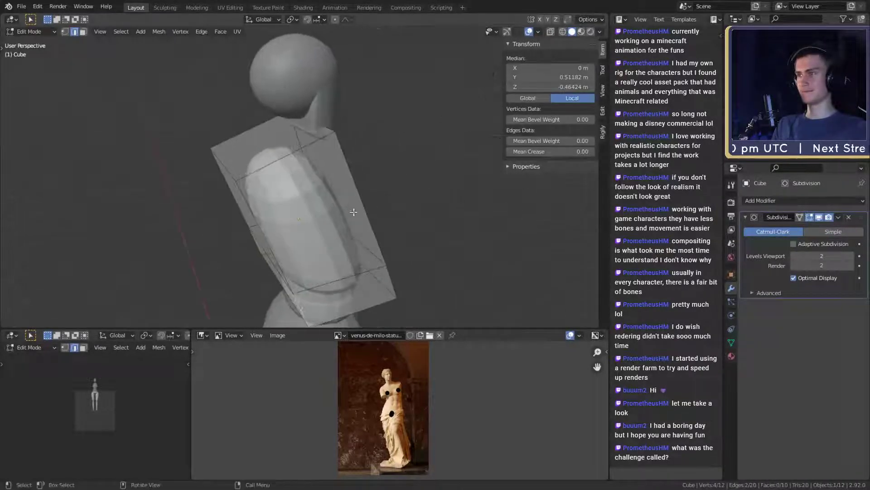
- Move the chest mesh's upper back edge along the Y axis, then return to Object Mode
{"action": "key", "text": "3"}
{"action": "left_click", "coordinate": [224, 172]}
{"action": "middle_click_drag", "start_coordinate": [226, 175], "coordinate": [231, 185]}
{"action": "key", "text": "2"}
{"action": "left_click", "coordinate": [227, 176]}
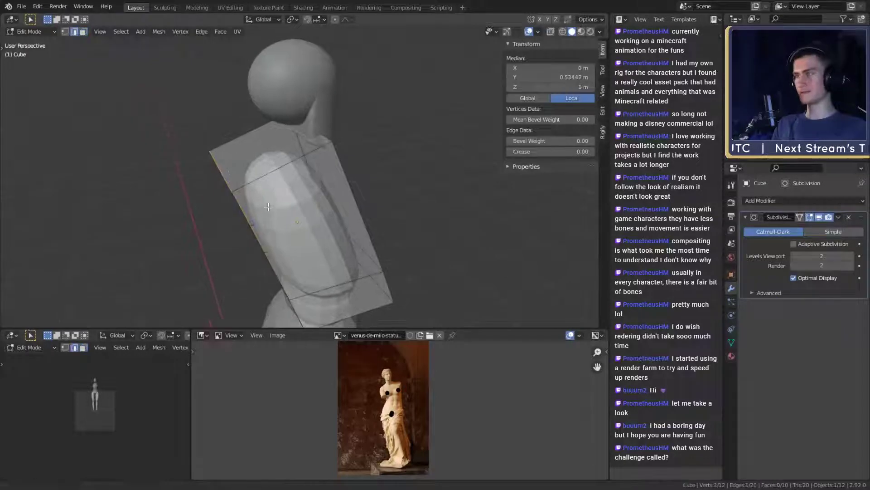
{"action": "middle_click_drag", "start_coordinate": [269, 206], "coordinate": [312, 189]}
{"action": "key", "text": "g"}
{"action": "key", "text": "x"}
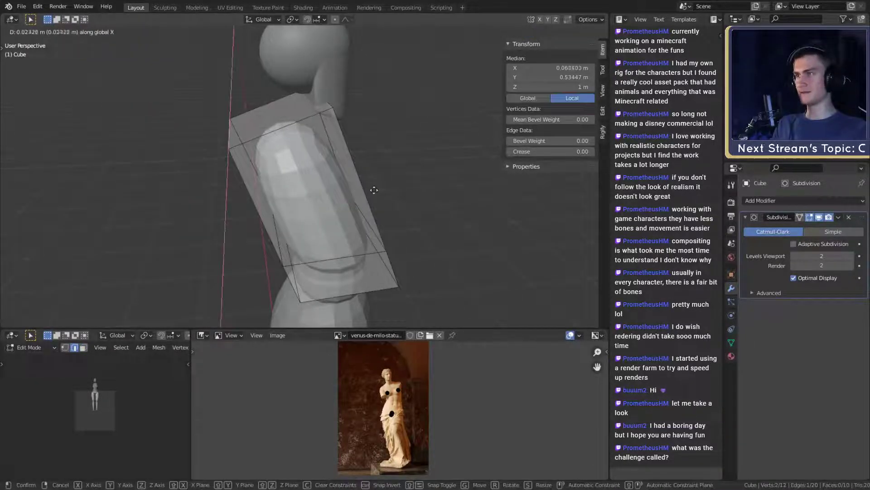
{"action": "key", "text": "y"}
{"action": "left_click", "coordinate": [391, 191]}
{"action": "scroll", "coordinate": [420, 245], "scroll_direction": "down", "scroll_amount": 4}
{"action": "middle_click_drag", "start_coordinate": [420, 245], "coordinate": [250, 232]}
{"action": "key", "text": "Tab"}
- Add a UV sphere mesh to the scene
{"action": "scroll", "coordinate": [390, 222], "scroll_direction": "down", "scroll_amount": 4}
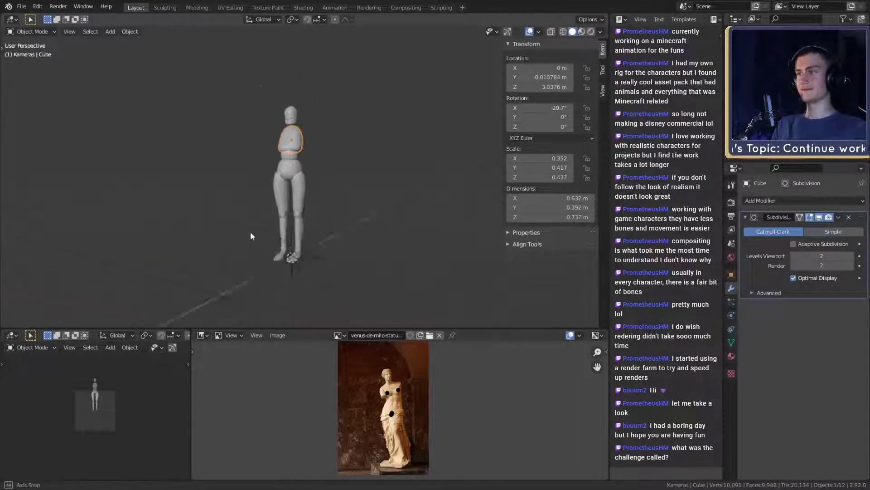
{"action": "scroll", "coordinate": [322, 197], "scroll_direction": "up", "scroll_amount": 6}
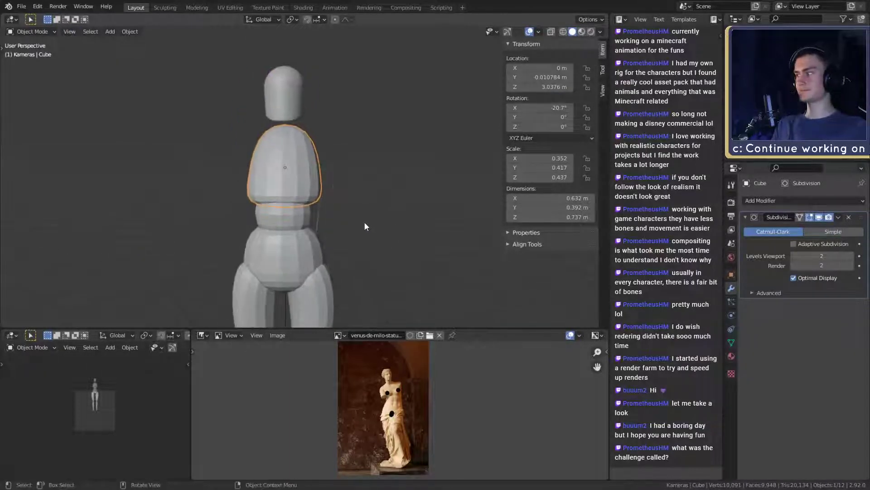
{"action": "middle_click_drag", "start_coordinate": [375, 188], "coordinate": [339, 192], "text": "shift"}
{"action": "left_click", "coordinate": [304, 138]}
{"action": "key", "text": "ctrl+z"}
{"action": "key", "text": "shift+a"}
{"action": "mouse_move", "coordinate": [326, 193]}
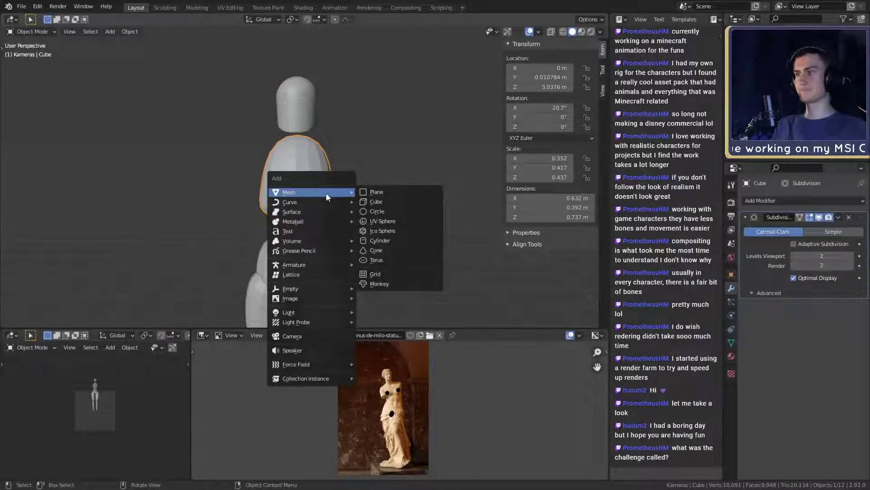
{"action": "left_click", "coordinate": [380, 220]}
{"action": "scroll", "coordinate": [380, 221], "scroll_direction": "down", "scroll_amount": 4}
{"action": "middle_click_drag", "start_coordinate": [380, 221], "coordinate": [384, 187], "text": "shift"}
- Scale the new sphere down to about 0.38 and move it beside the chest at shoulder height
{"action": "key", "text": "s"}
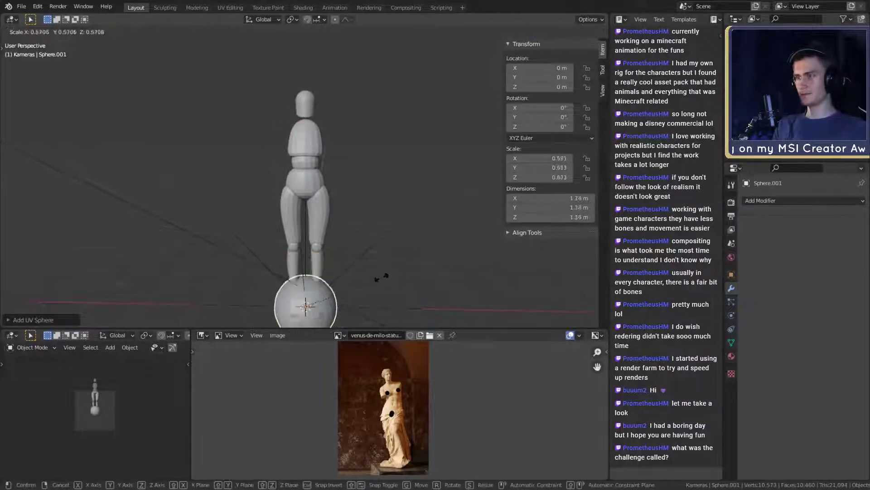
{"action": "left_click", "coordinate": [358, 293]}
{"action": "key", "text": "g"}
{"action": "left_click", "coordinate": [395, 158]}
- Try a Mirror modifier on the sphere and remove it again
{"action": "scroll", "coordinate": [389, 182], "scroll_direction": "up", "scroll_amount": 2}
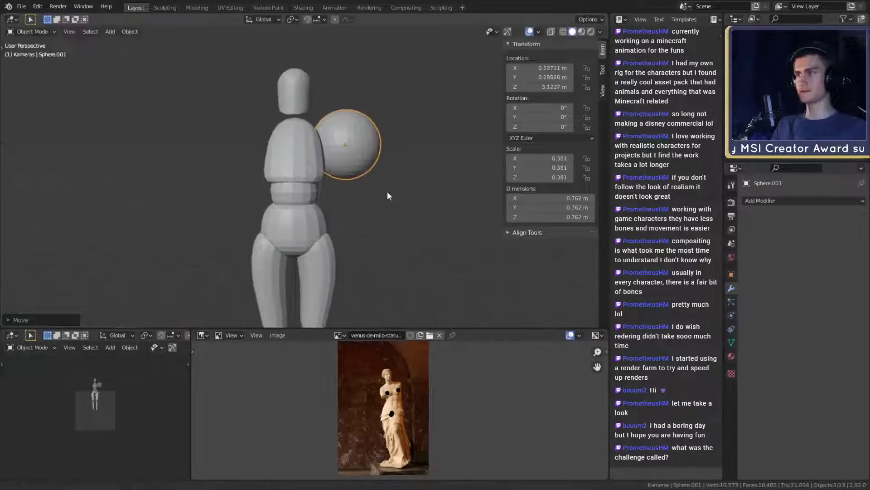
{"action": "middle_click_drag", "start_coordinate": [388, 196], "coordinate": [388, 206], "text": "shift"}
{"action": "left_click", "coordinate": [770, 201]}
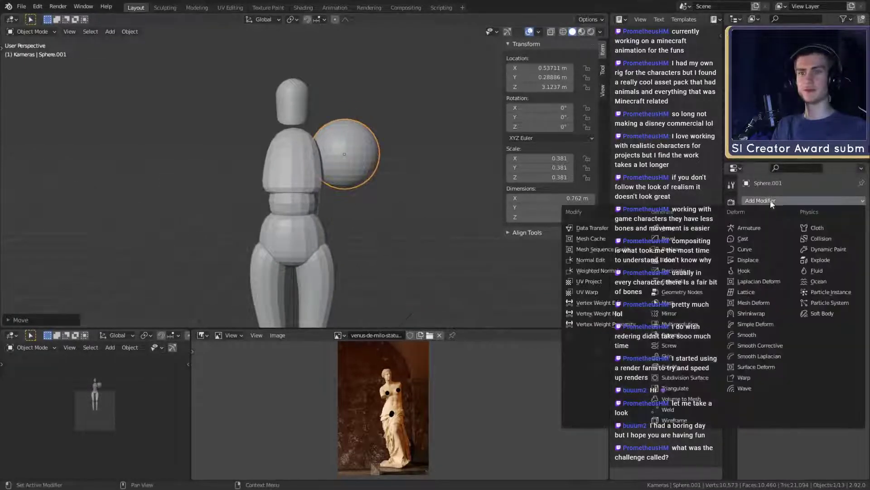
{"action": "left_click", "coordinate": [670, 313]}
{"action": "left_click", "coordinate": [849, 217]}
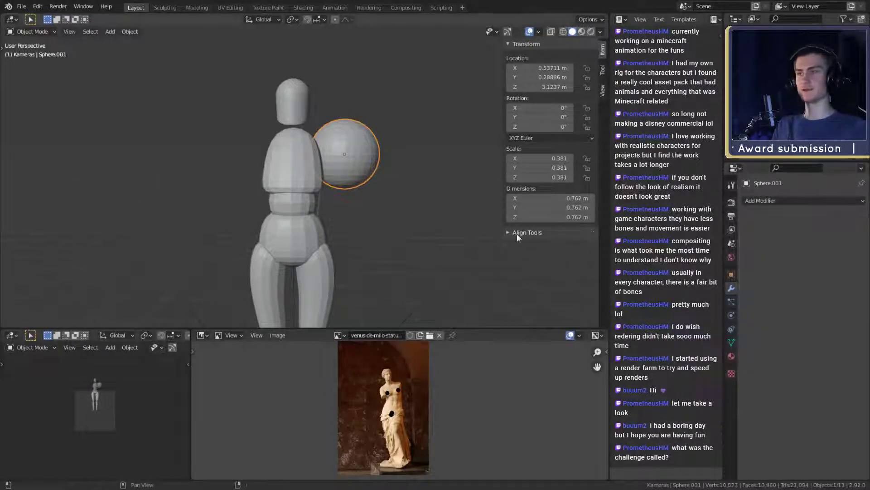
- Scale the sphere beside the chest down to 0.145
{"action": "middle_click_drag", "start_coordinate": [353, 231], "coordinate": [409, 199]}
{"action": "scroll", "coordinate": [317, 222], "scroll_direction": "up", "scroll_amount": 2}
{"action": "scroll", "coordinate": [424, 209], "scroll_direction": "up", "scroll_amount": 1}
{"action": "key", "text": "s"}
{"action": "left_click", "coordinate": [342, 217]}
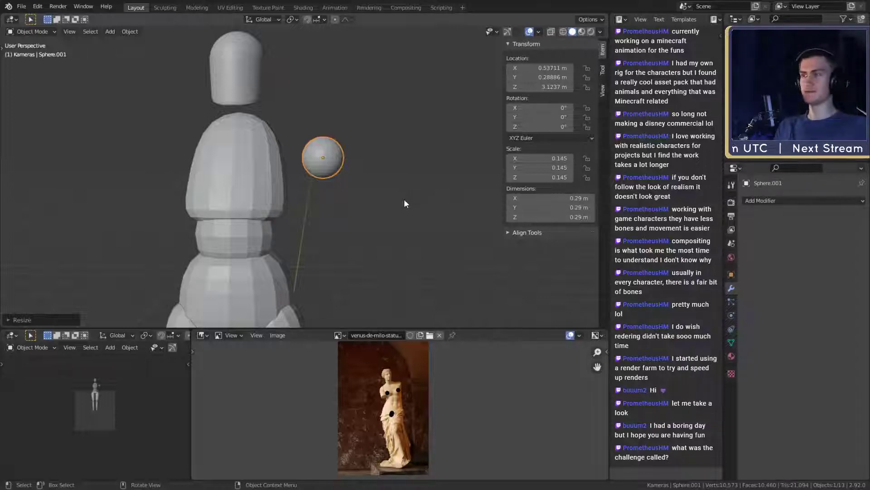
{"action": "scroll", "coordinate": [404, 197], "scroll_direction": "up", "scroll_amount": 2}
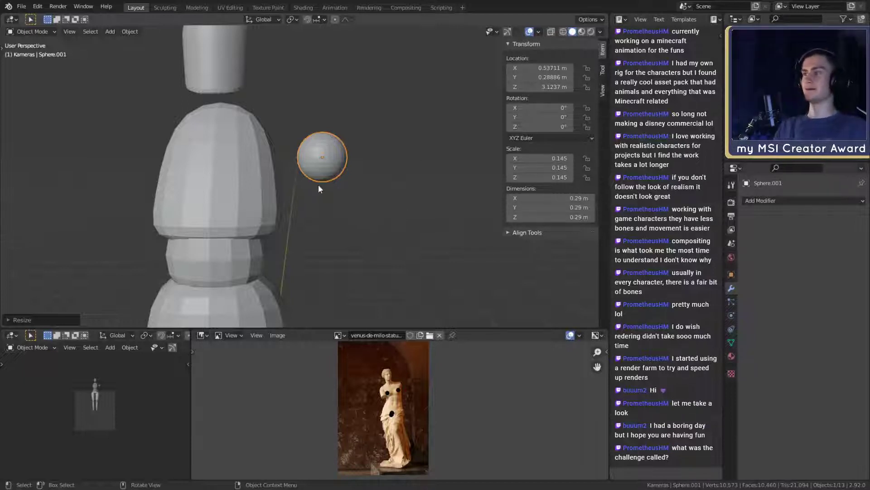
- Move the small sphere forward and up beside the top of the chest, to a height of about 3.3 m
{"action": "scroll", "coordinate": [317, 184], "scroll_direction": "down", "scroll_amount": 5}
{"action": "scroll", "coordinate": [326, 234], "scroll_direction": "up", "scroll_amount": 4}
{"action": "middle_click_drag", "start_coordinate": [327, 214], "coordinate": [336, 218]}
{"action": "key", "text": "g"}
{"action": "left_click", "coordinate": [301, 177]}
{"action": "middle_click_drag", "start_coordinate": [301, 177], "coordinate": [366, 207]}
{"action": "scroll", "coordinate": [366, 208], "scroll_direction": "up", "scroll_amount": 3}
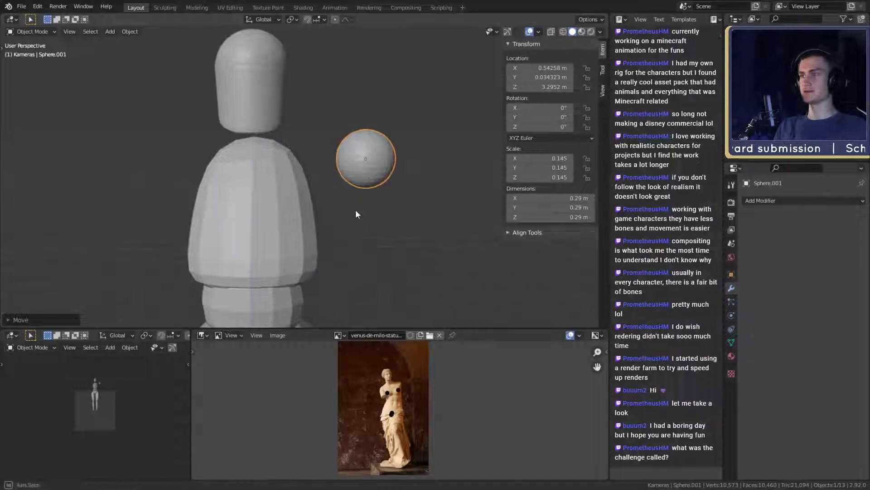
- Delete the shoulder sphere and add a cube mesh in its place
{"action": "key", "text": "Delete"}
{"action": "scroll", "coordinate": [380, 211], "scroll_direction": "down", "scroll_amount": 6}
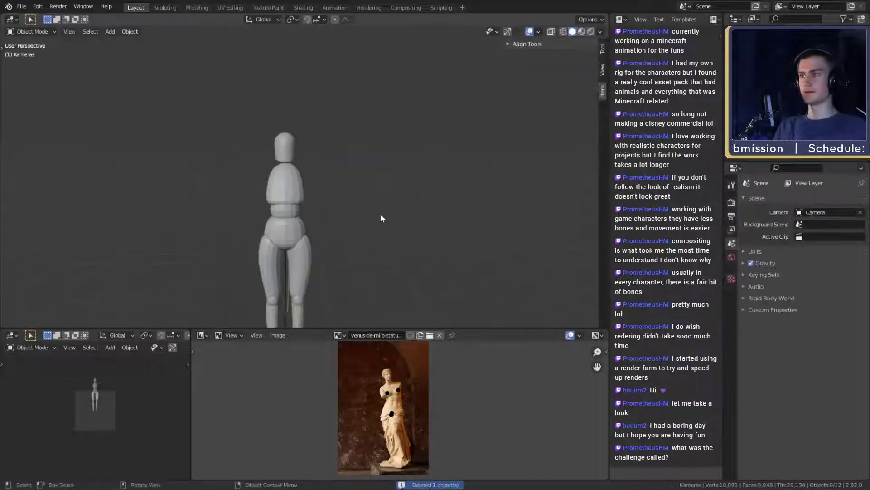
{"action": "middle_click_drag", "start_coordinate": [380, 213], "coordinate": [355, 165]}
{"action": "key", "text": "shift+a"}
{"action": "mouse_move", "coordinate": [350, 189]}
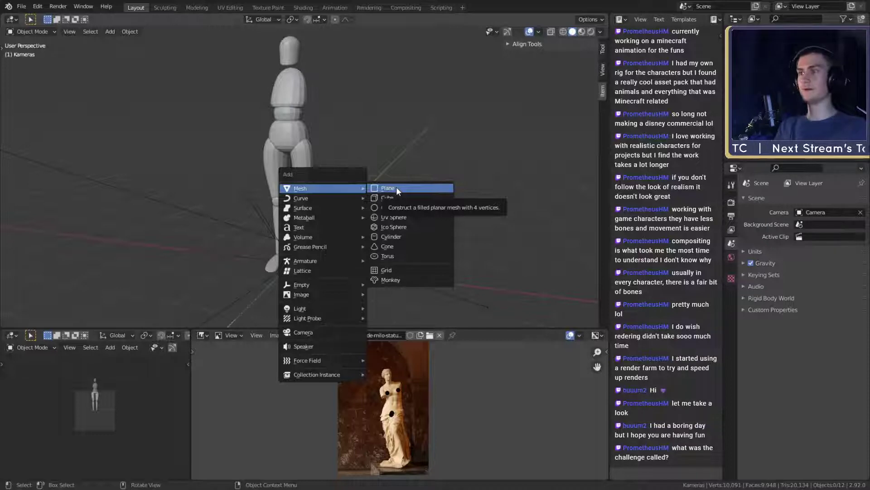
{"action": "left_click", "coordinate": [391, 198]}
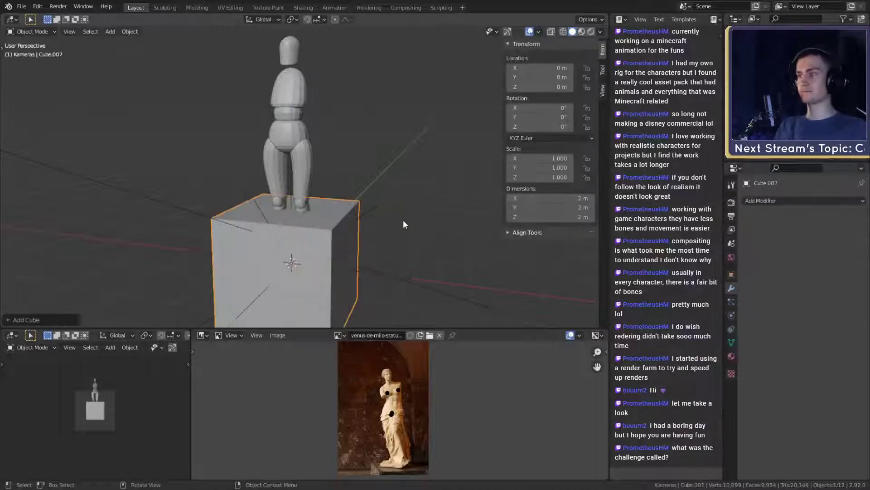
- Give the cube a level 2 Subdivision Surface modifier and move it up to chest height
{"action": "key", "text": "ctrl+2"}
{"action": "key", "text": "g"}
{"action": "left_click", "coordinate": [415, 122]}
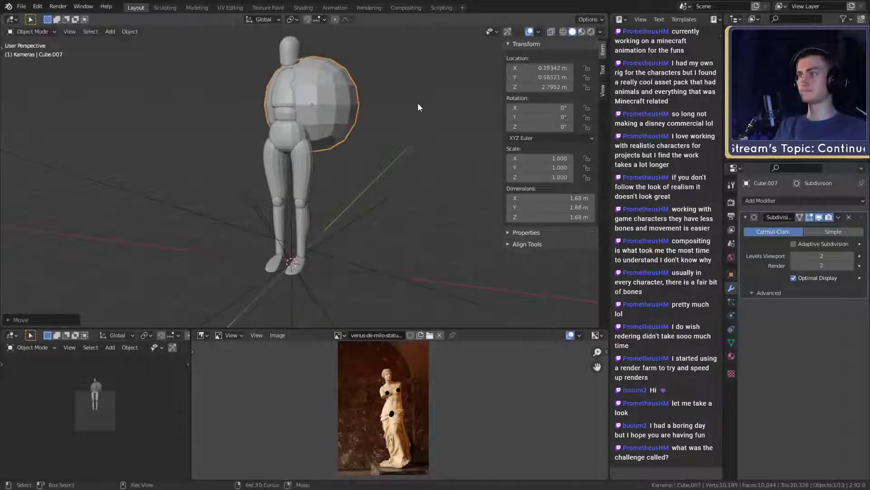
- Scale the subdivided cube down to about 0.25 and align it with the upper chest in depth
{"action": "middle_click_drag", "start_coordinate": [417, 103], "coordinate": [441, 91]}
{"action": "key", "text": "s"}
{"action": "left_click", "coordinate": [328, 155]}
{"action": "middle_click_drag", "start_coordinate": [393, 191], "coordinate": [301, 194]}
{"action": "key", "text": "g"}
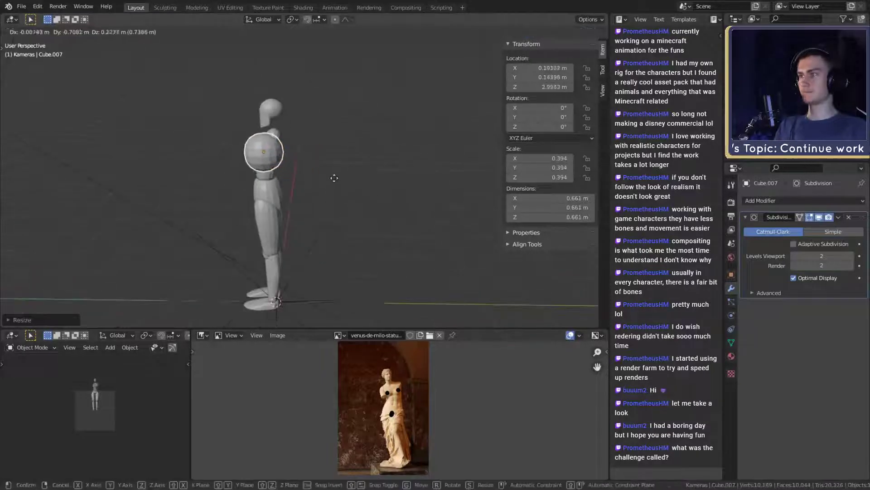
{"action": "left_click", "coordinate": [338, 169]}
{"action": "middle_click_drag", "start_coordinate": [338, 169], "coordinate": [445, 179]}
{"action": "scroll", "coordinate": [445, 179], "scroll_direction": "up", "scroll_amount": 4}
{"action": "left_click", "coordinate": [328, 169]}
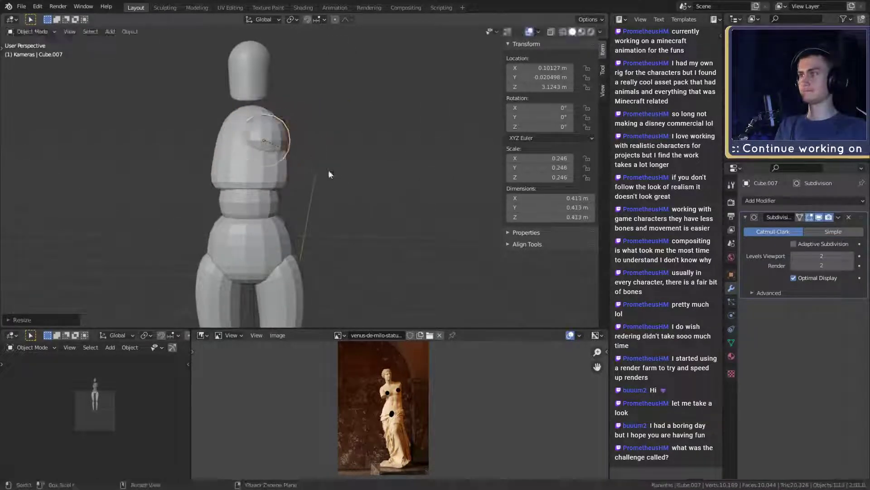
- Move the subdivided cube out beside the top of the chest and scale it down to 0.156
{"action": "key", "text": "g"}
{"action": "left_click", "coordinate": [357, 142]}
{"action": "middle_click_drag", "start_coordinate": [357, 141], "coordinate": [312, 193], "text": "shift"}
{"action": "scroll", "coordinate": [362, 176], "scroll_direction": "up", "scroll_amount": 3}
{"action": "scroll", "coordinate": [374, 186], "scroll_direction": "up", "scroll_amount": 2}
{"action": "scroll", "coordinate": [391, 202], "scroll_direction": "down", "scroll_amount": 2}
{"action": "scroll", "coordinate": [374, 188], "scroll_direction": "up", "scroll_amount": 2}
{"action": "key", "text": "s"}
{"action": "left_click", "coordinate": [385, 180]}
- Flatten the shoulder piece's mesh along the Z axis to about 0.15 m high in Edit Mode
{"action": "key", "text": "Tab"}
{"action": "key", "text": "s"}
{"action": "key", "text": "z"}
{"action": "left_click", "coordinate": [411, 173]}
{"action": "key", "text": "Tab"}
{"action": "scroll", "coordinate": [322, 179], "scroll_direction": "down", "scroll_amount": 5}
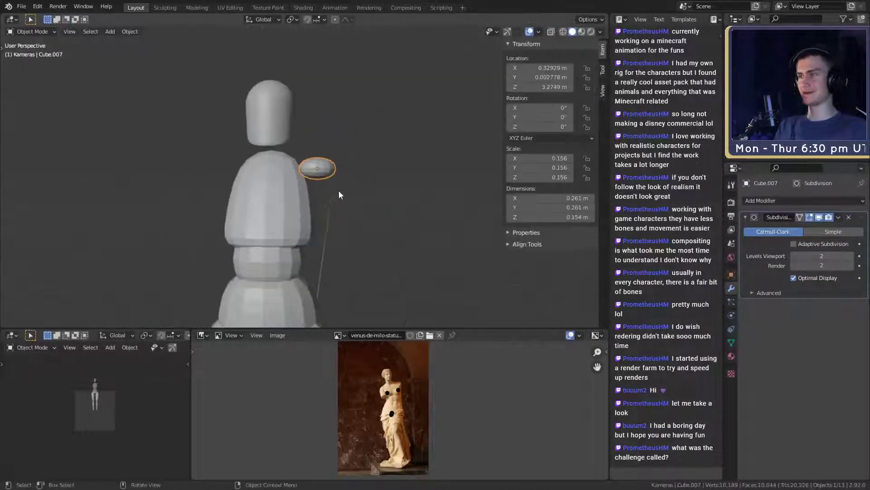
- Rotate the shoulder piece about 19° around the Y axis so it slopes away from the chest
{"action": "key", "text": "r"}
{"action": "key", "text": "y"}
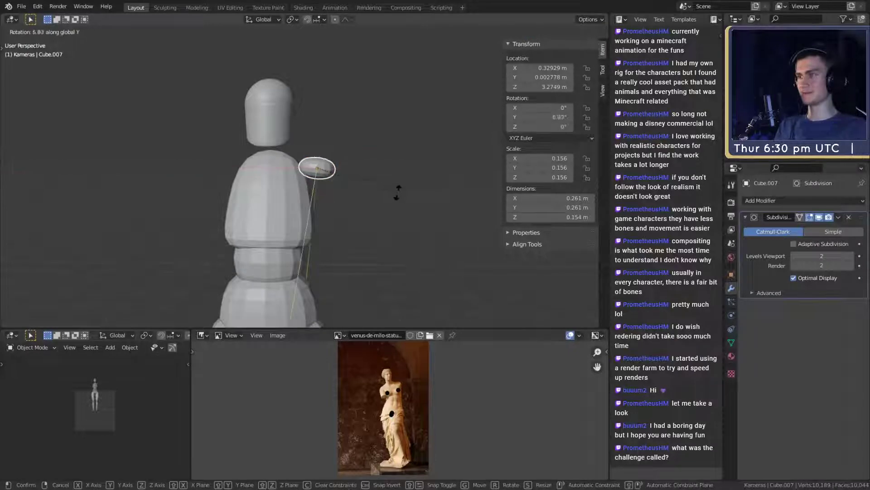
{"action": "left_click", "coordinate": [394, 192]}
{"action": "scroll", "coordinate": [335, 232], "scroll_direction": "up", "scroll_amount": 4}
- Select the outer end face of the shoulder mesh and narrow it along the Y axis
{"action": "middle_click_drag", "start_coordinate": [394, 194], "coordinate": [319, 202]}
{"action": "key", "text": "Tab"}
{"action": "key", "text": "3"}
{"action": "left_click", "coordinate": [313, 202]}
{"action": "key", "text": "s"}
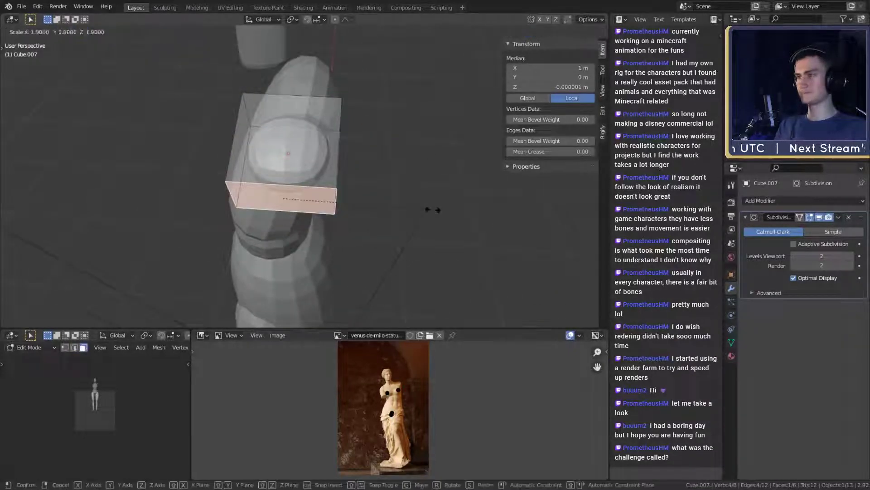
{"action": "key", "text": "y"}
{"action": "left_click", "coordinate": [372, 207]}
- Rotate the shoulder's outer end face around its local Z axis and return to Object Mode
{"action": "middle_click_drag", "start_coordinate": [369, 206], "coordinate": [399, 216]}
{"action": "key", "text": "r"}
{"action": "key", "text": "z"}
{"action": "right_click", "coordinate": [393, 257]}
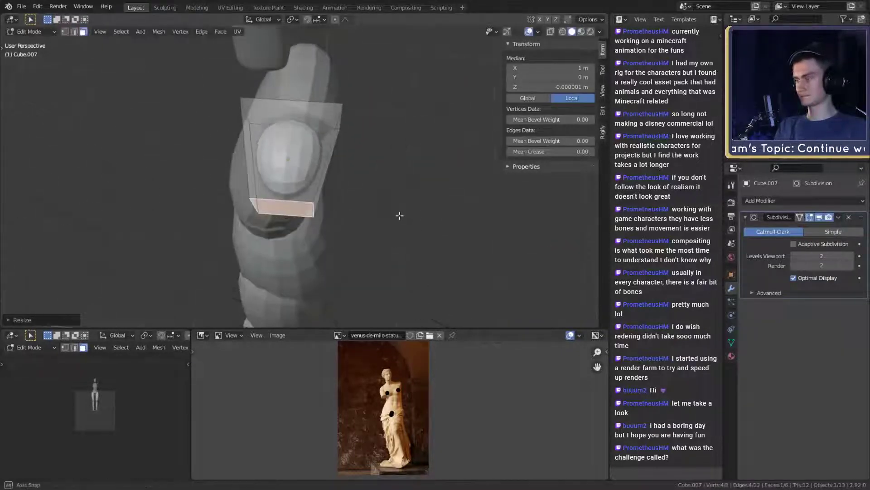
{"action": "key", "text": "r"}
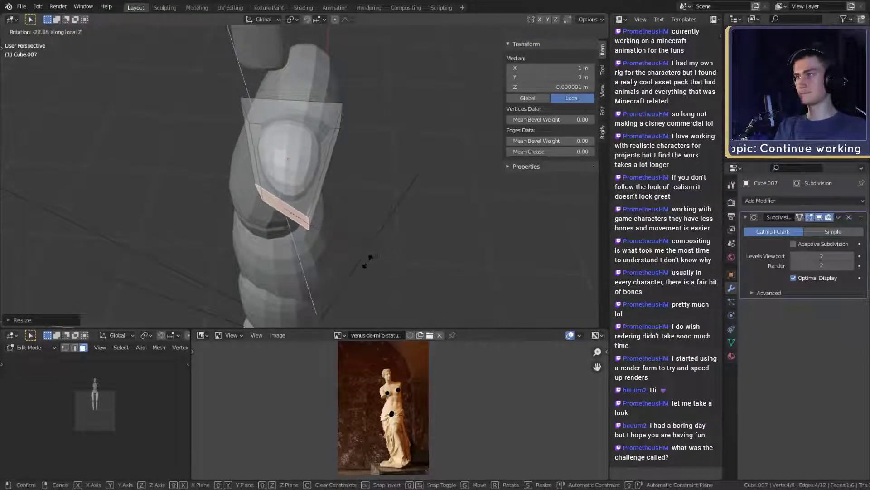
{"action": "left_click", "coordinate": [369, 254]}
{"action": "middle_click_drag", "start_coordinate": [369, 255], "coordinate": [385, 166]}
{"action": "key", "text": "Tab"}
- Scale the shoulder piece up to 0.204 and move it against the upper side of the chest
{"action": "scroll", "coordinate": [402, 191], "scroll_direction": "down", "scroll_amount": 4}
{"action": "scroll", "coordinate": [428, 181], "scroll_direction": "up", "scroll_amount": 2}
{"action": "scroll", "coordinate": [376, 194], "scroll_direction": "down", "scroll_amount": 7}
{"action": "scroll", "coordinate": [365, 196], "scroll_direction": "up", "scroll_amount": 5}
{"action": "key", "text": "s"}
{"action": "left_click", "coordinate": [388, 189]}
{"action": "key", "text": "g"}
{"action": "left_click", "coordinate": [244, 180]}
{"action": "key", "text": "g"}
{"action": "left_click", "coordinate": [384, 161]}
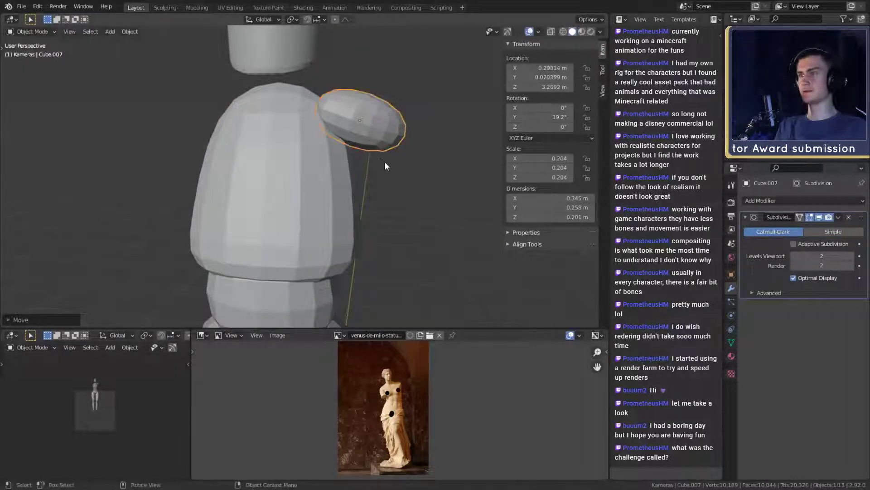
- Shift the shoulder piece slightly outward from the chest to about X 0.314 m
{"action": "scroll", "coordinate": [384, 161], "scroll_direction": "down", "scroll_amount": 5}
{"action": "scroll", "coordinate": [347, 196], "scroll_direction": "up", "scroll_amount": 4}
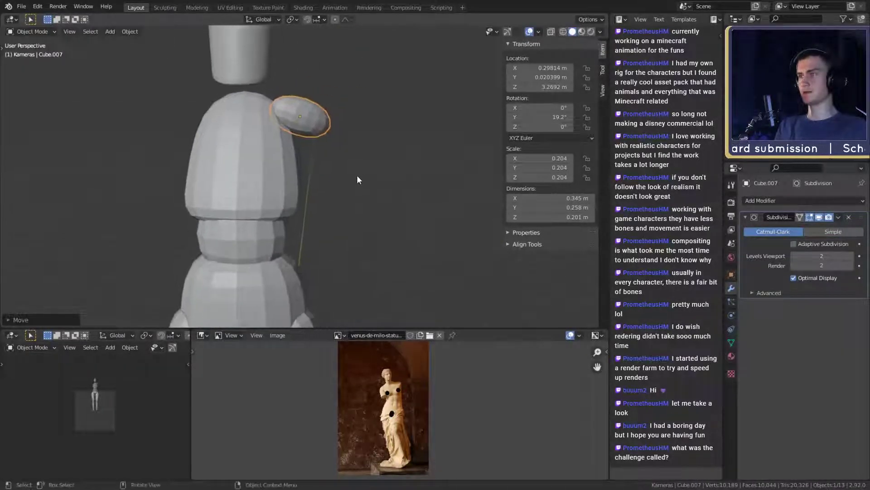
{"action": "key", "text": "g"}
{"action": "left_click", "coordinate": [361, 175]}
{"action": "scroll", "coordinate": [364, 189], "scroll_direction": "down", "scroll_amount": 4}
{"action": "scroll", "coordinate": [363, 167], "scroll_direction": "up", "scroll_amount": 3}
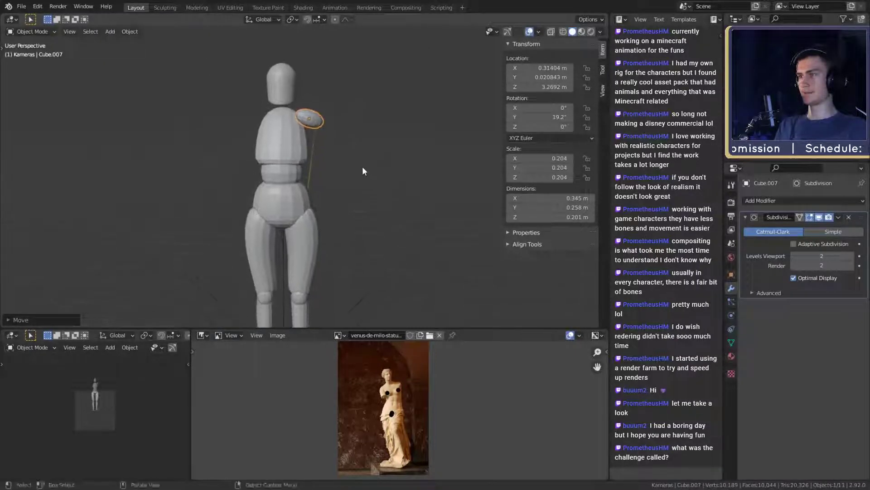
- Examine the shoulder piece's size and placement against the whole figure from near and far
{"action": "scroll", "coordinate": [364, 162], "scroll_direction": "up", "scroll_amount": 2}
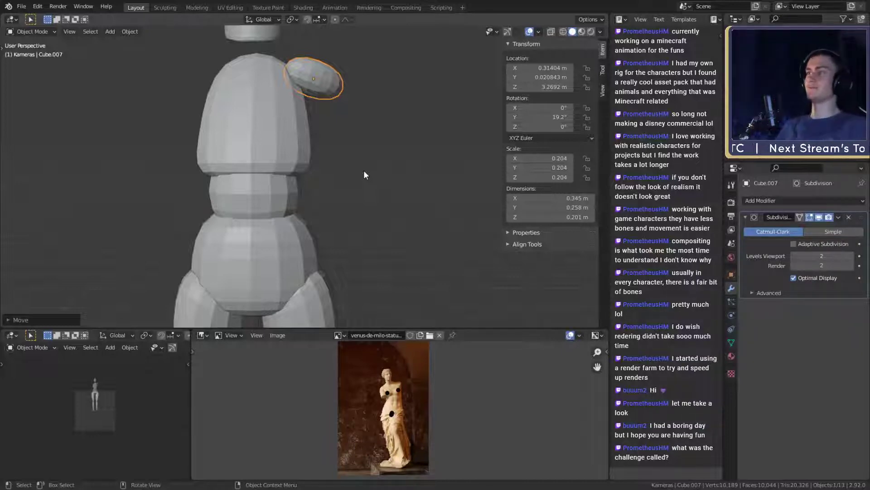
{"action": "scroll", "coordinate": [363, 169], "scroll_direction": "down", "scroll_amount": 5}
{"action": "scroll", "coordinate": [340, 179], "scroll_direction": "up", "scroll_amount": 5}
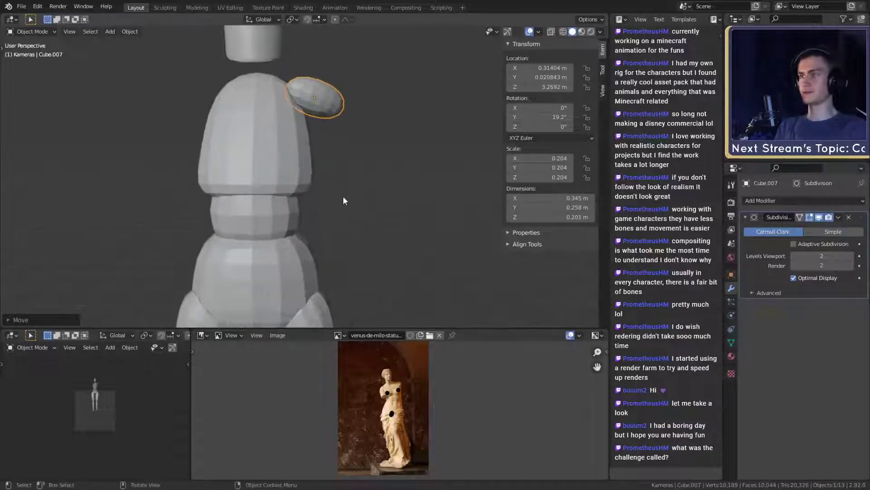
{"action": "scroll", "coordinate": [343, 196], "scroll_direction": "up", "scroll_amount": 3, "text": "shift"}
{"action": "scroll", "coordinate": [344, 198], "scroll_direction": "up", "scroll_amount": 1}
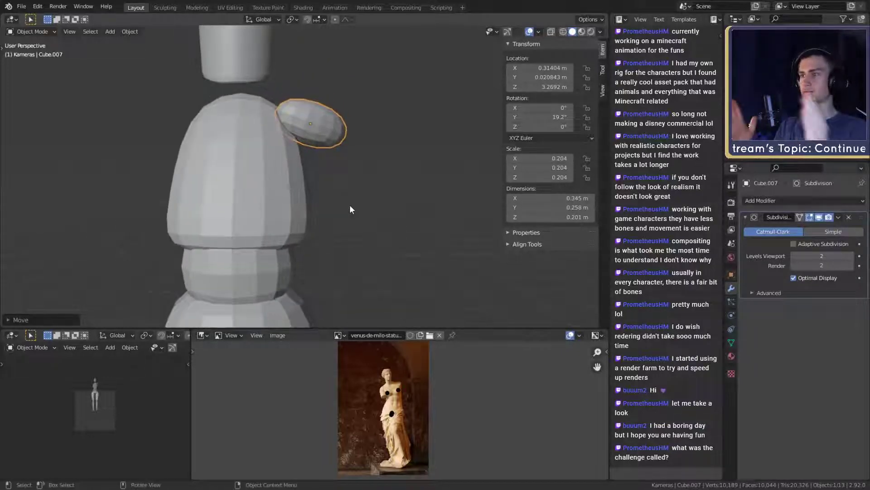
{"action": "scroll", "coordinate": [349, 241], "scroll_direction": "down", "scroll_amount": 5}
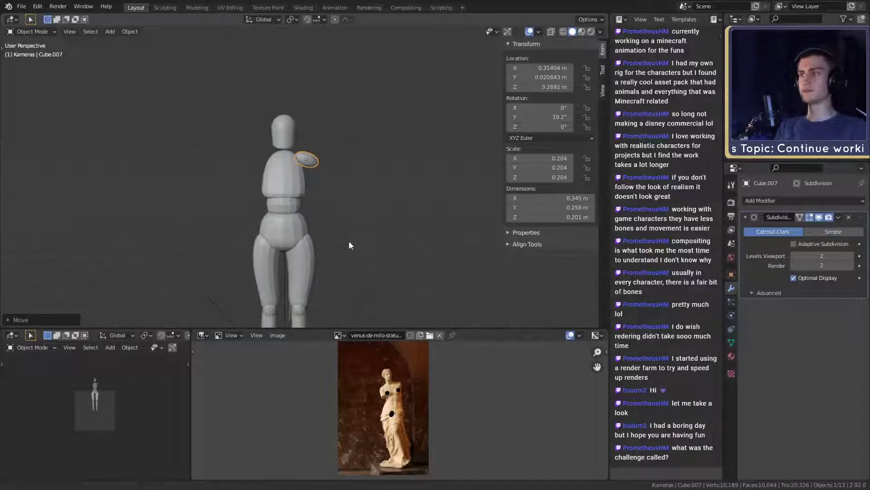
{"action": "scroll", "coordinate": [341, 245], "scroll_direction": "up", "scroll_amount": 5}
{"action": "mouse_move", "coordinate": [344, 208]}
{"action": "middle_mouse_down", "text": "shift"}
{"action": "mouse_move", "coordinate": [347, 222]}
{"action": "mouse_move", "coordinate": [363, 210]}
{"action": "mouse_move", "coordinate": [224, 248]}
{"action": "mouse_move", "coordinate": [401, 207]}
{"action": "mouse_move", "coordinate": [288, 262]}
{"action": "mouse_move", "coordinate": [337, 220]}
{"action": "mouse_move", "coordinate": [331, 189]}
{"action": "mouse_move", "coordinate": [350, 202]}
{"action": "mouse_move", "coordinate": [335, 199]}
{"action": "middle_mouse_up", "text": "shift"}
{"action": "scroll", "coordinate": [224, 248], "scroll_direction": "up", "scroll_amount": 2}
{"action": "scroll", "coordinate": [388, 208], "scroll_direction": "up", "scroll_amount": 3}
{"action": "scroll", "coordinate": [351, 244], "scroll_direction": "down", "scroll_amount": 7}
{"action": "middle_click_drag", "start_coordinate": [350, 244], "coordinate": [337, 214], "text": "shift"}
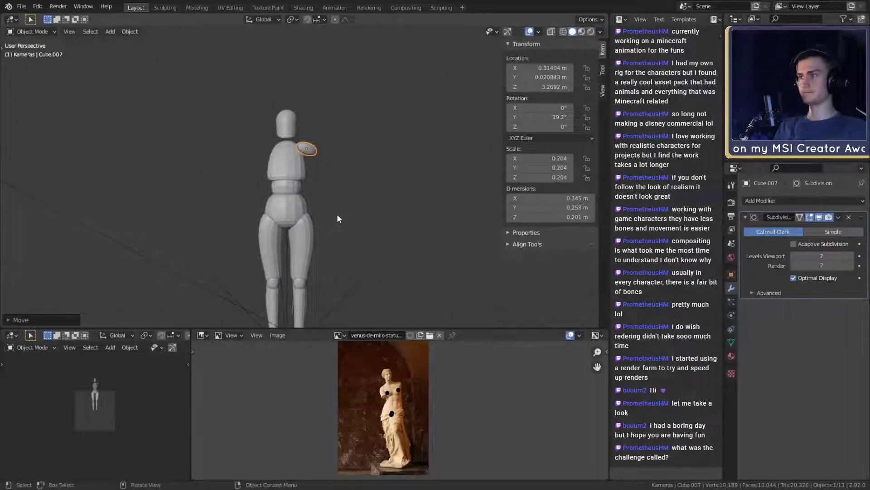
{"action": "scroll", "coordinate": [336, 214], "scroll_direction": "up", "scroll_amount": 7}
{"action": "middle_click_drag", "start_coordinate": [375, 157], "coordinate": [399, 178], "text": "shift"}
{"action": "scroll", "coordinate": [360, 199], "scroll_direction": "down", "scroll_amount": 1}
{"action": "scroll", "coordinate": [370, 216], "scroll_direction": "down", "scroll_amount": 2}
{"action": "scroll", "coordinate": [268, 212], "scroll_direction": "up", "scroll_amount": 4}
{"action": "scroll", "coordinate": [398, 178], "scroll_direction": "down", "scroll_amount": 4}
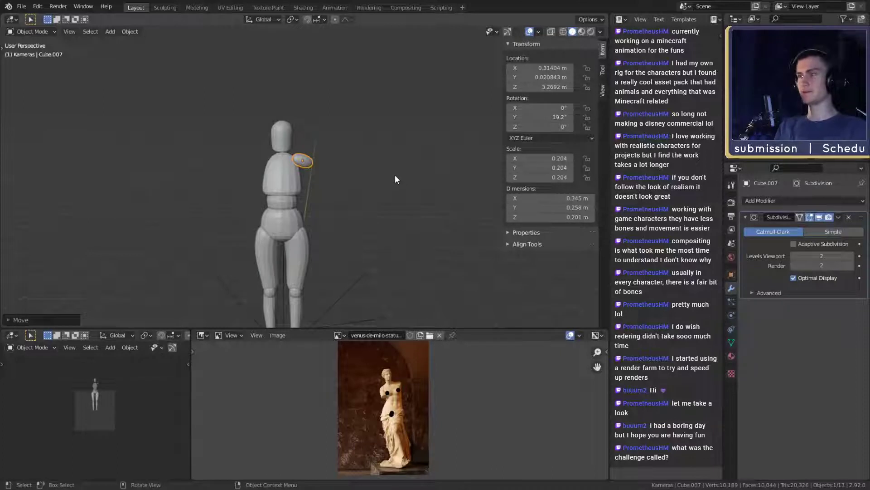
{"action": "scroll", "coordinate": [373, 208], "scroll_direction": "up", "scroll_amount": 5}
{"action": "middle_click_drag", "start_coordinate": [364, 206], "coordinate": [370, 201], "text": "shift"}
{"action": "scroll", "coordinate": [371, 201], "scroll_direction": "down", "scroll_amount": 5}
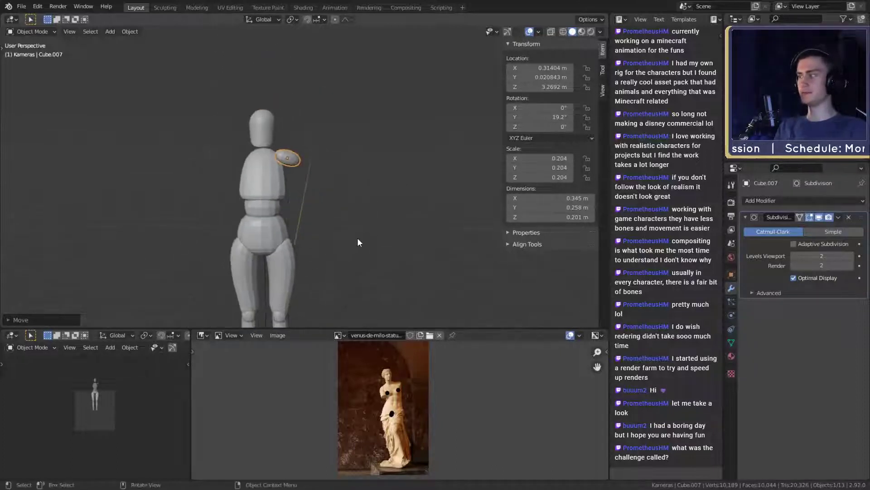
{"action": "scroll", "coordinate": [359, 204], "scroll_direction": "up", "scroll_amount": 4}
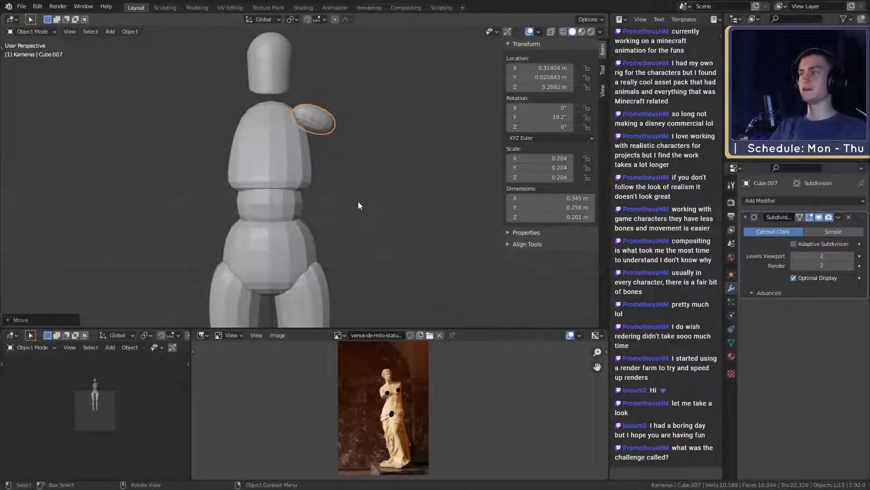
{"action": "scroll", "coordinate": [350, 201], "scroll_direction": "down", "scroll_amount": 5}
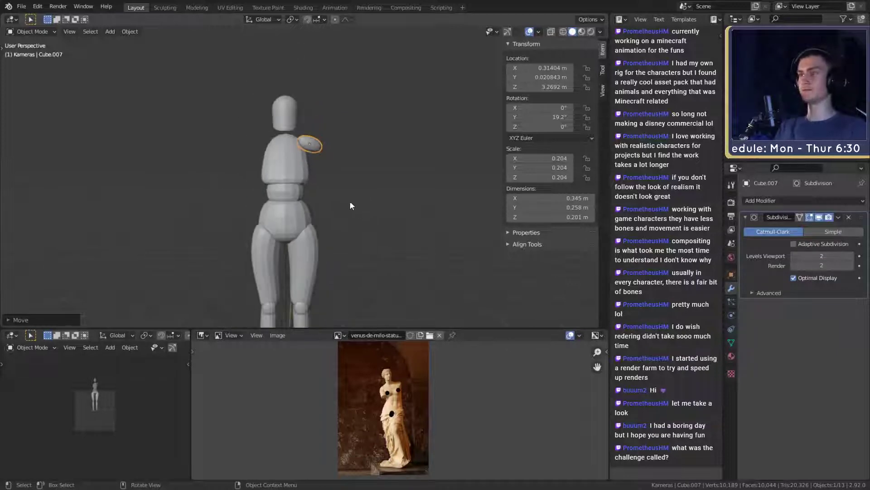
- Move the shoulder mesh's outer end face along the Y axis in Edit Mode
{"action": "scroll", "coordinate": [359, 200], "scroll_direction": "up", "scroll_amount": 6}
{"action": "middle_click_drag", "start_coordinate": [359, 209], "coordinate": [474, 159]}
{"action": "key", "text": "Tab"}
{"action": "key", "text": "g"}
{"action": "key", "text": "y"}
{"action": "left_click", "coordinate": [410, 157]}
{"action": "key", "text": "Tab"}
- Add another cube mesh to the scene for the next body part, leaving its size unchanged
{"action": "scroll", "coordinate": [398, 206], "scroll_direction": "down", "scroll_amount": 6}
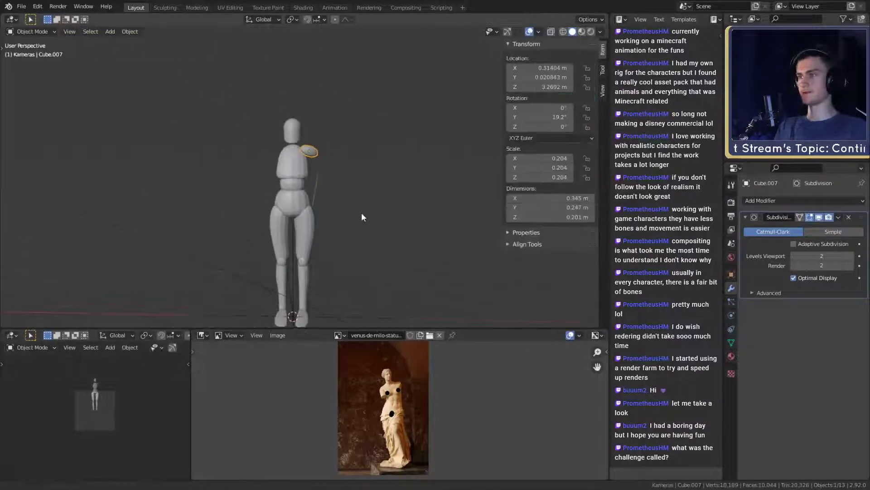
{"action": "middle_click_drag", "start_coordinate": [361, 212], "coordinate": [342, 203]}
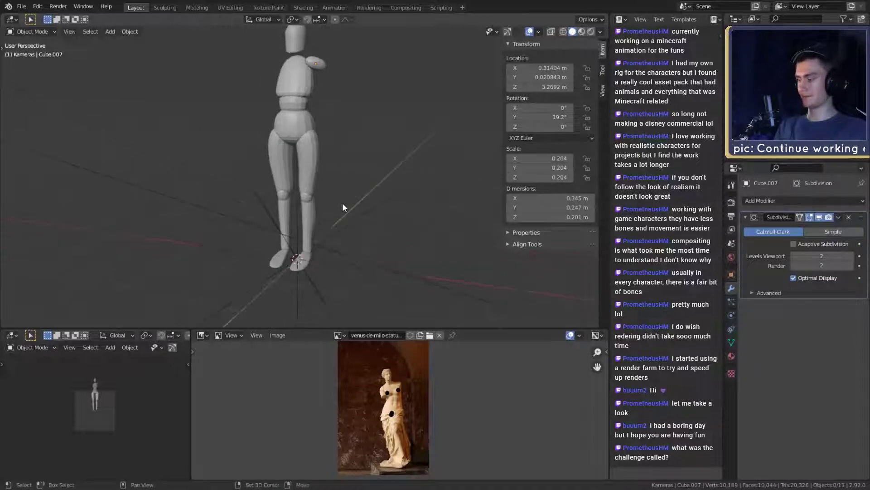
{"action": "key", "text": "shift+a"}
{"action": "mouse_move", "coordinate": [342, 202]}
{"action": "left_click", "coordinate": [380, 213]}
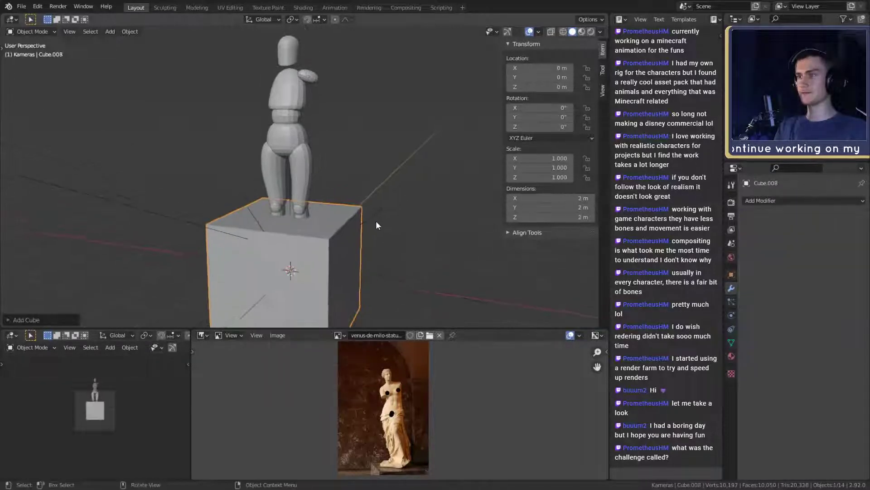
{"action": "key", "text": "s"}
{"action": "right_click", "coordinate": [346, 268]}
- Examine the statue's upper body and arms up close in the reference photo
{"action": "middle_click_drag", "start_coordinate": [346, 267], "coordinate": [347, 256]}
{"action": "scroll", "coordinate": [393, 411], "scroll_direction": "up", "scroll_amount": 5}
{"action": "mouse_move", "coordinate": [394, 410]}
{"action": "middle_mouse_down"}
{"action": "mouse_move", "coordinate": [384, 383]}
{"action": "mouse_move", "coordinate": [396, 415]}
{"action": "middle_mouse_up"}
{"action": "scroll", "coordinate": [396, 415], "scroll_direction": "down", "scroll_amount": 5}
{"action": "scroll", "coordinate": [348, 263], "scroll_direction": "down", "scroll_amount": 2}
{"action": "middle_click_drag", "start_coordinate": [344, 263], "coordinate": [367, 248]}
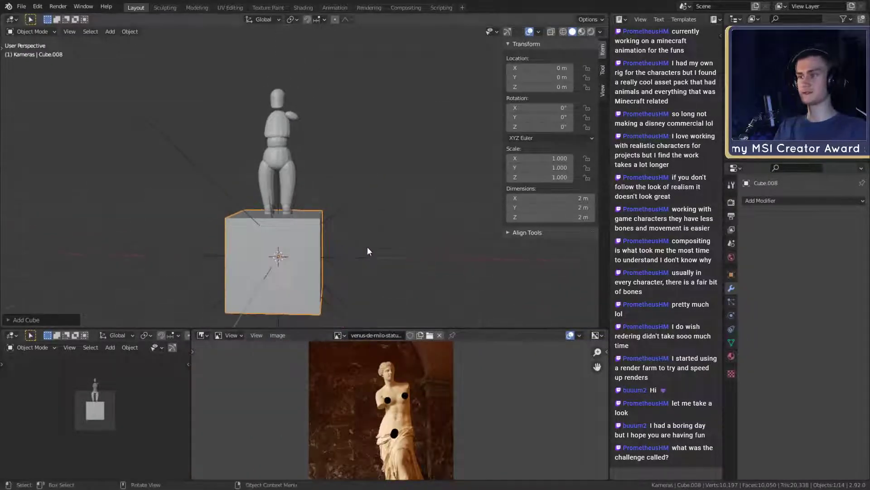
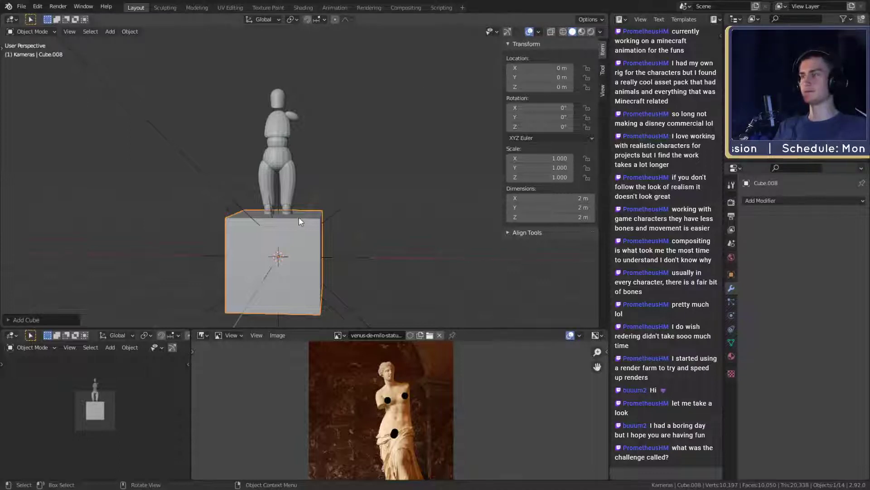
- Give the new cube a level 2 Subdivision Surface modifier
{"action": "scroll", "coordinate": [299, 217], "scroll_direction": "up", "scroll_amount": 3}
{"action": "middle_click_drag", "start_coordinate": [323, 177], "coordinate": [350, 241]}
{"action": "scroll", "coordinate": [344, 252], "scroll_direction": "down", "scroll_amount": 2}
{"action": "key", "text": "ctrl+2"}
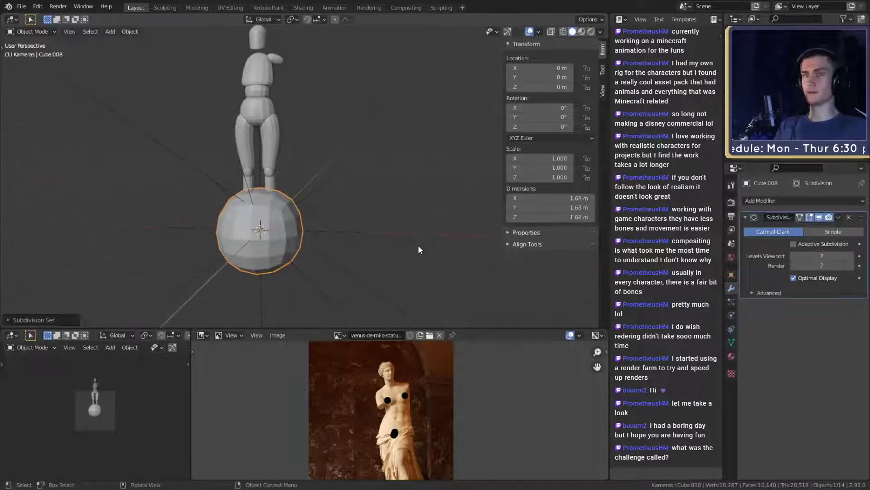
- Scale the new cube down to about 0.385 and place it beside the shoulder at about X 0.86 m, Z 3.04 m
{"action": "key", "text": "s"}
{"action": "left_click", "coordinate": [351, 242]}
{"action": "key", "text": "g"}
{"action": "left_click", "coordinate": [390, 135]}
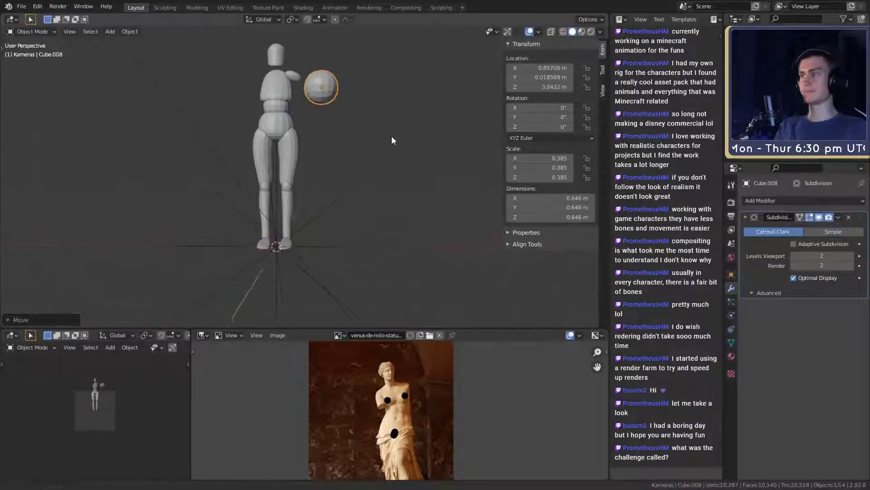
{"action": "scroll", "coordinate": [387, 136], "scroll_direction": "up", "scroll_amount": 4}
{"action": "scroll", "coordinate": [385, 200], "scroll_direction": "down", "scroll_amount": 5}
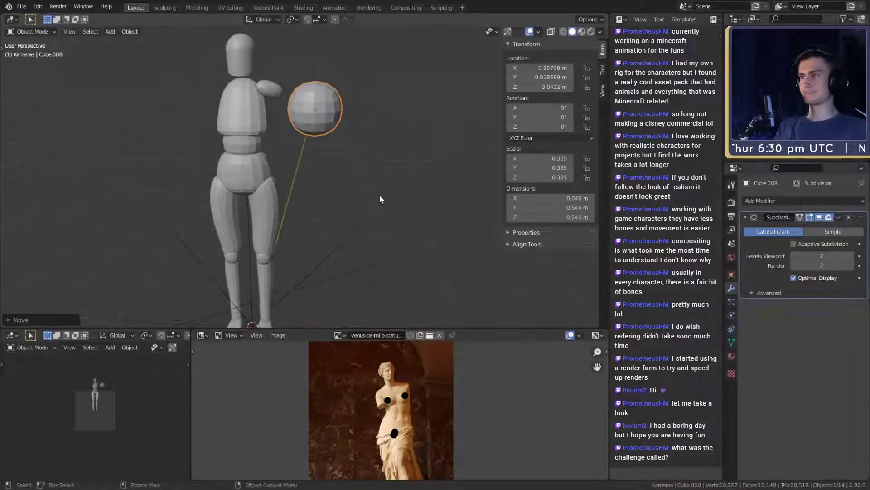
- Stretch the new cube along the X axis to an X scale of about 1.56
{"action": "key", "text": "Tab"}
{"action": "key", "text": "Tab"}
{"action": "key", "text": "s"}
{"action": "key", "text": "x"}
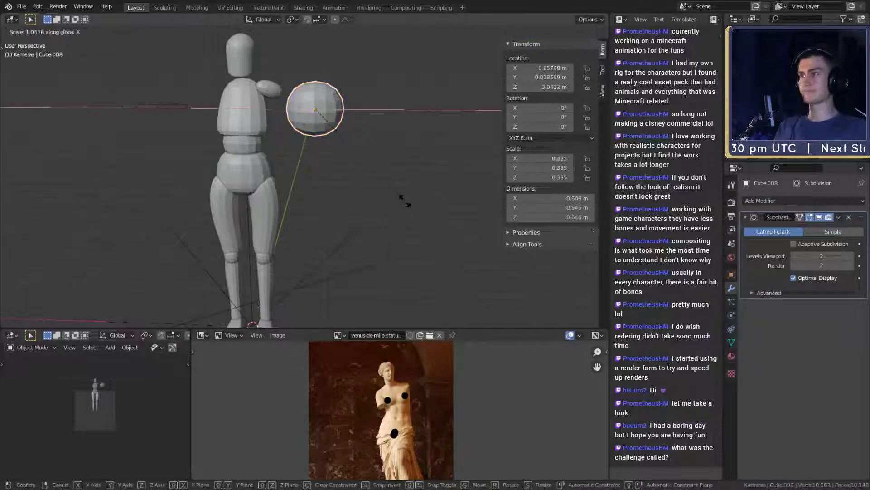
{"action": "left_click", "coordinate": [195, 175]}
{"action": "middle_click_drag", "start_coordinate": [317, 169], "coordinate": [309, 208]}
{"action": "scroll", "coordinate": [329, 201], "scroll_direction": "up", "scroll_amount": 1}
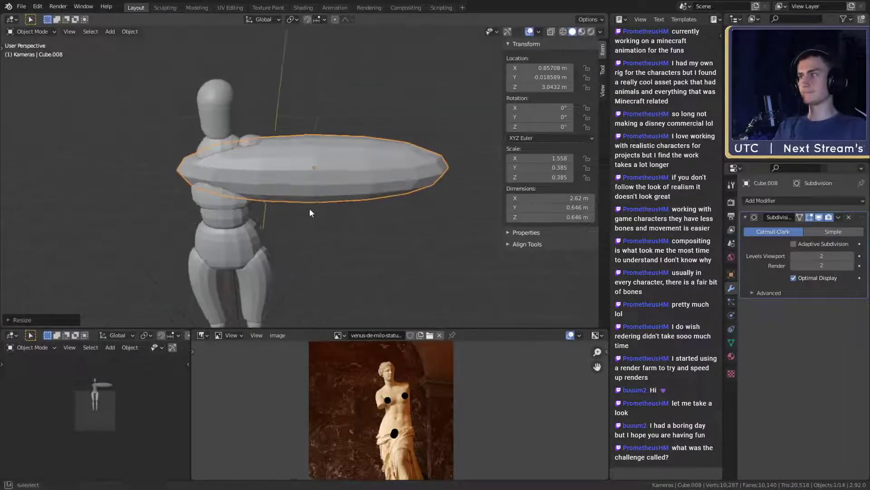
- Add two loop cuts across the stretched cube's length and spread them along X toward its ends
{"action": "key", "text": "Tab"}
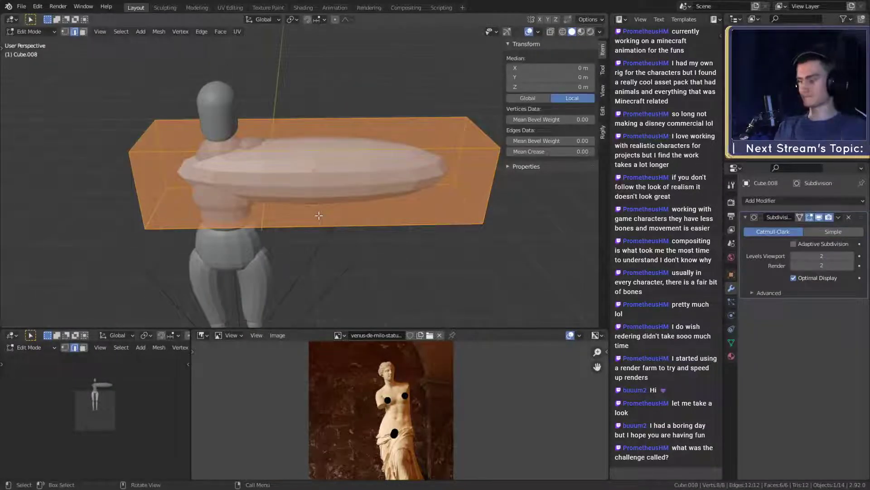
{"action": "key", "text": "ctrl+r"}
{"action": "scroll", "coordinate": [318, 217], "scroll_direction": "up", "scroll_amount": 1}
{"action": "left_click", "coordinate": [318, 216]}
{"action": "right_click", "coordinate": [410, 225]}
{"action": "key", "text": "s"}
{"action": "key", "text": "x"}
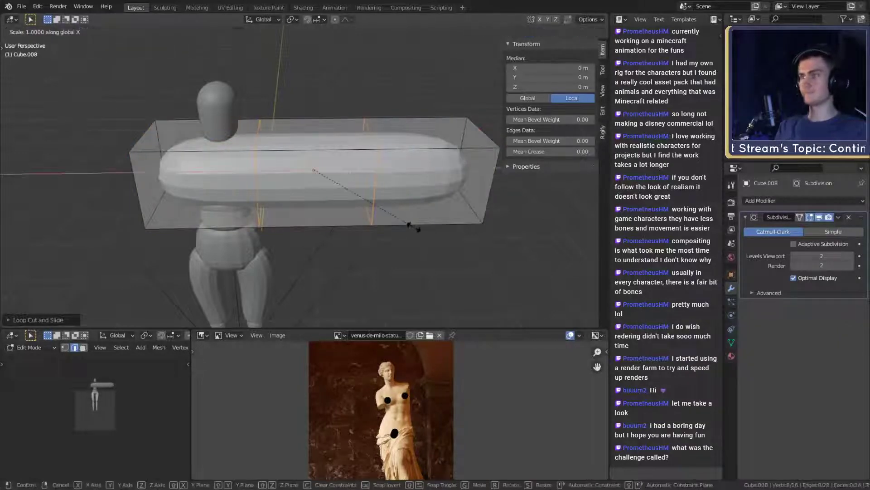
{"action": "left_click", "coordinate": [584, 230]}
{"action": "scroll", "coordinate": [415, 215], "scroll_direction": "down", "scroll_amount": 3}
{"action": "middle_click_drag", "start_coordinate": [376, 219], "coordinate": [368, 211]}
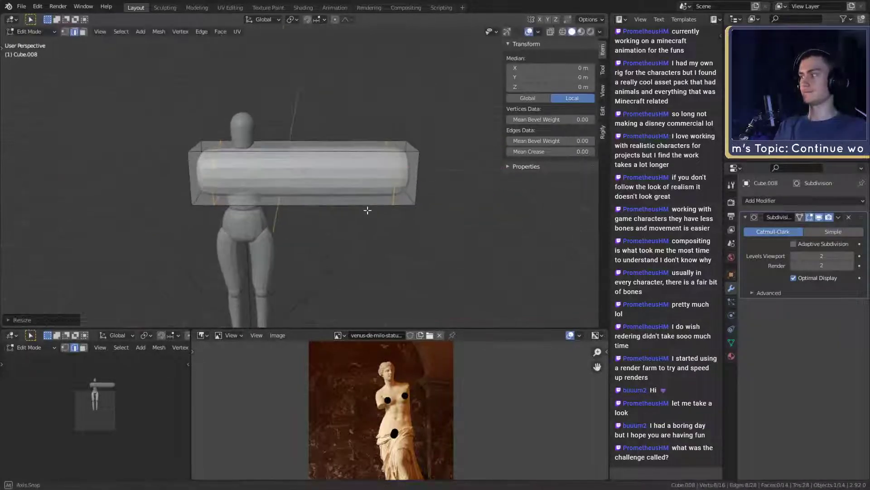
- Scale the whole arm piece down uniformly in Object Mode to about 0.85 m long
{"action": "key", "text": "Tab"}
{"action": "key", "text": "s"}
{"action": "left_click", "coordinate": [344, 205]}
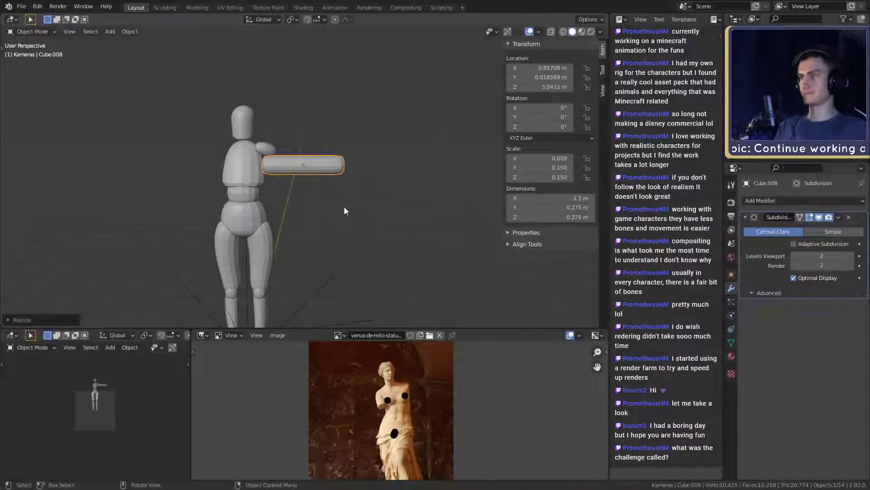
{"action": "scroll", "coordinate": [358, 199], "scroll_direction": "up", "scroll_amount": 3}
{"action": "key", "text": "s"}
{"action": "left_click", "coordinate": [384, 204]}
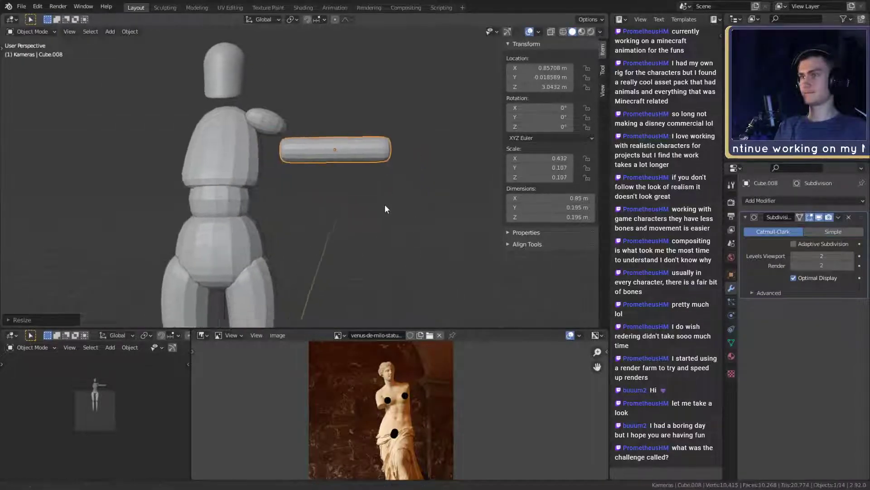
- Try tilting the arm piece about the Y axis, and clear its rotation
{"action": "middle_click_drag", "start_coordinate": [384, 209], "coordinate": [247, 197]}
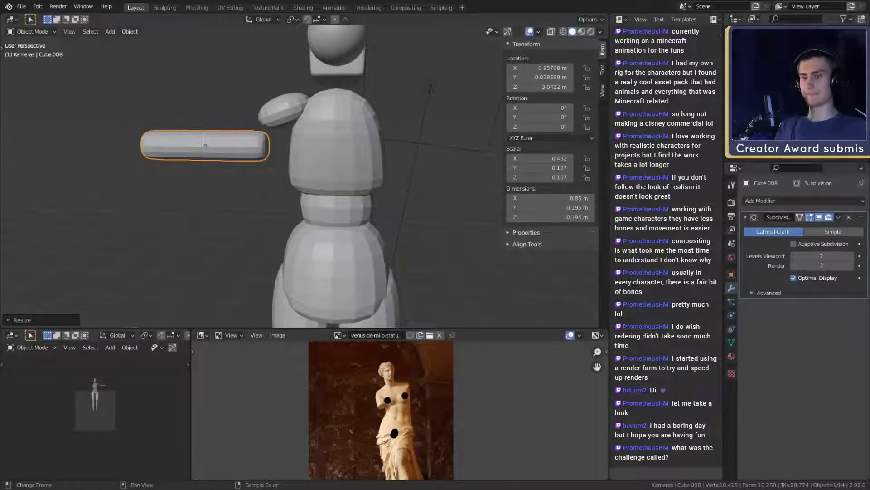
{"action": "scroll", "coordinate": [218, 198], "scroll_direction": "up", "scroll_amount": 2}
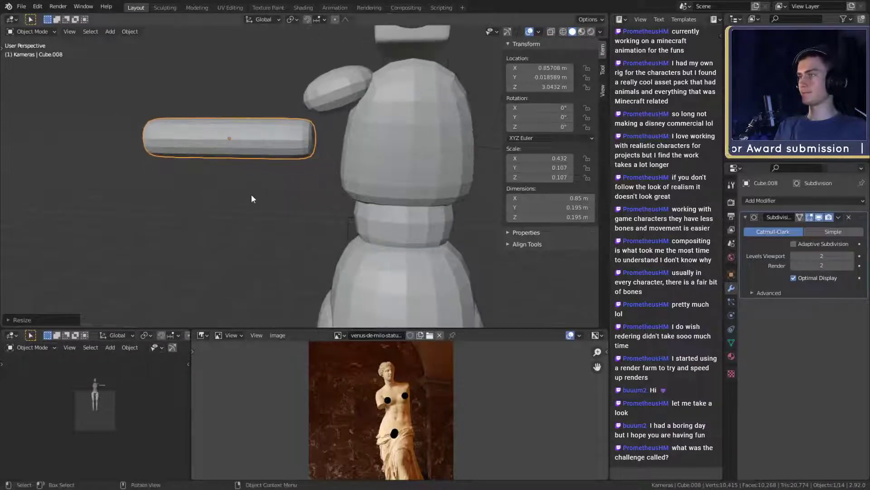
{"action": "middle_click_drag", "start_coordinate": [251, 199], "coordinate": [323, 202]}
{"action": "scroll", "coordinate": [318, 190], "scroll_direction": "down", "scroll_amount": 4}
{"action": "left_click", "coordinate": [324, 201]}
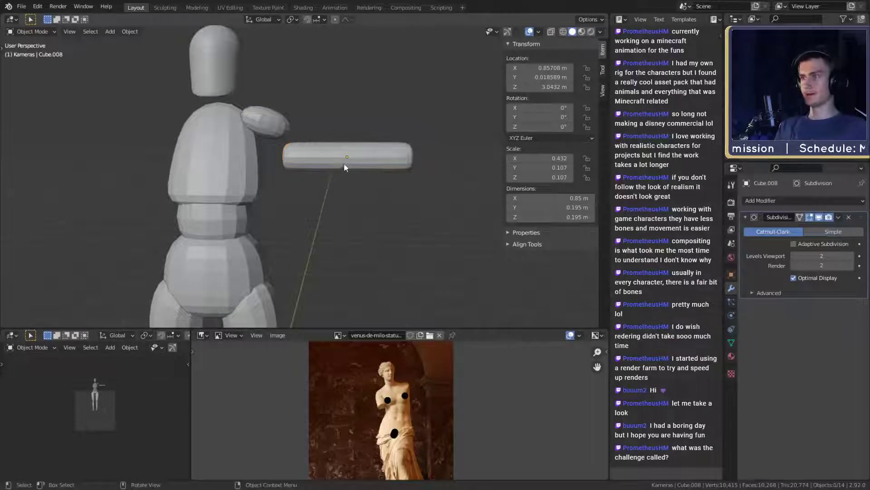
{"action": "key", "text": "r"}
{"action": "key", "text": "x"}
{"action": "key", "text": "y"}
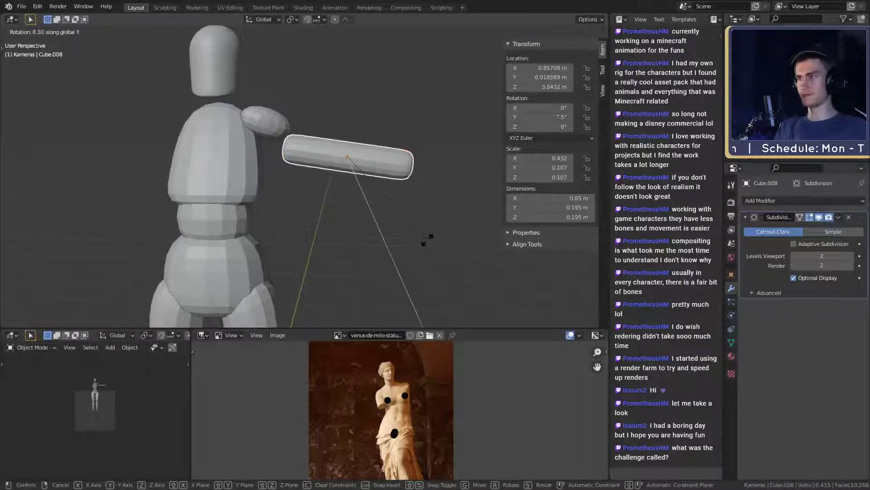
{"action": "left_click", "coordinate": [418, 251]}
{"action": "middle_click_drag", "start_coordinate": [323, 226], "coordinate": [343, 206]}
{"action": "scroll", "coordinate": [362, 199], "scroll_direction": "down", "scroll_amount": 2}
{"action": "key", "text": "alt+r"}
- Select the arm piece's outer end face in Edit Mode and try scaling it
{"action": "key", "text": "Tab"}
{"action": "scroll", "coordinate": [381, 216], "scroll_direction": "up", "scroll_amount": 2}
{"action": "key", "text": "3"}
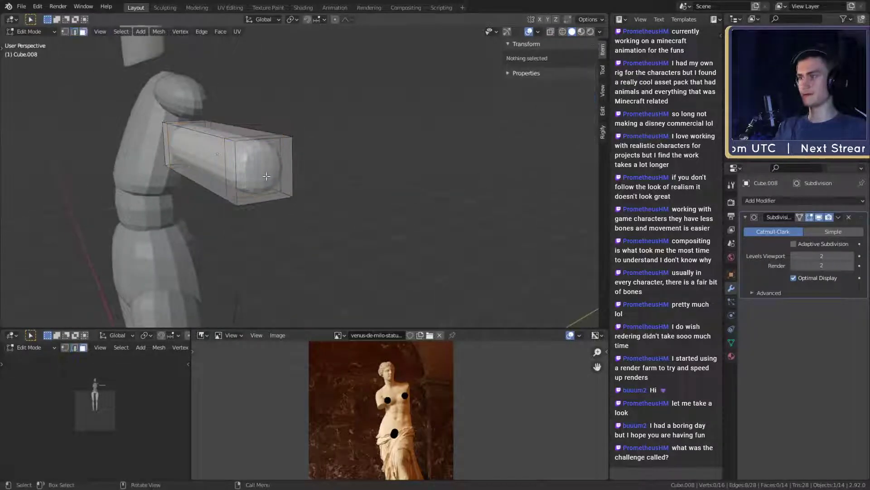
{"action": "left_click", "coordinate": [268, 170]}
{"action": "middle_click_drag", "start_coordinate": [272, 169], "coordinate": [339, 161]}
{"action": "key", "text": "s"}
{"action": "right_click", "coordinate": [410, 166]}
{"action": "middle_click_drag", "start_coordinate": [412, 165], "coordinate": [377, 83]}
- Taper the arm by scaling its outer end face to about 0.76 using Smooth proportional editing with a size of about 0.47
{"action": "scroll", "coordinate": [393, 170], "scroll_direction": "down", "scroll_amount": 6}
{"action": "scroll", "coordinate": [363, 171], "scroll_direction": "up", "scroll_amount": 4}
{"action": "left_click", "coordinate": [336, 21]}
{"action": "left_click", "coordinate": [349, 20]}
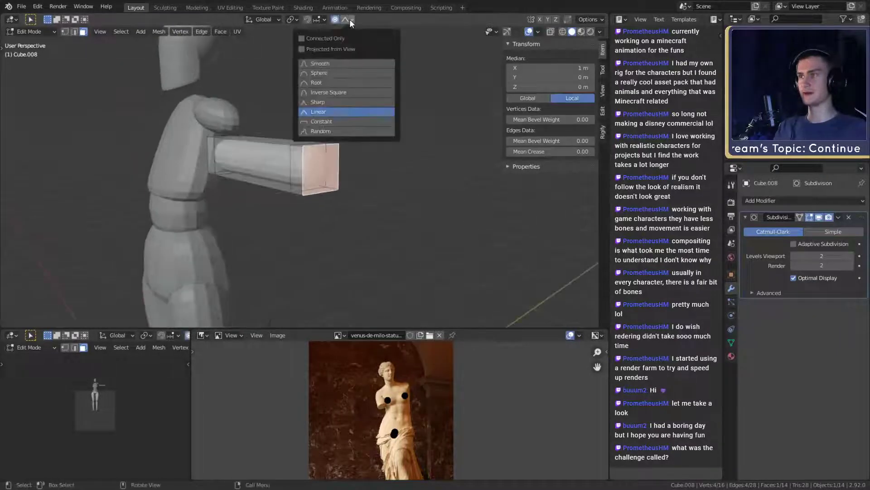
{"action": "left_click", "coordinate": [333, 67]}
{"action": "middle_click_drag", "start_coordinate": [382, 192], "coordinate": [436, 192]}
{"action": "key", "text": "s"}
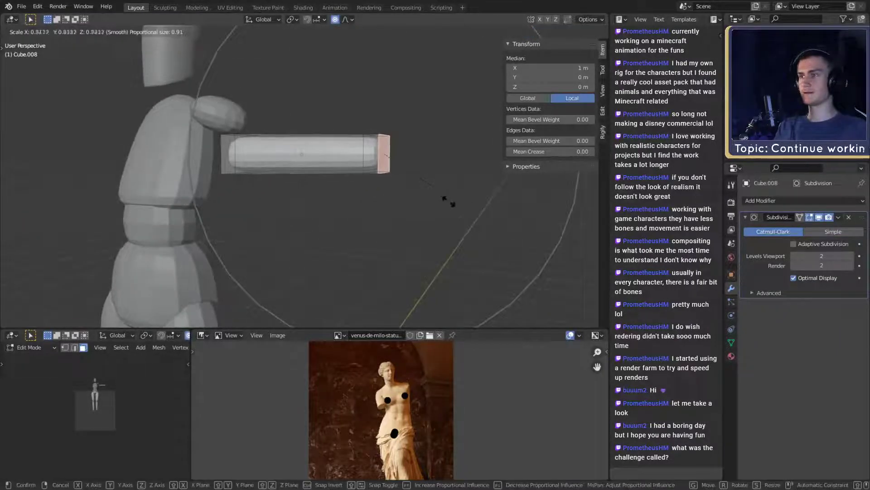
{"action": "scroll", "coordinate": [444, 201], "scroll_direction": "up", "scroll_amount": 8}
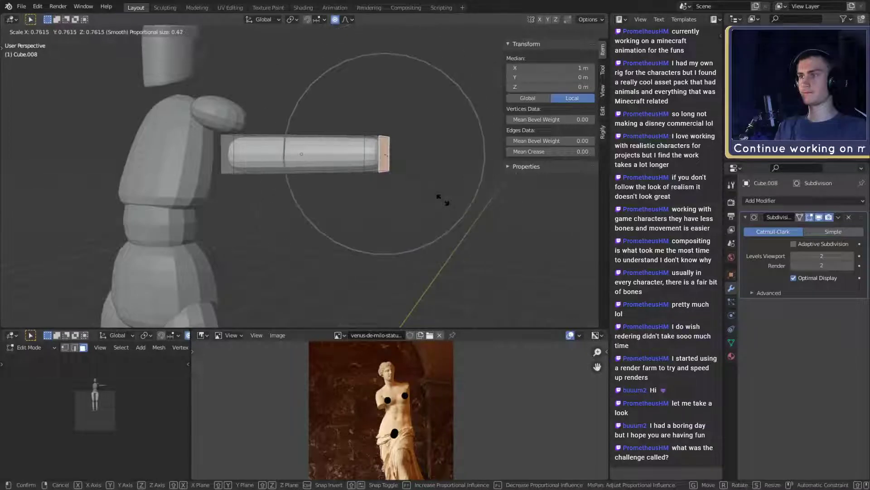
{"action": "left_click", "coordinate": [443, 199]}
- Examine the tapered arm piece from several angles, with and without its edit cage
{"action": "middle_click_drag", "start_coordinate": [427, 200], "coordinate": [199, 222]}
{"action": "scroll", "coordinate": [391, 212], "scroll_direction": "up", "scroll_amount": 1}
{"action": "key", "text": "Tab"}
{"action": "scroll", "coordinate": [391, 211], "scroll_direction": "down", "scroll_amount": 3}
{"action": "scroll", "coordinate": [330, 215], "scroll_direction": "up", "scroll_amount": 3}
{"action": "scroll", "coordinate": [336, 210], "scroll_direction": "up", "scroll_amount": 2}
{"action": "key", "text": "Tab"}
{"action": "middle_click_drag", "start_coordinate": [330, 215], "coordinate": [414, 205]}
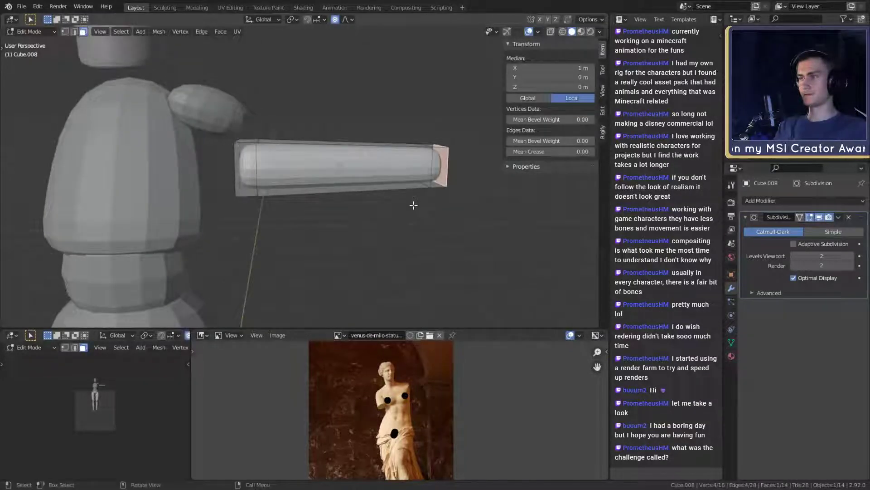
- Move the arm piece against the shoulder in the front view, to about X 0.62 m and Z 3.21 m
{"action": "key", "text": "Tab"}
{"action": "scroll", "coordinate": [399, 208], "scroll_direction": "down", "scroll_amount": 7}
{"action": "middle_click_drag", "start_coordinate": [364, 216], "coordinate": [358, 191], "text": "shift"}
{"action": "key", "text": "KP_1"}
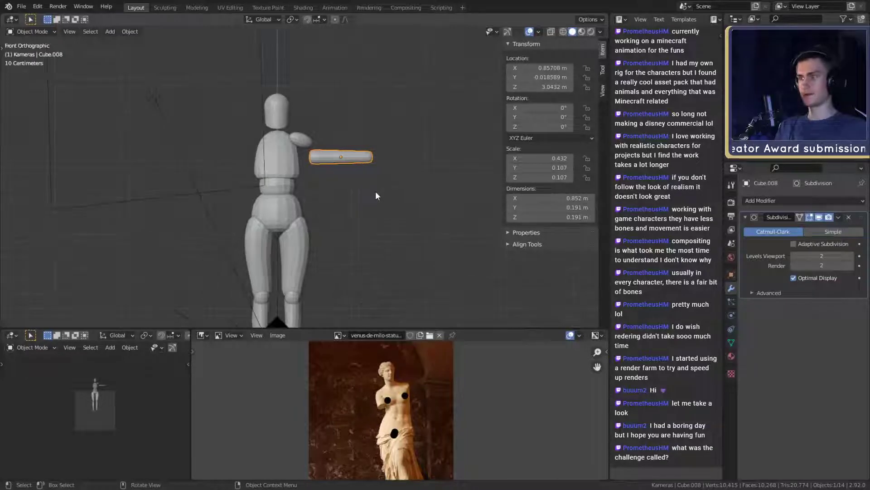
{"action": "key", "text": "g"}
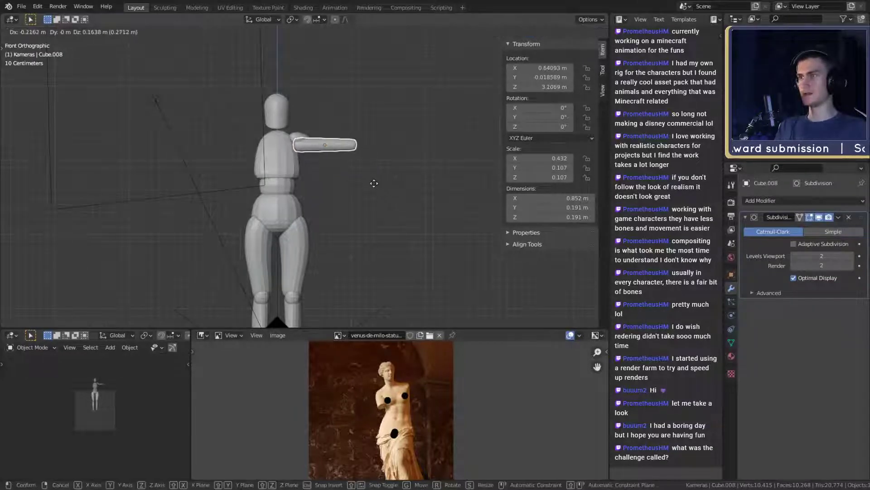
{"action": "left_click", "coordinate": [372, 182]}
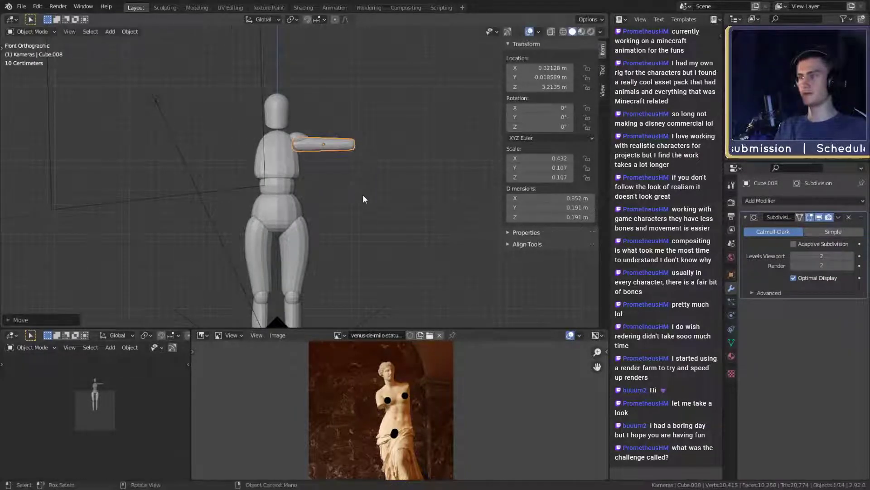
- Shift the arm piece along the Y axis to about 0.018 m
{"action": "scroll", "coordinate": [365, 193], "scroll_direction": "up", "scroll_amount": 3}
{"action": "mouse_move", "coordinate": [369, 192]}
{"action": "middle_mouse_down"}
{"action": "mouse_move", "coordinate": [360, 221]}
{"action": "mouse_move", "coordinate": [312, 232]}
{"action": "mouse_move", "coordinate": [383, 224]}
{"action": "mouse_move", "coordinate": [329, 231]}
{"action": "mouse_move", "coordinate": [377, 188]}
{"action": "middle_mouse_up"}
{"action": "key", "text": "g"}
{"action": "key", "text": "x"}
{"action": "key", "text": "y"}
{"action": "left_click", "coordinate": [388, 226]}
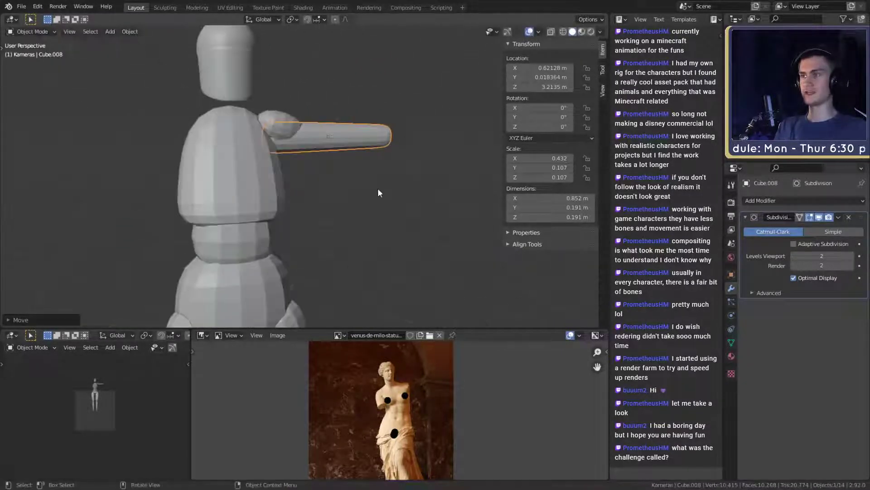
- Rotate the shoulder piece about the Y axis to 6.3° and raise it along Z to about 3.292 m
{"action": "scroll", "coordinate": [374, 190], "scroll_direction": "down", "scroll_amount": 2}
{"action": "scroll", "coordinate": [354, 190], "scroll_direction": "up", "scroll_amount": 3}
{"action": "middle_click_drag", "start_coordinate": [328, 172], "coordinate": [417, 176]}
{"action": "left_click", "coordinate": [293, 145]}
{"action": "key", "text": "r"}
{"action": "key", "text": "x"}
{"action": "key", "text": "y"}
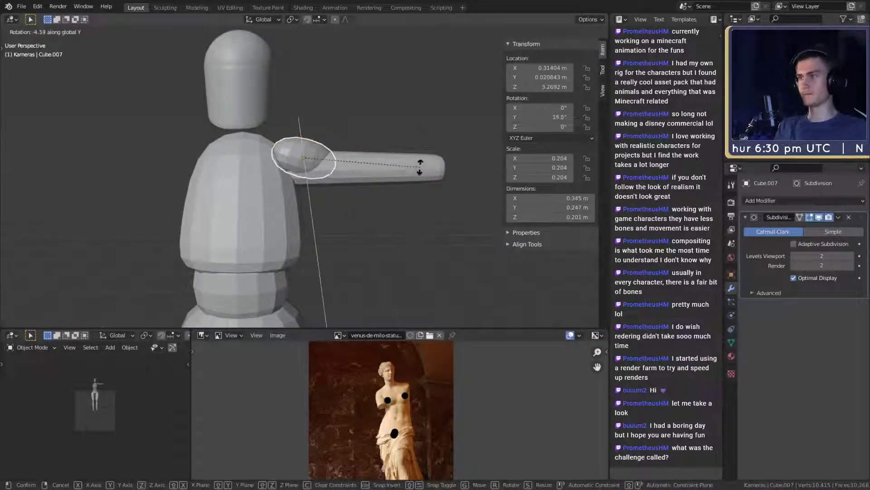
{"action": "left_click", "coordinate": [420, 160]}
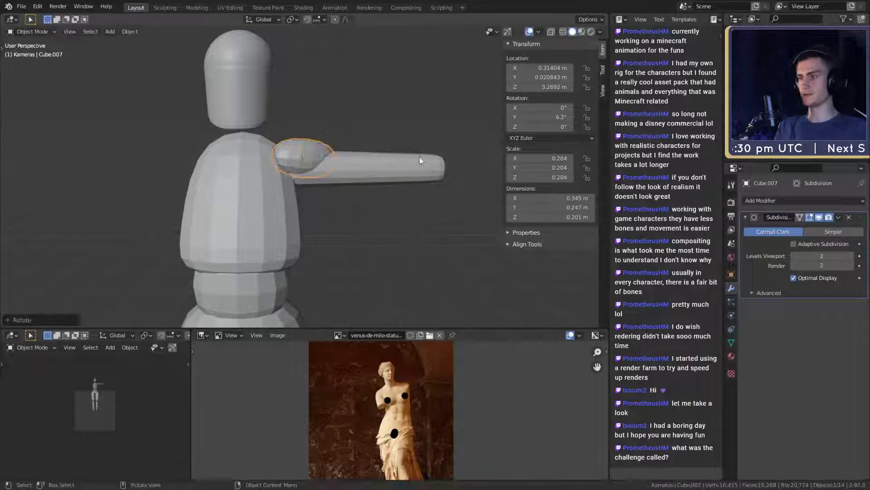
{"action": "key", "text": "g"}
{"action": "key", "text": "z"}
{"action": "left_click", "coordinate": [428, 202]}
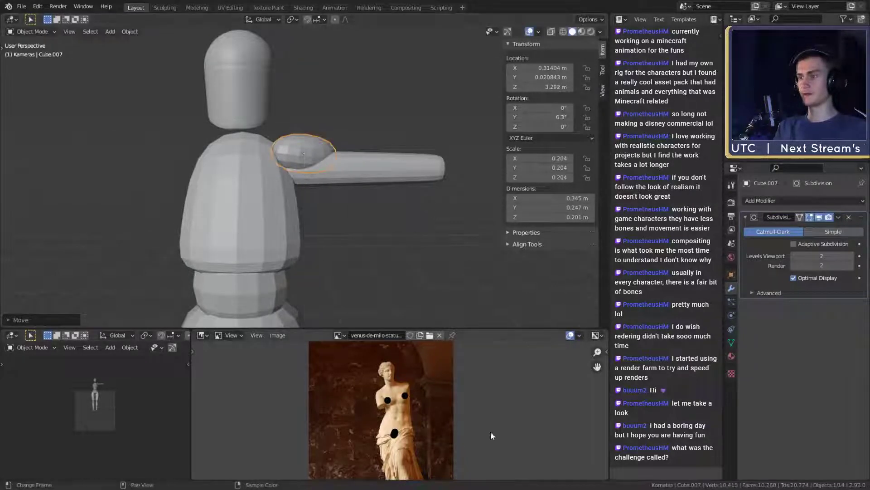
- Examine how the shoulder piece meets the arm and torso, up close and from a distance
{"action": "scroll", "coordinate": [362, 214], "scroll_direction": "down", "scroll_amount": 3}
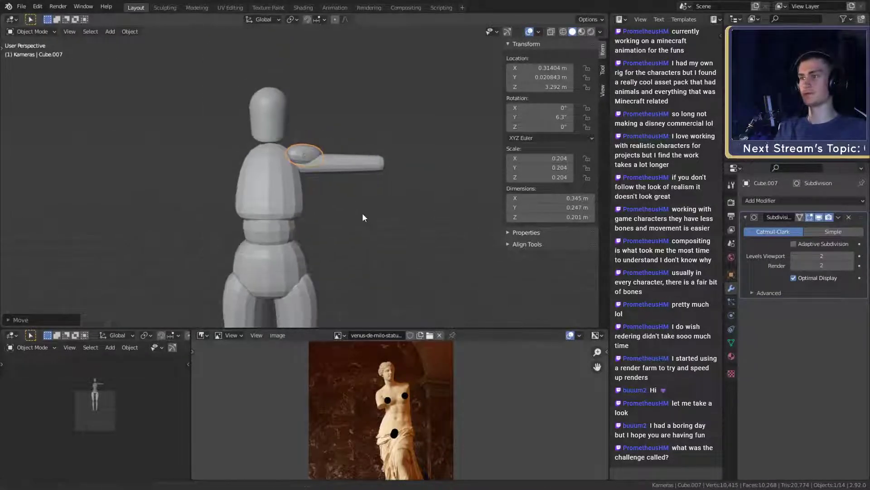
{"action": "scroll", "coordinate": [361, 203], "scroll_direction": "up", "scroll_amount": 3}
{"action": "scroll", "coordinate": [360, 195], "scroll_direction": "down", "scroll_amount": 3}
{"action": "mouse_move", "coordinate": [361, 196]}
{"action": "middle_mouse_down"}
{"action": "mouse_move", "coordinate": [227, 243]}
{"action": "mouse_move", "coordinate": [289, 223]}
{"action": "mouse_move", "coordinate": [333, 232]}
{"action": "mouse_move", "coordinate": [365, 206]}
{"action": "middle_mouse_up"}
{"action": "scroll", "coordinate": [227, 243], "scroll_direction": "up", "scroll_amount": 3}
{"action": "scroll", "coordinate": [364, 206], "scroll_direction": "down", "scroll_amount": 2}
{"action": "scroll", "coordinate": [360, 208], "scroll_direction": "up", "scroll_amount": 3}
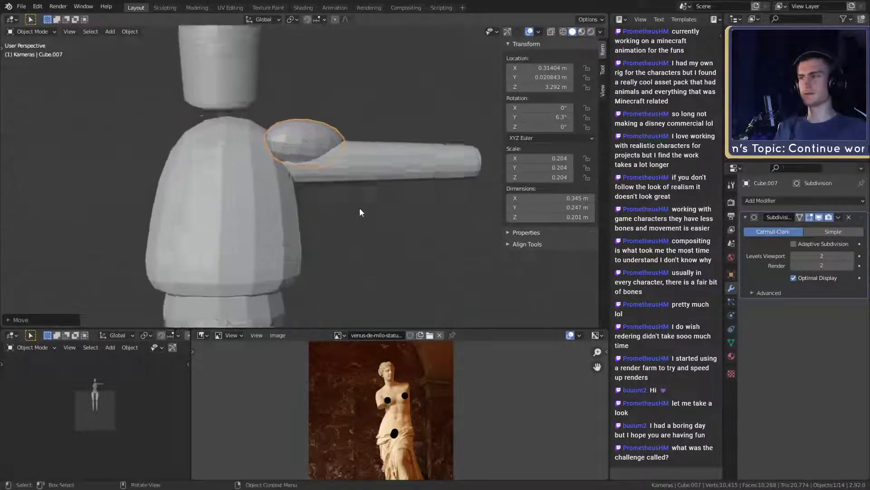
{"action": "scroll", "coordinate": [357, 217], "scroll_direction": "down", "scroll_amount": 3}
{"action": "scroll", "coordinate": [348, 241], "scroll_direction": "up", "scroll_amount": 2}
{"action": "middle_click_drag", "start_coordinate": [346, 236], "coordinate": [360, 204]}
- Lower the shoulder piece slightly along Z to about 3.282 m
{"action": "scroll", "coordinate": [390, 203], "scroll_direction": "up", "scroll_amount": 2}
{"action": "scroll", "coordinate": [385, 203], "scroll_direction": "down", "scroll_amount": 3}
{"action": "scroll", "coordinate": [328, 166], "scroll_direction": "up", "scroll_amount": 4}
{"action": "middle_click_drag", "start_coordinate": [325, 161], "coordinate": [376, 187], "text": "shift"}
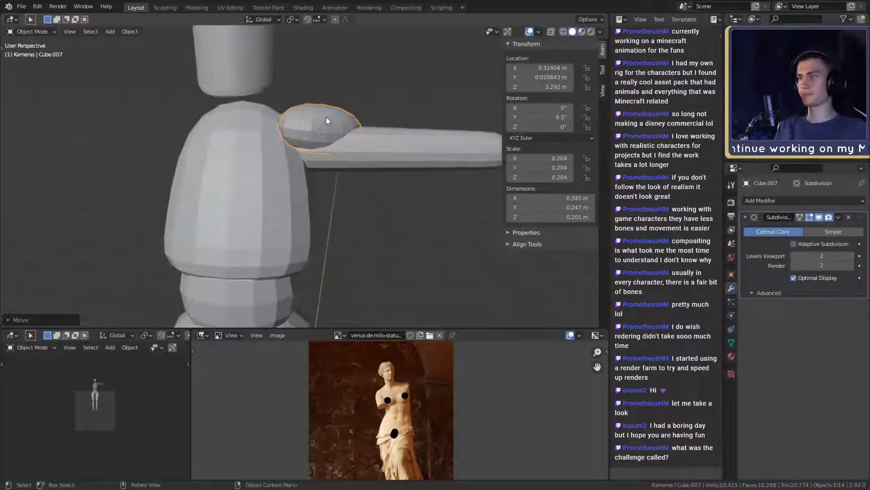
{"action": "scroll", "coordinate": [374, 157], "scroll_direction": "down", "scroll_amount": 4}
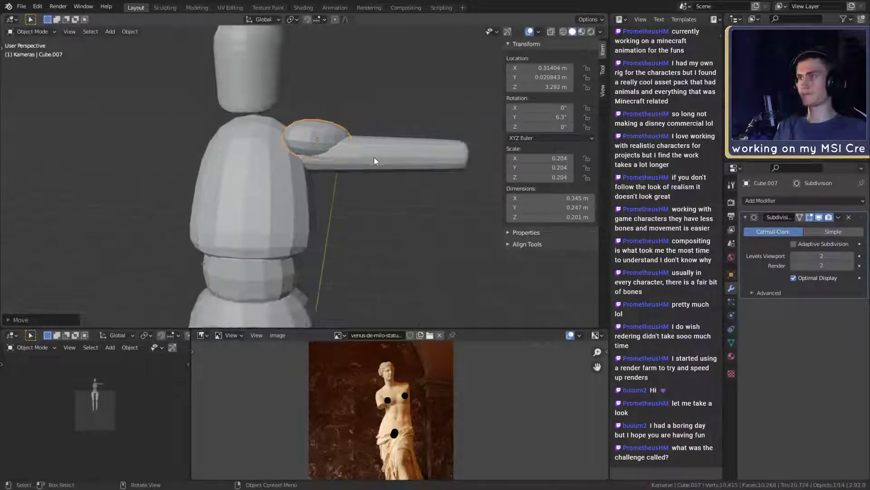
- Select the arm piece and examine its length and placement in proportion to the whole figure
{"action": "left_click", "coordinate": [339, 150]}
{"action": "scroll", "coordinate": [349, 186], "scroll_direction": "down", "scroll_amount": 3}
{"action": "middle_click_drag", "start_coordinate": [348, 187], "coordinate": [365, 191]}
{"action": "scroll", "coordinate": [356, 185], "scroll_direction": "up", "scroll_amount": 2}
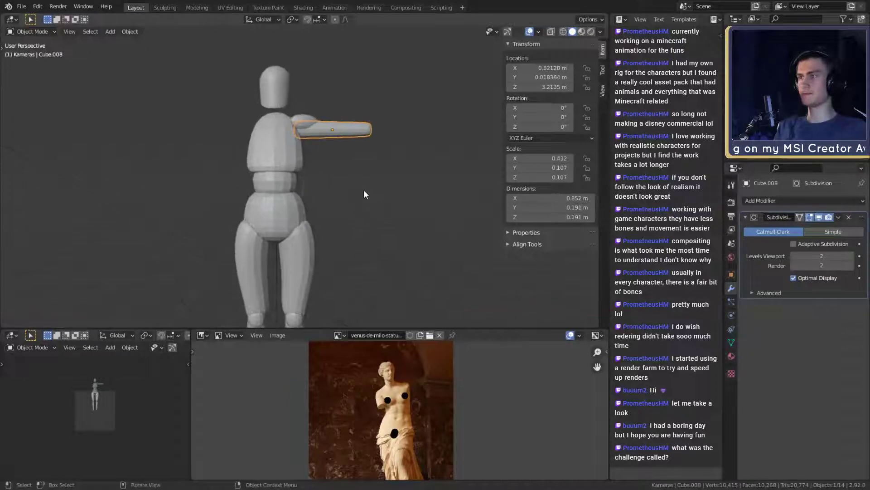
{"action": "scroll", "coordinate": [385, 138], "scroll_direction": "down", "scroll_amount": 2}
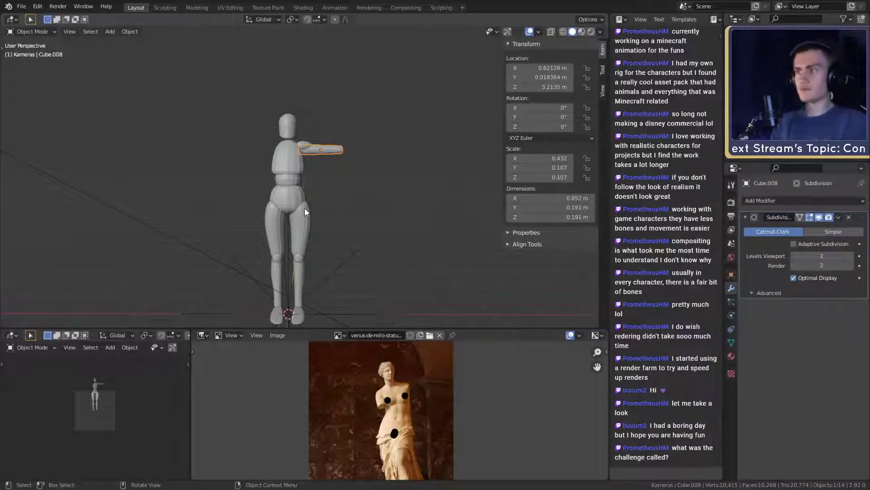
{"action": "scroll", "coordinate": [326, 193], "scroll_direction": "up", "scroll_amount": 5}
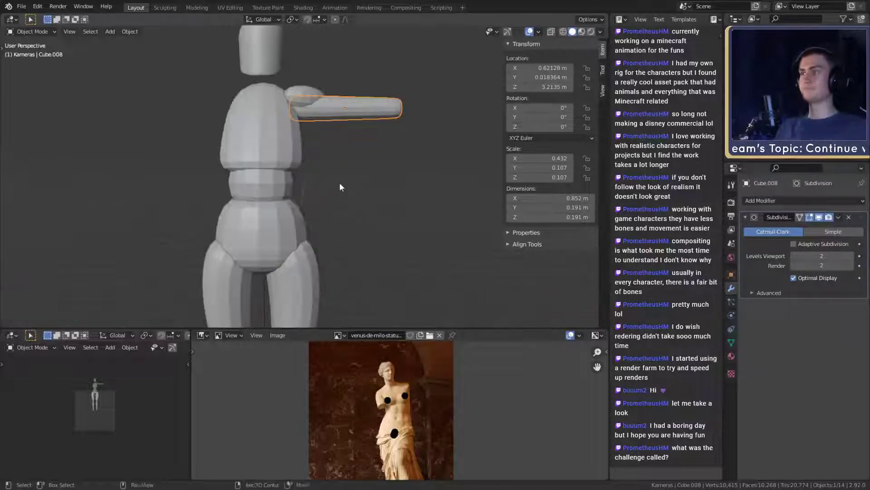
{"action": "middle_click_drag", "start_coordinate": [339, 182], "coordinate": [349, 216]}
{"action": "scroll", "coordinate": [348, 217], "scroll_direction": "down", "scroll_amount": 3}
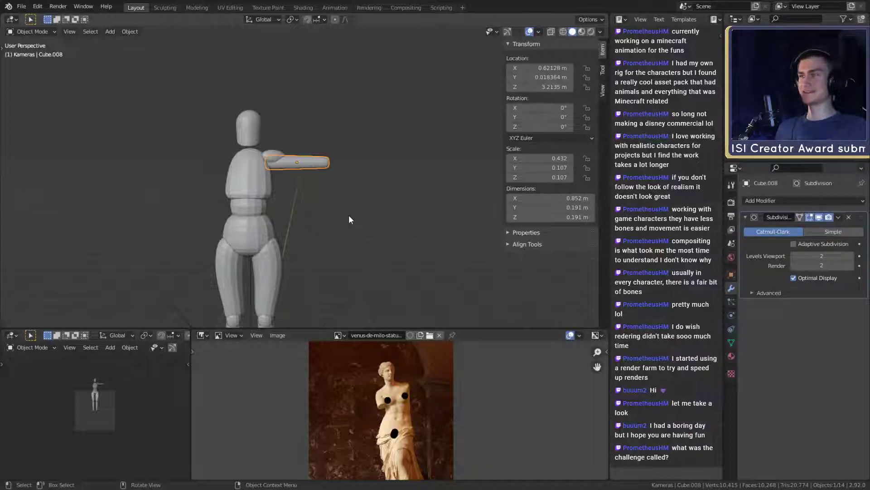
{"action": "scroll", "coordinate": [323, 182], "scroll_direction": "up", "scroll_amount": 3}
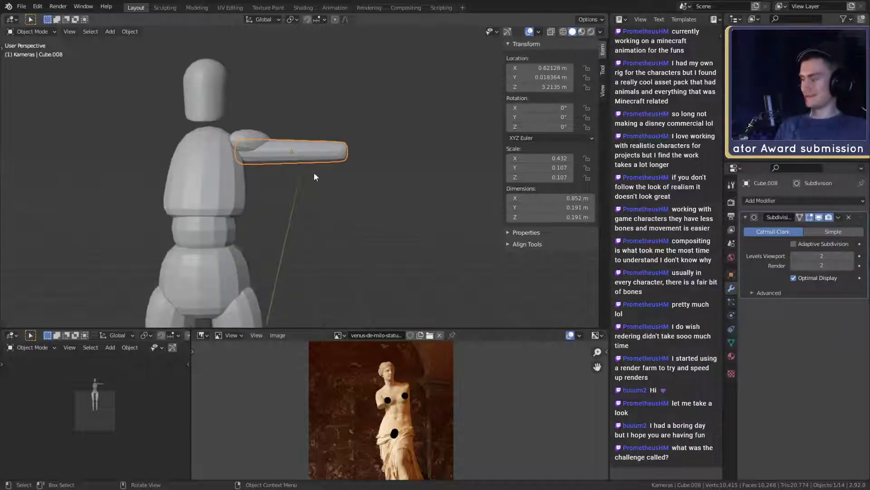
- Duplicate the upper arm piece along the X axis to about 1.414 m to start the forearm
{"action": "middle_click_drag", "start_coordinate": [314, 172], "coordinate": [333, 188], "text": "shift"}
{"action": "scroll", "coordinate": [321, 197], "scroll_direction": "up", "scroll_amount": 1}
{"action": "scroll", "coordinate": [321, 194], "scroll_direction": "down", "scroll_amount": 3}
{"action": "scroll", "coordinate": [323, 185], "scroll_direction": "up", "scroll_amount": 1}
{"action": "key", "text": "shift+d"}
{"action": "key", "text": "x"}
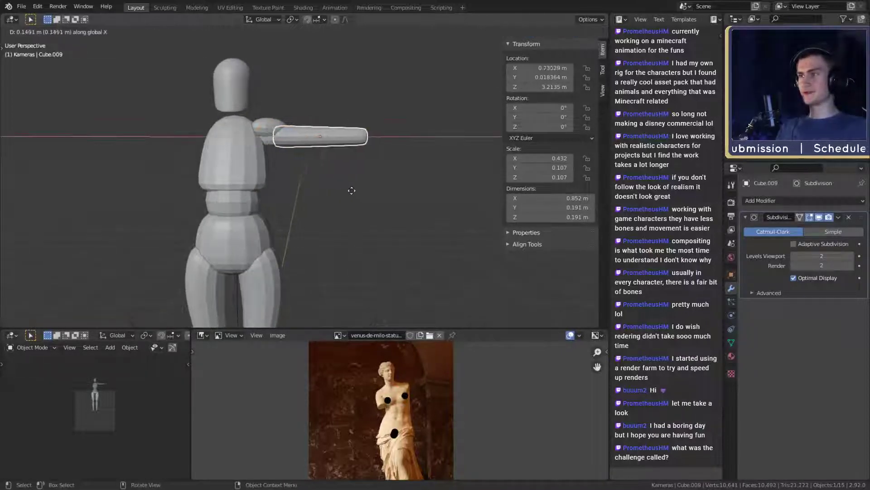
{"action": "left_click", "coordinate": [421, 194]}
{"action": "middle_click_drag", "start_coordinate": [421, 194], "coordinate": [267, 196], "text": "shift"}
{"action": "scroll", "coordinate": [328, 212], "scroll_direction": "up", "scroll_amount": 8}
- Turn off proportional editing and raise a top vertex of the loop near the forearm's elbow end along Z
{"action": "key", "text": "Tab"}
{"action": "key", "text": "2"}
{"action": "left_click", "coordinate": [212, 167]}
{"action": "key", "text": "1"}
{"action": "left_click", "coordinate": [218, 173]}
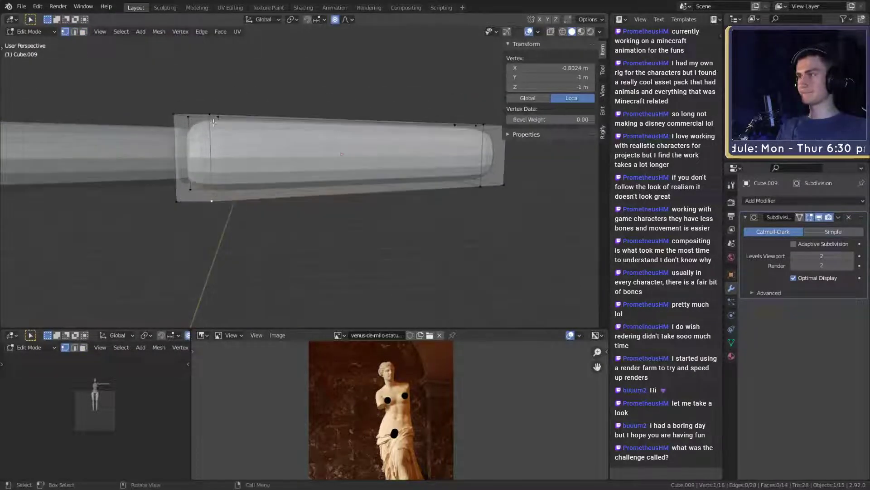
{"action": "middle_click_drag", "start_coordinate": [208, 123], "coordinate": [266, 168]}
{"action": "key", "text": "g"}
{"action": "key", "text": "z"}
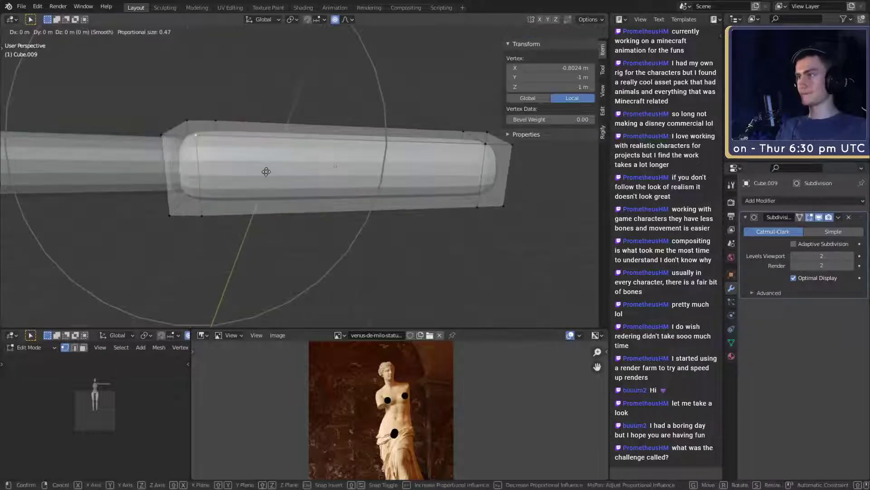
{"action": "key", "text": "Escape"}
{"action": "left_click", "coordinate": [335, 19]}
{"action": "key", "text": "g"}
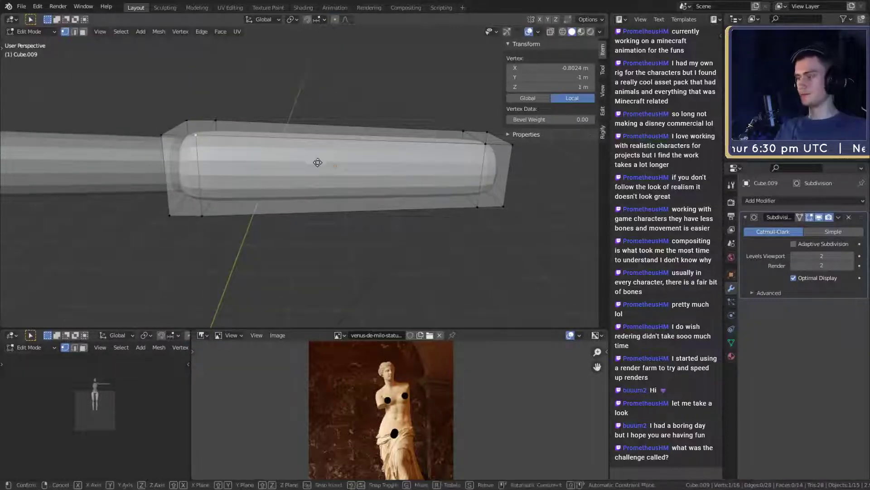
{"action": "key", "text": "z"}
{"action": "left_click", "coordinate": [315, 145]}
- Shift the same elbow-end vertex of the forearm along the Y axis
{"action": "middle_click_drag", "start_coordinate": [315, 146], "coordinate": [335, 209]}
{"action": "key", "text": "g"}
{"action": "key", "text": "y"}
{"action": "left_click", "coordinate": [349, 193]}
- Select the faces at the forearm's wrist end and scale them down to taper the piece
{"action": "middle_click_drag", "start_coordinate": [399, 185], "coordinate": [284, 204]}
{"action": "key", "text": "3"}
{"action": "left_click", "coordinate": [315, 213]}
{"action": "middle_click_drag", "start_coordinate": [360, 213], "coordinate": [418, 167]}
{"action": "key", "text": "ctrl+KP_Add"}
{"action": "key", "text": "s"}
{"action": "left_click", "coordinate": [359, 185]}
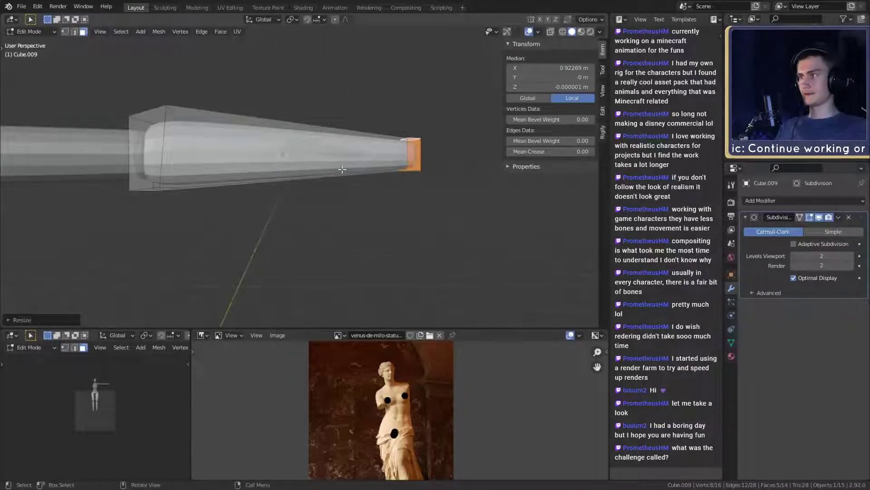
- Add one edge loop around the forearm, slightly toward the wrist from its middle
{"action": "key", "text": "ctrl+r"}
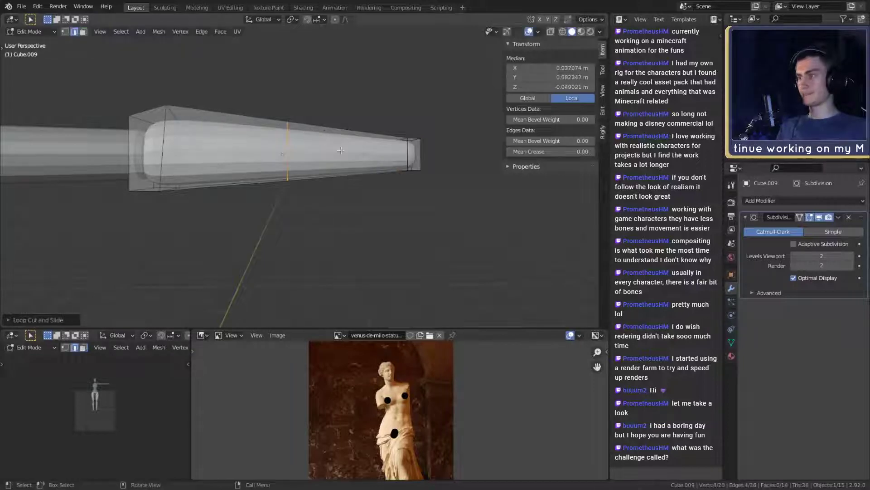
{"action": "left_click", "coordinate": [365, 163]}
{"action": "left_click", "coordinate": [383, 165]}
- Raise the bottom edge of the new loop to curve the forearm's underside
{"action": "middle_click_drag", "start_coordinate": [383, 168], "coordinate": [329, 193]}
{"action": "left_click", "coordinate": [307, 180]}
{"action": "key", "text": "g"}
{"action": "key", "text": "z"}
{"action": "left_click", "coordinate": [347, 178]}
{"action": "key", "text": "Tab"}
{"action": "scroll", "coordinate": [347, 181], "scroll_direction": "down", "scroll_amount": 6}
{"action": "scroll", "coordinate": [329, 198], "scroll_direction": "up", "scroll_amount": 5}
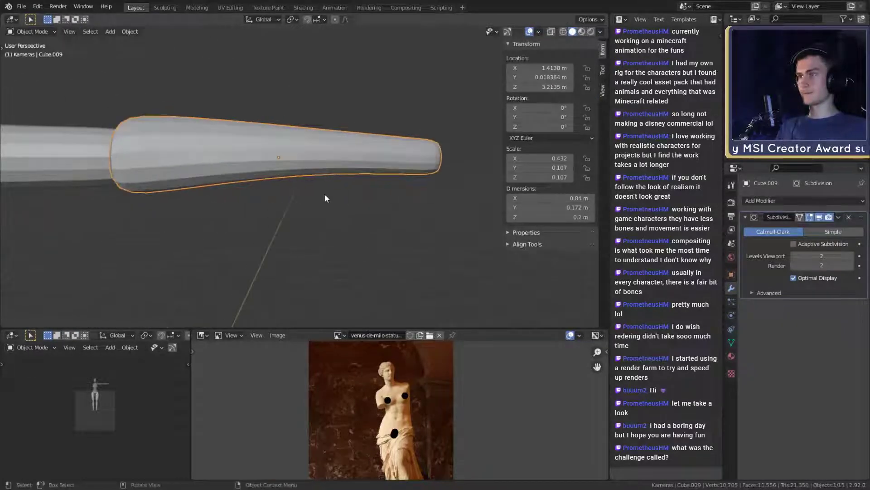
{"action": "key", "text": "Tab"}
{"action": "key", "text": "g"}
{"action": "left_click", "coordinate": [373, 186]}
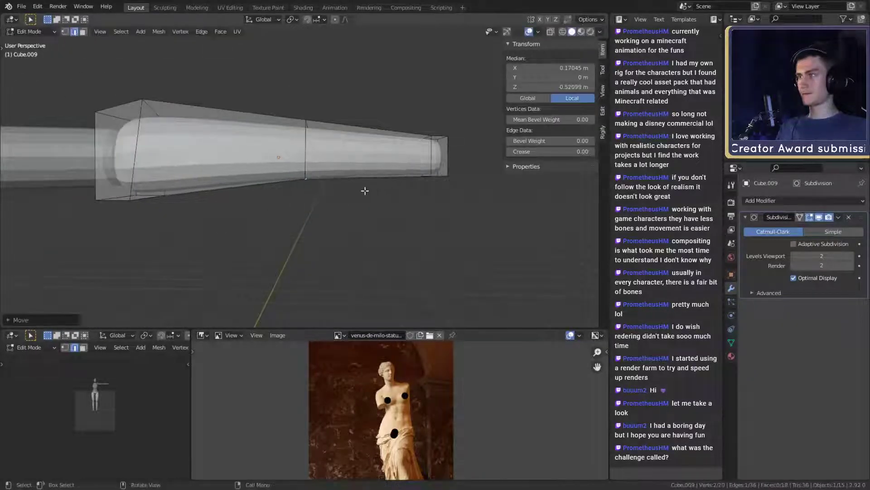
- Move a lower vertex of the loop near the forearm's elbow end along the Y axis
{"action": "scroll", "coordinate": [344, 156], "scroll_direction": "up", "scroll_amount": 3}
{"action": "middle_click_drag", "start_coordinate": [343, 155], "coordinate": [298, 174]}
{"action": "key", "text": "1"}
{"action": "left_click", "coordinate": [241, 179]}
{"action": "key", "text": "g"}
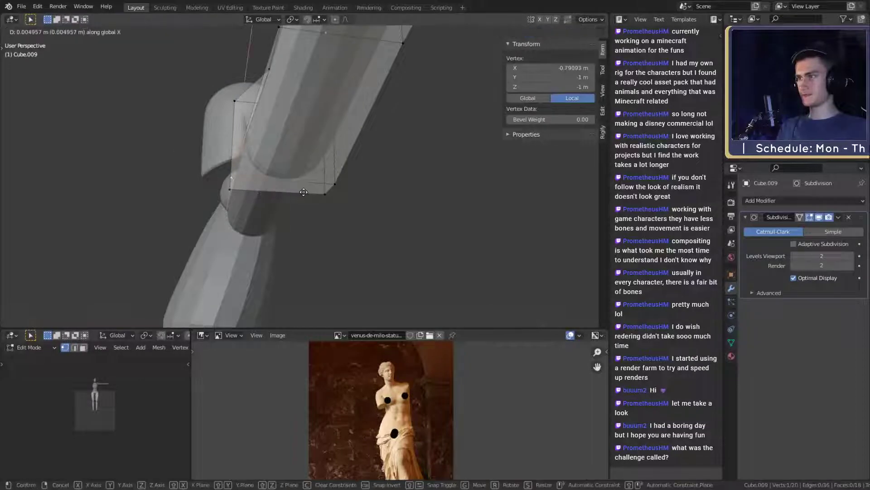
{"action": "key", "text": "y"}
{"action": "left_click", "coordinate": [323, 195]}
- Move another vertex of the forearm's cage along the Y axis and check its shape against the whole figure
{"action": "middle_click_drag", "start_coordinate": [314, 178], "coordinate": [359, 196]}
{"action": "left_click", "coordinate": [426, 322]}
{"action": "key", "text": "g"}
{"action": "key", "text": "y"}
{"action": "left_click", "coordinate": [334, 188]}
{"action": "scroll", "coordinate": [358, 197], "scroll_direction": "down", "scroll_amount": 6}
{"action": "key", "text": "Tab"}
{"action": "scroll", "coordinate": [356, 195], "scroll_direction": "up", "scroll_amount": 8}
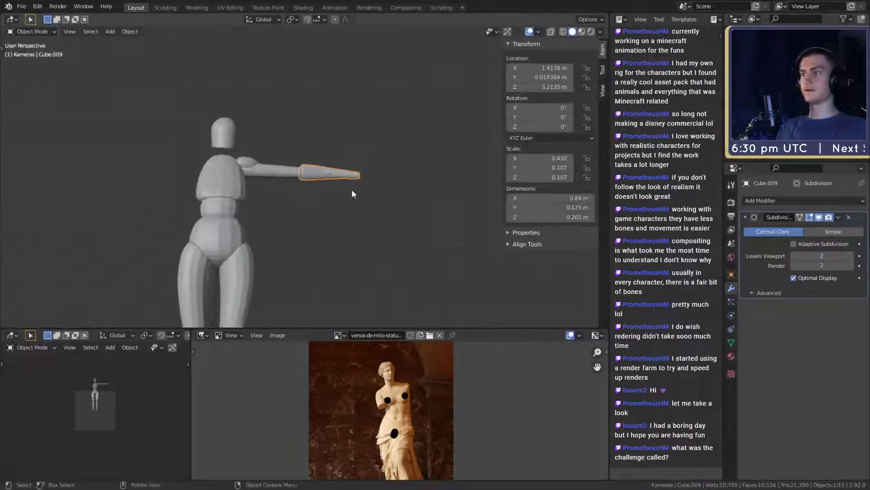
{"action": "scroll", "coordinate": [317, 195], "scroll_direction": "up", "scroll_amount": 1}
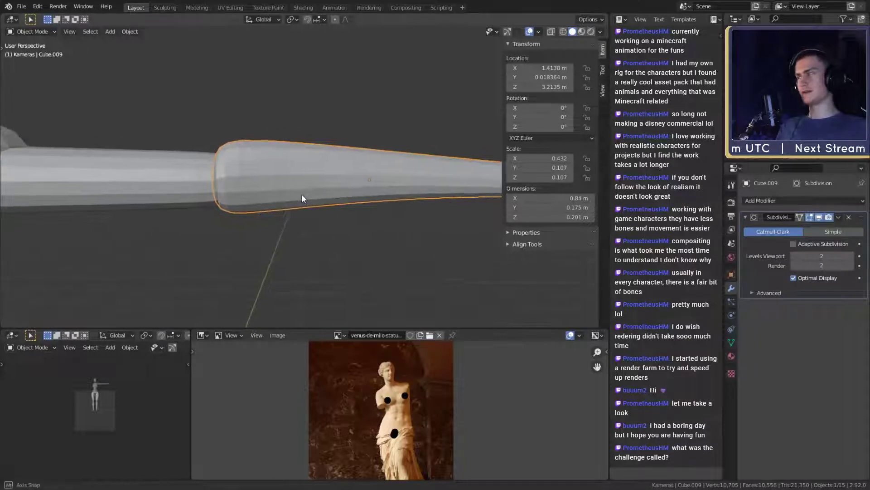
- Slide the edge loop near the forearm's elbow end toward the middle of the piece
{"action": "key", "text": "Tab"}
{"action": "middle_click_drag", "start_coordinate": [301, 196], "coordinate": [280, 184]}
{"action": "key", "text": "2"}
{"action": "left_click", "coordinate": [249, 199], "text": "alt"}
{"action": "key", "text": "g"}
{"action": "key", "text": "g"}
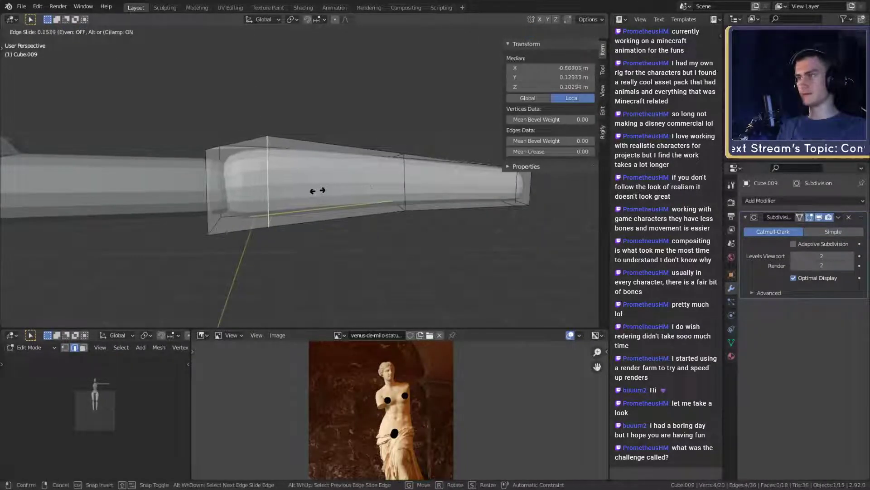
{"action": "left_click", "coordinate": [328, 191]}
{"action": "scroll", "coordinate": [322, 190], "scroll_direction": "down", "scroll_amount": 6}
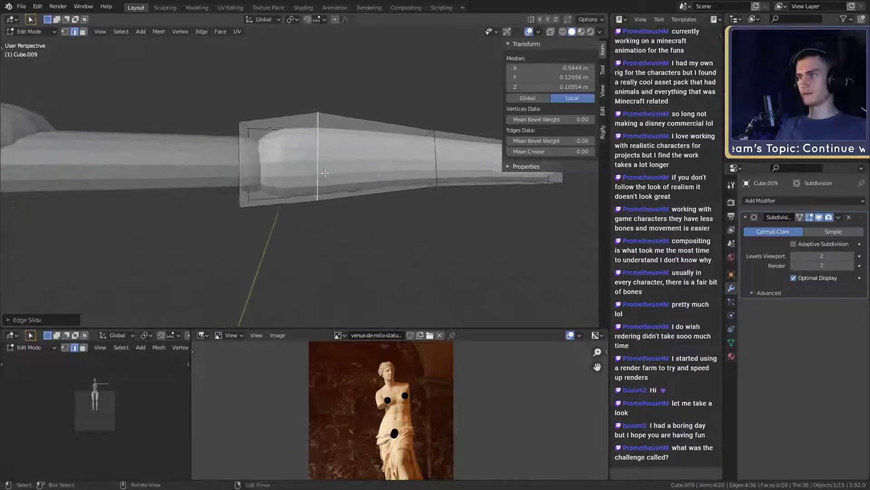
- Move the forearm along X toward the upper arm, to about 1.378 m
{"action": "key", "text": "Tab"}
{"action": "scroll", "coordinate": [320, 190], "scroll_direction": "up", "scroll_amount": 3}
{"action": "key", "text": "g"}
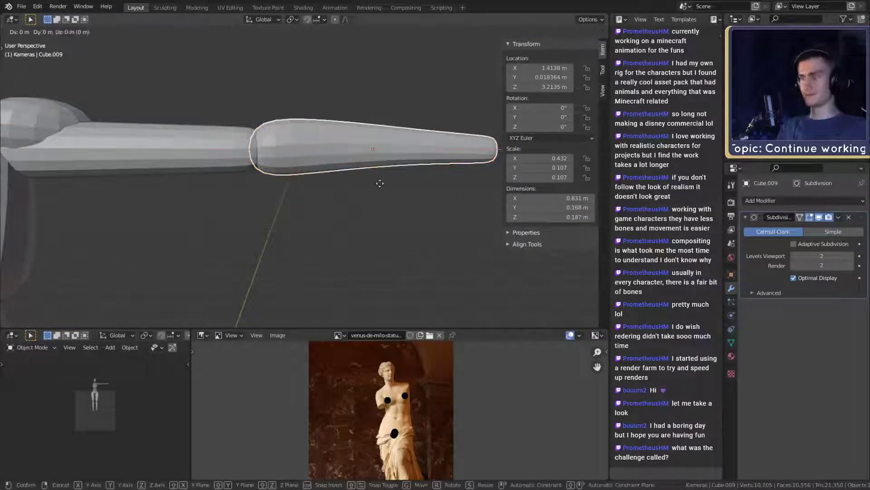
{"action": "key", "text": "x"}
{"action": "left_click", "coordinate": [365, 188]}
{"action": "scroll", "coordinate": [363, 190], "scroll_direction": "down", "scroll_amount": 5}
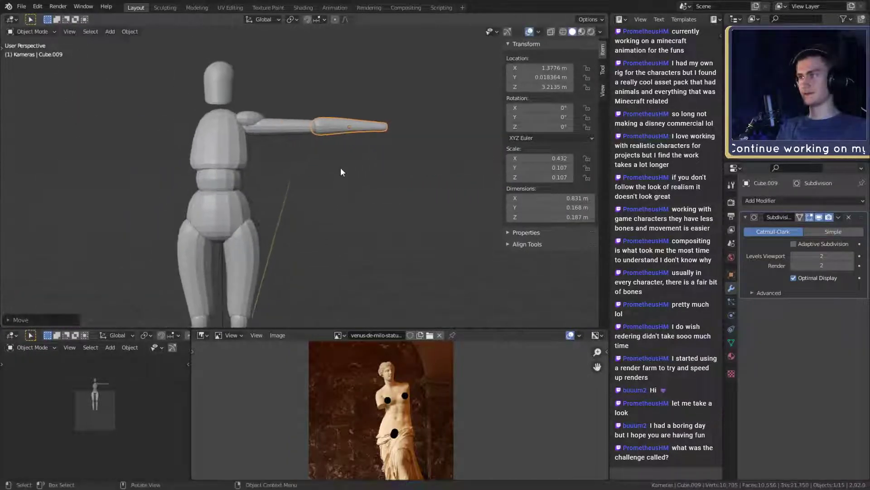
- Select the upper arm, place the 3D cursor at the shoulder joint and set the transform pivot to 3D Cursor
{"action": "middle_click_drag", "start_coordinate": [298, 126], "coordinate": [334, 194], "text": "shift"}
{"action": "scroll", "coordinate": [333, 199], "scroll_direction": "up", "scroll_amount": 4}
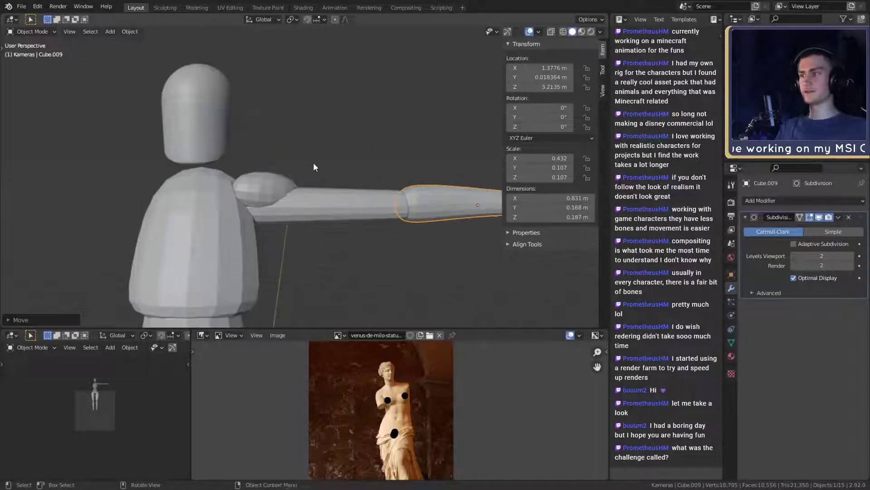
{"action": "left_click", "coordinate": [323, 215]}
{"action": "scroll", "coordinate": [325, 229], "scroll_direction": "up", "scroll_amount": 3}
{"action": "middle_click_drag", "start_coordinate": [324, 229], "coordinate": [377, 161], "text": "shift"}
{"action": "scroll", "coordinate": [358, 168], "scroll_direction": "down", "scroll_amount": 5}
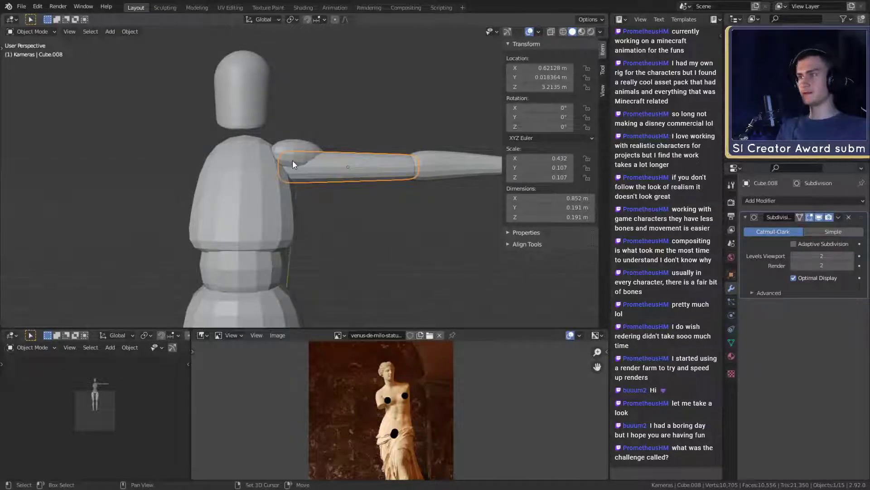
{"action": "scroll", "coordinate": [317, 179], "scroll_direction": "down", "scroll_amount": 5}
{"action": "left_click", "coordinate": [292, 20]}
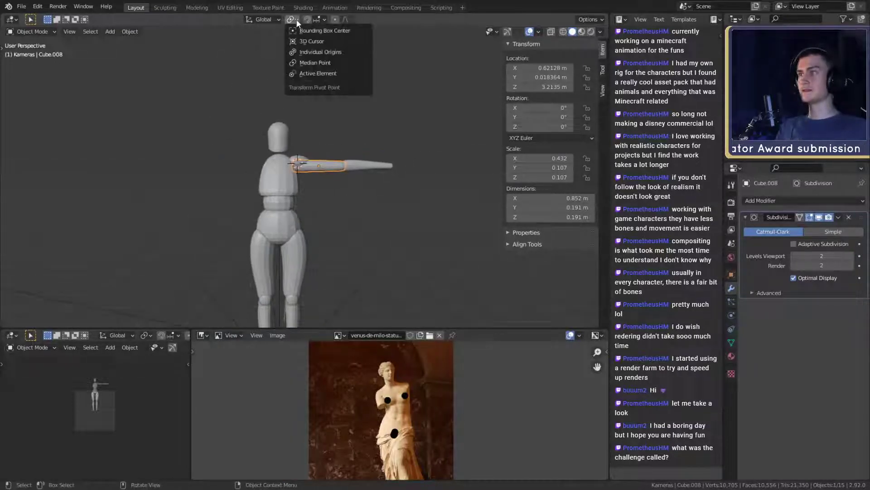
{"action": "left_click", "coordinate": [321, 42]}
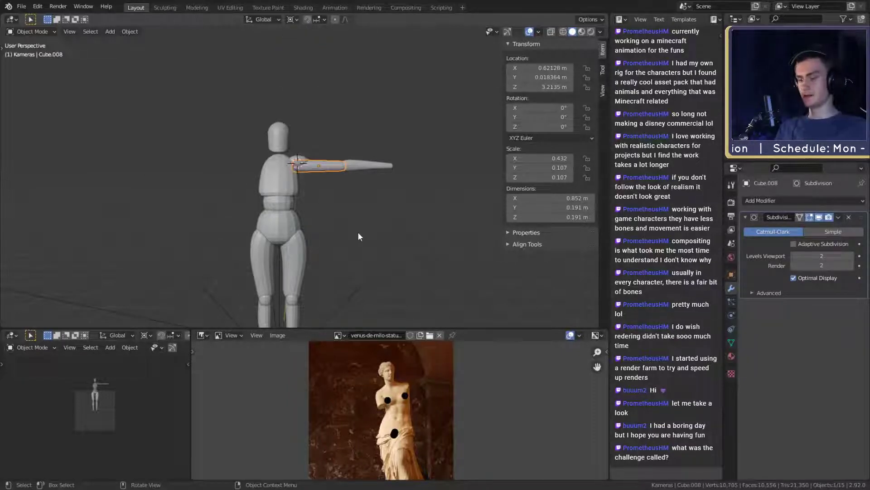
- Try rotating the upper arm and forearm down to the body's side around the shoulder in front view
{"action": "key", "text": "KP_1"}
{"action": "key", "text": "r"}
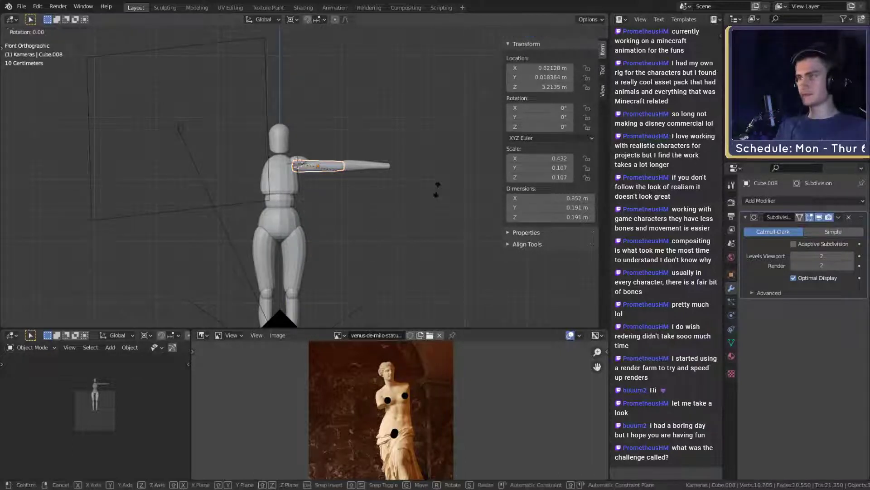
{"action": "key", "text": "Escape"}
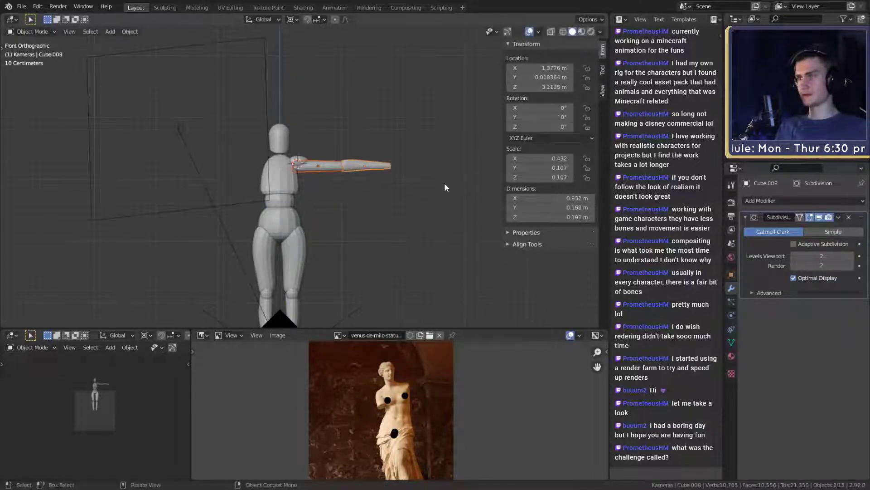
{"action": "key", "text": "r"}
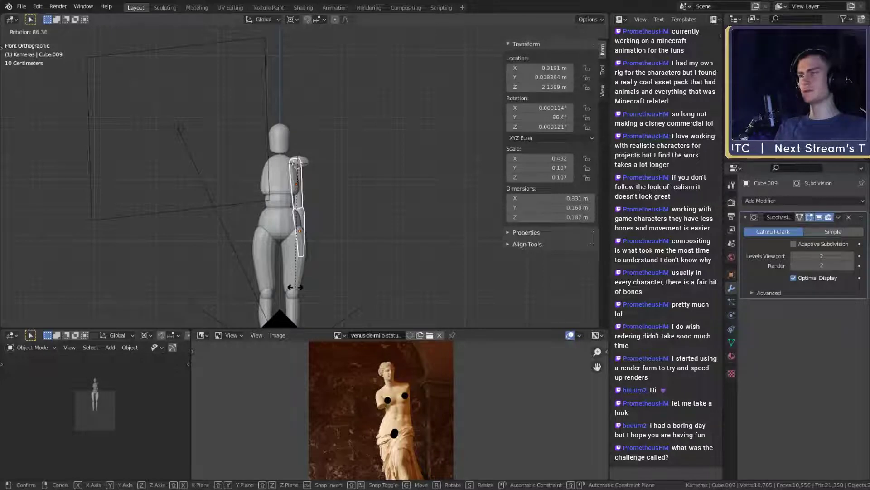
{"action": "key", "text": "Escape"}
{"action": "scroll", "coordinate": [373, 205], "scroll_direction": "up", "scroll_amount": 2}
{"action": "middle_click_drag", "start_coordinate": [338, 197], "coordinate": [381, 161]}
{"action": "scroll", "coordinate": [316, 211], "scroll_direction": "up", "scroll_amount": 2}
{"action": "left_click", "coordinate": [381, 161]}
{"action": "key", "text": "g"}
{"action": "key", "text": "x"}
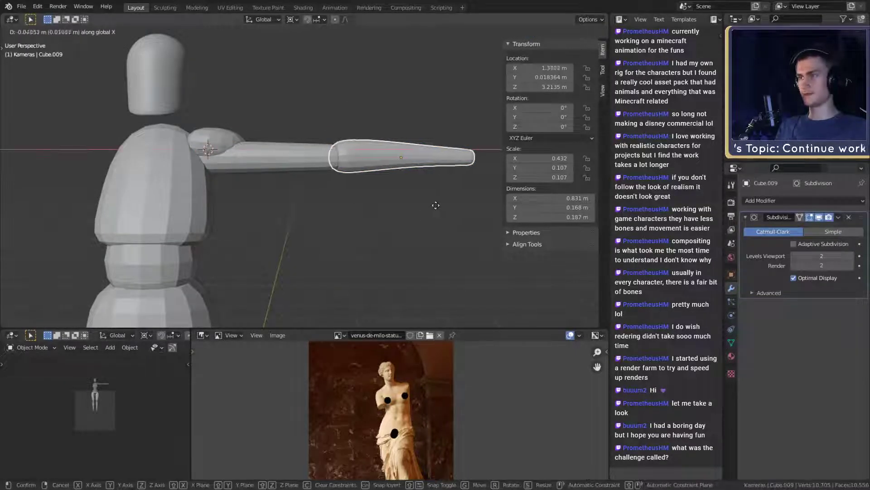
{"action": "right_click", "coordinate": [412, 209]}
- Shorten the upper arm by scaling it along X about the shoulder to a scale of about 0.382
{"action": "left_click", "coordinate": [305, 165]}
{"action": "key", "text": "Tab"}
{"action": "key", "text": "Tab"}
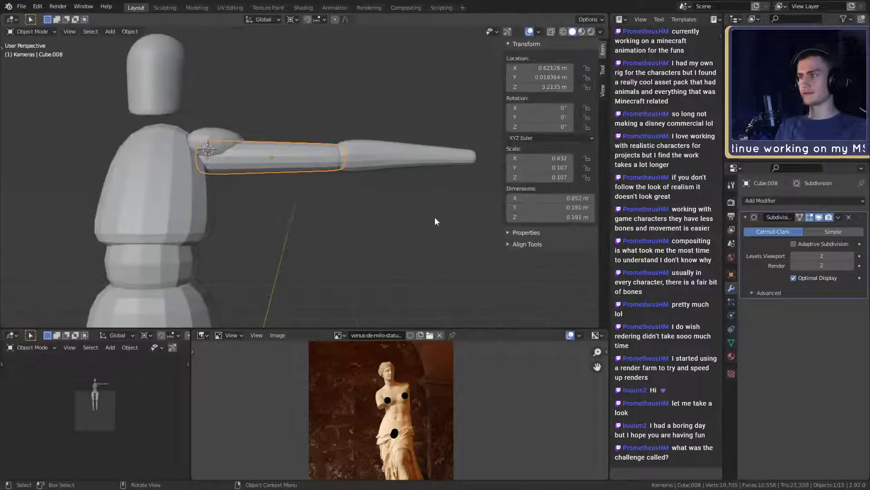
{"action": "key", "text": "s"}
{"action": "key", "text": "x"}
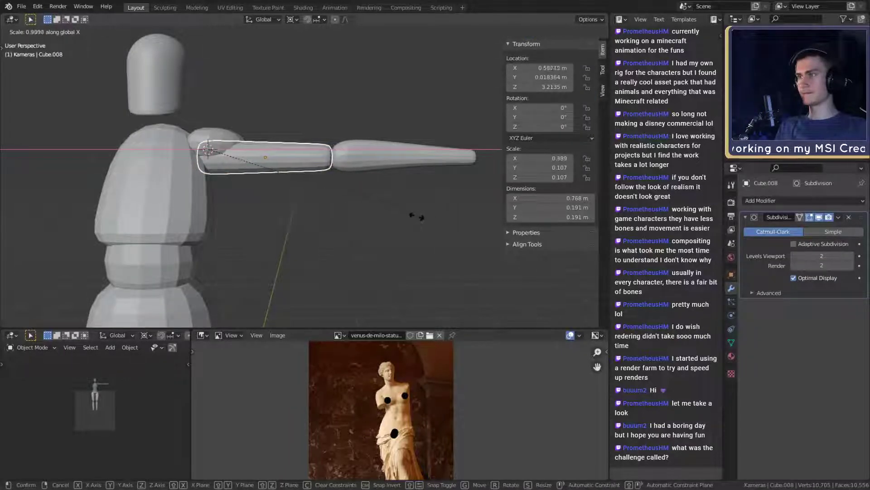
{"action": "left_click", "coordinate": [413, 217]}
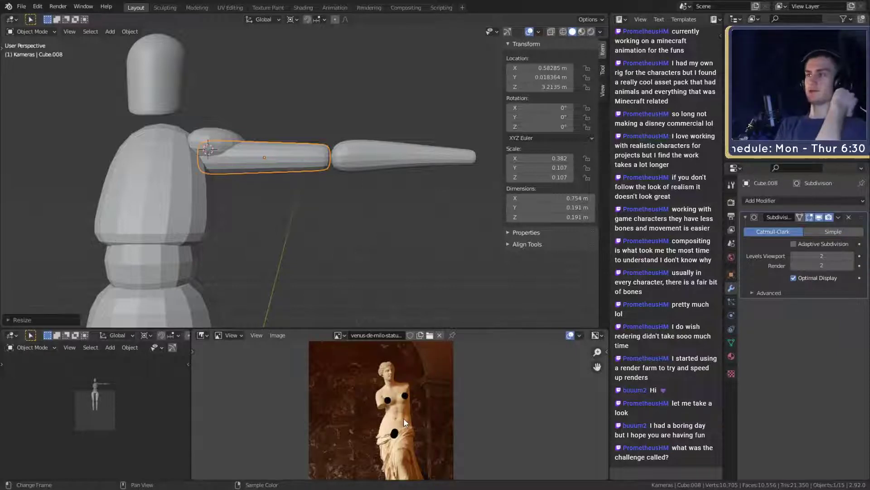
- Move the forearm along X to about 1.285 m and along Y to about 0.012 m to meet the upper arm
{"action": "left_click", "coordinate": [382, 164]}
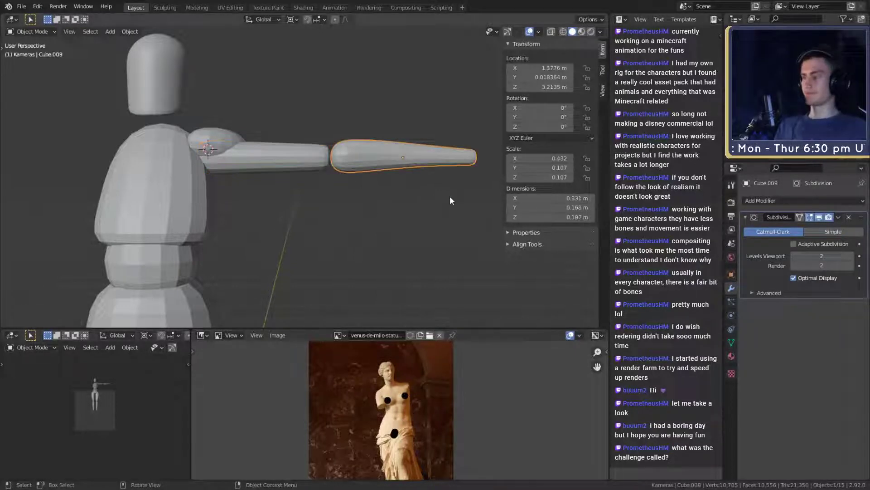
{"action": "key", "text": "g"}
{"action": "key", "text": "x"}
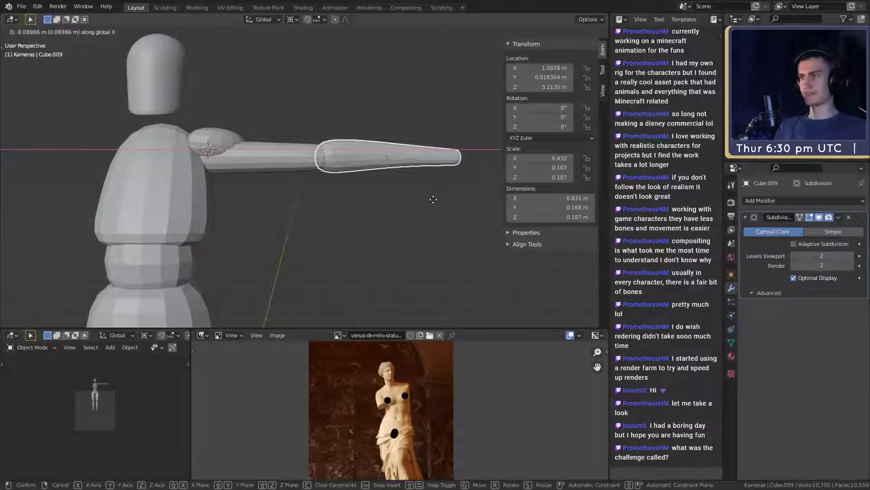
{"action": "left_click", "coordinate": [434, 199]}
{"action": "middle_click_drag", "start_coordinate": [433, 199], "coordinate": [374, 238]}
{"action": "key", "text": "g"}
{"action": "key", "text": "x"}
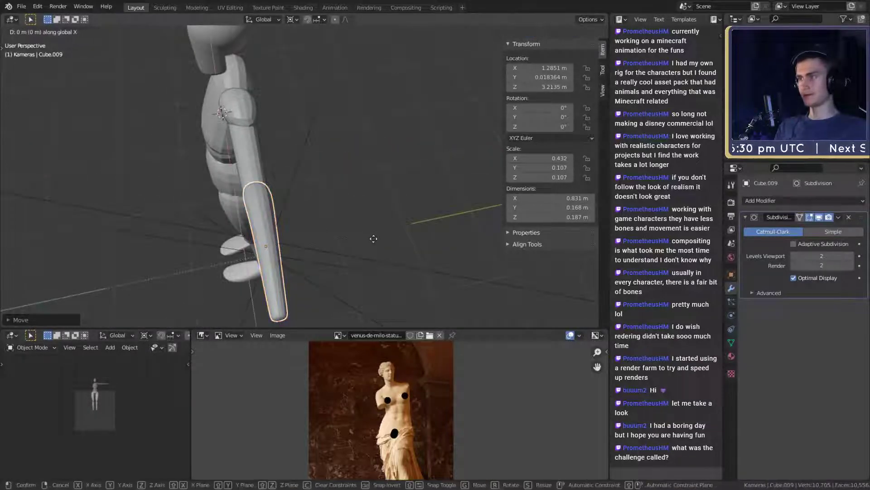
{"action": "key", "text": "y"}
{"action": "left_click", "coordinate": [373, 239]}
{"action": "scroll", "coordinate": [317, 251], "scroll_direction": "down", "scroll_amount": 4}
{"action": "scroll", "coordinate": [305, 255], "scroll_direction": "up", "scroll_amount": 3}
{"action": "middle_click_drag", "start_coordinate": [304, 256], "coordinate": [369, 193]}
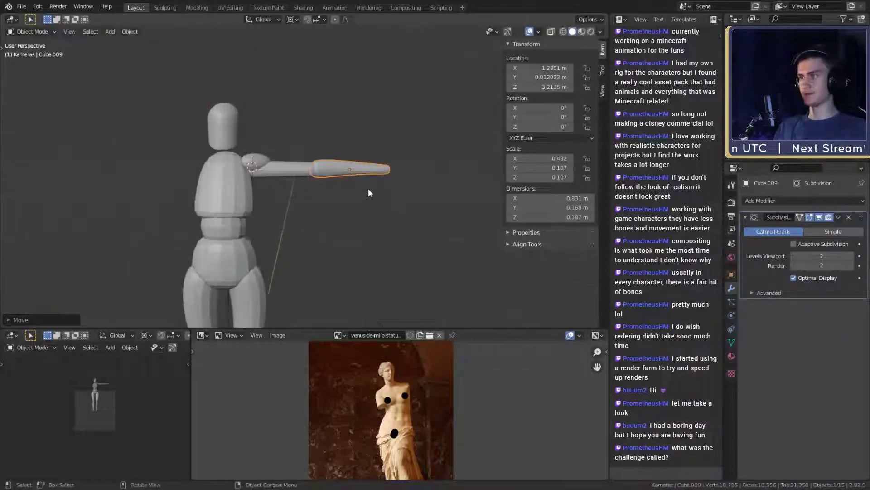
- Select both arm pieces and try rotating them down beside the hips in front view to test the shortened length
{"action": "scroll", "coordinate": [352, 194], "scroll_direction": "down", "scroll_amount": 3}
{"action": "middle_click_drag", "start_coordinate": [318, 198], "coordinate": [336, 181], "text": "shift"}
{"action": "left_click", "coordinate": [313, 157], "text": "shift"}
{"action": "key", "text": "KP_1"}
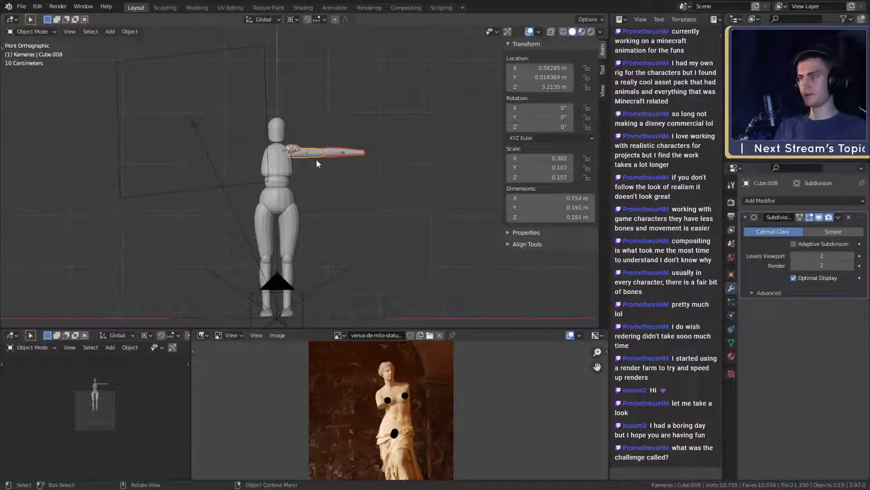
{"action": "key", "text": "r"}
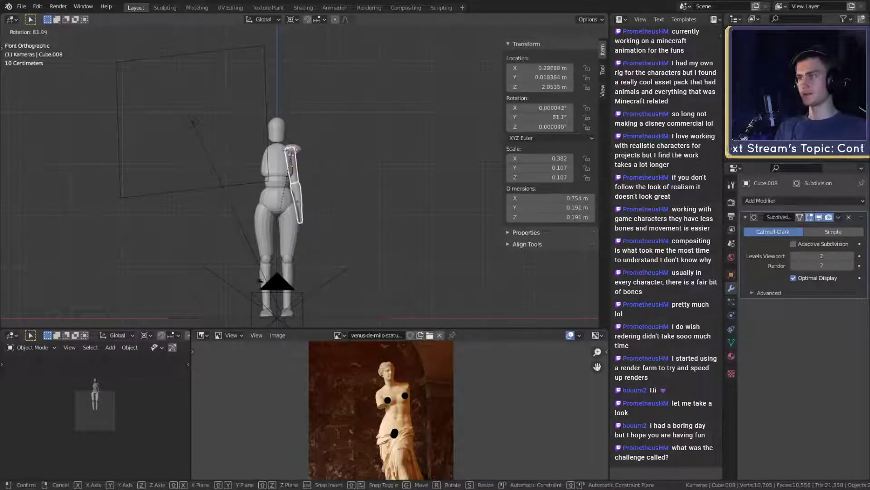
{"action": "right_click", "coordinate": [361, 210]}
- Select only the forearm piece
{"action": "scroll", "coordinate": [344, 171], "scroll_direction": "up", "scroll_amount": 3}
{"action": "middle_click_drag", "start_coordinate": [344, 171], "coordinate": [345, 212], "text": "shift"}
{"action": "scroll", "coordinate": [352, 232], "scroll_direction": "up", "scroll_amount": 3}
{"action": "middle_click_drag", "start_coordinate": [345, 211], "coordinate": [379, 194], "text": "shift"}
{"action": "left_click", "coordinate": [319, 157]}
{"action": "key", "text": "s"}
{"action": "key", "text": "x"}
{"action": "left_click", "coordinate": [358, 177]}
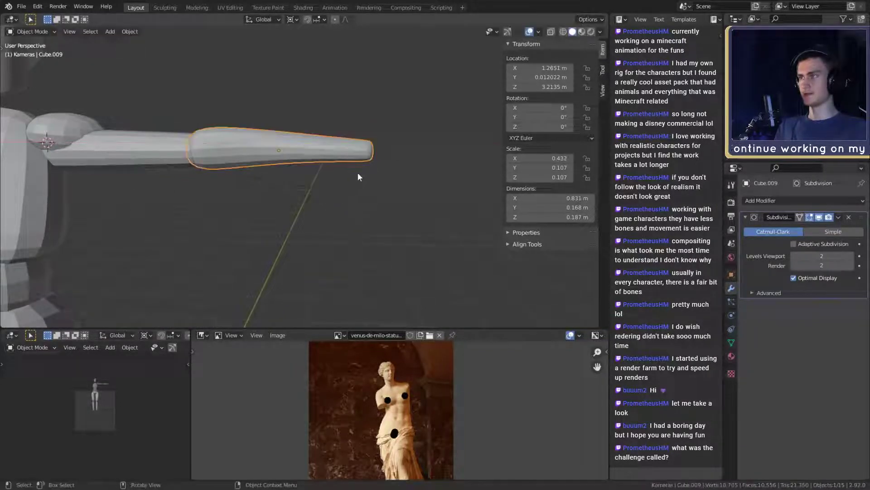
- Set the transform pivot to Individual Origins and scale the forearm along X to about 0.397
{"action": "left_click", "coordinate": [291, 20]}
{"action": "left_click", "coordinate": [312, 53]}
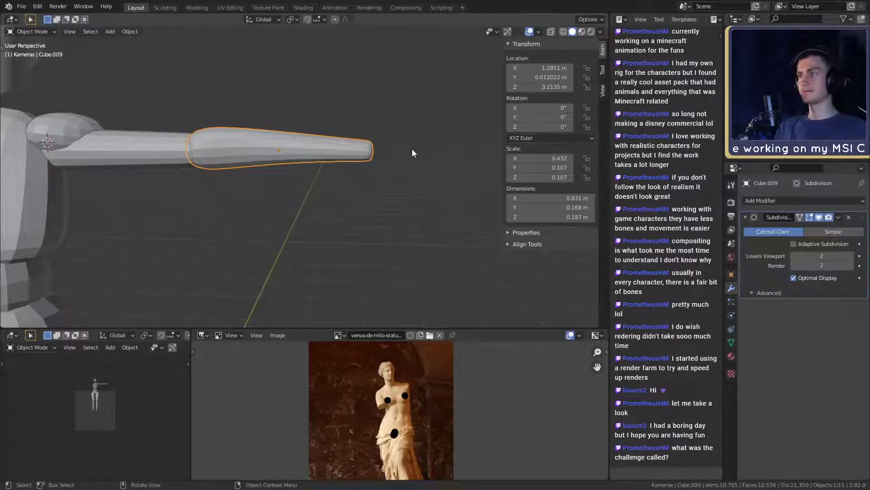
{"action": "key", "text": "s"}
{"action": "key", "text": "x"}
{"action": "left_click", "coordinate": [390, 150]}
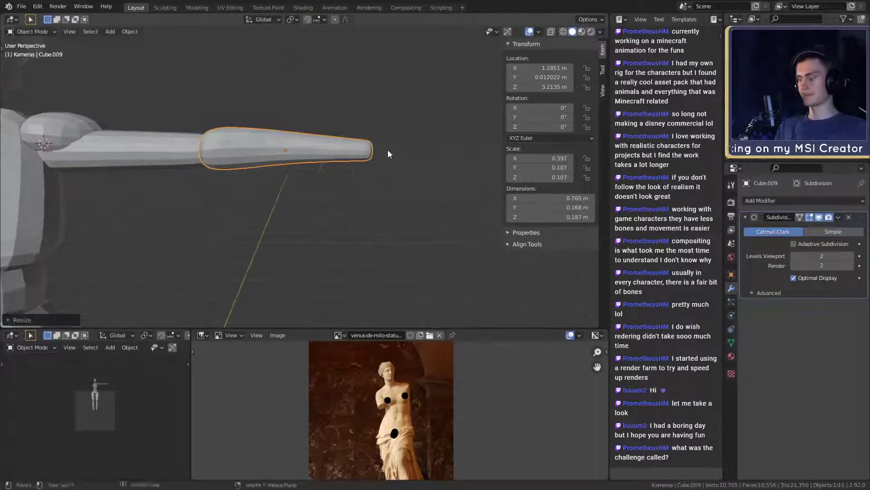
- Move the forearm along X to about 1.253 m so it overlaps the end of the upper arm
{"action": "key", "text": "g"}
{"action": "key", "text": "x"}
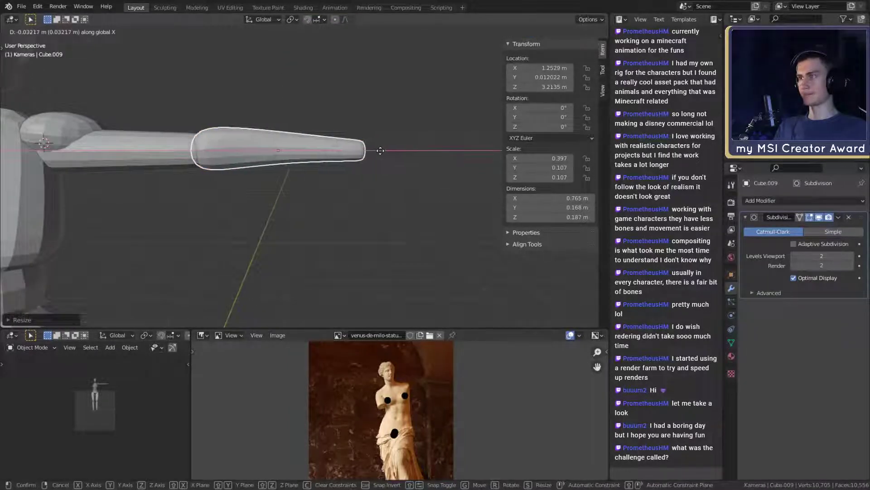
{"action": "left_click", "coordinate": [382, 150]}
- Select both arm pieces, set the transform pivot to 3D Cursor, and try rotating the arm down beside the hips in front view
{"action": "scroll", "coordinate": [379, 150], "scroll_direction": "down", "scroll_amount": 5}
{"action": "left_click", "coordinate": [278, 138], "text": "shift"}
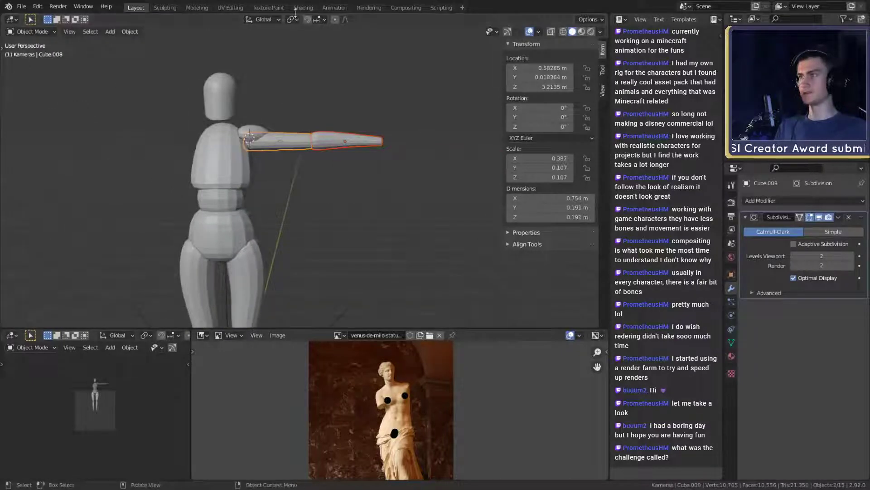
{"action": "left_click", "coordinate": [292, 19]}
{"action": "left_click", "coordinate": [308, 72]}
{"action": "key", "text": "KP_1"}
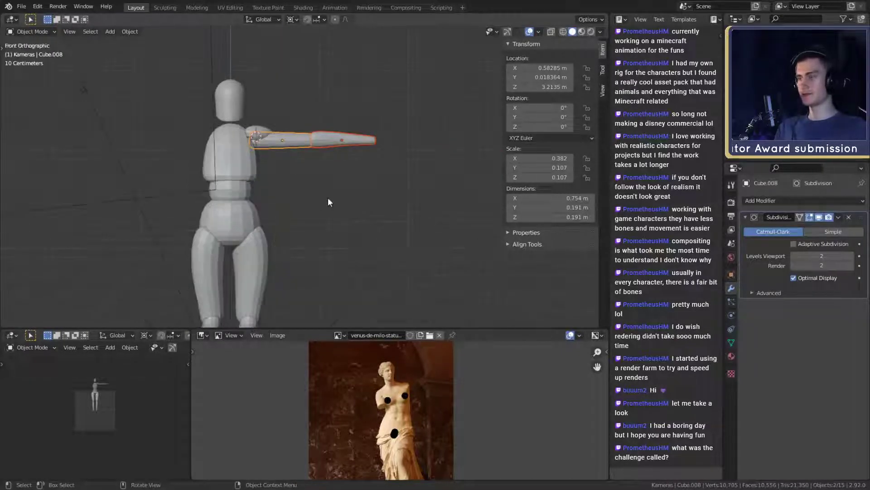
{"action": "key", "text": "r"}
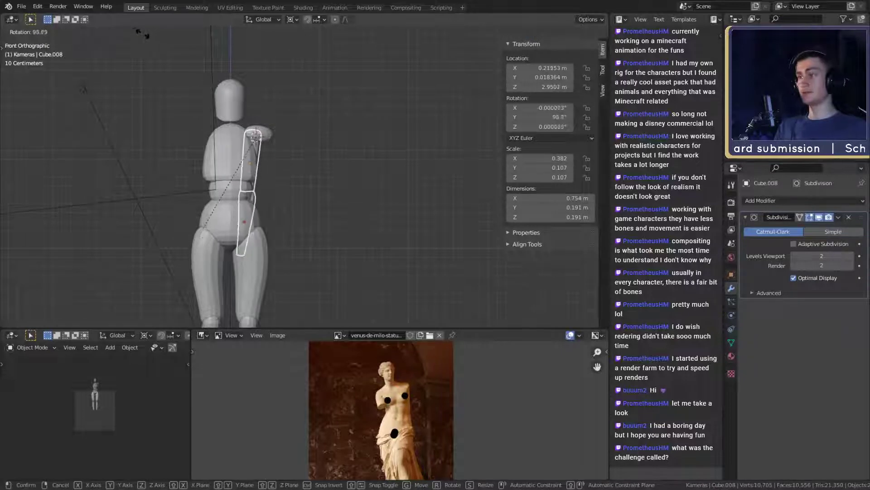
{"action": "right_click", "coordinate": [391, 241]}
- Examine the arm's length and the elbow overlap against the rest of the body, then clear the selection
{"action": "scroll", "coordinate": [355, 210], "scroll_direction": "up", "scroll_amount": 4}
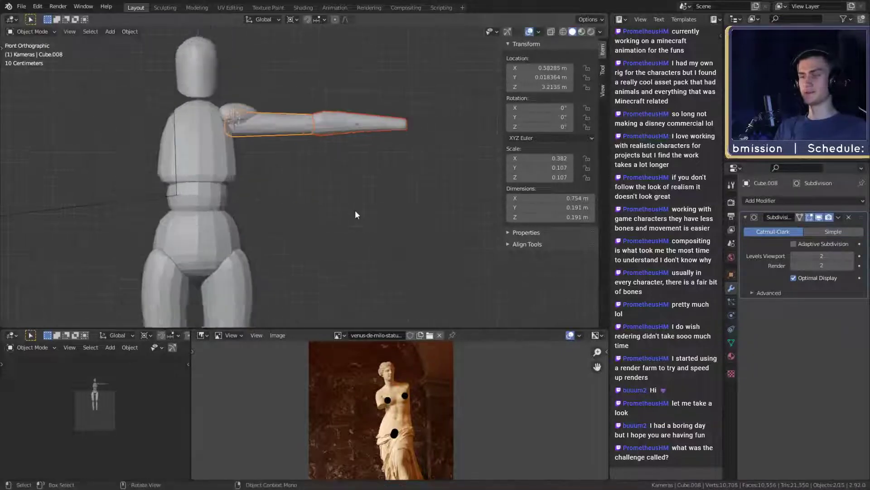
{"action": "mouse_move", "coordinate": [355, 211]}
{"action": "middle_mouse_down"}
{"action": "mouse_move", "coordinate": [366, 208]}
{"action": "mouse_move", "coordinate": [357, 198]}
{"action": "middle_mouse_up"}
{"action": "scroll", "coordinate": [358, 198], "scroll_direction": "up", "scroll_amount": 3}
{"action": "scroll", "coordinate": [352, 196], "scroll_direction": "down", "scroll_amount": 1}
{"action": "middle_click_drag", "start_coordinate": [421, 197], "coordinate": [315, 222], "text": "shift"}
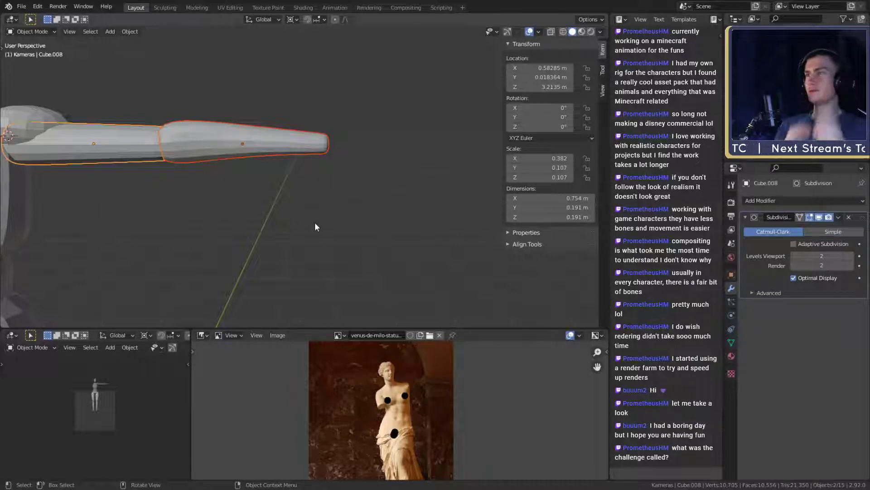
{"action": "scroll", "coordinate": [295, 220], "scroll_direction": "down", "scroll_amount": 6}
{"action": "middle_click_drag", "start_coordinate": [295, 219], "coordinate": [323, 190], "text": "shift"}
{"action": "scroll", "coordinate": [341, 178], "scroll_direction": "up", "scroll_amount": 4}
{"action": "scroll", "coordinate": [370, 211], "scroll_direction": "up", "scroll_amount": 2}
{"action": "left_click", "coordinate": [316, 184]}
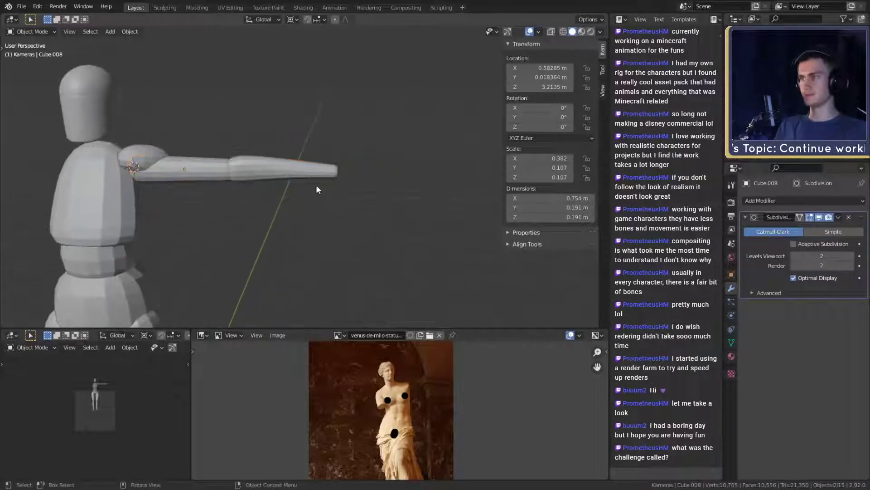
- Adjust the forearm's position along X where it meets the upper arm
{"action": "left_click", "coordinate": [314, 173]}
{"action": "scroll", "coordinate": [314, 173], "scroll_direction": "up", "scroll_amount": 3}
{"action": "middle_click_drag", "start_coordinate": [320, 235], "coordinate": [407, 222]}
{"action": "scroll", "coordinate": [358, 221], "scroll_direction": "up", "scroll_amount": 2}
{"action": "left_click", "coordinate": [345, 183]}
{"action": "key", "text": "g"}
{"action": "key", "text": "x"}
{"action": "left_click", "coordinate": [371, 203]}
{"action": "scroll", "coordinate": [371, 204], "scroll_direction": "down", "scroll_amount": 5}
- Add a cube with a level 2 Subdivision modifier and scale it to about 0.238 for the neck
{"action": "left_click", "coordinate": [339, 238]}
{"action": "scroll", "coordinate": [420, 194], "scroll_direction": "up", "scroll_amount": 4}
{"action": "scroll", "coordinate": [371, 203], "scroll_direction": "up", "scroll_amount": 2}
{"action": "key", "text": "shift+a"}
{"action": "mouse_move", "coordinate": [366, 209]}
{"action": "left_click", "coordinate": [403, 219]}
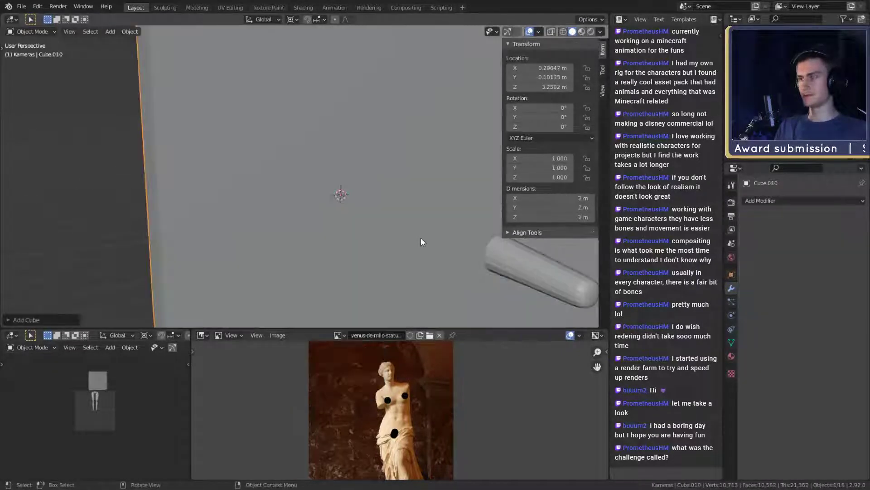
{"action": "key", "text": "ctrl+2"}
{"action": "key", "text": "s"}
{"action": "left_click", "coordinate": [347, 232]}
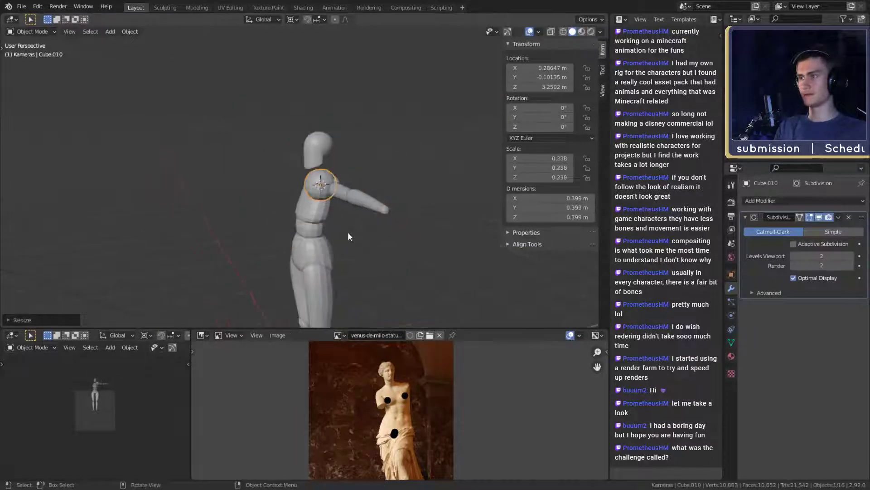
- Move the neck piece behind the upper torso, to about X -0.021, Y 0.177 and Z 3.338 m
{"action": "middle_click_drag", "start_coordinate": [347, 232], "coordinate": [358, 233]}
{"action": "key", "text": "g"}
{"action": "left_click", "coordinate": [388, 222]}
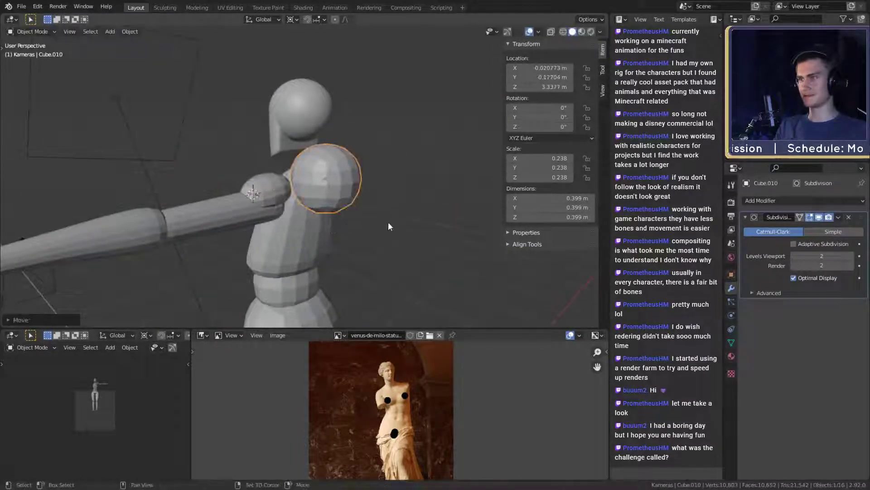
- Add two horizontal loop cuts to the neck piece and spread them apart along Z to square off its ends
{"action": "key", "text": "Tab"}
{"action": "key", "text": "ctrl+r"}
{"action": "scroll", "coordinate": [344, 189], "scroll_direction": "up", "scroll_amount": 1}
{"action": "left_click", "coordinate": [338, 186]}
{"action": "right_click", "coordinate": [338, 186]}
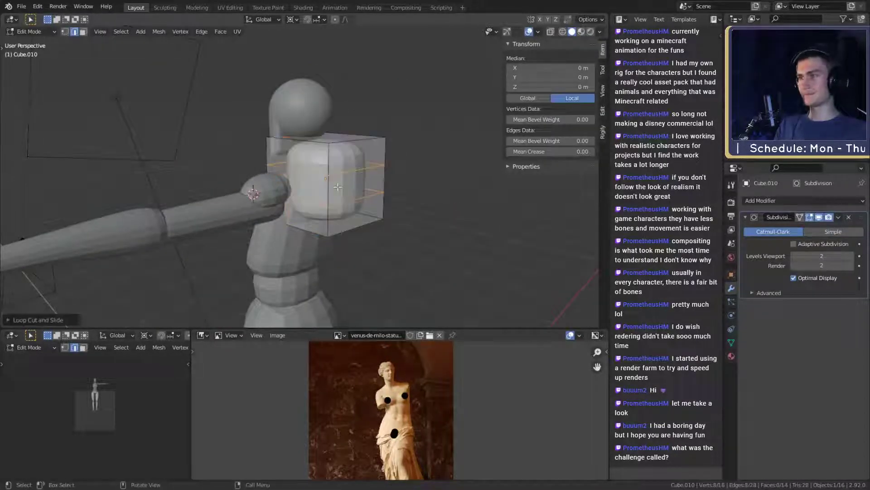
{"action": "key", "text": "s"}
{"action": "key", "text": "z"}
{"action": "left_click", "coordinate": [474, 210]}
{"action": "key", "text": "Tab"}
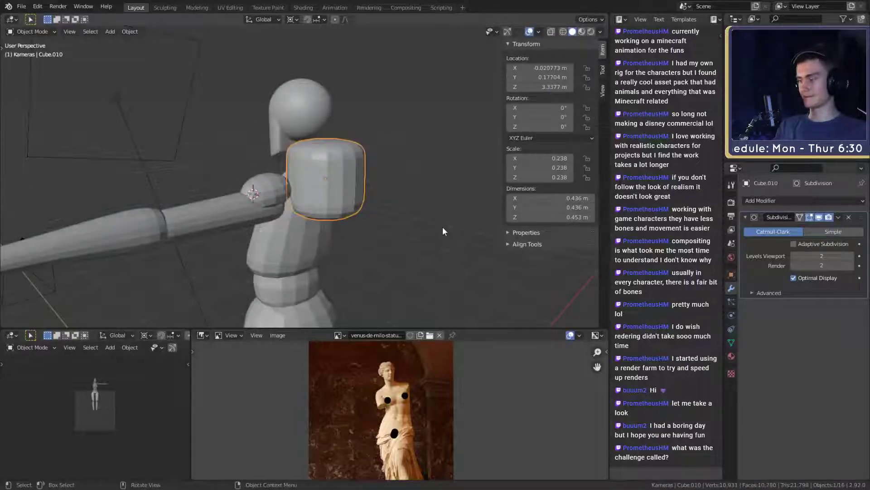
- Set the transform pivot to Individual Origins and narrow the neck to a scale of about 0.124 in X and Y, keeping Z
{"action": "key", "text": "s"}
{"action": "right_click", "coordinate": [442, 226]}
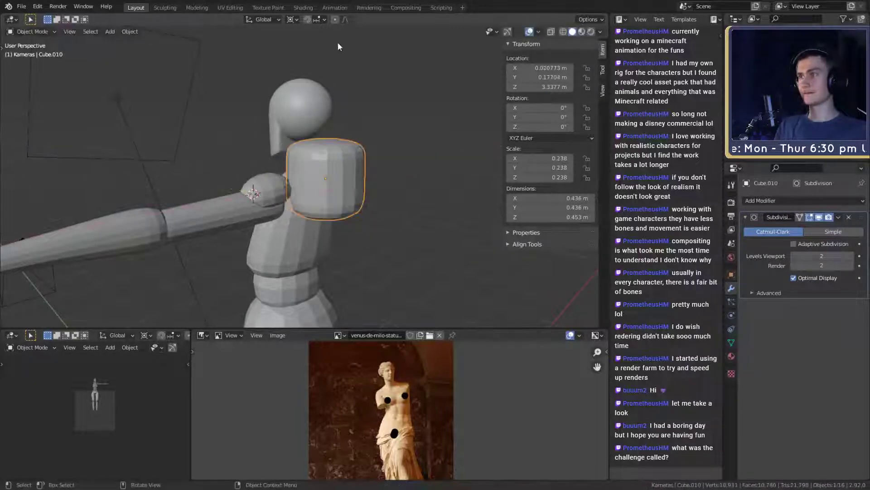
{"action": "left_click", "coordinate": [293, 18]}
{"action": "left_click", "coordinate": [302, 62]}
{"action": "key", "text": "s"}
{"action": "key", "text": "shift+z"}
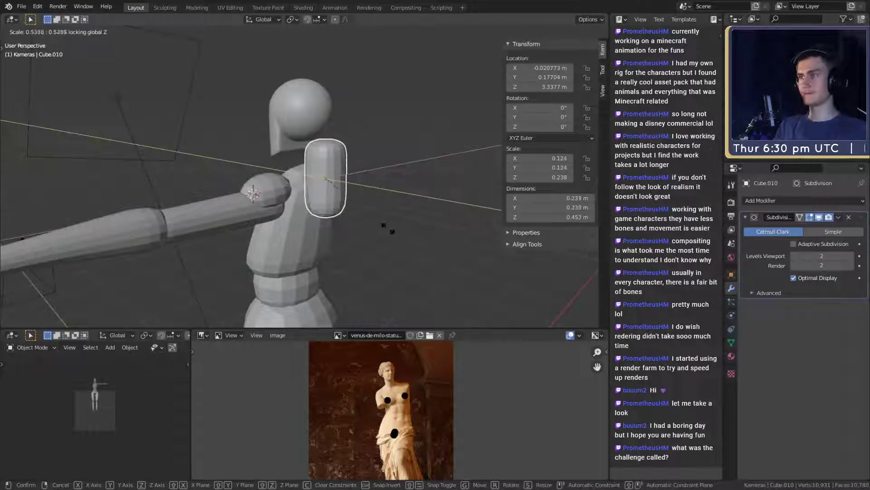
{"action": "left_click", "coordinate": [388, 225]}
- Move the neck between torso and head, at about Y 0.016 and Z 3.467 m, and tilt it about 8.4° around X
{"action": "middle_click_drag", "start_coordinate": [387, 229], "coordinate": [233, 194]}
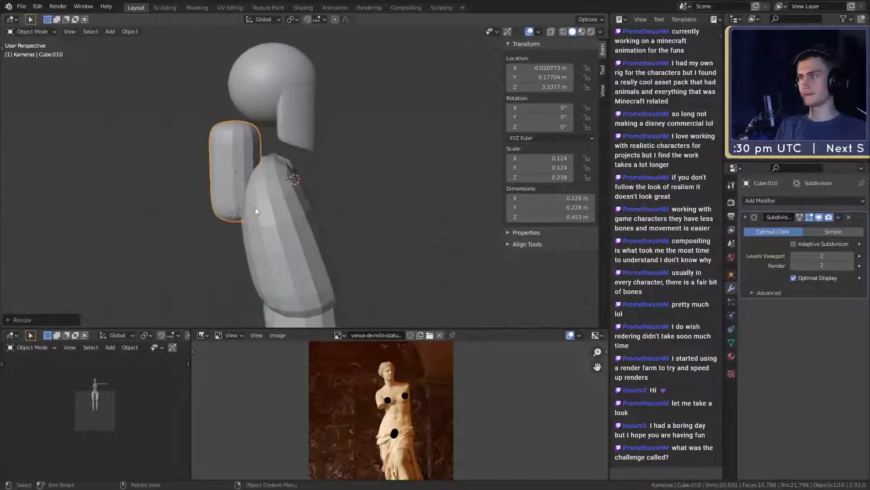
{"action": "key", "text": "g"}
{"action": "left_click", "coordinate": [306, 176]}
{"action": "middle_click_drag", "start_coordinate": [309, 190], "coordinate": [354, 201]}
{"action": "key", "text": "r"}
{"action": "key", "text": "x"}
{"action": "left_click", "coordinate": [406, 193]}
- Center the neck on the body by setting its X location to 0 m
{"action": "scroll", "coordinate": [352, 201], "scroll_direction": "down", "scroll_amount": 4}
{"action": "scroll", "coordinate": [347, 198], "scroll_direction": "up", "scroll_amount": 2}
{"action": "scroll", "coordinate": [362, 198], "scroll_direction": "up", "scroll_amount": 2}
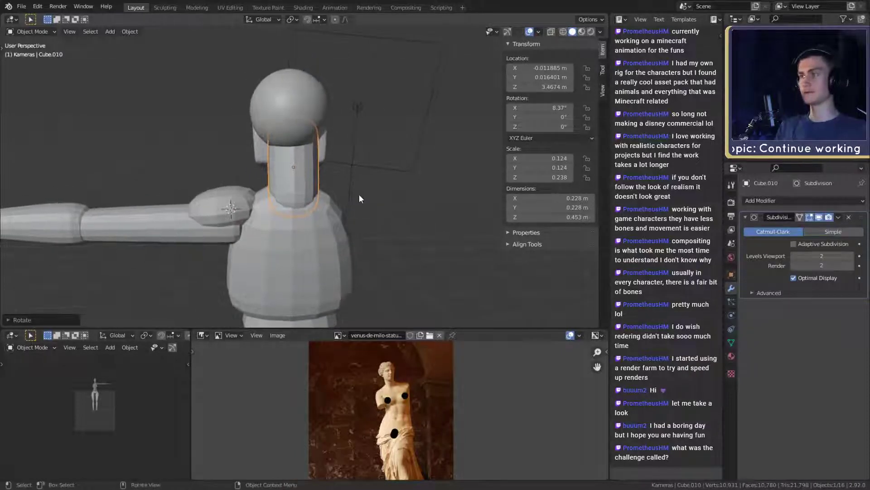
{"action": "left_click", "coordinate": [543, 67]}
{"action": "type", "text": "0"}
{"action": "key", "text": "Return"}
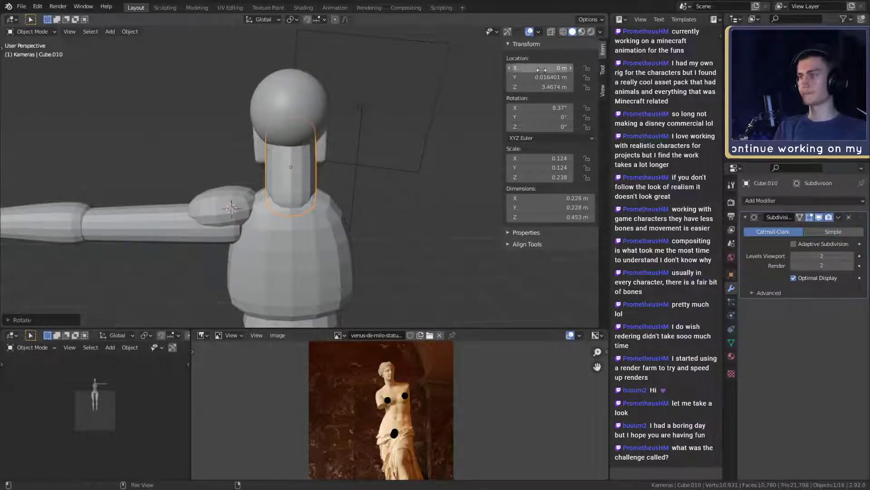
{"action": "mouse_move", "coordinate": [372, 225]}
{"action": "middle_mouse_down"}
{"action": "mouse_move", "coordinate": [421, 203]}
{"action": "mouse_move", "coordinate": [350, 230]}
{"action": "mouse_move", "coordinate": [361, 238]}
{"action": "middle_mouse_up"}
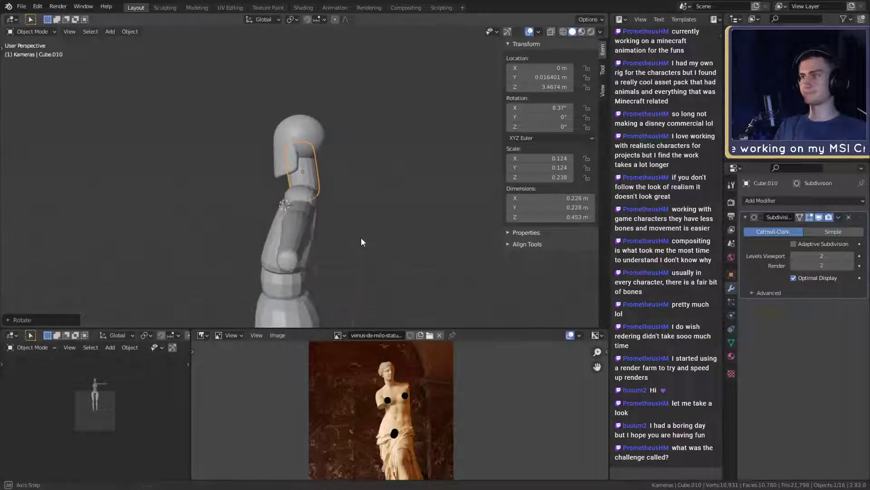
{"action": "key", "text": "r"}
{"action": "key", "text": "x"}
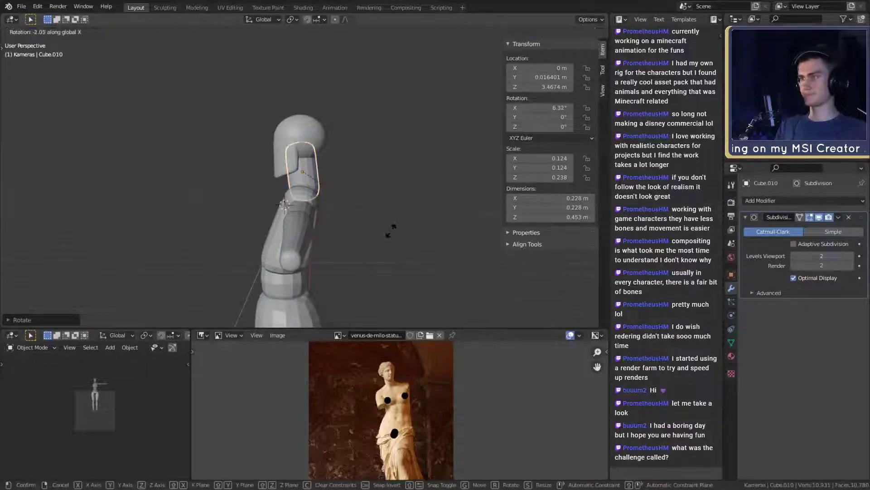
{"action": "right_click", "coordinate": [391, 229]}
- Add another cube with a level 2 Subdivision modifier and scale it to about 0.275 for the hand
{"action": "middle_click_drag", "start_coordinate": [391, 230], "coordinate": [308, 205]}
{"action": "scroll", "coordinate": [406, 180], "scroll_direction": "up", "scroll_amount": 2}
{"action": "scroll", "coordinate": [342, 194], "scroll_direction": "up", "scroll_amount": 2}
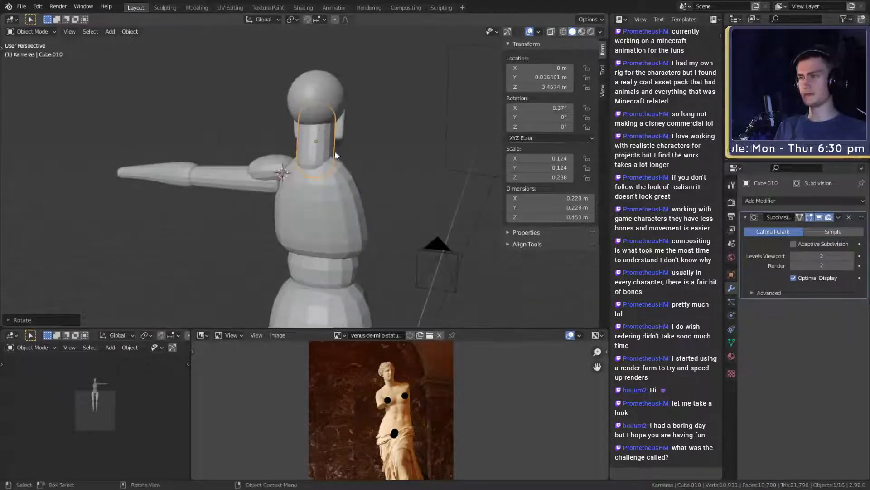
{"action": "middle_click_drag", "start_coordinate": [336, 155], "coordinate": [327, 205]}
{"action": "key", "text": "shift+a"}
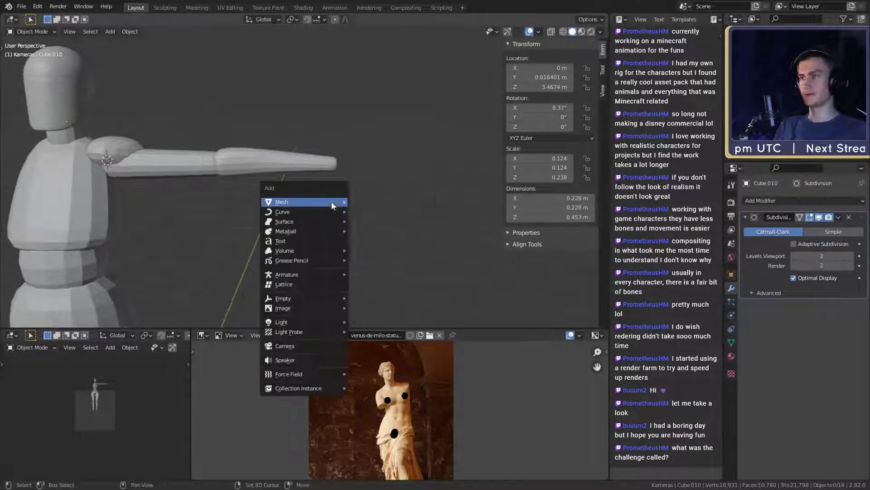
{"action": "mouse_move", "coordinate": [326, 204]}
{"action": "left_click", "coordinate": [374, 209]}
{"action": "scroll", "coordinate": [374, 208], "scroll_direction": "down", "scroll_amount": 7}
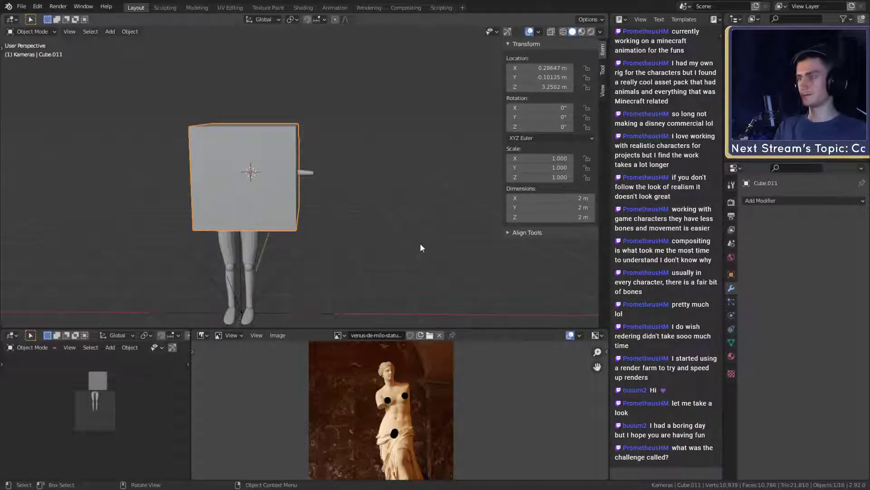
{"action": "key", "text": "ctrl+2"}
{"action": "key", "text": "s"}
{"action": "key", "text": "Return"}
- Move the hand piece along X to about 1.683 m and shrink it to about 0.16 m across
{"action": "key", "text": "g"}
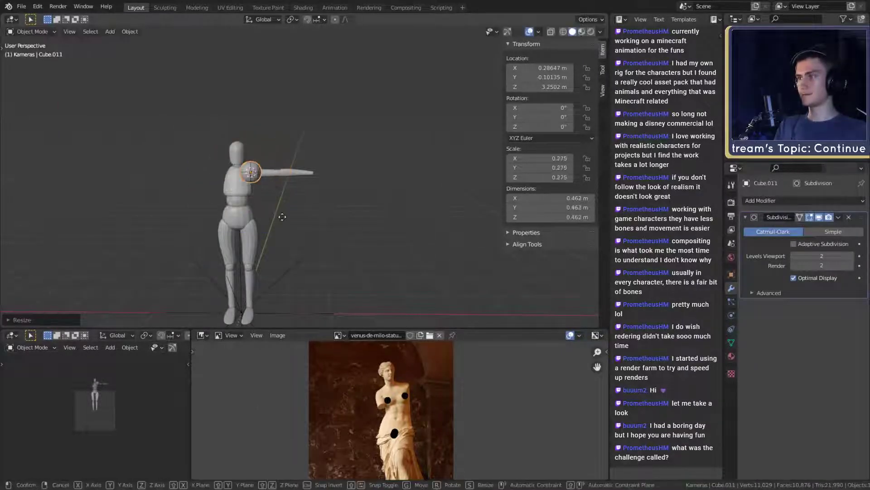
{"action": "key", "text": "x"}
{"action": "left_click", "coordinate": [363, 218]}
{"action": "middle_click_drag", "start_coordinate": [362, 218], "coordinate": [327, 225]}
{"action": "scroll", "coordinate": [330, 238], "scroll_direction": "up", "scroll_amount": 3}
{"action": "key", "text": "KP_Decimal"}
{"action": "key", "text": "s"}
{"action": "left_click", "coordinate": [303, 231]}
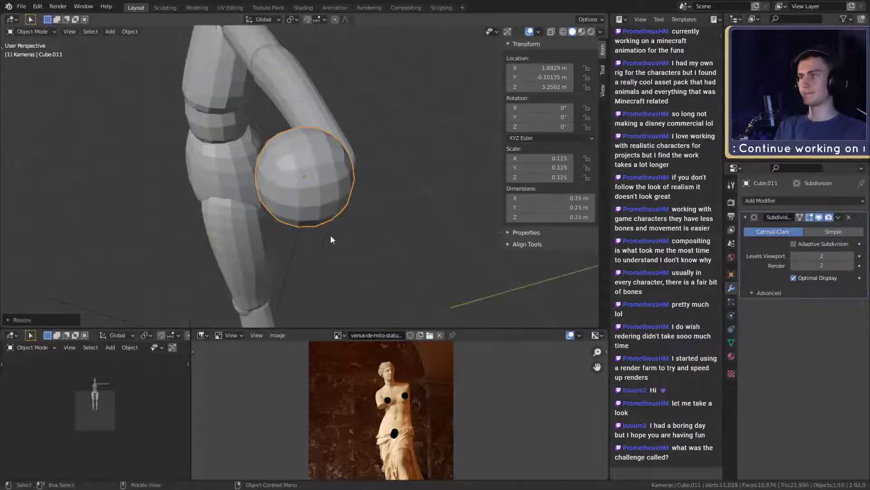
{"action": "key", "text": "s"}
{"action": "left_click", "coordinate": [426, 232]}
- Place the hand piece against the end of the forearm, at about X 1.601, Y -0.007 and Z 3.210 m
{"action": "middle_click_drag", "start_coordinate": [425, 233], "coordinate": [344, 197]}
{"action": "key", "text": "g"}
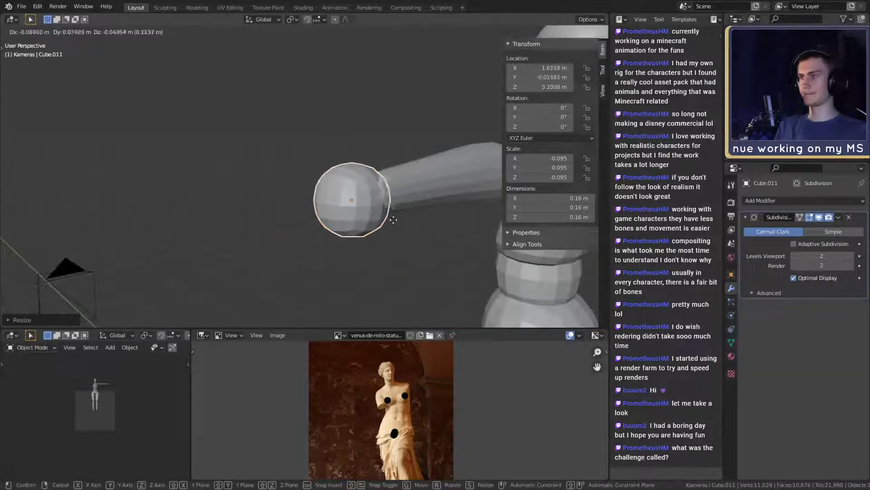
{"action": "left_click", "coordinate": [394, 214]}
{"action": "middle_click_drag", "start_coordinate": [393, 214], "coordinate": [412, 241]}
{"action": "key", "text": "g"}
{"action": "left_click", "coordinate": [404, 219]}
- Flatten the hand piece along Y to about 0.098 m thick
{"action": "key", "text": "s"}
{"action": "key", "text": "y"}
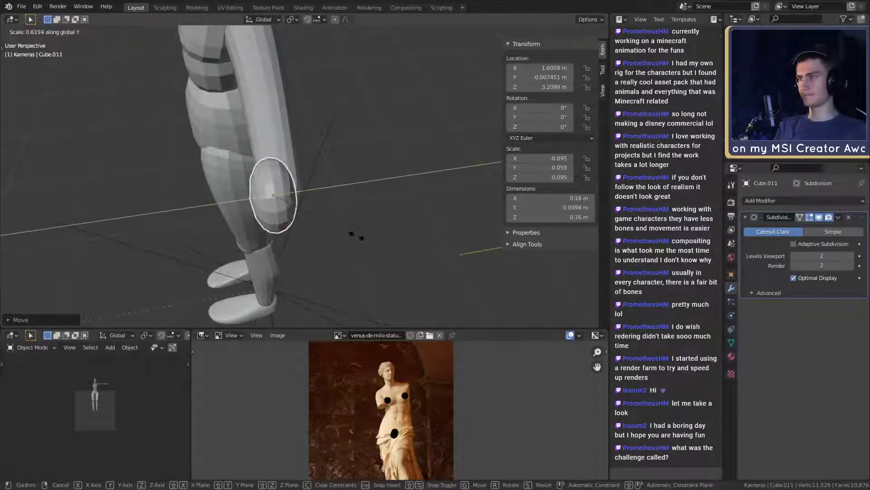
{"action": "left_click", "coordinate": [356, 237]}
- Examine the hand piece's size and fit against the forearm and the whole body
{"action": "middle_click_drag", "start_coordinate": [357, 238], "coordinate": [445, 175]}
{"action": "scroll", "coordinate": [393, 216], "scroll_direction": "down", "scroll_amount": 4}
{"action": "scroll", "coordinate": [382, 217], "scroll_direction": "up", "scroll_amount": 2}
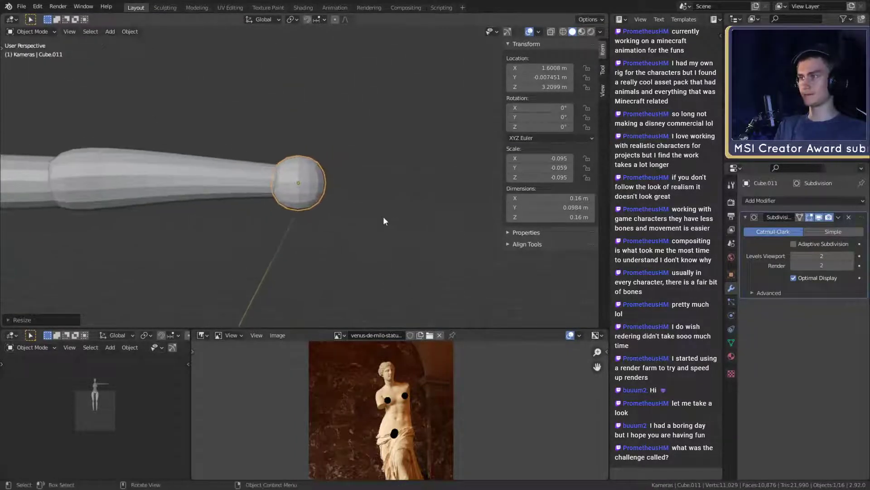
{"action": "scroll", "coordinate": [393, 222], "scroll_direction": "down", "scroll_amount": 7}
{"action": "scroll", "coordinate": [363, 222], "scroll_direction": "up", "scroll_amount": 6}
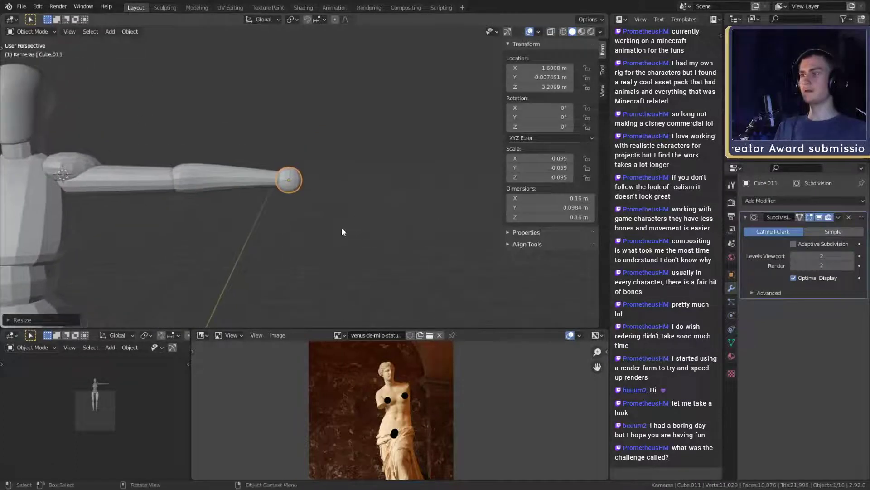
{"action": "scroll", "coordinate": [357, 219], "scroll_direction": "up", "scroll_amount": 2}
{"action": "middle_click_drag", "start_coordinate": [365, 211], "coordinate": [357, 216], "text": "shift"}
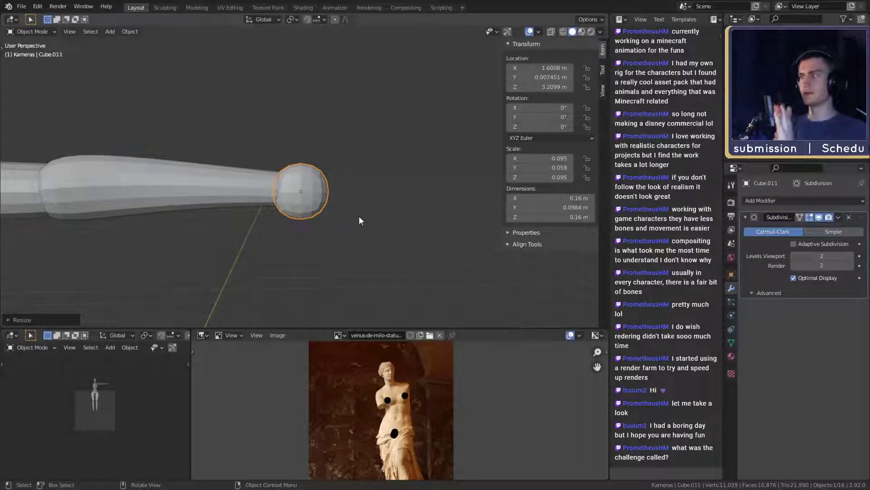
{"action": "scroll", "coordinate": [359, 216], "scroll_direction": "down", "scroll_amount": 4}
{"action": "scroll", "coordinate": [351, 213], "scroll_direction": "up", "scroll_amount": 5}
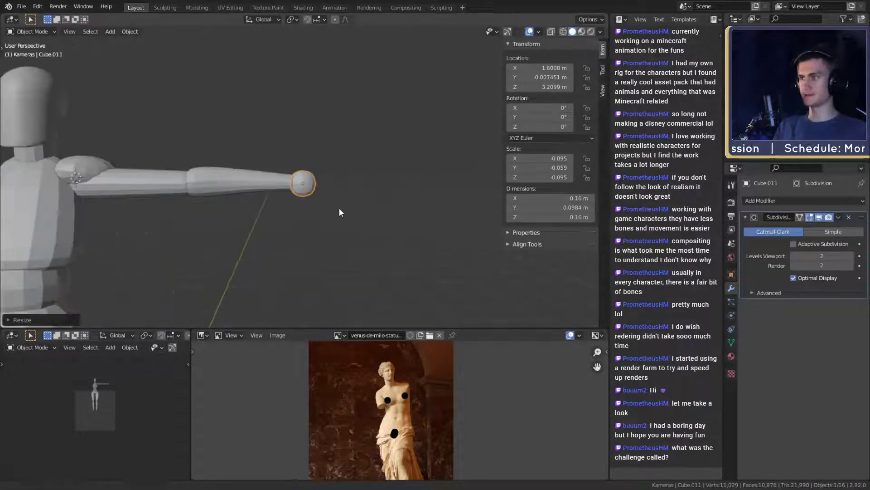
{"action": "scroll", "coordinate": [340, 212], "scroll_direction": "up", "scroll_amount": 4}
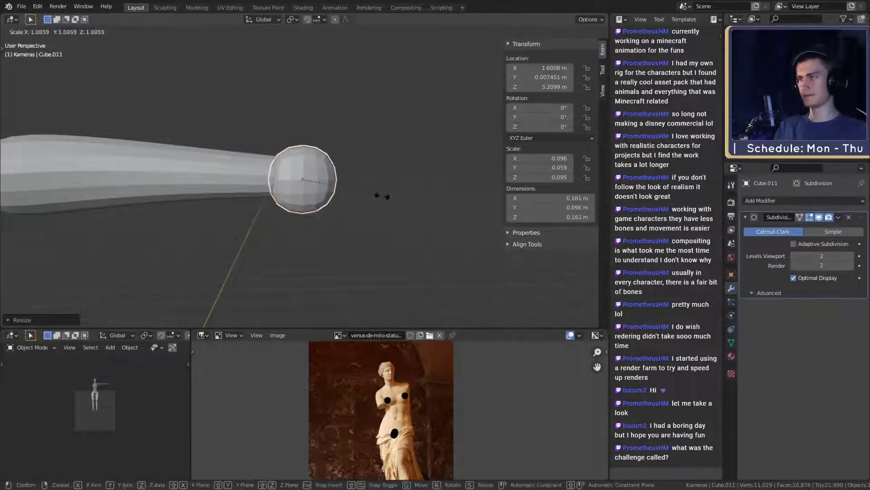
- Add a vertical loop cut near the outer end of the hand cube and compare the resulting shape with the wrist
{"action": "key", "text": "Tab"}
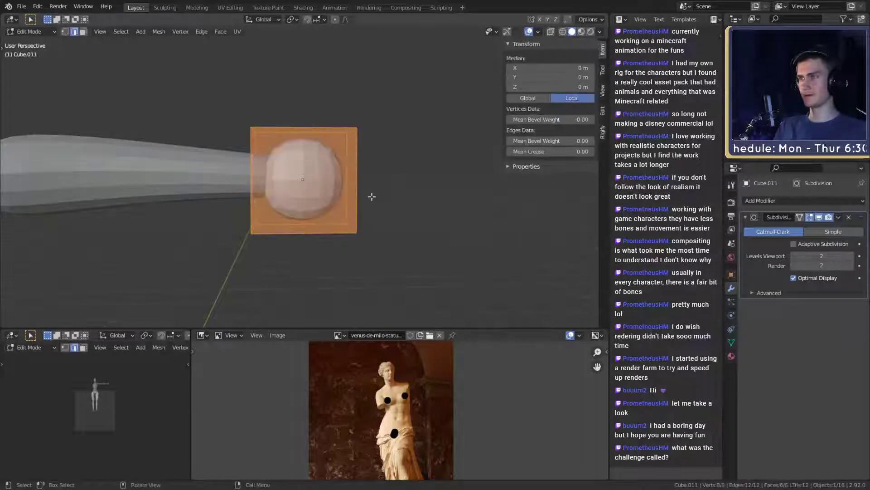
{"action": "key", "text": "ctrl+r"}
{"action": "left_click", "coordinate": [317, 138]}
{"action": "left_click", "coordinate": [338, 143]}
{"action": "right_click", "coordinate": [340, 158]}
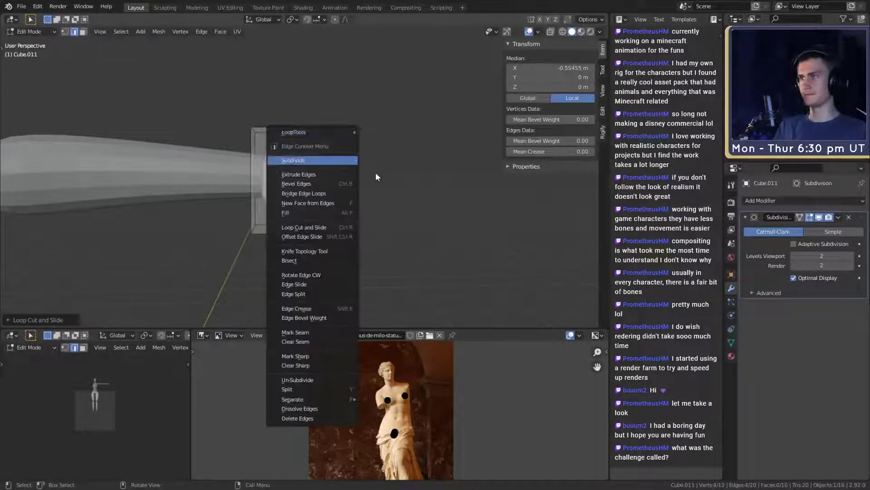
{"action": "scroll", "coordinate": [417, 223], "scroll_direction": "down", "scroll_amount": 8}
{"action": "scroll", "coordinate": [414, 184], "scroll_direction": "up", "scroll_amount": 5}
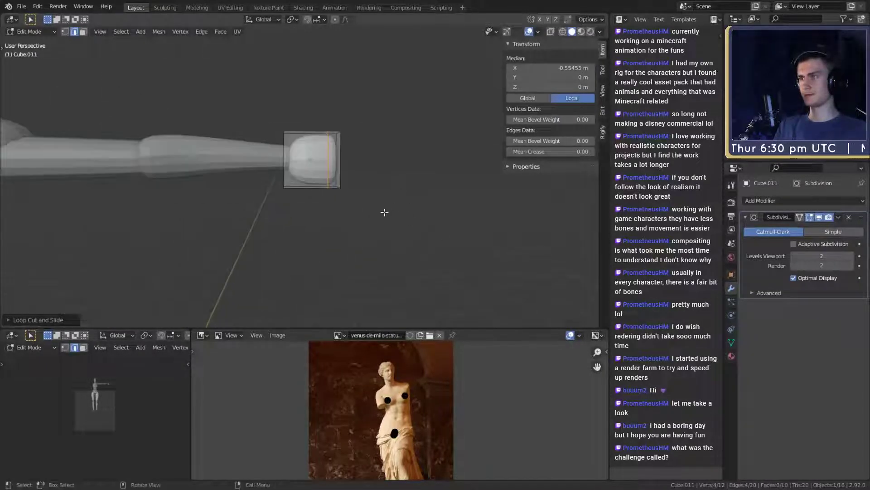
{"action": "middle_click_drag", "start_coordinate": [384, 212], "coordinate": [442, 205]}
{"action": "key", "text": "Tab"}
{"action": "key", "text": "Tab"}
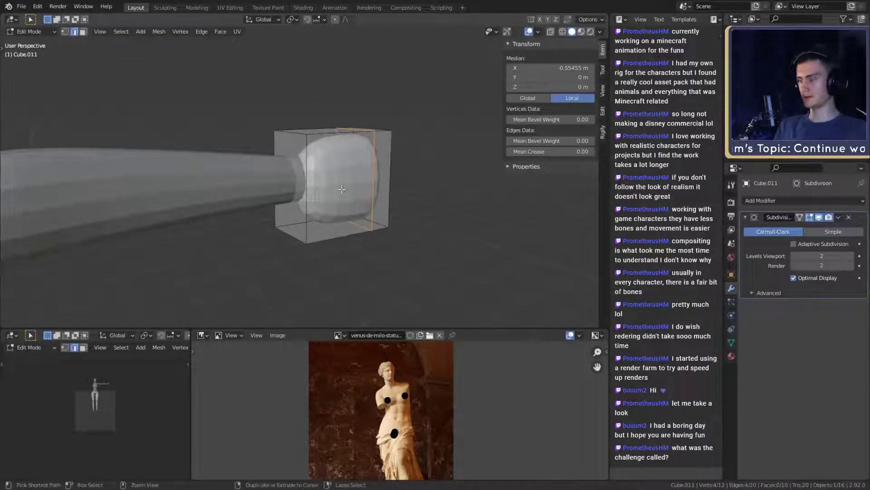
- Add a horizontal loop cut around the middle of the hand cube
{"action": "key", "text": "ctrl+r"}
{"action": "left_click", "coordinate": [381, 180]}
{"action": "right_click", "coordinate": [381, 181]}
- Push the two middle edges on the palm side of the hand cube inward along Y to hollow the palm
{"action": "middle_click_drag", "start_coordinate": [381, 181], "coordinate": [390, 227]}
{"action": "left_click", "coordinate": [362, 199]}
{"action": "left_click", "coordinate": [400, 208], "text": "shift"}
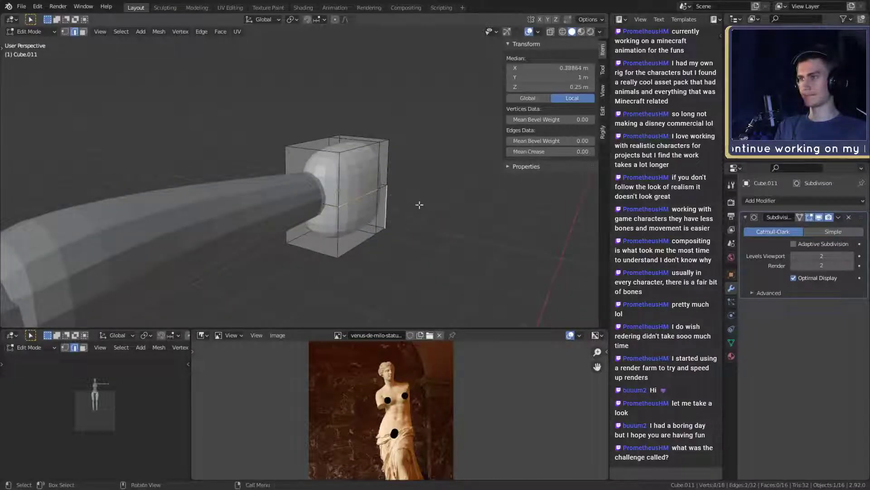
{"action": "left_click", "coordinate": [384, 185], "text": "shift"}
{"action": "middle_click_drag", "start_coordinate": [384, 186], "coordinate": [426, 225]}
{"action": "key", "text": "g"}
{"action": "key", "text": "y"}
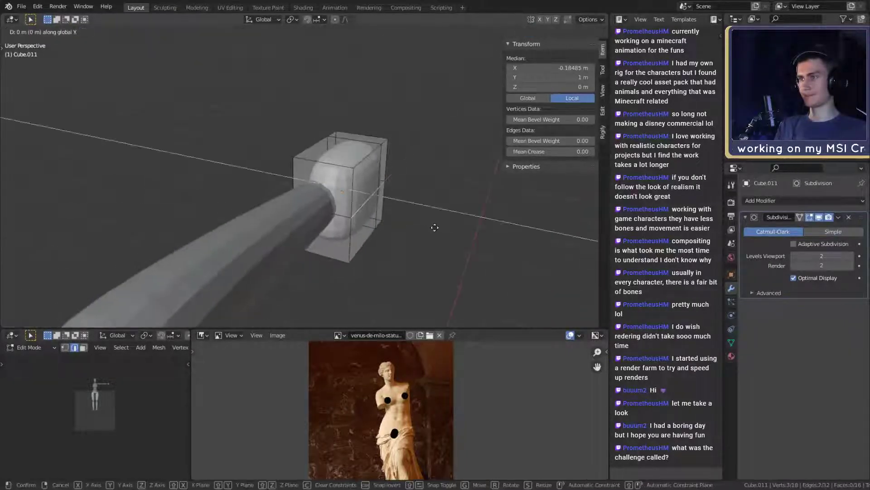
{"action": "left_click", "coordinate": [413, 231]}
{"action": "key", "text": "Tab"}
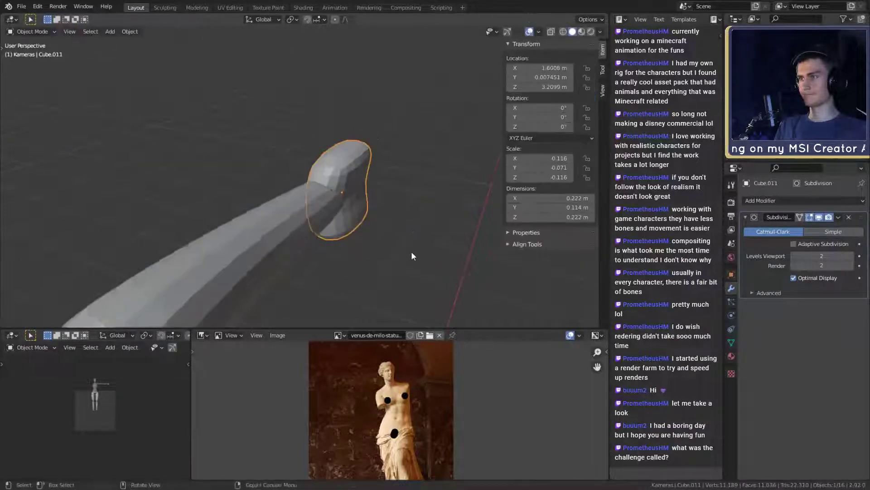
- Shift the upper wrist-end edge of the hand cube slightly along X
{"action": "middle_click_drag", "start_coordinate": [411, 252], "coordinate": [306, 175]}
{"action": "key", "text": "Tab"}
{"action": "middle_click_drag", "start_coordinate": [350, 184], "coordinate": [345, 180]}
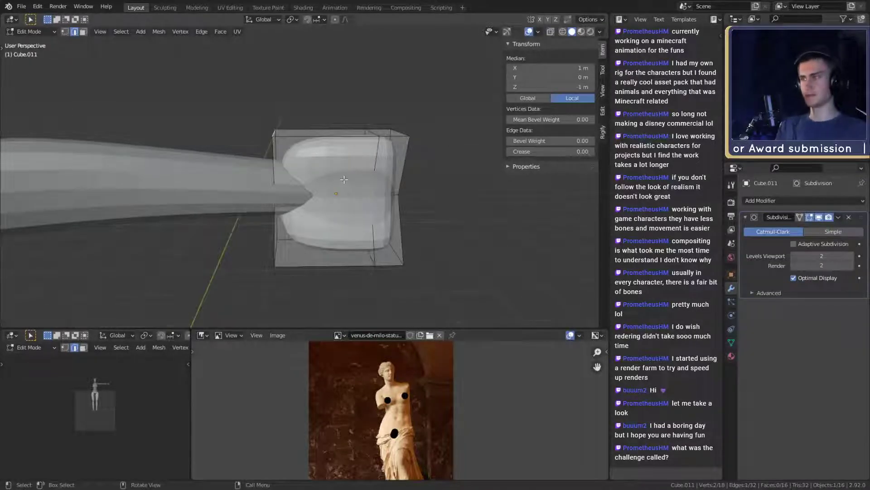
{"action": "key", "text": "g"}
{"action": "key", "text": "x"}
{"action": "right_click", "coordinate": [375, 175]}
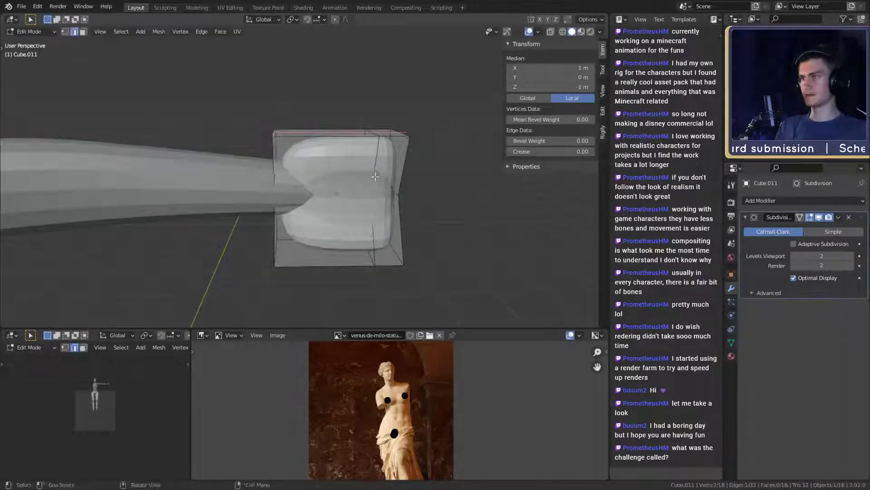
{"action": "middle_click_drag", "start_coordinate": [376, 175], "coordinate": [225, 227]}
{"action": "key", "text": "x"}
{"action": "left_click", "coordinate": [352, 230]}
{"action": "key", "text": "Tab"}
- Scale the whole hand down to about 0.163 × 0.085 × 0.165 m
{"action": "scroll", "coordinate": [365, 220], "scroll_direction": "down", "scroll_amount": 8}
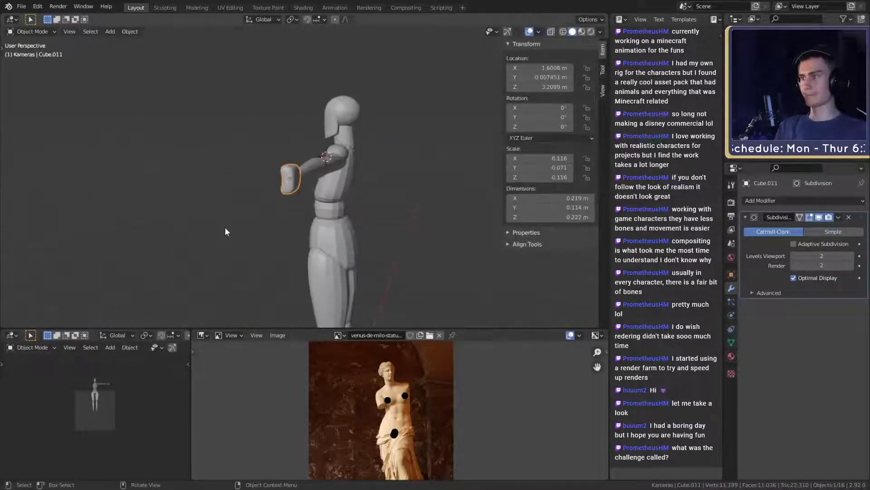
{"action": "scroll", "coordinate": [258, 224], "scroll_direction": "up", "scroll_amount": 3}
{"action": "mouse_move", "coordinate": [292, 222]}
{"action": "middle_mouse_down"}
{"action": "mouse_move", "coordinate": [312, 233]}
{"action": "mouse_move", "coordinate": [294, 232]}
{"action": "middle_mouse_up"}
{"action": "key", "text": "s"}
{"action": "left_click", "coordinate": [342, 210]}
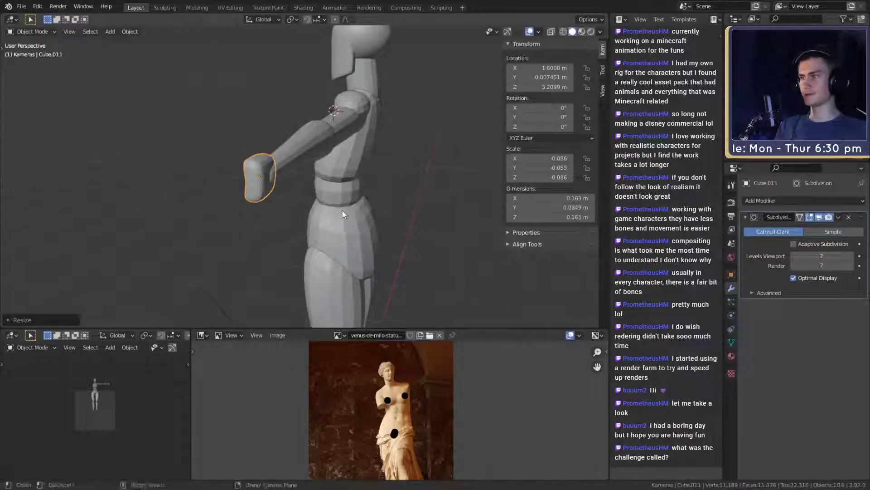
- Reposition the hand at the wrist, moving it along the arm to about X 1.657 m
{"action": "middle_click_drag", "start_coordinate": [342, 209], "coordinate": [443, 194]}
{"action": "key", "text": "g"}
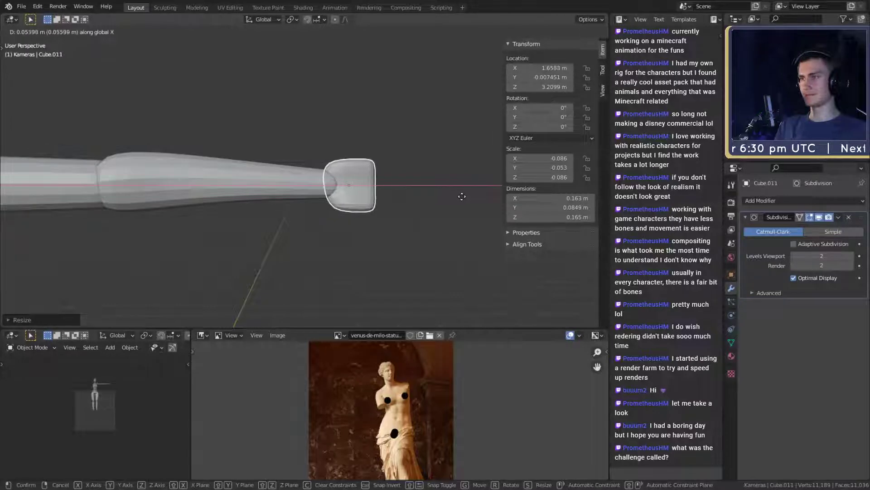
{"action": "left_click", "coordinate": [462, 196]}
{"action": "middle_click_drag", "start_coordinate": [428, 215], "coordinate": [290, 245]}
{"action": "key", "text": "g"}
{"action": "key", "text": "x"}
{"action": "left_click", "coordinate": [374, 279]}
- Extend the faces at the hand's outer end along X, making the hand about 0.176 m long
{"action": "key", "text": "Tab"}
{"action": "key", "text": "3"}
{"action": "left_click", "coordinate": [253, 218]}
{"action": "left_click", "coordinate": [255, 174], "text": "shift"}
{"action": "middle_click_drag", "start_coordinate": [260, 188], "coordinate": [347, 187]}
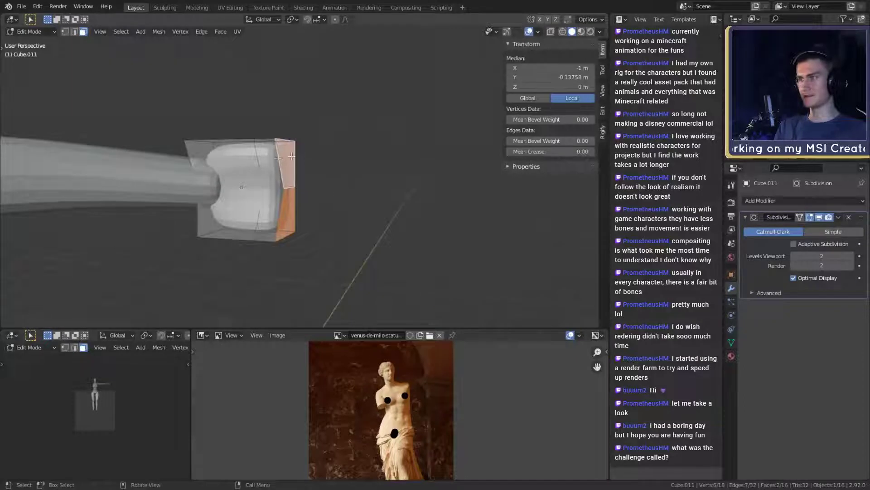
{"action": "middle_click_drag", "start_coordinate": [292, 156], "coordinate": [367, 202]}
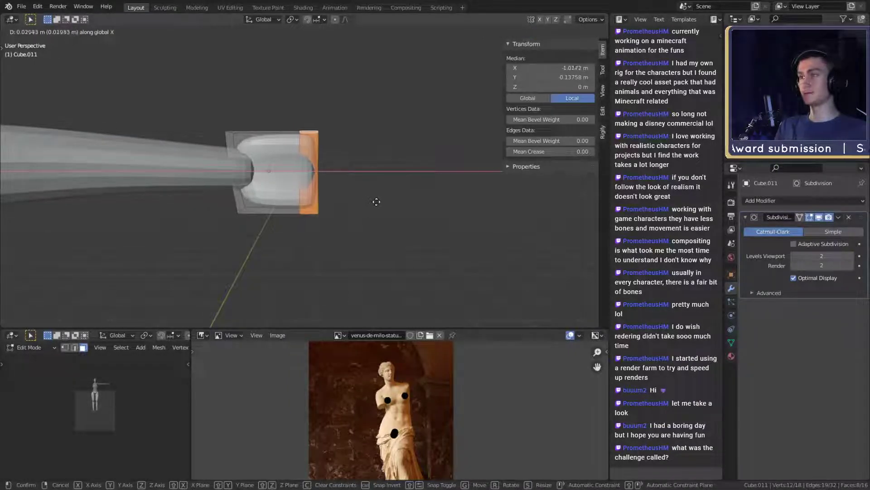
{"action": "left_click", "coordinate": [374, 202]}
{"action": "scroll", "coordinate": [374, 204], "scroll_direction": "down", "scroll_amount": 6}
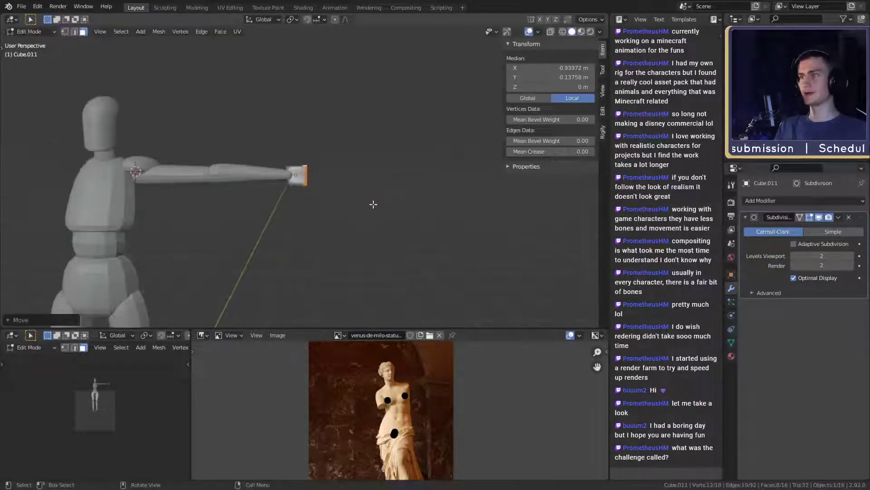
{"action": "middle_click_drag", "start_coordinate": [373, 204], "coordinate": [294, 240]}
{"action": "key", "text": "Tab"}
- Examine the hand's shape and its fit against the forearm
{"action": "scroll", "coordinate": [347, 203], "scroll_direction": "up", "scroll_amount": 4}
{"action": "scroll", "coordinate": [294, 240], "scroll_direction": "up", "scroll_amount": 2}
{"action": "scroll", "coordinate": [295, 245], "scroll_direction": "up", "scroll_amount": 3}
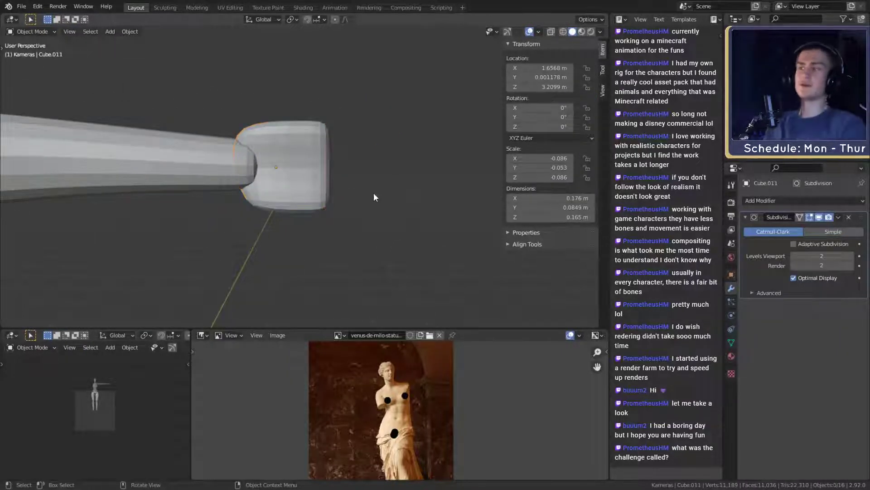
{"action": "left_click", "coordinate": [308, 186]}
{"action": "middle_click_drag", "start_coordinate": [304, 183], "coordinate": [292, 223]}
{"action": "scroll", "coordinate": [292, 222], "scroll_direction": "up", "scroll_amount": 8}
{"action": "middle_click_drag", "start_coordinate": [344, 249], "coordinate": [354, 196], "text": "shift"}
{"action": "scroll", "coordinate": [336, 182], "scroll_direction": "up", "scroll_amount": 4}
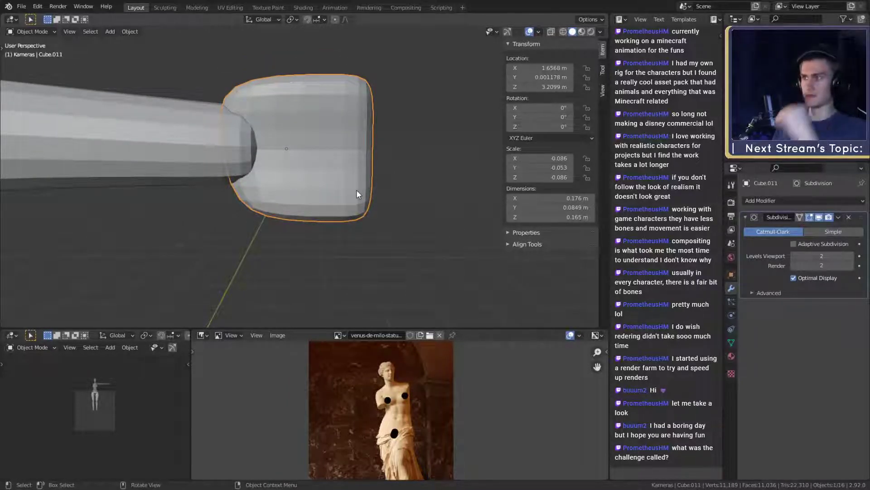
{"action": "scroll", "coordinate": [356, 191], "scroll_direction": "down", "scroll_amount": 10}
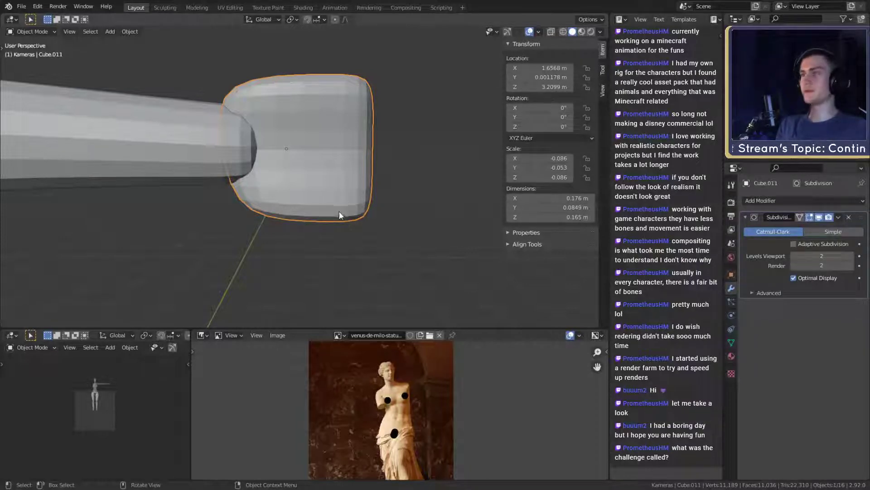
{"action": "scroll", "coordinate": [347, 209], "scroll_direction": "up", "scroll_amount": 6}
{"action": "middle_click_drag", "start_coordinate": [348, 213], "coordinate": [335, 189], "text": "shift"}
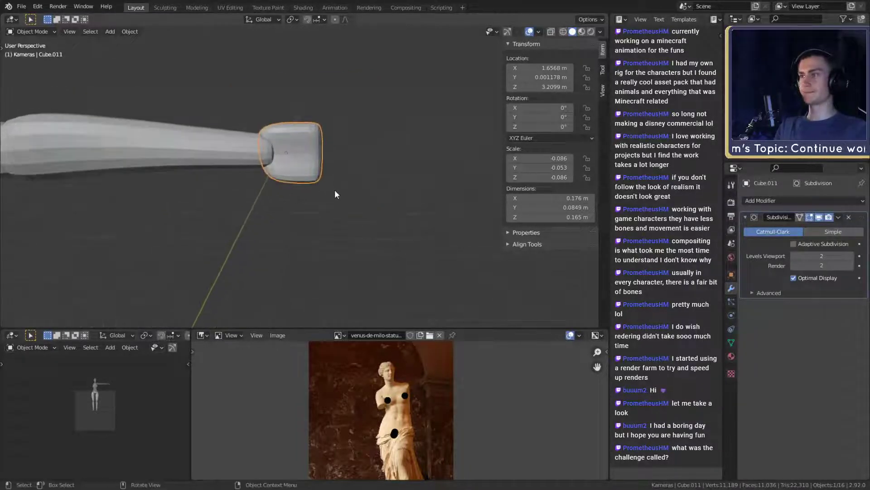
{"action": "key", "text": "shift+a"}
{"action": "mouse_move", "coordinate": [336, 180]}
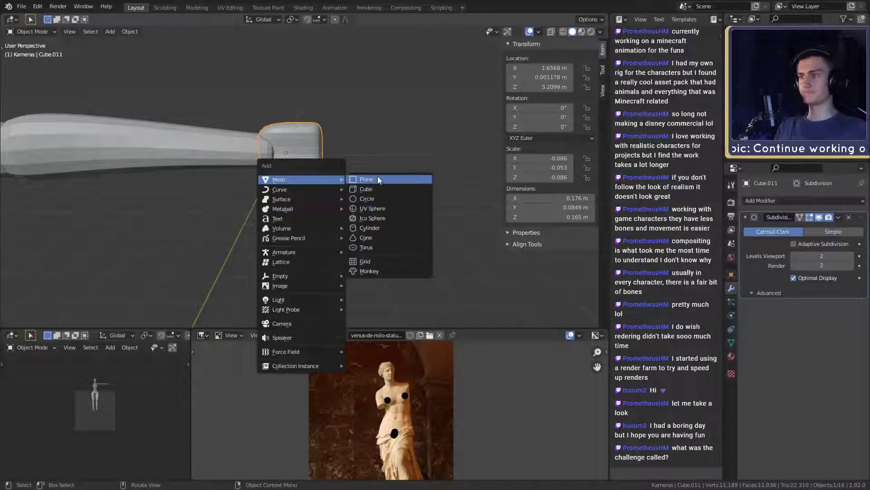
{"action": "key", "text": "Escape"}
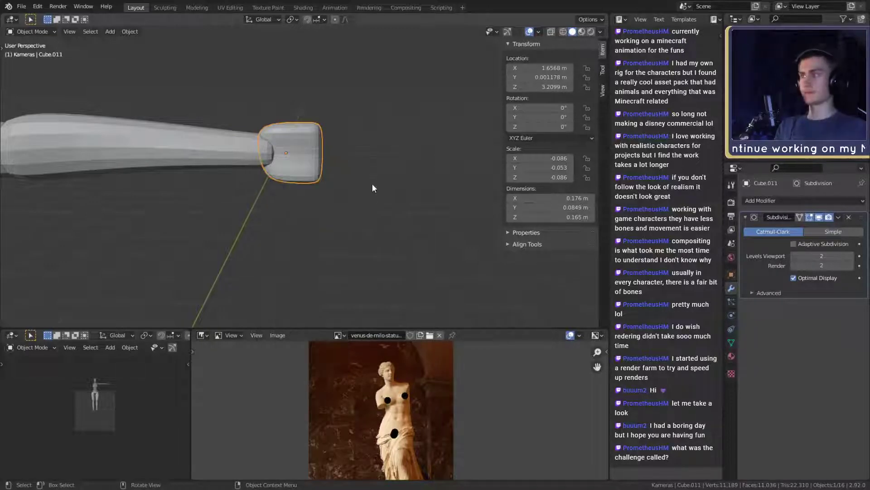
- Add a new cube with a level 2 Subdivision modifier for a finger
{"action": "key", "text": "shift+a"}
{"action": "left_click", "coordinate": [401, 189]}
{"action": "scroll", "coordinate": [399, 220], "scroll_direction": "down", "scroll_amount": 4}
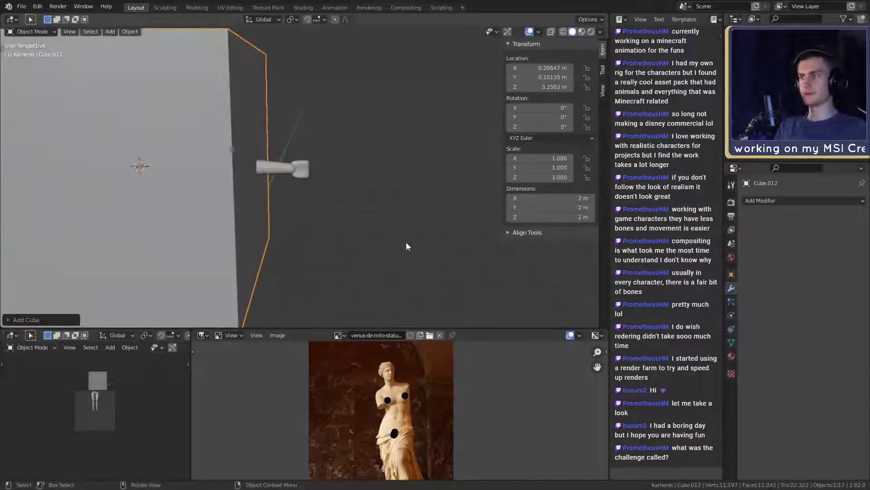
{"action": "key", "text": "ctrl+2"}
- Add two horizontal loop cuts to the new cube and scale them apart along Z to square off its ends
{"action": "key", "text": "Tab"}
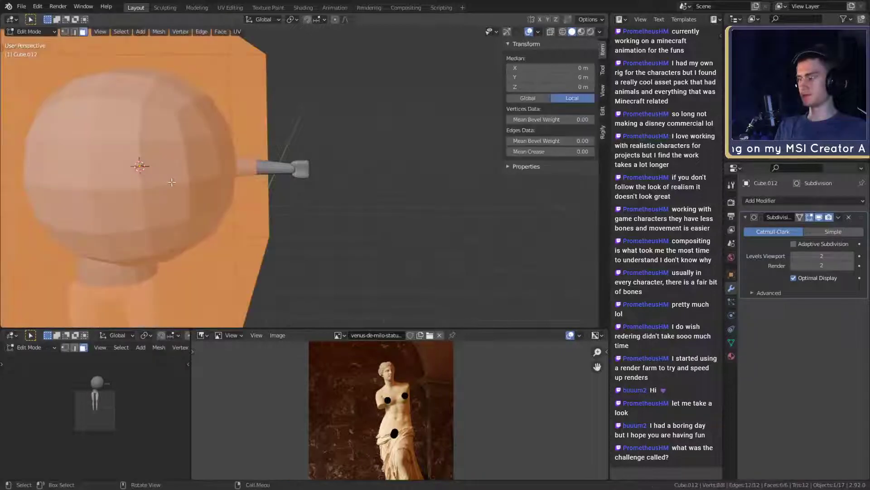
{"action": "scroll", "coordinate": [224, 167], "scroll_direction": "up", "scroll_amount": 2}
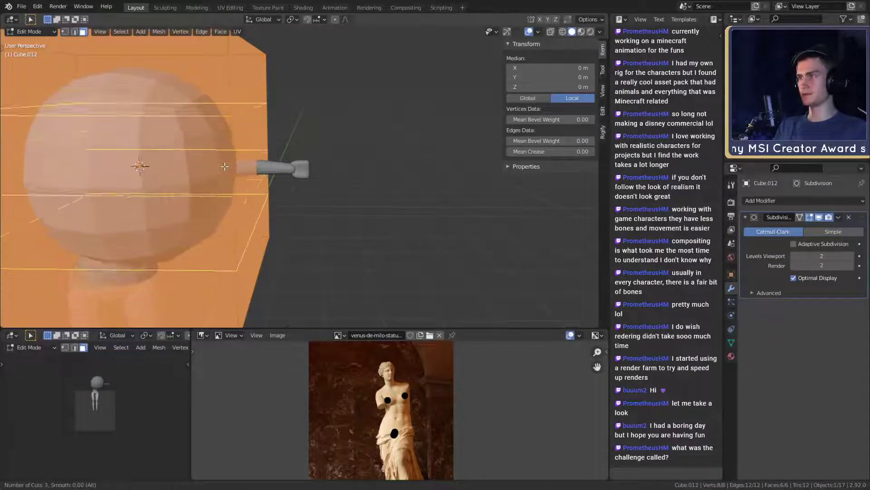
{"action": "left_click", "coordinate": [225, 166]}
{"action": "right_click", "coordinate": [225, 167]}
{"action": "key", "text": "s"}
{"action": "key", "text": "z"}
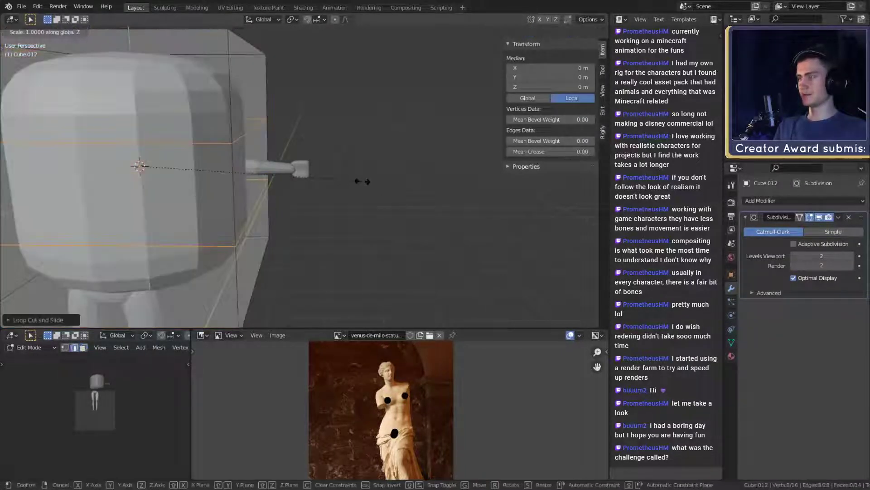
{"action": "left_click", "coordinate": [536, 182]}
{"action": "key", "text": "Tab"}
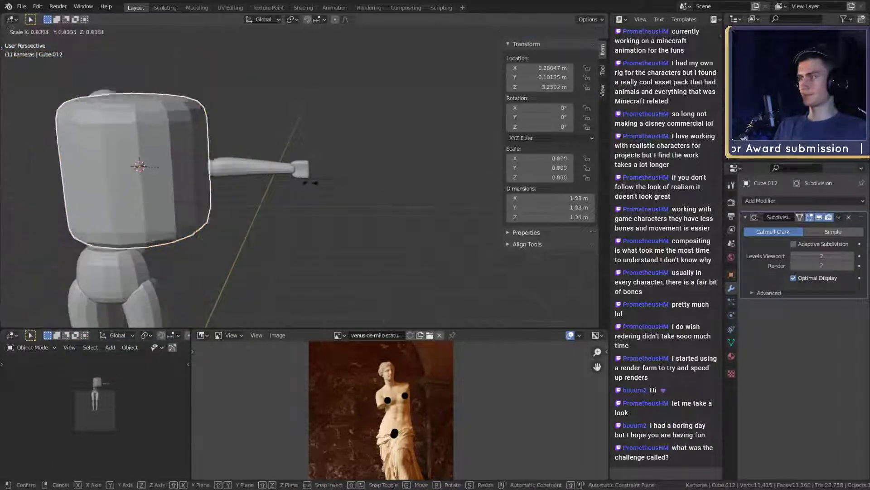
- Shrink the finger piece to about 0.065 m wide and place it below the hand, at about X 1.796 and Z 2.939 m
{"action": "left_click", "coordinate": [145, 173]}
{"action": "key", "text": "g"}
{"action": "left_click", "coordinate": [334, 224]}
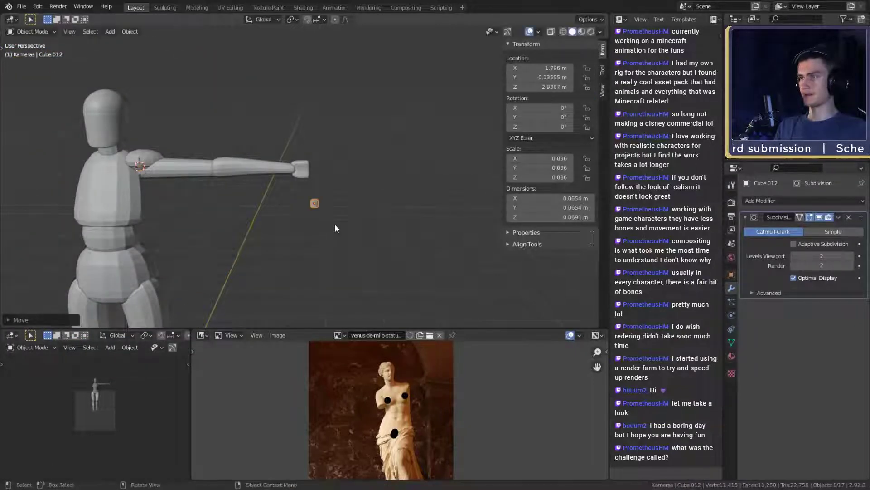
- Stretch the finger piece along Z and scale it to about 0.037 × 0.037 × 0.096 m
{"action": "middle_click_drag", "start_coordinate": [335, 224], "coordinate": [357, 196]}
{"action": "key", "text": "g"}
{"action": "left_click", "coordinate": [422, 213]}
{"action": "key", "text": "s"}
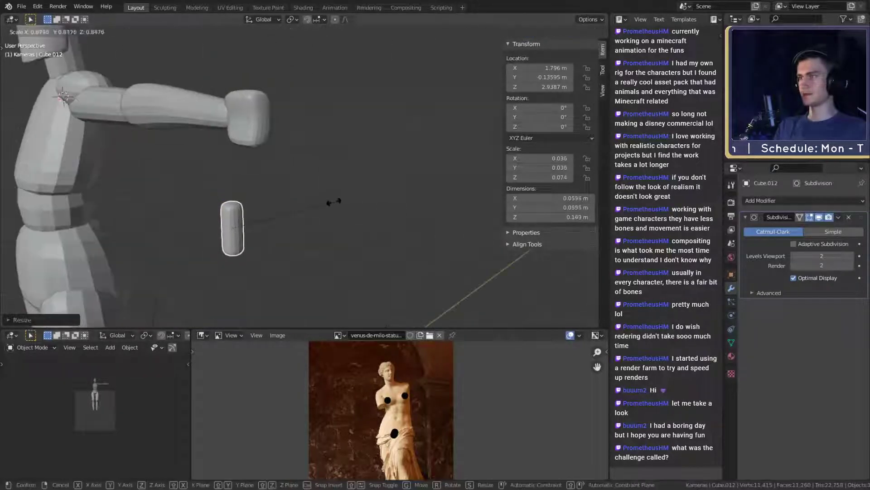
{"action": "left_click", "coordinate": [297, 210]}
{"action": "middle_click_drag", "start_coordinate": [295, 209], "coordinate": [347, 205]}
{"action": "middle_click_drag", "start_coordinate": [397, 231], "coordinate": [368, 208]}
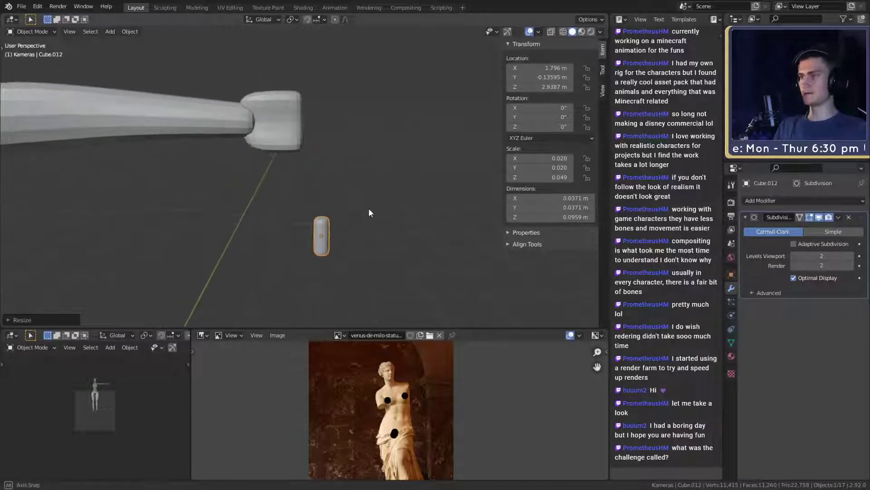
- Add another cube with a level 2 Subdivision modifier and scale it to about 0.159 m across
{"action": "key", "text": "shift+a"}
{"action": "mouse_move", "coordinate": [334, 203]}
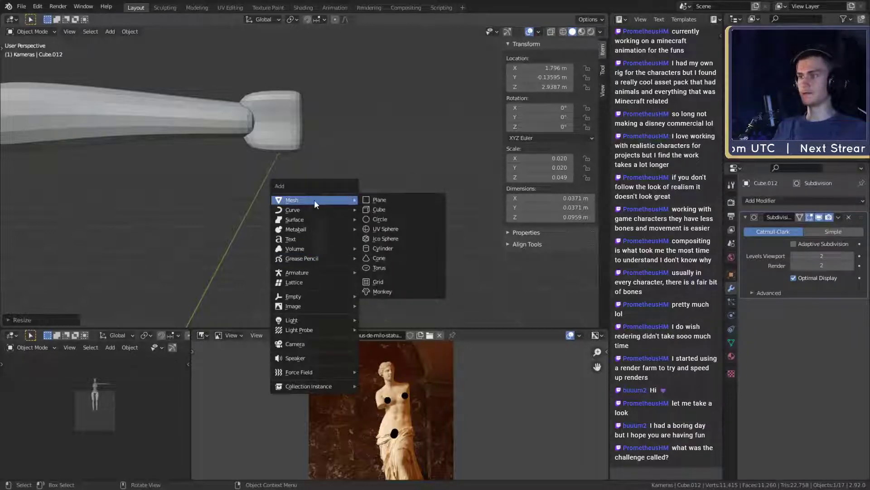
{"action": "left_click", "coordinate": [380, 209]}
{"action": "scroll", "coordinate": [323, 250], "scroll_direction": "down", "scroll_amount": 3}
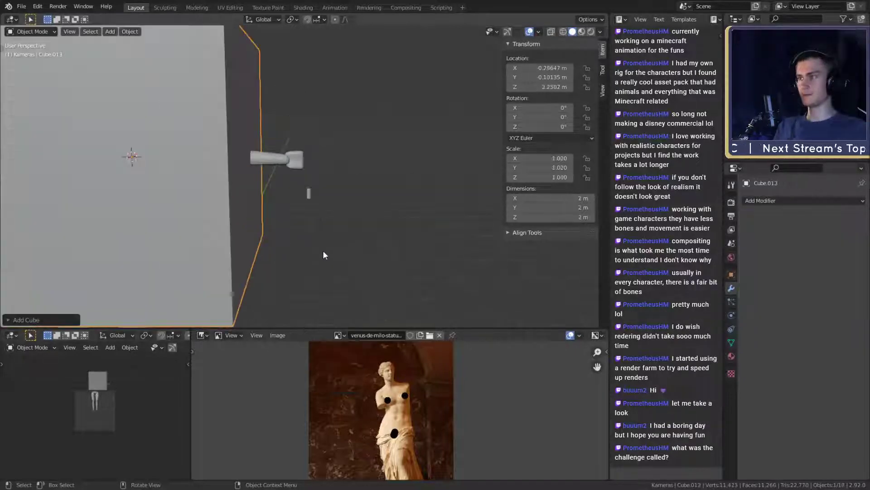
{"action": "key", "text": "ctrl+2"}
{"action": "key", "text": "s"}
{"action": "left_click", "coordinate": [154, 180]}
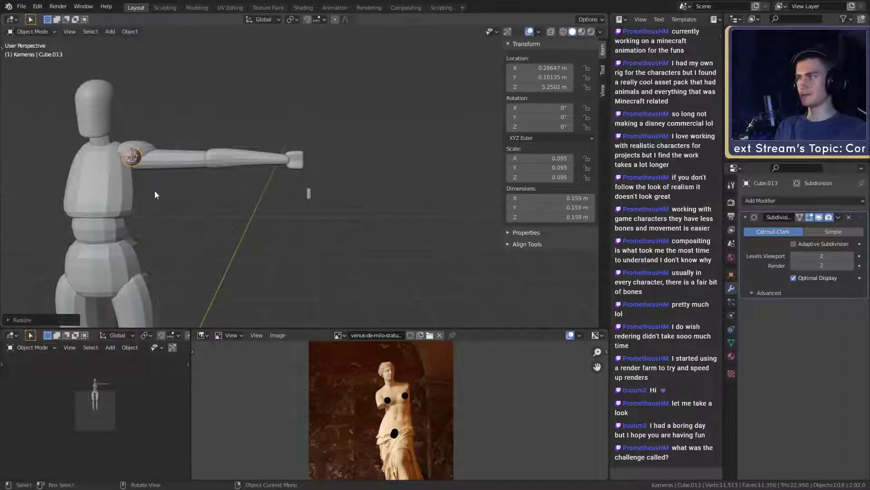
- Move the new ball onto the upper wrist side of the hand, at about X 1.640, Y -0.034 and Z 3.277 m
{"action": "middle_click_drag", "start_coordinate": [154, 189], "coordinate": [184, 200]}
{"action": "key", "text": "g"}
{"action": "left_click", "coordinate": [335, 217]}
{"action": "scroll", "coordinate": [360, 225], "scroll_direction": "up", "scroll_amount": 1}
{"action": "scroll", "coordinate": [322, 214], "scroll_direction": "up", "scroll_amount": 4}
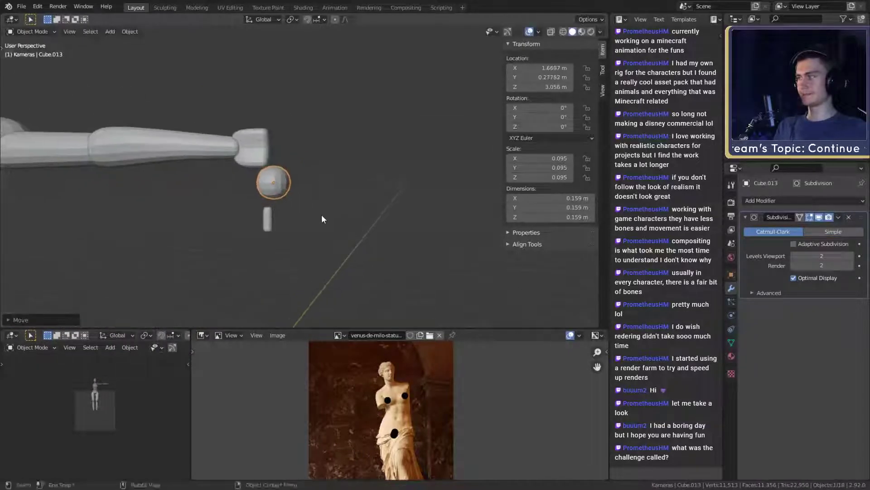
{"action": "middle_click_drag", "start_coordinate": [287, 225], "coordinate": [376, 222]}
{"action": "key", "text": "g"}
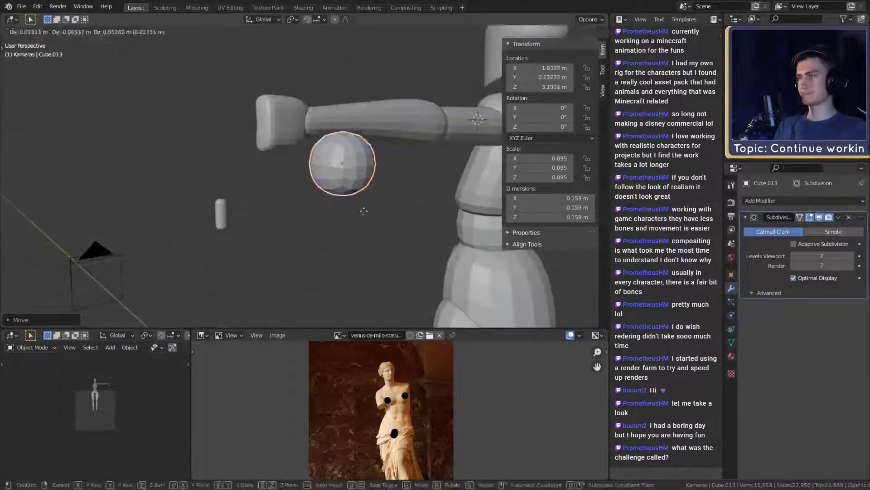
{"action": "left_click", "coordinate": [309, 165]}
{"action": "middle_click_drag", "start_coordinate": [309, 164], "coordinate": [425, 186]}
{"action": "key", "text": "g"}
{"action": "left_click", "coordinate": [315, 198]}
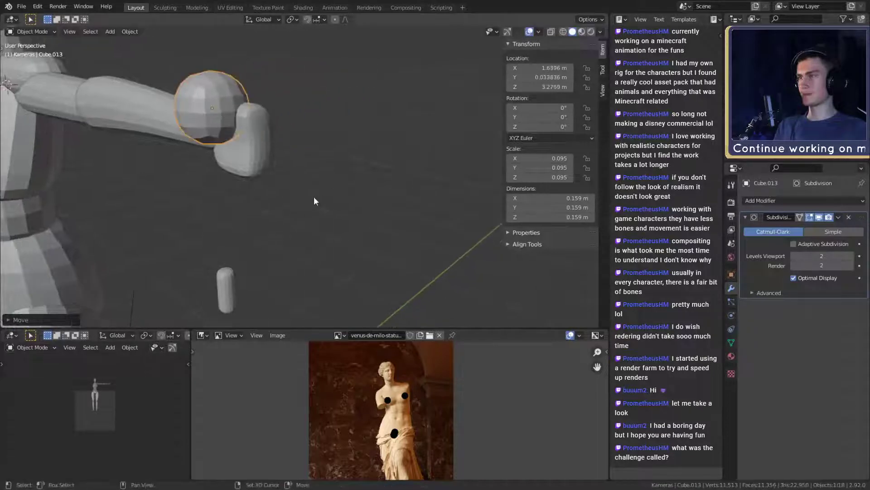
{"action": "middle_click_drag", "start_coordinate": [315, 198], "coordinate": [340, 194]}
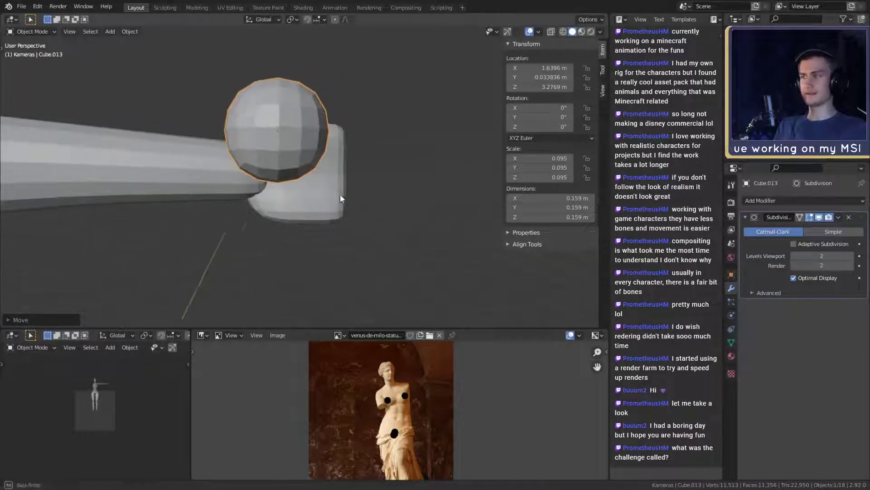
- Shrink the ball on the hand to about 0.071 m across
{"action": "key", "text": "s"}
{"action": "left_click", "coordinate": [313, 173]}
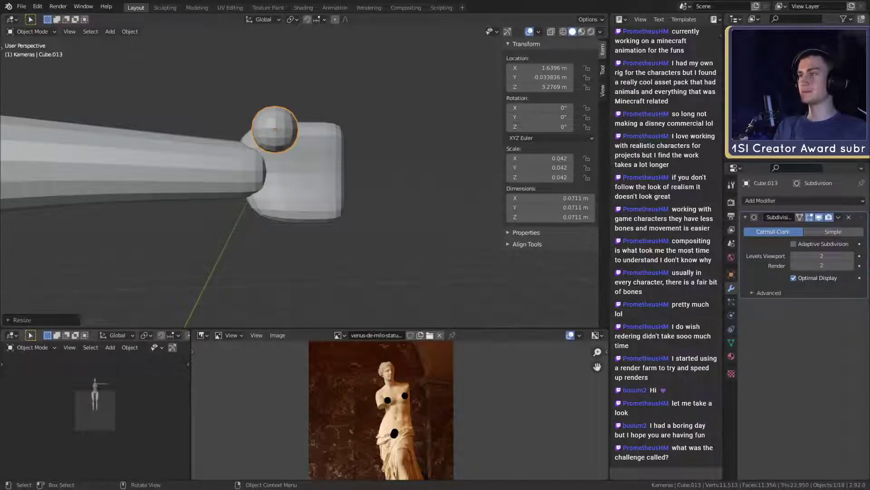
{"action": "scroll", "coordinate": [367, 191], "scroll_direction": "down", "scroll_amount": 3}
{"action": "scroll", "coordinate": [333, 165], "scroll_direction": "up", "scroll_amount": 5}
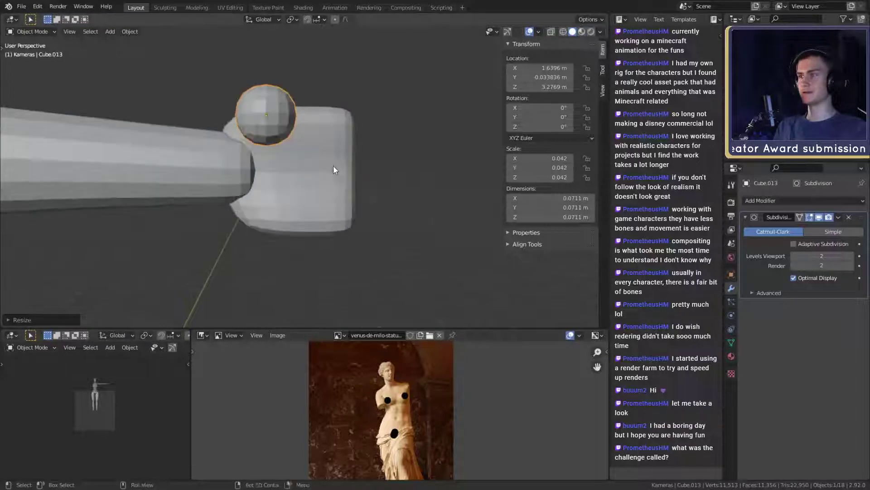
- Adjust the ball's proportions by scaling it along Z and along Y
{"action": "middle_click_drag", "start_coordinate": [333, 165], "coordinate": [299, 216]}
{"action": "scroll", "coordinate": [325, 213], "scroll_direction": "up", "scroll_amount": 2}
{"action": "key", "text": "s"}
{"action": "key", "text": "z"}
{"action": "left_click", "coordinate": [346, 199]}
{"action": "key", "text": "s"}
{"action": "key", "text": "y"}
{"action": "left_click", "coordinate": [403, 234]}
- Move the upper palm-side edge at the hand cube's outer end inward to about local Y 0.596 m
{"action": "left_click", "coordinate": [303, 167]}
{"action": "middle_click_drag", "start_coordinate": [303, 168], "coordinate": [356, 193]}
{"action": "key", "text": "Tab"}
{"action": "left_click", "coordinate": [368, 151]}
{"action": "middle_click_drag", "start_coordinate": [368, 152], "coordinate": [241, 199]}
{"action": "key", "text": "g"}
{"action": "left_click", "coordinate": [369, 191]}
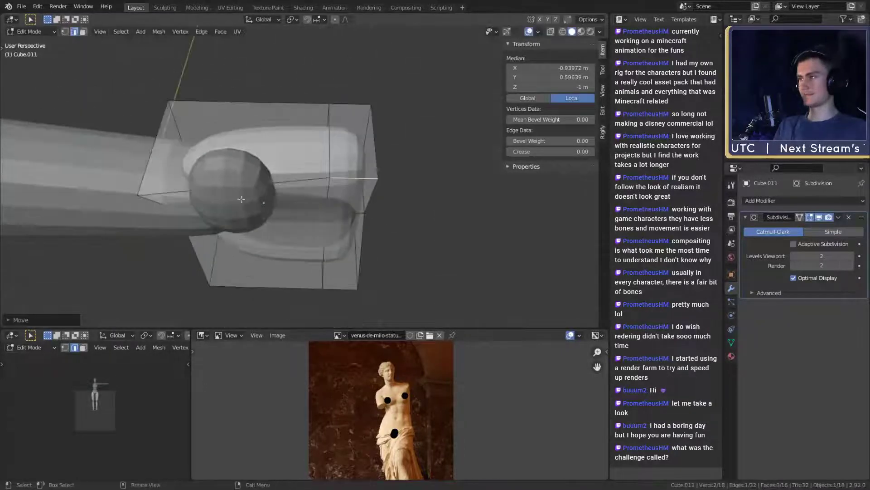
- Move the selected edge at the hand cube's outer end along X
{"action": "middle_click_drag", "start_coordinate": [157, 206], "coordinate": [304, 205]}
{"action": "key", "text": "g"}
{"action": "key", "text": "x"}
{"action": "left_click", "coordinate": [290, 224]}
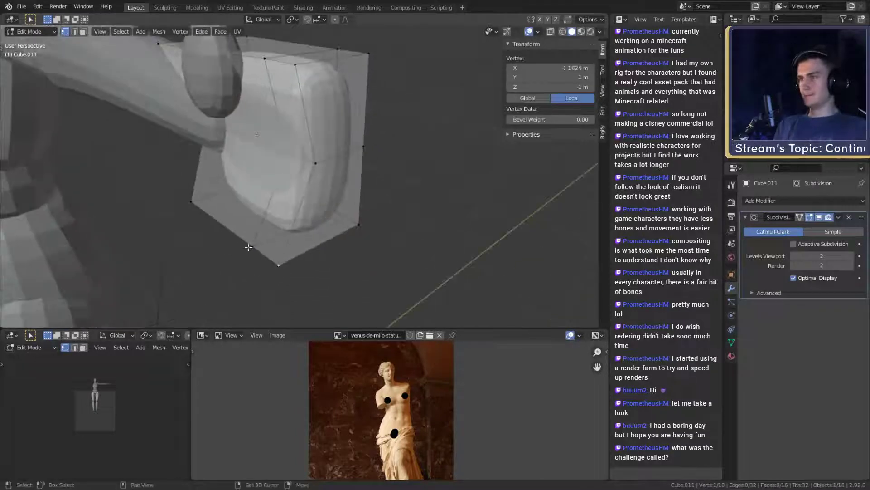
- Move the lower corner vertices at the hand cube's outer end along Y to reshape the palm
{"action": "left_click", "coordinate": [249, 247], "text": "shift"}
{"action": "middle_click_drag", "start_coordinate": [248, 247], "coordinate": [287, 153]}
{"action": "key", "text": "g"}
{"action": "key", "text": "y"}
{"action": "left_click", "coordinate": [333, 248]}
{"action": "key", "text": "Tab"}
{"action": "scroll", "coordinate": [326, 182], "scroll_direction": "up", "scroll_amount": 2}
- Rescale the wrist end face of the forearm mesh, first along X and then uniformly
{"action": "left_click", "coordinate": [287, 153]}
{"action": "scroll", "coordinate": [326, 203], "scroll_direction": "down", "scroll_amount": 4}
{"action": "scroll", "coordinate": [325, 203], "scroll_direction": "up", "scroll_amount": 3}
{"action": "middle_click_drag", "start_coordinate": [325, 203], "coordinate": [230, 195]}
{"action": "middle_click_drag", "start_coordinate": [173, 146], "coordinate": [205, 185]}
{"action": "key", "text": "Tab"}
{"action": "key", "text": "alt+a"}
{"action": "left_click", "coordinate": [285, 182]}
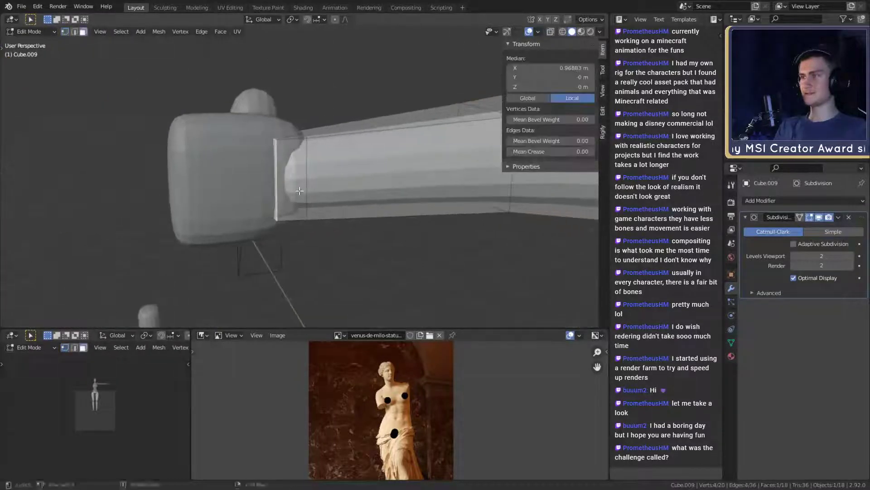
{"action": "middle_click_drag", "start_coordinate": [285, 182], "coordinate": [269, 213]}
{"action": "key", "text": "s"}
{"action": "key", "text": "x"}
{"action": "left_click", "coordinate": [373, 182]}
{"action": "key", "text": "s"}
{"action": "left_click", "coordinate": [417, 219]}
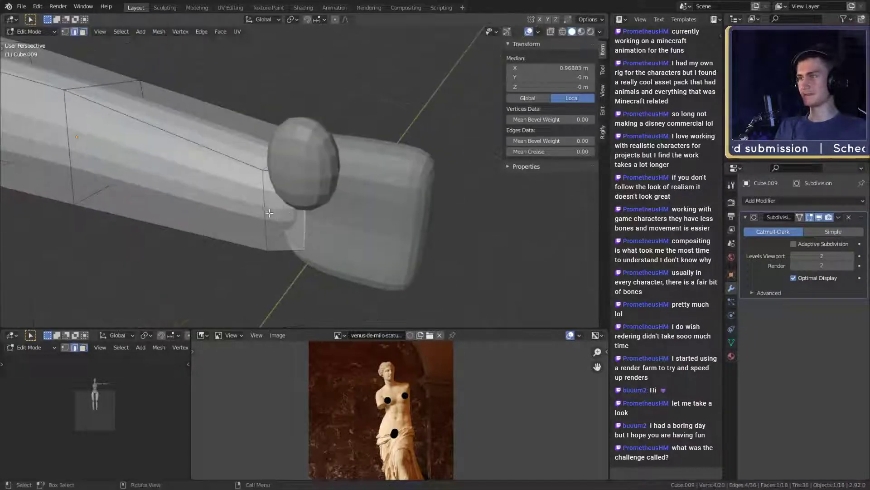
- Scale the forearm's edge loop just before the wrist along Y and finish editing the mesh
{"action": "middle_click_drag", "start_coordinate": [368, 185], "coordinate": [463, 189]}
{"action": "key", "text": "s"}
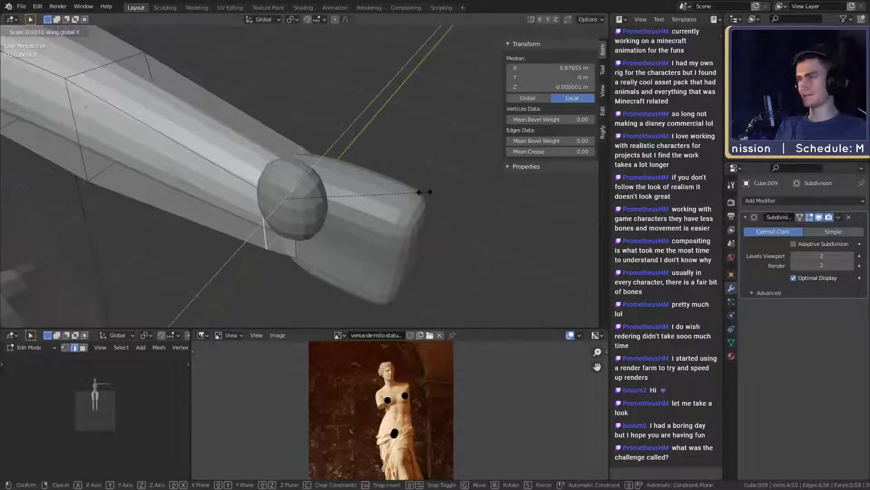
{"action": "left_click", "coordinate": [403, 197]}
{"action": "key", "text": "Tab"}
- Rotate the thumb-base ball on the hand to about 45.3° around Y
{"action": "scroll", "coordinate": [347, 225], "scroll_direction": "down", "scroll_amount": 5}
{"action": "middle_click_drag", "start_coordinate": [346, 225], "coordinate": [298, 235]}
{"action": "scroll", "coordinate": [388, 193], "scroll_direction": "down", "scroll_amount": 3}
{"action": "scroll", "coordinate": [367, 190], "scroll_direction": "up", "scroll_amount": 7}
{"action": "left_click", "coordinate": [295, 143]}
{"action": "scroll", "coordinate": [303, 153], "scroll_direction": "up", "scroll_amount": 3}
{"action": "key", "text": "r"}
{"action": "key", "text": "x"}
{"action": "left_click", "coordinate": [334, 235]}
{"action": "key", "text": "r"}
{"action": "key", "text": "x"}
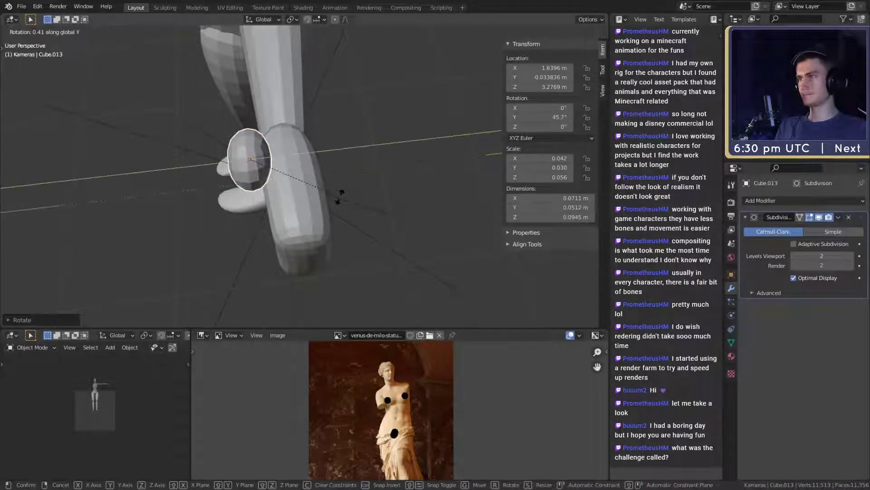
{"action": "right_click", "coordinate": [330, 186]}
- Move the thumb-base ball to about X 1.643, Y -0.022 and Z 3.270 m
{"action": "mouse_move", "coordinate": [334, 195]}
{"action": "middle_mouse_down"}
{"action": "mouse_move", "coordinate": [386, 136]}
{"action": "mouse_move", "coordinate": [320, 140]}
{"action": "mouse_move", "coordinate": [330, 206]}
{"action": "middle_mouse_up"}
{"action": "key", "text": "g"}
{"action": "left_click", "coordinate": [326, 144]}
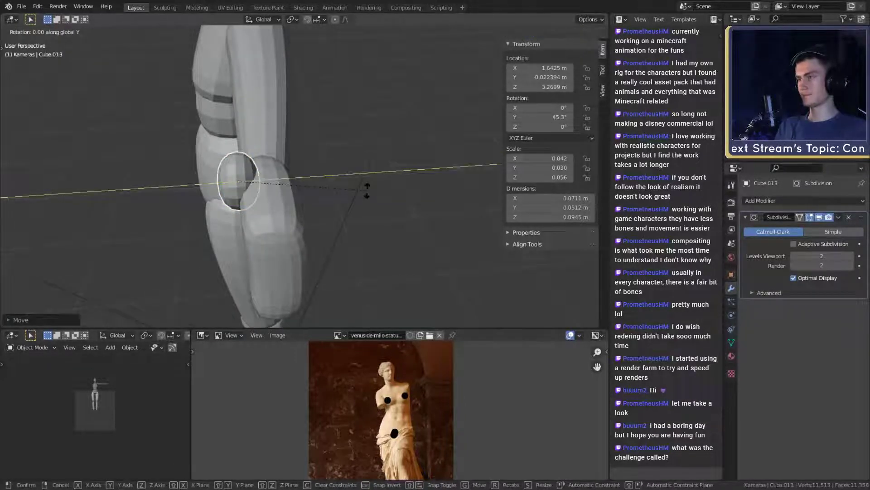
{"action": "right_click", "coordinate": [367, 191]}
- Rotate the thumb-base ball freely to about X 10.1°, Y 44.4° and Z 14.3°
{"action": "middle_click_drag", "start_coordinate": [271, 200], "coordinate": [387, 193]}
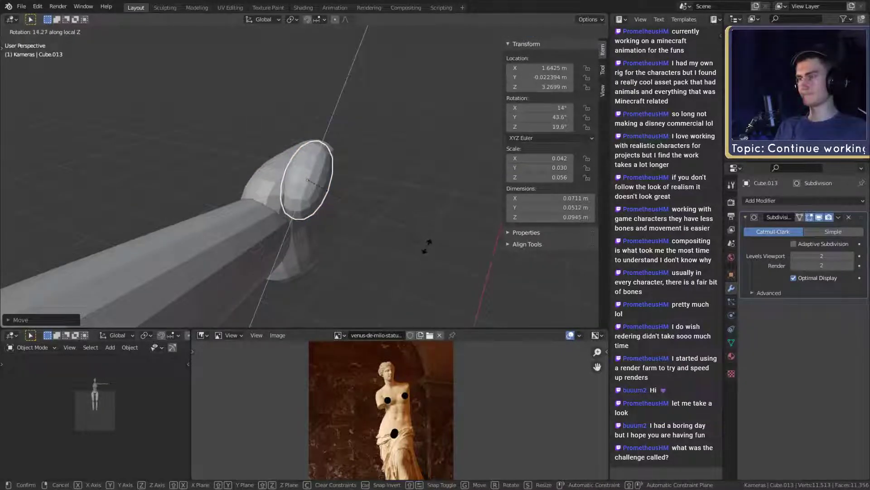
{"action": "right_click", "coordinate": [428, 243]}
{"action": "key", "text": "r"}
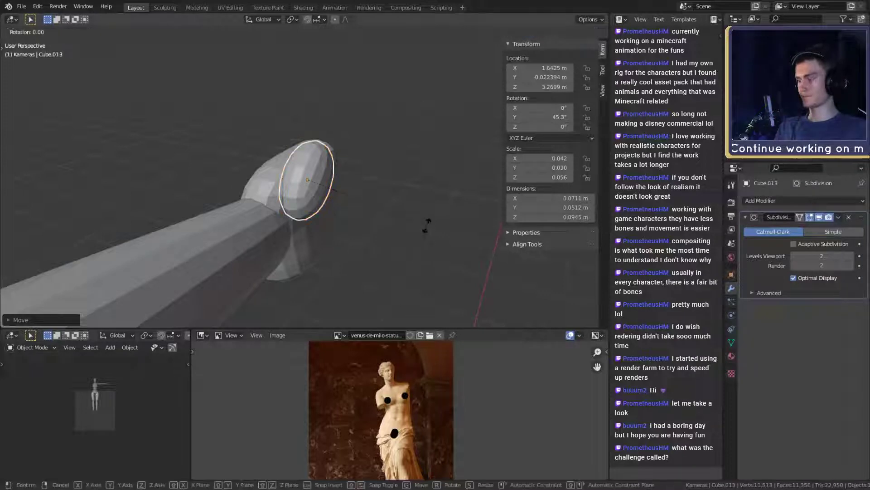
{"action": "left_click", "coordinate": [448, 260]}
{"action": "middle_click_drag", "start_coordinate": [447, 262], "coordinate": [301, 207]}
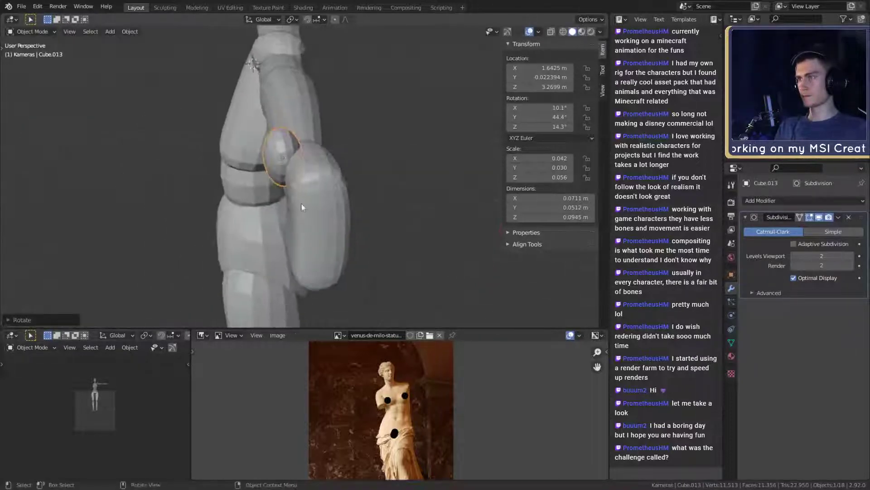
{"action": "right_click", "coordinate": [368, 210]}
{"action": "key", "text": "r"}
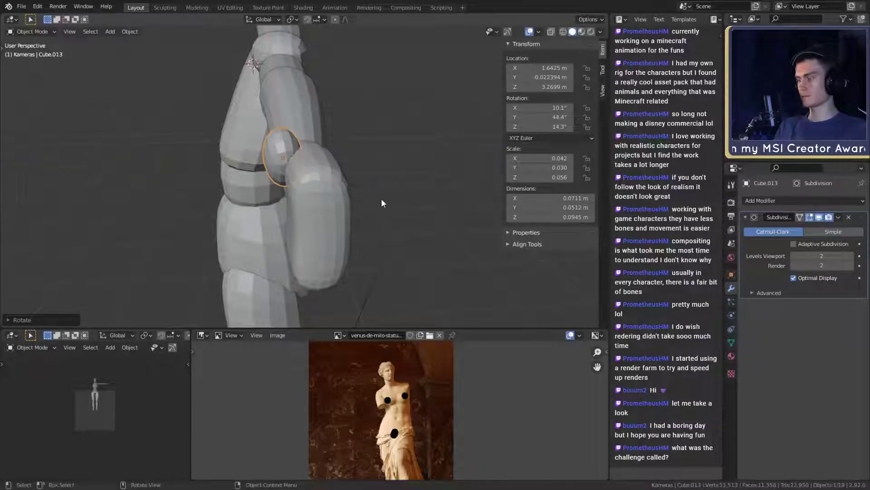
{"action": "right_click", "coordinate": [372, 210]}
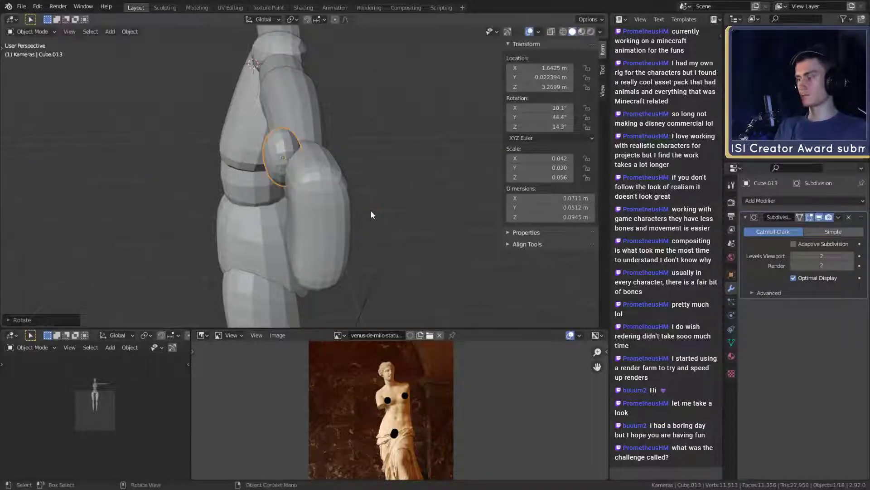
- Turn the thumb-base ball around Z to about 2.2°
{"action": "key", "text": "r"}
{"action": "key", "text": "z"}
{"action": "left_click", "coordinate": [342, 205]}
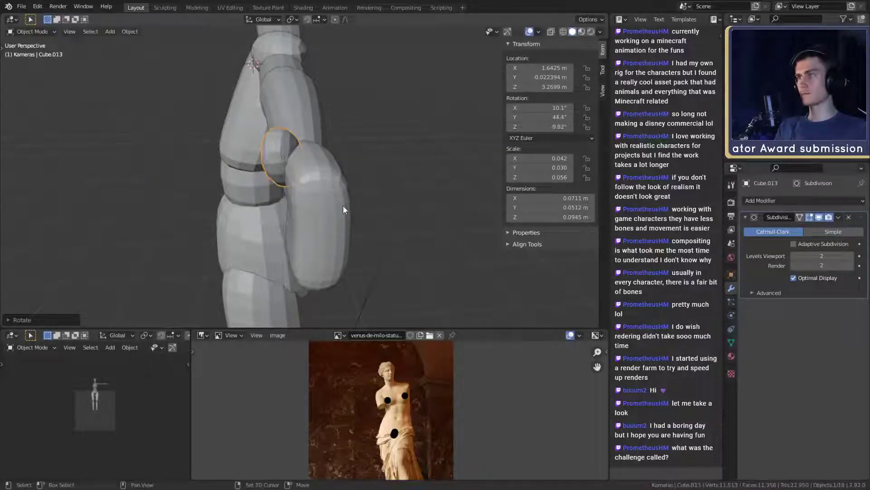
{"action": "middle_click_drag", "start_coordinate": [343, 205], "coordinate": [356, 172]}
{"action": "key", "text": "r"}
{"action": "key", "text": "z"}
{"action": "left_click", "coordinate": [362, 170]}
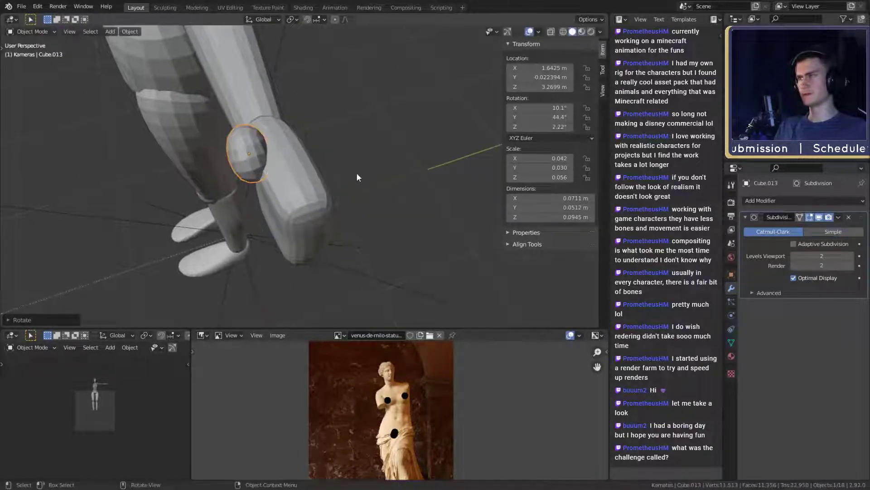
- Reposition the thumb-base ball so it sits against the wrist side of the hand
{"action": "key", "text": "g"}
{"action": "left_click", "coordinate": [362, 172]}
{"action": "middle_click_drag", "start_coordinate": [280, 194], "coordinate": [316, 244]}
{"action": "key", "text": "g"}
{"action": "left_click", "coordinate": [267, 142]}
- Duplicate the spare finger capsule and place the copy at the thumb base, about X 1.665, Y -0.002, Z 3.305 m
{"action": "scroll", "coordinate": [341, 243], "scroll_direction": "down", "scroll_amount": 4}
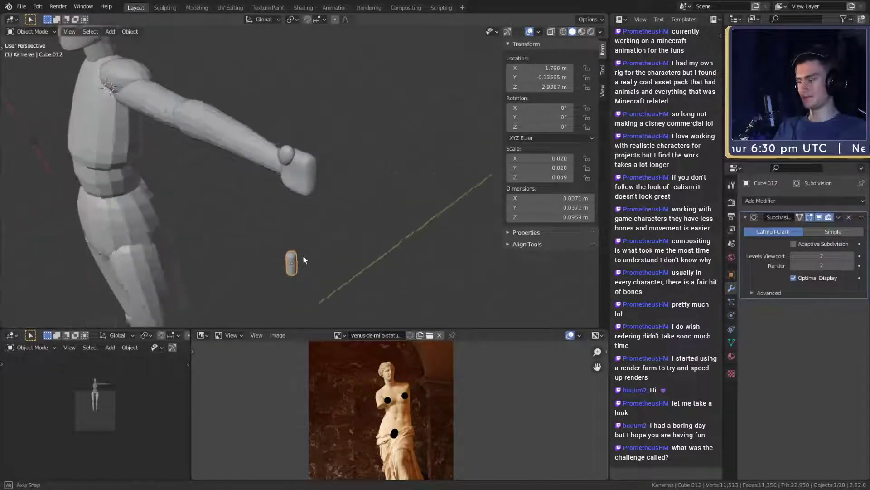
{"action": "key", "text": "shift+d"}
{"action": "left_click", "coordinate": [339, 144]}
{"action": "scroll", "coordinate": [389, 161], "scroll_direction": "up", "scroll_amount": 4}
{"action": "middle_click_drag", "start_coordinate": [391, 161], "coordinate": [420, 158]}
{"action": "key", "text": "g"}
{"action": "left_click", "coordinate": [340, 215]}
- Rotate the thumb segment to about X -197°, Y -42.4° and Z 185°
{"action": "key", "text": "r"}
{"action": "left_click", "coordinate": [215, 72]}
{"action": "middle_click_drag", "start_coordinate": [322, 114], "coordinate": [383, 139]}
{"action": "key", "text": "r"}
{"action": "left_click", "coordinate": [388, 170]}
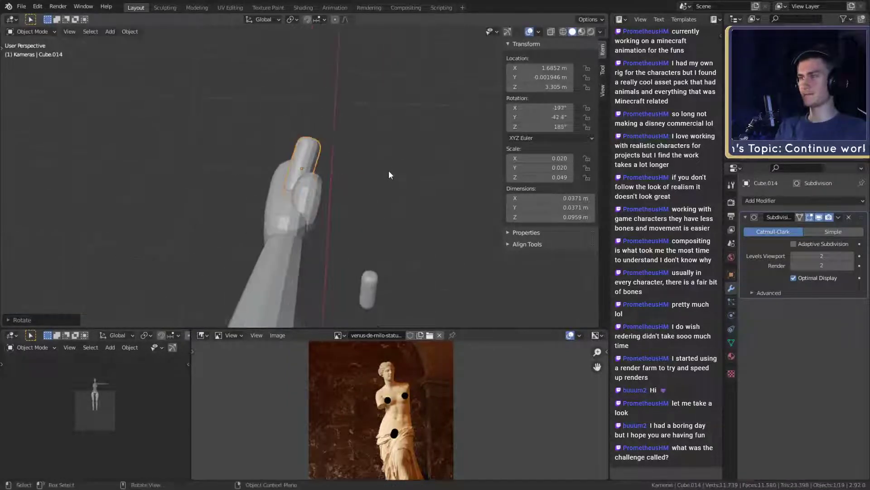
- Rotate the thumb segment to about X -179° and Y -42.6°, and move it to about X 1.675, Y 0.005, Z 3.294 m
{"action": "middle_click_drag", "start_coordinate": [388, 170], "coordinate": [306, 149]}
{"action": "key", "text": "r"}
{"action": "left_click", "coordinate": [385, 177]}
{"action": "key", "text": "g"}
{"action": "left_click", "coordinate": [385, 190]}
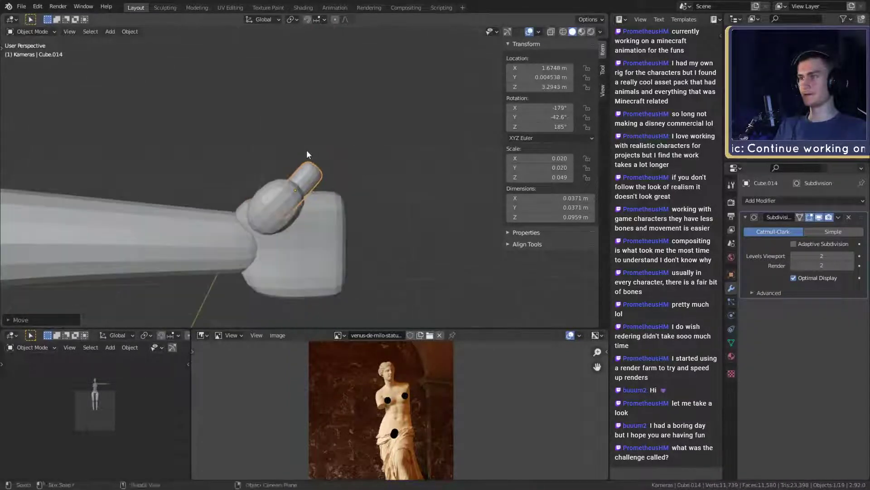
- Move the thumb segment to about X 1.675, Y -0.004 and Z 3.314 m
{"action": "key", "text": "g"}
{"action": "left_click", "coordinate": [355, 162]}
{"action": "middle_click_drag", "start_coordinate": [355, 161], "coordinate": [361, 270]}
{"action": "key", "text": "g"}
{"action": "left_click", "coordinate": [368, 213]}
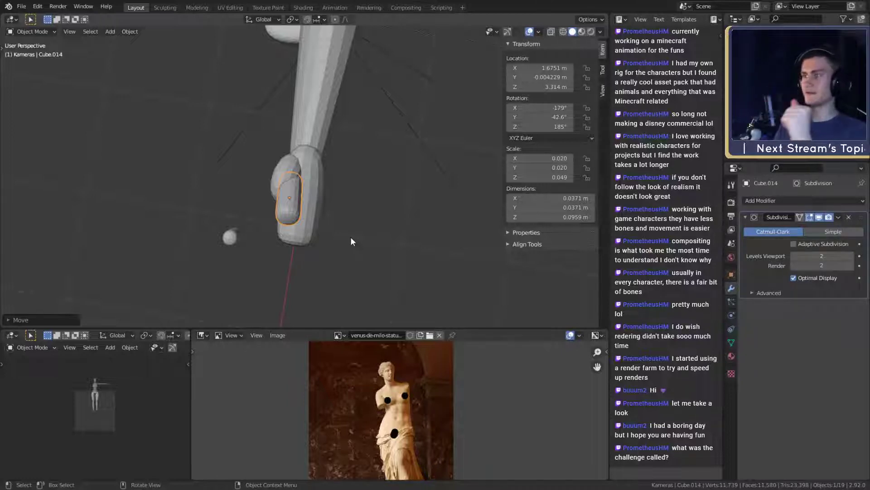
- Rotate the thumb segment around Z to about 168°
{"action": "middle_click_drag", "start_coordinate": [336, 212], "coordinate": [341, 183]}
{"action": "key", "text": "r"}
{"action": "key", "text": "z"}
{"action": "left_click", "coordinate": [397, 222]}
- Fine-tune the thumb segment's fit on the thumb-base ball, placing it at about X 1.671, Y -0.005 and Z 3.307 m
{"action": "key", "text": "g"}
{"action": "left_click", "coordinate": [369, 174]}
{"action": "left_click", "coordinate": [349, 194]}
{"action": "key", "text": "r"}
{"action": "left_click", "coordinate": [415, 205]}
{"action": "key", "text": "g"}
{"action": "left_click", "coordinate": [416, 213]}
{"action": "key", "text": "r"}
{"action": "left_click", "coordinate": [421, 214]}
{"action": "key", "text": "r"}
{"action": "left_click", "coordinate": [352, 187]}
{"action": "key", "text": "g"}
{"action": "left_click", "coordinate": [347, 188]}
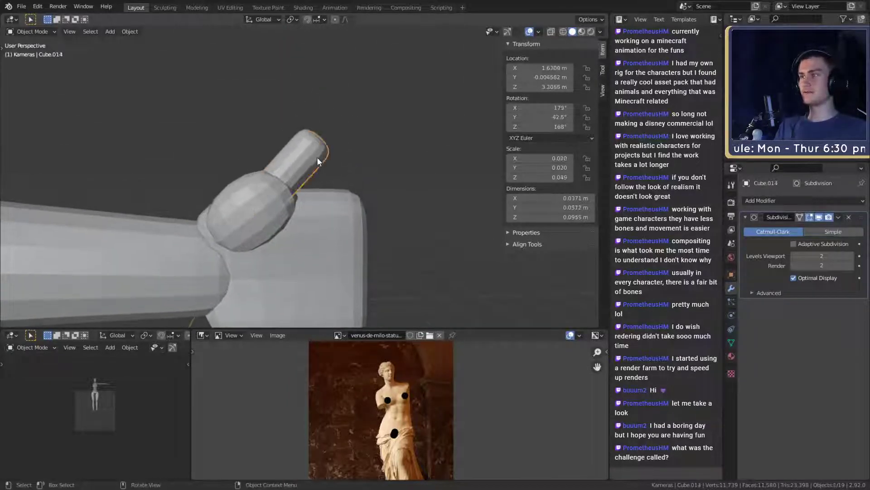
- Duplicate the spare finger capsule and place the copy beyond the hand at about X 1.801, Y -0.084, Z 3.354 m
{"action": "middle_click_drag", "start_coordinate": [317, 157], "coordinate": [341, 186]}
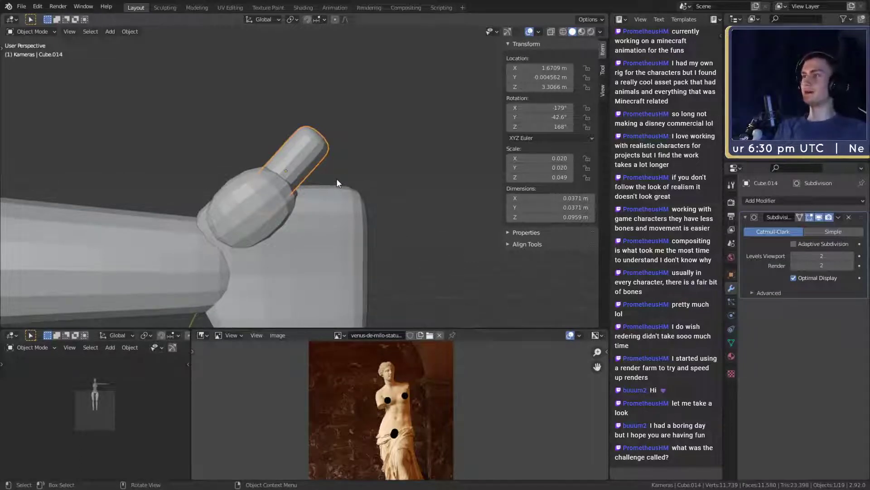
{"action": "scroll", "coordinate": [337, 178], "scroll_direction": "down", "scroll_amount": 5}
{"action": "scroll", "coordinate": [336, 184], "scroll_direction": "up", "scroll_amount": 4}
{"action": "scroll", "coordinate": [331, 202], "scroll_direction": "down", "scroll_amount": 3}
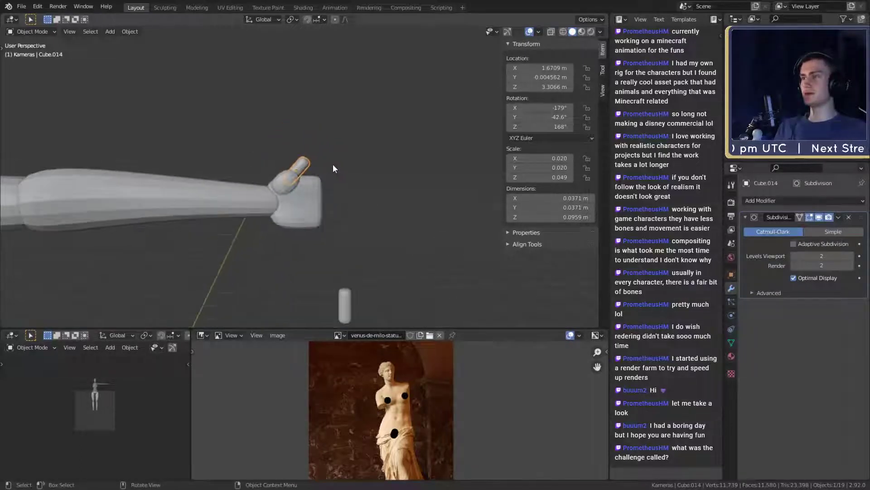
{"action": "scroll", "coordinate": [332, 165], "scroll_direction": "up", "scroll_amount": 3}
{"action": "middle_click_drag", "start_coordinate": [332, 175], "coordinate": [355, 244]}
{"action": "scroll", "coordinate": [338, 193], "scroll_direction": "up", "scroll_amount": 2}
{"action": "left_click", "coordinate": [332, 230]}
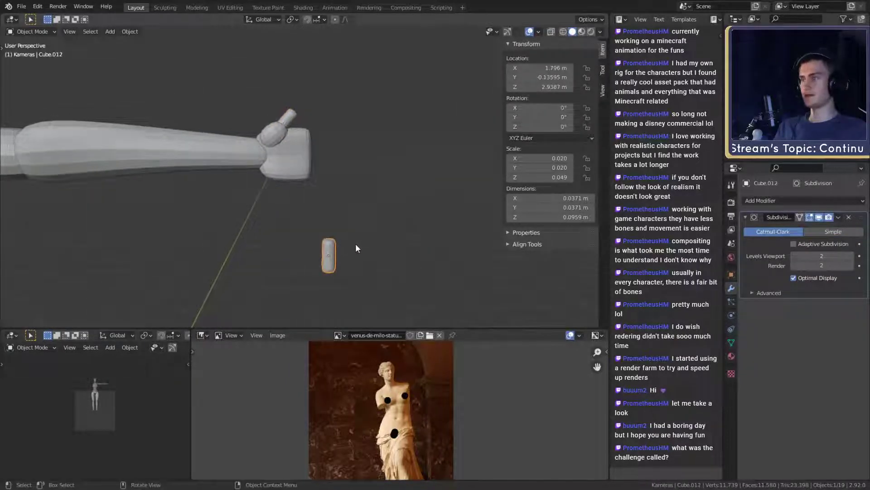
{"action": "key", "text": "shift+d"}
{"action": "left_click", "coordinate": [377, 129]}
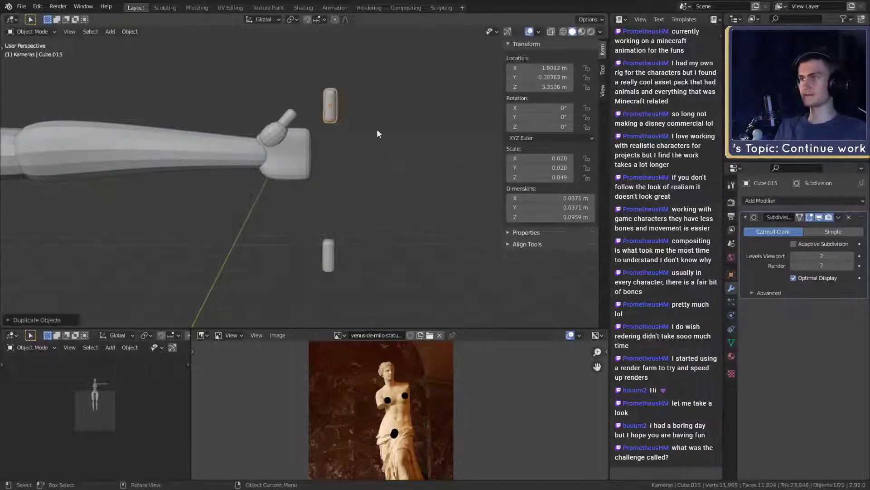
- Move the new capsule in line with the thumb, to about X 1.785, Y -0.005 and Z 3.355 m
{"action": "middle_click_drag", "start_coordinate": [377, 129], "coordinate": [369, 172]}
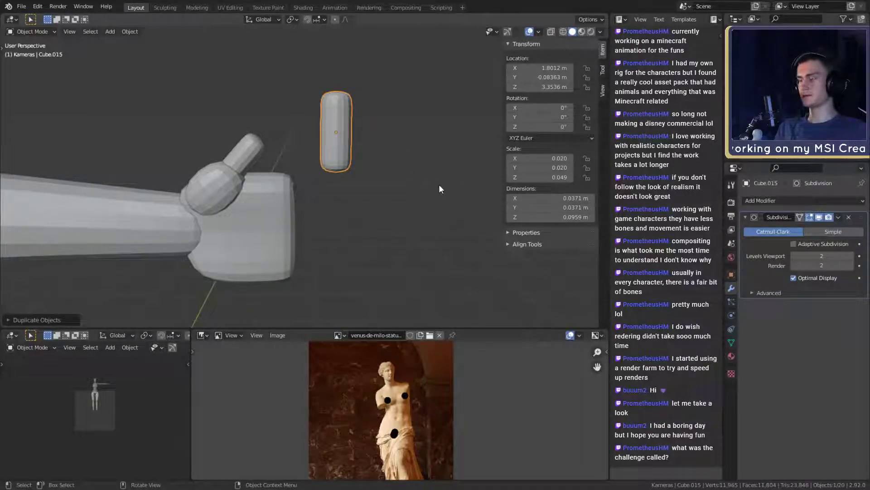
{"action": "middle_click_drag", "start_coordinate": [439, 184], "coordinate": [430, 167]}
{"action": "key", "text": "g"}
{"action": "left_click", "coordinate": [362, 164]}
- Rotate the new capsule to lie along the arm's direction, at about X -126°, Y 83.1° and Z -132°
{"action": "middle_click_drag", "start_coordinate": [373, 173], "coordinate": [392, 184]}
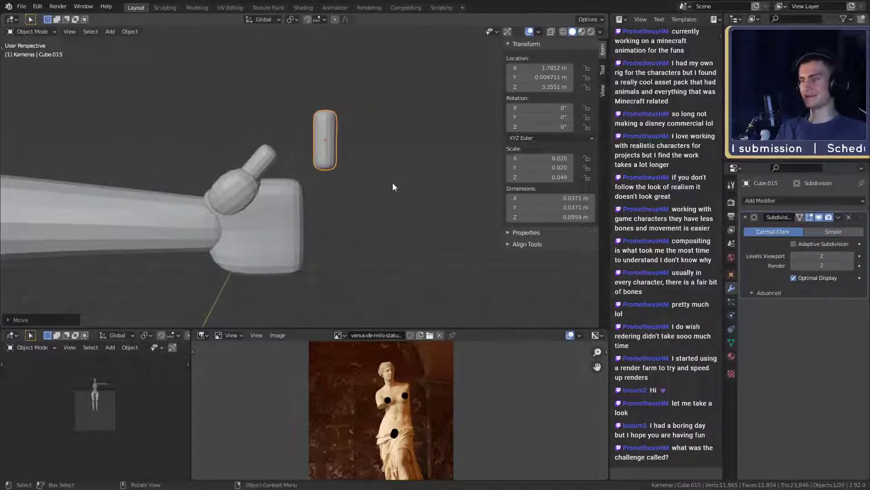
{"action": "key", "text": "r"}
{"action": "left_click", "coordinate": [309, 190]}
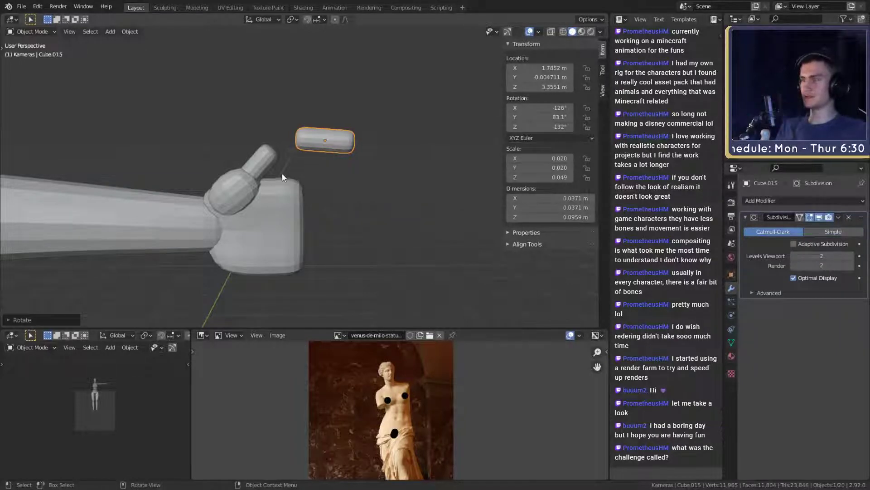
{"action": "scroll", "coordinate": [286, 168], "scroll_direction": "up", "scroll_amount": 2}
{"action": "middle_click_drag", "start_coordinate": [289, 156], "coordinate": [348, 168], "text": "shift"}
{"action": "left_click", "coordinate": [291, 151]}
{"action": "key", "text": "r"}
{"action": "left_click", "coordinate": [365, 178]}
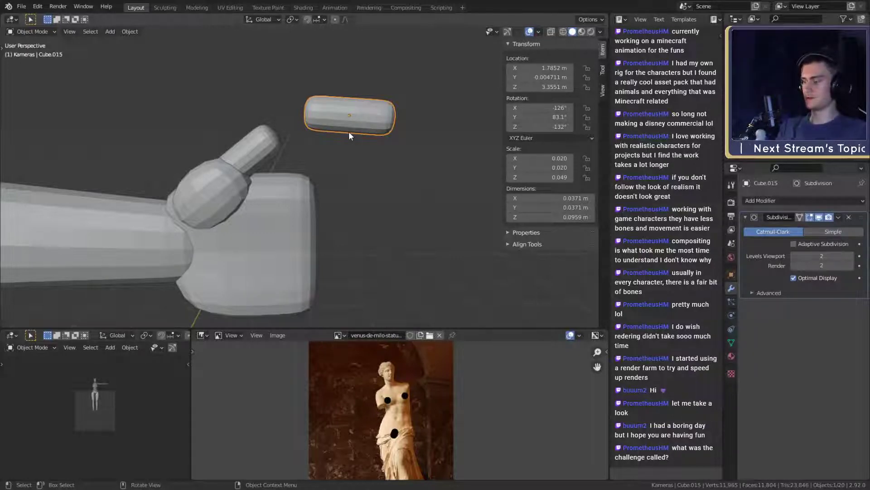
- Move the lower edge at the new capsule's outer end upward along Z to form a tapered tip
{"action": "key", "text": "Tab"}
{"action": "middle_click_drag", "start_coordinate": [349, 127], "coordinate": [377, 154]}
{"action": "key", "text": "alt+a"}
{"action": "left_click", "coordinate": [295, 132]}
{"action": "key", "text": "g"}
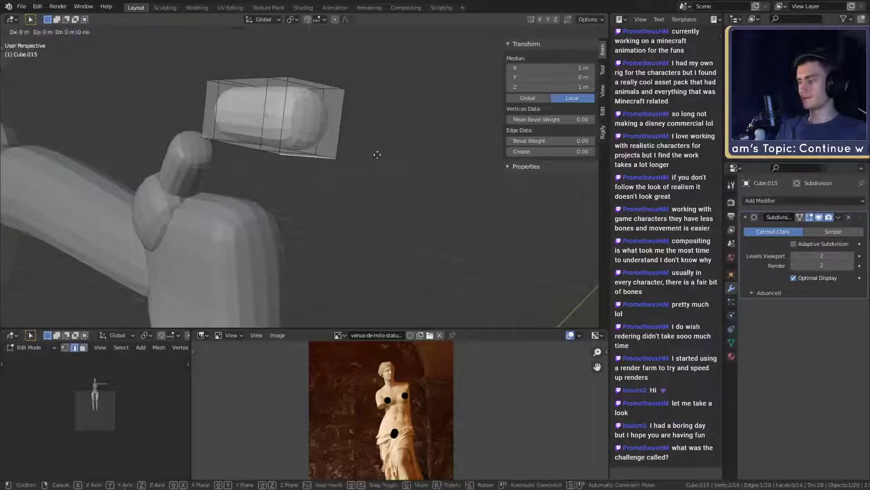
{"action": "key", "text": "z"}
{"action": "left_click", "coordinate": [387, 111]}
- Scale down the raised edge at the capsule's tip to narrow it, and finish editing the mesh
{"action": "middle_click_drag", "start_coordinate": [388, 111], "coordinate": [328, 136]}
{"action": "scroll", "coordinate": [323, 136], "scroll_direction": "up", "scroll_amount": 2}
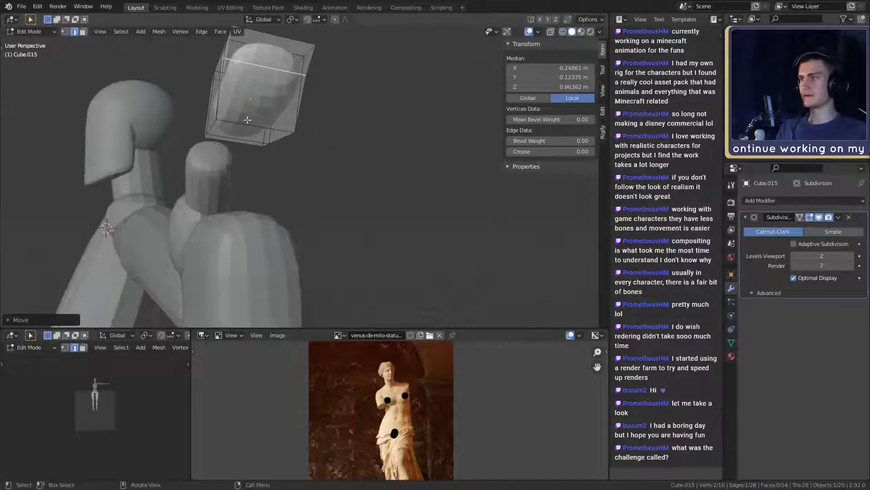
{"action": "left_click", "coordinate": [248, 121]}
{"action": "key", "text": "s"}
{"action": "left_click", "coordinate": [311, 126]}
{"action": "left_click", "coordinate": [294, 73]}
{"action": "key", "text": "s"}
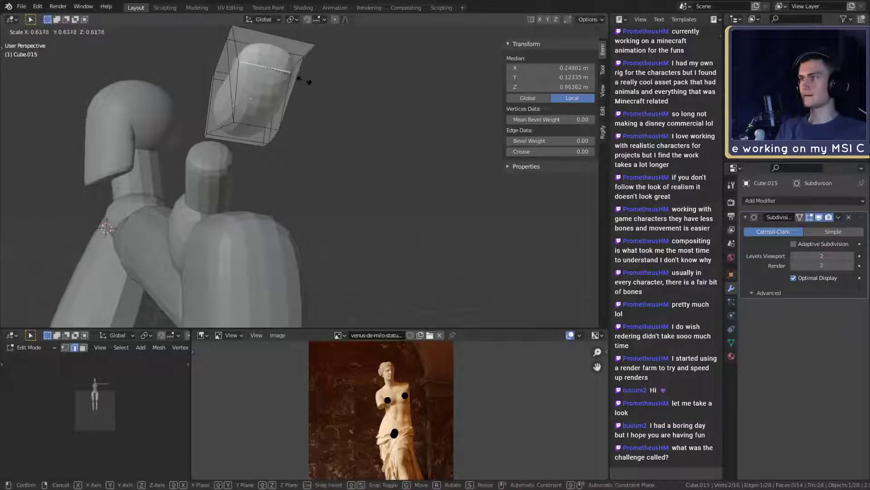
{"action": "left_click", "coordinate": [297, 79]}
{"action": "key", "text": "Tab"}
- Rotate the tapered capsule and move it to the outer end of the thumb's first segment
{"action": "scroll", "coordinate": [320, 147], "scroll_direction": "down", "scroll_amount": 2}
{"action": "middle_click_drag", "start_coordinate": [344, 151], "coordinate": [385, 107], "text": "shift"}
{"action": "key", "text": "r"}
{"action": "left_click", "coordinate": [392, 119]}
{"action": "key", "text": "r"}
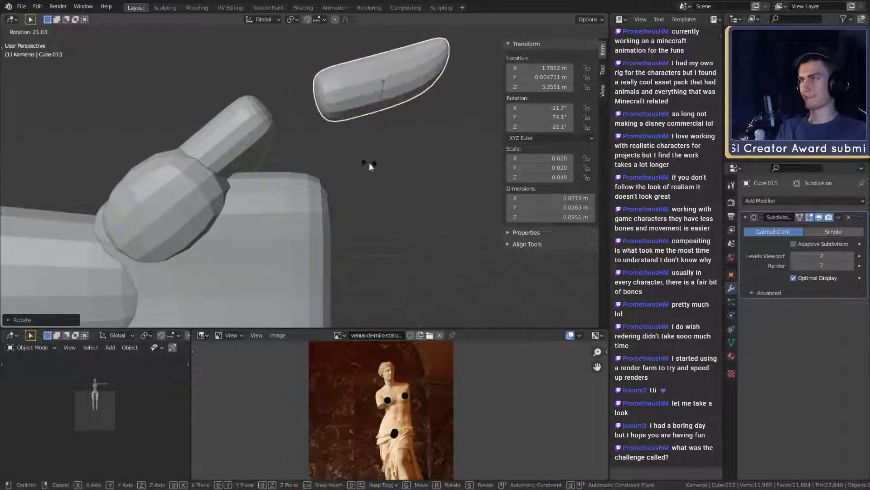
{"action": "left_click", "coordinate": [367, 162]}
{"action": "key", "text": "g"}
{"action": "left_click", "coordinate": [299, 175]}
{"action": "middle_click_drag", "start_coordinate": [298, 175], "coordinate": [356, 184]}
{"action": "key", "text": "r"}
{"action": "left_click", "coordinate": [347, 189]}
- Scale the tapered capsule to about 0.018 × 0.018 × 0.045 and place it at about X 1.738, Y -0.016, Z 3.342 m
{"action": "key", "text": "s"}
{"action": "left_click", "coordinate": [405, 161]}
{"action": "key", "text": "g"}
{"action": "left_click", "coordinate": [386, 176]}
{"action": "key", "text": "r"}
{"action": "left_click", "coordinate": [372, 196]}
{"action": "key", "text": "g"}
{"action": "left_click", "coordinate": [344, 195]}
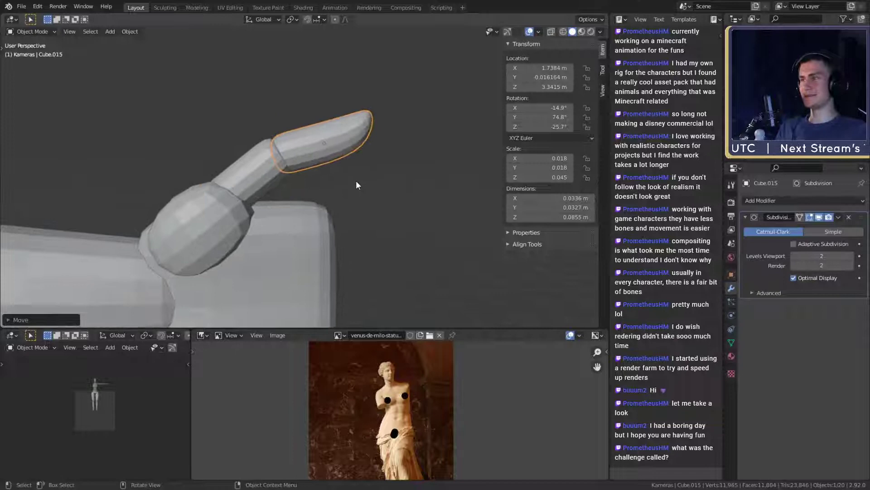
- Refine the thumb tip's fit: scale about 0.019 × 0.019 × 0.047, rotation -18.1°, 76.9°, -28.8°, location about X 1.734, Z 3.340 m
{"action": "key", "text": "g"}
{"action": "left_click", "coordinate": [398, 172]}
{"action": "middle_click_drag", "start_coordinate": [403, 166], "coordinate": [345, 189]}
{"action": "key", "text": "s"}
{"action": "left_click", "coordinate": [384, 185]}
{"action": "key", "text": "r"}
{"action": "left_click", "coordinate": [398, 186]}
{"action": "key", "text": "g"}
{"action": "left_click", "coordinate": [394, 185]}
{"action": "scroll", "coordinate": [346, 187], "scroll_direction": "down", "scroll_amount": 8}
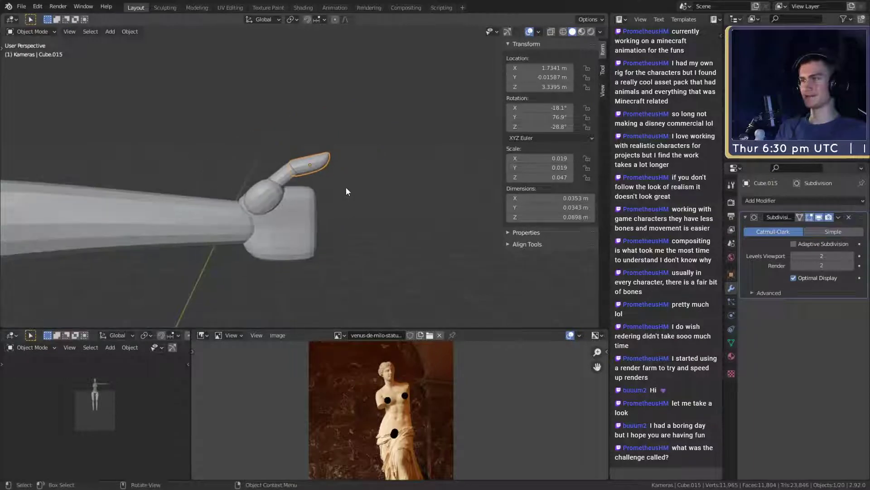
- Enlarge the thumb's base ball to a scale of about 0.045 × 0.032 × 0.060 and nudge it slightly down into the palm
{"action": "scroll", "coordinate": [349, 189], "scroll_direction": "up", "scroll_amount": 8}
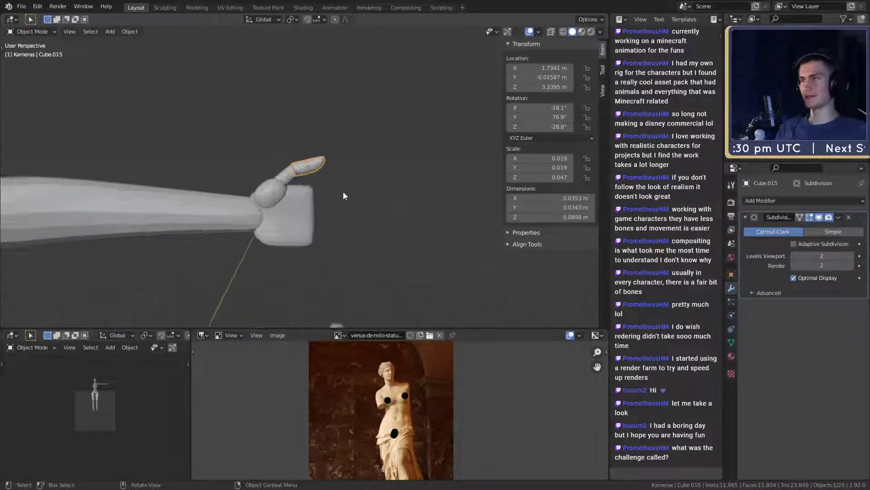
{"action": "middle_click_drag", "start_coordinate": [355, 188], "coordinate": [374, 177]}
{"action": "left_click", "coordinate": [285, 203]}
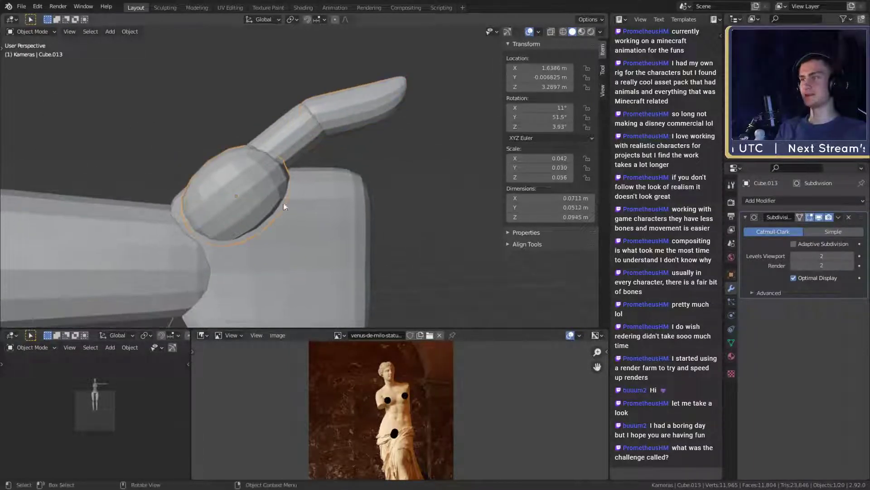
{"action": "middle_click_drag", "start_coordinate": [284, 203], "coordinate": [342, 190]}
{"action": "key", "text": "s"}
{"action": "left_click", "coordinate": [354, 210]}
{"action": "key", "text": "g"}
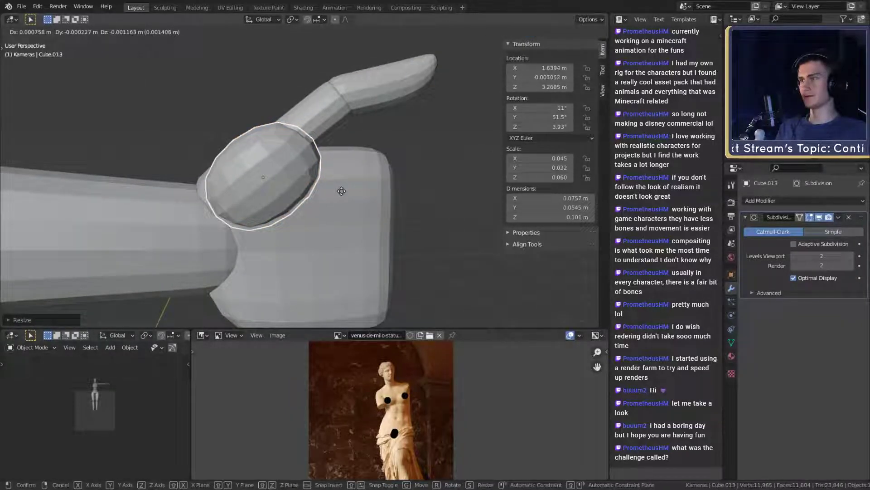
{"action": "left_click", "coordinate": [341, 190]}
- Raise the lower edge near the thumb tip's outer end about 0.009 m along Z, and finish editing the mesh
{"action": "scroll", "coordinate": [362, 208], "scroll_direction": "down", "scroll_amount": 3}
{"action": "scroll", "coordinate": [359, 205], "scroll_direction": "up", "scroll_amount": 1}
{"action": "middle_click_drag", "start_coordinate": [359, 209], "coordinate": [428, 181]}
{"action": "scroll", "coordinate": [377, 179], "scroll_direction": "up", "scroll_amount": 3}
{"action": "left_click", "coordinate": [358, 168]}
{"action": "key", "text": "Tab"}
{"action": "left_click", "coordinate": [349, 166]}
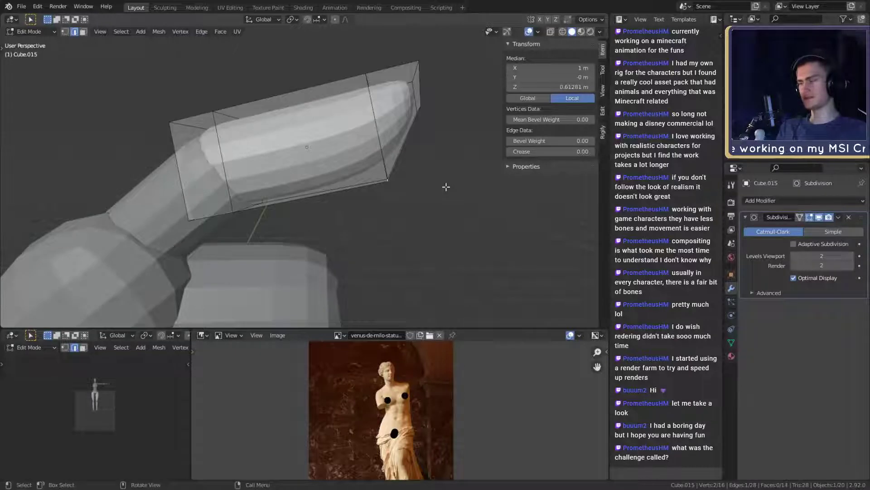
{"action": "key", "text": "z"}
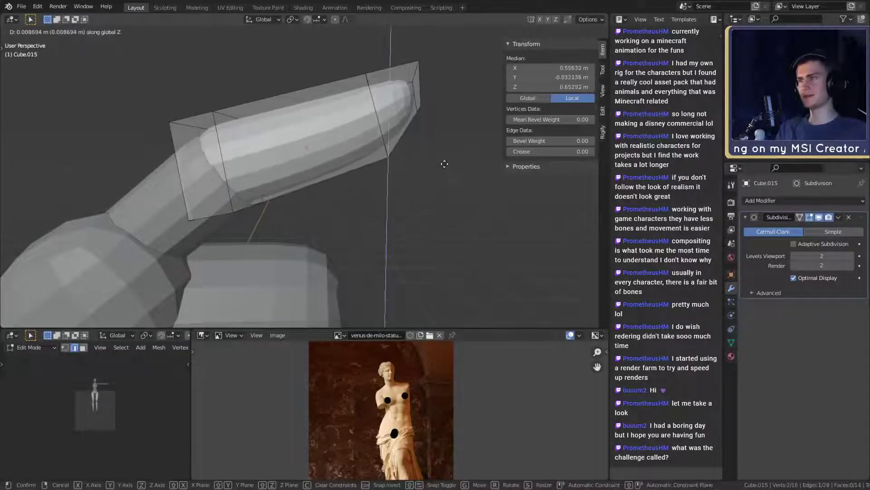
{"action": "left_click", "coordinate": [444, 163]}
{"action": "scroll", "coordinate": [445, 166], "scroll_direction": "down", "scroll_amount": 2}
{"action": "middle_click_drag", "start_coordinate": [446, 167], "coordinate": [386, 178]}
{"action": "key", "text": "Tab"}
- Rotate the thumb tip to about X -30°, Y 80.6°, Z -40.6° and lower it along Z to about 3.335 m
{"action": "left_click", "coordinate": [342, 163]}
{"action": "middle_click_drag", "start_coordinate": [342, 163], "coordinate": [394, 173]}
{"action": "left_click", "coordinate": [342, 150]}
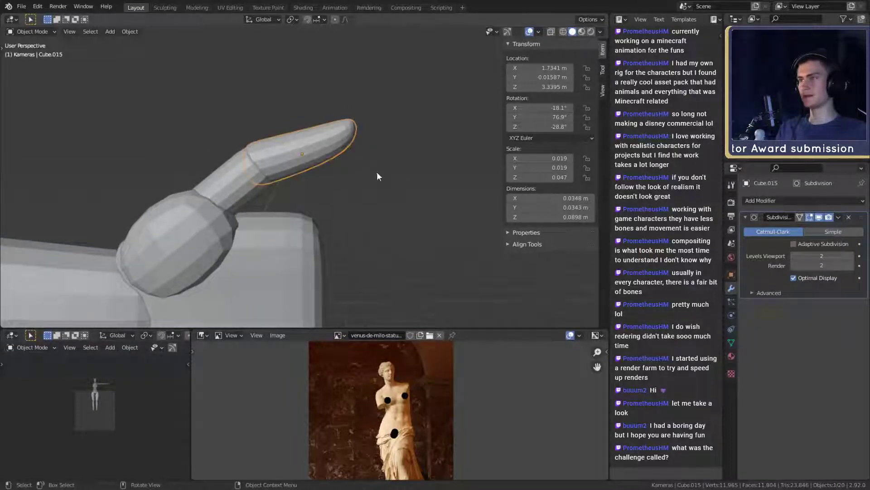
{"action": "key", "text": "r"}
{"action": "left_click", "coordinate": [376, 178]}
{"action": "key", "text": "g"}
{"action": "key", "text": "z"}
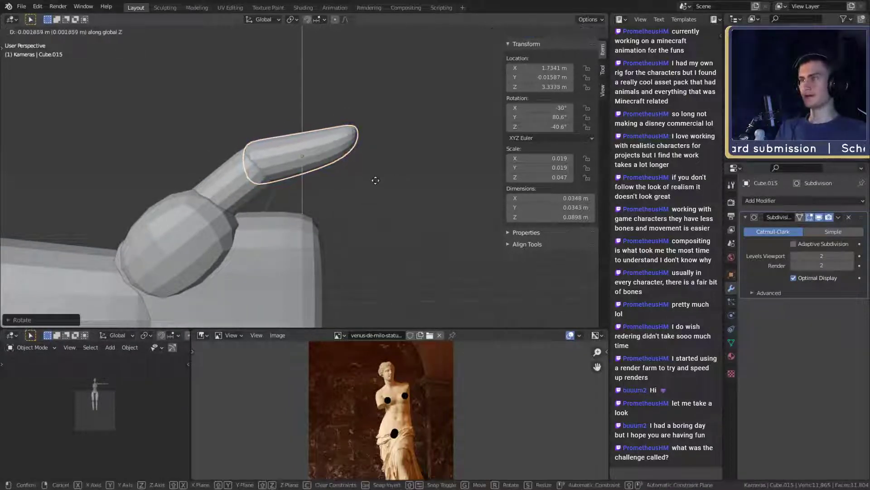
{"action": "left_click", "coordinate": [376, 184]}
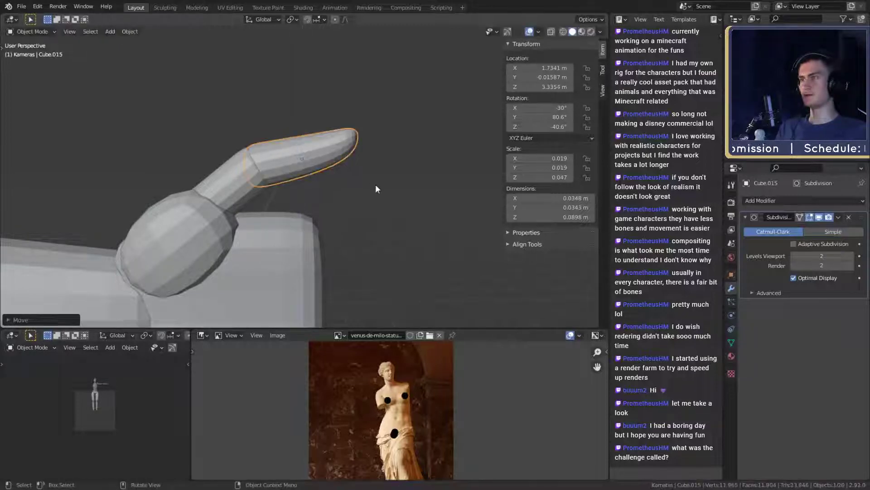
- Select the edges on one side of the palm's finger end and move them about -0.02 m along Y to thin it
{"action": "middle_click_drag", "start_coordinate": [375, 184], "coordinate": [313, 230], "text": "ctrl"}
{"action": "left_click", "coordinate": [287, 200]}
{"action": "key", "text": "Tab"}
{"action": "left_click", "coordinate": [243, 220]}
{"action": "key", "text": "2"}
{"action": "left_click", "coordinate": [245, 272]}
{"action": "key", "text": "g"}
{"action": "key", "text": "x"}
{"action": "left_click", "coordinate": [422, 221]}
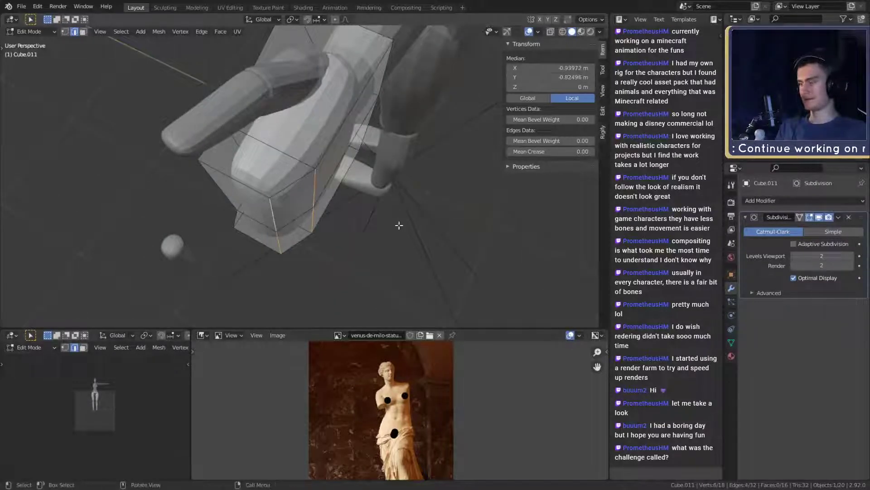
{"action": "key", "text": "g"}
{"action": "key", "text": "x"}
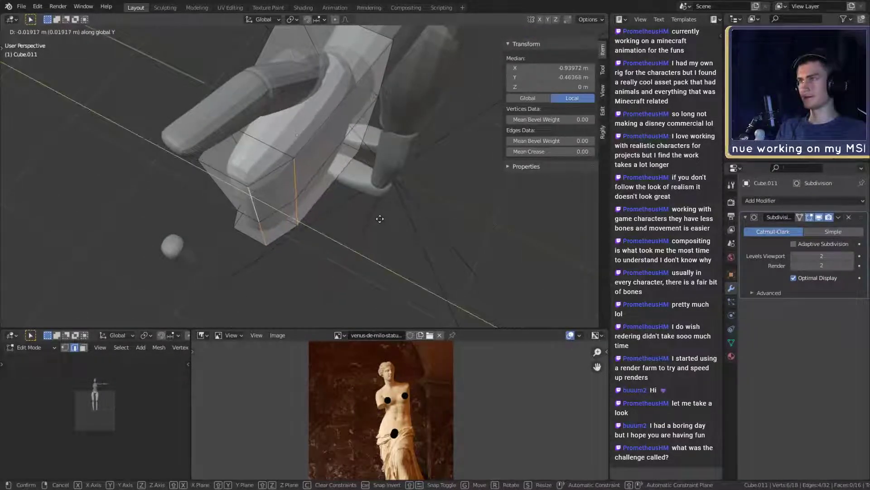
{"action": "left_click", "coordinate": [375, 217]}
- Select the edges on the palm's opposite side, adjust their position, and finish editing the mesh
{"action": "middle_click_drag", "start_coordinate": [375, 217], "coordinate": [235, 181]}
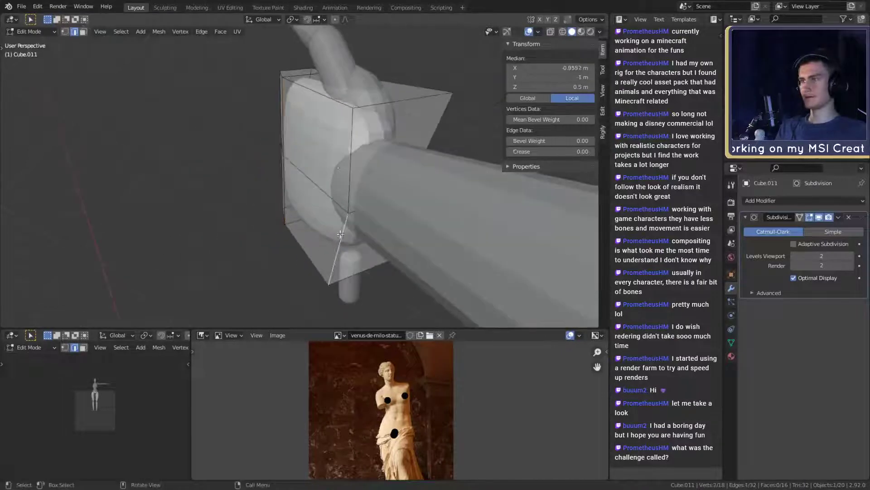
{"action": "left_click", "coordinate": [350, 190], "text": "shift"}
{"action": "mouse_move", "coordinate": [350, 190]}
{"action": "middle_mouse_down"}
{"action": "mouse_move", "coordinate": [321, 213]}
{"action": "mouse_move", "coordinate": [350, 228]}
{"action": "mouse_move", "coordinate": [381, 215]}
{"action": "mouse_move", "coordinate": [342, 192]}
{"action": "middle_mouse_up"}
{"action": "left_click", "coordinate": [397, 226]}
{"action": "key", "text": "Tab"}
{"action": "scroll", "coordinate": [349, 232], "scroll_direction": "down", "scroll_amount": 3}
{"action": "scroll", "coordinate": [337, 229], "scroll_direction": "up", "scroll_amount": 4}
{"action": "middle_click_drag", "start_coordinate": [336, 228], "coordinate": [380, 267]}
- Reopen the palm mesh for editing and move its lower finger-side edge upward along Z
{"action": "key", "text": "Tab"}
{"action": "key", "text": "g"}
{"action": "key", "text": "z"}
{"action": "left_click", "coordinate": [428, 210]}
{"action": "left_click", "coordinate": [384, 252]}
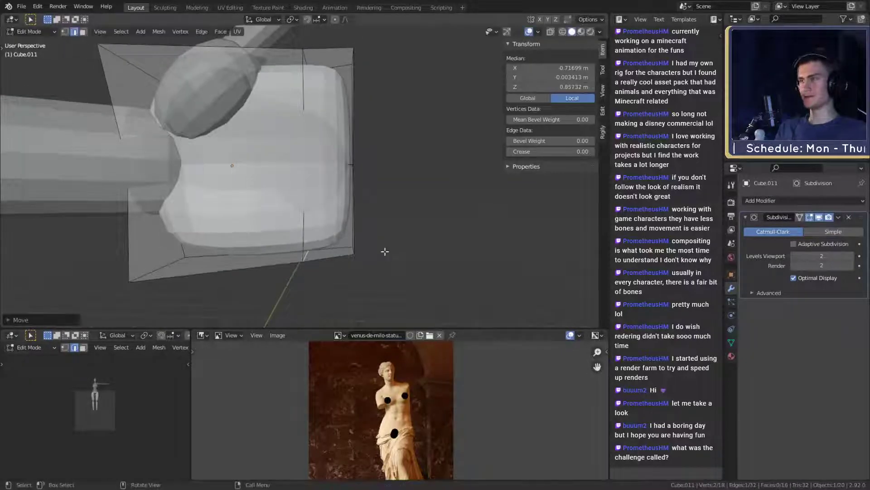
- Raise the palm's lower wrist-side edge along Z, and finish editing the mesh
{"action": "scroll", "coordinate": [366, 202], "scroll_direction": "down", "scroll_amount": 4}
{"action": "mouse_move", "coordinate": [363, 200]}
{"action": "middle_mouse_down", "text": "shift"}
{"action": "mouse_move", "coordinate": [362, 227]}
{"action": "mouse_move", "coordinate": [348, 195]}
{"action": "mouse_move", "coordinate": [309, 166]}
{"action": "mouse_move", "coordinate": [379, 181]}
{"action": "mouse_move", "coordinate": [384, 213]}
{"action": "mouse_move", "coordinate": [346, 213]}
{"action": "mouse_move", "coordinate": [385, 206]}
{"action": "mouse_move", "coordinate": [386, 213]}
{"action": "mouse_move", "coordinate": [378, 207]}
{"action": "middle_mouse_up", "text": "shift"}
{"action": "scroll", "coordinate": [361, 227], "scroll_direction": "up", "scroll_amount": 3}
{"action": "left_click", "coordinate": [310, 167]}
{"action": "scroll", "coordinate": [313, 182], "scroll_direction": "up", "scroll_amount": 1}
{"action": "key", "text": "g"}
{"action": "key", "text": "z"}
{"action": "left_click", "coordinate": [385, 221]}
{"action": "scroll", "coordinate": [387, 206], "scroll_direction": "down", "scroll_amount": 3}
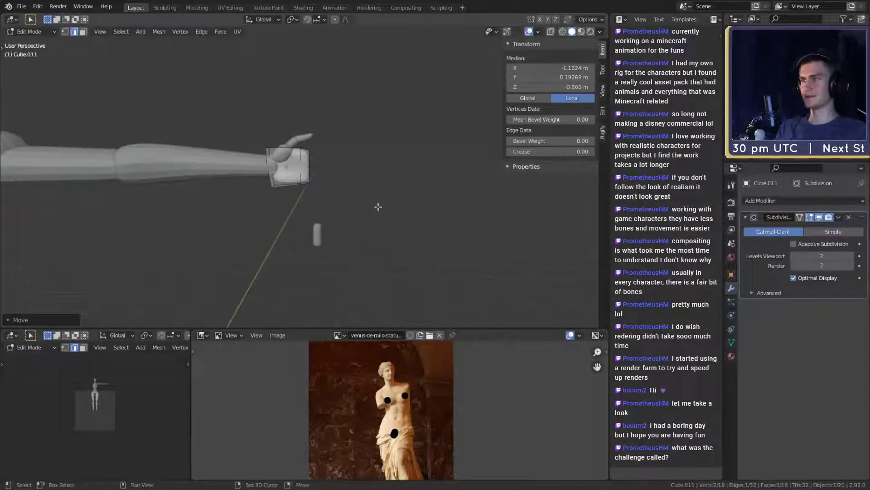
{"action": "scroll", "coordinate": [378, 207], "scroll_direction": "up", "scroll_amount": 2}
{"action": "key", "text": "Tab"}
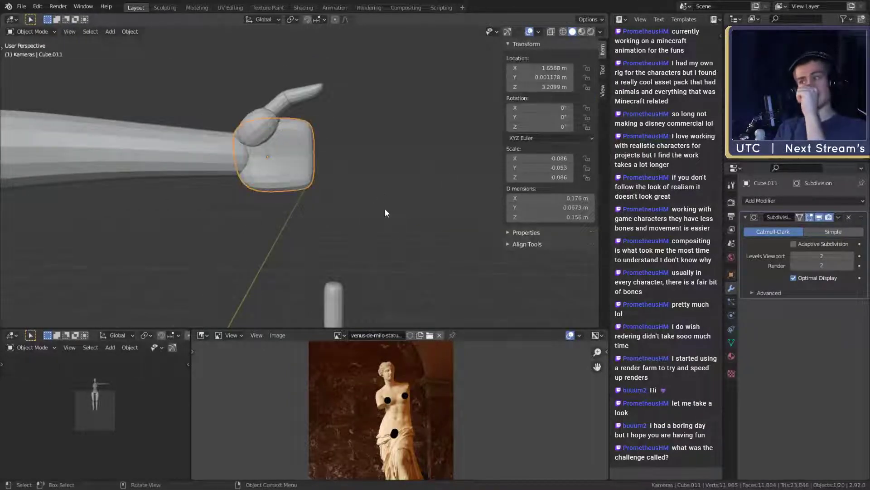
- Duplicate the spare finger capsule and place the copy in front of the palm at about X 1.796, Y -0.007, Z 3.247 m
{"action": "scroll", "coordinate": [384, 208], "scroll_direction": "down", "scroll_amount": 5}
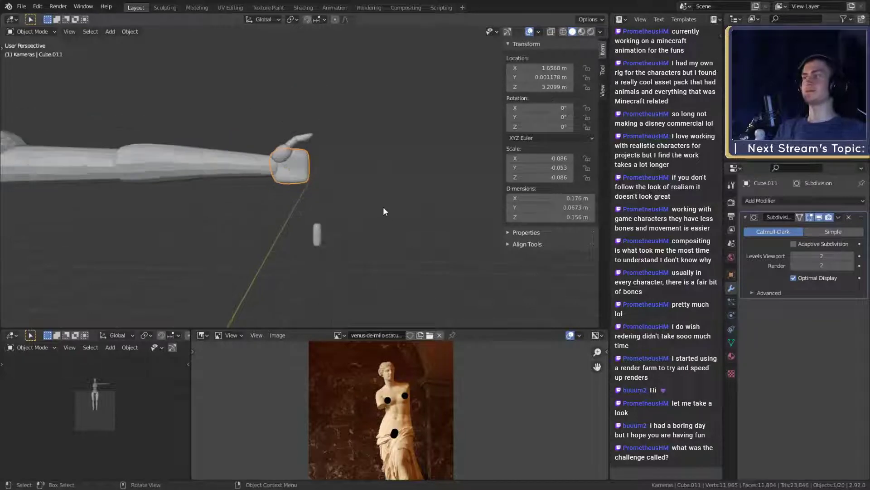
{"action": "middle_click_drag", "start_coordinate": [352, 234], "coordinate": [309, 245], "text": "shift"}
{"action": "scroll", "coordinate": [350, 204], "scroll_direction": "up", "scroll_amount": 5}
{"action": "left_click", "coordinate": [329, 231]}
{"action": "key", "text": "shift+d"}
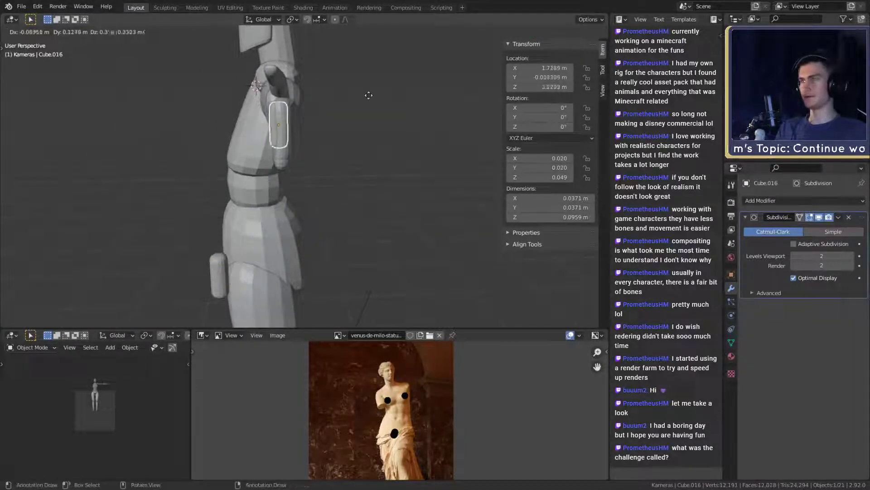
{"action": "left_click", "coordinate": [367, 88]}
{"action": "scroll", "coordinate": [330, 159], "scroll_direction": "up", "scroll_amount": 3}
{"action": "middle_click_drag", "start_coordinate": [330, 159], "coordinate": [391, 146]}
{"action": "key", "text": "g"}
{"action": "left_click", "coordinate": [397, 159]}
- Rotate the duplicated capsule about the Y axis to about -98° so it points outward from the palm
{"action": "scroll", "coordinate": [391, 154], "scroll_direction": "down", "scroll_amount": 4}
{"action": "scroll", "coordinate": [391, 161], "scroll_direction": "up", "scroll_amount": 5}
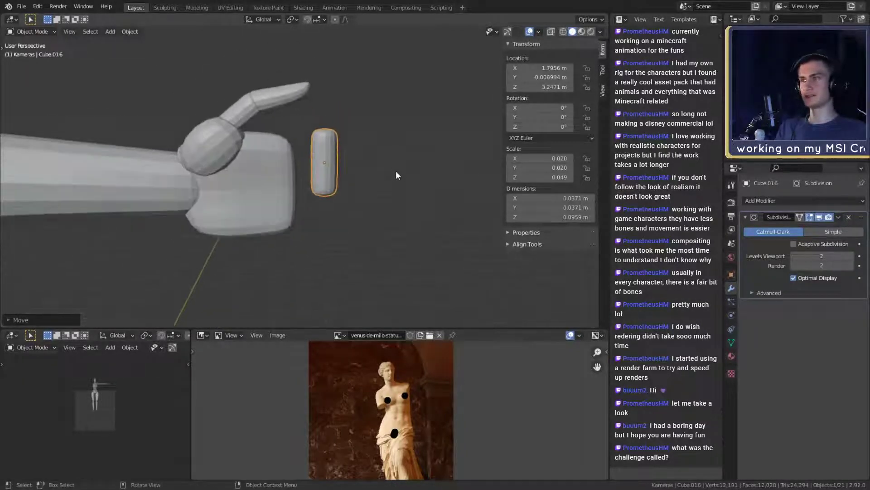
{"action": "key", "text": "r"}
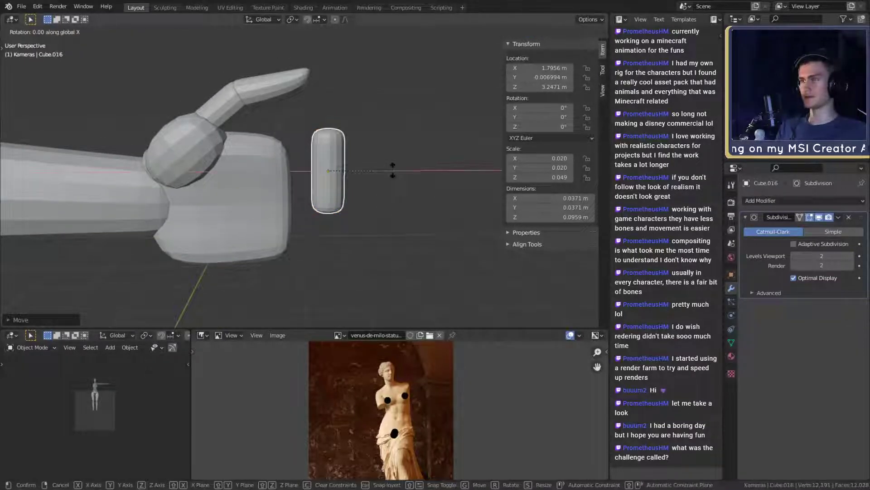
{"action": "left_click", "coordinate": [319, 107]}
{"action": "scroll", "coordinate": [368, 167], "scroll_direction": "down", "scroll_amount": 2}
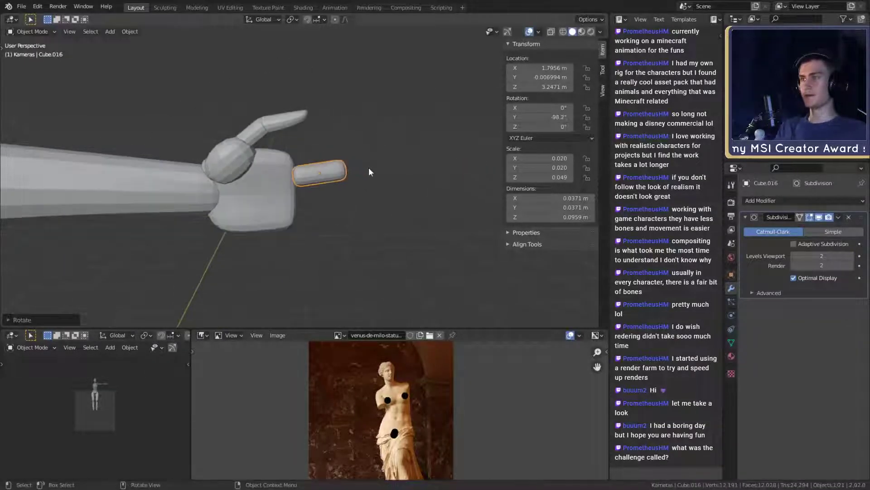
{"action": "key", "text": "r"}
{"action": "key", "text": "x"}
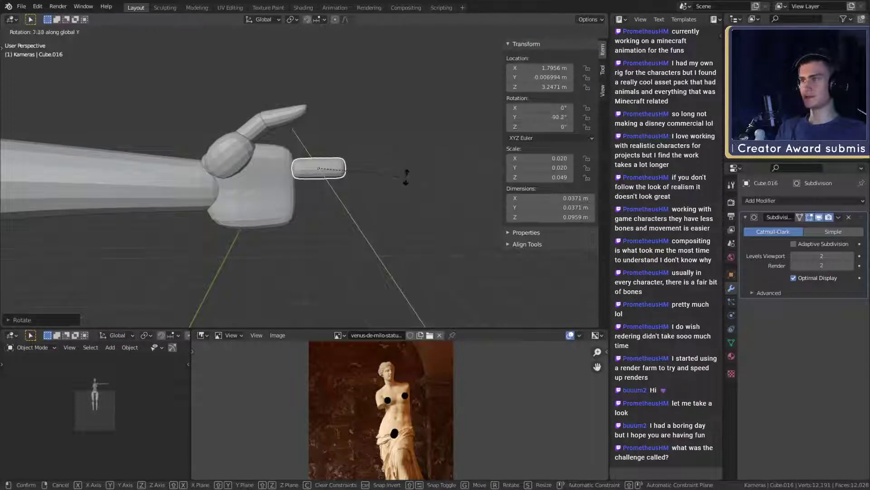
{"action": "right_click", "coordinate": [406, 178]}
{"action": "middle_click_drag", "start_coordinate": [406, 178], "coordinate": [360, 175]}
{"action": "scroll", "coordinate": [336, 209], "scroll_direction": "up", "scroll_amount": 8}
{"action": "scroll", "coordinate": [336, 209], "scroll_direction": "down", "scroll_amount": 4}
- Fine-tune the finger capsule's Y rotation to about -95.1°
{"action": "key", "text": "r"}
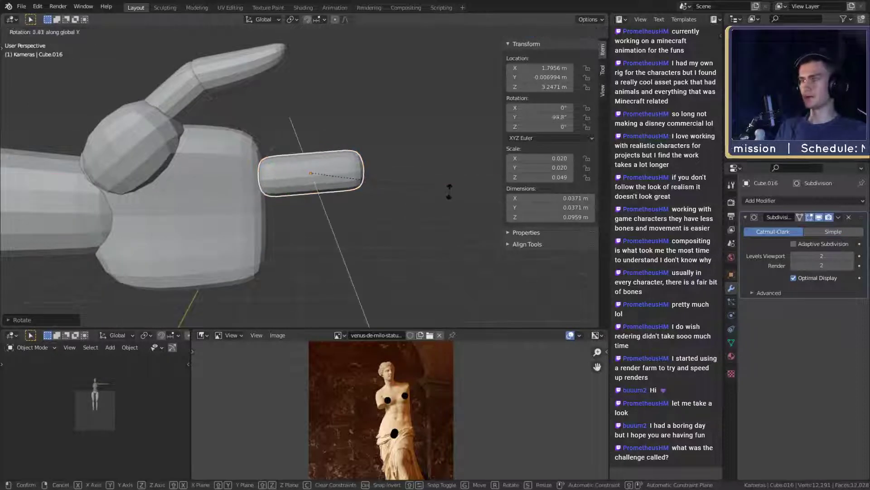
{"action": "left_click", "coordinate": [447, 198]}
{"action": "middle_click_drag", "start_coordinate": [447, 199], "coordinate": [416, 184]}
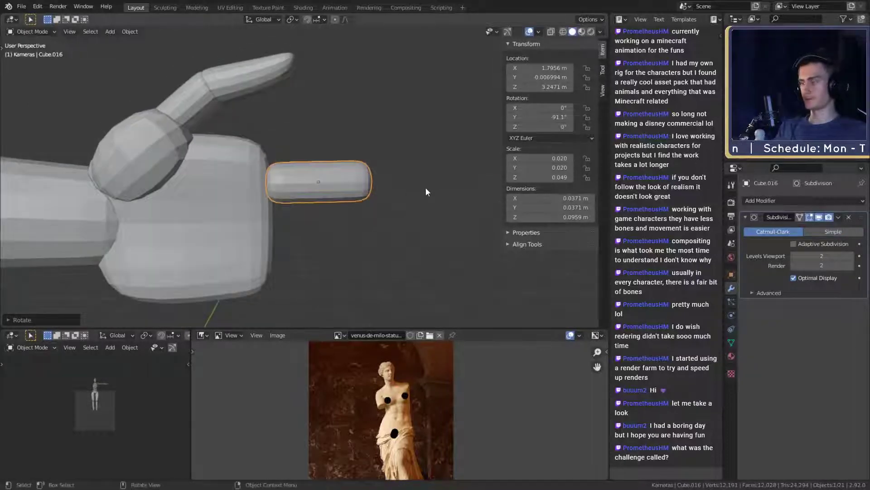
{"action": "key", "text": "r"}
{"action": "key", "text": "y"}
{"action": "left_click", "coordinate": [422, 181]}
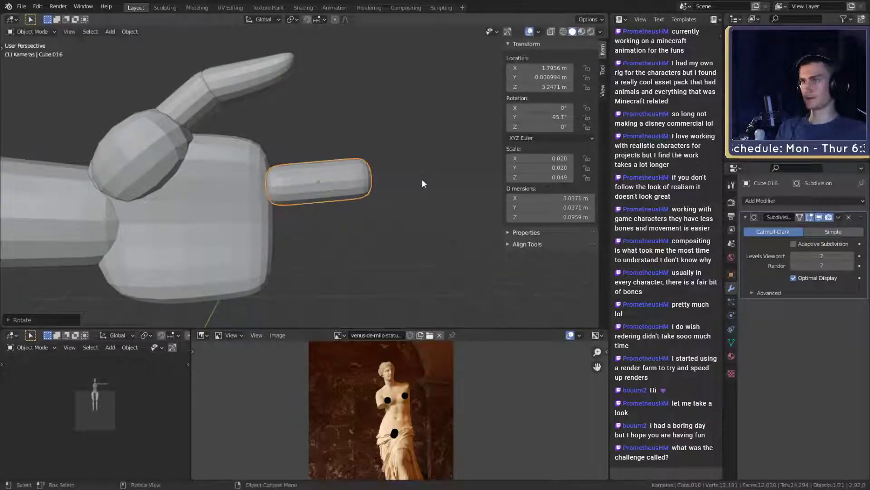
- Raise the finger capsule to about Z 3.269 m and push it along X into the palm, to about X 1.774 m
{"action": "mouse_move", "coordinate": [421, 190]}
{"action": "middle_mouse_down"}
{"action": "mouse_move", "coordinate": [424, 229]}
{"action": "mouse_move", "coordinate": [428, 187]}
{"action": "middle_mouse_up"}
{"action": "key", "text": "g"}
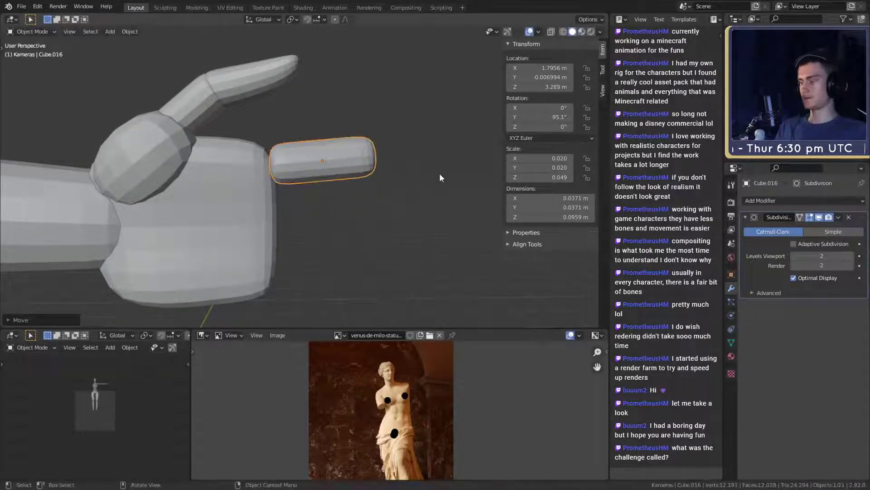
{"action": "key", "text": "x"}
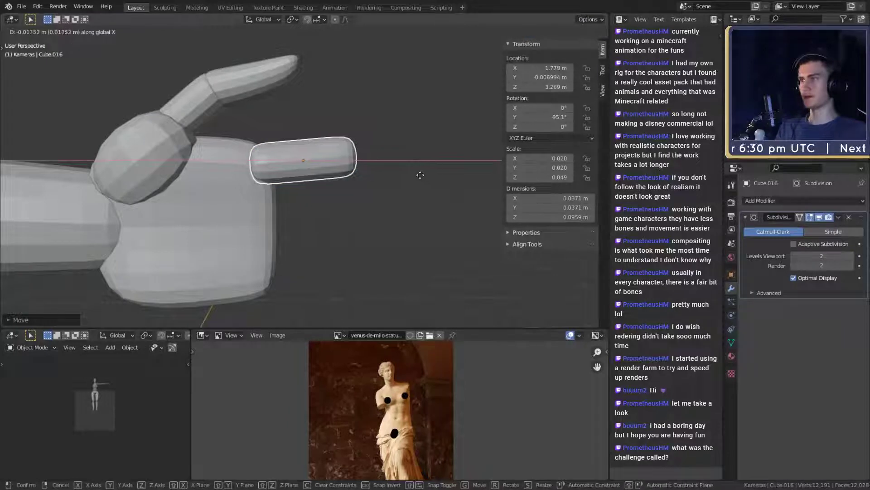
{"action": "left_click", "coordinate": [380, 188]}
- Shift the finger capsule horizontally, keeping its height, to about X 1.775 and Y -0.002 m
{"action": "middle_click_drag", "start_coordinate": [380, 188], "coordinate": [380, 206]}
{"action": "key", "text": "r"}
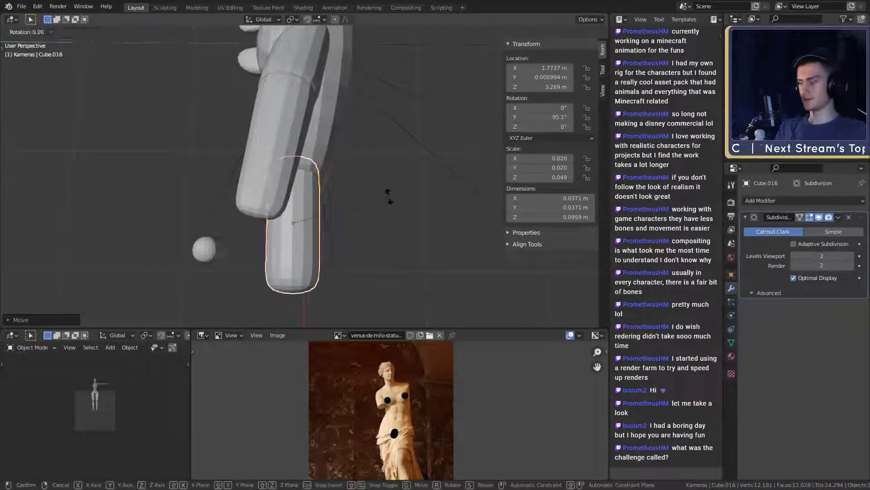
{"action": "left_click", "coordinate": [387, 201]}
{"action": "key", "text": "g"}
{"action": "key", "text": "shift+z"}
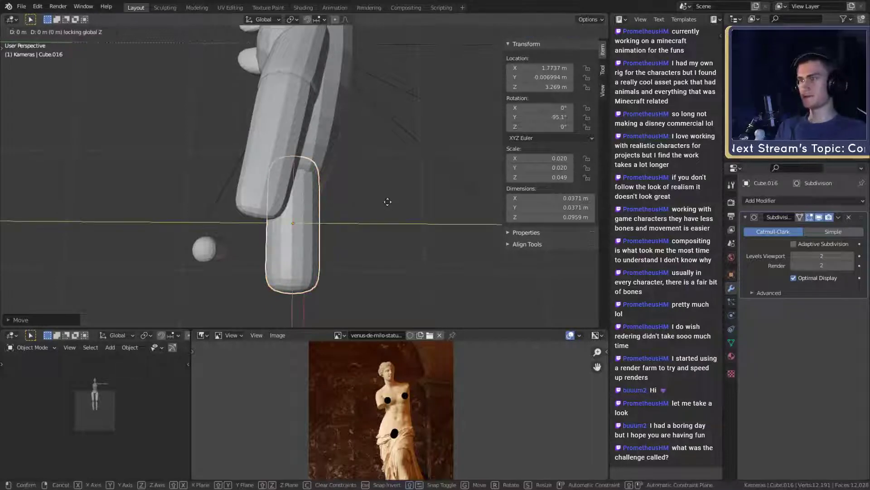
{"action": "left_click", "coordinate": [388, 202]}
{"action": "middle_click_drag", "start_coordinate": [388, 201], "coordinate": [459, 150]}
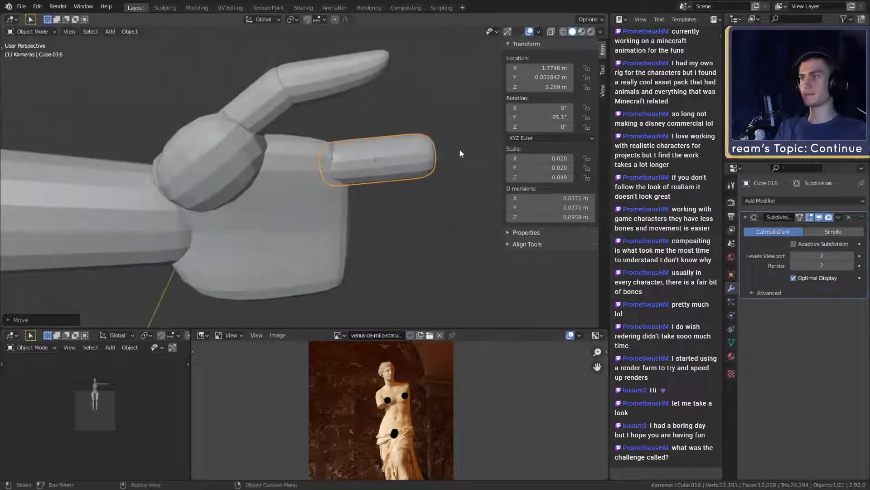
- Examine the hand and its first finger capsule against the arm and the whole figure from several distances
{"action": "scroll", "coordinate": [390, 154], "scroll_direction": "down", "scroll_amount": 10}
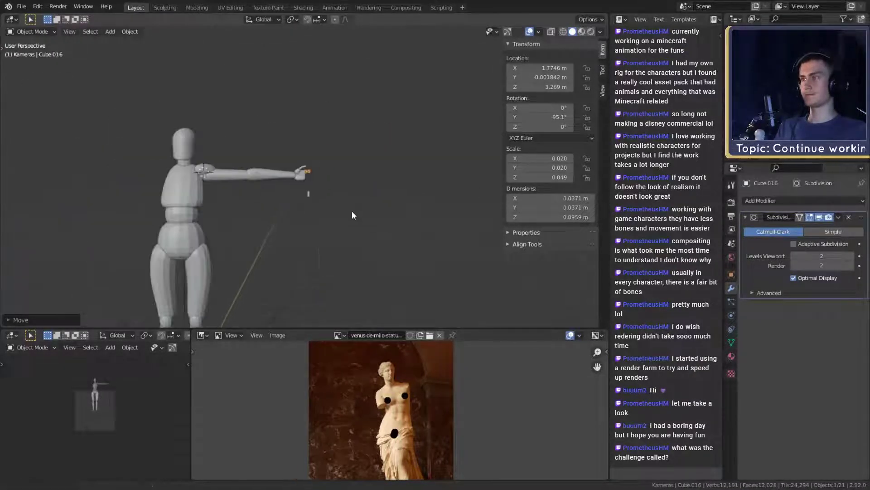
{"action": "scroll", "coordinate": [352, 213], "scroll_direction": "up", "scroll_amount": 10}
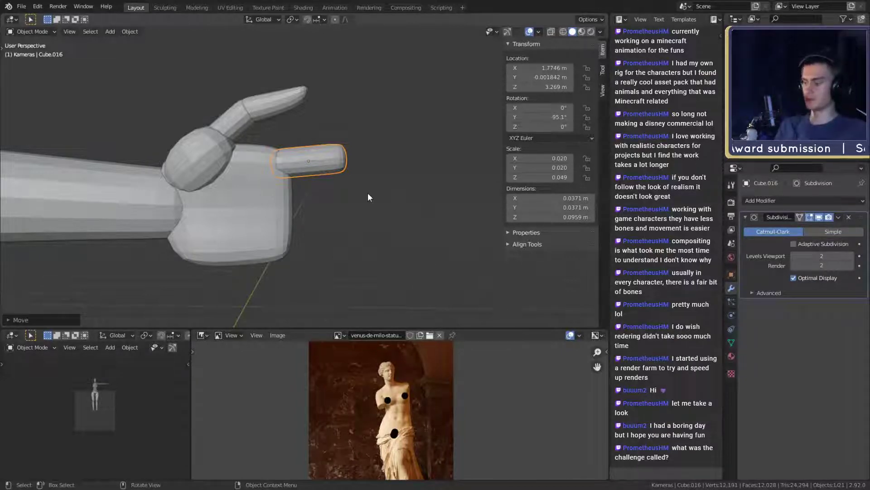
{"action": "scroll", "coordinate": [317, 199], "scroll_direction": "up", "scroll_amount": 2}
{"action": "scroll", "coordinate": [322, 203], "scroll_direction": "down", "scroll_amount": 3}
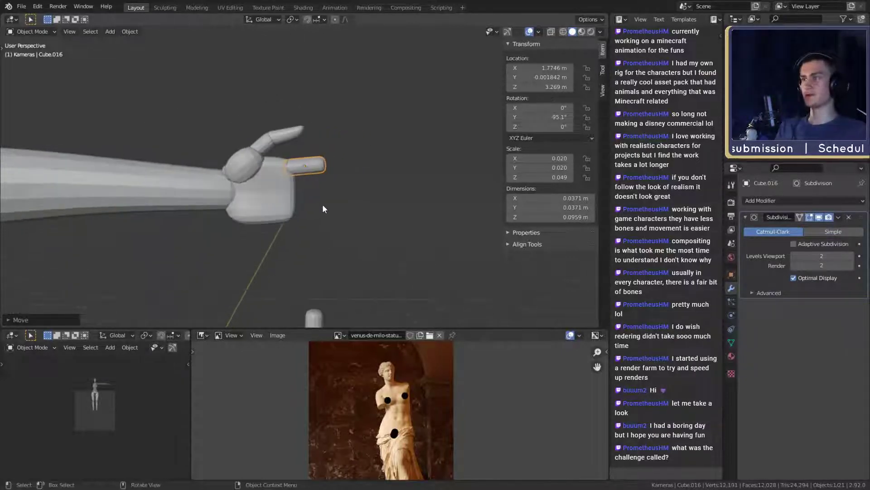
{"action": "scroll", "coordinate": [332, 213], "scroll_direction": "up", "scroll_amount": 4}
{"action": "left_click", "coordinate": [284, 242]}
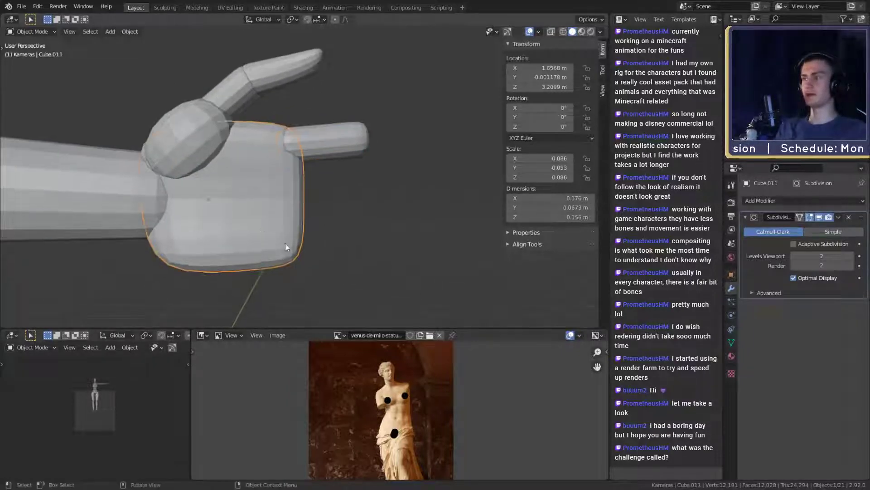
{"action": "scroll", "coordinate": [335, 222], "scroll_direction": "up", "scroll_amount": 3}
{"action": "scroll", "coordinate": [364, 216], "scroll_direction": "down", "scroll_amount": 3}
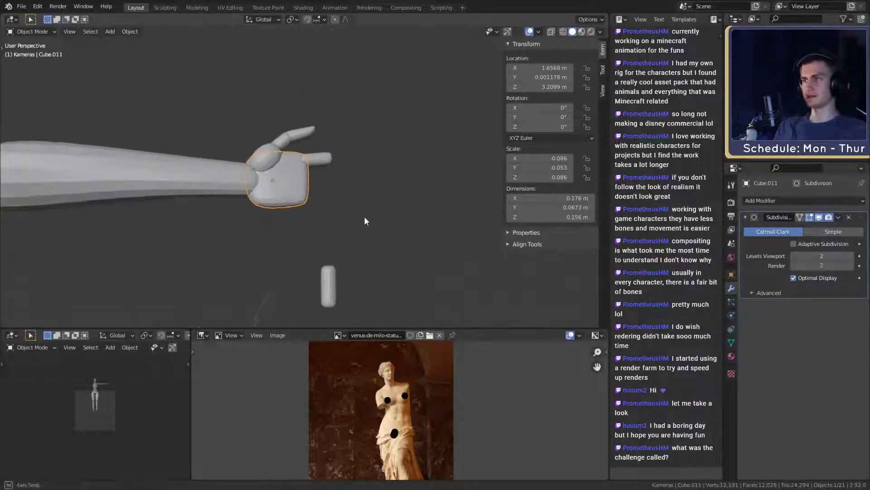
{"action": "scroll", "coordinate": [362, 215], "scroll_direction": "up", "scroll_amount": 3}
{"action": "middle_click_drag", "start_coordinate": [362, 220], "coordinate": [359, 217], "text": "shift"}
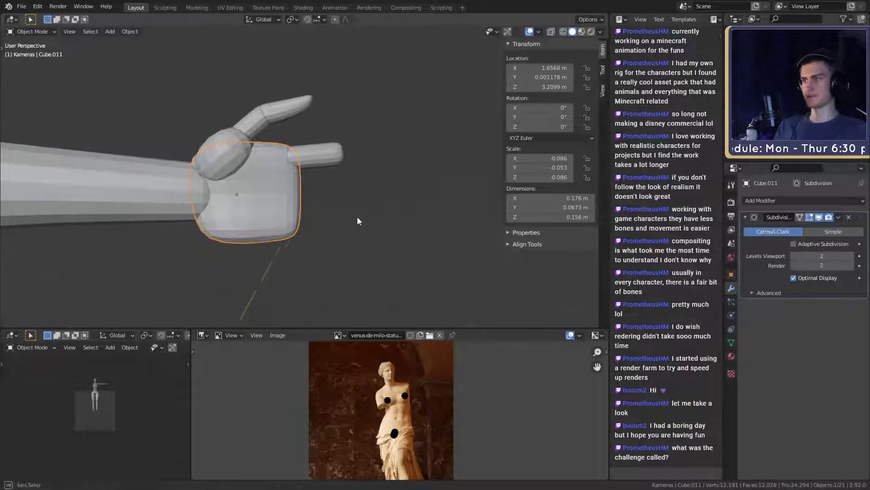
{"action": "scroll", "coordinate": [358, 216], "scroll_direction": "up", "scroll_amount": 3}
- Duplicate the finger capsule twice end to end outward from the palm, placing the last segment at about X 1.932, Z 3.283 m
{"action": "left_click", "coordinate": [349, 150]}
{"action": "scroll", "coordinate": [361, 190], "scroll_direction": "down", "scroll_amount": 2}
{"action": "middle_click_drag", "start_coordinate": [398, 194], "coordinate": [357, 214], "text": "shift"}
{"action": "scroll", "coordinate": [357, 216], "scroll_direction": "up", "scroll_amount": 3}
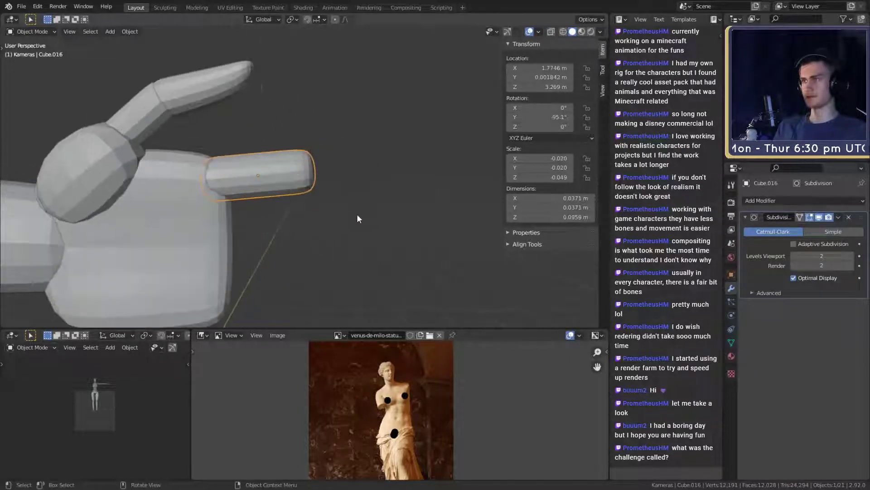
{"action": "key", "text": "shift+d"}
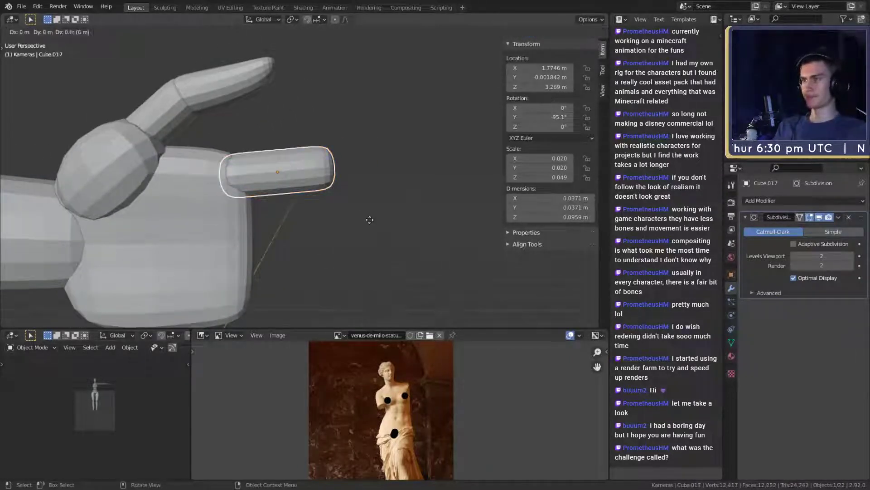
{"action": "left_click", "coordinate": [464, 211]}
{"action": "middle_click_drag", "start_coordinate": [464, 211], "coordinate": [349, 223]}
{"action": "key", "text": "shift+d"}
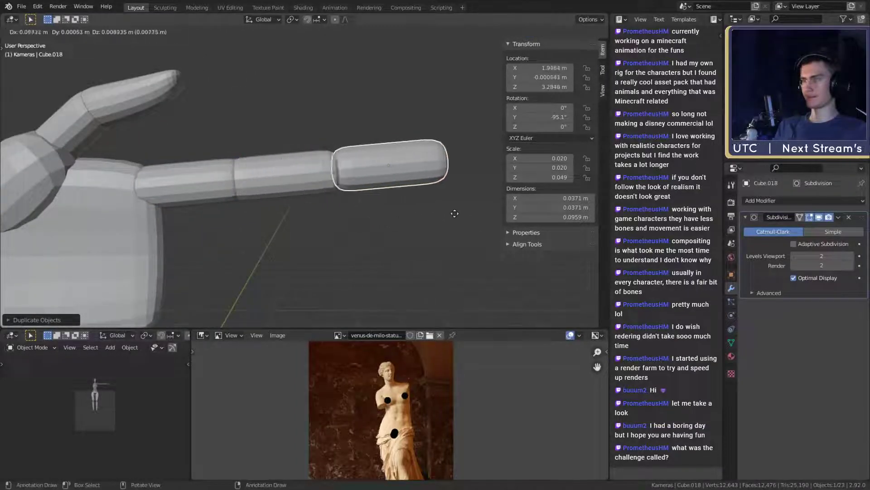
{"action": "left_click", "coordinate": [442, 215]}
{"action": "middle_click_drag", "start_coordinate": [442, 214], "coordinate": [354, 218]}
- Reshape the outermost finger segment's mesh by moving edges at its tip along X and along Y
{"action": "key", "text": "Tab"}
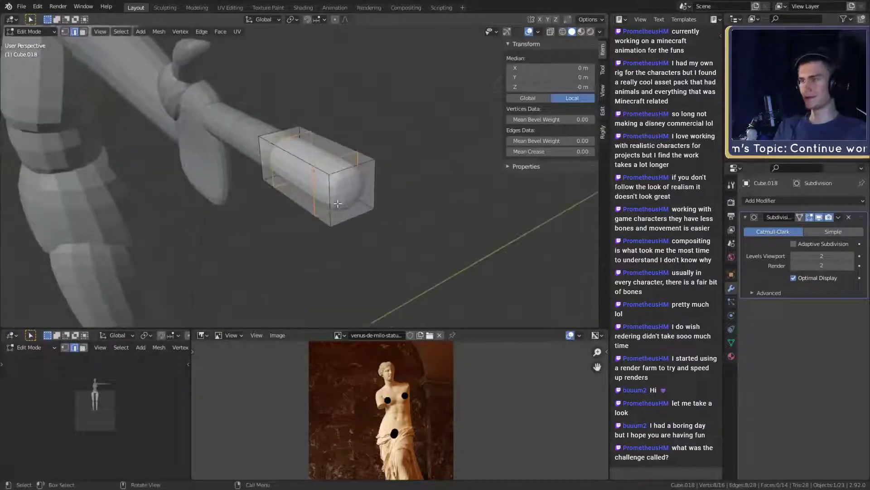
{"action": "left_click", "coordinate": [320, 193], "text": "shift"}
{"action": "middle_click_drag", "start_coordinate": [320, 192], "coordinate": [390, 185]}
{"action": "key", "text": "g"}
{"action": "key", "text": "x"}
{"action": "left_click", "coordinate": [357, 204]}
{"action": "left_click", "coordinate": [325, 206]}
{"action": "key", "text": "g"}
{"action": "key", "text": "y"}
{"action": "left_click", "coordinate": [377, 208]}
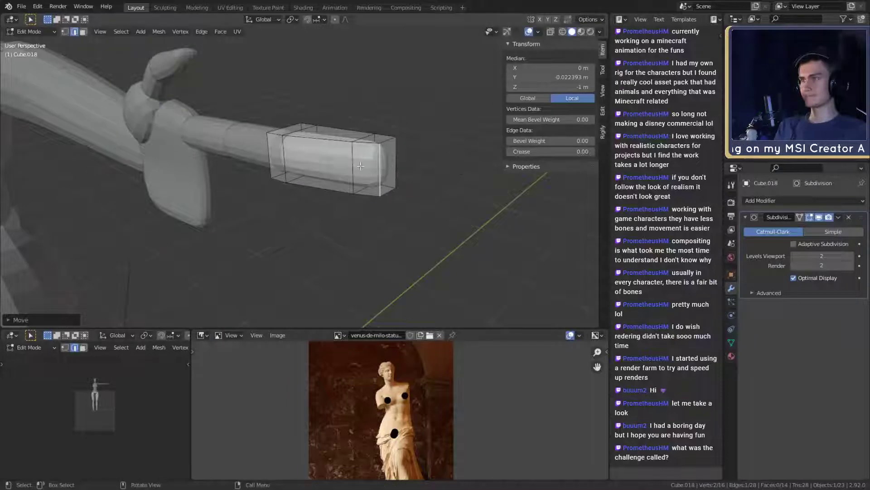
- Scale the selected tip edges to about 0.65 to taper the fingertip, and return to Object Mode
{"action": "key", "text": "s"}
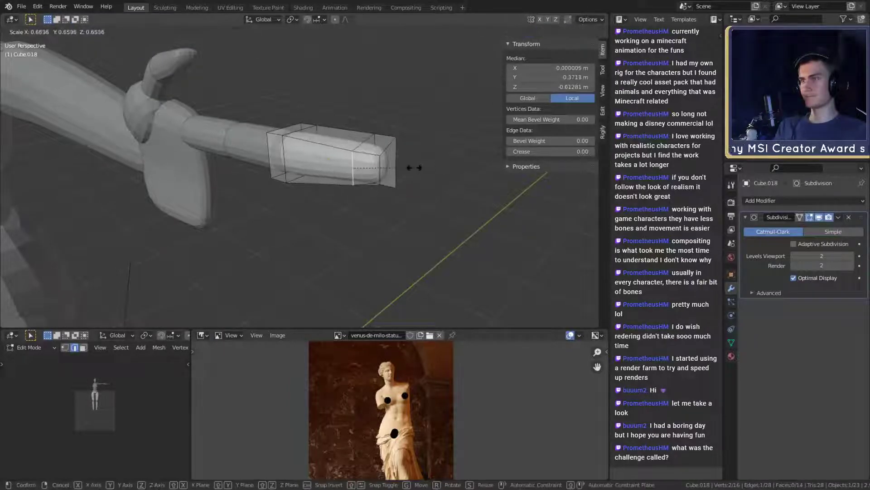
{"action": "left_click", "coordinate": [408, 168]}
{"action": "middle_click_drag", "start_coordinate": [408, 167], "coordinate": [268, 181]}
{"action": "key", "text": "Tab"}
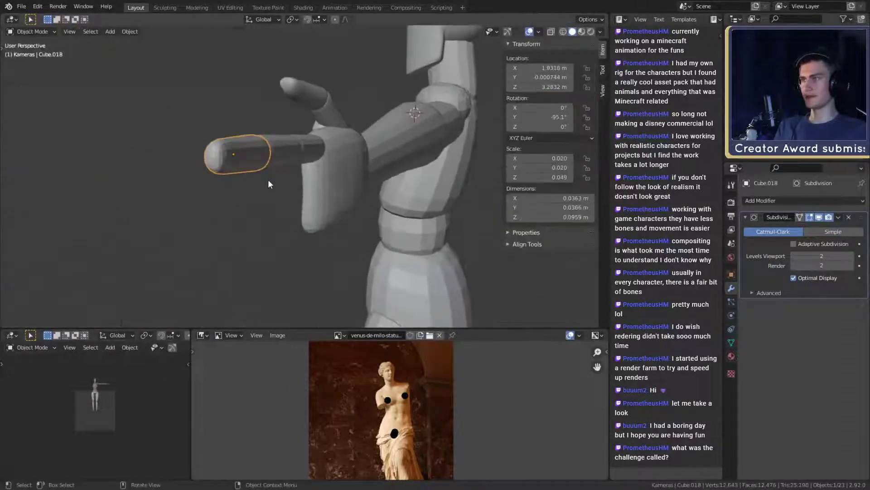
- Select all three finger segments and scale them down together to about 0.017 × 0.017 × 0.042
{"action": "middle_click_drag", "start_coordinate": [340, 184], "coordinate": [461, 190]}
{"action": "scroll", "coordinate": [350, 193], "scroll_direction": "down", "scroll_amount": 4}
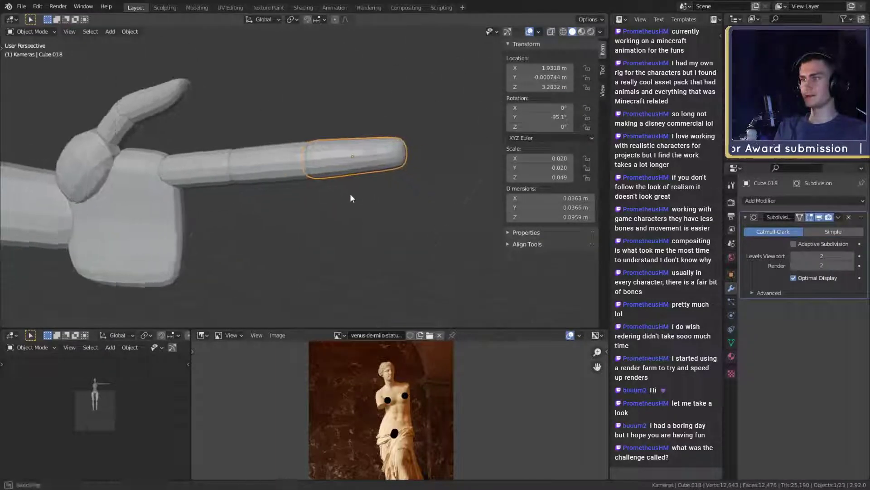
{"action": "scroll", "coordinate": [344, 204], "scroll_direction": "up", "scroll_amount": 6}
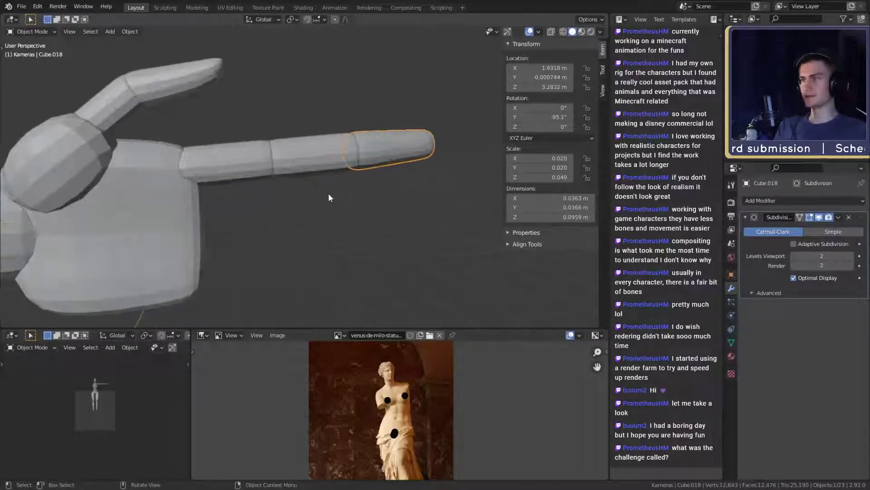
{"action": "left_click", "coordinate": [298, 155], "text": "shift"}
{"action": "left_click", "coordinate": [245, 161], "text": "shift"}
{"action": "middle_click_drag", "start_coordinate": [265, 185], "coordinate": [322, 168], "text": "shift"}
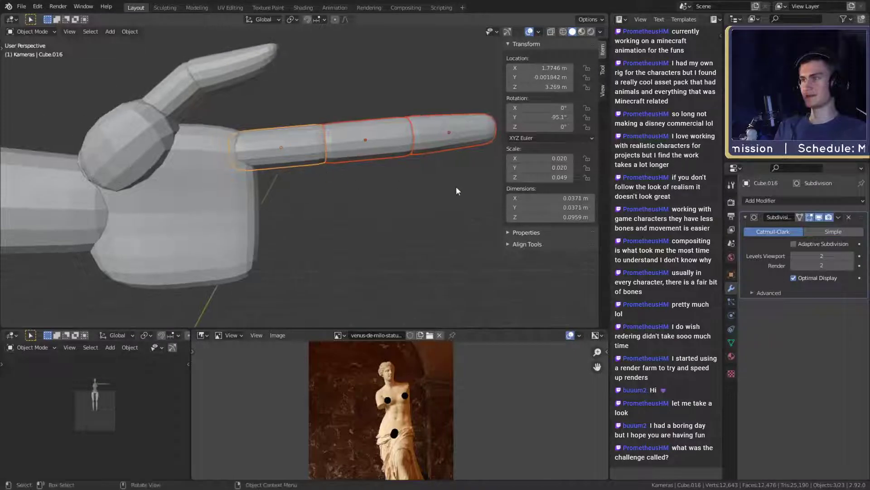
{"action": "key", "text": "s"}
{"action": "left_click", "coordinate": [431, 185]}
- Move the three-segment finger back toward the palm and scale it down to about 0.015 × 0.015 × 0.037
{"action": "scroll", "coordinate": [410, 189], "scroll_direction": "down", "scroll_amount": 3}
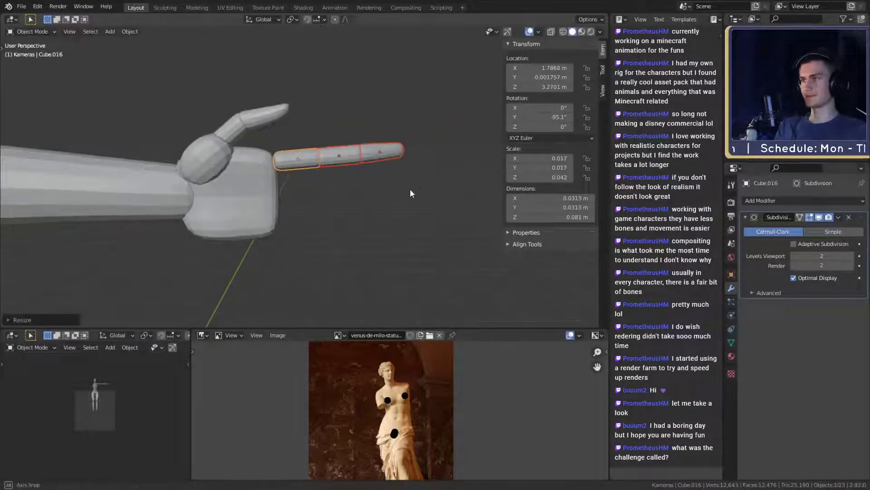
{"action": "key", "text": "g"}
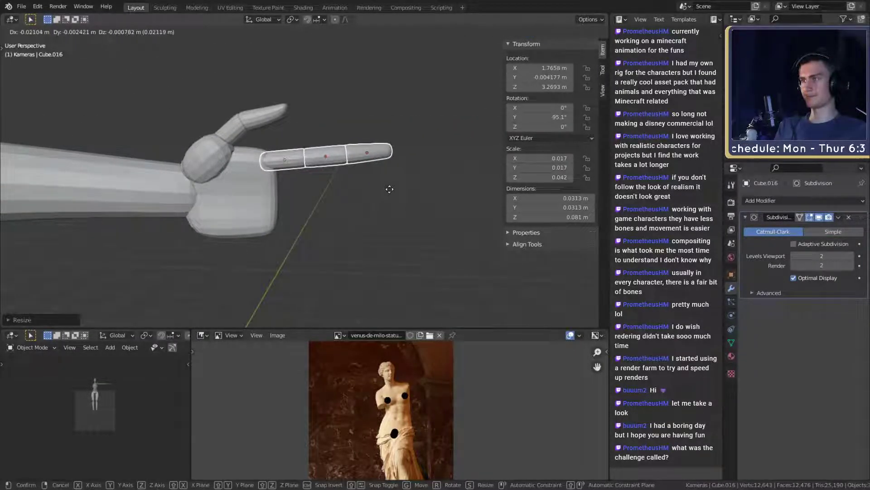
{"action": "left_click", "coordinate": [390, 188]}
{"action": "middle_click_drag", "start_coordinate": [390, 189], "coordinate": [353, 226]}
{"action": "key", "text": "s"}
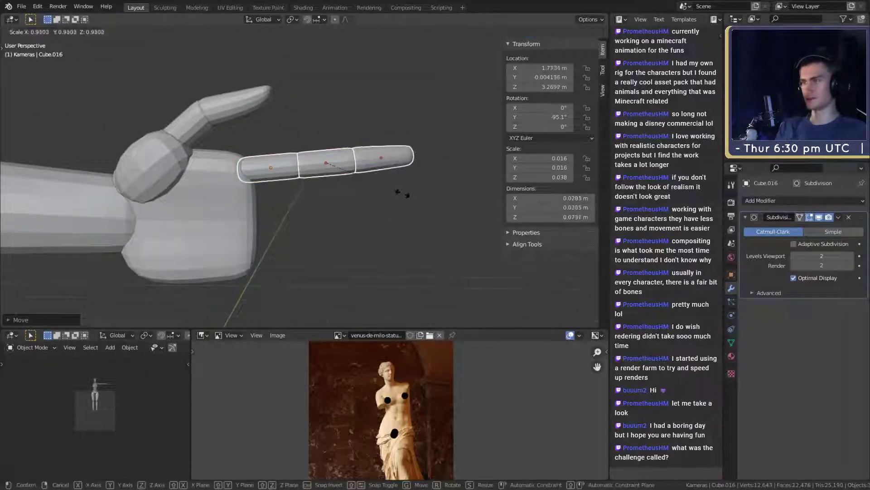
{"action": "left_click", "coordinate": [388, 192]}
{"action": "mouse_move", "coordinate": [388, 192]}
{"action": "middle_mouse_down"}
{"action": "mouse_move", "coordinate": [353, 206]}
{"action": "mouse_move", "coordinate": [400, 192]}
{"action": "middle_mouse_up"}
- Reposition the finger at the palm's edge, about X 1.763, Z 3.273 m, and shrink it to about 0.013 × 0.013 × 0.032
{"action": "key", "text": "g"}
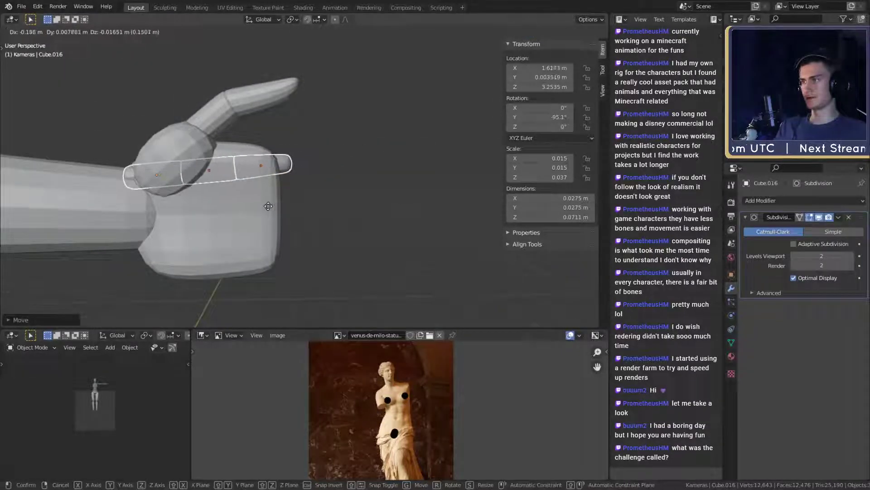
{"action": "left_click", "coordinate": [363, 196]}
{"action": "key", "text": "s"}
{"action": "left_click", "coordinate": [407, 193]}
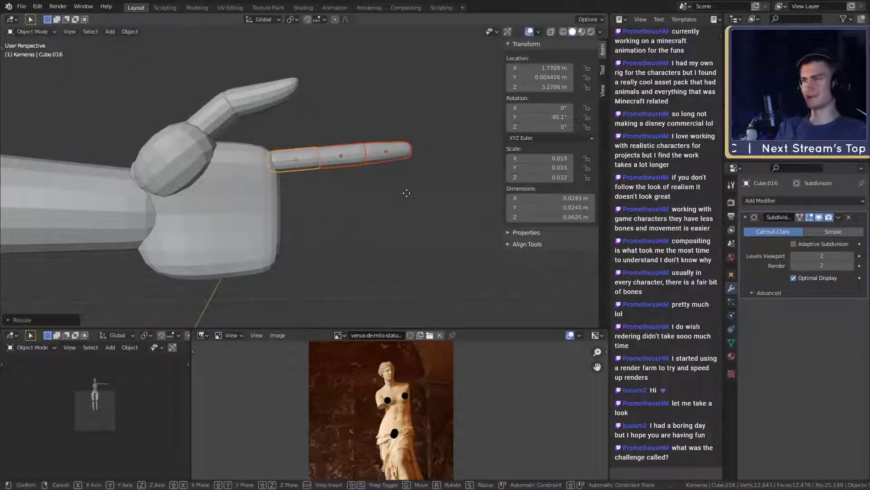
{"action": "left_click", "coordinate": [403, 196]}
{"action": "middle_click_drag", "start_coordinate": [411, 201], "coordinate": [395, 213]}
{"action": "key", "text": "s"}
{"action": "key", "text": "shift+x"}
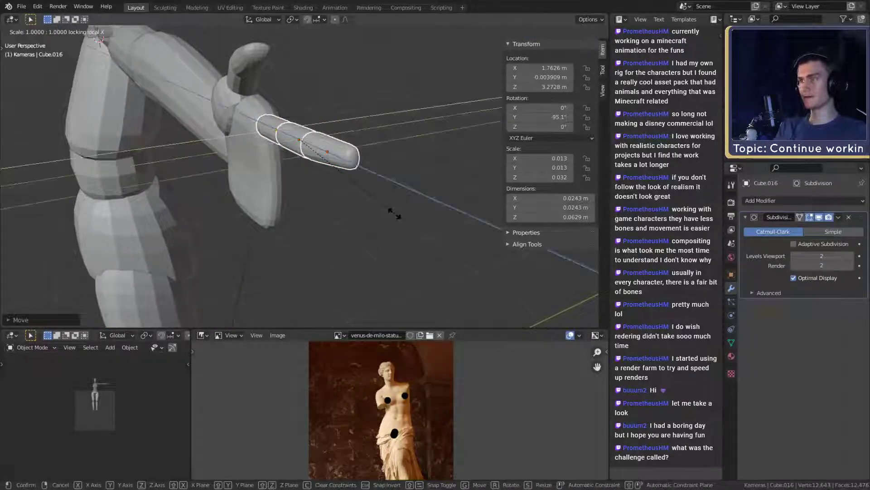
{"action": "key", "text": "Escape"}
- Thicken the finger by scaling it on every axis except global X, to about 0.015 × 0.015 × 0.033
{"action": "key", "text": "s"}
{"action": "key", "text": "shift+x"}
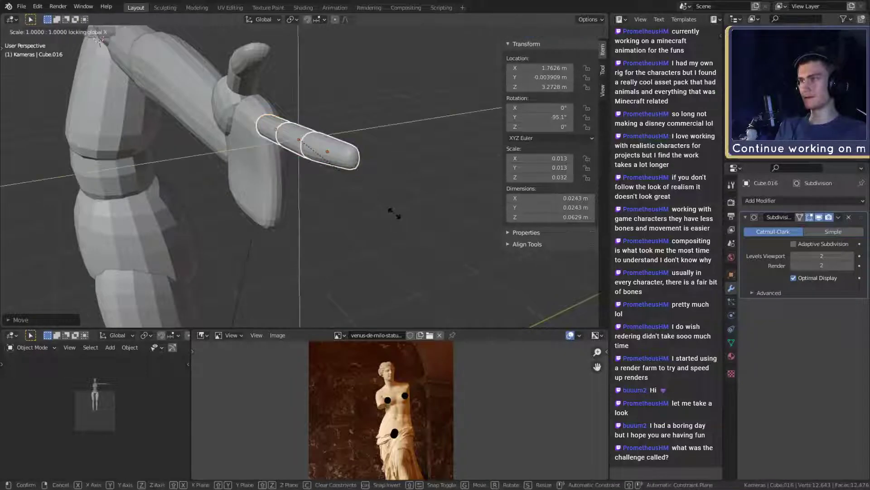
{"action": "left_click", "coordinate": [411, 214]}
- Duplicate the three-segment finger and place the copy below the first, at about X 1.767, Y -0.007, Z 3.235 m
{"action": "middle_click_drag", "start_coordinate": [300, 221], "coordinate": [380, 176]}
{"action": "key", "text": "shift+d"}
{"action": "left_click", "coordinate": [386, 221]}
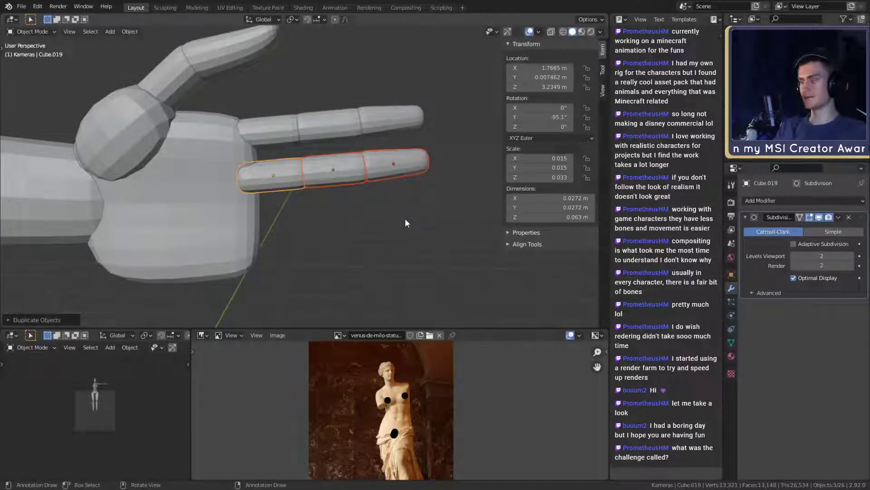
- Rotate the second finger slightly to about -92.3° on Y and raise it to about Z 3.238 m
{"action": "key", "text": "r"}
{"action": "left_click", "coordinate": [405, 223]}
{"action": "key", "text": "g"}
{"action": "left_click", "coordinate": [407, 224]}
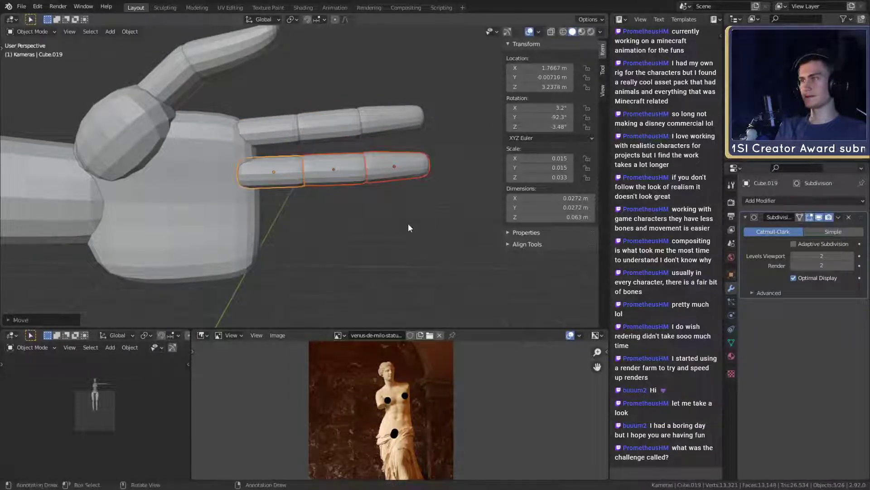
- Try rotating the second finger about the Z axis and undo that rotation
{"action": "middle_click_drag", "start_coordinate": [408, 223], "coordinate": [374, 147]}
{"action": "key", "text": "r"}
{"action": "key", "text": "z"}
{"action": "left_click", "coordinate": [360, 234]}
{"action": "key", "text": "ctrl+z"}
- Select both fingers' segments and shift them sideways together, bringing the first finger to about Y -0.003 m
{"action": "left_click", "coordinate": [273, 135], "text": "shift"}
{"action": "middle_click_drag", "start_coordinate": [317, 168], "coordinate": [270, 234]}
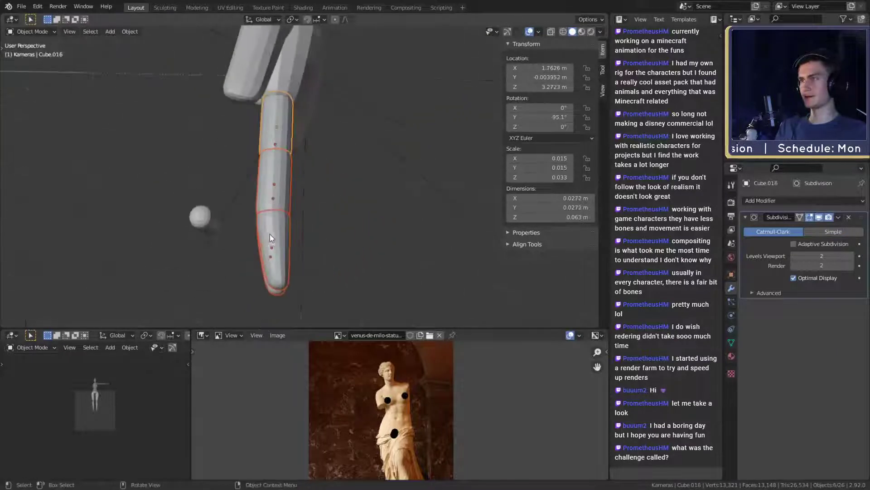
{"action": "key", "text": "g"}
{"action": "key", "text": "x"}
{"action": "left_click", "coordinate": [363, 212]}
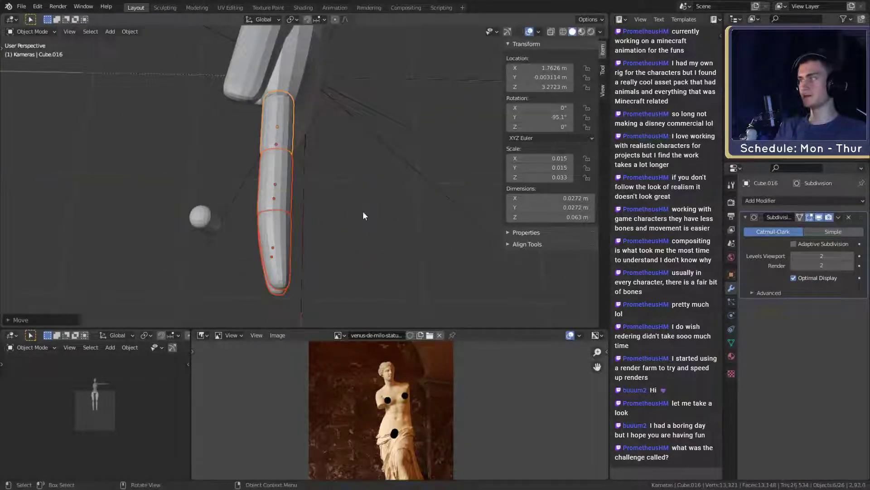
- Select only the three segments of the lower, second finger
{"action": "middle_click_drag", "start_coordinate": [363, 211], "coordinate": [365, 170]}
{"action": "middle_click_drag", "start_coordinate": [410, 201], "coordinate": [360, 220], "text": "shift"}
{"action": "left_click", "coordinate": [360, 220]}
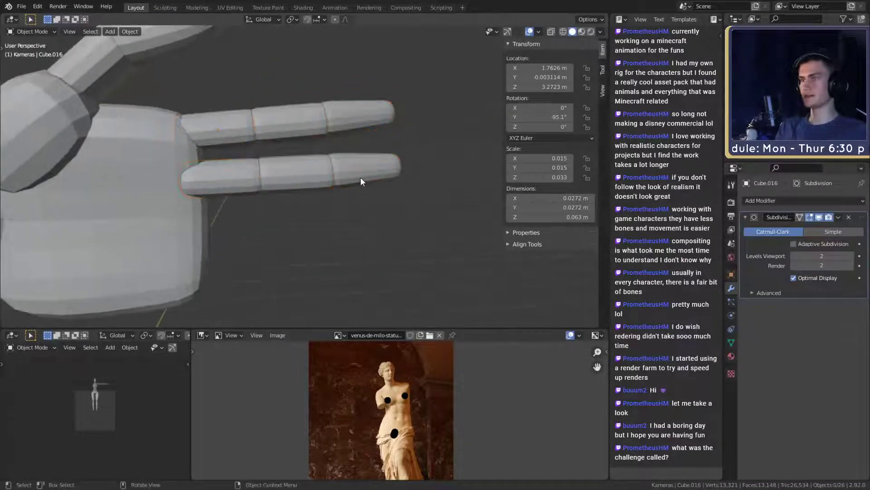
{"action": "left_click", "coordinate": [360, 177]}
{"action": "left_click", "coordinate": [296, 178], "text": "shift"}
{"action": "left_click", "coordinate": [230, 182], "text": "shift"}
{"action": "middle_click_drag", "start_coordinate": [316, 187], "coordinate": [317, 204]}
{"action": "scroll", "coordinate": [317, 204], "scroll_direction": "down", "scroll_amount": 2}
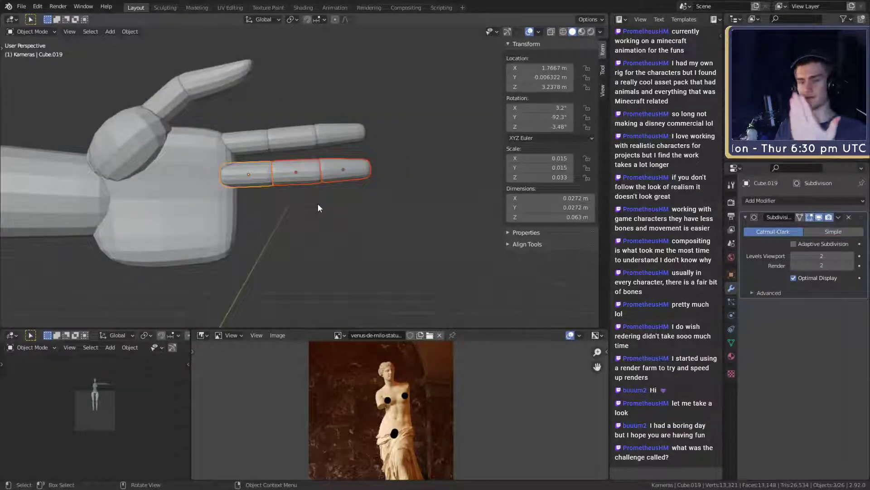
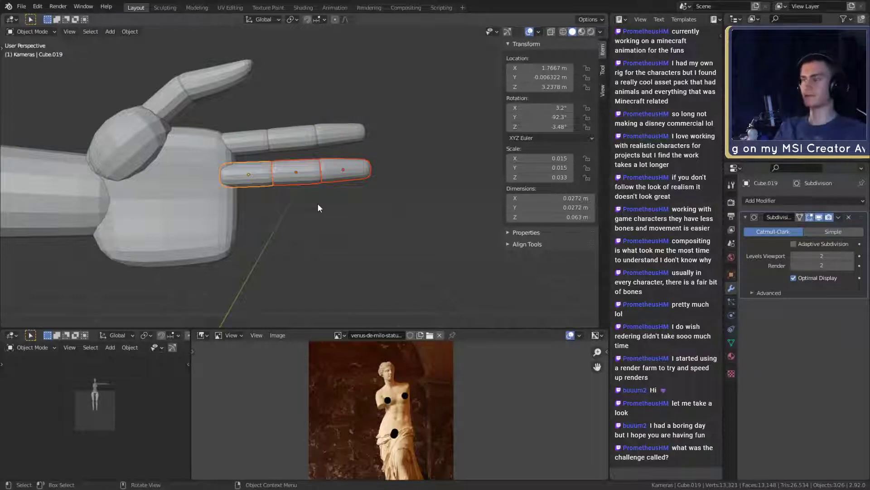
- Try enlarging the second finger to about 0.016 × 0.016 × 0.035 and moving it along X to about 1.770 m
{"action": "mouse_move", "coordinate": [318, 204]}
{"action": "middle_mouse_down"}
{"action": "mouse_move", "coordinate": [316, 180]}
{"action": "mouse_move", "coordinate": [308, 192]}
{"action": "mouse_move", "coordinate": [330, 207]}
{"action": "mouse_move", "coordinate": [333, 200]}
{"action": "middle_mouse_up"}
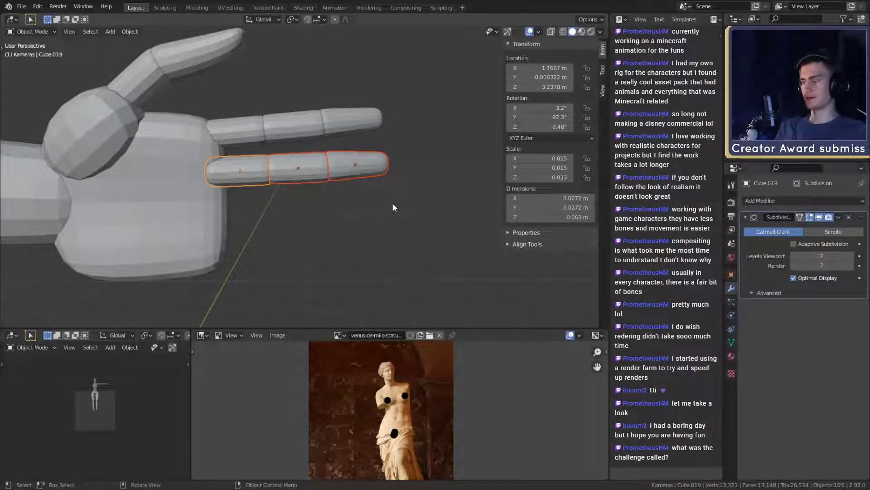
{"action": "key", "text": "s"}
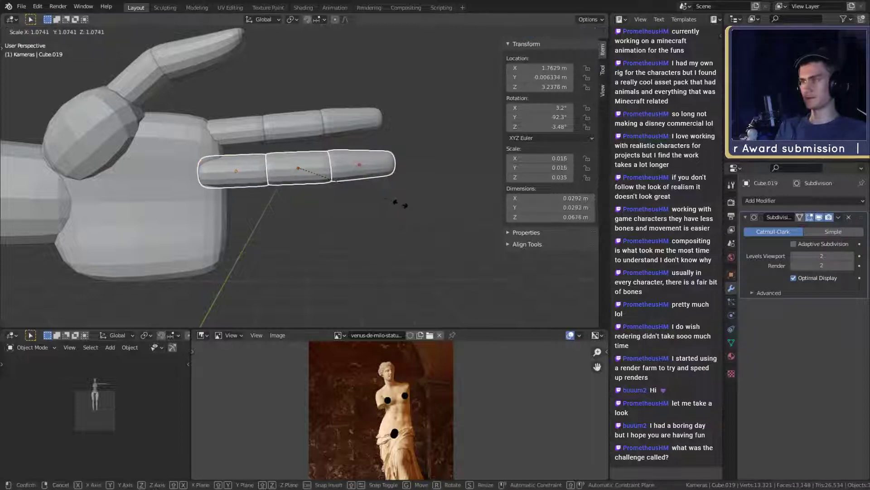
{"action": "left_click", "coordinate": [371, 206]}
{"action": "middle_click_drag", "start_coordinate": [371, 206], "coordinate": [387, 194]}
{"action": "key", "text": "g"}
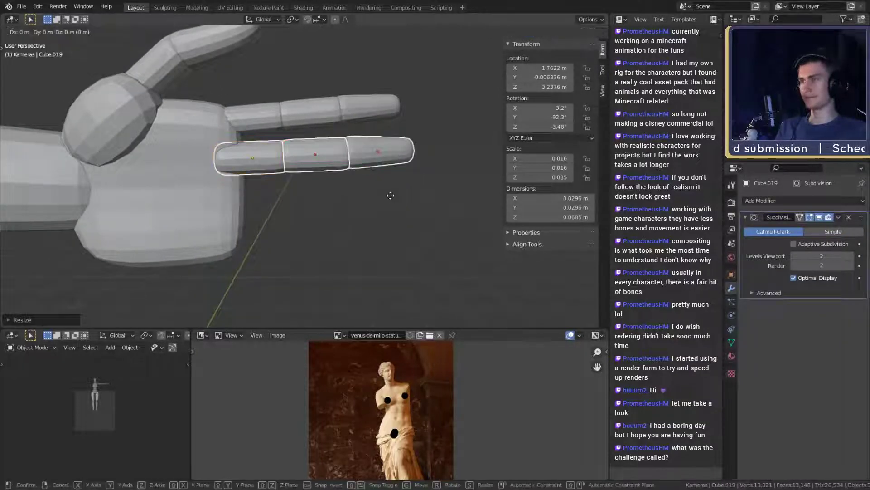
{"action": "key", "text": "x"}
{"action": "left_click", "coordinate": [398, 196]}
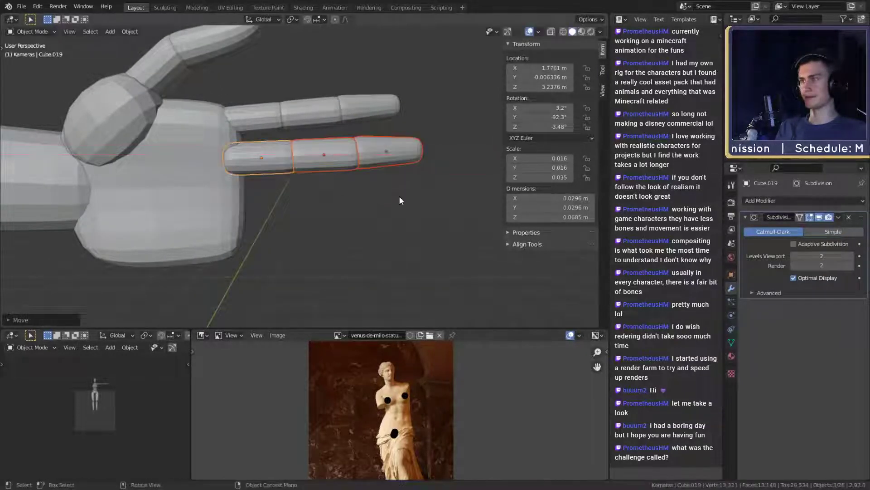
- Undo the second finger's X move and its enlargement
{"action": "middle_click_drag", "start_coordinate": [399, 196], "coordinate": [288, 252]}
{"action": "key", "text": "ctrl+z"}
{"action": "middle_click_drag", "start_coordinate": [342, 223], "coordinate": [425, 159]}
{"action": "key", "text": "ctrl+z"}
{"action": "middle_click_drag", "start_coordinate": [392, 186], "coordinate": [397, 205]}
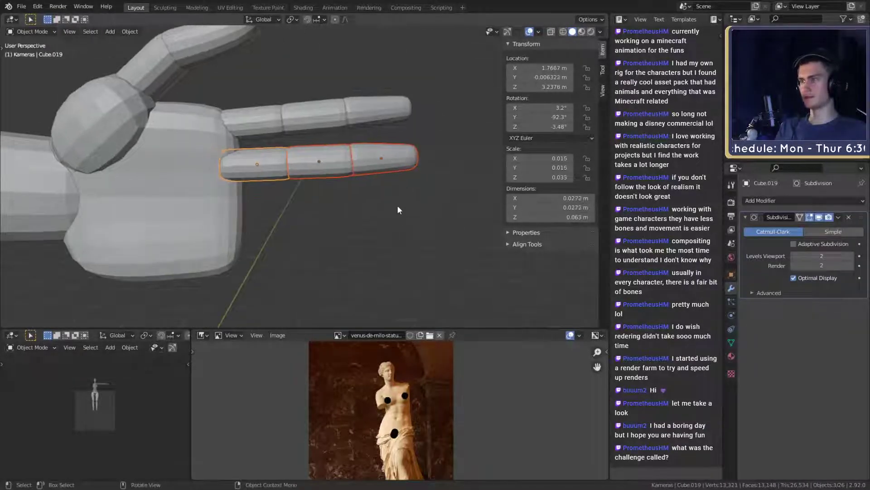
- Stretch the second finger along X to a segment Z scale of about 0.035 and move it along X to about 1.7735 m
{"action": "key", "text": "s"}
{"action": "key", "text": "x"}
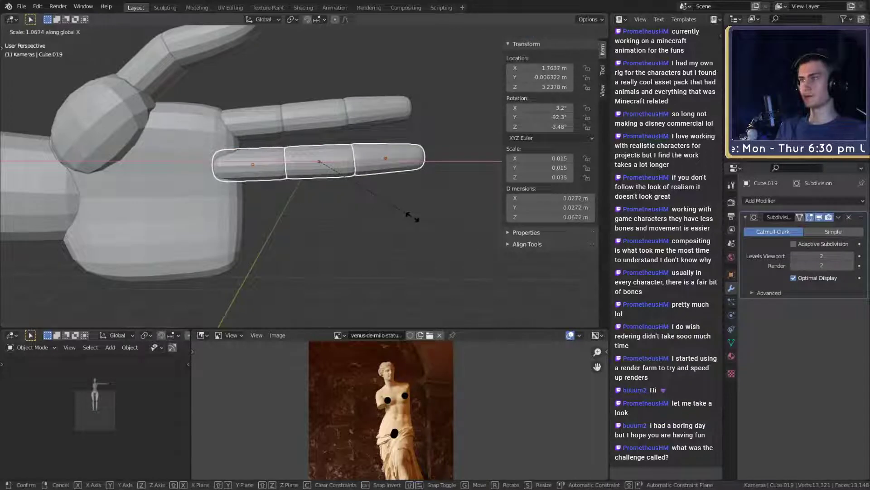
{"action": "left_click", "coordinate": [408, 215]}
{"action": "key", "text": "g"}
{"action": "key", "text": "x"}
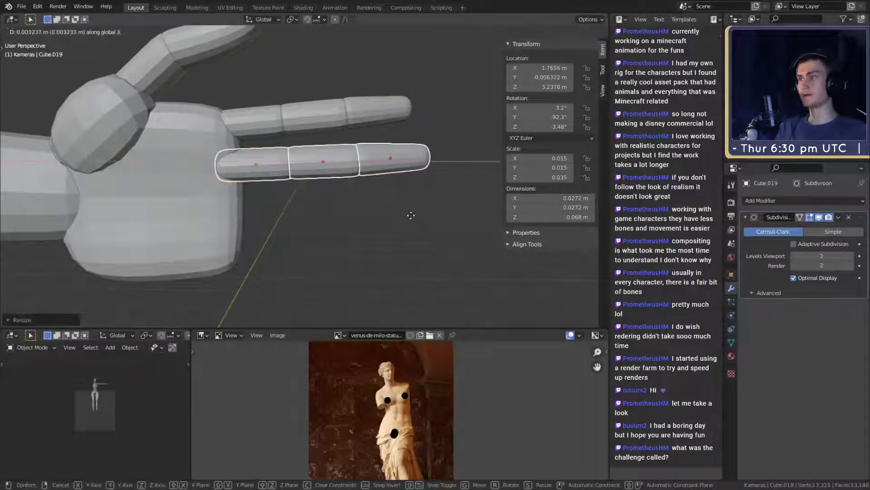
{"action": "left_click", "coordinate": [420, 216]}
- Add the first finger's segments to the selection and move both fingers along Y, bringing the first finger to about Y 0.0007 m
{"action": "middle_click_drag", "start_coordinate": [420, 215], "coordinate": [288, 188]}
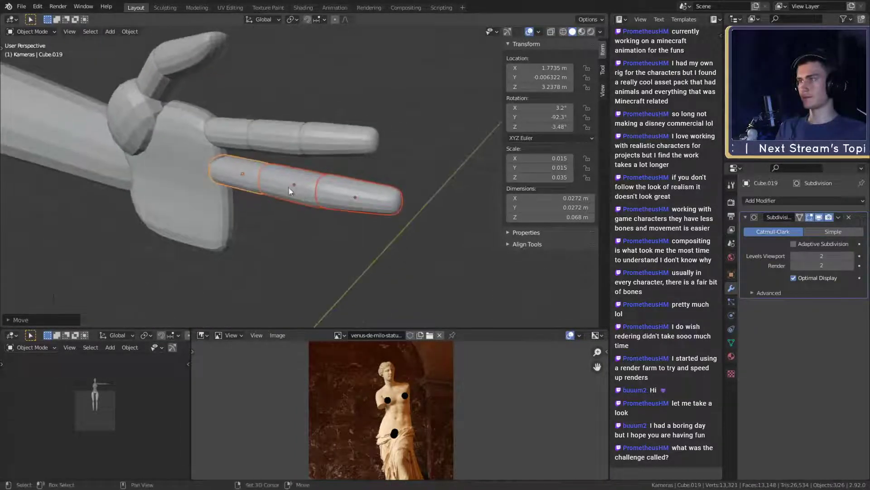
{"action": "left_click", "coordinate": [306, 145], "text": "shift"}
{"action": "left_click", "coordinate": [228, 136], "text": "shift"}
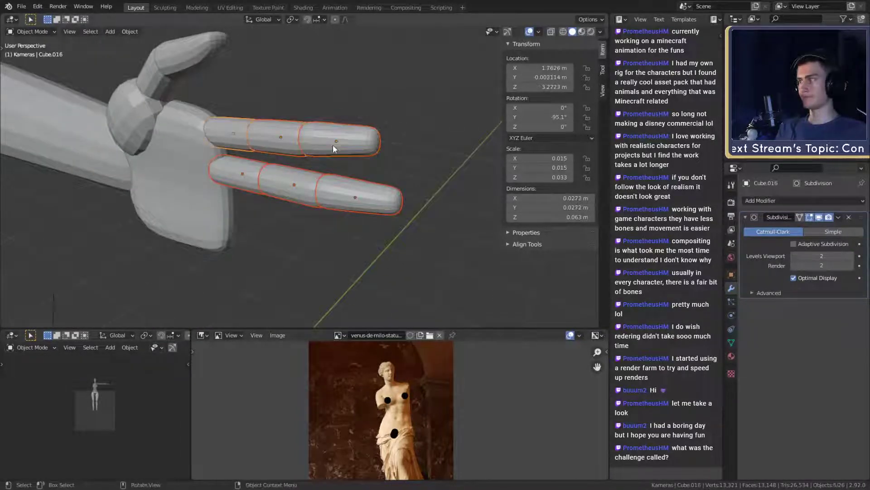
{"action": "middle_click_drag", "start_coordinate": [333, 144], "coordinate": [337, 208]}
{"action": "key", "text": "g"}
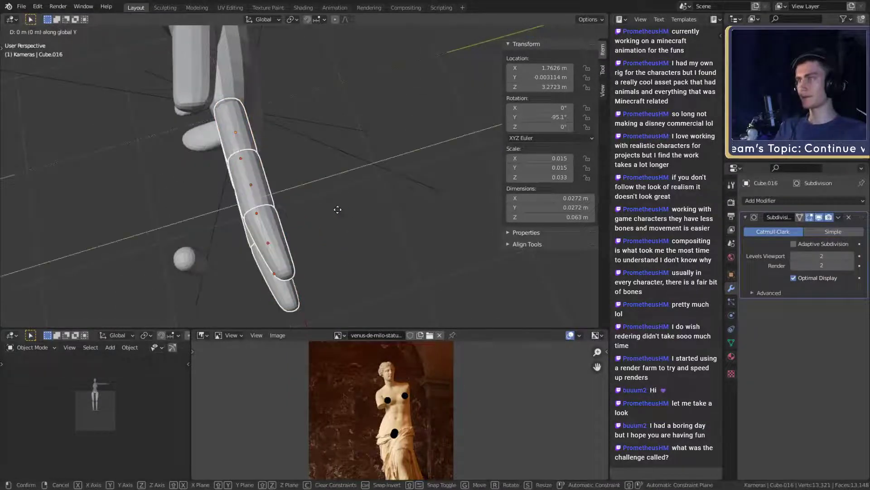
{"action": "left_click", "coordinate": [343, 212]}
- Duplicate the first finger's three segments and move the copy down along Z to about 3.196 m as the third finger
{"action": "middle_click_drag", "start_coordinate": [343, 212], "coordinate": [312, 195]}
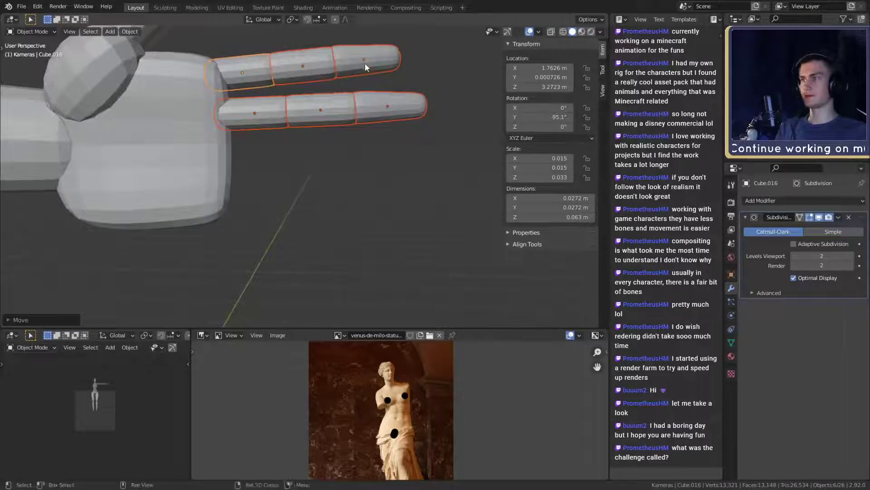
{"action": "left_click", "coordinate": [365, 62]}
{"action": "left_click", "coordinate": [307, 65], "text": "shift"}
{"action": "left_click", "coordinate": [257, 72], "text": "shift"}
{"action": "middle_click_drag", "start_coordinate": [304, 159], "coordinate": [318, 150]}
{"action": "key", "text": "shift+d"}
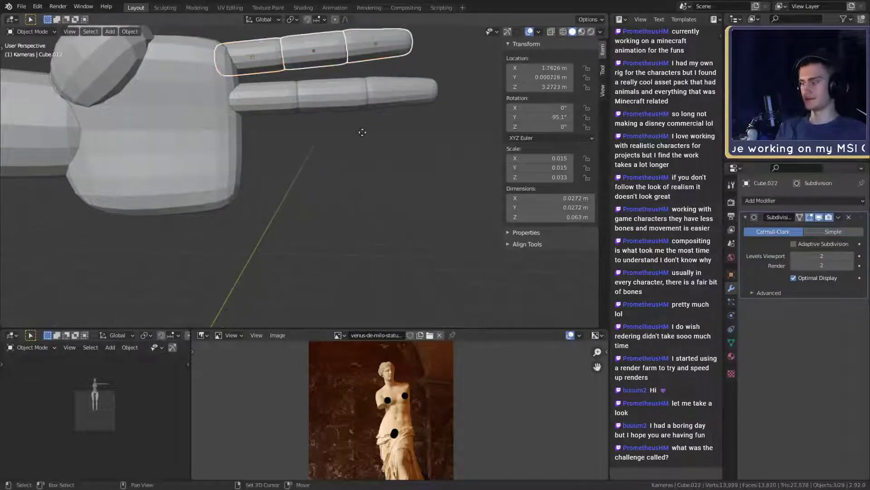
{"action": "key", "text": "z"}
{"action": "left_click", "coordinate": [411, 187]}
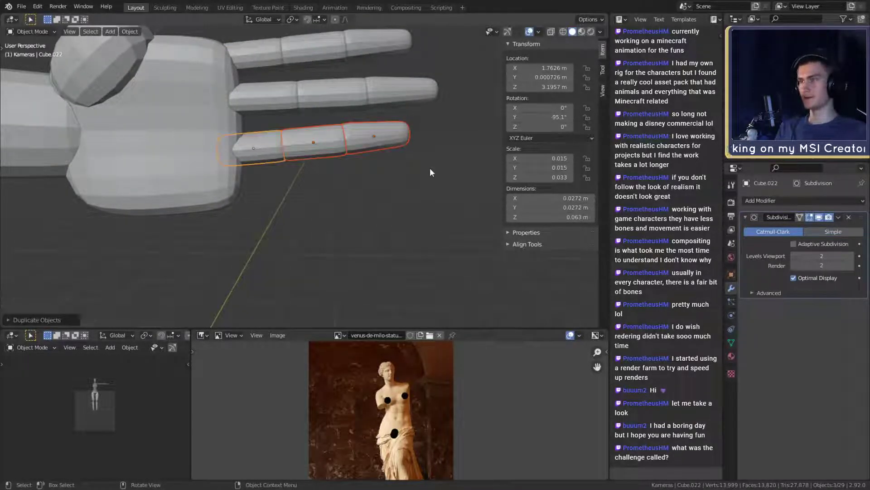
- Rotate the third finger about Y to about -86.8° and move it to about X 1.766 m and Z 3.202 m
{"action": "key", "text": "r"}
{"action": "key", "text": "y"}
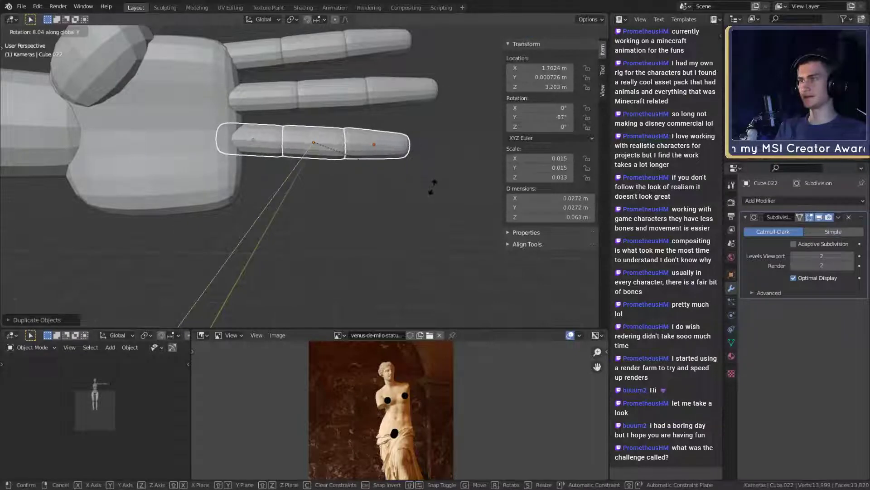
{"action": "left_click", "coordinate": [432, 188]}
{"action": "middle_click_drag", "start_coordinate": [422, 174], "coordinate": [410, 155]}
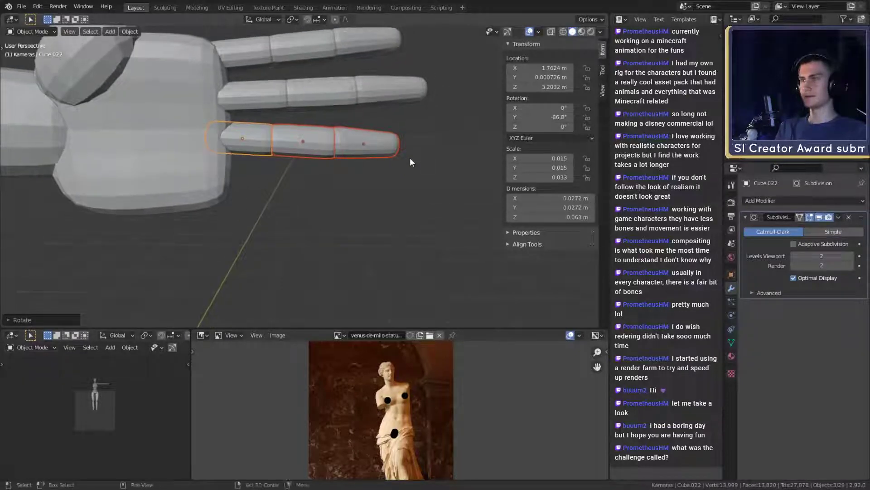
{"action": "key", "text": "g"}
{"action": "key", "text": "x"}
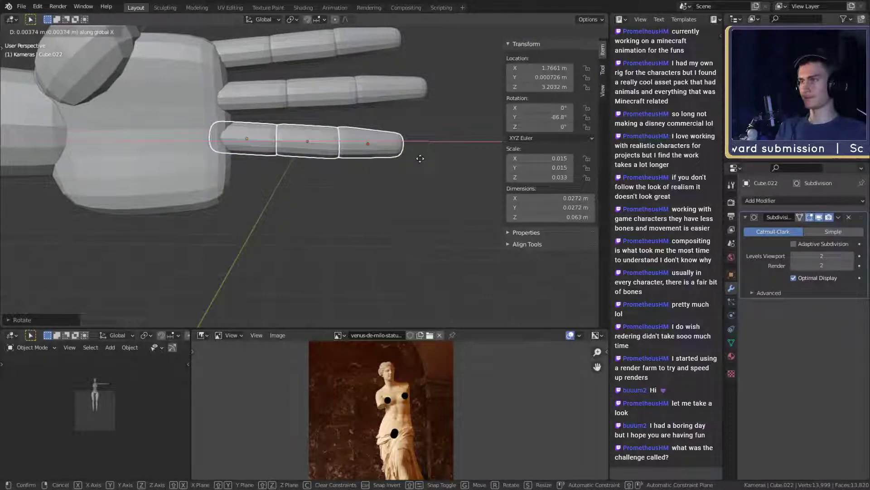
{"action": "left_click", "coordinate": [420, 159]}
{"action": "key", "text": "g"}
{"action": "key", "text": "z"}
{"action": "left_click", "coordinate": [420, 160]}
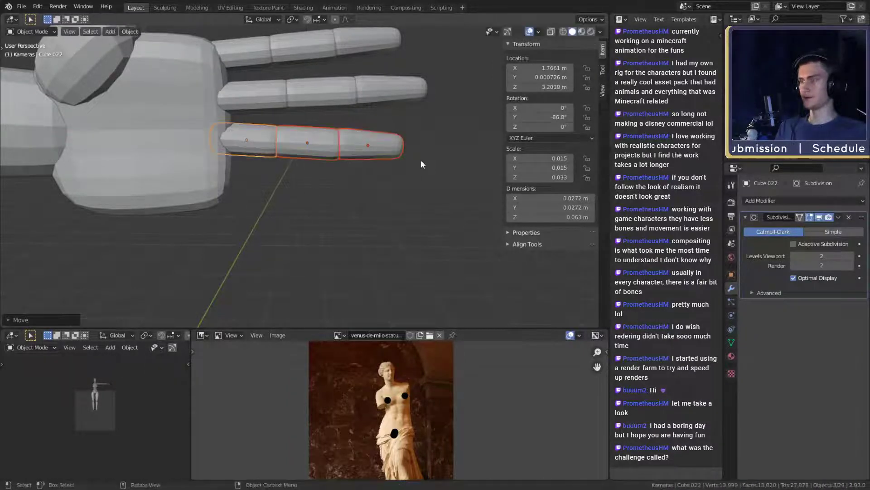
- Duplicate the third finger and move the copy down along Z to about 3.164 m as the little finger
{"action": "key", "text": "shift+d"}
{"action": "key", "text": "z"}
{"action": "left_click", "coordinate": [415, 204]}
- Try shrinking the little finger uniformly to a segment scale of about 0.012 × 0.012 × 0.027
{"action": "middle_click_drag", "start_coordinate": [415, 204], "coordinate": [407, 223]}
{"action": "key", "text": "s"}
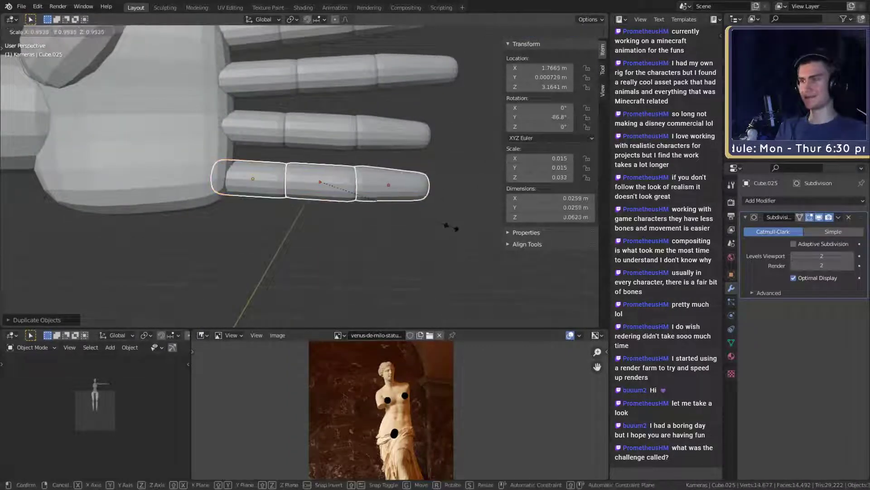
{"action": "left_click", "coordinate": [429, 226]}
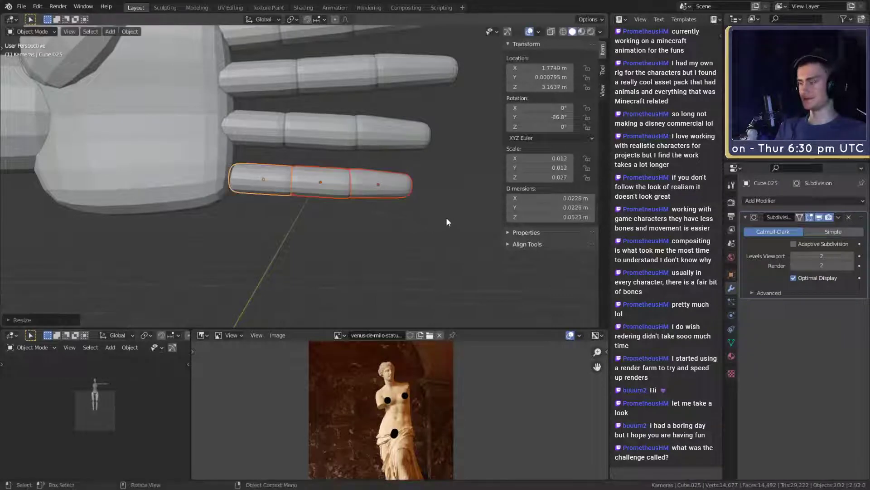
- Shorten the little finger along X to a segment Z scale of about 0.028 and move it along X to about 1.753 m
{"action": "key", "text": "s"}
{"action": "key", "text": "x"}
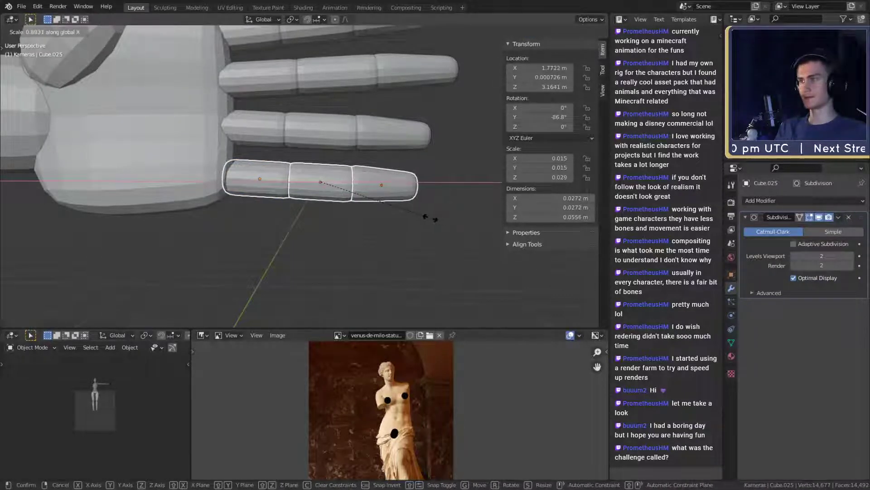
{"action": "left_click", "coordinate": [428, 218]}
{"action": "key", "text": "g"}
{"action": "key", "text": "x"}
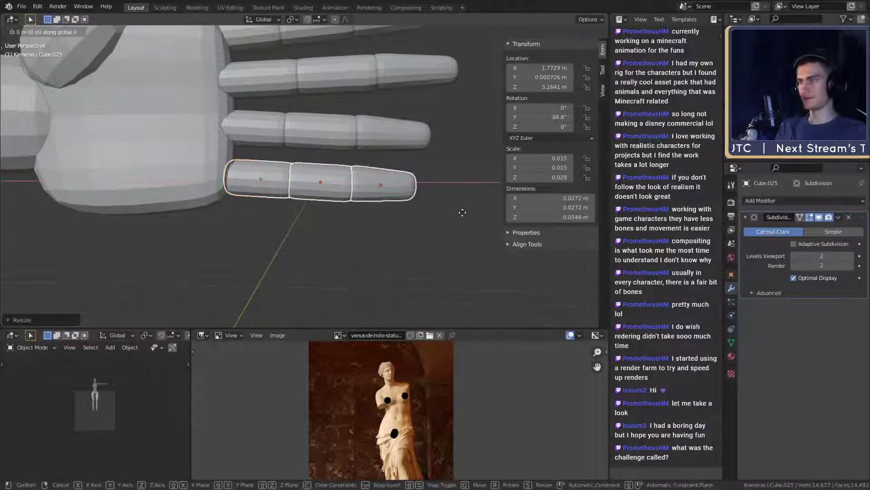
{"action": "key", "text": "y"}
{"action": "key", "text": "x"}
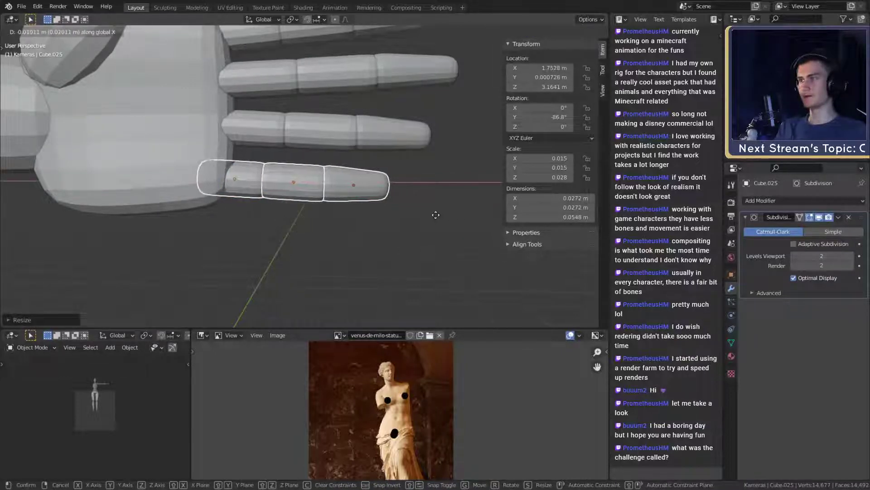
{"action": "left_click", "coordinate": [429, 212]}
{"action": "scroll", "coordinate": [366, 213], "scroll_direction": "down", "scroll_amount": 8}
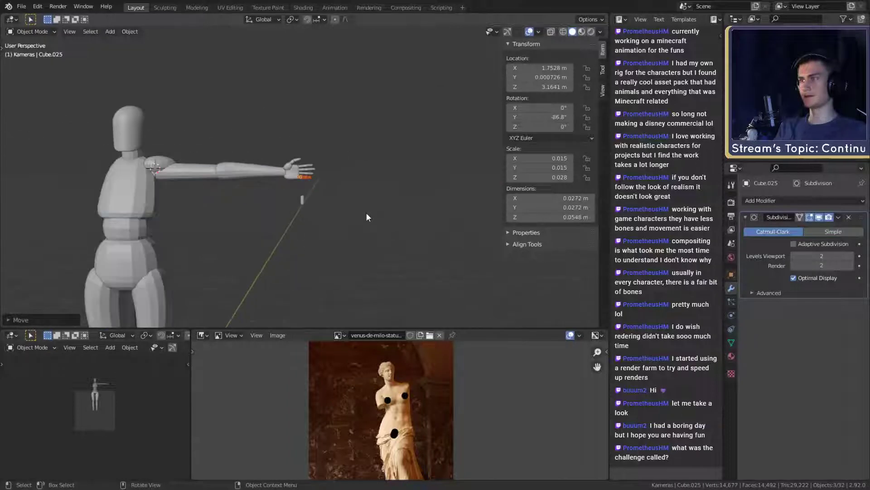
{"action": "scroll", "coordinate": [366, 213], "scroll_direction": "up", "scroll_amount": 3}
{"action": "scroll", "coordinate": [366, 212], "scroll_direction": "up", "scroll_amount": 5}
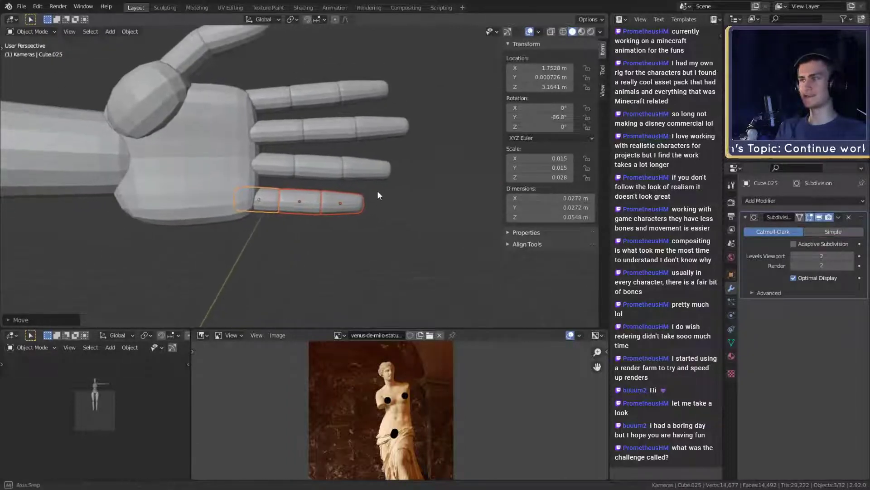
{"action": "scroll", "coordinate": [382, 163], "scroll_direction": "up", "scroll_amount": 1}
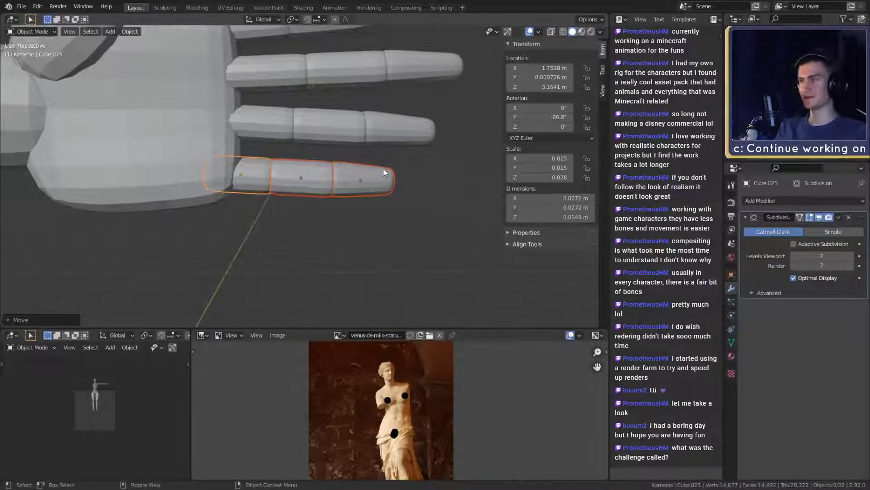
- Select the three ring finger segments and move them slightly down toward the little finger
{"action": "scroll", "coordinate": [383, 167], "scroll_direction": "down", "scroll_amount": 6}
{"action": "scroll", "coordinate": [349, 182], "scroll_direction": "up", "scroll_amount": 4}
{"action": "middle_click_drag", "start_coordinate": [349, 183], "coordinate": [353, 194]}
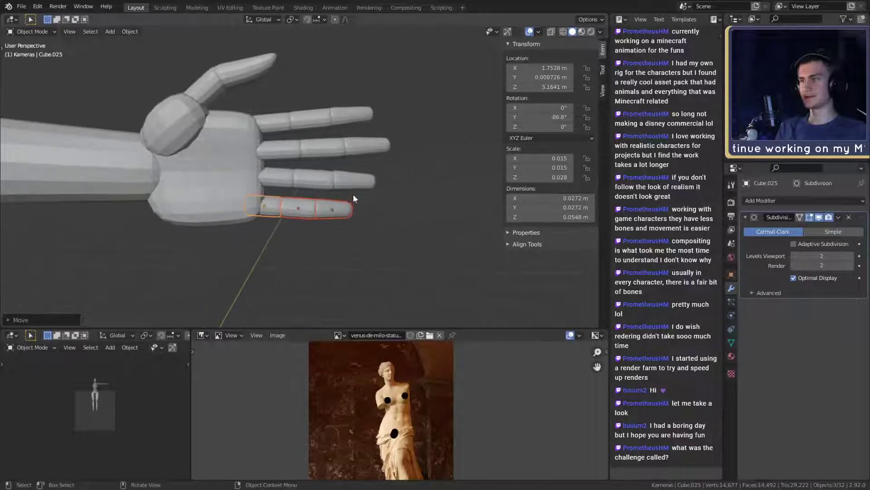
{"action": "left_click", "coordinate": [355, 182], "text": "shift"}
{"action": "left_click", "coordinate": [317, 180], "text": "shift"}
{"action": "left_click", "coordinate": [286, 181], "text": "shift"}
{"action": "scroll", "coordinate": [309, 186], "scroll_direction": "up", "scroll_amount": 2, "text": "ctrl"}
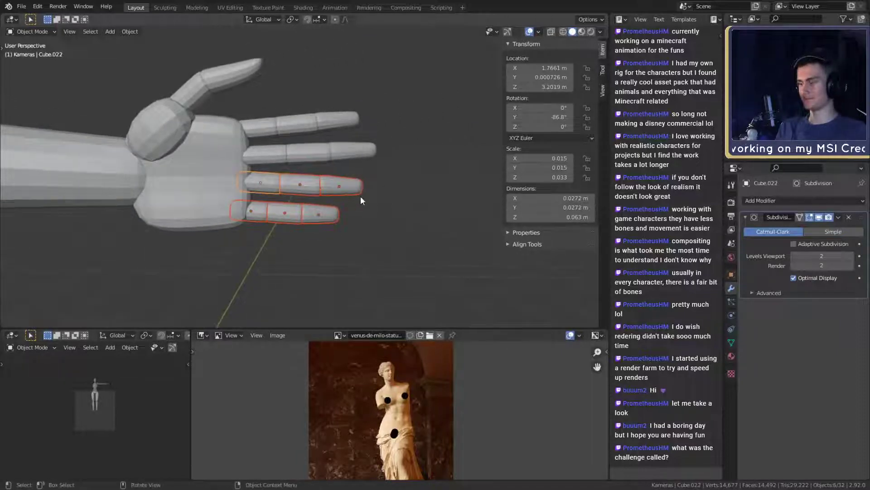
{"action": "left_click", "coordinate": [327, 190]}
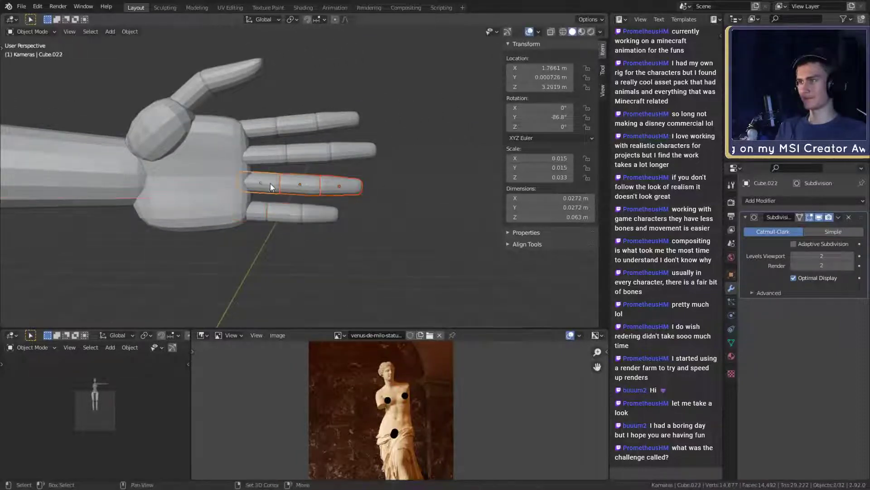
{"action": "key", "text": "g"}
{"action": "left_click", "coordinate": [338, 155]}
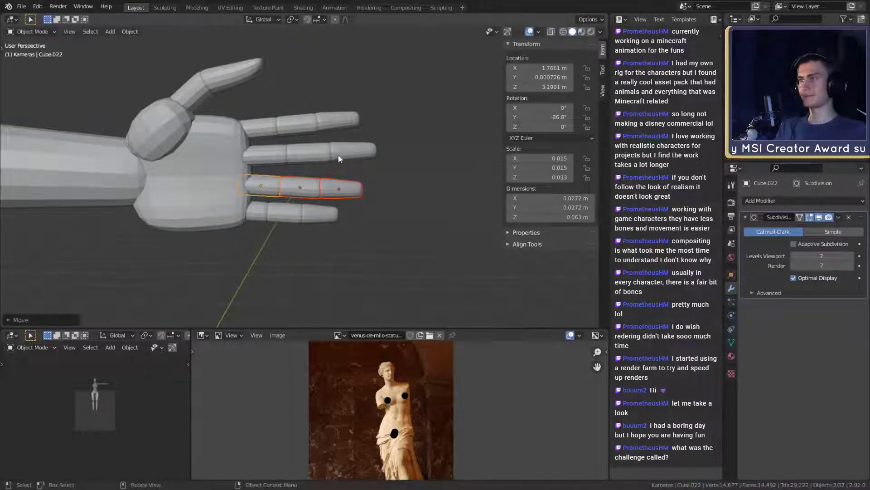
- Select all segments of the index and middle fingers and lower them about 0.0044 m along global Z
{"action": "left_click", "coordinate": [339, 154]}
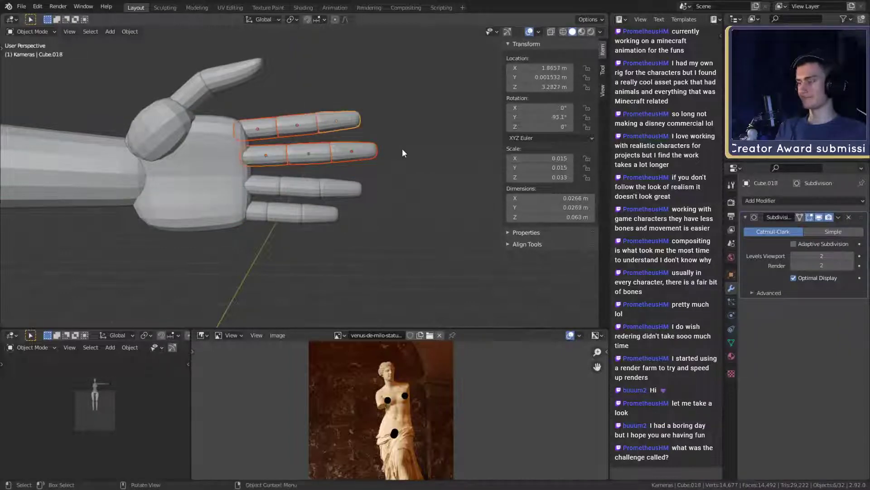
{"action": "key", "text": "g"}
{"action": "key", "text": "z"}
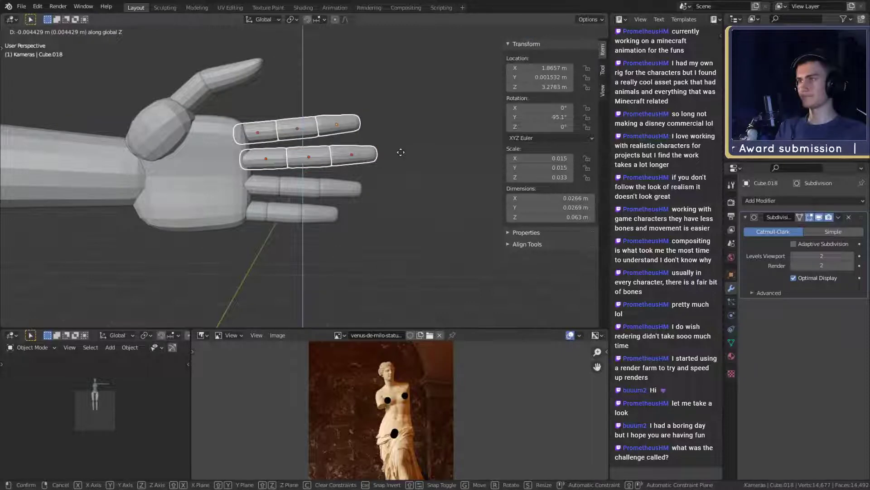
{"action": "left_click", "coordinate": [401, 152]}
{"action": "scroll", "coordinate": [361, 204], "scroll_direction": "down", "scroll_amount": 6}
{"action": "mouse_move", "coordinate": [361, 204]}
{"action": "middle_mouse_down", "text": "shift"}
{"action": "mouse_move", "coordinate": [391, 178]}
{"action": "mouse_move", "coordinate": [376, 204]}
{"action": "middle_mouse_up", "text": "shift"}
{"action": "left_click", "coordinate": [390, 177]}
- Edit the palm mesh and move the edges on its little-finger side along global Z to reshape that side
{"action": "scroll", "coordinate": [408, 161], "scroll_direction": "up", "scroll_amount": 5}
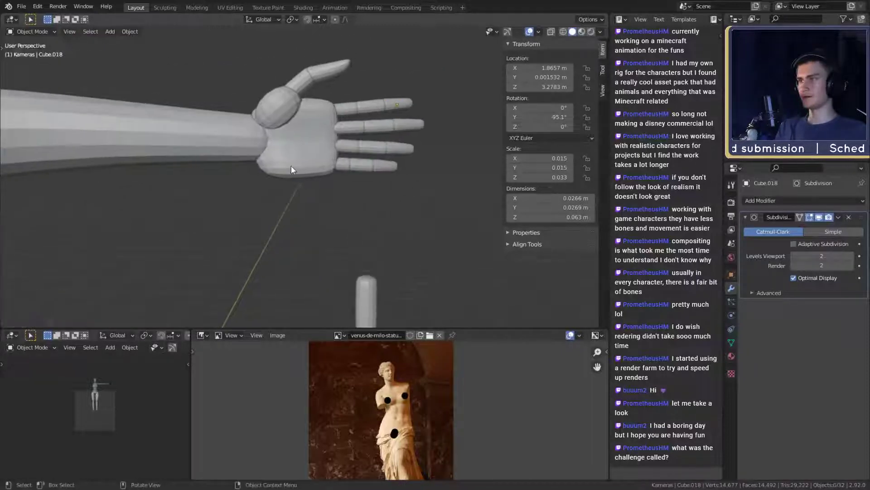
{"action": "scroll", "coordinate": [294, 170], "scroll_direction": "up", "scroll_amount": 2}
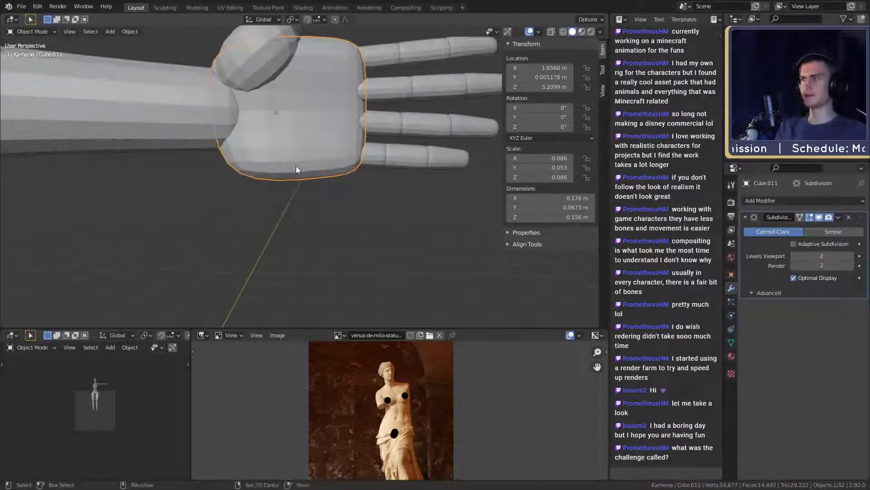
{"action": "key", "text": "Tab"}
{"action": "middle_click_drag", "start_coordinate": [297, 169], "coordinate": [348, 192], "text": "shift"}
{"action": "key", "text": "g"}
{"action": "key", "text": "z"}
{"action": "left_click", "coordinate": [346, 192]}
{"action": "key", "text": "g"}
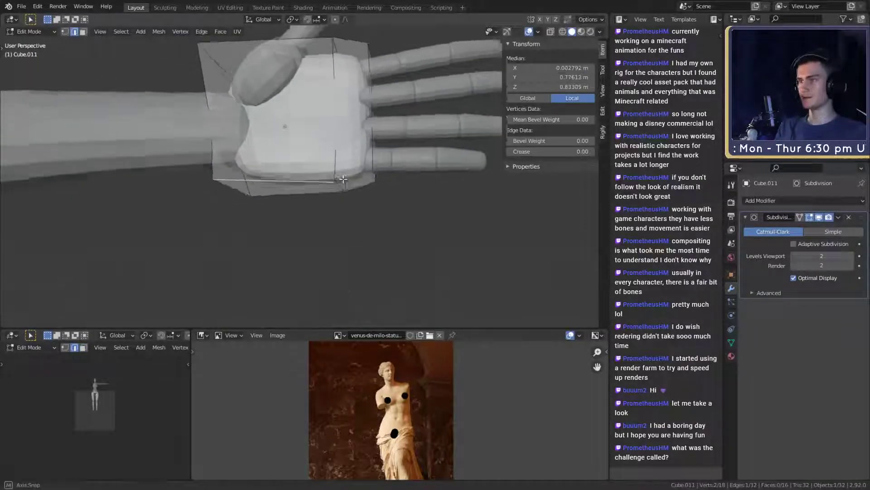
{"action": "key", "text": "z"}
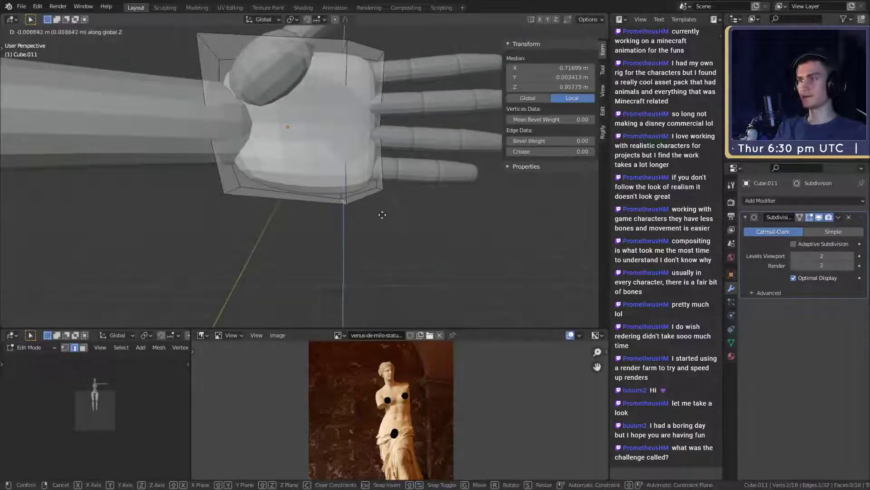
{"action": "left_click", "coordinate": [383, 212]}
- Edge-slide the palm's lower edge toward the wrist, lower it slightly along global Z, and return to Object Mode
{"action": "key", "text": "g"}
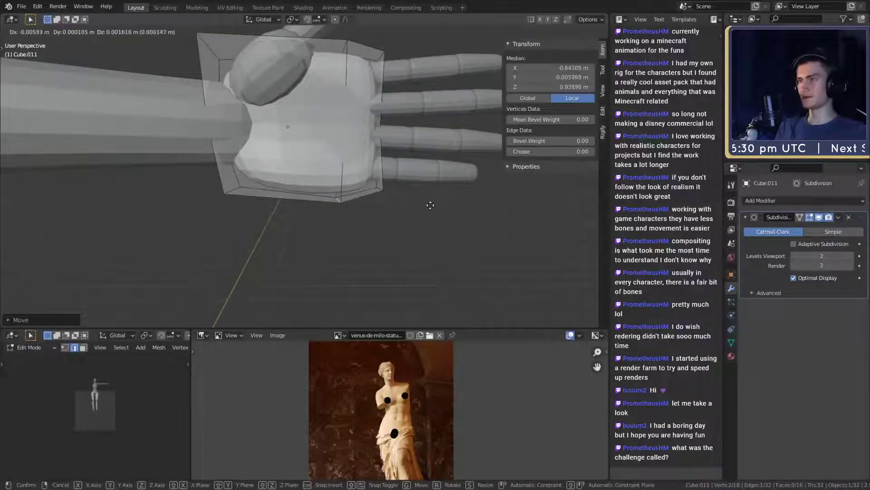
{"action": "key", "text": "g"}
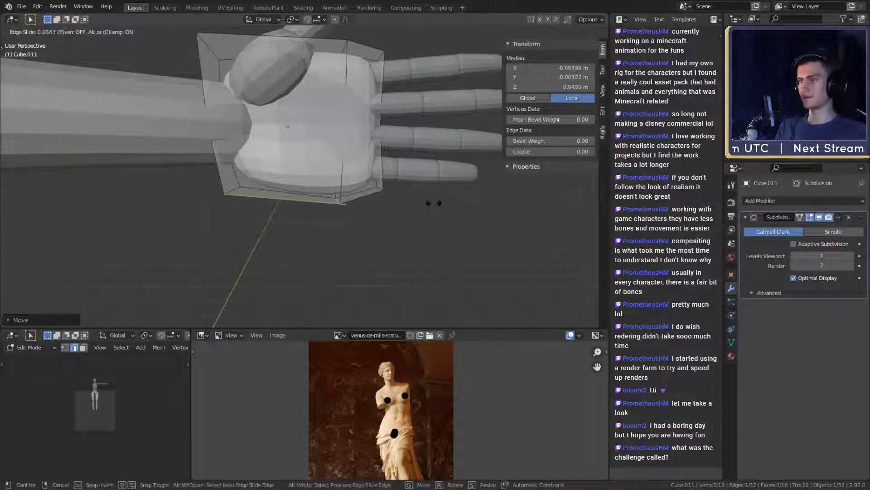
{"action": "left_click", "coordinate": [420, 204]}
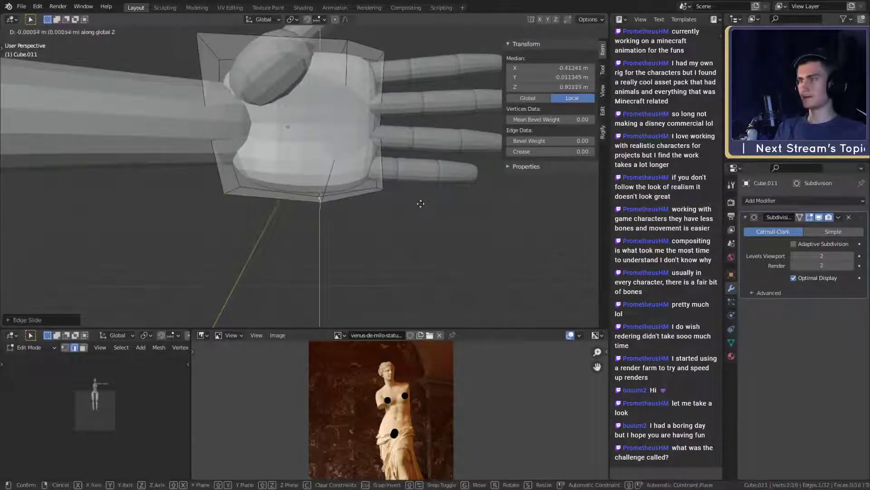
{"action": "scroll", "coordinate": [421, 205], "scroll_direction": "down", "scroll_amount": 5}
{"action": "key", "text": "Tab"}
- Select the hand, forearm and upper arm in front view and set the transform pivot point to 3D Cursor
{"action": "mouse_move", "coordinate": [420, 205]}
{"action": "middle_mouse_down"}
{"action": "mouse_move", "coordinate": [369, 210]}
{"action": "mouse_move", "coordinate": [327, 179]}
{"action": "mouse_move", "coordinate": [254, 238]}
{"action": "mouse_move", "coordinate": [217, 218]}
{"action": "mouse_move", "coordinate": [422, 202]}
{"action": "mouse_move", "coordinate": [406, 201]}
{"action": "middle_mouse_up"}
{"action": "scroll", "coordinate": [421, 203], "scroll_direction": "down", "scroll_amount": 7}
{"action": "scroll", "coordinate": [382, 214], "scroll_direction": "down", "scroll_amount": 7}
{"action": "scroll", "coordinate": [362, 229], "scroll_direction": "up", "scroll_amount": 4}
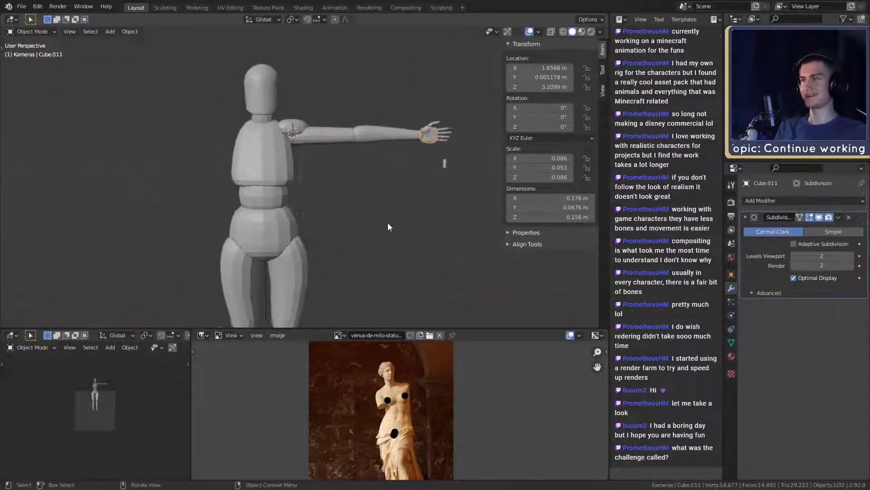
{"action": "scroll", "coordinate": [325, 200], "scroll_direction": "up", "scroll_amount": 4}
{"action": "scroll", "coordinate": [324, 201], "scroll_direction": "up", "scroll_amount": 2}
{"action": "middle_click_drag", "start_coordinate": [302, 190], "coordinate": [268, 205], "text": "shift"}
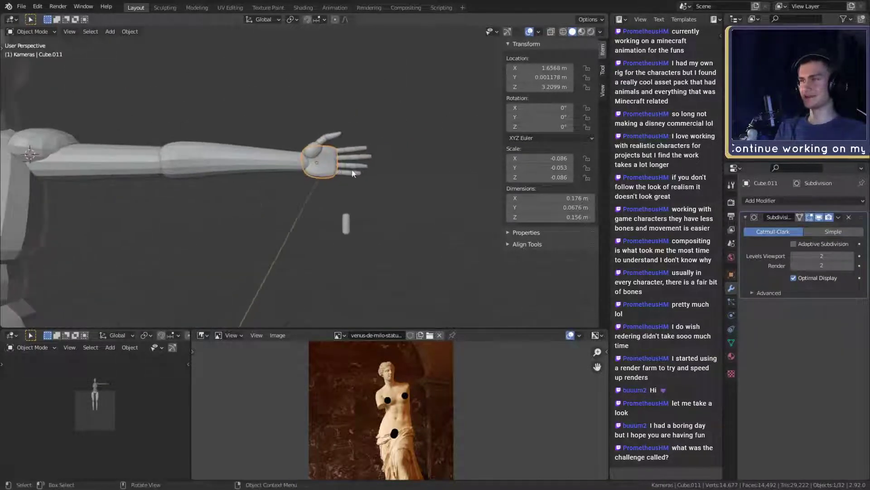
{"action": "left_click_drag", "start_coordinate": [400, 122], "coordinate": [306, 181]}
{"action": "middle_click_drag", "start_coordinate": [306, 181], "coordinate": [425, 178], "text": "shift"}
{"action": "left_click", "coordinate": [272, 166], "text": "shift"}
{"action": "key", "text": "KP_1"}
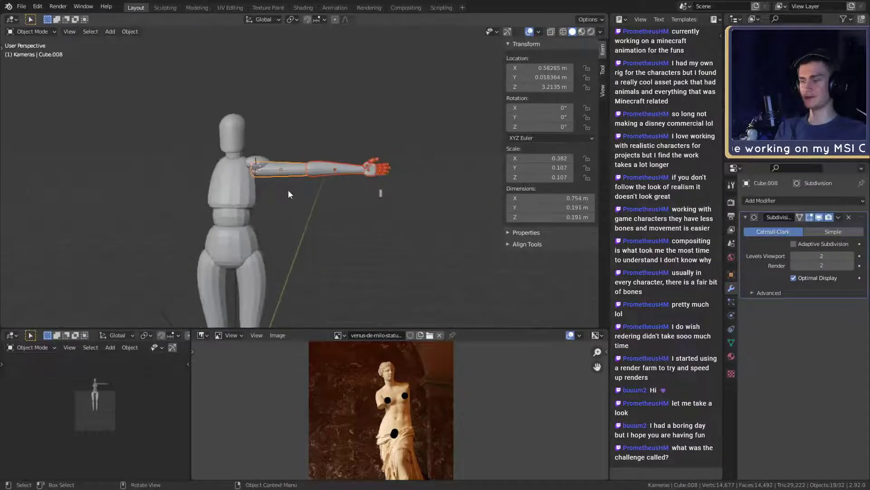
{"action": "left_click", "coordinate": [297, 18]}
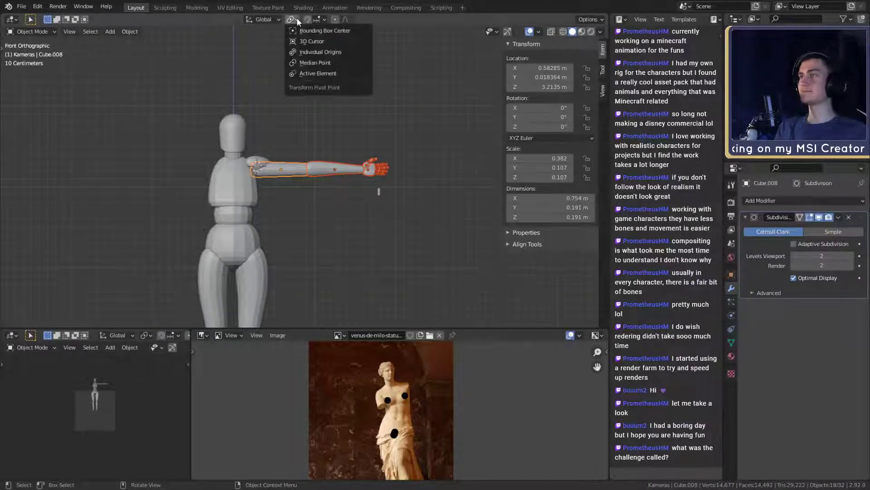
{"action": "left_click", "coordinate": [308, 42]}
- Try rotating the whole arm down beside the body around the 3D cursor at the shoulder, and clear the selection
{"action": "middle_click_drag", "start_coordinate": [293, 192], "coordinate": [328, 141], "text": "shift"}
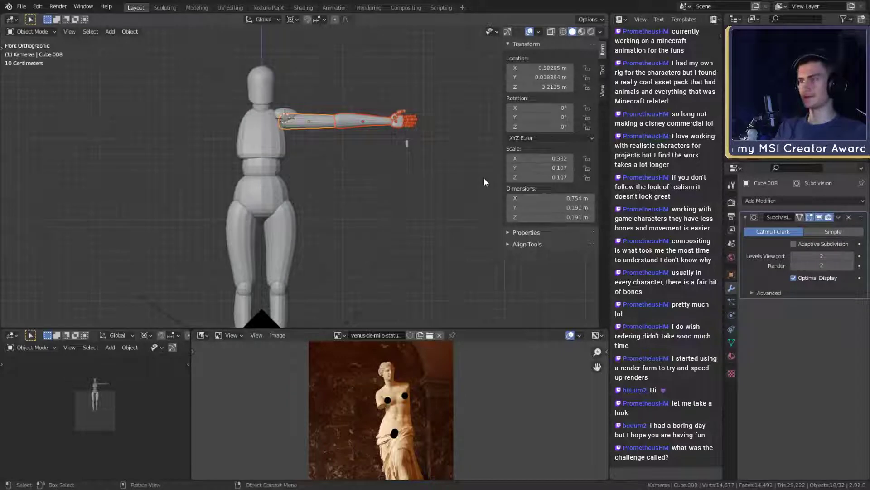
{"action": "key", "text": "r"}
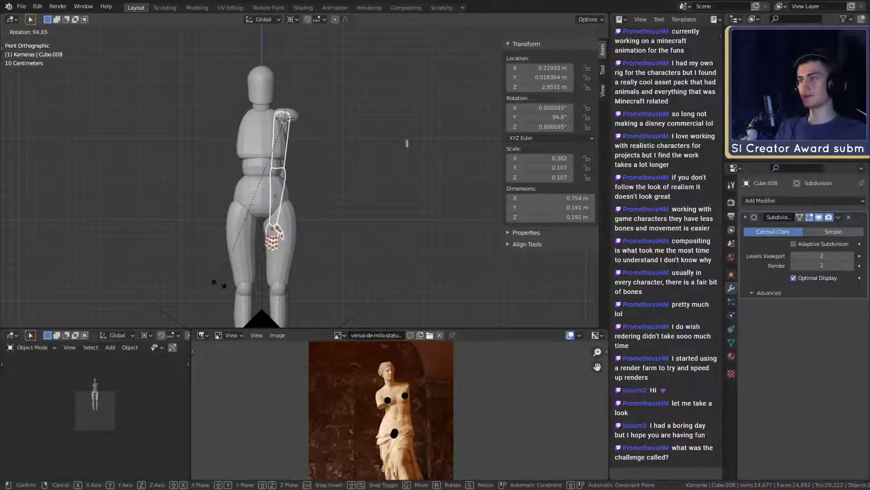
{"action": "left_click", "coordinate": [455, 181]}
{"action": "middle_click_drag", "start_coordinate": [456, 178], "coordinate": [368, 209]}
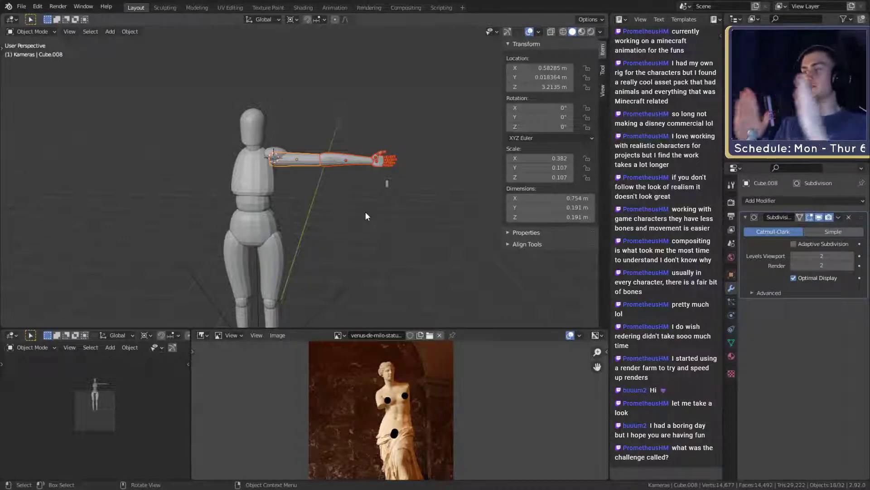
{"action": "left_click", "coordinate": [365, 211]}
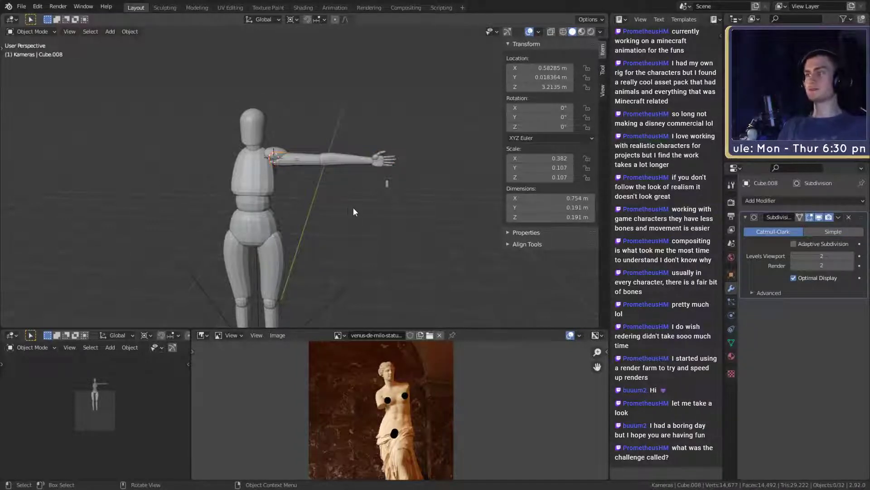
- Examine the mannequin's overall proportions and its outstretched arm at several zoom levels
{"action": "scroll", "coordinate": [356, 218], "scroll_direction": "up", "scroll_amount": 3}
{"action": "scroll", "coordinate": [367, 218], "scroll_direction": "down", "scroll_amount": 3}
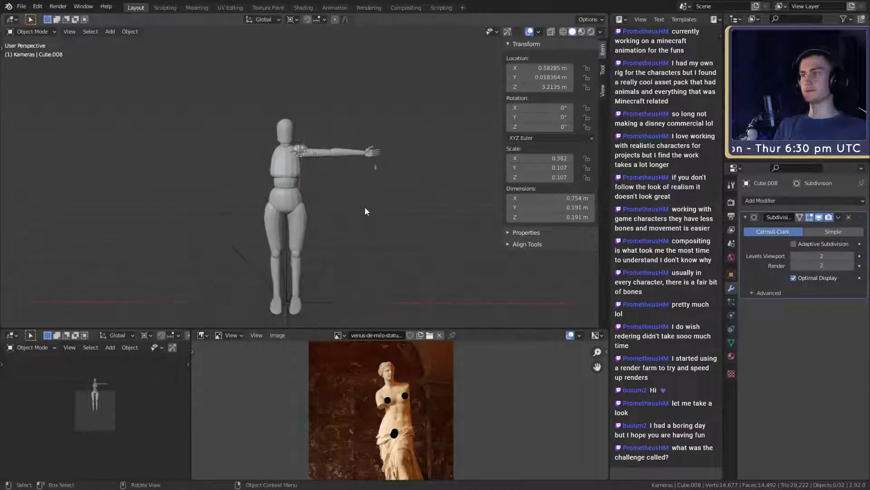
{"action": "scroll", "coordinate": [364, 206], "scroll_direction": "up", "scroll_amount": 4}
{"action": "scroll", "coordinate": [356, 195], "scroll_direction": "down", "scroll_amount": 2}
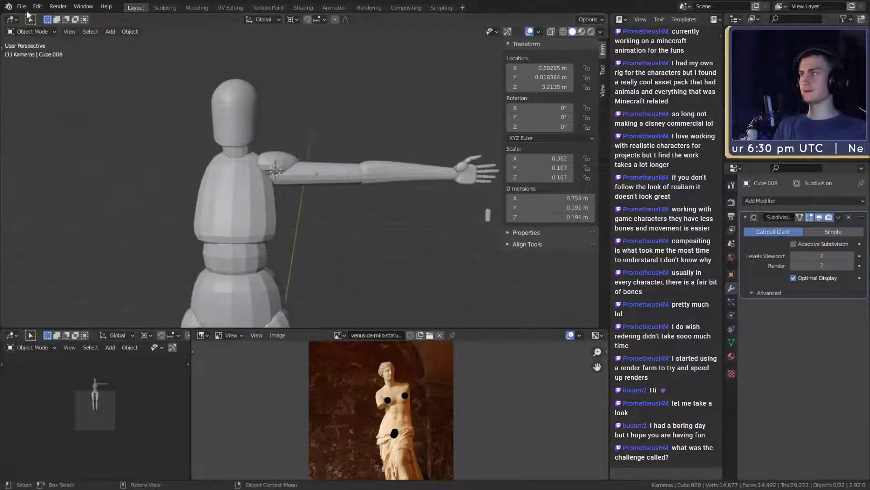
{"action": "scroll", "coordinate": [331, 204], "scroll_direction": "down", "scroll_amount": 3}
{"action": "scroll", "coordinate": [311, 211], "scroll_direction": "up", "scroll_amount": 3}
{"action": "scroll", "coordinate": [317, 209], "scroll_direction": "up", "scroll_amount": 3}
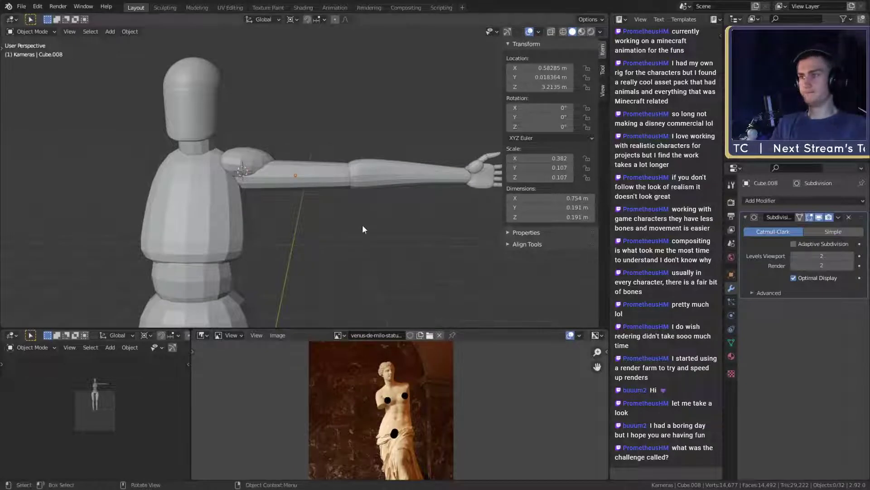
{"action": "scroll", "coordinate": [352, 212], "scroll_direction": "down", "scroll_amount": 3}
{"action": "scroll", "coordinate": [339, 196], "scroll_direction": "up", "scroll_amount": 2}
{"action": "scroll", "coordinate": [338, 195], "scroll_direction": "up", "scroll_amount": 2}
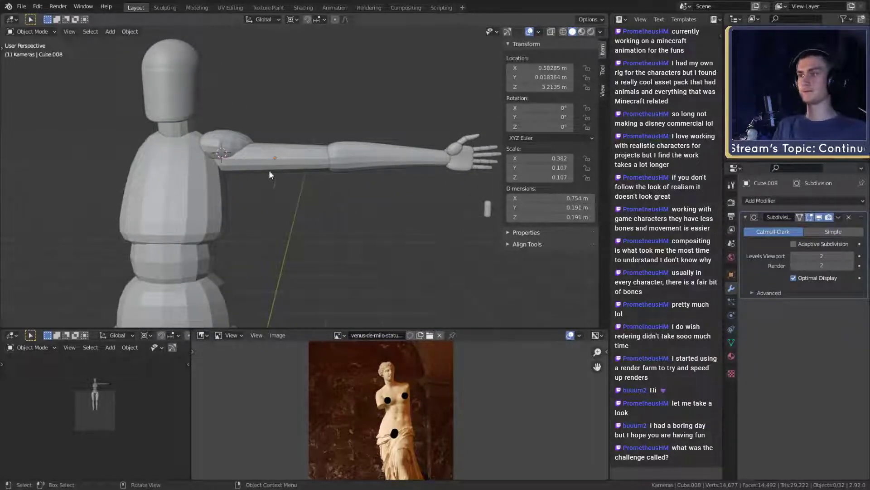
- Add a Mirror modifier to the shoulder piece on the X axis, using Focus as the mirror object
{"action": "left_click", "coordinate": [229, 139]}
{"action": "middle_click_drag", "start_coordinate": [243, 184], "coordinate": [375, 188], "text": "shift"}
{"action": "left_click", "coordinate": [768, 202]}
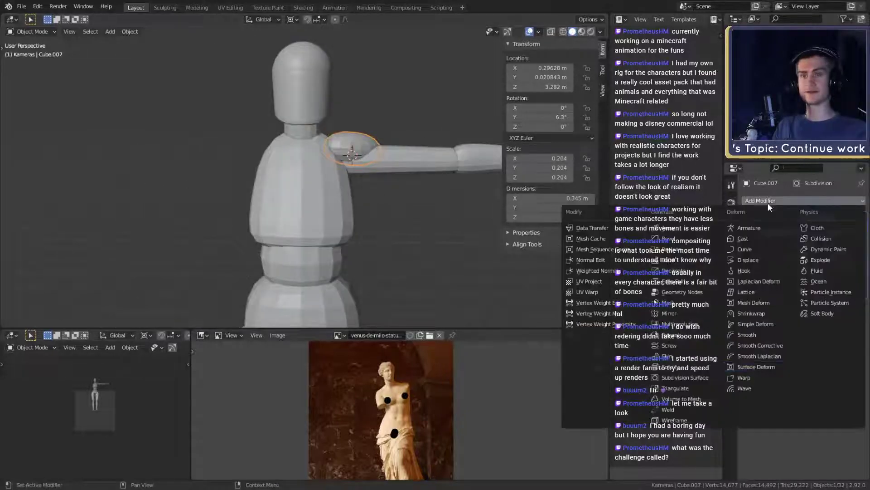
{"action": "left_click", "coordinate": [669, 313]}
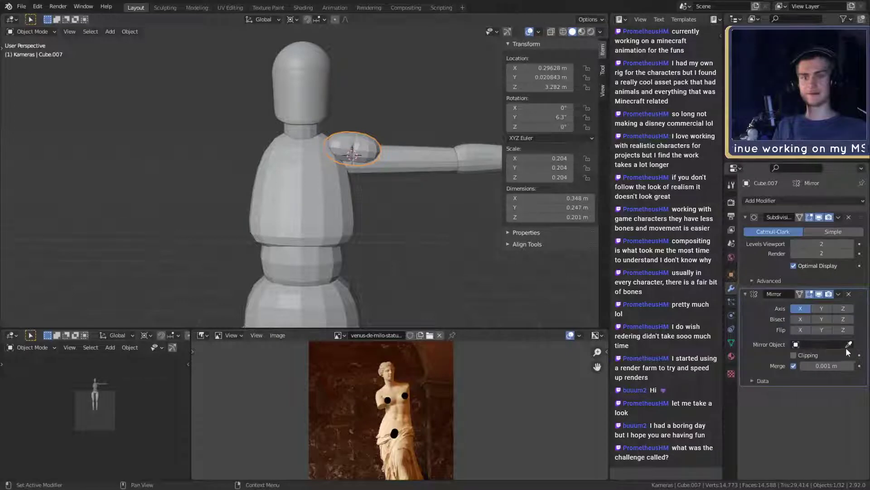
{"action": "left_click", "coordinate": [800, 344]}
{"action": "scroll", "coordinate": [783, 399], "scroll_direction": "down", "scroll_amount": 5}
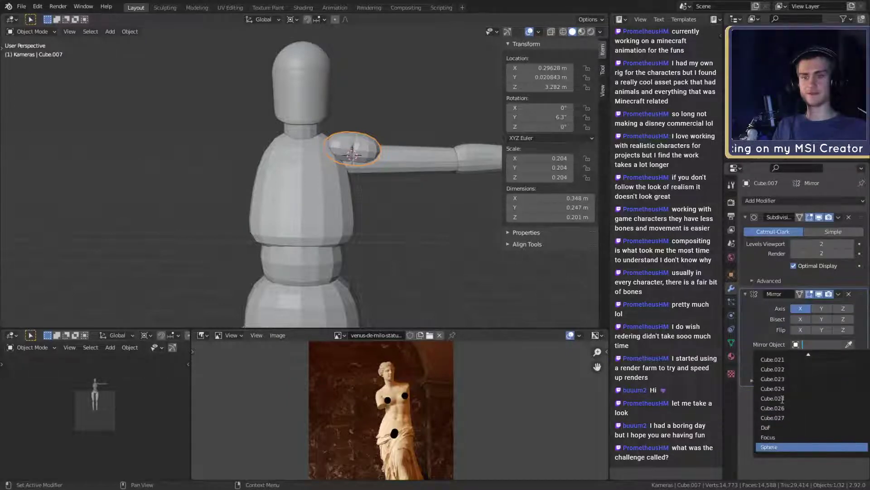
{"action": "left_click", "coordinate": [767, 437]}
- Add a Mirror modifier to the upper arm with Focus as its mirror object
{"action": "middle_click_drag", "start_coordinate": [350, 194], "coordinate": [340, 179]}
{"action": "left_click", "coordinate": [339, 177]}
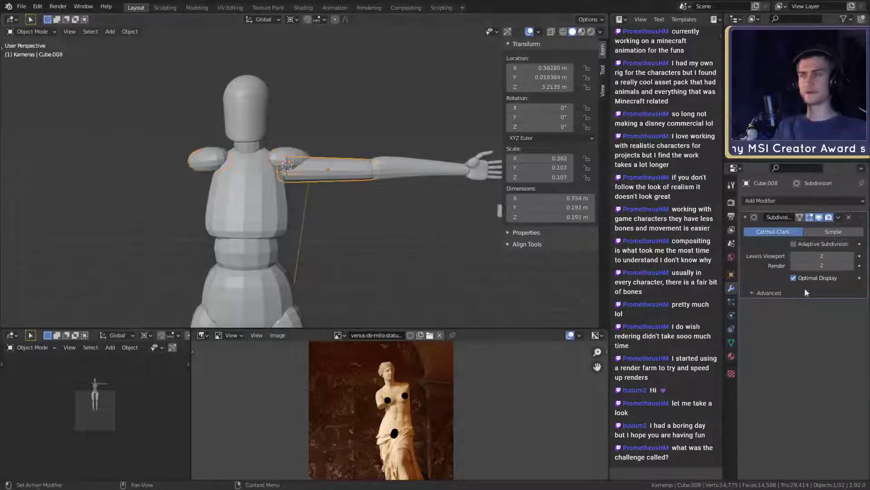
{"action": "left_click", "coordinate": [771, 202]}
{"action": "left_click", "coordinate": [669, 319]}
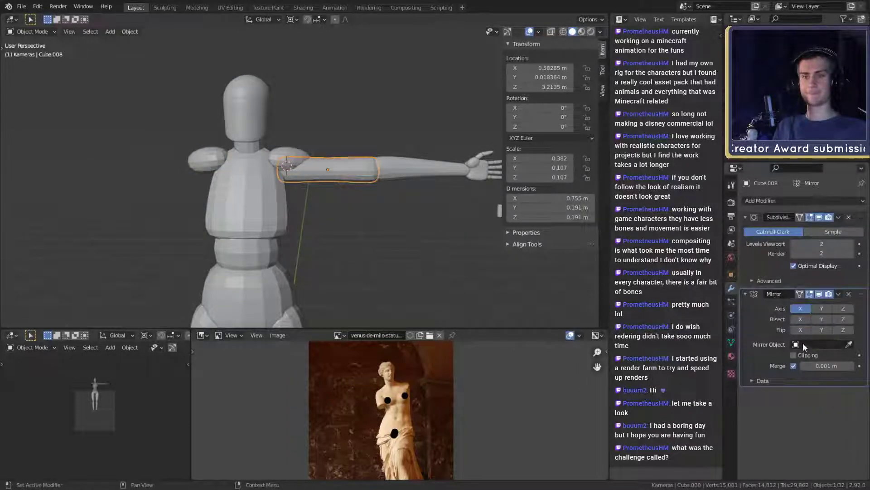
{"action": "left_click", "coordinate": [803, 344]}
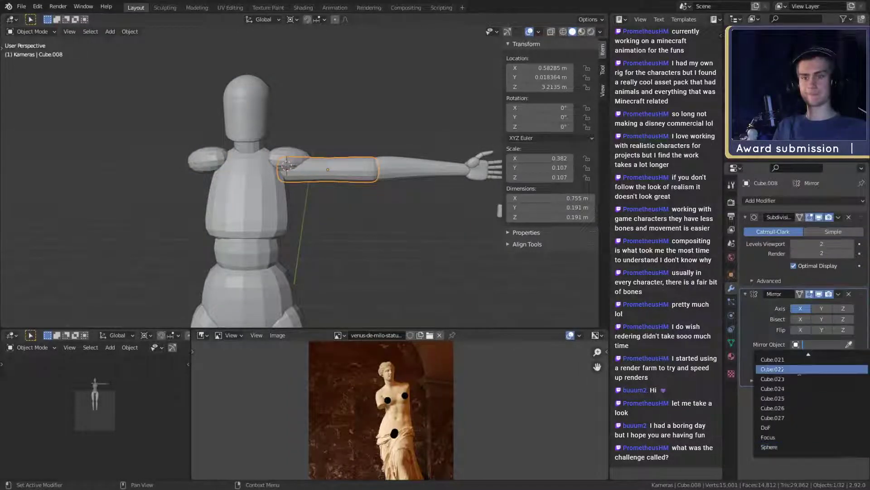
{"action": "left_click", "coordinate": [789, 437]}
- Add a Mirror modifier to the forearm and choose Focus as its mirror object
{"action": "left_click", "coordinate": [421, 177]}
{"action": "middle_click_drag", "start_coordinate": [420, 178], "coordinate": [370, 177], "text": "shift"}
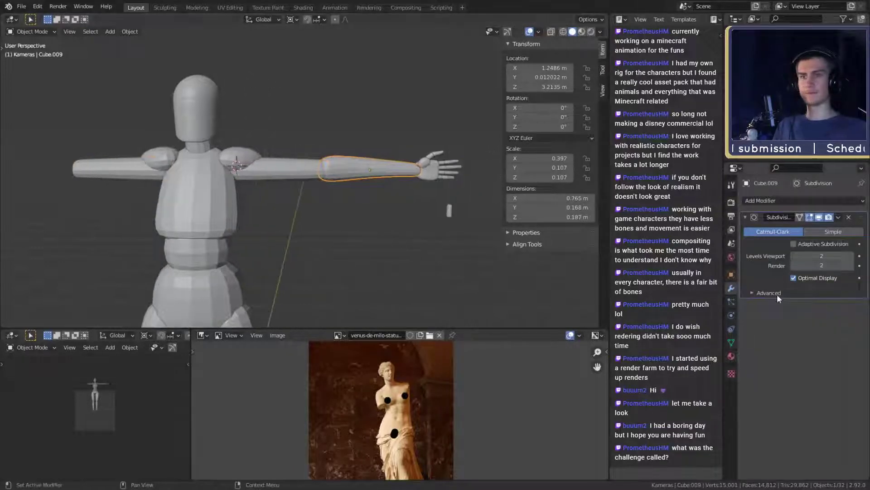
{"action": "left_click", "coordinate": [770, 201]}
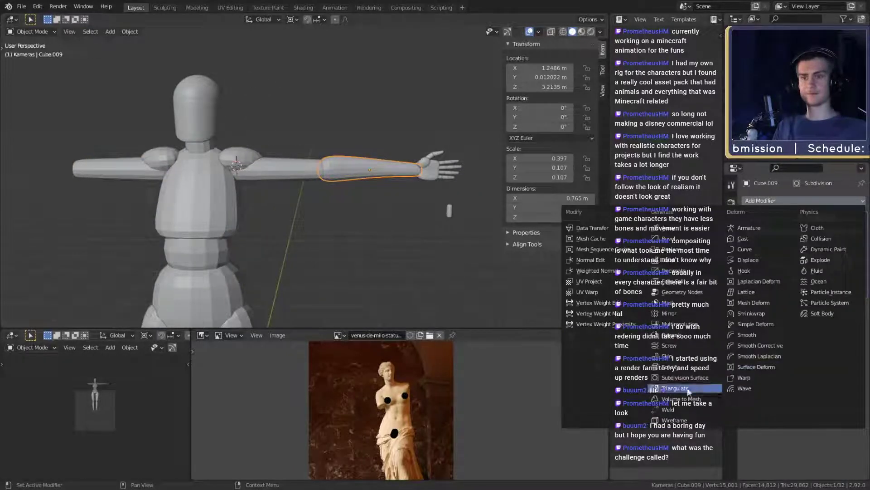
{"action": "left_click", "coordinate": [670, 313]}
{"action": "left_click", "coordinate": [809, 344]}
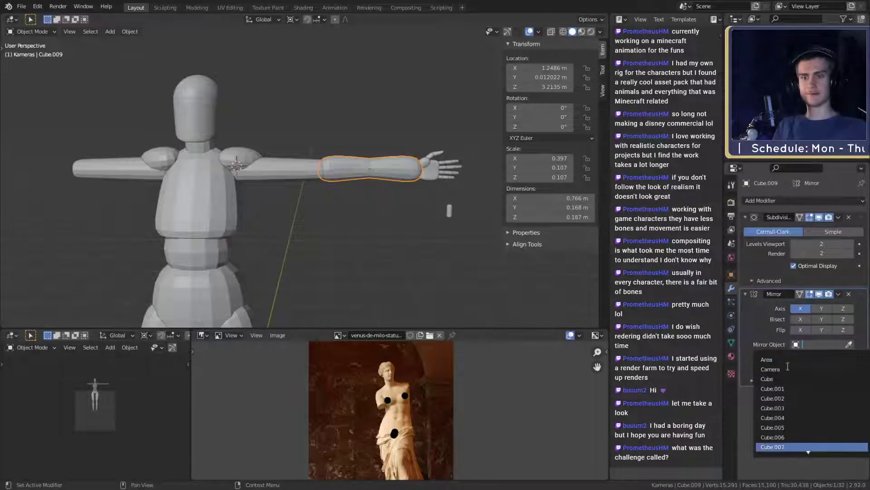
{"action": "left_click", "coordinate": [768, 437]}
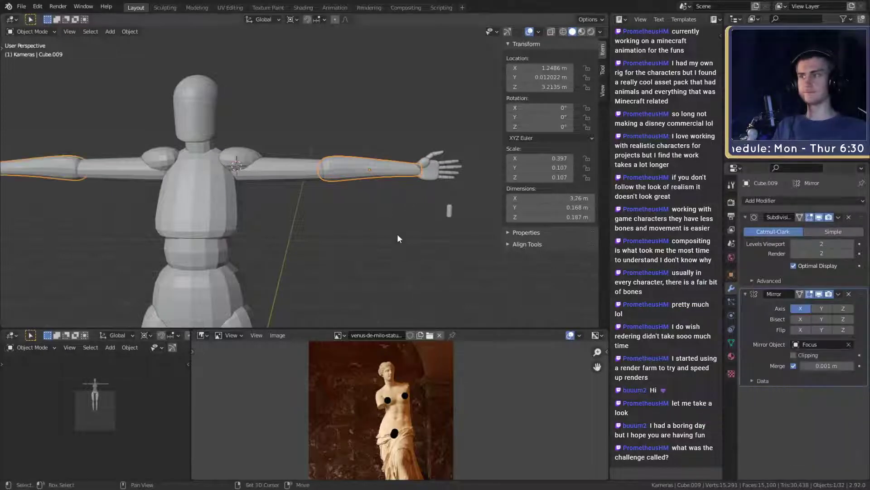
- Add a Mirror modifier to the palm on the X axis, using Focus as the mirror object
{"action": "key", "text": "KP_Decimal"}
{"action": "left_click", "coordinate": [360, 178]}
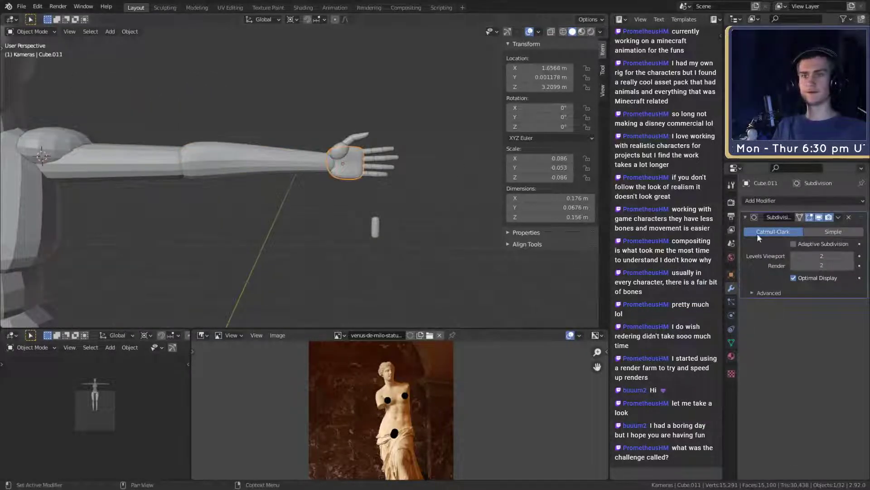
{"action": "left_click", "coordinate": [768, 201]}
{"action": "left_click", "coordinate": [763, 336]}
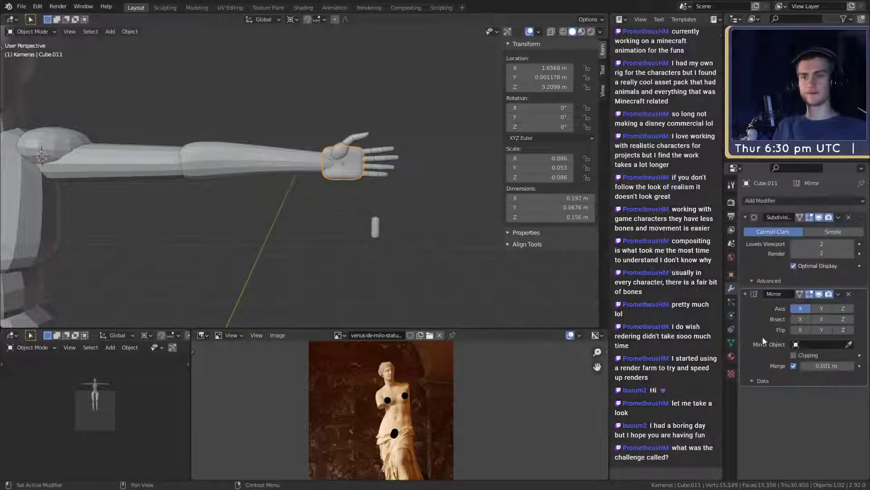
{"action": "left_click", "coordinate": [816, 345]}
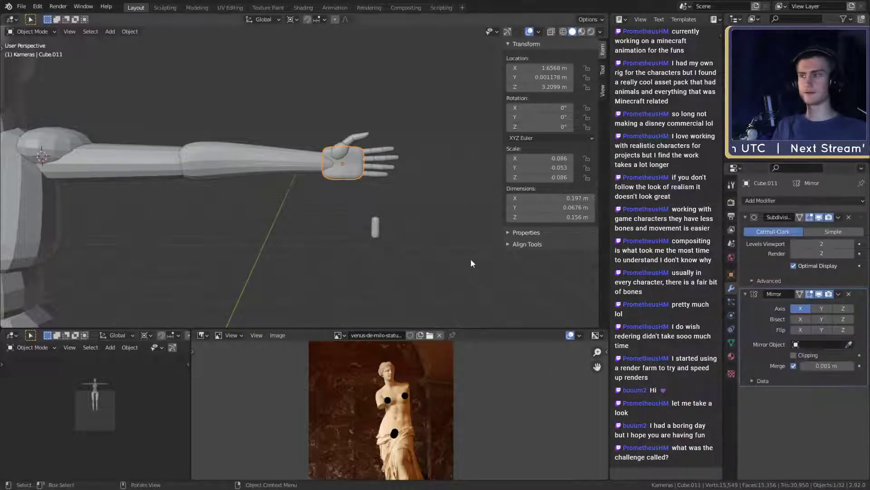
{"action": "scroll", "coordinate": [471, 259], "scroll_direction": "up", "scroll_amount": 5}
{"action": "scroll", "coordinate": [434, 176], "scroll_direction": "down", "scroll_amount": 8}
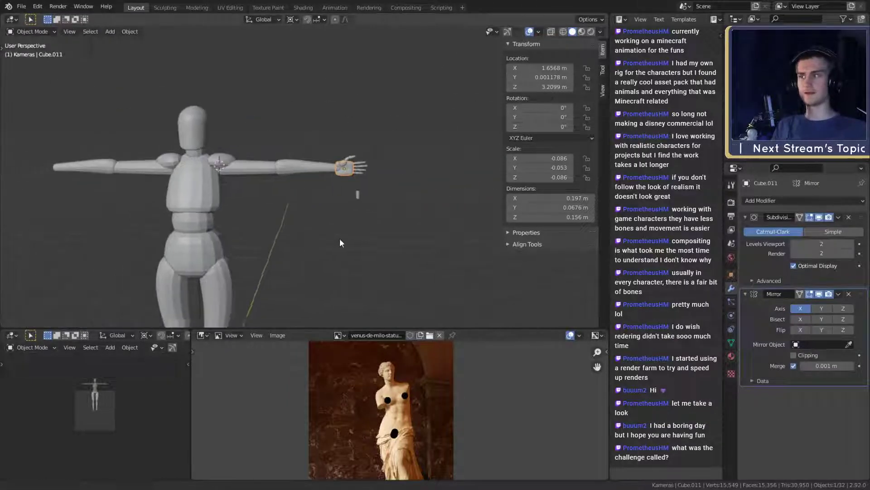
{"action": "left_click", "coordinate": [799, 345]}
{"action": "scroll", "coordinate": [785, 377], "scroll_direction": "down", "scroll_amount": 10}
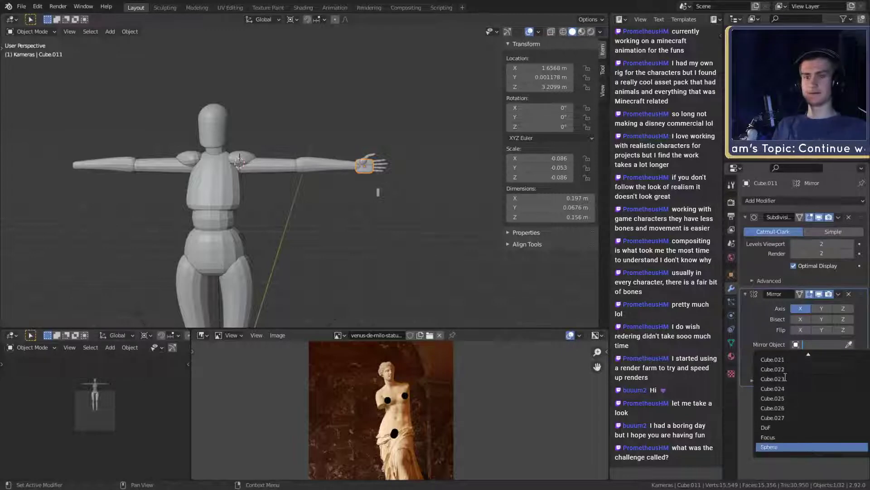
{"action": "left_click", "coordinate": [771, 436]}
- Add a Mirror modifier to the rounded base piece of the thumb
{"action": "key", "text": "KP_Decimal"}
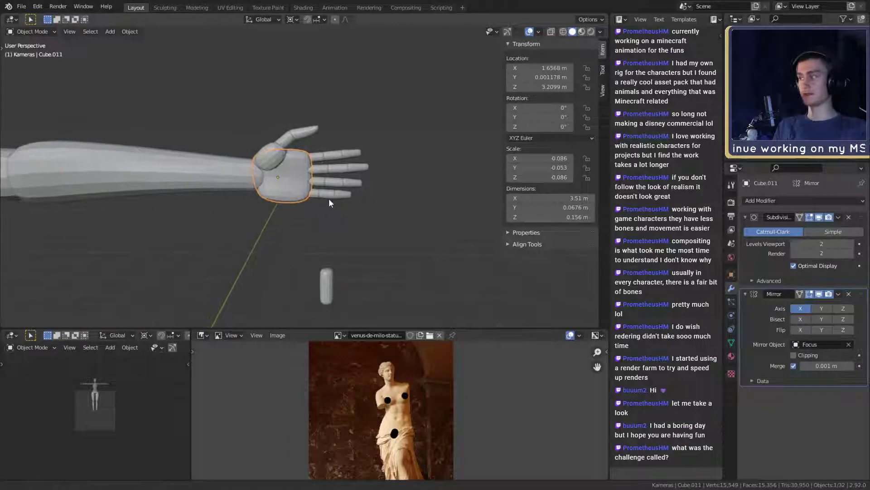
{"action": "left_click", "coordinate": [275, 145]}
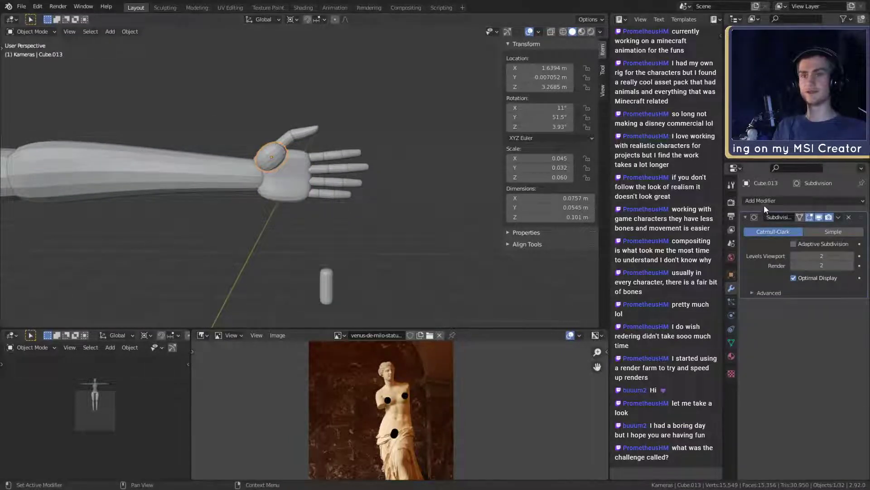
{"action": "left_click", "coordinate": [764, 203]}
{"action": "left_click", "coordinate": [669, 317]}
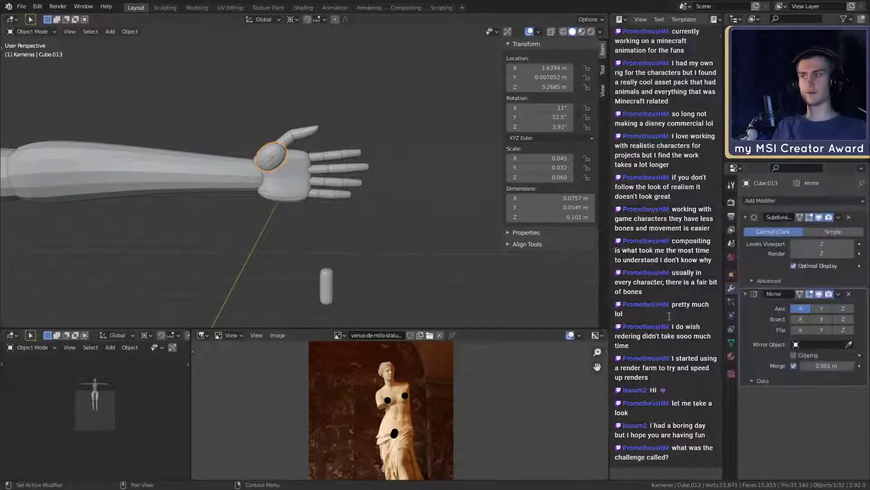
{"action": "scroll", "coordinate": [334, 211], "scroll_direction": "down", "scroll_amount": 6}
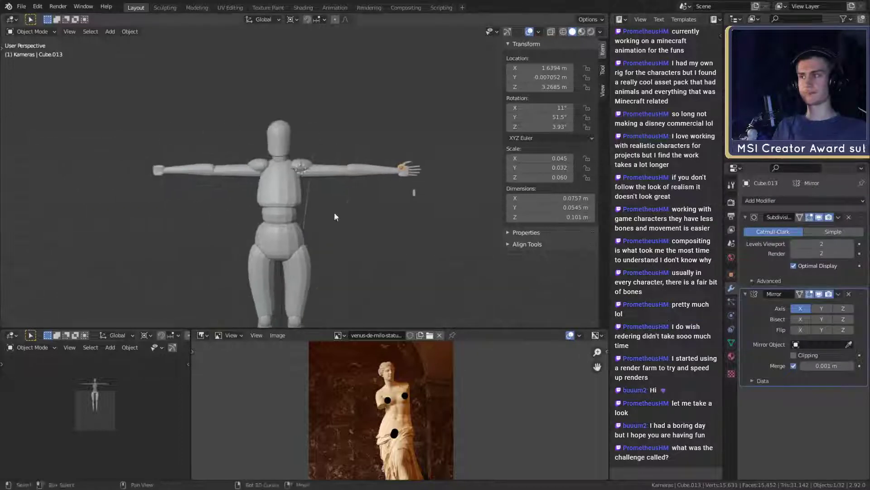
{"action": "left_click", "coordinate": [789, 344]}
{"action": "scroll", "coordinate": [784, 381], "scroll_direction": "down", "scroll_amount": 5}
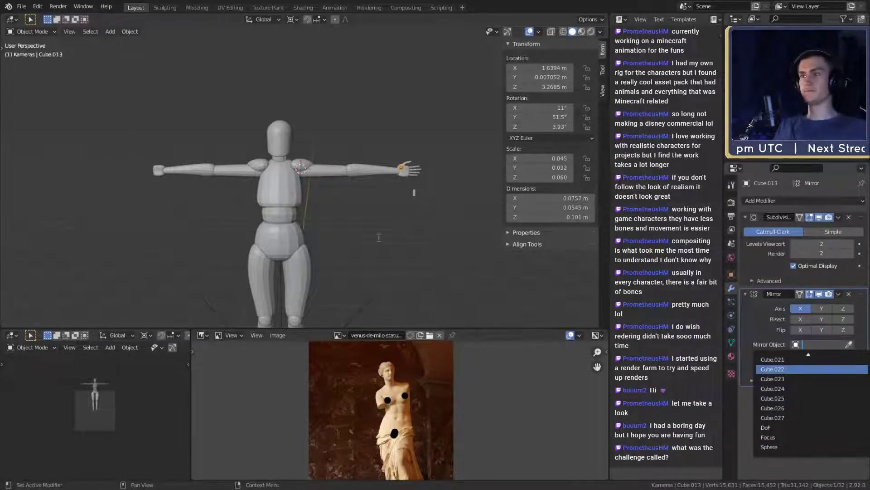
{"action": "scroll", "coordinate": [399, 223], "scroll_direction": "up", "scroll_amount": 3}
{"action": "left_click", "coordinate": [399, 223]}
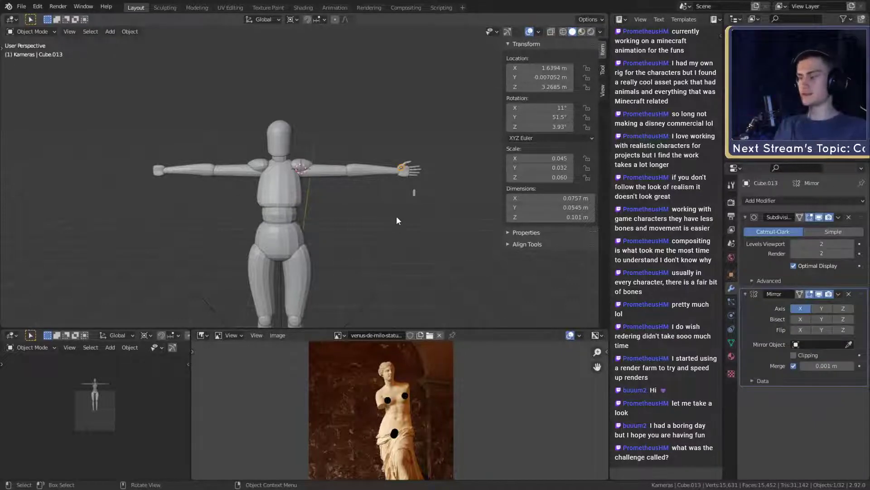
{"action": "scroll", "coordinate": [390, 213], "scroll_direction": "down", "scroll_amount": 2}
{"action": "scroll", "coordinate": [369, 208], "scroll_direction": "up", "scroll_amount": 5}
{"action": "scroll", "coordinate": [310, 198], "scroll_direction": "down", "scroll_amount": 3}
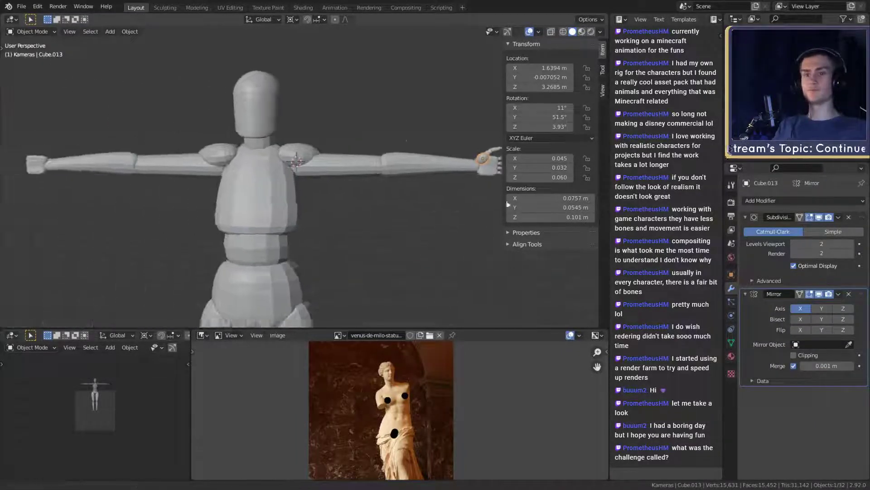
{"action": "scroll", "coordinate": [390, 208], "scroll_direction": "up", "scroll_amount": 2}
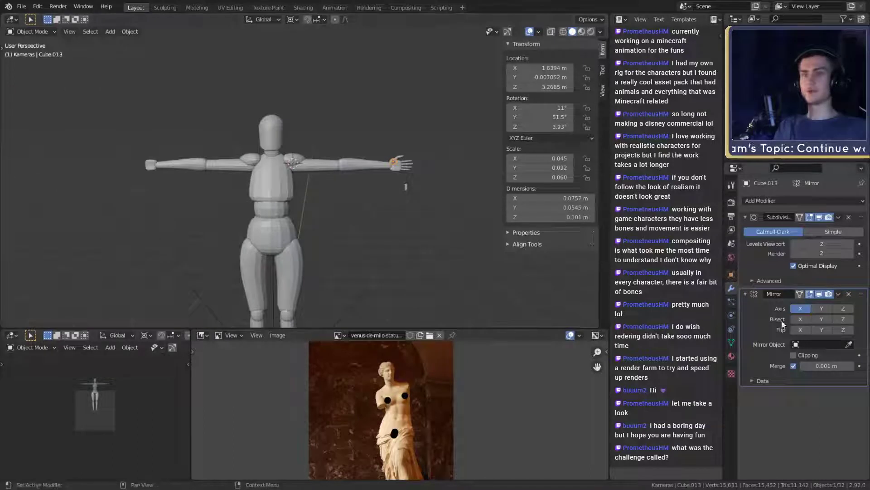
- Choose Focus as the mirror object for the thumb base's Mirror modifier
{"action": "left_click", "coordinate": [798, 344]}
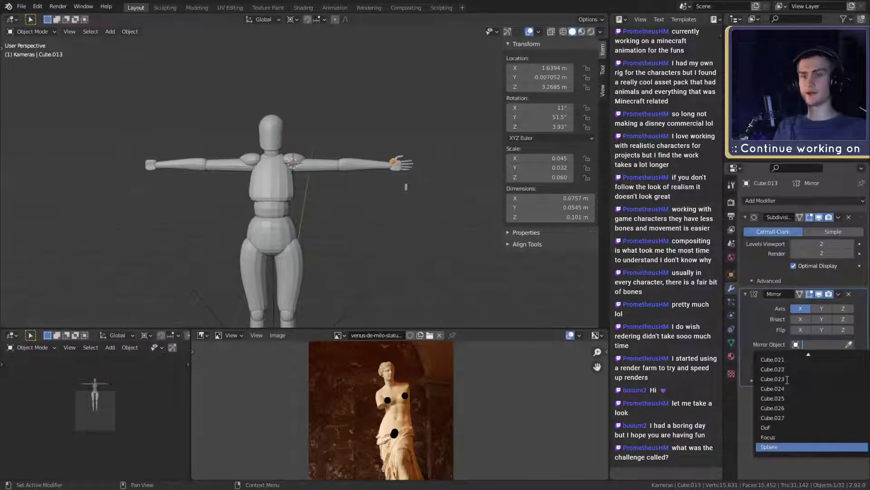
{"action": "scroll", "coordinate": [774, 438], "scroll_direction": "down", "scroll_amount": 4}
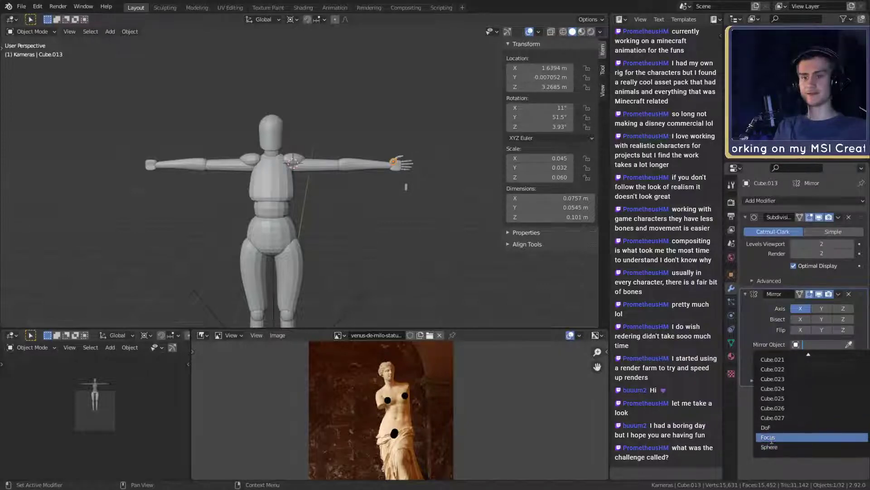
{"action": "left_click", "coordinate": [771, 438]}
- Add a Mirror modifier to the thumb's middle segment with Focus as its mirror object
{"action": "key", "text": "KP_Decimal"}
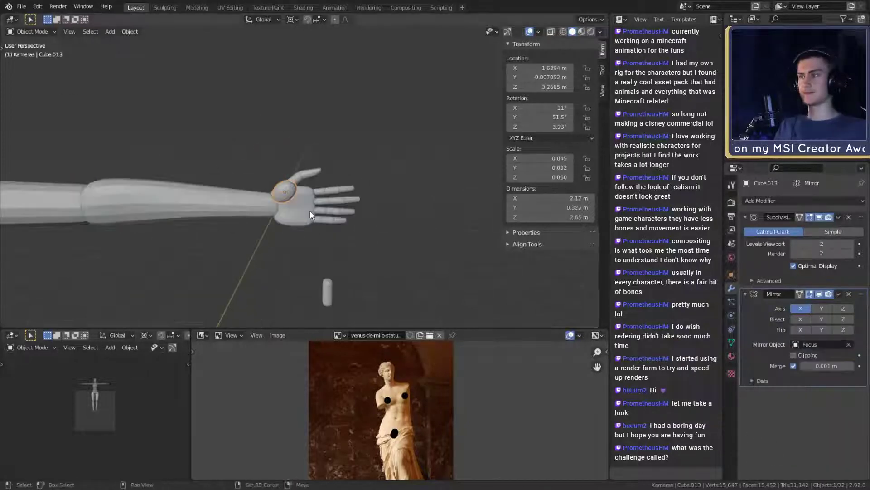
{"action": "scroll", "coordinate": [311, 199], "scroll_direction": "up", "scroll_amount": 4}
{"action": "middle_click_drag", "start_coordinate": [311, 200], "coordinate": [351, 185], "text": "shift"}
{"action": "left_click", "coordinate": [343, 181]}
{"action": "scroll", "coordinate": [317, 204], "scroll_direction": "down", "scroll_amount": 10}
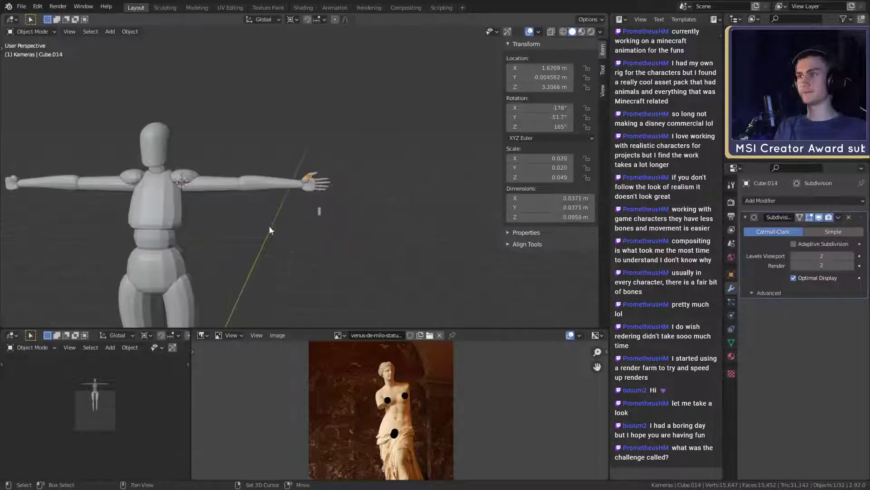
{"action": "middle_click_drag", "start_coordinate": [269, 225], "coordinate": [363, 215], "text": "shift"}
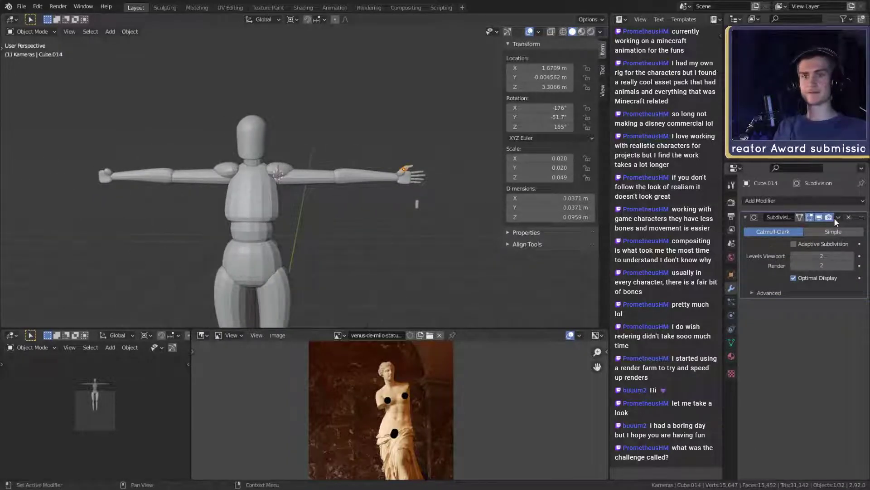
{"action": "left_click", "coordinate": [768, 200]}
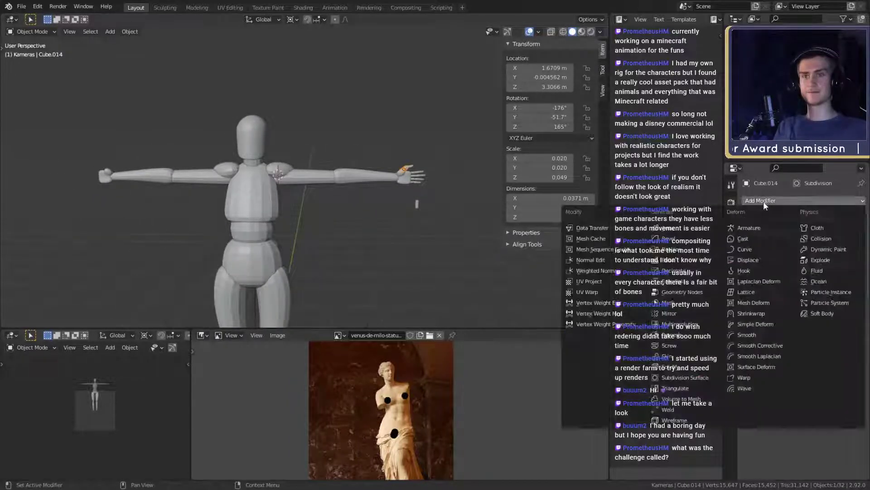
{"action": "left_click", "coordinate": [666, 324]}
{"action": "scroll", "coordinate": [381, 249], "scroll_direction": "up", "scroll_amount": 3}
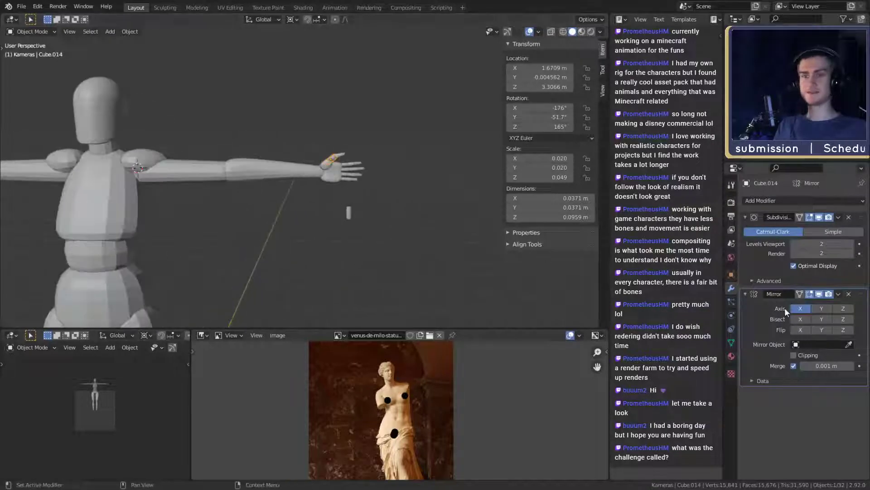
{"action": "left_click", "coordinate": [807, 344]}
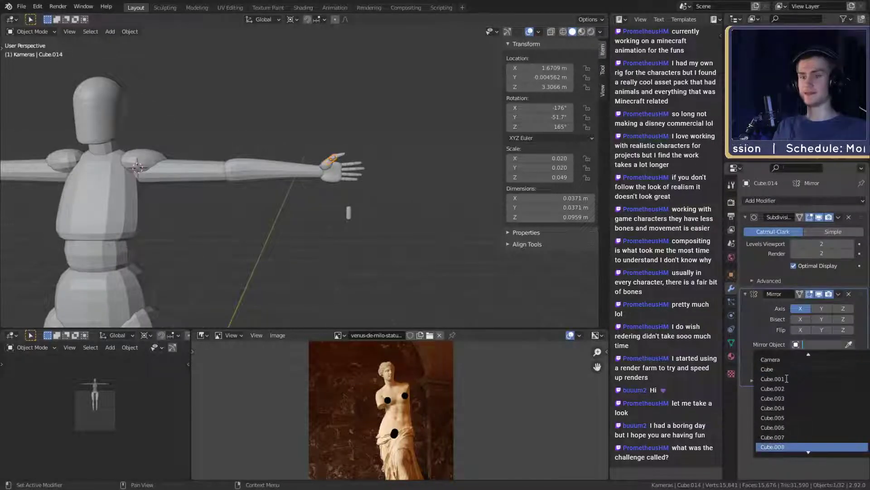
{"action": "scroll", "coordinate": [787, 378], "scroll_direction": "down", "scroll_amount": 3}
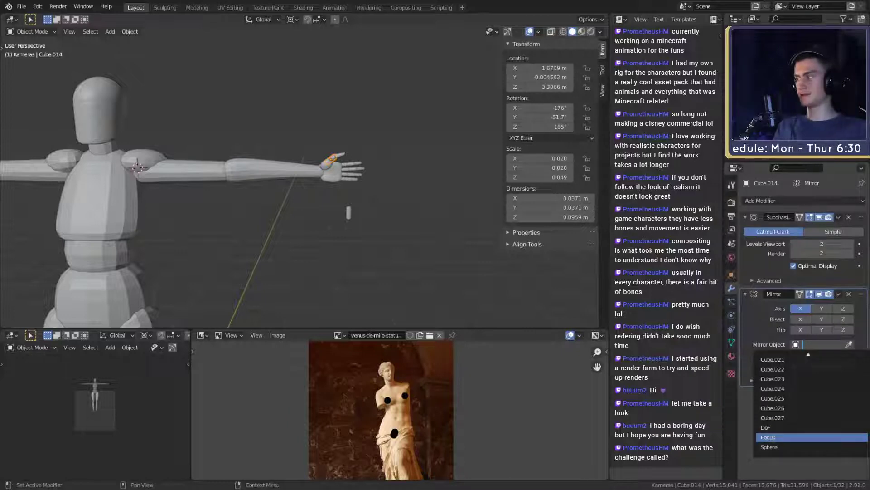
{"action": "left_click", "coordinate": [768, 436]}
{"action": "scroll", "coordinate": [331, 229], "scroll_direction": "down", "scroll_amount": 4}
{"action": "middle_click_drag", "start_coordinate": [336, 229], "coordinate": [379, 232], "text": "shift"}
{"action": "scroll", "coordinate": [379, 233], "scroll_direction": "up", "scroll_amount": 2}
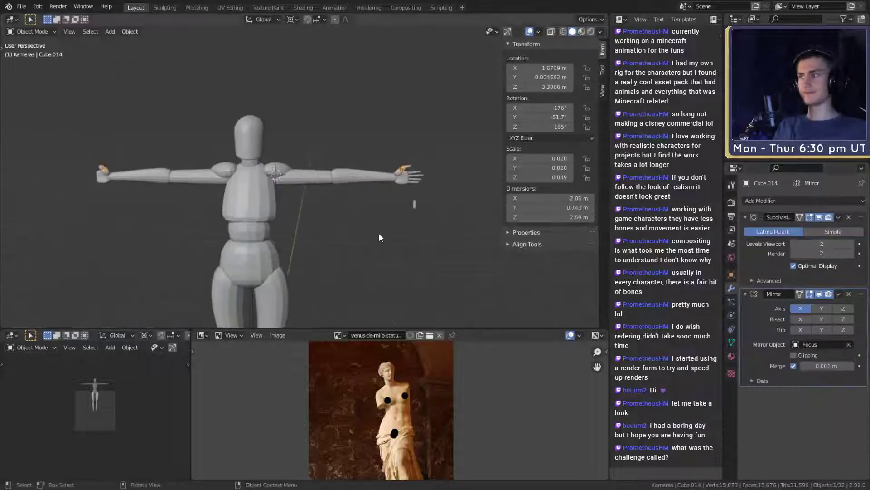
{"action": "left_click", "coordinate": [768, 201]}
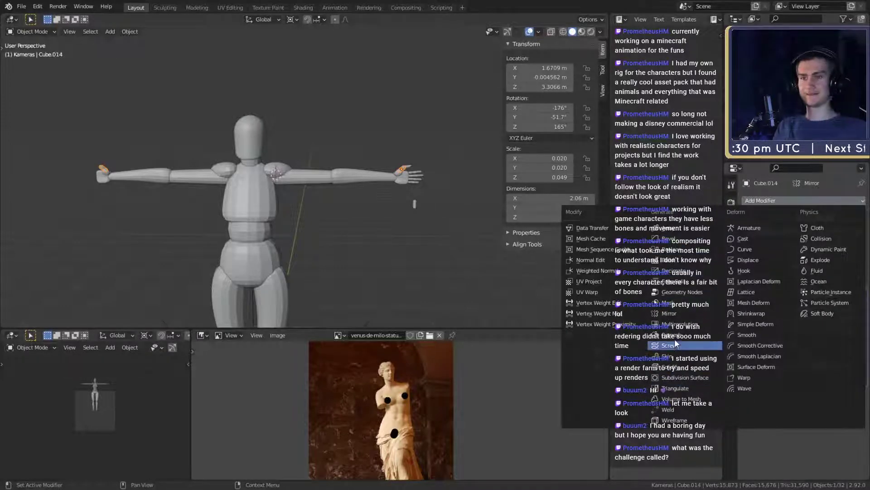
{"action": "left_click", "coordinate": [675, 311]}
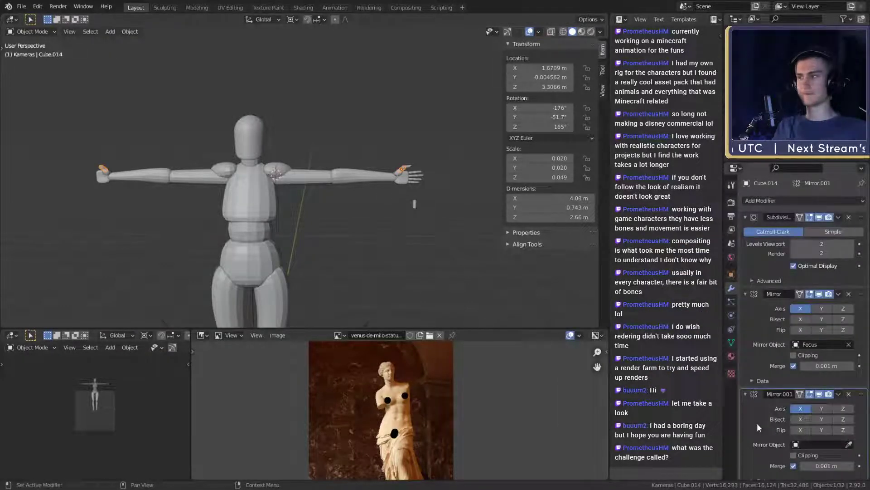
{"action": "left_click", "coordinate": [849, 394]}
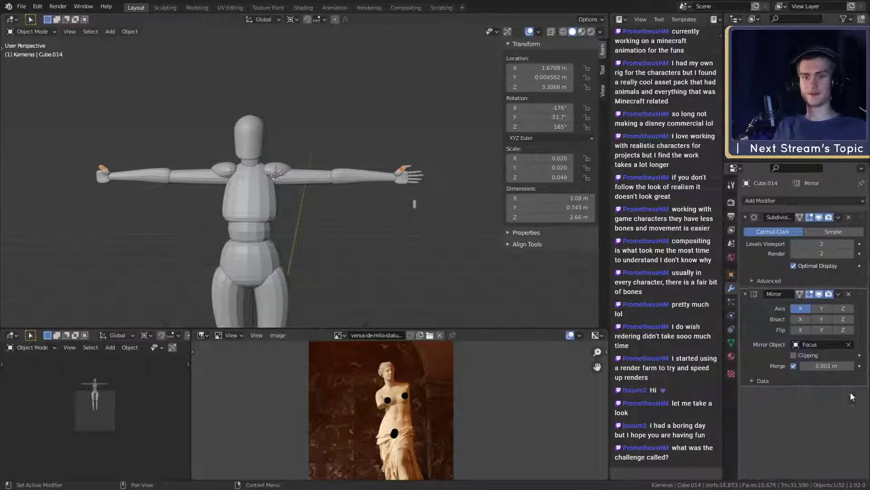
- Add a Mirror modifier to the thumb tip segment and choose Focus as its mirror object
{"action": "left_click", "coordinate": [409, 170]}
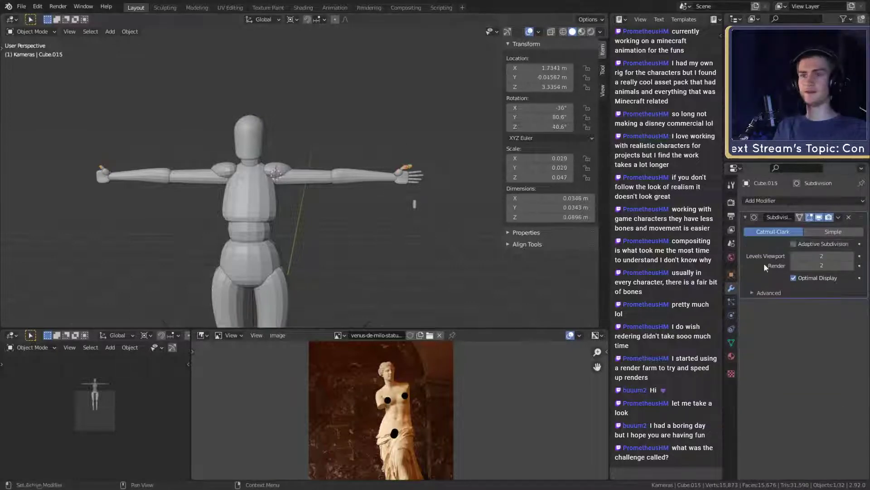
{"action": "left_click", "coordinate": [768, 200]}
{"action": "left_click", "coordinate": [669, 313]}
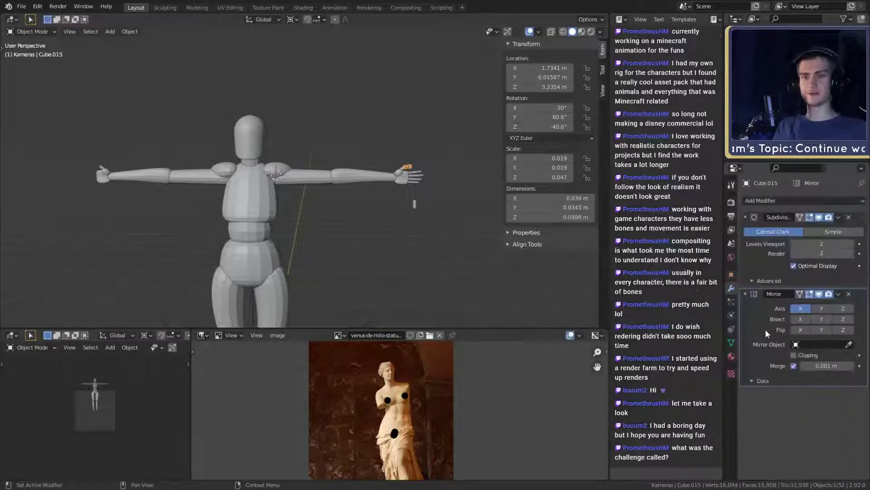
{"action": "left_click", "coordinate": [800, 345]}
{"action": "scroll", "coordinate": [785, 391], "scroll_direction": "down", "scroll_amount": 10}
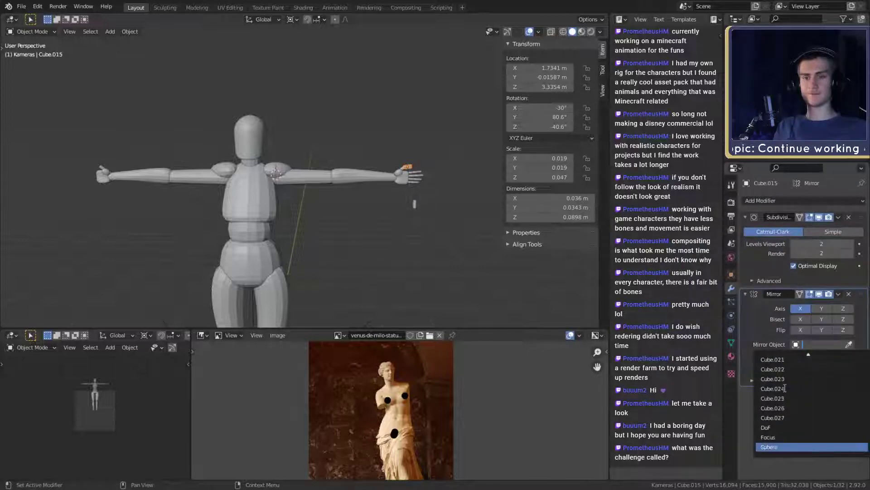
{"action": "left_click", "coordinate": [771, 436]}
- Try to link the thumb tip's modifiers to all the segments of the four fingers
{"action": "scroll", "coordinate": [336, 215], "scroll_direction": "up", "scroll_amount": 6}
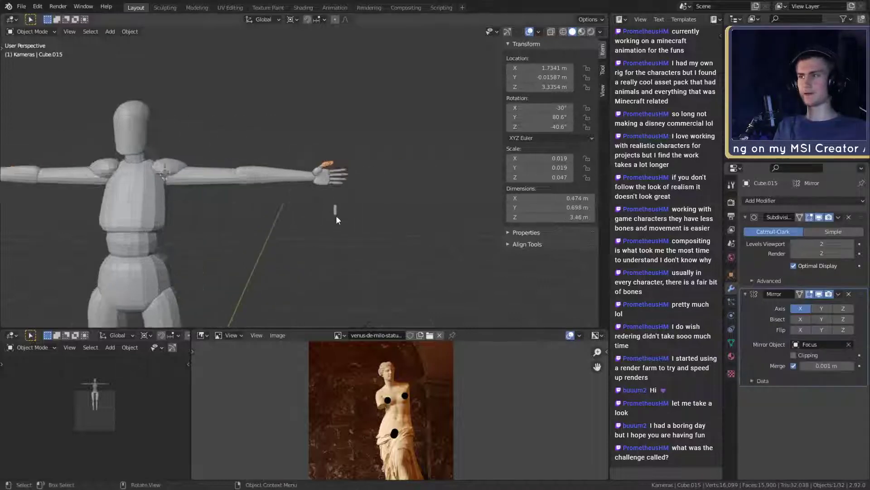
{"action": "left_click_drag", "start_coordinate": [490, 124], "coordinate": [431, 230]}
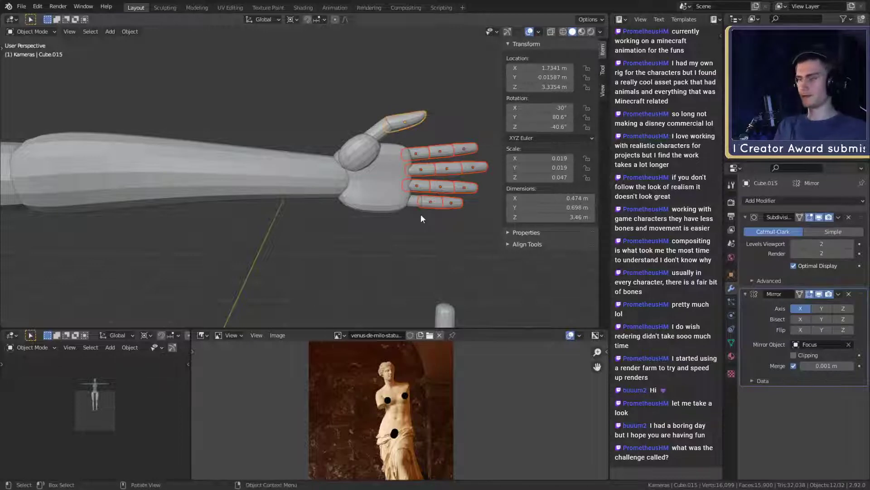
{"action": "key", "text": "ctrl+l"}
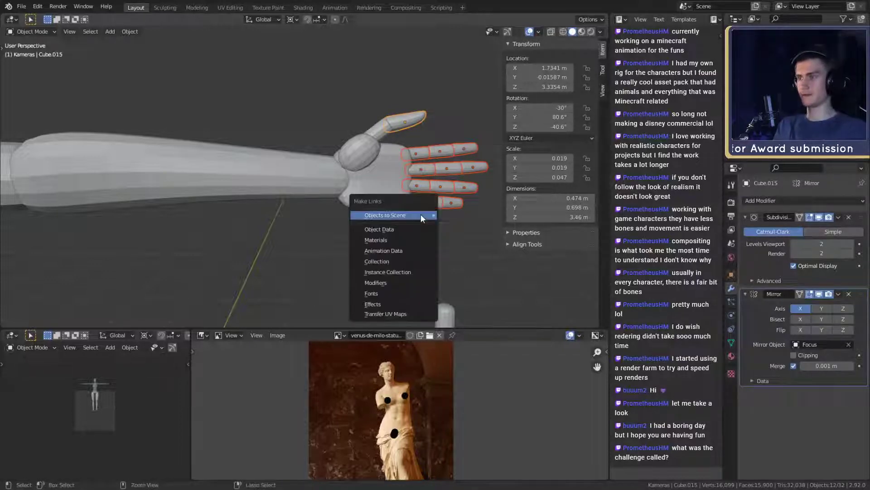
{"action": "left_click", "coordinate": [379, 282]}
- Examine both hands to check where the mirrored finger segments are placed
{"action": "scroll", "coordinate": [293, 207], "scroll_direction": "down", "scroll_amount": 6}
{"action": "middle_click_drag", "start_coordinate": [152, 207], "coordinate": [458, 202], "text": "shift"}
{"action": "scroll", "coordinate": [369, 203], "scroll_direction": "down", "scroll_amount": 4}
{"action": "middle_click_drag", "start_coordinate": [242, 204], "coordinate": [191, 205], "text": "shift"}
{"action": "scroll", "coordinate": [364, 208], "scroll_direction": "up", "scroll_amount": 7}
{"action": "scroll", "coordinate": [301, 208], "scroll_direction": "up", "scroll_amount": 2}
{"action": "middle_click_drag", "start_coordinate": [458, 200], "coordinate": [181, 197], "text": "shift"}
{"action": "scroll", "coordinate": [361, 198], "scroll_direction": "down", "scroll_amount": 3}
{"action": "middle_click_drag", "start_coordinate": [385, 200], "coordinate": [252, 204], "text": "shift"}
{"action": "middle_click_drag", "start_coordinate": [458, 217], "coordinate": [302, 212], "text": "shift"}
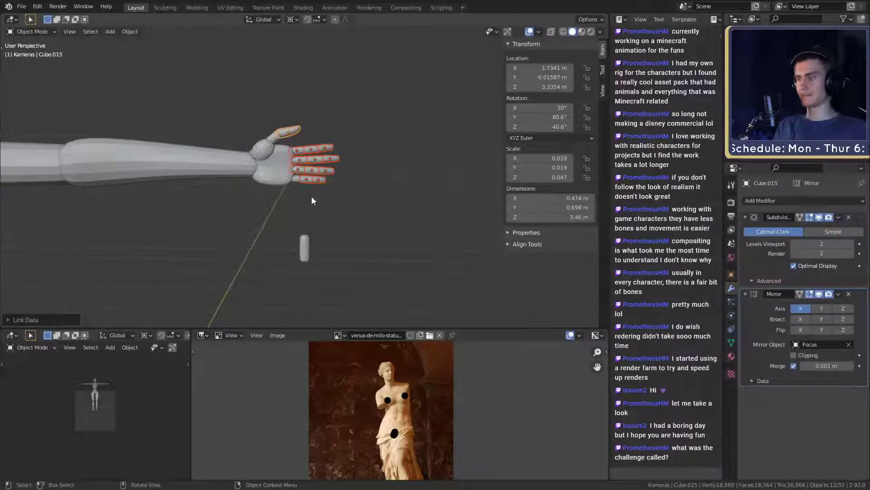
- Undo the modifier linking on the finger segments
{"action": "key", "text": "ctrl+z"}
{"action": "scroll", "coordinate": [312, 197], "scroll_direction": "down", "scroll_amount": 8}
{"action": "scroll", "coordinate": [312, 196], "scroll_direction": "up", "scroll_amount": 8}
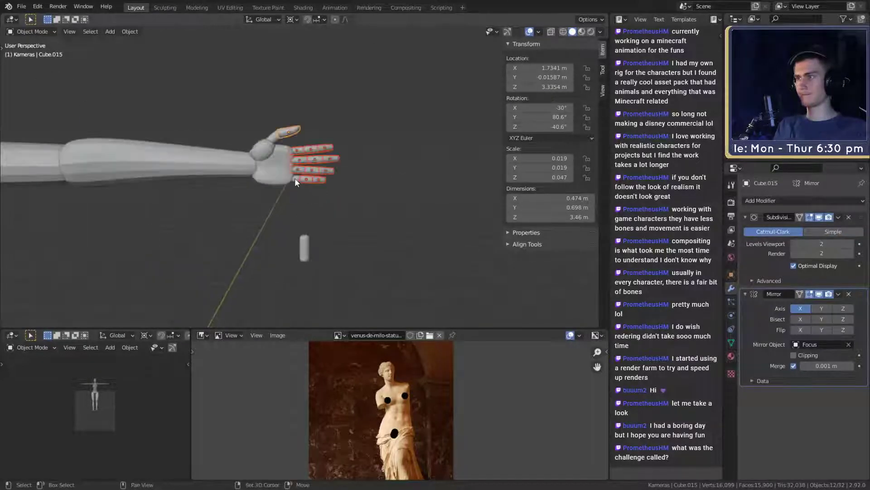
- Link the palm's modifiers to the selected thumb tip and finger segments so they mirror to the other hand
{"action": "left_click", "coordinate": [287, 177], "text": "shift"}
{"action": "left_click", "coordinate": [295, 181], "text": "shift"}
{"action": "left_click", "coordinate": [285, 181], "text": "shift"}
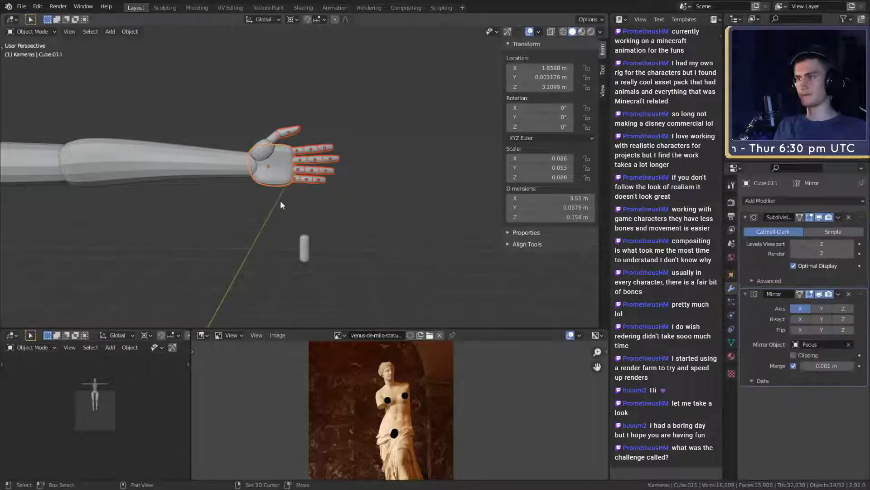
{"action": "scroll", "coordinate": [276, 202], "scroll_direction": "down", "scroll_amount": 4}
{"action": "middle_click_drag", "start_coordinate": [276, 202], "coordinate": [368, 210], "text": "shift"}
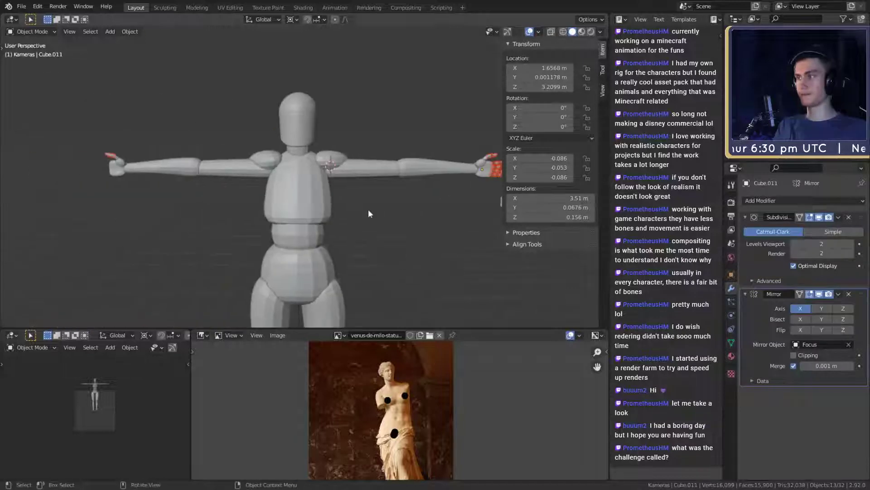
{"action": "key", "text": "ctrl+l"}
{"action": "left_click", "coordinate": [352, 228]}
{"action": "scroll", "coordinate": [349, 229], "scroll_direction": "down", "scroll_amount": 2}
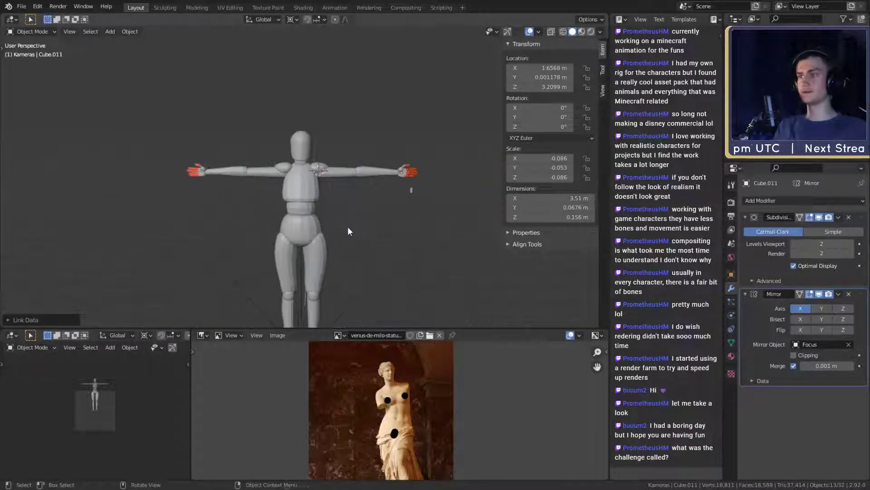
{"action": "left_click", "coordinate": [379, 216]}
{"action": "middle_click_drag", "start_coordinate": [379, 216], "coordinate": [342, 187]}
{"action": "scroll", "coordinate": [344, 188], "scroll_direction": "up", "scroll_amount": 4}
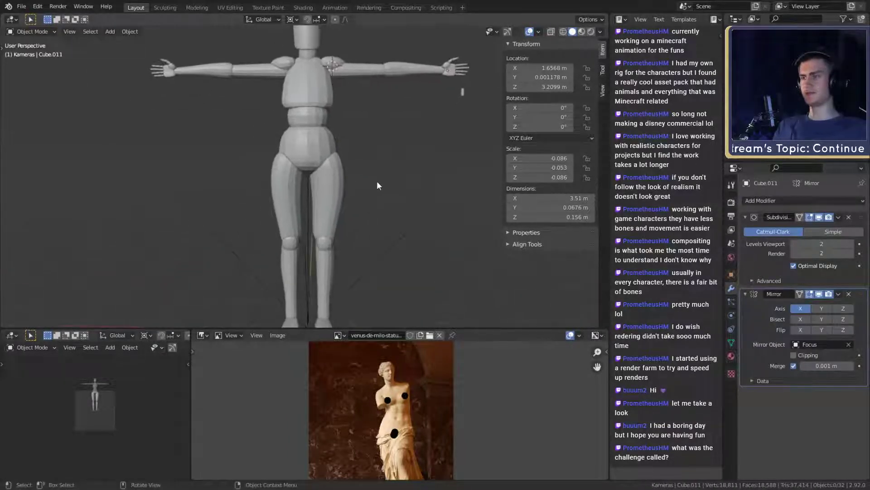
{"action": "scroll", "coordinate": [328, 208], "scroll_direction": "down", "scroll_amount": 2}
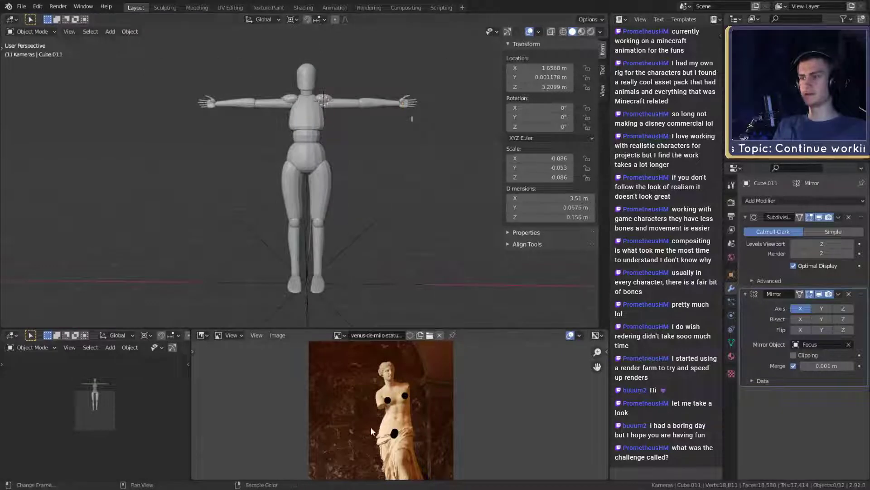
- Select the bottom face of the chest block in its mesh and try to scale it
{"action": "scroll", "coordinate": [363, 209], "scroll_direction": "up", "scroll_amount": 4}
{"action": "mouse_move", "coordinate": [364, 209]}
{"action": "middle_mouse_down", "text": "shift"}
{"action": "mouse_move", "coordinate": [358, 254]}
{"action": "mouse_move", "coordinate": [370, 260]}
{"action": "mouse_move", "coordinate": [369, 280]}
{"action": "middle_mouse_up", "text": "shift"}
{"action": "left_click", "coordinate": [331, 207]}
{"action": "scroll", "coordinate": [351, 227], "scroll_direction": "up", "scroll_amount": 3}
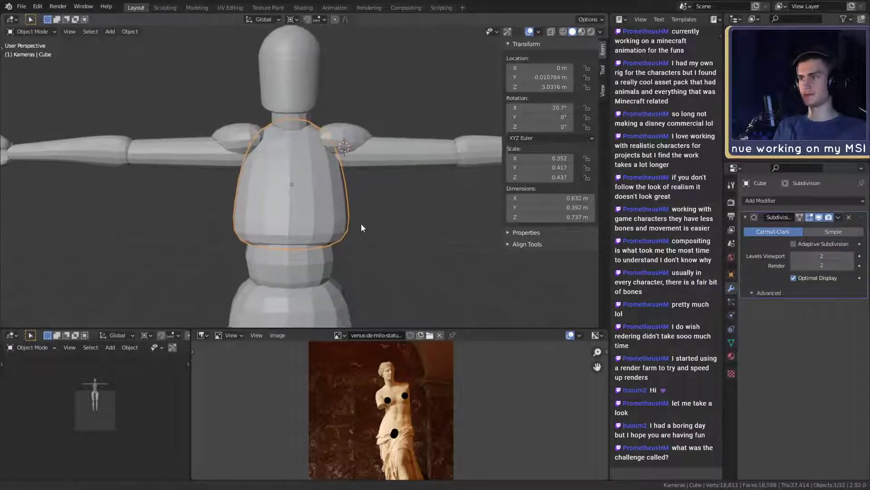
{"action": "key", "text": "Tab"}
{"action": "middle_click_drag", "start_coordinate": [369, 241], "coordinate": [364, 258]}
{"action": "key", "text": "3"}
{"action": "left_click", "coordinate": [337, 221]}
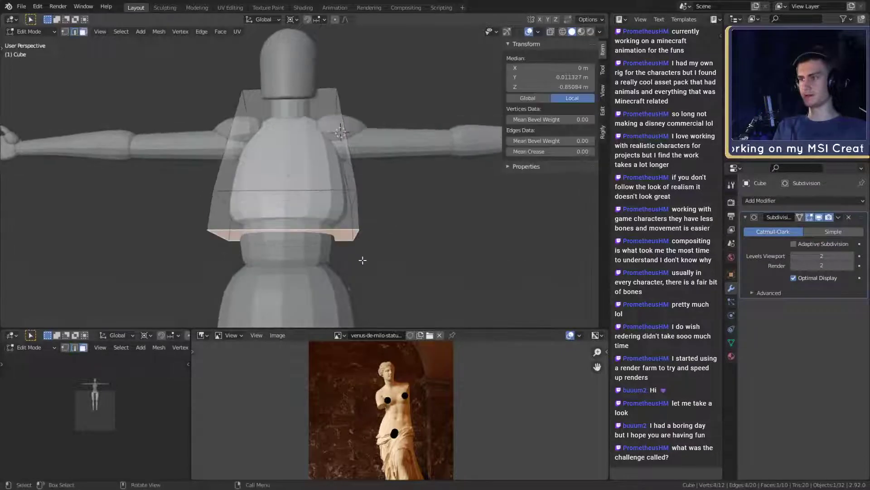
{"action": "key", "text": "s"}
{"action": "left_click", "coordinate": [348, 73]}
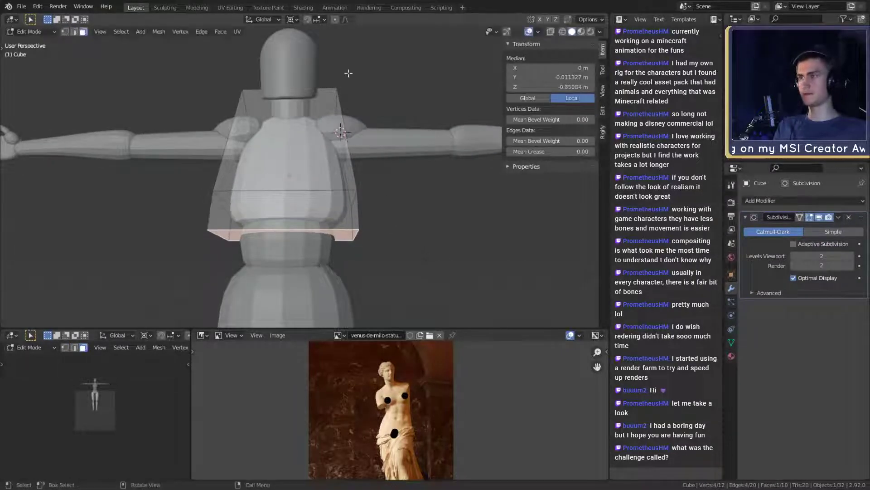
- Change the transform pivot point and scale down the chest's bottom face to narrow the lower ribcage
{"action": "left_click", "coordinate": [294, 19]}
{"action": "left_click", "coordinate": [315, 62]}
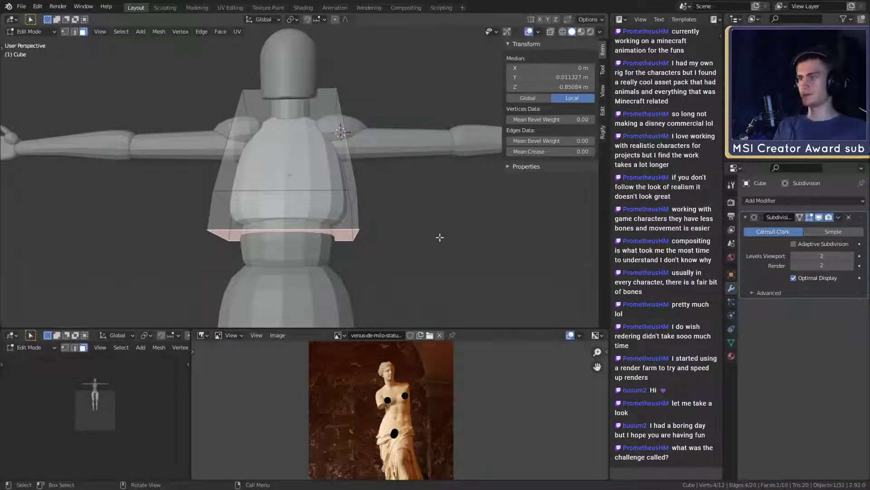
{"action": "key", "text": "s"}
{"action": "left_click", "coordinate": [399, 236]}
{"action": "scroll", "coordinate": [394, 245], "scroll_direction": "down", "scroll_amount": 3}
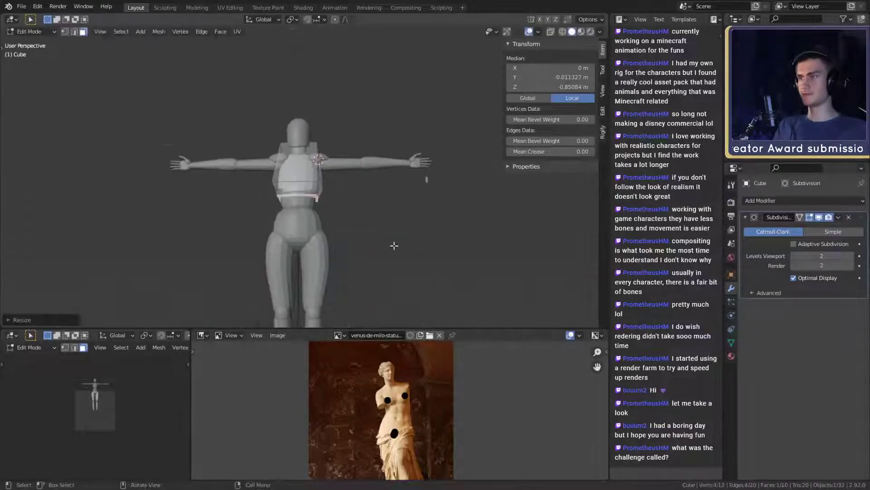
{"action": "scroll", "coordinate": [394, 246], "scroll_direction": "up", "scroll_amount": 6}
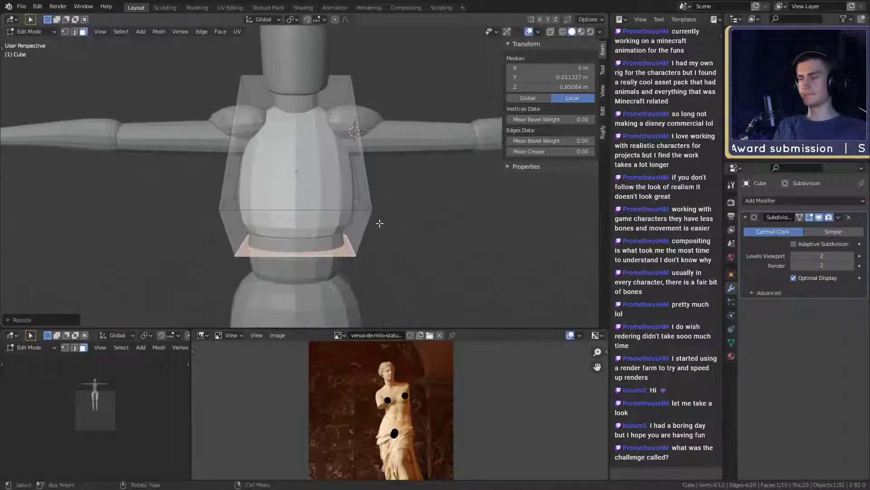
- Lower the two front corner edges at the base of the chest slightly along Z
{"action": "middle_click_drag", "start_coordinate": [379, 224], "coordinate": [437, 208]}
{"action": "key", "text": "2"}
{"action": "left_click", "coordinate": [360, 189]}
{"action": "middle_click_drag", "start_coordinate": [349, 193], "coordinate": [393, 189]}
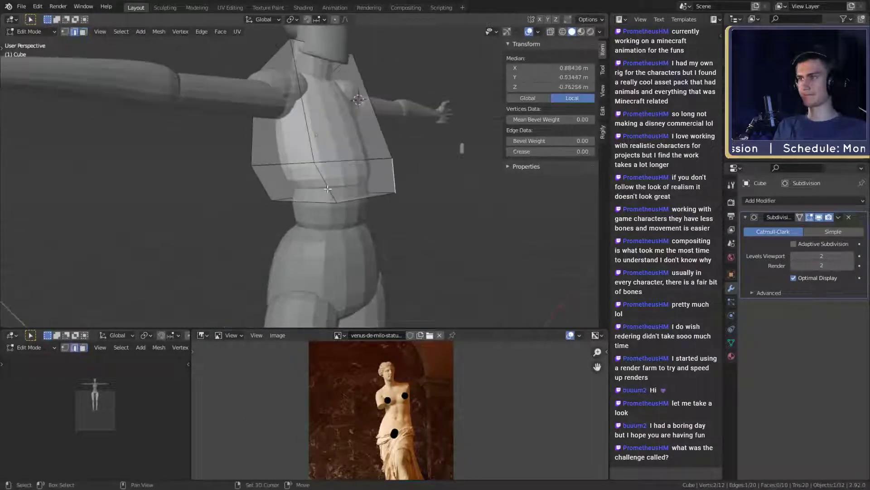
{"action": "left_click", "coordinate": [394, 184], "text": "shift"}
{"action": "key", "text": "g"}
{"action": "key", "text": "z"}
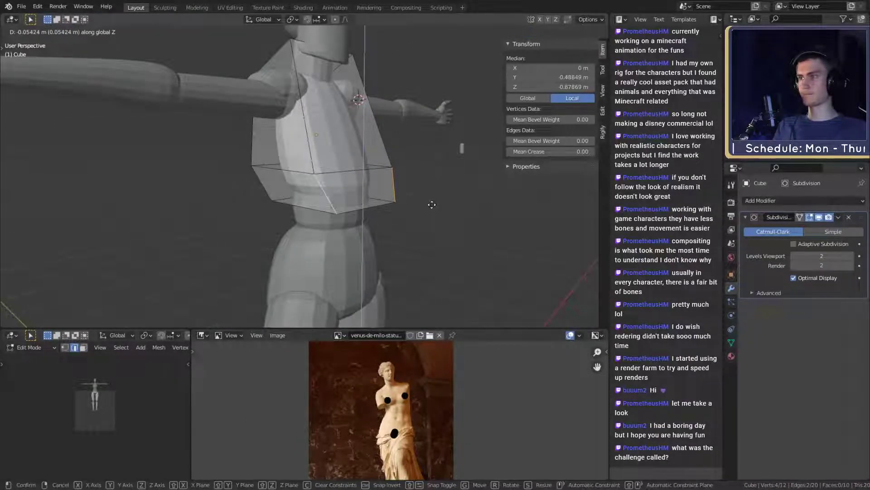
{"action": "left_click", "coordinate": [430, 199]}
- Move the horizontal front edge just above the chest's base forward about 0.07 m along Y
{"action": "left_click", "coordinate": [353, 168]}
{"action": "middle_click_drag", "start_coordinate": [389, 192], "coordinate": [419, 210]}
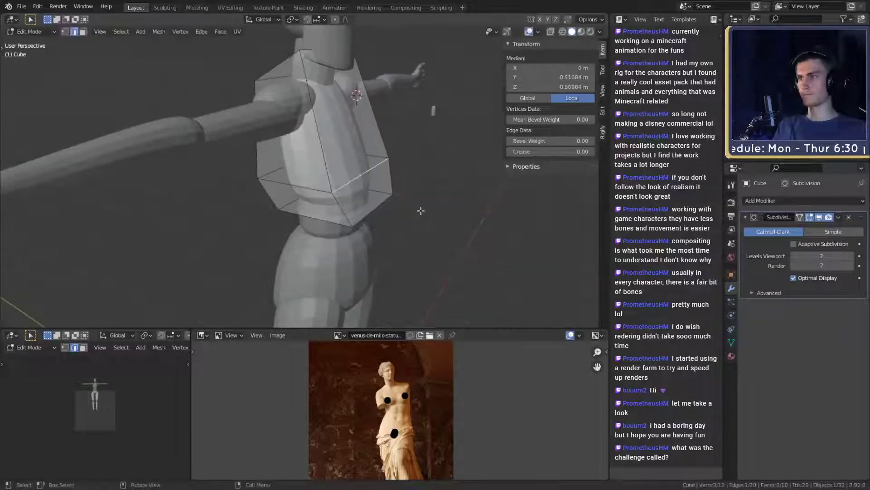
{"action": "key", "text": "g"}
{"action": "key", "text": "x"}
{"action": "key", "text": "y"}
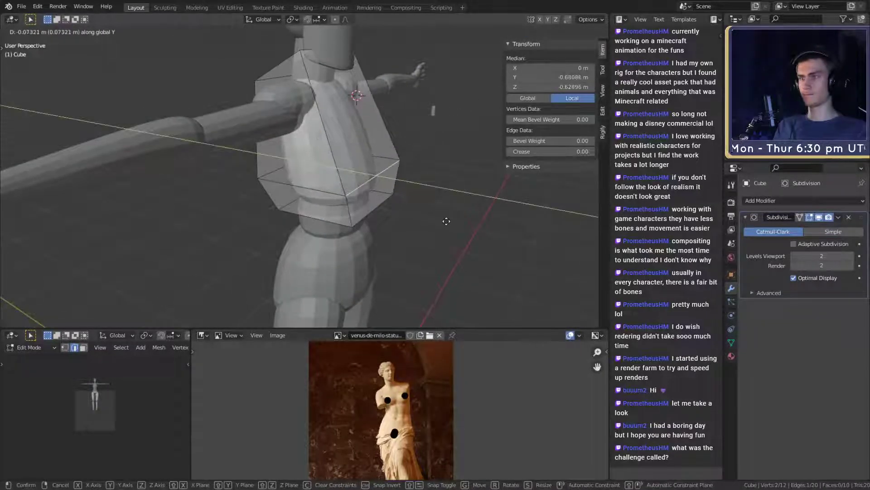
{"action": "left_click", "coordinate": [441, 222]}
- Move the front edge of the chest's bottom face along Y and finish editing the chest mesh
{"action": "left_click", "coordinate": [378, 213]}
{"action": "middle_click_drag", "start_coordinate": [381, 212], "coordinate": [406, 196]}
{"action": "key", "text": "g"}
{"action": "key", "text": "x"}
{"action": "key", "text": "y"}
{"action": "left_click", "coordinate": [442, 218]}
{"action": "key", "text": "Tab"}
{"action": "scroll", "coordinate": [428, 227], "scroll_direction": "down", "scroll_amount": 5}
{"action": "scroll", "coordinate": [354, 225], "scroll_direction": "up", "scroll_amount": 4}
- Reshape the thigh by moving one edge of its mesh
{"action": "left_click", "coordinate": [334, 192]}
{"action": "key", "text": "Tab"}
{"action": "scroll", "coordinate": [365, 214], "scroll_direction": "up", "scroll_amount": 2}
{"action": "left_click", "coordinate": [365, 173]}
{"action": "key", "text": "g"}
{"action": "left_click", "coordinate": [416, 187]}
{"action": "scroll", "coordinate": [413, 185], "scroll_direction": "down", "scroll_amount": 5}
{"action": "key", "text": "Tab"}
{"action": "scroll", "coordinate": [396, 239], "scroll_direction": "up", "scroll_amount": 3}
{"action": "left_click", "coordinate": [392, 212]}
- Examine the whole mannequin's proportions from near and far
{"action": "middle_click_drag", "start_coordinate": [396, 239], "coordinate": [388, 207], "text": "shift"}
{"action": "scroll", "coordinate": [392, 212], "scroll_direction": "down", "scroll_amount": 4}
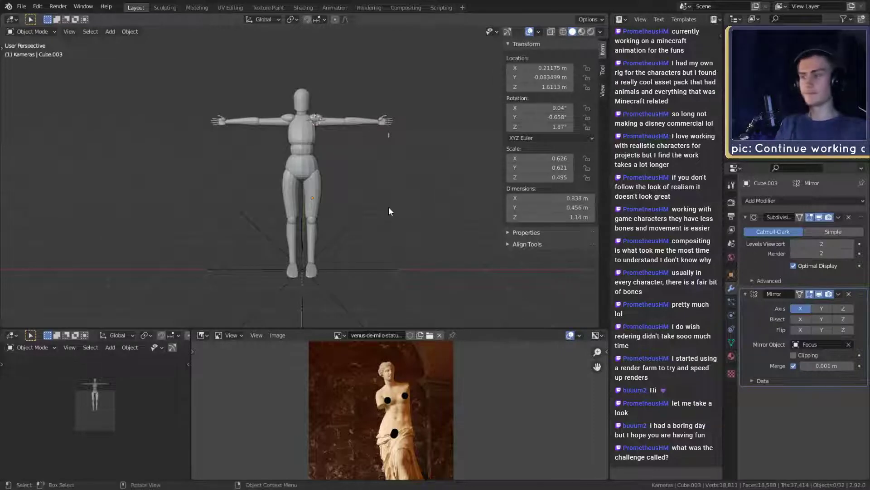
{"action": "scroll", "coordinate": [375, 217], "scroll_direction": "up", "scroll_amount": 8}
{"action": "scroll", "coordinate": [383, 227], "scroll_direction": "down", "scroll_amount": 7}
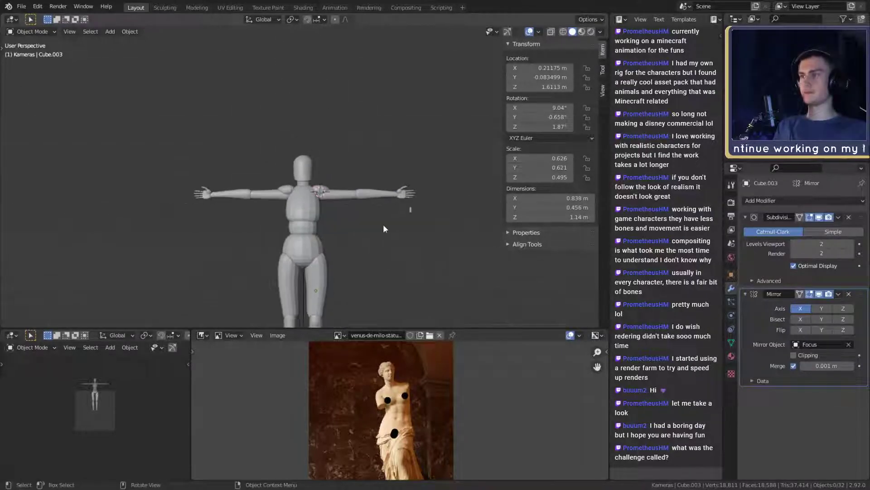
{"action": "middle_click_drag", "start_coordinate": [381, 257], "coordinate": [368, 214], "text": "shift"}
{"action": "scroll", "coordinate": [370, 224], "scroll_direction": "down", "scroll_amount": 3}
{"action": "scroll", "coordinate": [368, 213], "scroll_direction": "up", "scroll_amount": 4}
{"action": "scroll", "coordinate": [328, 206], "scroll_direction": "up", "scroll_amount": 1}
- Delete the spare finger segment floating below the hand
{"action": "middle_click_drag", "start_coordinate": [401, 156], "coordinate": [314, 199], "text": "shift"}
{"action": "scroll", "coordinate": [329, 205], "scroll_direction": "up", "scroll_amount": 2}
{"action": "left_click", "coordinate": [365, 199]}
{"action": "key", "text": "Delete"}
- Add a collection named Backup to the scene
{"action": "scroll", "coordinate": [344, 230], "scroll_direction": "down", "scroll_amount": 6}
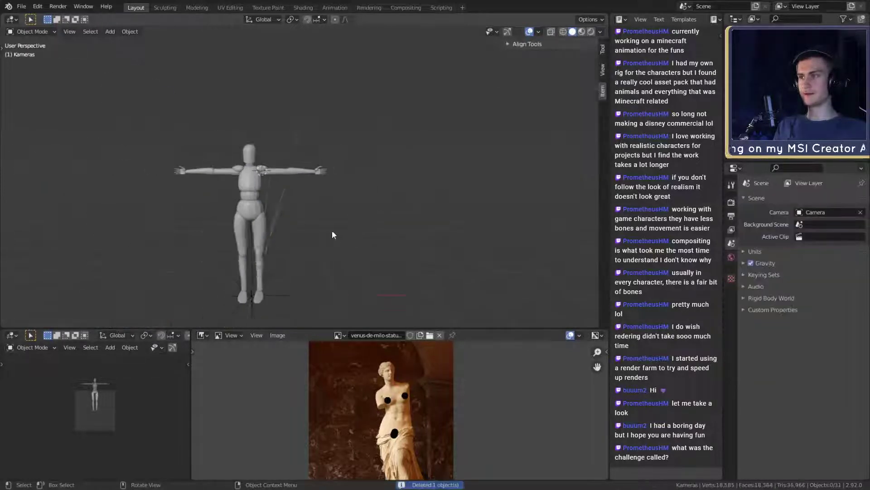
{"action": "middle_click_drag", "start_coordinate": [332, 234], "coordinate": [334, 189], "text": "shift"}
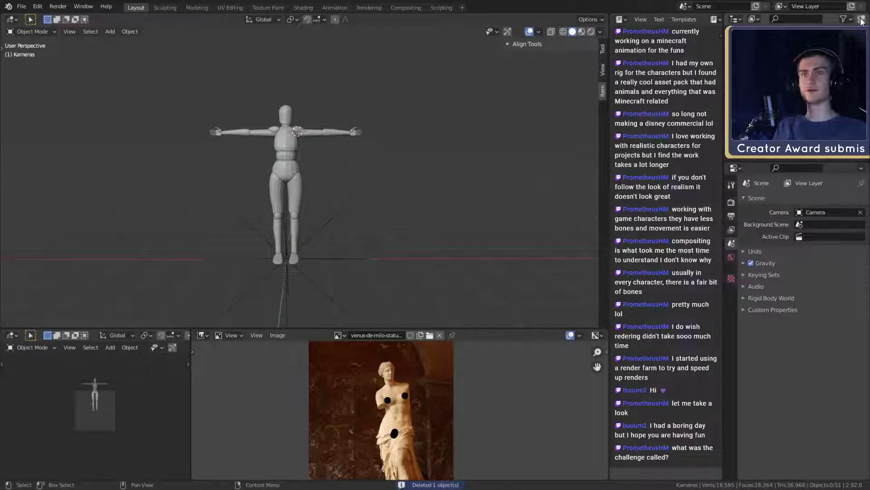
{"action": "left_click", "coordinate": [770, 70]}
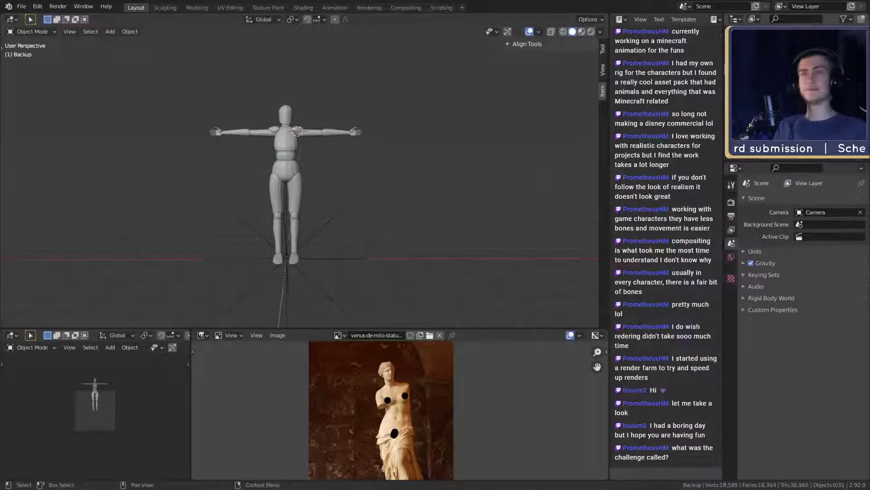
- Select all of the mannequin's body parts, including the legs and feet, and duplicate them in place
{"action": "scroll", "coordinate": [342, 188], "scroll_direction": "up", "scroll_amount": 1}
{"action": "middle_click_drag", "start_coordinate": [342, 188], "coordinate": [365, 194], "text": "shift"}
{"action": "left_click_drag", "start_coordinate": [194, 73], "coordinate": [416, 178]}
{"action": "left_click", "coordinate": [317, 206], "text": "shift"}
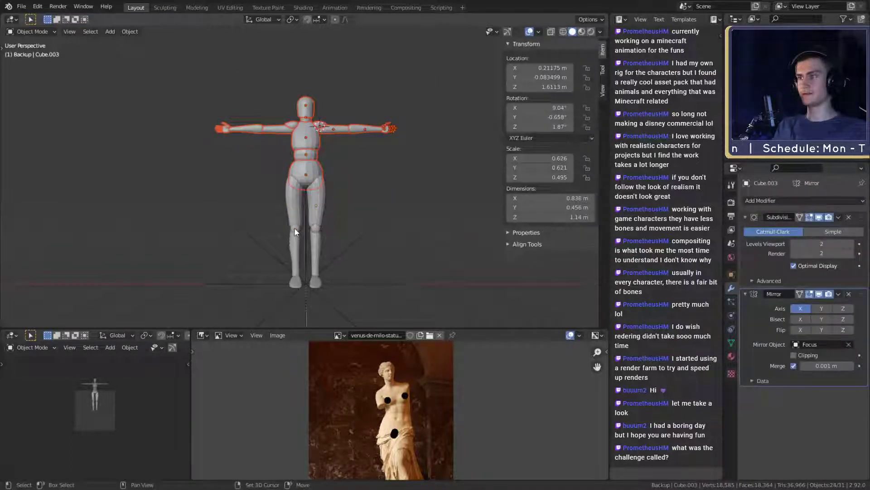
{"action": "left_click", "coordinate": [316, 254], "text": "shift"}
{"action": "left_click", "coordinate": [317, 279], "text": "shift"}
{"action": "scroll", "coordinate": [344, 244], "scroll_direction": "down", "scroll_amount": 4}
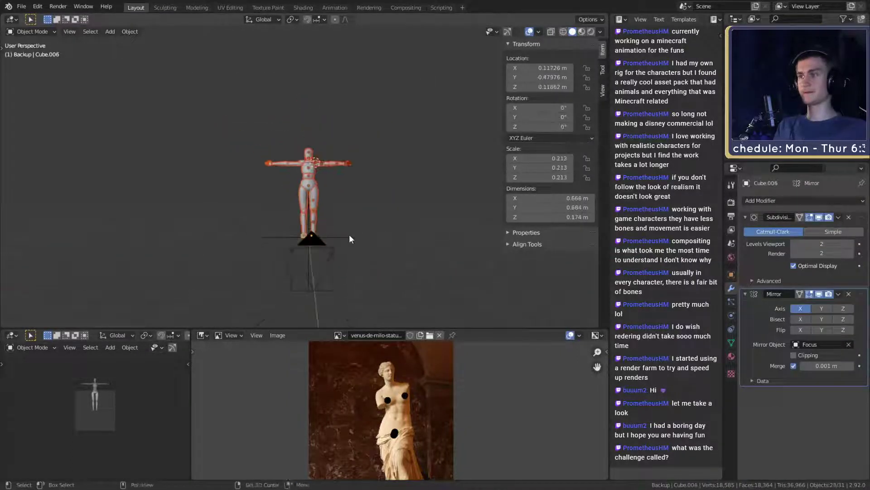
{"action": "key", "text": "shift"}
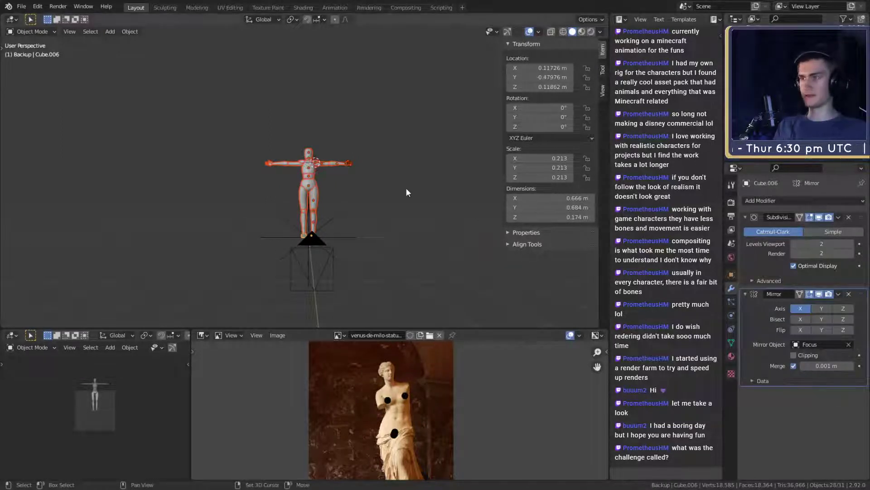
{"action": "key", "text": "shift+d"}
{"action": "key", "text": "Escape"}
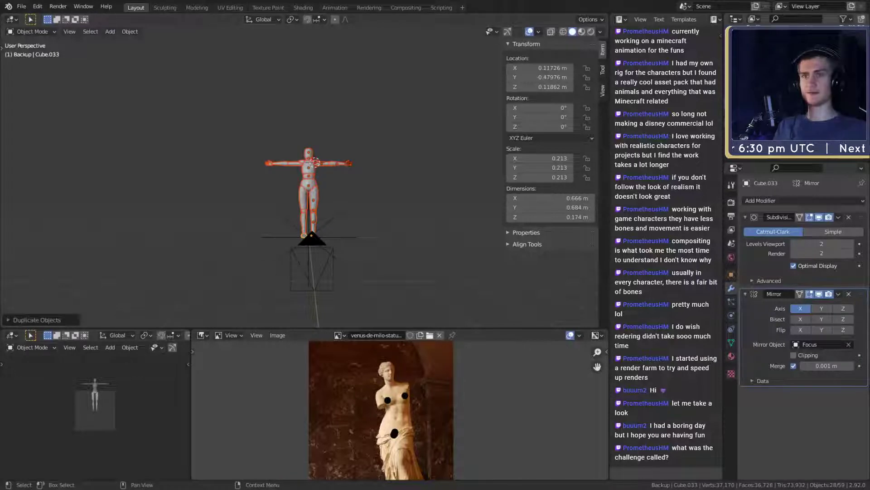
{"action": "left_click", "coordinate": [767, 158]}
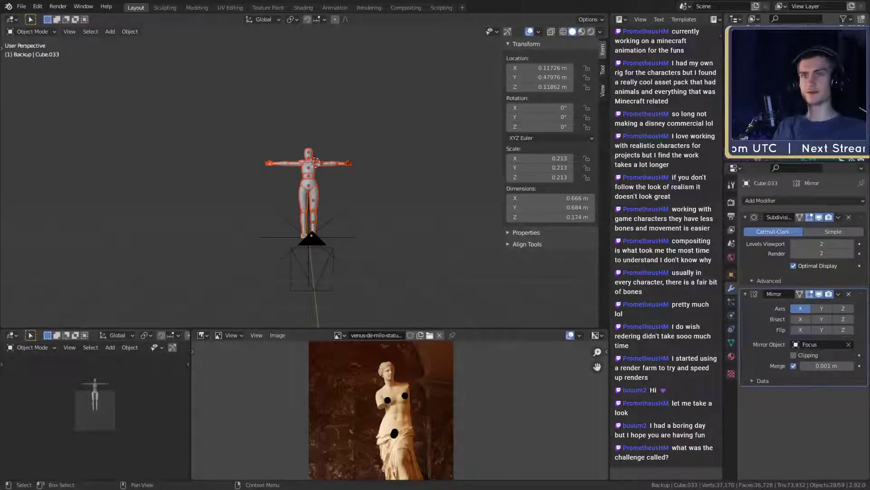
- Parent all duplicated body parts to the duplicated head using the Object option
{"action": "scroll", "coordinate": [350, 202], "scroll_direction": "up", "scroll_amount": 4}
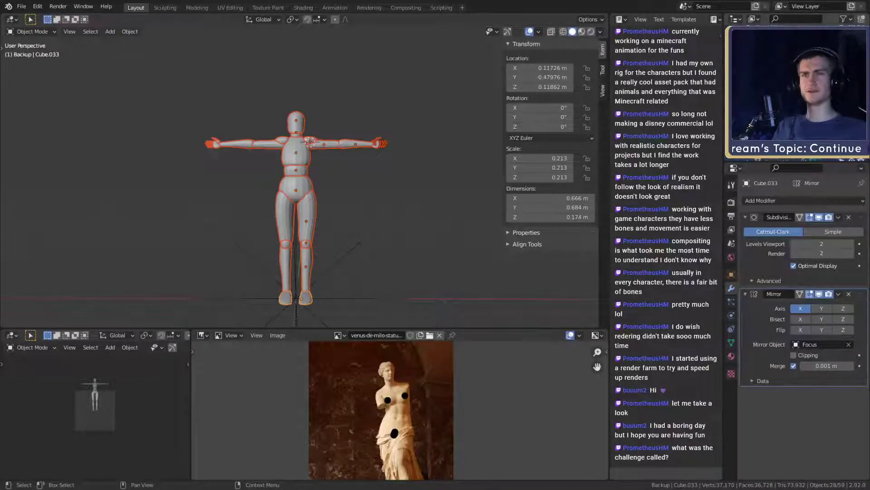
{"action": "scroll", "coordinate": [343, 143], "scroll_direction": "up", "scroll_amount": 2}
{"action": "left_click", "coordinate": [311, 94], "text": "shift"}
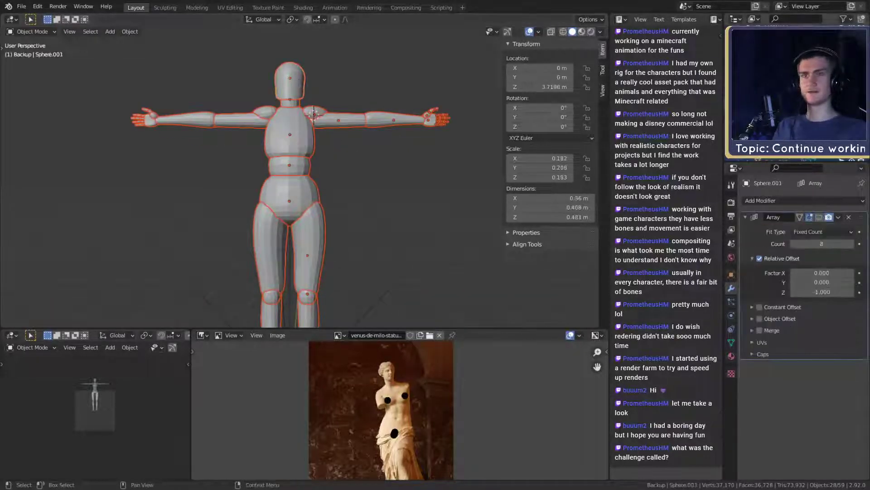
{"action": "key", "text": "ctrl+p"}
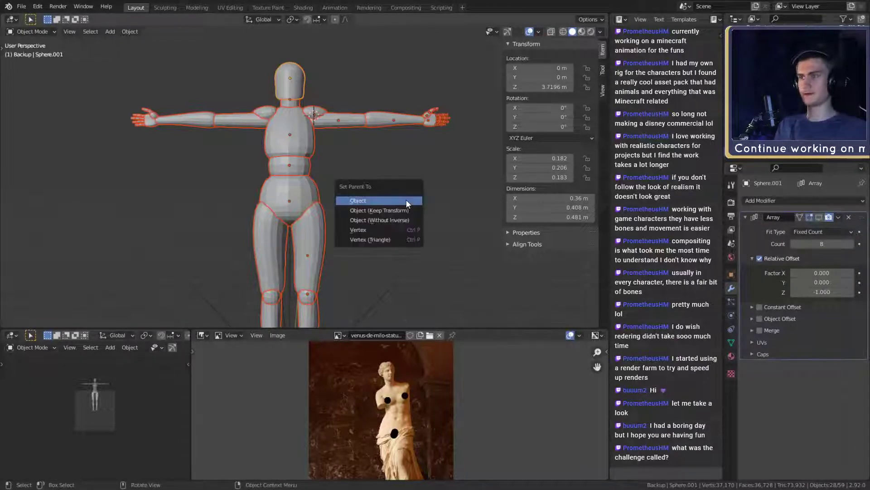
{"action": "left_click", "coordinate": [406, 200]}
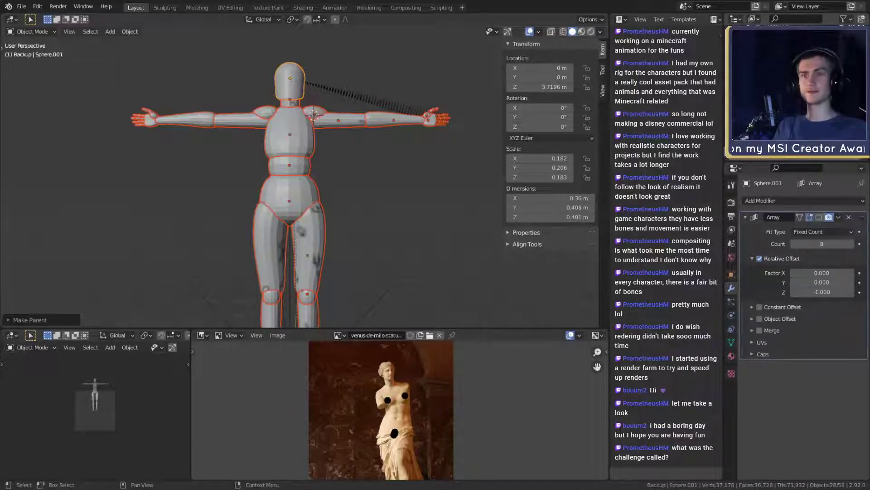
- Rename the duplicated head as Backup_1 and hide the backup mannequin
{"action": "left_click", "coordinate": [291, 78]}
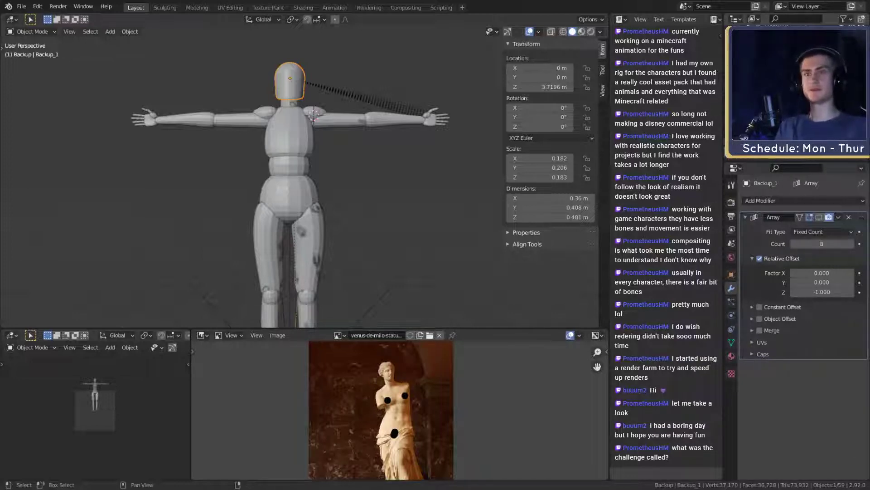
{"action": "key", "text": "h"}
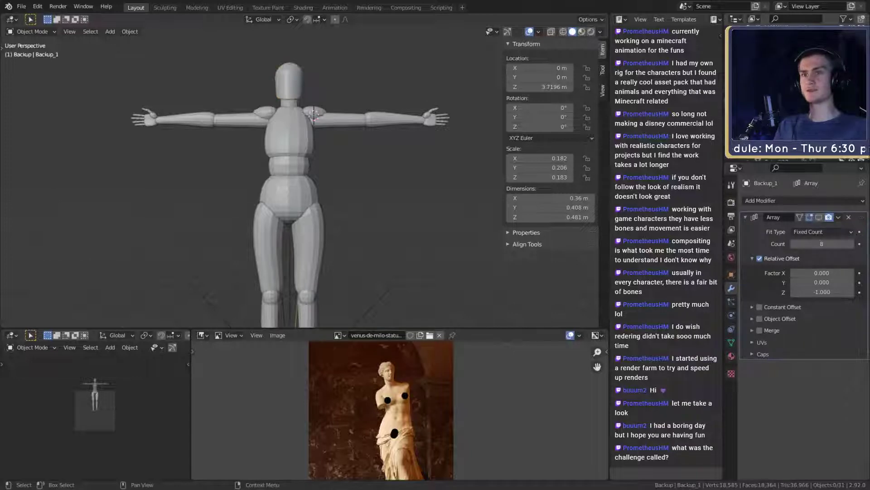
{"action": "scroll", "coordinate": [322, 197], "scroll_direction": "down", "scroll_amount": 5}
{"action": "scroll", "coordinate": [341, 190], "scroll_direction": "up", "scroll_amount": 2}
{"action": "scroll", "coordinate": [341, 232], "scroll_direction": "up", "scroll_amount": 1}
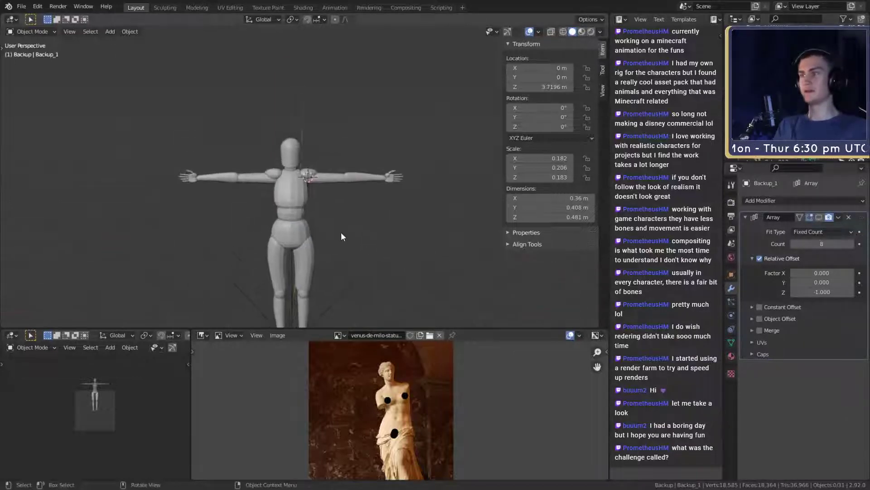
- Examine the mannequin's shoulders, upper arms and forearms up close
{"action": "scroll", "coordinate": [344, 230], "scroll_direction": "up", "scroll_amount": 3}
{"action": "middle_click_drag", "start_coordinate": [356, 228], "coordinate": [339, 215], "text": "shift"}
{"action": "left_click", "coordinate": [335, 181]}
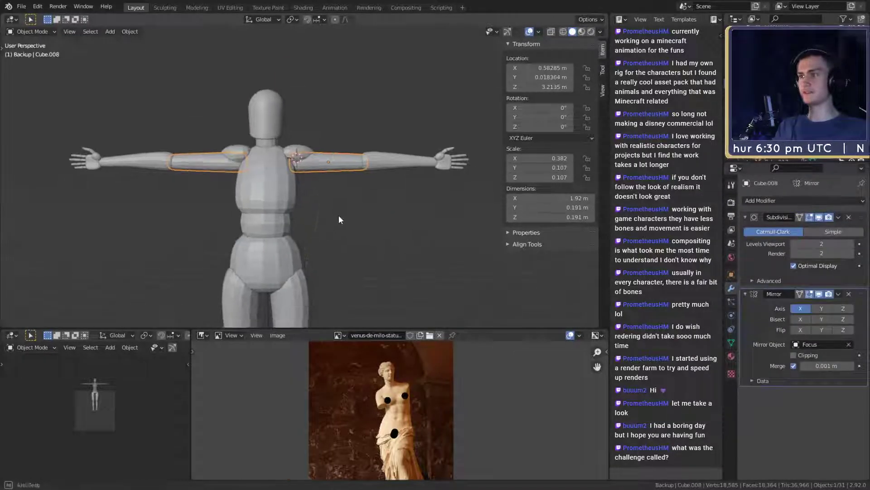
{"action": "scroll", "coordinate": [340, 221], "scroll_direction": "up", "scroll_amount": 1}
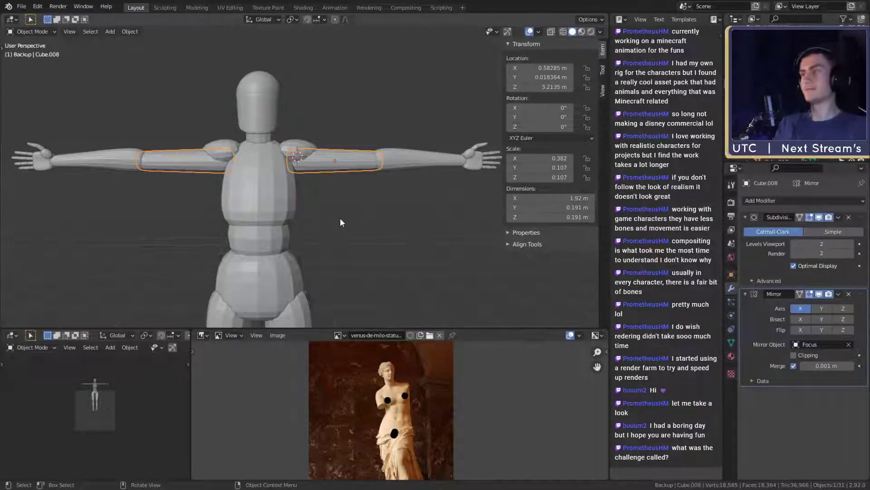
{"action": "middle_click_drag", "start_coordinate": [340, 219], "coordinate": [313, 217]}
{"action": "scroll", "coordinate": [339, 192], "scroll_direction": "up", "scroll_amount": 2}
{"action": "scroll", "coordinate": [317, 204], "scroll_direction": "up", "scroll_amount": 3}
{"action": "left_click", "coordinate": [322, 184]}
{"action": "scroll", "coordinate": [323, 213], "scroll_direction": "down", "scroll_amount": 6}
{"action": "key", "text": "KP_Decimal"}
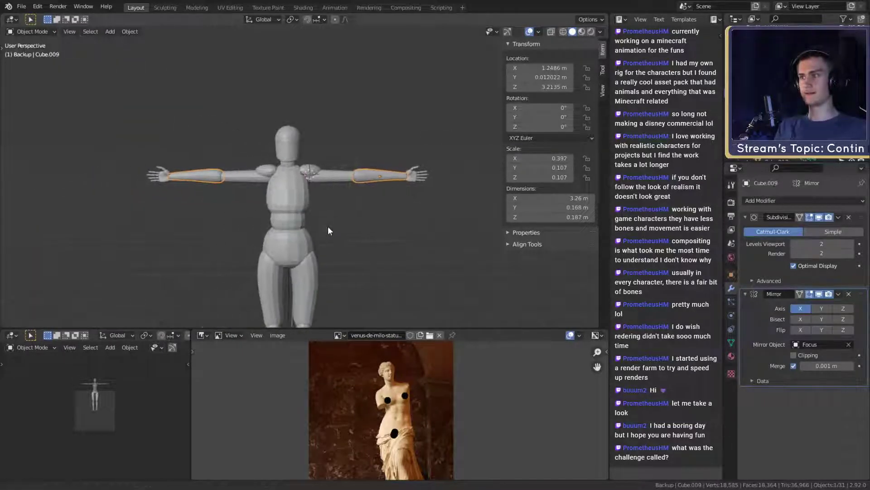
- Apply the Subdivision and Mirror modifiers to the mannequin's upper arms
{"action": "middle_click_drag", "start_coordinate": [393, 223], "coordinate": [314, 221], "text": "shift"}
{"action": "scroll", "coordinate": [314, 221], "scroll_direction": "up", "scroll_amount": 6}
{"action": "middle_click_drag", "start_coordinate": [366, 204], "coordinate": [352, 215], "text": "shift"}
{"action": "scroll", "coordinate": [268, 207], "scroll_direction": "up", "scroll_amount": 2}
{"action": "scroll", "coordinate": [269, 207], "scroll_direction": "down", "scroll_amount": 8}
{"action": "scroll", "coordinate": [352, 216], "scroll_direction": "up", "scroll_amount": 3}
{"action": "middle_click_drag", "start_coordinate": [411, 218], "coordinate": [349, 198], "text": "shift"}
{"action": "left_click", "coordinate": [335, 194]}
{"action": "scroll", "coordinate": [334, 206], "scroll_direction": "down", "scroll_amount": 3}
{"action": "scroll", "coordinate": [346, 194], "scroll_direction": "down", "scroll_amount": 1}
{"action": "scroll", "coordinate": [350, 201], "scroll_direction": "up", "scroll_amount": 1}
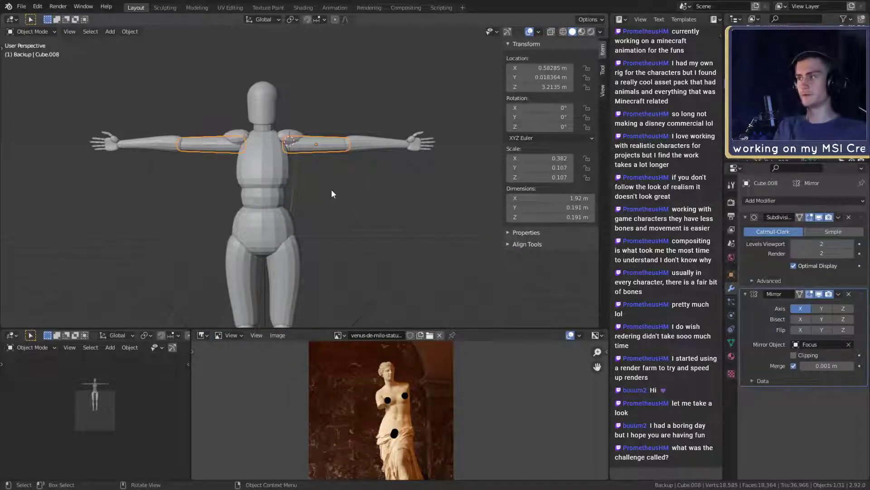
{"action": "scroll", "coordinate": [336, 190], "scroll_direction": "down", "scroll_amount": 2}
{"action": "scroll", "coordinate": [342, 182], "scroll_direction": "up", "scroll_amount": 4}
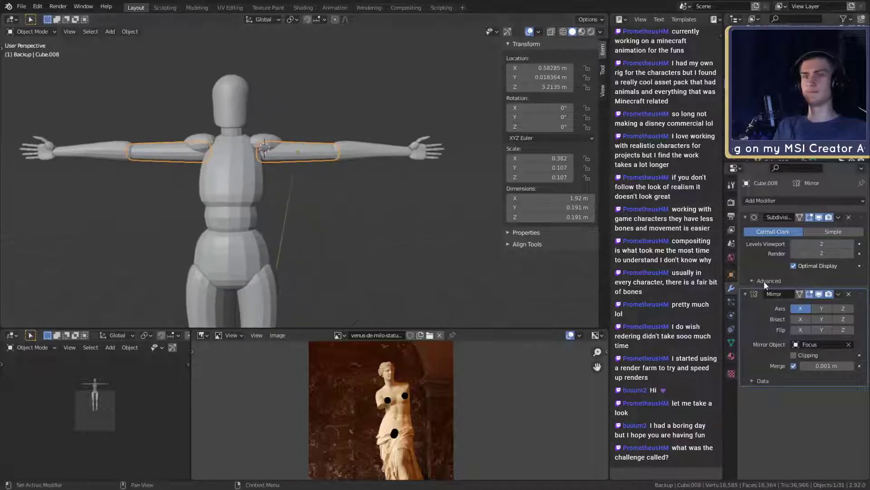
{"action": "left_click", "coordinate": [758, 262]}
{"action": "key", "text": "ctrl+a"}
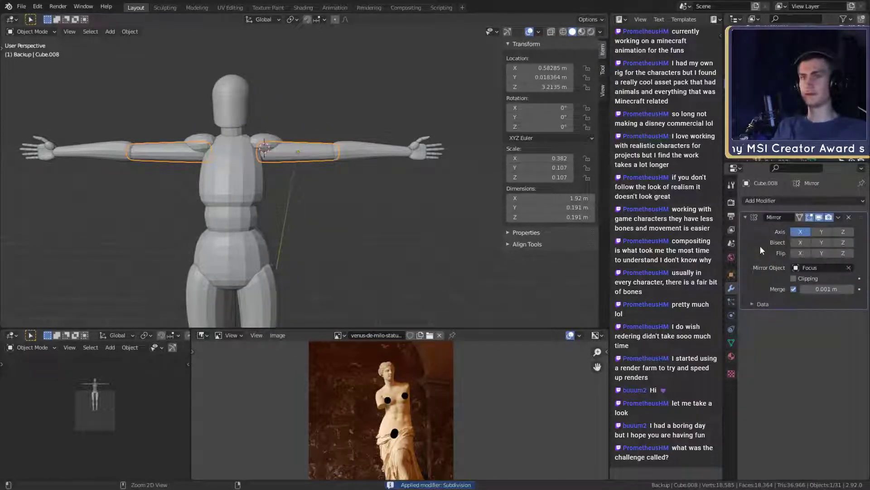
{"action": "key", "text": "ctrl+a"}
- Apply the Subdivision and Mirror modifiers to the forearms
{"action": "scroll", "coordinate": [340, 191], "scroll_direction": "up", "scroll_amount": 3}
{"action": "left_click", "coordinate": [327, 176]}
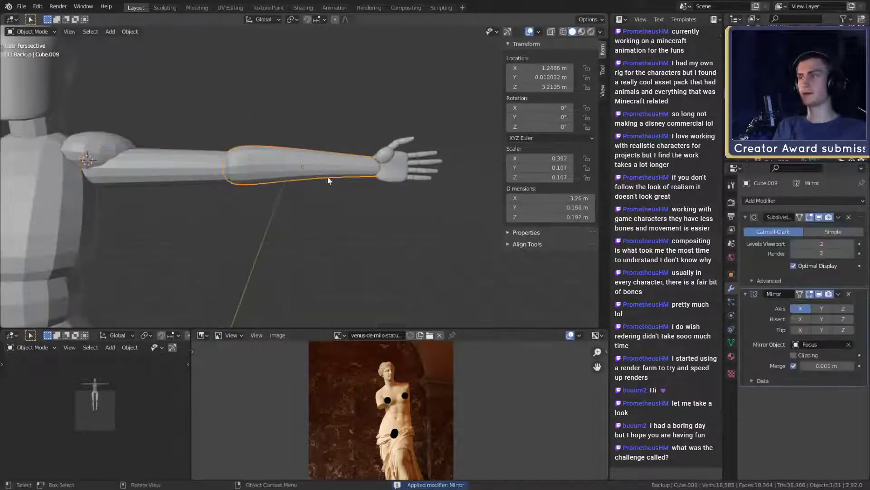
{"action": "scroll", "coordinate": [408, 204], "scroll_direction": "up", "scroll_amount": 2}
{"action": "key", "text": "ctrl+a"}
{"action": "key", "text": "ctrl+a"}
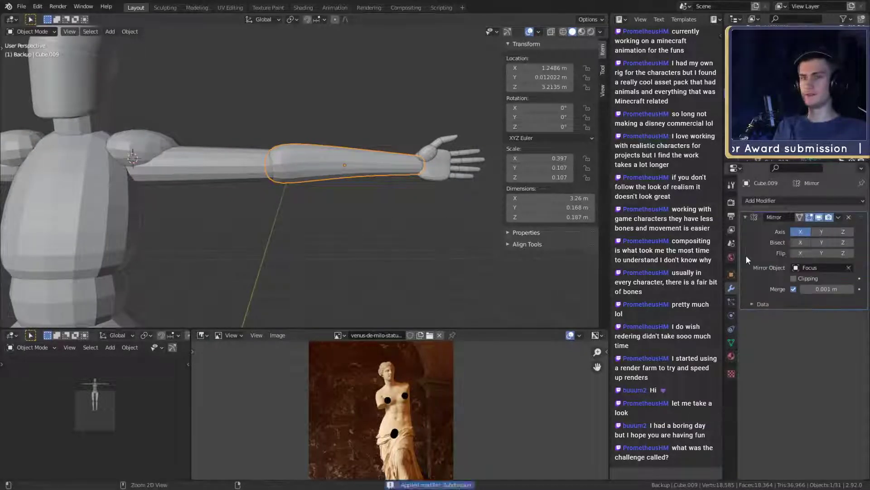
- Apply the Subdivision and Mirror modifiers to the thumb's base, middle and tip segments
{"action": "scroll", "coordinate": [385, 200], "scroll_direction": "up", "scroll_amount": 5}
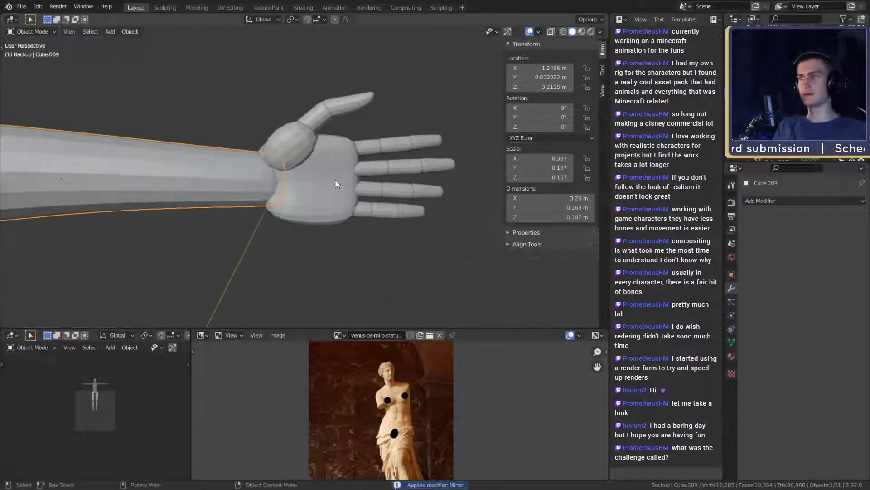
{"action": "left_click", "coordinate": [289, 142]}
{"action": "key", "text": "ctrl+a"}
{"action": "key", "text": "ctrl+a"}
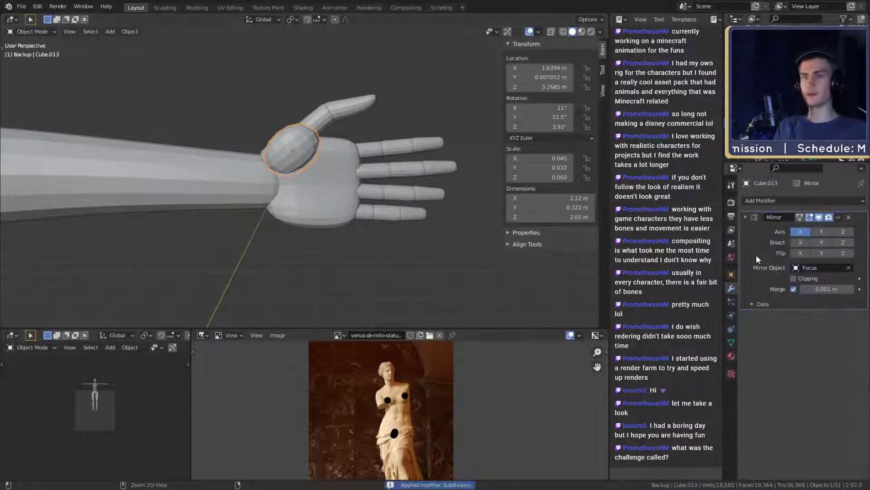
{"action": "left_click", "coordinate": [363, 145]}
{"action": "key", "text": "ctrl+a"}
{"action": "key", "text": "ctrl+a"}
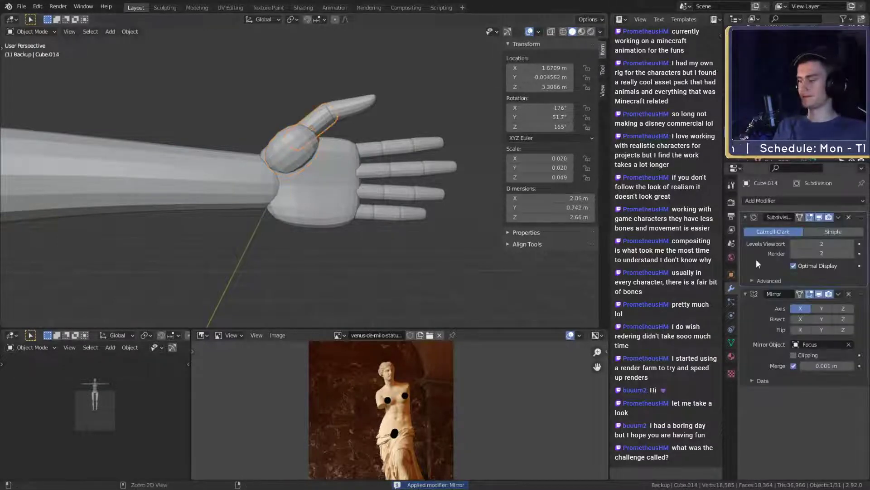
{"action": "left_click", "coordinate": [349, 107]}
{"action": "key", "text": "ctrl+a"}
{"action": "key", "text": "ctrl+a"}
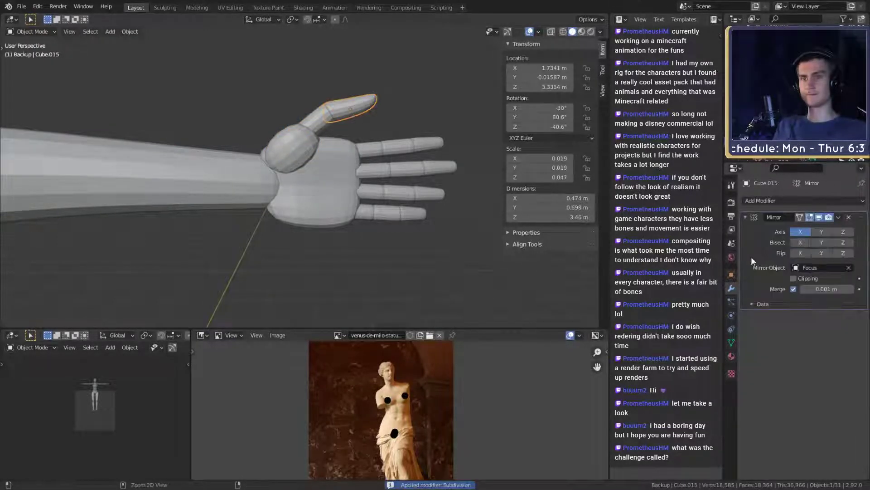
- Apply the Subdivision and Mirror modifiers to the palm
{"action": "left_click", "coordinate": [340, 198]}
{"action": "key", "text": "ctrl+a"}
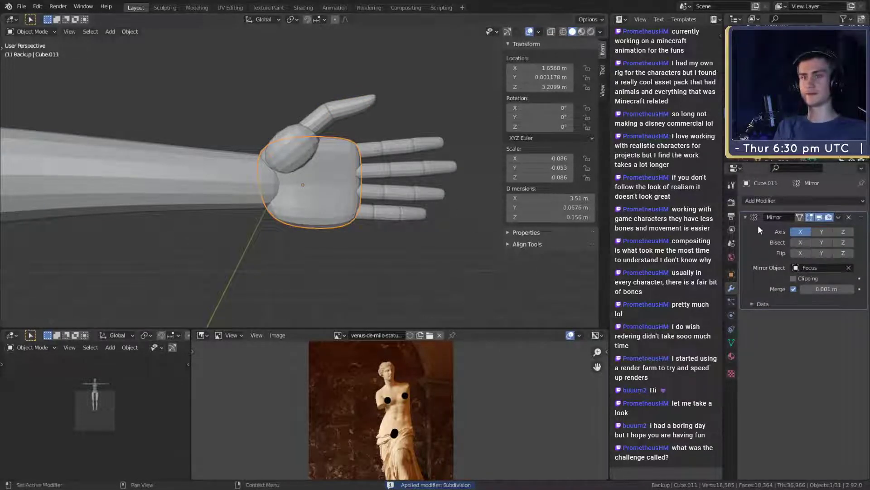
{"action": "key", "text": "ctrl+a"}
- Apply the Subdivision and Mirror modifiers to all three segments of the index finger
{"action": "left_click", "coordinate": [379, 154]}
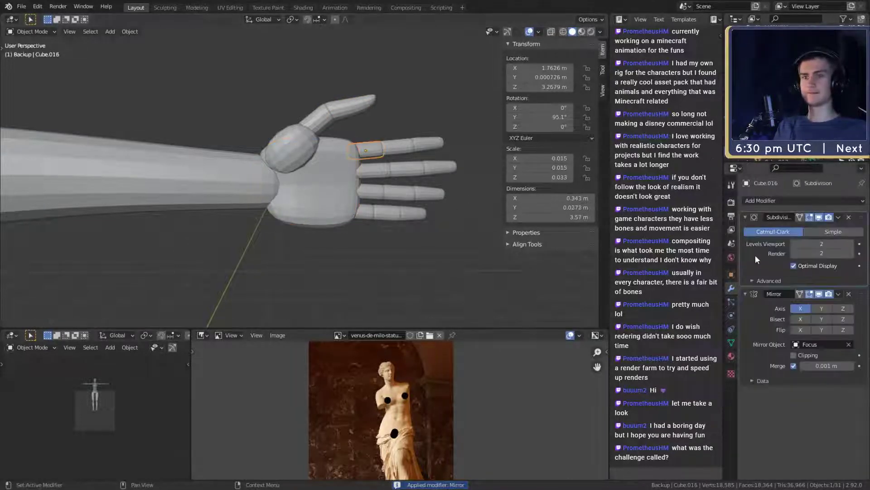
{"action": "key", "text": "ctrl+a"}
{"action": "key", "text": "ctrl+a"}
{"action": "left_click", "coordinate": [403, 150]}
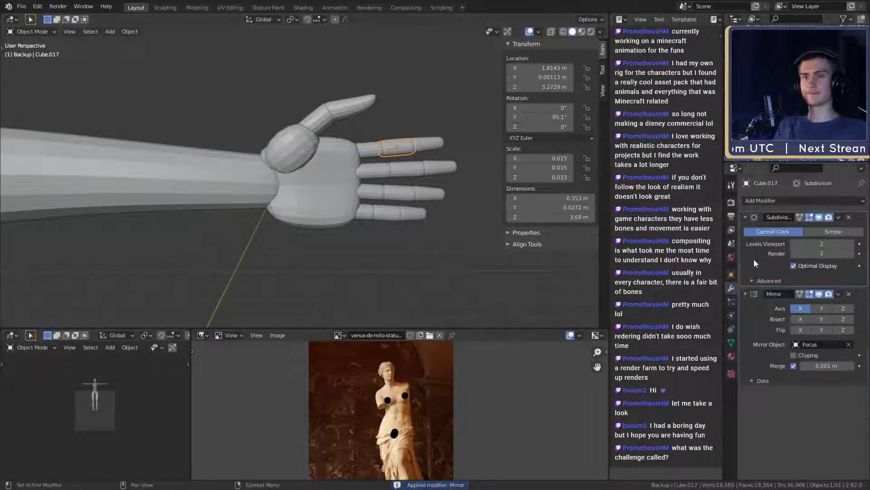
{"action": "key", "text": "ctrl+a"}
{"action": "key", "text": "ctrl+a"}
{"action": "left_click", "coordinate": [434, 144]}
{"action": "key", "text": "ctrl+a"}
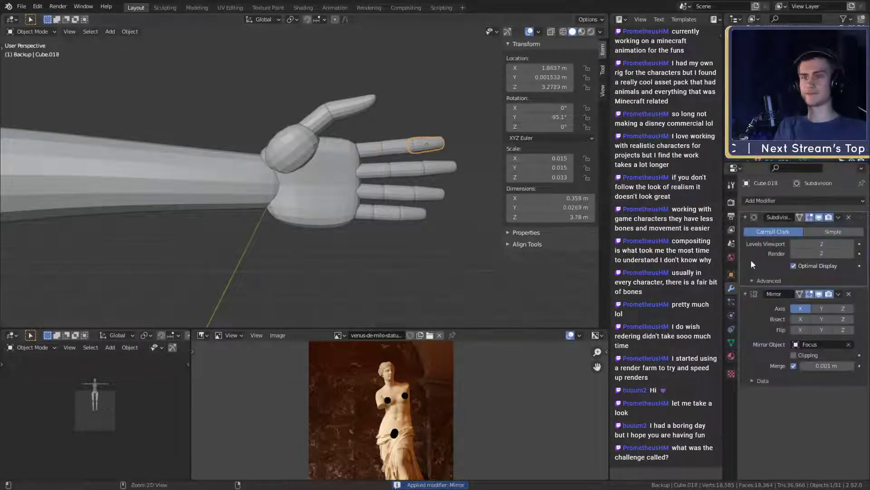
{"action": "key", "text": "ctrl+a"}
- Apply the Subdivision and Mirror modifiers to all three segments of the middle finger
{"action": "left_click", "coordinate": [369, 168]}
{"action": "key", "text": "ctrl+a"}
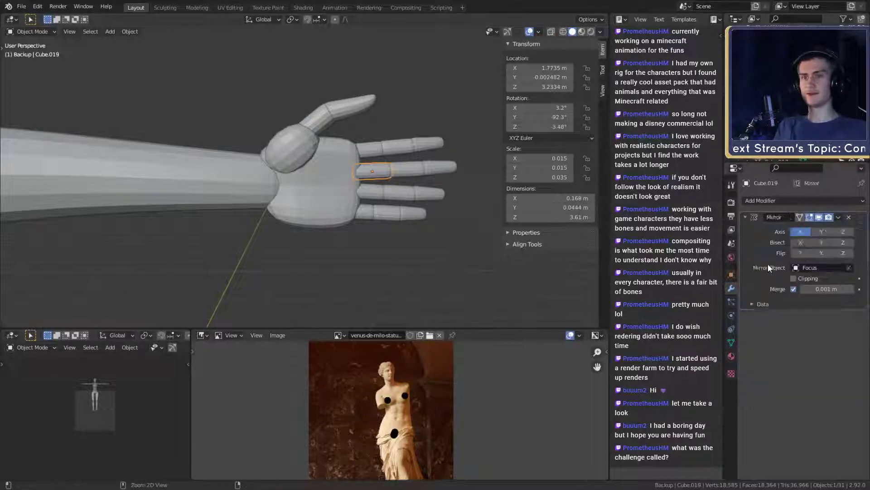
{"action": "key", "text": "ctrl+a"}
{"action": "left_click", "coordinate": [403, 175]}
{"action": "key", "text": "ctrl+a"}
{"action": "key", "text": "ctrl+a"}
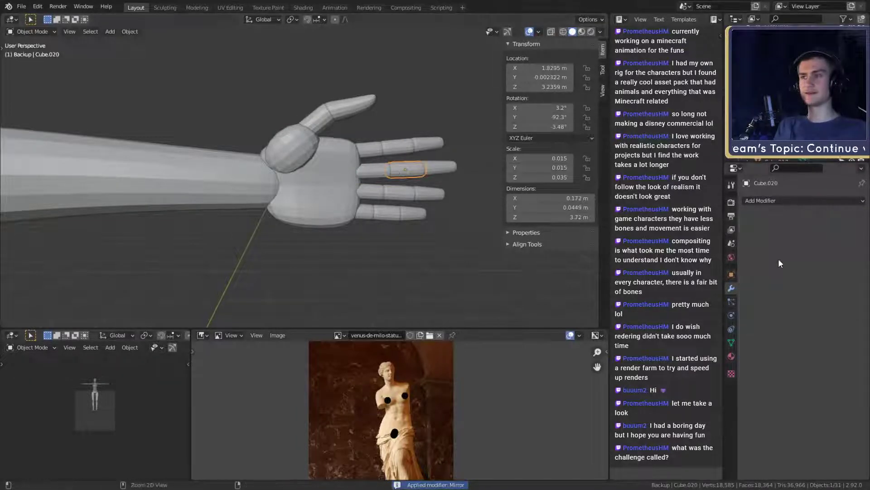
{"action": "left_click", "coordinate": [437, 166]}
{"action": "key", "text": "ctrl+a"}
{"action": "key", "text": "ctrl+a"}
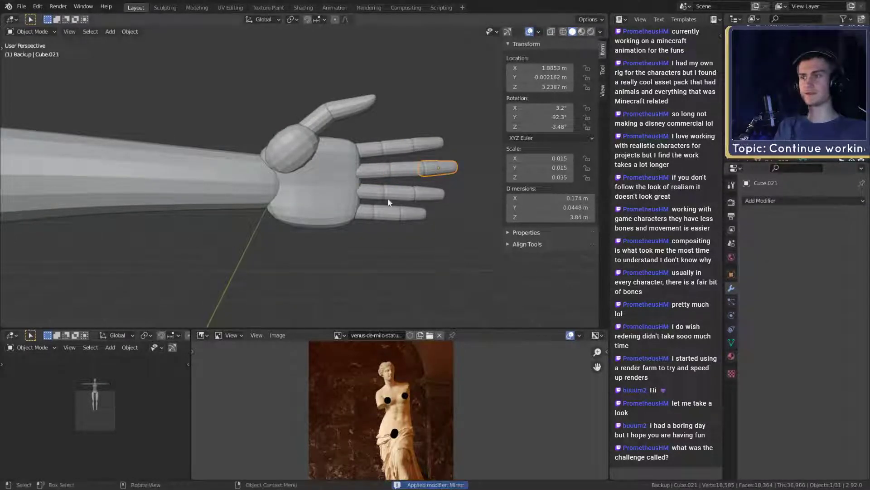
- Apply the Subdivision and Mirror modifiers to all three segments of the ring finger
{"action": "left_click", "coordinate": [367, 191]}
{"action": "key", "text": "ctrl+a"}
{"action": "key", "text": "ctrl+a"}
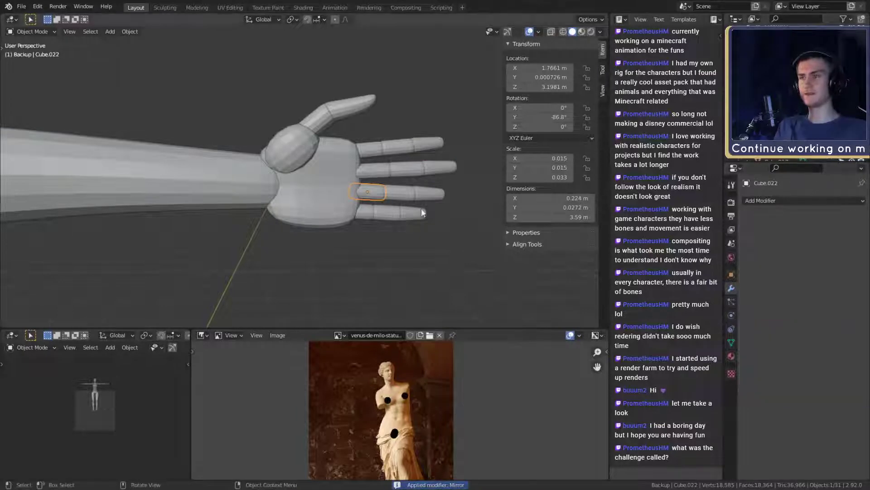
{"action": "left_click", "coordinate": [398, 193]}
{"action": "key", "text": "ctrl+a"}
{"action": "key", "text": "ctrl+a"}
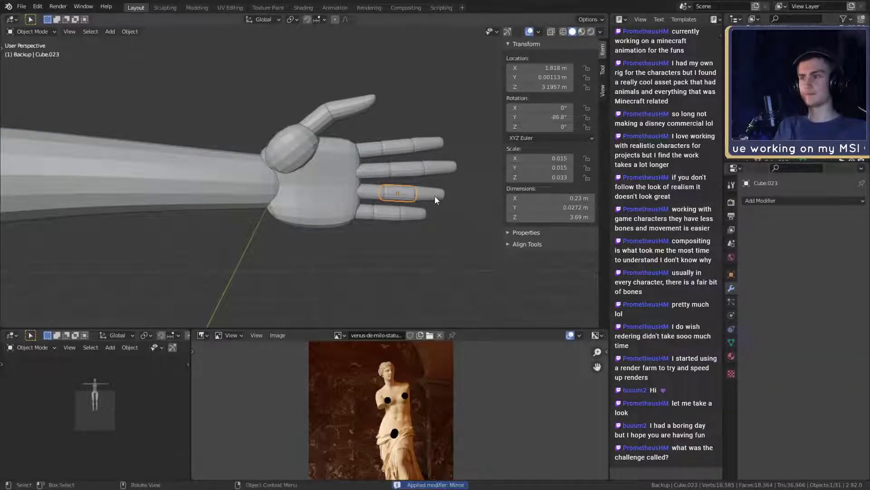
{"action": "left_click", "coordinate": [436, 194]}
{"action": "key", "text": "ctrl+a"}
{"action": "key", "text": "ctrl+a"}
- Apply the Subdivision and Mirror modifiers to all three segments of the little finger
{"action": "left_click", "coordinate": [360, 212]}
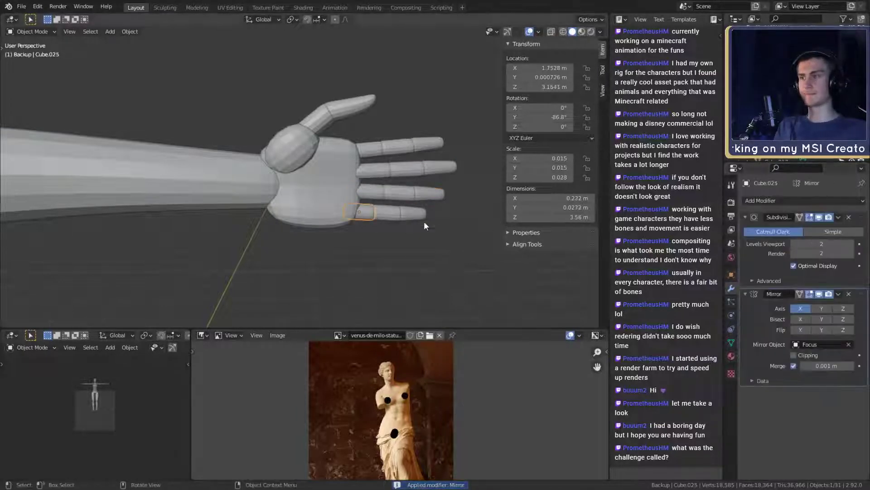
{"action": "key", "text": "ctrl+a"}
{"action": "key", "text": "ctrl+a"}
{"action": "left_click", "coordinate": [386, 213]}
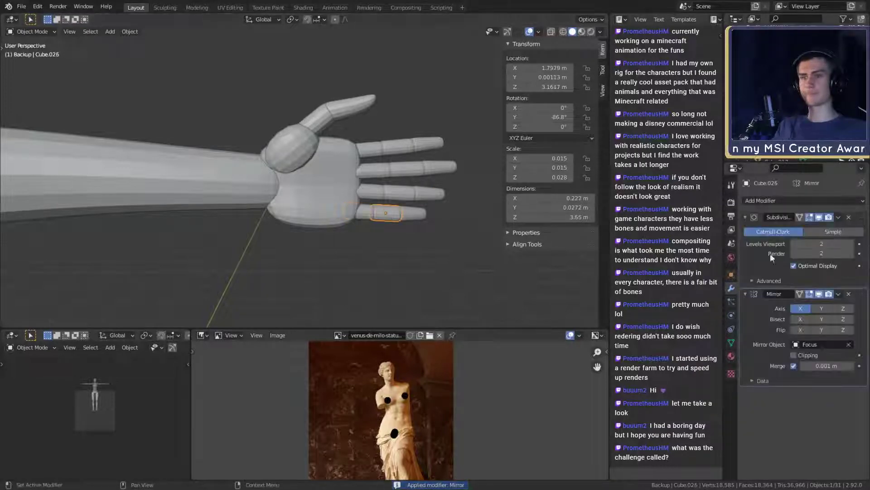
{"action": "key", "text": "ctrl+a"}
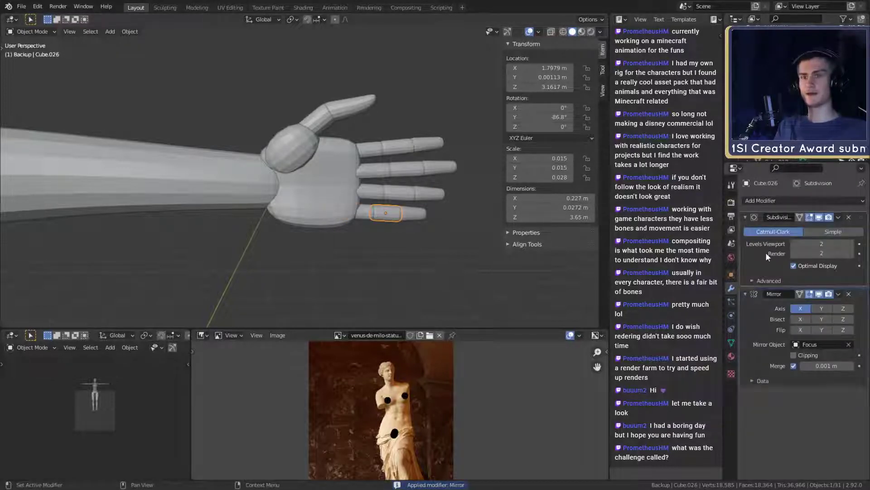
{"action": "key", "text": "ctrl+a"}
{"action": "left_click", "coordinate": [419, 218]}
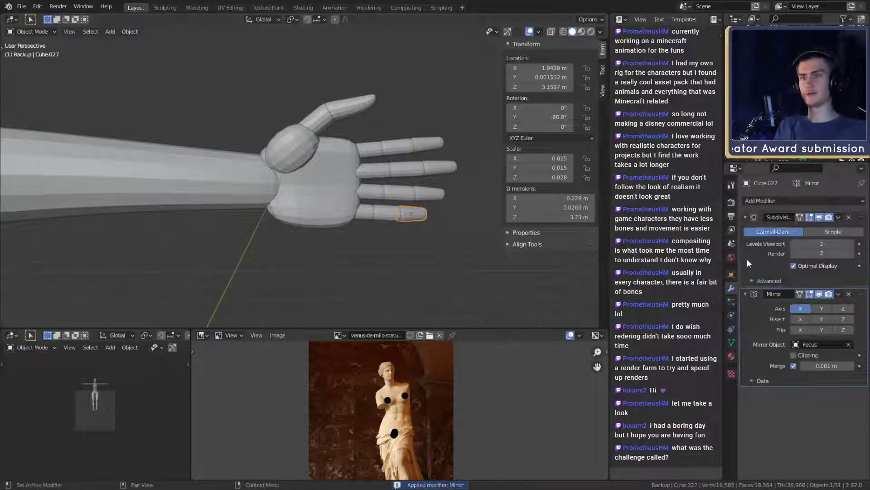
{"action": "key", "text": "ctrl+a"}
{"action": "key", "text": "ctrl+a"}
- Apply the Subdivision and Mirror modifiers to the shoulder pieces
{"action": "scroll", "coordinate": [357, 227], "scroll_direction": "down", "scroll_amount": 10}
{"action": "middle_click_drag", "start_coordinate": [358, 226], "coordinate": [360, 203], "text": "shift"}
{"action": "scroll", "coordinate": [431, 215], "scroll_direction": "up", "scroll_amount": 4}
{"action": "left_click", "coordinate": [277, 158]}
{"action": "scroll", "coordinate": [347, 207], "scroll_direction": "down", "scroll_amount": 5}
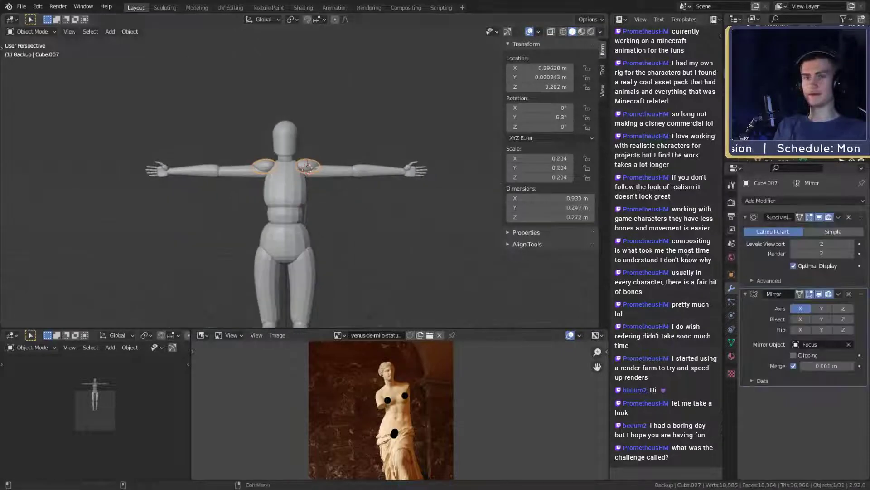
{"action": "key", "text": "ctrl+a"}
{"action": "key", "text": "ctrl+a"}
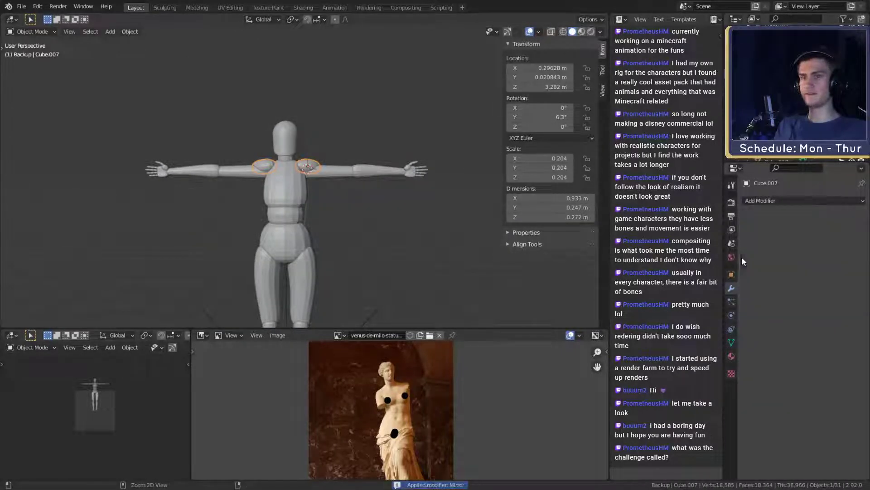
- Select the chest and examine the whole mannequin from the arms and torso down to the feet
{"action": "scroll", "coordinate": [366, 235], "scroll_direction": "down", "scroll_amount": 2}
{"action": "scroll", "coordinate": [362, 204], "scroll_direction": "up", "scroll_amount": 5}
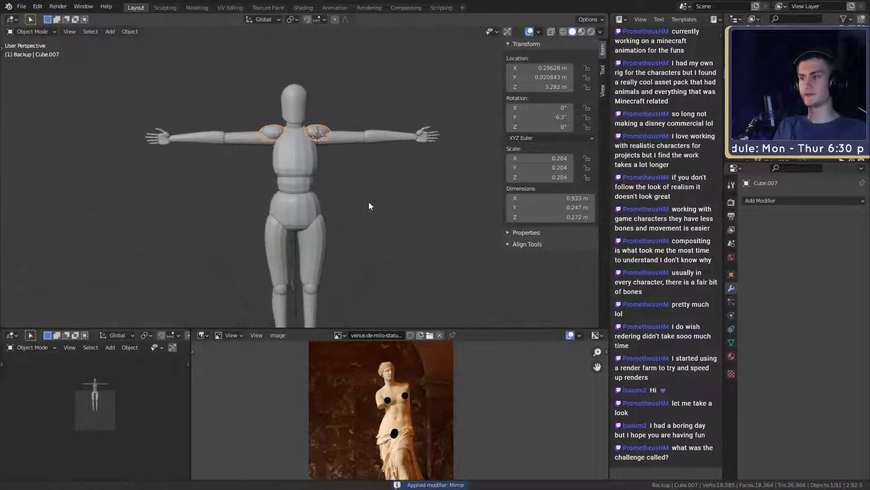
{"action": "scroll", "coordinate": [375, 203], "scroll_direction": "down", "scroll_amount": 1}
{"action": "left_click", "coordinate": [314, 162]}
{"action": "scroll", "coordinate": [314, 162], "scroll_direction": "down", "scroll_amount": 2}
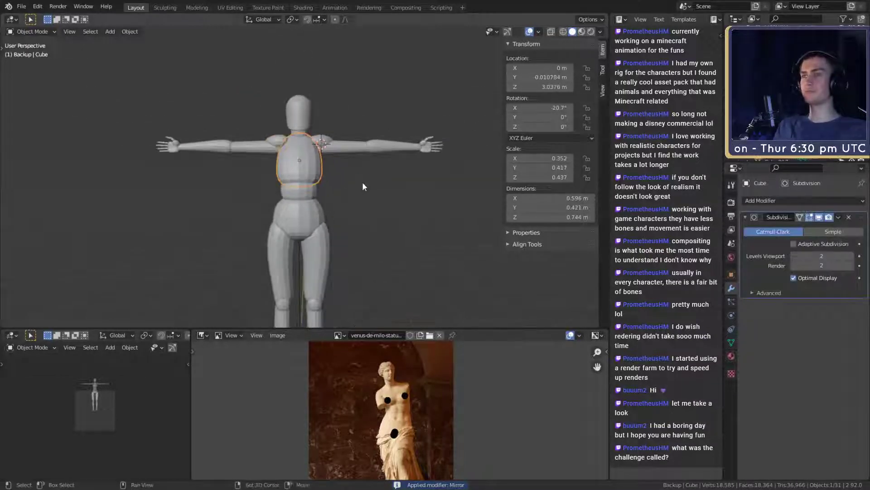
{"action": "scroll", "coordinate": [385, 238], "scroll_direction": "down", "scroll_amount": 2}
{"action": "mouse_move", "coordinate": [375, 223]}
{"action": "middle_mouse_down", "text": "shift"}
{"action": "mouse_move", "coordinate": [369, 181]}
{"action": "mouse_move", "coordinate": [385, 216]}
{"action": "mouse_move", "coordinate": [295, 227]}
{"action": "mouse_move", "coordinate": [388, 216]}
{"action": "middle_mouse_up", "text": "shift"}
{"action": "scroll", "coordinate": [382, 195], "scroll_direction": "up", "scroll_amount": 3}
{"action": "scroll", "coordinate": [366, 177], "scroll_direction": "up", "scroll_amount": 4}
{"action": "scroll", "coordinate": [384, 207], "scroll_direction": "down", "scroll_amount": 4}
{"action": "scroll", "coordinate": [375, 197], "scroll_direction": "up", "scroll_amount": 3}
{"action": "scroll", "coordinate": [388, 216], "scroll_direction": "down", "scroll_amount": 5}
{"action": "scroll", "coordinate": [374, 229], "scroll_direction": "up", "scroll_amount": 4}
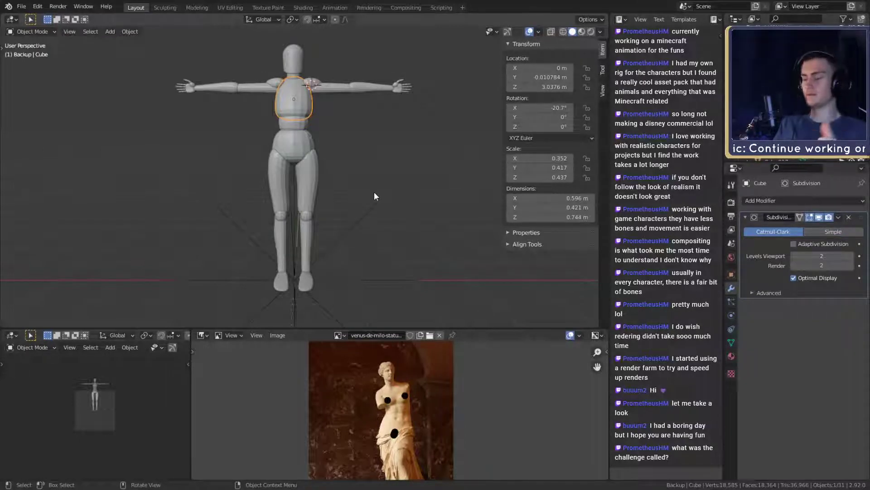
{"action": "scroll", "coordinate": [306, 167], "scroll_direction": "up", "scroll_amount": 4}
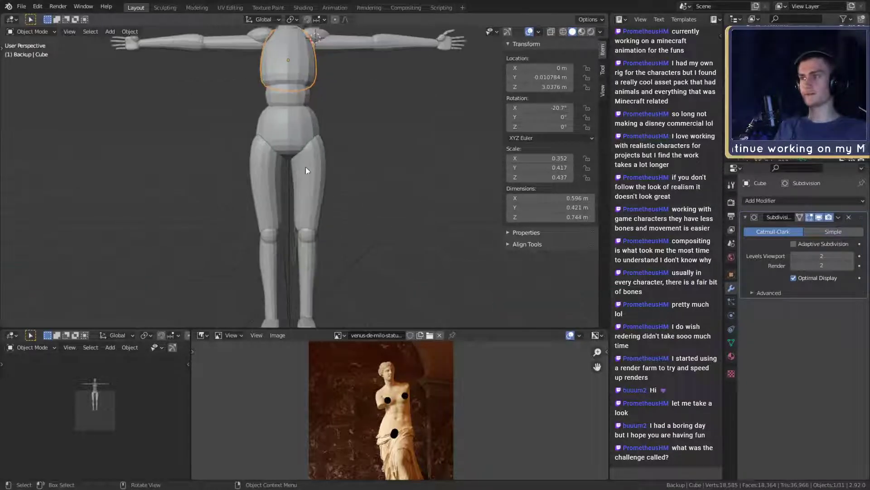
{"action": "middle_click_drag", "start_coordinate": [344, 225], "coordinate": [417, 210]}
{"action": "scroll", "coordinate": [383, 199], "scroll_direction": "down", "scroll_amount": 2}
{"action": "middle_click_drag", "start_coordinate": [371, 182], "coordinate": [358, 213], "text": "shift"}
{"action": "scroll", "coordinate": [359, 209], "scroll_direction": "up", "scroll_amount": 3}
{"action": "middle_click_drag", "start_coordinate": [356, 200], "coordinate": [370, 215], "text": "shift"}
- Separate all faces of the mirrored upper arm on the negative X side into their own object, using the Selection option
{"action": "left_click", "coordinate": [349, 170]}
{"action": "scroll", "coordinate": [365, 220], "scroll_direction": "up", "scroll_amount": 2}
{"action": "scroll", "coordinate": [374, 189], "scroll_direction": "up", "scroll_amount": 2}
{"action": "key", "text": "Tab"}
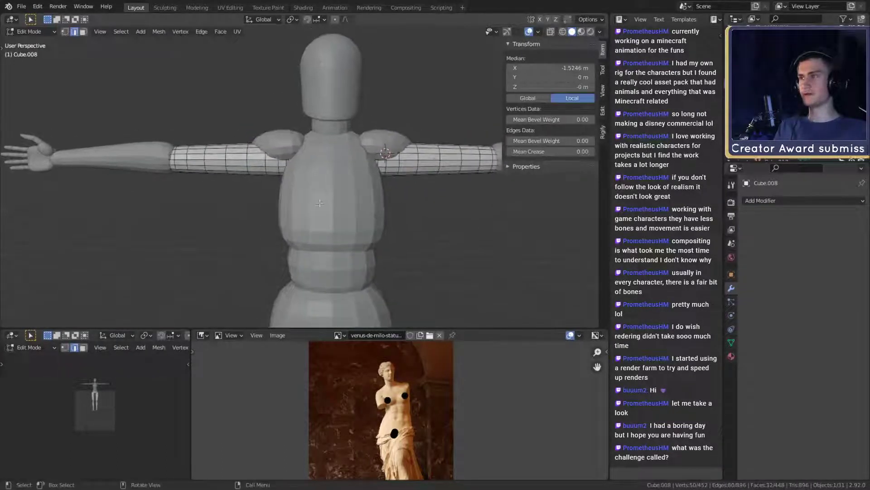
{"action": "key", "text": "alt+a"}
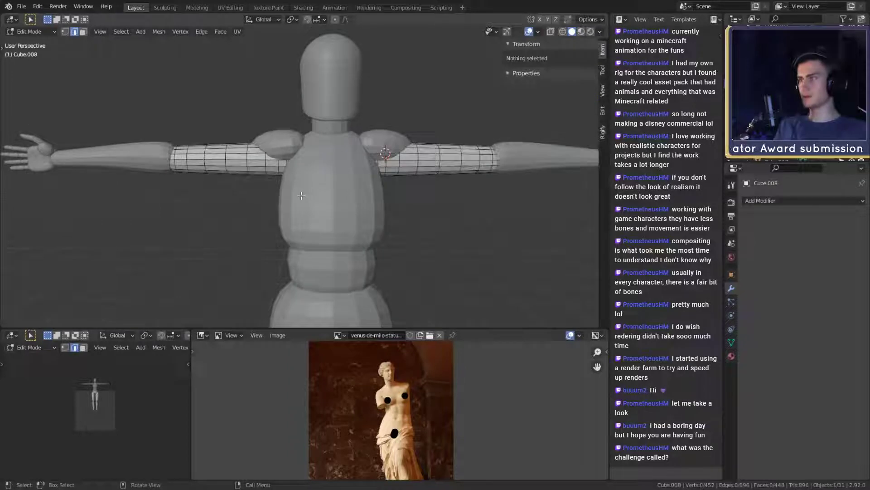
{"action": "left_click", "coordinate": [240, 155]}
{"action": "key", "text": "3"}
{"action": "left_click", "coordinate": [239, 156]}
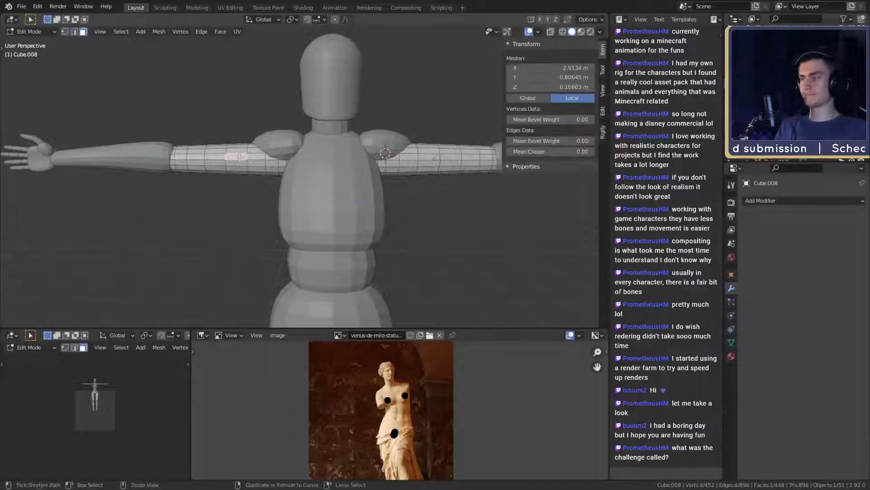
{"action": "key", "text": "ctrl+KP_Add"}
{"action": "key", "text": "ctrl+KP_Add"}
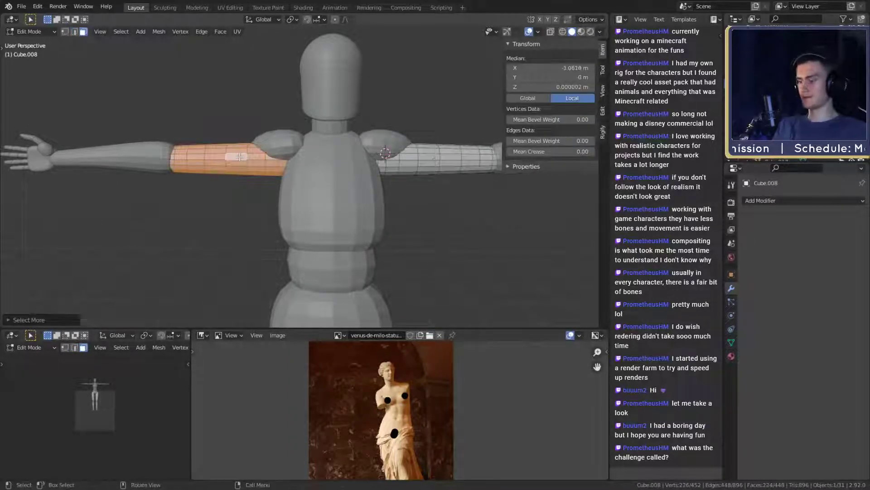
{"action": "key", "text": "p"}
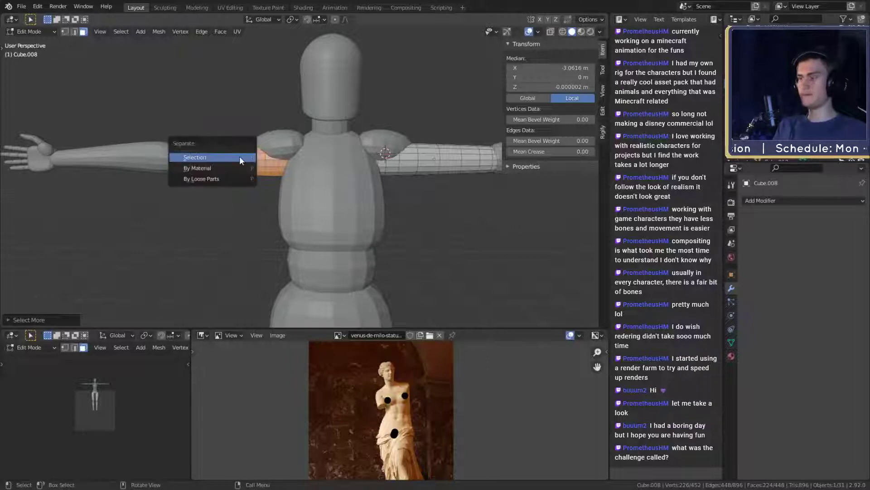
{"action": "left_click", "coordinate": [191, 155]}
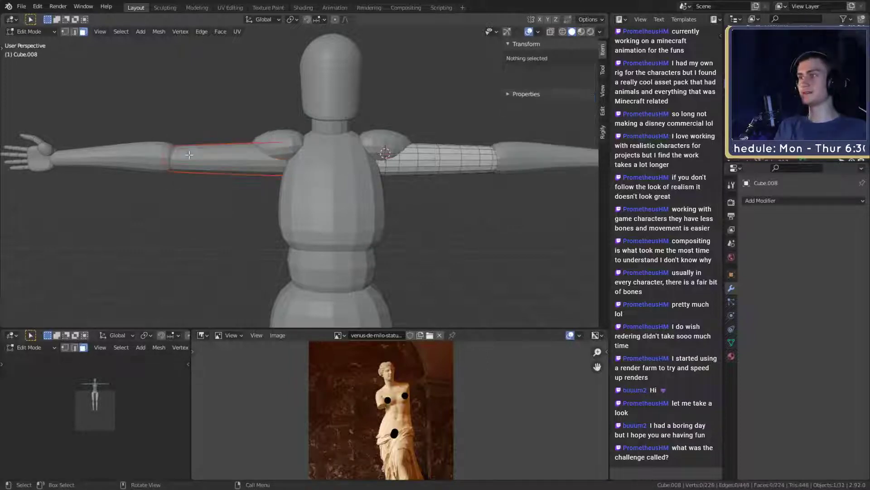
{"action": "key", "text": "Tab"}
- Select the remaining upper arm on the positive X side as an individual object
{"action": "middle_click_drag", "start_coordinate": [336, 199], "coordinate": [363, 205]}
{"action": "left_click", "coordinate": [429, 221]}
{"action": "left_click", "coordinate": [409, 159]}
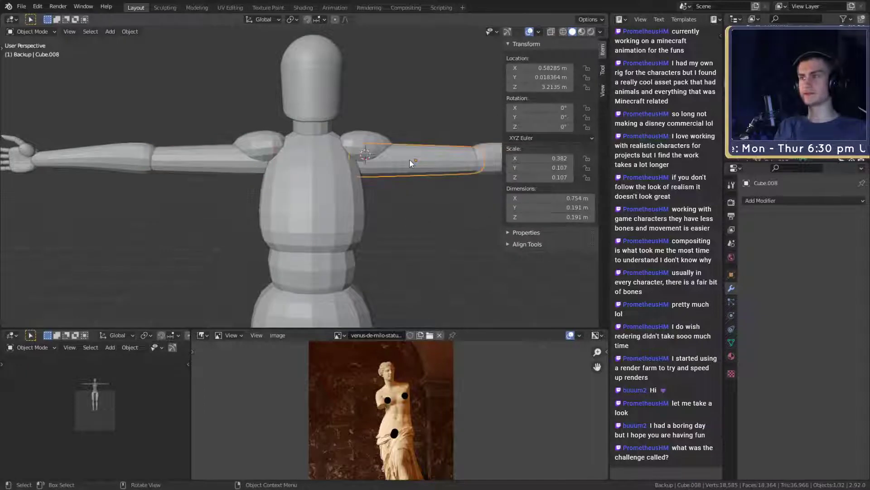
- Apply the Subdivision and Mirror modifiers to the thighs and the knee joints
{"action": "left_click", "coordinate": [203, 164]}
{"action": "middle_click_drag", "start_coordinate": [202, 163], "coordinate": [337, 145]}
{"action": "left_click", "coordinate": [337, 146]}
{"action": "scroll", "coordinate": [330, 167], "scroll_direction": "down", "scroll_amount": 3}
{"action": "middle_click_drag", "start_coordinate": [320, 193], "coordinate": [403, 110], "text": "shift"}
{"action": "left_click", "coordinate": [308, 204]}
{"action": "left_click", "coordinate": [766, 260]}
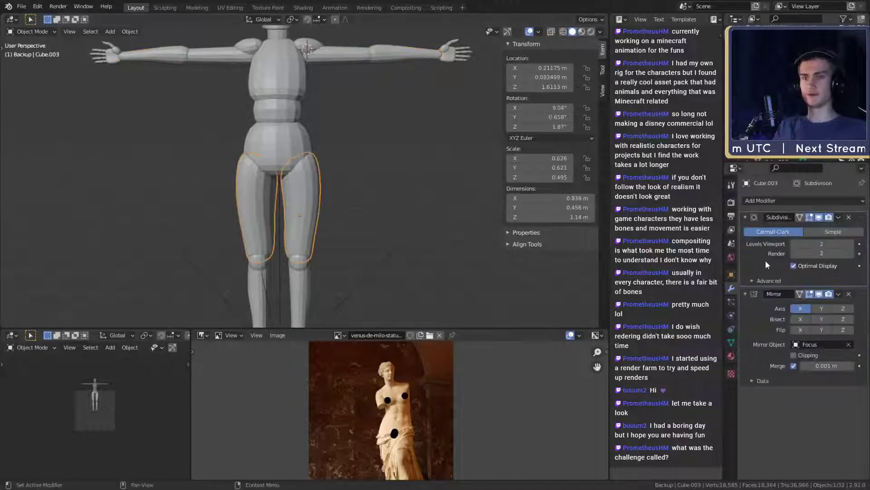
{"action": "key", "text": "ctrl+a"}
{"action": "left_click", "coordinate": [299, 265]}
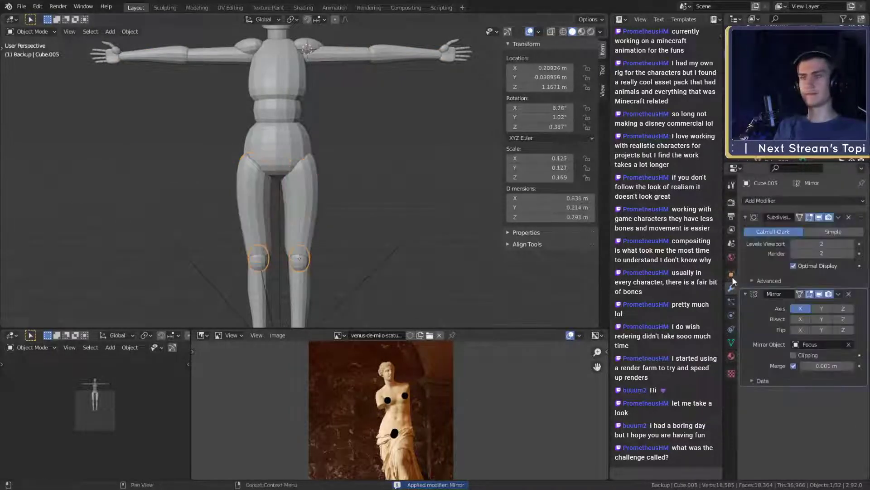
{"action": "key", "text": "ctrl+a"}
{"action": "key", "text": "ctrl+a"}
- Apply the Subdivision and Mirror modifiers to the lower legs and the feet
{"action": "middle_click_drag", "start_coordinate": [311, 283], "coordinate": [335, 164], "text": "shift"}
{"action": "left_click", "coordinate": [319, 226]}
{"action": "left_click", "coordinate": [755, 258]}
{"action": "key", "text": "ctrl+a"}
{"action": "key", "text": "ctrl+a"}
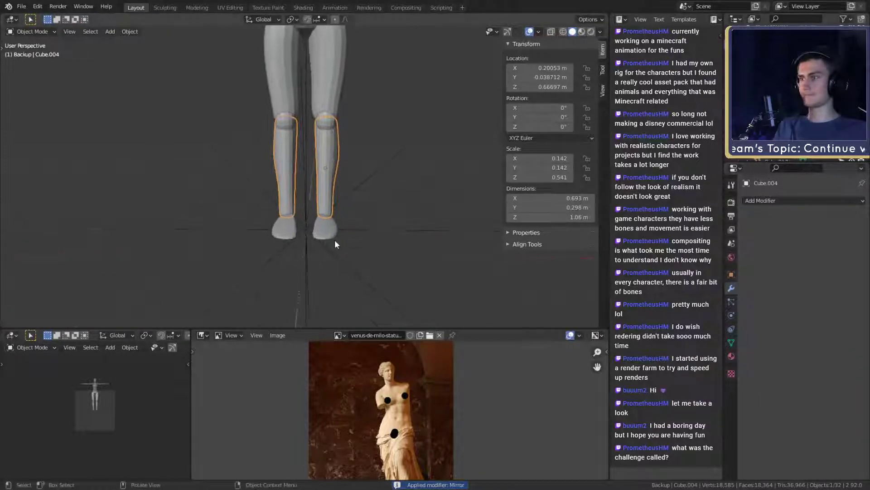
{"action": "left_click", "coordinate": [333, 235]}
{"action": "left_click", "coordinate": [757, 253]}
{"action": "key", "text": "ctrl+a"}
{"action": "key", "text": "ctrl+a"}
- Separate all faces of the forearm on the positive X side into their own object, using the Selection option
{"action": "scroll", "coordinate": [418, 153], "scroll_direction": "down", "scroll_amount": 4}
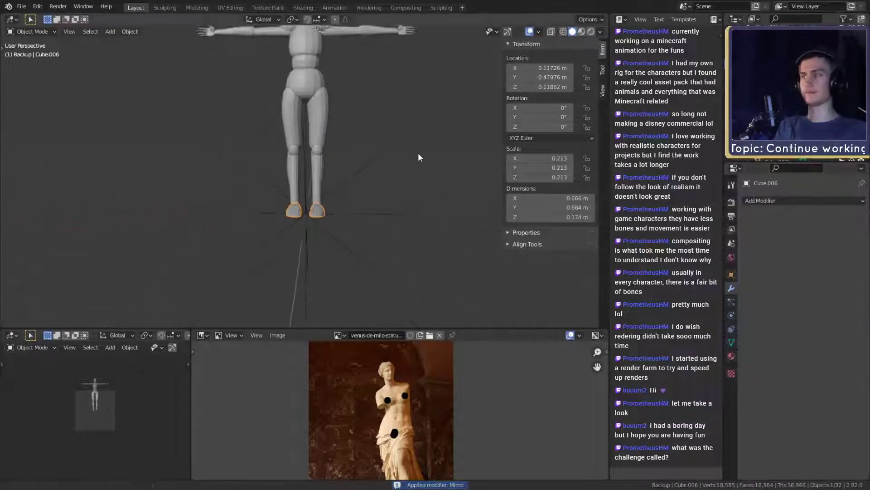
{"action": "middle_click_drag", "start_coordinate": [418, 153], "coordinate": [408, 247], "text": "shift"}
{"action": "scroll", "coordinate": [402, 186], "scroll_direction": "up", "scroll_amount": 2}
{"action": "scroll", "coordinate": [403, 186], "scroll_direction": "up", "scroll_amount": 4}
{"action": "left_click", "coordinate": [326, 164]}
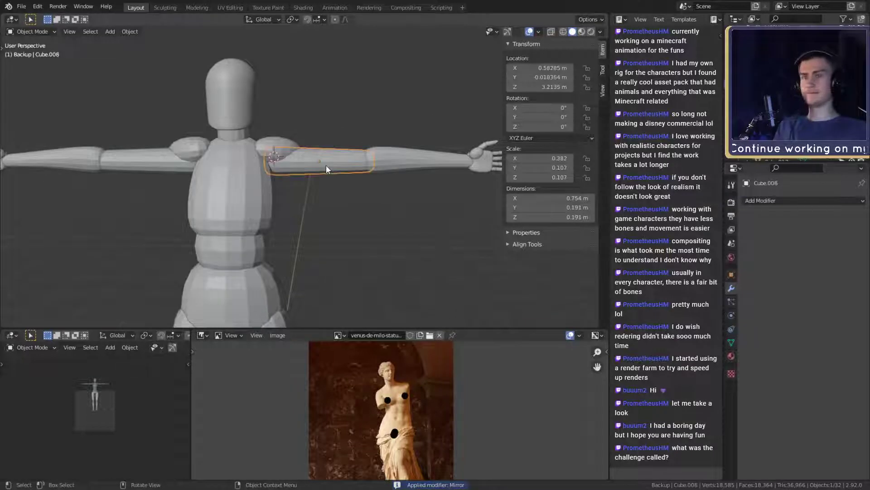
{"action": "left_click", "coordinate": [372, 169]}
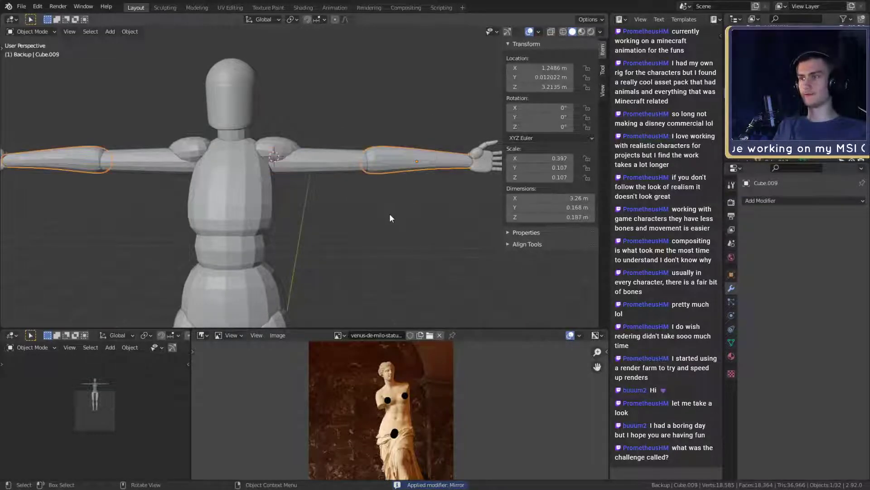
{"action": "key", "text": "Tab"}
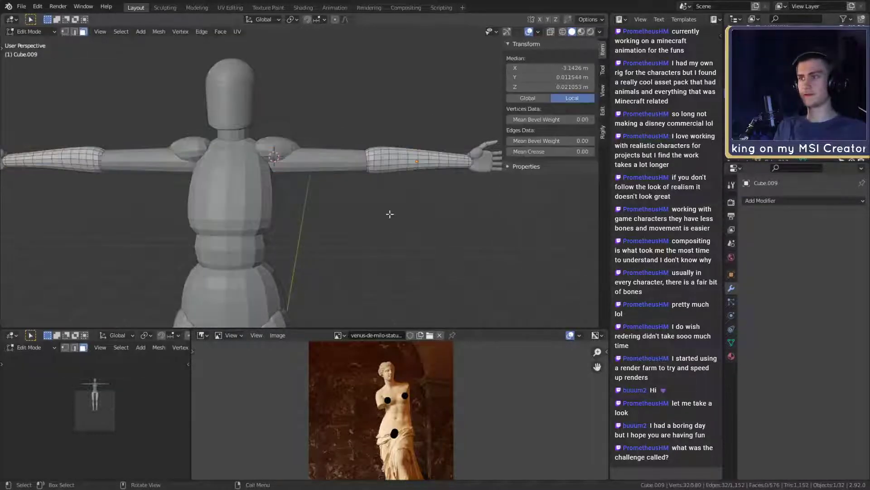
{"action": "left_click", "coordinate": [389, 163]}
{"action": "key", "text": "ctrl+KP_Add"}
{"action": "key", "text": "ctrl+KP_Add"}
{"action": "key", "text": "ctrl+KP_Add"}
{"action": "key", "text": "ctrl+KP_Add"}
{"action": "key", "text": "ctrl+KP_Add"}
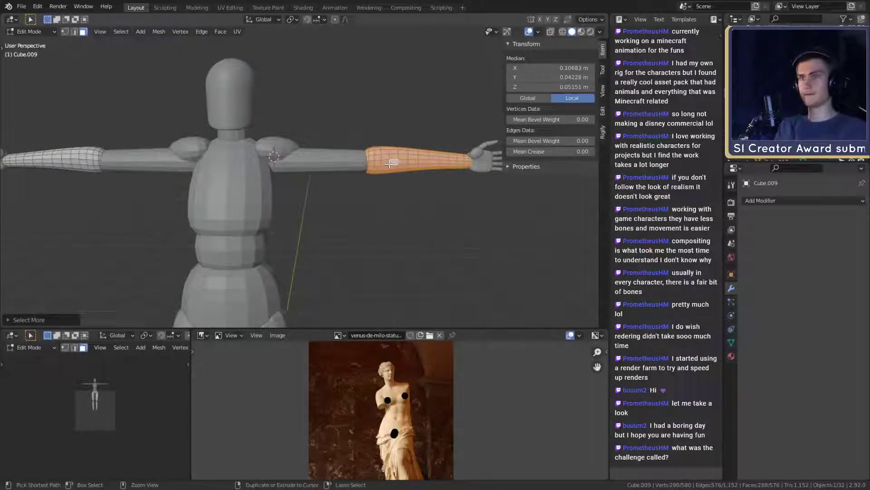
{"action": "key", "text": "p"}
{"action": "left_click", "coordinate": [389, 164]}
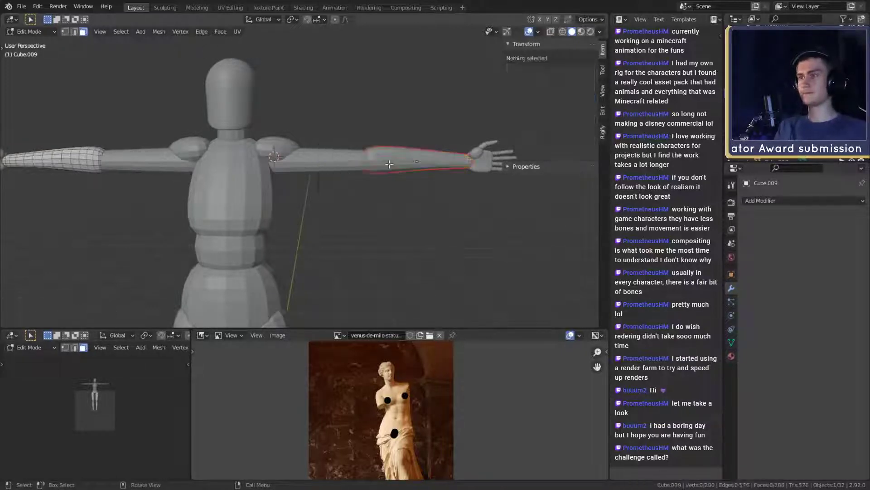
{"action": "key", "text": "Tab"}
{"action": "middle_click_drag", "start_coordinate": [365, 203], "coordinate": [333, 203], "text": "shift"}
{"action": "left_click", "coordinate": [364, 161]}
- Separate all faces of the palm on the positive X side into their own object by Selection
{"action": "middle_click_drag", "start_coordinate": [408, 191], "coordinate": [241, 206], "text": "shift"}
{"action": "scroll", "coordinate": [245, 211], "scroll_direction": "up", "scroll_amount": 2}
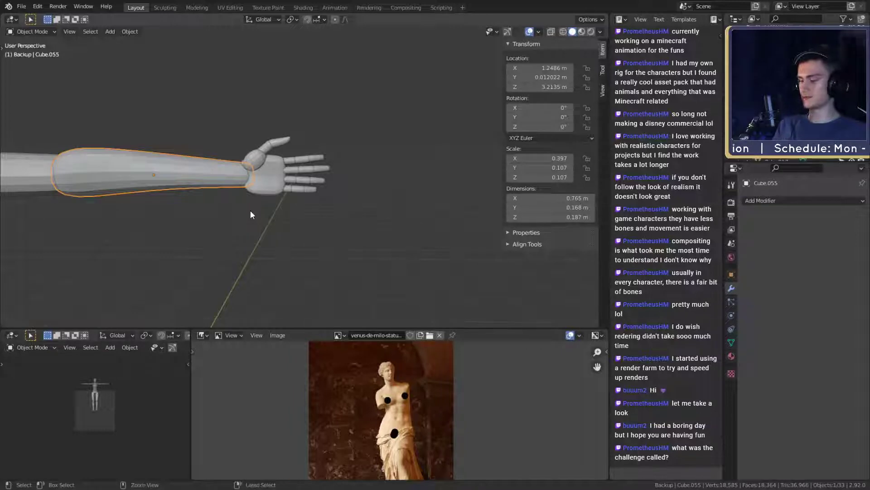
{"action": "scroll", "coordinate": [328, 184], "scroll_direction": "up", "scroll_amount": 3}
{"action": "left_click", "coordinate": [345, 192]}
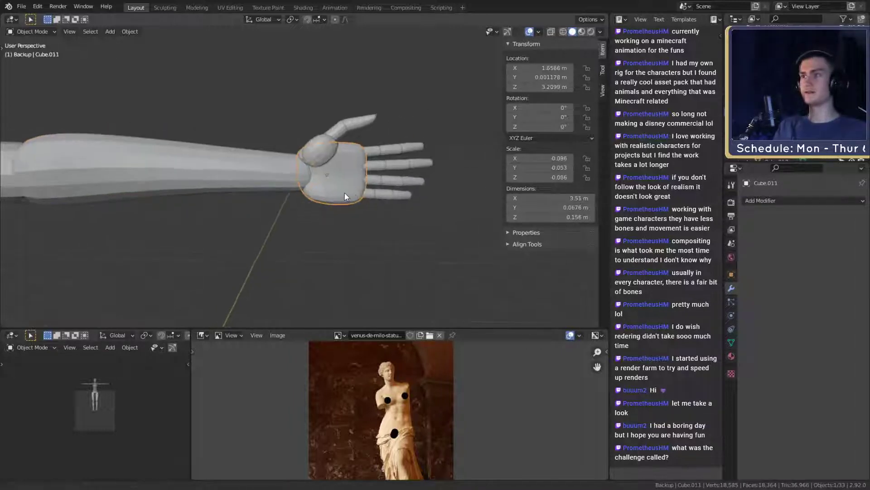
{"action": "middle_click_drag", "start_coordinate": [344, 193], "coordinate": [322, 195], "text": "shift"}
{"action": "scroll", "coordinate": [321, 195], "scroll_direction": "down", "scroll_amount": 7}
{"action": "scroll", "coordinate": [322, 194], "scroll_direction": "up", "scroll_amount": 5}
{"action": "key", "text": "Tab"}
{"action": "scroll", "coordinate": [322, 195], "scroll_direction": "up", "scroll_amount": 5}
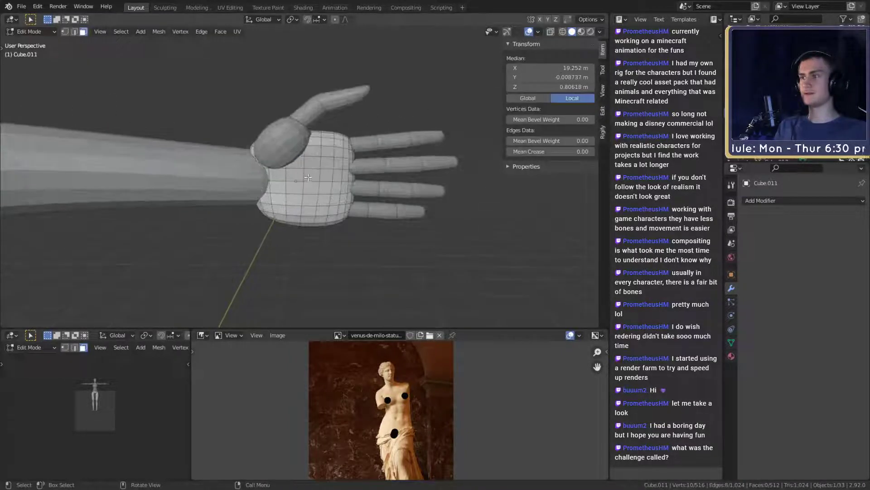
{"action": "left_click", "coordinate": [308, 177]}
{"action": "key", "text": "ctrl+KP_Add"}
{"action": "key", "text": "ctrl+KP_Add"}
{"action": "key", "text": "ctrl+KP_Add"}
{"action": "key", "text": "ctrl+KP_Add"}
{"action": "key", "text": "ctrl+KP_Add"}
{"action": "key", "text": "ctrl+KP_Add"}
{"action": "key", "text": "ctrl+KP_Add"}
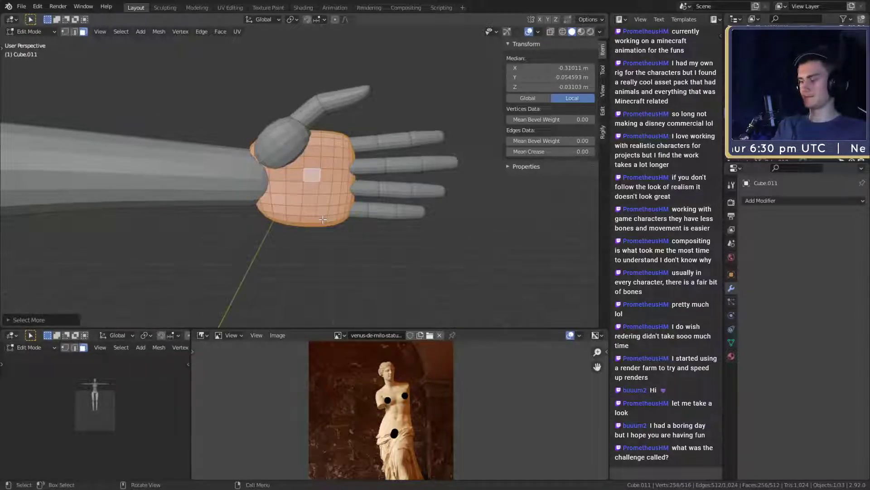
{"action": "key", "text": "p"}
{"action": "left_click", "coordinate": [322, 219]}
{"action": "key", "text": "Tab"}
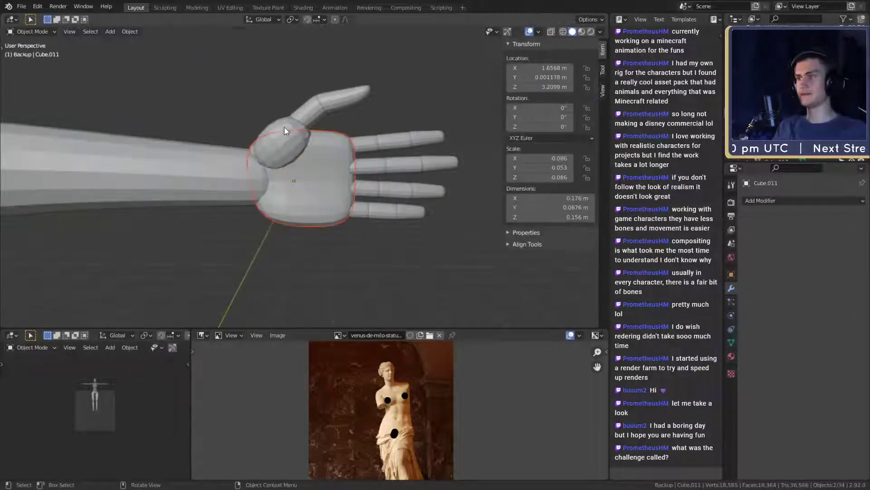
- Separate the rounded thumb base of the positive X hand from its mirrored counterpart by Selection
{"action": "left_click", "coordinate": [285, 128]}
{"action": "key", "text": "Tab"}
{"action": "left_click", "coordinate": [291, 136]}
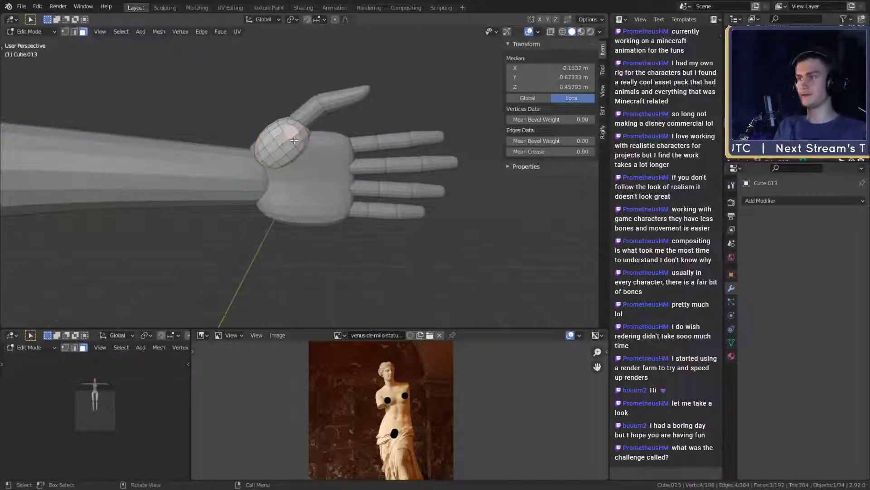
{"action": "key", "text": "ctrl+KP_Add"}
{"action": "key", "text": "ctrl+KP_Add"}
{"action": "key", "text": "ctrl+KP_Add"}
{"action": "scroll", "coordinate": [294, 141], "scroll_direction": "down", "scroll_amount": 6}
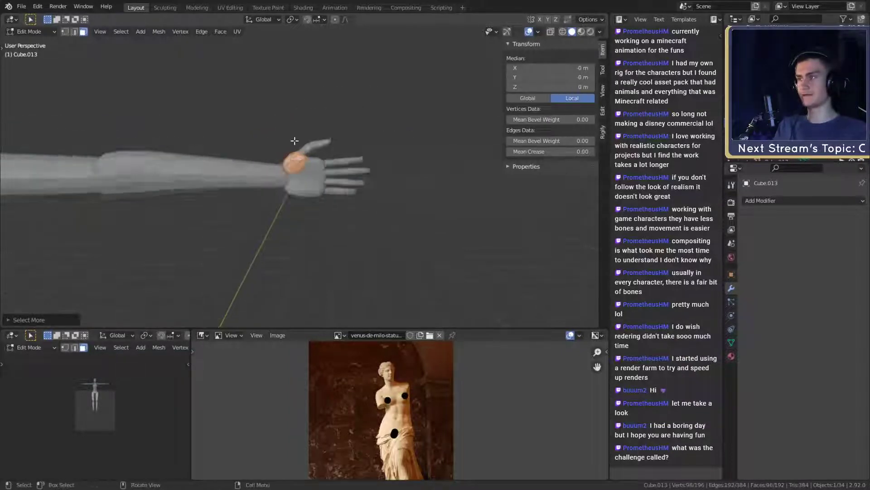
{"action": "scroll", "coordinate": [295, 143], "scroll_direction": "up", "scroll_amount": 6}
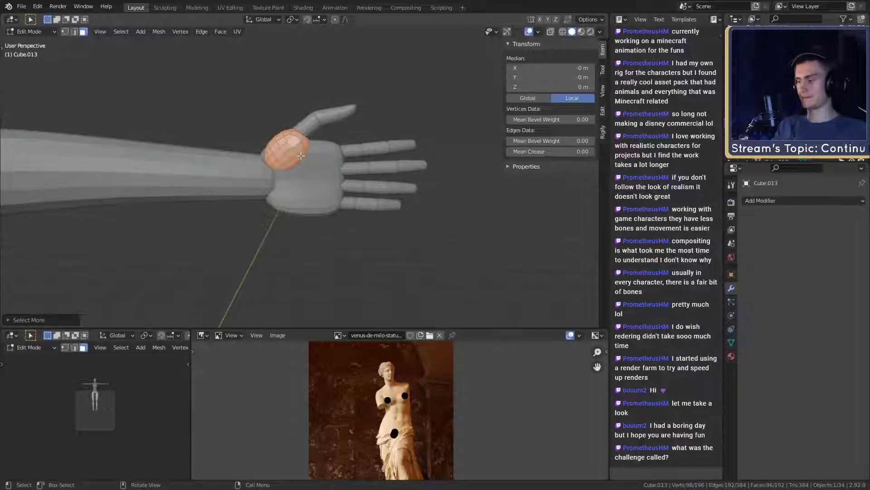
{"action": "key", "text": "p"}
{"action": "left_click", "coordinate": [300, 155]}
{"action": "key", "text": "Tab"}
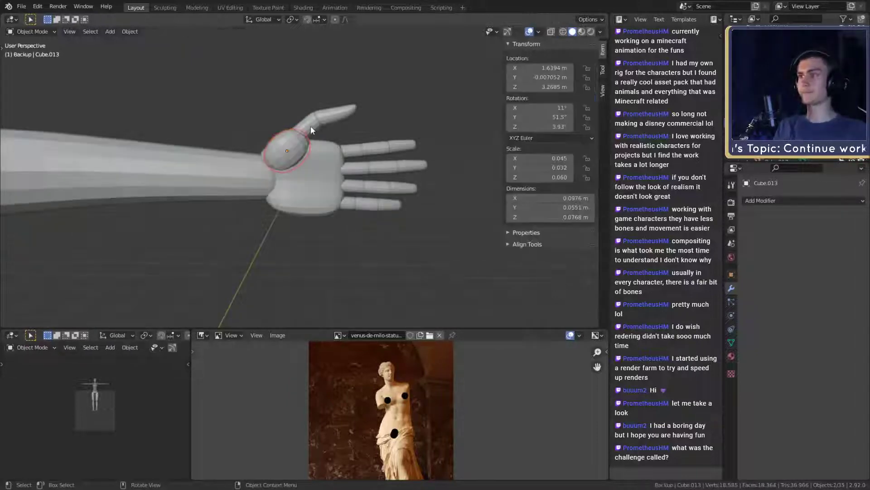
- Separate the thumb's lower segment on the positive X hand into its own object by Selection
{"action": "left_click", "coordinate": [311, 126]}
{"action": "key", "text": "Tab"}
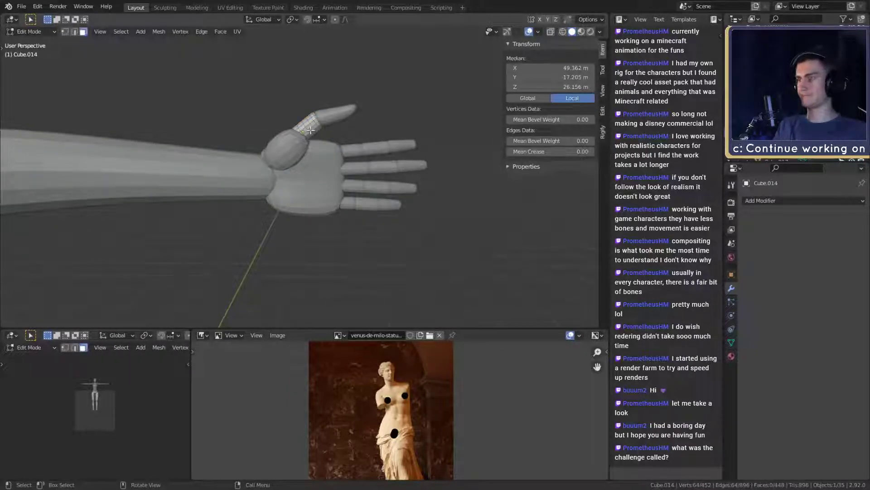
{"action": "key", "text": "ctrl+KP_Add"}
{"action": "key", "text": "ctrl+KP_Add"}
{"action": "key", "text": "ctrl+KP_Add"}
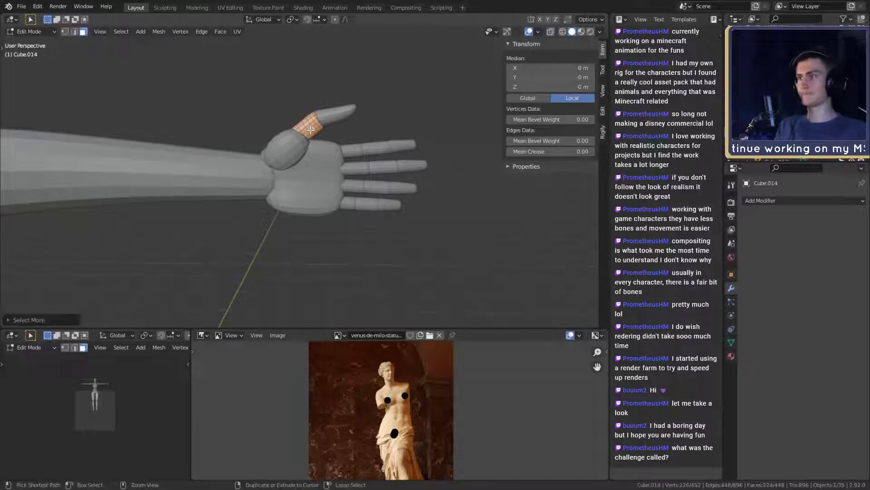
{"action": "key", "text": "p"}
{"action": "left_click", "coordinate": [310, 129]}
{"action": "key", "text": "Tab"}
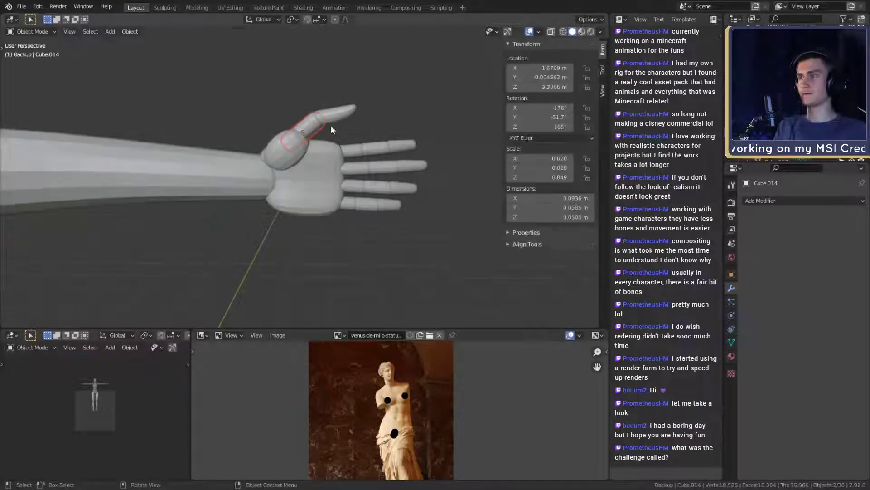
- Separate the thumb tip on the positive X hand into its own object by Selection
{"action": "left_click", "coordinate": [331, 124]}
{"action": "key", "text": "Tab"}
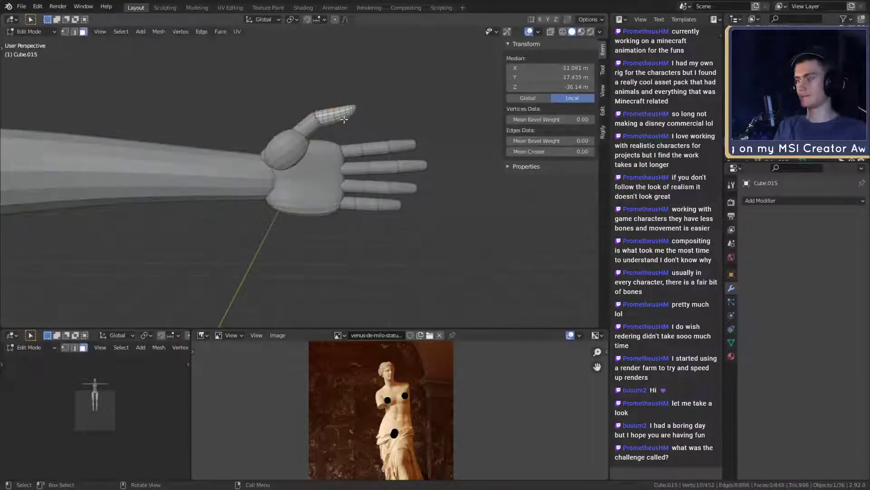
{"action": "key", "text": "ctrl+KP_Add"}
{"action": "key", "text": "ctrl+KP_Add"}
{"action": "key", "text": "ctrl+KP_Add"}
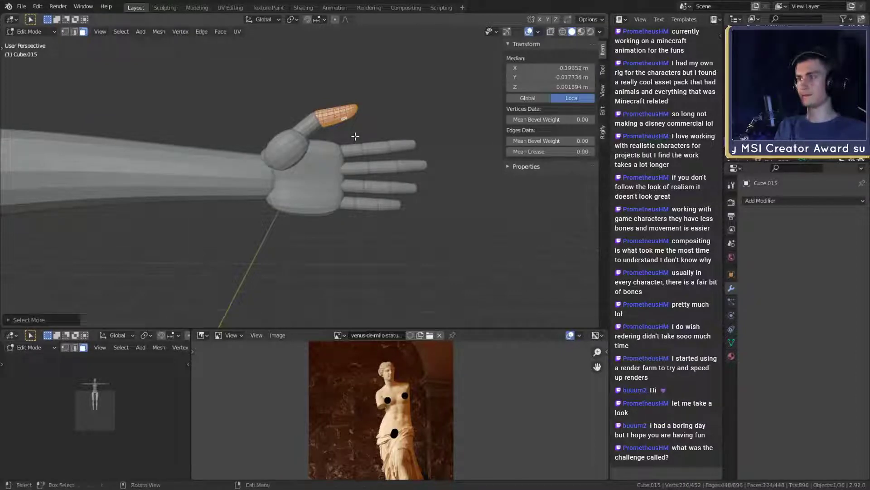
{"action": "key", "text": "p"}
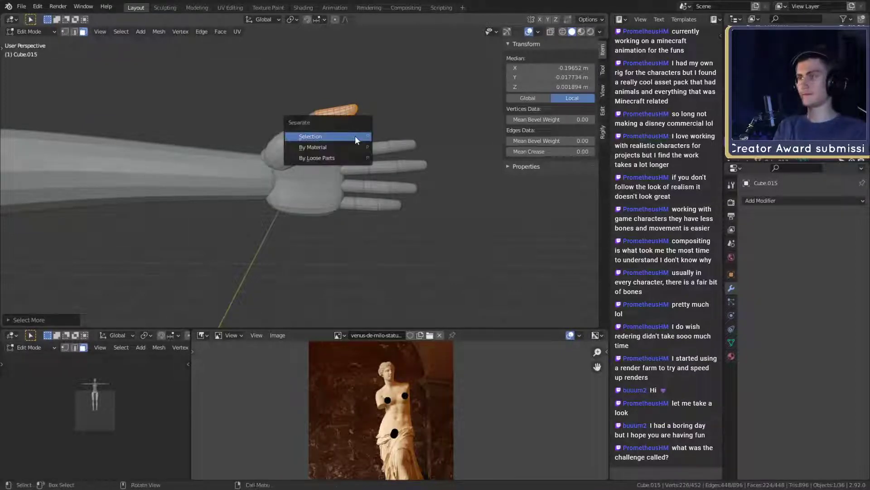
{"action": "left_click", "coordinate": [355, 135]}
{"action": "key", "text": "Tab"}
- Separate the index finger's base segment on the positive X hand into its own object by Selection
{"action": "left_click", "coordinate": [362, 154]}
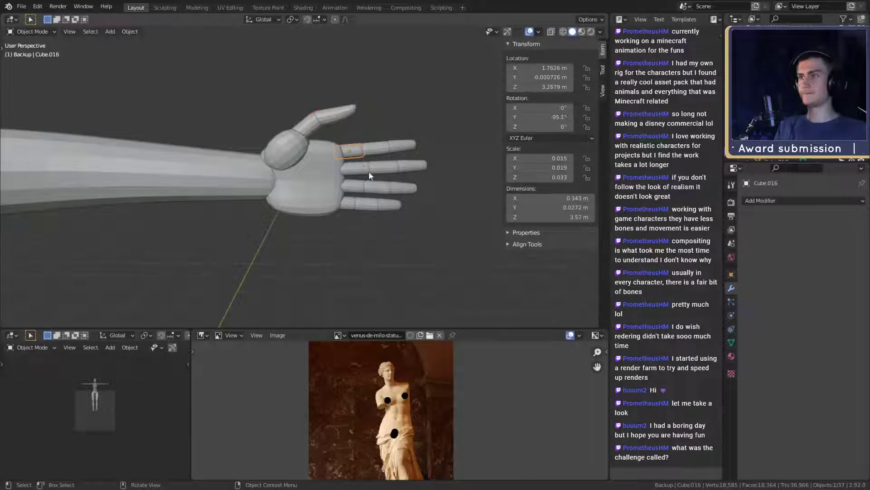
{"action": "key", "text": "Tab"}
{"action": "key", "text": "ctrl+KP_Add"}
{"action": "key", "text": "ctrl+KP_Add"}
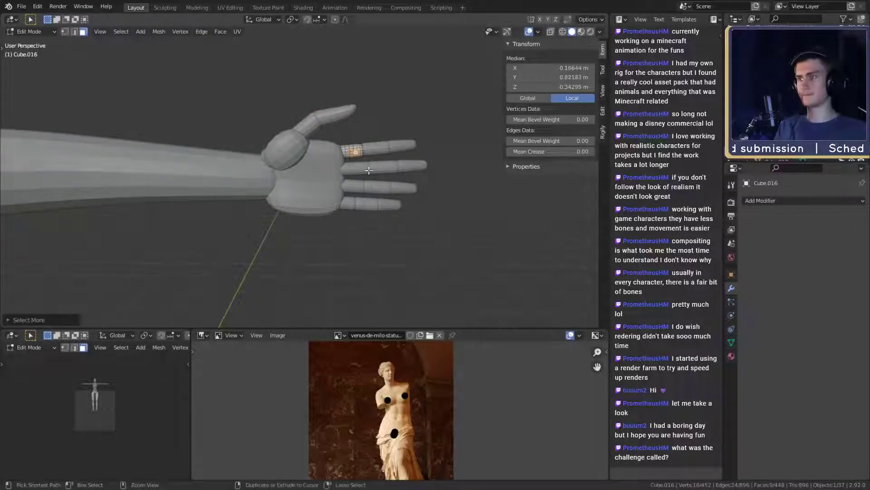
{"action": "key", "text": "p"}
{"action": "left_click", "coordinate": [368, 172]}
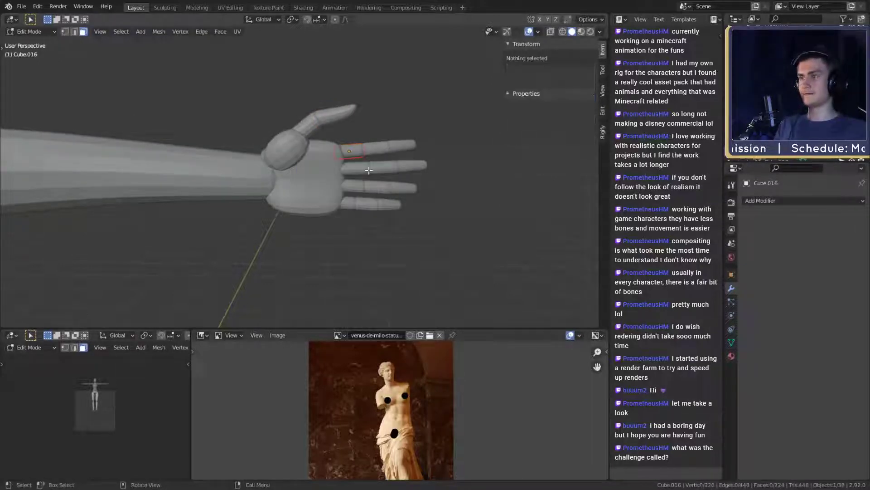
{"action": "key", "text": "Tab"}
- Separate the index finger's middle segment on the positive X hand into its own object by Selection
{"action": "key", "text": "Tab"}
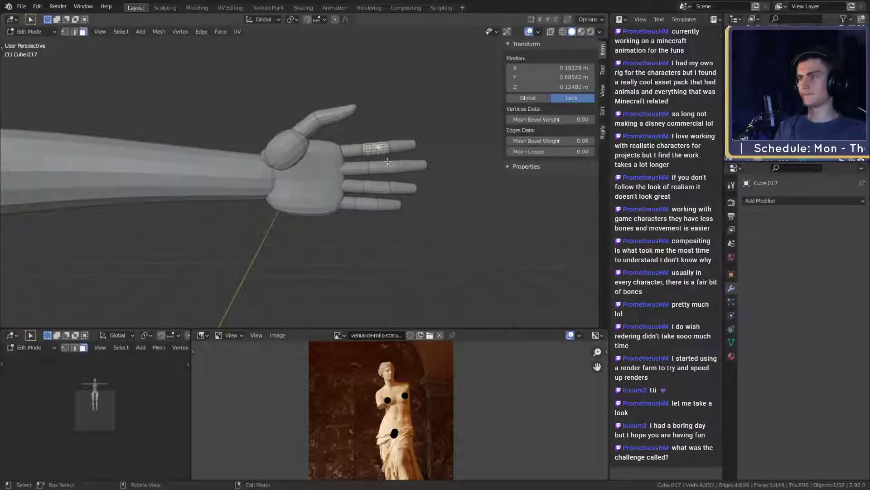
{"action": "key", "text": "ctrl+KP_Add"}
{"action": "key", "text": "ctrl+KP_Add"}
{"action": "key", "text": "ctrl+KP_Add"}
{"action": "key", "text": "ctrl+KP_Add"}
{"action": "key", "text": "ctrl+KP_Add"}
{"action": "key", "text": "ctrl+KP_Add"}
{"action": "key", "text": "ctrl+KP_Add"}
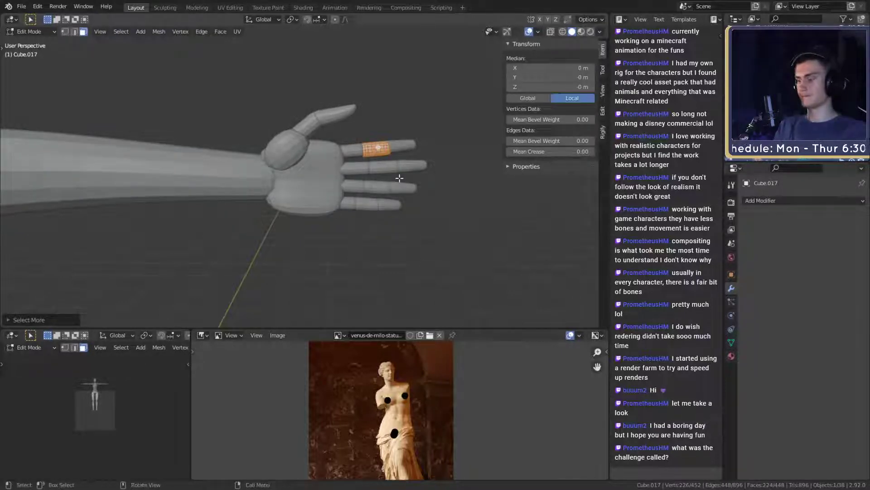
{"action": "key", "text": "p"}
{"action": "left_click", "coordinate": [398, 178]}
{"action": "key", "text": "Tab"}
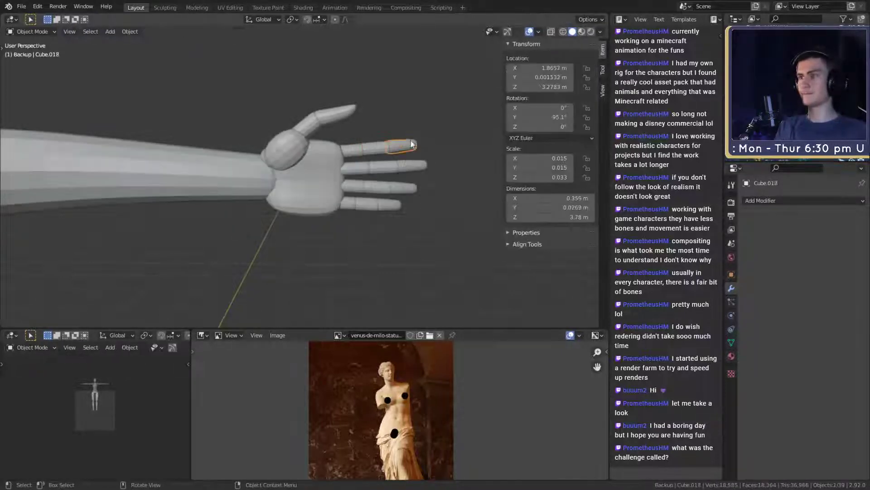
- Separate the index fingertip on the positive X hand into its own object by Selection
{"action": "key", "text": "Tab"}
{"action": "key", "text": "ctrl+KP_Add"}
{"action": "key", "text": "ctrl+KP_Add"}
{"action": "key", "text": "ctrl+KP_Add"}
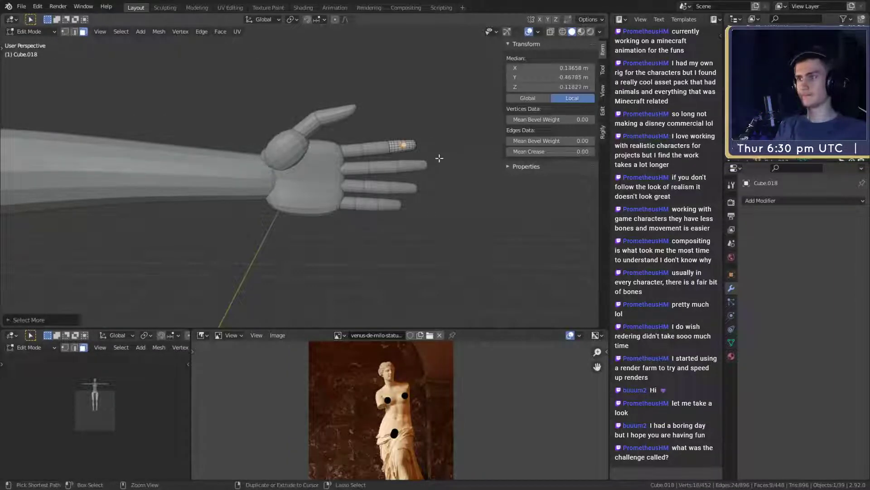
{"action": "key", "text": "p"}
{"action": "left_click", "coordinate": [439, 158]}
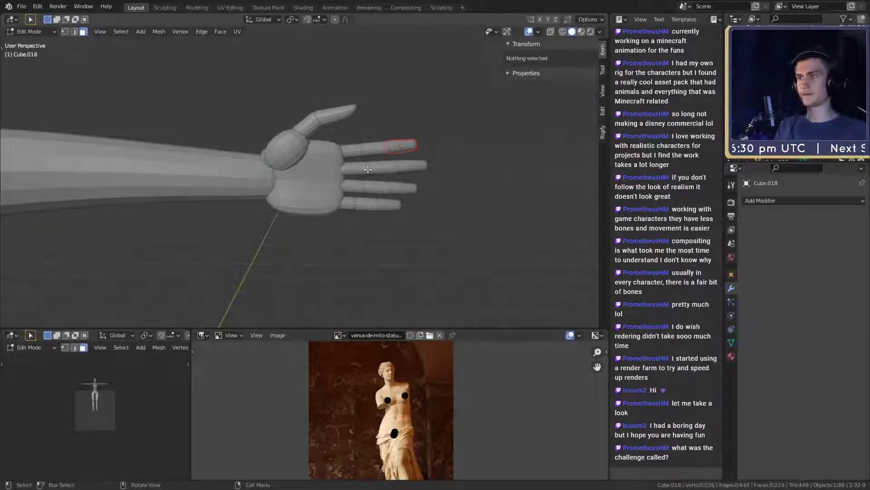
{"action": "key", "text": "Tab"}
- Separate the middle finger's base segment on the positive X hand into its own object by Selection
{"action": "scroll", "coordinate": [396, 191], "scroll_direction": "down", "scroll_amount": 7}
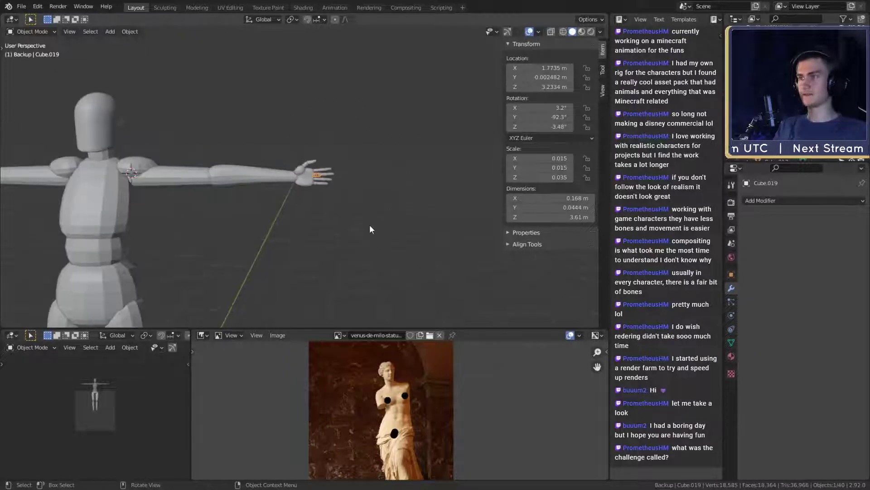
{"action": "scroll", "coordinate": [369, 224], "scroll_direction": "up", "scroll_amount": 5}
{"action": "middle_click_drag", "start_coordinate": [369, 216], "coordinate": [364, 189], "text": "shift"}
{"action": "key", "text": "Tab"}
{"action": "scroll", "coordinate": [379, 194], "scroll_direction": "up", "scroll_amount": 3}
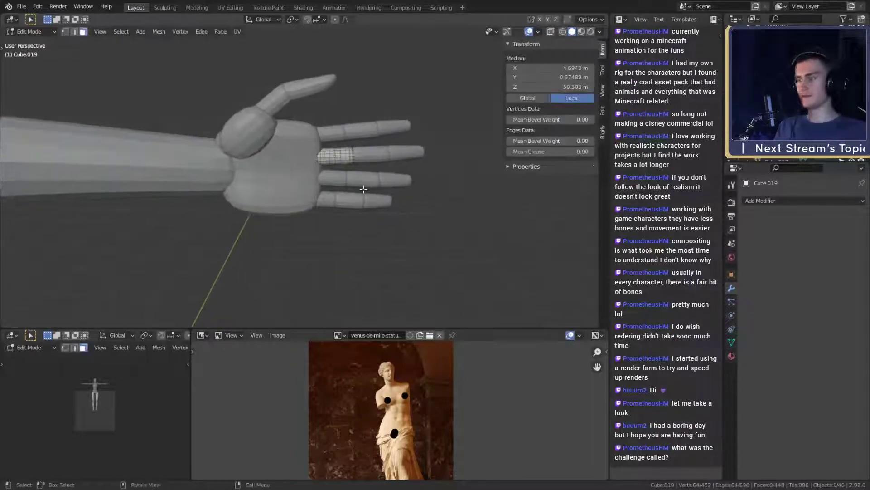
{"action": "key", "text": "ctrl+KP_Add"}
{"action": "key", "text": "ctrl+KP_Add"}
{"action": "key", "text": "ctrl+KP_Add"}
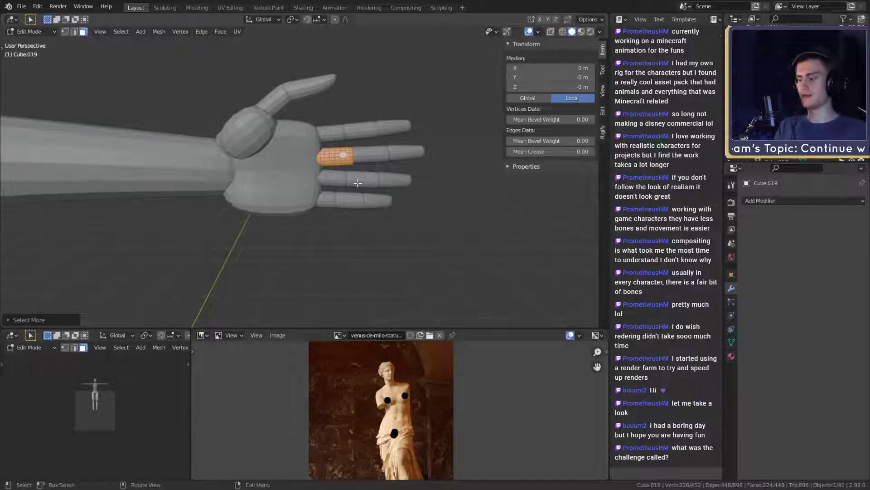
{"action": "key", "text": "p"}
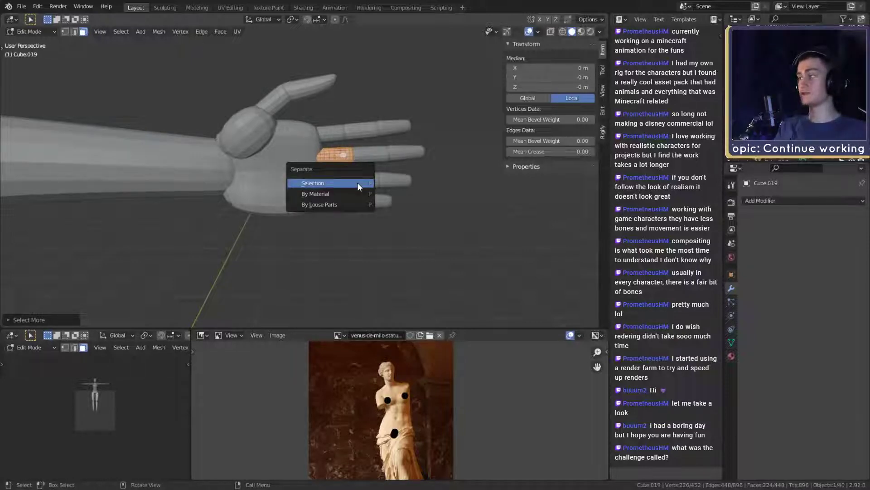
{"action": "left_click", "coordinate": [357, 183]}
{"action": "key", "text": "Tab"}
- Separate the middle finger's middle segment on the positive X hand into its own object by Selection
{"action": "left_click", "coordinate": [374, 156]}
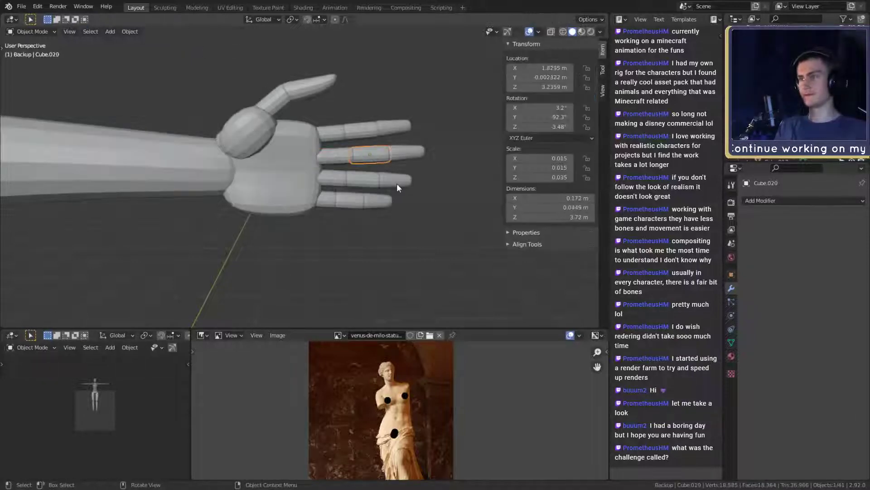
{"action": "key", "text": "Tab"}
{"action": "key", "text": "ctrl+KP_Add"}
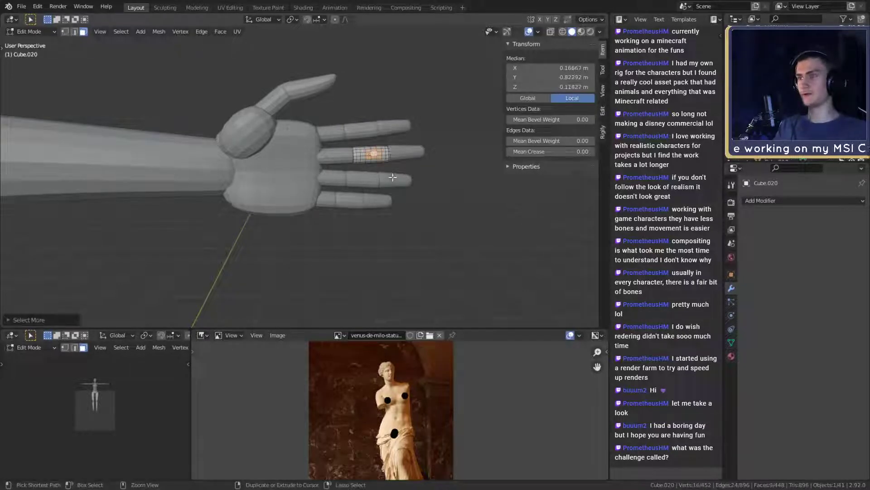
{"action": "key", "text": "p"}
{"action": "left_click", "coordinate": [392, 176]}
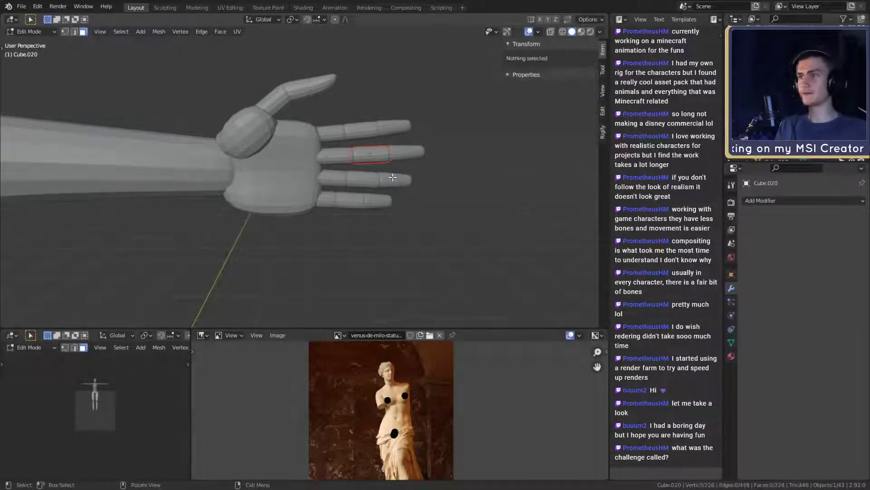
{"action": "key", "text": "Tab"}
- Separate the middle fingertip on the positive X hand into its own object by Selection
{"action": "left_click", "coordinate": [405, 153]}
{"action": "key", "text": "Tab"}
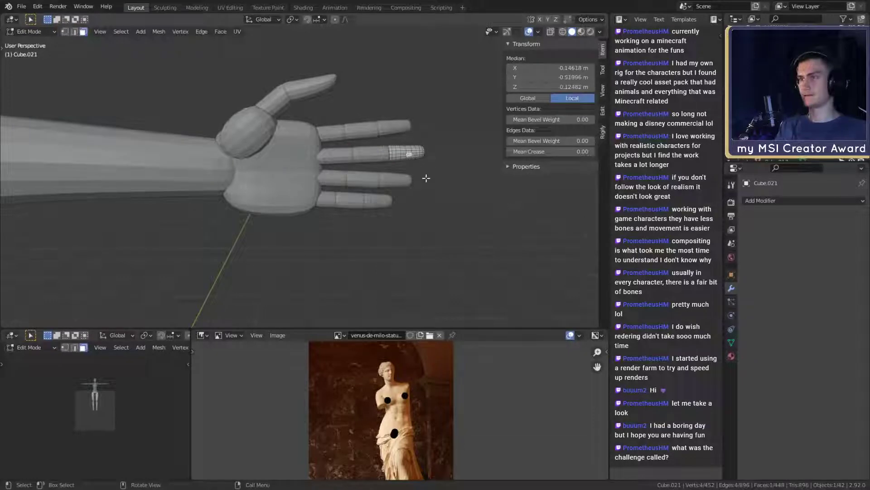
{"action": "key", "text": "ctrl+KP_Add"}
{"action": "key", "text": "ctrl+l"}
{"action": "key", "text": "p"}
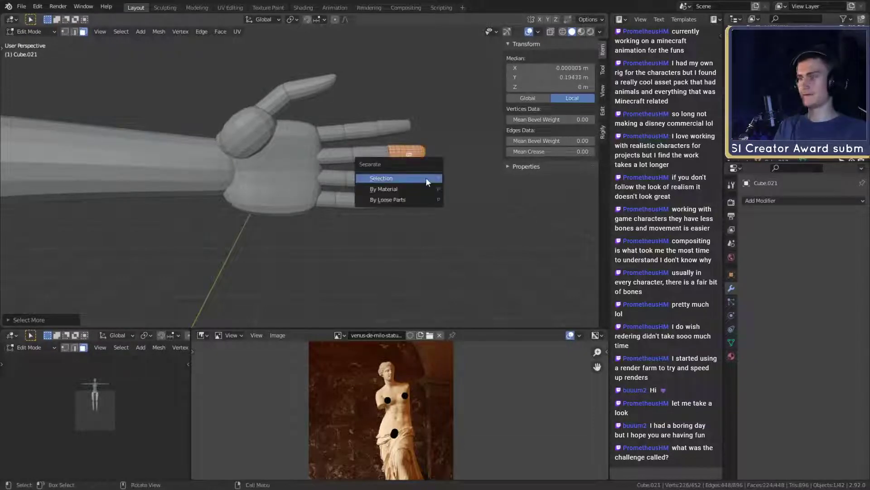
{"action": "left_click", "coordinate": [426, 177]}
{"action": "key", "text": "Tab"}
- Separate the ring finger's base segment on the positive X hand into its own object by Selection
{"action": "left_click", "coordinate": [344, 180]}
{"action": "key", "text": "Tab"}
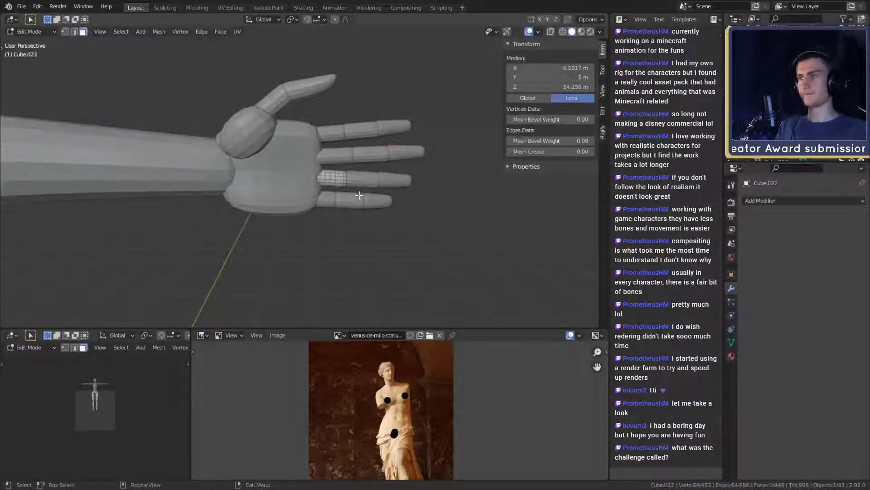
{"action": "left_click", "coordinate": [337, 179]}
{"action": "key", "text": "ctrl+KP_Add"}
{"action": "key", "text": "ctrl+KP_Add"}
{"action": "key", "text": "ctrl+KP_Add"}
{"action": "key", "text": "ctrl+KP_Add"}
{"action": "key", "text": "ctrl+KP_Add"}
{"action": "key", "text": "ctrl+KP_Add"}
{"action": "key", "text": "ctrl+KP_Add"}
{"action": "key", "text": "ctrl+KP_Add"}
{"action": "key", "text": "ctrl+KP_Add"}
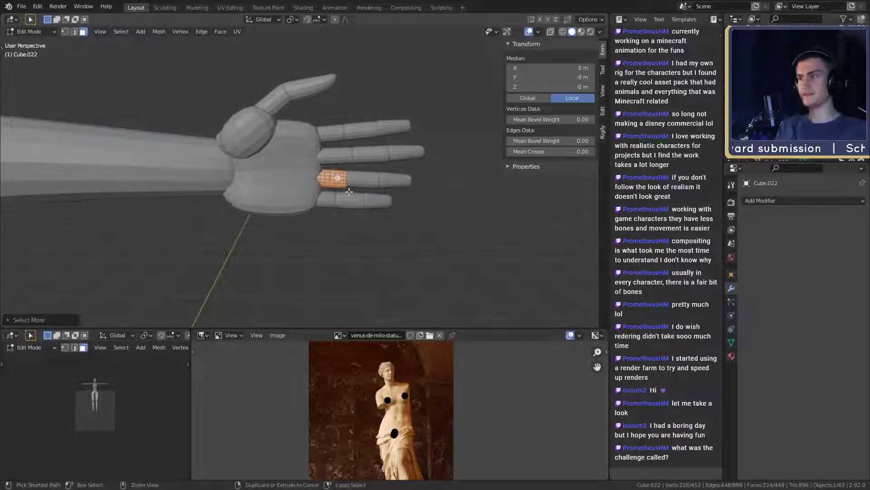
{"action": "key", "text": "p"}
{"action": "left_click", "coordinate": [349, 191]}
{"action": "key", "text": "Tab"}
- Separate the ring finger's middle segment on the positive X hand into its own object by Selection
{"action": "left_click", "coordinate": [357, 183]}
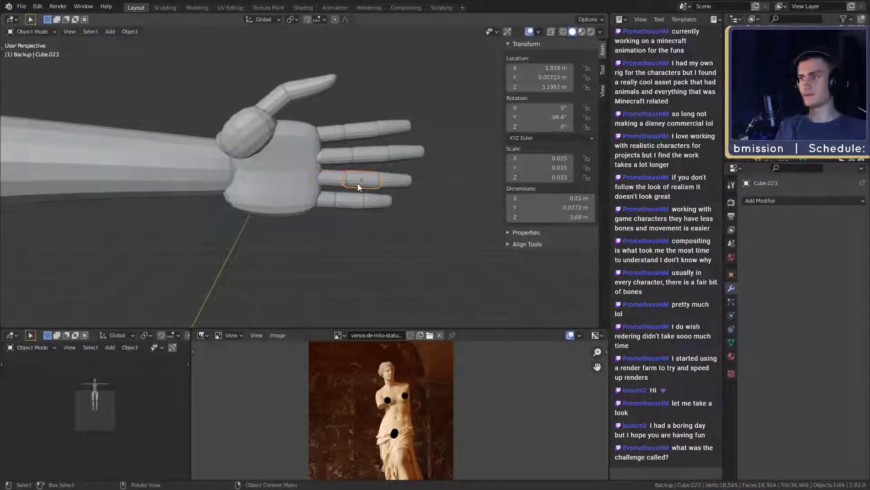
{"action": "key", "text": "Tab"}
{"action": "left_click", "coordinate": [363, 179]}
{"action": "key", "text": "ctrl+KP_Add"}
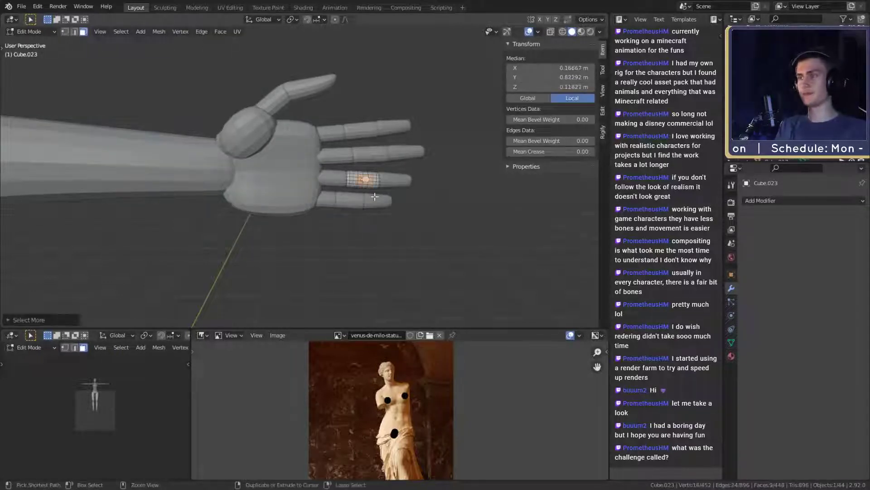
{"action": "key", "text": "ctrl+KP_Add"}
{"action": "key", "text": "ctrl+KP_Add"}
{"action": "key", "text": "ctrl+KP_Add"}
{"action": "key", "text": "ctrl+KP_Add"}
{"action": "key", "text": "ctrl+KP_Add"}
{"action": "key", "text": "ctrl+KP_Add"}
{"action": "key", "text": "ctrl+KP_Add"}
{"action": "key", "text": "ctrl+KP_Add"}
{"action": "key", "text": "p"}
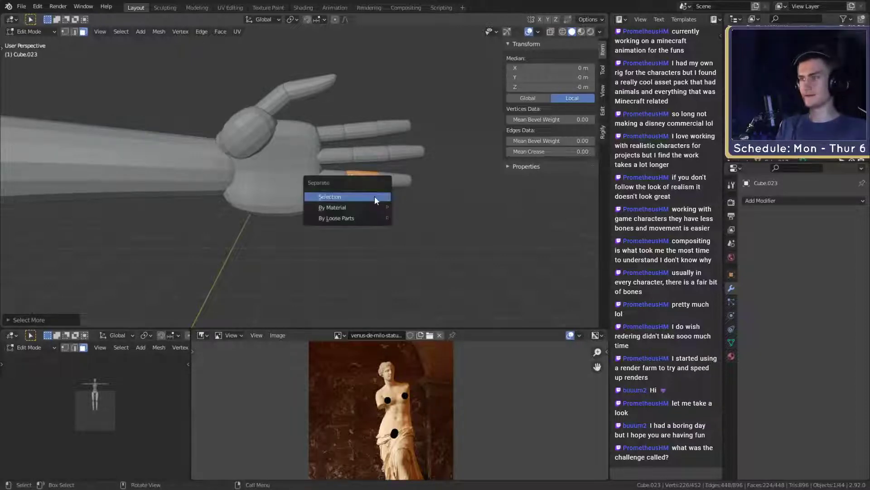
{"action": "left_click", "coordinate": [368, 196]}
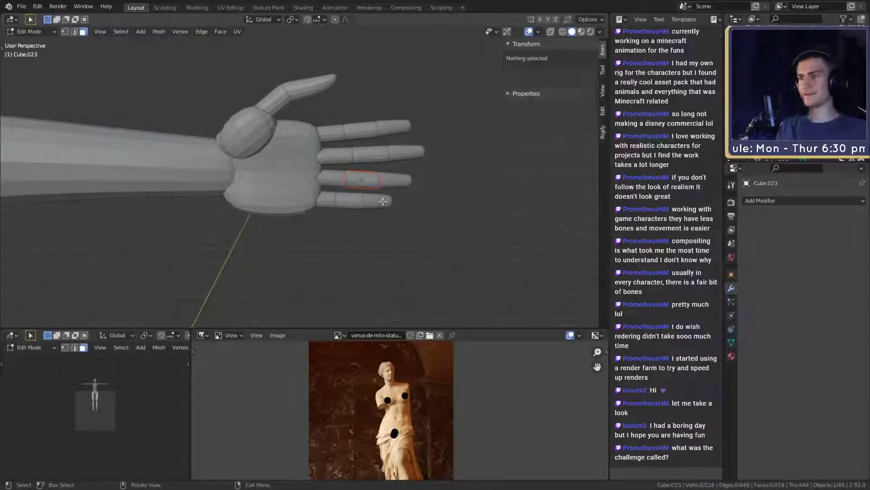
{"action": "key", "text": "Tab"}
- Separate the ring fingertip on the positive X hand into its own object by Selection
{"action": "left_click", "coordinate": [407, 185]}
{"action": "key", "text": "Tab"}
{"action": "left_click", "coordinate": [392, 183]}
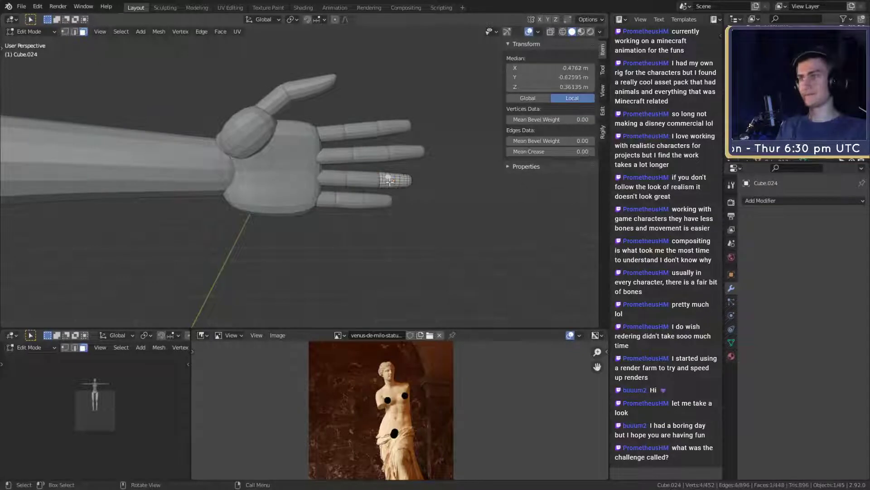
{"action": "key", "text": "ctrl+KP_Add"}
{"action": "key", "text": "ctrl+KP_Add"}
{"action": "key", "text": "ctrl+KP_Add"}
{"action": "key", "text": "ctrl+KP_Add"}
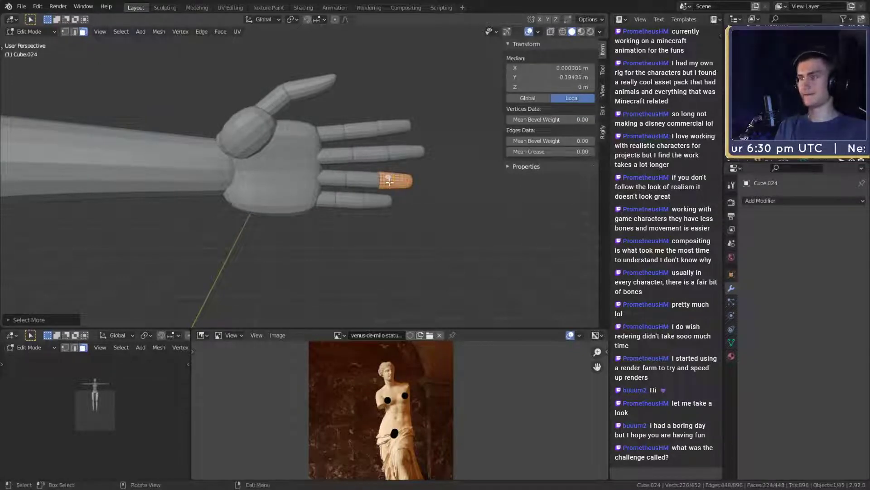
{"action": "key", "text": "p"}
{"action": "left_click", "coordinate": [390, 181]}
{"action": "key", "text": "Tab"}
- Select all faces of the little finger's base segment on the positive X hand in the mirrored mesh
{"action": "left_click", "coordinate": [327, 205]}
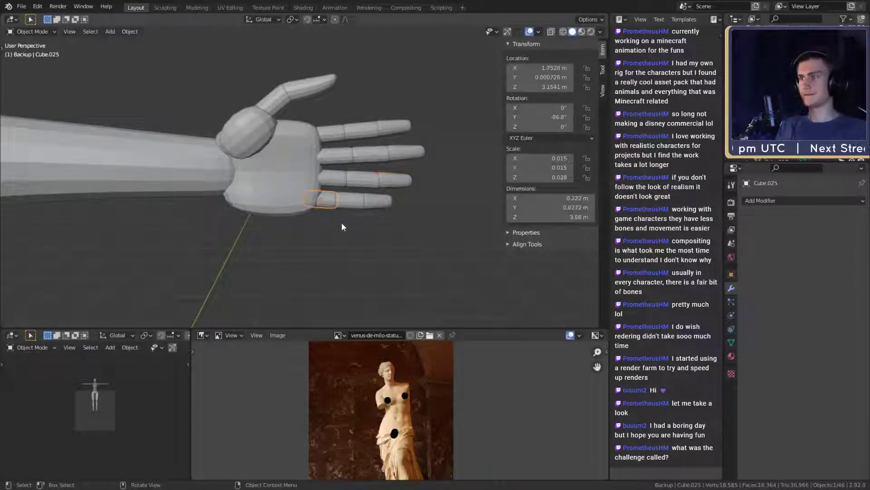
{"action": "key", "text": "Tab"}
{"action": "left_click", "coordinate": [330, 203]}
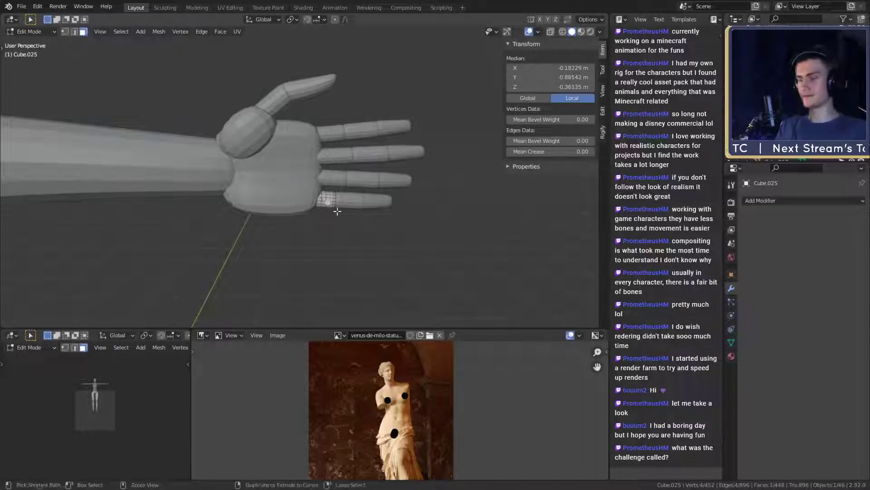
{"action": "key", "text": "ctrl+KP_Add"}
{"action": "key", "text": "ctrl+KP_Add"}
{"action": "key", "text": "ctrl+KP_Add"}
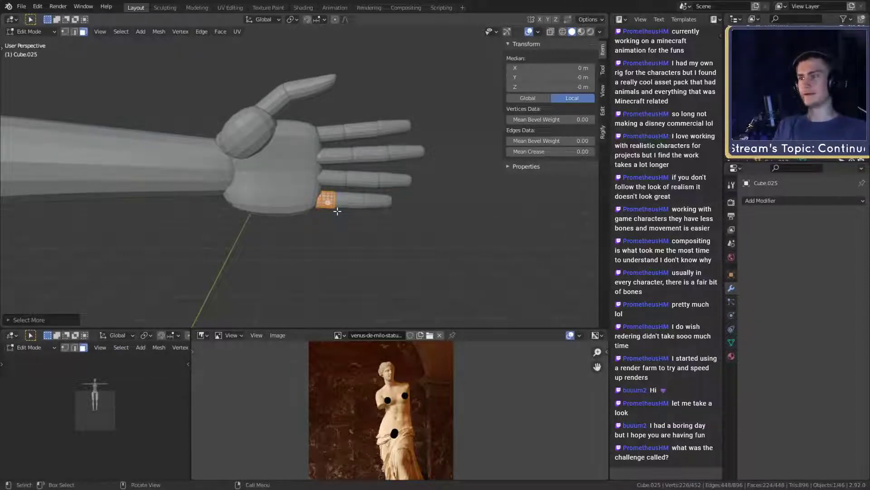
- Examine the feet and draped lower body of the statue in the Venus de Milo reference image
{"action": "scroll", "coordinate": [371, 401], "scroll_direction": "down", "scroll_amount": 3}
{"action": "scroll", "coordinate": [420, 428], "scroll_direction": "up", "scroll_amount": 9}
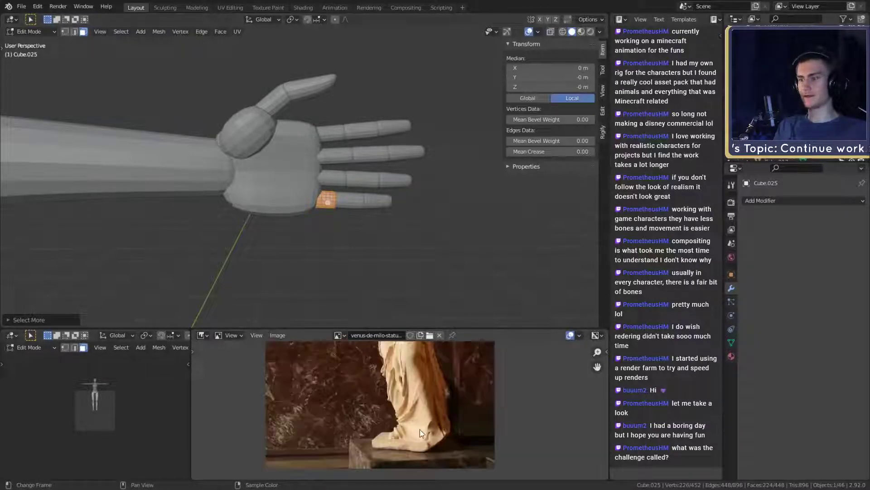
{"action": "scroll", "coordinate": [414, 424], "scroll_direction": "down", "scroll_amount": 3}
{"action": "scroll", "coordinate": [412, 412], "scroll_direction": "up", "scroll_amount": 5}
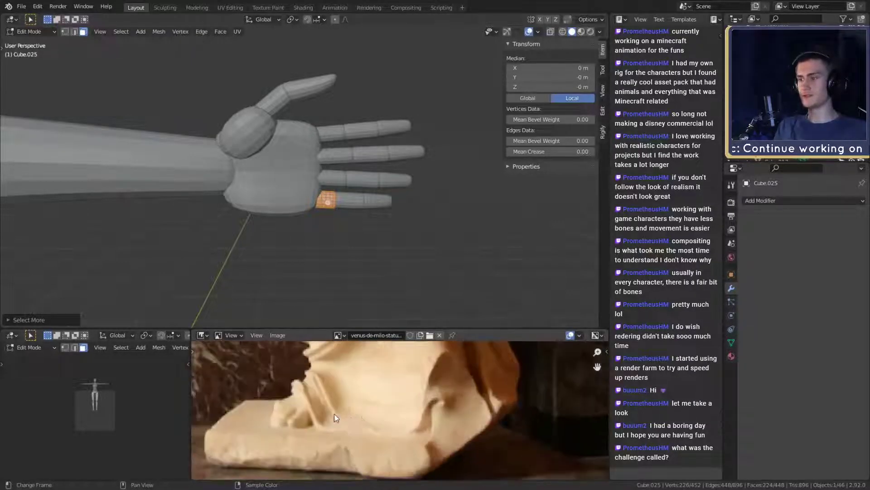
{"action": "scroll", "coordinate": [324, 429], "scroll_direction": "down", "scroll_amount": 4}
{"action": "scroll", "coordinate": [366, 413], "scroll_direction": "up", "scroll_amount": 2}
{"action": "scroll", "coordinate": [385, 421], "scroll_direction": "down", "scroll_amount": 2}
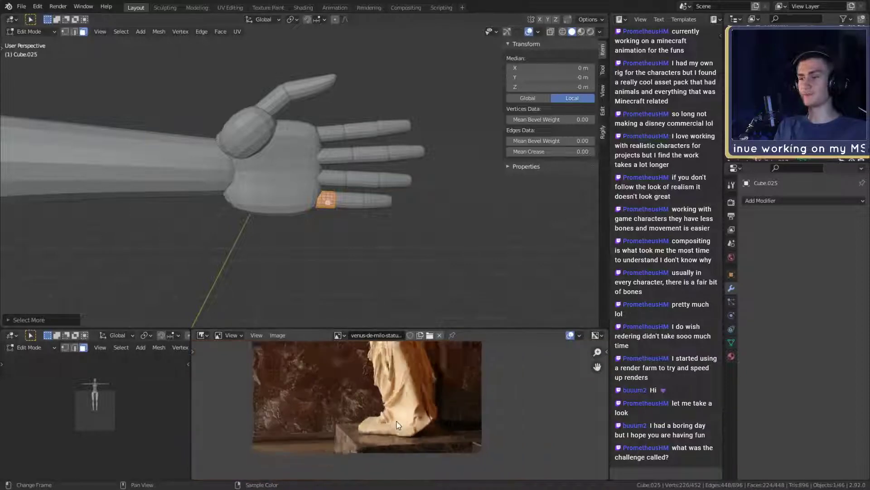
{"action": "scroll", "coordinate": [400, 432], "scroll_direction": "up", "scroll_amount": 3}
{"action": "scroll", "coordinate": [401, 428], "scroll_direction": "down", "scroll_amount": 5}
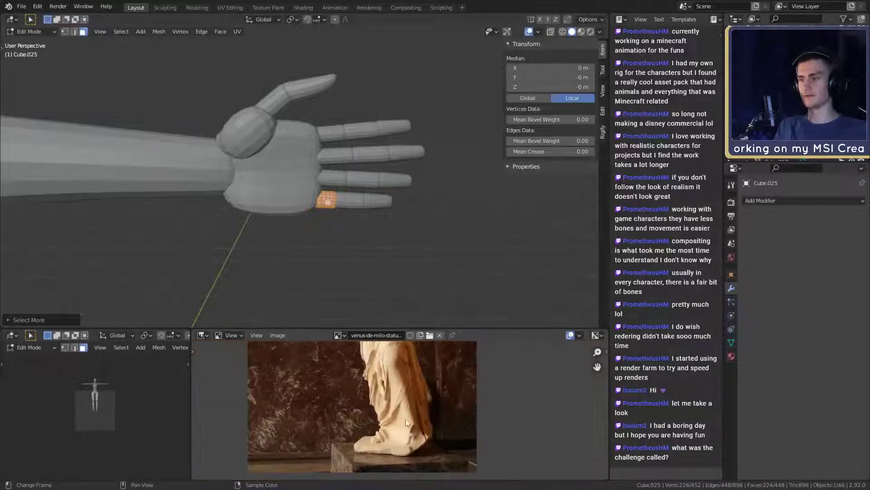
- Separate the selected base segment of the little finger into its own object by Selection
{"action": "scroll", "coordinate": [374, 221], "scroll_direction": "up", "scroll_amount": 3}
{"action": "key", "text": "p"}
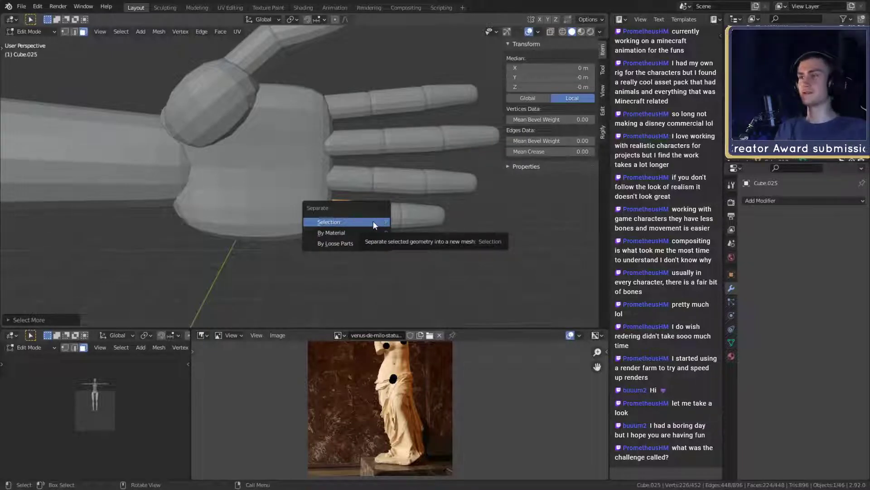
{"action": "left_click", "coordinate": [344, 221]}
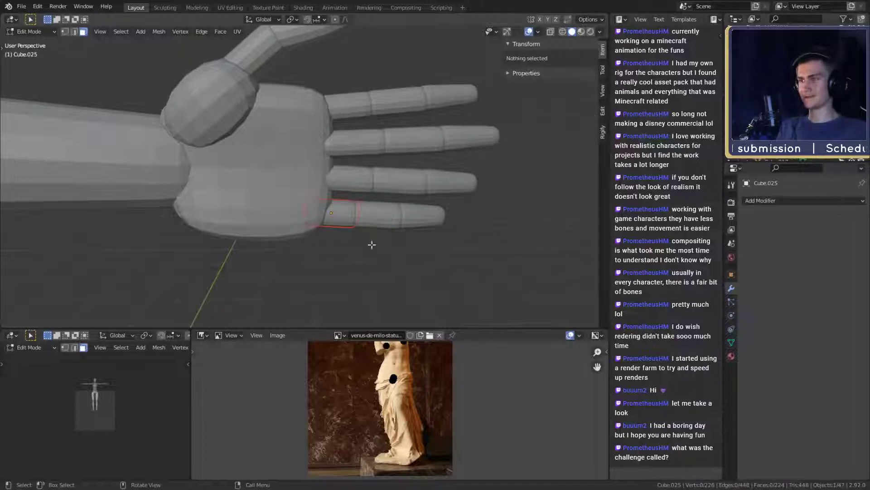
{"action": "key", "text": "Tab"}
- Separate the little finger's middle segment on the positive X hand into its own object by Selection
{"action": "left_click", "coordinate": [379, 221]}
{"action": "key", "text": "Tab"}
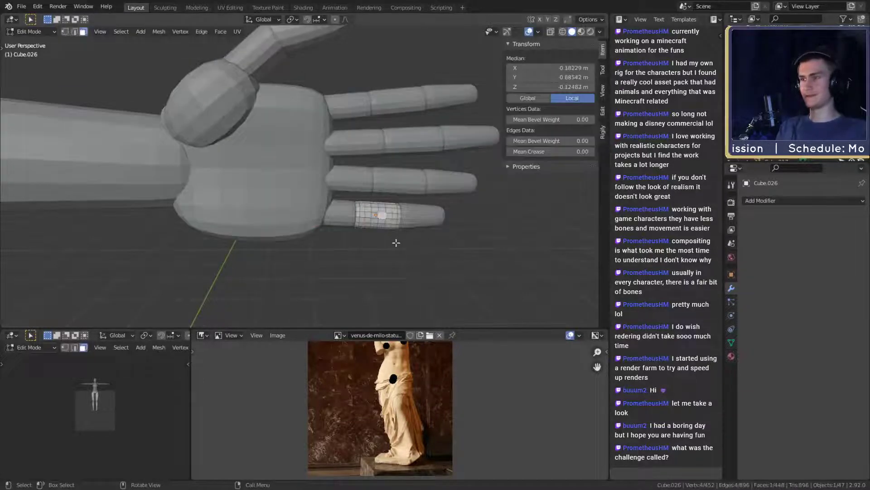
{"action": "key", "text": "ctrl+KP_Add"}
{"action": "key", "text": "ctrl+KP_Add"}
{"action": "key", "text": "ctrl+KP_Add"}
{"action": "key", "text": "ctrl+KP_Add"}
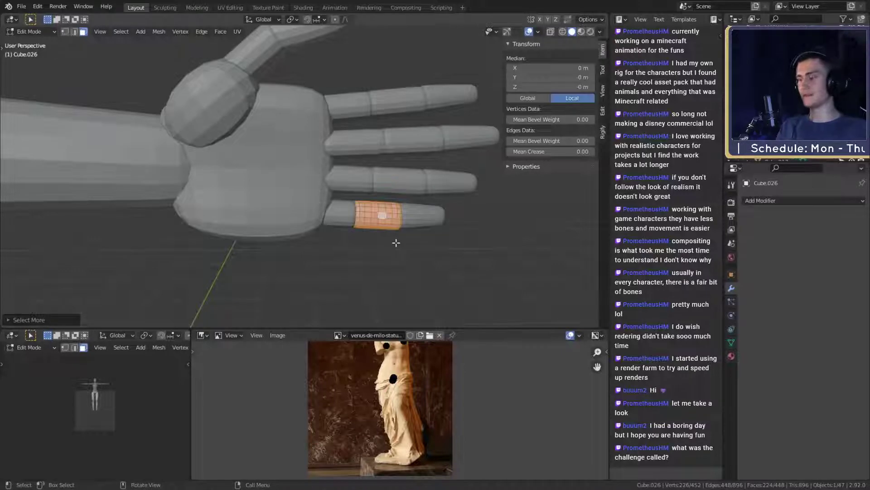
{"action": "key", "text": "p"}
{"action": "left_click", "coordinate": [396, 243]}
{"action": "key", "text": "Tab"}
- Separate the little fingertip on the positive X hand into its own object by Selection
{"action": "left_click", "coordinate": [425, 223]}
{"action": "key", "text": "Tab"}
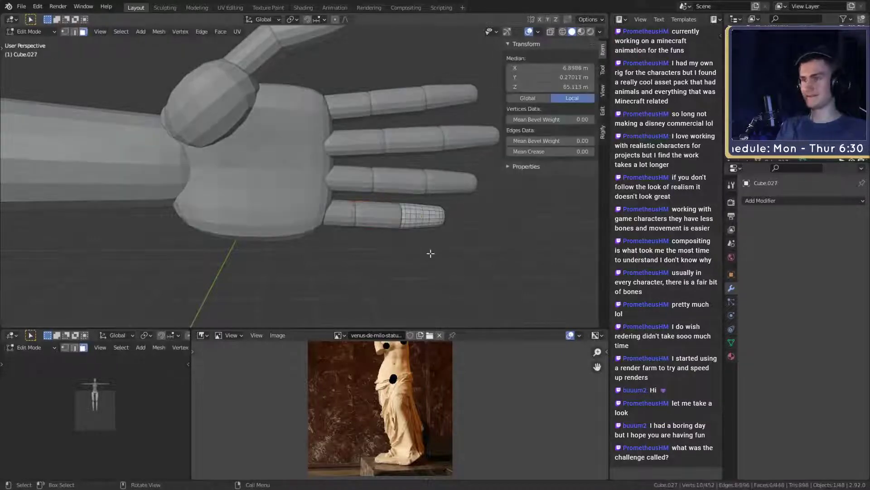
{"action": "left_click", "coordinate": [426, 222]}
{"action": "key", "text": "ctrl+KP_Add"}
{"action": "key", "text": "ctrl+KP_Add"}
{"action": "key", "text": "ctrl+KP_Add"}
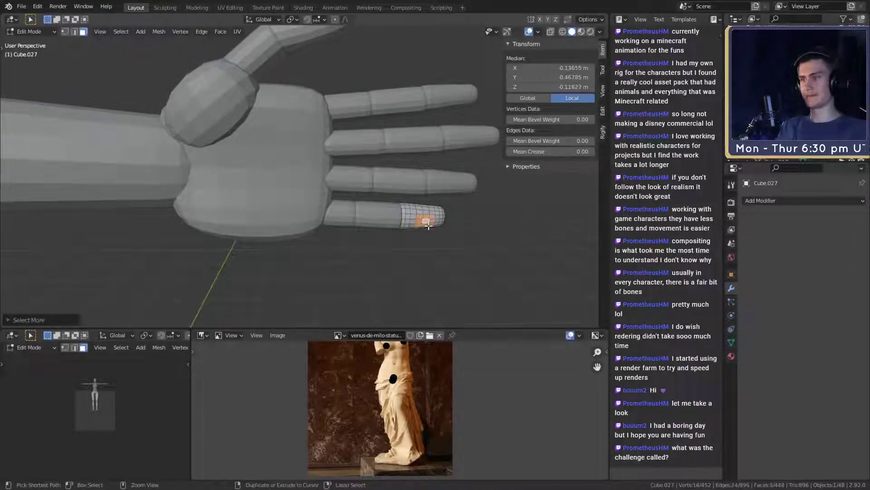
{"action": "key", "text": "p"}
{"action": "left_click", "coordinate": [428, 225]}
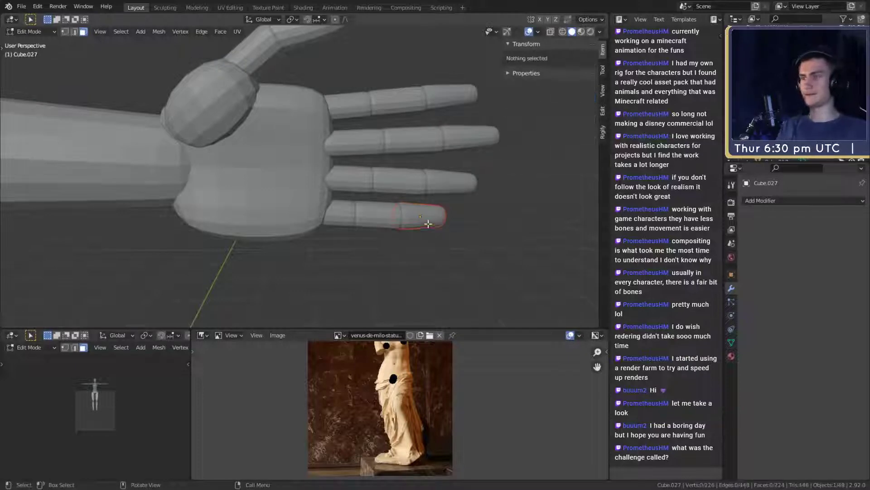
{"action": "key", "text": "Tab"}
- Inspect the waist, chest and pelvis of the mannequin to check which parts are still joined
{"action": "scroll", "coordinate": [351, 212], "scroll_direction": "down", "scroll_amount": 6}
{"action": "middle_click_drag", "start_coordinate": [351, 213], "coordinate": [426, 172], "text": "shift"}
{"action": "scroll", "coordinate": [336, 206], "scroll_direction": "down", "scroll_amount": 5}
{"action": "middle_click_drag", "start_coordinate": [337, 205], "coordinate": [362, 171], "text": "shift"}
{"action": "scroll", "coordinate": [335, 177], "scroll_direction": "up", "scroll_amount": 2}
{"action": "left_click", "coordinate": [314, 195]}
{"action": "middle_click_drag", "start_coordinate": [286, 154], "coordinate": [289, 186], "text": "shift"}
{"action": "left_click", "coordinate": [287, 184]}
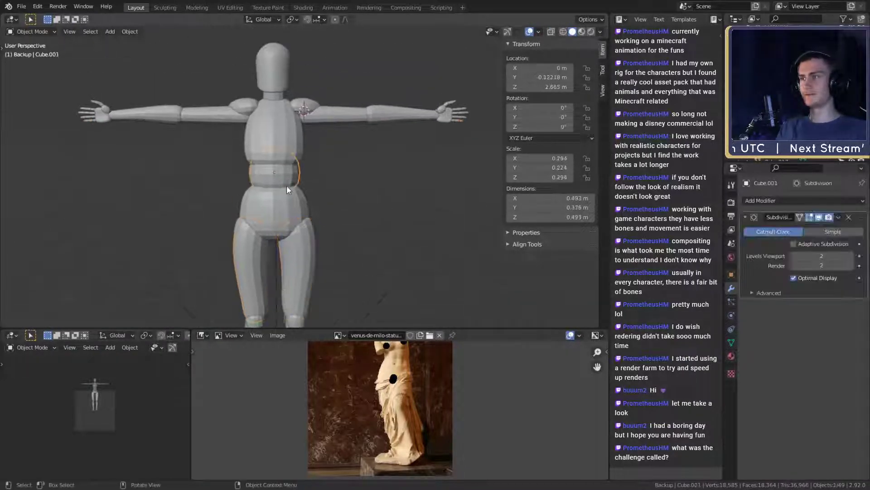
{"action": "left_click", "coordinate": [286, 141]}
{"action": "left_click", "coordinate": [285, 208]}
{"action": "scroll", "coordinate": [317, 114], "scroll_direction": "down", "scroll_amount": 3, "text": "shift"}
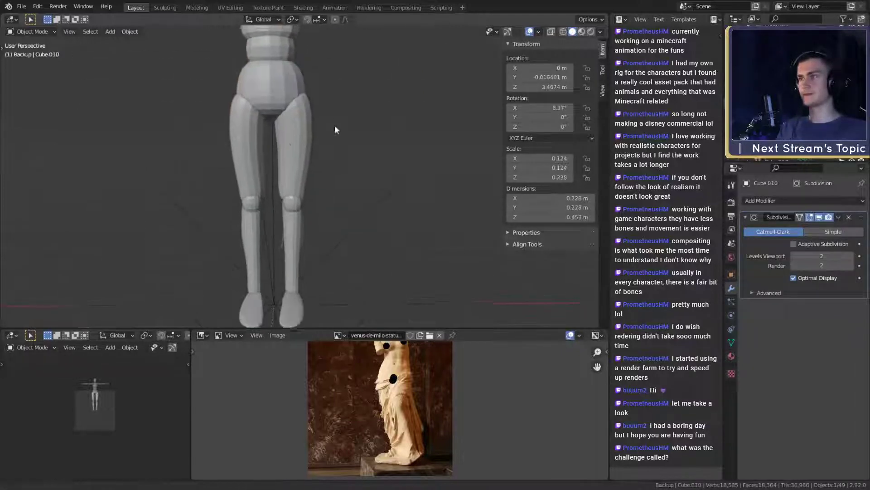
- Separate the thigh on the positive X side from its mirrored twin into its own object by Selection
{"action": "left_click", "coordinate": [316, 162]}
{"action": "scroll", "coordinate": [349, 164], "scroll_direction": "up", "scroll_amount": 3}
{"action": "key", "text": "Tab"}
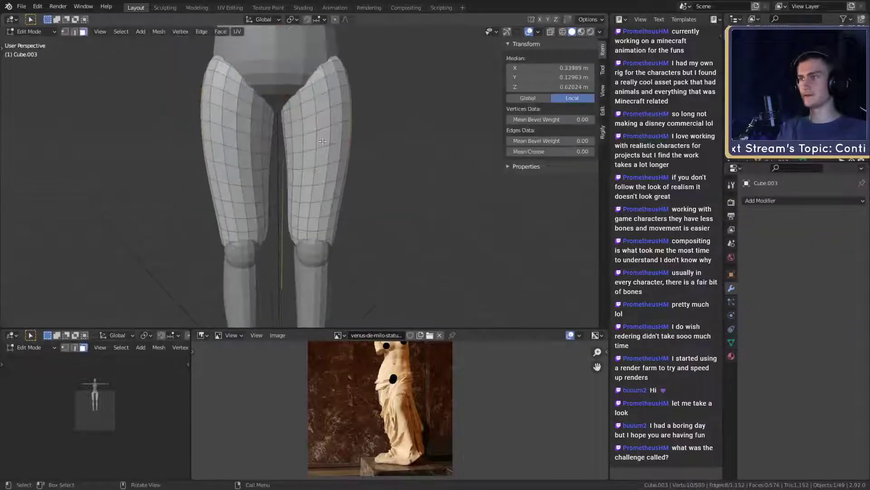
{"action": "left_click", "coordinate": [323, 136]}
{"action": "key", "text": "ctrl+KP_Add"}
{"action": "key", "text": "ctrl+KP_Add"}
{"action": "key", "text": "ctrl+KP_Add"}
{"action": "key", "text": "ctrl+KP_Add"}
{"action": "key", "text": "ctrl+KP_Add"}
{"action": "key", "text": "ctrl+KP_Add"}
{"action": "key", "text": "ctrl+KP_Add"}
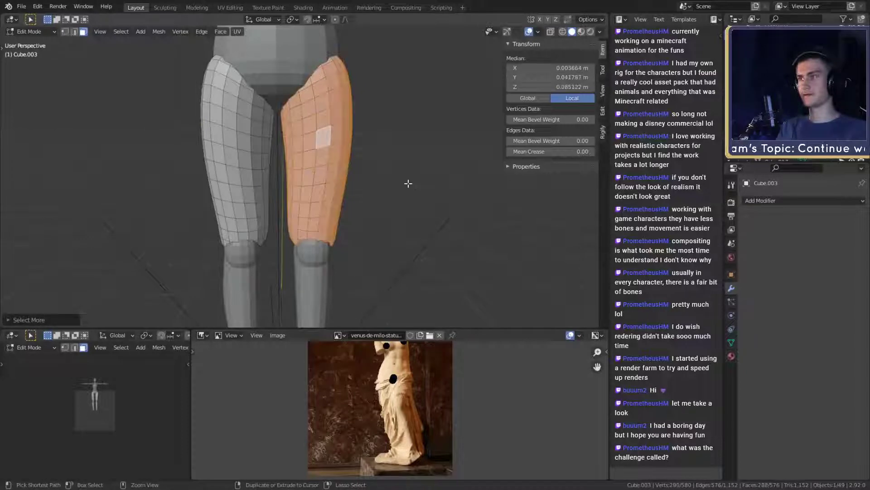
{"action": "key", "text": "p"}
{"action": "left_click", "coordinate": [408, 184]}
{"action": "scroll", "coordinate": [407, 185], "scroll_direction": "down", "scroll_amount": 4}
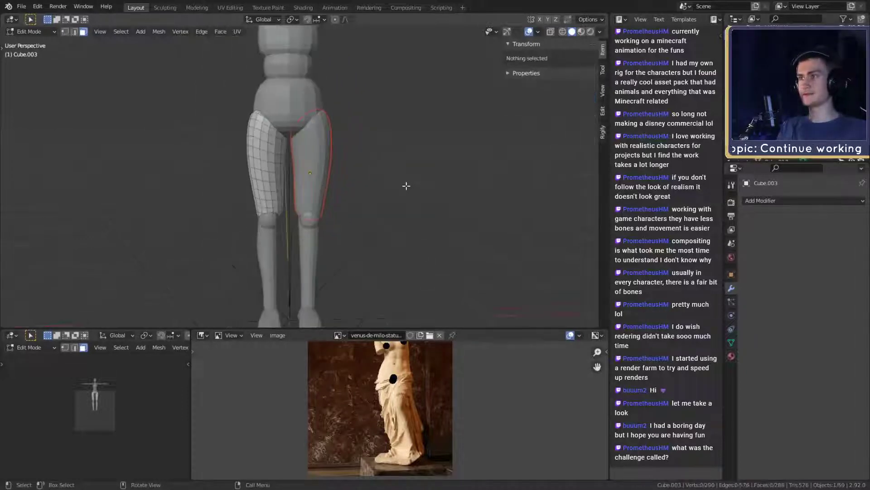
{"action": "key", "text": "Tab"}
- Separate the knee joint on the positive X side into its own object by Selection
{"action": "scroll", "coordinate": [377, 174], "scroll_direction": "up", "scroll_amount": 4}
{"action": "middle_click_drag", "start_coordinate": [297, 227], "coordinate": [308, 118], "text": "shift"}
{"action": "left_click", "coordinate": [308, 119]}
{"action": "key", "text": "Tab"}
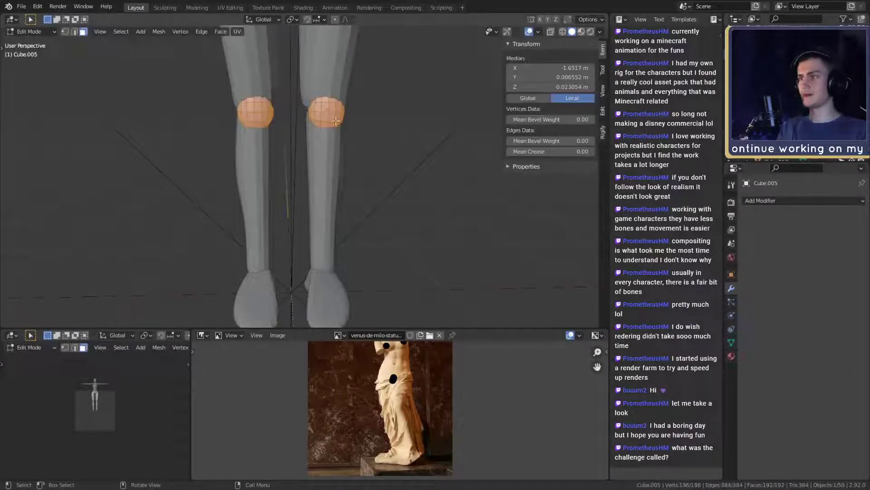
{"action": "left_click", "coordinate": [329, 113]}
{"action": "key", "text": "ctrl+KP_Add"}
{"action": "key", "text": "ctrl+KP_Add"}
{"action": "key", "text": "ctrl+KP_Add"}
{"action": "key", "text": "ctrl+KP_Add"}
{"action": "key", "text": "ctrl+KP_Add"}
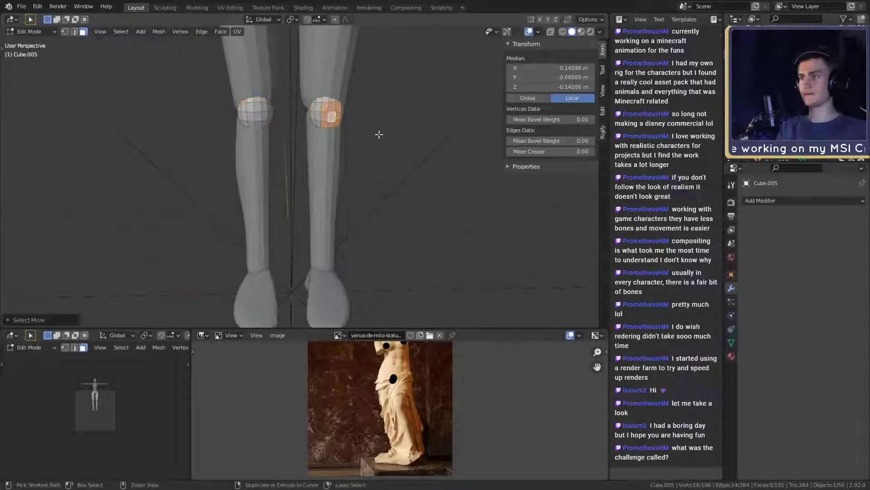
{"action": "key", "text": "p"}
{"action": "left_click", "coordinate": [379, 134]}
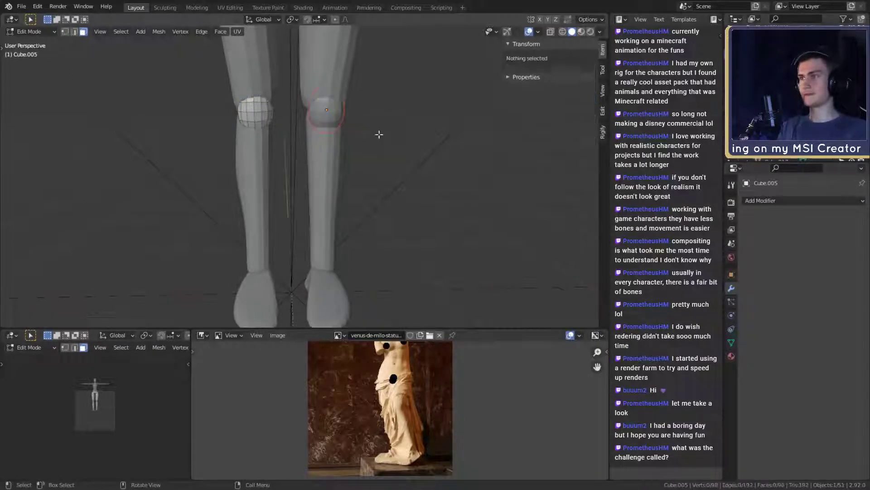
{"action": "key", "text": "Tab"}
- Separate the lower leg on the positive X side into its own object by Selection
{"action": "left_click", "coordinate": [352, 160]}
{"action": "key", "text": "Tab"}
{"action": "left_click", "coordinate": [330, 167]}
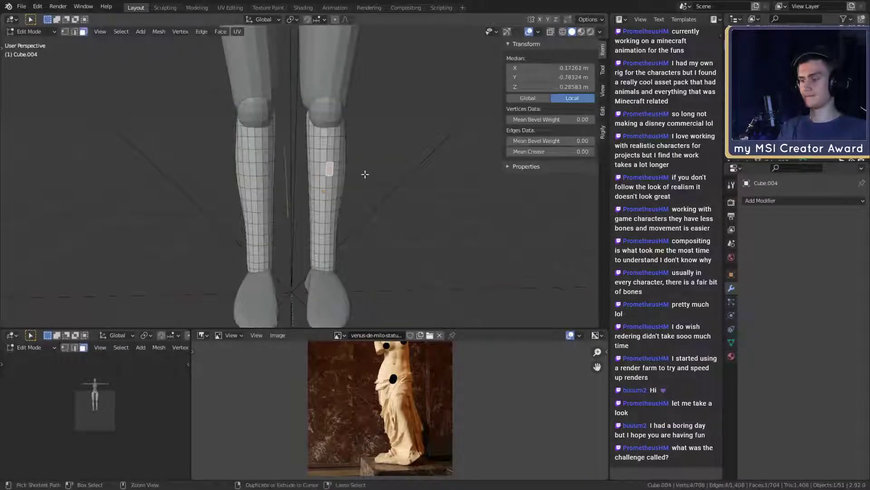
{"action": "key", "text": "ctrl+KP_Add"}
{"action": "key", "text": "ctrl+KP_Add"}
{"action": "key", "text": "ctrl+KP_Add"}
{"action": "key", "text": "ctrl+KP_Add"}
{"action": "key", "text": "ctrl+KP_Add"}
{"action": "key", "text": "ctrl+KP_Add"}
{"action": "key", "text": "ctrl+KP_Add"}
{"action": "key", "text": "ctrl+KP_Add"}
{"action": "key", "text": "p"}
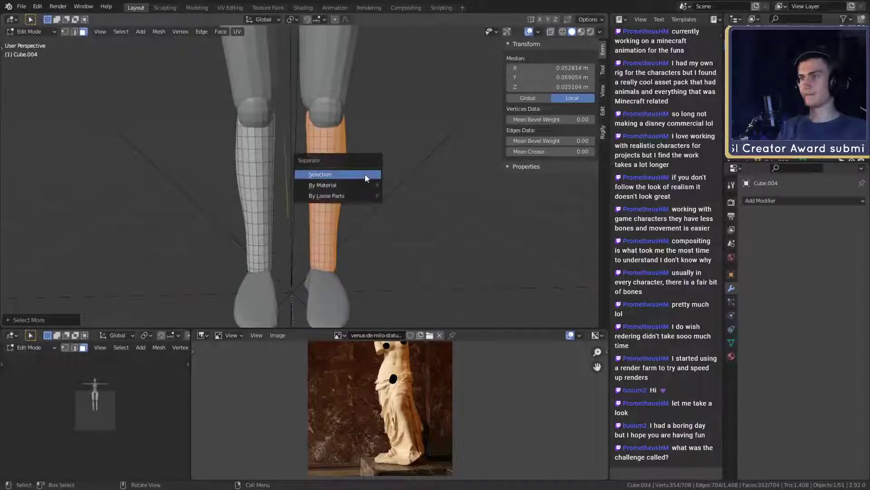
{"action": "left_click", "coordinate": [364, 173]}
{"action": "key", "text": "Tab"}
- Separate the foot on the positive X side into its own object by Selection
{"action": "middle_click_drag", "start_coordinate": [359, 171], "coordinate": [345, 90], "text": "shift"}
{"action": "left_click", "coordinate": [326, 204]}
{"action": "key", "text": "Tab"}
{"action": "middle_click_drag", "start_coordinate": [345, 189], "coordinate": [346, 210]}
{"action": "left_click", "coordinate": [317, 211]}
{"action": "key", "text": "ctrl+KP_Add"}
{"action": "key", "text": "ctrl+KP_Add"}
{"action": "key", "text": "ctrl+KP_Add"}
{"action": "key", "text": "ctrl+KP_Add"}
{"action": "key", "text": "ctrl+KP_Add"}
{"action": "key", "text": "ctrl+KP_Add"}
{"action": "key", "text": "ctrl+KP_Add"}
{"action": "key", "text": "ctrl+KP_Add"}
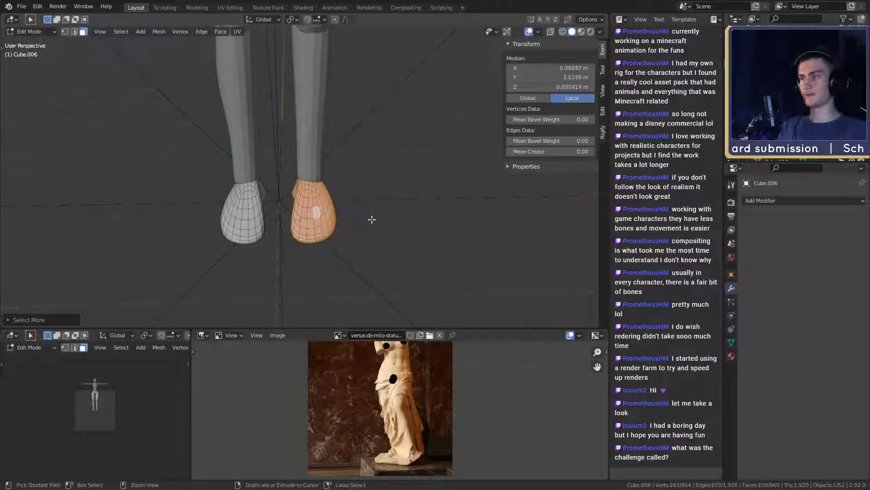
{"action": "key", "text": "p"}
{"action": "left_click", "coordinate": [371, 219]}
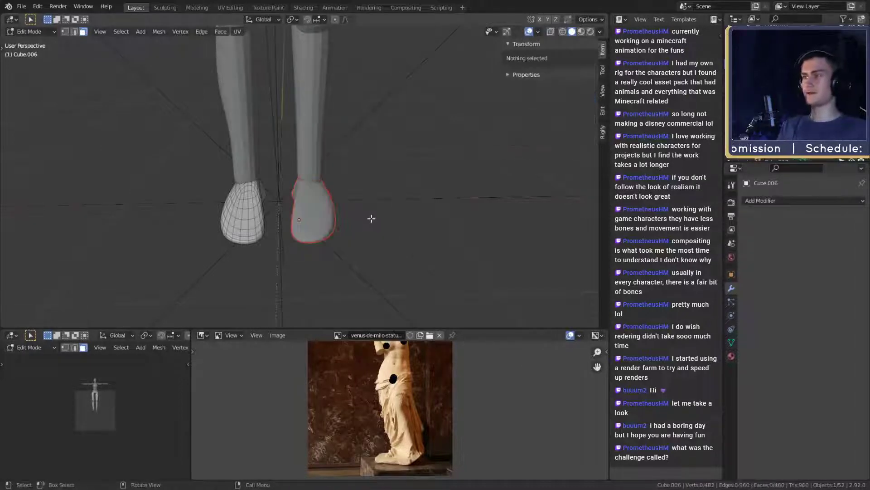
{"action": "scroll", "coordinate": [369, 213], "scroll_direction": "down", "scroll_amount": 5}
{"action": "key", "text": "Tab"}
- Clear the selection and look over the whole mannequin, from head and arms down to the feet
{"action": "middle_click_drag", "start_coordinate": [373, 123], "coordinate": [374, 216], "text": "shift"}
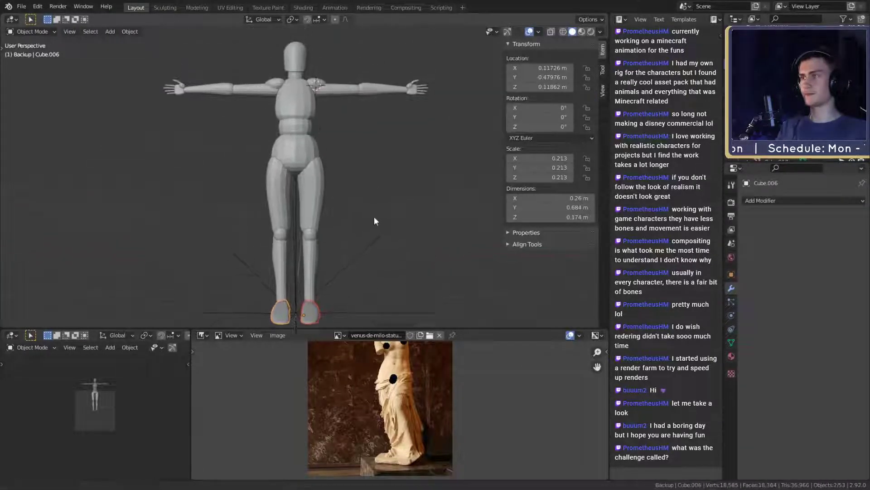
{"action": "scroll", "coordinate": [373, 217], "scroll_direction": "up", "scroll_amount": 2}
{"action": "middle_click_drag", "start_coordinate": [382, 161], "coordinate": [355, 219], "text": "shift"}
{"action": "scroll", "coordinate": [364, 210], "scroll_direction": "up", "scroll_amount": 2}
{"action": "scroll", "coordinate": [373, 194], "scroll_direction": "down", "scroll_amount": 3}
{"action": "scroll", "coordinate": [360, 165], "scroll_direction": "down", "scroll_amount": 3}
{"action": "scroll", "coordinate": [357, 186], "scroll_direction": "up", "scroll_amount": 3}
{"action": "left_click", "coordinate": [364, 167]}
{"action": "scroll", "coordinate": [364, 167], "scroll_direction": "down", "scroll_amount": 2}
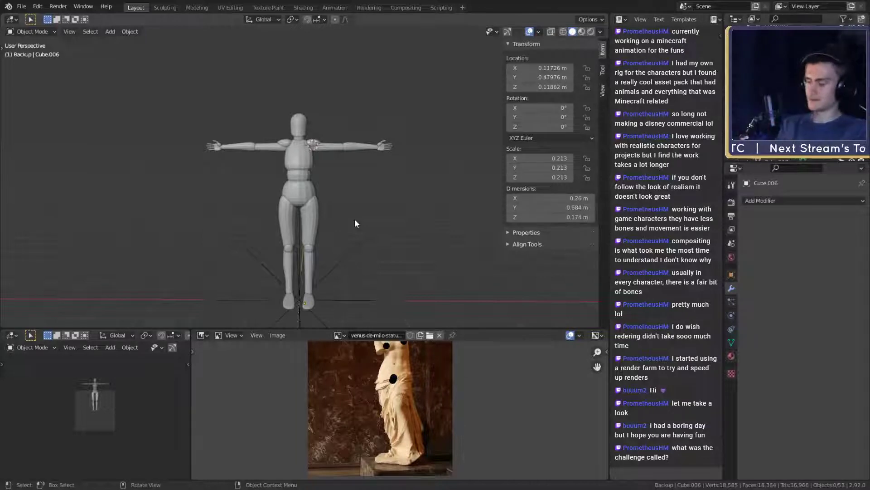
{"action": "scroll", "coordinate": [350, 190], "scroll_direction": "up", "scroll_amount": 1}
{"action": "scroll", "coordinate": [292, 208], "scroll_direction": "up", "scroll_amount": 3}
{"action": "middle_click_drag", "start_coordinate": [355, 162], "coordinate": [390, 214]}
{"action": "scroll", "coordinate": [380, 222], "scroll_direction": "down", "scroll_amount": 5}
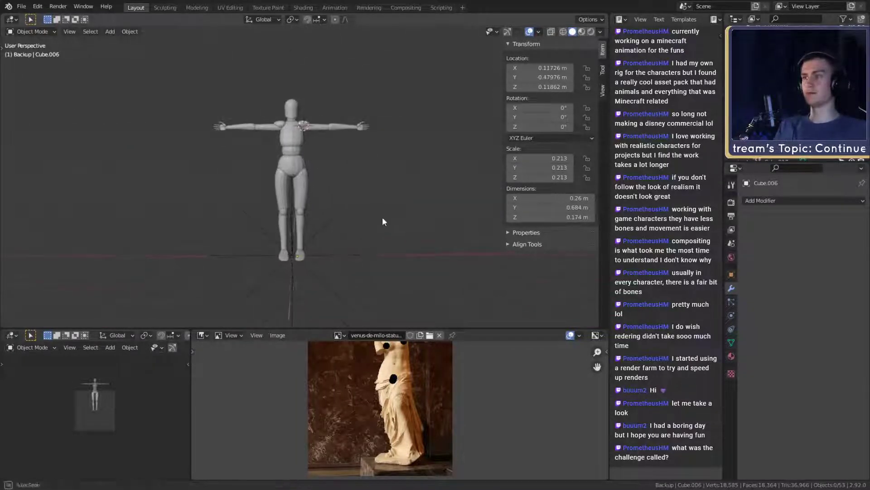
{"action": "middle_click_drag", "start_coordinate": [354, 136], "coordinate": [357, 148], "text": "shift"}
- Check that both forearms and upper arms move independently by test-moving each one and cancelling every move
{"action": "left_click", "coordinate": [344, 138]}
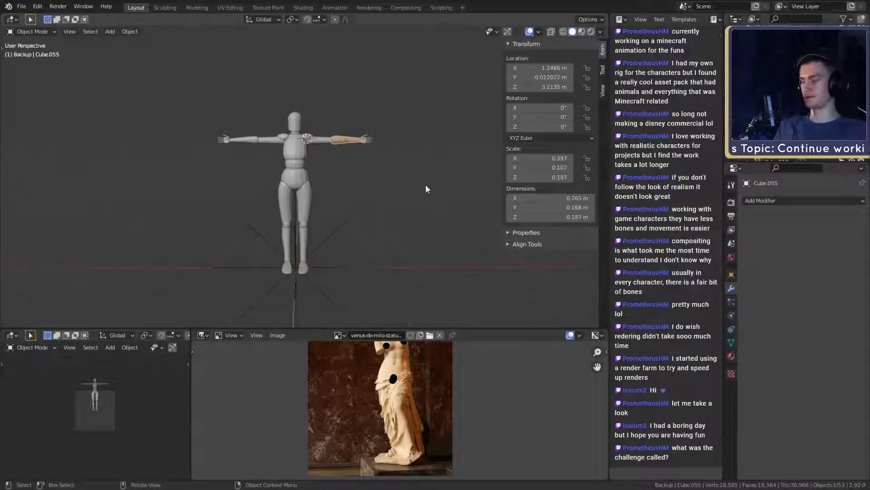
{"action": "key", "text": "g"}
{"action": "right_click", "coordinate": [389, 217]}
{"action": "left_click", "coordinate": [327, 143]}
{"action": "key", "text": "g"}
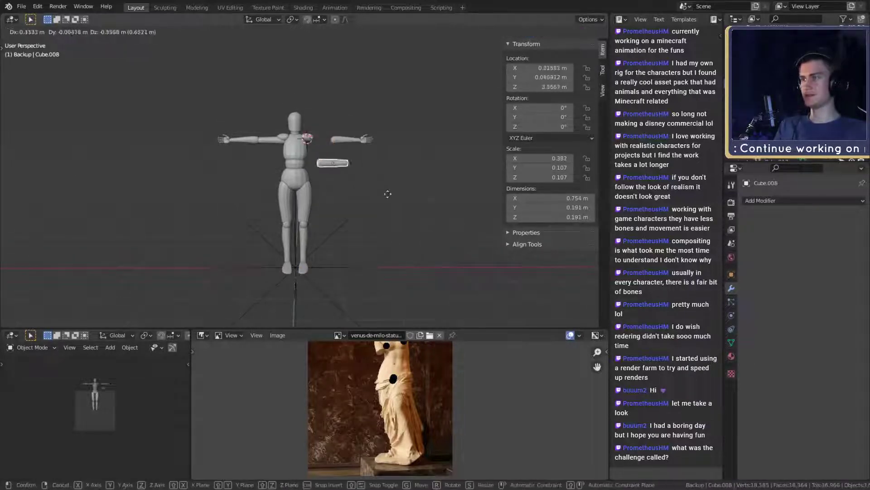
{"action": "right_click", "coordinate": [388, 194]}
{"action": "left_click", "coordinate": [265, 142]}
{"action": "key", "text": "g"}
{"action": "right_click", "coordinate": [379, 185]}
{"action": "left_click", "coordinate": [244, 143]}
{"action": "key", "text": "g"}
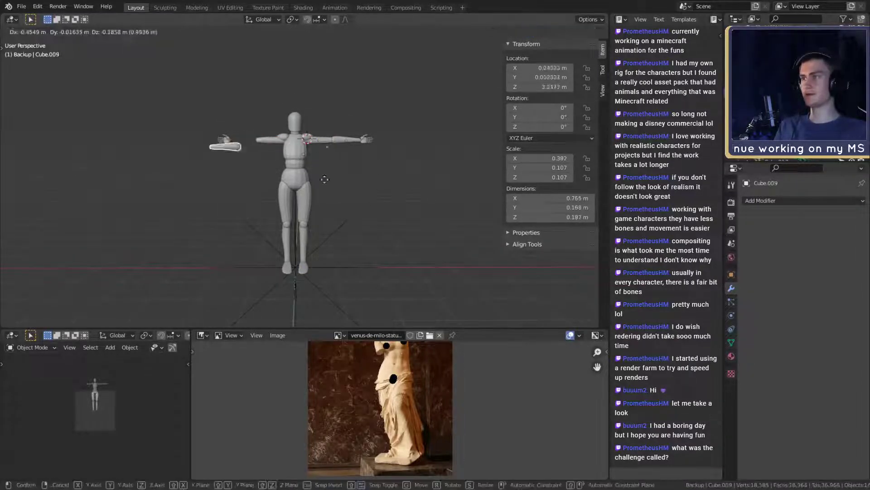
{"action": "right_click", "coordinate": [368, 195]}
- Save the changes to msi_creator_award_submission_v1a.blend
{"action": "scroll", "coordinate": [370, 181], "scroll_direction": "up", "scroll_amount": 3}
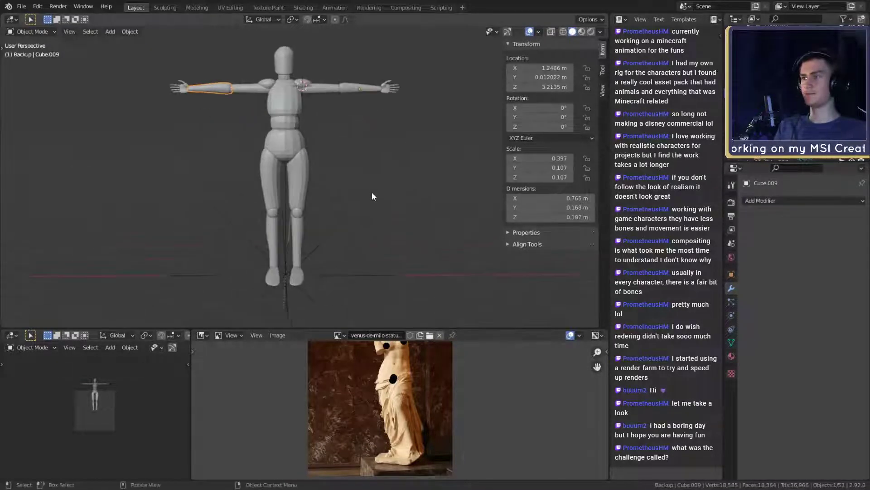
{"action": "scroll", "coordinate": [380, 201], "scroll_direction": "down", "scroll_amount": 2}
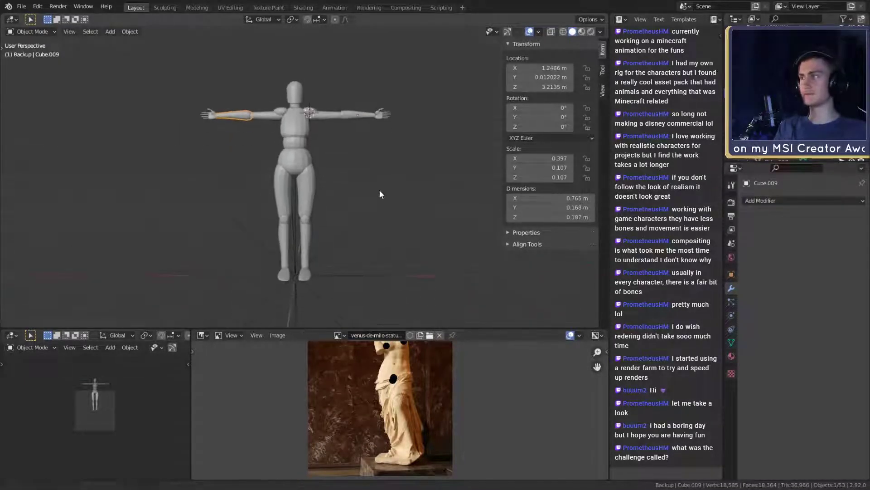
{"action": "left_click", "coordinate": [21, 7]}
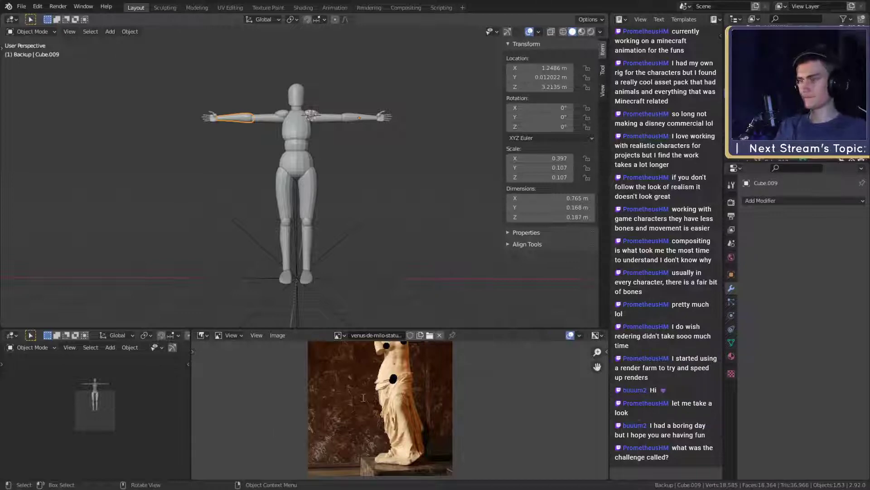
{"action": "key", "text": "ctrl+s"}
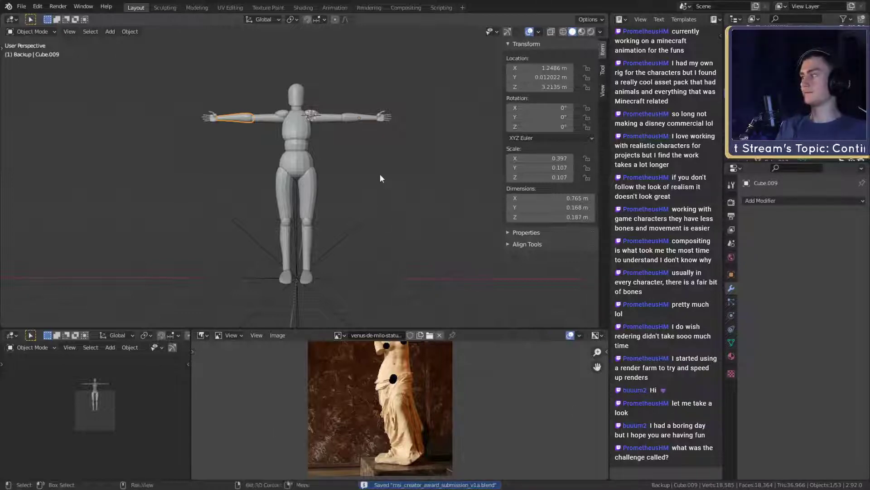
- Clear the selection, check the mannequin from a few angles and save the file again
{"action": "scroll", "coordinate": [379, 199], "scroll_direction": "up", "scroll_amount": 2}
{"action": "scroll", "coordinate": [379, 207], "scroll_direction": "down", "scroll_amount": 8}
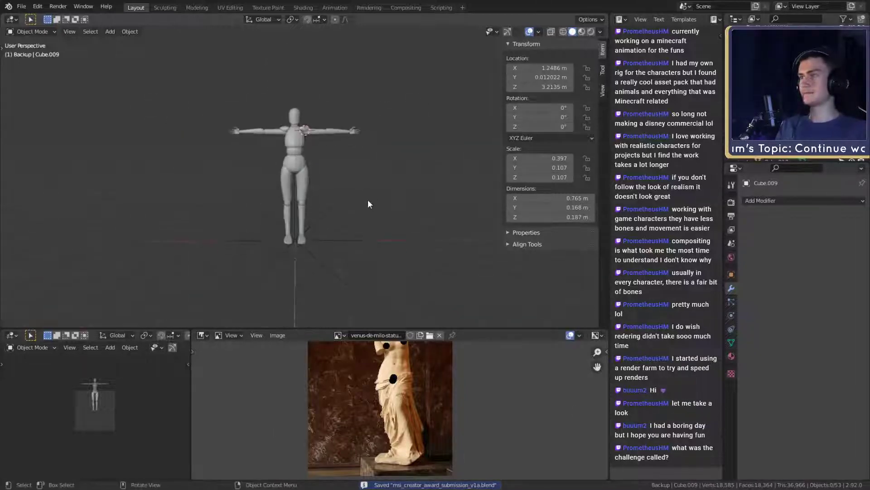
{"action": "scroll", "coordinate": [368, 200], "scroll_direction": "up", "scroll_amount": 4}
{"action": "mouse_move", "coordinate": [371, 216]}
{"action": "middle_mouse_down"}
{"action": "mouse_move", "coordinate": [436, 213]}
{"action": "mouse_move", "coordinate": [361, 229]}
{"action": "middle_mouse_up"}
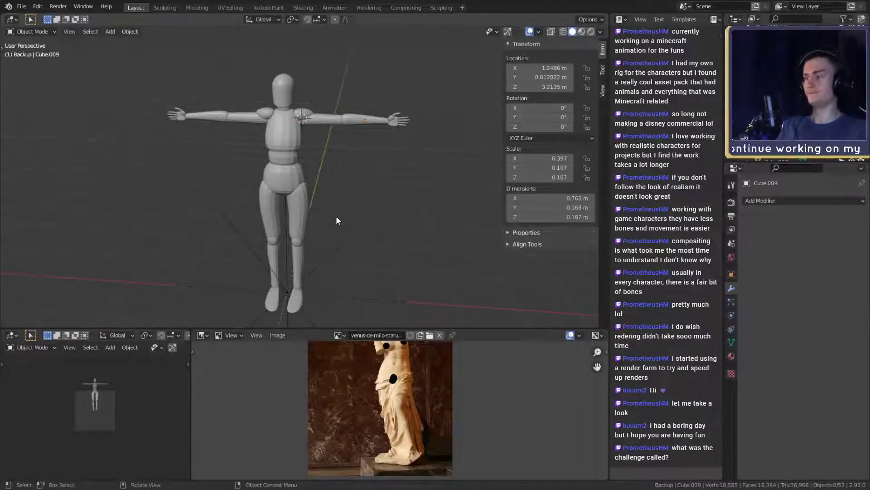
{"action": "middle_click_drag", "start_coordinate": [336, 215], "coordinate": [336, 198]}
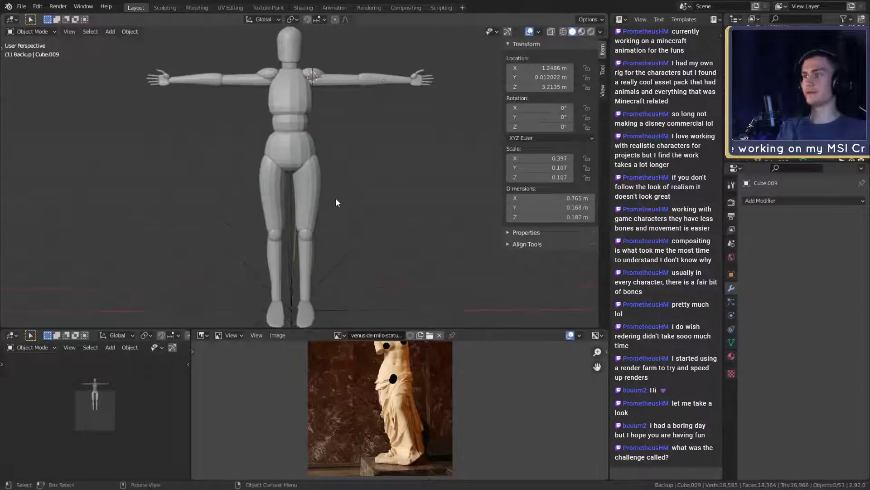
{"action": "scroll", "coordinate": [335, 198], "scroll_direction": "up", "scroll_amount": 3}
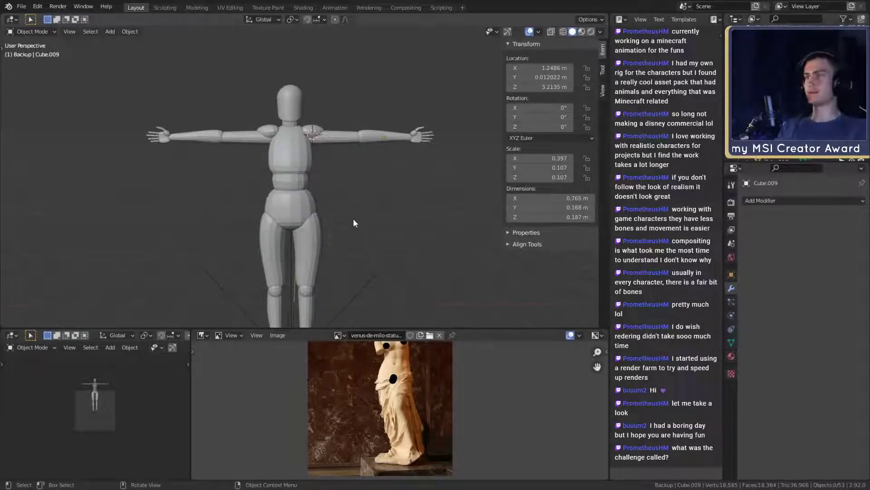
{"action": "scroll", "coordinate": [352, 219], "scroll_direction": "down", "scroll_amount": 2}
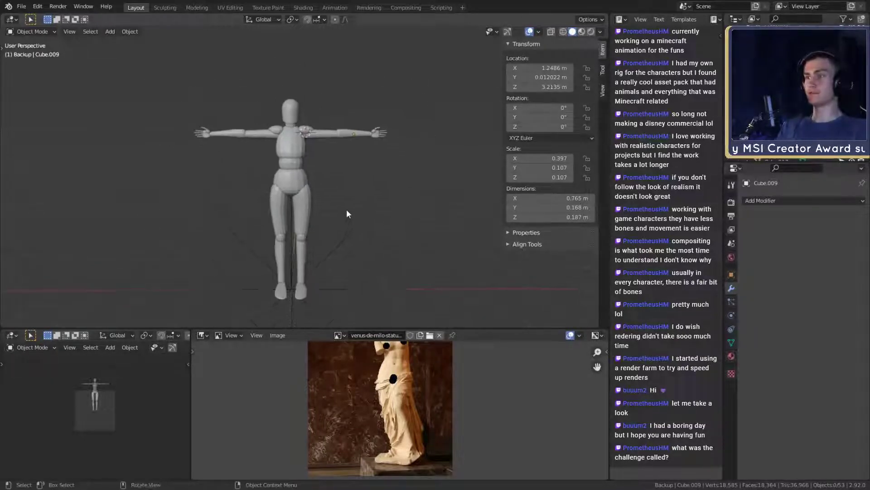
{"action": "left_click", "coordinate": [21, 8]}
{"action": "left_click", "coordinate": [28, 70]}
- Set the transform pivot point to 3D Cursor
{"action": "scroll", "coordinate": [343, 209], "scroll_direction": "up", "scroll_amount": 3}
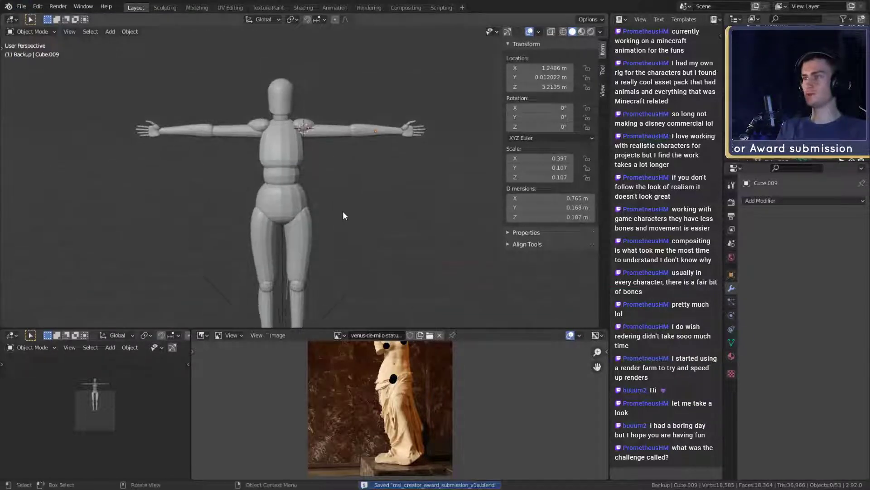
{"action": "scroll", "coordinate": [343, 211], "scroll_direction": "down", "scroll_amount": 4}
{"action": "scroll", "coordinate": [344, 213], "scroll_direction": "up", "scroll_amount": 5}
{"action": "middle_click_drag", "start_coordinate": [349, 192], "coordinate": [282, 152]}
{"action": "left_click", "coordinate": [292, 19]}
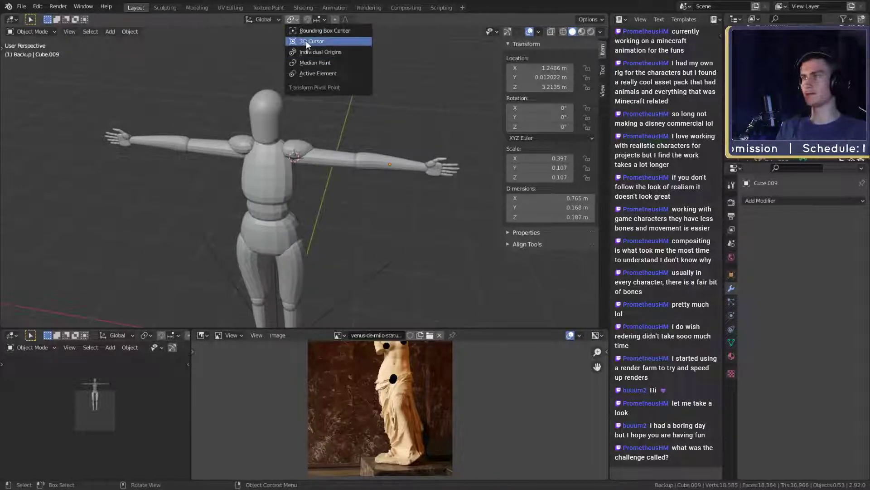
{"action": "left_click", "coordinate": [307, 42]}
- Select the chest and examine the mannequin's torso and legs from front and side against the Venus de Milo reference
{"action": "scroll", "coordinate": [349, 200], "scroll_direction": "up", "scroll_amount": 2}
{"action": "middle_click_drag", "start_coordinate": [349, 200], "coordinate": [382, 170]}
{"action": "scroll", "coordinate": [381, 170], "scroll_direction": "down", "scroll_amount": 2}
{"action": "scroll", "coordinate": [372, 191], "scroll_direction": "down", "scroll_amount": 2}
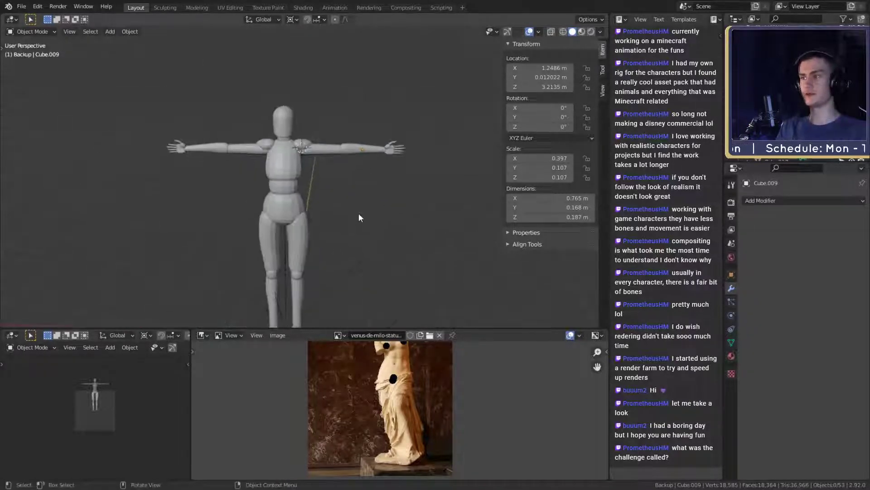
{"action": "scroll", "coordinate": [367, 225], "scroll_direction": "down", "scroll_amount": 2}
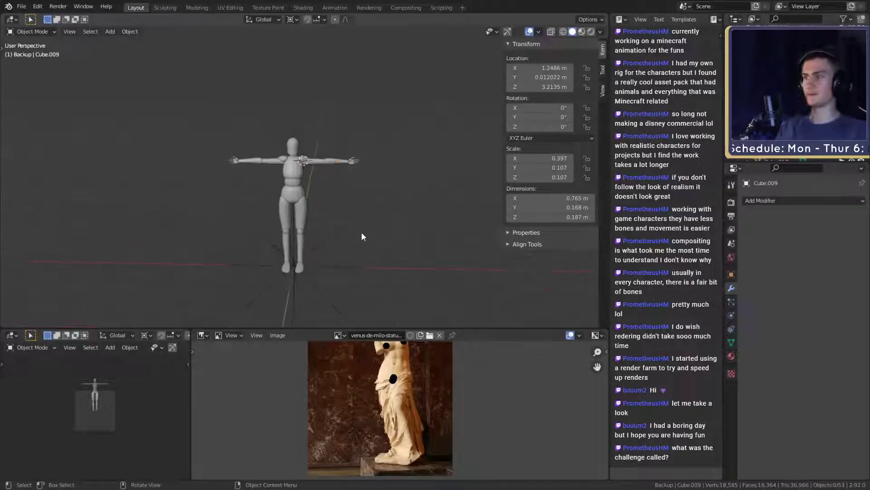
{"action": "scroll", "coordinate": [358, 229], "scroll_direction": "up", "scroll_amount": 4}
{"action": "scroll", "coordinate": [363, 211], "scroll_direction": "up", "scroll_amount": 3}
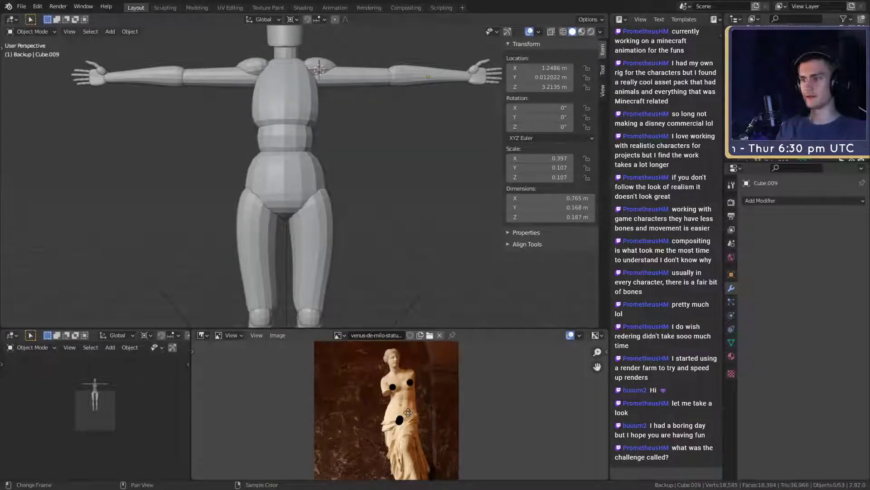
{"action": "middle_click_drag", "start_coordinate": [325, 126], "coordinate": [374, 175]}
{"action": "left_click", "coordinate": [322, 123]}
{"action": "middle_click_drag", "start_coordinate": [323, 129], "coordinate": [295, 198]}
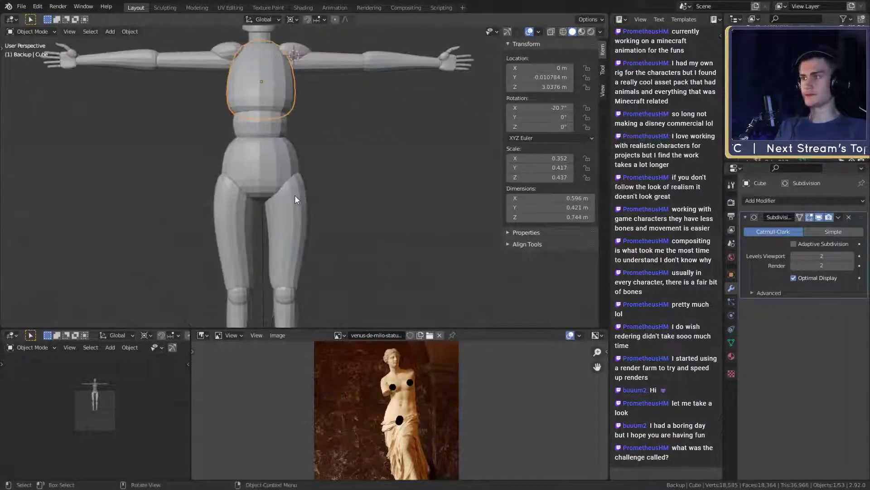
{"action": "scroll", "coordinate": [295, 198], "scroll_direction": "down", "scroll_amount": 5}
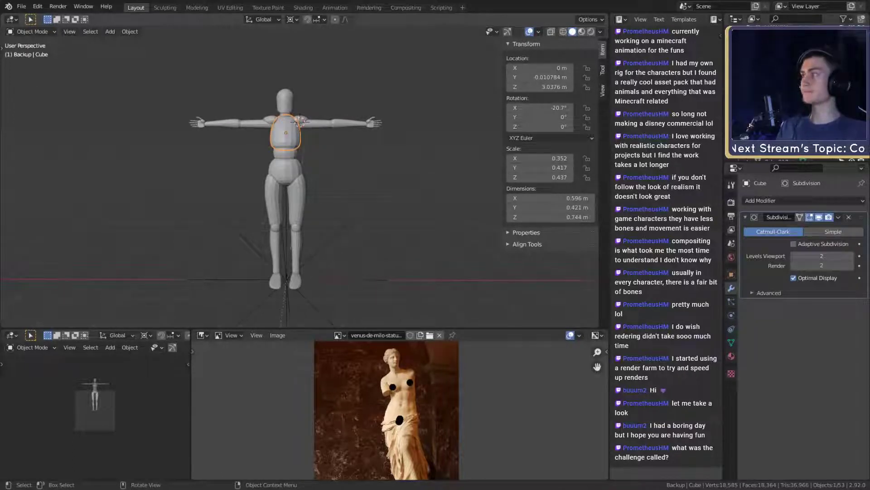
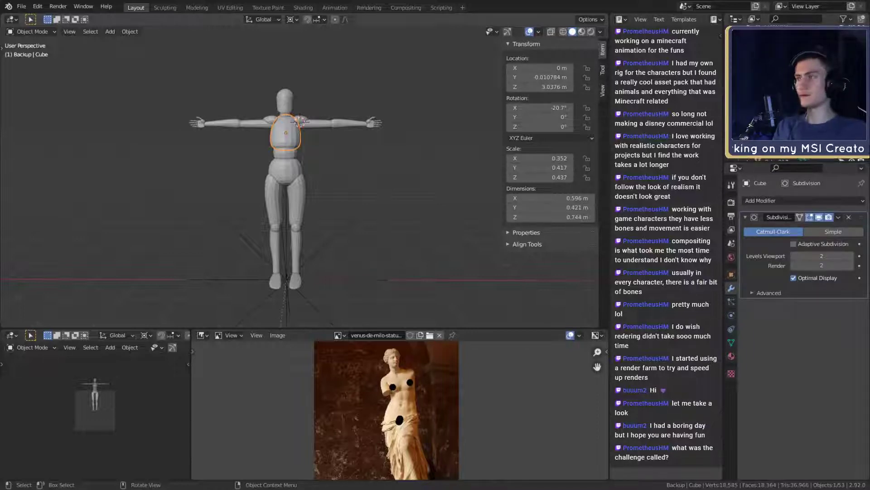
{"action": "middle_click_drag", "start_coordinate": [258, 195], "coordinate": [363, 213]}
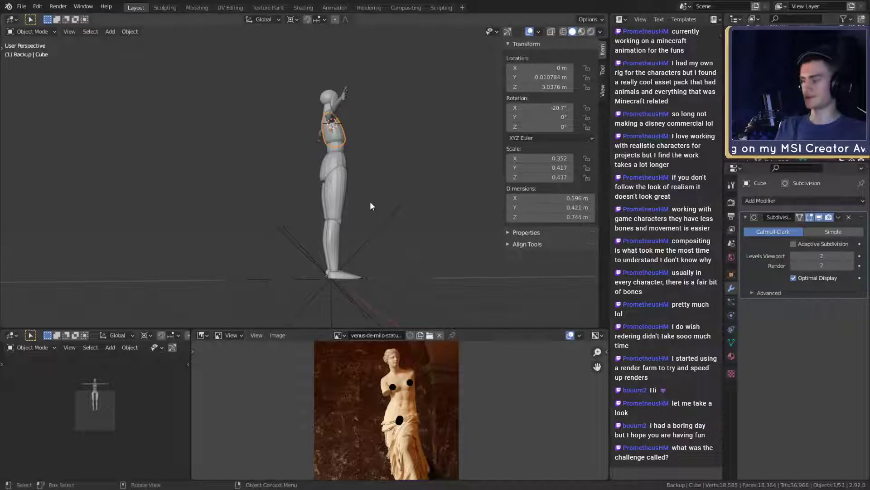
{"action": "middle_click_drag", "start_coordinate": [370, 201], "coordinate": [279, 212]}
{"action": "scroll", "coordinate": [278, 212], "scroll_direction": "up", "scroll_amount": 4}
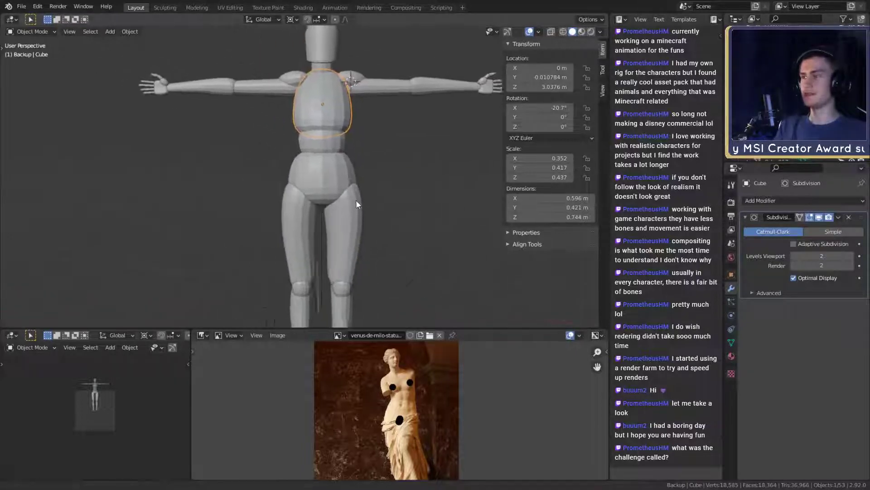
{"action": "middle_click_drag", "start_coordinate": [375, 183], "coordinate": [355, 190]}
{"action": "scroll", "coordinate": [362, 186], "scroll_direction": "down", "scroll_amount": 3}
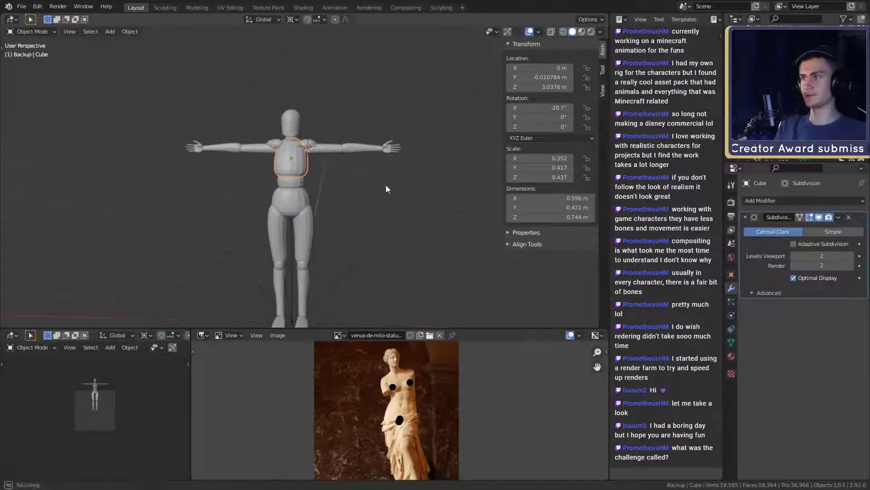
{"action": "left_click_drag", "start_coordinate": [429, 98], "coordinate": [183, 163]}
{"action": "scroll", "coordinate": [344, 173], "scroll_direction": "up", "scroll_amount": 3}
{"action": "middle_click_drag", "start_coordinate": [346, 196], "coordinate": [369, 174], "text": "shift"}
{"action": "left_click", "coordinate": [323, 190], "text": "shift"}
{"action": "key", "text": "g"}
{"action": "key", "text": "z"}
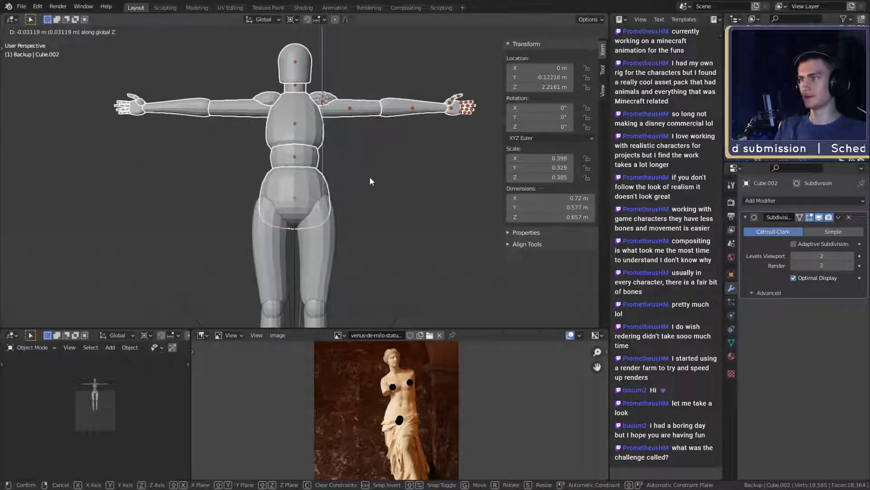
{"action": "right_click", "coordinate": [370, 177]}
- Examine the mannequin's lower legs and the lower part of the Venus de Milo reference image
{"action": "middle_click_drag", "start_coordinate": [380, 235], "coordinate": [362, 153], "text": "shift"}
{"action": "middle_click_drag", "start_coordinate": [356, 247], "coordinate": [352, 171], "text": "shift"}
{"action": "middle_click_drag", "start_coordinate": [385, 215], "coordinate": [353, 204]}
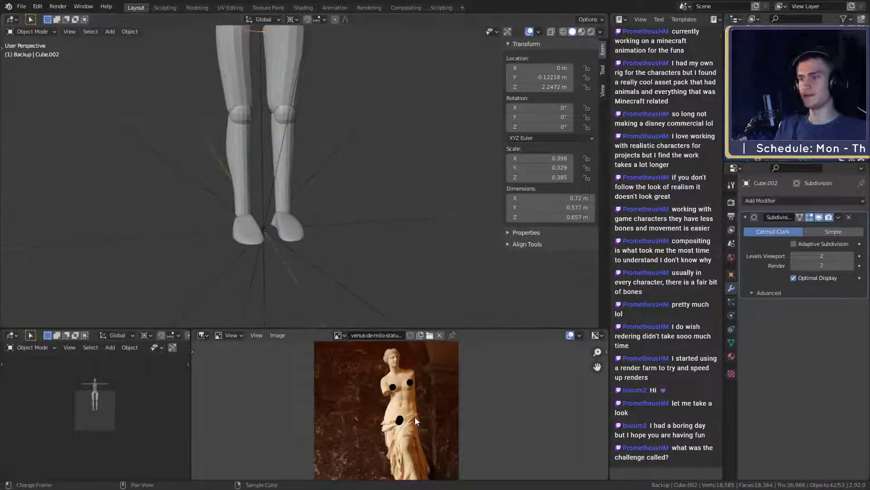
{"action": "scroll", "coordinate": [415, 417], "scroll_direction": "down", "scroll_amount": 5}
{"action": "scroll", "coordinate": [416, 418], "scroll_direction": "up", "scroll_amount": 5}
{"action": "mouse_move", "coordinate": [416, 416]}
{"action": "middle_mouse_down"}
{"action": "mouse_move", "coordinate": [415, 403]}
{"action": "mouse_move", "coordinate": [399, 410]}
{"action": "mouse_move", "coordinate": [407, 414]}
{"action": "middle_mouse_up"}
{"action": "middle_click_drag", "start_coordinate": [352, 192], "coordinate": [336, 245]}
- Place the 3D cursor at the mannequin's right ankle and rotate the right foot to about -16.3° around the Z axis
{"action": "left_click", "coordinate": [277, 225]}
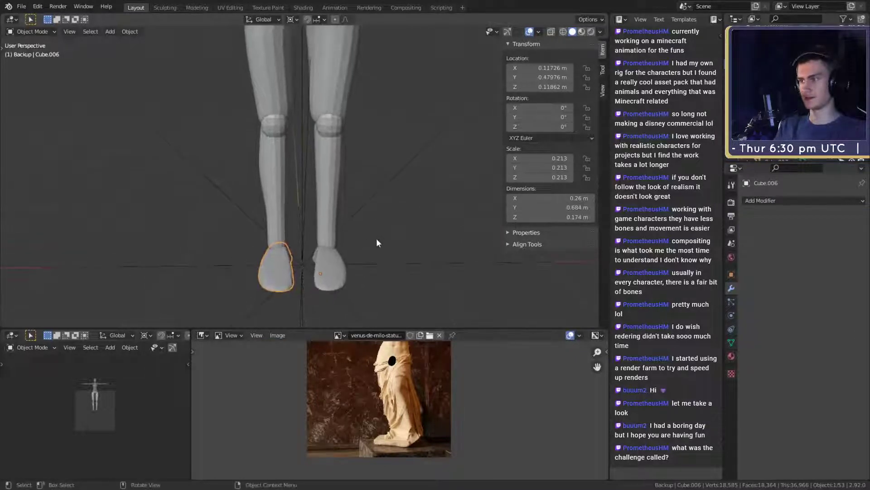
{"action": "middle_click_drag", "start_coordinate": [378, 189], "coordinate": [342, 270]}
{"action": "scroll", "coordinate": [392, 224], "scroll_direction": "up", "scroll_amount": 3}
{"action": "middle_click_drag", "start_coordinate": [342, 270], "coordinate": [363, 124]}
{"action": "middle_click_drag", "start_coordinate": [268, 132], "coordinate": [461, 263]}
{"action": "key", "text": "r"}
{"action": "key", "text": "z"}
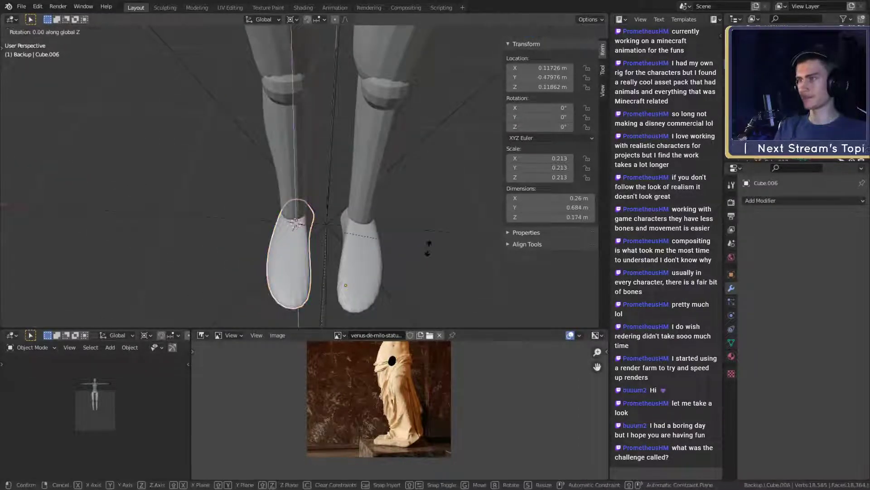
{"action": "left_click", "coordinate": [400, 276]}
{"action": "scroll", "coordinate": [378, 223], "scroll_direction": "down", "scroll_amount": 2}
{"action": "middle_click_drag", "start_coordinate": [378, 222], "coordinate": [389, 200]}
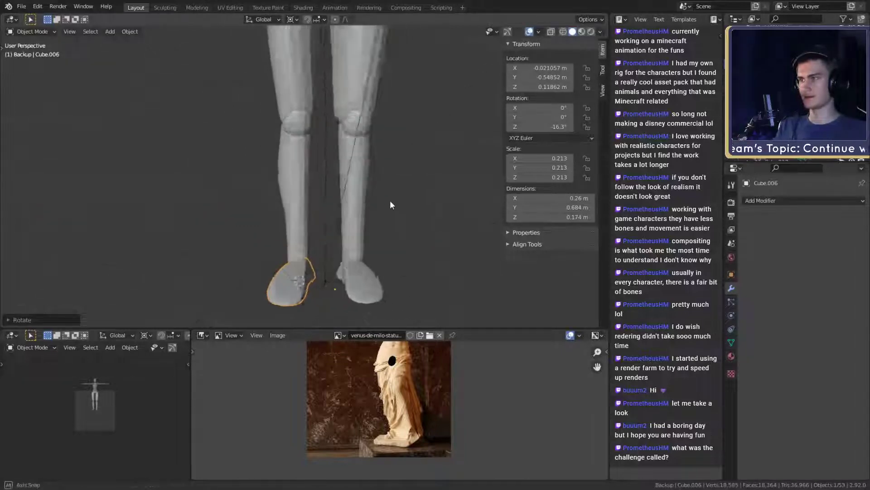
{"action": "scroll", "coordinate": [386, 186], "scroll_direction": "down", "scroll_amount": 1}
{"action": "middle_click_drag", "start_coordinate": [376, 166], "coordinate": [367, 183], "text": "shift"}
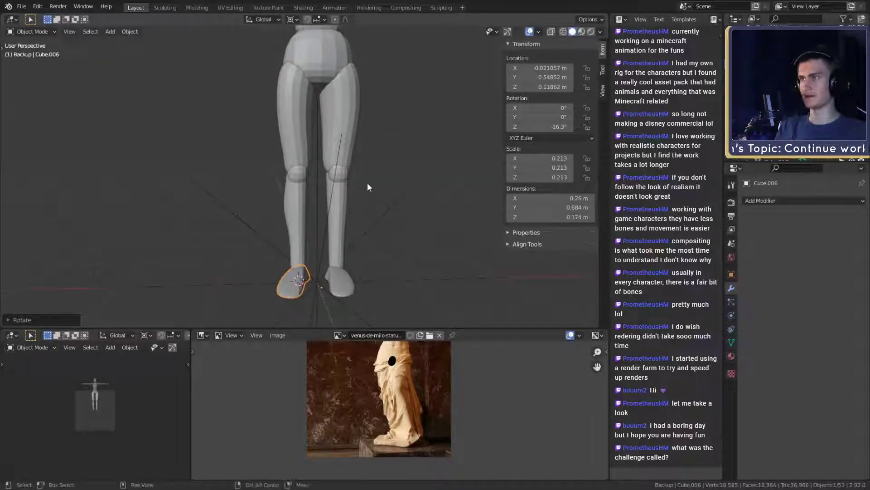
{"action": "left_click", "coordinate": [296, 122]}
{"action": "middle_click_drag", "start_coordinate": [297, 122], "coordinate": [332, 182]}
{"action": "left_click", "coordinate": [298, 175], "text": "shift"}
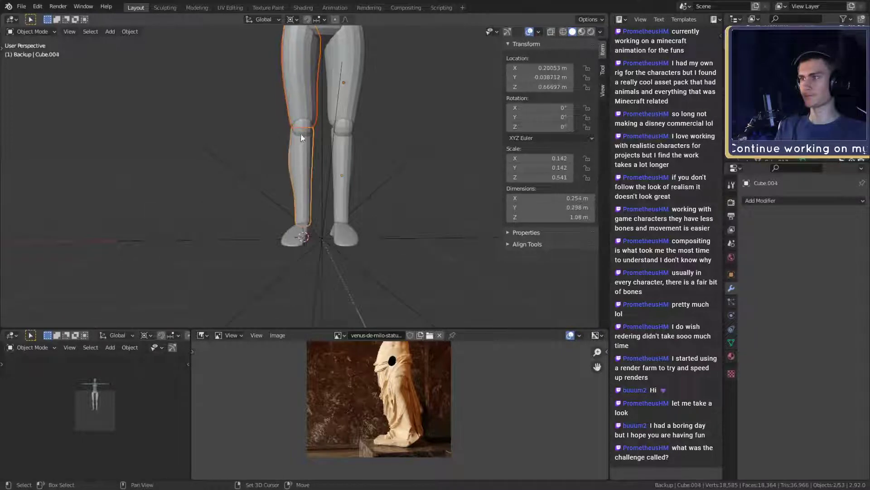
{"action": "left_click", "coordinate": [301, 133], "text": "shift"}
{"action": "middle_click_drag", "start_coordinate": [347, 145], "coordinate": [331, 205], "text": "shift"}
{"action": "scroll", "coordinate": [336, 170], "scroll_direction": "down", "scroll_amount": 2}
{"action": "key", "text": "KP_1"}
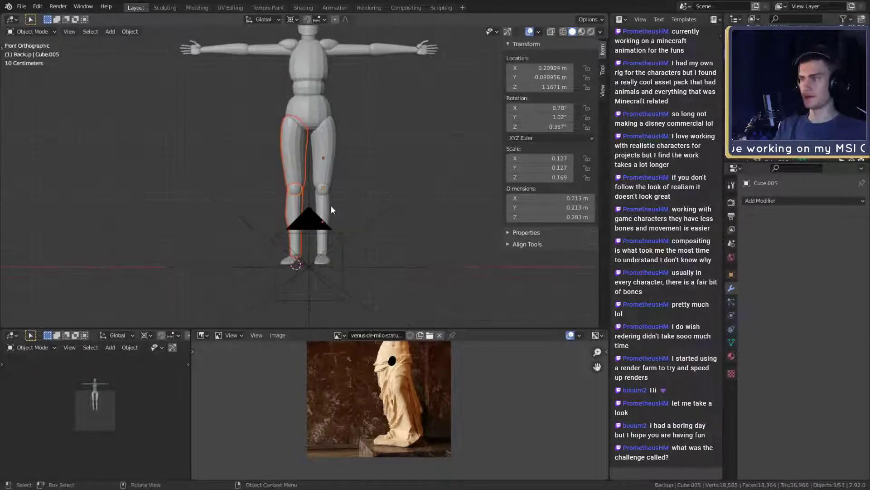
{"action": "key", "text": "r"}
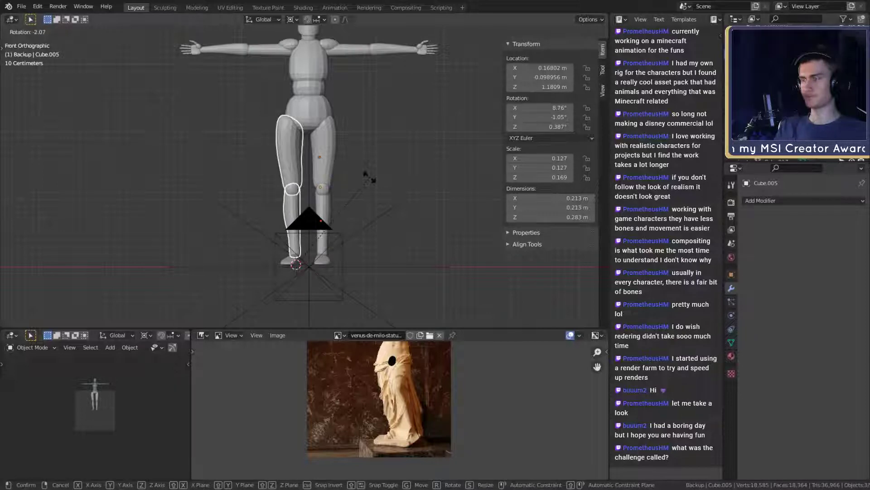
{"action": "right_click", "coordinate": [370, 176]}
- Select the right foot, shin, knee and thigh and move the whole leg about 0.057 m along the X axis
{"action": "scroll", "coordinate": [370, 175], "scroll_direction": "up", "scroll_amount": 3}
{"action": "middle_click_drag", "start_coordinate": [361, 225], "coordinate": [295, 255], "text": "shift"}
{"action": "left_click", "coordinate": [297, 255]}
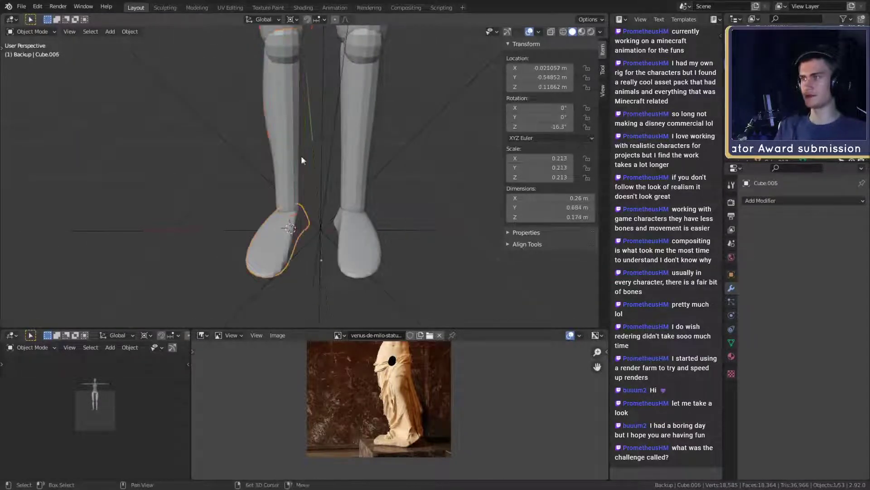
{"action": "left_click", "coordinate": [291, 131], "text": "shift"}
{"action": "left_click", "coordinate": [293, 53], "text": "shift"}
{"action": "scroll", "coordinate": [313, 75], "scroll_direction": "down", "scroll_amount": 2}
{"action": "middle_click_drag", "start_coordinate": [326, 82], "coordinate": [327, 134], "text": "shift"}
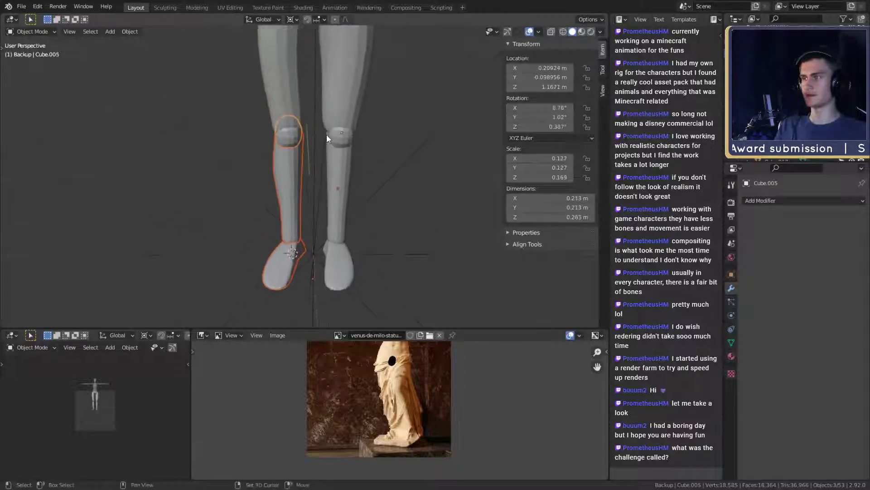
{"action": "left_click", "coordinate": [282, 65], "text": "shift"}
{"action": "key", "text": "g"}
{"action": "key", "text": "x"}
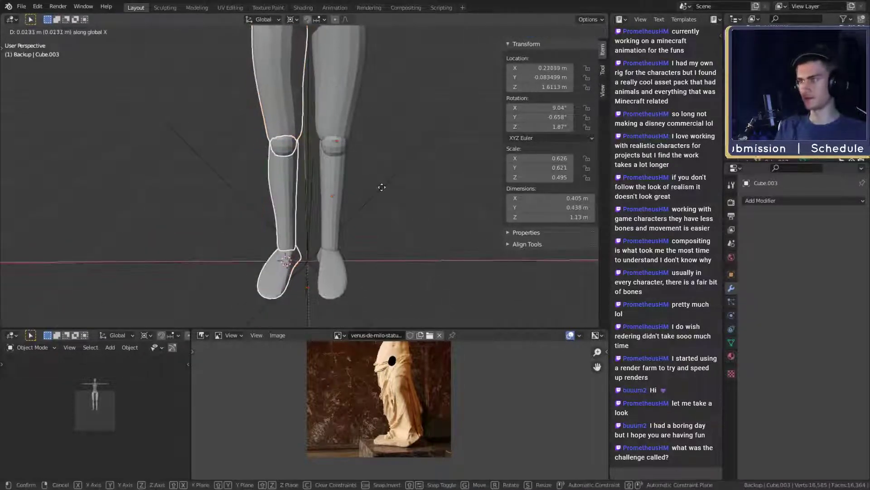
{"action": "left_click", "coordinate": [385, 185]}
- Rotate the right shin, knee and thigh together about -1.6° around the global Y axis, pivoting at the ankle
{"action": "middle_click_drag", "start_coordinate": [384, 185], "coordinate": [351, 243]}
{"action": "left_click", "coordinate": [296, 233]}
{"action": "middle_click_drag", "start_coordinate": [301, 208], "coordinate": [311, 134]}
{"action": "left_click", "coordinate": [298, 128]}
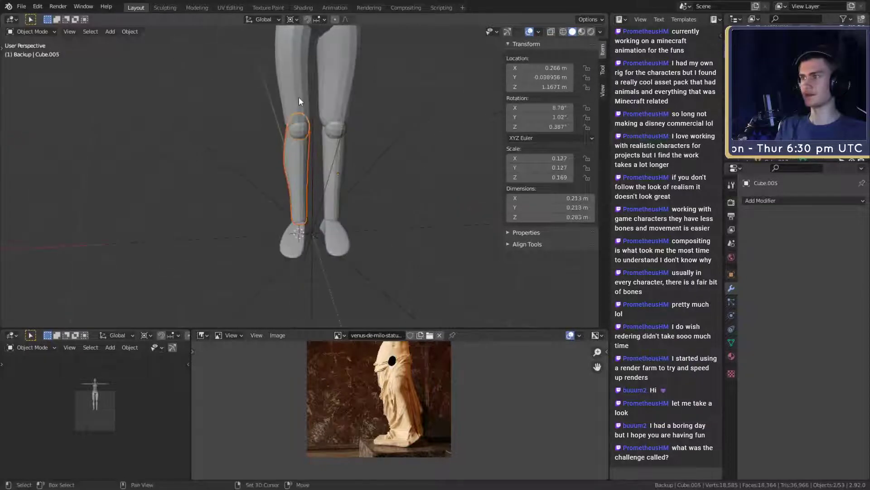
{"action": "left_click", "coordinate": [299, 100], "text": "shift"}
{"action": "scroll", "coordinate": [349, 120], "scroll_direction": "down", "scroll_amount": 4}
{"action": "key", "text": "r"}
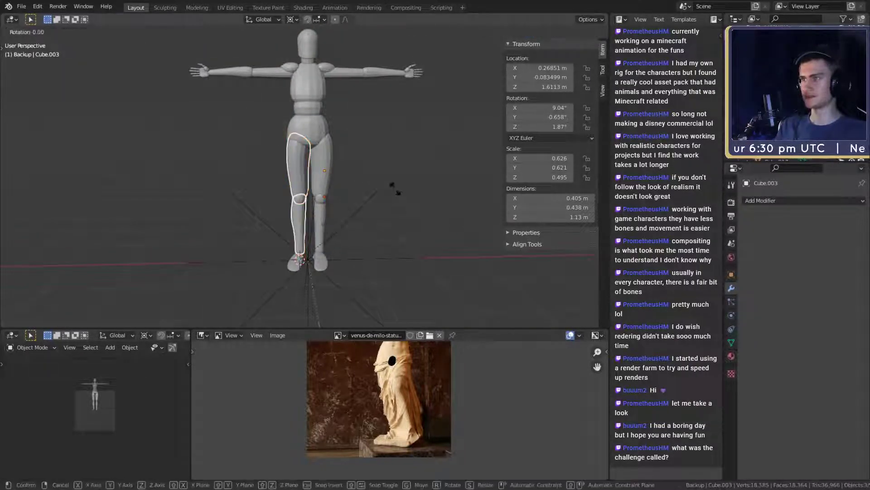
{"action": "key", "text": "x"}
{"action": "key", "text": "y"}
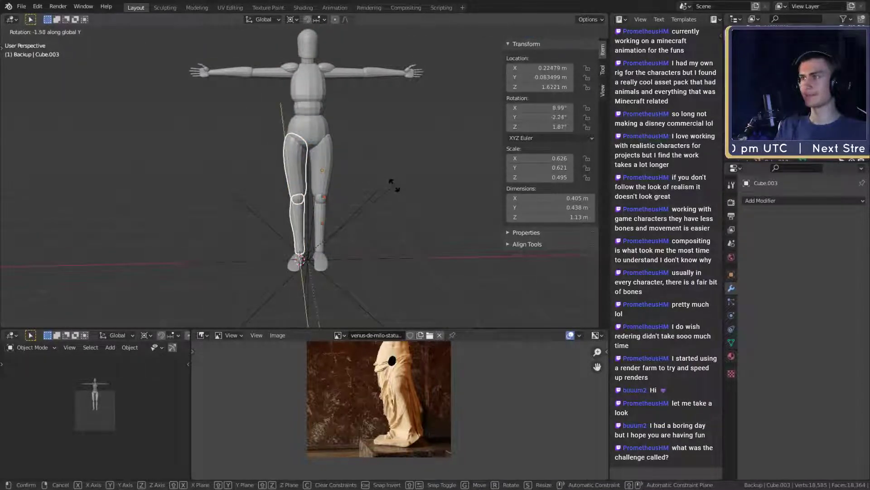
{"action": "left_click", "coordinate": [394, 184]}
- Turn the pelvis around the Z axis to about -11.7°, following the hips of the statue reference
{"action": "middle_click_drag", "start_coordinate": [393, 185], "coordinate": [338, 181], "text": "shift"}
{"action": "scroll", "coordinate": [367, 212], "scroll_direction": "up", "scroll_amount": 2}
{"action": "left_click", "coordinate": [314, 175]}
{"action": "scroll", "coordinate": [409, 368], "scroll_direction": "down", "scroll_amount": 1}
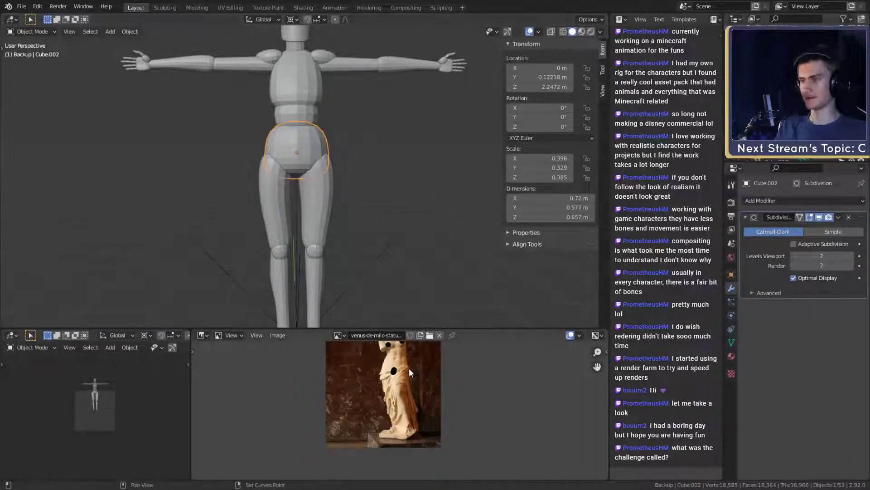
{"action": "middle_click_drag", "start_coordinate": [409, 368], "coordinate": [410, 402]}
{"action": "scroll", "coordinate": [411, 403], "scroll_direction": "up", "scroll_amount": 2}
{"action": "middle_click_drag", "start_coordinate": [361, 175], "coordinate": [401, 247]}
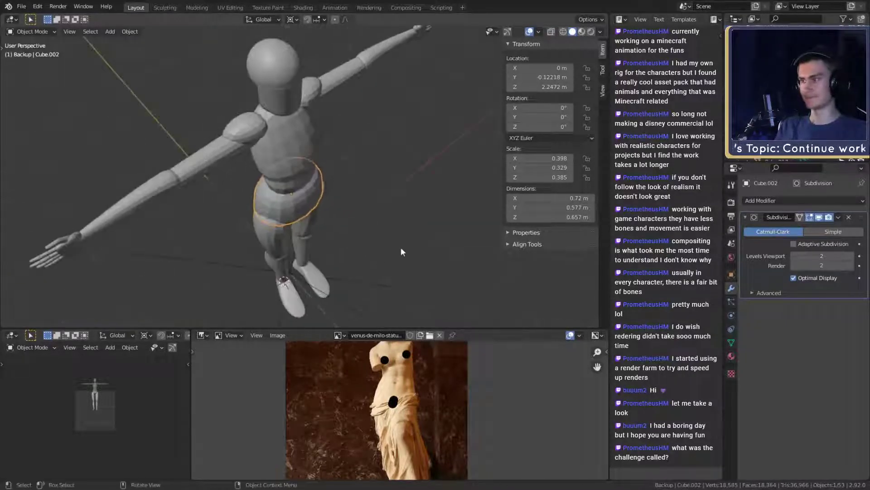
{"action": "key", "text": "r"}
{"action": "key", "text": "z"}
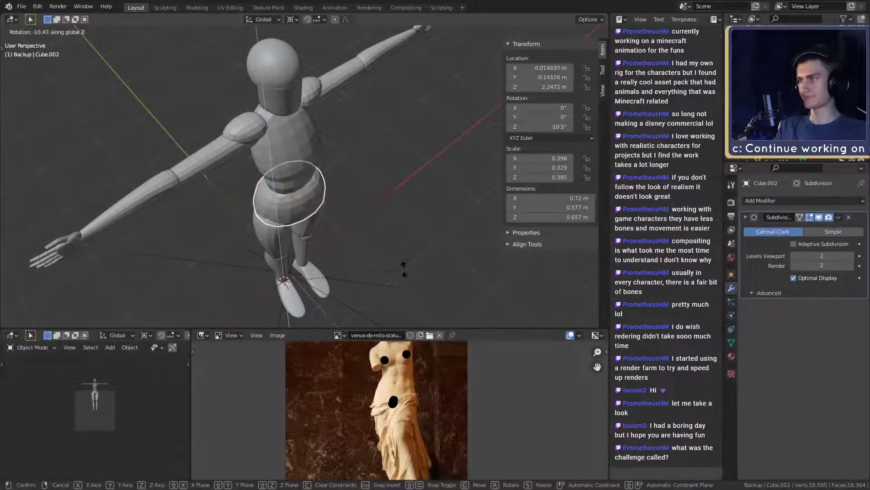
{"action": "left_click", "coordinate": [399, 276]}
{"action": "middle_click_drag", "start_coordinate": [399, 277], "coordinate": [401, 167]}
{"action": "key", "text": "r"}
{"action": "key", "text": "z"}
{"action": "left_click", "coordinate": [412, 260]}
{"action": "key", "text": "r"}
{"action": "key", "text": "x"}
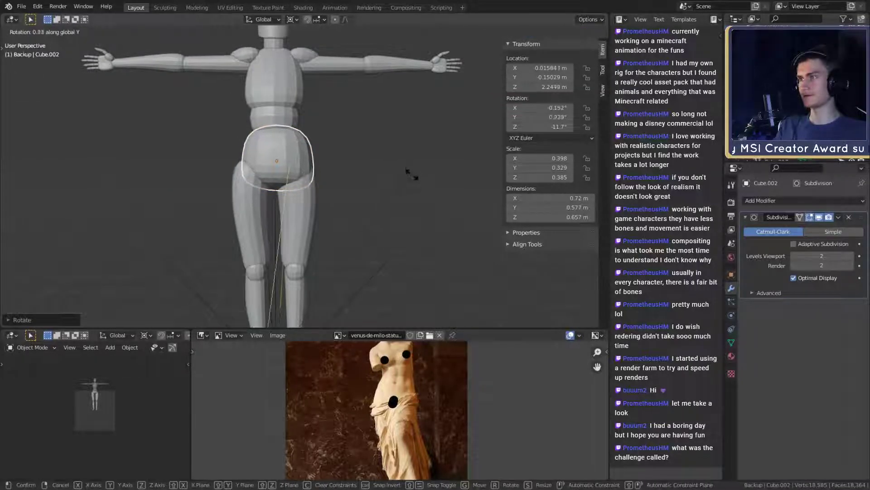
{"action": "key", "text": "Escape"}
- Switch the transform pivot to the object's own origin and tilt the pelvis about 9° around the global Y axis
{"action": "left_click", "coordinate": [292, 19]}
{"action": "left_click", "coordinate": [308, 58]}
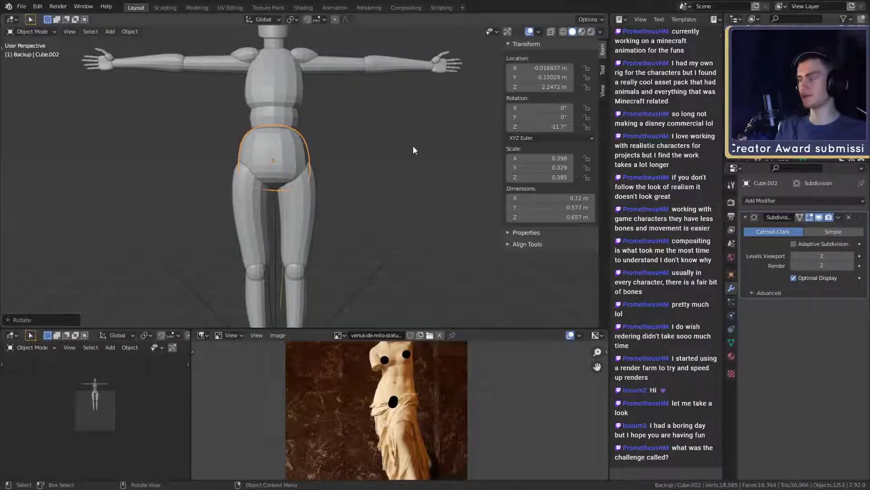
{"action": "key", "text": "r"}
{"action": "key", "text": "y"}
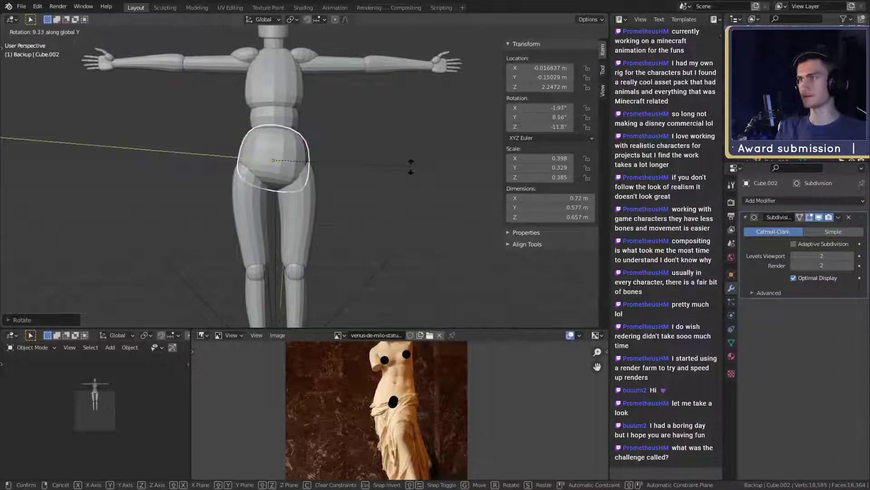
{"action": "left_click", "coordinate": [411, 169]}
- Rotate the left thigh about -11.8° around the X axis and move it forward along Y to about -0.272 m
{"action": "middle_click_drag", "start_coordinate": [328, 177], "coordinate": [333, 209]}
{"action": "left_click", "coordinate": [309, 205]}
{"action": "scroll", "coordinate": [329, 216], "scroll_direction": "down", "scroll_amount": 3}
{"action": "scroll", "coordinate": [329, 216], "scroll_direction": "up", "scroll_amount": 1}
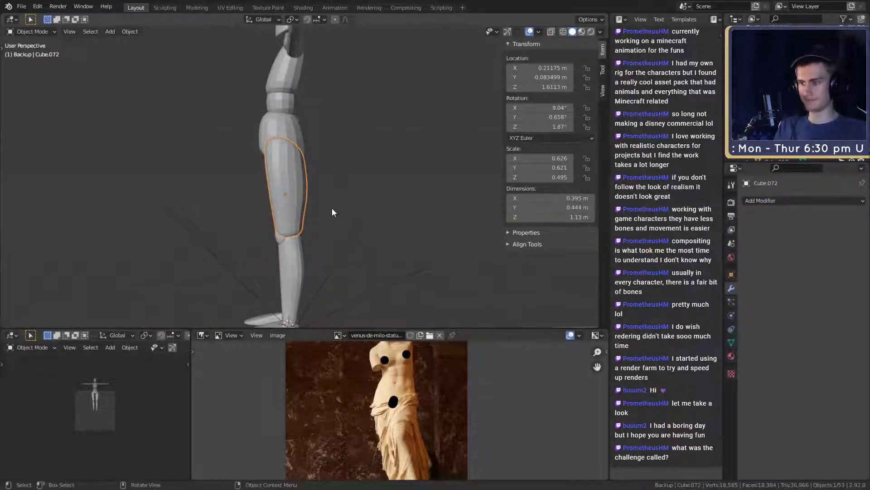
{"action": "key", "text": "r"}
{"action": "key", "text": "x"}
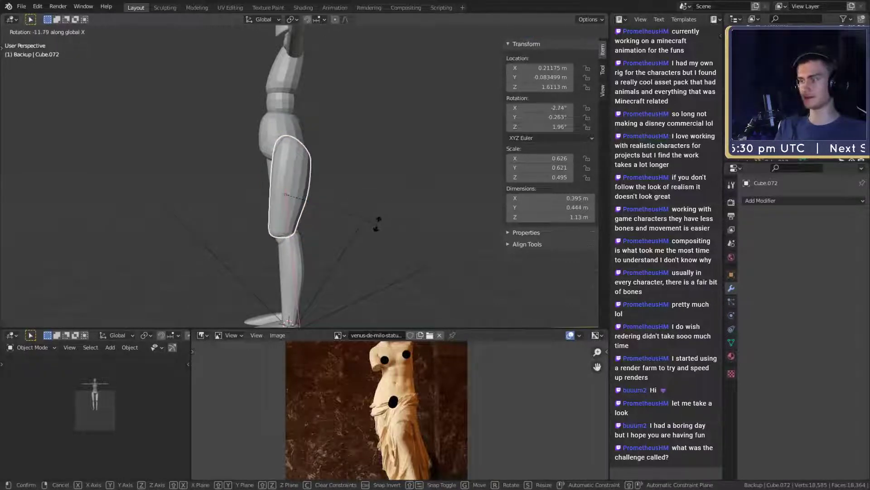
{"action": "left_click", "coordinate": [403, 200]}
{"action": "key", "text": "g"}
{"action": "key", "text": "y"}
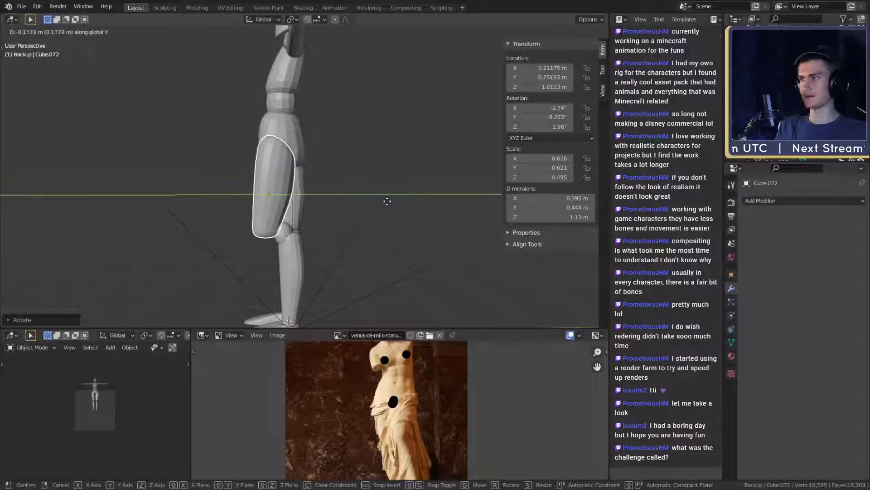
{"action": "left_click", "coordinate": [383, 199]}
- Twist the left thigh about -32.6° around the global Z axis
{"action": "middle_click_drag", "start_coordinate": [331, 187], "coordinate": [401, 201]}
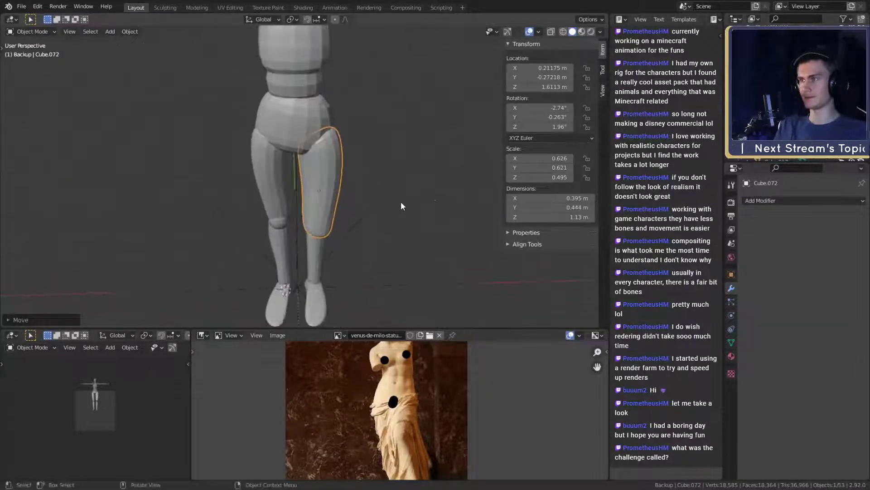
{"action": "key", "text": "r"}
{"action": "key", "text": "z"}
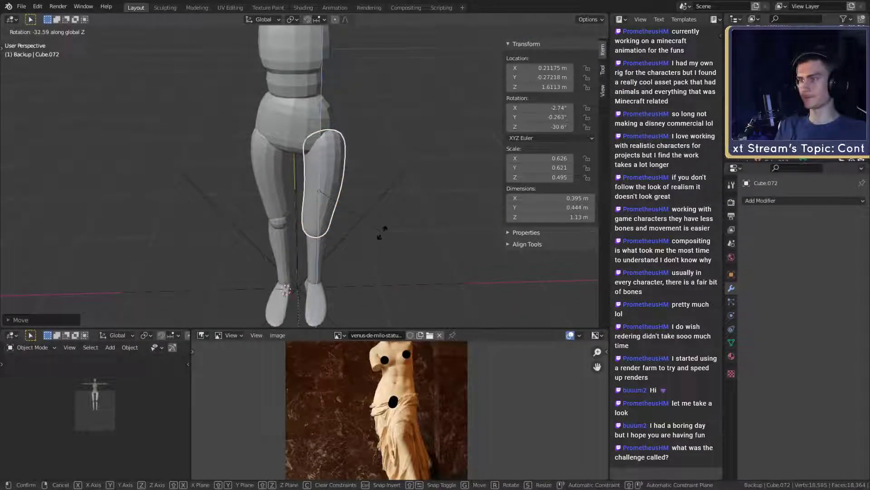
{"action": "left_click", "coordinate": [383, 233]}
- Rotate the left thigh around X to about -9.2° and reposition it at about X 0.084 m, Y -0.319 m
{"action": "middle_click_drag", "start_coordinate": [382, 232], "coordinate": [413, 194]}
{"action": "key", "text": "r"}
{"action": "key", "text": "x"}
{"action": "left_click", "coordinate": [366, 198]}
{"action": "key", "text": "g"}
{"action": "left_click", "coordinate": [418, 233]}
- Compare the left thigh's pose with the statue's legs in the reference image at different zoom levels
{"action": "scroll", "coordinate": [413, 195], "scroll_direction": "down", "scroll_amount": 5}
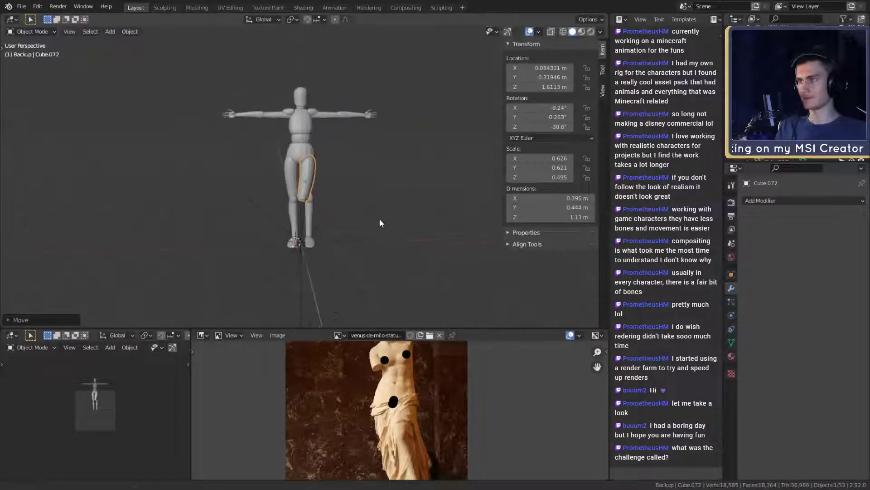
{"action": "scroll", "coordinate": [384, 197], "scroll_direction": "up", "scroll_amount": 3}
{"action": "mouse_move", "coordinate": [380, 219]}
{"action": "middle_mouse_down", "text": "shift"}
{"action": "mouse_move", "coordinate": [385, 197]}
{"action": "mouse_move", "coordinate": [381, 211]}
{"action": "middle_mouse_up", "text": "shift"}
{"action": "scroll", "coordinate": [380, 211], "scroll_direction": "up", "scroll_amount": 3}
{"action": "scroll", "coordinate": [426, 439], "scroll_direction": "down", "scroll_amount": 2}
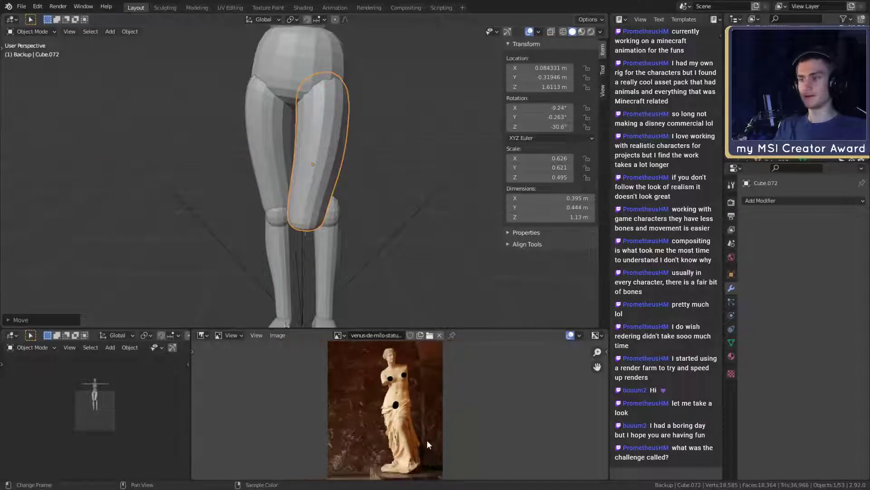
{"action": "scroll", "coordinate": [418, 416], "scroll_direction": "up", "scroll_amount": 4}
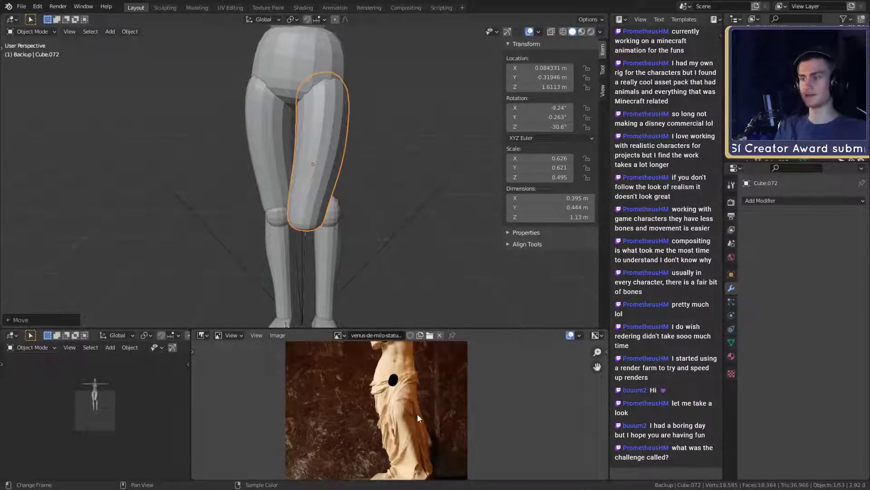
{"action": "middle_click_drag", "start_coordinate": [372, 225], "coordinate": [353, 246], "text": "shift"}
{"action": "scroll", "coordinate": [364, 245], "scroll_direction": "down", "scroll_amount": 3}
{"action": "scroll", "coordinate": [347, 229], "scroll_direction": "up", "scroll_amount": 3}
{"action": "scroll", "coordinate": [347, 229], "scroll_direction": "down", "scroll_amount": 6}
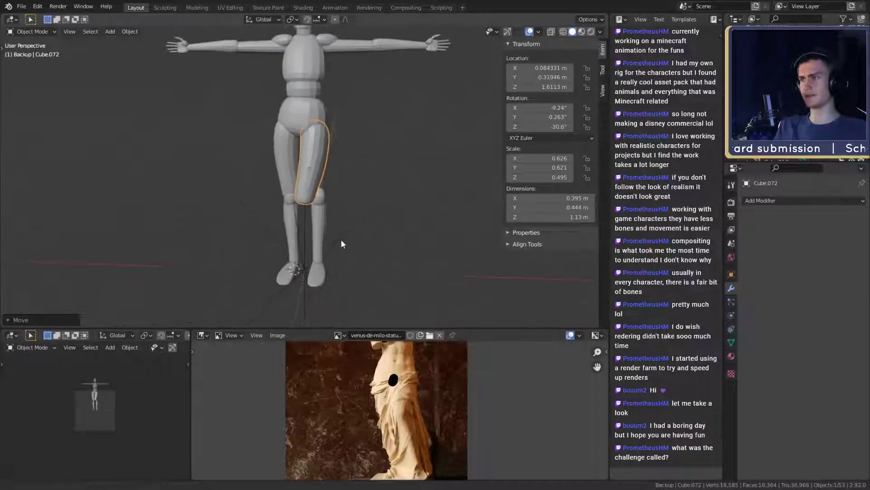
{"action": "scroll", "coordinate": [347, 233], "scroll_direction": "up", "scroll_amount": 6}
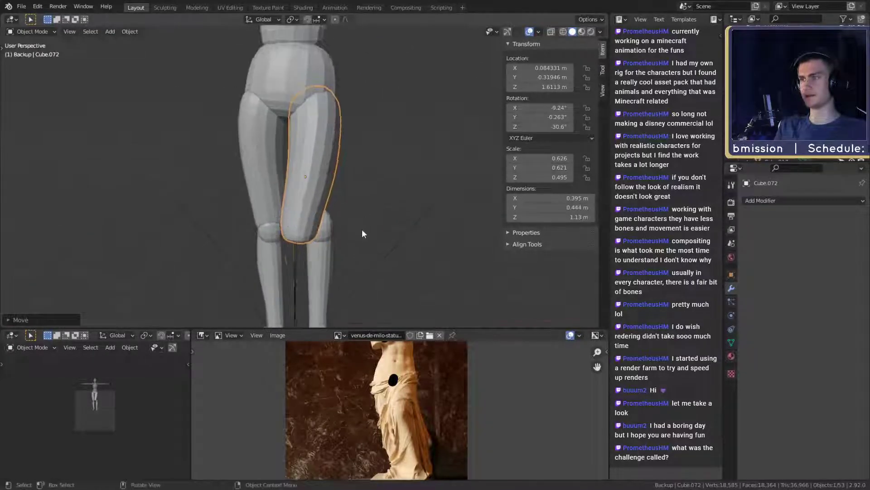
- Rotate the left thigh around Z to about -38.3° and reposition it at about X 0.087 m, Y -0.286 m
{"action": "key", "text": "r"}
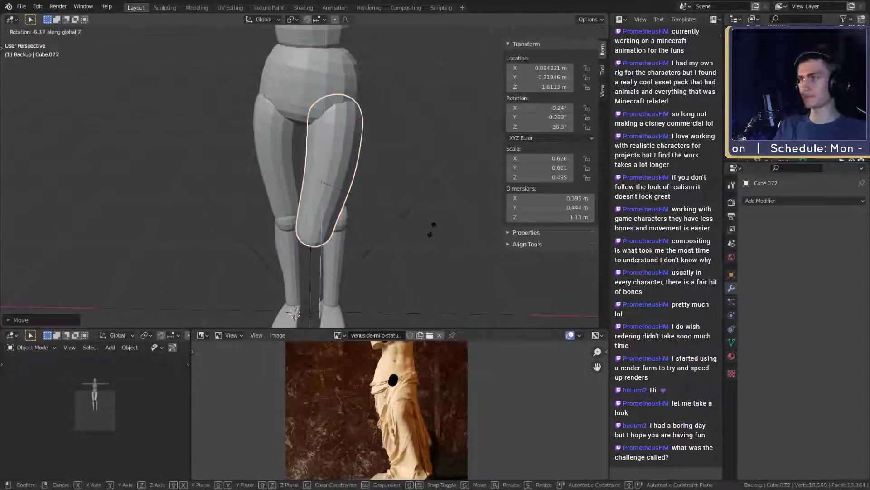
{"action": "left_click", "coordinate": [430, 229]}
{"action": "middle_click_drag", "start_coordinate": [430, 231], "coordinate": [412, 200]}
{"action": "key", "text": "g"}
{"action": "left_click", "coordinate": [416, 251]}
- Tilt the left thigh forward around its local X axis to about -23.7°
{"action": "key", "text": "r"}
{"action": "key", "text": "x"}
{"action": "key", "text": "x"}
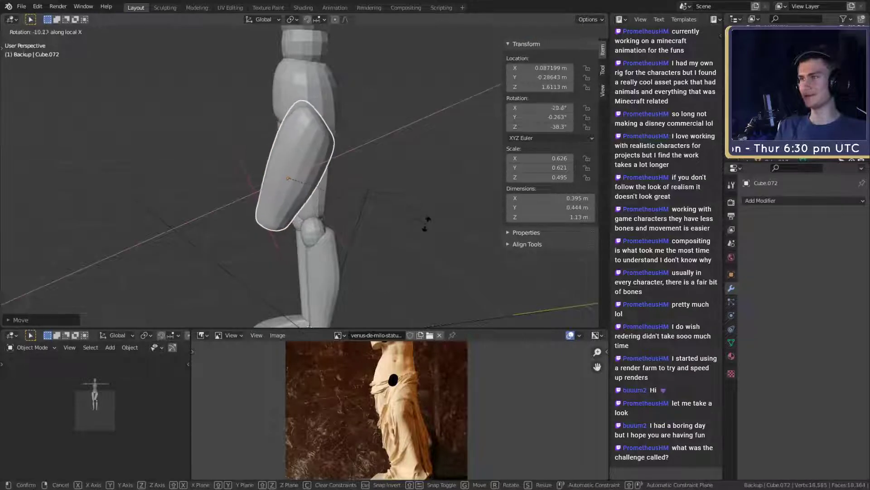
{"action": "left_click", "coordinate": [399, 239]}
{"action": "middle_click_drag", "start_coordinate": [398, 239], "coordinate": [426, 254]}
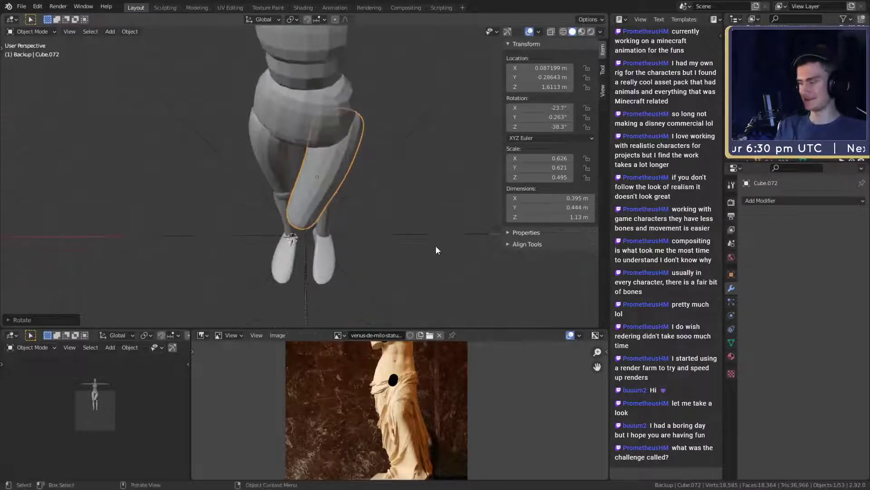
- Rotate the left thigh around Z to about -24.1° and move it to about X 0.071 m, Y -0.289 m, Z 1.646 m
{"action": "key", "text": "r"}
{"action": "key", "text": "z"}
{"action": "key", "text": "z"}
{"action": "key", "text": "z"}
{"action": "key", "text": "z"}
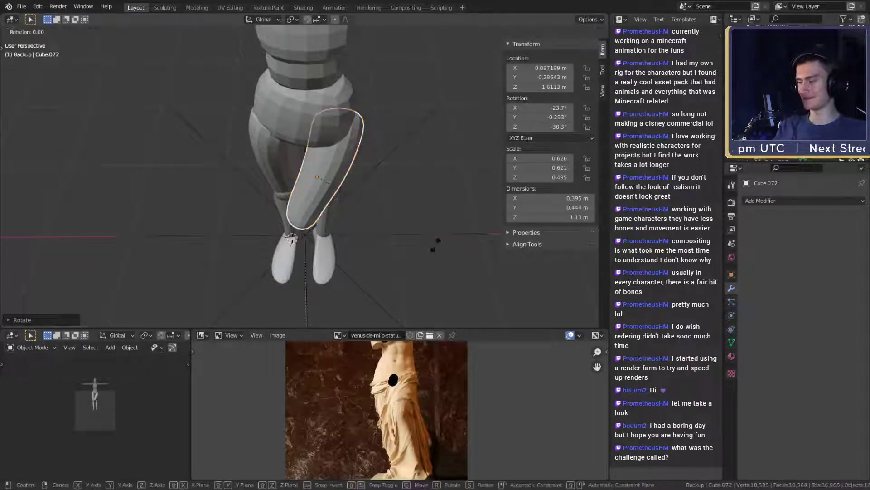
{"action": "left_click", "coordinate": [442, 211]}
{"action": "middle_click_drag", "start_coordinate": [442, 212], "coordinate": [268, 224]}
{"action": "key", "text": "g"}
{"action": "left_click", "coordinate": [305, 193]}
- Tilt the left thigh around its local X axis to about -27° and reposition it at the hip
{"action": "scroll", "coordinate": [339, 233], "scroll_direction": "up", "scroll_amount": 2}
{"action": "key", "text": "r"}
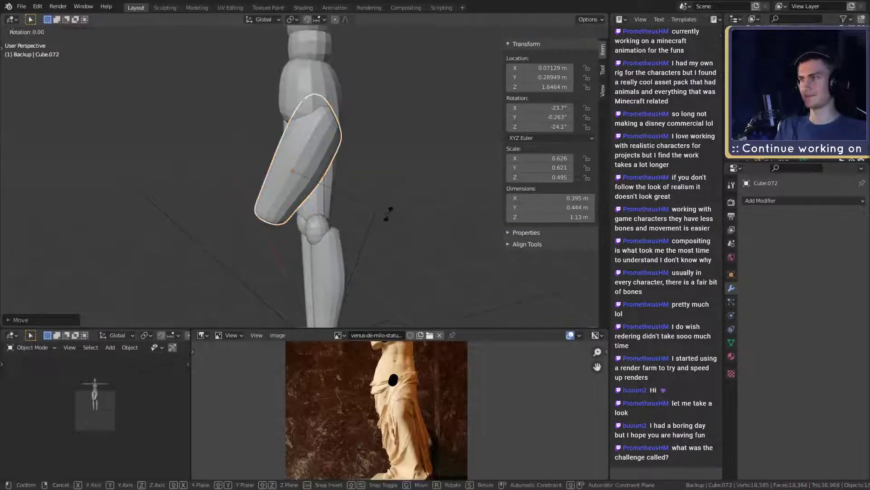
{"action": "key", "text": "x"}
{"action": "key", "text": "x"}
{"action": "left_click", "coordinate": [390, 221]}
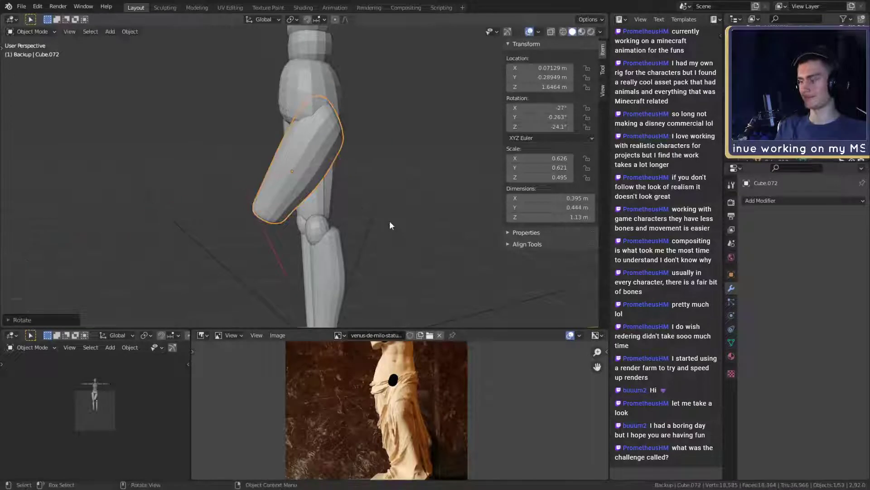
{"action": "key", "text": "g"}
{"action": "left_click", "coordinate": [381, 213]}
- Move the left knee joint to the lower end of the left thigh, adjusting it from several viewing angles
{"action": "middle_click_drag", "start_coordinate": [382, 213], "coordinate": [441, 219]}
{"action": "scroll", "coordinate": [440, 218], "scroll_direction": "down", "scroll_amount": 4}
{"action": "scroll", "coordinate": [387, 201], "scroll_direction": "up", "scroll_amount": 4}
{"action": "middle_click_drag", "start_coordinate": [385, 224], "coordinate": [318, 153], "text": "shift"}
{"action": "left_click", "coordinate": [334, 173]}
{"action": "left_click", "coordinate": [330, 152]}
{"action": "middle_click_drag", "start_coordinate": [332, 152], "coordinate": [374, 198], "text": "shift"}
{"action": "key", "text": "g"}
{"action": "left_click", "coordinate": [284, 169]}
{"action": "key", "text": "g"}
{"action": "left_click", "coordinate": [387, 195]}
- Rotate the left knee joint around Z and nudge it into place against the thigh
{"action": "key", "text": "r"}
{"action": "key", "text": "z"}
{"action": "left_click", "coordinate": [430, 239]}
{"action": "key", "text": "g"}
{"action": "left_click", "coordinate": [355, 205]}
- Move the left lower leg forward below the knee to about X 0.147 m, Y -0.449 m, Z 0.733 m
{"action": "left_click", "coordinate": [367, 201]}
{"action": "scroll", "coordinate": [390, 246], "scroll_direction": "down", "scroll_amount": 3}
{"action": "middle_click_drag", "start_coordinate": [392, 251], "coordinate": [393, 224]}
{"action": "left_click", "coordinate": [392, 224]}
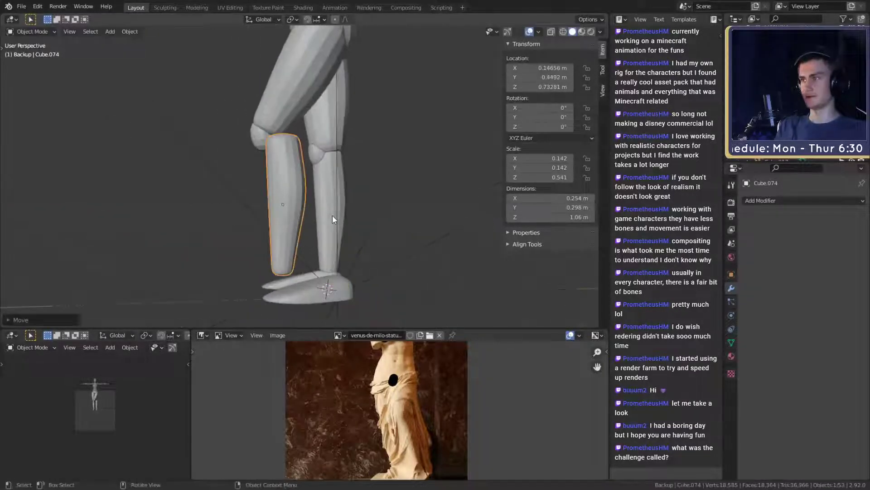
- Tilt the left lower leg to about 10.5° on X and -2.68° on Y
{"action": "middle_click_drag", "start_coordinate": [333, 215], "coordinate": [362, 217]}
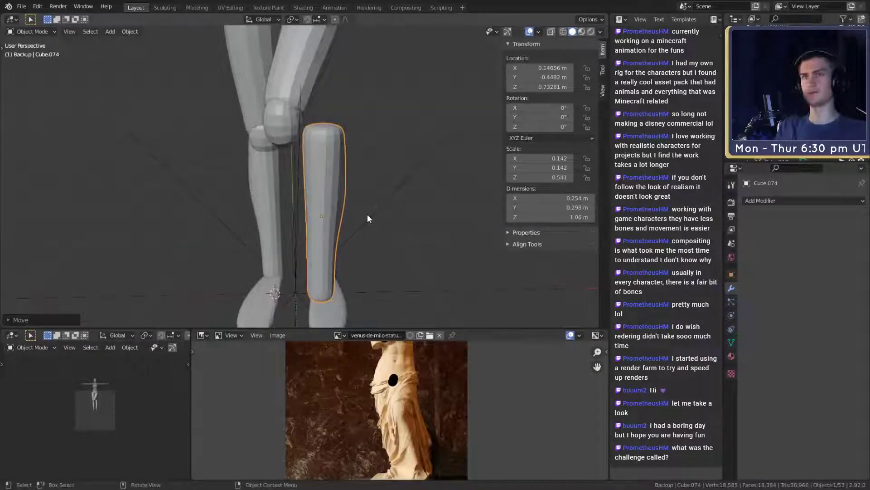
{"action": "scroll", "coordinate": [367, 229], "scroll_direction": "down", "scroll_amount": 4}
{"action": "scroll", "coordinate": [367, 217], "scroll_direction": "up", "scroll_amount": 3}
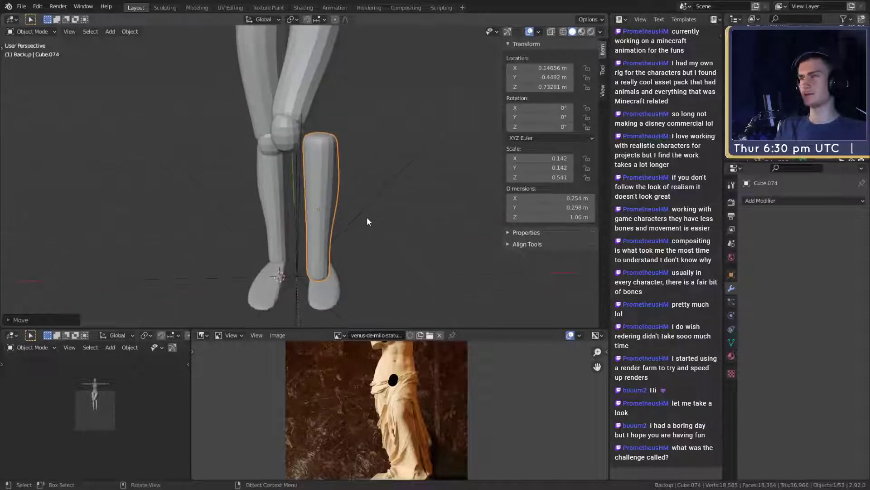
{"action": "middle_click_drag", "start_coordinate": [366, 217], "coordinate": [481, 211]}
{"action": "key", "text": "r"}
{"action": "left_click", "coordinate": [360, 202]}
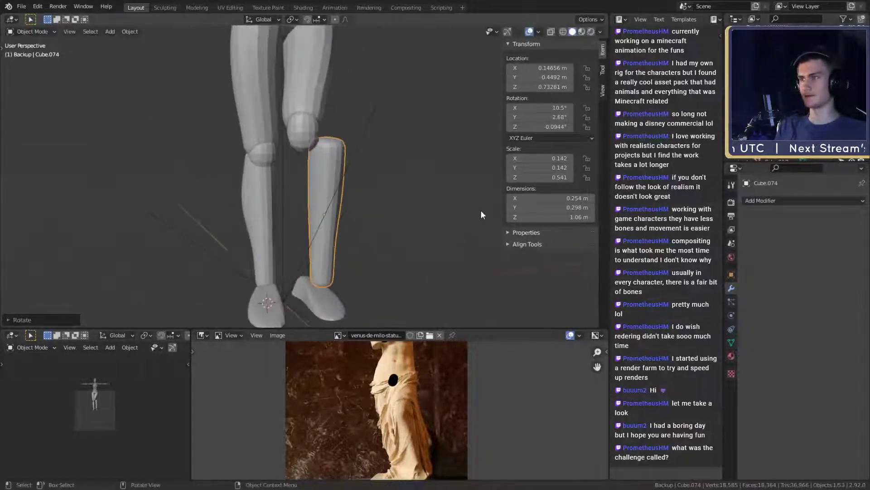
- Move the left lower leg up against the knee joint and rotate it around Z to about -19.5°
{"action": "key", "text": "g"}
{"action": "left_click", "coordinate": [441, 203]}
{"action": "middle_click_drag", "start_coordinate": [423, 202], "coordinate": [351, 211]}
{"action": "key", "text": "r"}
{"action": "key", "text": "z"}
{"action": "left_click", "coordinate": [400, 264]}
{"action": "key", "text": "g"}
{"action": "left_click", "coordinate": [323, 196]}
- Tilt the left lower leg further to about 16.2° on X and shift it back under the knee
{"action": "key", "text": "r"}
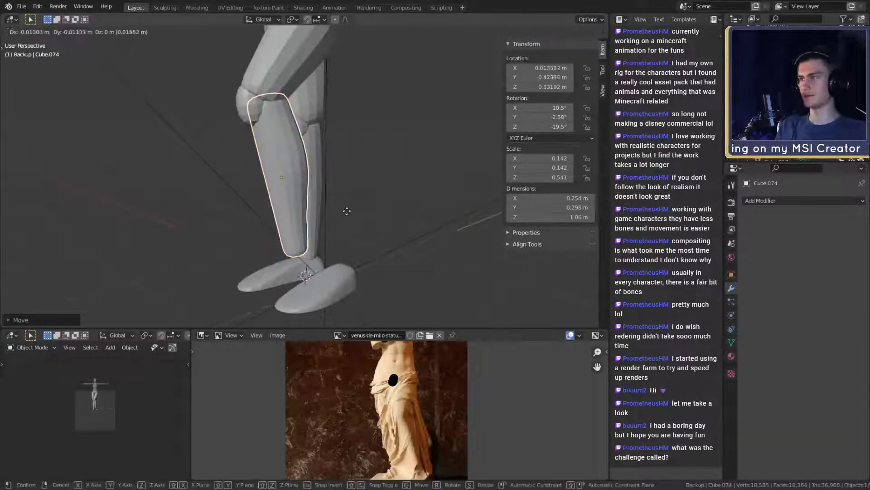
{"action": "left_click", "coordinate": [350, 200]}
{"action": "key", "text": "g"}
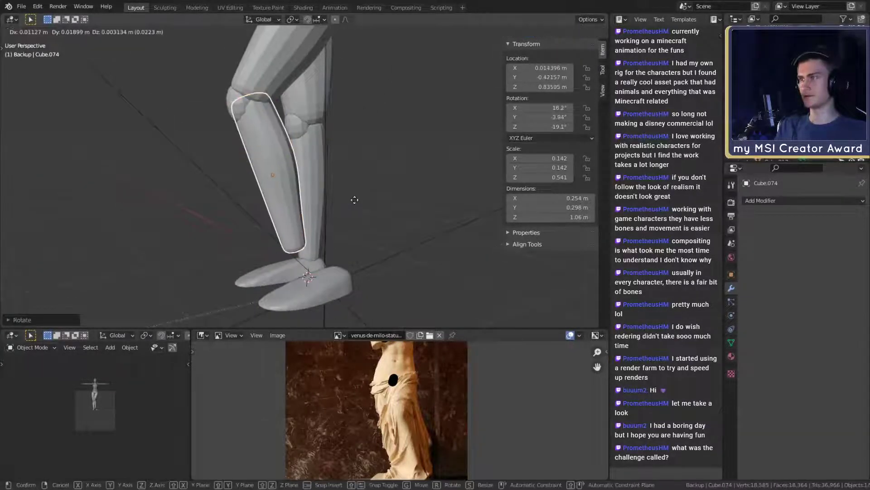
{"action": "left_click", "coordinate": [354, 199]}
- Turn the left lower leg around Z to about -23° and reposition it at about X 0.037 m, Y -0.420 m
{"action": "middle_click_drag", "start_coordinate": [330, 198], "coordinate": [423, 193]}
{"action": "key", "text": "r"}
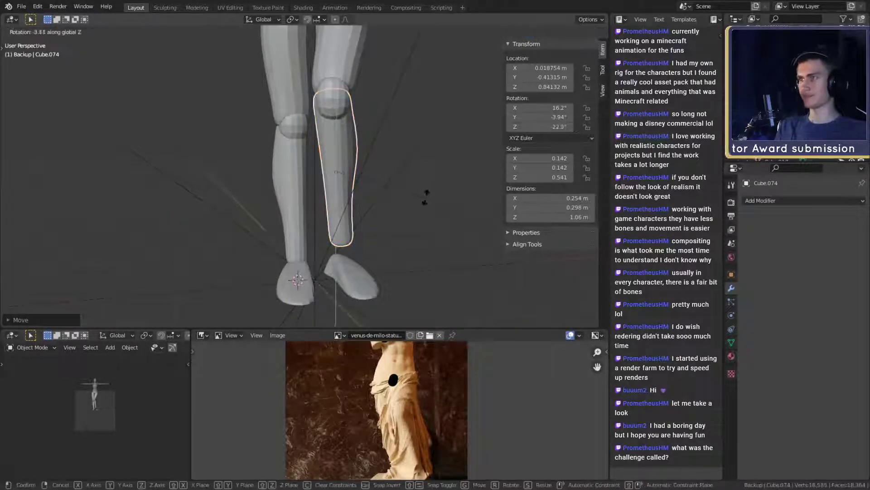
{"action": "left_click", "coordinate": [423, 191]}
{"action": "key", "text": "g"}
{"action": "left_click", "coordinate": [434, 209]}
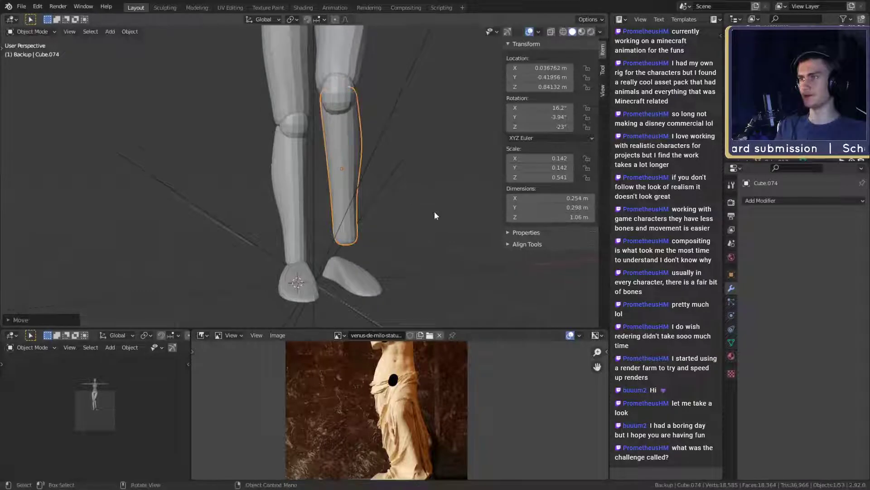
{"action": "middle_click_drag", "start_coordinate": [434, 212], "coordinate": [421, 195]}
- Rotate the left foot to about 24.6° on X and move it to about X 0.118 m, Y -0.718 m, Z 0.137 m
{"action": "left_click", "coordinate": [354, 243]}
{"action": "key", "text": "r"}
{"action": "left_click", "coordinate": [412, 161]}
{"action": "key", "text": "g"}
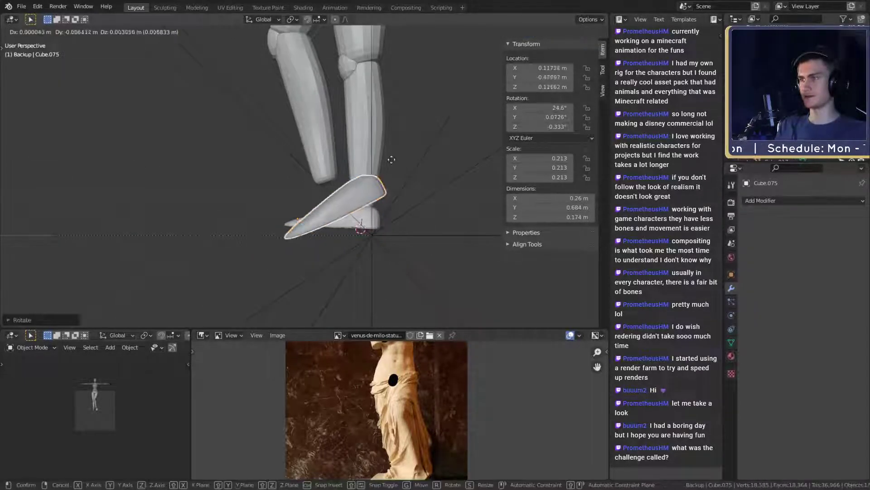
{"action": "left_click", "coordinate": [355, 158]}
- Try turning the left foot around Z to about 10.3°, compare it with the statue's foot, and undo the turn
{"action": "middle_click_drag", "start_coordinate": [389, 183], "coordinate": [441, 238]}
{"action": "key", "text": "r"}
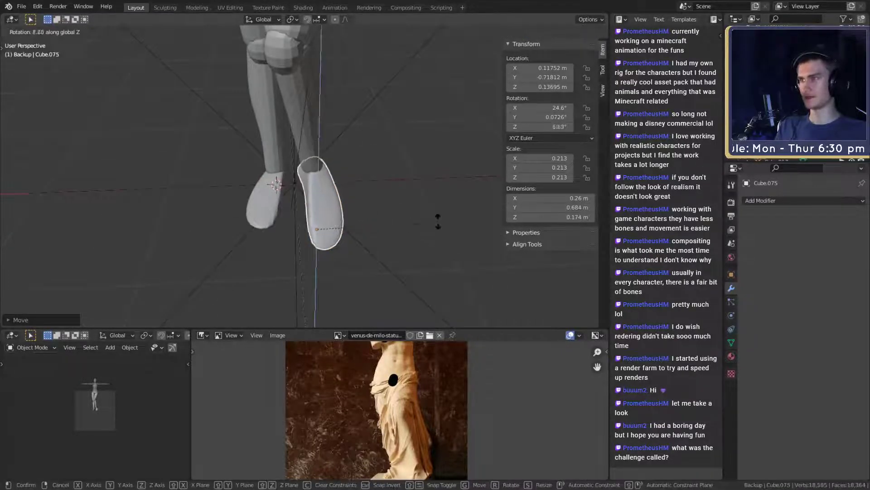
{"action": "left_click", "coordinate": [436, 216]}
{"action": "scroll", "coordinate": [418, 464], "scroll_direction": "down", "scroll_amount": 2}
{"action": "scroll", "coordinate": [415, 435], "scroll_direction": "up", "scroll_amount": 6}
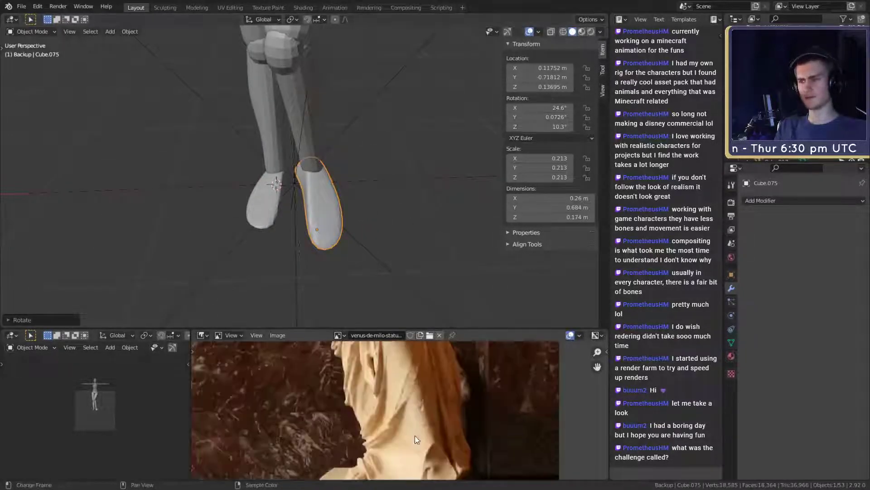
{"action": "scroll", "coordinate": [415, 435], "scroll_direction": "down", "scroll_amount": 3}
{"action": "middle_click_drag", "start_coordinate": [421, 459], "coordinate": [426, 425]}
{"action": "scroll", "coordinate": [426, 425], "scroll_direction": "up", "scroll_amount": 1}
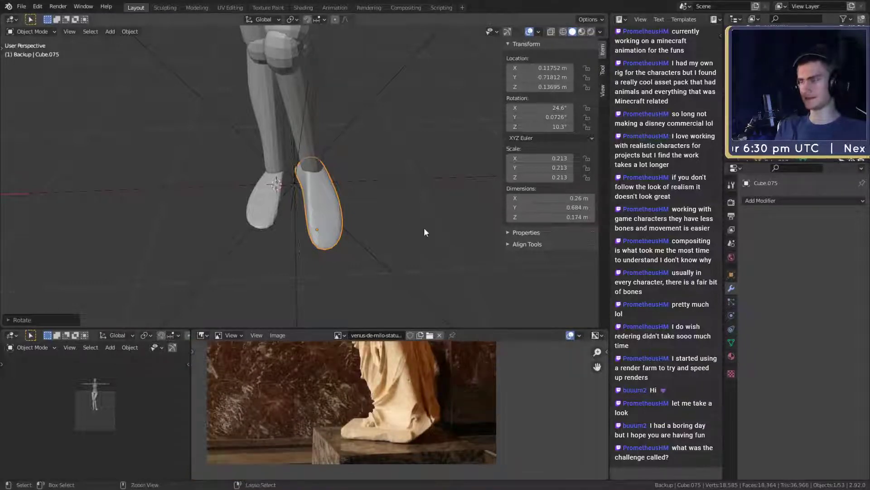
{"action": "key", "text": "ctrl+z"}
- Rotate the left foot around Z to about 5.05° and move it horizontally to about X 0.087 m, Y -0.712 m
{"action": "key", "text": "r"}
{"action": "key", "text": "z"}
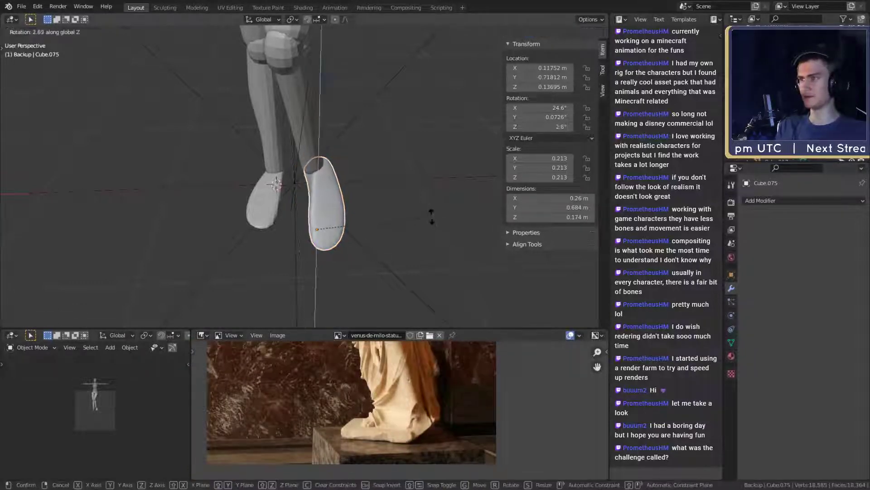
{"action": "left_click", "coordinate": [431, 212]}
{"action": "middle_click_drag", "start_coordinate": [431, 211], "coordinate": [353, 224]}
{"action": "key", "text": "g"}
{"action": "key", "text": "shift+z"}
{"action": "left_click", "coordinate": [421, 248]}
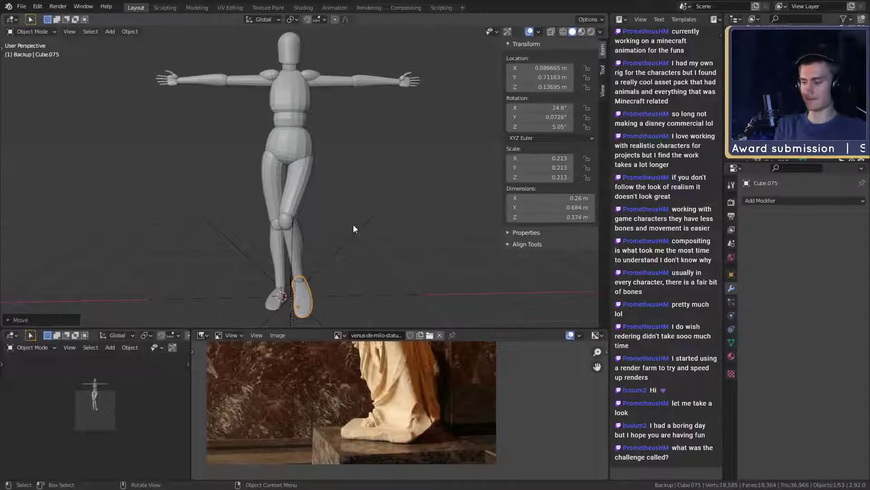
{"action": "left_click", "coordinate": [21, 6]}
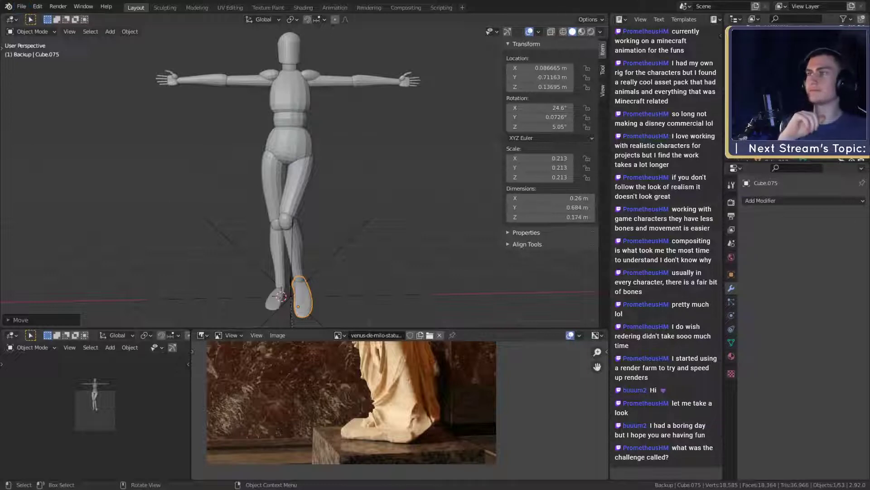
- Snap the 3D cursor to the centre of the right foot's whole mesh
{"action": "scroll", "coordinate": [317, 236], "scroll_direction": "down", "scroll_amount": 3}
{"action": "scroll", "coordinate": [316, 236], "scroll_direction": "up", "scroll_amount": 5}
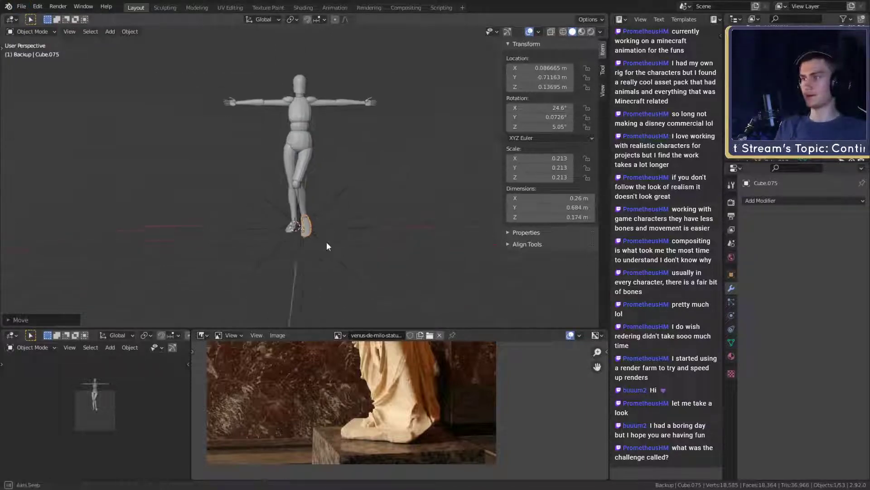
{"action": "middle_click_drag", "start_coordinate": [355, 227], "coordinate": [287, 265]}
{"action": "left_click", "coordinate": [267, 213]}
{"action": "middle_click_drag", "start_coordinate": [267, 213], "coordinate": [358, 252]}
{"action": "key", "text": "Tab"}
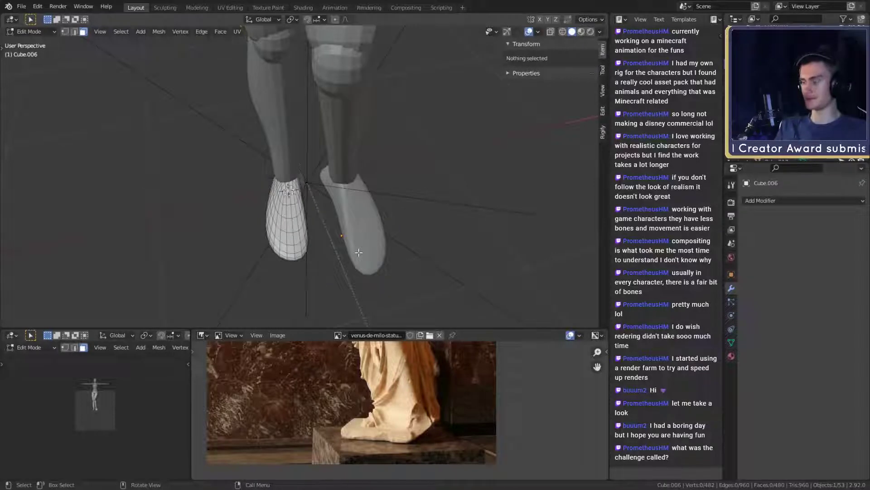
{"action": "key", "text": "a"}
{"action": "key", "text": "shift+s"}
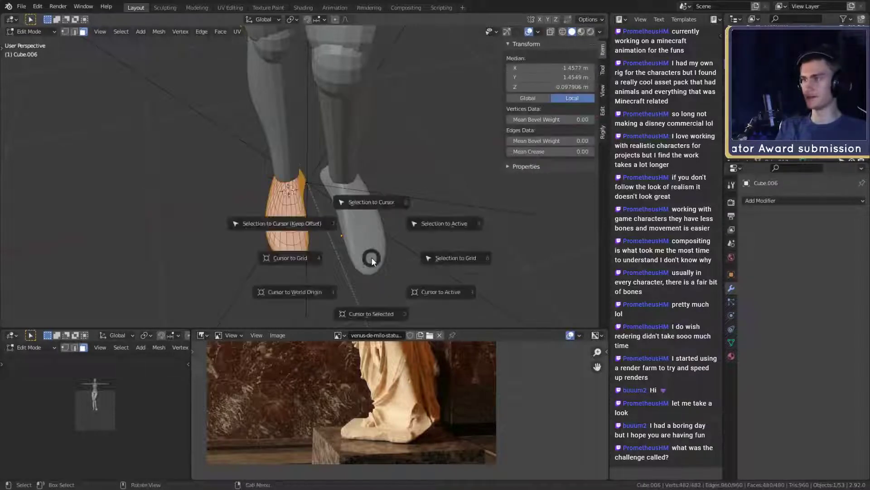
{"action": "left_click", "coordinate": [371, 317]}
- Set the right foot's origin to the 3D cursor
{"action": "key", "text": "Tab"}
{"action": "left_click", "coordinate": [130, 32]}
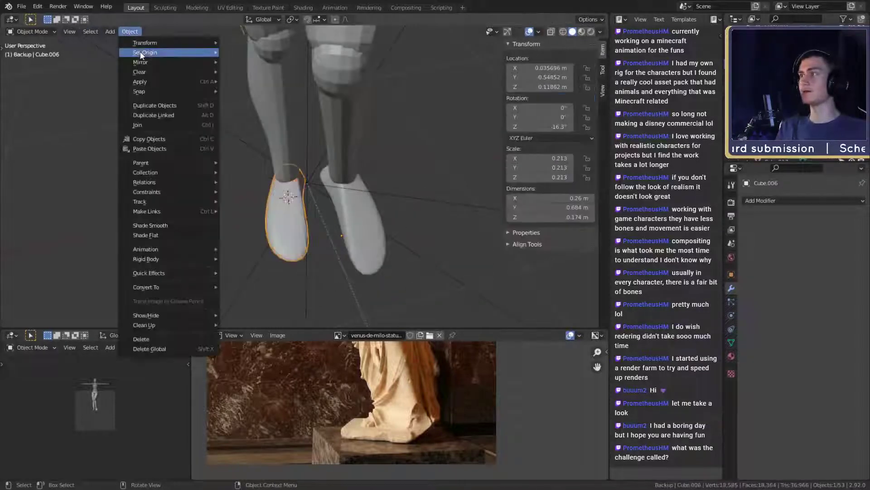
{"action": "mouse_move", "coordinate": [144, 53]}
{"action": "left_click", "coordinate": [252, 70]}
- Try scaling the right foot down to about 0.183 and repositioning it under the ankle
{"action": "scroll", "coordinate": [307, 225], "scroll_direction": "up", "scroll_amount": 2}
{"action": "middle_click_drag", "start_coordinate": [307, 225], "coordinate": [396, 209]}
{"action": "key", "text": "s"}
{"action": "left_click", "coordinate": [424, 227]}
{"action": "key", "text": "Tab"}
{"action": "key", "text": "Tab"}
{"action": "key", "text": "g"}
{"action": "left_click", "coordinate": [457, 181]}
{"action": "key", "text": "g"}
{"action": "left_click", "coordinate": [364, 192]}
{"action": "scroll", "coordinate": [364, 192], "scroll_direction": "down", "scroll_amount": 2}
- Undo the right foot's repositioning and scaling
{"action": "left_click", "coordinate": [383, 220]}
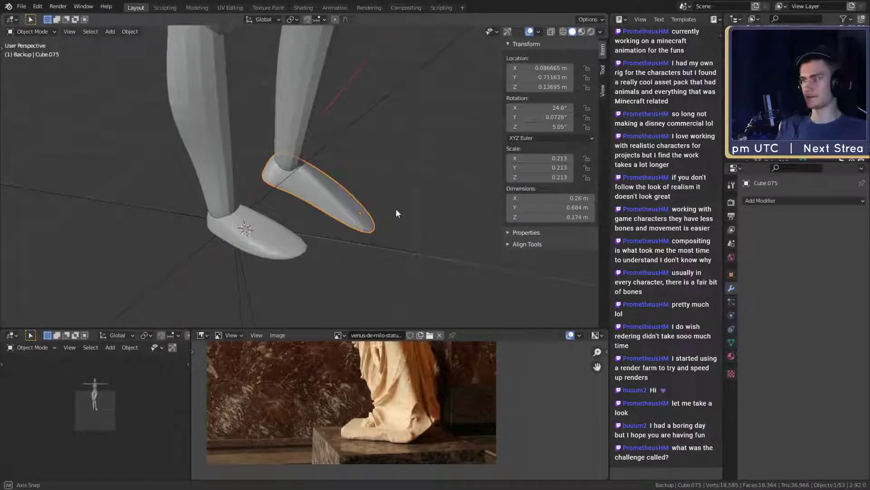
{"action": "key", "text": "ctrl+z"}
{"action": "key", "text": "Tab"}
{"action": "key", "text": "Tab"}
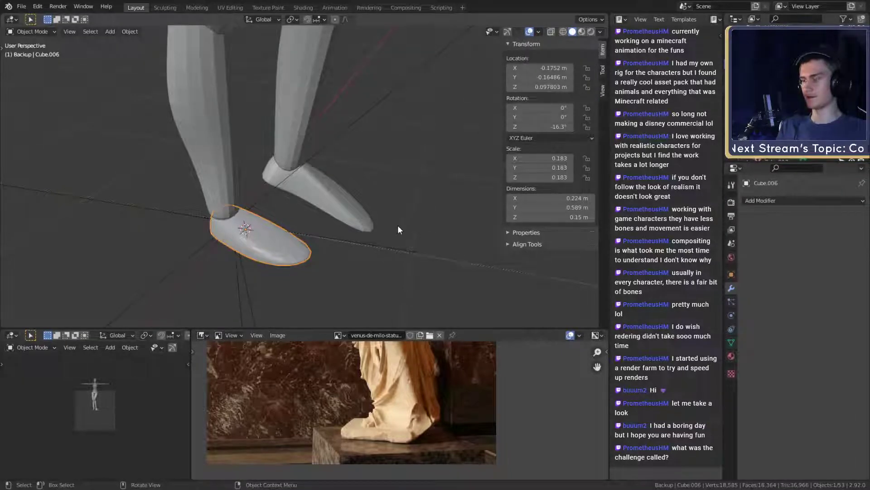
{"action": "key", "text": "ctrl+z"}
- Snap the 3D cursor to the centre of the left foot's whole mesh
{"action": "middle_click_drag", "start_coordinate": [388, 230], "coordinate": [355, 204], "text": "shift"}
{"action": "left_click", "coordinate": [369, 180]}
{"action": "key", "text": "Tab"}
{"action": "key", "text": "a"}
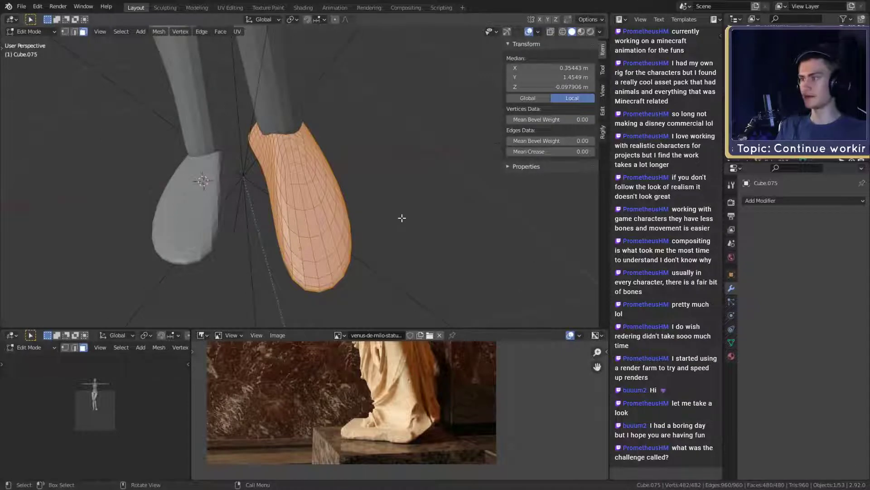
{"action": "key", "text": "ctrl+Tab"}
{"action": "left_click", "coordinate": [411, 284]}
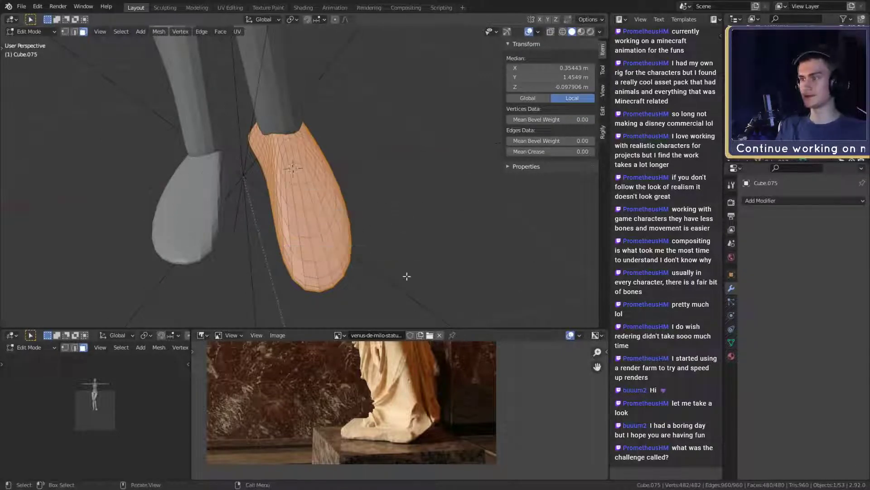
- Set the left foot's origin to the 3D cursor
{"action": "left_click", "coordinate": [136, 33]}
{"action": "mouse_move", "coordinate": [199, 52]}
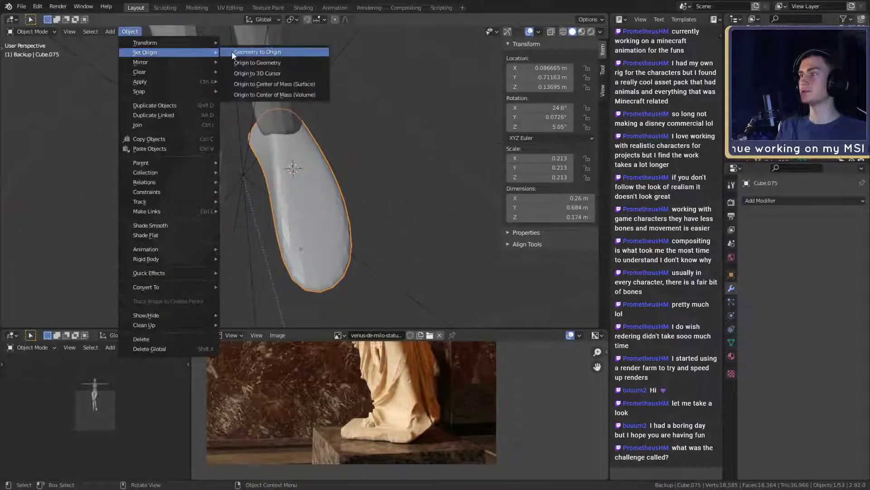
{"action": "left_click", "coordinate": [275, 74]}
{"action": "middle_click_drag", "start_coordinate": [312, 190], "coordinate": [320, 210]}
- Select both feet and set the transform pivot point to Individual Origins
{"action": "left_click", "coordinate": [210, 221]}
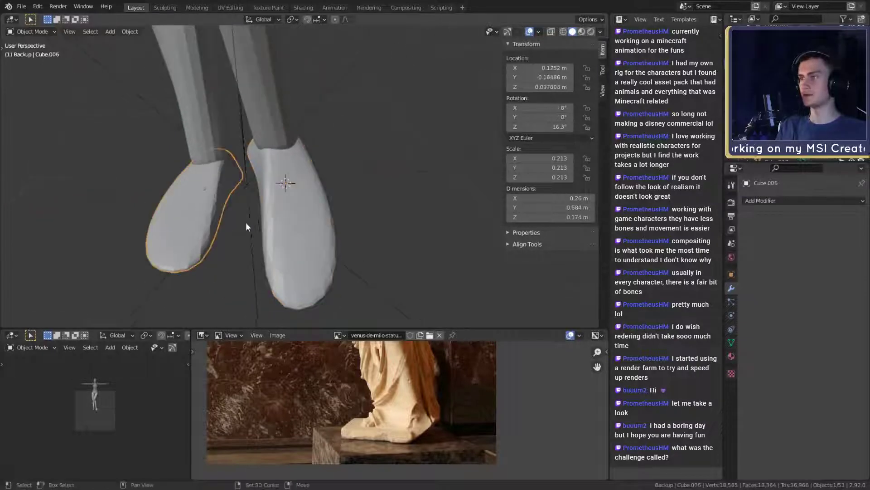
{"action": "left_click", "coordinate": [292, 169], "text": "shift"}
{"action": "left_click", "coordinate": [292, 19]}
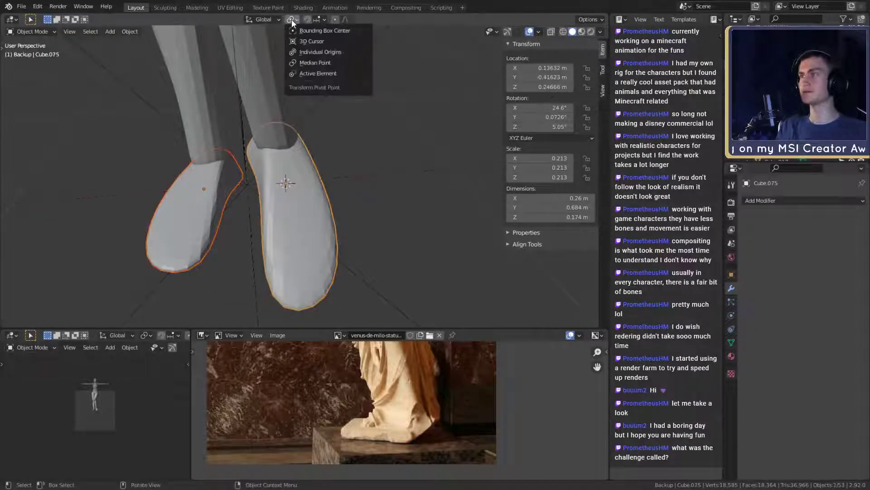
{"action": "left_click", "coordinate": [314, 56]}
- Scale both feet down together to a scale of about 0.176
{"action": "middle_click_drag", "start_coordinate": [354, 174], "coordinate": [366, 160]}
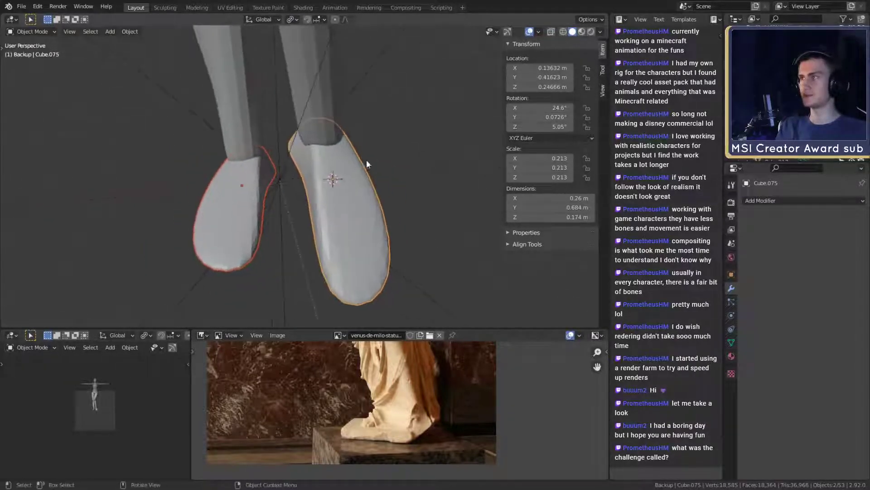
{"action": "middle_click_drag", "start_coordinate": [341, 195], "coordinate": [459, 245]}
{"action": "key", "text": "s"}
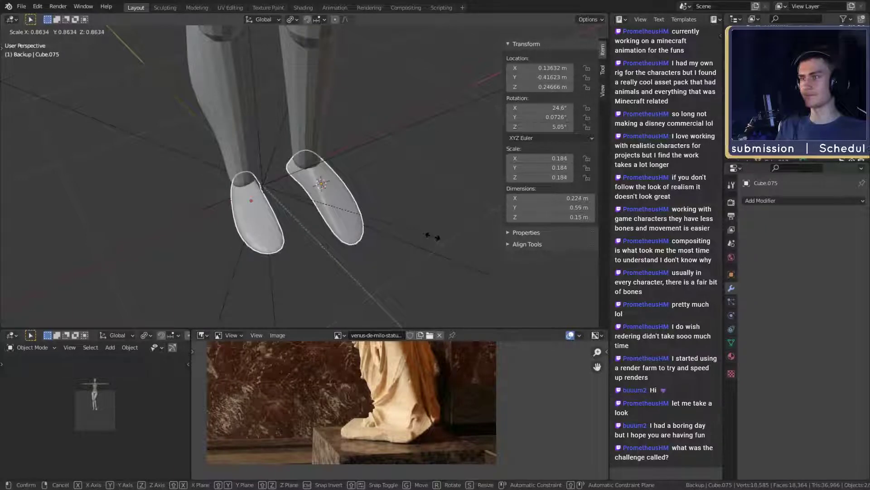
{"action": "left_click", "coordinate": [432, 236]}
{"action": "key", "text": "s"}
{"action": "left_click", "coordinate": [426, 235]}
{"action": "middle_click_drag", "start_coordinate": [426, 235], "coordinate": [256, 219]}
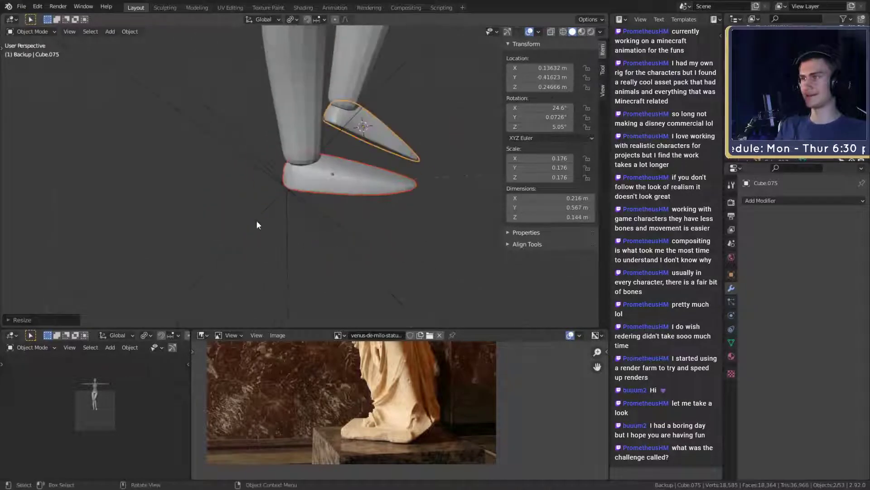
- Move the right foot up to its ankle at about X -0.171 m, Y -0.140 m, Z 0.140 m
{"action": "left_click", "coordinate": [392, 196]}
{"action": "middle_click_drag", "start_coordinate": [392, 196], "coordinate": [338, 181]}
{"action": "key", "text": "g"}
{"action": "left_click", "coordinate": [412, 184]}
{"action": "key", "text": "g"}
{"action": "left_click", "coordinate": [315, 198]}
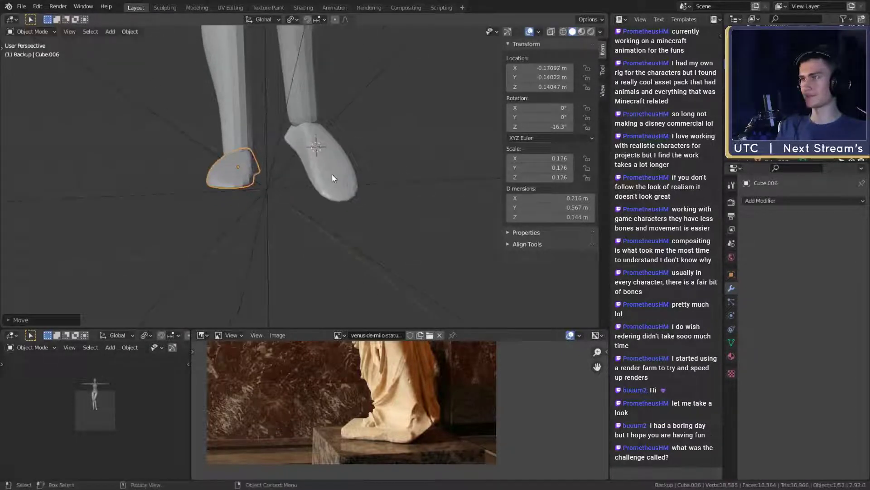
- Move the left foot up to its ankle at about X 0.134 m, Y -0.414 m, Z 0.274 m
{"action": "left_click", "coordinate": [331, 173]}
{"action": "key", "text": "g"}
{"action": "left_click", "coordinate": [362, 156]}
- Rotate the left foot at its ankle, adjusting it from the side so its toes slope down toward the ground
{"action": "middle_click_drag", "start_coordinate": [362, 156], "coordinate": [346, 168]}
{"action": "key", "text": "r"}
{"action": "left_click", "coordinate": [273, 182]}
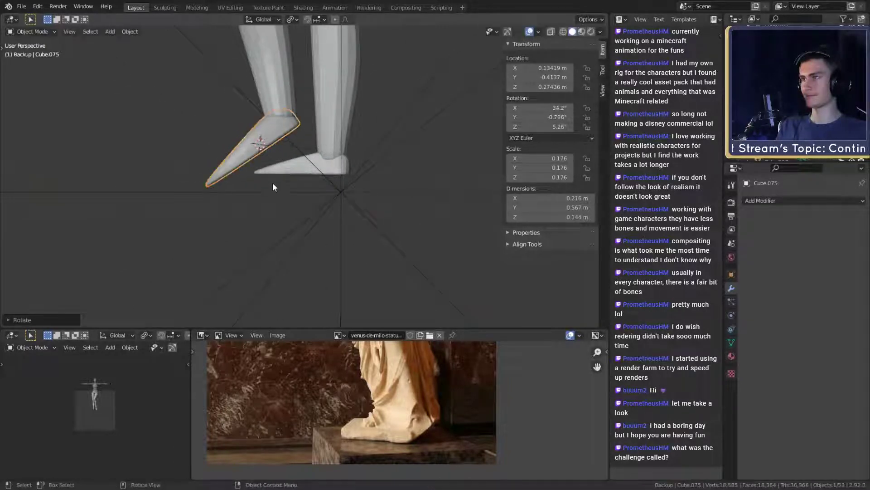
{"action": "mouse_move", "coordinate": [273, 182]}
{"action": "middle_mouse_down"}
{"action": "mouse_move", "coordinate": [383, 198]}
{"action": "mouse_move", "coordinate": [263, 187]}
{"action": "middle_mouse_up"}
{"action": "key", "text": "r"}
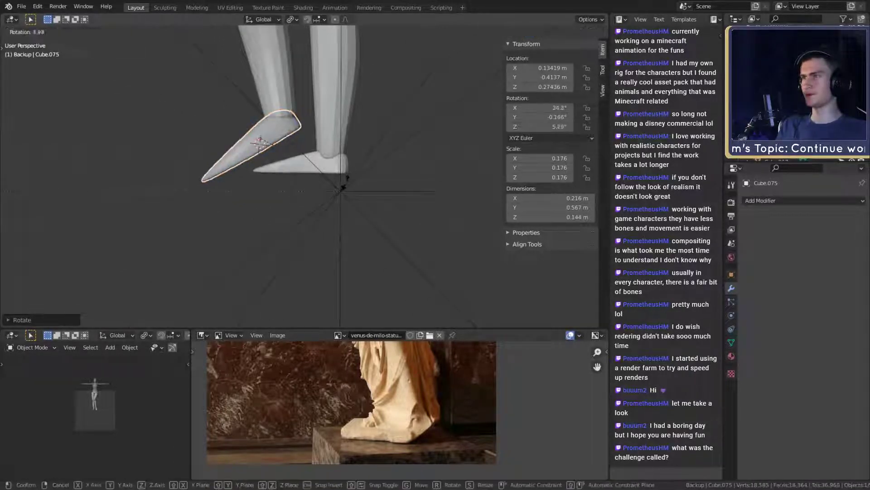
{"action": "left_click", "coordinate": [347, 186]}
- Add a 2 m mesh plane beneath the feet as a floor and lower it to about Z 0.090 m
{"action": "key", "text": "Tab"}
{"action": "middle_click_drag", "start_coordinate": [347, 186], "coordinate": [431, 209]}
{"action": "key", "text": "Tab"}
{"action": "key", "text": "shift+a"}
{"action": "mouse_move", "coordinate": [334, 233]}
{"action": "left_click", "coordinate": [379, 235]}
{"action": "key", "text": "g"}
{"action": "key", "text": "z"}
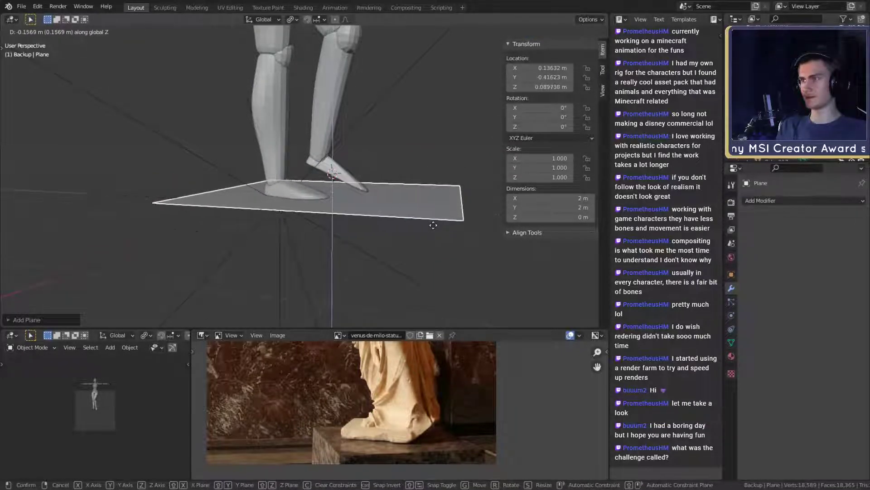
{"action": "left_click", "coordinate": [434, 225]}
- Move the left foot up against its ankle, to about X 0.133 m, Y -0.411 m, Z 0.298 m
{"action": "middle_click_drag", "start_coordinate": [434, 225], "coordinate": [333, 195]}
{"action": "left_click", "coordinate": [320, 176]}
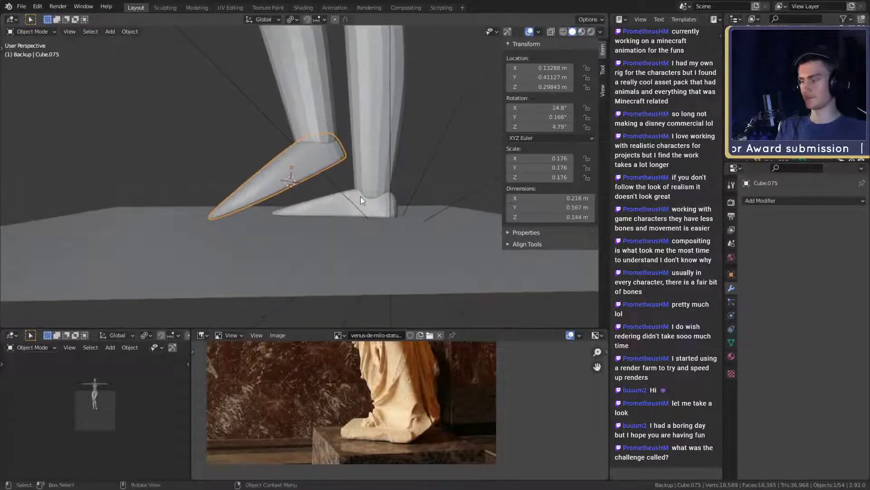
{"action": "key", "text": "g"}
- Try tilting the left foot to about X 33.4° and undo that rotation
{"action": "key", "text": "r"}
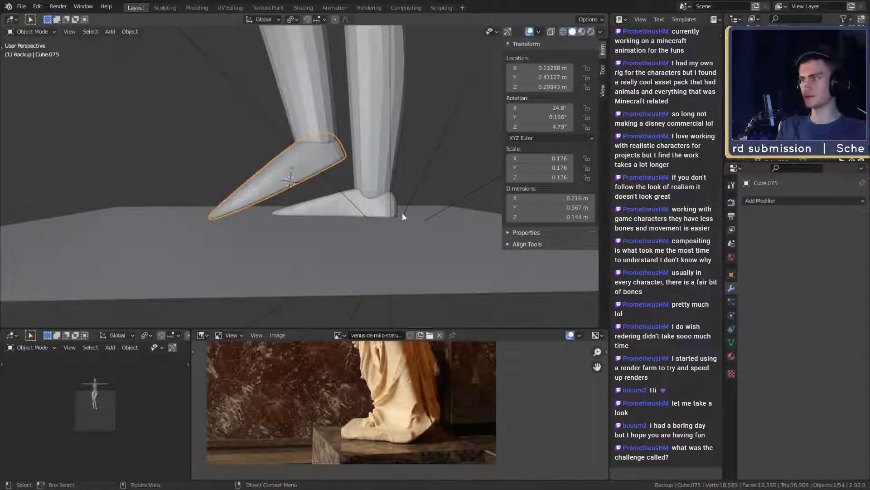
{"action": "left_click", "coordinate": [403, 198]}
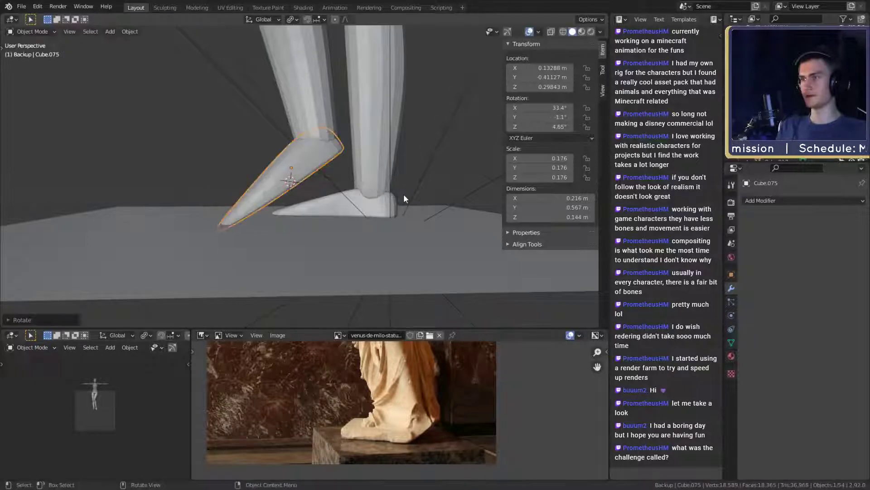
{"action": "key", "text": "ctrl+z"}
- Rotate the left foot to about X 28.7°, Y -0.4°, Z 4.75° and check its height above the floor plane
{"action": "key", "text": "r"}
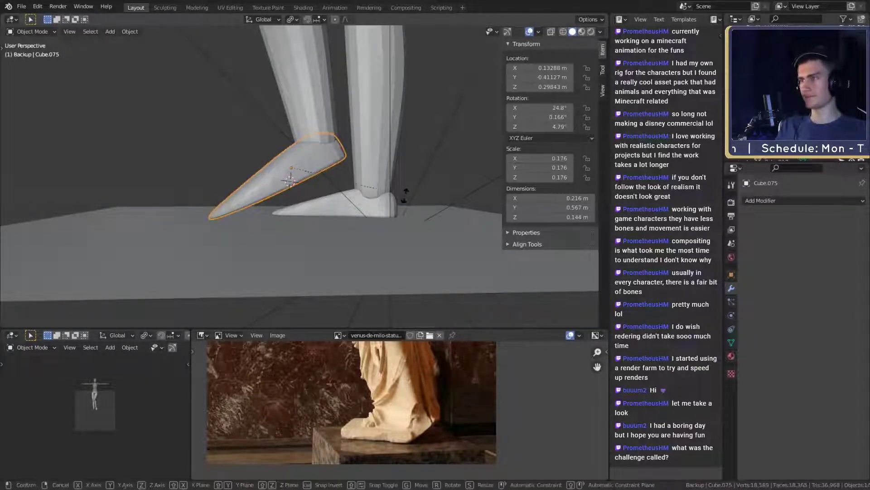
{"action": "left_click", "coordinate": [406, 188]}
{"action": "middle_click_drag", "start_coordinate": [300, 215], "coordinate": [374, 250]}
{"action": "key", "text": "g"}
{"action": "key", "text": "z"}
{"action": "left_click", "coordinate": [379, 221]}
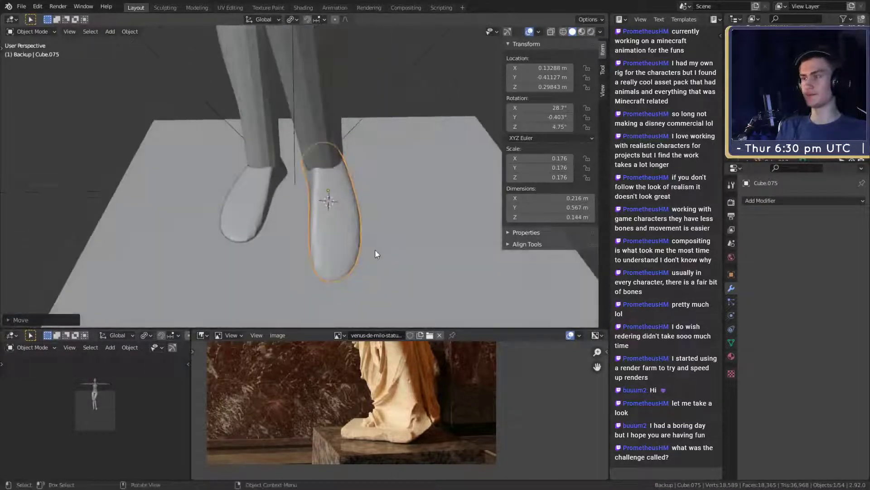
- Compare the mannequin's full pose and its torso with the Venus de Milo reference image
{"action": "scroll", "coordinate": [369, 218], "scroll_direction": "down", "scroll_amount": 8}
{"action": "middle_click_drag", "start_coordinate": [369, 214], "coordinate": [358, 247]}
{"action": "left_click", "coordinate": [365, 213]}
{"action": "scroll", "coordinate": [363, 215], "scroll_direction": "down", "scroll_amount": 3}
{"action": "scroll", "coordinate": [352, 229], "scroll_direction": "up", "scroll_amount": 4}
{"action": "scroll", "coordinate": [395, 420], "scroll_direction": "down", "scroll_amount": 4}
{"action": "middle_click_drag", "start_coordinate": [415, 348], "coordinate": [421, 440]}
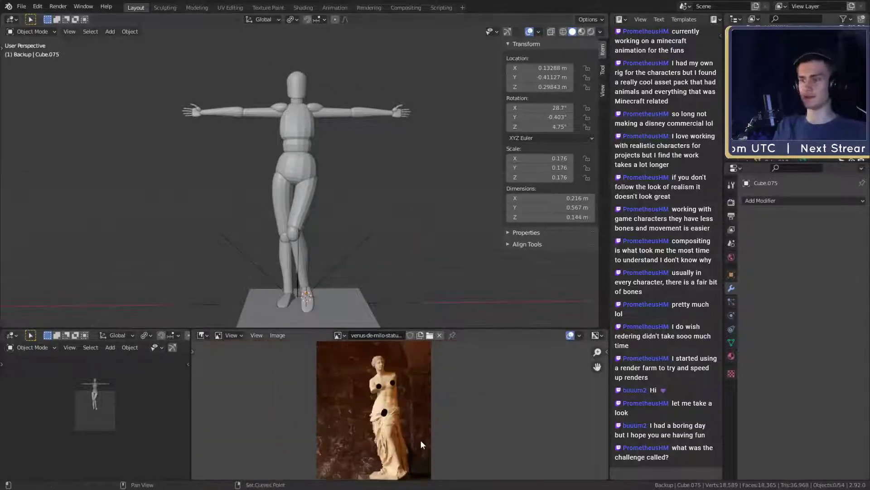
{"action": "scroll", "coordinate": [410, 410], "scroll_direction": "up", "scroll_amount": 4}
{"action": "middle_click_drag", "start_coordinate": [403, 411], "coordinate": [415, 446]}
{"action": "scroll", "coordinate": [391, 231], "scroll_direction": "down", "scroll_amount": 1}
{"action": "middle_click_drag", "start_coordinate": [390, 222], "coordinate": [385, 271], "text": "shift"}
{"action": "scroll", "coordinate": [363, 218], "scroll_direction": "up", "scroll_amount": 4}
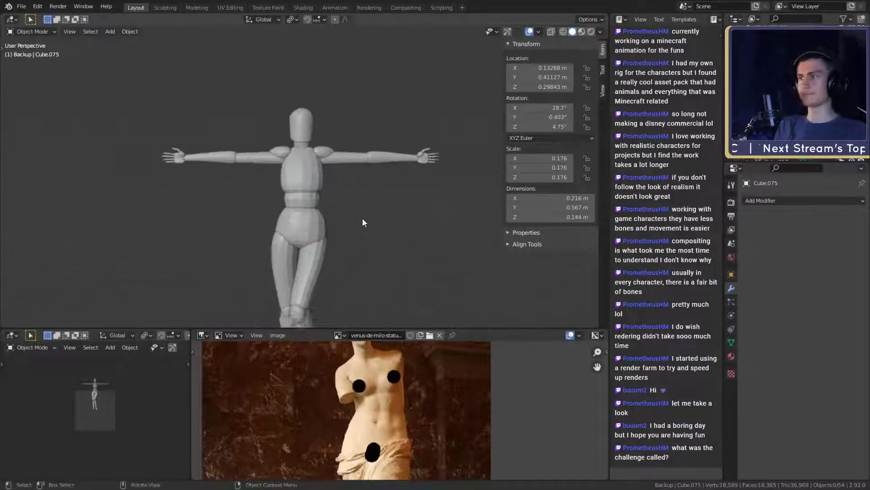
{"action": "middle_click_drag", "start_coordinate": [362, 219], "coordinate": [357, 229], "text": "shift"}
- Select all the upper-body parts: abdomen, chest, shoulders, neck, head and both arms with their hands
{"action": "left_click", "coordinate": [314, 230]}
{"action": "left_click", "coordinate": [312, 189], "text": "shift"}
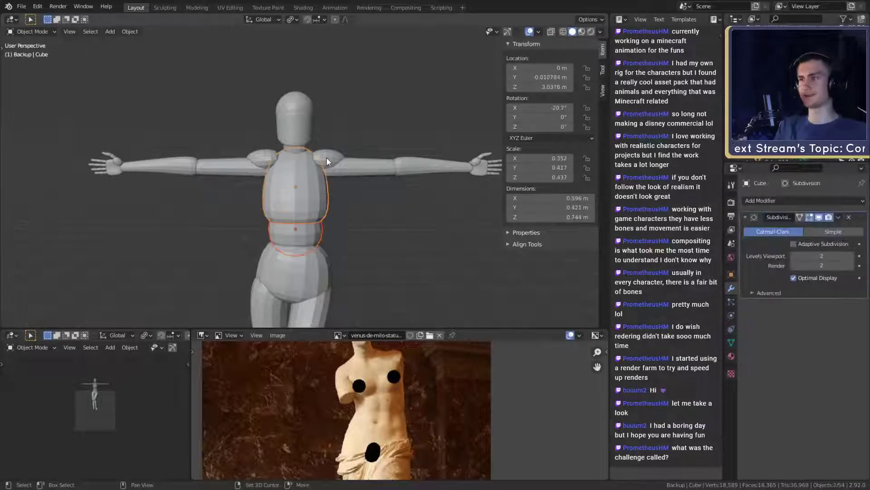
{"action": "left_click", "coordinate": [327, 157], "text": "shift"}
{"action": "left_click", "coordinate": [380, 170], "text": "shift"}
{"action": "left_click", "coordinate": [426, 169], "text": "shift"}
{"action": "middle_click_drag", "start_coordinate": [426, 183], "coordinate": [339, 185], "text": "shift"}
{"action": "left_click_drag", "start_coordinate": [414, 141], "coordinate": [360, 188], "text": "shift"}
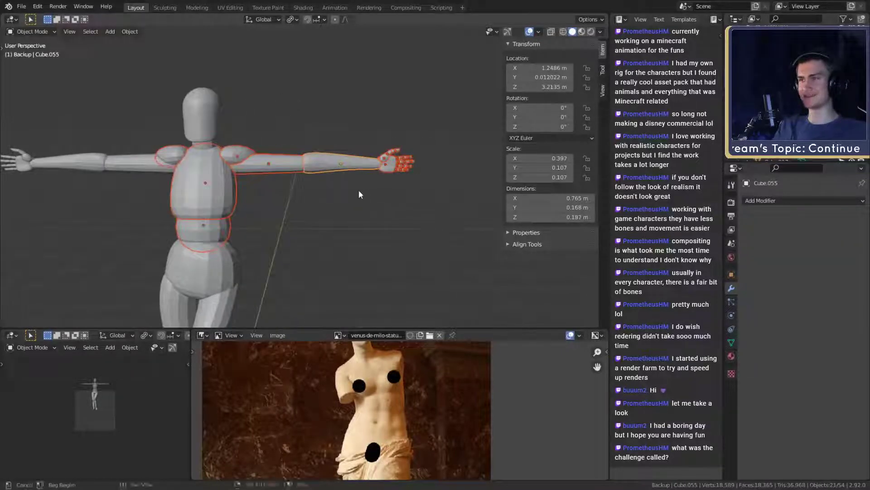
{"action": "middle_click_drag", "start_coordinate": [249, 151], "coordinate": [347, 148], "text": "shift"}
{"action": "left_click", "coordinate": [319, 129], "text": "shift"}
{"action": "left_click", "coordinate": [311, 146], "text": "shift"}
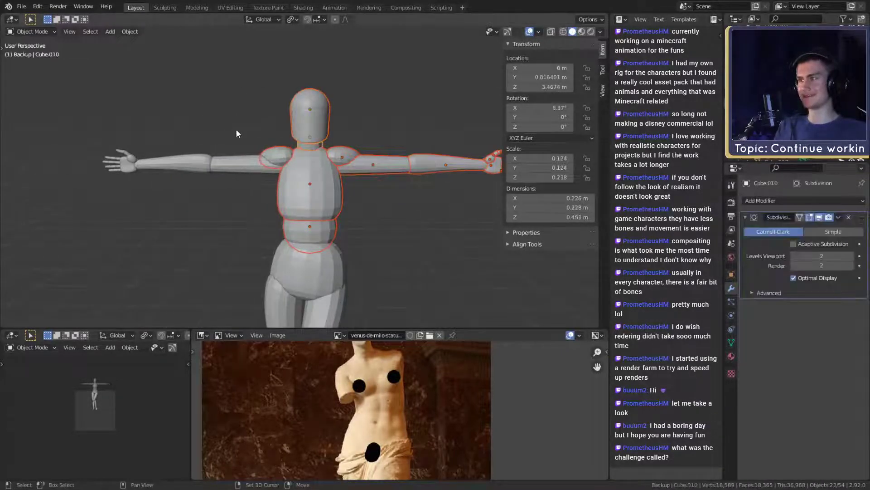
{"action": "left_click_drag", "start_coordinate": [238, 130], "coordinate": [75, 188], "text": "shift"}
- Place the 3D cursor at the centre of the abdomen and set the transform pivot point to 3D Cursor
{"action": "middle_click_drag", "start_coordinate": [327, 228], "coordinate": [311, 194], "text": "shift"}
{"action": "scroll", "coordinate": [338, 195], "scroll_direction": "down", "scroll_amount": 3}
{"action": "scroll", "coordinate": [344, 196], "scroll_direction": "up", "scroll_amount": 3}
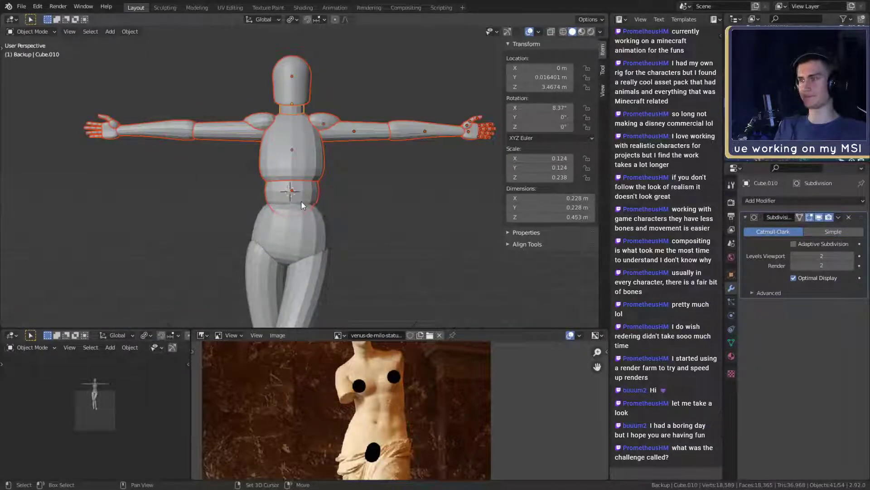
{"action": "right_click", "coordinate": [291, 191], "text": "shift"}
{"action": "left_click", "coordinate": [293, 19]}
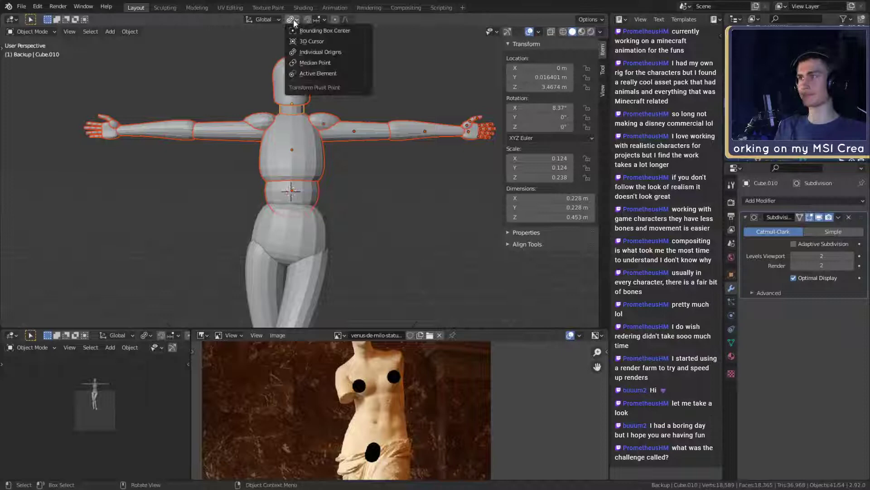
{"action": "left_click", "coordinate": [309, 41]}
{"action": "scroll", "coordinate": [362, 209], "scroll_direction": "down", "scroll_amount": 3}
{"action": "key", "text": "KP_1"}
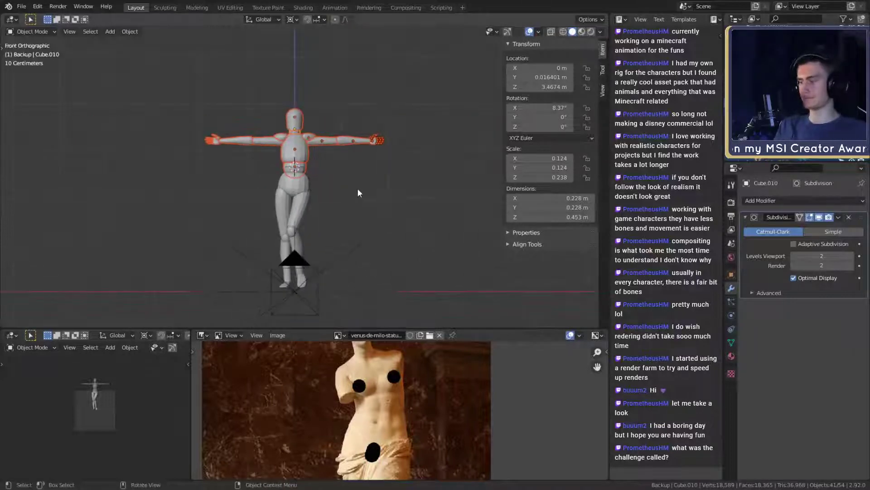
{"action": "middle_click_drag", "start_coordinate": [414, 247], "coordinate": [295, 245]}
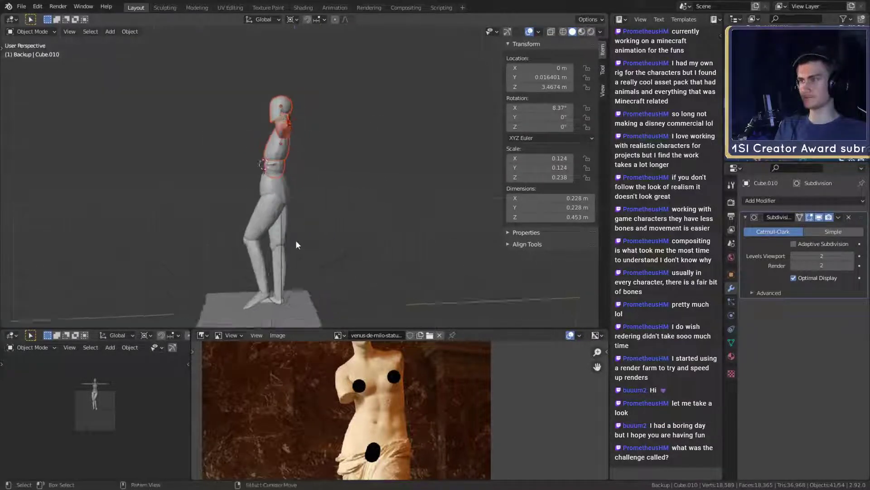
{"action": "scroll", "coordinate": [327, 214], "scroll_direction": "up", "scroll_amount": 4}
{"action": "middle_click_drag", "start_coordinate": [333, 211], "coordinate": [334, 216]}
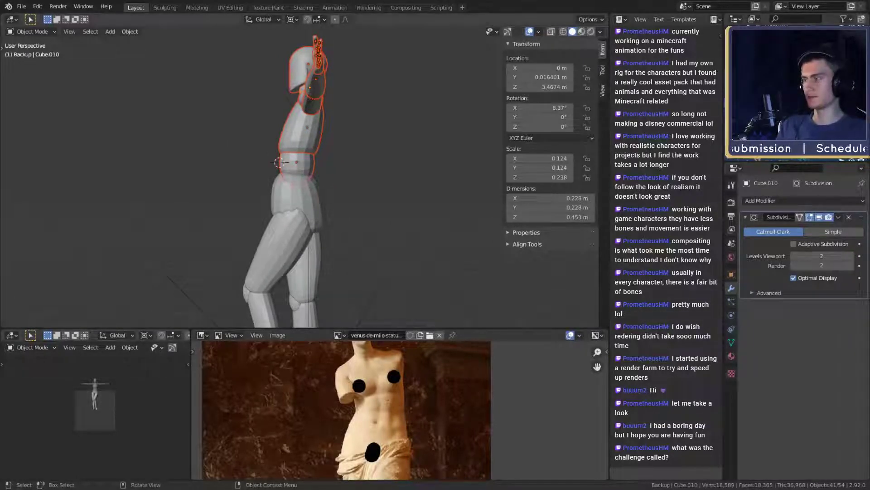
- Set the pivot point to Median Point and rotate the pelvis about -6.4° around the global X axis
{"action": "left_click", "coordinate": [337, 204]}
{"action": "left_click", "coordinate": [320, 204]}
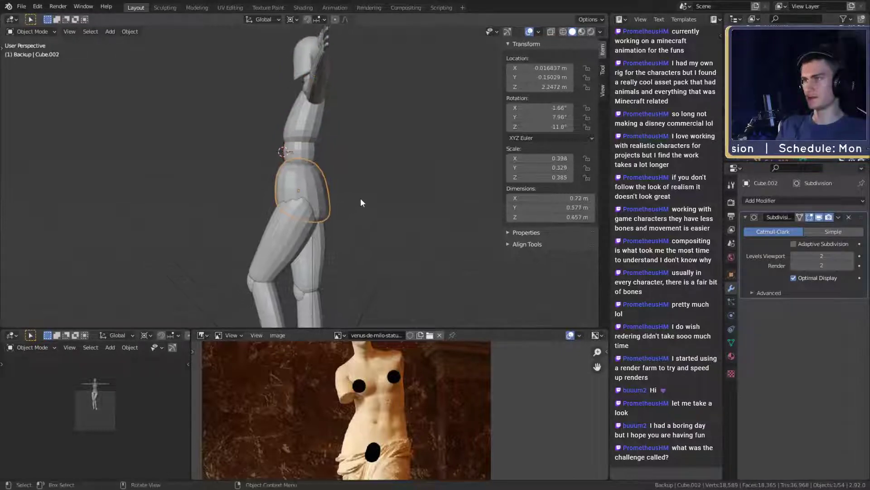
{"action": "left_click", "coordinate": [292, 19]}
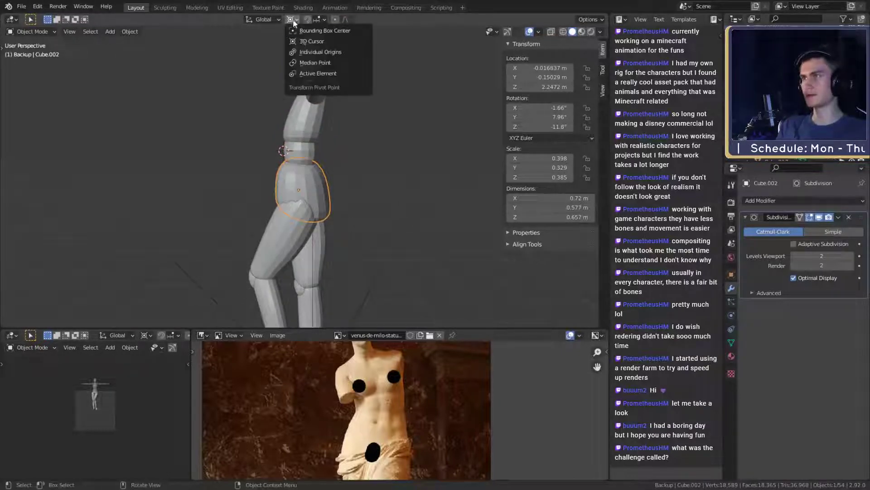
{"action": "left_click", "coordinate": [315, 63]}
{"action": "key", "text": "r"}
{"action": "key", "text": "x"}
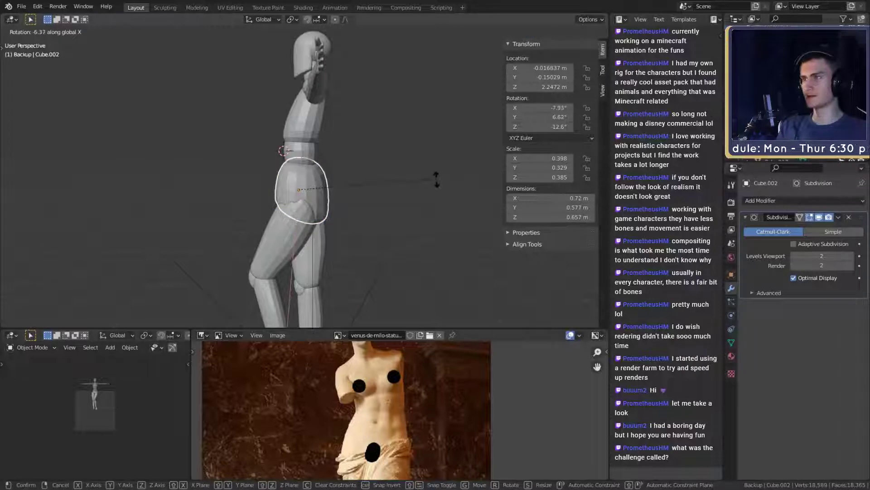
{"action": "left_click", "coordinate": [436, 179]}
- Select the abdomen and everything above it, including both arms, and rotate them about 5.7° around the global X axis
{"action": "middle_click_drag", "start_coordinate": [408, 185], "coordinate": [381, 213]}
{"action": "left_click", "coordinate": [323, 153]}
{"action": "middle_click_drag", "start_coordinate": [340, 156], "coordinate": [371, 191]}
{"action": "left_click_drag", "start_coordinate": [463, 120], "coordinate": [113, 200]}
{"action": "middle_click_drag", "start_coordinate": [328, 212], "coordinate": [370, 209]}
{"action": "key", "text": "r"}
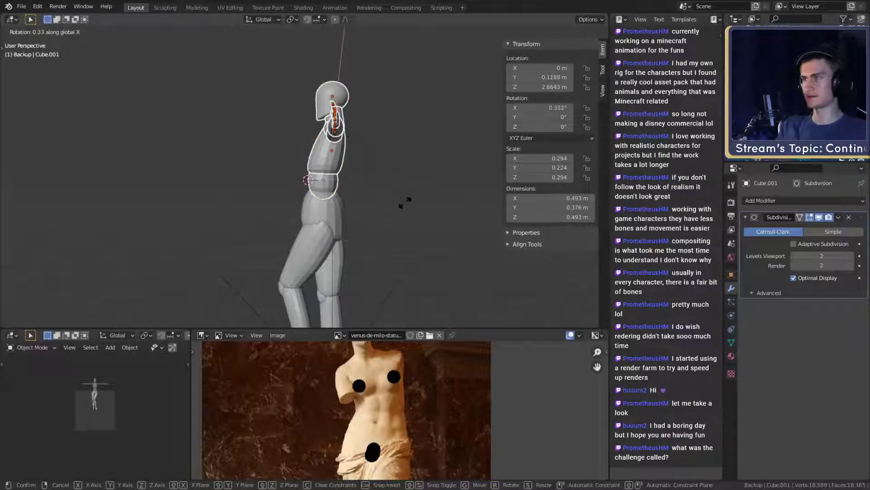
{"action": "key", "text": "x"}
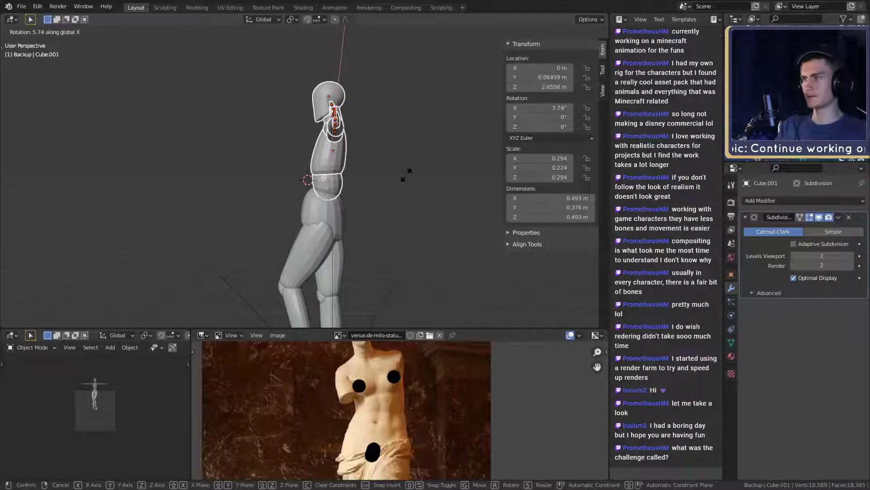
{"action": "left_click", "coordinate": [407, 176]}
- Raise the selected upper body along Z until the abdomen sits at about Z 2.687 m
{"action": "key", "text": "g"}
{"action": "key", "text": "z"}
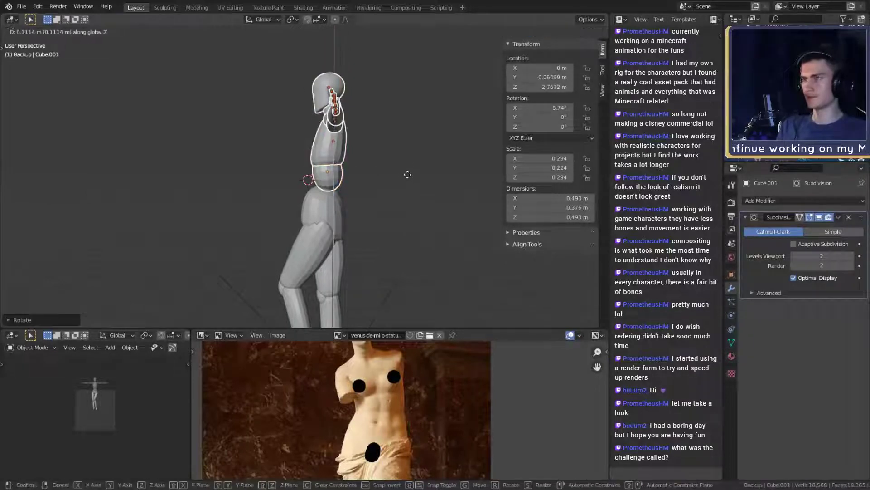
{"action": "left_click", "coordinate": [407, 183]}
{"action": "middle_click_drag", "start_coordinate": [344, 200], "coordinate": [416, 208]}
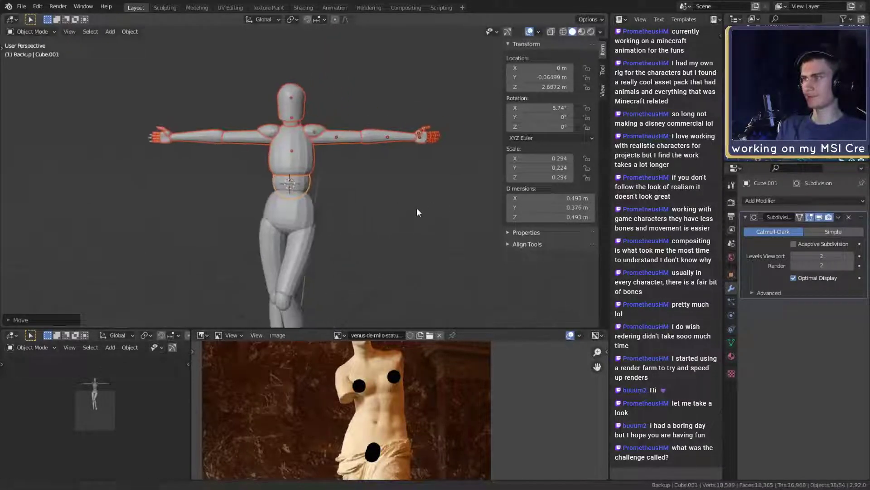
- Move the upper body forward along Y until the abdomen sits over the pelvis at about Y -0.109 m
{"action": "middle_click_drag", "start_coordinate": [358, 210], "coordinate": [472, 207]}
{"action": "key", "text": "g"}
{"action": "key", "text": "x"}
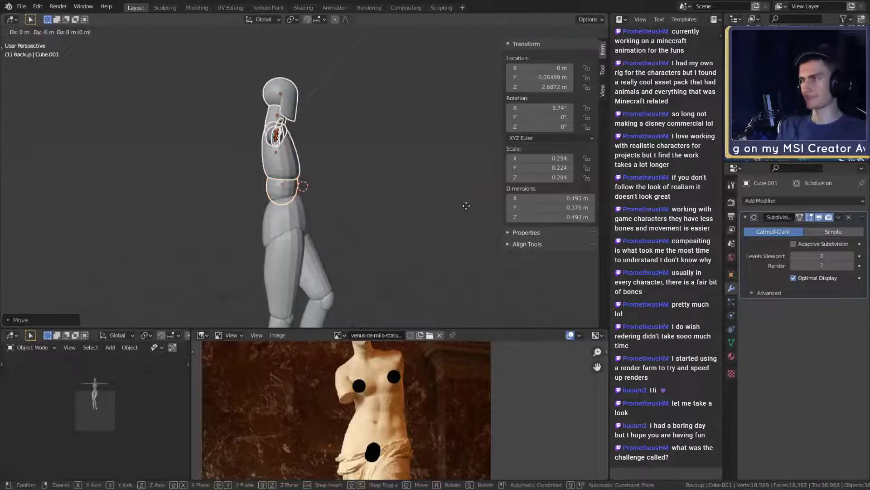
{"action": "key", "text": "y"}
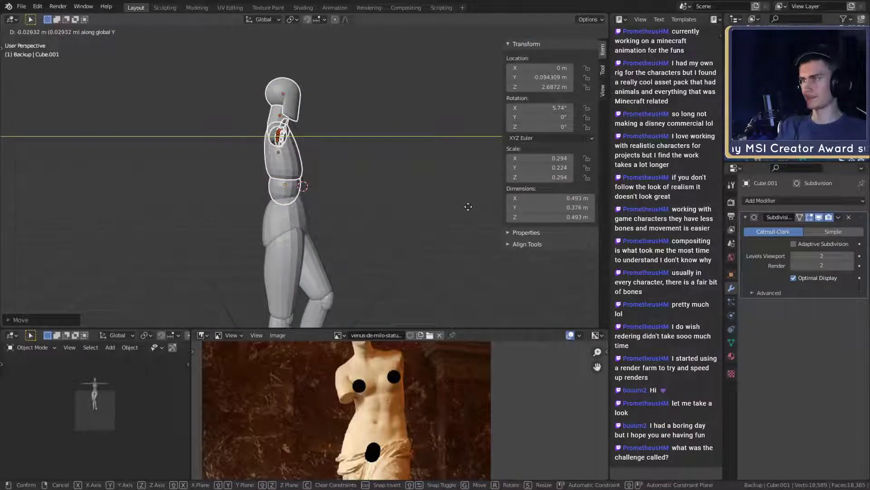
{"action": "left_click", "coordinate": [468, 206]}
{"action": "middle_click_drag", "start_coordinate": [418, 245], "coordinate": [410, 213], "text": "shift"}
{"action": "key", "text": "g"}
{"action": "key", "text": "y"}
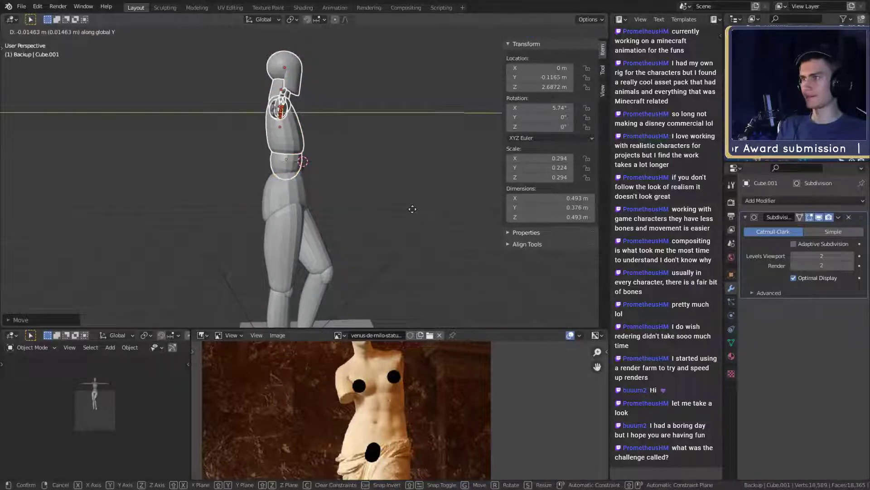
{"action": "left_click", "coordinate": [390, 199]}
{"action": "middle_click_drag", "start_coordinate": [390, 200], "coordinate": [332, 214]}
- Set the pivot point to 3D Cursor and tilt the upper body sideways about -1.7° in the front view
{"action": "scroll", "coordinate": [365, 195], "scroll_direction": "up", "scroll_amount": 3}
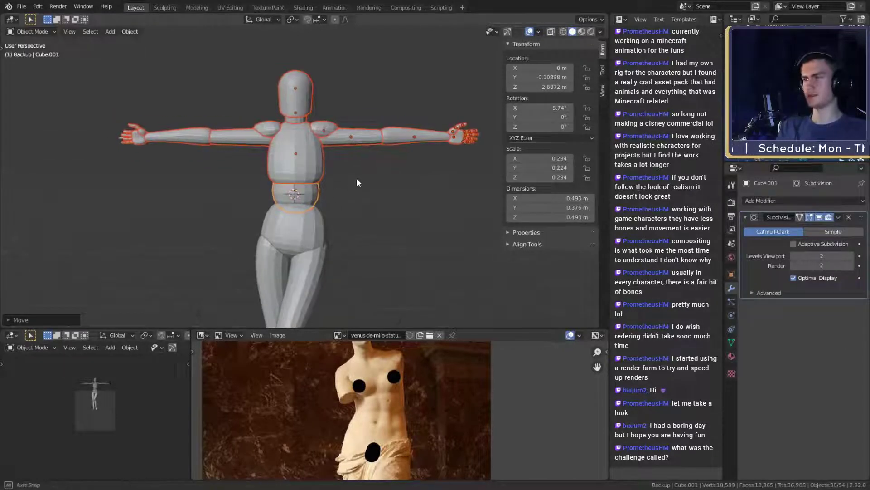
{"action": "key", "text": "KP_1"}
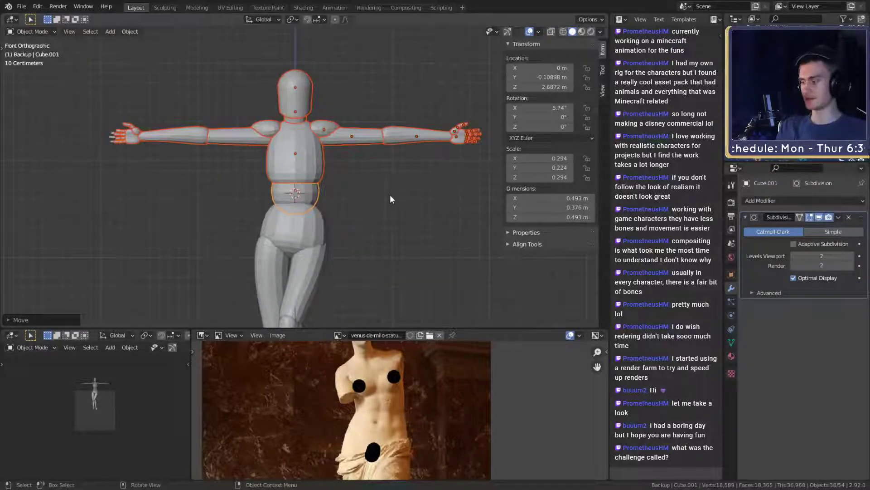
{"action": "left_click", "coordinate": [292, 19]}
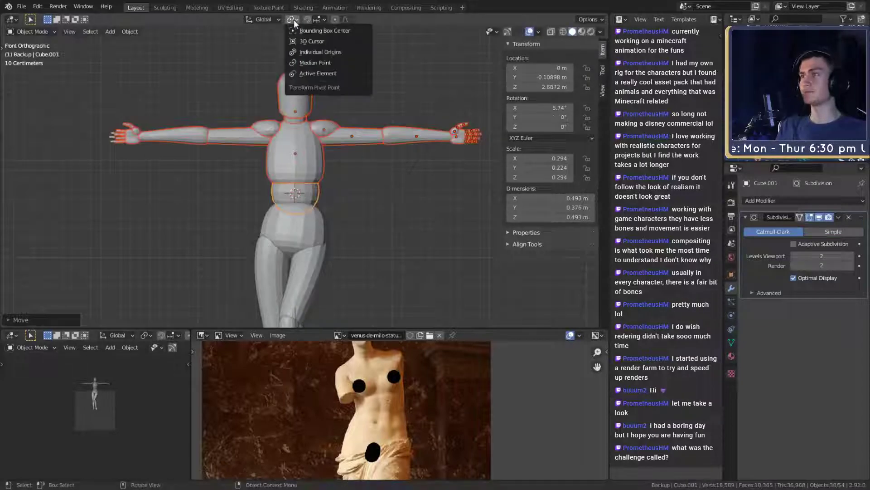
{"action": "left_click", "coordinate": [314, 50]}
{"action": "key", "text": "r"}
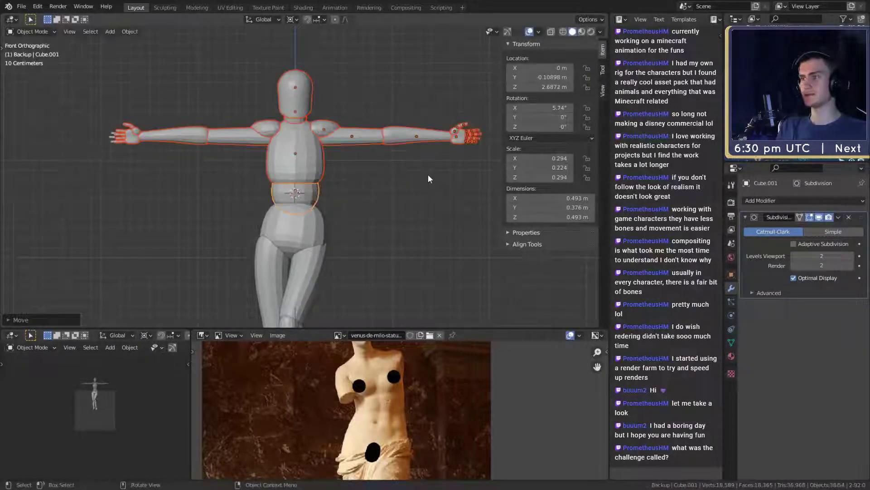
{"action": "left_click", "coordinate": [429, 170]}
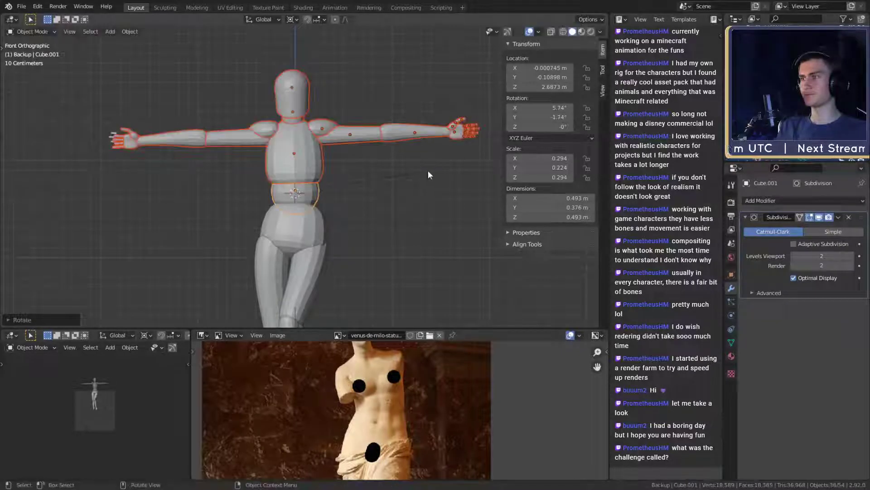
- Try tilting the chest, head and arms sideways in the front view with the abdomen deselected, and undo it together with the abdomen's tilt
{"action": "middle_click_drag", "start_coordinate": [428, 170], "coordinate": [358, 203]}
{"action": "scroll", "coordinate": [350, 185], "scroll_direction": "up", "scroll_amount": 4}
{"action": "left_click", "coordinate": [309, 200], "text": "shift"}
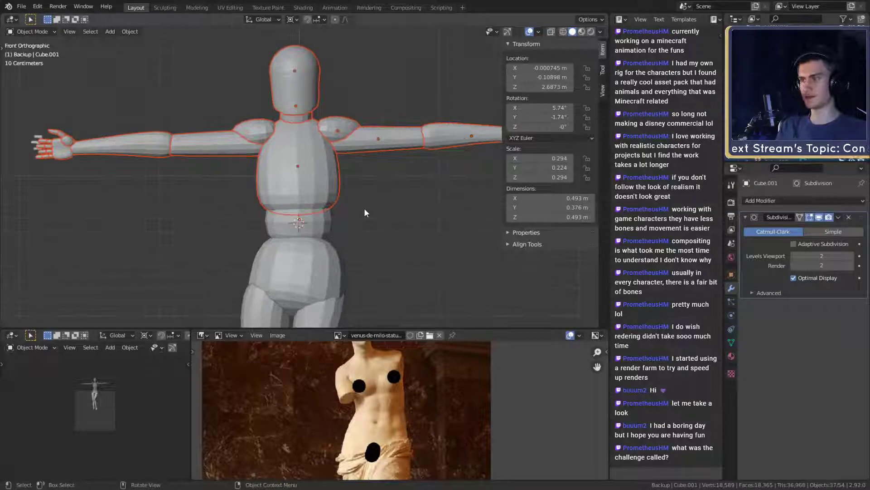
{"action": "key", "text": "KP_1"}
{"action": "key", "text": "r"}
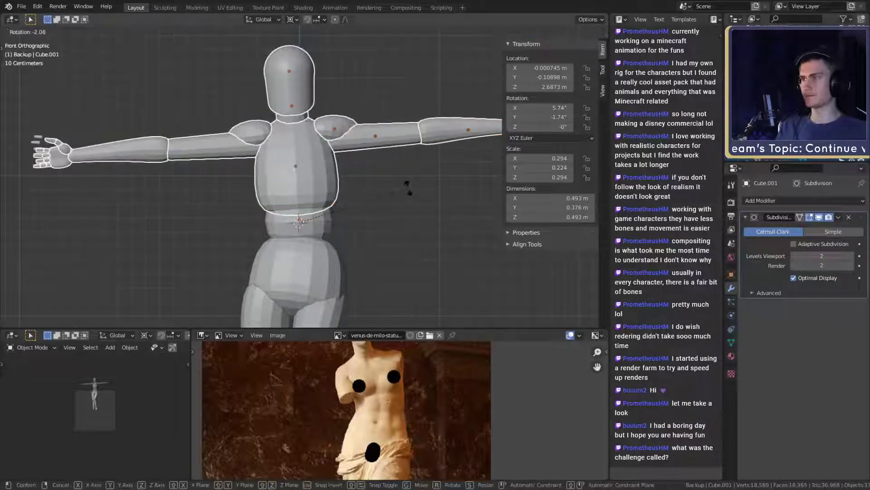
{"action": "left_click", "coordinate": [408, 186]}
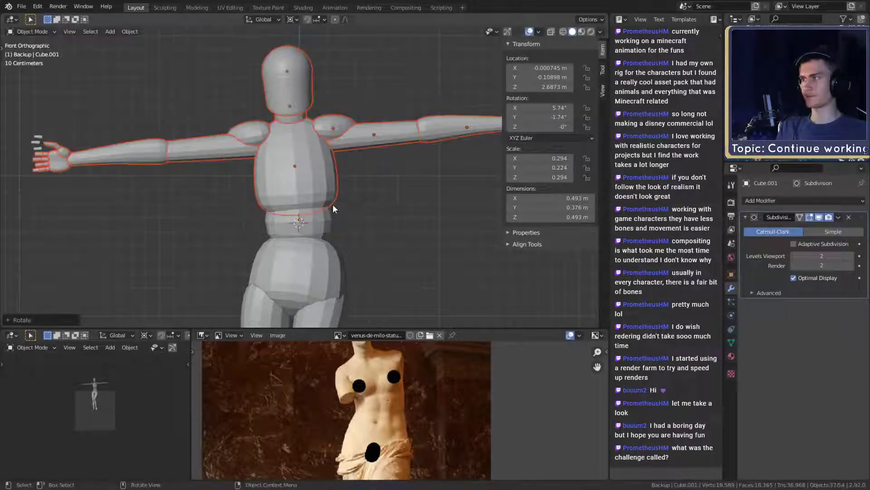
{"action": "key", "text": "ctrl+z"}
{"action": "key", "text": "ctrl+z"}
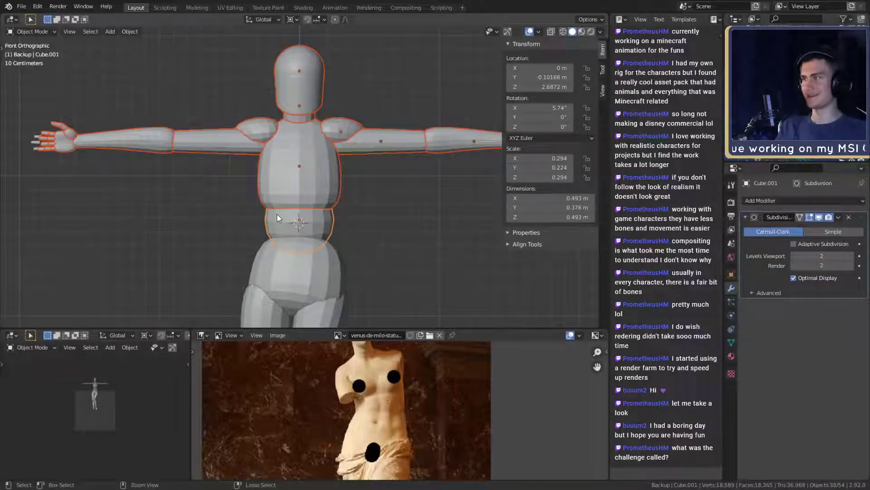
- Select the three detached fingertips on one hand and move them back onto their fingers, to about Y -0.037 m and Z 3.311 m
{"action": "middle_click_drag", "start_coordinate": [278, 218], "coordinate": [376, 209]}
{"action": "scroll", "coordinate": [317, 201], "scroll_direction": "up", "scroll_amount": 4}
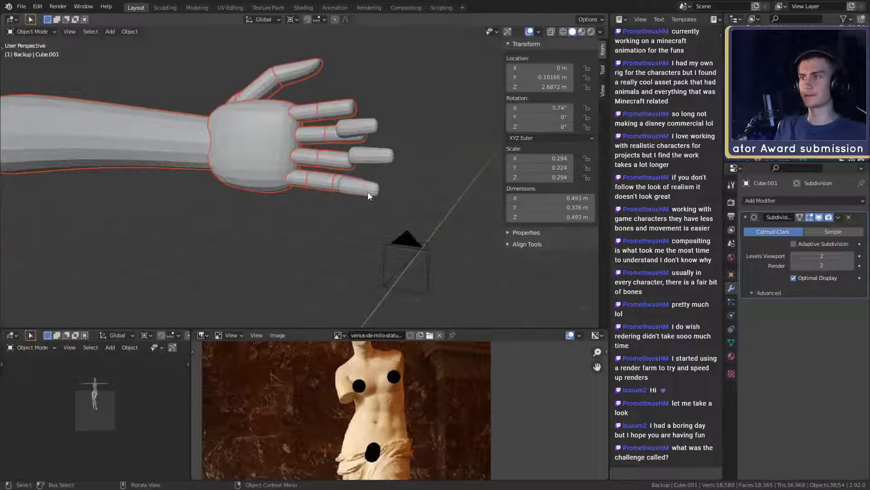
{"action": "left_click", "coordinate": [368, 190]}
{"action": "middle_click_drag", "start_coordinate": [422, 172], "coordinate": [320, 158]}
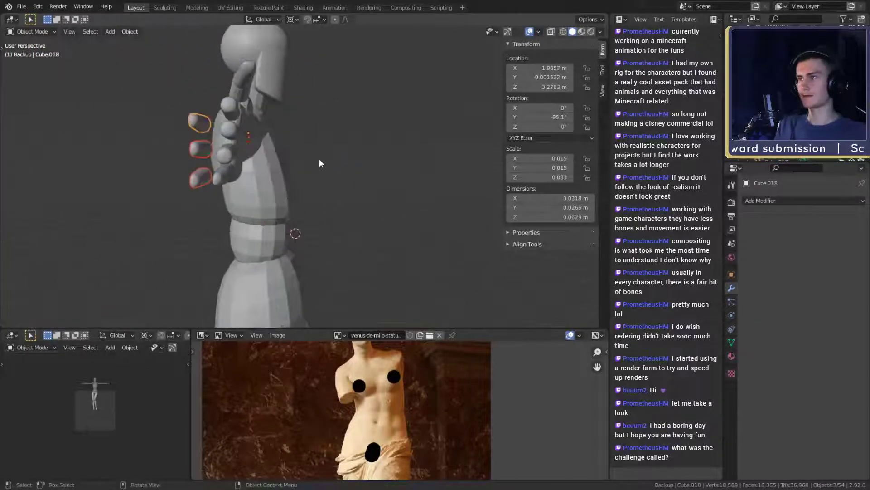
{"action": "key", "text": "g"}
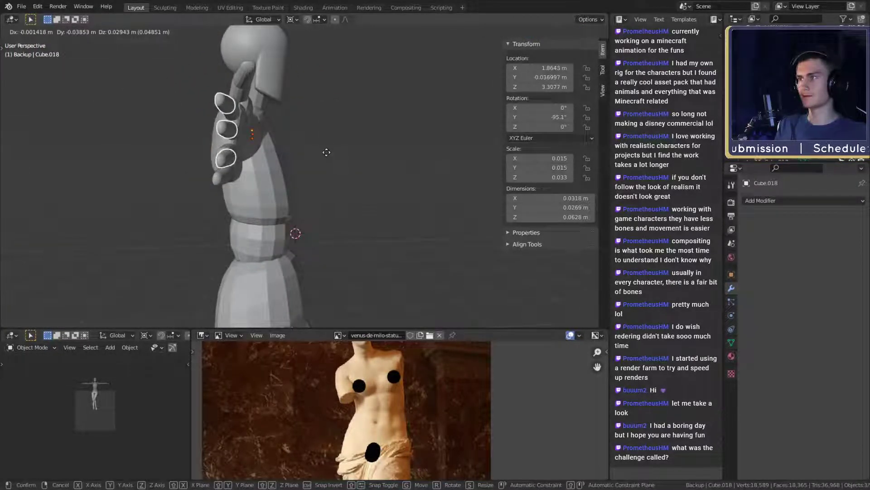
{"action": "left_click", "coordinate": [326, 152]}
{"action": "middle_click_drag", "start_coordinate": [327, 151], "coordinate": [349, 189]}
{"action": "key", "text": "g"}
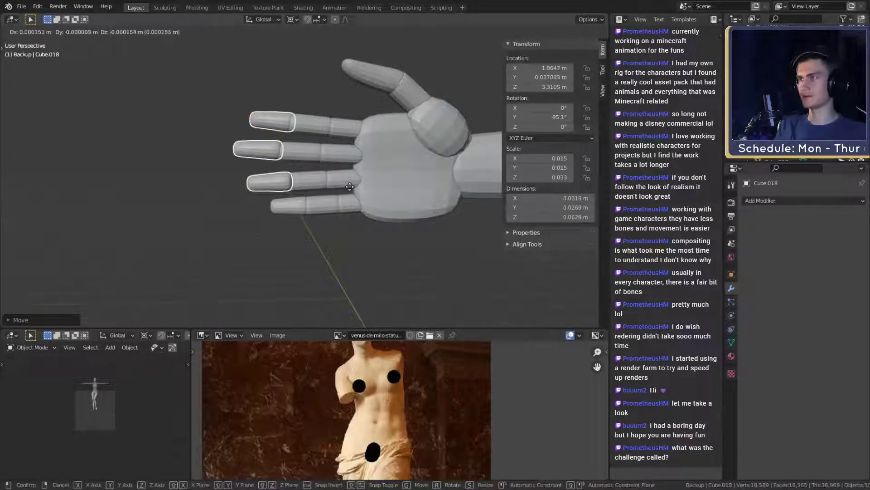
{"action": "left_click", "coordinate": [350, 188]}
- Undo the fingertip moves and the upper body's earlier moves and rotation, back to when only the untilted abdomen was selected
{"action": "scroll", "coordinate": [366, 199], "scroll_direction": "down", "scroll_amount": 4}
{"action": "middle_click_drag", "start_coordinate": [366, 200], "coordinate": [218, 200], "text": "shift"}
{"action": "scroll", "coordinate": [219, 200], "scroll_direction": "down", "scroll_amount": 4}
{"action": "middle_click_drag", "start_coordinate": [315, 203], "coordinate": [245, 206], "text": "shift"}
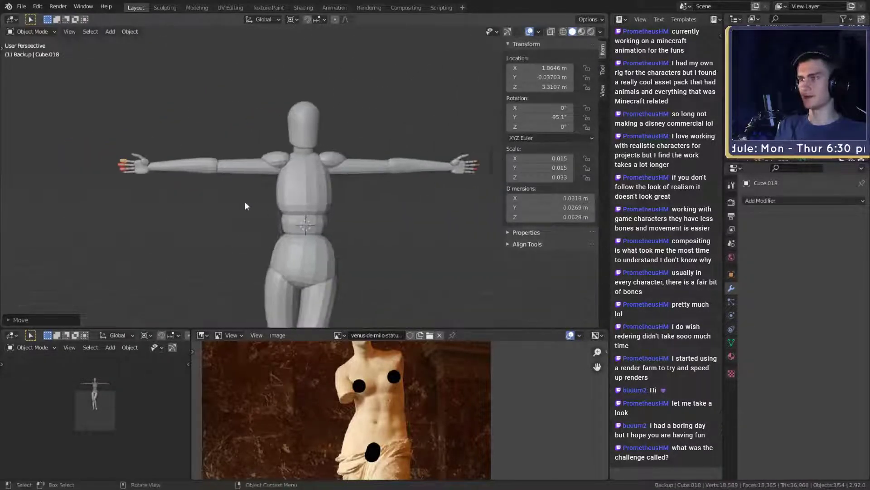
{"action": "key", "text": "ctrl+z"}
{"action": "key", "text": "ctrl+z"}
{"action": "key", "text": "ctrl+z"}
{"action": "key", "text": "ctrl+z"}
{"action": "key", "text": "ctrl+z"}
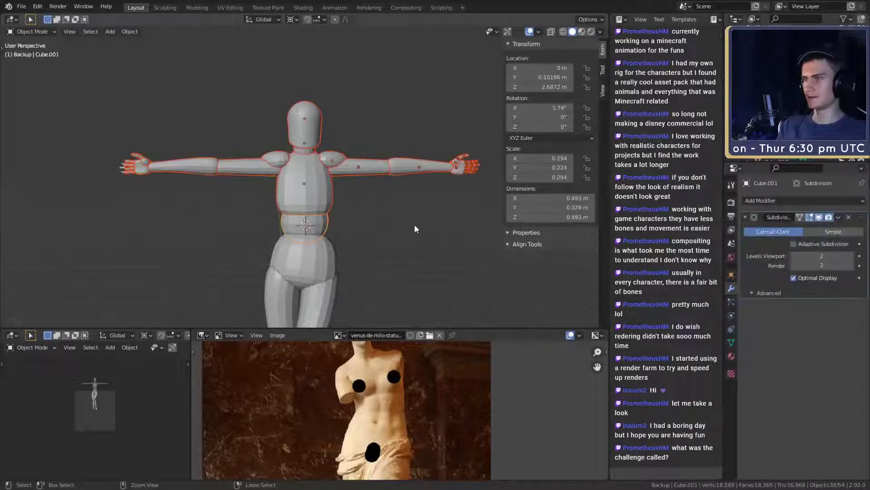
{"action": "key", "text": "ctrl+z"}
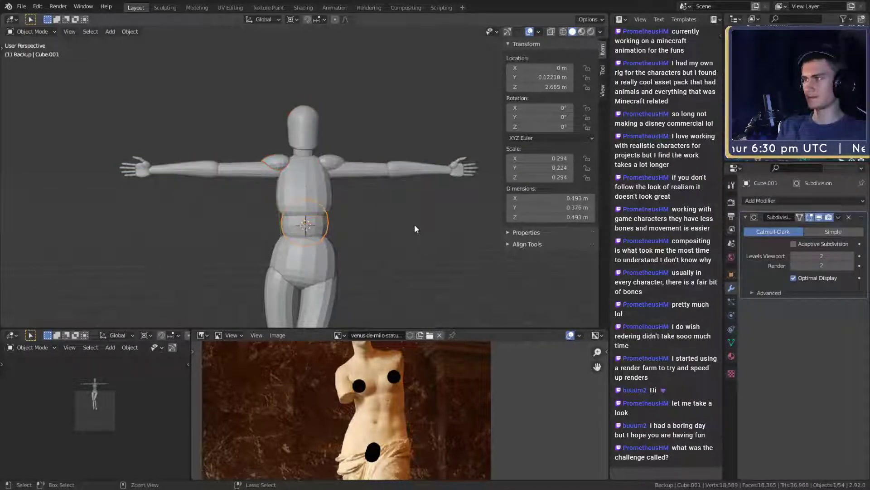
- Select the whole upper body with head, chest, both arms and all fingertips, leaving the abdomen out of the selection
{"action": "scroll", "coordinate": [368, 219], "scroll_direction": "up", "scroll_amount": 3}
{"action": "scroll", "coordinate": [357, 196], "scroll_direction": "down", "scroll_amount": 5}
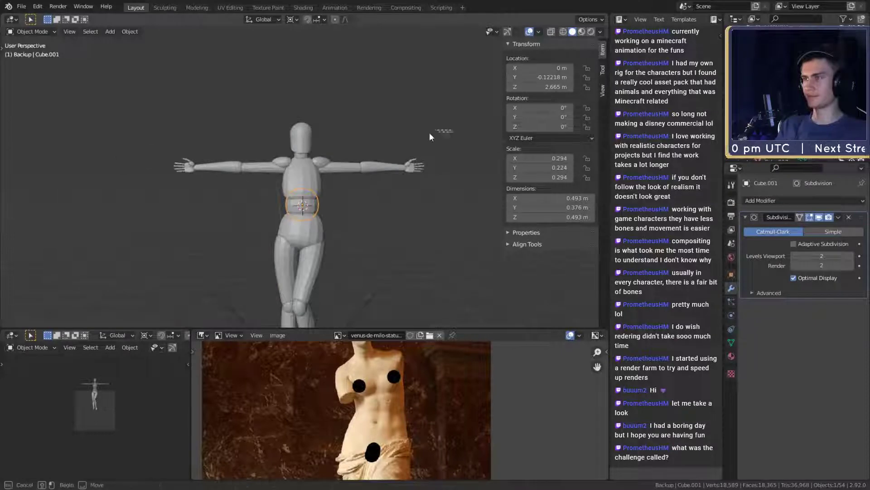
{"action": "left_click_drag", "start_coordinate": [453, 130], "coordinate": [186, 193]}
{"action": "scroll", "coordinate": [359, 203], "scroll_direction": "up", "scroll_amount": 2}
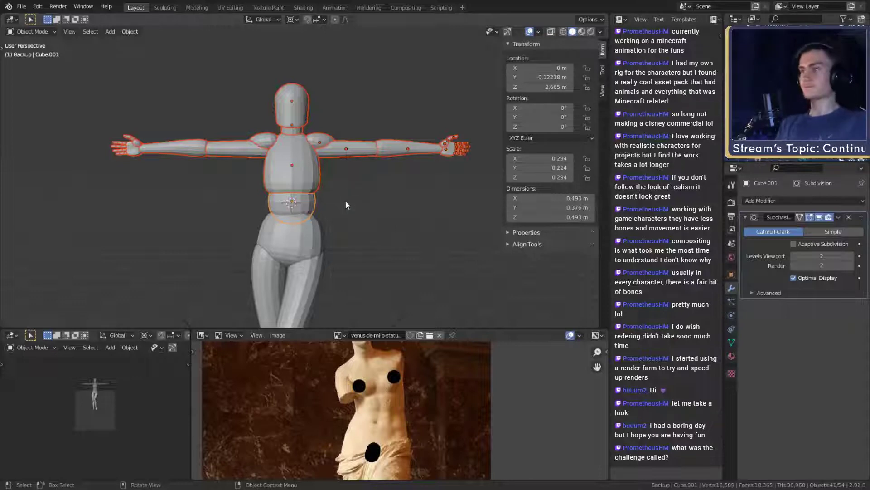
{"action": "scroll", "coordinate": [341, 206], "scroll_direction": "down", "scroll_amount": 3}
{"action": "scroll", "coordinate": [343, 219], "scroll_direction": "up", "scroll_amount": 2}
{"action": "mouse_move", "coordinate": [343, 219]}
{"action": "middle_mouse_down", "text": "shift"}
{"action": "mouse_move", "coordinate": [340, 205]}
{"action": "mouse_move", "coordinate": [363, 218]}
{"action": "mouse_move", "coordinate": [366, 191]}
{"action": "mouse_move", "coordinate": [356, 193]}
{"action": "mouse_move", "coordinate": [434, 194]}
{"action": "mouse_move", "coordinate": [317, 211]}
{"action": "mouse_move", "coordinate": [355, 213]}
{"action": "mouse_move", "coordinate": [314, 211]}
{"action": "mouse_move", "coordinate": [336, 226]}
{"action": "middle_mouse_up", "text": "shift"}
{"action": "scroll", "coordinate": [349, 199], "scroll_direction": "up", "scroll_amount": 1}
{"action": "scroll", "coordinate": [363, 218], "scroll_direction": "up", "scroll_amount": 1}
{"action": "left_click", "coordinate": [281, 208], "text": "shift"}
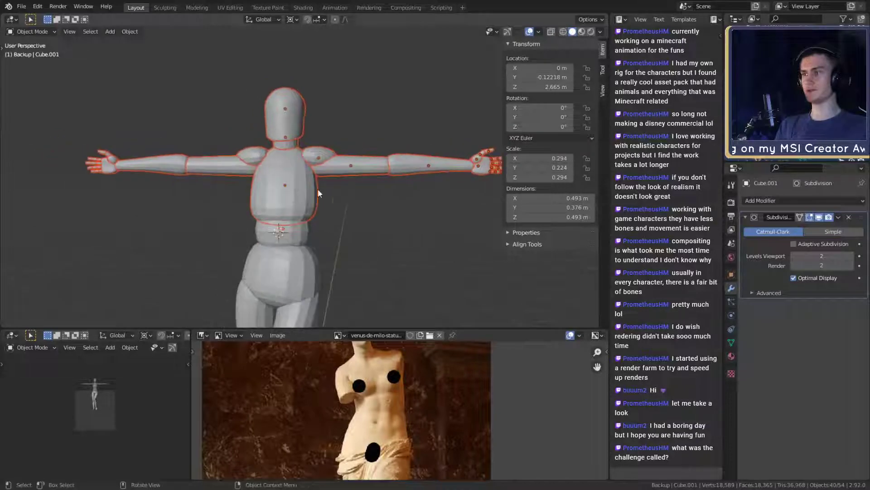
- Tilt the selected chest, head and arms sideways about -3.2° in the front view
{"action": "middle_click_drag", "start_coordinate": [310, 180], "coordinate": [334, 169]}
{"action": "scroll", "coordinate": [334, 172], "scroll_direction": "down", "scroll_amount": 3}
{"action": "middle_click_drag", "start_coordinate": [338, 213], "coordinate": [358, 217], "text": "shift"}
{"action": "key", "text": "KP_1"}
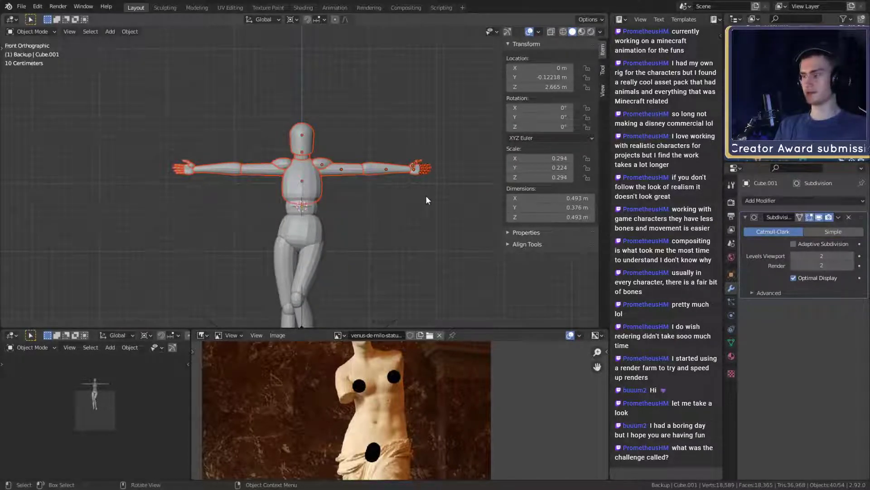
{"action": "key", "text": "r"}
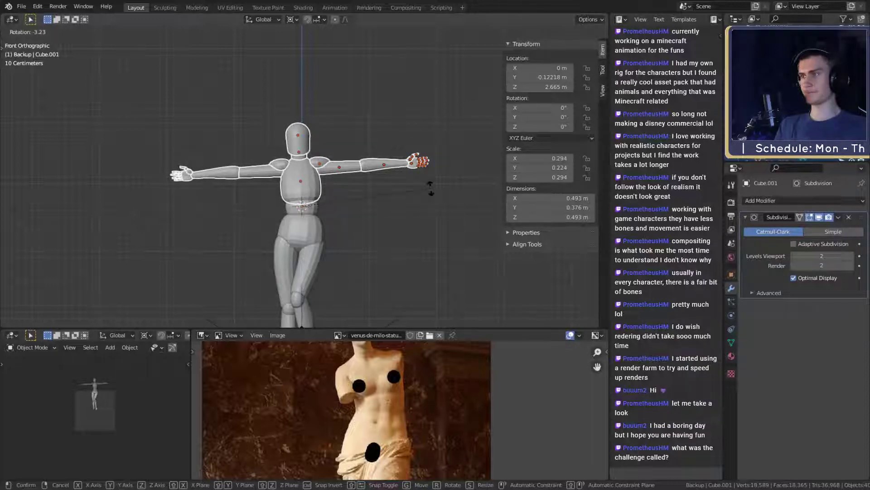
- Tilt the mannequin's upper body about -3° in the front view, and rotate it about 15° around the global X axis
{"action": "left_click", "coordinate": [431, 187]}
{"action": "middle_click_drag", "start_coordinate": [430, 187], "coordinate": [402, 221]}
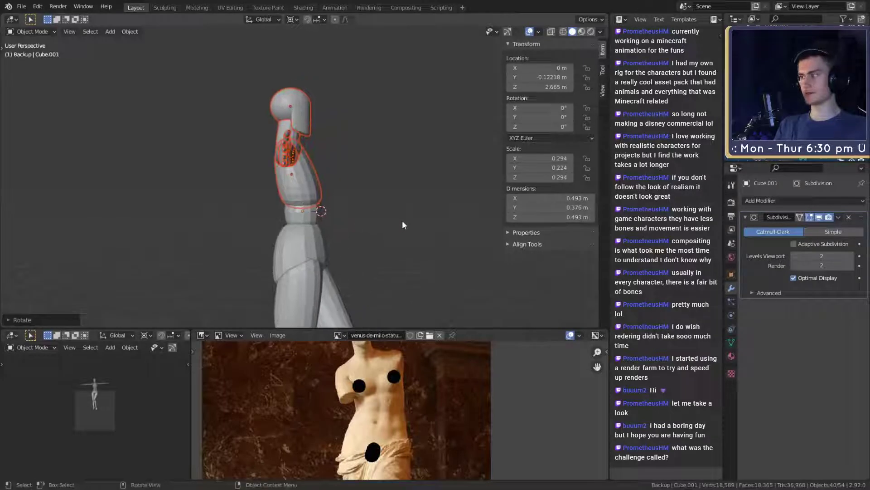
{"action": "key", "text": "r"}
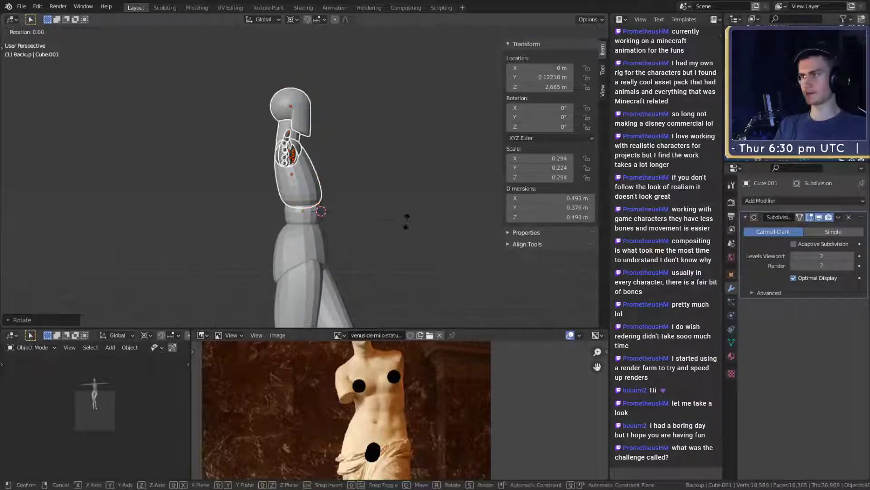
{"action": "key", "text": "x"}
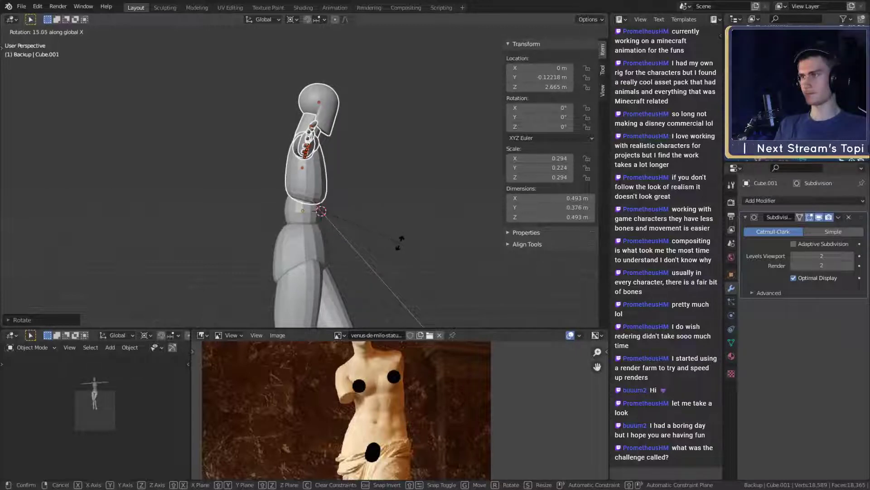
{"action": "left_click", "coordinate": [397, 244]}
- Move the upper body slightly backward and down by about 0.04 m, so the chest sits over the waist
{"action": "middle_click_drag", "start_coordinate": [397, 244], "coordinate": [400, 213]}
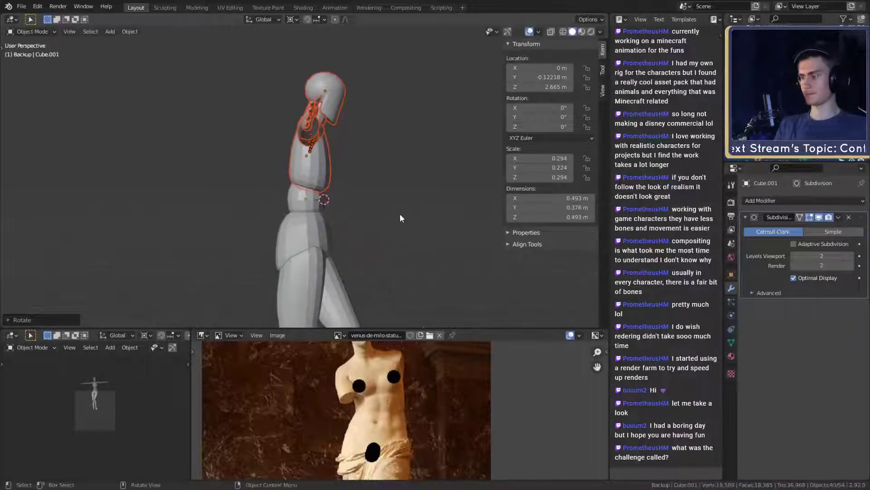
{"action": "key", "text": "g"}
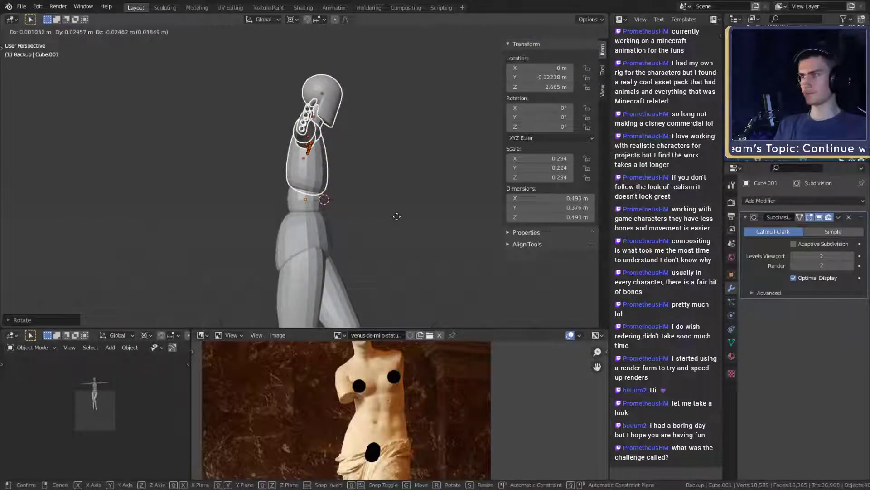
{"action": "left_click", "coordinate": [397, 216]}
- Separate the figure's right shoulder piece from the joined shoulders mesh into its own object
{"action": "middle_click_drag", "start_coordinate": [399, 215], "coordinate": [332, 207]}
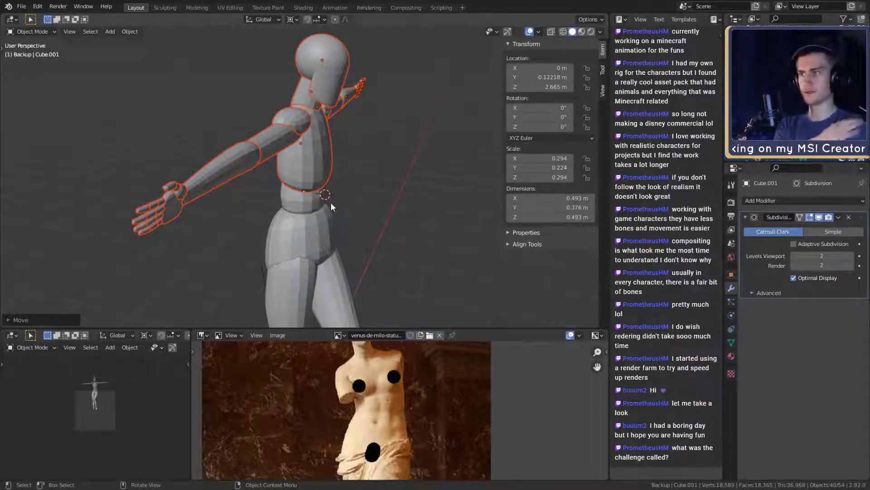
{"action": "middle_click_drag", "start_coordinate": [330, 207], "coordinate": [268, 147]}
{"action": "left_click", "coordinate": [266, 146]}
{"action": "middle_click_drag", "start_coordinate": [200, 199], "coordinate": [273, 177]}
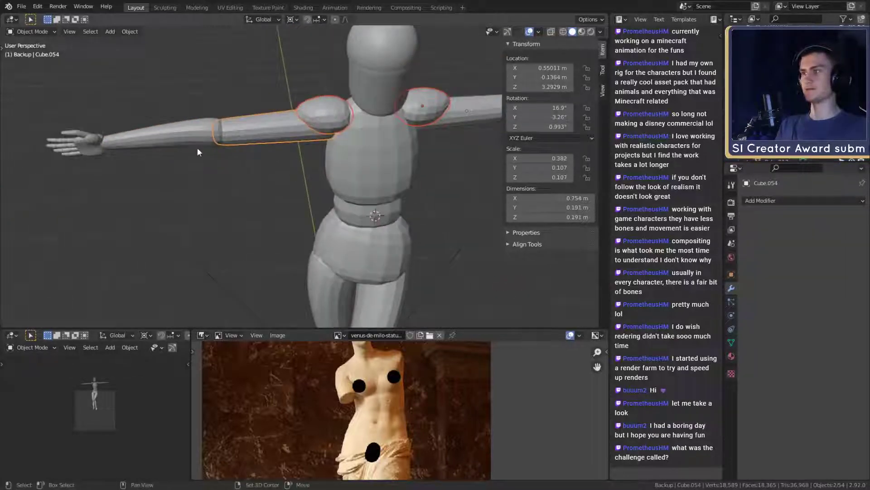
{"action": "middle_click_drag", "start_coordinate": [197, 148], "coordinate": [298, 121]}
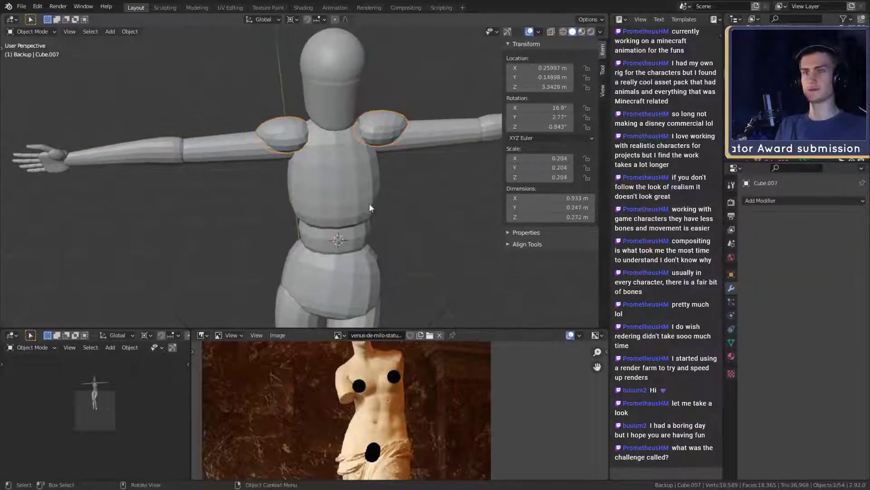
{"action": "key", "text": "Tab"}
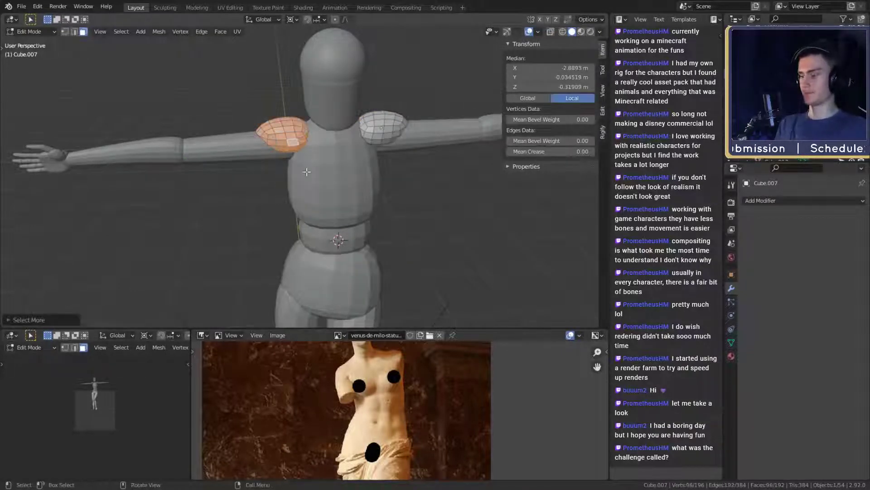
{"action": "key", "text": "p"}
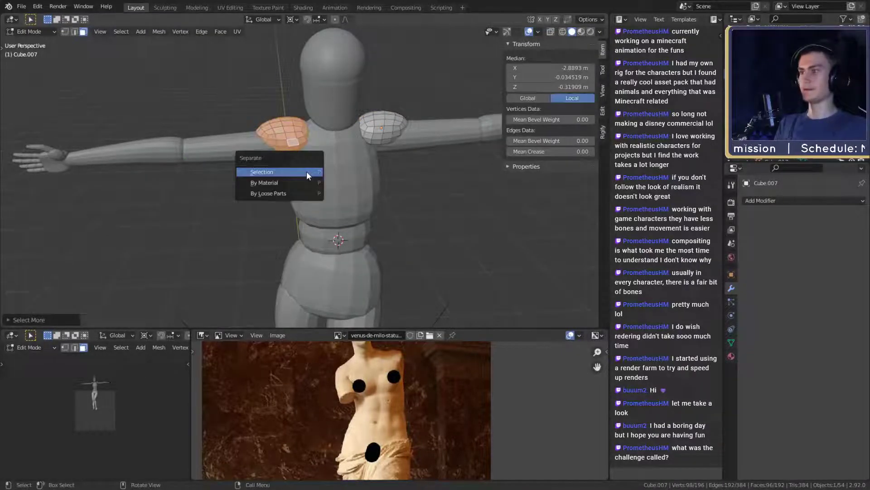
{"action": "left_click", "coordinate": [265, 173]}
{"action": "key", "text": "Tab"}
- Select the right shoulder piece, upper arm, forearm and hand, and rotate them together about 22° around the global Z axis
{"action": "middle_click_drag", "start_coordinate": [344, 177], "coordinate": [363, 195]}
{"action": "left_click", "coordinate": [289, 153]}
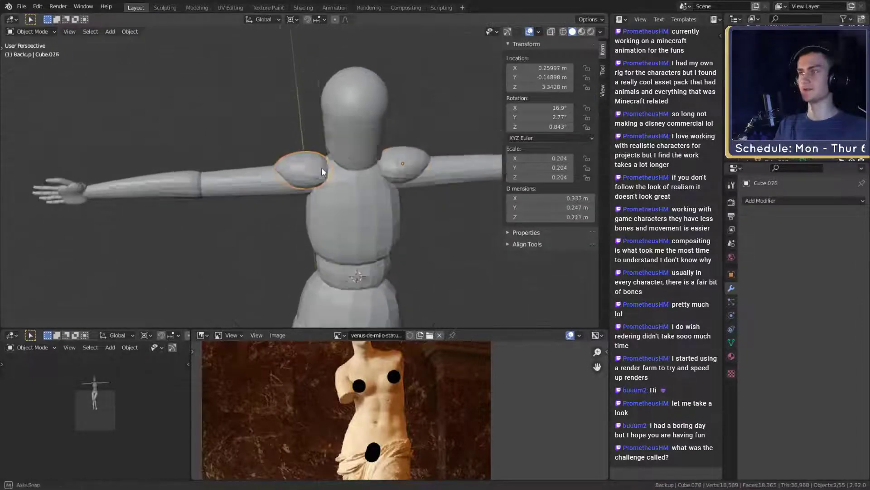
{"action": "middle_click_drag", "start_coordinate": [289, 153], "coordinate": [283, 200]}
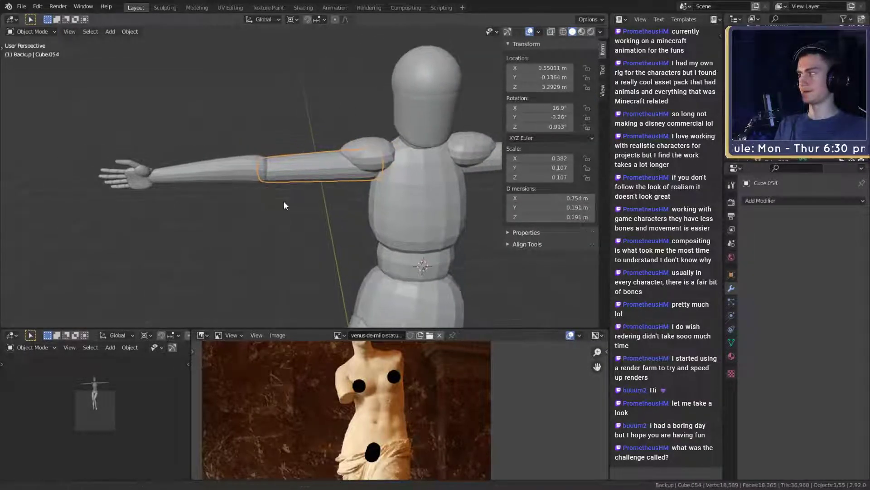
{"action": "left_click", "coordinate": [172, 184], "text": "shift"}
{"action": "middle_click_drag", "start_coordinate": [190, 207], "coordinate": [174, 180]}
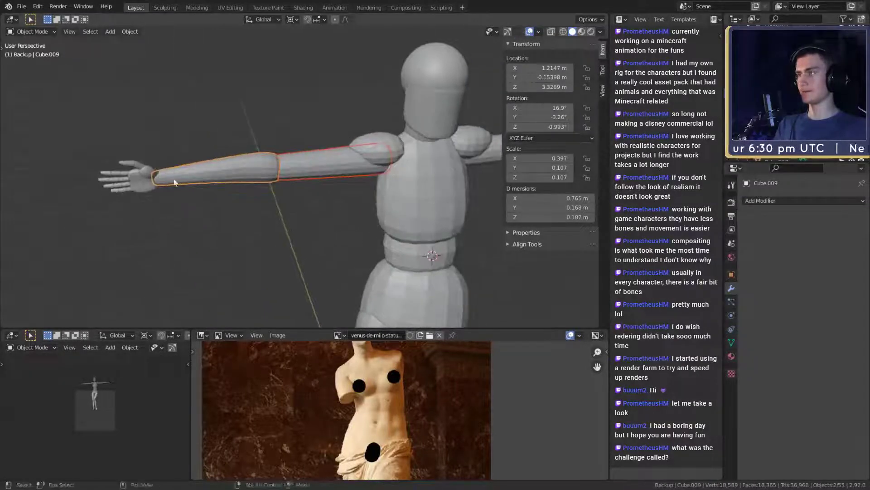
{"action": "left_click_drag", "start_coordinate": [165, 140], "coordinate": [98, 217], "text": "shift"}
{"action": "middle_click_drag", "start_coordinate": [136, 209], "coordinate": [315, 161]}
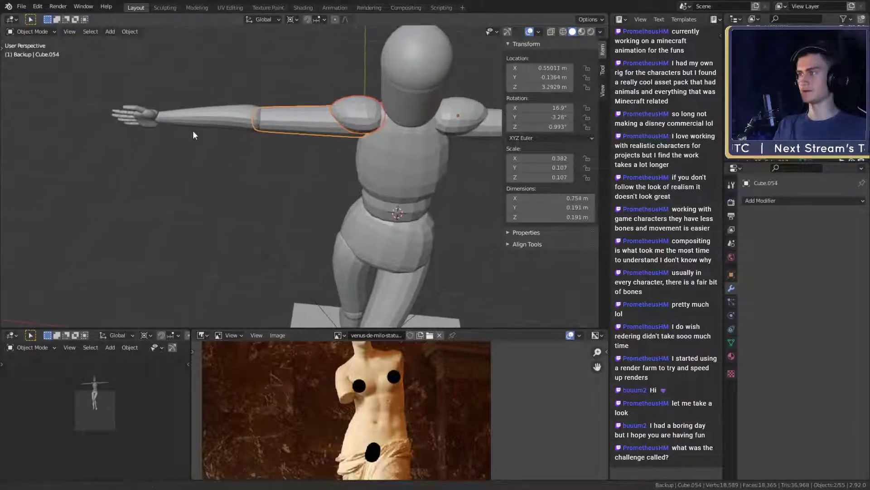
{"action": "left_click_drag", "start_coordinate": [204, 71], "coordinate": [93, 148], "text": "shift"}
{"action": "middle_click_drag", "start_coordinate": [247, 173], "coordinate": [412, 203]}
{"action": "key", "text": "r"}
{"action": "key", "text": "z"}
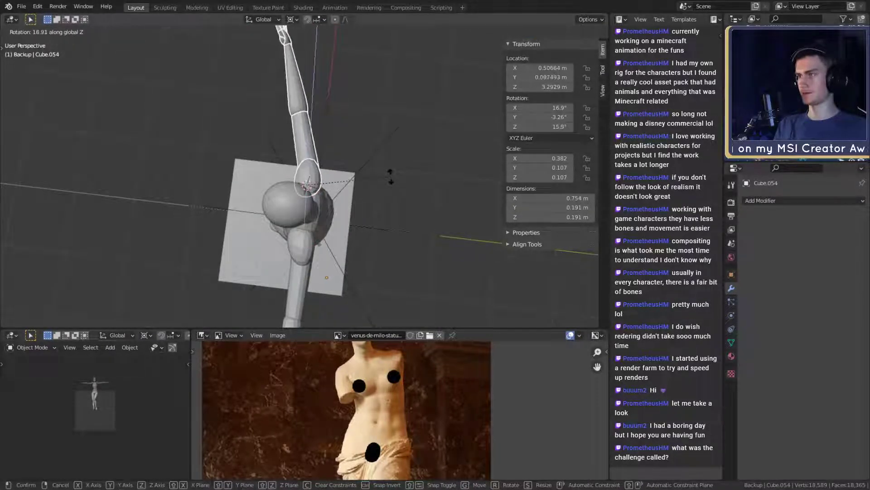
{"action": "left_click", "coordinate": [442, 168]}
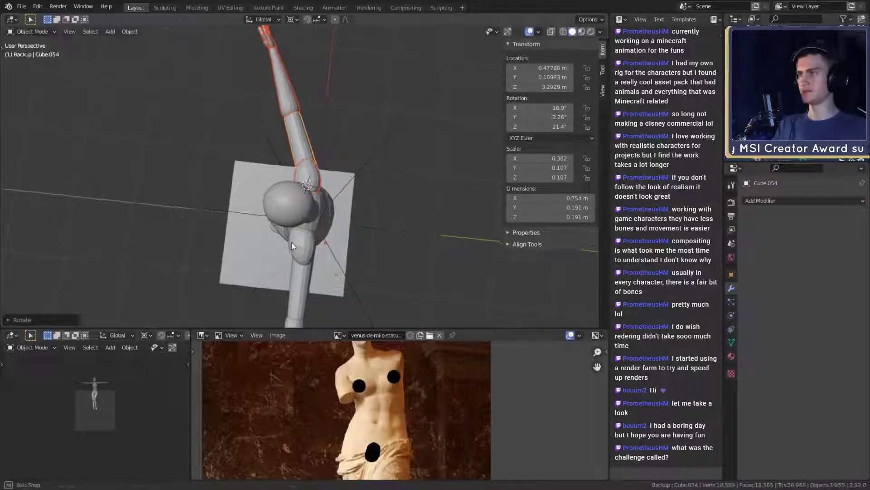
- Place the 3D cursor at the figure's right shoulder joint as the rotation pivot
{"action": "middle_click_drag", "start_coordinate": [292, 242], "coordinate": [403, 150]}
{"action": "scroll", "coordinate": [385, 148], "scroll_direction": "up", "scroll_amount": 3}
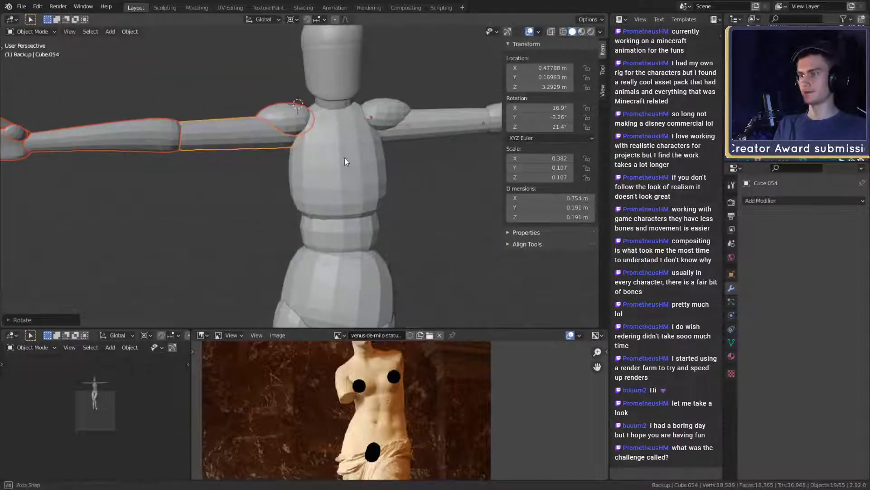
{"action": "scroll", "coordinate": [326, 175], "scroll_direction": "down", "scroll_amount": 5}
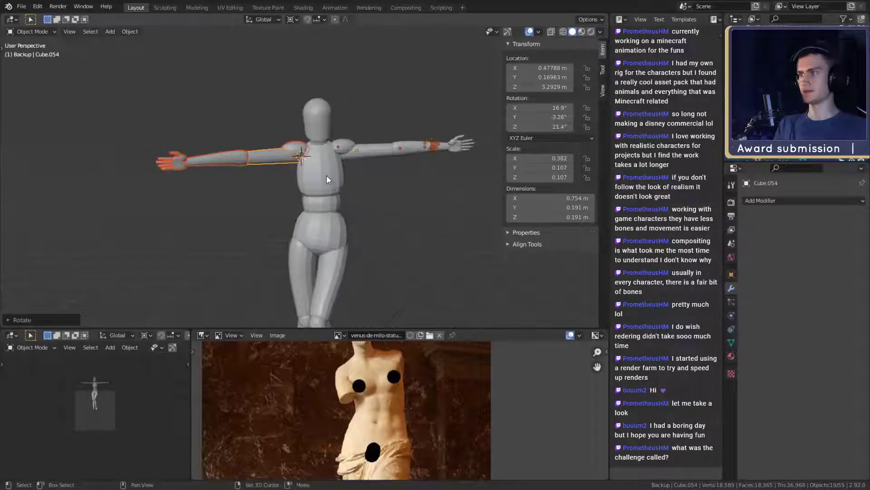
{"action": "scroll", "coordinate": [340, 154], "scroll_direction": "up", "scroll_amount": 5}
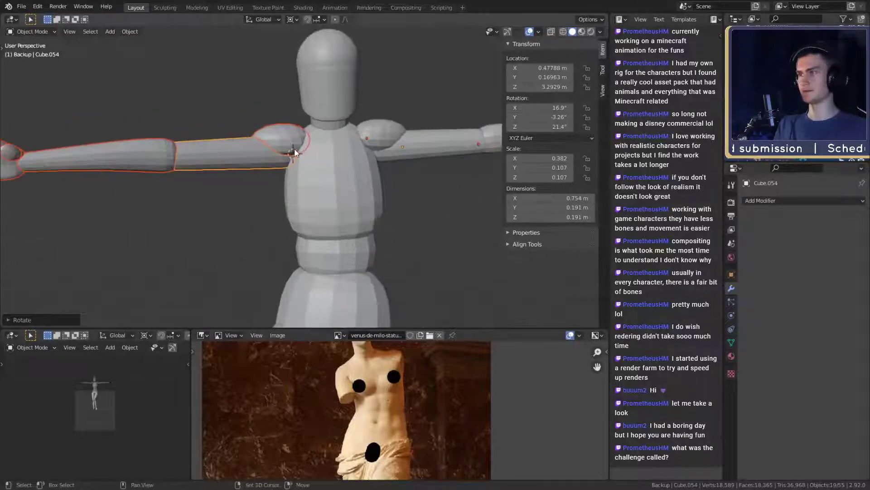
{"action": "scroll", "coordinate": [317, 159], "scroll_direction": "down", "scroll_amount": 5}
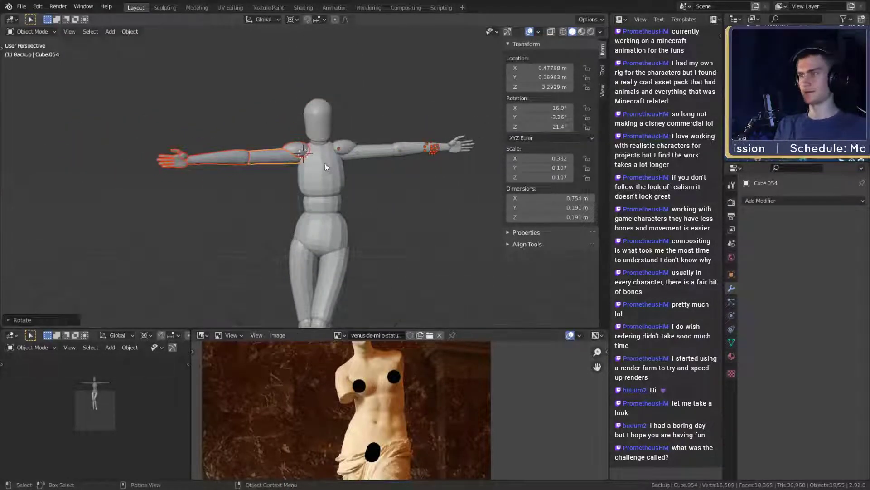
{"action": "scroll", "coordinate": [328, 170], "scroll_direction": "down", "scroll_amount": 1}
{"action": "key", "text": "r"}
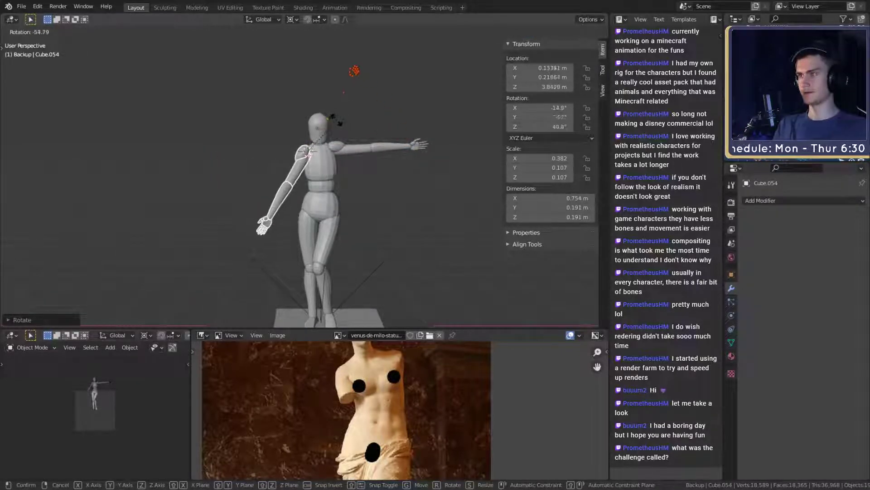
{"action": "key", "text": "Escape"}
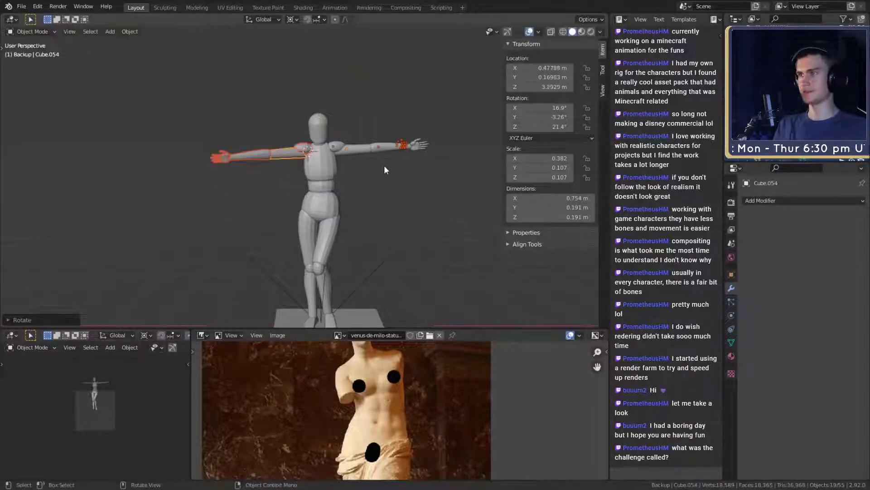
{"action": "middle_click_drag", "start_coordinate": [398, 149], "coordinate": [350, 194]}
{"action": "scroll", "coordinate": [347, 195], "scroll_direction": "up", "scroll_amount": 2}
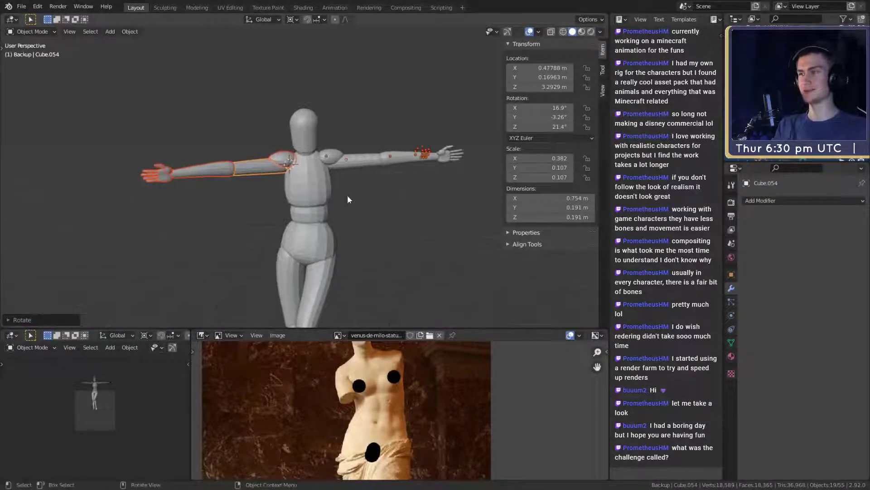
{"action": "key", "text": "r"}
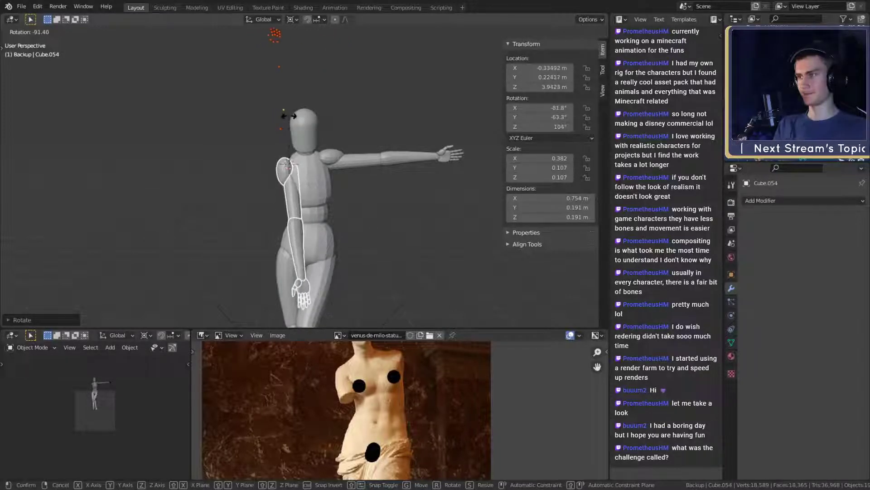
{"action": "key", "text": "Escape"}
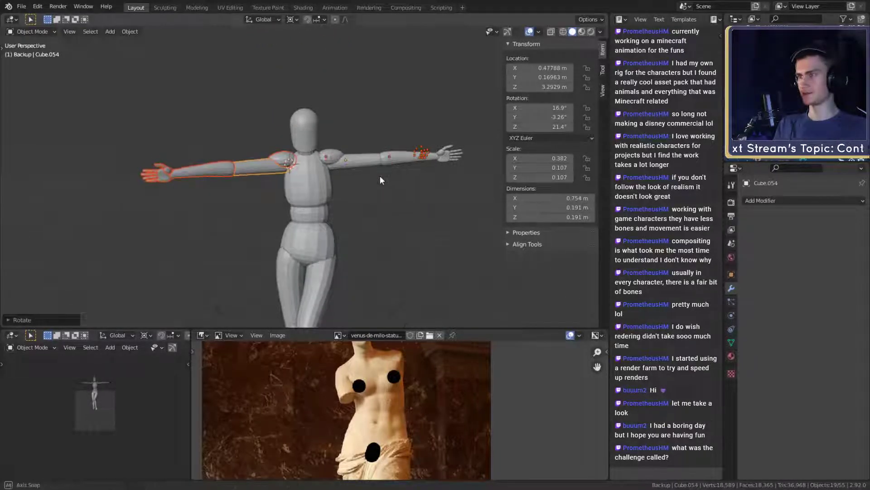
- Rotate the right arm with its shoulder piece down about 96° beside the torso, and shift it outward clear of the chest
{"action": "key", "text": "r"}
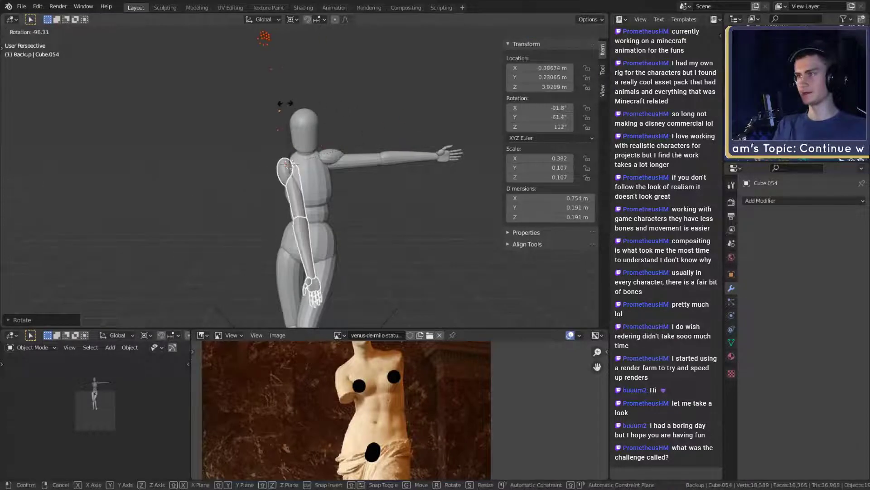
{"action": "left_click", "coordinate": [284, 103]}
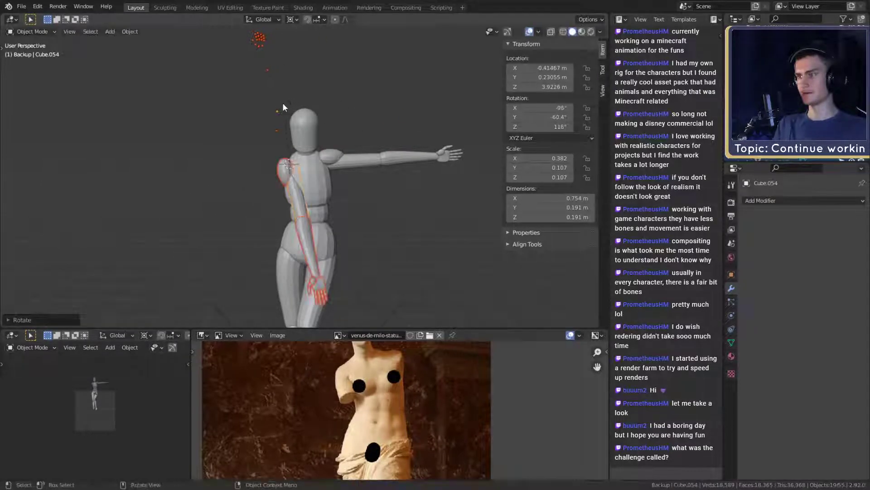
{"action": "key", "text": "g"}
{"action": "left_click", "coordinate": [392, 186]}
{"action": "scroll", "coordinate": [347, 198], "scroll_direction": "up", "scroll_amount": 3}
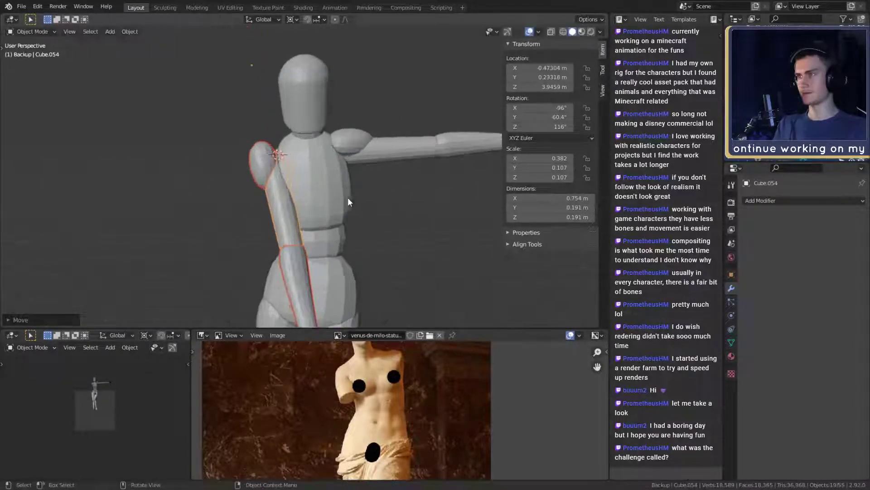
{"action": "middle_click_drag", "start_coordinate": [348, 202], "coordinate": [355, 202]}
{"action": "key", "text": "g"}
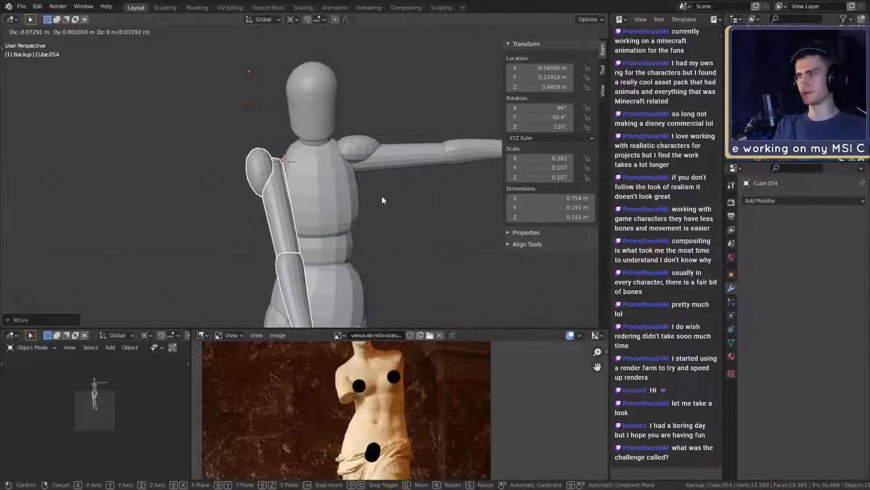
{"action": "left_click", "coordinate": [381, 199]}
- Rotate the right shoulder piece on its own back over the top of the arm, and move it onto the shoulder
{"action": "scroll", "coordinate": [371, 206], "scroll_direction": "up", "scroll_amount": 2}
{"action": "left_click", "coordinate": [247, 181]}
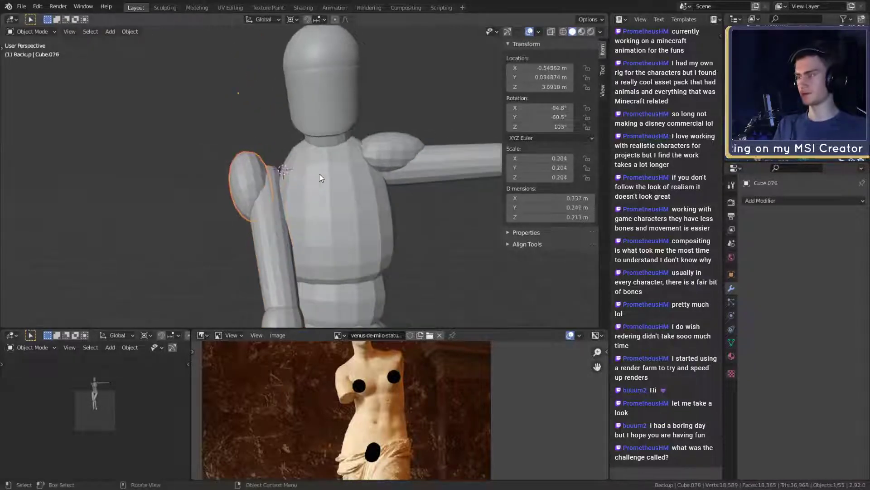
{"action": "key", "text": "r"}
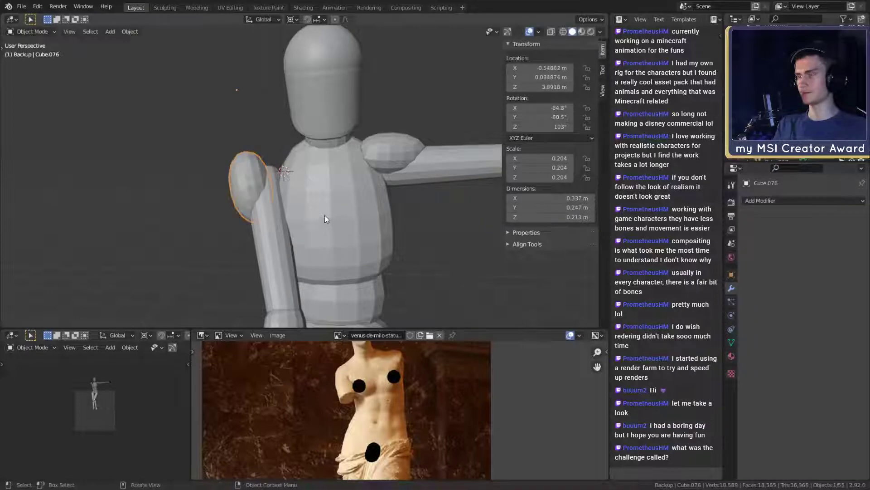
{"action": "left_click", "coordinate": [309, 208]}
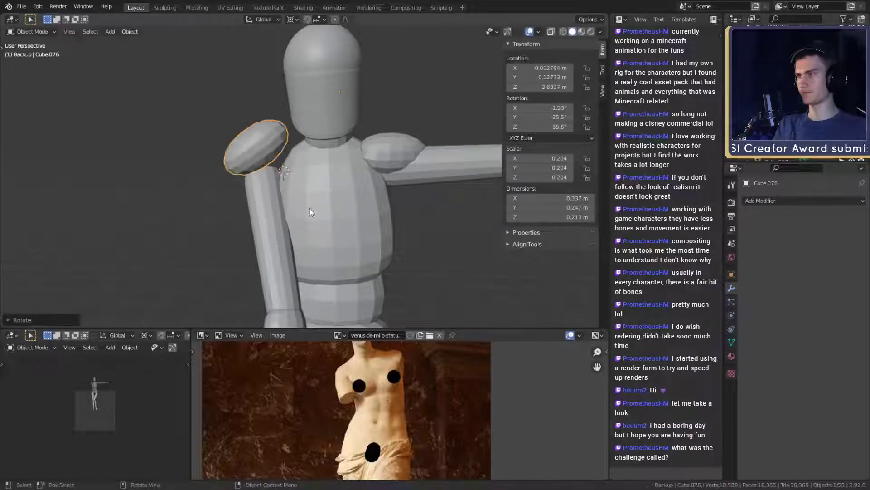
{"action": "key", "text": "g"}
{"action": "left_click", "coordinate": [330, 226]}
{"action": "middle_click_drag", "start_coordinate": [329, 227], "coordinate": [303, 162]}
{"action": "key", "text": "g"}
{"action": "left_click", "coordinate": [424, 273]}
- Select the right upper arm, forearm and hand, and move them about 0.03 m toward the front under the shoulder piece
{"action": "left_click", "coordinate": [342, 219]}
{"action": "left_click", "coordinate": [340, 221], "text": "shift"}
{"action": "left_click_drag", "start_coordinate": [308, 183], "coordinate": [308, 183]}
{"action": "scroll", "coordinate": [308, 183], "scroll_direction": "down", "scroll_amount": 3}
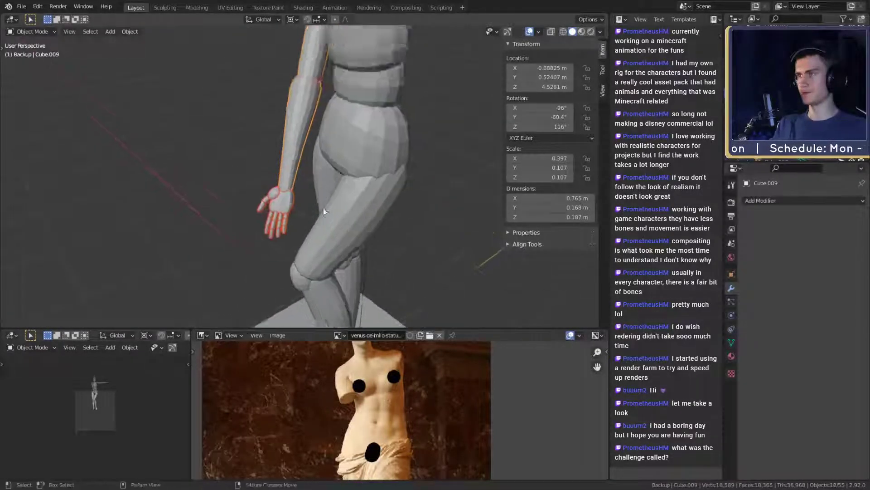
{"action": "middle_click_drag", "start_coordinate": [309, 184], "coordinate": [405, 200]}
{"action": "scroll", "coordinate": [358, 181], "scroll_direction": "up", "scroll_amount": 3}
{"action": "middle_click_drag", "start_coordinate": [359, 157], "coordinate": [420, 182]}
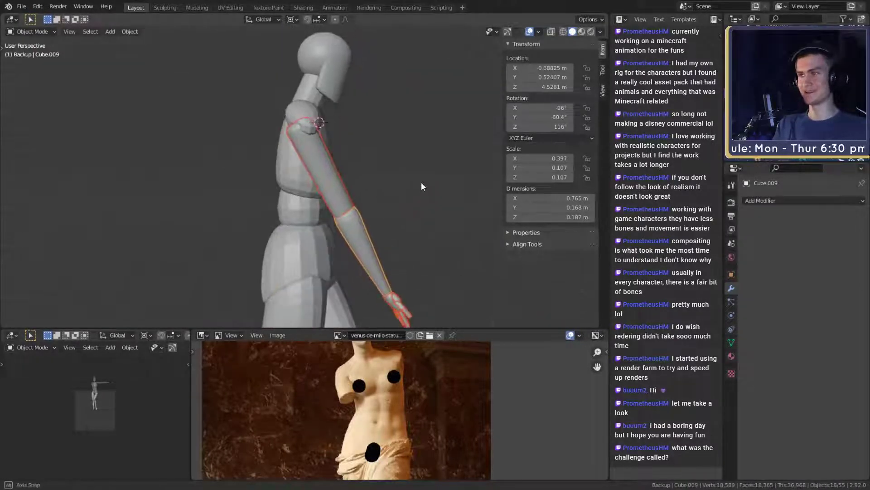
{"action": "key", "text": "g"}
{"action": "left_click", "coordinate": [417, 180]}
{"action": "scroll", "coordinate": [420, 243], "scroll_direction": "down", "scroll_amount": 2}
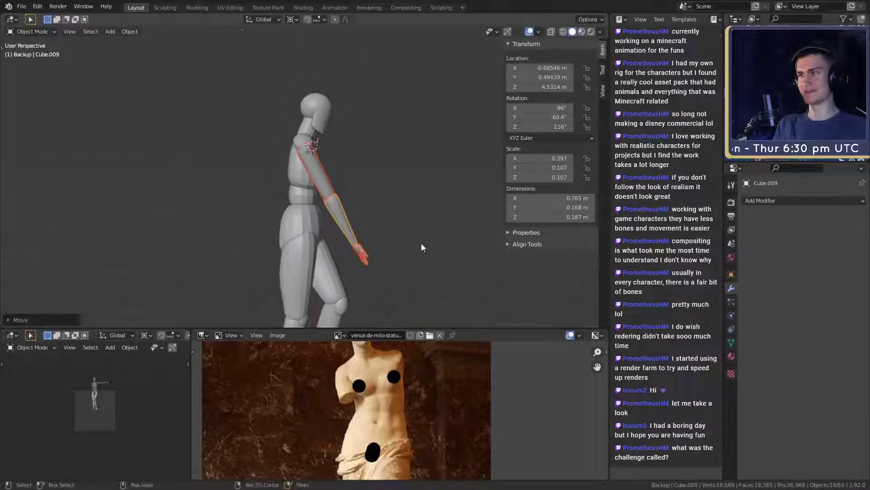
- Add the right shoulder piece to the arm selection and move the whole arm about 0.07 m down against the torso
{"action": "middle_click_drag", "start_coordinate": [421, 243], "coordinate": [287, 223]}
{"action": "scroll", "coordinate": [347, 225], "scroll_direction": "down", "scroll_amount": 3}
{"action": "scroll", "coordinate": [347, 223], "scroll_direction": "up", "scroll_amount": 4}
{"action": "scroll", "coordinate": [344, 176], "scroll_direction": "up", "scroll_amount": 2}
{"action": "middle_click_drag", "start_coordinate": [356, 193], "coordinate": [419, 221]}
{"action": "scroll", "coordinate": [401, 194], "scroll_direction": "up", "scroll_amount": 2}
{"action": "middle_click_drag", "start_coordinate": [419, 220], "coordinate": [339, 233]}
{"action": "scroll", "coordinate": [339, 234], "scroll_direction": "down", "scroll_amount": 1}
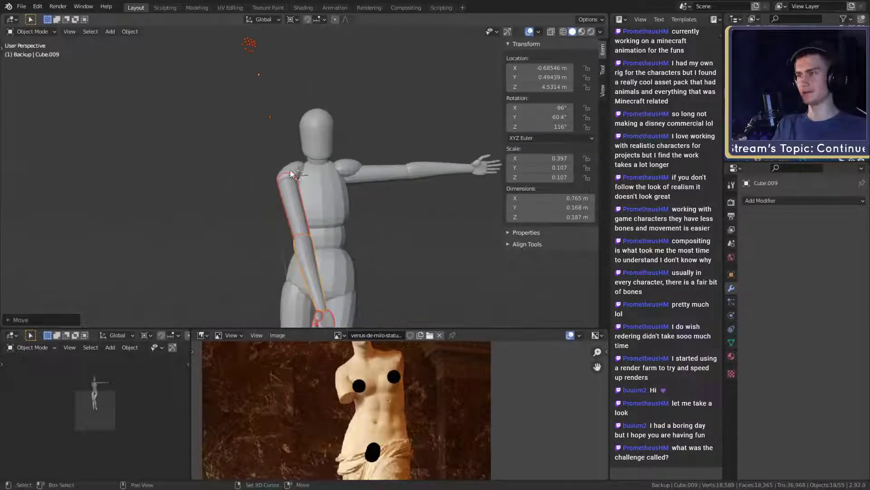
{"action": "left_click", "coordinate": [290, 170], "text": "shift"}
{"action": "middle_click_drag", "start_coordinate": [341, 186], "coordinate": [330, 196]}
{"action": "key", "text": "g"}
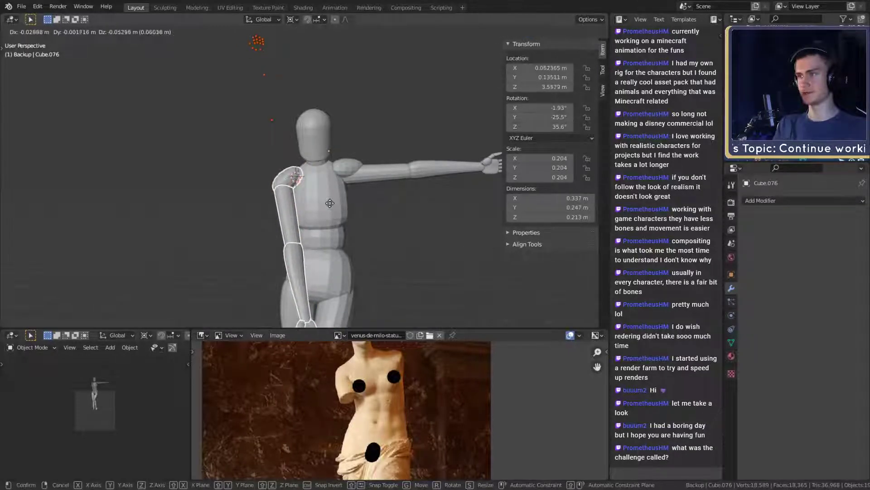
{"action": "left_click", "coordinate": [354, 232]}
- Examine the lowered right arm from several angles and compare it with the arm stump and hips in the Venus de Milo reference
{"action": "middle_click_drag", "start_coordinate": [355, 233], "coordinate": [350, 216]}
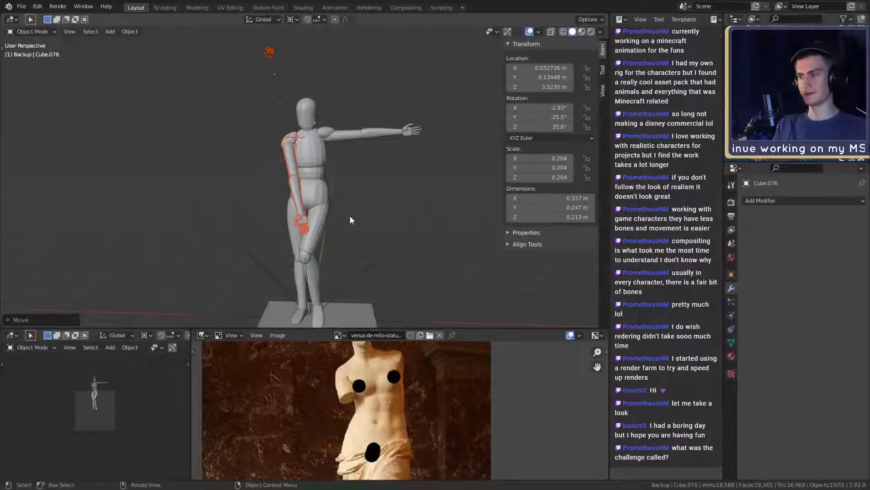
{"action": "scroll", "coordinate": [350, 215], "scroll_direction": "up", "scroll_amount": 5}
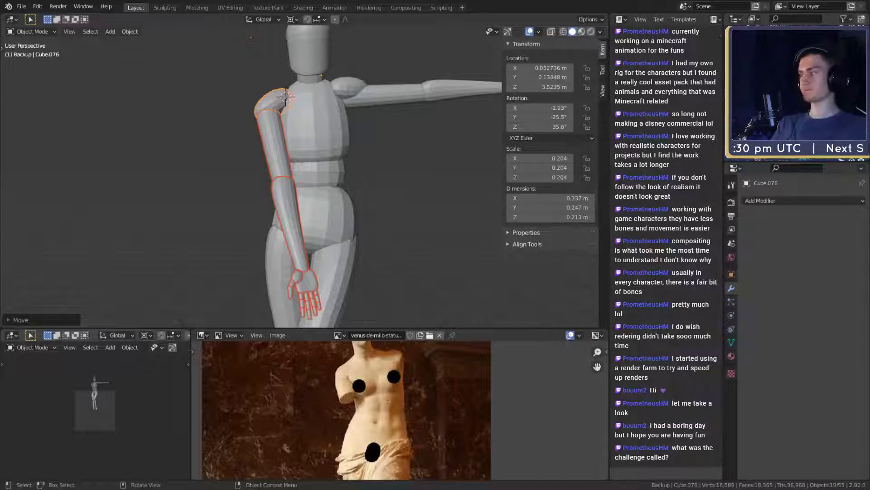
{"action": "mouse_move", "coordinate": [334, 219]}
{"action": "middle_mouse_down"}
{"action": "mouse_move", "coordinate": [333, 239]}
{"action": "mouse_move", "coordinate": [333, 222]}
{"action": "middle_mouse_up"}
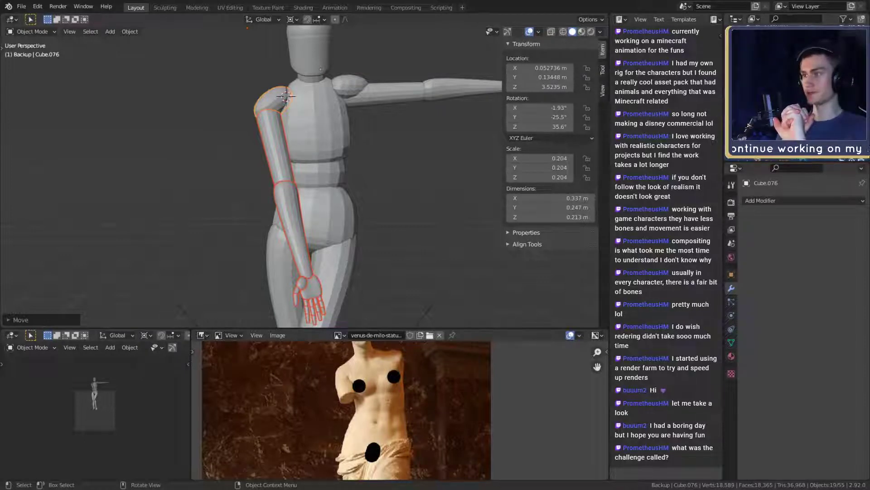
{"action": "middle_click_drag", "start_coordinate": [238, 253], "coordinate": [352, 208]}
{"action": "scroll", "coordinate": [404, 450], "scroll_direction": "down", "scroll_amount": 4}
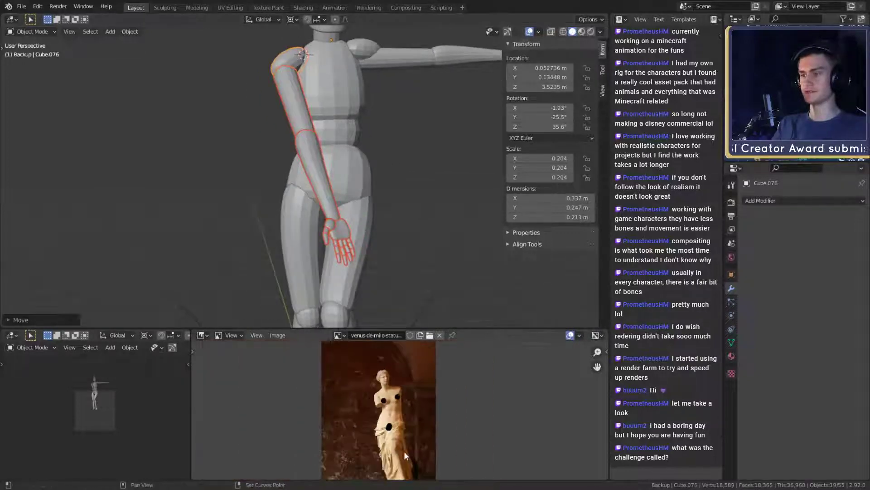
{"action": "middle_click_drag", "start_coordinate": [404, 451], "coordinate": [408, 420]}
{"action": "scroll", "coordinate": [396, 410], "scroll_direction": "up", "scroll_amount": 3}
{"action": "scroll", "coordinate": [397, 410], "scroll_direction": "up", "scroll_amount": 3}
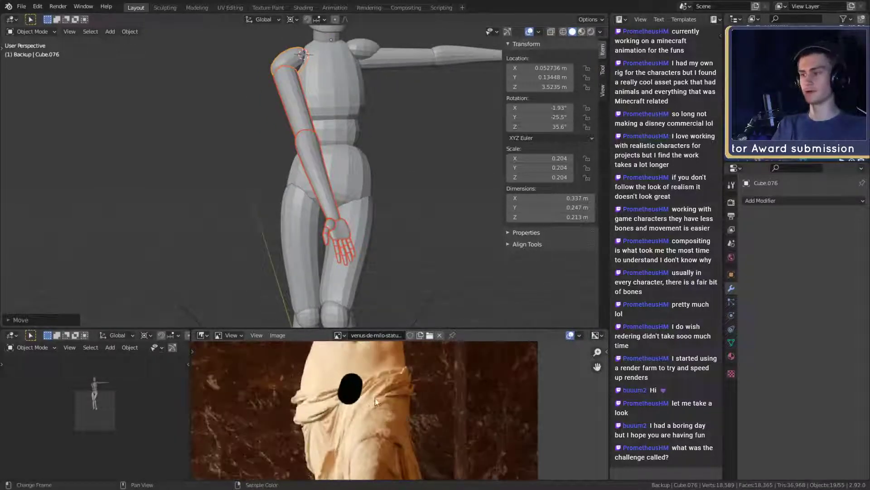
{"action": "scroll", "coordinate": [375, 396], "scroll_direction": "down", "scroll_amount": 4}
{"action": "scroll", "coordinate": [402, 411], "scroll_direction": "up", "scroll_amount": 1}
{"action": "scroll", "coordinate": [385, 239], "scroll_direction": "up", "scroll_amount": 2}
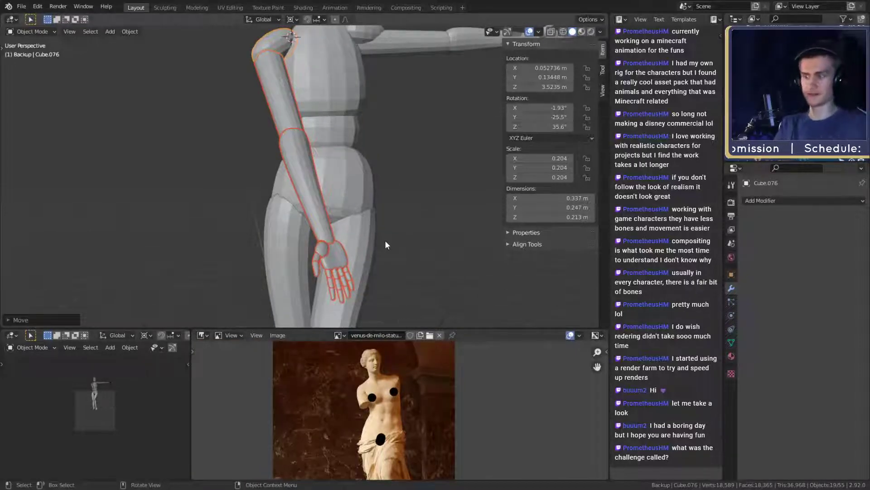
{"action": "scroll", "coordinate": [382, 204], "scroll_direction": "up", "scroll_amount": 2}
{"action": "middle_click_drag", "start_coordinate": [382, 204], "coordinate": [390, 234], "text": "shift"}
{"action": "scroll", "coordinate": [376, 225], "scroll_direction": "down", "scroll_amount": 3}
{"action": "scroll", "coordinate": [376, 225], "scroll_direction": "up", "scroll_amount": 2}
{"action": "scroll", "coordinate": [368, 235], "scroll_direction": "down", "scroll_amount": 3}
{"action": "scroll", "coordinate": [368, 228], "scroll_direction": "up", "scroll_amount": 1}
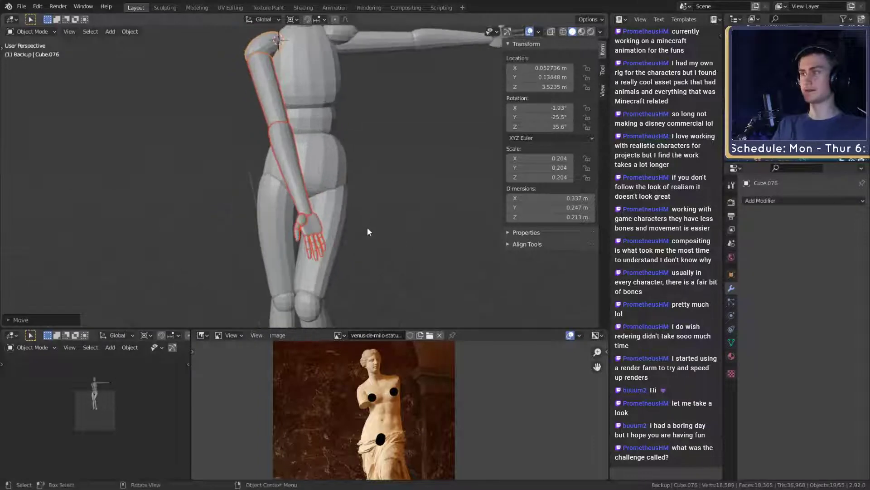
{"action": "scroll", "coordinate": [367, 232], "scroll_direction": "up", "scroll_amount": 2}
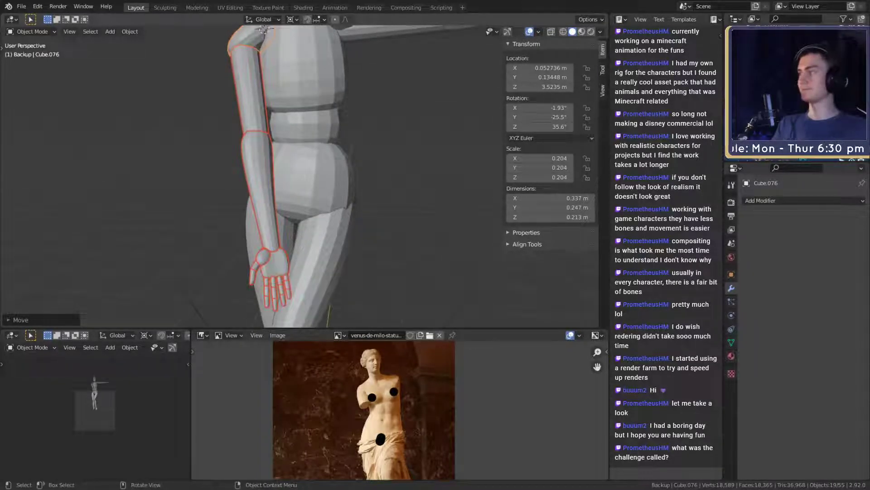
{"action": "middle_click_drag", "start_coordinate": [317, 279], "coordinate": [317, 213]}
{"action": "key", "text": "r"}
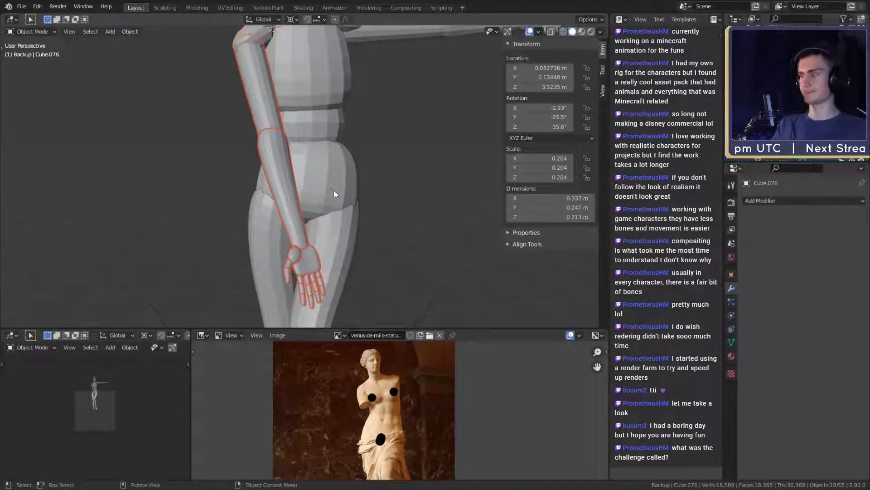
{"action": "key", "text": "z"}
{"action": "key", "text": "z"}
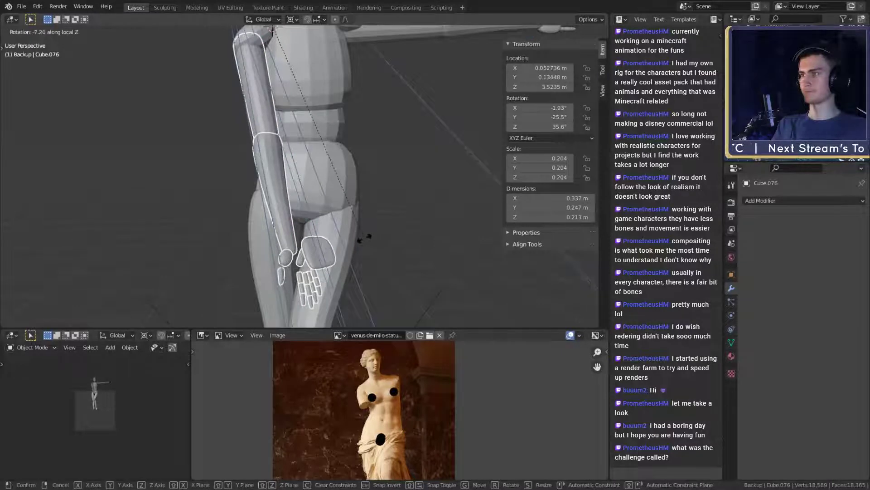
{"action": "left_click", "coordinate": [279, 33]}
{"action": "left_click", "coordinate": [292, 20]}
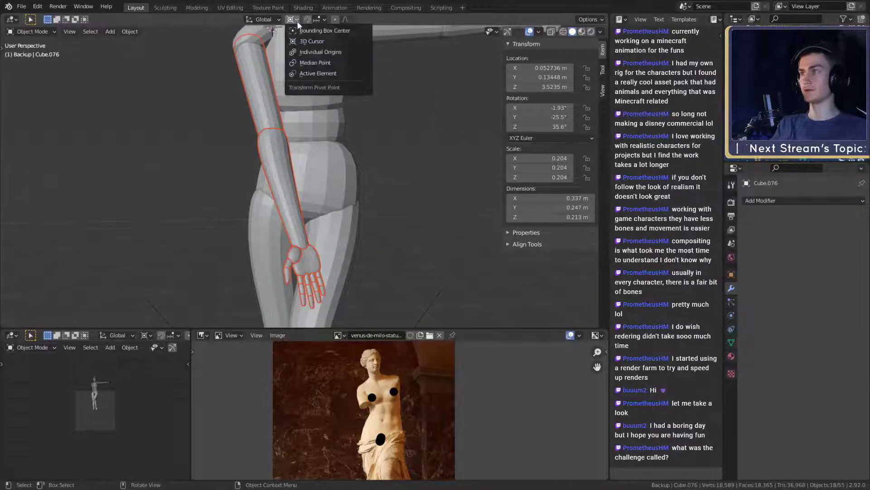
{"action": "left_click", "coordinate": [317, 62]}
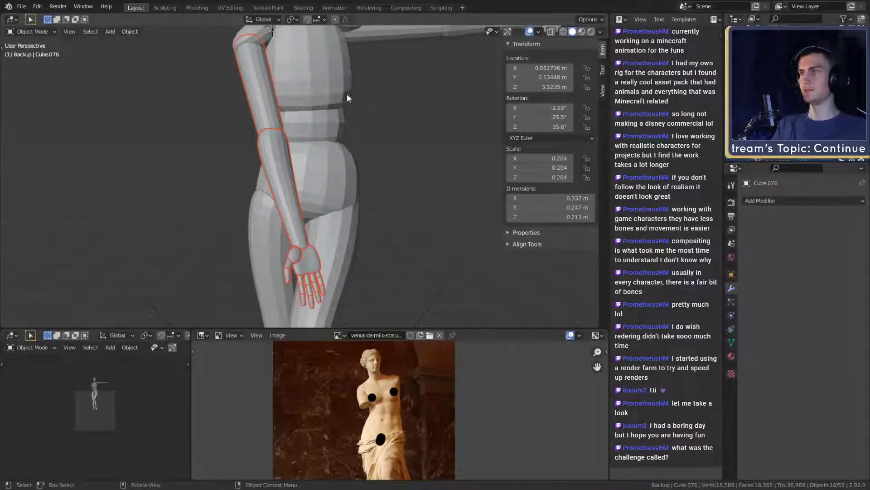
{"action": "key", "text": "r"}
{"action": "right_click", "coordinate": [395, 170]}
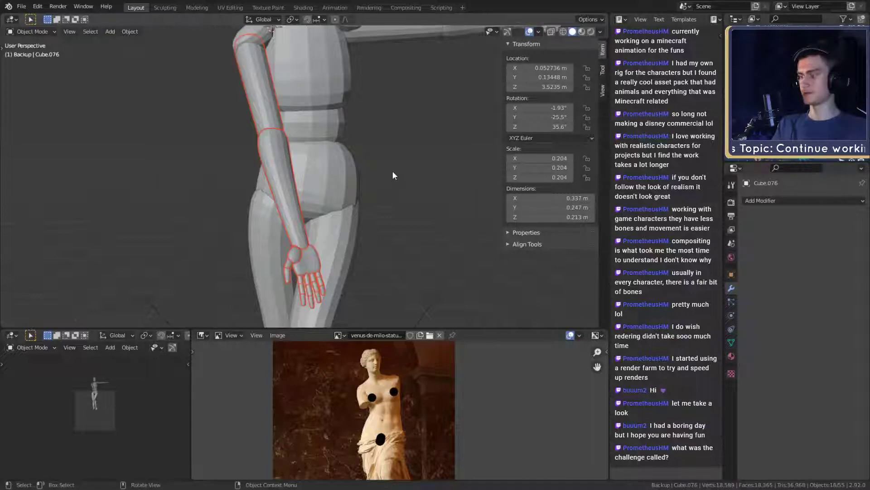
{"action": "key", "text": "r"}
{"action": "key", "text": "z"}
{"action": "key", "text": "z"}
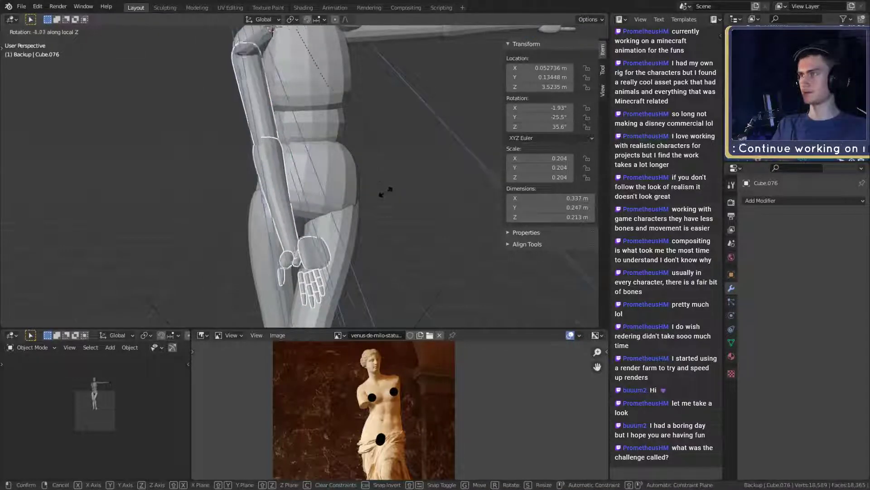
{"action": "right_click", "coordinate": [380, 200]}
{"action": "middle_click_drag", "start_coordinate": [361, 173], "coordinate": [349, 226], "text": "shift"}
{"action": "scroll", "coordinate": [349, 225], "scroll_direction": "down", "scroll_amount": 4}
{"action": "scroll", "coordinate": [339, 176], "scroll_direction": "up", "scroll_amount": 2}
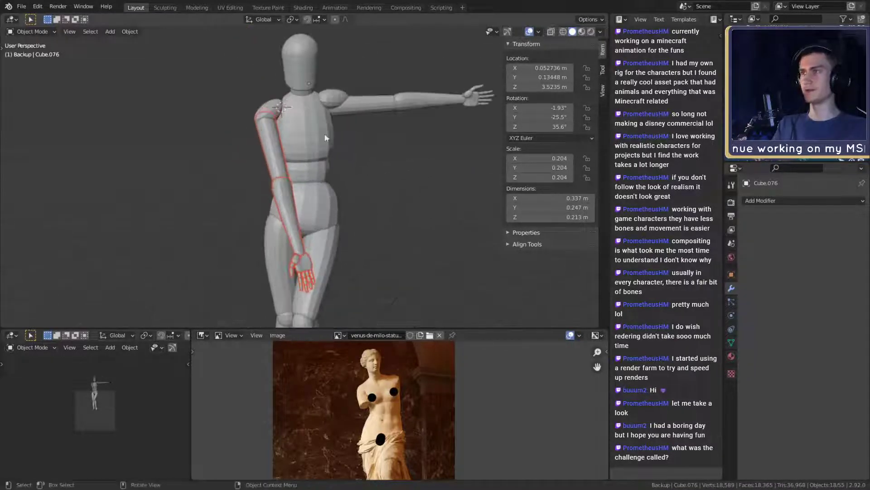
{"action": "scroll", "coordinate": [313, 121], "scroll_direction": "down", "scroll_amount": 5}
{"action": "scroll", "coordinate": [282, 120], "scroll_direction": "up", "scroll_amount": 5}
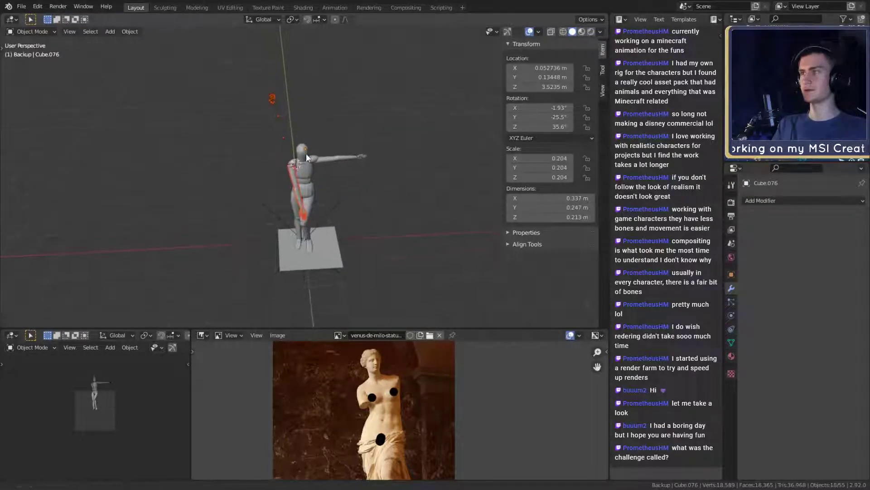
{"action": "middle_click_drag", "start_coordinate": [324, 212], "coordinate": [327, 77]}
{"action": "scroll", "coordinate": [387, 194], "scroll_direction": "up", "scroll_amount": 3}
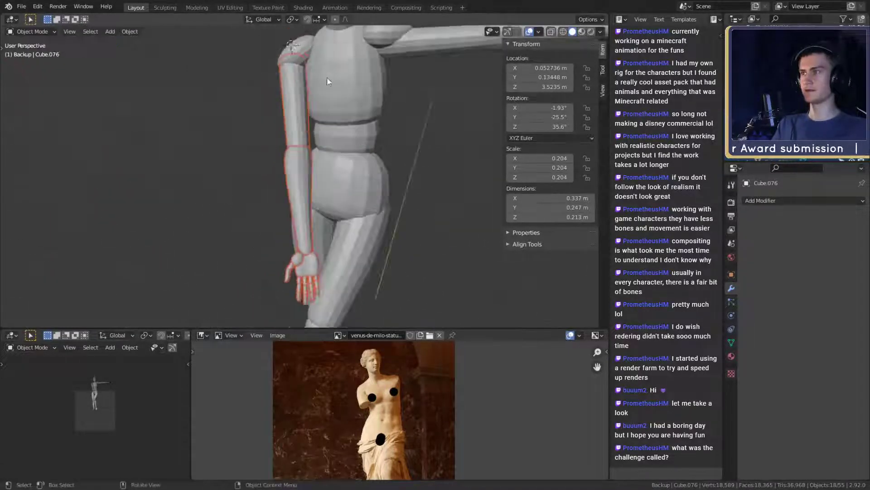
{"action": "left_click", "coordinate": [292, 21]}
{"action": "left_click", "coordinate": [309, 43]}
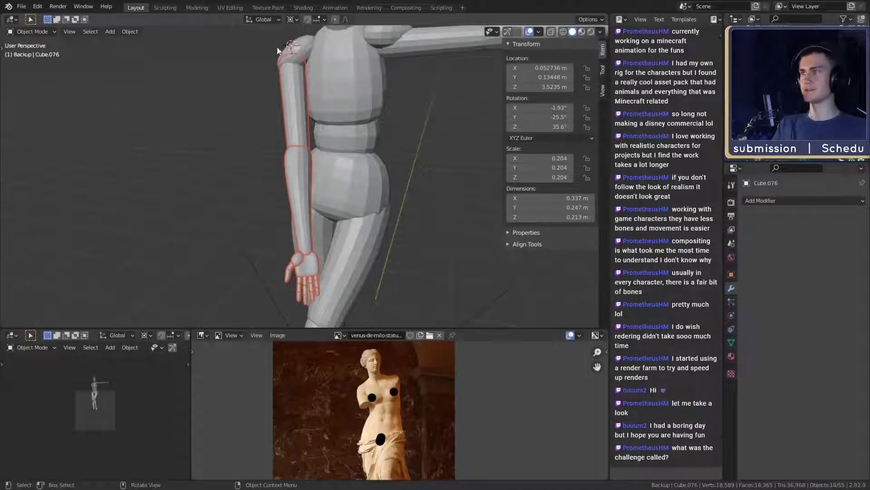
- Twist the right arm, without its shoulder piece, about its length from above, turning the palm toward the thigh and finishing with about 14°
{"action": "middle_click_drag", "start_coordinate": [345, 136], "coordinate": [393, 174]}
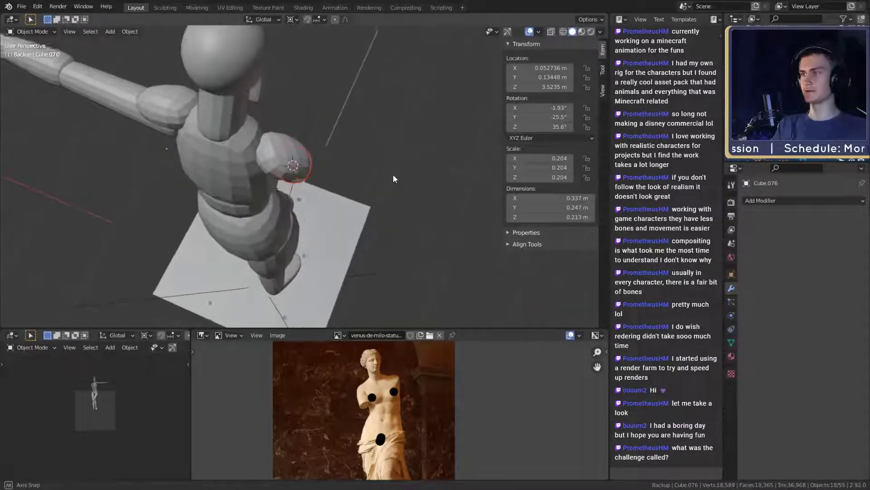
{"action": "key", "text": "r"}
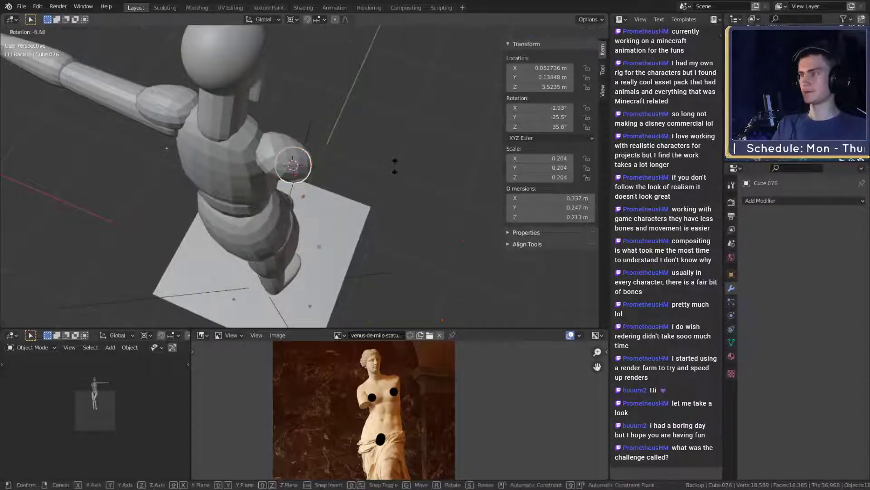
{"action": "left_click", "coordinate": [309, 105]}
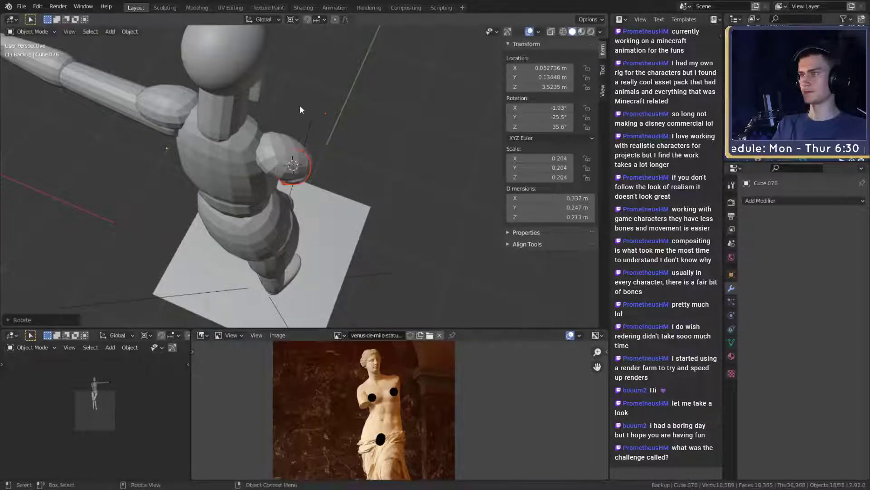
{"action": "middle_click_drag", "start_coordinate": [300, 105], "coordinate": [351, 140]}
{"action": "key", "text": "r"}
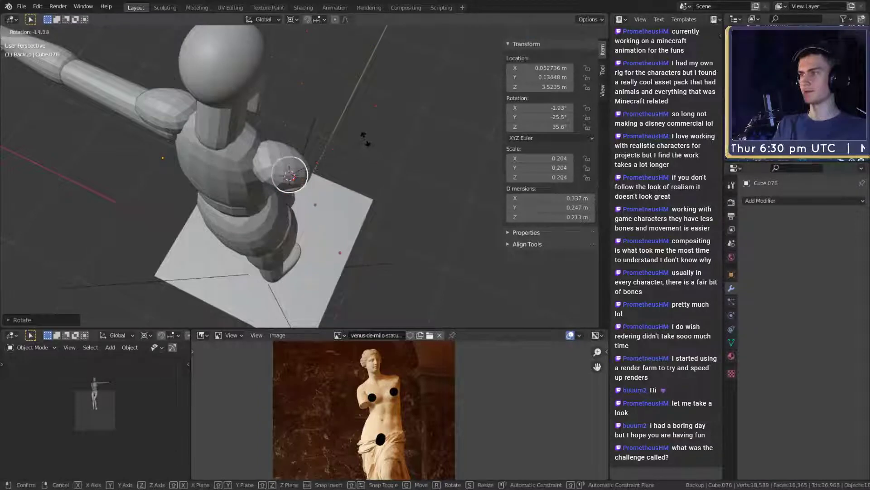
{"action": "left_click", "coordinate": [360, 133]}
- Rotate the right arm about 10° forward around the shoulder joint in side view, and nudge it into place under the shoulder piece
{"action": "middle_click_drag", "start_coordinate": [370, 240], "coordinate": [375, 177]}
{"action": "scroll", "coordinate": [340, 179], "scroll_direction": "down", "scroll_amount": 3}
{"action": "scroll", "coordinate": [325, 196], "scroll_direction": "up", "scroll_amount": 3}
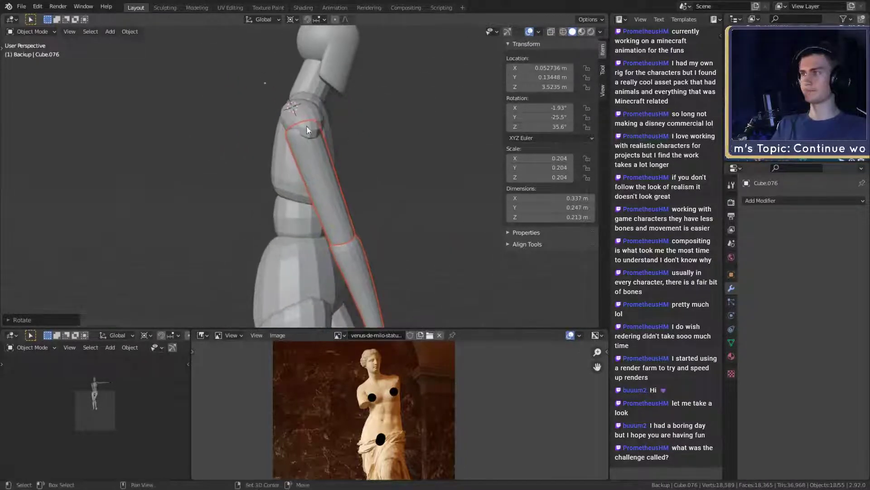
{"action": "scroll", "coordinate": [344, 164], "scroll_direction": "down", "scroll_amount": 3}
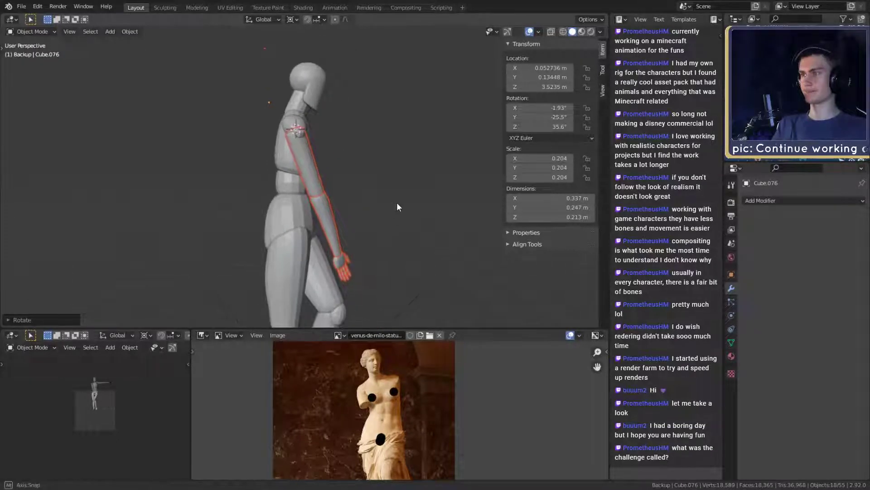
{"action": "key", "text": "r"}
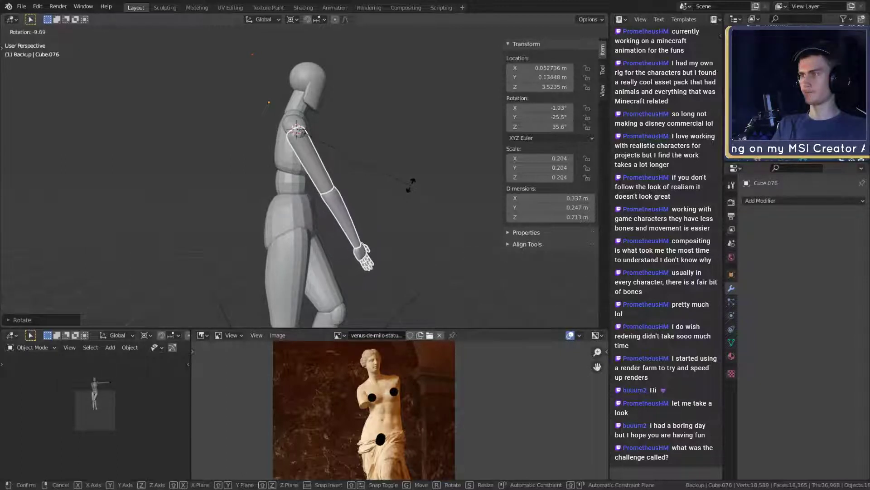
{"action": "left_click", "coordinate": [415, 190]}
{"action": "key", "text": "g"}
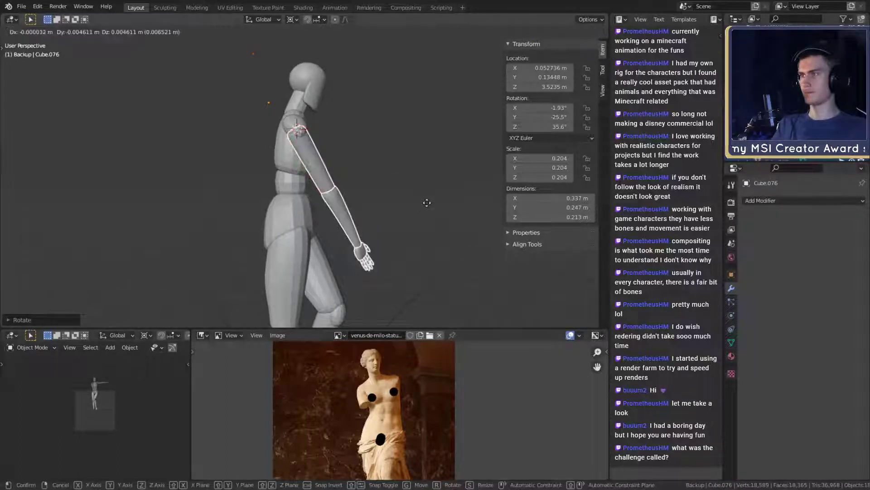
{"action": "left_click", "coordinate": [410, 227]}
- Deselect the right upper arm, place the 3D cursor at the elbow, and bend the forearm and hand up across the waist
{"action": "scroll", "coordinate": [293, 256], "scroll_direction": "up", "scroll_amount": 5}
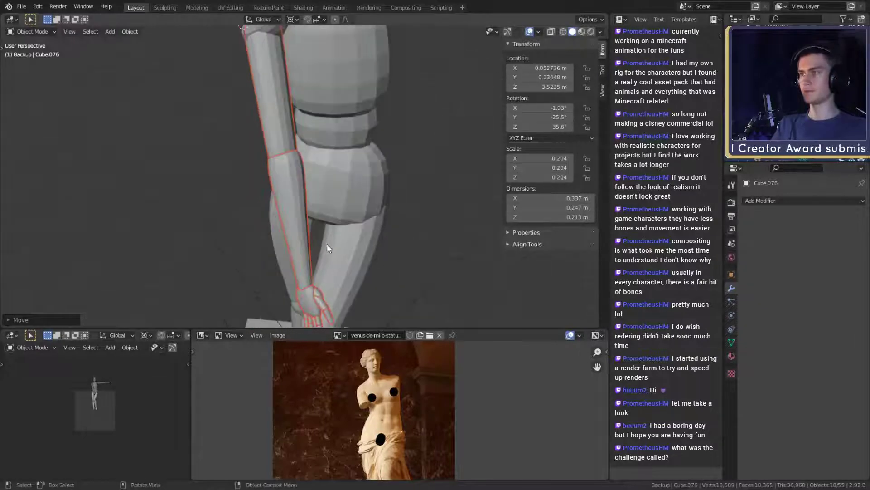
{"action": "left_click", "coordinate": [272, 112]}
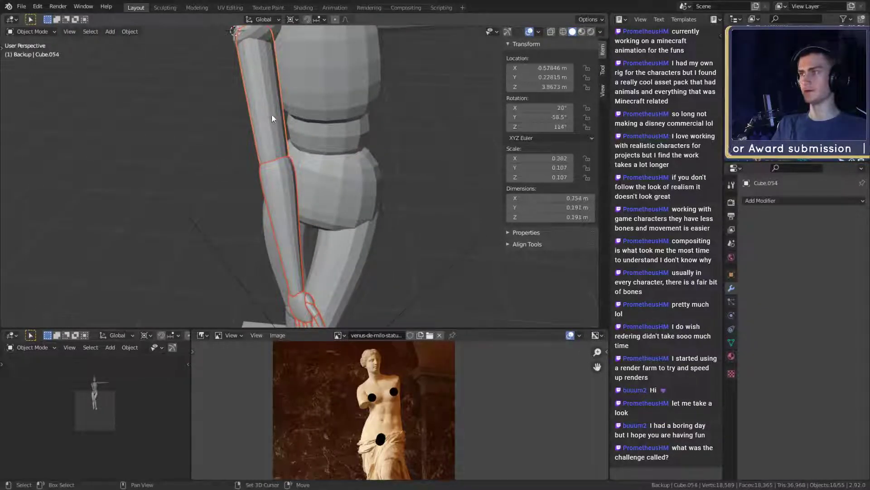
{"action": "middle_click_drag", "start_coordinate": [271, 113], "coordinate": [317, 164]}
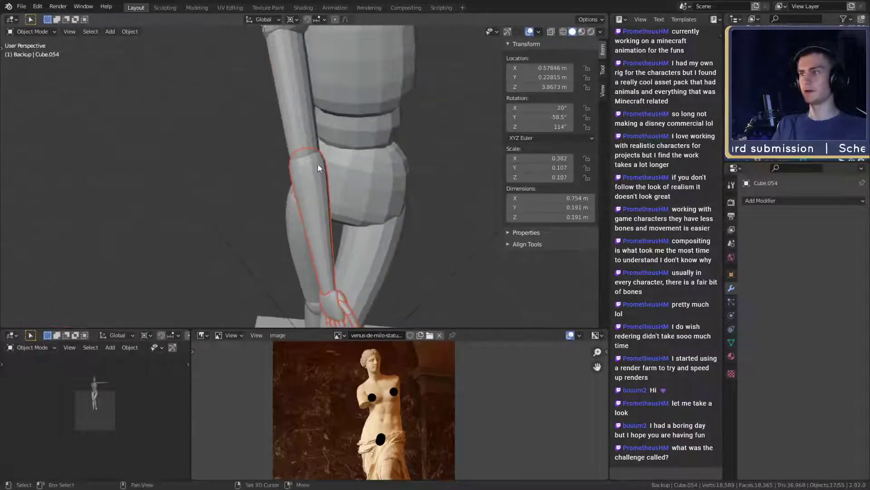
{"action": "right_click", "coordinate": [307, 156], "text": "shift"}
{"action": "scroll", "coordinate": [385, 210], "scroll_direction": "down", "scroll_amount": 2}
{"action": "scroll", "coordinate": [366, 206], "scroll_direction": "up", "scroll_amount": 2}
{"action": "middle_click_drag", "start_coordinate": [366, 207], "coordinate": [348, 227]}
{"action": "key", "text": "r"}
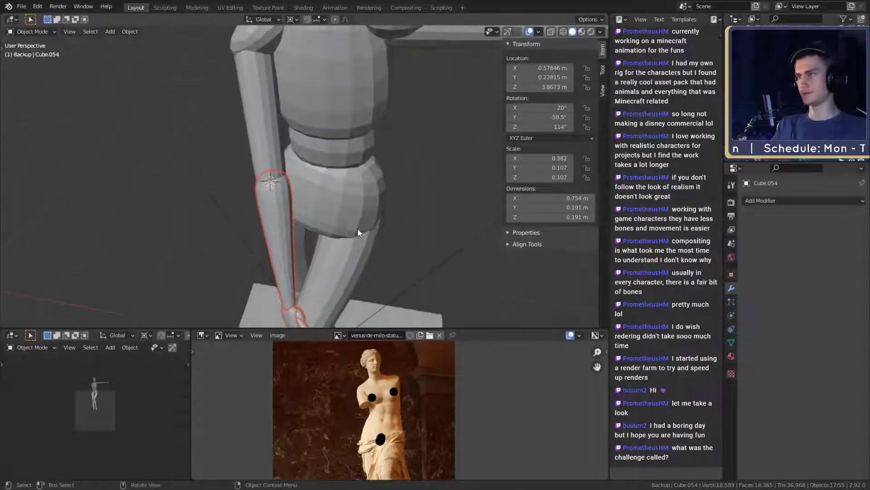
{"action": "left_click", "coordinate": [401, 181]}
- Add the upper arm to the selection and rotate the bent right arm about 10° around the shoulder joint, swinging the elbow outward
{"action": "middle_click_drag", "start_coordinate": [401, 182], "coordinate": [297, 128]}
{"action": "left_click", "coordinate": [282, 147], "text": "shift"}
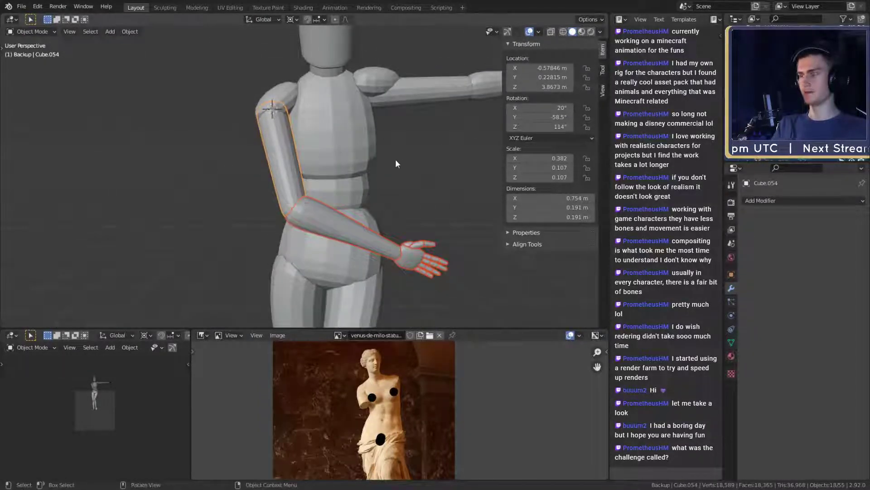
{"action": "key", "text": "r"}
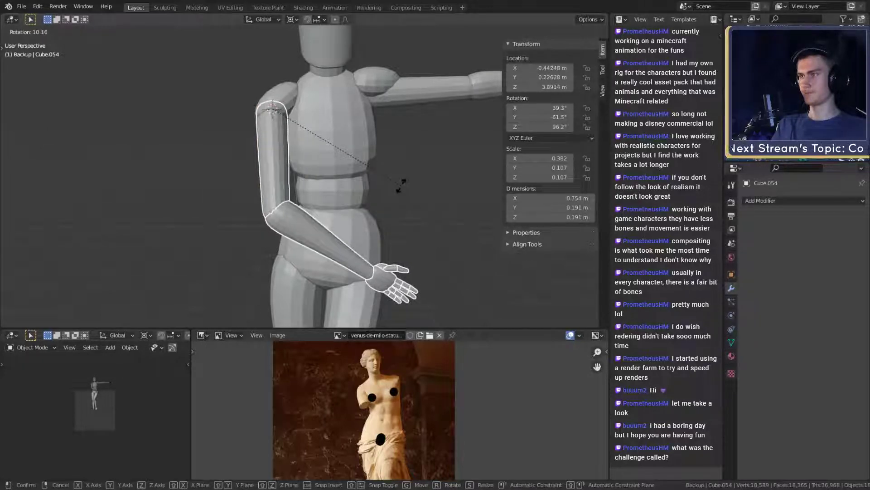
{"action": "left_click", "coordinate": [401, 185]}
- Open the right forearm mesh for editing with see-through display and select the wrist-end faces, growing the selection around the tip
{"action": "middle_click_drag", "start_coordinate": [421, 216], "coordinate": [460, 205], "text": "shift"}
{"action": "scroll", "coordinate": [323, 159], "scroll_direction": "down", "scroll_amount": 3}
{"action": "middle_click_drag", "start_coordinate": [322, 159], "coordinate": [334, 201]}
{"action": "scroll", "coordinate": [340, 211], "scroll_direction": "up", "scroll_amount": 2}
{"action": "scroll", "coordinate": [342, 184], "scroll_direction": "down", "scroll_amount": 4}
{"action": "scroll", "coordinate": [364, 209], "scroll_direction": "up", "scroll_amount": 2}
{"action": "left_click", "coordinate": [326, 185]}
{"action": "key", "text": "Tab"}
{"action": "key", "text": "alt+z"}
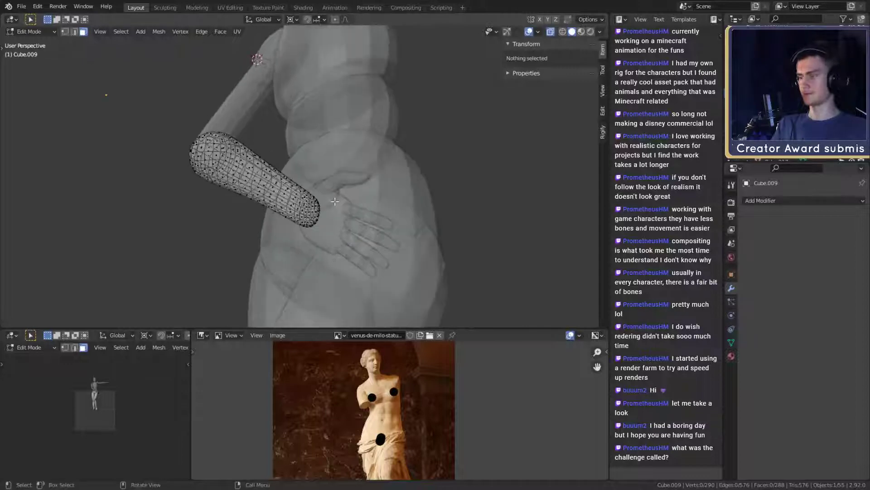
{"action": "left_click", "coordinate": [313, 213]}
{"action": "key", "text": "ctrl+KP_Add"}
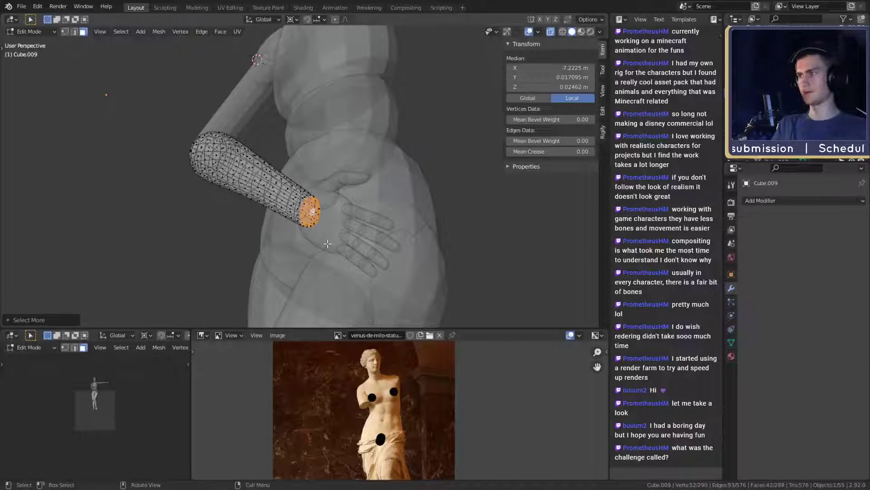
- Return to object mode with solid display and shorten the right forearm along its local X axis to a scale of about 0.381
{"action": "key", "text": "Tab"}
{"action": "middle_click_drag", "start_coordinate": [327, 243], "coordinate": [342, 254]}
{"action": "key", "text": "alt+z"}
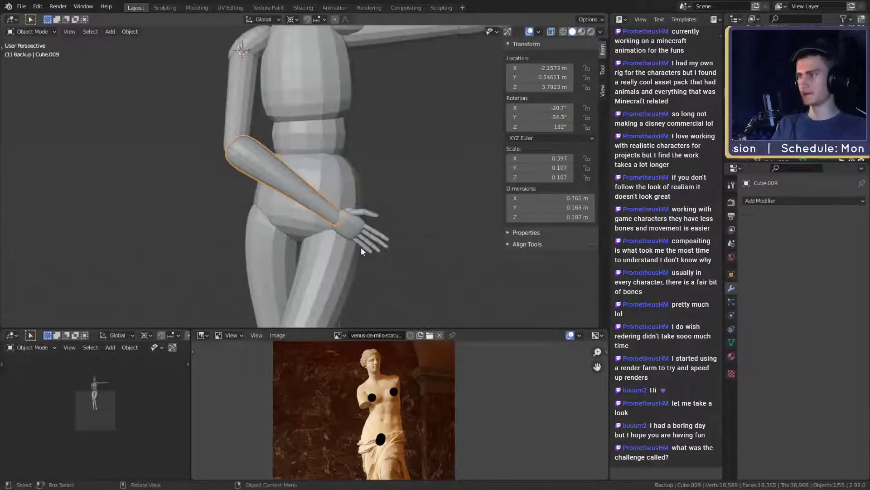
{"action": "key", "text": "s"}
{"action": "key", "text": "x"}
{"action": "key", "text": "x"}
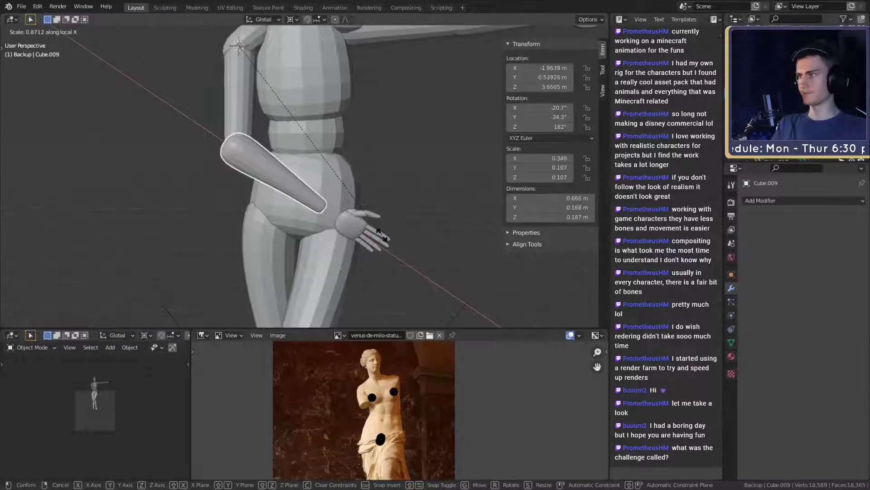
{"action": "key", "text": "x"}
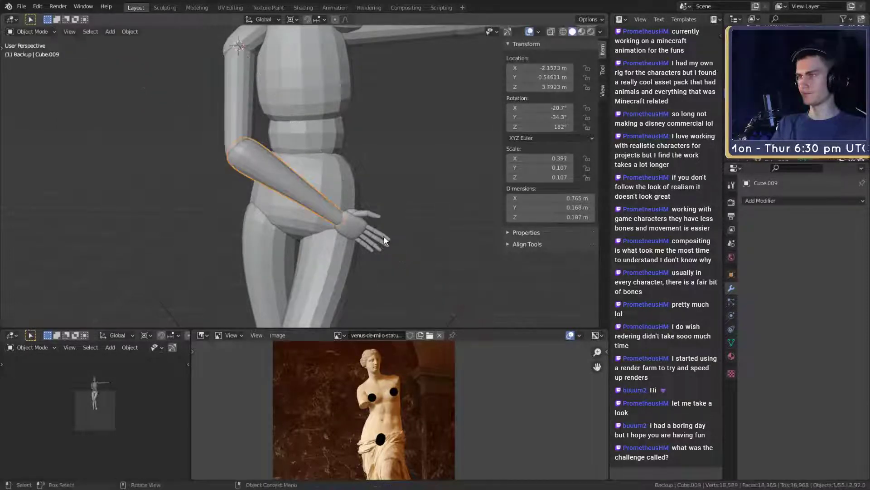
{"action": "key", "text": "x"}
{"action": "key", "text": "x"}
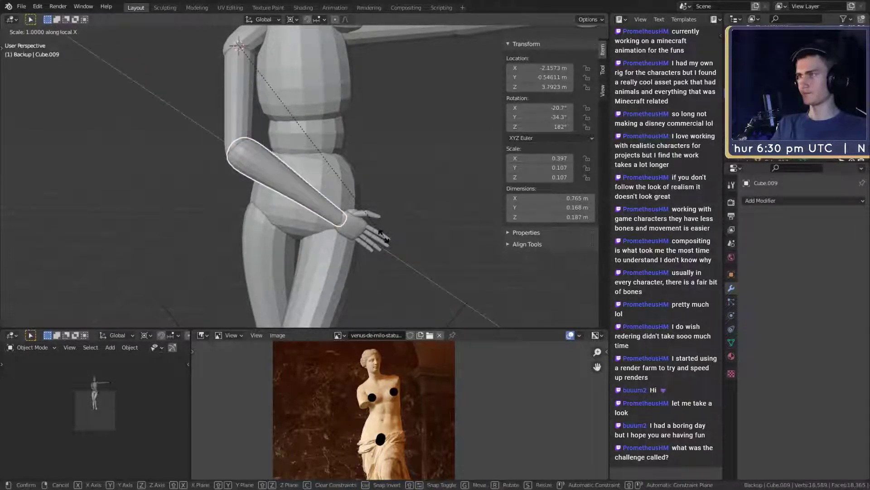
{"action": "left_click", "coordinate": [375, 231]}
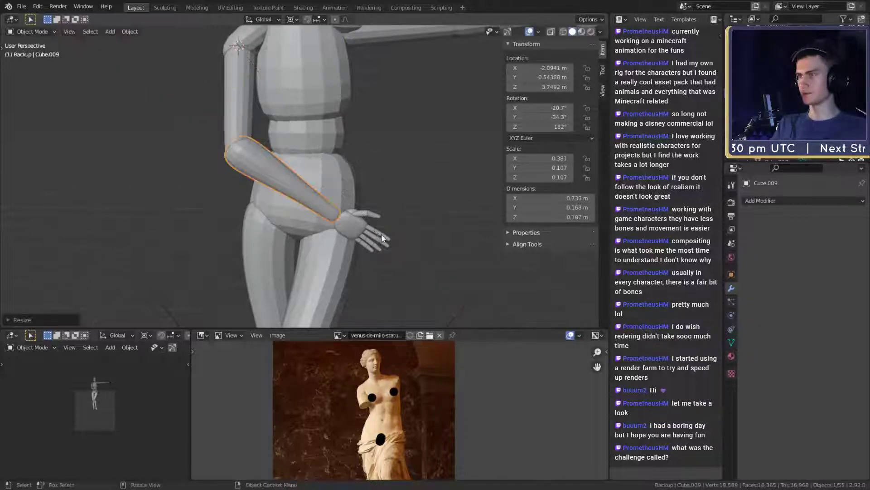
- Add the right hand's thumb, palm and all finger segments to the selection
{"action": "scroll", "coordinate": [358, 199], "scroll_direction": "up", "scroll_amount": 5}
{"action": "middle_click_drag", "start_coordinate": [348, 169], "coordinate": [382, 146]}
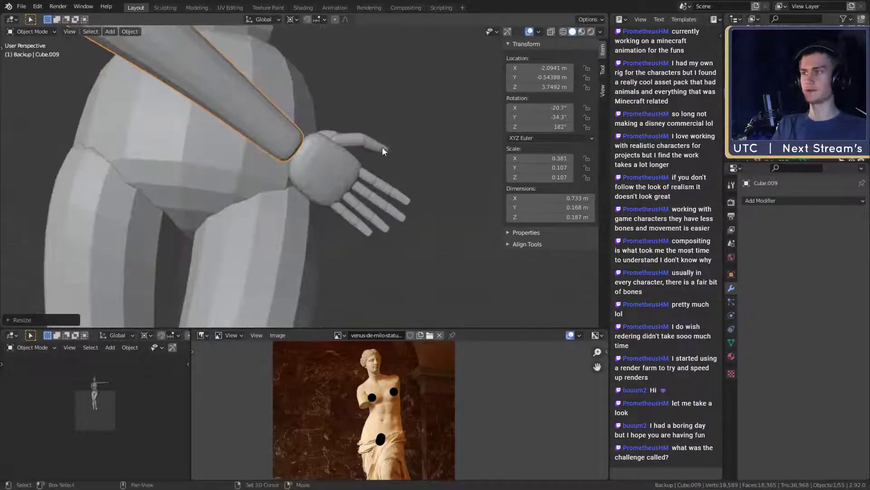
{"action": "left_click", "coordinate": [381, 147], "text": "shift"}
{"action": "left_click", "coordinate": [355, 139], "text": "shift"}
{"action": "left_click", "coordinate": [320, 148], "text": "shift"}
{"action": "key", "text": "b"}
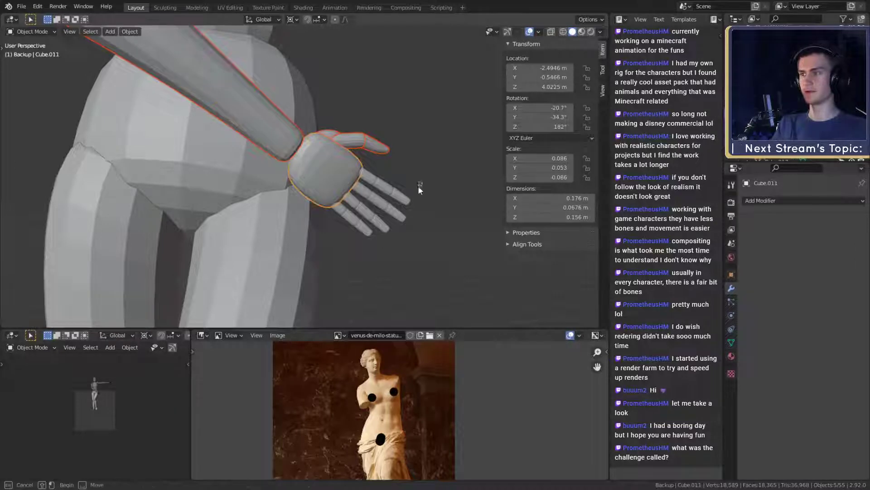
{"action": "left_click_drag", "start_coordinate": [364, 230], "coordinate": [363, 231]}
{"action": "left_click", "coordinate": [343, 214], "text": "shift"}
{"action": "left_click", "coordinate": [351, 218], "text": "shift"}
{"action": "left_click", "coordinate": [351, 200], "text": "shift"}
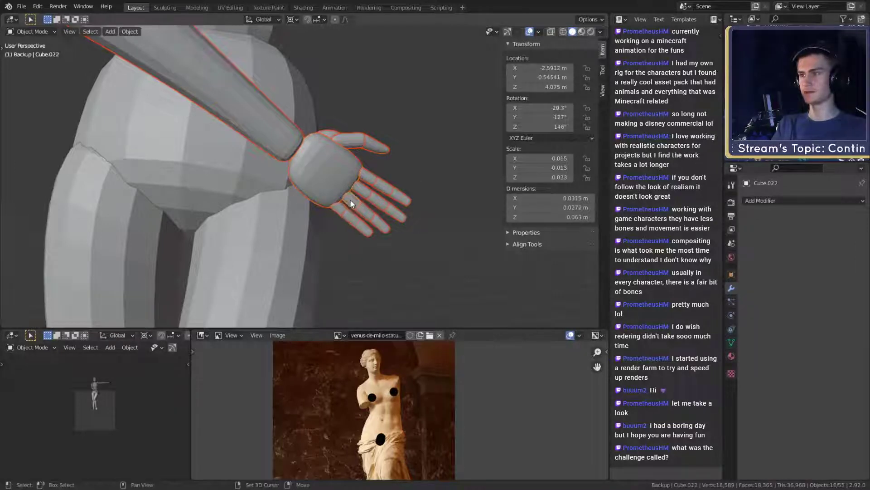
- Remove the right forearm from the selection and move the whole hand back against the shortened forearm's wrist end
{"action": "scroll", "coordinate": [363, 202], "scroll_direction": "down", "scroll_amount": 5}
{"action": "mouse_move", "coordinate": [368, 203]}
{"action": "middle_mouse_down"}
{"action": "mouse_move", "coordinate": [347, 192]}
{"action": "mouse_move", "coordinate": [371, 200]}
{"action": "middle_mouse_up"}
{"action": "left_click", "coordinate": [280, 154], "text": "shift"}
{"action": "scroll", "coordinate": [328, 197], "scroll_direction": "up", "scroll_amount": 4}
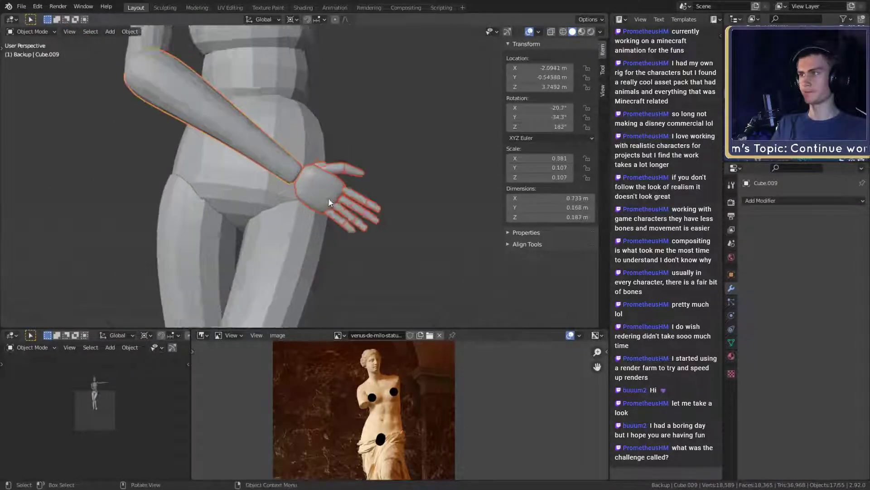
{"action": "left_click", "coordinate": [256, 169], "text": "shift"}
{"action": "left_click", "coordinate": [306, 130], "text": "shift"}
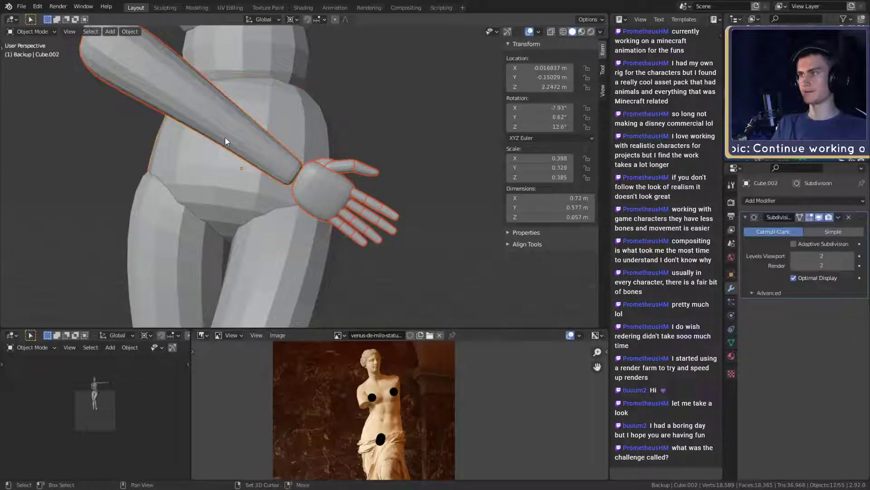
{"action": "left_click", "coordinate": [225, 137], "text": "shift"}
{"action": "left_click", "coordinate": [133, 83], "text": "shift"}
{"action": "key", "text": "g"}
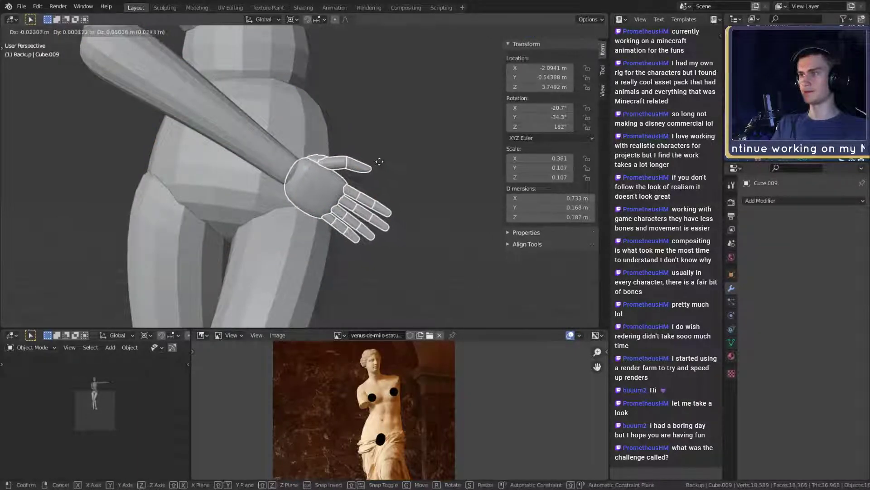
{"action": "left_click", "coordinate": [384, 164]}
- Place the 3D cursor at the right wrist and rotate the hand around it, bringing the fingers toward the body
{"action": "middle_click_drag", "start_coordinate": [384, 164], "coordinate": [325, 178]}
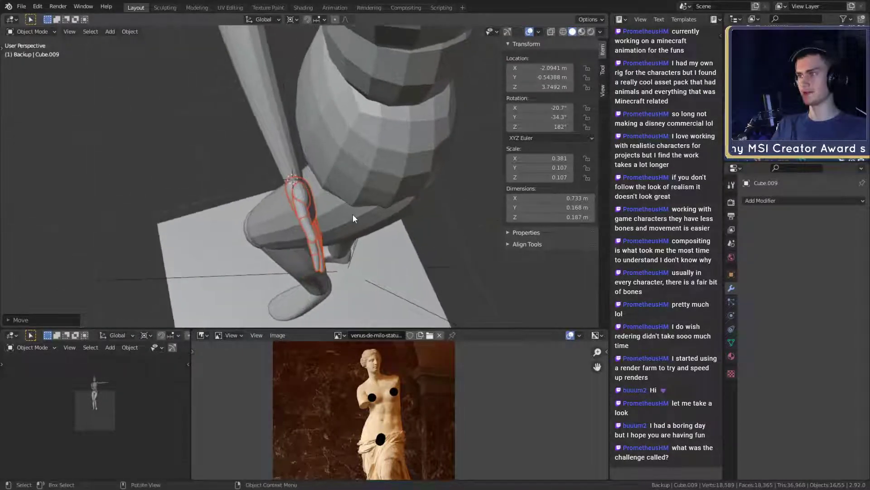
{"action": "key", "text": "r"}
{"action": "middle_click_drag", "start_coordinate": [364, 204], "coordinate": [295, 92]}
{"action": "key", "text": "r"}
{"action": "left_click", "coordinate": [320, 203]}
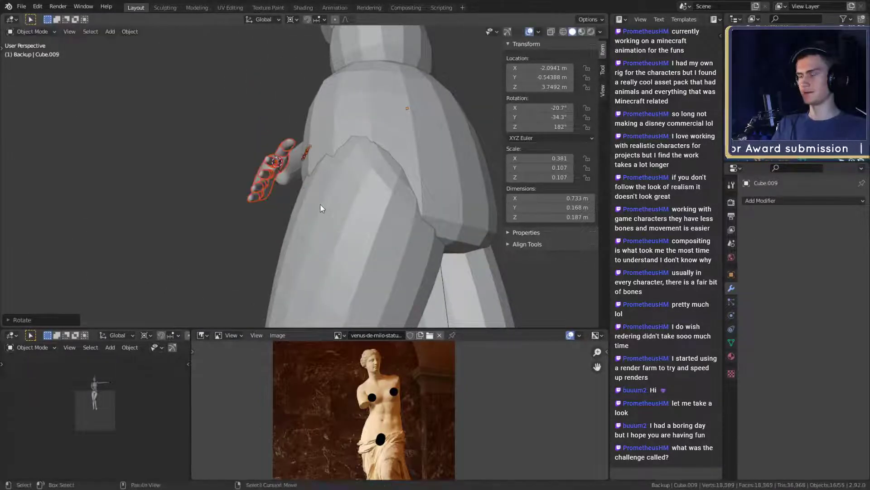
- Reopen the right forearm mesh for editing, enable proportional editing and switch the pivot point away from the 3D cursor
{"action": "middle_click_drag", "start_coordinate": [320, 203], "coordinate": [295, 179]}
{"action": "scroll", "coordinate": [375, 204], "scroll_direction": "up", "scroll_amount": 2}
{"action": "left_click", "coordinate": [240, 145]}
{"action": "middle_click_drag", "start_coordinate": [239, 144], "coordinate": [317, 67]}
{"action": "key", "text": "Tab"}
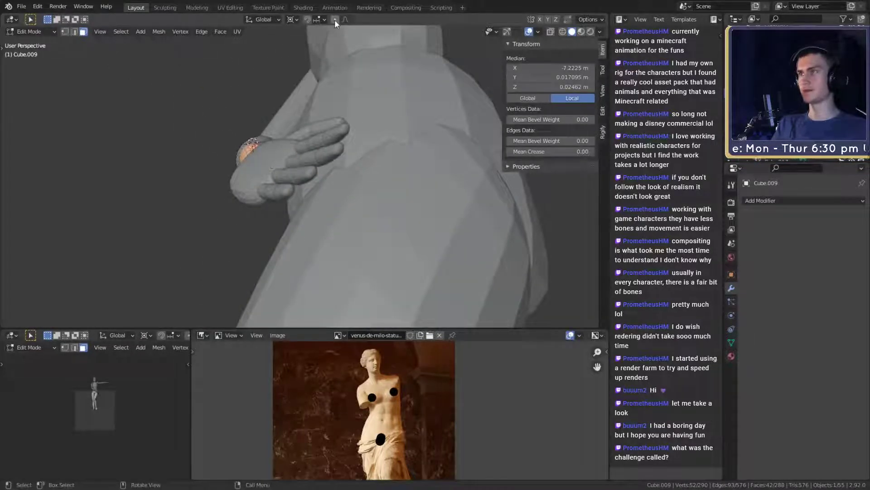
{"action": "middle_click_drag", "start_coordinate": [349, 170], "coordinate": [340, 157]}
{"action": "middle_click_drag", "start_coordinate": [253, 159], "coordinate": [318, 177]}
{"action": "left_click", "coordinate": [295, 19]}
{"action": "left_click", "coordinate": [317, 65]}
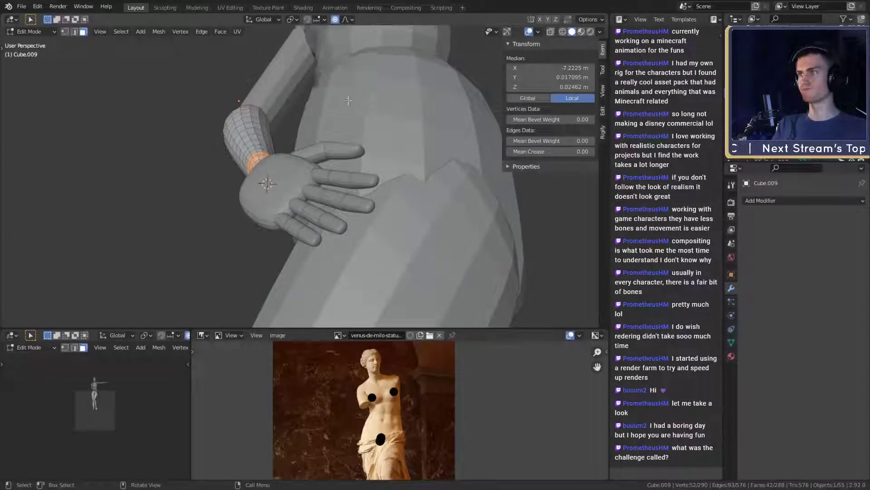
- Rotate the right forearm's wrist-end faces with smooth proportional falloff, reducing its size to about 0.32, to twist the wrist into line with the hand
{"action": "middle_click_drag", "start_coordinate": [345, 136], "coordinate": [369, 148]}
{"action": "key", "text": "r"}
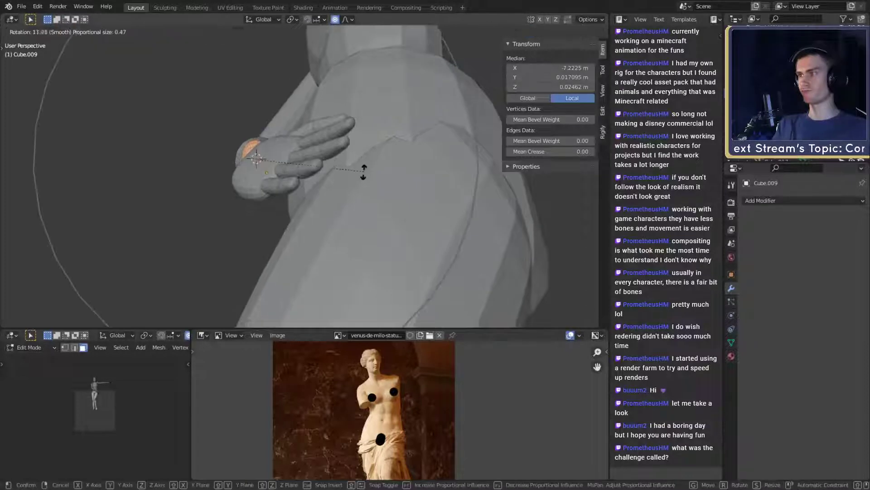
{"action": "left_click", "coordinate": [325, 224]}
{"action": "middle_click_drag", "start_coordinate": [325, 224], "coordinate": [352, 226]}
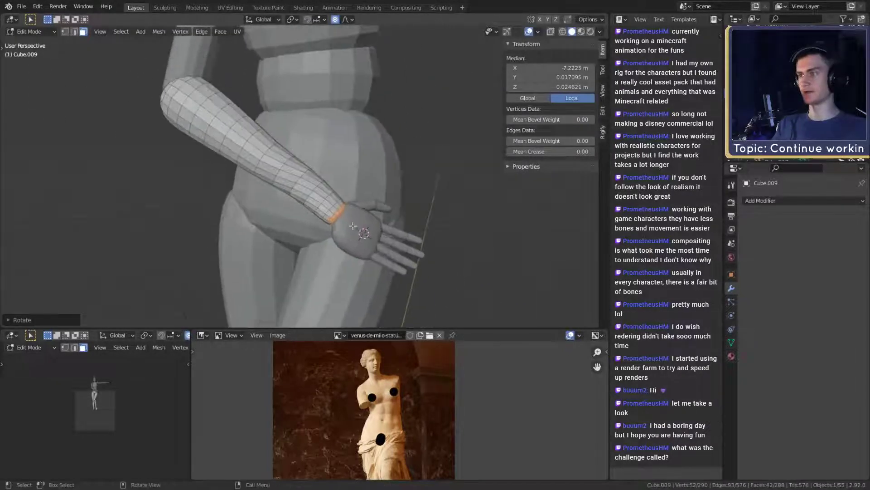
{"action": "middle_click_drag", "start_coordinate": [403, 236], "coordinate": [315, 184]}
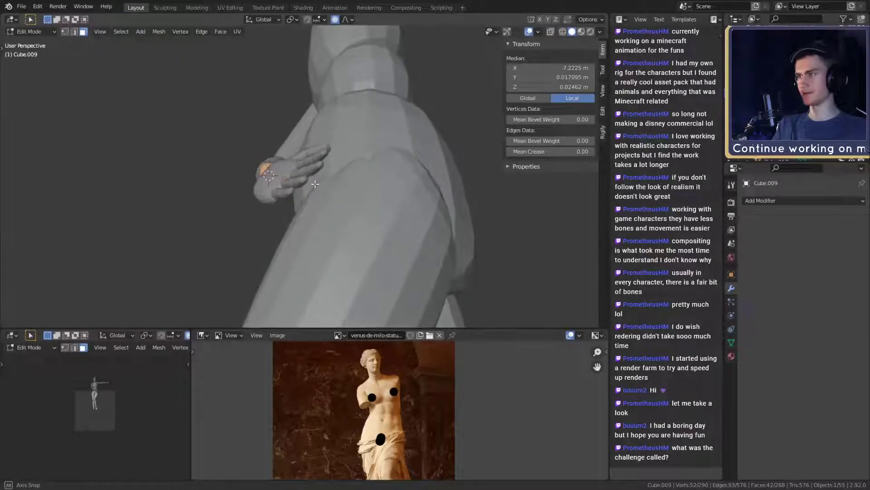
{"action": "key", "text": "r"}
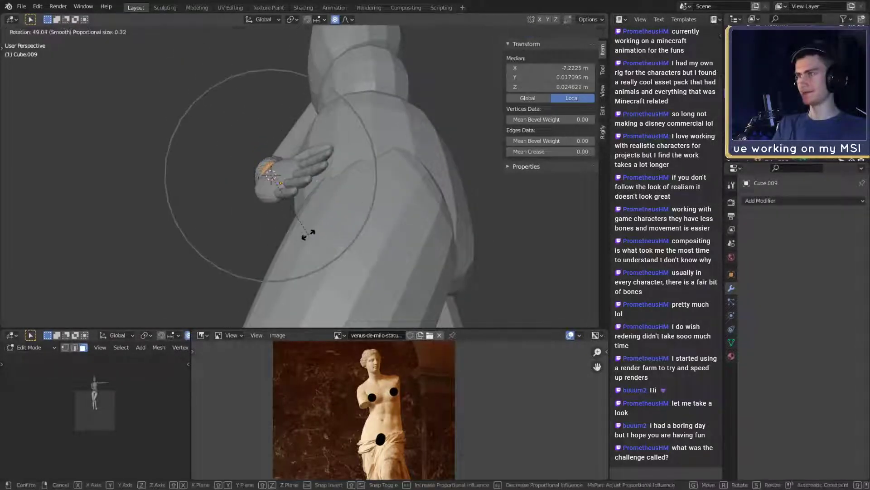
{"action": "left_click", "coordinate": [305, 241]}
{"action": "middle_click_drag", "start_coordinate": [305, 242], "coordinate": [286, 182]}
- Select an edge loop midway along the right forearm, nudge it with a proportional size of about 0.28, and return to object mode
{"action": "key", "text": "Tab"}
{"action": "scroll", "coordinate": [337, 236], "scroll_direction": "down", "scroll_amount": 3}
{"action": "scroll", "coordinate": [337, 243], "scroll_direction": "up", "scroll_amount": 6}
{"action": "scroll", "coordinate": [353, 215], "scroll_direction": "up", "scroll_amount": 1}
{"action": "scroll", "coordinate": [339, 186], "scroll_direction": "up", "scroll_amount": 2}
{"action": "key", "text": "Tab"}
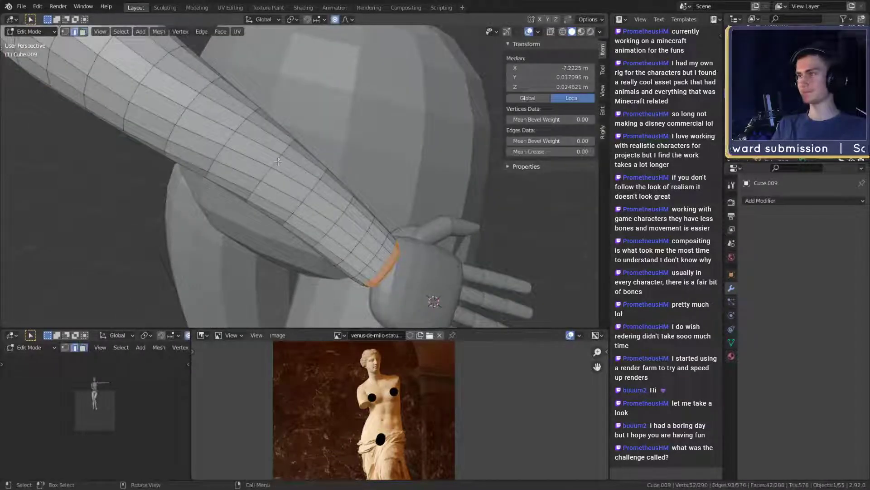
{"action": "key", "text": "g"}
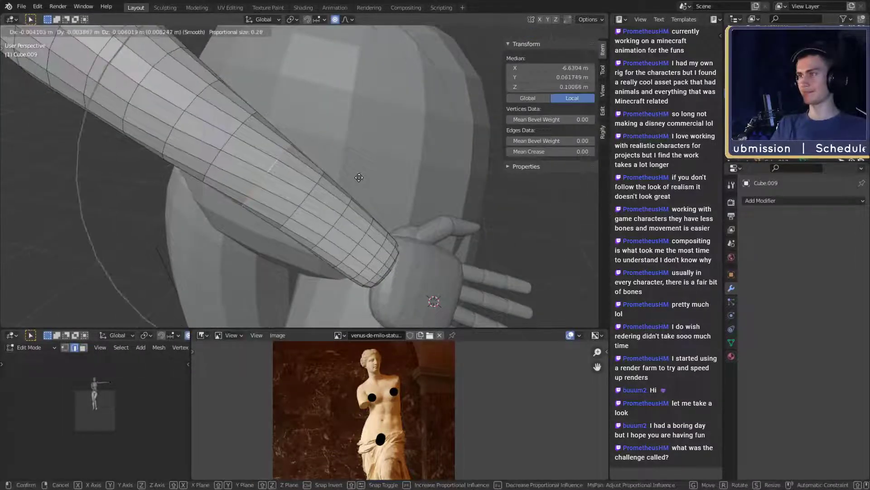
{"action": "left_click", "coordinate": [360, 176]}
{"action": "scroll", "coordinate": [361, 200], "scroll_direction": "down", "scroll_amount": 4}
{"action": "key", "text": "Tab"}
{"action": "scroll", "coordinate": [361, 216], "scroll_direction": "up", "scroll_amount": 3}
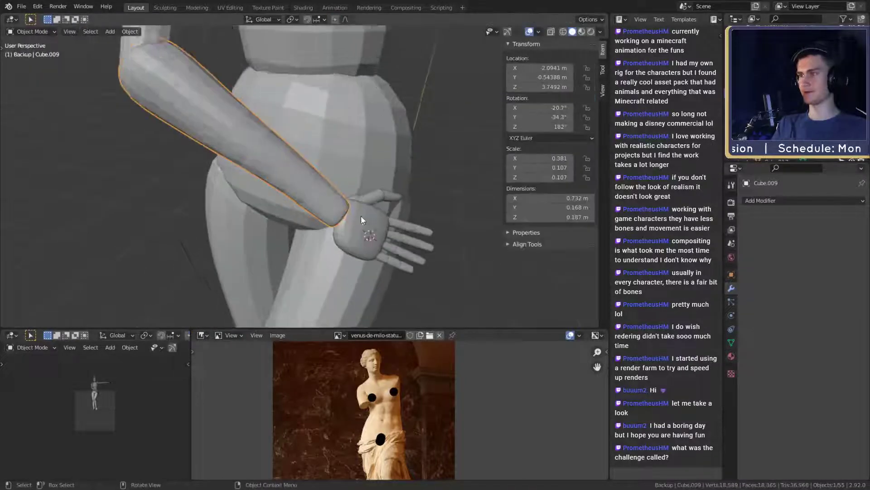
- Scale the outstretched left forearm to about 0.94 along global X and move it about 0.016 m toward the elbow
{"action": "middle_click_drag", "start_coordinate": [361, 216], "coordinate": [308, 204]}
{"action": "left_click", "coordinate": [292, 176]}
{"action": "key", "text": "KP_Decimal"}
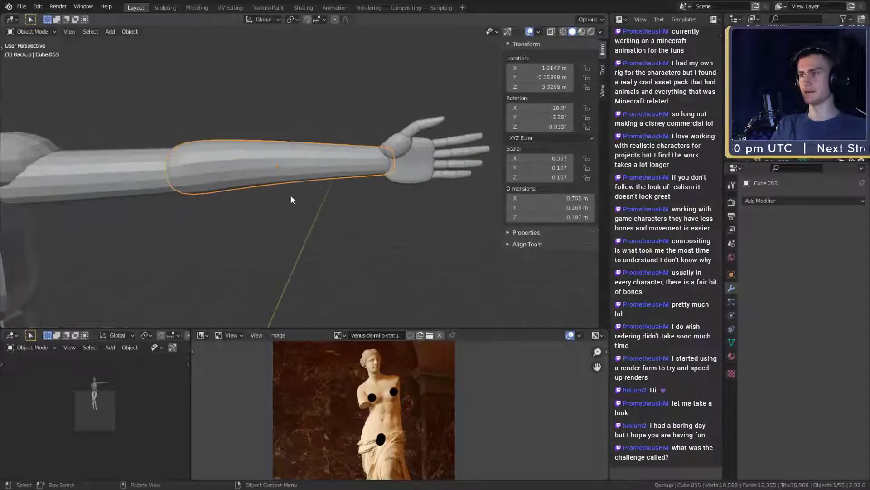
{"action": "scroll", "coordinate": [357, 211], "scroll_direction": "down", "scroll_amount": 1}
{"action": "key", "text": "s"}
{"action": "key", "text": "x"}
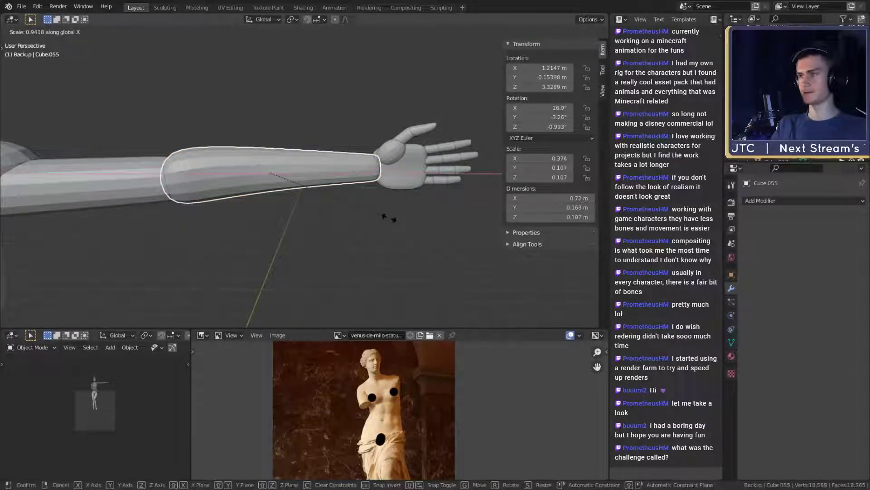
{"action": "left_click", "coordinate": [389, 218]}
{"action": "key", "text": "g"}
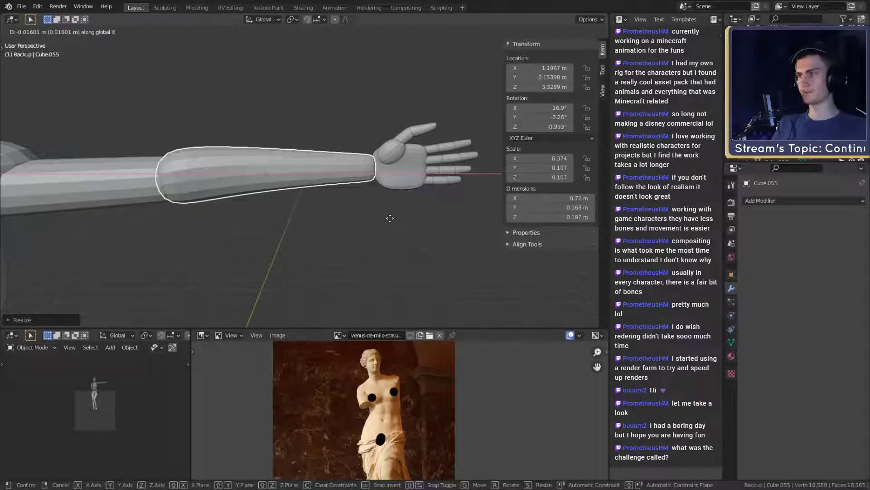
{"action": "left_click", "coordinate": [390, 218]}
- Select all pieces of the left hand and slide them along global X to meet the shortened forearm
{"action": "middle_click_drag", "start_coordinate": [392, 216], "coordinate": [340, 219]}
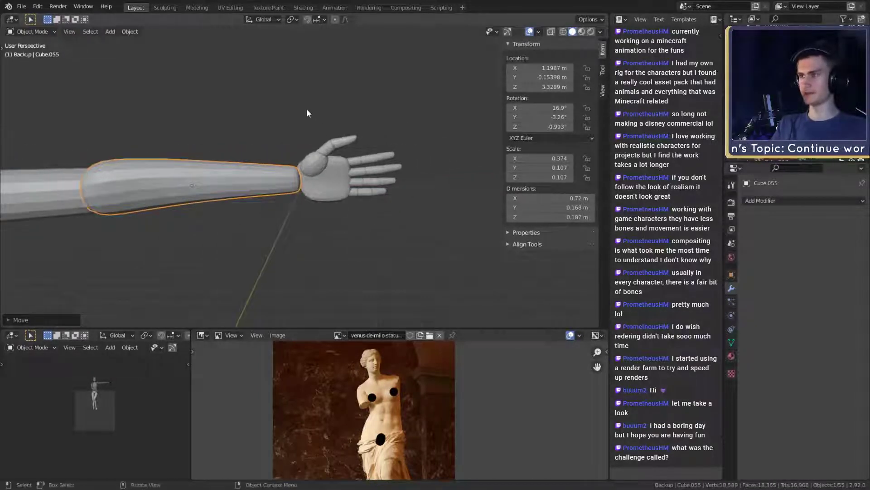
{"action": "left_click_drag", "start_coordinate": [307, 109], "coordinate": [405, 218]}
{"action": "key", "text": "g"}
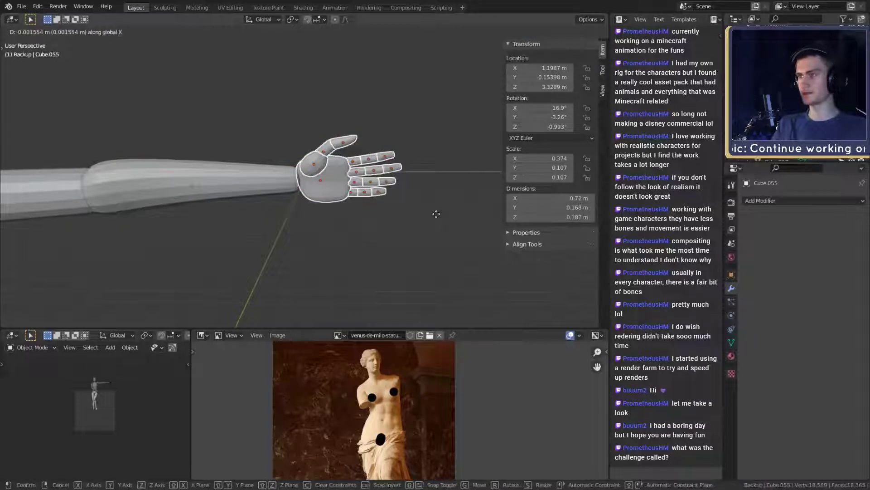
{"action": "left_click", "coordinate": [431, 215]}
- Match the left forearm's length to the right forearm by setting its X scale to 0.381
{"action": "scroll", "coordinate": [429, 215], "scroll_direction": "down", "scroll_amount": 5}
{"action": "middle_click_drag", "start_coordinate": [249, 256], "coordinate": [376, 204], "text": "shift"}
{"action": "left_click", "coordinate": [366, 195]}
{"action": "scroll", "coordinate": [364, 206], "scroll_direction": "down", "scroll_amount": 3}
{"action": "scroll", "coordinate": [362, 212], "scroll_direction": "up", "scroll_amount": 8}
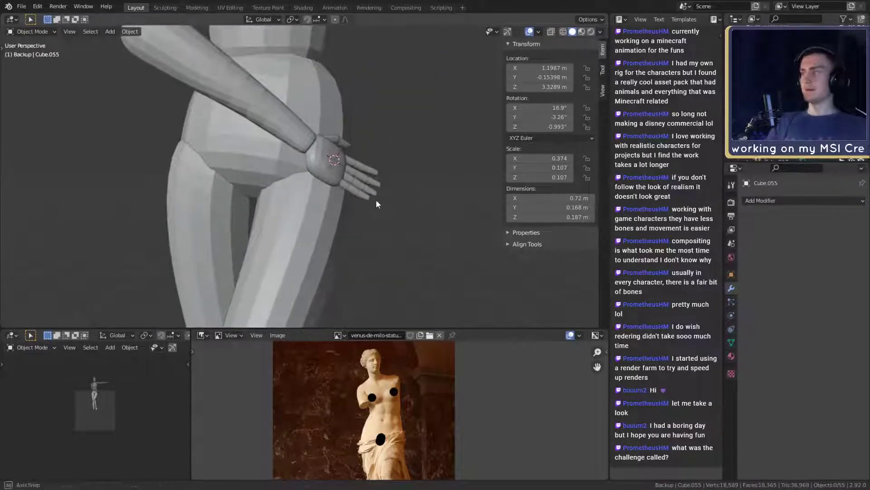
{"action": "scroll", "coordinate": [293, 127], "scroll_direction": "down", "scroll_amount": 4}
{"action": "middle_click_drag", "start_coordinate": [292, 127], "coordinate": [346, 210], "text": "shift"}
{"action": "scroll", "coordinate": [344, 209], "scroll_direction": "down", "scroll_amount": 3}
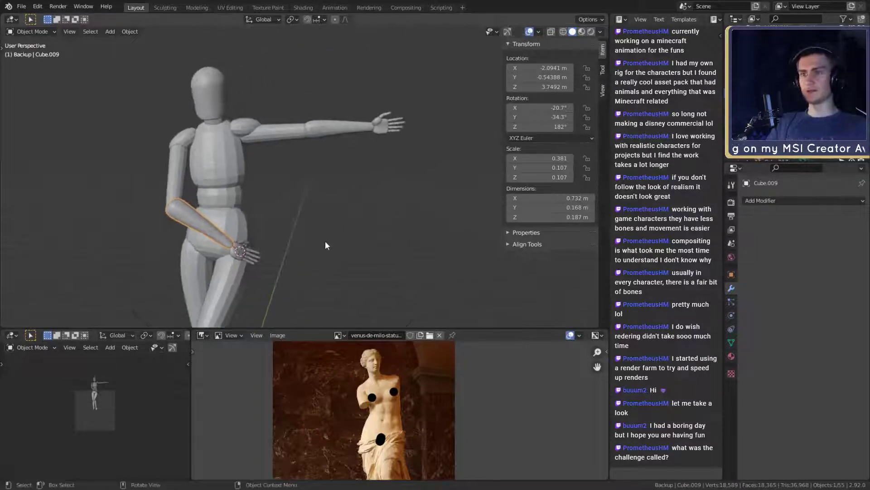
{"action": "middle_click_drag", "start_coordinate": [325, 241], "coordinate": [331, 227], "text": "shift"}
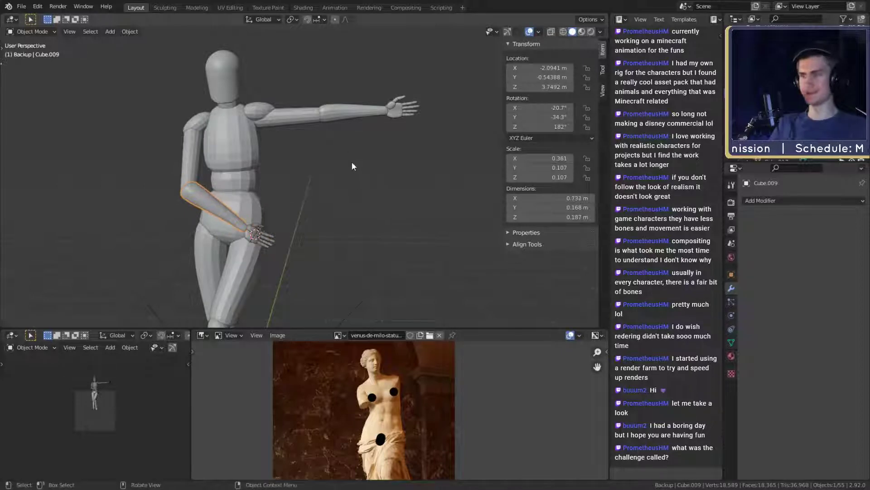
{"action": "left_click", "coordinate": [349, 116]}
{"action": "middle_click_drag", "start_coordinate": [349, 116], "coordinate": [333, 174]}
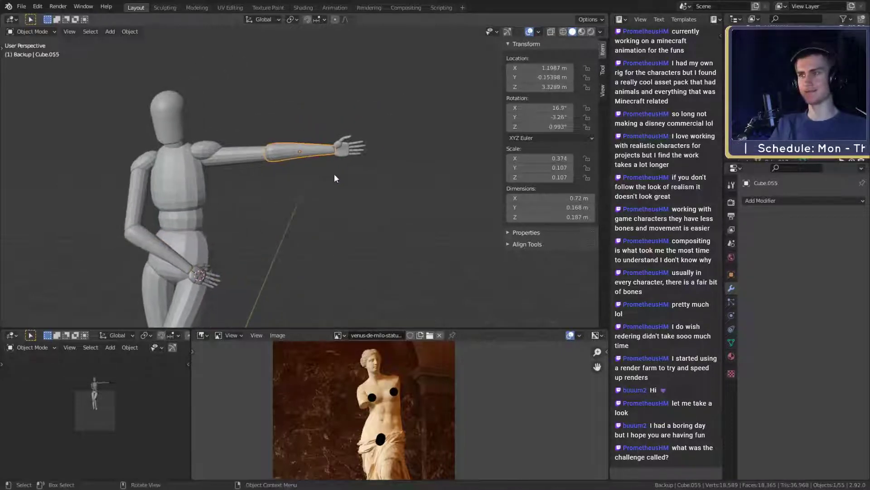
{"action": "left_click", "coordinate": [177, 248]}
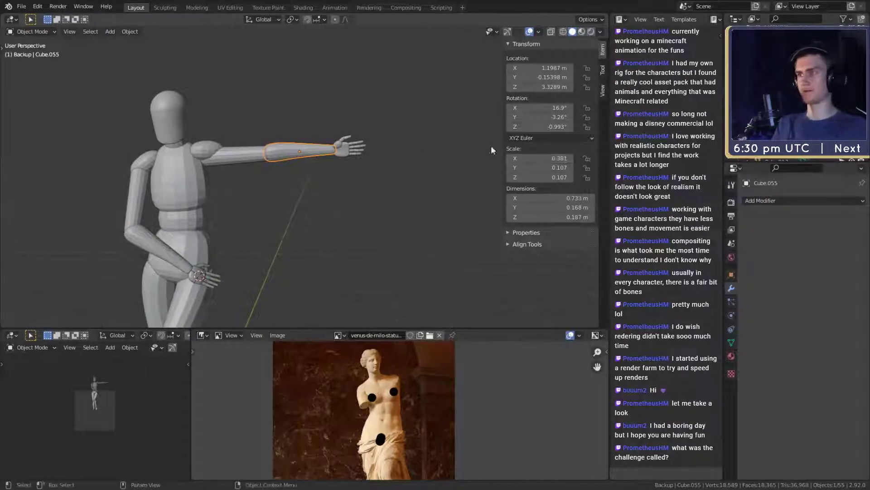
- Examine the right hand's placement in front of the thigh and its fit at the wrist
{"action": "scroll", "coordinate": [354, 140], "scroll_direction": "up", "scroll_amount": 3}
{"action": "scroll", "coordinate": [355, 141], "scroll_direction": "down", "scroll_amount": 3}
{"action": "middle_click_drag", "start_coordinate": [354, 141], "coordinate": [404, 214]}
{"action": "scroll", "coordinate": [400, 216], "scroll_direction": "up", "scroll_amount": 3}
{"action": "middle_click_drag", "start_coordinate": [402, 268], "coordinate": [385, 229], "text": "shift"}
{"action": "scroll", "coordinate": [374, 238], "scroll_direction": "up", "scroll_amount": 4}
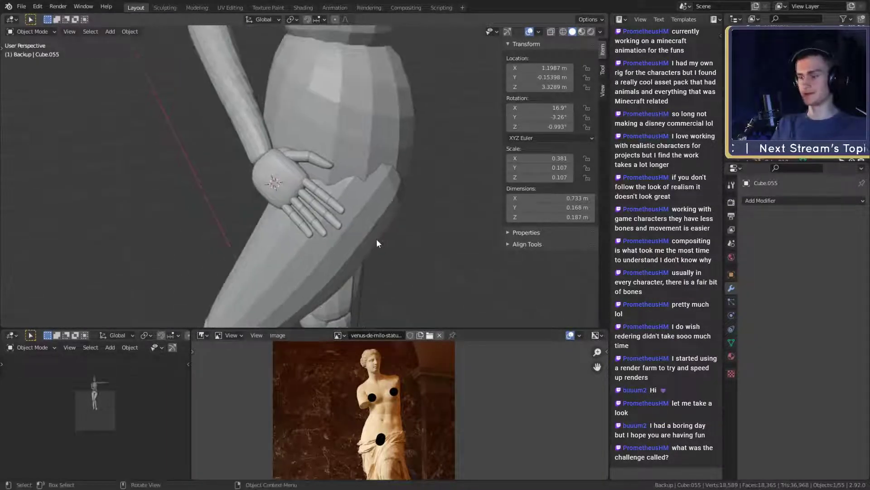
- Set the pivot point to 3D Cursor, rotate the right thumb pieces about the cursor and lower them about 0.011 m
{"action": "middle_click_drag", "start_coordinate": [376, 239], "coordinate": [332, 155]}
{"action": "left_click", "coordinate": [273, 162], "text": "shift"}
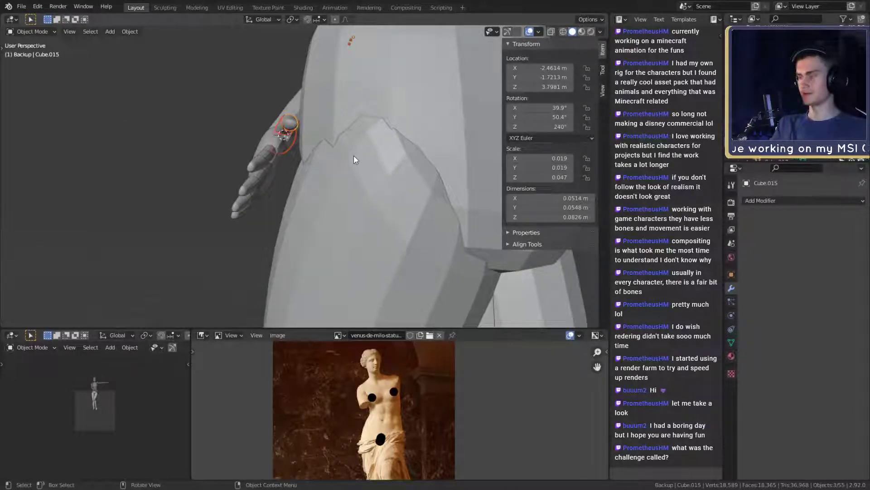
{"action": "left_click", "coordinate": [294, 19]}
{"action": "left_click", "coordinate": [300, 41]}
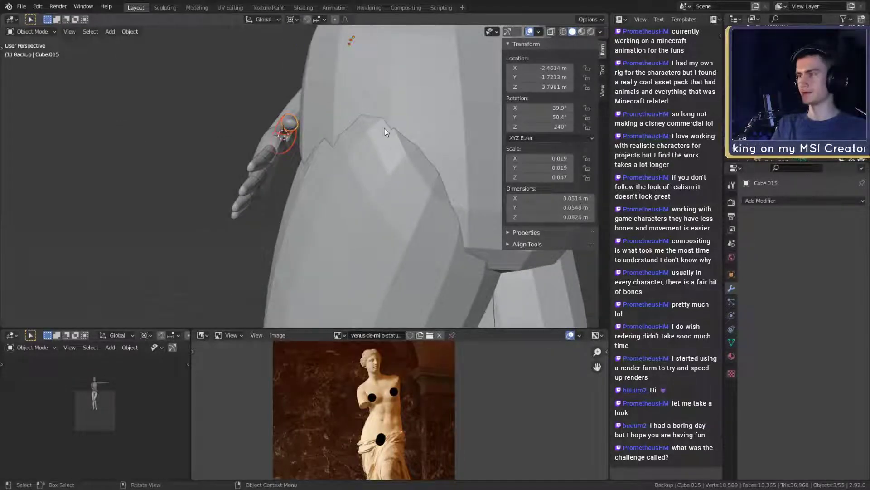
{"action": "key", "text": "r"}
{"action": "left_click", "coordinate": [369, 204]}
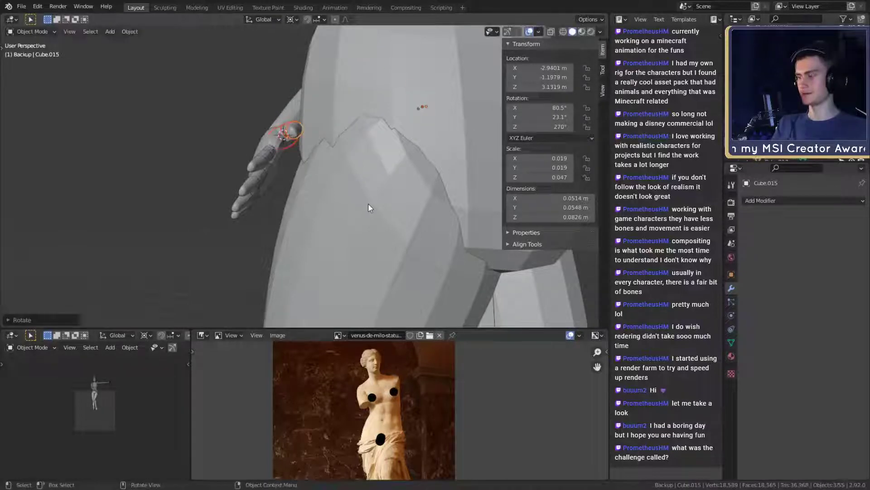
{"action": "key", "text": "g"}
{"action": "left_click", "coordinate": [353, 174]}
- Place the 3D cursor at the thumb's base on the palm and rotate both thumb segments toward the fingers
{"action": "middle_click_drag", "start_coordinate": [353, 173], "coordinate": [377, 133]}
{"action": "scroll", "coordinate": [378, 205], "scroll_direction": "up", "scroll_amount": 2}
{"action": "left_click", "coordinate": [297, 167]}
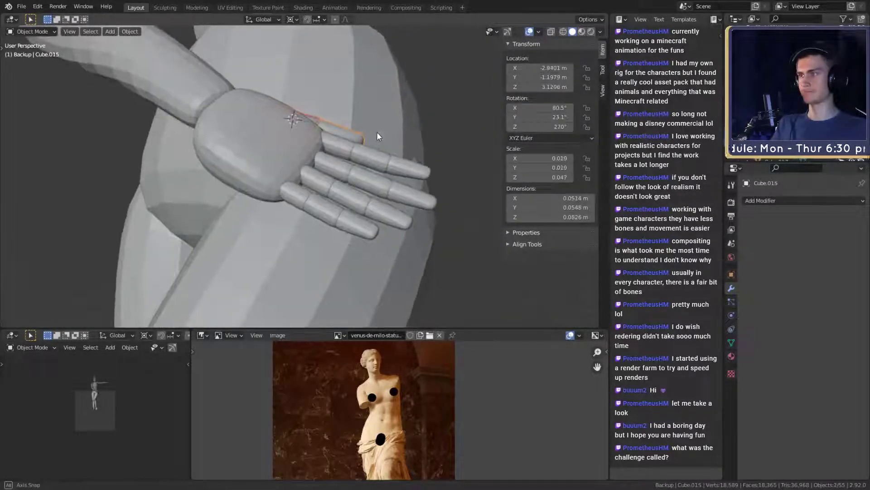
{"action": "key", "text": "r"}
{"action": "right_click", "coordinate": [385, 151]}
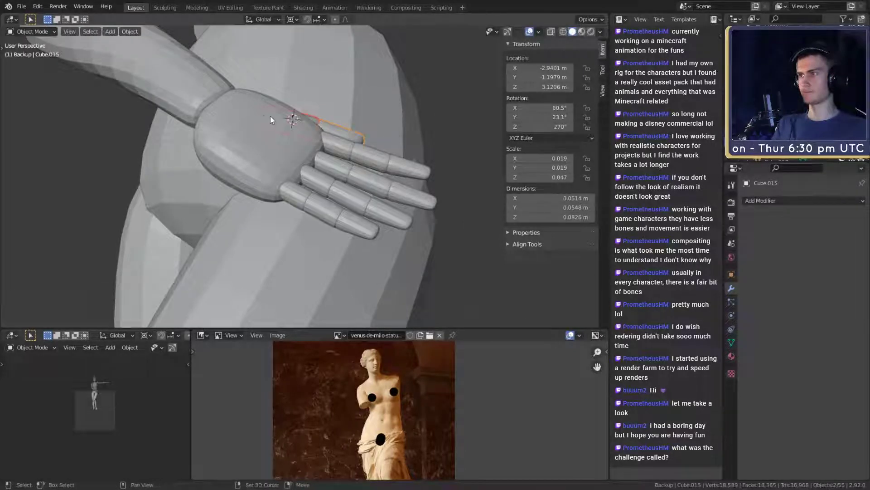
{"action": "key", "text": "r"}
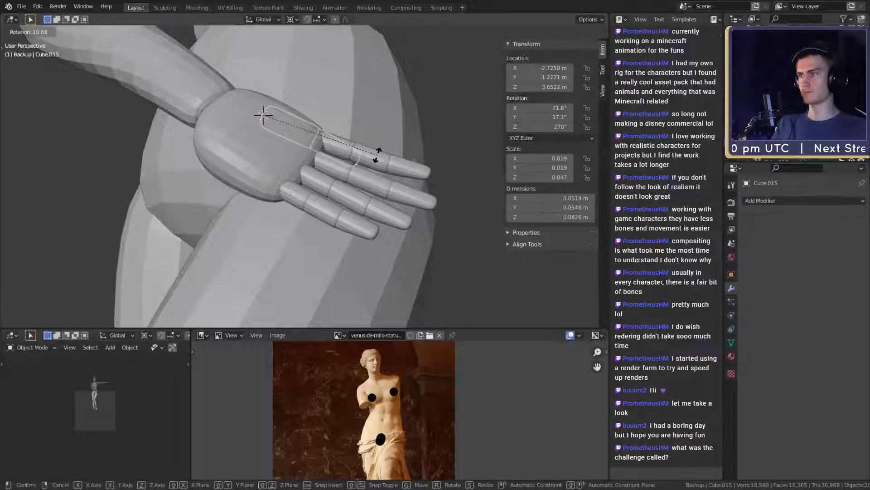
{"action": "left_click", "coordinate": [383, 144]}
- Bend the right thumb's tip segment toward the fingers, rotating it about the thumb's middle joint
{"action": "middle_click_drag", "start_coordinate": [395, 144], "coordinate": [351, 155]}
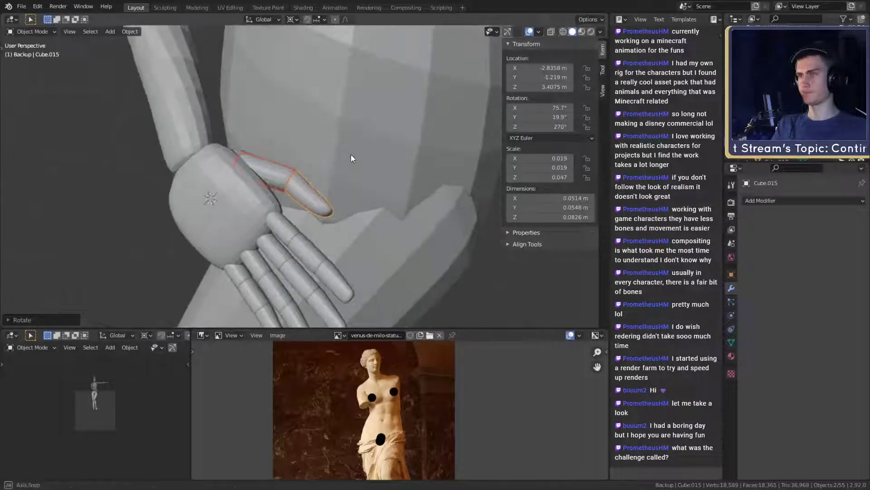
{"action": "left_click", "coordinate": [307, 200]}
{"action": "middle_click_drag", "start_coordinate": [349, 187], "coordinate": [336, 203]}
{"action": "left_click", "coordinate": [306, 200]}
{"action": "left_click", "coordinate": [295, 199]}
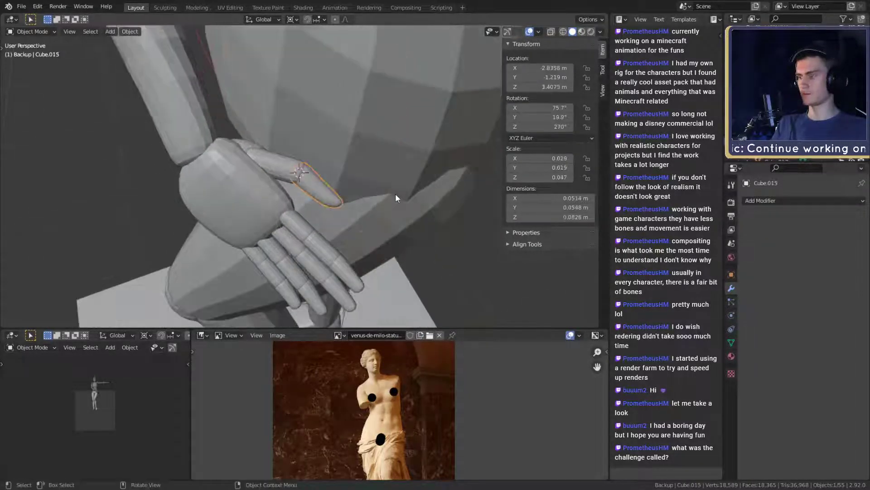
{"action": "key", "text": "r"}
{"action": "left_click", "coordinate": [353, 231]}
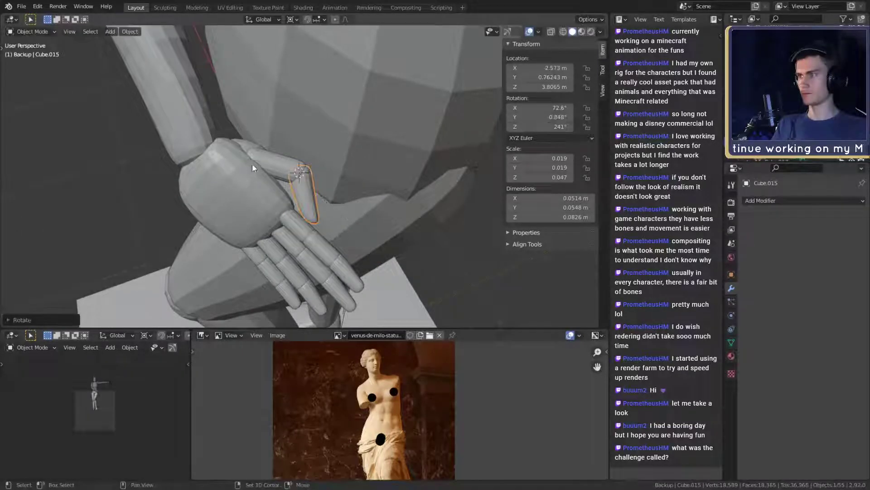
- Rotate both right thumb segments about the thumb's base from the front and from the side to refine its direction
{"action": "right_click", "coordinate": [248, 157], "text": "shift"}
{"action": "left_click", "coordinate": [281, 167], "text": "shift"}
{"action": "key", "text": "r"}
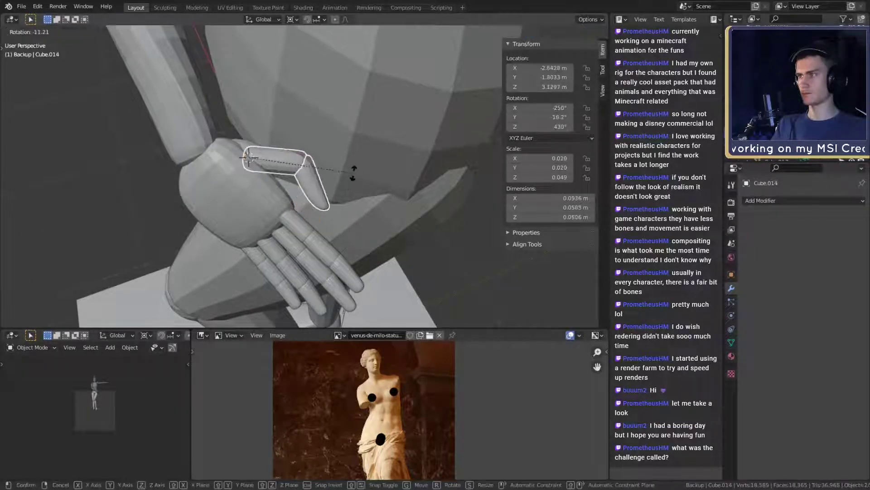
{"action": "left_click", "coordinate": [354, 177]}
{"action": "middle_click_drag", "start_coordinate": [353, 177], "coordinate": [340, 156]}
{"action": "key", "text": "r"}
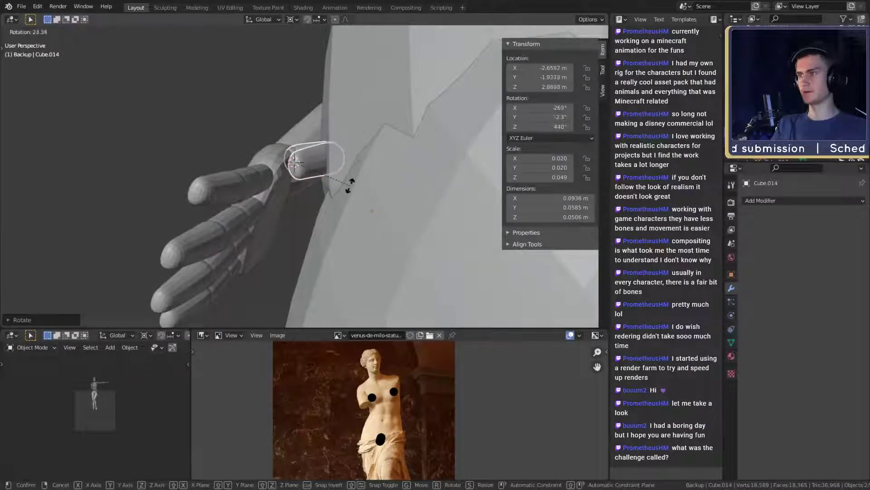
{"action": "left_click", "coordinate": [349, 186]}
- Select the palm, thumb and all finger pieces of the right hand and move them to meet the wrist
{"action": "middle_click_drag", "start_coordinate": [350, 187], "coordinate": [370, 197]}
{"action": "left_click", "coordinate": [316, 134], "text": "shift"}
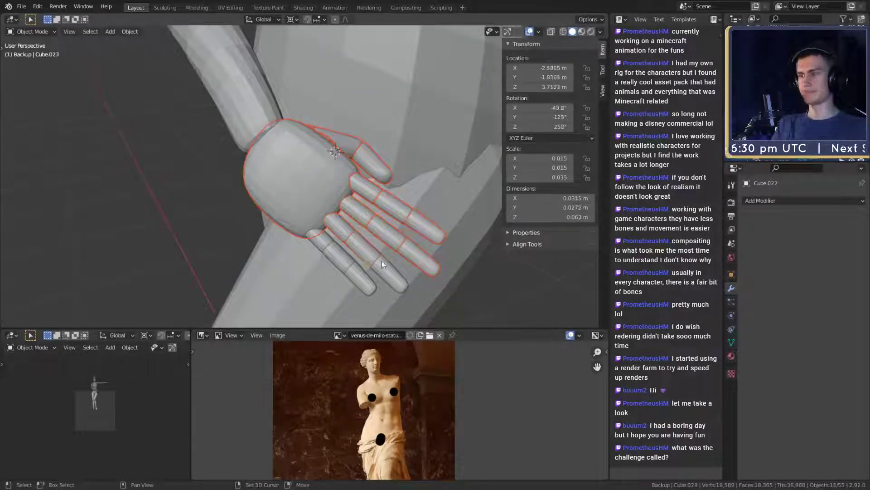
{"action": "left_click", "coordinate": [319, 241], "text": "shift"}
{"action": "scroll", "coordinate": [350, 229], "scroll_direction": "down", "scroll_amount": 3}
{"action": "middle_click_drag", "start_coordinate": [380, 217], "coordinate": [357, 206]}
{"action": "key", "text": "g"}
{"action": "left_click", "coordinate": [347, 241]}
{"action": "key", "text": "g"}
{"action": "left_click", "coordinate": [339, 207]}
- Rotate the whole right hand to align with the forearm and reposition it against the wrist
{"action": "middle_click_drag", "start_coordinate": [357, 206], "coordinate": [391, 219], "text": "ctrl"}
{"action": "key", "text": "r"}
{"action": "left_click", "coordinate": [348, 245]}
{"action": "scroll", "coordinate": [382, 198], "scroll_direction": "down", "scroll_amount": 8}
{"action": "scroll", "coordinate": [401, 193], "scroll_direction": "up", "scroll_amount": 3}
{"action": "scroll", "coordinate": [298, 200], "scroll_direction": "up", "scroll_amount": 2}
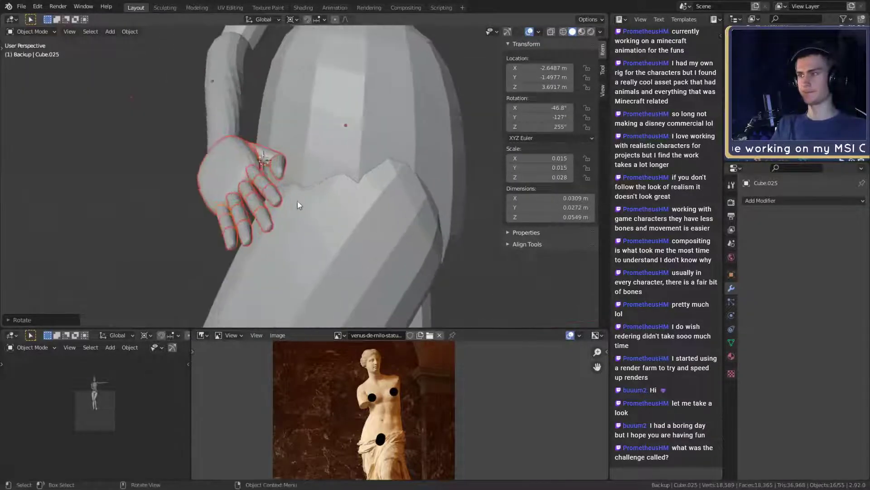
{"action": "mouse_move", "coordinate": [298, 201]}
{"action": "middle_mouse_down"}
{"action": "mouse_move", "coordinate": [312, 199]}
{"action": "mouse_move", "coordinate": [324, 178]}
{"action": "mouse_move", "coordinate": [424, 227]}
{"action": "mouse_move", "coordinate": [320, 220]}
{"action": "mouse_move", "coordinate": [319, 194]}
{"action": "mouse_move", "coordinate": [331, 237]}
{"action": "mouse_move", "coordinate": [431, 185]}
{"action": "mouse_move", "coordinate": [292, 229]}
{"action": "mouse_move", "coordinate": [286, 195]}
{"action": "mouse_move", "coordinate": [344, 210]}
{"action": "mouse_move", "coordinate": [304, 204]}
{"action": "middle_mouse_up"}
{"action": "key", "text": "r"}
{"action": "left_click", "coordinate": [324, 169]}
{"action": "key", "text": "g"}
{"action": "left_click", "coordinate": [327, 170]}
{"action": "key", "text": "g"}
{"action": "left_click", "coordinate": [428, 219]}
- Rotate the three index finger segments of the right hand about their base knuckle, curling them toward the thigh
{"action": "scroll", "coordinate": [319, 194], "scroll_direction": "up", "scroll_amount": 3}
{"action": "left_click", "coordinate": [275, 215]}
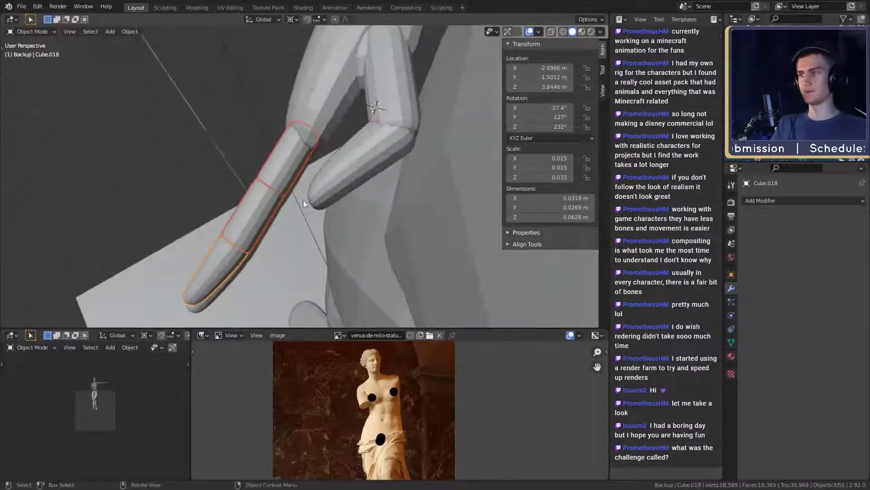
{"action": "right_click", "coordinate": [303, 132], "text": "shift"}
{"action": "middle_click_drag", "start_coordinate": [303, 132], "coordinate": [320, 197]}
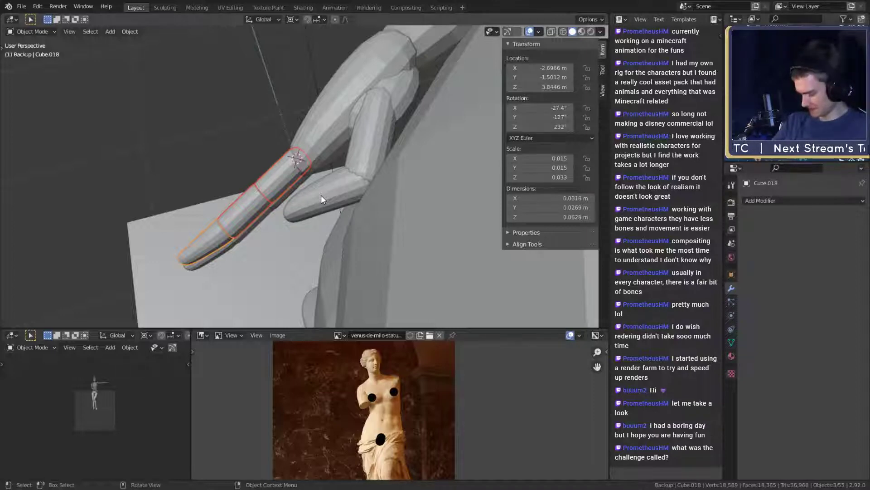
{"action": "middle_click_drag", "start_coordinate": [321, 196], "coordinate": [356, 133]}
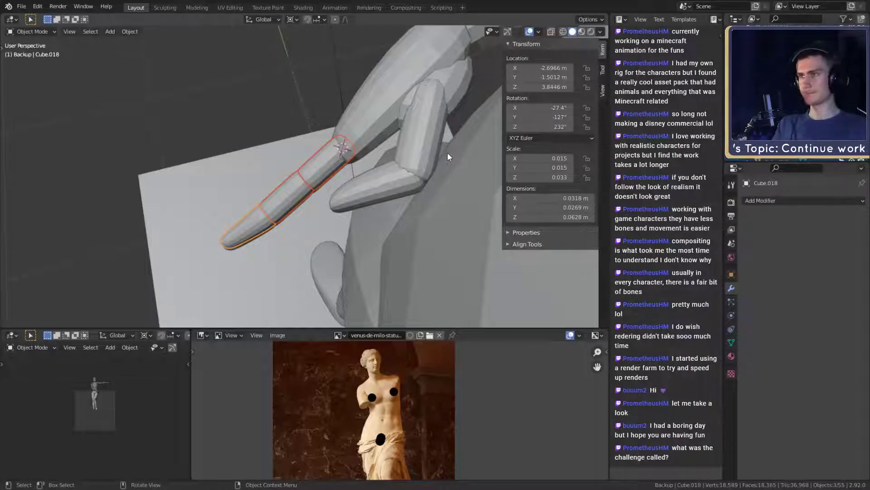
{"action": "key", "text": "r"}
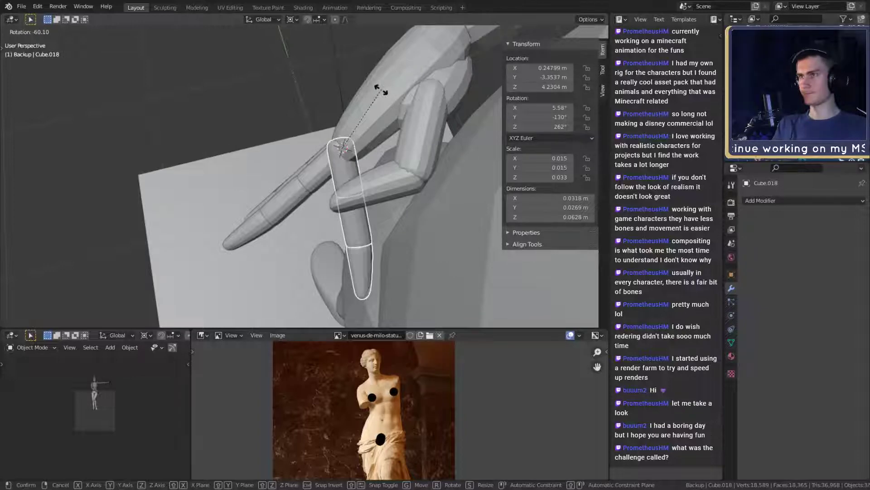
{"action": "left_click", "coordinate": [390, 145]}
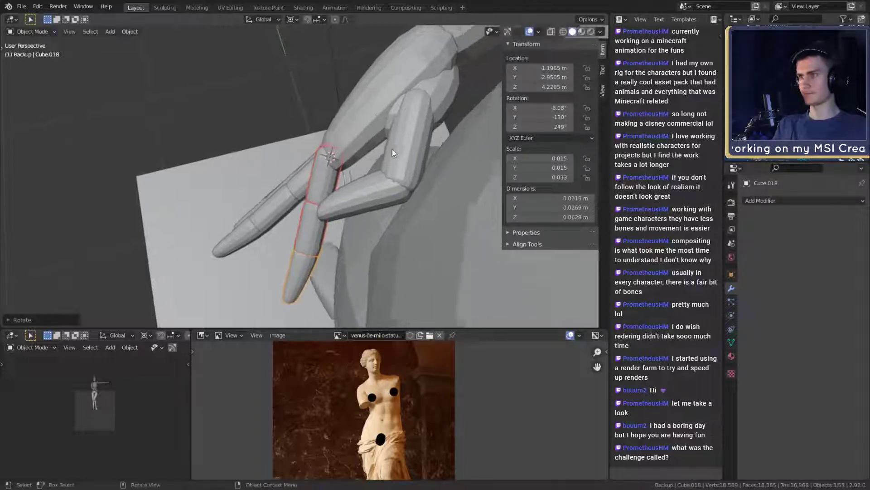
- Bend the index finger's two outer segments inward about its middle joint and move them slightly to close the joint
{"action": "middle_click_drag", "start_coordinate": [392, 149], "coordinate": [328, 151]}
{"action": "left_click", "coordinate": [344, 166]}
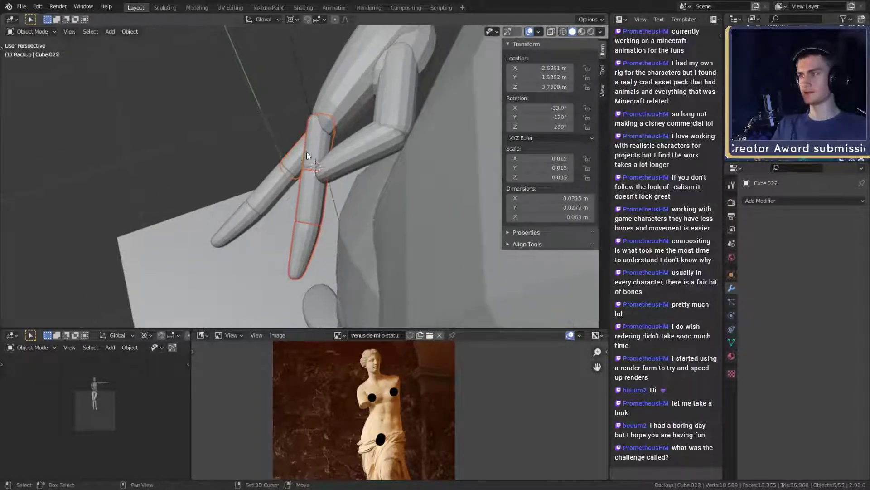
{"action": "left_click", "coordinate": [292, 150]}
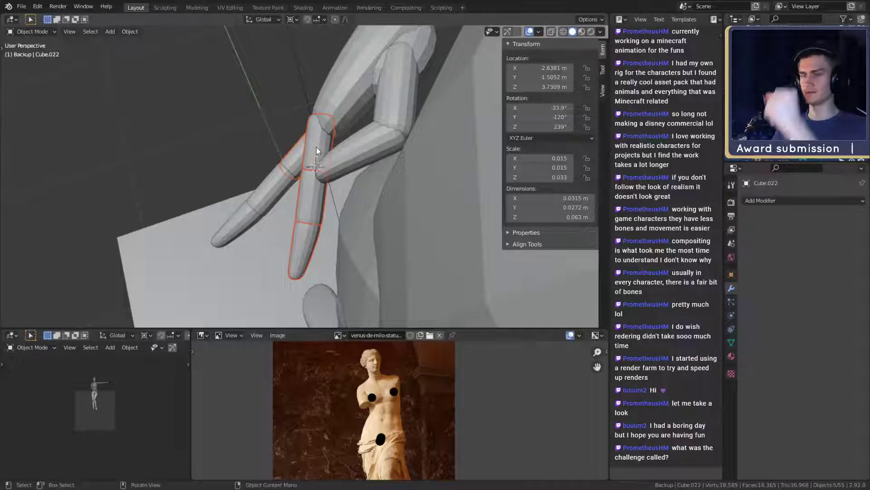
{"action": "middle_click_drag", "start_coordinate": [305, 157], "coordinate": [300, 149]}
{"action": "middle_click_drag", "start_coordinate": [340, 178], "coordinate": [293, 173]}
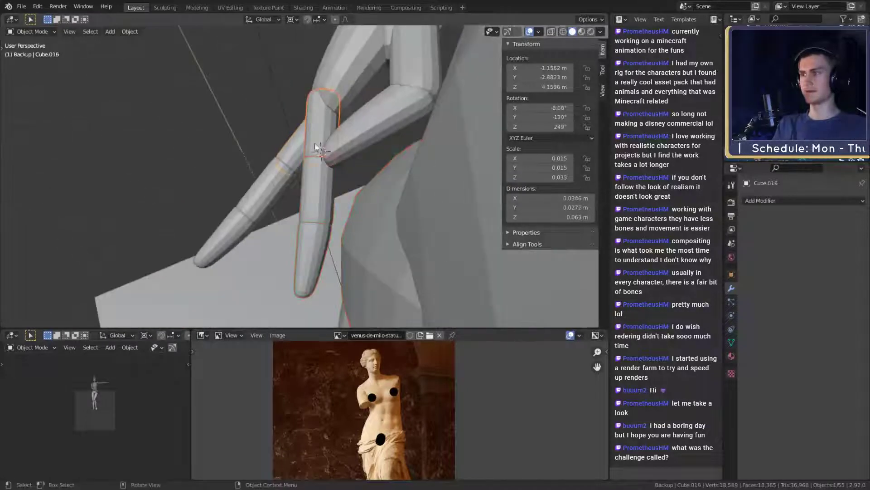
{"action": "middle_click_drag", "start_coordinate": [320, 217], "coordinate": [317, 108]}
{"action": "left_click", "coordinate": [317, 113]}
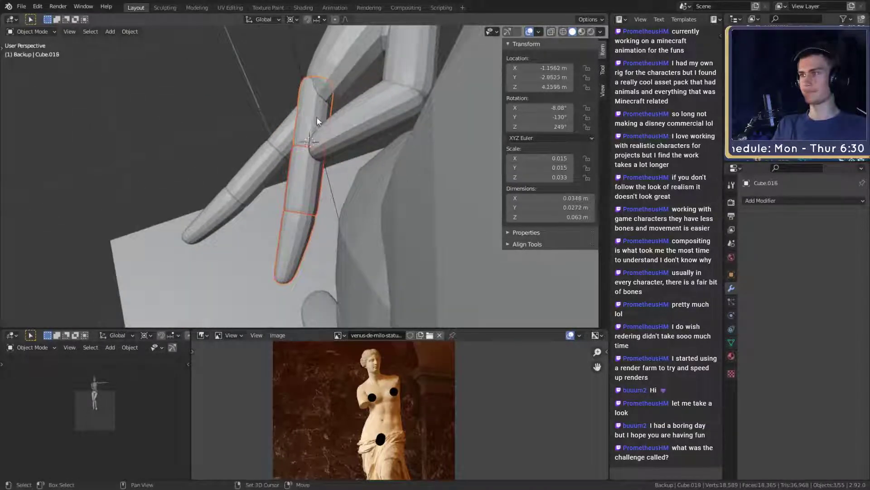
{"action": "middle_click_drag", "start_coordinate": [330, 162], "coordinate": [348, 164]}
{"action": "left_click", "coordinate": [320, 195]}
{"action": "left_click", "coordinate": [314, 230], "text": "shift"}
{"action": "middle_click_drag", "start_coordinate": [313, 229], "coordinate": [341, 194]}
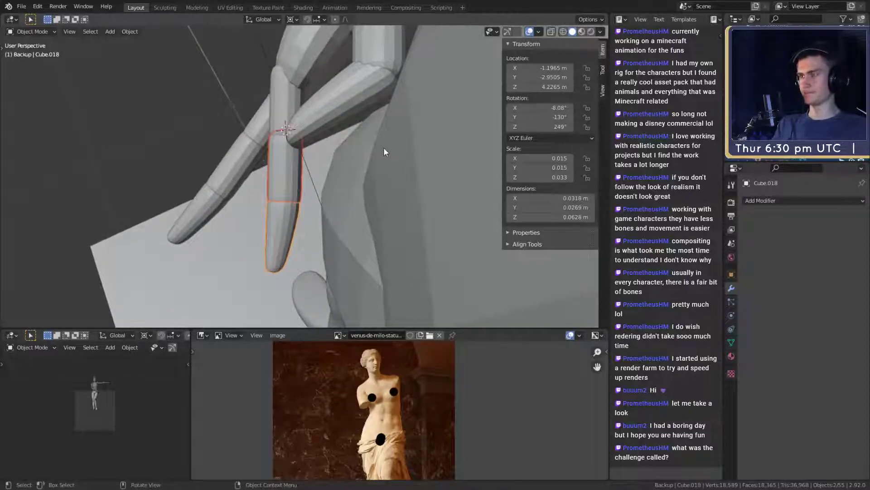
{"action": "key", "text": "r"}
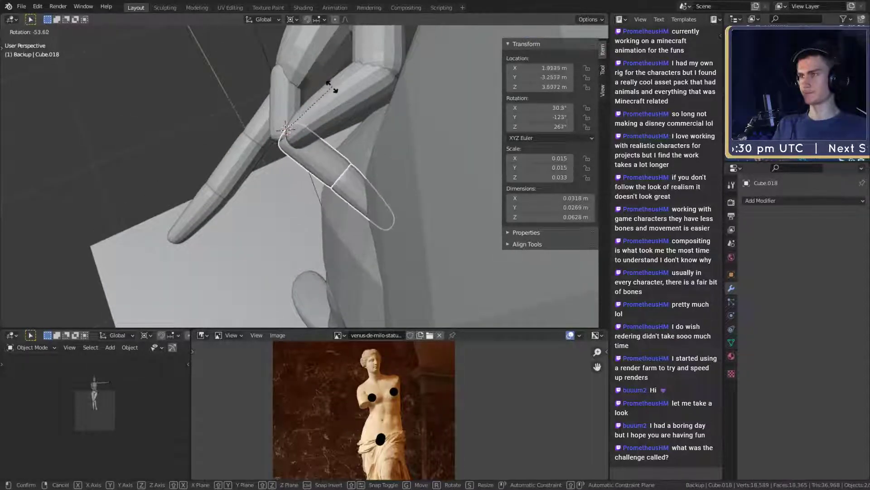
{"action": "left_click", "coordinate": [329, 94]}
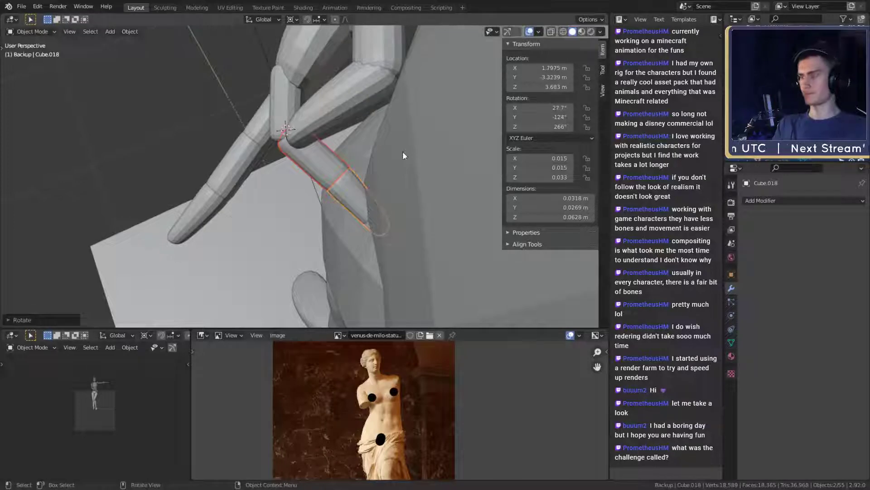
{"action": "key", "text": "g"}
{"action": "left_click", "coordinate": [355, 180]}
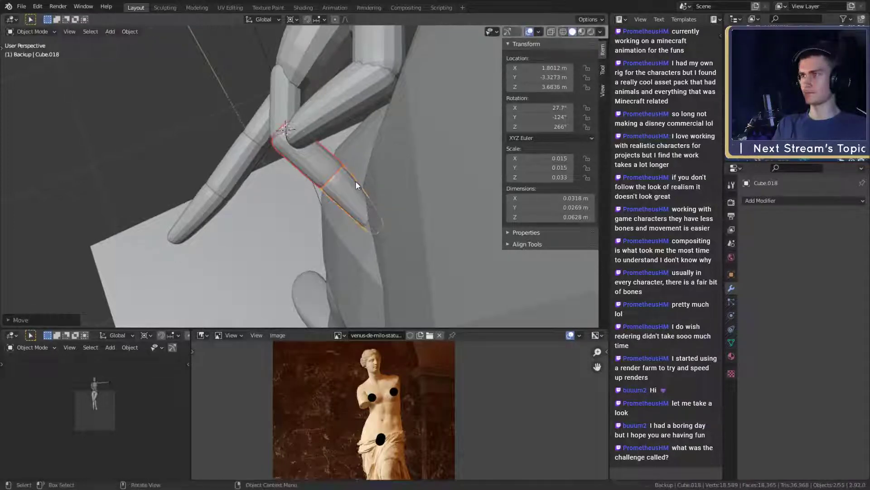
- Curl the index fingertip segment back toward the palm, rotating it about the finger's outer joint
{"action": "left_click", "coordinate": [356, 181]}
{"action": "middle_click_drag", "start_coordinate": [355, 181], "coordinate": [341, 195]}
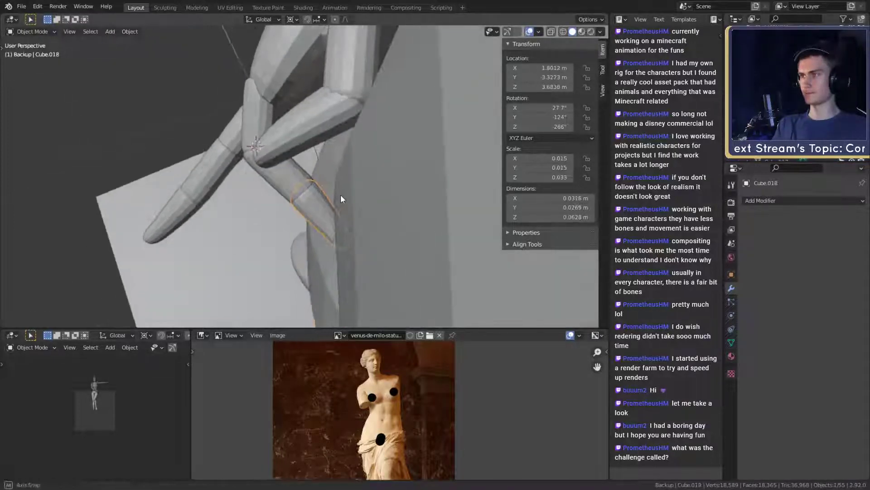
{"action": "left_click", "coordinate": [304, 189], "text": "shift"}
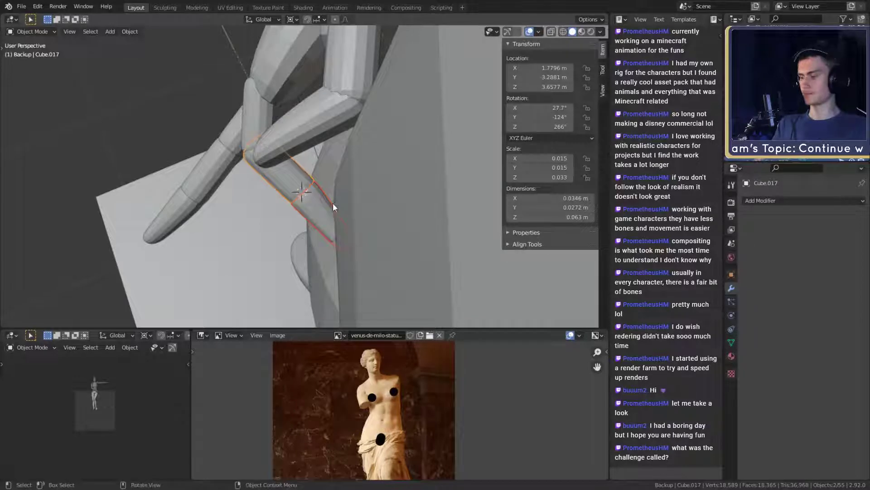
{"action": "middle_click_drag", "start_coordinate": [346, 196], "coordinate": [347, 186]}
{"action": "key", "text": "r"}
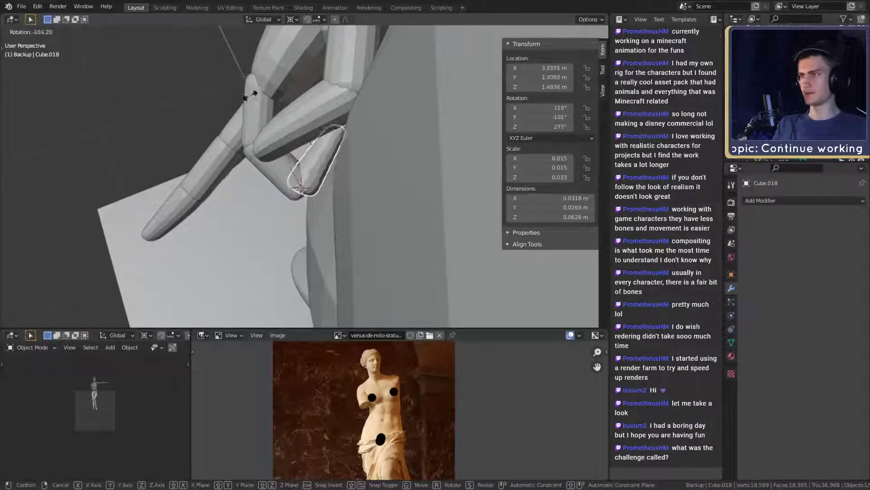
{"action": "left_click", "coordinate": [230, 99]}
- Rotate the middle finger's three segments about 64° around their base knuckle, curling them toward the thigh
{"action": "middle_click_drag", "start_coordinate": [230, 100], "coordinate": [312, 194]}
{"action": "left_click", "coordinate": [268, 170]}
{"action": "right_click", "coordinate": [297, 146], "text": "shift"}
{"action": "middle_click_drag", "start_coordinate": [297, 146], "coordinate": [336, 162]}
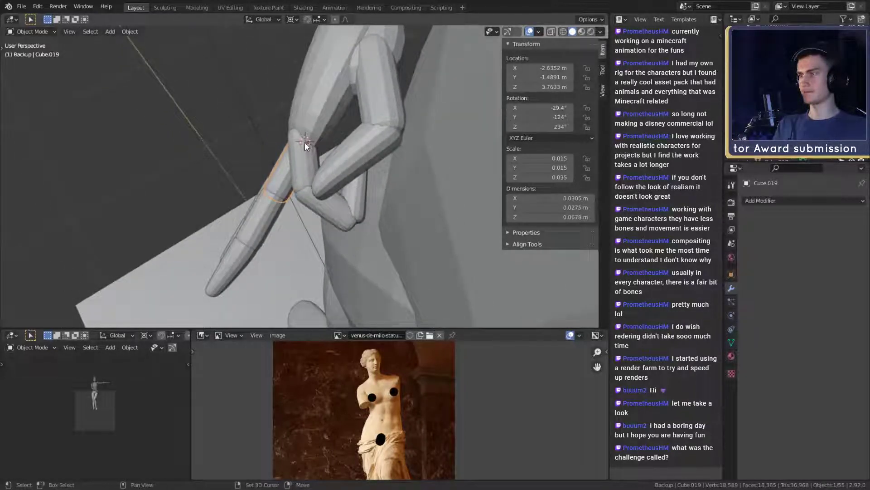
{"action": "right_click", "coordinate": [305, 142], "text": "shift"}
{"action": "key", "text": "r"}
{"action": "right_click", "coordinate": [356, 163]}
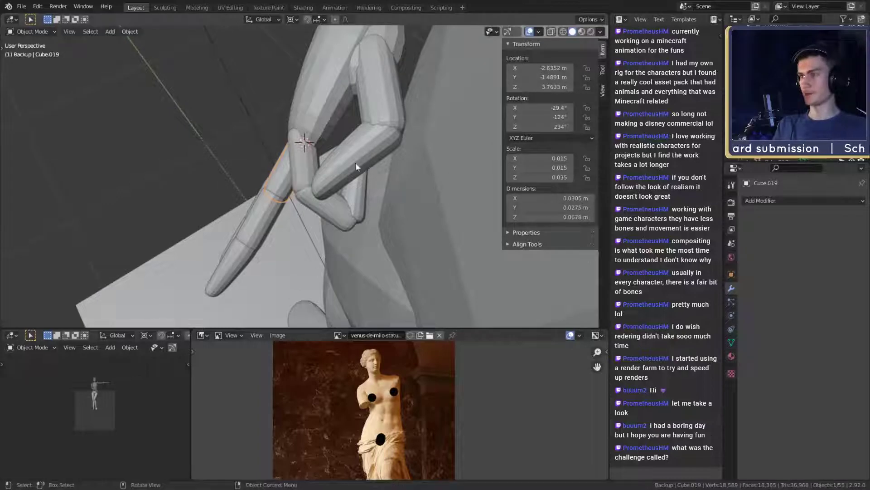
{"action": "key", "text": "r"}
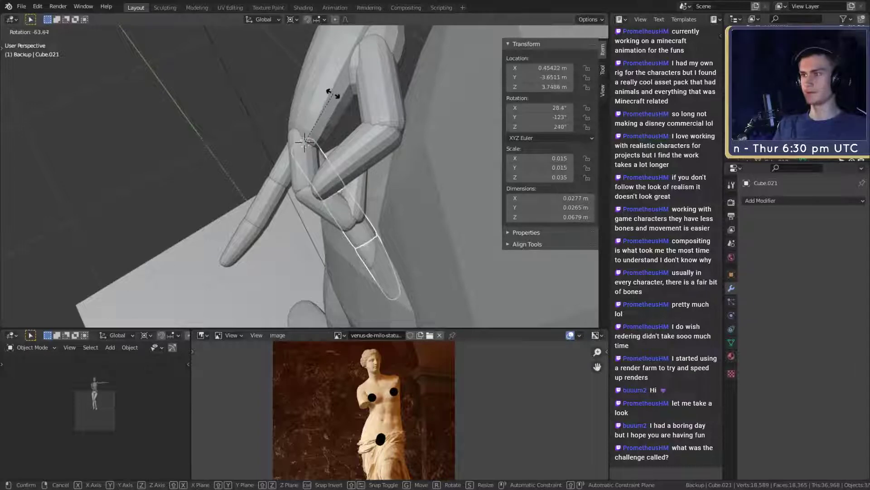
{"action": "left_click", "coordinate": [332, 94]}
- Bend the middle finger's two outer segments about 91° inward around the finger's middle joint
{"action": "middle_click_drag", "start_coordinate": [346, 200], "coordinate": [333, 194], "text": "shift"}
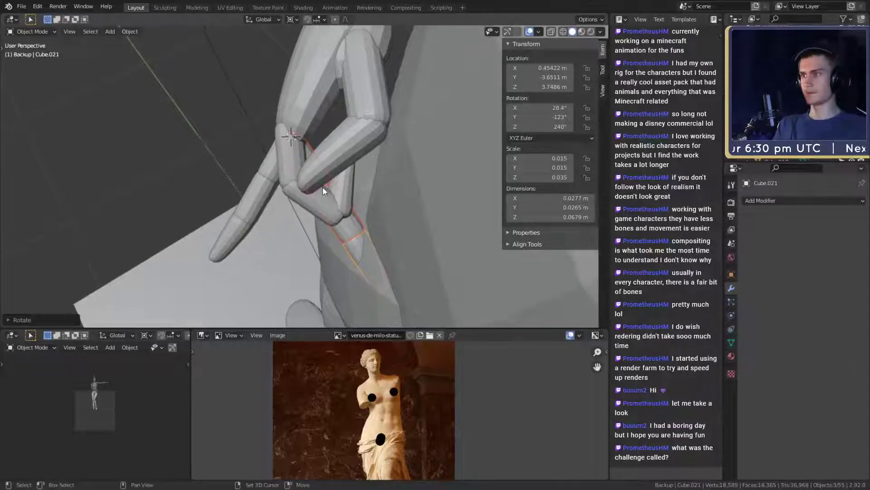
{"action": "right_click", "coordinate": [323, 187], "text": "shift"}
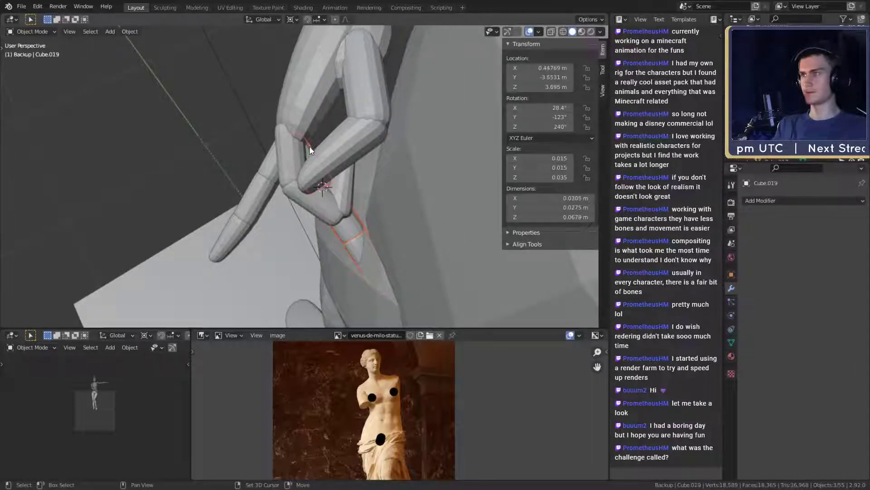
{"action": "left_click", "coordinate": [385, 189]}
{"action": "key", "text": "r"}
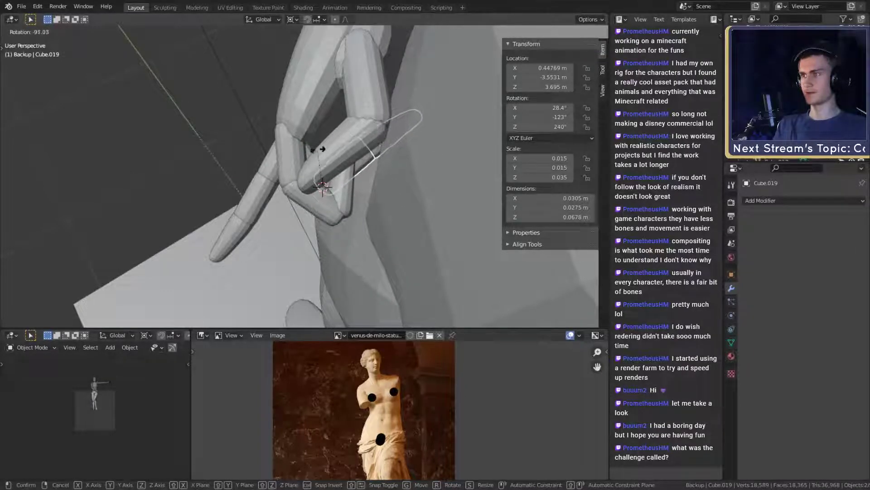
{"action": "left_click", "coordinate": [400, 146]}
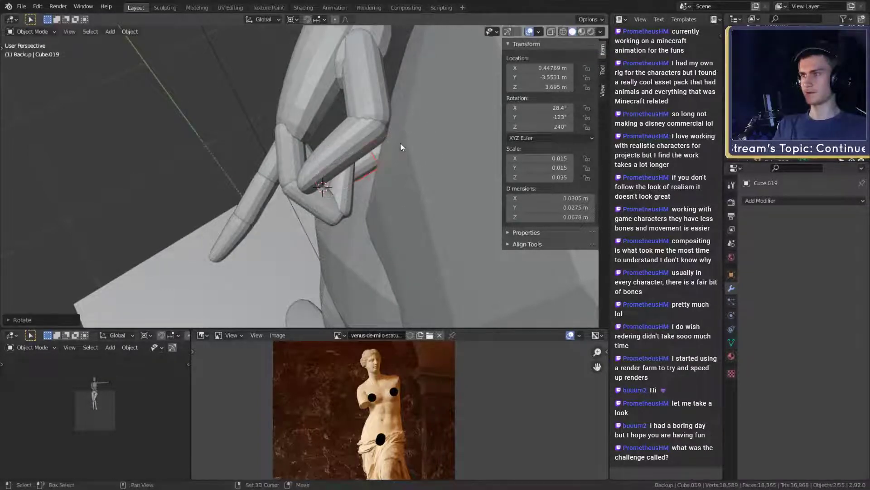
- Curl the middle fingertip segment back toward the palm, rotating it about the finger's outer joint
{"action": "right_click", "coordinate": [373, 158], "text": "shift"}
{"action": "left_click", "coordinate": [400, 143]}
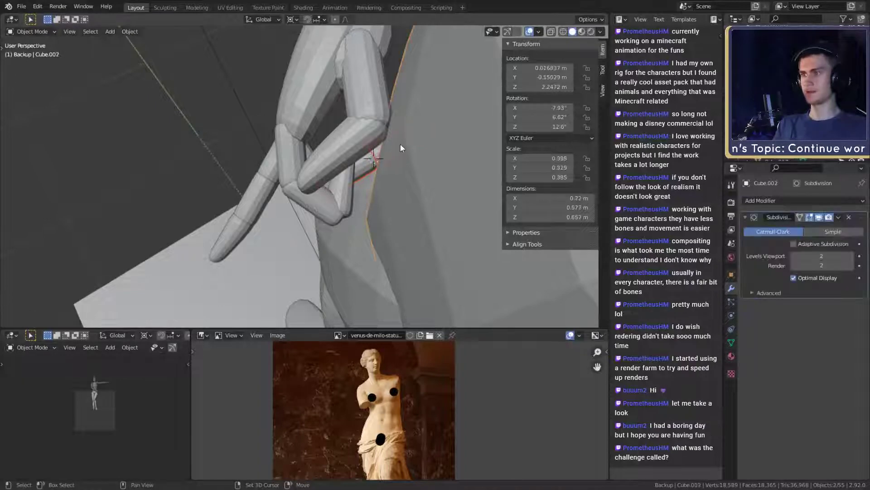
{"action": "left_click", "coordinate": [377, 150]}
{"action": "key", "text": "r"}
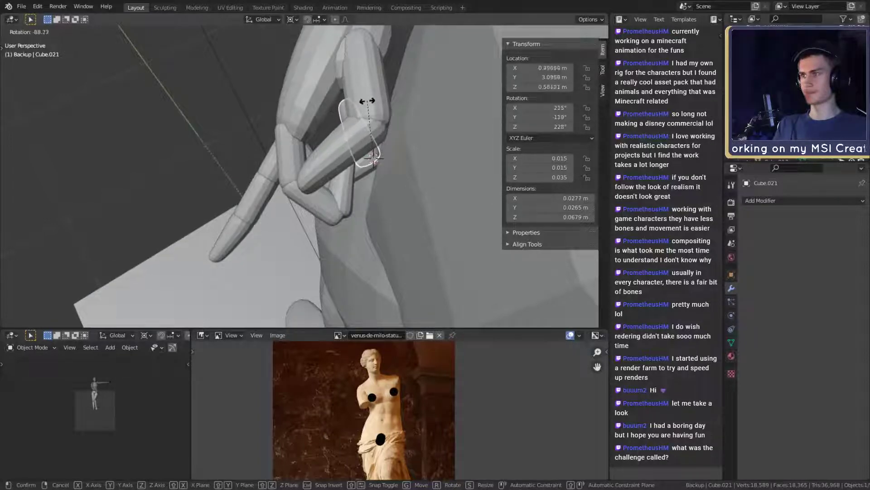
{"action": "left_click", "coordinate": [371, 112]}
{"action": "middle_click_drag", "start_coordinate": [370, 109], "coordinate": [473, 135]}
{"action": "middle_click_drag", "start_coordinate": [386, 160], "coordinate": [325, 168]}
{"action": "scroll", "coordinate": [324, 167], "scroll_direction": "up", "scroll_amount": 3}
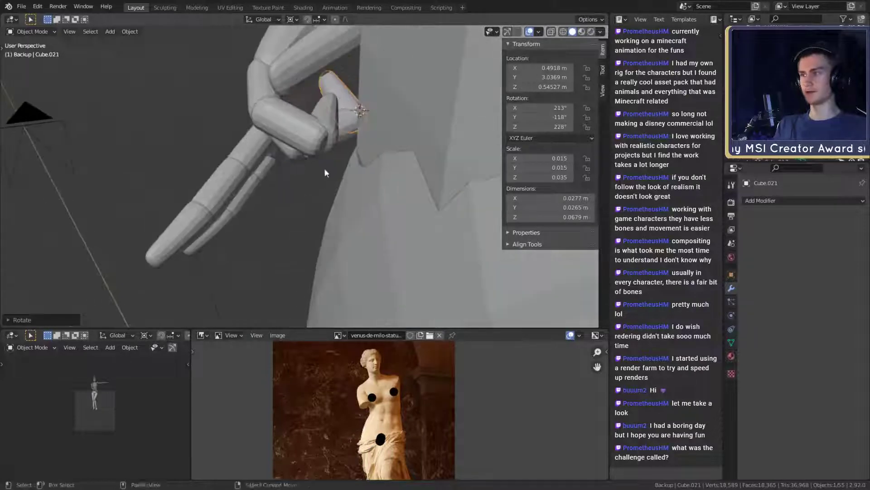
- Move the middle finger's outer segments and the index fingertip slightly to close the gaps at their joints
{"action": "left_click", "coordinate": [346, 147], "text": "shift"}
{"action": "middle_click_drag", "start_coordinate": [379, 145], "coordinate": [343, 219]}
{"action": "key", "text": "g"}
{"action": "left_click", "coordinate": [369, 179]}
{"action": "left_click", "coordinate": [358, 190]}
{"action": "key", "text": "g"}
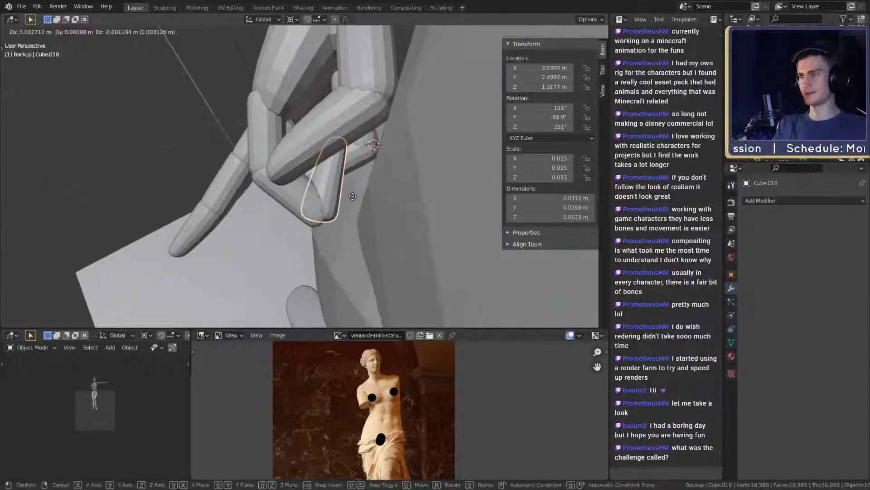
{"action": "left_click", "coordinate": [354, 198]}
{"action": "middle_click_drag", "start_coordinate": [353, 197], "coordinate": [336, 154]}
{"action": "left_click", "coordinate": [330, 118]}
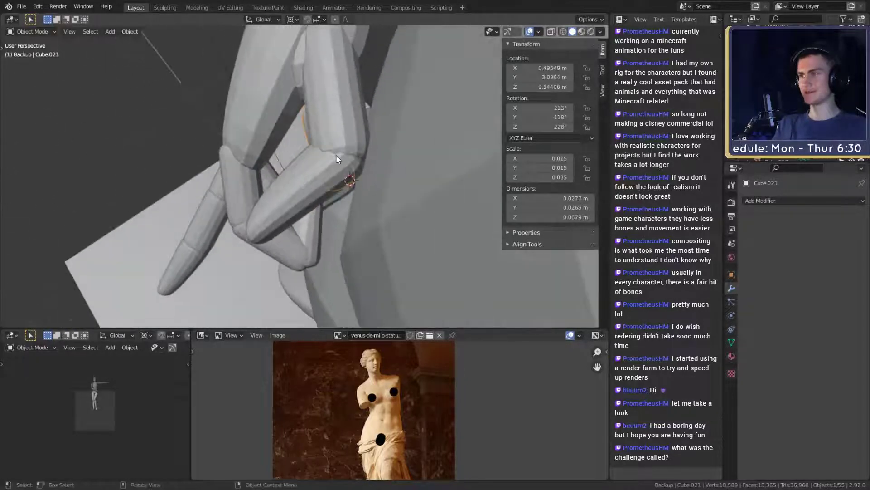
{"action": "key", "text": "g"}
{"action": "left_click", "coordinate": [342, 165]}
- Rotate the ring finger's three segments around their base knuckle, curling them toward the thigh
{"action": "scroll", "coordinate": [338, 195], "scroll_direction": "down", "scroll_amount": 2}
{"action": "middle_click_drag", "start_coordinate": [333, 225], "coordinate": [293, 166]}
{"action": "scroll", "coordinate": [347, 183], "scroll_direction": "up", "scroll_amount": 2}
{"action": "left_click", "coordinate": [290, 165]}
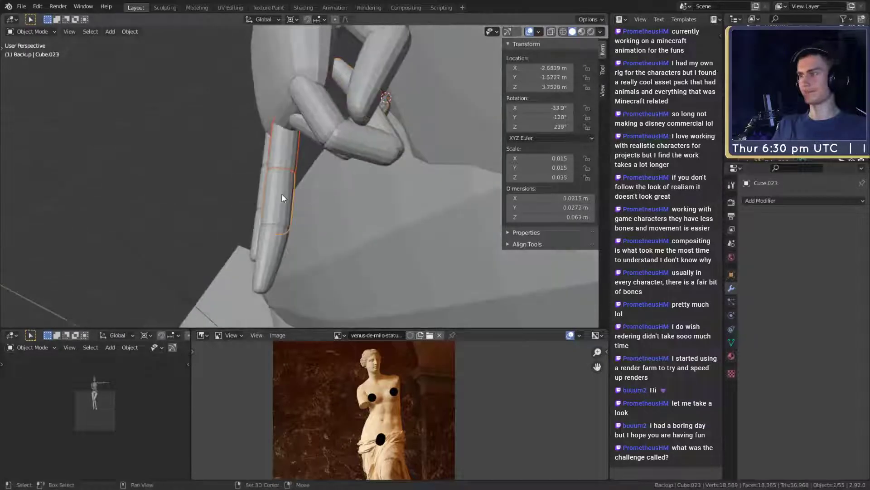
{"action": "left_click", "coordinate": [282, 194], "text": "shift"}
{"action": "left_click", "coordinate": [275, 245], "text": "shift"}
{"action": "middle_click_drag", "start_coordinate": [286, 236], "coordinate": [327, 175]}
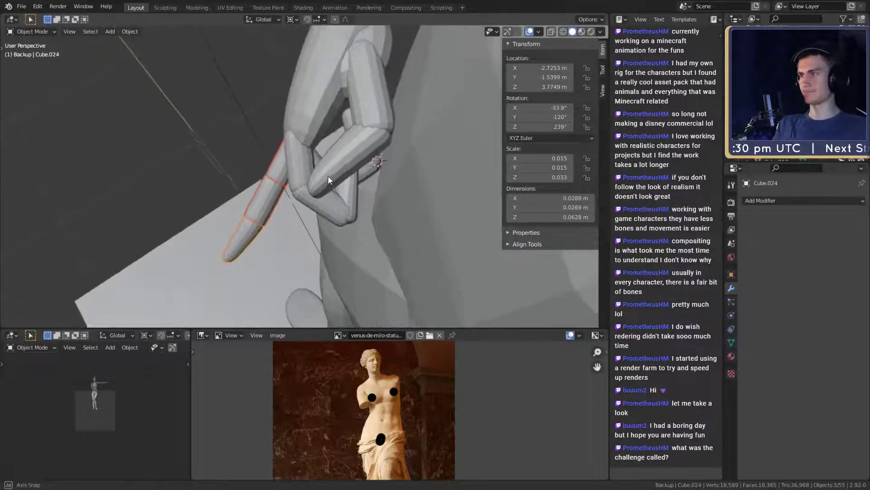
{"action": "right_click", "coordinate": [297, 139], "text": "shift"}
{"action": "key", "text": "r"}
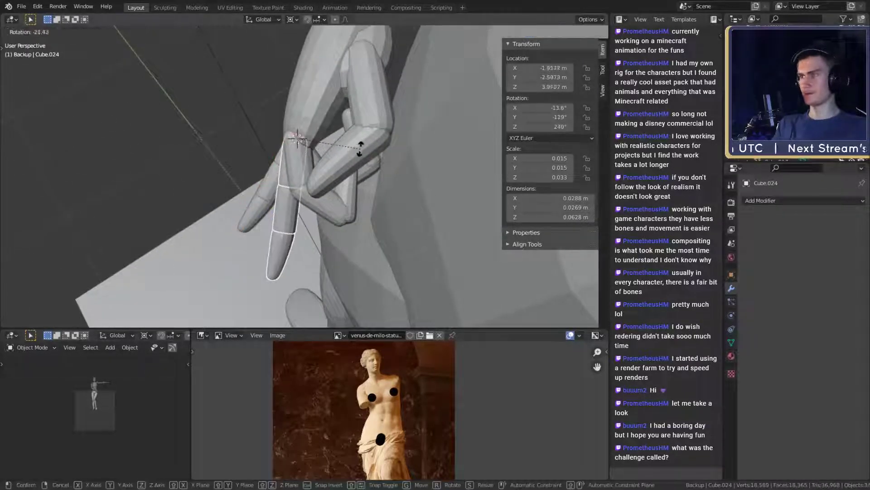
{"action": "left_click", "coordinate": [320, 119]}
{"action": "middle_click_drag", "start_coordinate": [320, 119], "coordinate": [389, 189]}
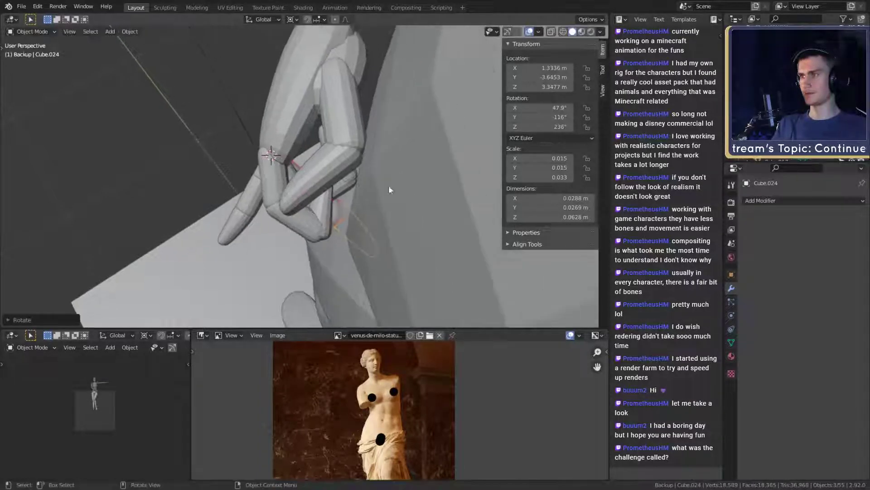
- Bend the ring finger's two outer segments inward around the finger's middle joint
{"action": "right_click", "coordinate": [307, 188], "text": "shift"}
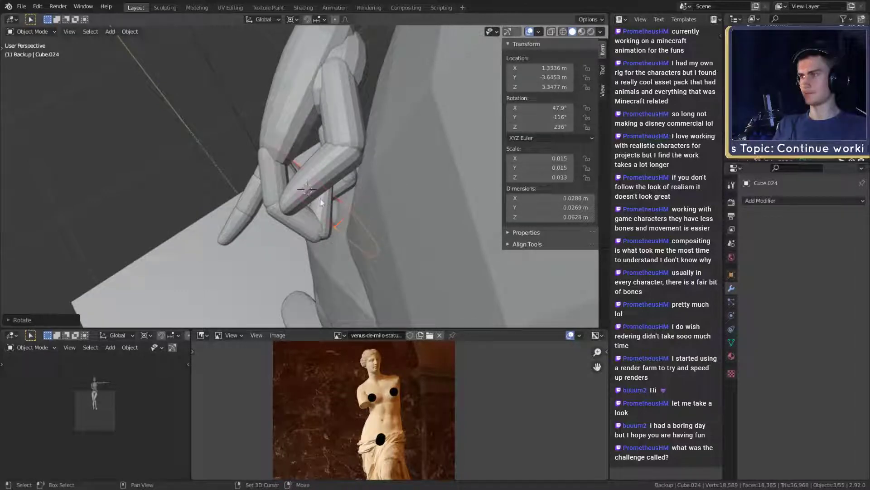
{"action": "left_click", "coordinate": [296, 163], "text": "shift"}
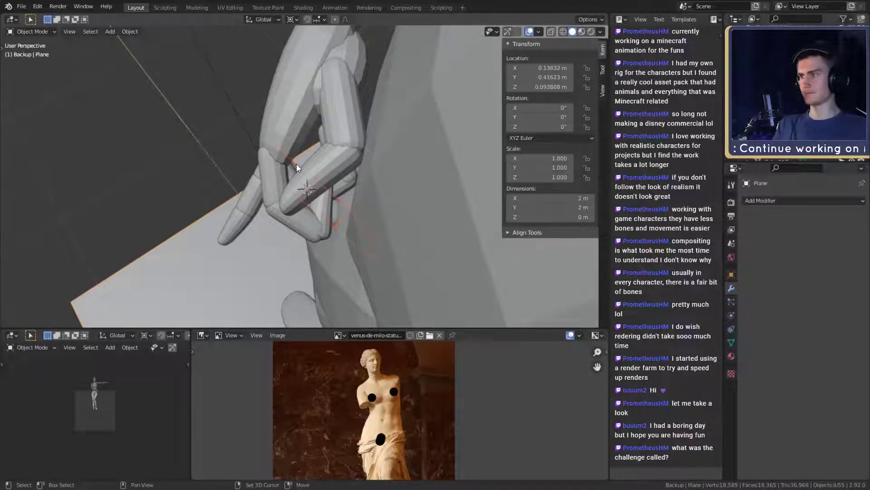
{"action": "left_click", "coordinate": [346, 213]}
{"action": "left_click", "coordinate": [349, 225], "text": "shift"}
{"action": "left_click", "coordinate": [349, 225], "text": "shift"}
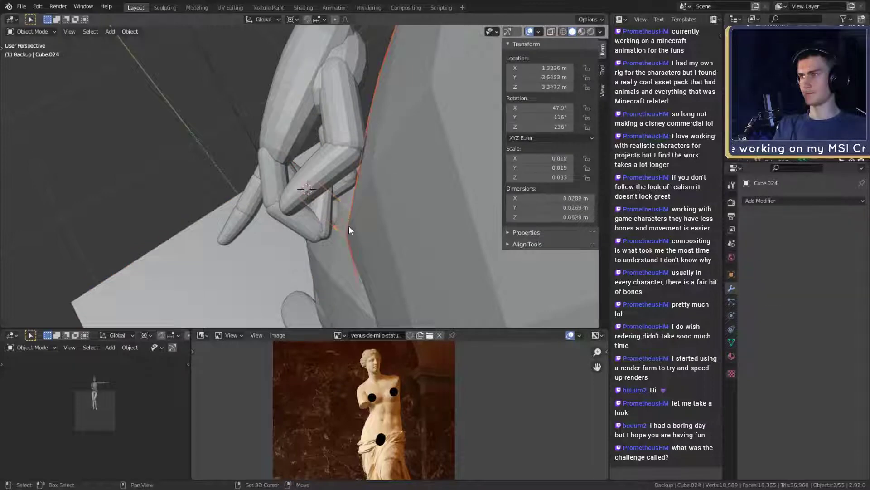
{"action": "middle_click_drag", "start_coordinate": [362, 233], "coordinate": [355, 185]}
{"action": "scroll", "coordinate": [406, 90], "scroll_direction": "down", "scroll_amount": 3}
{"action": "scroll", "coordinate": [352, 183], "scroll_direction": "up", "scroll_amount": 2}
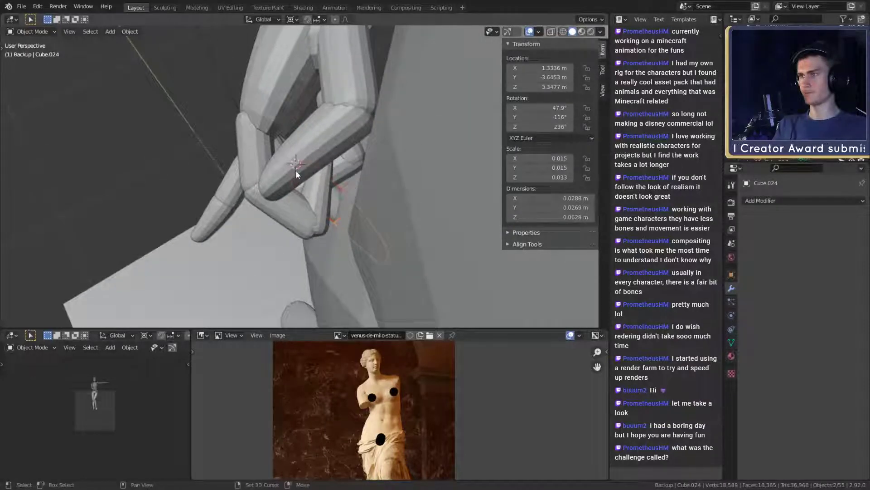
{"action": "key", "text": "r"}
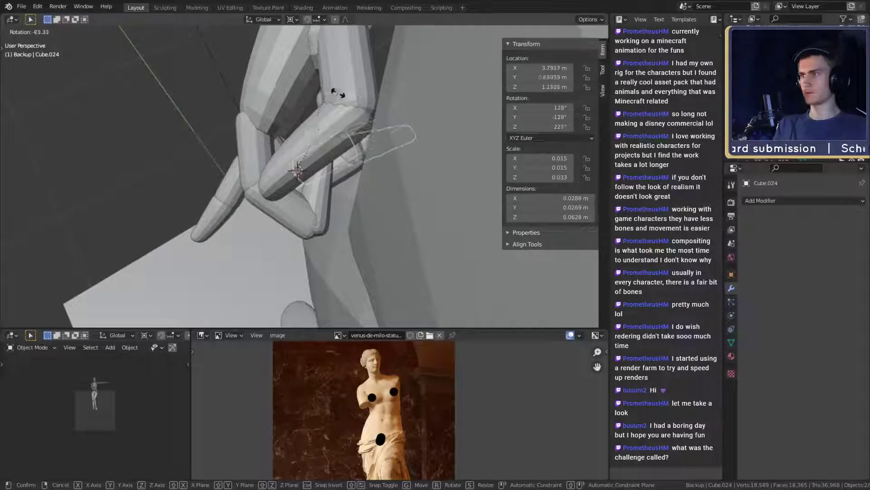
{"action": "left_click", "coordinate": [381, 136]}
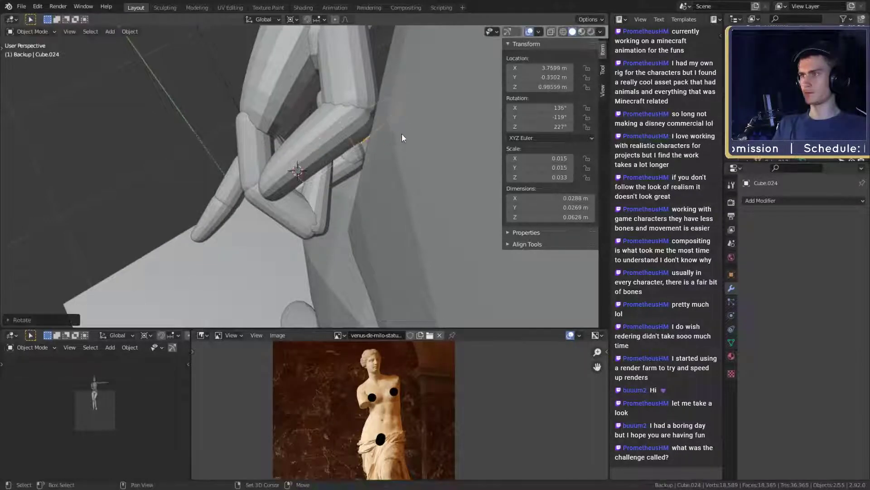
{"action": "middle_click_drag", "start_coordinate": [402, 134], "coordinate": [394, 148]}
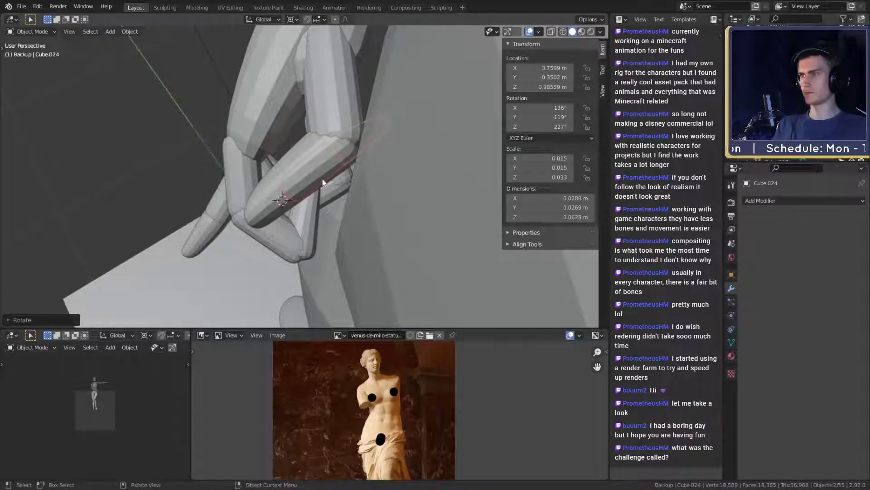
- Curl the ring fingertip segment back toward the palm, rotating it about the finger's outer joint
{"action": "left_click", "coordinate": [366, 118]}
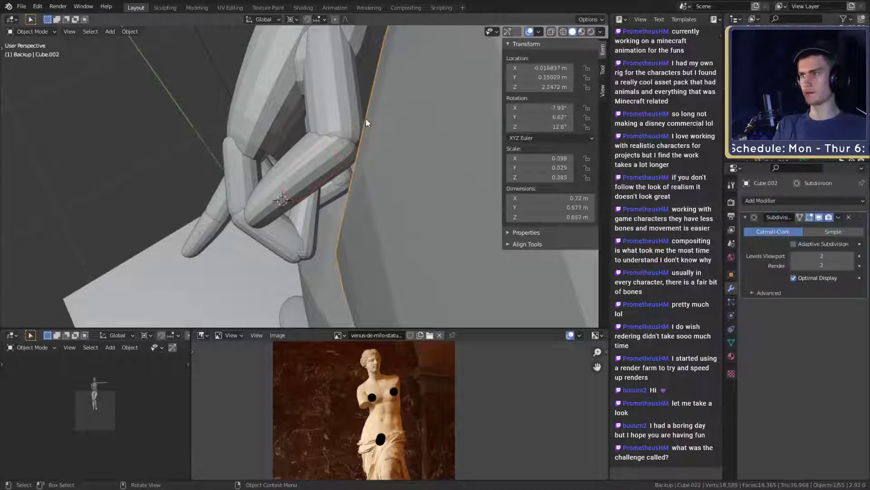
{"action": "right_click", "coordinate": [333, 154], "text": "shift"}
{"action": "key", "text": "r"}
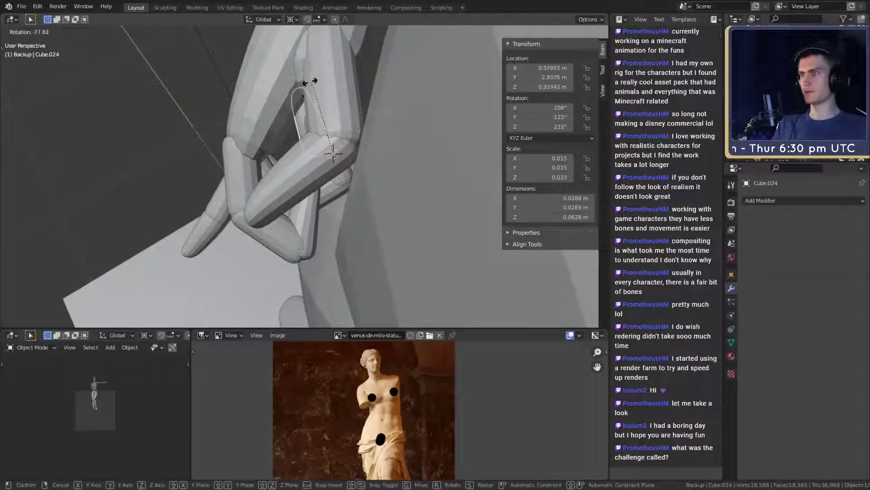
{"action": "left_click", "coordinate": [349, 136]}
{"action": "middle_click_drag", "start_coordinate": [349, 136], "coordinate": [395, 153]}
- Move and rotate the ring fingertip segment in small amounts to line it up with its outer joint
{"action": "key", "text": "g"}
{"action": "left_click", "coordinate": [365, 149]}
{"action": "key", "text": "g"}
{"action": "left_click", "coordinate": [358, 141]}
{"action": "key", "text": "g"}
{"action": "left_click", "coordinate": [388, 178]}
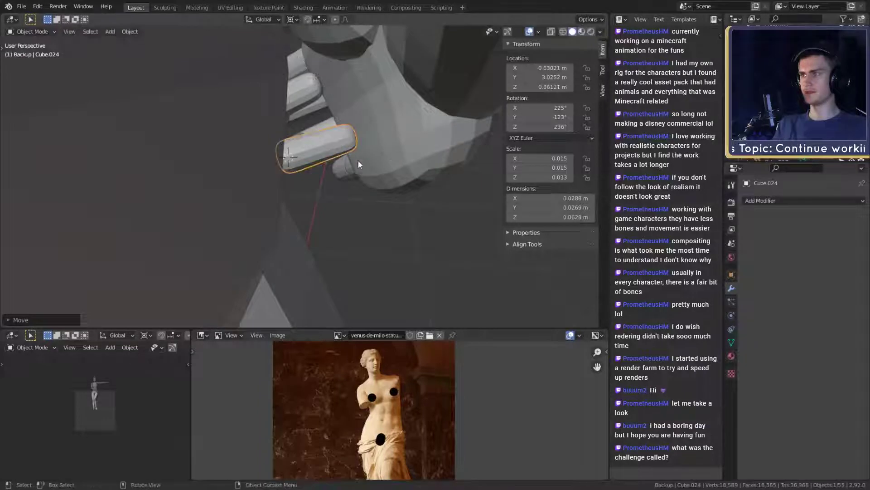
{"action": "key", "text": "r"}
{"action": "left_click", "coordinate": [369, 130]}
{"action": "middle_click_drag", "start_coordinate": [371, 127], "coordinate": [290, 181]}
{"action": "key", "text": "r"}
{"action": "left_click", "coordinate": [392, 159]}
- Examine the curled fingers of the right hand from near and far
{"action": "scroll", "coordinate": [317, 154], "scroll_direction": "down", "scroll_amount": 4}
{"action": "scroll", "coordinate": [282, 186], "scroll_direction": "down", "scroll_amount": 5}
{"action": "scroll", "coordinate": [363, 177], "scroll_direction": "down", "scroll_amount": 3}
{"action": "middle_click_drag", "start_coordinate": [363, 177], "coordinate": [308, 154]}
{"action": "scroll", "coordinate": [332, 179], "scroll_direction": "up", "scroll_amount": 8}
{"action": "scroll", "coordinate": [347, 181], "scroll_direction": "down", "scroll_amount": 3}
{"action": "scroll", "coordinate": [349, 188], "scroll_direction": "up", "scroll_amount": 6}
{"action": "scroll", "coordinate": [322, 163], "scroll_direction": "down", "scroll_amount": 5}
{"action": "scroll", "coordinate": [350, 165], "scroll_direction": "up", "scroll_amount": 6}
{"action": "scroll", "coordinate": [335, 150], "scroll_direction": "down", "scroll_amount": 5}
- Rotate the little finger's three segments around their base knuckle, curling them in line with the other fingers
{"action": "left_click", "coordinate": [312, 187], "text": "shift"}
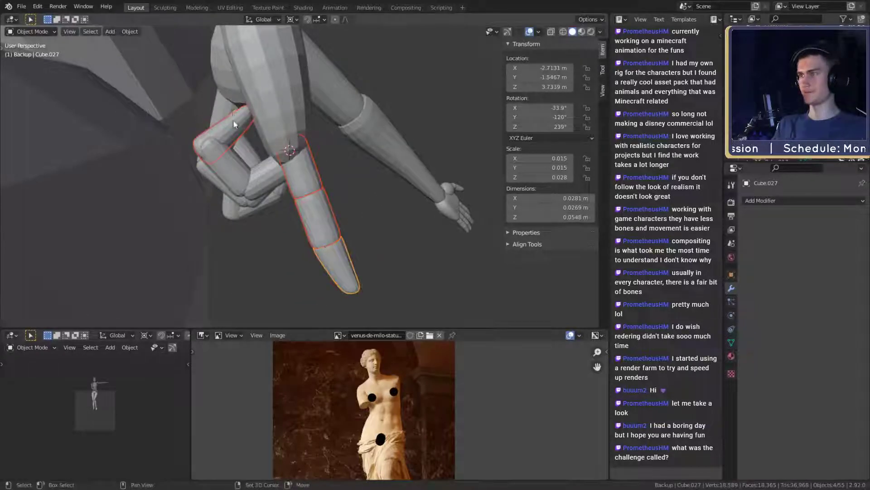
{"action": "left_click", "coordinate": [334, 193]}
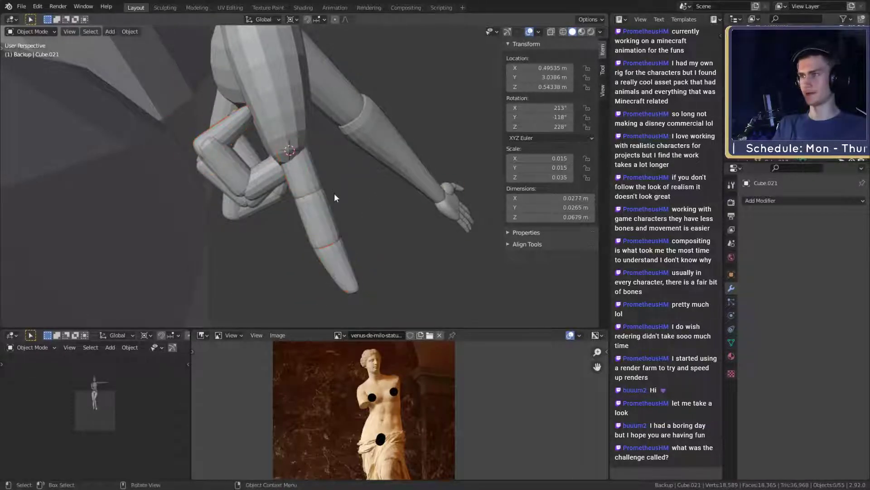
{"action": "left_click", "coordinate": [332, 247], "text": "shift"}
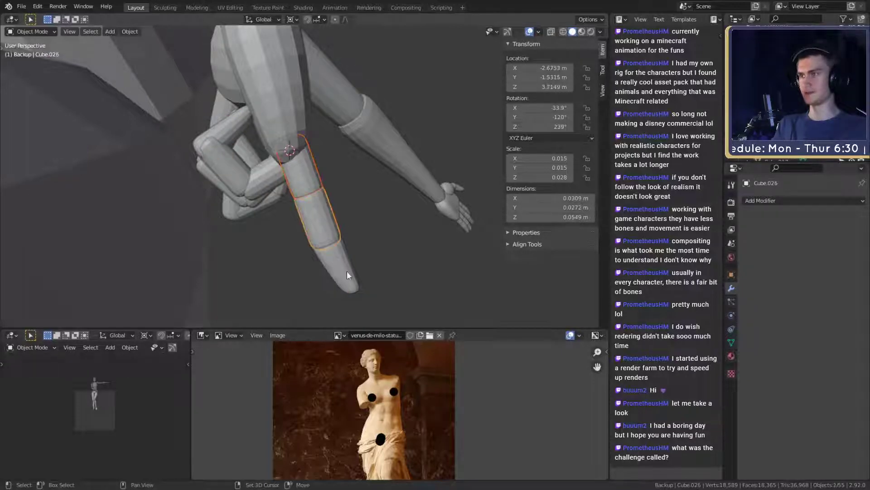
{"action": "mouse_move", "coordinate": [333, 189]}
{"action": "middle_mouse_down"}
{"action": "mouse_move", "coordinate": [331, 182]}
{"action": "mouse_move", "coordinate": [341, 187]}
{"action": "middle_mouse_up"}
{"action": "scroll", "coordinate": [331, 181], "scroll_direction": "down", "scroll_amount": 2}
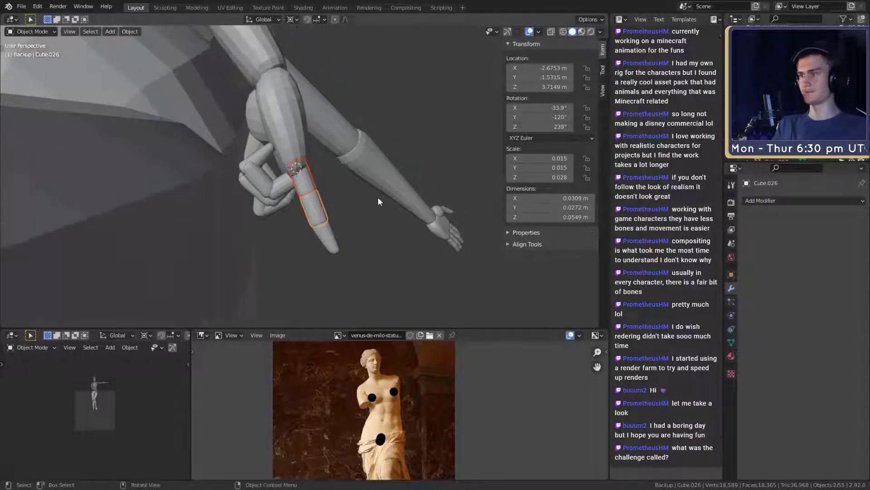
{"action": "key", "text": "r"}
{"action": "left_click", "coordinate": [319, 225]}
{"action": "key", "text": "r"}
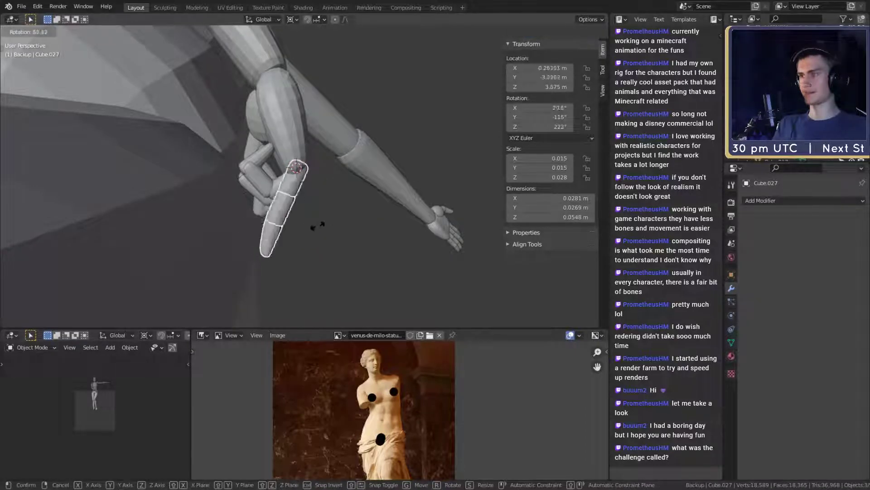
{"action": "left_click", "coordinate": [277, 193]}
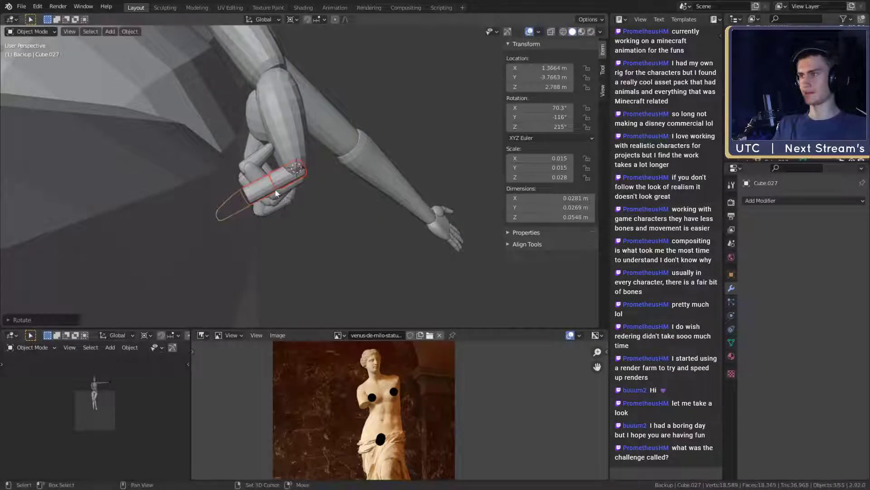
{"action": "middle_click_drag", "start_coordinate": [274, 182], "coordinate": [294, 180]}
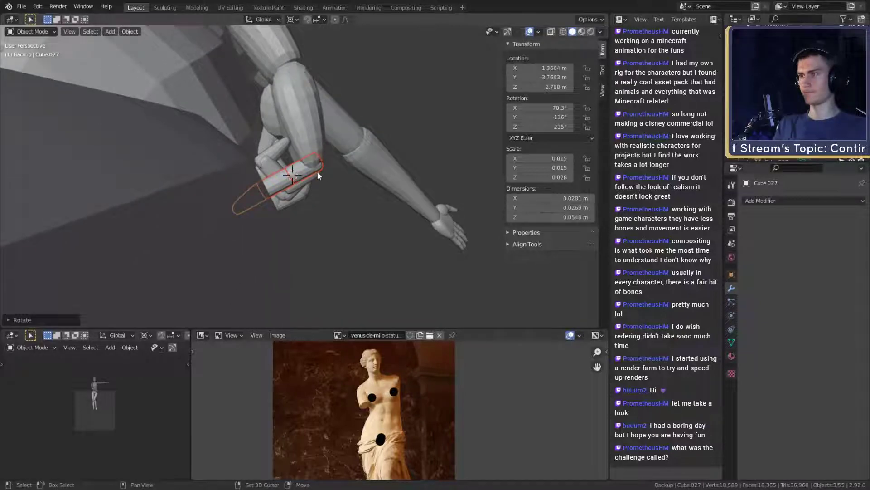
{"action": "left_click", "coordinate": [306, 173], "text": "shift"}
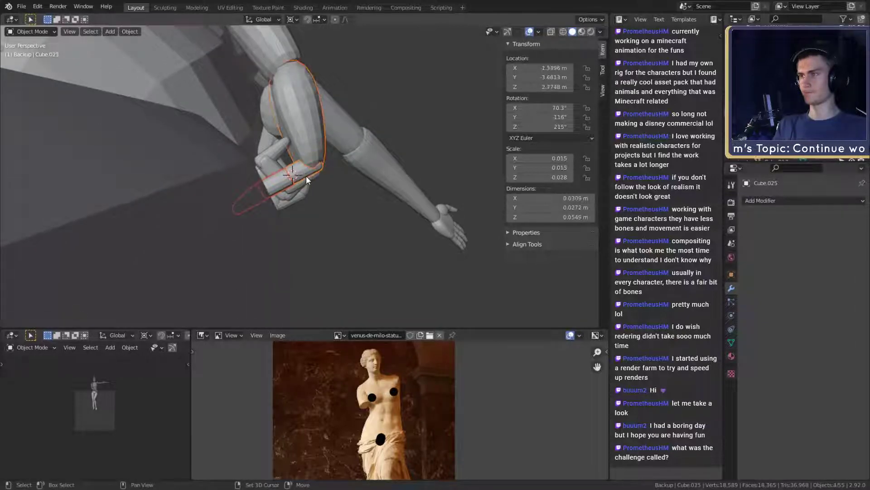
{"action": "key", "text": "c"}
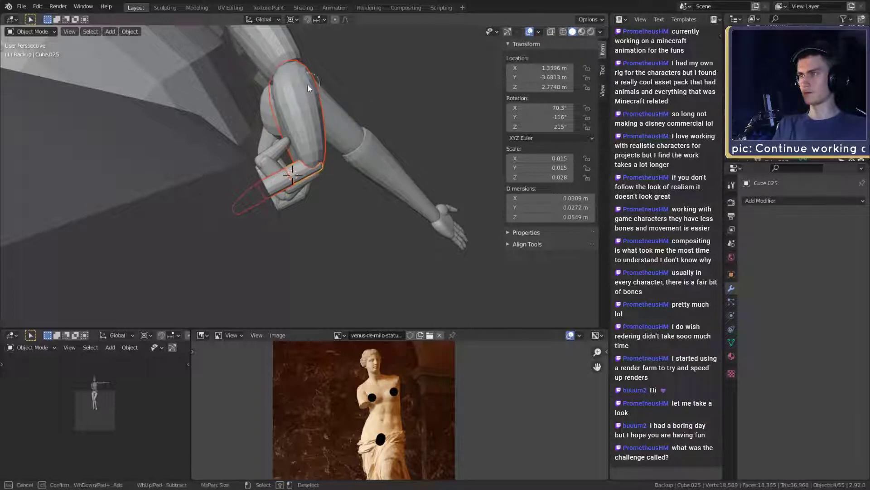
{"action": "key", "text": "Escape"}
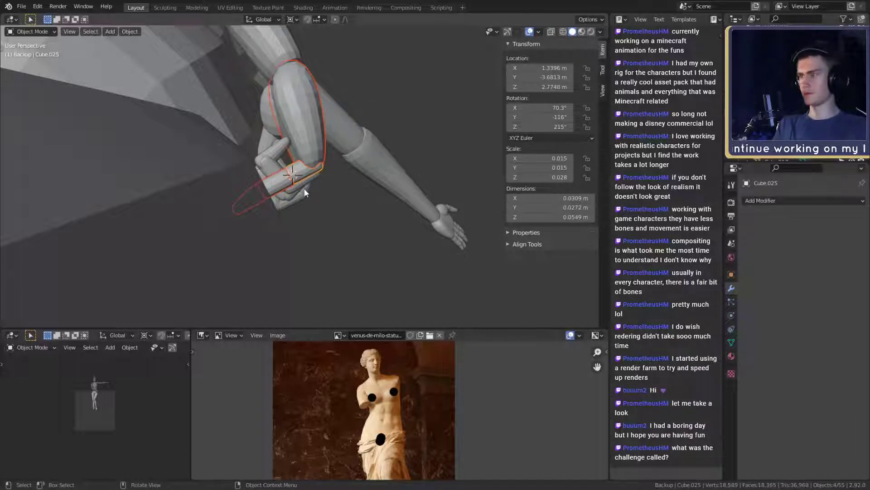
- Rotate the little finger's two outer segments about the middle joint, then move them onto the end of its base segment
{"action": "middle_click_drag", "start_coordinate": [302, 189], "coordinate": [284, 212]}
{"action": "left_click", "coordinate": [222, 232]}
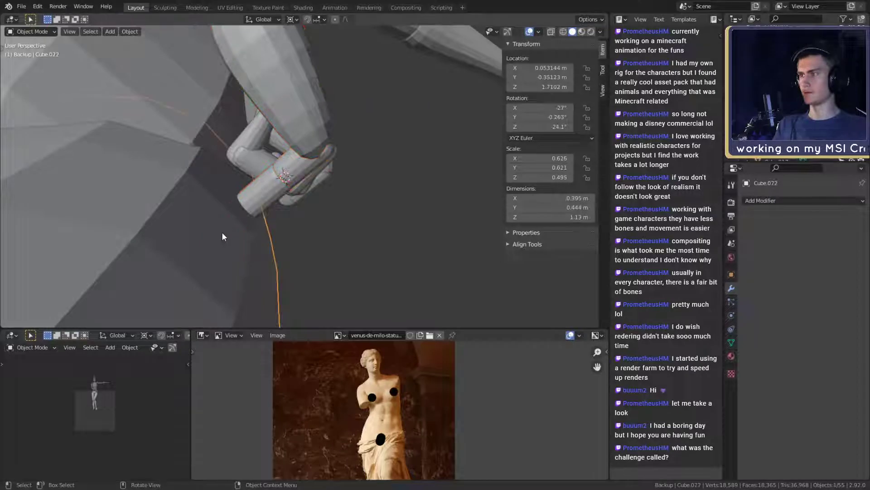
{"action": "left_click", "coordinate": [222, 232]}
{"action": "left_click", "coordinate": [266, 191], "text": "shift"}
{"action": "middle_click_drag", "start_coordinate": [266, 191], "coordinate": [337, 165]}
{"action": "key", "text": "r"}
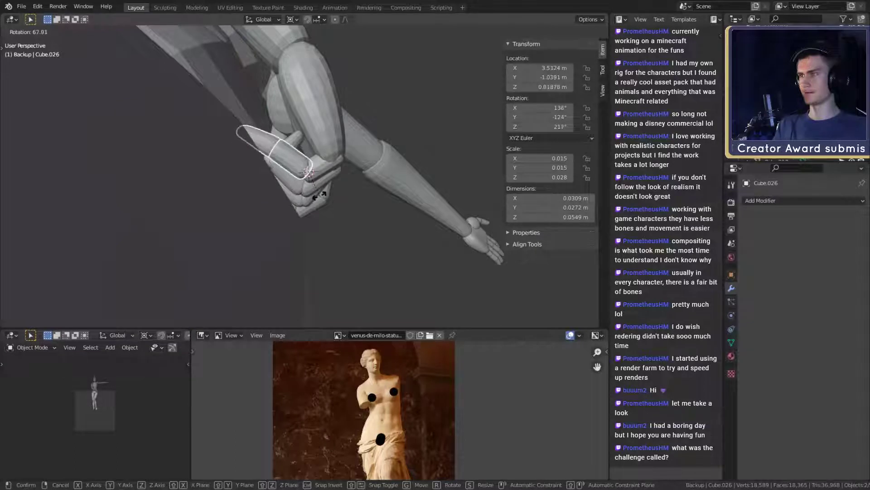
{"action": "left_click", "coordinate": [322, 196]}
{"action": "key", "text": "g"}
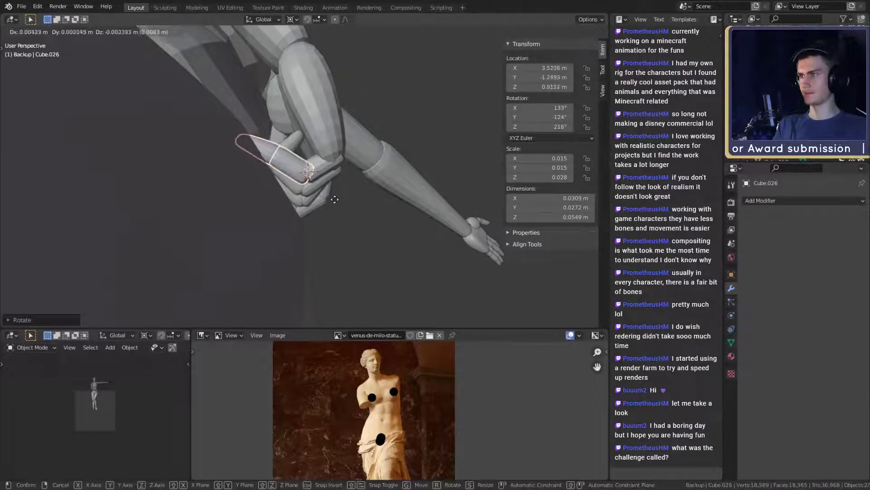
{"action": "left_click", "coordinate": [328, 195]}
- Curl the little fingertip segment back toward the palm about its outer joint and move it into place
{"action": "left_click", "coordinate": [274, 149]}
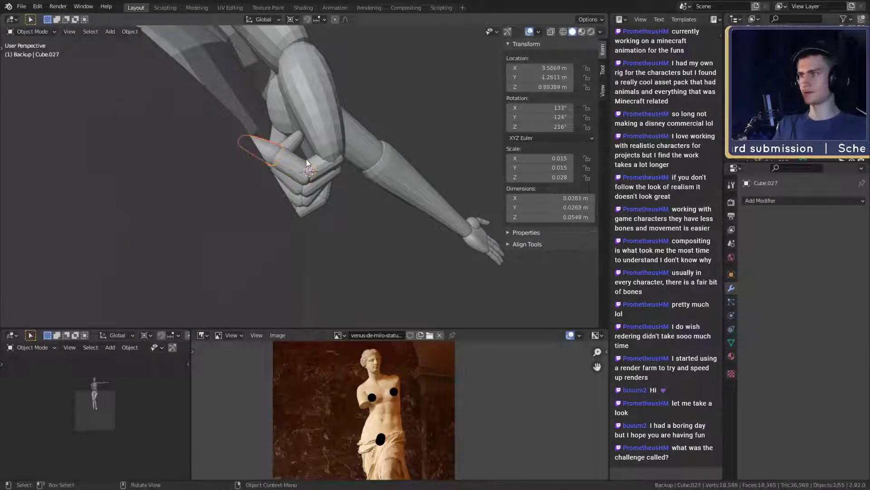
{"action": "mouse_move", "coordinate": [278, 151]}
{"action": "middle_mouse_down"}
{"action": "mouse_move", "coordinate": [324, 167]}
{"action": "mouse_move", "coordinate": [287, 162]}
{"action": "middle_mouse_up"}
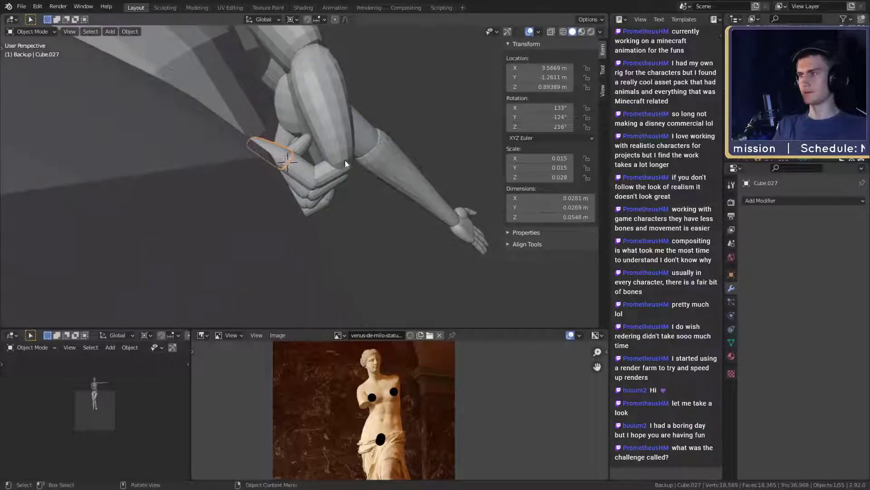
{"action": "middle_click_drag", "start_coordinate": [344, 160], "coordinate": [352, 161]}
{"action": "key", "text": "r"}
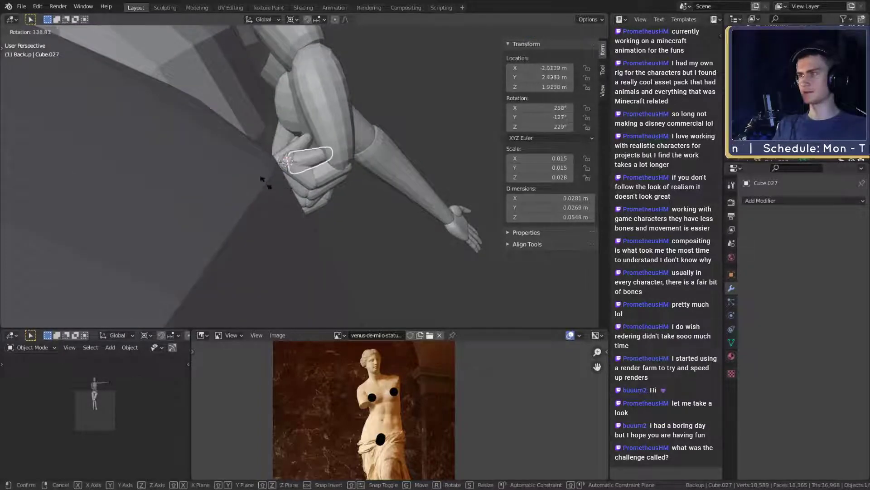
{"action": "left_click", "coordinate": [271, 183]}
{"action": "key", "text": "g"}
{"action": "left_click", "coordinate": [296, 185]}
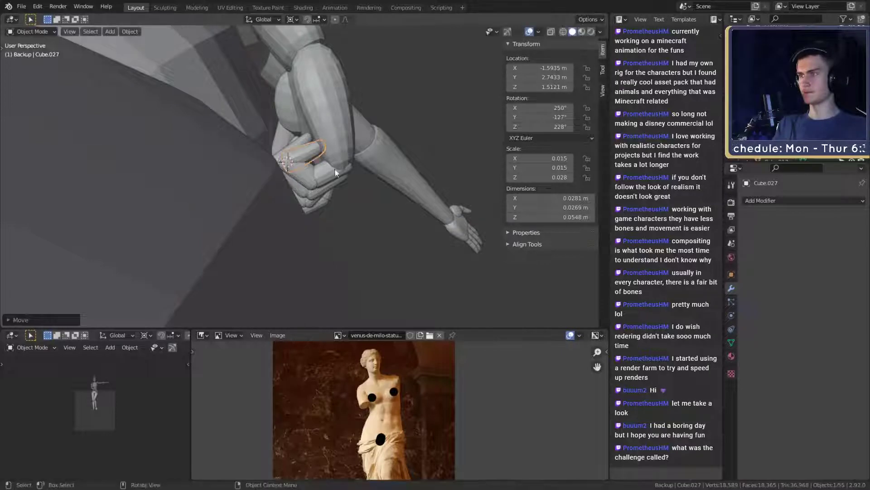
- Examine the curled right hand and the mannequin's overall pose from several angles and distances
{"action": "middle_click_drag", "start_coordinate": [334, 168], "coordinate": [327, 212]}
{"action": "scroll", "coordinate": [294, 200], "scroll_direction": "down", "scroll_amount": 4}
{"action": "scroll", "coordinate": [325, 194], "scroll_direction": "down", "scroll_amount": 5}
{"action": "scroll", "coordinate": [334, 215], "scroll_direction": "up", "scroll_amount": 5}
{"action": "scroll", "coordinate": [326, 211], "scroll_direction": "up", "scroll_amount": 3}
{"action": "middle_click_drag", "start_coordinate": [333, 254], "coordinate": [330, 214], "text": "shift"}
{"action": "scroll", "coordinate": [332, 220], "scroll_direction": "down", "scroll_amount": 3}
{"action": "scroll", "coordinate": [325, 186], "scroll_direction": "up", "scroll_amount": 3}
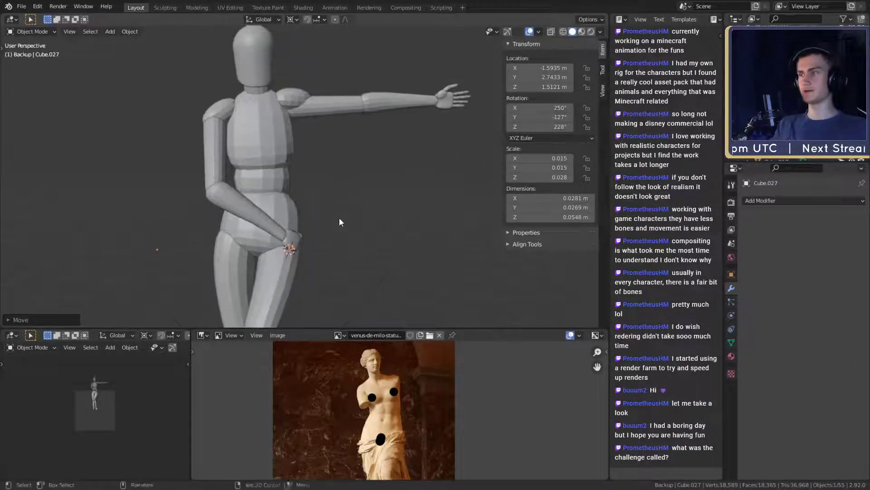
{"action": "middle_click_drag", "start_coordinate": [307, 170], "coordinate": [366, 177]}
{"action": "scroll", "coordinate": [262, 214], "scroll_direction": "down", "scroll_amount": 3}
{"action": "scroll", "coordinate": [348, 175], "scroll_direction": "up", "scroll_amount": 3}
{"action": "scroll", "coordinate": [343, 221], "scroll_direction": "up", "scroll_amount": 2}
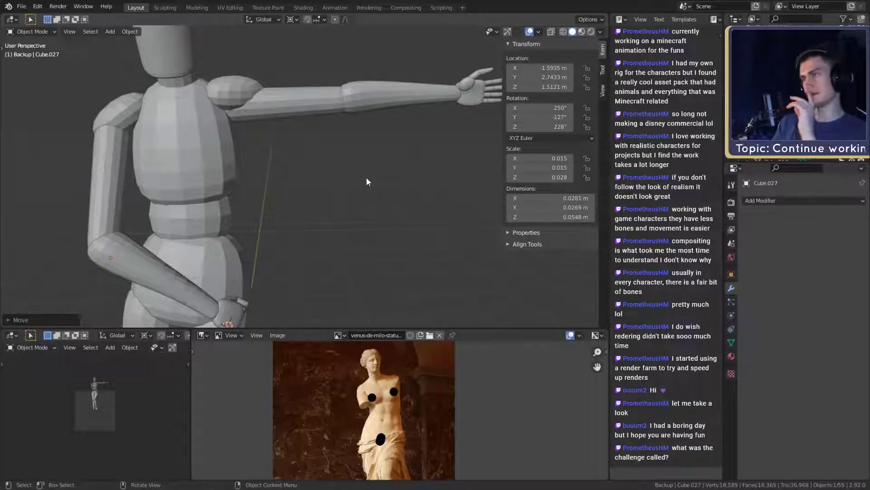
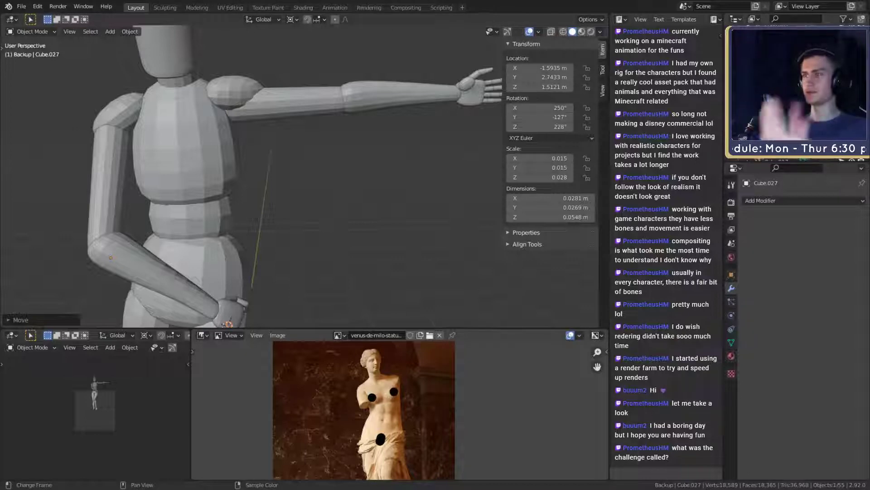
{"action": "scroll", "coordinate": [361, 241], "scroll_direction": "down", "scroll_amount": 5}
{"action": "scroll", "coordinate": [361, 240], "scroll_direction": "up", "scroll_amount": 2}
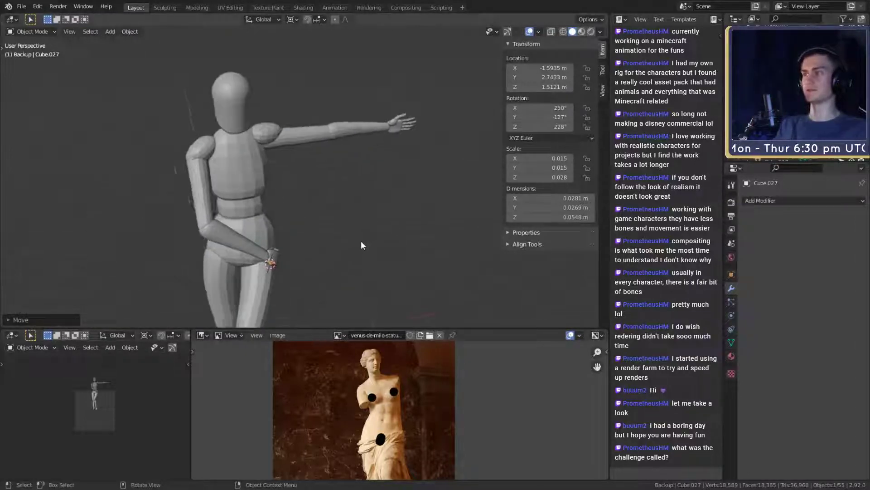
{"action": "mouse_move", "coordinate": [361, 240]}
{"action": "middle_mouse_down"}
{"action": "mouse_move", "coordinate": [357, 219]}
{"action": "mouse_move", "coordinate": [364, 243]}
{"action": "mouse_move", "coordinate": [358, 230]}
{"action": "mouse_move", "coordinate": [324, 218]}
{"action": "mouse_move", "coordinate": [358, 235]}
{"action": "mouse_move", "coordinate": [363, 223]}
{"action": "mouse_move", "coordinate": [347, 228]}
{"action": "mouse_move", "coordinate": [344, 216]}
{"action": "mouse_move", "coordinate": [353, 214]}
{"action": "mouse_move", "coordinate": [314, 205]}
{"action": "mouse_move", "coordinate": [351, 227]}
{"action": "middle_mouse_up"}
{"action": "scroll", "coordinate": [347, 232], "scroll_direction": "up", "scroll_amount": 2}
{"action": "scroll", "coordinate": [325, 219], "scroll_direction": "down", "scroll_amount": 5}
{"action": "scroll", "coordinate": [350, 250], "scroll_direction": "up", "scroll_amount": 3}
{"action": "scroll", "coordinate": [358, 236], "scroll_direction": "up", "scroll_amount": 1}
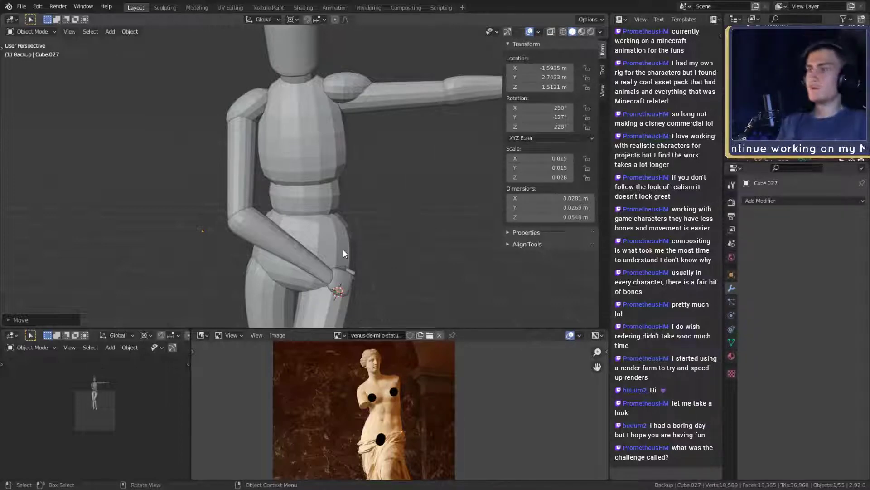
- Rotate the right upper arm slightly closer to the torso, pivoting about the shoulder joint
{"action": "middle_click_drag", "start_coordinate": [316, 249], "coordinate": [367, 228]}
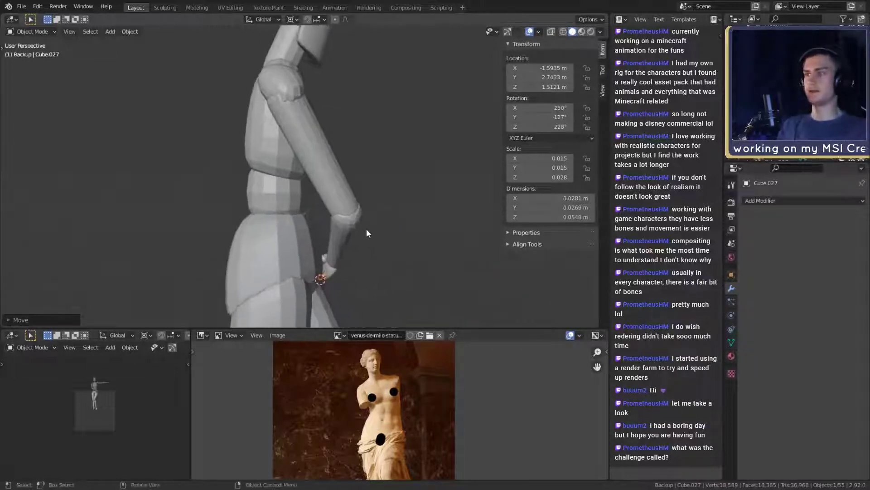
{"action": "left_click", "coordinate": [335, 203]}
{"action": "right_click", "coordinate": [282, 97], "text": "shift"}
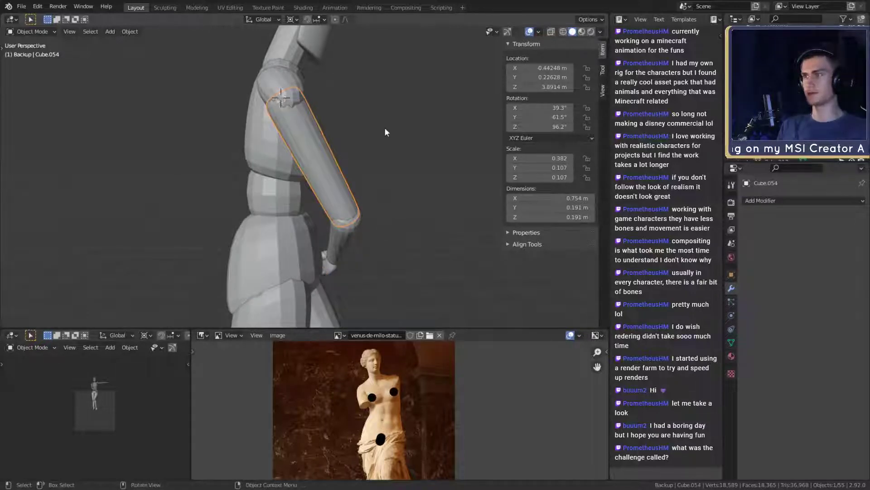
{"action": "key", "text": "r"}
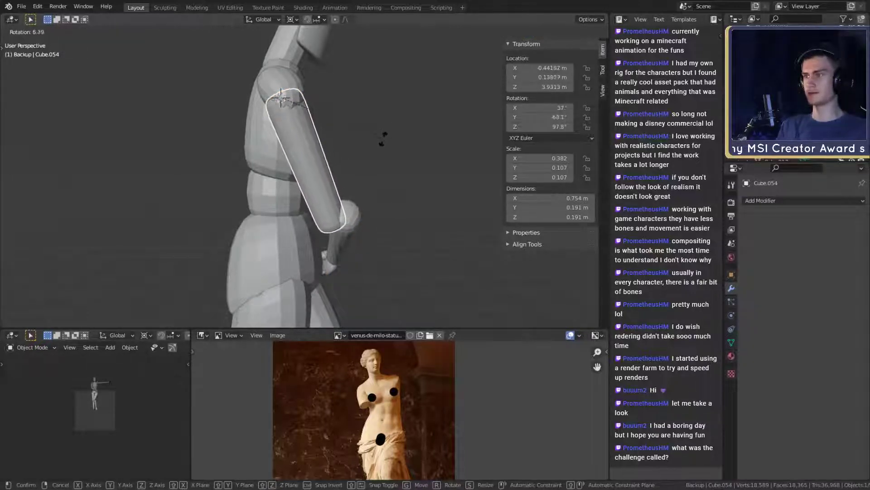
{"action": "left_click", "coordinate": [382, 141]}
- Rotate the right forearm about the wrist so its elbow end meets the upper arm again
{"action": "left_click", "coordinate": [347, 224]}
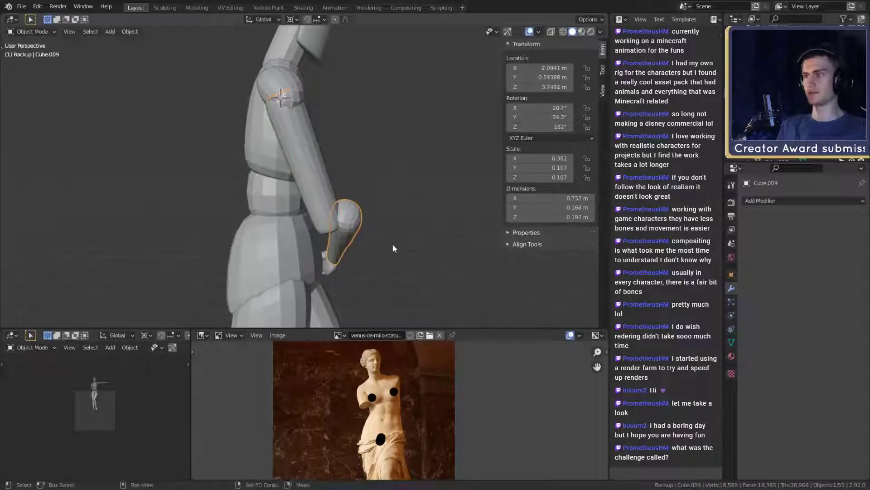
{"action": "middle_click_drag", "start_coordinate": [393, 244], "coordinate": [384, 209]}
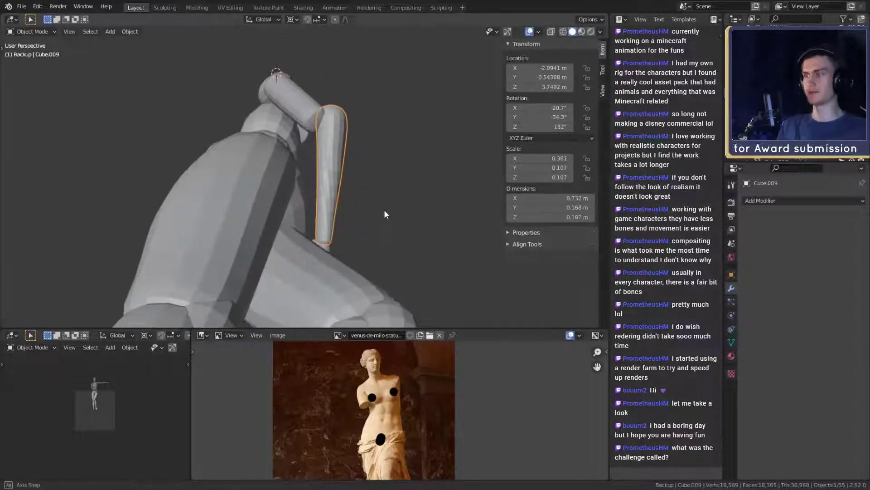
{"action": "right_click", "coordinate": [324, 241], "text": "shift"}
{"action": "middle_click_drag", "start_coordinate": [324, 242], "coordinate": [385, 238]}
{"action": "key", "text": "r"}
{"action": "left_click", "coordinate": [374, 179]}
{"action": "scroll", "coordinate": [393, 254], "scroll_direction": "down", "scroll_amount": 3}
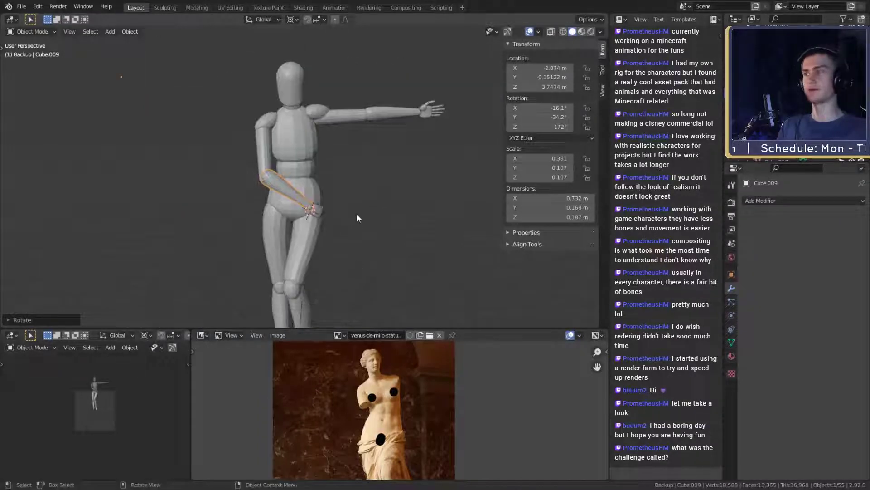
{"action": "left_click", "coordinate": [356, 213]}
- Compare the mannequin's pose from near and far with the Venus de Milo reference image
{"action": "scroll", "coordinate": [366, 202], "scroll_direction": "up", "scroll_amount": 2}
{"action": "middle_click_drag", "start_coordinate": [366, 202], "coordinate": [343, 266]}
{"action": "scroll", "coordinate": [357, 224], "scroll_direction": "down", "scroll_amount": 5}
{"action": "scroll", "coordinate": [361, 228], "scroll_direction": "up", "scroll_amount": 4}
{"action": "scroll", "coordinate": [343, 267], "scroll_direction": "down", "scroll_amount": 2}
{"action": "scroll", "coordinate": [346, 248], "scroll_direction": "up", "scroll_amount": 2}
{"action": "middle_click_drag", "start_coordinate": [351, 231], "coordinate": [351, 209]}
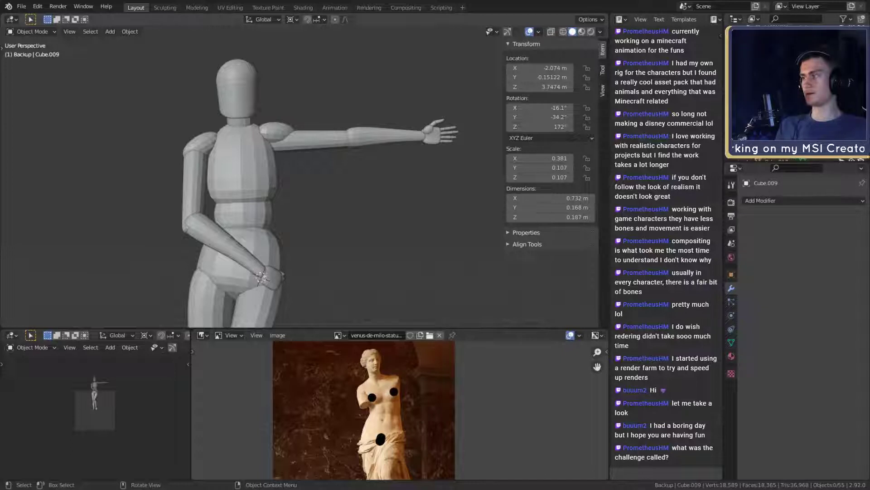
{"action": "scroll", "coordinate": [408, 431], "scroll_direction": "up", "scroll_amount": 7}
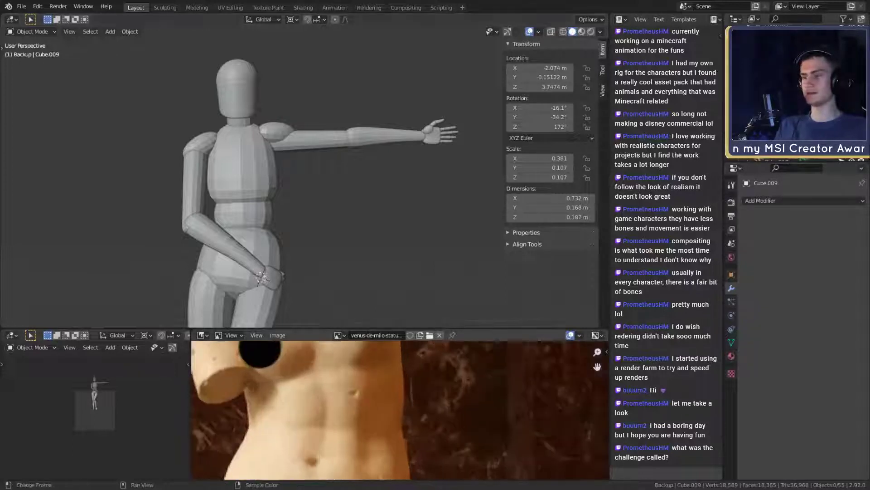
{"action": "scroll", "coordinate": [411, 438], "scroll_direction": "down", "scroll_amount": 6}
{"action": "scroll", "coordinate": [412, 396], "scroll_direction": "down", "scroll_amount": 3}
{"action": "middle_click_drag", "start_coordinate": [411, 436], "coordinate": [417, 408]}
{"action": "scroll", "coordinate": [421, 412], "scroll_direction": "up", "scroll_amount": 3}
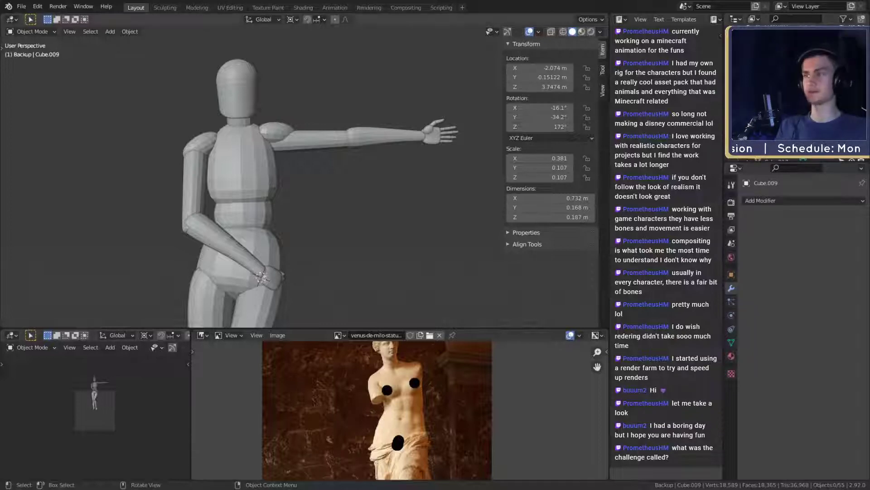
- Rotate the whole left arm, from shoulder to fingers, downward by about 60° around the shoulder joint and shift it slightly lower
{"action": "scroll", "coordinate": [383, 205], "scroll_direction": "up", "scroll_amount": 4}
{"action": "middle_click_drag", "start_coordinate": [357, 204], "coordinate": [275, 169]}
{"action": "right_click", "coordinate": [262, 159], "text": "shift"}
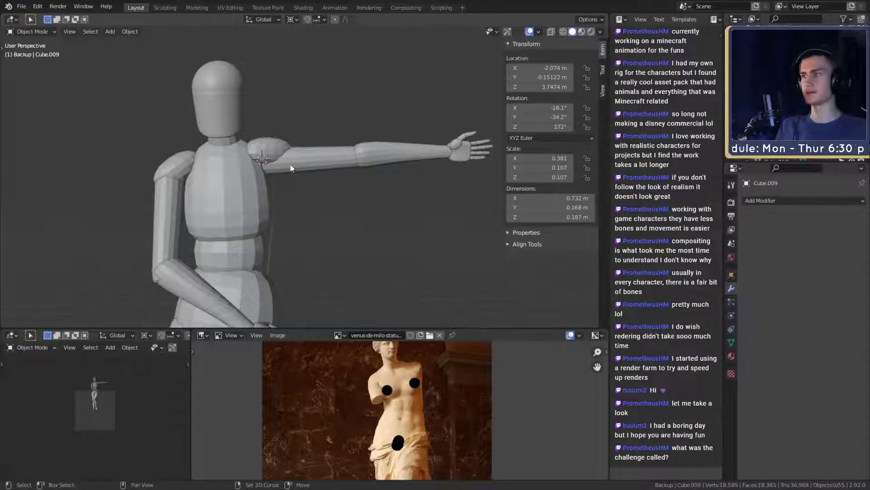
{"action": "left_click", "coordinate": [283, 153]}
{"action": "left_click", "coordinate": [363, 155], "text": "shift"}
{"action": "left_click", "coordinate": [336, 159], "text": "shift"}
{"action": "middle_click_drag", "start_coordinate": [395, 187], "coordinate": [327, 183], "text": "shift"}
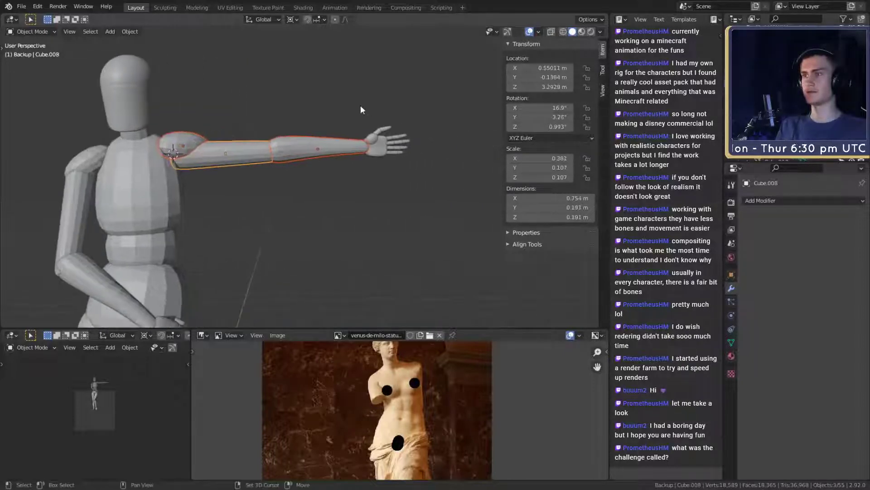
{"action": "left_click_drag", "start_coordinate": [360, 105], "coordinate": [429, 190], "text": "shift"}
{"action": "scroll", "coordinate": [430, 209], "scroll_direction": "down", "scroll_amount": 2}
{"action": "middle_click_drag", "start_coordinate": [347, 219], "coordinate": [410, 206], "text": "shift"}
{"action": "scroll", "coordinate": [385, 210], "scroll_direction": "down", "scroll_amount": 2}
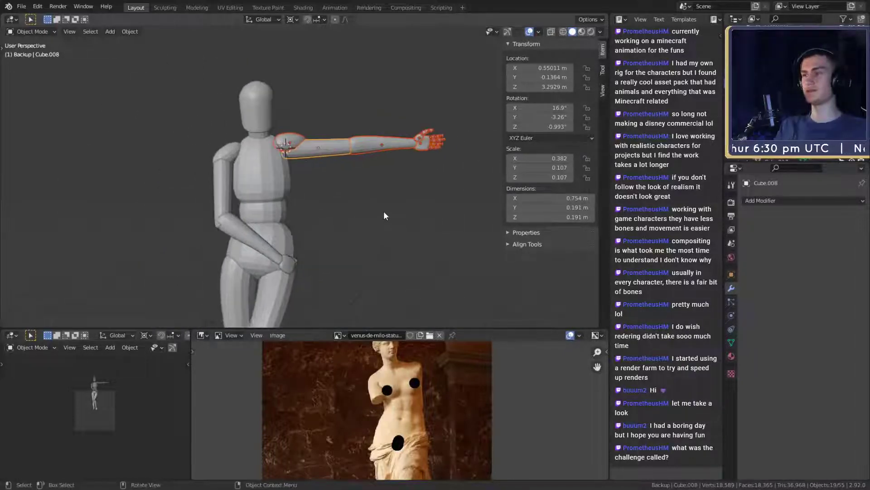
{"action": "scroll", "coordinate": [384, 211], "scroll_direction": "up", "scroll_amount": 2}
{"action": "key", "text": "r"}
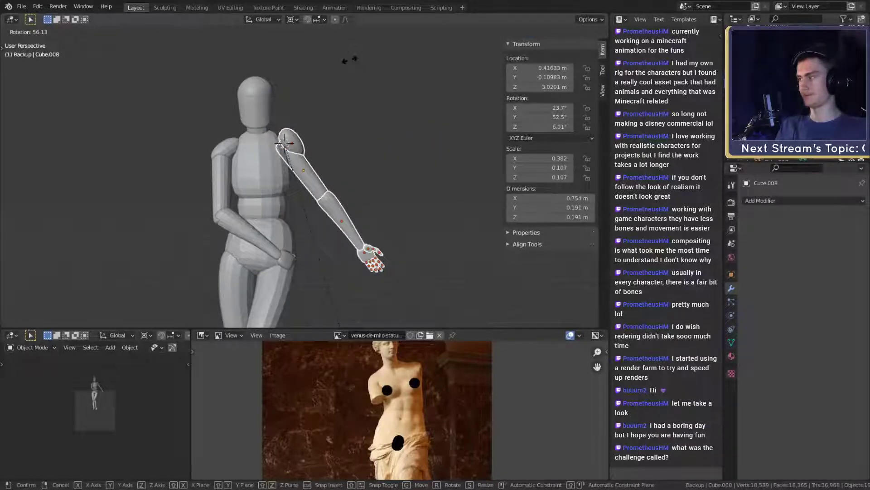
{"action": "left_click", "coordinate": [368, 91]}
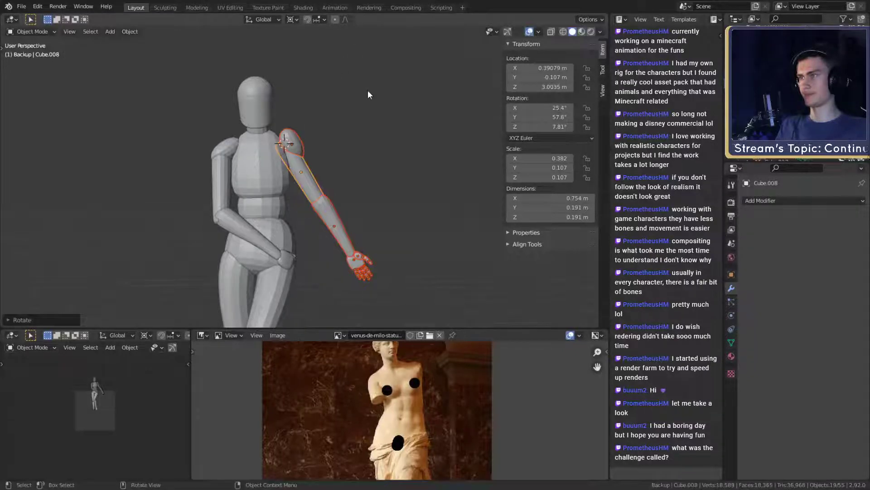
{"action": "key", "text": "g"}
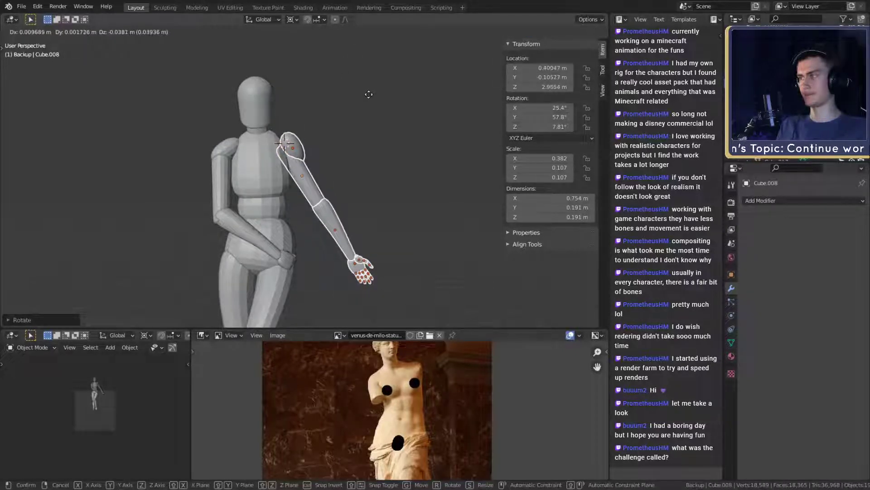
{"action": "left_click", "coordinate": [369, 98]}
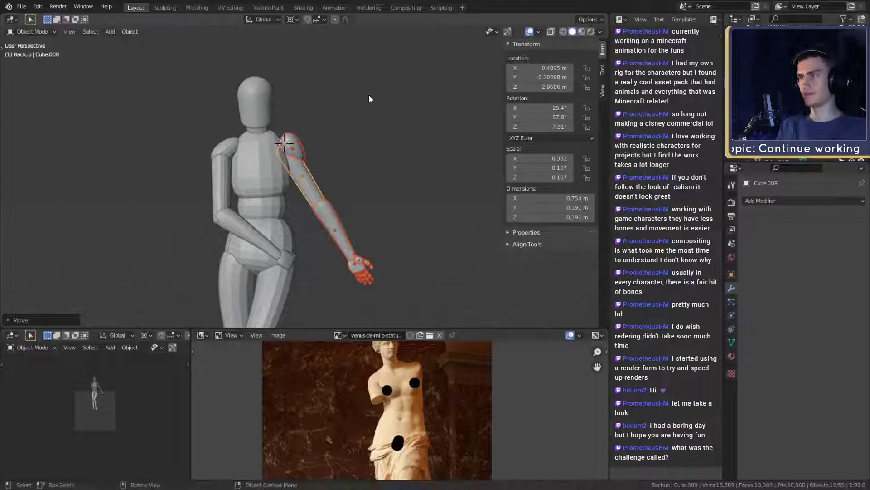
- Rotate the left shoulder segment and move it to fit between the torso and the lowered upper arm
{"action": "left_click", "coordinate": [299, 144]}
{"action": "key", "text": "r"}
{"action": "left_click", "coordinate": [344, 99]}
{"action": "key", "text": "g"}
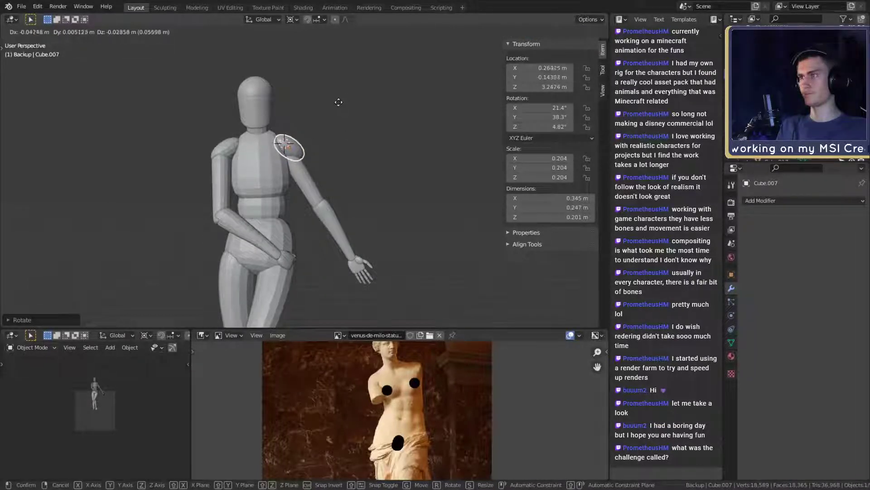
{"action": "left_click", "coordinate": [340, 116]}
- Select the whole left arm from shoulder to fingers and swing it forward by about 23° around the shoulder joint
{"action": "middle_click_drag", "start_coordinate": [341, 122], "coordinate": [309, 213]}
{"action": "left_click", "coordinate": [296, 212], "text": "shift"}
{"action": "left_click", "coordinate": [311, 250], "text": "shift"}
{"action": "middle_click_drag", "start_coordinate": [328, 264], "coordinate": [415, 163]}
{"action": "key", "text": "c"}
{"action": "left_click_drag", "start_coordinate": [358, 236], "coordinate": [341, 244]}
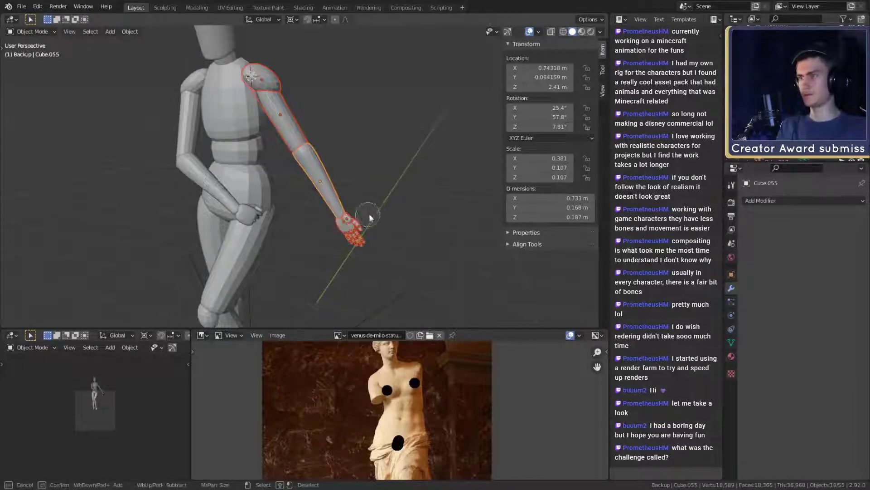
{"action": "right_click", "coordinate": [369, 213]}
{"action": "middle_click_drag", "start_coordinate": [395, 158], "coordinate": [347, 145]}
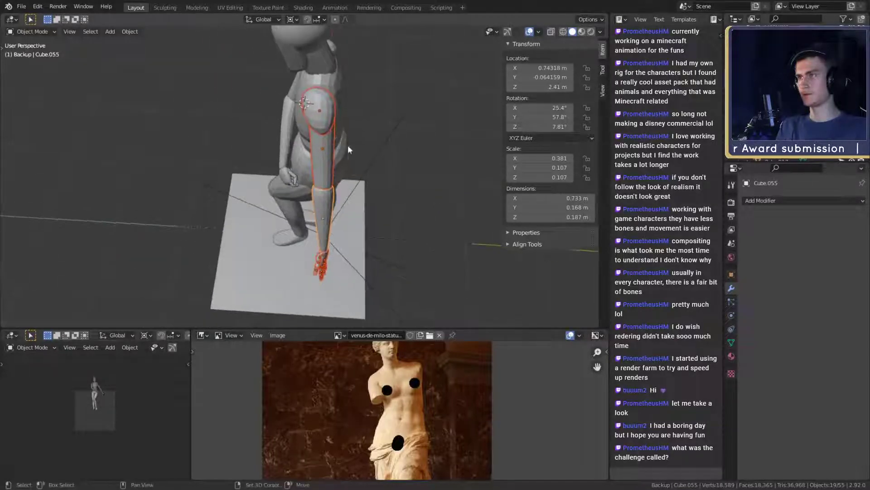
{"action": "middle_click_drag", "start_coordinate": [319, 95], "coordinate": [363, 107]}
{"action": "key", "text": "r"}
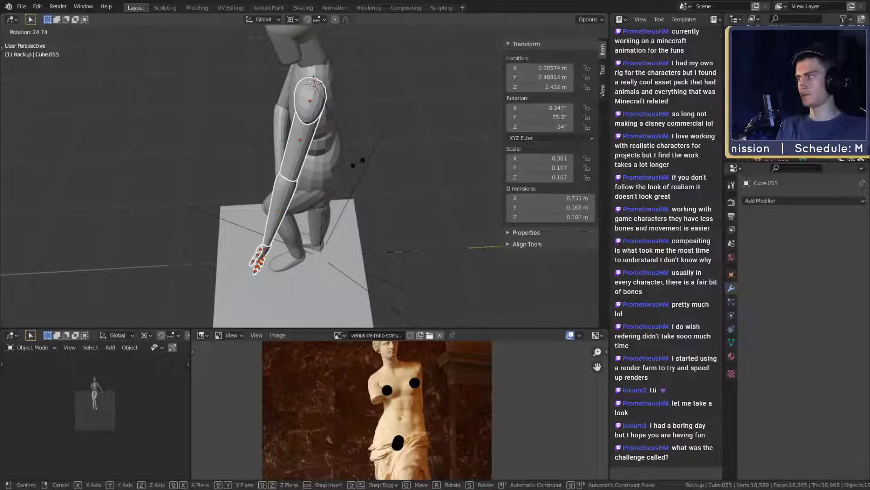
{"action": "left_click", "coordinate": [350, 146]}
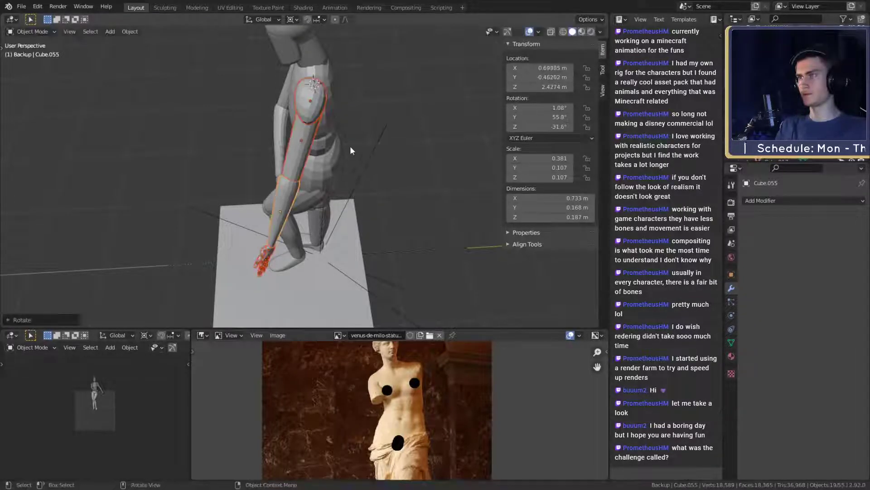
- Exclude the shoulder and upper arm, and bend the left forearm and hand up at the elbow toward the chest
{"action": "middle_click_drag", "start_coordinate": [350, 146], "coordinate": [312, 183]}
{"action": "key", "text": "c"}
{"action": "key", "text": "Escape"}
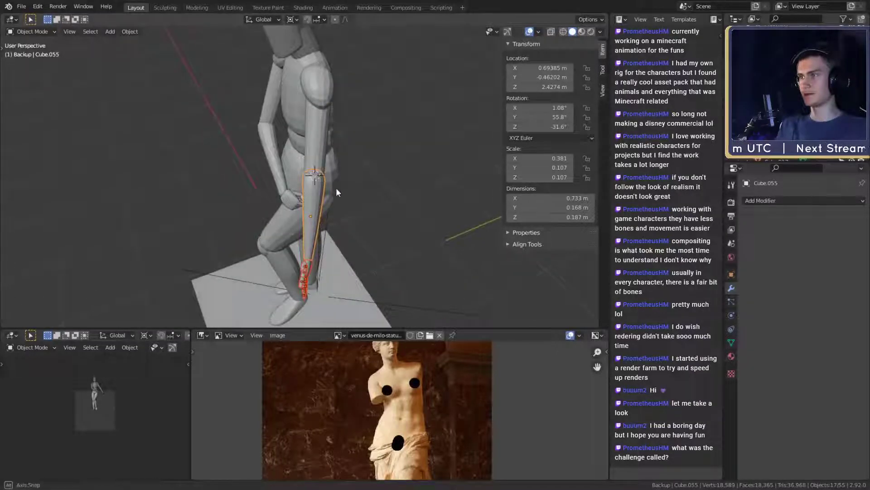
{"action": "key", "text": "r"}
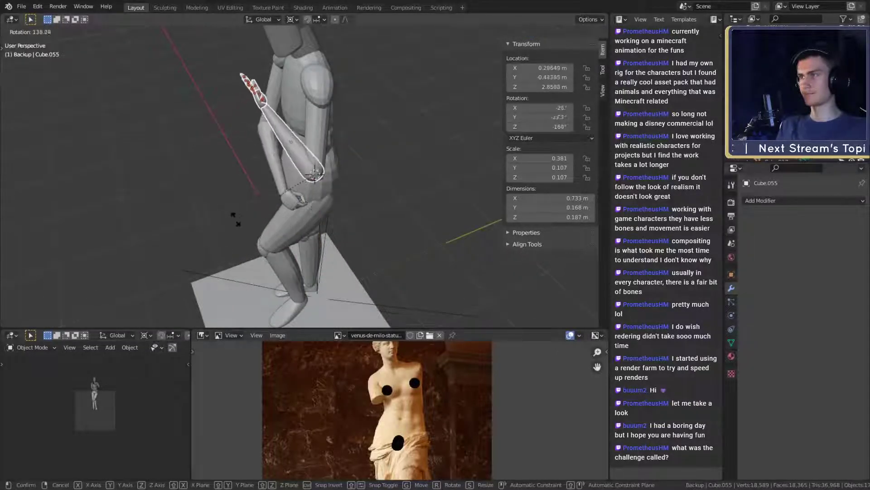
{"action": "left_click", "coordinate": [197, 219]}
- Rotate the left forearm and hand around the elbow from two other viewing angles so the hand crosses in front of the chest
{"action": "middle_click_drag", "start_coordinate": [198, 218], "coordinate": [398, 210]}
{"action": "key", "text": "r"}
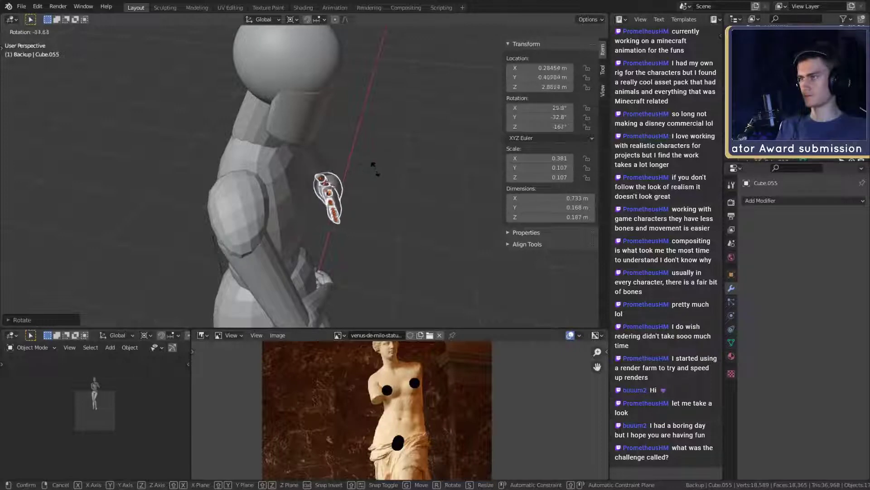
{"action": "left_click", "coordinate": [375, 177]}
{"action": "mouse_move", "coordinate": [375, 177]}
{"action": "middle_mouse_down"}
{"action": "mouse_move", "coordinate": [384, 191]}
{"action": "mouse_move", "coordinate": [323, 175]}
{"action": "mouse_move", "coordinate": [383, 179]}
{"action": "middle_mouse_up"}
{"action": "key", "text": "r"}
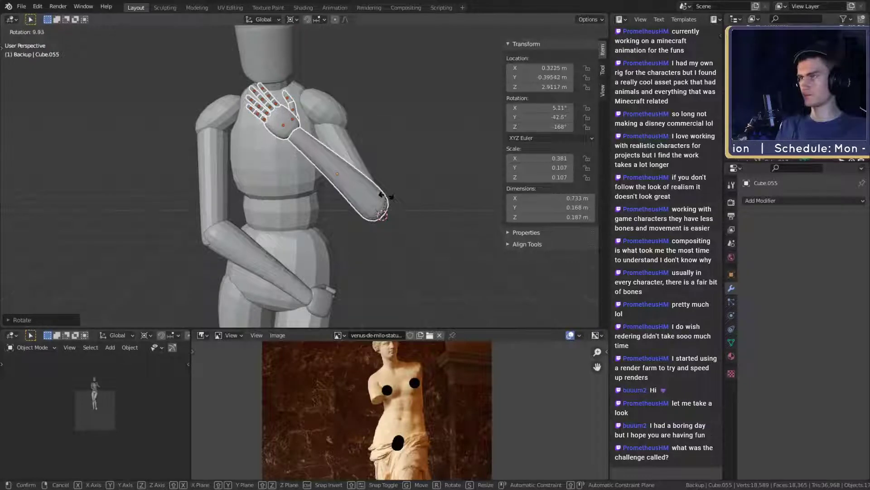
{"action": "left_click", "coordinate": [386, 195]}
{"action": "middle_click_drag", "start_coordinate": [387, 195], "coordinate": [335, 174]}
- Move the left forearm and hand so the elbow end meets the upper arm, and tilt them slightly further upward
{"action": "middle_click_drag", "start_coordinate": [334, 176], "coordinate": [401, 171]}
{"action": "key", "text": "g"}
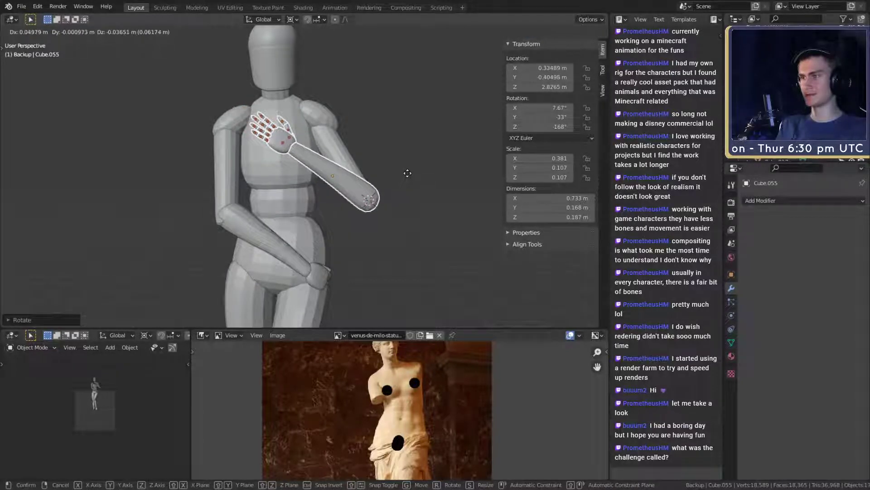
{"action": "left_click", "coordinate": [408, 174]}
{"action": "middle_click_drag", "start_coordinate": [407, 174], "coordinate": [432, 163]}
{"action": "key", "text": "g"}
{"action": "left_click", "coordinate": [420, 170]}
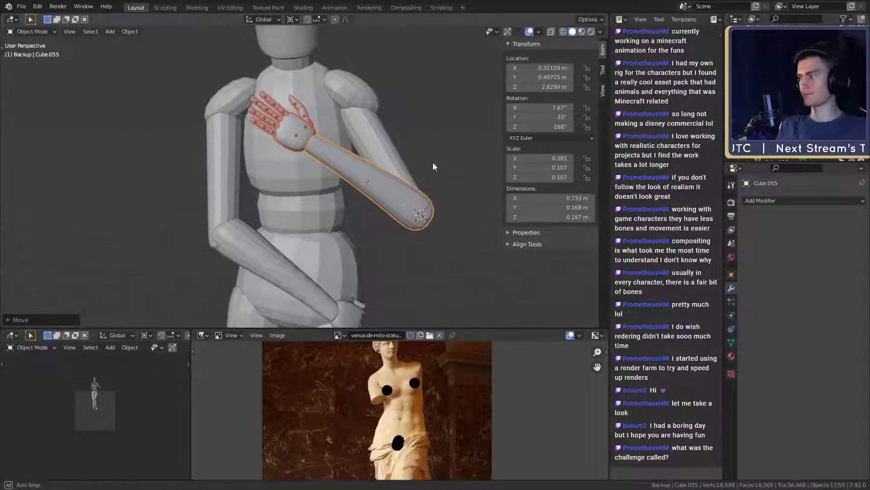
{"action": "key", "text": "r"}
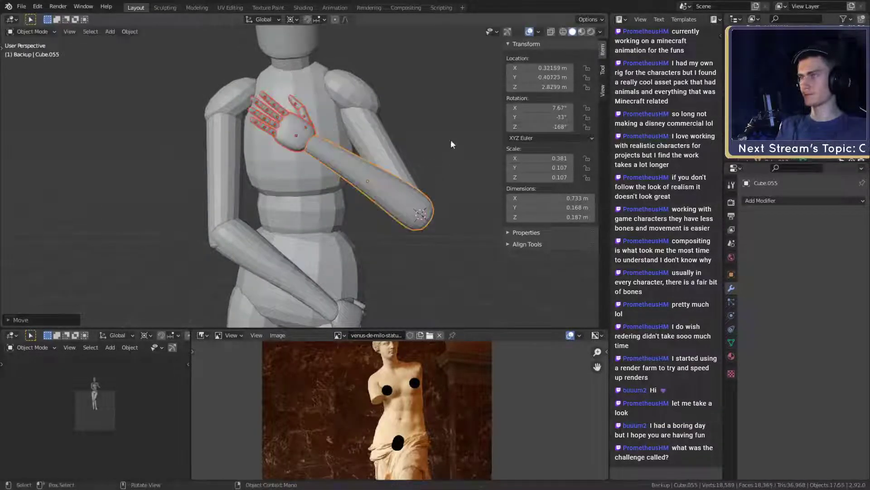
{"action": "left_click", "coordinate": [458, 147]}
- Rotate only the left hand and fingers around the wrist, tilting them sideways across the chest and turning them about 34° toward the torso
{"action": "scroll", "coordinate": [423, 140], "scroll_direction": "up", "scroll_amount": 2}
{"action": "mouse_move", "coordinate": [410, 134]}
{"action": "middle_mouse_down", "text": "shift"}
{"action": "mouse_move", "coordinate": [424, 147]}
{"action": "mouse_move", "coordinate": [409, 149]}
{"action": "middle_mouse_up", "text": "shift"}
{"action": "middle_click_drag", "start_coordinate": [354, 151], "coordinate": [338, 143], "text": "shift"}
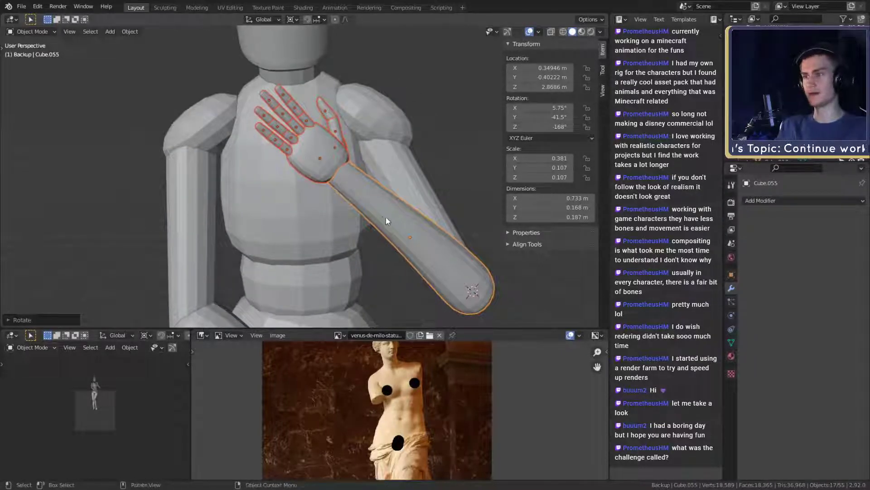
{"action": "left_click", "coordinate": [399, 233], "text": "shift"}
{"action": "left_click", "coordinate": [390, 239], "text": "shift"}
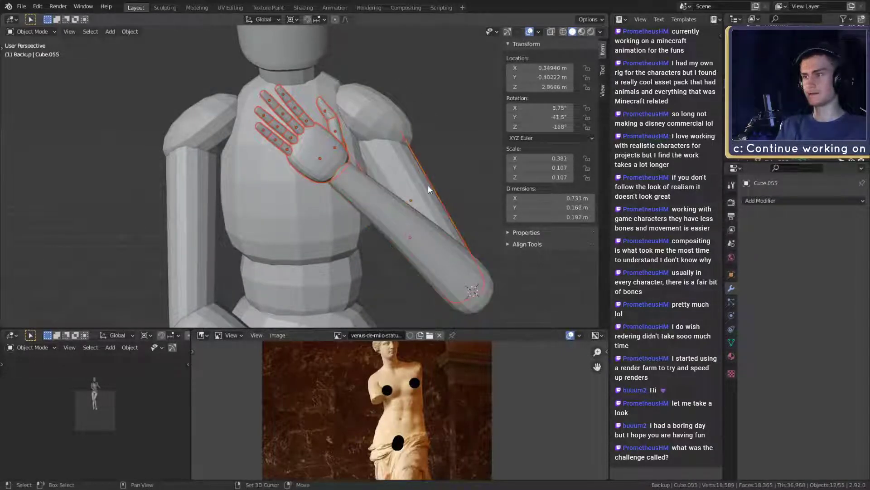
{"action": "left_click", "coordinate": [427, 185], "text": "shift"}
{"action": "left_click", "coordinate": [429, 194], "text": "shift"}
{"action": "key", "text": "r"}
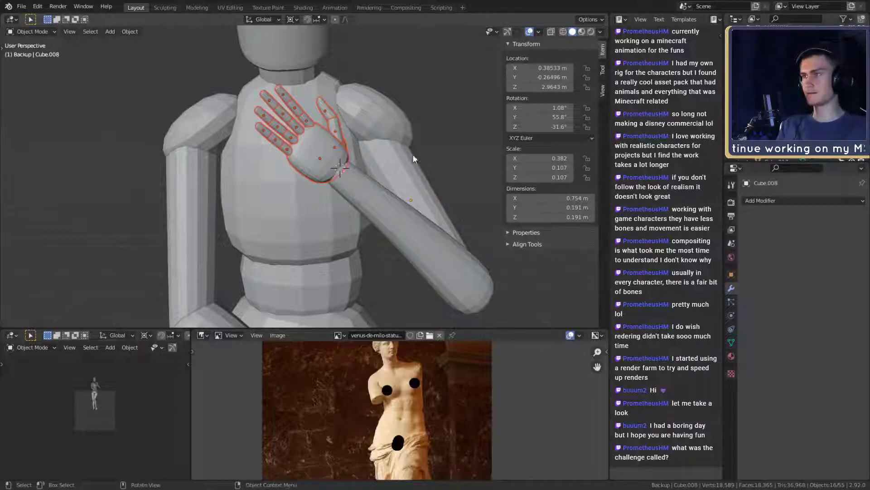
{"action": "left_click", "coordinate": [403, 117]}
{"action": "middle_click_drag", "start_coordinate": [404, 117], "coordinate": [462, 171]}
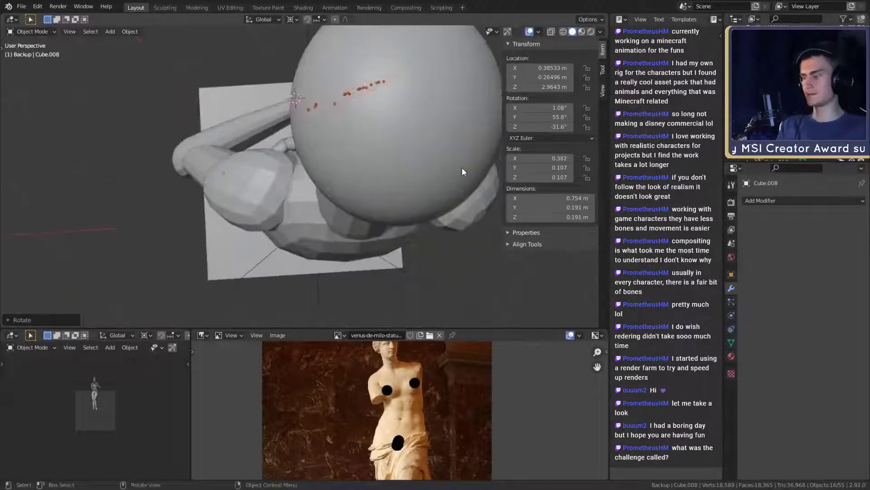
{"action": "key", "text": "r"}
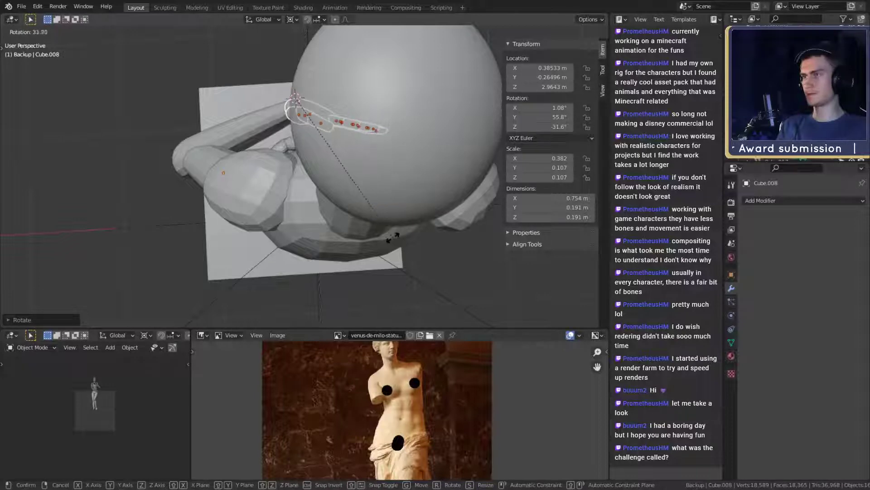
{"action": "left_click", "coordinate": [388, 239]}
- Rotate the left thumb's tip segment about its joint
{"action": "middle_click_drag", "start_coordinate": [388, 239], "coordinate": [241, 195]}
{"action": "left_click", "coordinate": [233, 186]}
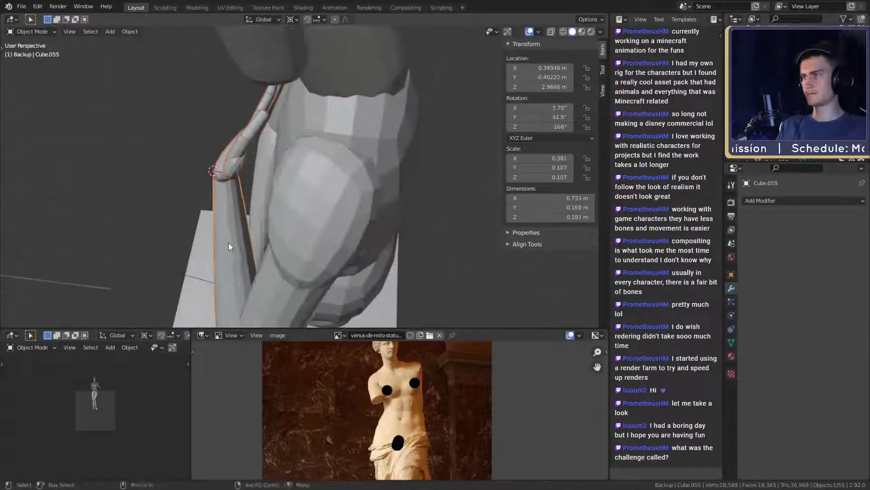
{"action": "left_click", "coordinate": [229, 247]}
{"action": "middle_click_drag", "start_coordinate": [229, 247], "coordinate": [377, 170]}
{"action": "scroll", "coordinate": [377, 167], "scroll_direction": "up", "scroll_amount": 3}
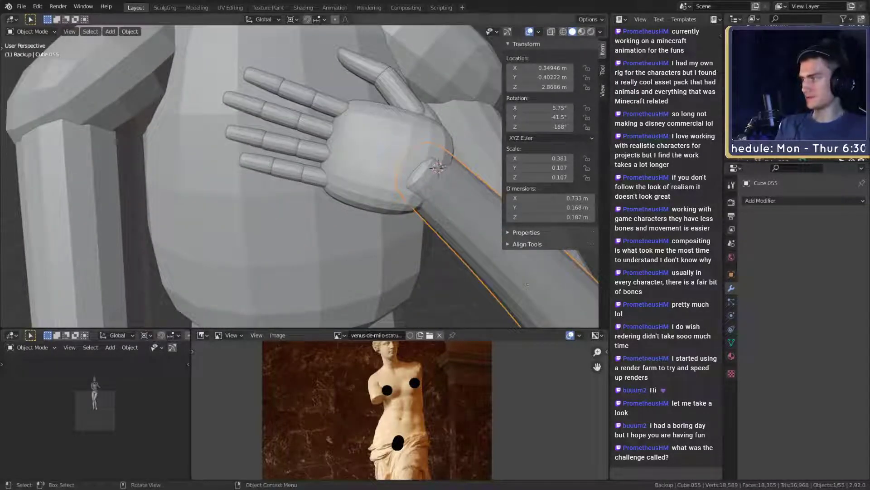
{"action": "middle_click_drag", "start_coordinate": [299, 141], "coordinate": [295, 203]}
{"action": "left_click", "coordinate": [367, 149]}
{"action": "key", "text": "r"}
{"action": "left_click", "coordinate": [398, 167]}
- Rotate all the left thumb segments away from the fingers toward the torso and nudge the thumb into place on the palm
{"action": "scroll", "coordinate": [292, 191], "scroll_direction": "up", "scroll_amount": 3}
{"action": "left_click", "coordinate": [254, 199], "text": "shift"}
{"action": "left_click", "coordinate": [269, 162], "text": "shift"}
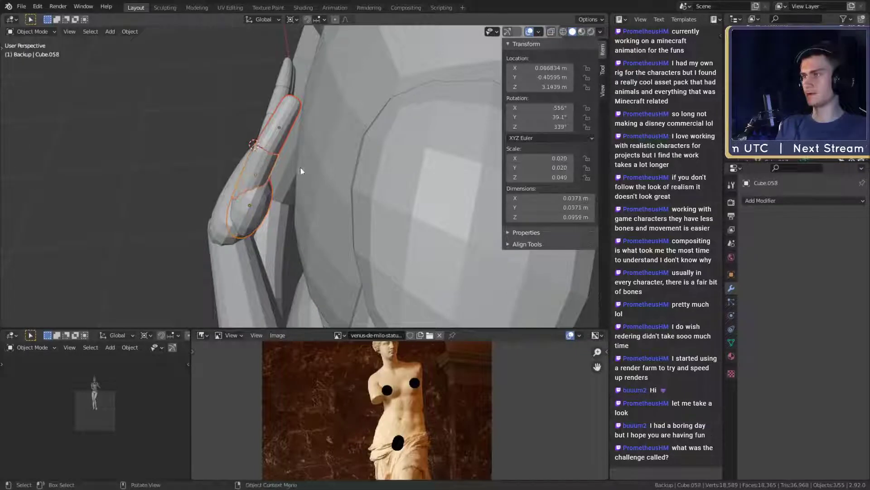
{"action": "middle_click_drag", "start_coordinate": [300, 167], "coordinate": [332, 119]}
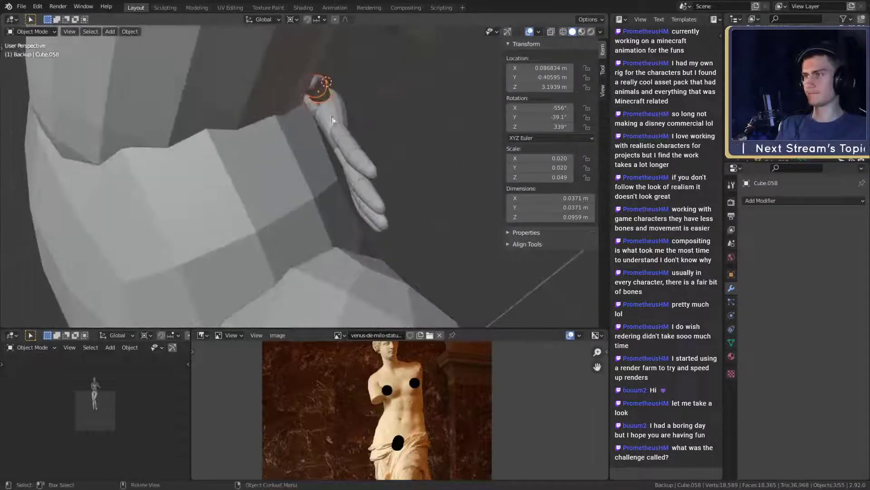
{"action": "key", "text": "r"}
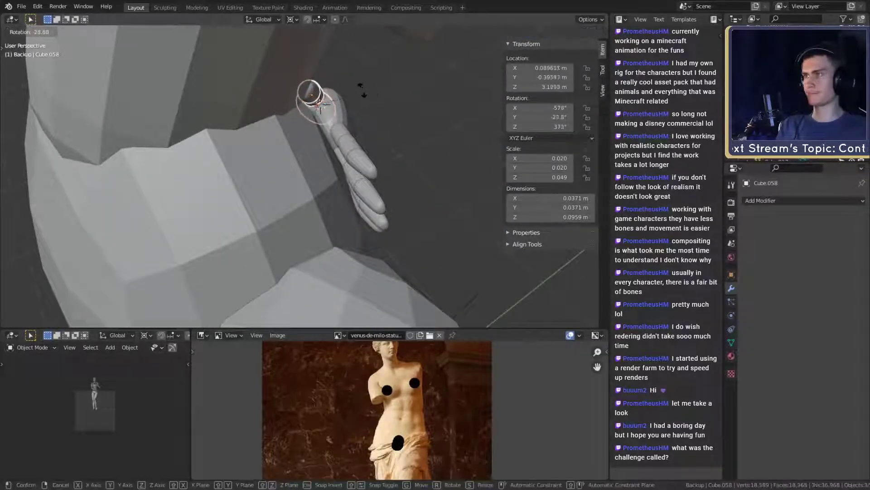
{"action": "left_click", "coordinate": [403, 108]}
{"action": "middle_click_drag", "start_coordinate": [403, 108], "coordinate": [153, 132]}
{"action": "key", "text": "r"}
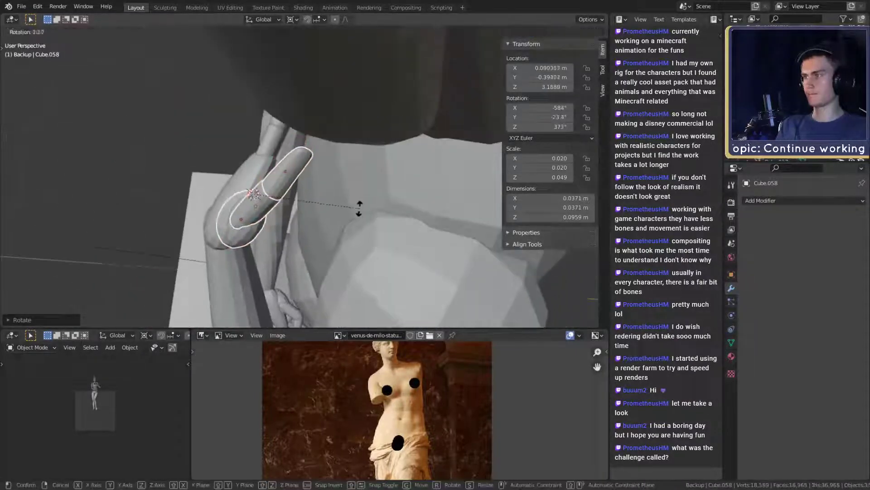
{"action": "left_click", "coordinate": [359, 212]}
{"action": "key", "text": "g"}
{"action": "left_click", "coordinate": [358, 214]}
- Set the transform pivot to Median Point and twist the left thumb's tip segment around its local Z axis
{"action": "middle_click_drag", "start_coordinate": [286, 203], "coordinate": [386, 172]}
{"action": "left_click", "coordinate": [314, 154]}
{"action": "key", "text": "r"}
{"action": "key", "text": "z"}
{"action": "key", "text": "z"}
{"action": "right_click", "coordinate": [385, 156]}
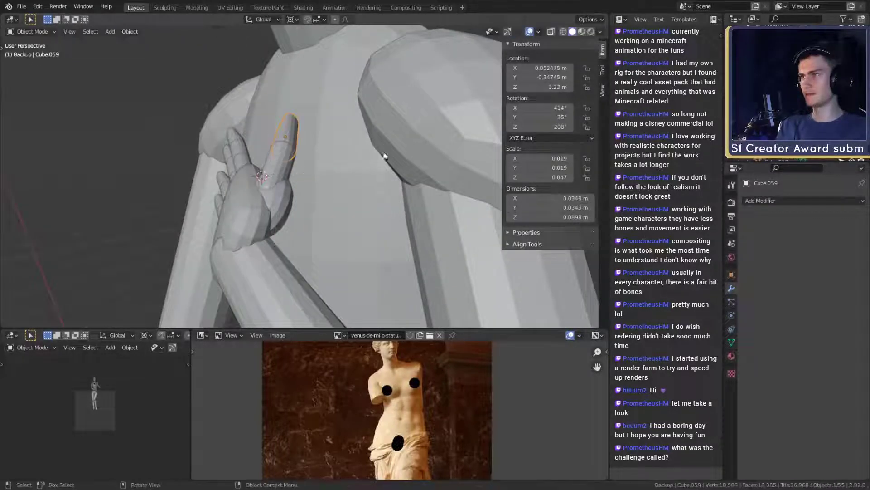
{"action": "left_click", "coordinate": [295, 18]}
{"action": "left_click", "coordinate": [315, 61]}
{"action": "key", "text": "r"}
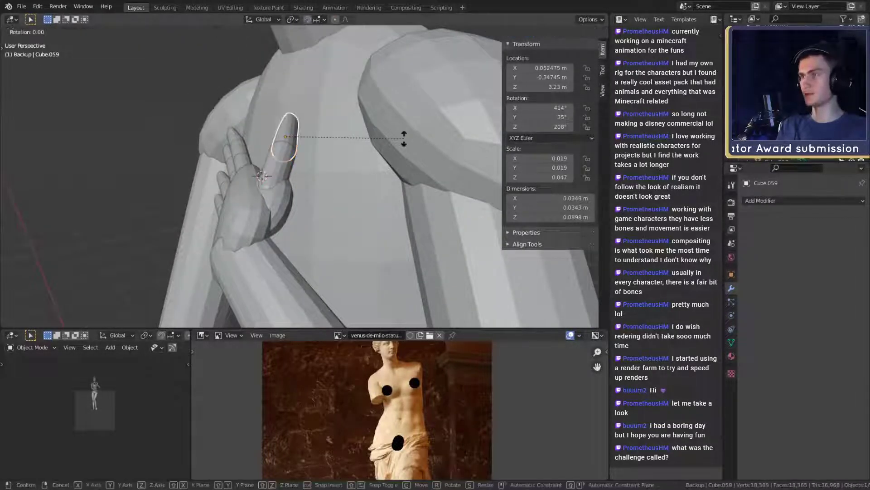
{"action": "key", "text": "z"}
{"action": "key", "text": "z"}
{"action": "left_click", "coordinate": [393, 101]}
{"action": "middle_click_drag", "start_coordinate": [393, 101], "coordinate": [389, 189]}
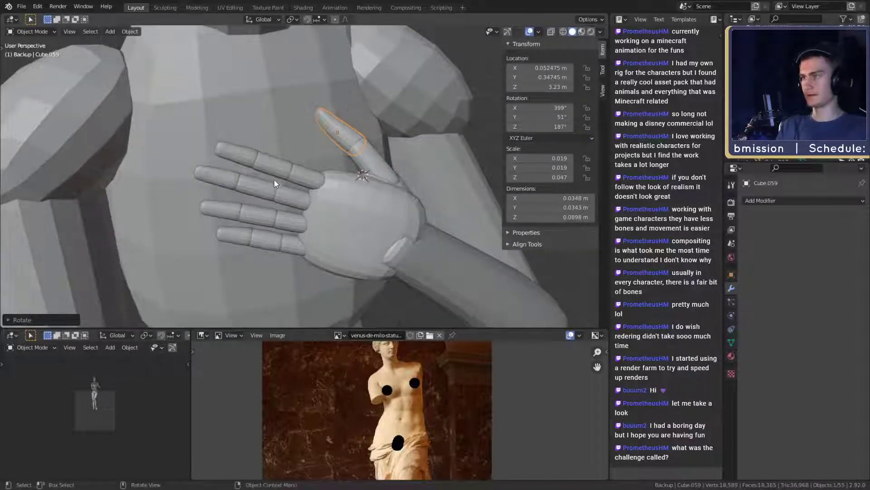
{"action": "middle_click_drag", "start_coordinate": [274, 183], "coordinate": [276, 70]}
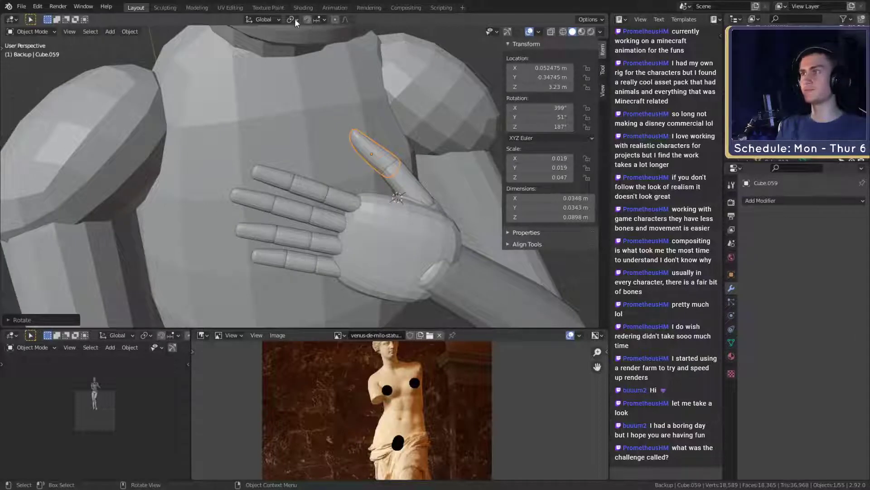
{"action": "middle_click_drag", "start_coordinate": [367, 198], "coordinate": [338, 168]}
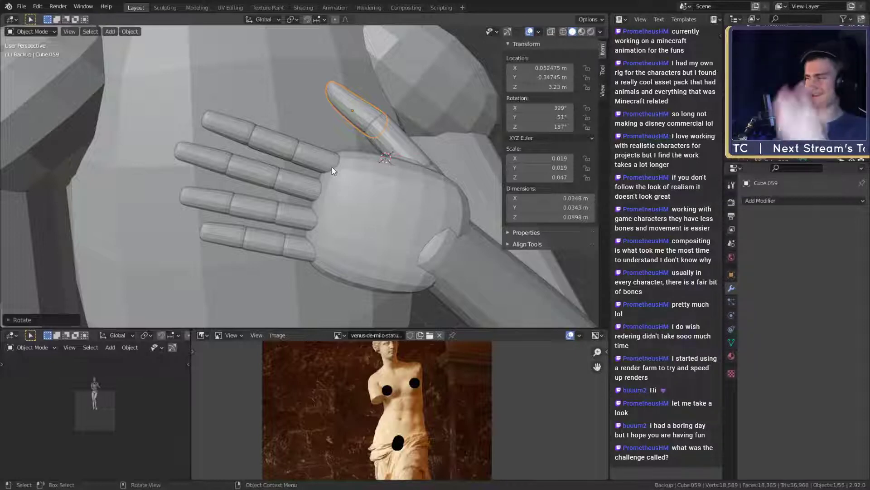
{"action": "middle_click_drag", "start_coordinate": [332, 170], "coordinate": [334, 175]}
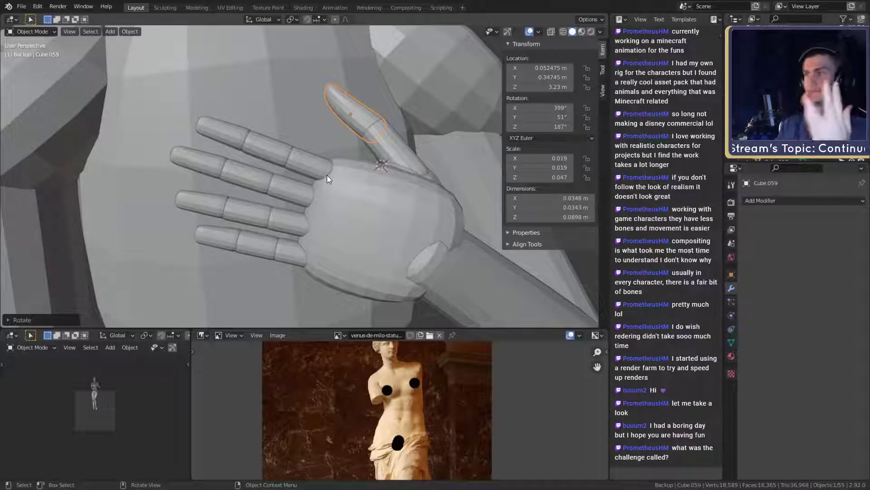
{"action": "middle_click_drag", "start_coordinate": [327, 175], "coordinate": [355, 187]}
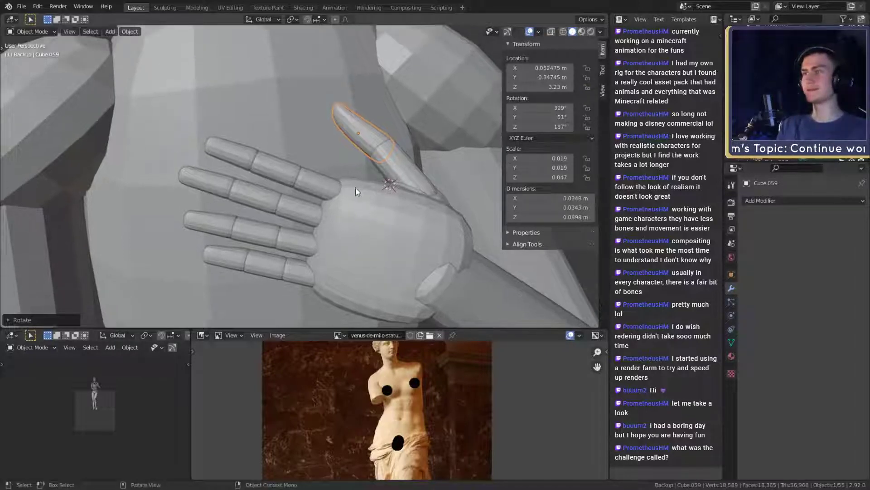
- With the 3D Cursor pivot placed at the knuckle, spread the whole left index finger about 12° toward the thumb and adjust its side tilt
{"action": "left_click", "coordinate": [313, 183]}
{"action": "left_click", "coordinate": [246, 153], "text": "shift"}
{"action": "middle_click_drag", "start_coordinate": [246, 152], "coordinate": [301, 162]}
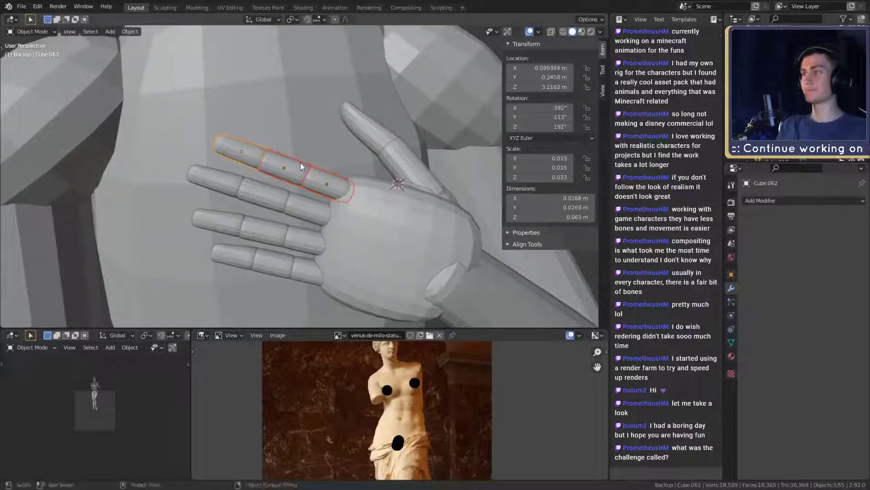
{"action": "left_click", "coordinate": [292, 20]}
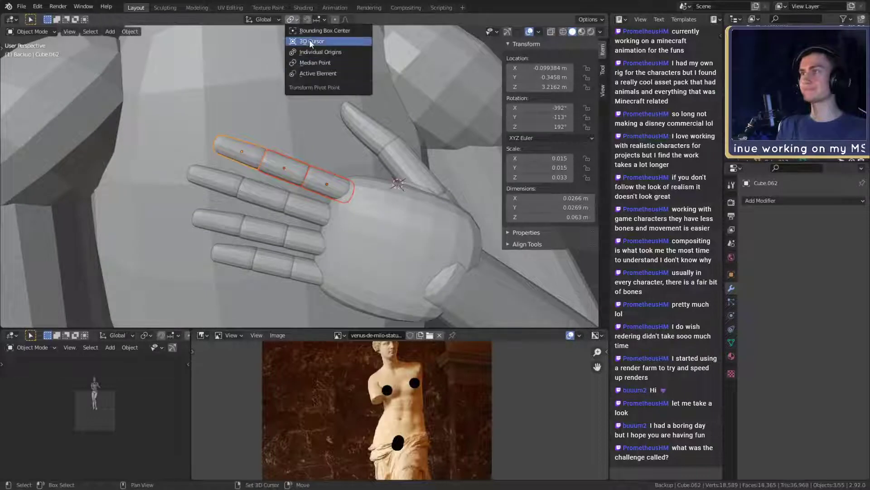
{"action": "left_click", "coordinate": [311, 41]}
{"action": "right_click", "coordinate": [350, 194], "text": "shift"}
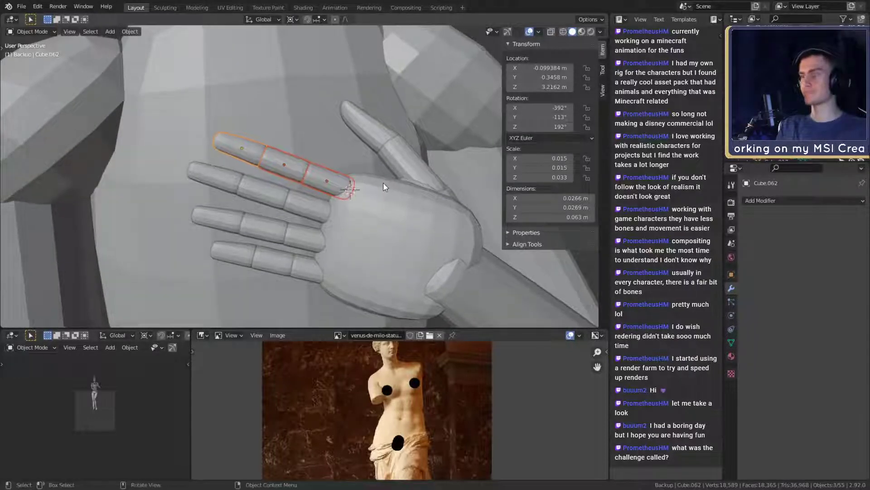
{"action": "key", "text": "r"}
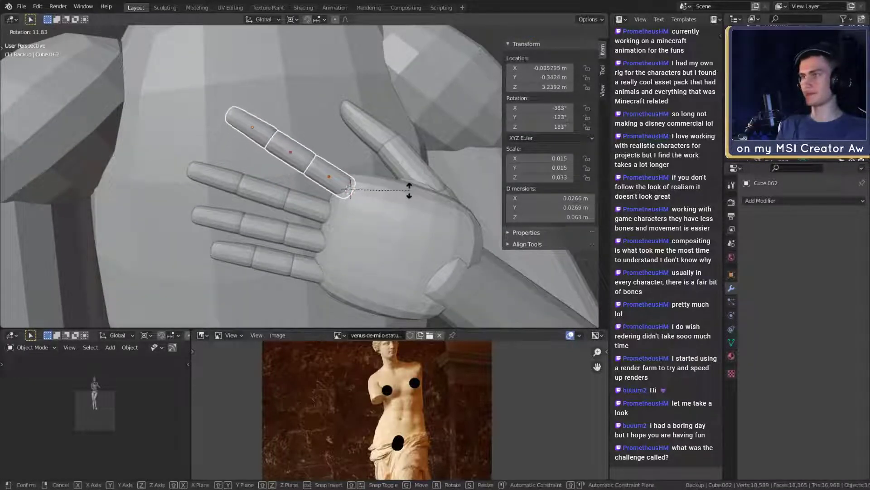
{"action": "left_click", "coordinate": [411, 188]}
{"action": "middle_click_drag", "start_coordinate": [411, 188], "coordinate": [324, 184]}
{"action": "key", "text": "r"}
{"action": "left_click", "coordinate": [332, 177]}
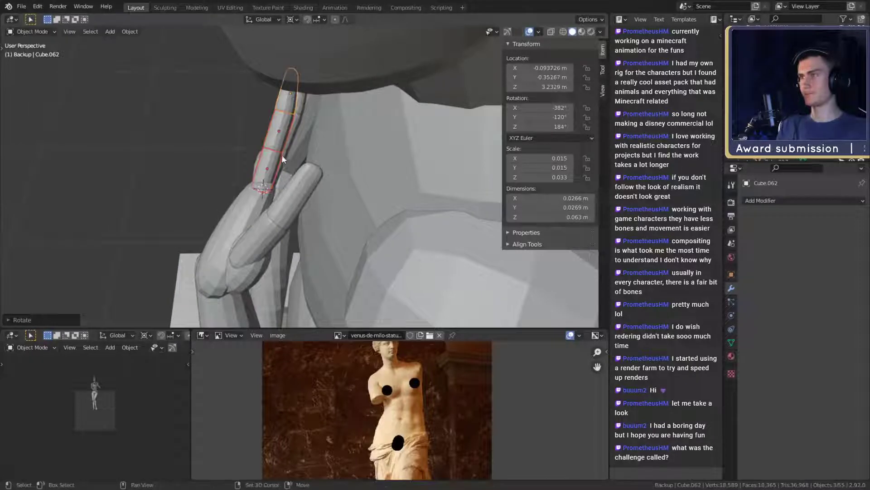
- Bend the left index finger's outer two segments about 35° toward the thumb, pivoting at the finger's middle joint
{"action": "right_click", "coordinate": [274, 151], "text": "shift"}
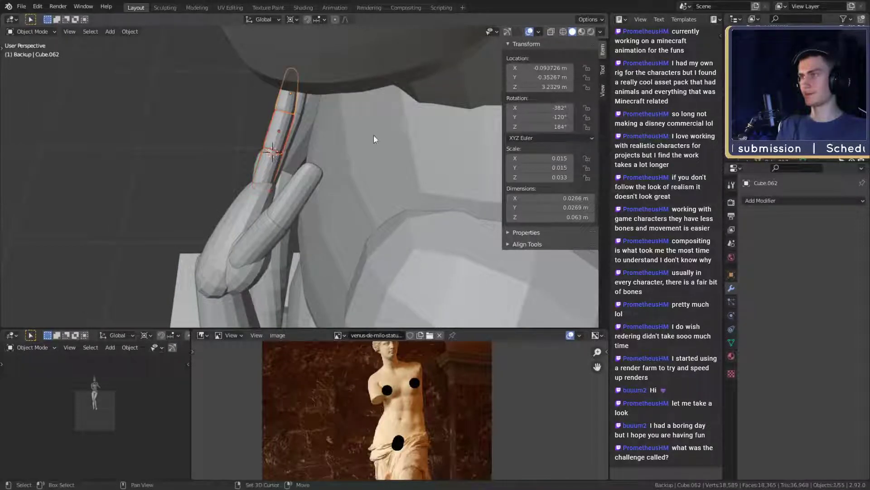
{"action": "key", "text": "r"}
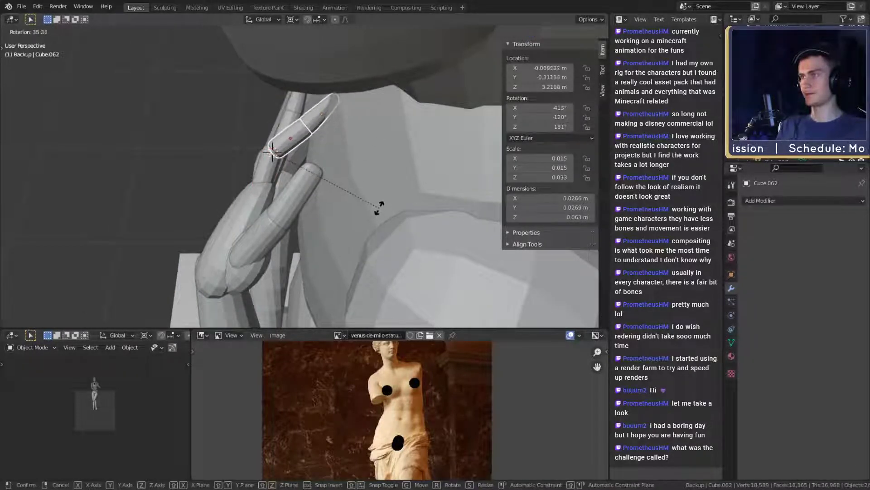
{"action": "left_click", "coordinate": [379, 203]}
- Rotate the left index fingertip segment back about 8° around its outer joint to ease the bend
{"action": "right_click", "coordinate": [301, 126], "text": "shift"}
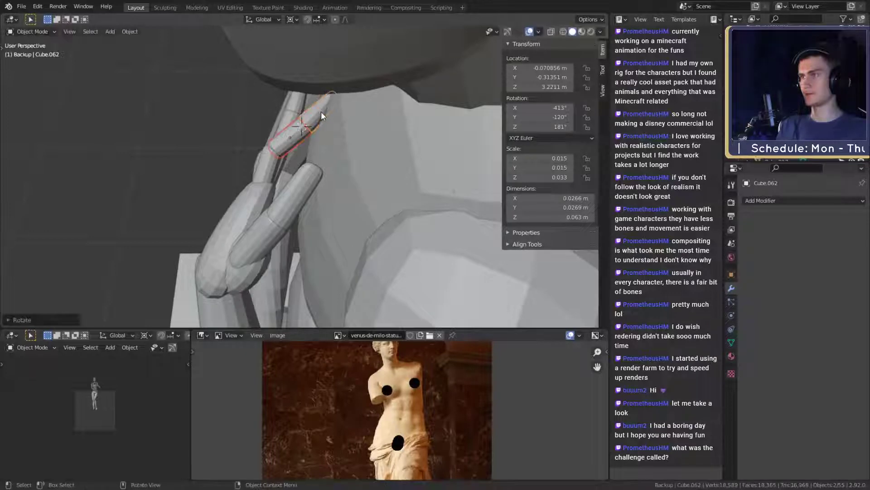
{"action": "left_click", "coordinate": [321, 111]}
{"action": "key", "text": "r"}
{"action": "right_click", "coordinate": [373, 127]}
{"action": "left_click", "coordinate": [320, 112]}
{"action": "key", "text": "r"}
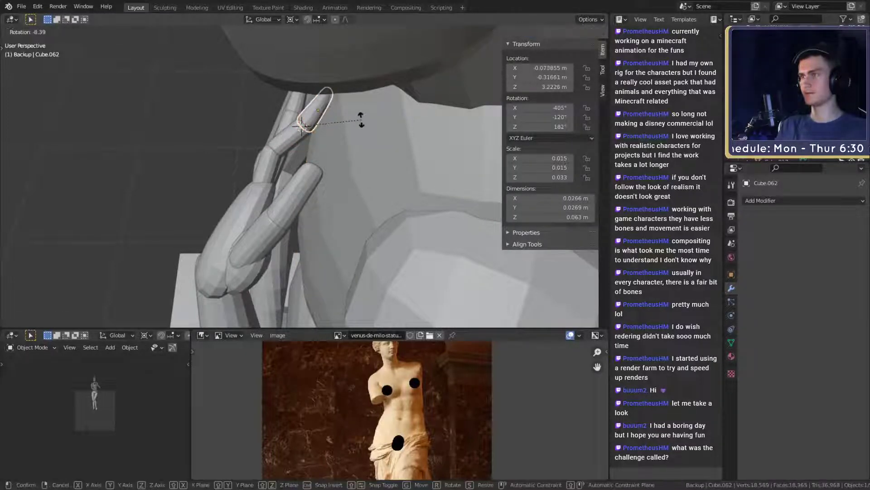
{"action": "left_click", "coordinate": [360, 120]}
{"action": "middle_click_drag", "start_coordinate": [335, 173], "coordinate": [382, 195]}
{"action": "left_click", "coordinate": [336, 149]}
{"action": "left_click", "coordinate": [282, 140], "text": "shift"}
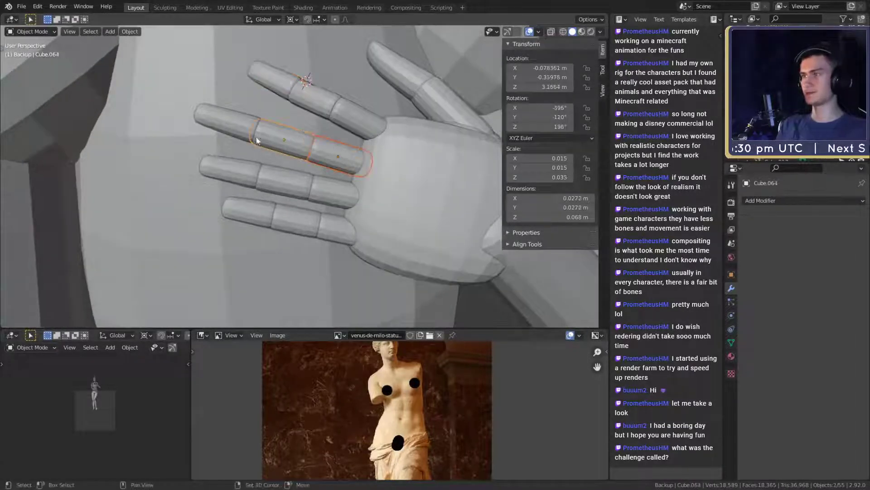
{"action": "left_click", "coordinate": [235, 129], "text": "shift"}
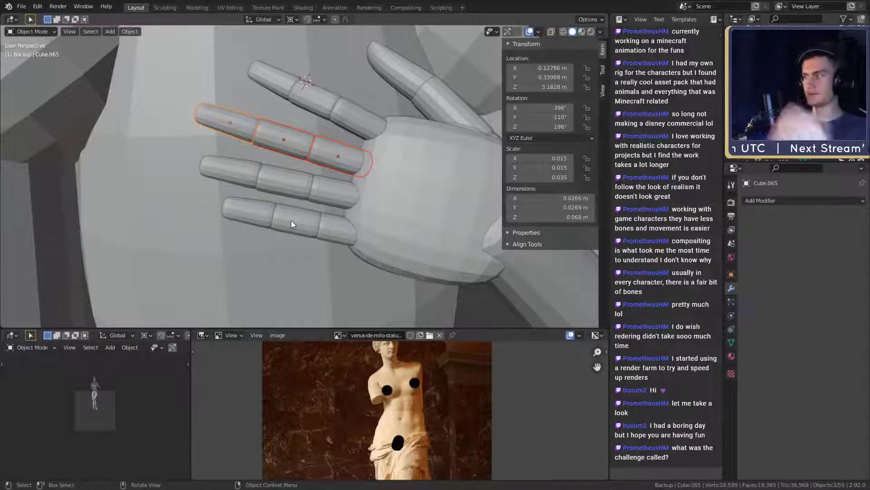
- Rotate all three left little finger segments about the knuckle so the finger swings away from the ring finger
{"action": "left_click", "coordinate": [341, 234]}
{"action": "left_click", "coordinate": [295, 222], "text": "shift"}
{"action": "left_click", "coordinate": [253, 215], "text": "shift"}
{"action": "middle_click_drag", "start_coordinate": [370, 236], "coordinate": [356, 199], "text": "shift"}
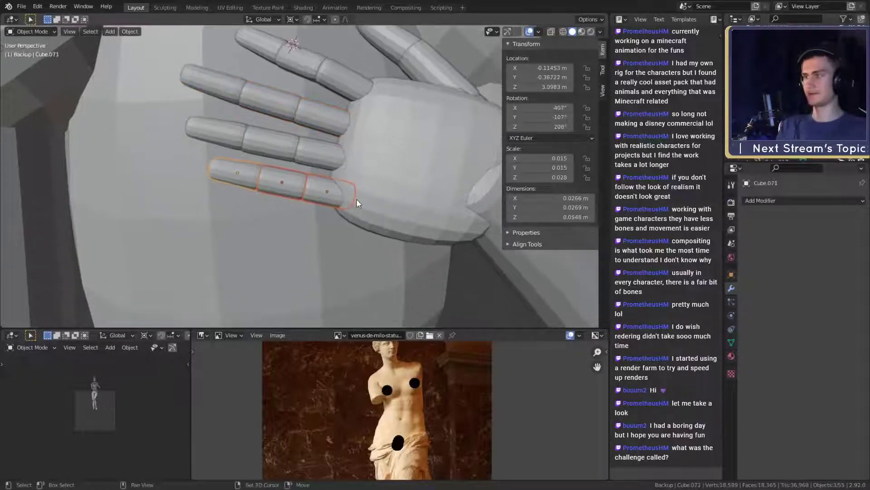
{"action": "right_click", "coordinate": [346, 195], "text": "shift"}
{"action": "right_click", "coordinate": [352, 198], "text": "shift"}
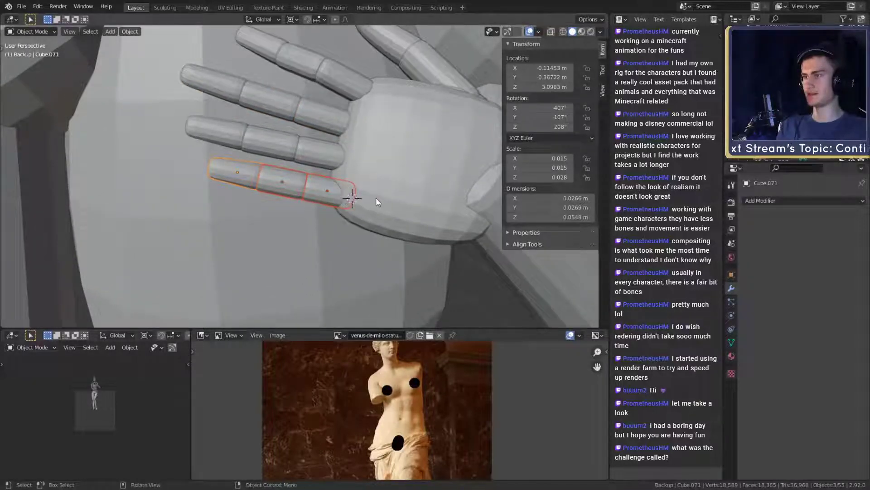
{"action": "key", "text": "r"}
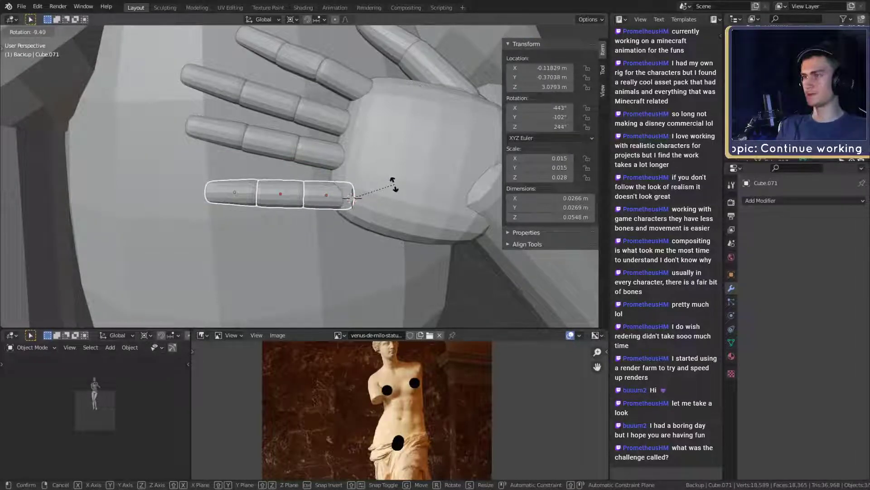
{"action": "left_click", "coordinate": [393, 184]}
- Rotate the whole left ring finger about 12° around its knuckle toward the little finger
{"action": "middle_click_drag", "start_coordinate": [369, 205], "coordinate": [365, 199]}
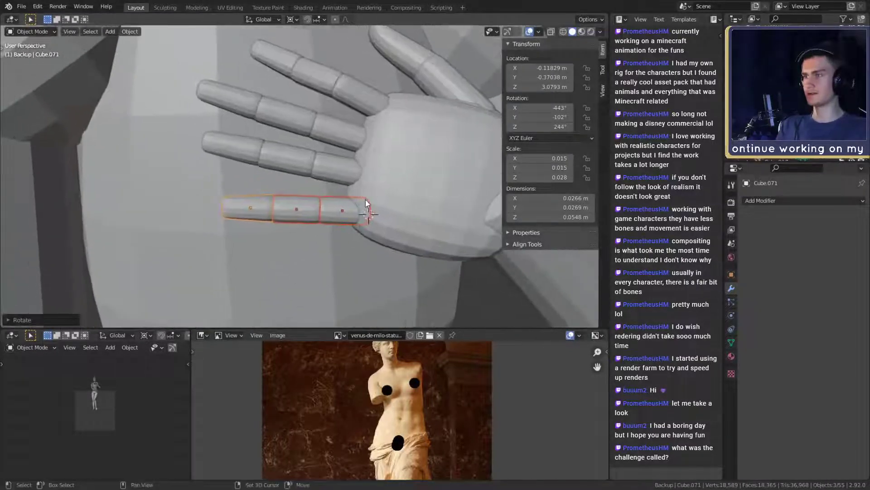
{"action": "left_click", "coordinate": [338, 169]}
{"action": "left_click", "coordinate": [286, 158], "text": "shift"}
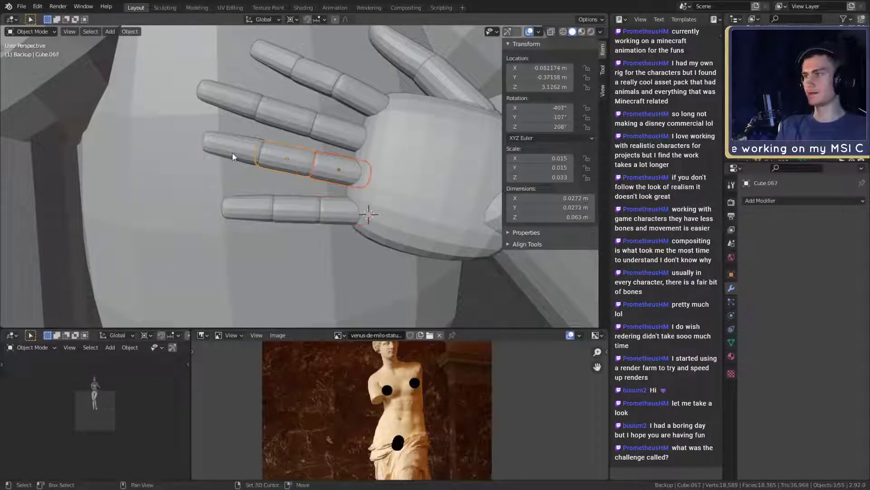
{"action": "left_click", "coordinate": [233, 149], "text": "shift"}
{"action": "key", "text": "r"}
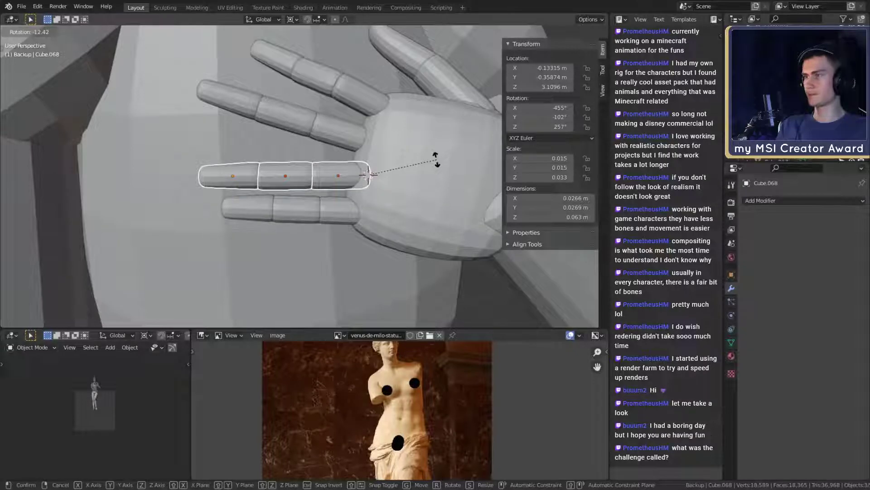
{"action": "left_click", "coordinate": [436, 160]}
- Rotate the whole left middle finger about 10° around its knuckle toward the ring finger
{"action": "left_click", "coordinate": [339, 128]}
{"action": "left_click", "coordinate": [285, 117], "text": "shift"}
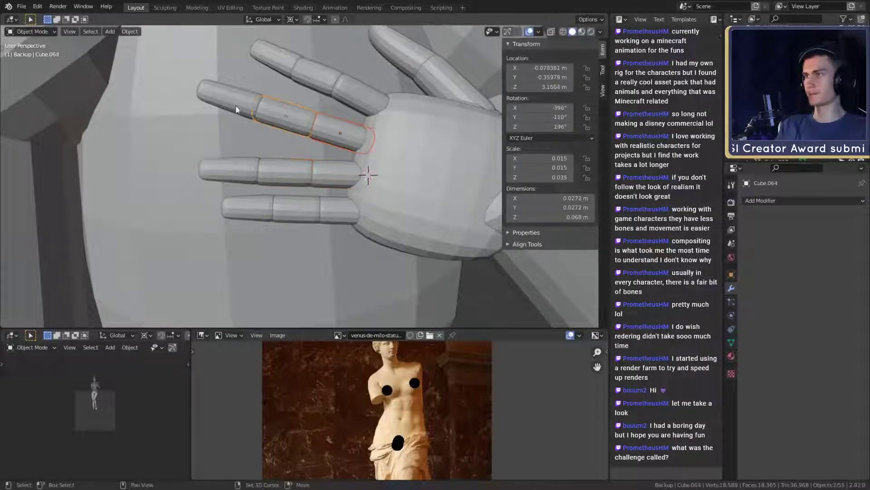
{"action": "left_click", "coordinate": [234, 107], "text": "shift"}
{"action": "key", "text": "r"}
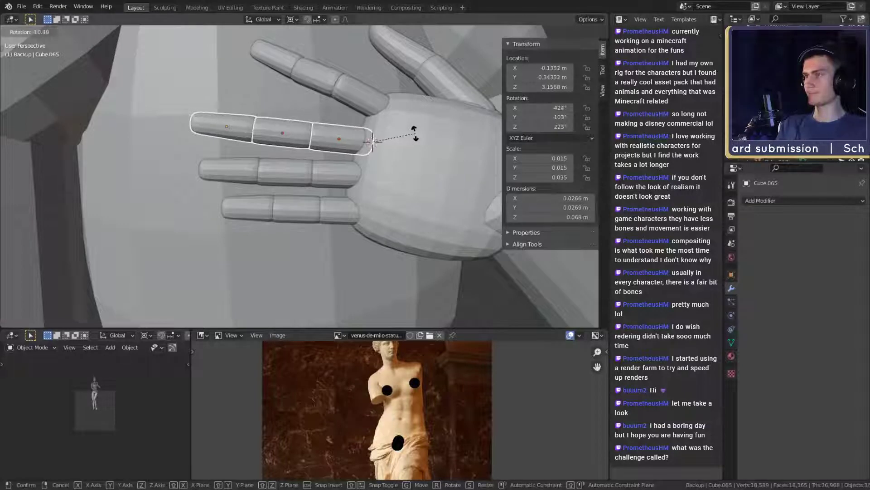
{"action": "left_click", "coordinate": [415, 138]}
- Tilt all three left little finger segments slightly toward the torso, pivoting at the knuckle
{"action": "middle_click_drag", "start_coordinate": [415, 140], "coordinate": [327, 179]}
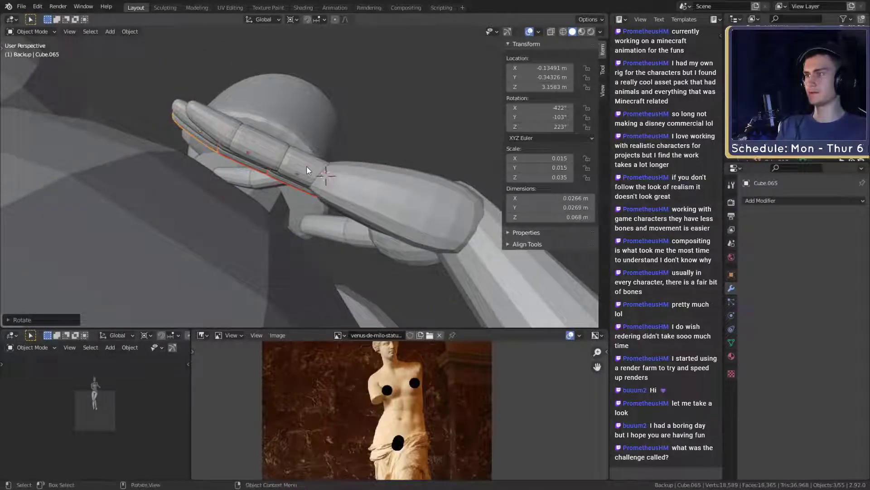
{"action": "left_click", "coordinate": [283, 155], "text": "shift"}
{"action": "middle_click_drag", "start_coordinate": [261, 146], "coordinate": [336, 150]}
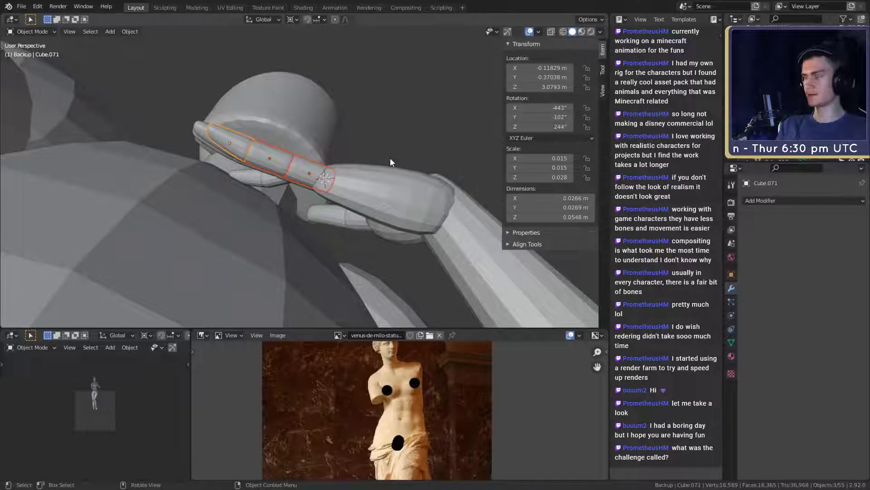
{"action": "key", "text": "r"}
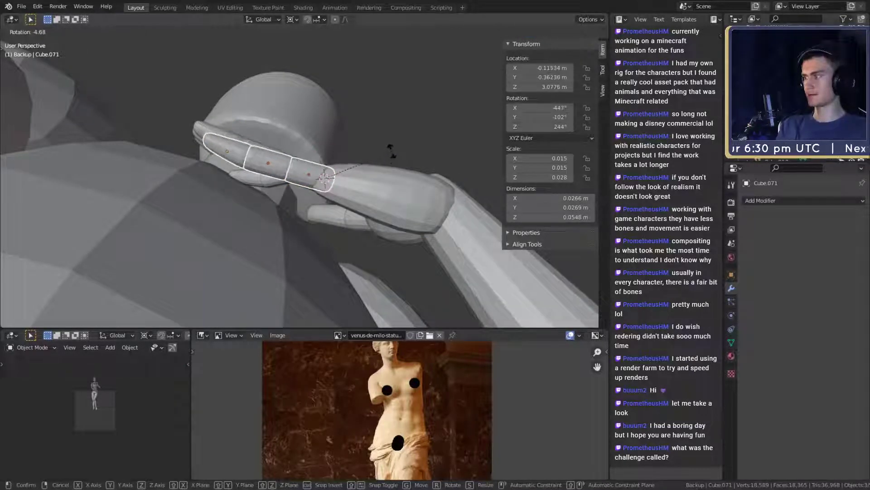
{"action": "left_click", "coordinate": [390, 154]}
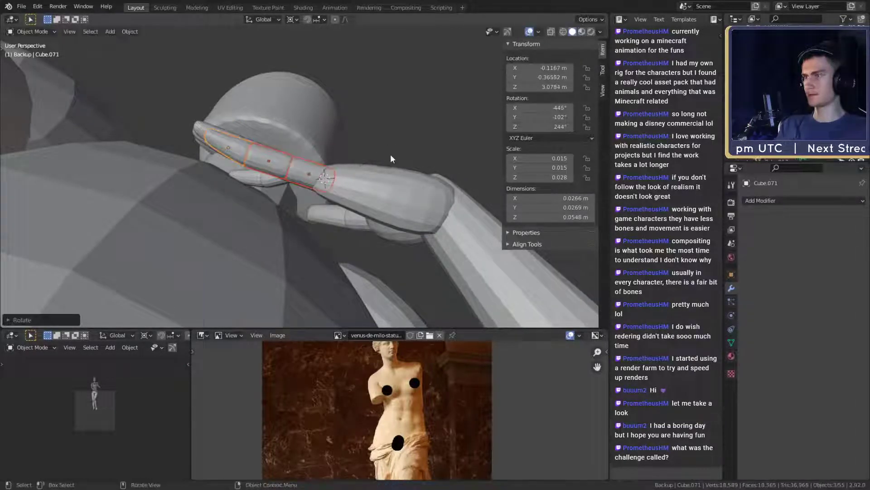
- Bend the left little finger's outer two segments toward the torso around the joint with the base segment
{"action": "left_click", "coordinate": [309, 172], "text": "shift"}
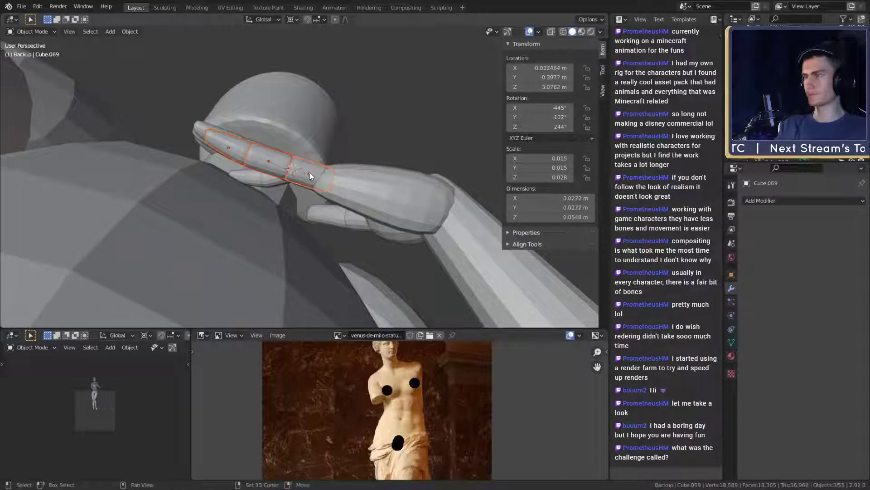
{"action": "left_click", "coordinate": [311, 173], "text": "shift"}
{"action": "key", "text": "a"}
{"action": "key", "text": "a"}
{"action": "left_click", "coordinate": [266, 165]}
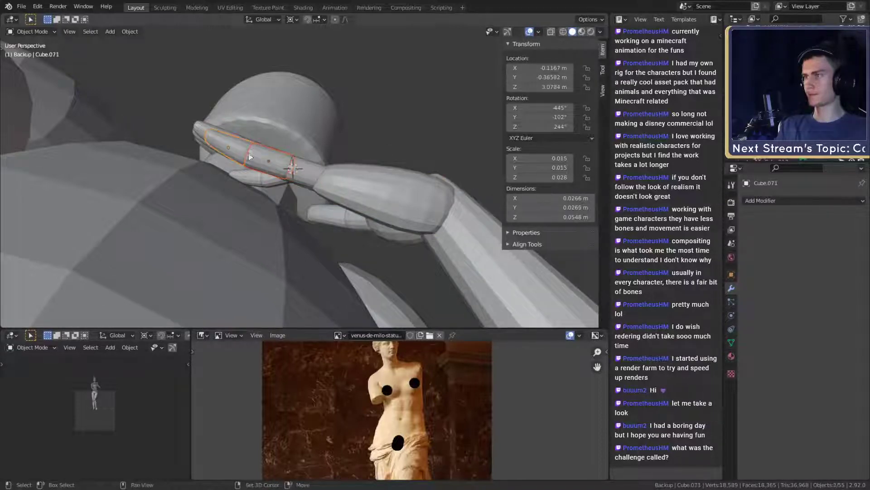
{"action": "key", "text": "r"}
{"action": "left_click", "coordinate": [353, 139]}
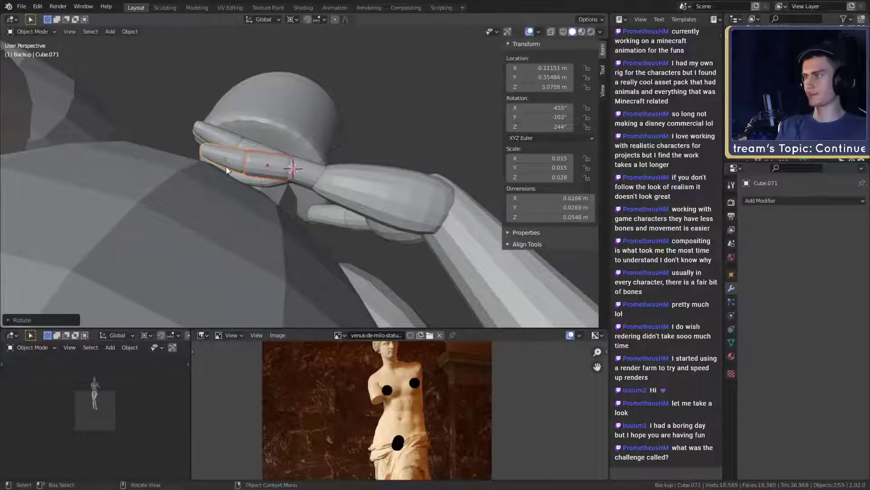
- Bend the left little fingertip segment about 25° toward the torso at its outer joint
{"action": "left_click", "coordinate": [240, 162]}
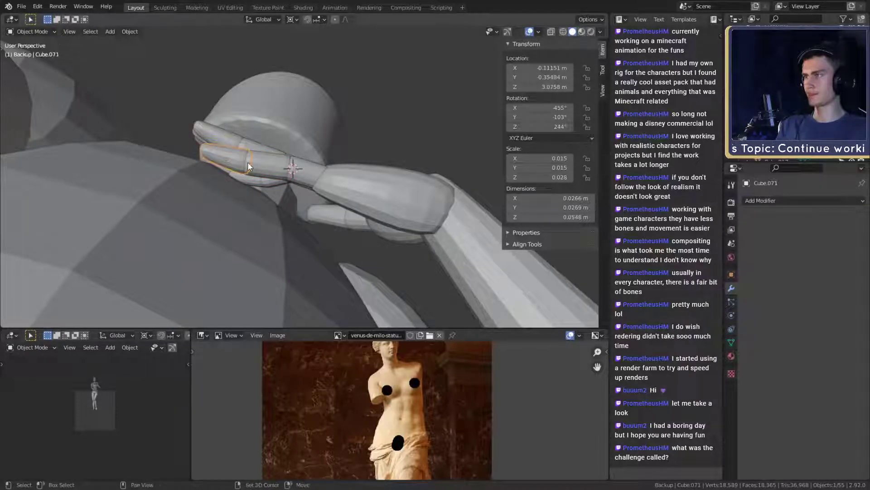
{"action": "left_click", "coordinate": [248, 162]}
{"action": "key", "text": "r"}
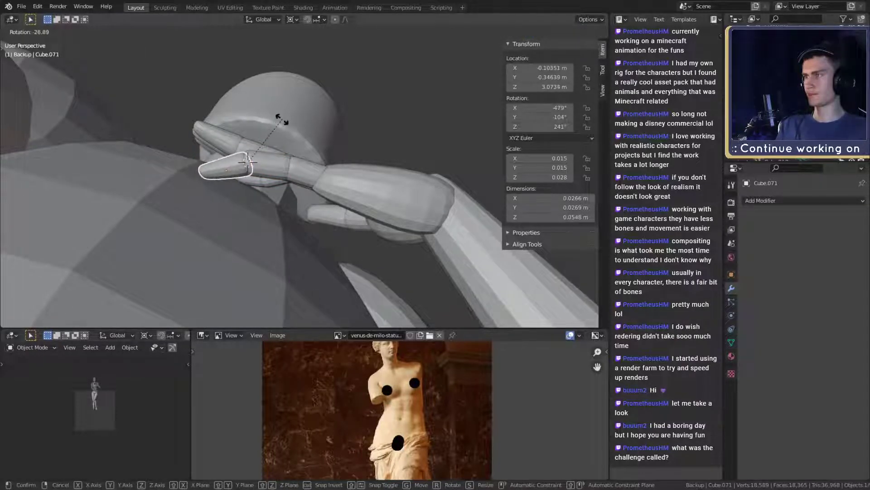
{"action": "left_click", "coordinate": [282, 122]}
- Curl the left little finger's outer two segments slightly further inward around the joint with the base segment
{"action": "left_click", "coordinate": [271, 167]}
{"action": "left_click", "coordinate": [232, 168], "text": "shift"}
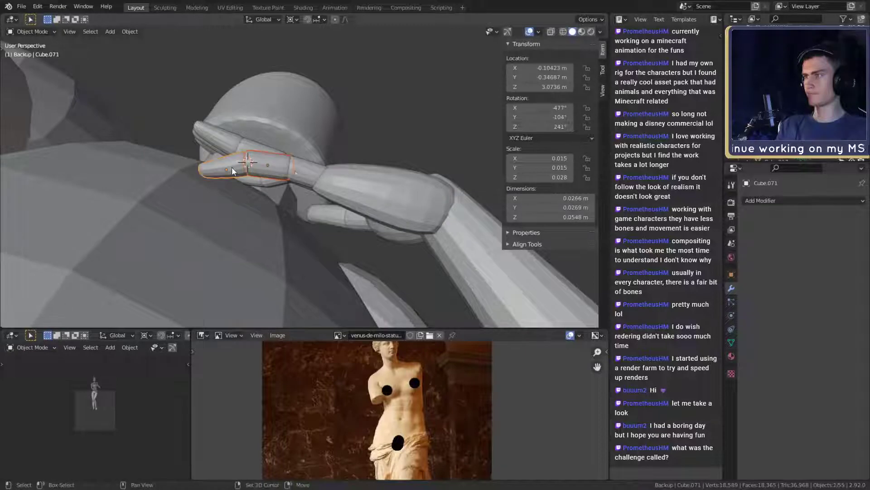
{"action": "right_click", "coordinate": [291, 169], "text": "shift"}
{"action": "key", "text": "r"}
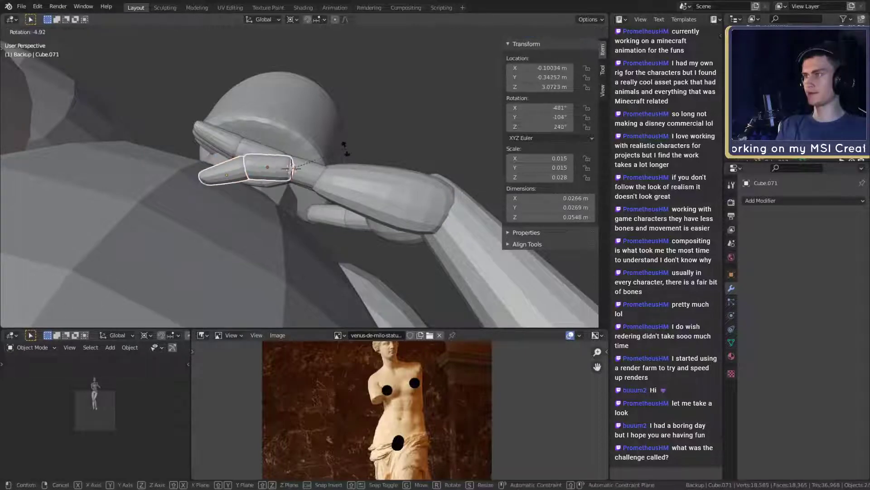
{"action": "left_click", "coordinate": [345, 154]}
{"action": "scroll", "coordinate": [345, 155], "scroll_direction": "down", "scroll_amount": 3}
{"action": "middle_click_drag", "start_coordinate": [344, 155], "coordinate": [342, 270]}
{"action": "scroll", "coordinate": [344, 217], "scroll_direction": "up", "scroll_amount": 3}
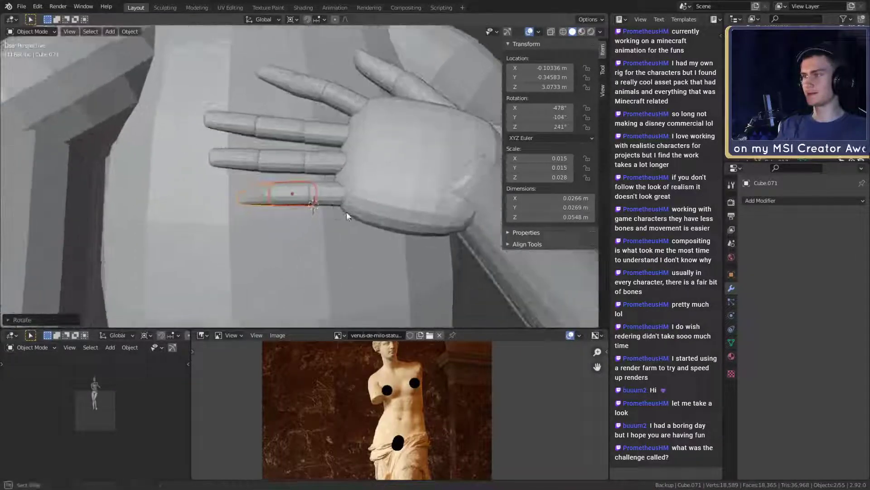
{"action": "middle_click_drag", "start_coordinate": [346, 211], "coordinate": [325, 183]}
{"action": "left_click", "coordinate": [361, 183]}
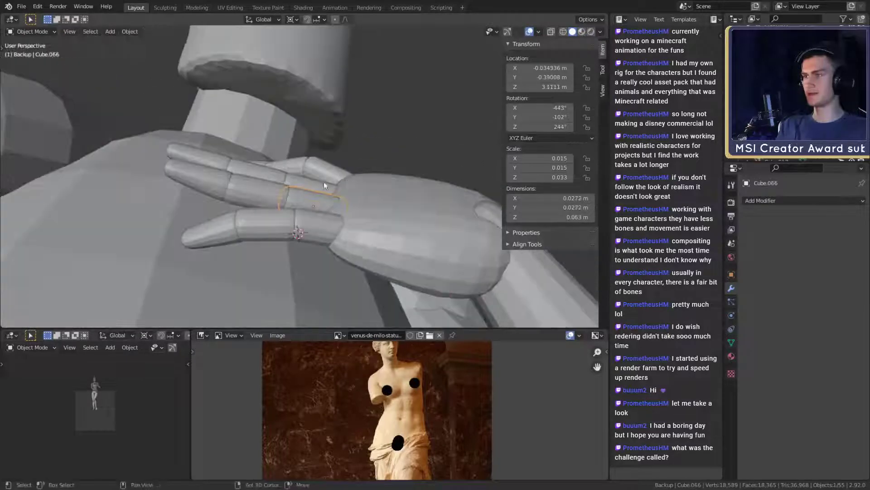
{"action": "left_click", "coordinate": [258, 191], "text": "shift"}
{"action": "middle_click_drag", "start_coordinate": [249, 194], "coordinate": [334, 208]}
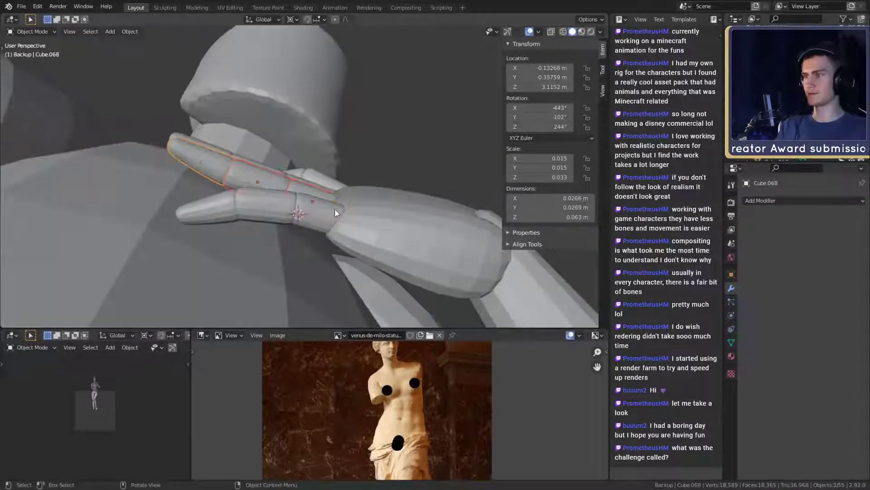
- Delete all three segments of the left little finger
{"action": "left_click", "coordinate": [304, 216]}
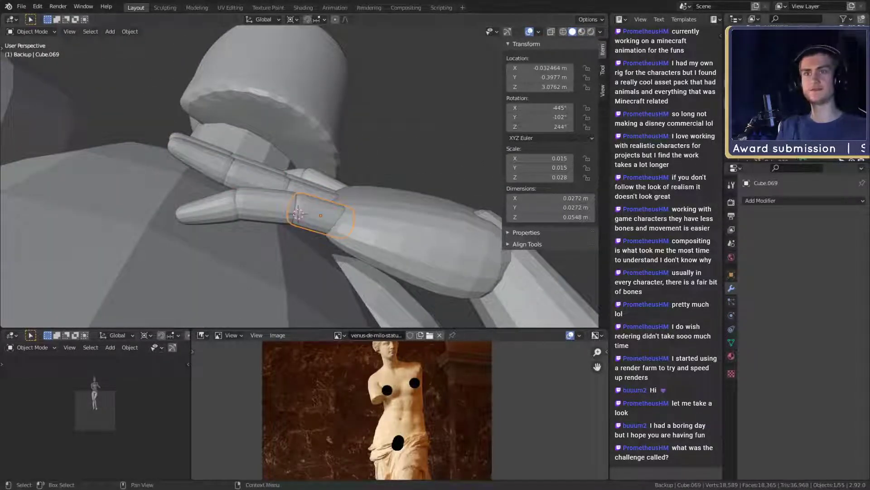
{"action": "key", "text": "Delete"}
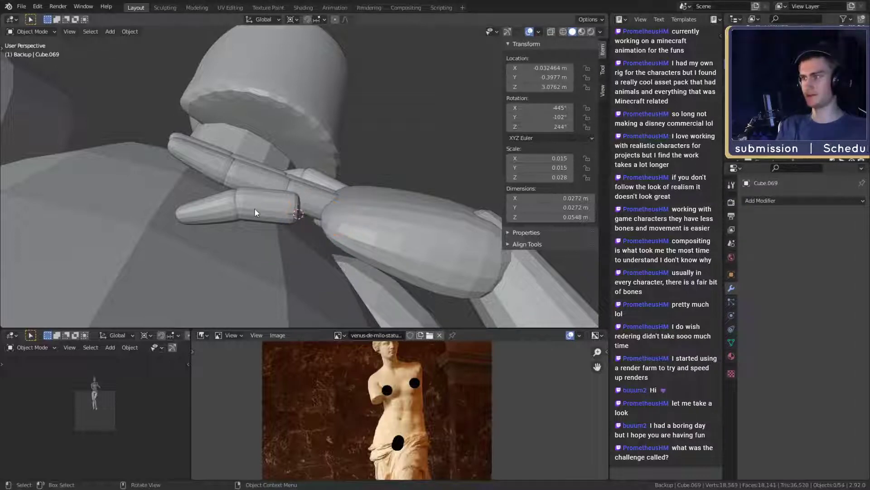
{"action": "left_click", "coordinate": [255, 209]}
{"action": "key", "text": "Delete"}
{"action": "left_click", "coordinate": [201, 212]}
{"action": "key", "text": "Delete"}
- Rotate the whole left ring finger slightly away from the torso, with the 3D cursor pivot placed at its knuckle
{"action": "middle_click_drag", "start_coordinate": [291, 218], "coordinate": [343, 184]}
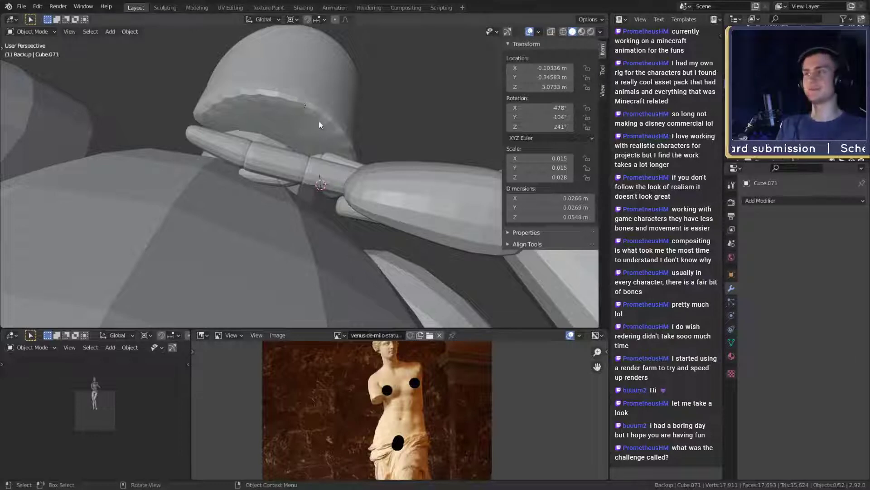
{"action": "middle_click_drag", "start_coordinate": [320, 122], "coordinate": [362, 169]}
{"action": "left_click", "coordinate": [333, 152]}
{"action": "left_click", "coordinate": [271, 151], "text": "shift"}
{"action": "left_click", "coordinate": [230, 140], "text": "shift"}
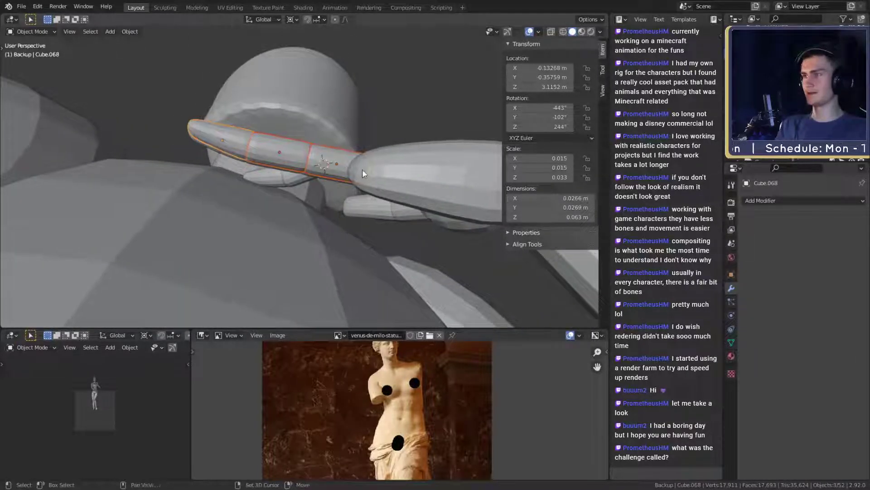
{"action": "right_click", "coordinate": [364, 169], "text": "shift"}
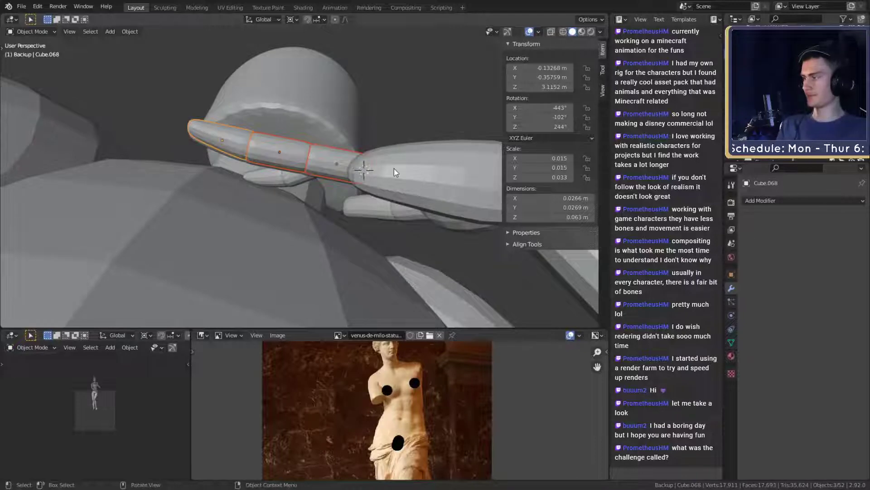
{"action": "key", "text": "r"}
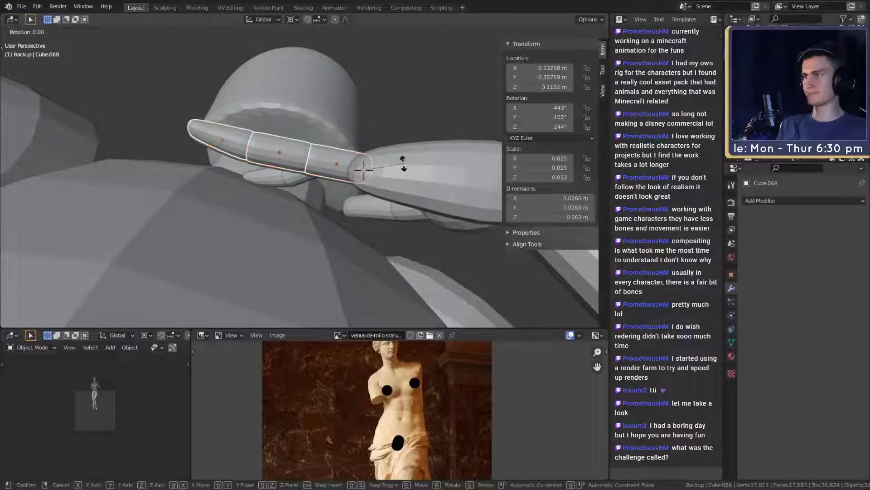
{"action": "left_click", "coordinate": [403, 168]}
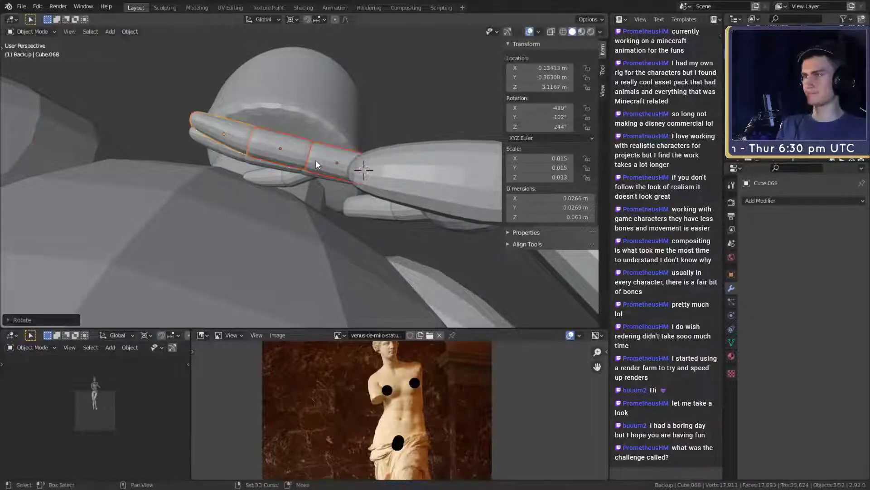
- Curl the left ring finger's outer two segments about 32° toward the torso, pivoting at the joint with the base segment
{"action": "right_click", "coordinate": [313, 157], "text": "shift"}
{"action": "left_click", "coordinate": [282, 148]}
{"action": "left_click", "coordinate": [241, 135], "text": "shift"}
{"action": "key", "text": "r"}
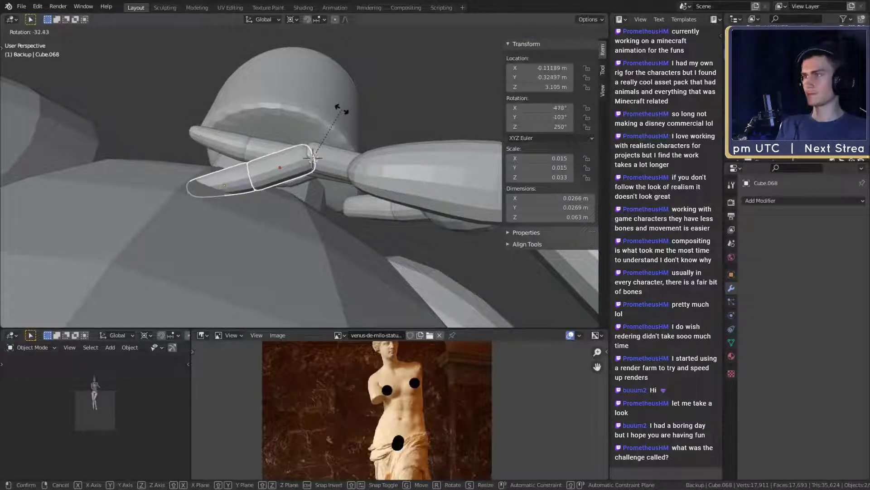
{"action": "left_click", "coordinate": [341, 109]}
- Rotate the left ring fingertip segment about 6° away from the torso, with the 3D cursor pivot at its outer joint
{"action": "right_click", "coordinate": [255, 175], "text": "shift"}
{"action": "left_click", "coordinate": [229, 178]}
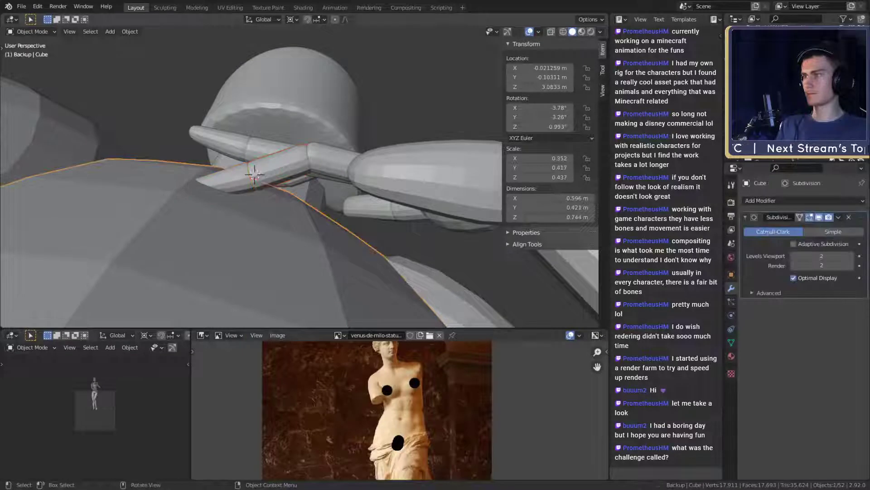
{"action": "key", "text": "r"}
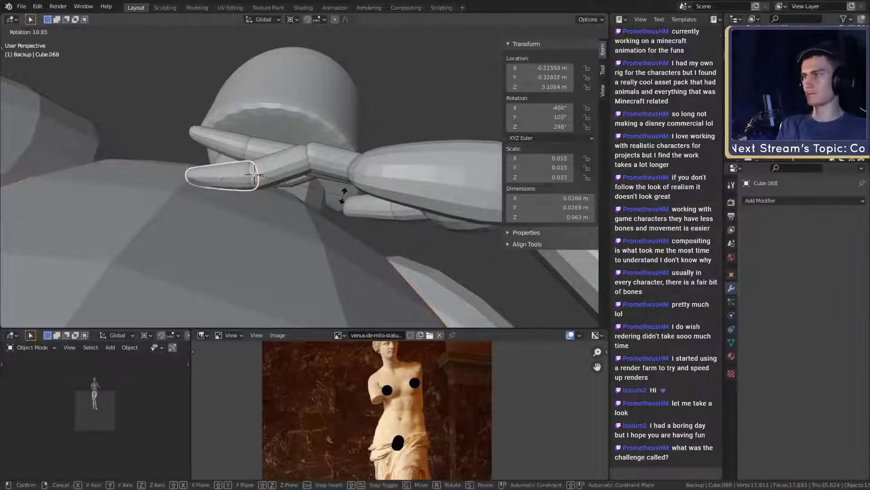
{"action": "right_click", "coordinate": [342, 198]}
{"action": "key", "text": "r"}
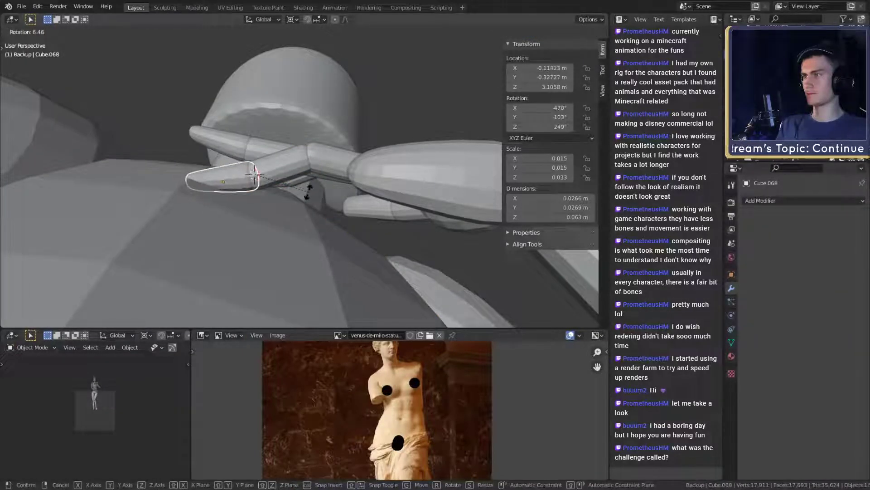
{"action": "left_click", "coordinate": [292, 182]}
- Straighten the left ring finger's outer two segments slightly around the joint with the base segment
{"action": "left_click", "coordinate": [285, 163], "text": "shift"}
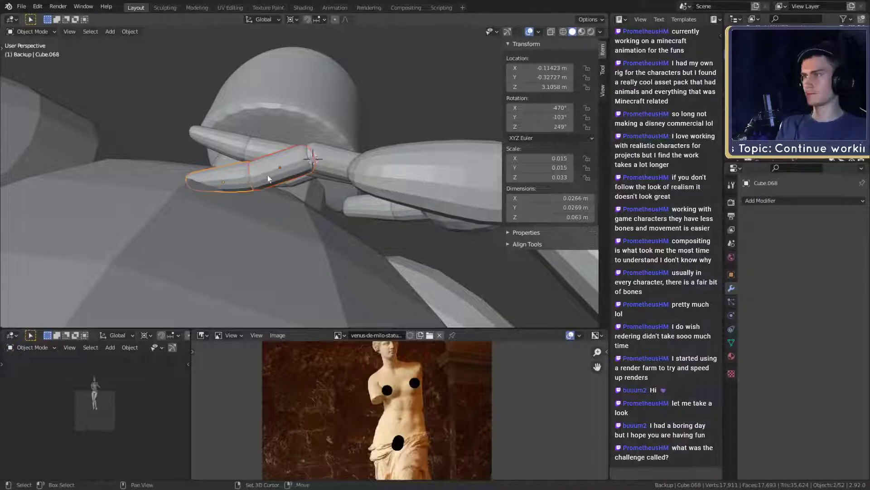
{"action": "key", "text": "r"}
{"action": "left_click", "coordinate": [375, 169]}
{"action": "scroll", "coordinate": [386, 190], "scroll_direction": "down", "scroll_amount": 4}
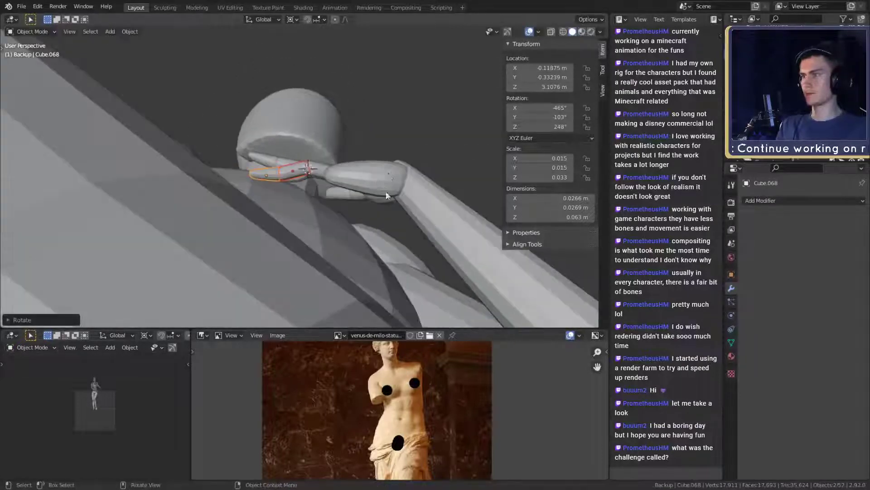
{"action": "middle_click_drag", "start_coordinate": [387, 192], "coordinate": [371, 177]}
{"action": "scroll", "coordinate": [360, 207], "scroll_direction": "up", "scroll_amount": 3}
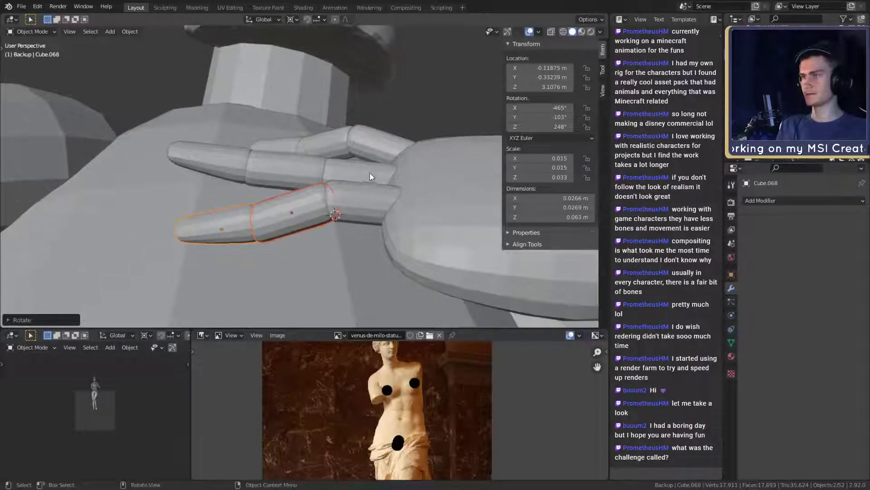
- Hide all three segments of the left ring finger
{"action": "left_click", "coordinate": [356, 209]}
{"action": "key", "text": "Delete"}
{"action": "left_click", "coordinate": [296, 218]}
{"action": "key", "text": "Delete"}
{"action": "left_click", "coordinate": [249, 226]}
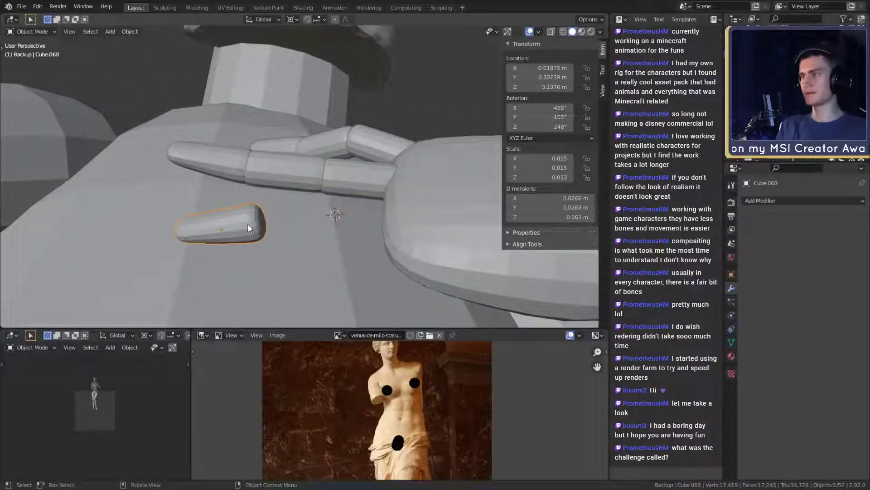
{"action": "key", "text": "Delete"}
- Rotate the whole left middle finger slightly toward the torso, with the 3D cursor pivot placed at its knuckle
{"action": "middle_click_drag", "start_coordinate": [358, 212], "coordinate": [401, 191]}
{"action": "right_click", "coordinate": [391, 184], "text": "shift"}
{"action": "left_click", "coordinate": [354, 176]}
{"action": "left_click", "coordinate": [291, 169], "text": "shift"}
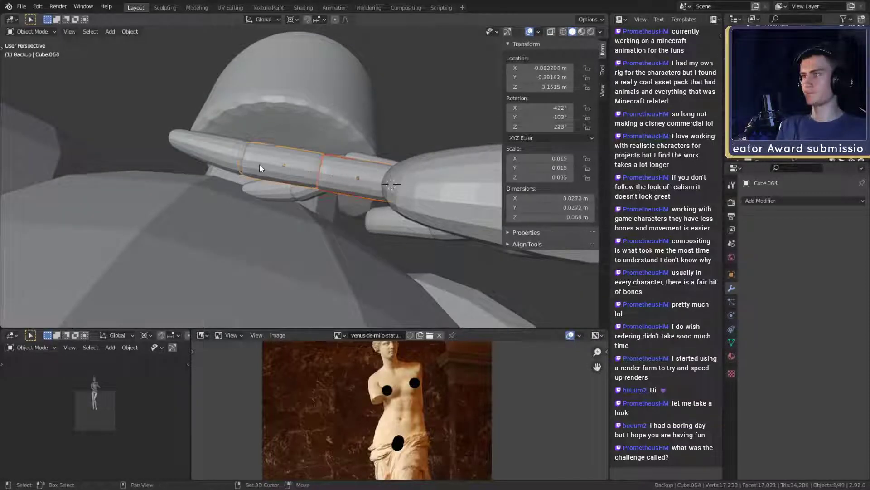
{"action": "left_click", "coordinate": [224, 154], "text": "shift"}
{"action": "key", "text": "r"}
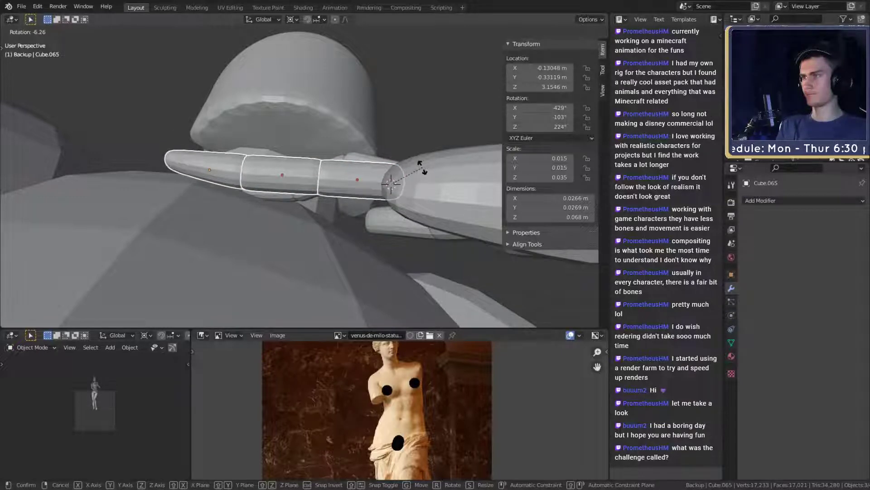
{"action": "left_click", "coordinate": [389, 179]}
- Curl the left middle finger's outer two segments slightly toward the torso around the joint with the base segment
{"action": "left_click", "coordinate": [257, 177]}
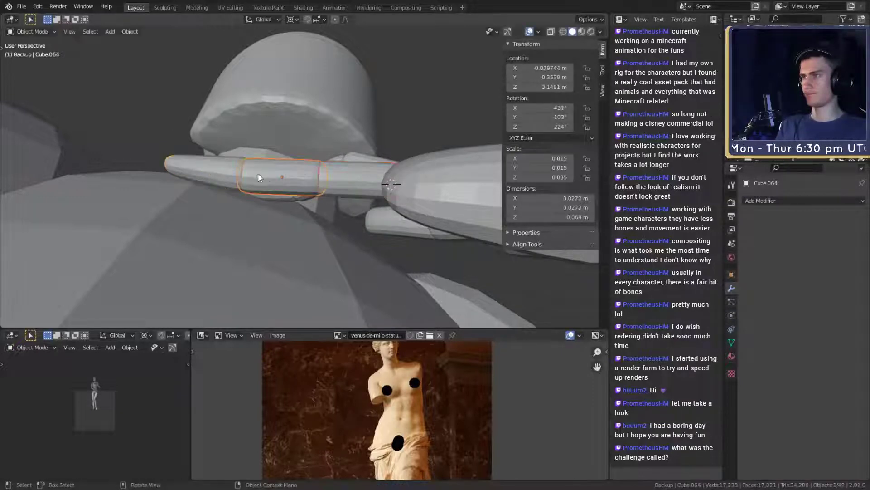
{"action": "left_click", "coordinate": [219, 176], "text": "shift"}
{"action": "right_click", "coordinate": [325, 178], "text": "shift"}
{"action": "key", "text": "r"}
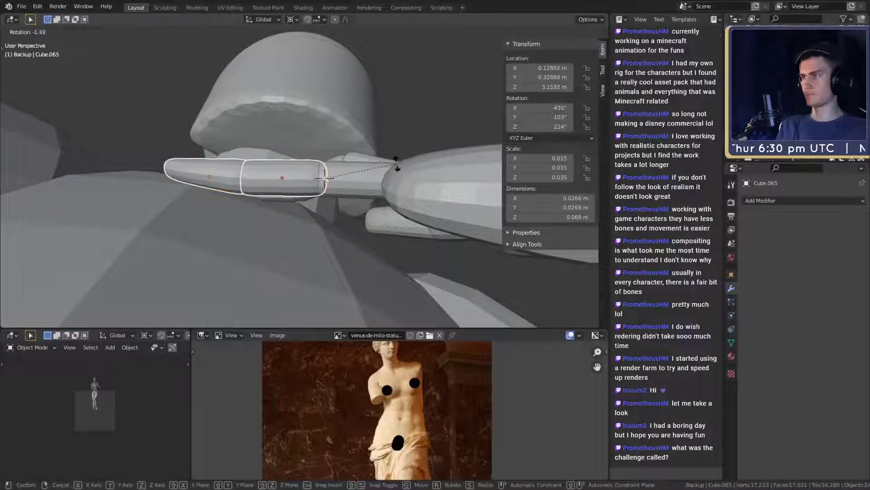
{"action": "left_click", "coordinate": [397, 159]}
{"action": "scroll", "coordinate": [390, 164], "scroll_direction": "down", "scroll_amount": 5}
{"action": "middle_click_drag", "start_coordinate": [385, 169], "coordinate": [336, 281]}
{"action": "scroll", "coordinate": [352, 271], "scroll_direction": "down", "scroll_amount": 2}
{"action": "scroll", "coordinate": [354, 226], "scroll_direction": "up", "scroll_amount": 3}
{"action": "middle_click_drag", "start_coordinate": [359, 213], "coordinate": [334, 237], "text": "shift"}
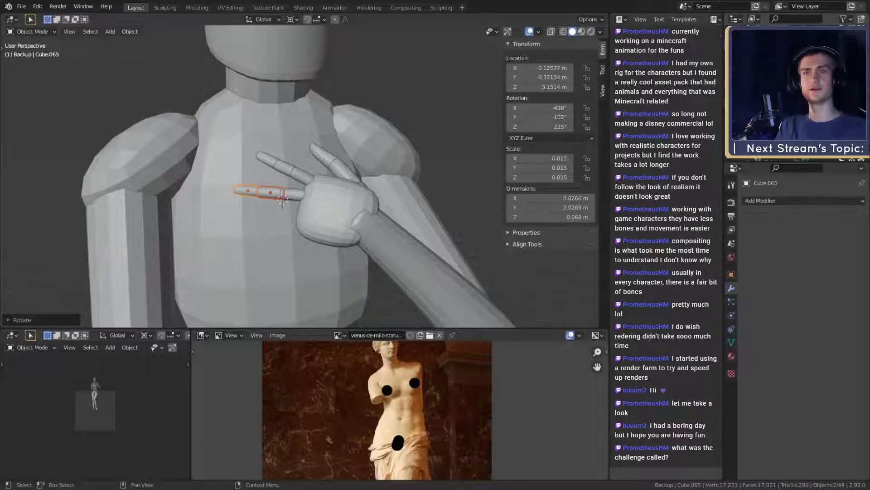
- Unhide the left hand's hidden finger segments and review the pose of the whole mannequin
{"action": "left_click", "coordinate": [470, 151]}
{"action": "scroll", "coordinate": [453, 177], "scroll_direction": "down", "scroll_amount": 8}
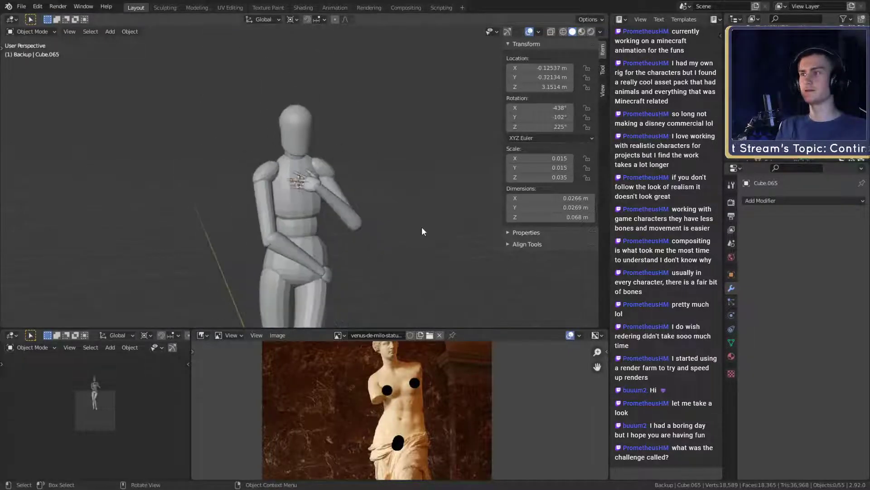
{"action": "scroll", "coordinate": [397, 241], "scroll_direction": "down", "scroll_amount": 5}
{"action": "middle_click_drag", "start_coordinate": [421, 226], "coordinate": [390, 221]}
{"action": "scroll", "coordinate": [381, 213], "scroll_direction": "up", "scroll_amount": 3}
{"action": "scroll", "coordinate": [379, 213], "scroll_direction": "down", "scroll_amount": 2}
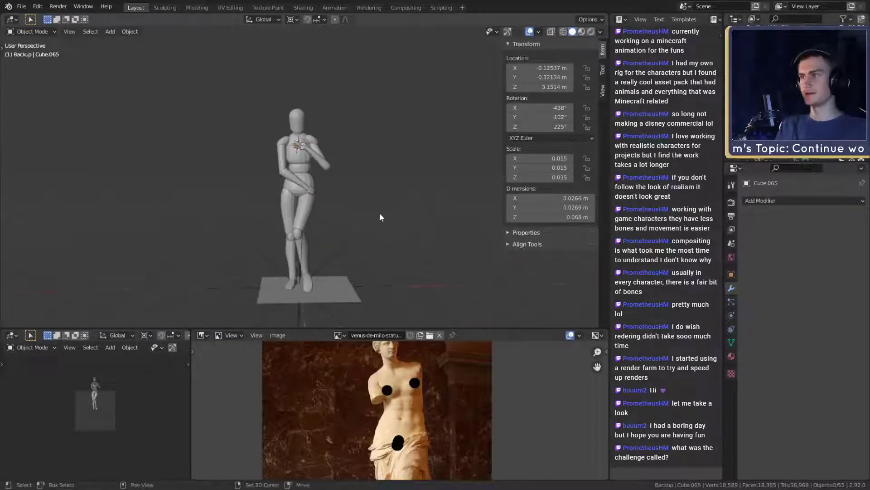
{"action": "scroll", "coordinate": [379, 217], "scroll_direction": "up", "scroll_amount": 5}
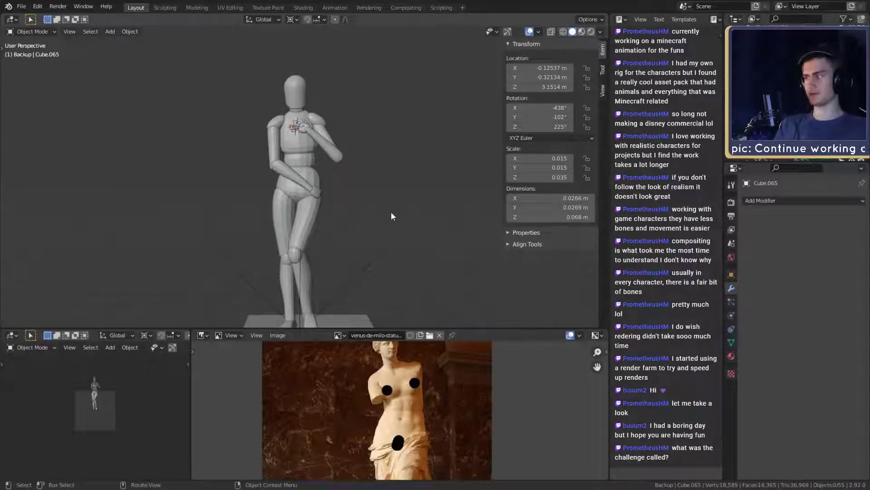
{"action": "mouse_move", "coordinate": [385, 209]}
{"action": "middle_mouse_down"}
{"action": "mouse_move", "coordinate": [366, 226]}
{"action": "mouse_move", "coordinate": [376, 192]}
{"action": "mouse_move", "coordinate": [371, 216]}
{"action": "middle_mouse_up"}
{"action": "scroll", "coordinate": [363, 249], "scroll_direction": "up", "scroll_amount": 4}
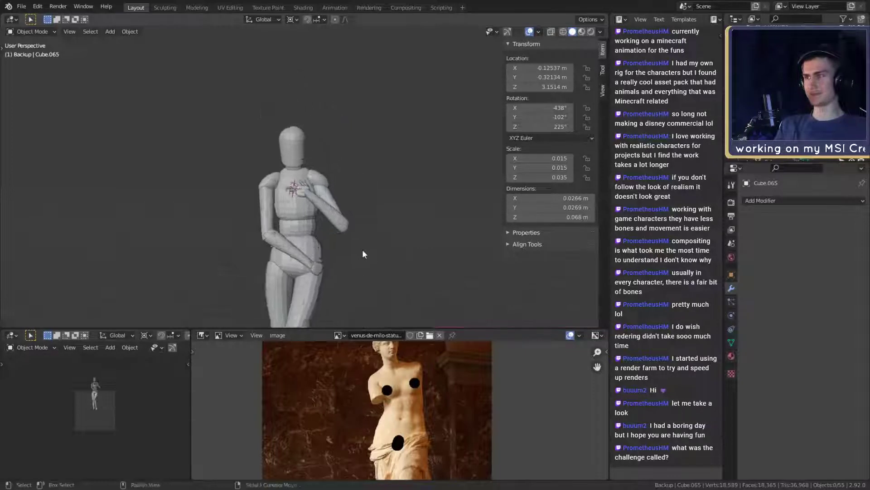
- Select the head and switch the transform pivot from the 3D cursor so that it rotates about its own origin
{"action": "left_click", "coordinate": [312, 137]}
{"action": "middle_click_drag", "start_coordinate": [311, 137], "coordinate": [285, 166]}
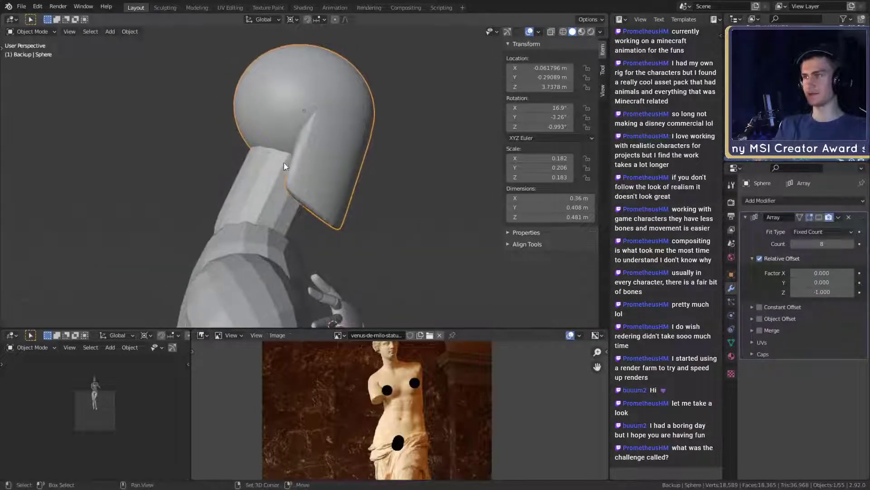
{"action": "middle_click_drag", "start_coordinate": [357, 181], "coordinate": [281, 203]}
{"action": "scroll", "coordinate": [390, 233], "scroll_direction": "down", "scroll_amount": 7}
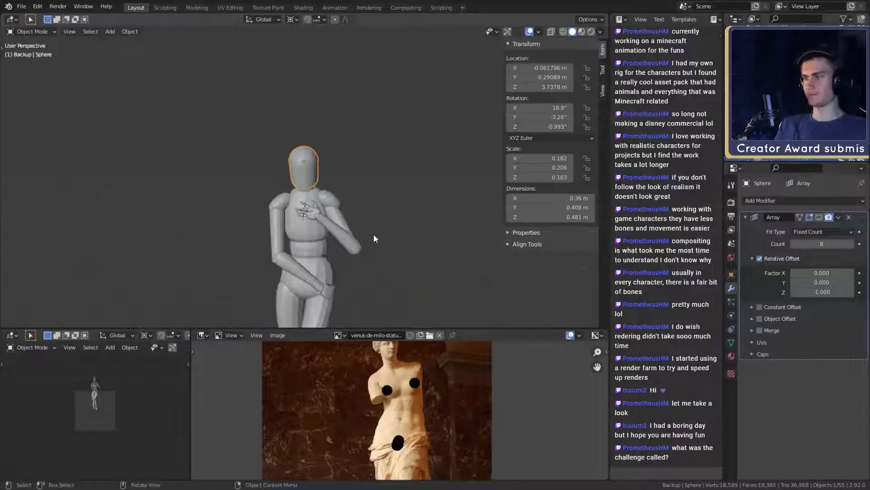
{"action": "middle_click_drag", "start_coordinate": [374, 234], "coordinate": [374, 221]}
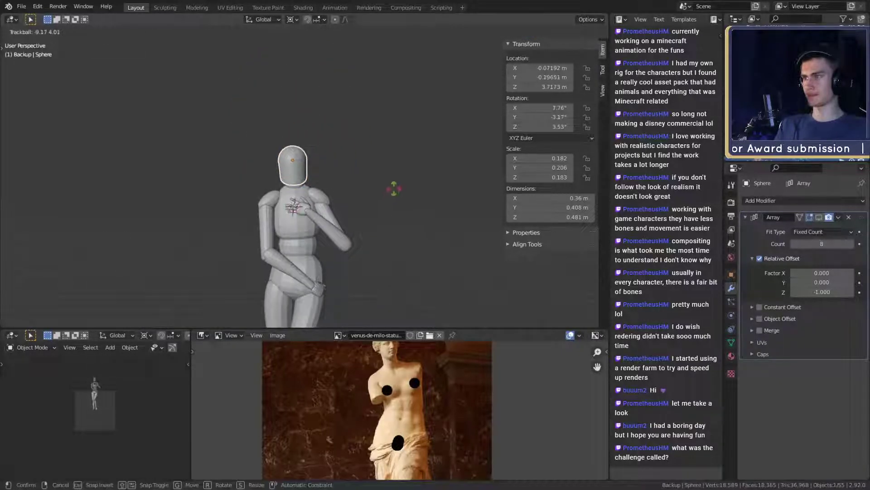
{"action": "left_click", "coordinate": [293, 19]}
{"action": "left_click", "coordinate": [318, 62]}
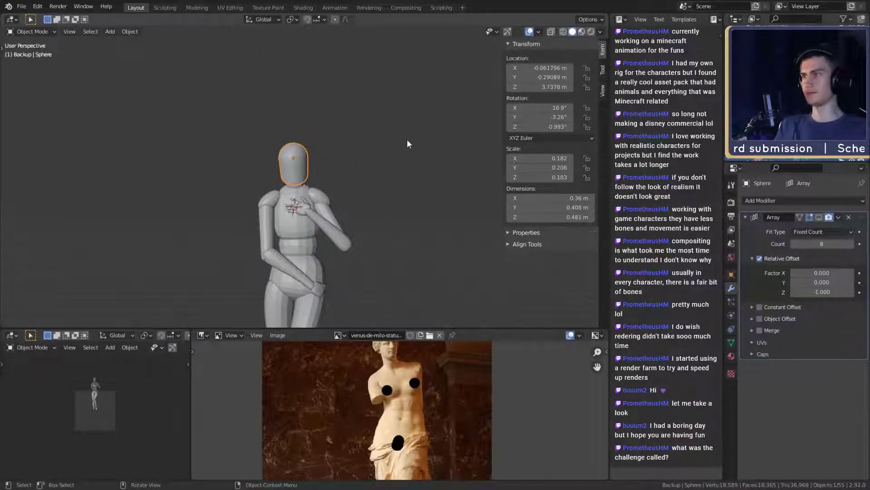
- Raise the bowed head and turn it slightly with a trackball rotation, to about X -2.5°, Y -2°, Z 10.9°
{"action": "key", "text": "r"}
{"action": "key", "text": "r"}
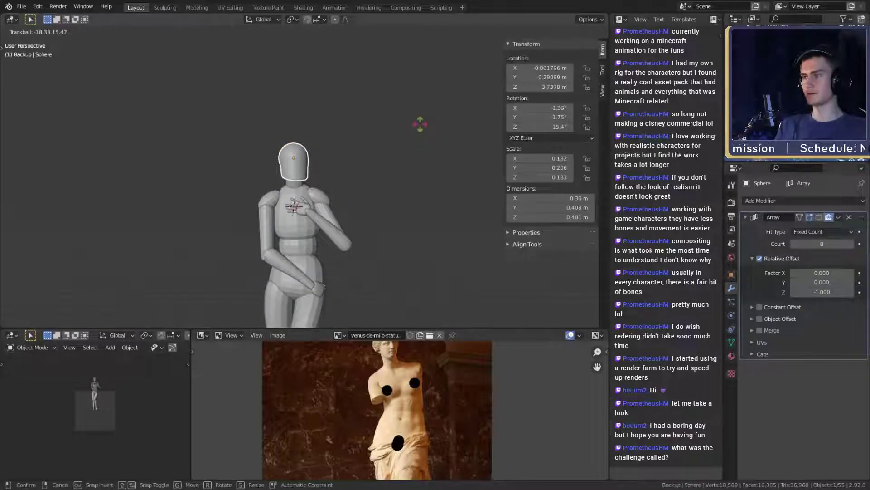
{"action": "left_click", "coordinate": [416, 122]}
{"action": "scroll", "coordinate": [370, 235], "scroll_direction": "down", "scroll_amount": 3}
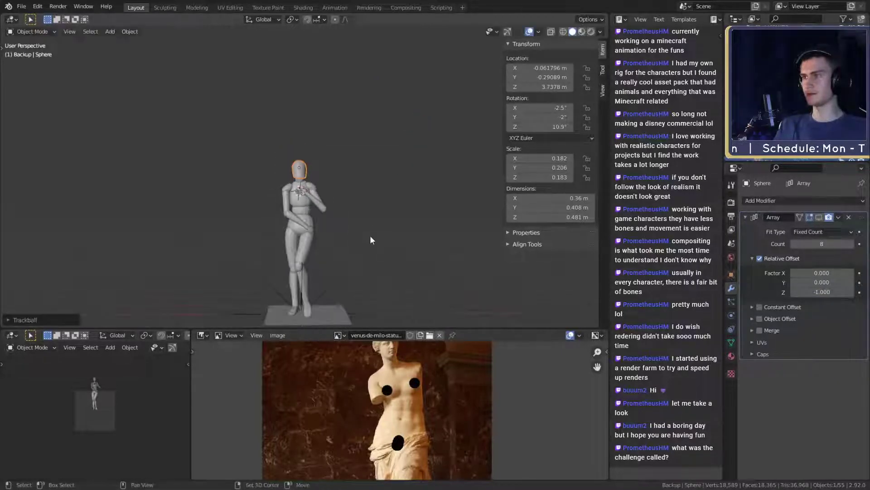
- Tilt the head slightly further back to about X -4.76°, Y -1.6°, Z 12.7° and deselect it
{"action": "scroll", "coordinate": [369, 208], "scroll_direction": "up", "scroll_amount": 1}
{"action": "scroll", "coordinate": [369, 200], "scroll_direction": "up", "scroll_amount": 1}
{"action": "key", "text": "r"}
{"action": "key", "text": "r"}
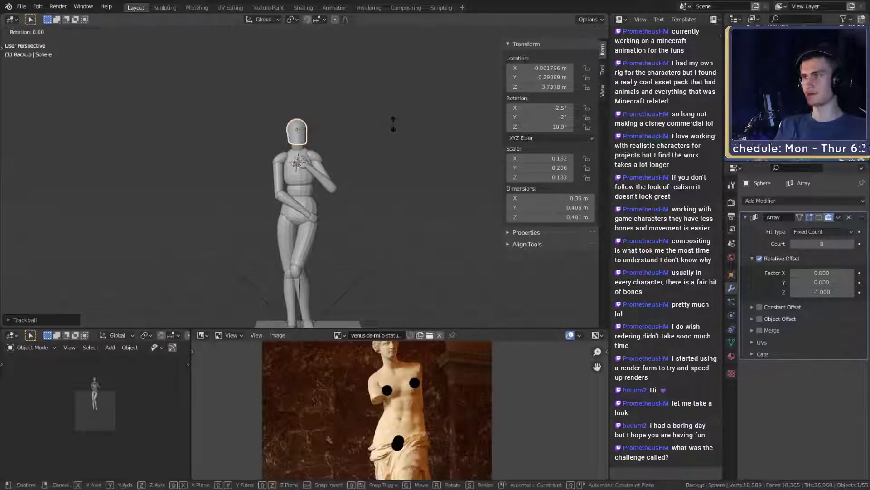
{"action": "left_click", "coordinate": [394, 122]}
{"action": "middle_click_drag", "start_coordinate": [342, 221], "coordinate": [349, 174], "text": "shift"}
{"action": "scroll", "coordinate": [358, 178], "scroll_direction": "up", "scroll_amount": 1}
{"action": "left_click", "coordinate": [362, 187]}
{"action": "mouse_move", "coordinate": [362, 209]}
{"action": "middle_mouse_down", "text": "shift"}
{"action": "mouse_move", "coordinate": [355, 176]}
{"action": "mouse_move", "coordinate": [362, 206]}
{"action": "middle_mouse_up", "text": "shift"}
- Save the scene file and compare the full figure with the Venus de Milo reference image
{"action": "left_click", "coordinate": [21, 6]}
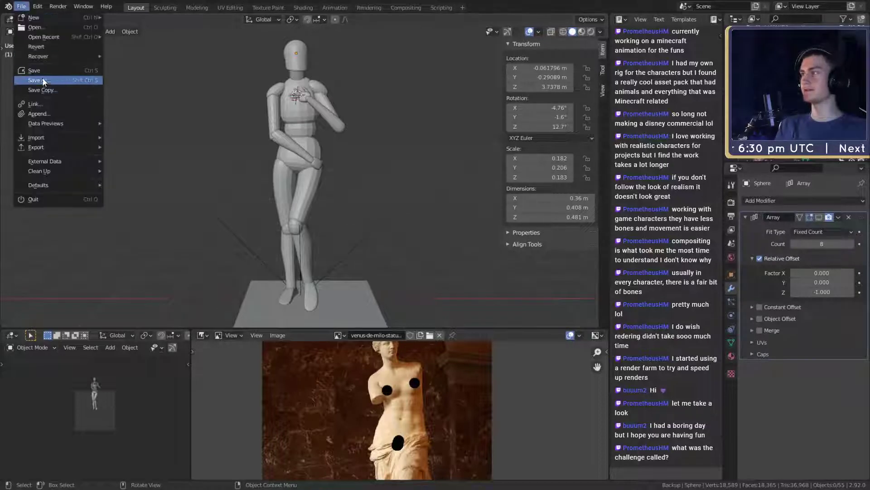
{"action": "left_click", "coordinate": [42, 77]}
{"action": "scroll", "coordinate": [328, 176], "scroll_direction": "down", "scroll_amount": 4}
{"action": "scroll", "coordinate": [328, 173], "scroll_direction": "up", "scroll_amount": 3}
{"action": "middle_click_drag", "start_coordinate": [331, 163], "coordinate": [426, 265]}
{"action": "scroll", "coordinate": [414, 434], "scroll_direction": "down", "scroll_amount": 5}
{"action": "scroll", "coordinate": [415, 434], "scroll_direction": "up", "scroll_amount": 5}
{"action": "scroll", "coordinate": [414, 434], "scroll_direction": "down", "scroll_amount": 2}
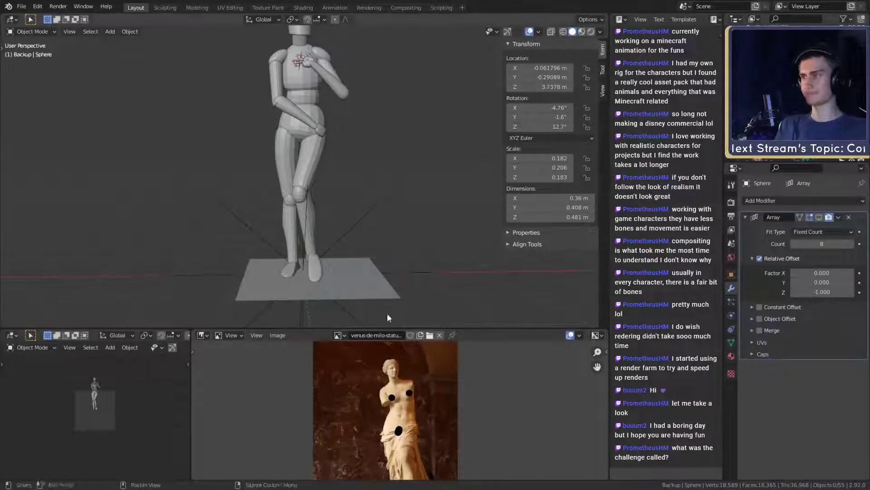
- Hide the left upper arm and the left forearm, keeping the left shoulder piece visible
{"action": "scroll", "coordinate": [387, 236], "scroll_direction": "up", "scroll_amount": 3}
{"action": "left_click", "coordinate": [341, 150]}
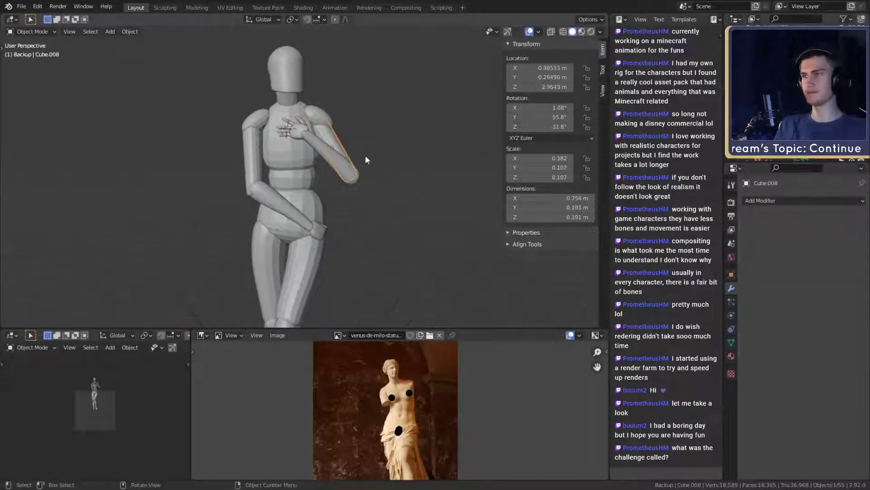
{"action": "middle_click_drag", "start_coordinate": [366, 155], "coordinate": [370, 164], "text": "shift"}
{"action": "left_click", "coordinate": [334, 162]}
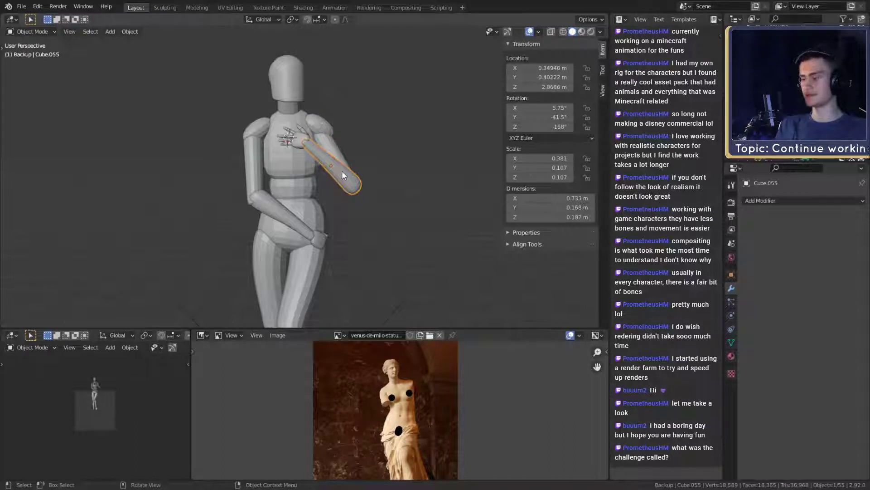
{"action": "left_click", "coordinate": [342, 171]}
{"action": "scroll", "coordinate": [347, 171], "scroll_direction": "up", "scroll_amount": 2}
{"action": "left_click", "coordinate": [353, 138]}
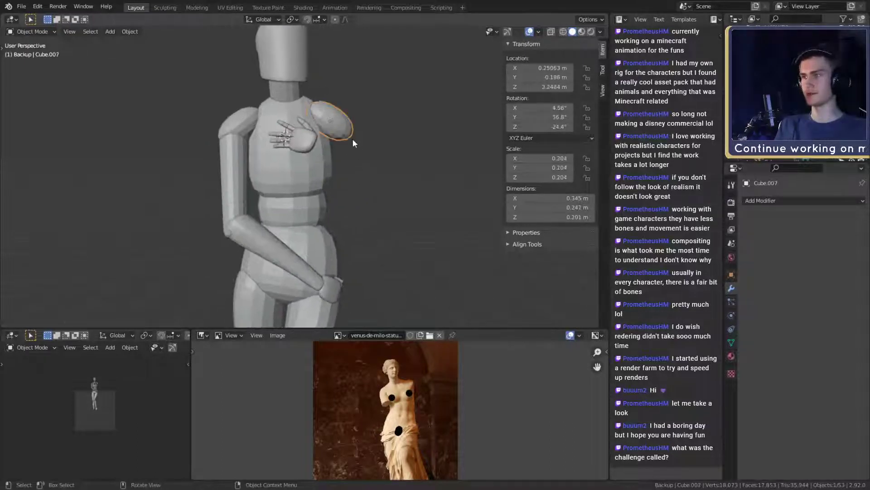
{"action": "mouse_move", "coordinate": [360, 146]}
{"action": "middle_mouse_down"}
{"action": "mouse_move", "coordinate": [398, 188]}
{"action": "mouse_move", "coordinate": [365, 151]}
{"action": "middle_mouse_up"}
{"action": "scroll", "coordinate": [400, 185], "scroll_direction": "up", "scroll_amount": 3}
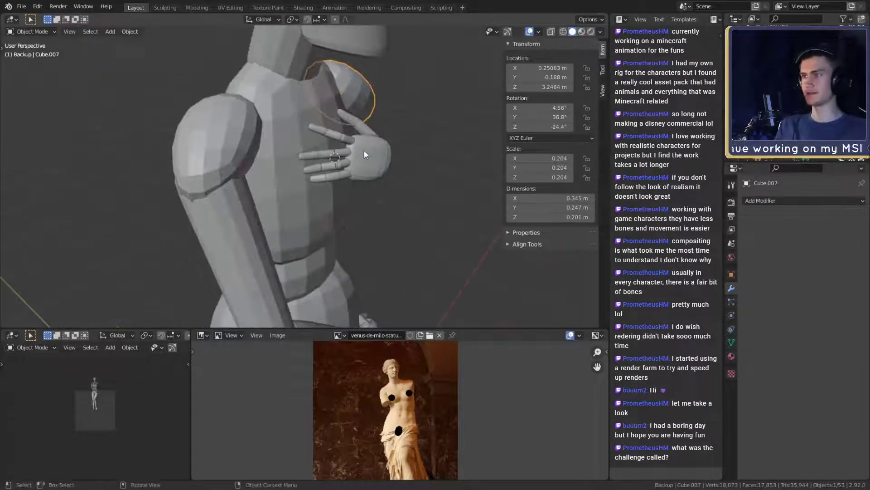
- Hide the left hand's palm and the three thumb segments
{"action": "left_click", "coordinate": [379, 152]}
{"action": "key", "text": "h"}
{"action": "left_click", "coordinate": [374, 137]}
{"action": "key", "text": "h"}
{"action": "left_click", "coordinate": [365, 128]}
{"action": "key", "text": "h"}
{"action": "left_click", "coordinate": [349, 118]}
{"action": "key", "text": "h"}
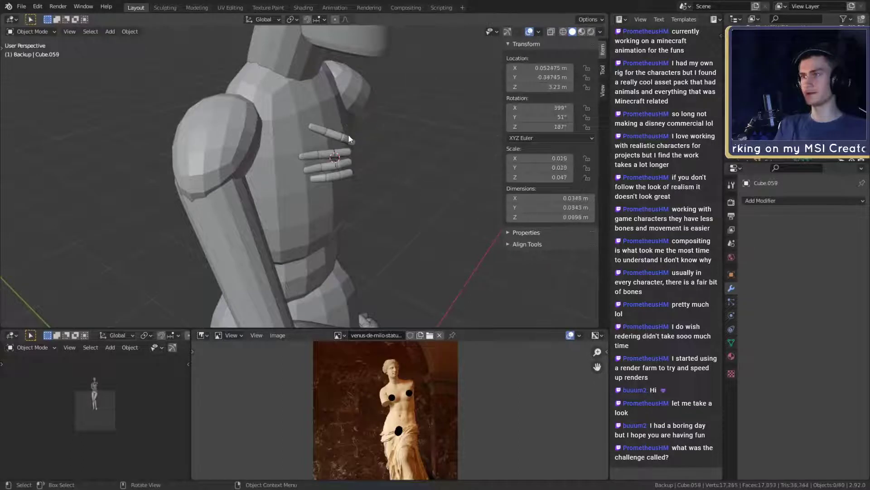
- Hide the remaining segments of the left index, middle, ring and little fingers
{"action": "left_click", "coordinate": [336, 132]}
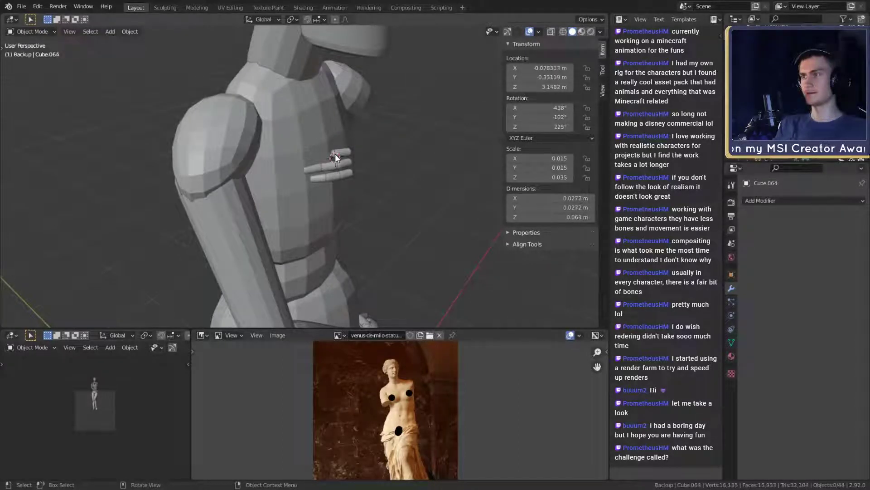
{"action": "left_click", "coordinate": [338, 153]}
{"action": "key", "text": "h"}
{"action": "left_click", "coordinate": [341, 163]}
{"action": "key", "text": "h"}
{"action": "left_click", "coordinate": [330, 167]}
{"action": "key", "text": "h"}
{"action": "left_click", "coordinate": [317, 170]}
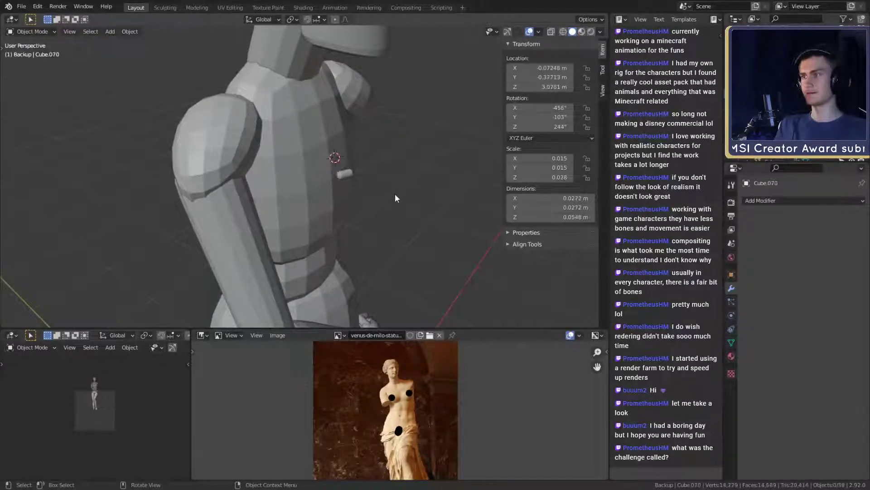
{"action": "left_click", "coordinate": [347, 174]}
{"action": "key", "text": "h"}
- Hide the mannequin's right shoulder piece
{"action": "middle_click_drag", "start_coordinate": [408, 175], "coordinate": [344, 164]}
{"action": "left_click", "coordinate": [170, 92]}
{"action": "key", "text": "h"}
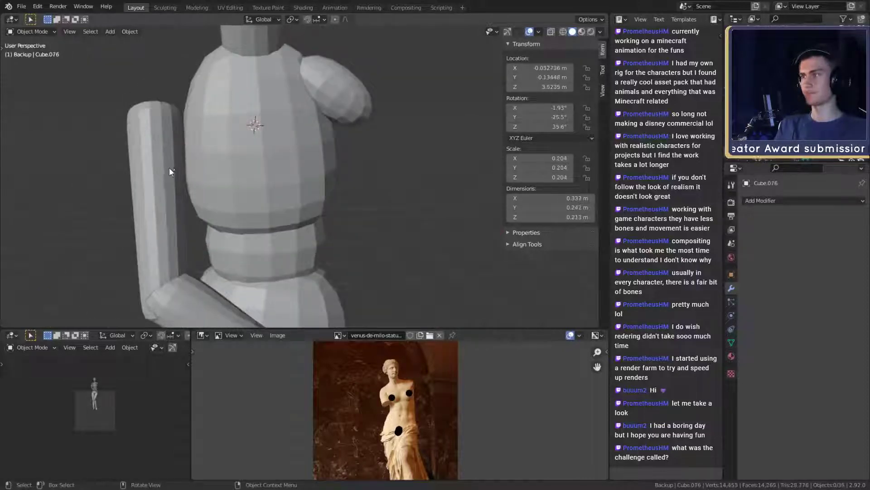
{"action": "left_click", "coordinate": [170, 168]}
{"action": "key", "text": "h"}
{"action": "key", "text": "ctrl+z"}
{"action": "key", "text": "ctrl+z"}
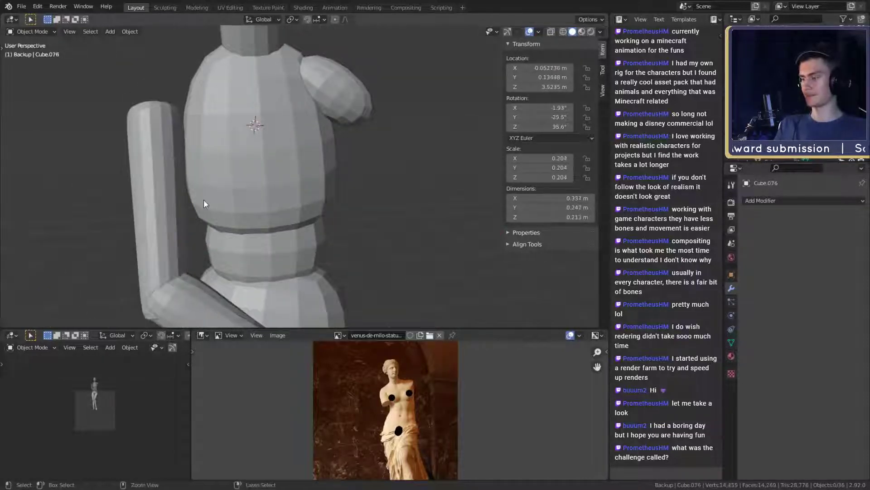
- Hide the mannequin's right upper arm and right forearm
{"action": "left_click", "coordinate": [172, 206]}
{"action": "key", "text": "h"}
{"action": "scroll", "coordinate": [255, 218], "scroll_direction": "down", "scroll_amount": 3}
{"action": "middle_click_drag", "start_coordinate": [272, 227], "coordinate": [286, 173], "text": "shift"}
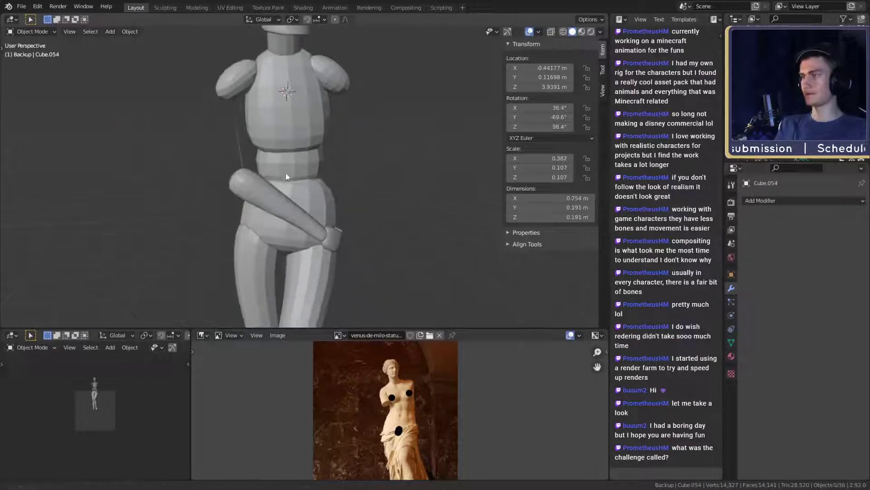
{"action": "left_click", "coordinate": [271, 199]}
{"action": "key", "text": "h"}
{"action": "scroll", "coordinate": [299, 209], "scroll_direction": "up", "scroll_amount": 4}
{"action": "middle_click_drag", "start_coordinate": [319, 219], "coordinate": [286, 208]}
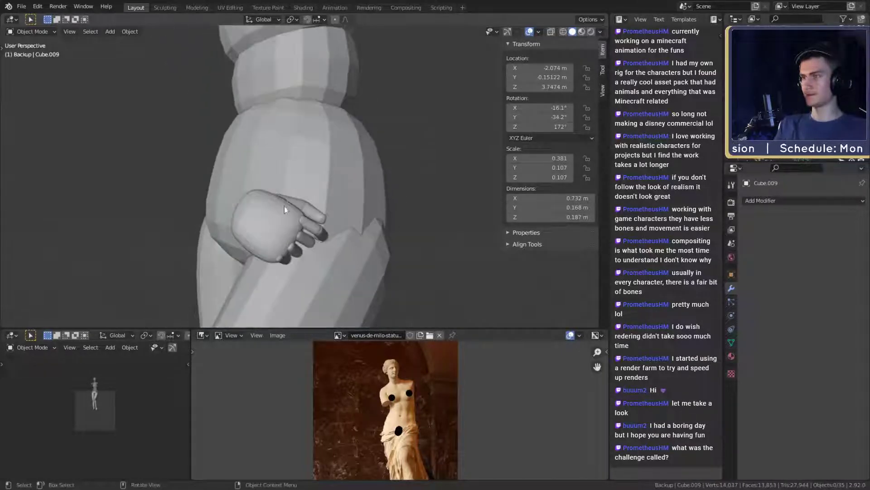
- Hide the right hand's palm and the three thumb segments
{"action": "left_click", "coordinate": [277, 220]}
{"action": "key", "text": "h"}
{"action": "left_click", "coordinate": [287, 206]}
{"action": "key", "text": "h"}
{"action": "left_click", "coordinate": [297, 204]}
{"action": "key", "text": "h"}
{"action": "left_click", "coordinate": [313, 213]}
{"action": "key", "text": "h"}
- Hide the remaining segments of the right index, middle, ring and little fingers
{"action": "left_click", "coordinate": [317, 228]}
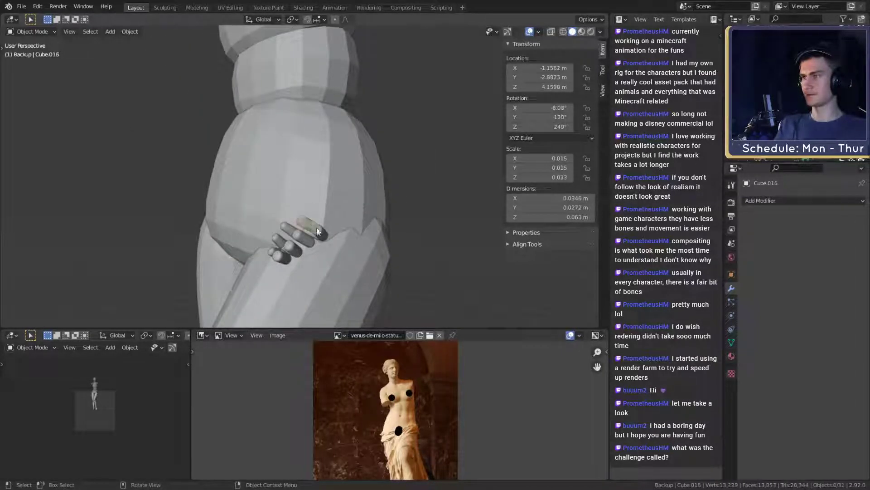
{"action": "left_click", "coordinate": [316, 233]}
{"action": "key", "text": "h"}
{"action": "left_click", "coordinate": [293, 229]}
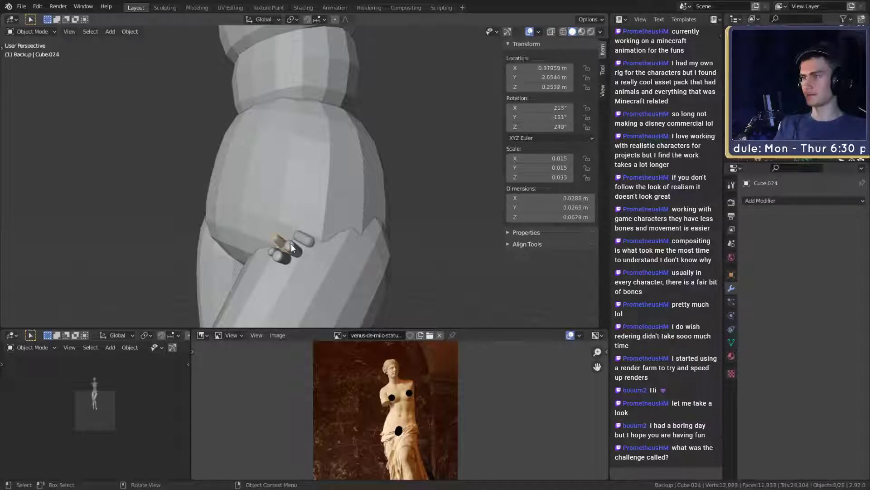
{"action": "key", "text": "h"}
{"action": "left_click", "coordinate": [305, 238]}
{"action": "key", "text": "h"}
{"action": "left_click", "coordinate": [294, 248]}
{"action": "key", "text": "h"}
{"action": "left_click", "coordinate": [280, 257]}
{"action": "key", "text": "h"}
{"action": "left_click", "coordinate": [281, 255]}
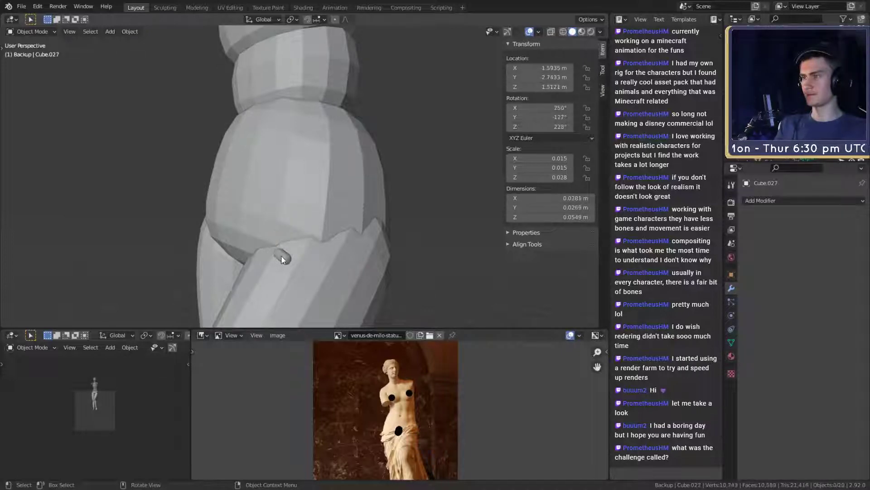
{"action": "key", "text": "h"}
{"action": "scroll", "coordinate": [334, 206], "scroll_direction": "down", "scroll_amount": 8}
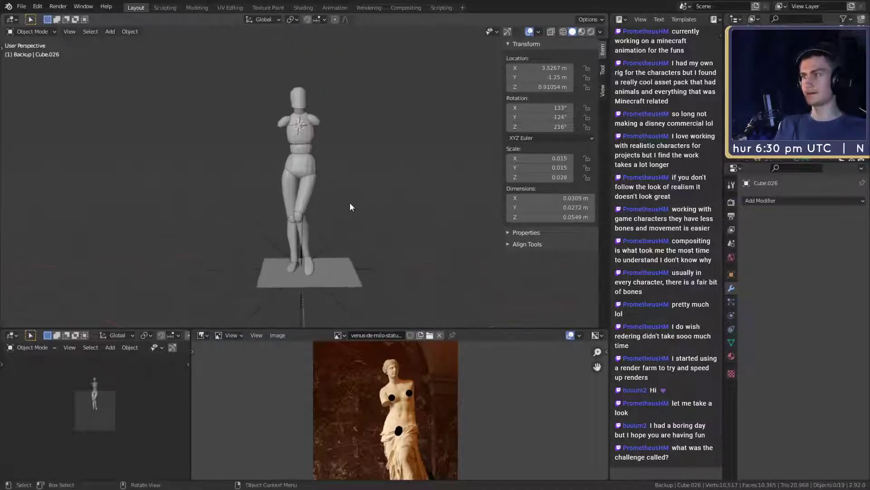
- Tilt the head and neck together as seen from the side and move them about 0.06 m forward and down
{"action": "scroll", "coordinate": [349, 202], "scroll_direction": "up", "scroll_amount": 2}
{"action": "scroll", "coordinate": [351, 195], "scroll_direction": "down", "scroll_amount": 2}
{"action": "scroll", "coordinate": [352, 189], "scroll_direction": "up", "scroll_amount": 2}
{"action": "middle_click_drag", "start_coordinate": [351, 189], "coordinate": [421, 199], "text": "shift"}
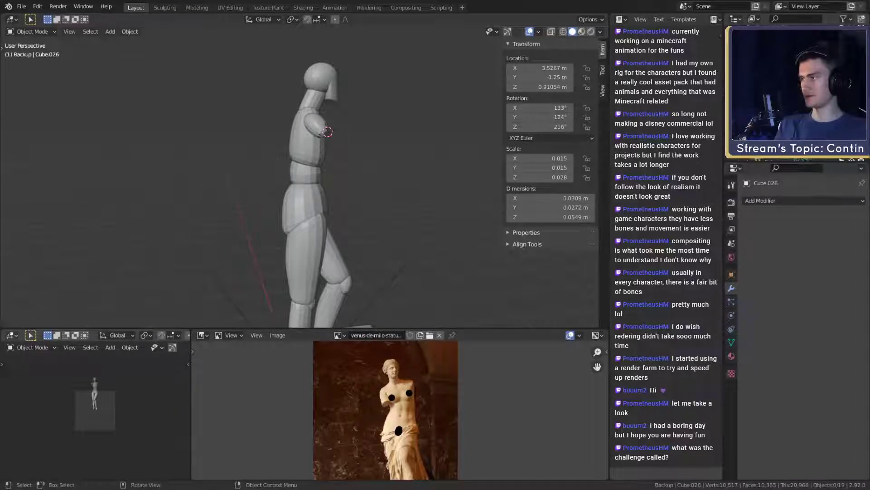
{"action": "middle_click_drag", "start_coordinate": [323, 144], "coordinate": [337, 186]}
{"action": "scroll", "coordinate": [323, 145], "scroll_direction": "up", "scroll_amount": 3}
{"action": "middle_click_drag", "start_coordinate": [342, 170], "coordinate": [326, 198], "text": "shift"}
{"action": "left_click", "coordinate": [299, 148]}
{"action": "left_click", "coordinate": [325, 127]}
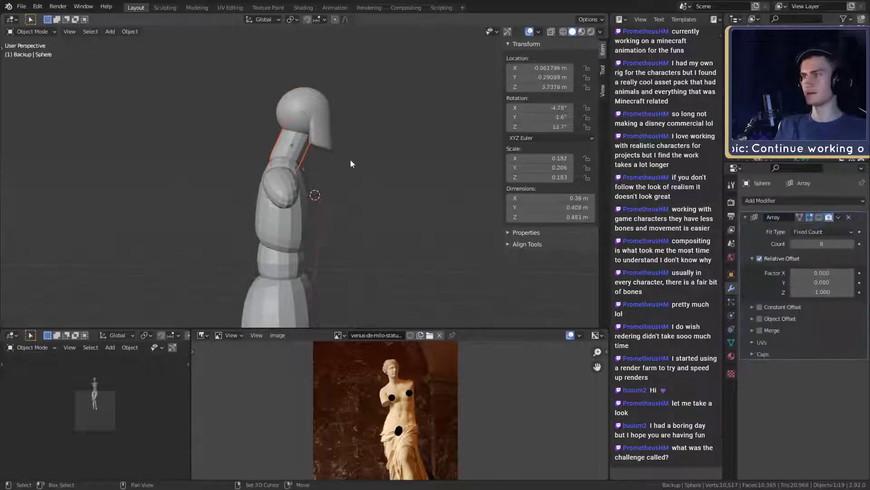
{"action": "middle_click_drag", "start_coordinate": [350, 160], "coordinate": [346, 142], "text": "shift"}
{"action": "left_click", "coordinate": [306, 105], "text": "shift"}
{"action": "key", "text": "r"}
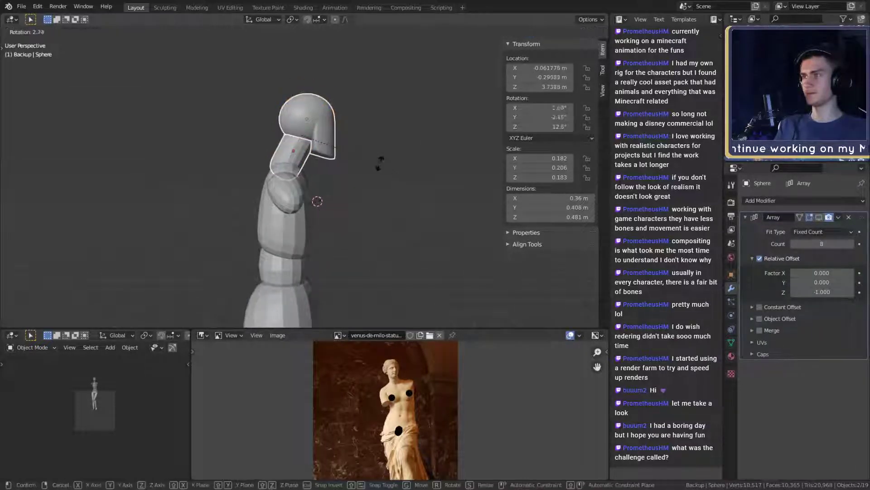
{"action": "left_click", "coordinate": [381, 170]}
{"action": "key", "text": "g"}
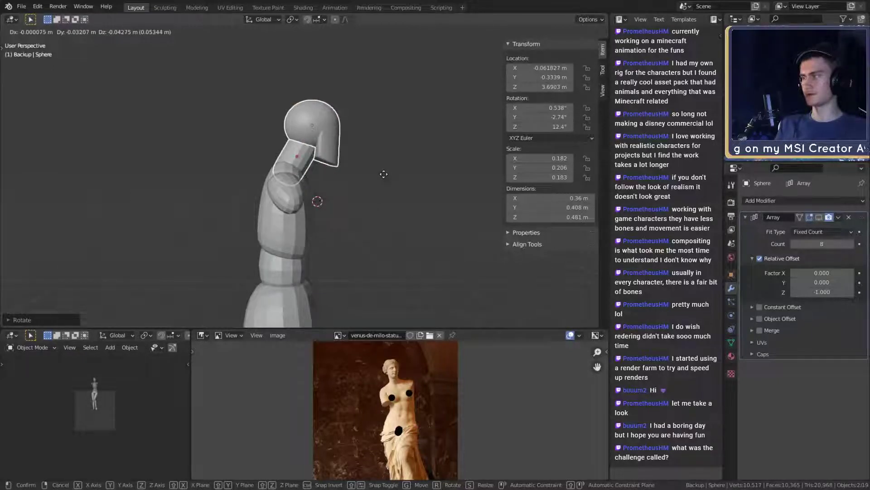
{"action": "left_click", "coordinate": [386, 180]}
- Shift and tilt the head and neck toward the mannequin's right in the front view, bringing the head to about X -0.115 m
{"action": "middle_click_drag", "start_coordinate": [385, 180], "coordinate": [357, 194]}
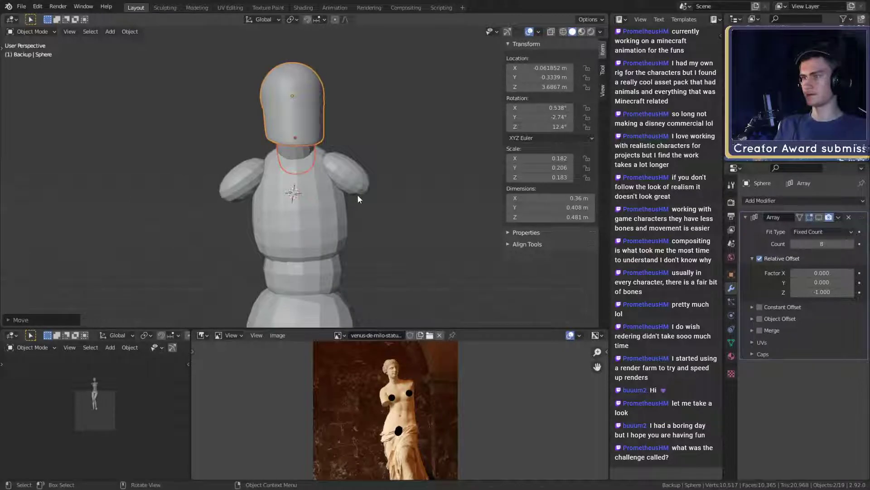
{"action": "key", "text": "g"}
{"action": "left_click", "coordinate": [355, 192]}
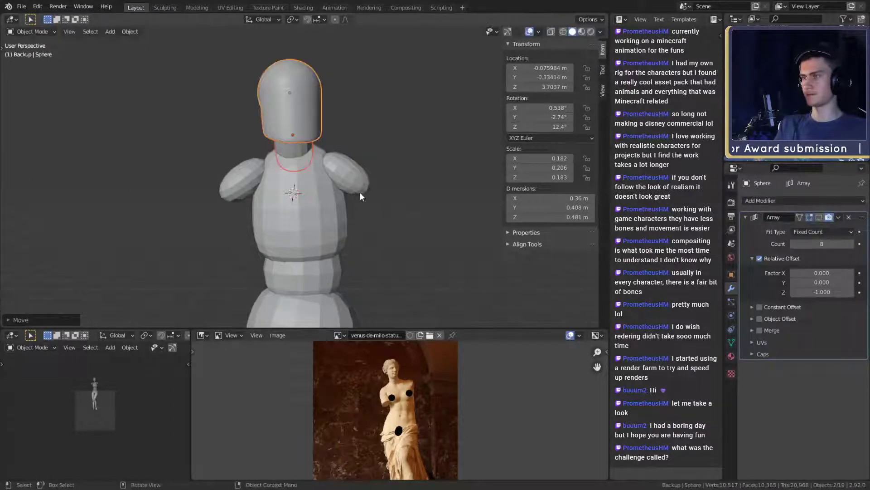
{"action": "key", "text": "r"}
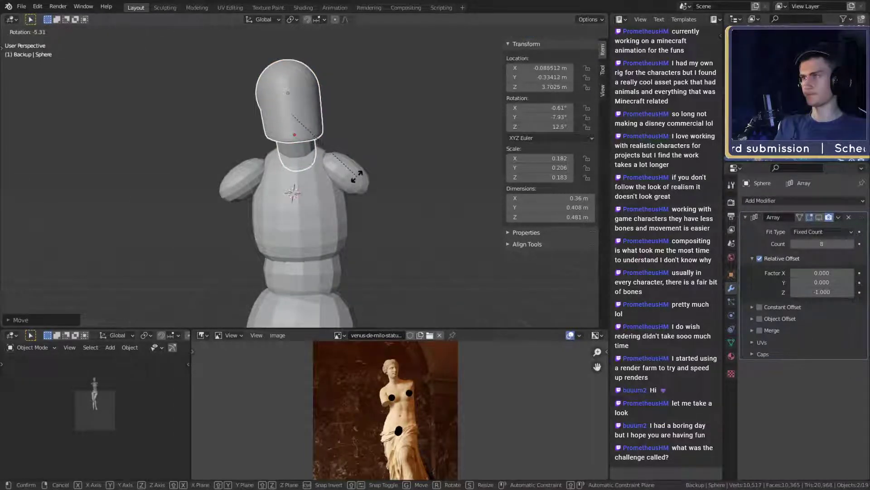
{"action": "left_click", "coordinate": [352, 177]}
{"action": "key", "text": "g"}
{"action": "left_click", "coordinate": [349, 178]}
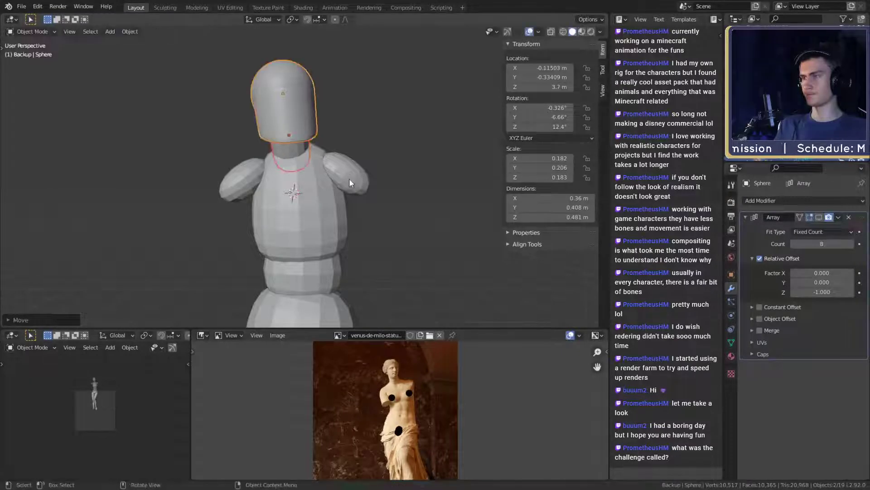
{"action": "scroll", "coordinate": [349, 180], "scroll_direction": "down", "scroll_amount": 7}
{"action": "left_click", "coordinate": [360, 197]}
- Reposition the waist segment between chest and hips from the side, to about Y -0.093 m and Z 2.665 m
{"action": "scroll", "coordinate": [360, 200], "scroll_direction": "up", "scroll_amount": 3}
{"action": "mouse_move", "coordinate": [360, 200]}
{"action": "middle_mouse_down"}
{"action": "mouse_move", "coordinate": [356, 213]}
{"action": "mouse_move", "coordinate": [365, 208]}
{"action": "middle_mouse_up"}
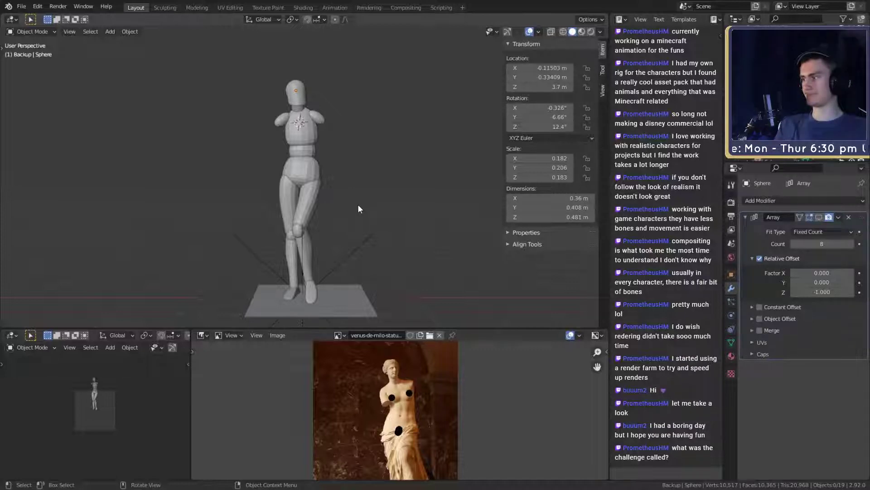
{"action": "middle_click_drag", "start_coordinate": [358, 209], "coordinate": [404, 207]}
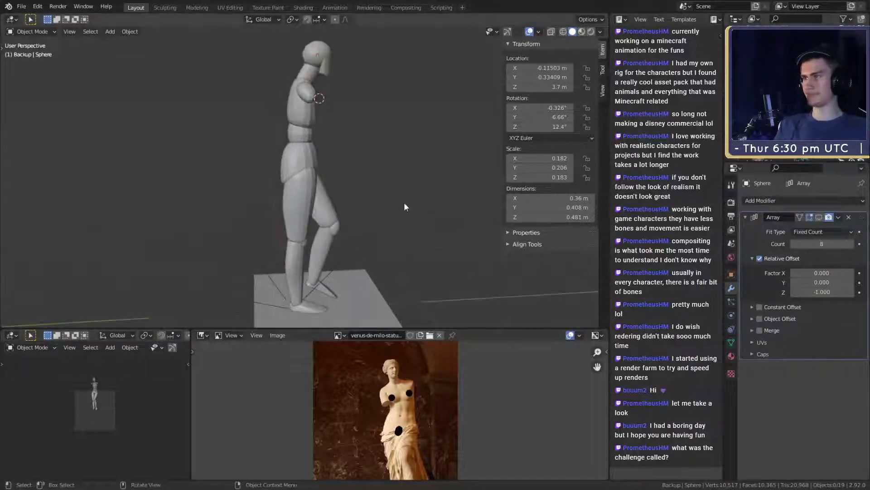
{"action": "middle_click_drag", "start_coordinate": [357, 181], "coordinate": [310, 181], "text": "shift"}
{"action": "scroll", "coordinate": [355, 190], "scroll_direction": "up", "scroll_amount": 1}
{"action": "left_click", "coordinate": [312, 157]}
{"action": "scroll", "coordinate": [307, 219], "scroll_direction": "down", "scroll_amount": 4}
{"action": "scroll", "coordinate": [399, 181], "scroll_direction": "up", "scroll_amount": 4}
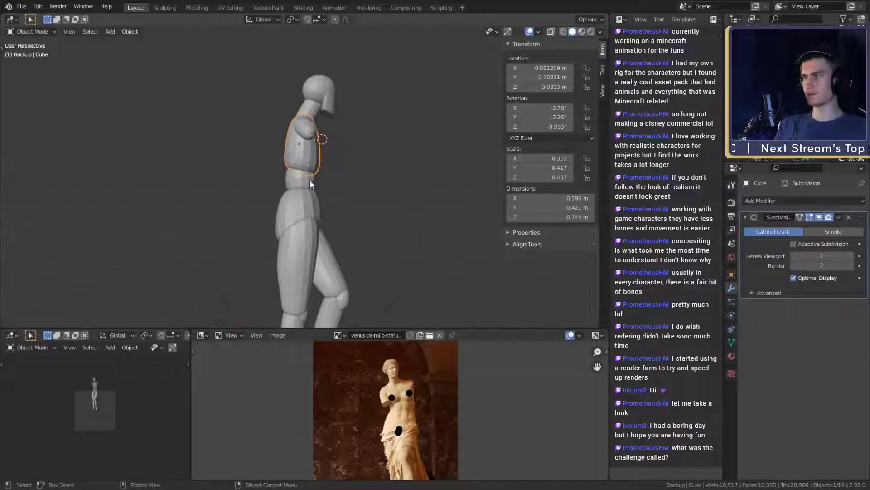
{"action": "left_click", "coordinate": [310, 184]}
{"action": "key", "text": "g"}
{"action": "left_click", "coordinate": [356, 192]}
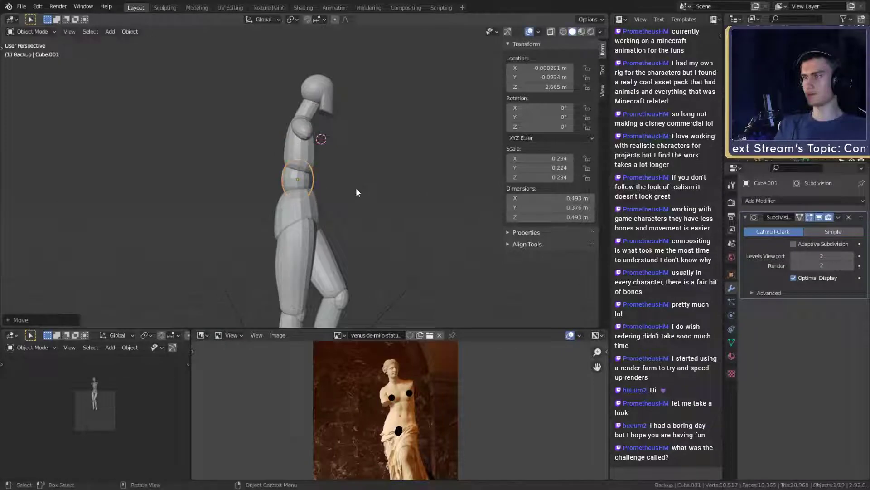
{"action": "scroll", "coordinate": [356, 192], "scroll_direction": "down", "scroll_amount": 3}
{"action": "mouse_move", "coordinate": [360, 213]}
{"action": "middle_mouse_down", "text": "shift"}
{"action": "mouse_move", "coordinate": [363, 197]}
{"action": "mouse_move", "coordinate": [371, 212]}
{"action": "middle_mouse_up", "text": "shift"}
{"action": "left_click", "coordinate": [364, 195]}
- Bring back all the hidden arm, hand and finger parts of the mannequin
{"action": "scroll", "coordinate": [364, 195], "scroll_direction": "down", "scroll_amount": 3}
{"action": "scroll", "coordinate": [376, 241], "scroll_direction": "up", "scroll_amount": 3}
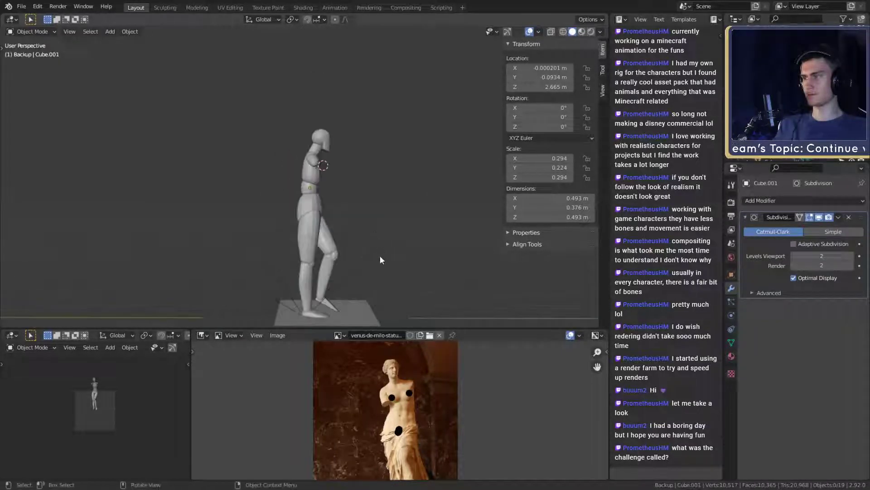
{"action": "middle_click_drag", "start_coordinate": [380, 260], "coordinate": [319, 218]}
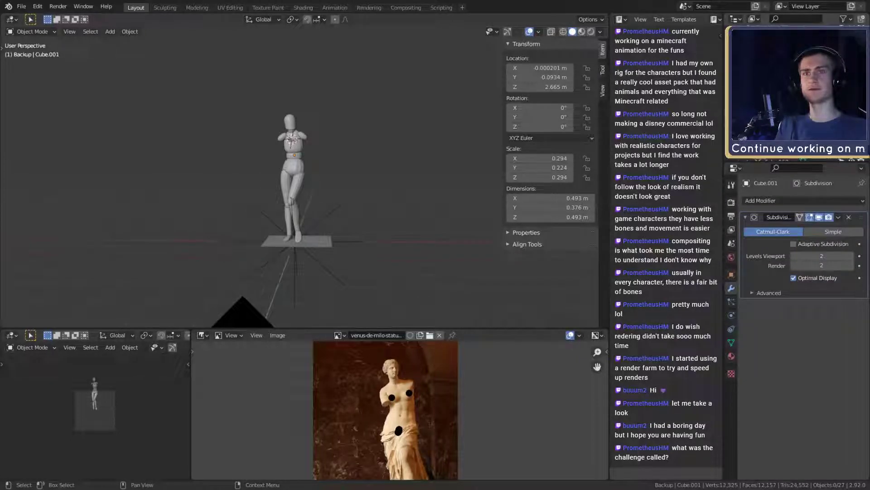
{"action": "key", "text": "ctrl+z"}
{"action": "key", "text": "ctrl+z"}
{"action": "key", "text": "ctrl+z"}
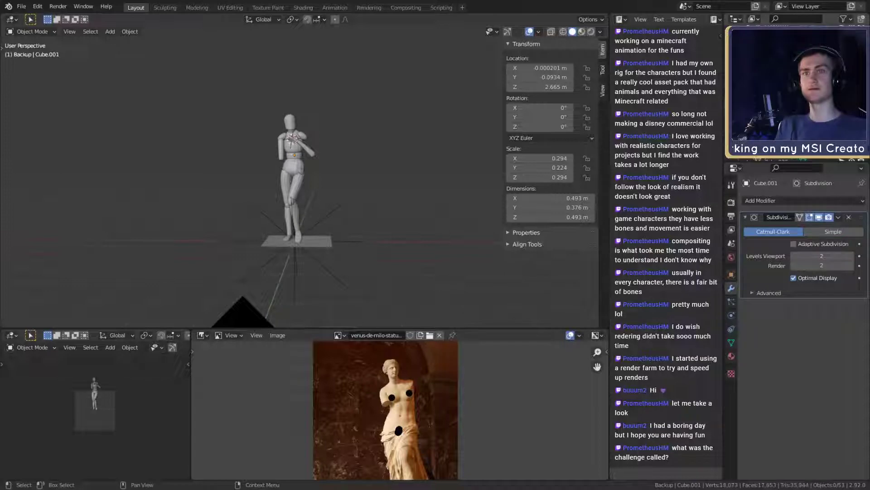
{"action": "scroll", "coordinate": [365, 183], "scroll_direction": "up", "scroll_amount": 3}
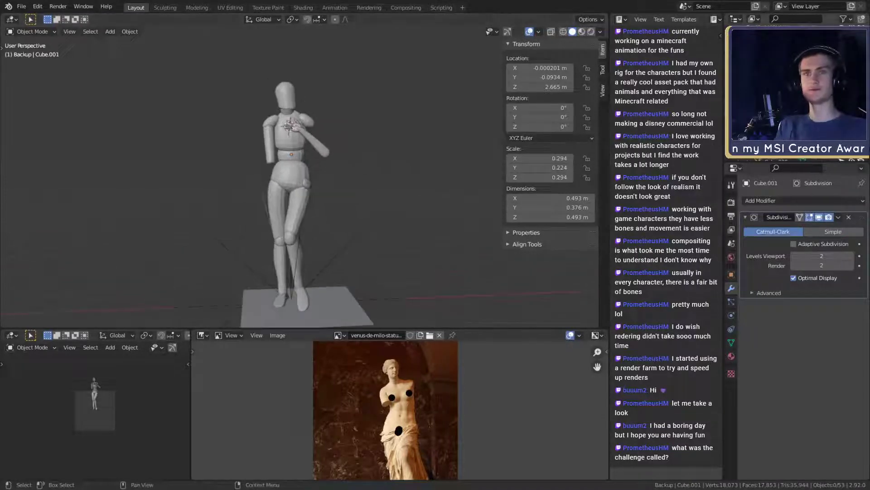
{"action": "key", "text": "ctrl+z"}
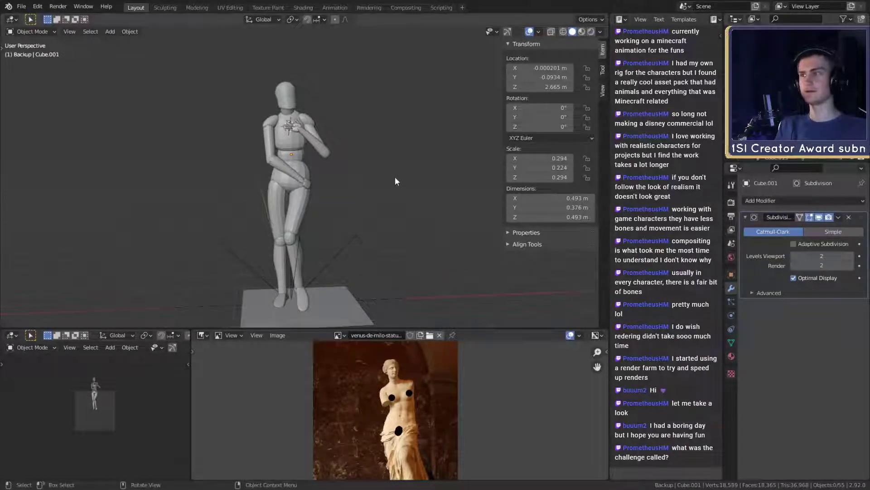
{"action": "scroll", "coordinate": [396, 176], "scroll_direction": "up", "scroll_amount": 3}
{"action": "middle_click_drag", "start_coordinate": [395, 176], "coordinate": [385, 208], "text": "shift"}
{"action": "scroll", "coordinate": [385, 208], "scroll_direction": "down", "scroll_amount": 2}
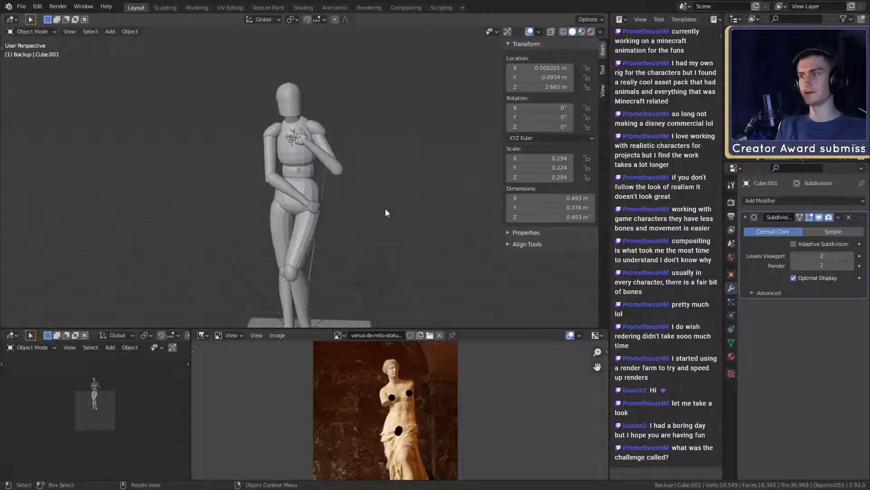
- Save the Blender file with the fully posed mannequin
{"action": "left_click", "coordinate": [21, 6]}
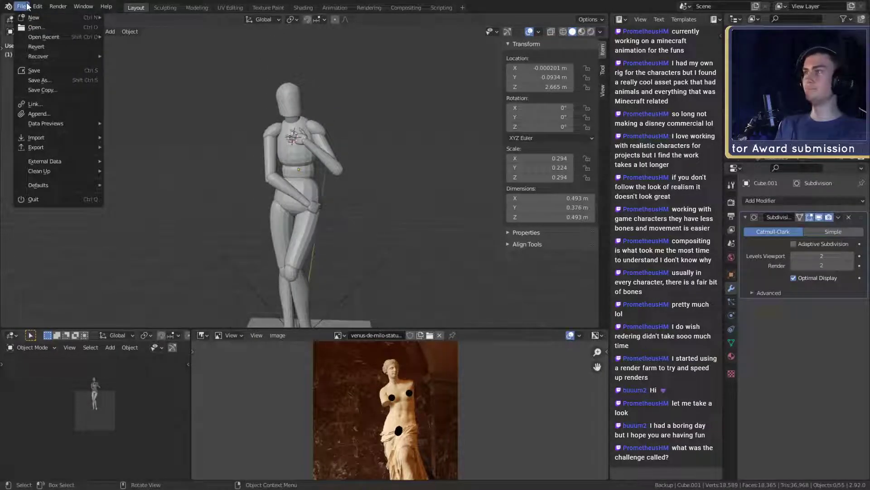
{"action": "left_click", "coordinate": [39, 71]}
- Duplicate all mannequin parts in place and parent the copies to the duplicated head using the Object option
{"action": "middle_click_drag", "start_coordinate": [314, 159], "coordinate": [350, 162]}
{"action": "scroll", "coordinate": [354, 193], "scroll_direction": "down", "scroll_amount": 4}
{"action": "scroll", "coordinate": [355, 184], "scroll_direction": "up", "scroll_amount": 3}
{"action": "scroll", "coordinate": [352, 176], "scroll_direction": "down", "scroll_amount": 2}
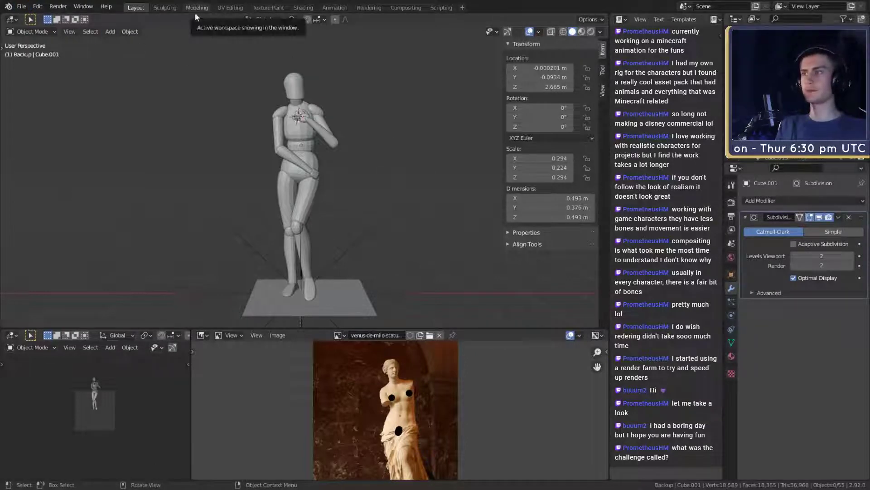
{"action": "scroll", "coordinate": [355, 149], "scroll_direction": "down", "scroll_amount": 3}
{"action": "scroll", "coordinate": [363, 153], "scroll_direction": "up", "scroll_amount": 2}
{"action": "scroll", "coordinate": [382, 161], "scroll_direction": "down", "scroll_amount": 2, "text": "shift"}
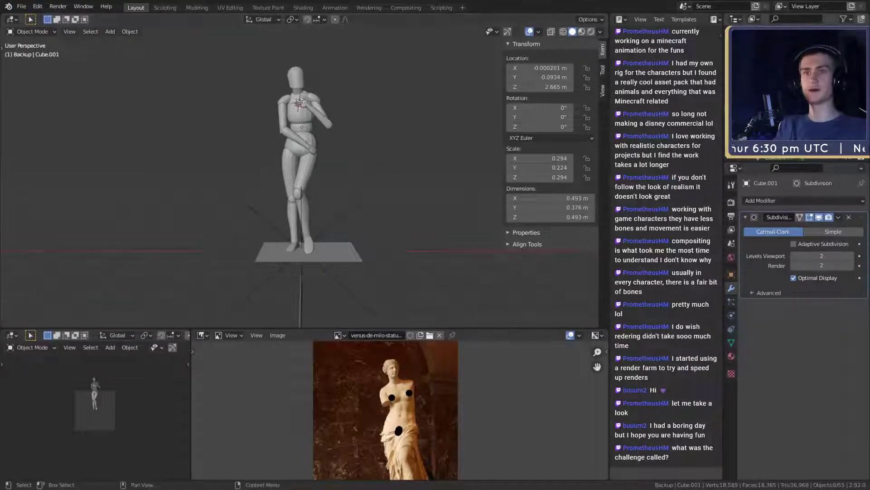
{"action": "left_click", "coordinate": [296, 77]}
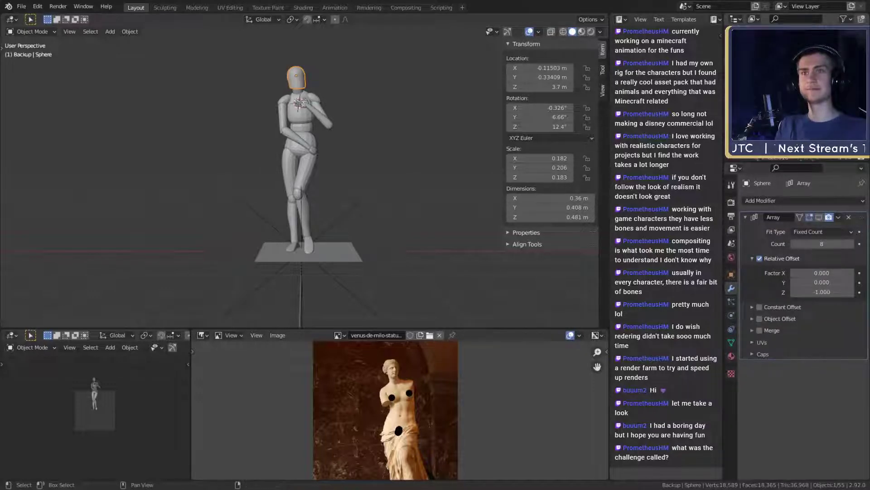
{"action": "key", "text": "a"}
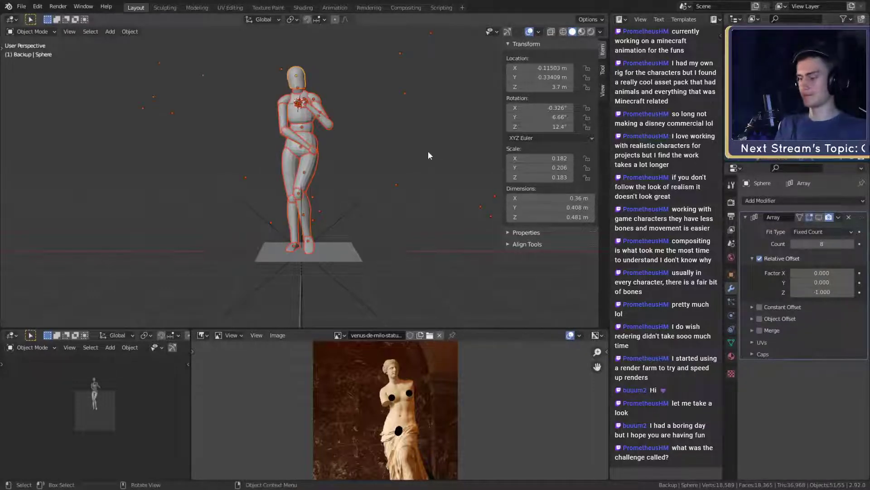
{"action": "key", "text": "shift+d"}
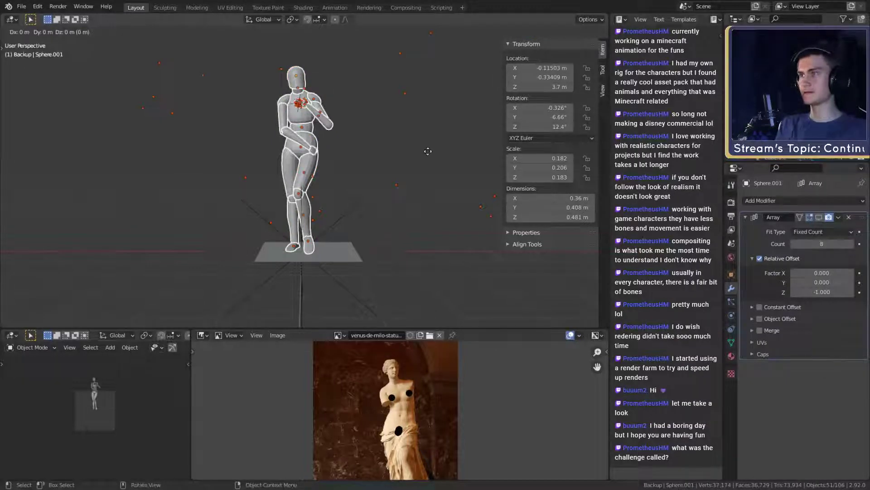
{"action": "right_click", "coordinate": [428, 151]}
{"action": "key", "text": "ctrl+p"}
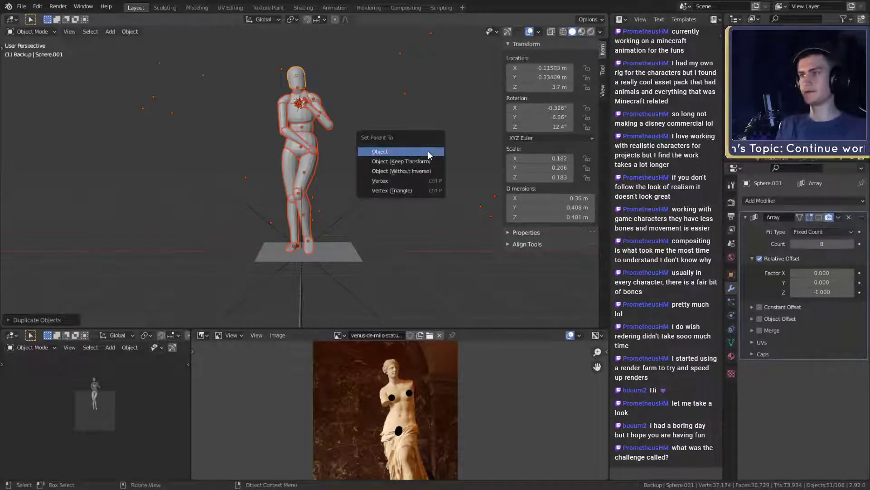
{"action": "left_click", "coordinate": [428, 151]}
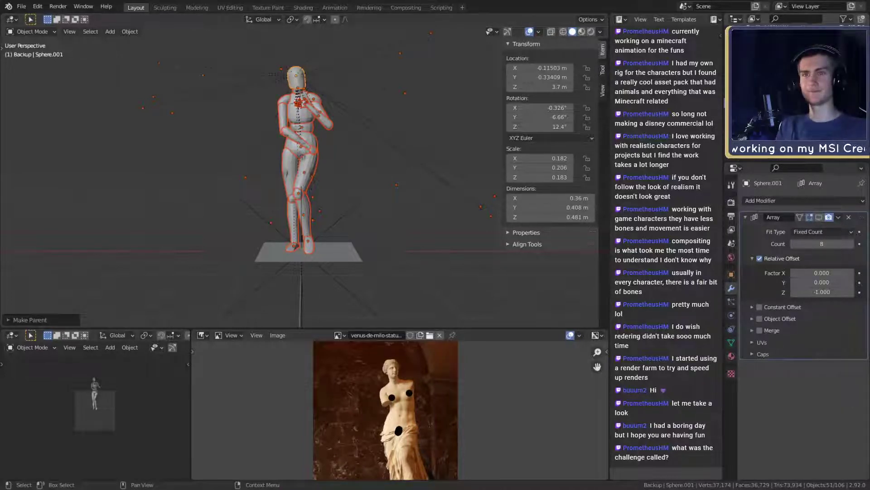
- Rename the duplicated head that parents the copied parts as Backup_2
{"action": "left_click", "coordinate": [296, 76]}
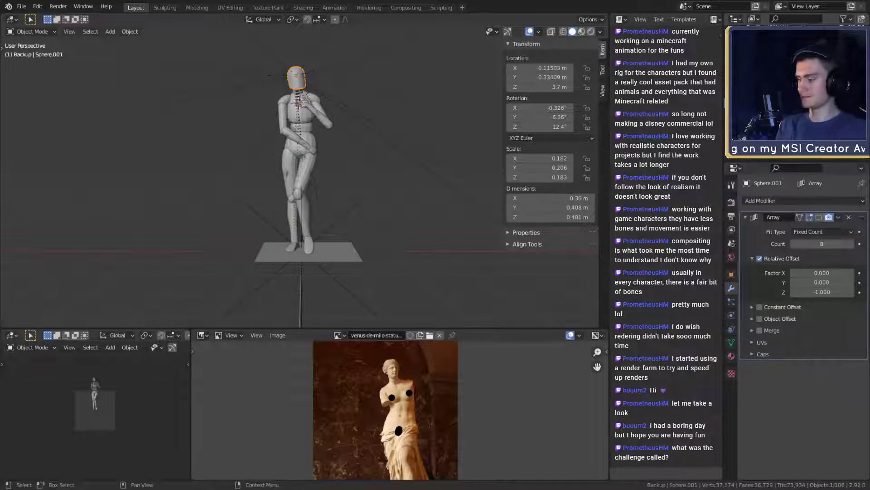
{"action": "type", "text": "Backup_2"}
{"action": "key", "text": "Return"}
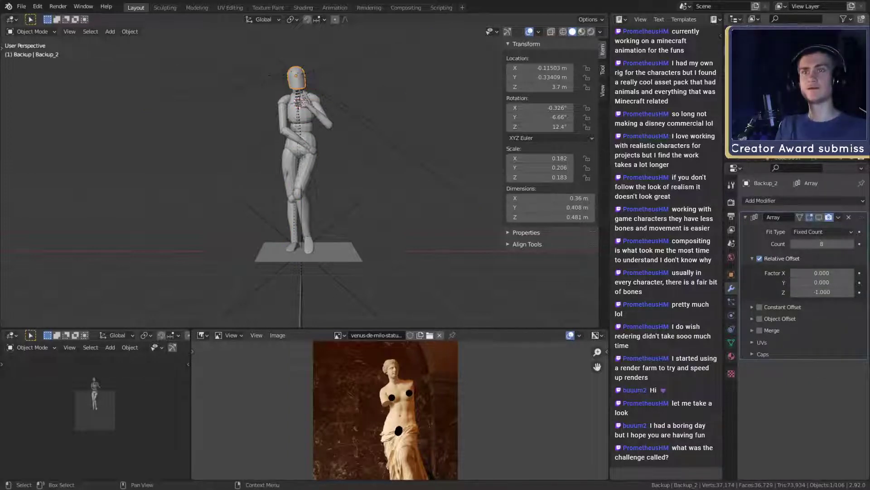
- Hide the Backup_2 head together with all the mannequin parts parented to it, keeping the working figure and ground plane shown
{"action": "key", "text": "a"}
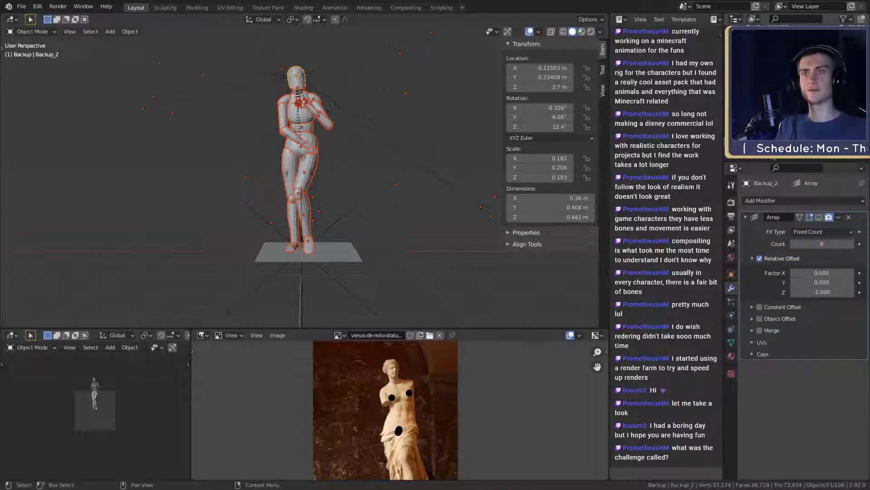
{"action": "left_click", "coordinate": [778, 152]}
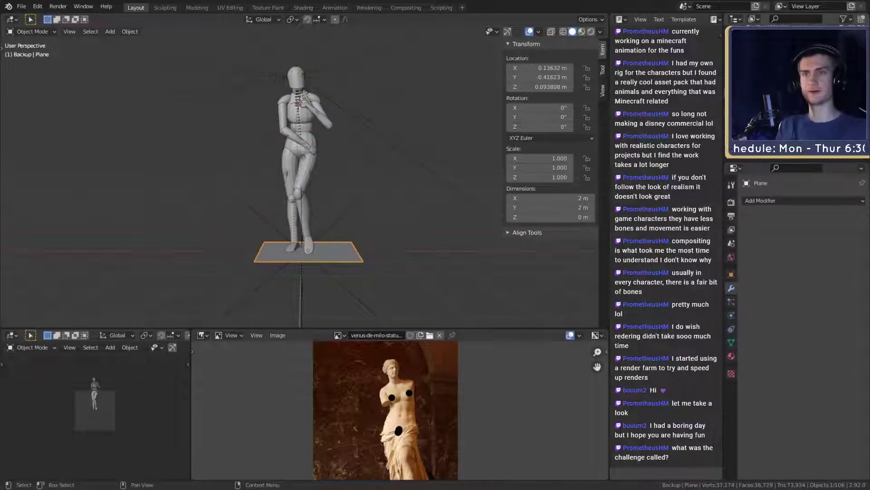
{"action": "left_click", "coordinate": [445, 251]}
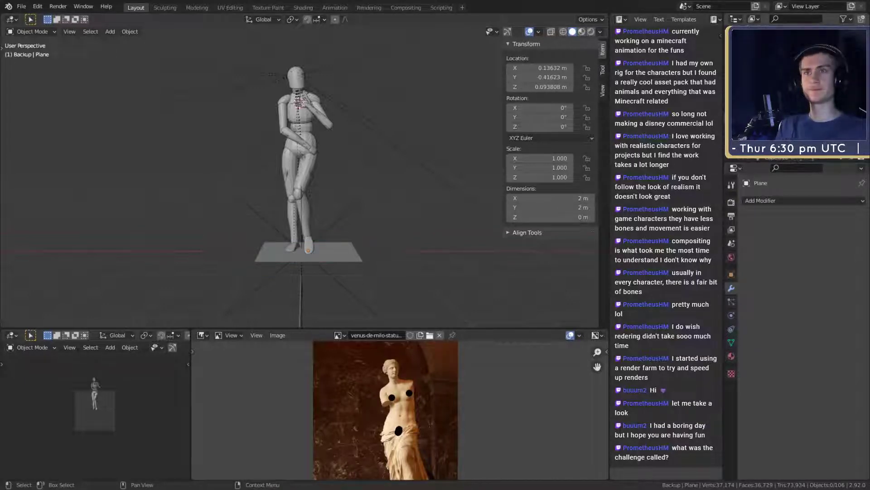
{"action": "left_click", "coordinate": [301, 109]}
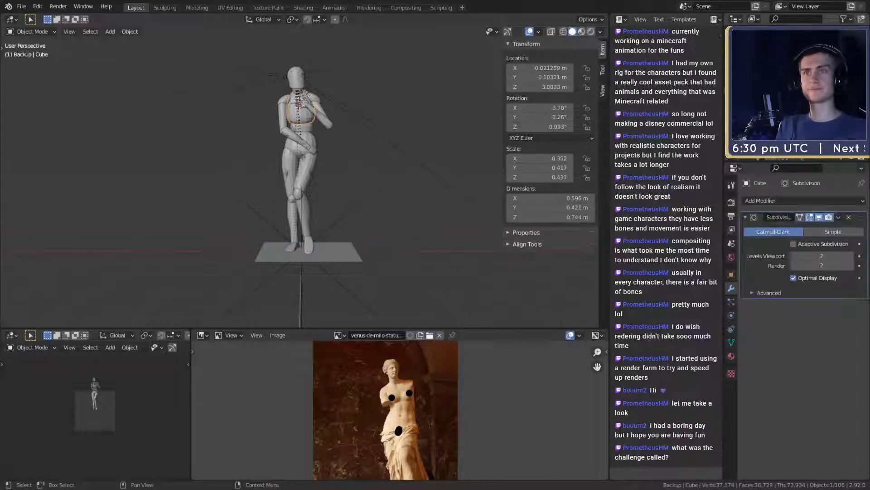
{"action": "key", "text": "a"}
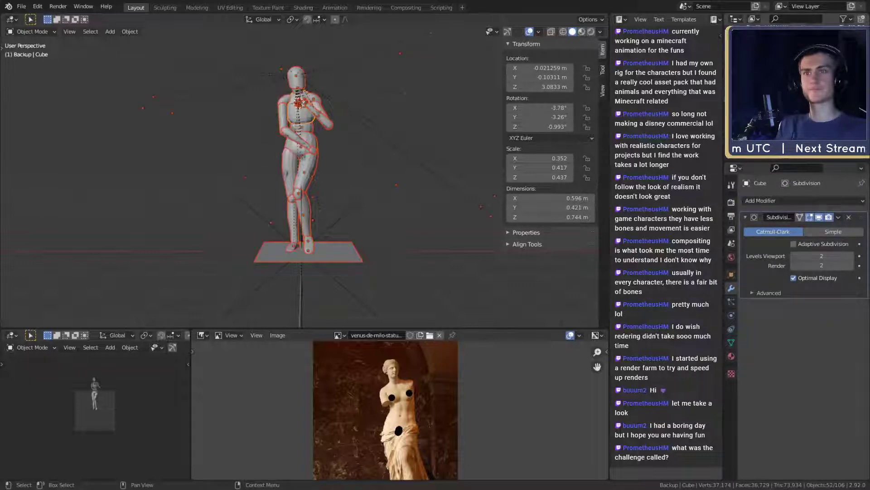
{"action": "key", "text": "alt+a"}
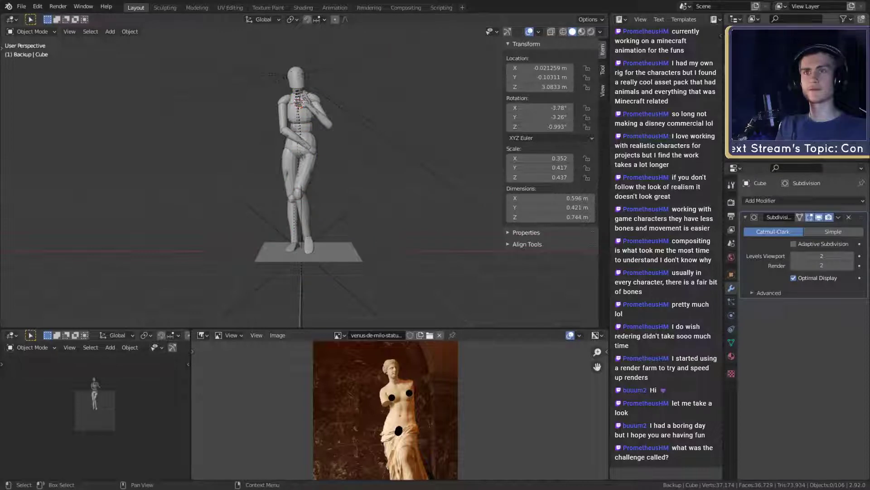
{"action": "key", "text": "h"}
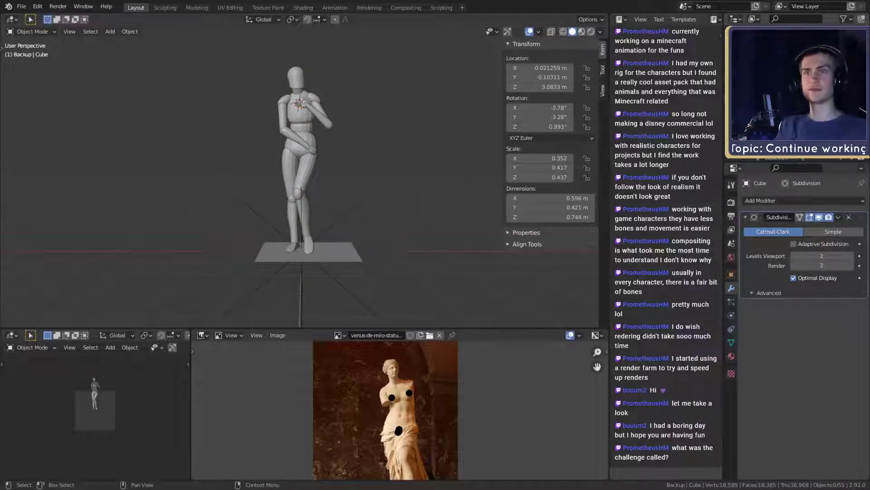
- Save the Blender file msi_creator_award_submission_v1a.blend with the backup copy hidden
{"action": "scroll", "coordinate": [401, 164], "scroll_direction": "down", "scroll_amount": 3}
{"action": "scroll", "coordinate": [403, 135], "scroll_direction": "up", "scroll_amount": 3}
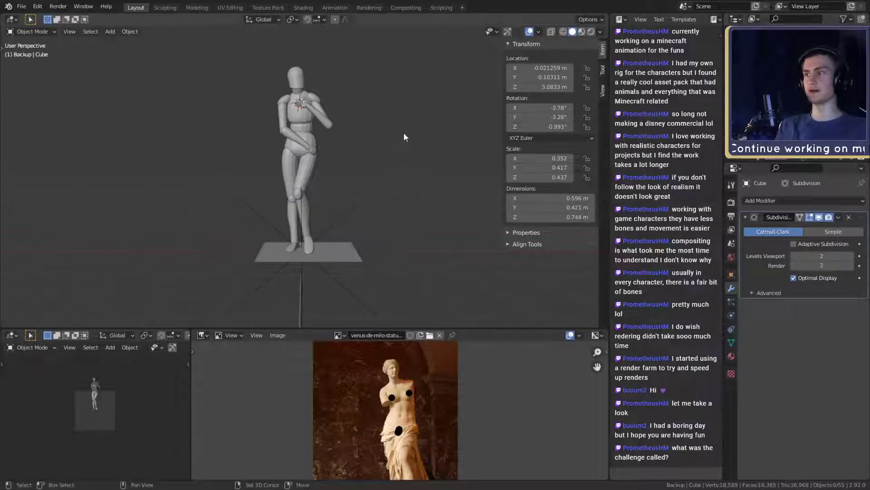
{"action": "middle_click_drag", "start_coordinate": [404, 135], "coordinate": [406, 166], "text": "shift"}
{"action": "scroll", "coordinate": [406, 166], "scroll_direction": "up", "scroll_amount": 5}
{"action": "scroll", "coordinate": [406, 168], "scroll_direction": "down", "scroll_amount": 5}
{"action": "scroll", "coordinate": [383, 213], "scroll_direction": "up", "scroll_amount": 2}
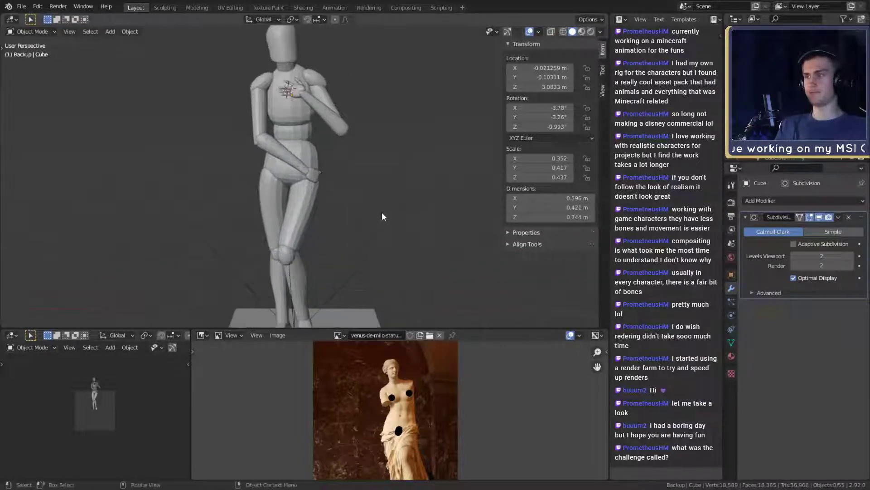
{"action": "scroll", "coordinate": [384, 205], "scroll_direction": "down", "scroll_amount": 3}
{"action": "scroll", "coordinate": [378, 195], "scroll_direction": "up", "scroll_amount": 3}
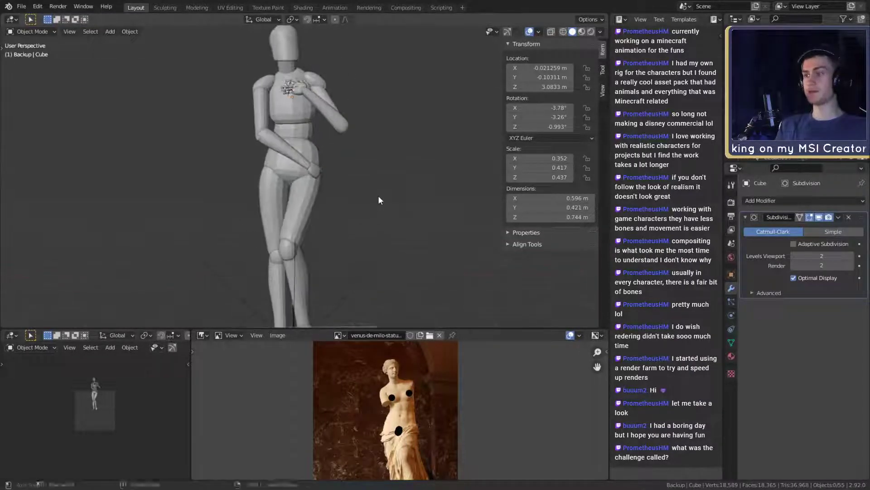
{"action": "left_click", "coordinate": [25, 7]}
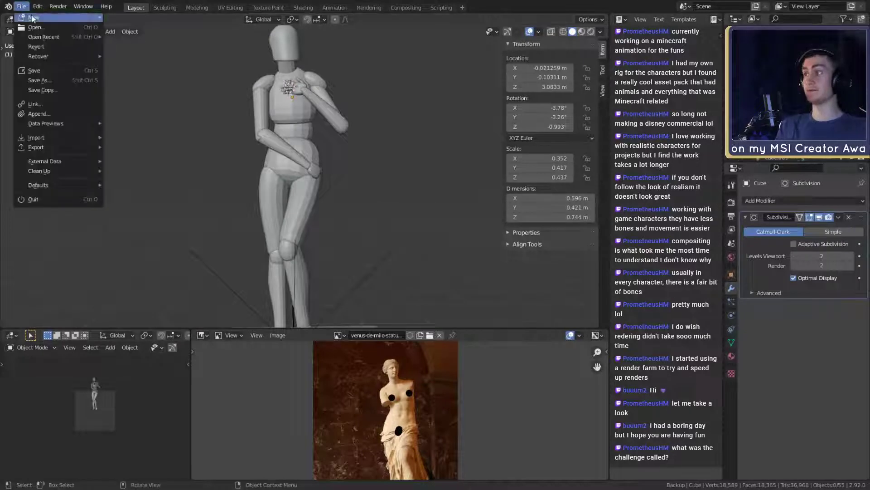
{"action": "left_click", "coordinate": [37, 73]}
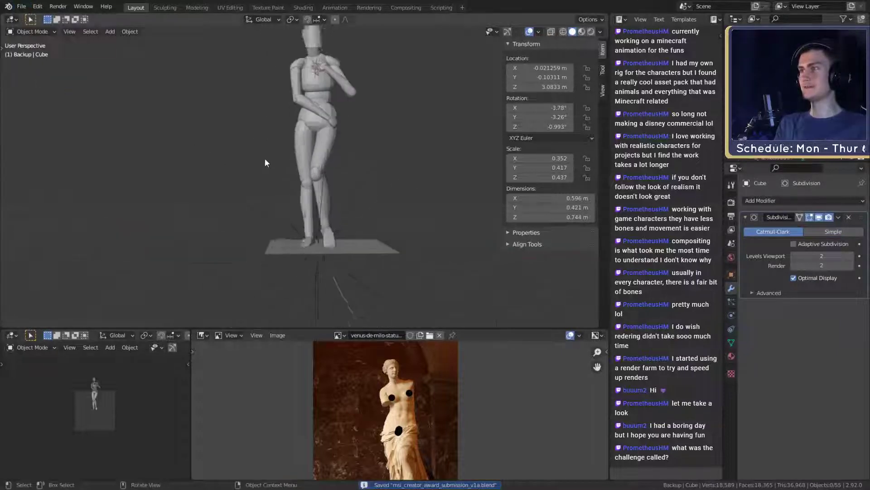
- Examine the mannequin's overall pose close up and at full length, comparing it with the complete Venus de Milo reference image
{"action": "middle_click_drag", "start_coordinate": [265, 162], "coordinate": [359, 164]}
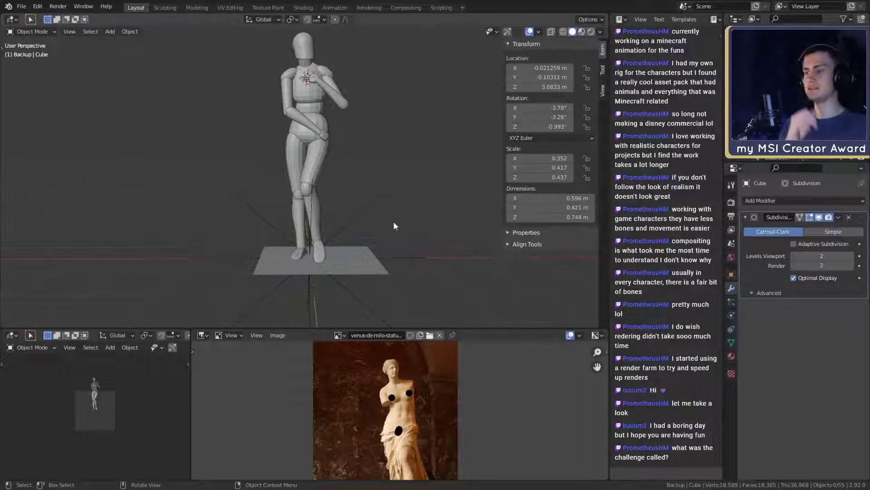
{"action": "mouse_move", "coordinate": [413, 392]}
{"action": "middle_mouse_down"}
{"action": "mouse_move", "coordinate": [405, 370]}
{"action": "mouse_move", "coordinate": [407, 395]}
{"action": "middle_mouse_up"}
{"action": "scroll", "coordinate": [407, 398], "scroll_direction": "down", "scroll_amount": 2}
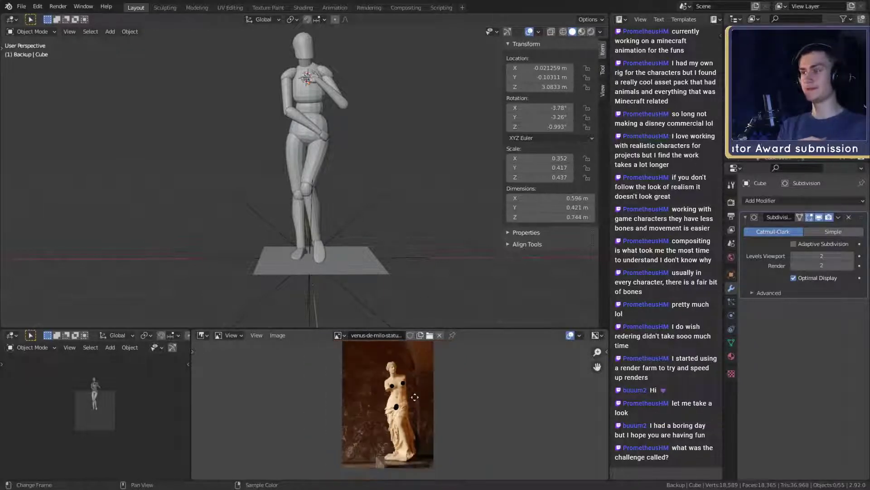
{"action": "middle_click_drag", "start_coordinate": [345, 191], "coordinate": [373, 197]}
{"action": "scroll", "coordinate": [389, 192], "scroll_direction": "down", "scroll_amount": 1}
{"action": "scroll", "coordinate": [382, 186], "scroll_direction": "up", "scroll_amount": 1}
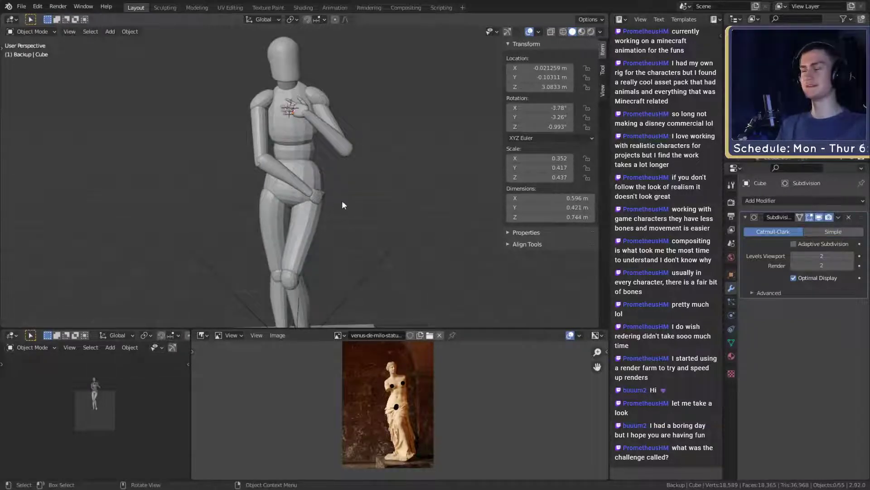
{"action": "scroll", "coordinate": [368, 225], "scroll_direction": "down", "scroll_amount": 4}
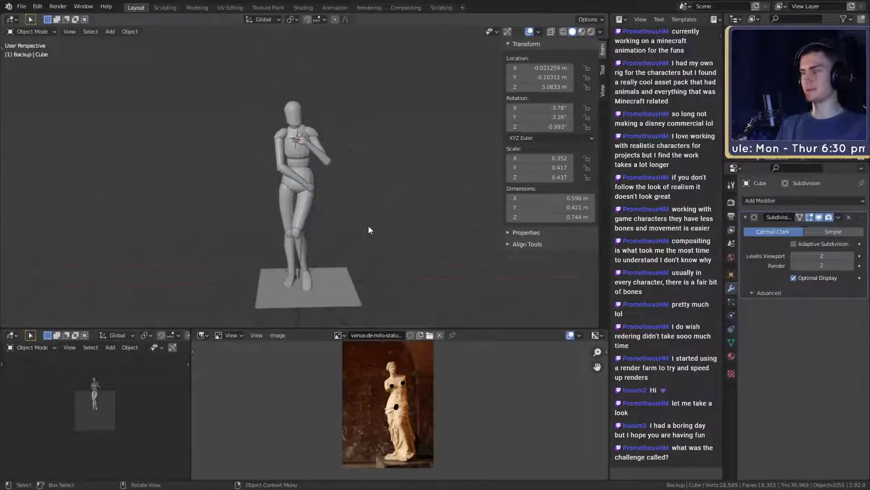
{"action": "scroll", "coordinate": [365, 180], "scroll_direction": "up", "scroll_amount": 3}
{"action": "scroll", "coordinate": [363, 180], "scroll_direction": "up", "scroll_amount": 2}
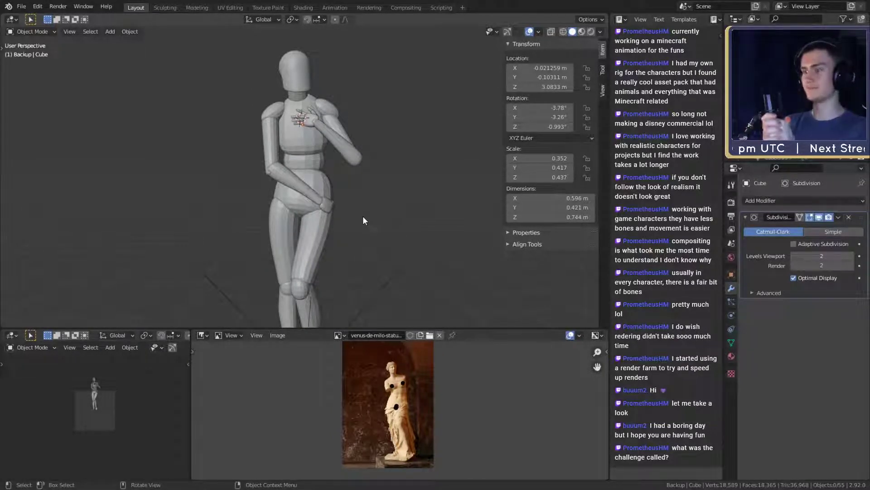
{"action": "scroll", "coordinate": [363, 216], "scroll_direction": "down", "scroll_amount": 5}
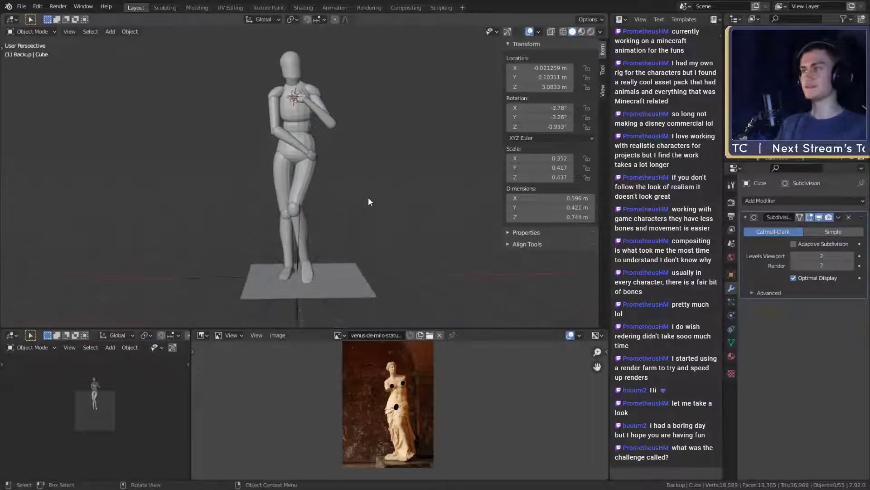
{"action": "scroll", "coordinate": [363, 190], "scroll_direction": "down", "scroll_amount": 1}
{"action": "scroll", "coordinate": [368, 182], "scroll_direction": "up", "scroll_amount": 2}
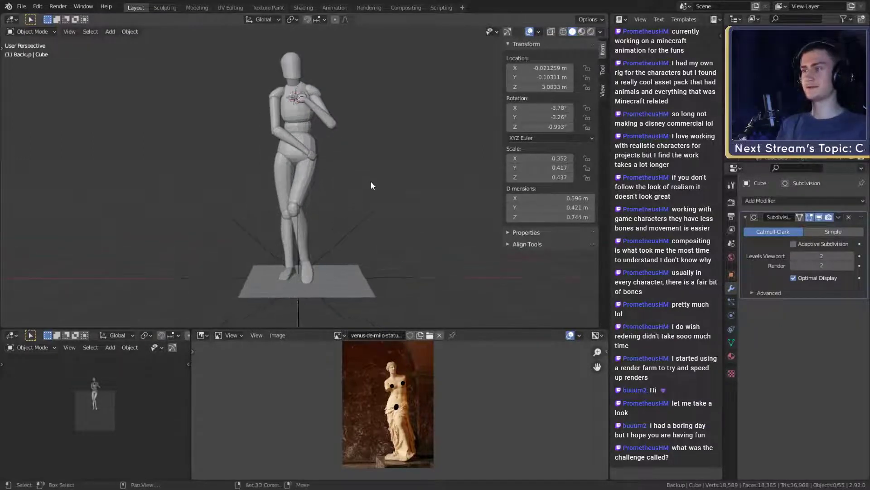